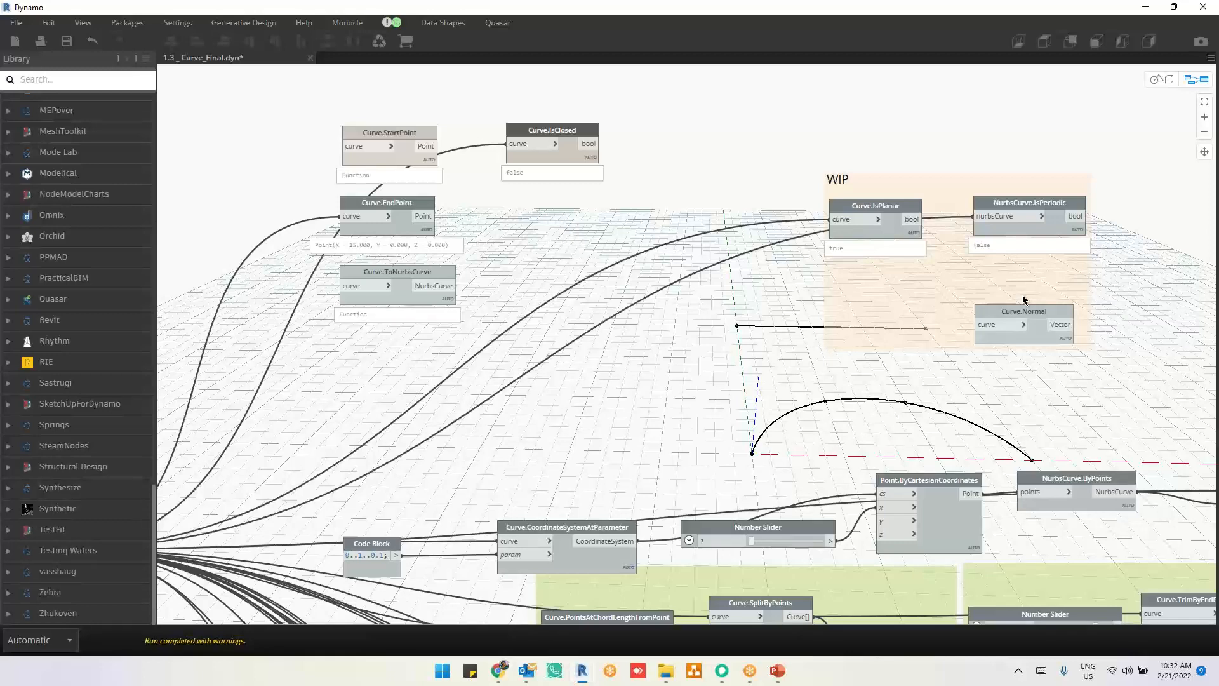
Step: Move one NURBS curve wire from Curve.IsPlanar's curve input to Curve.Normal's curve input in the WIP group
scroll(1059, 352, up, 2)
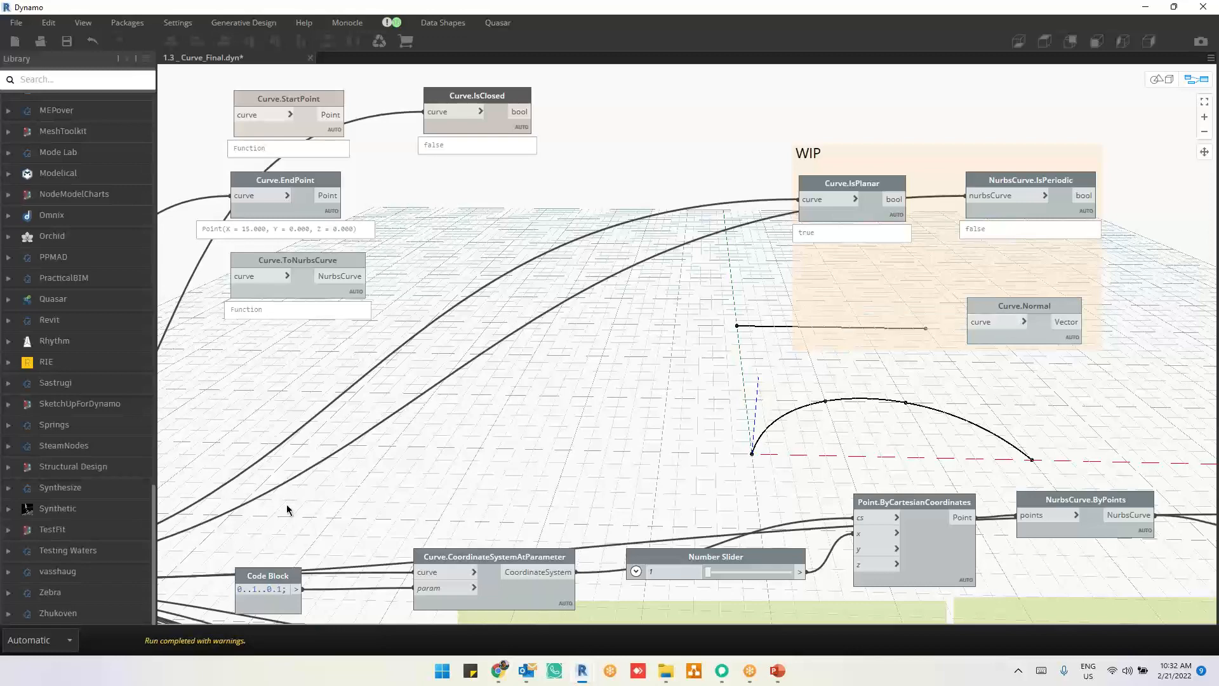
scroll(734, 331, down, 2)
drag(818, 226, 939, 329)
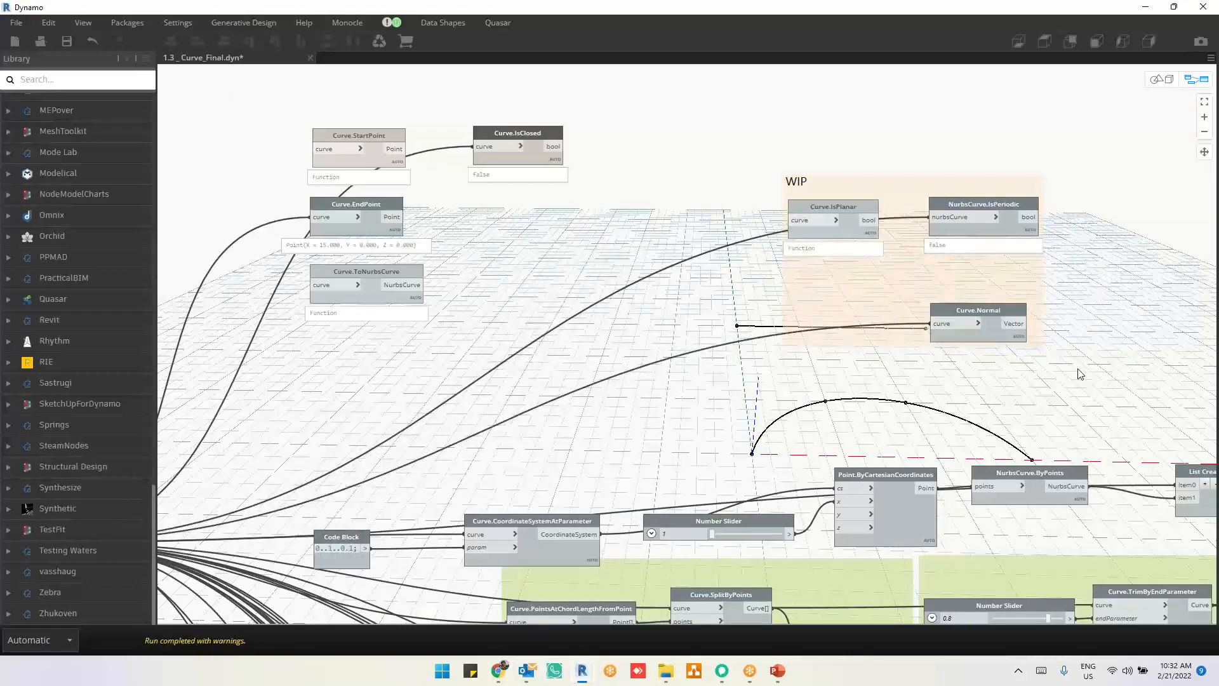
Step: Pin the Curve.Normal output preview and read the complete vector it returns
scroll(1078, 373, up, 3)
mouse_move(962, 314)
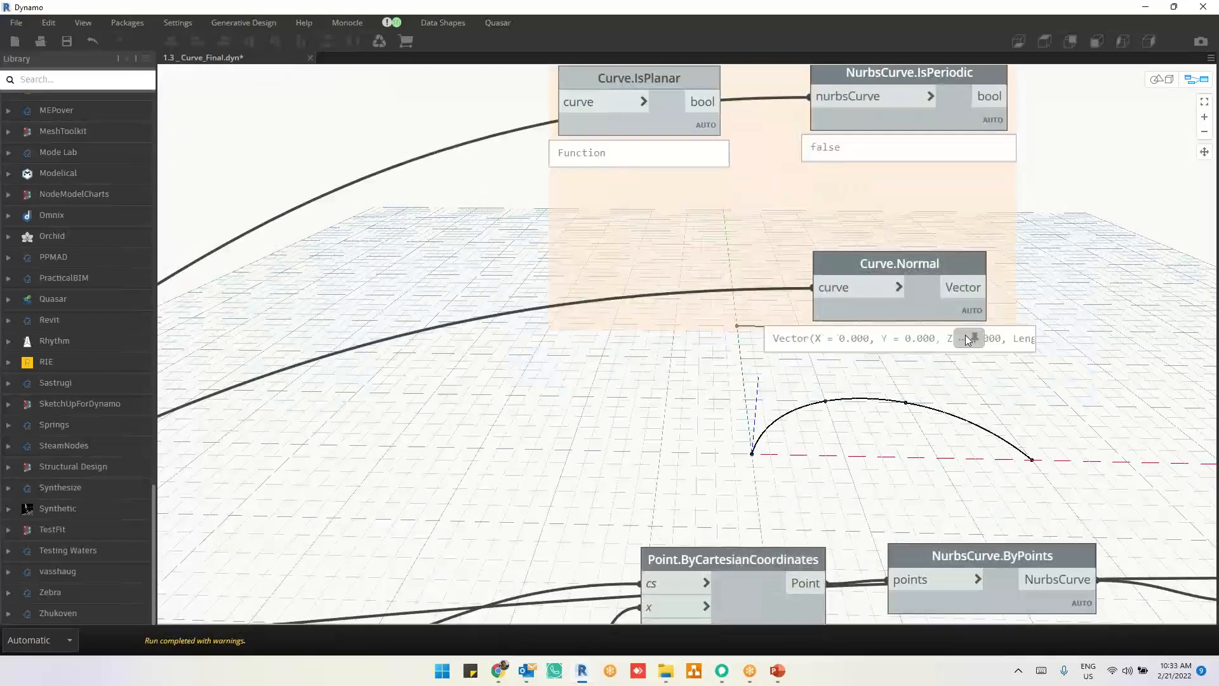
click(969, 339)
middle_drag(1031, 336, 910, 258)
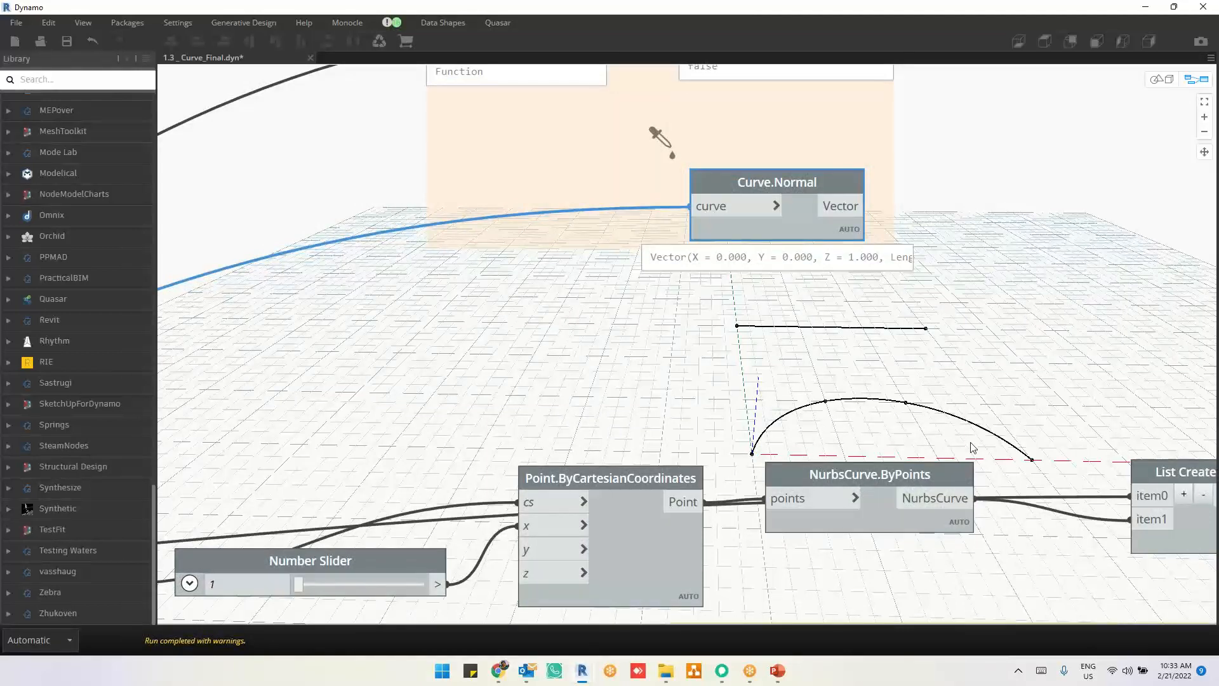
mouse_move(746, 270)
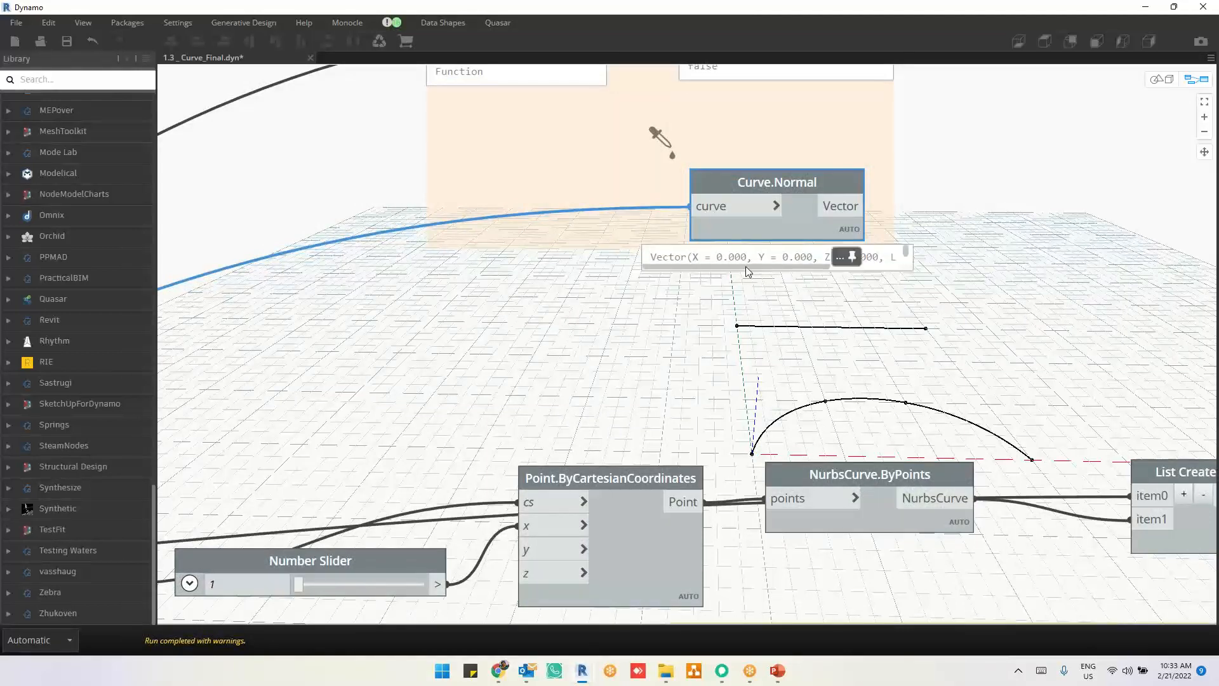
drag(745, 266, 828, 266)
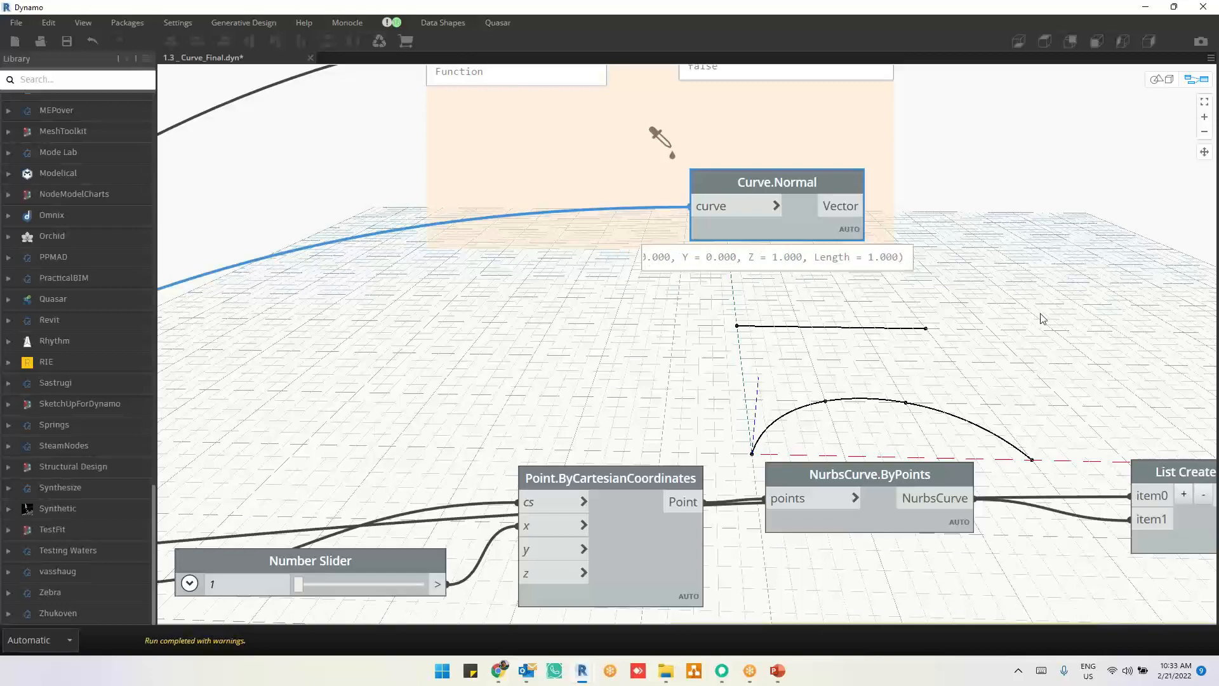
scroll(1000, 258, down, 3)
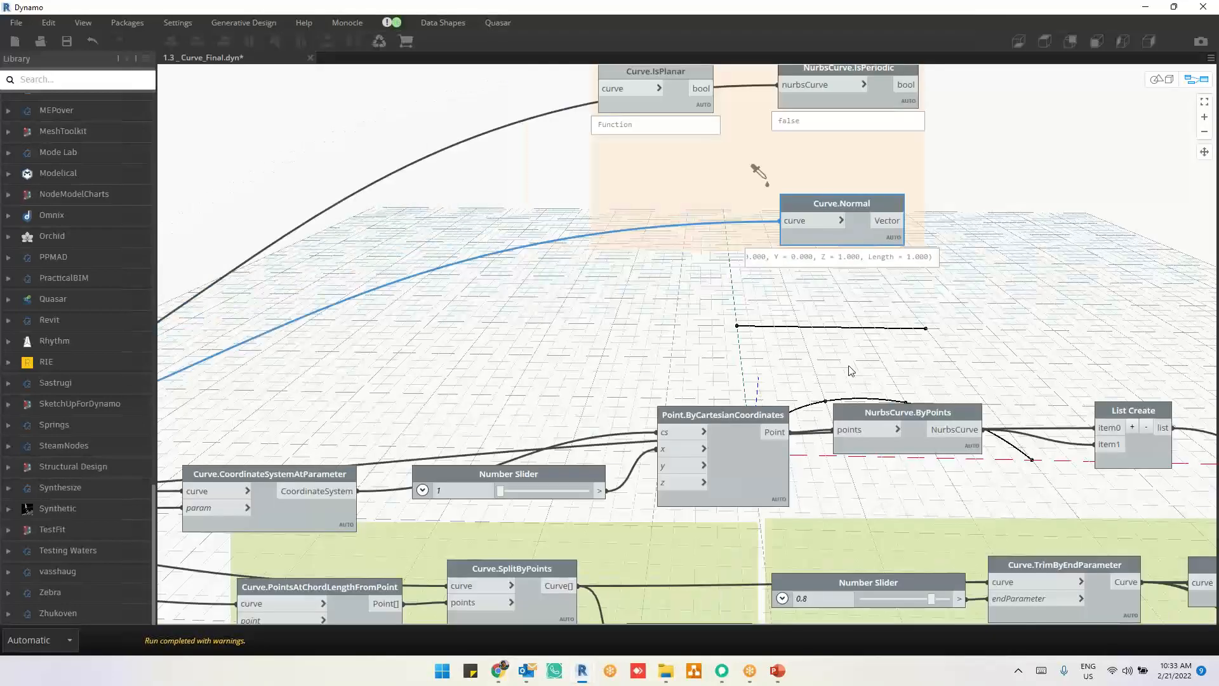
Step: Hide the geometry preview of the Curve.StartPoint, Curve.EndPoint, Curve.ToNurbsCurve, Curve.IsClosed and WIP group nodes
middle_drag(847, 367, 1035, 176)
middle_drag(381, 440, 924, 428)
scroll(597, 321, down, 5)
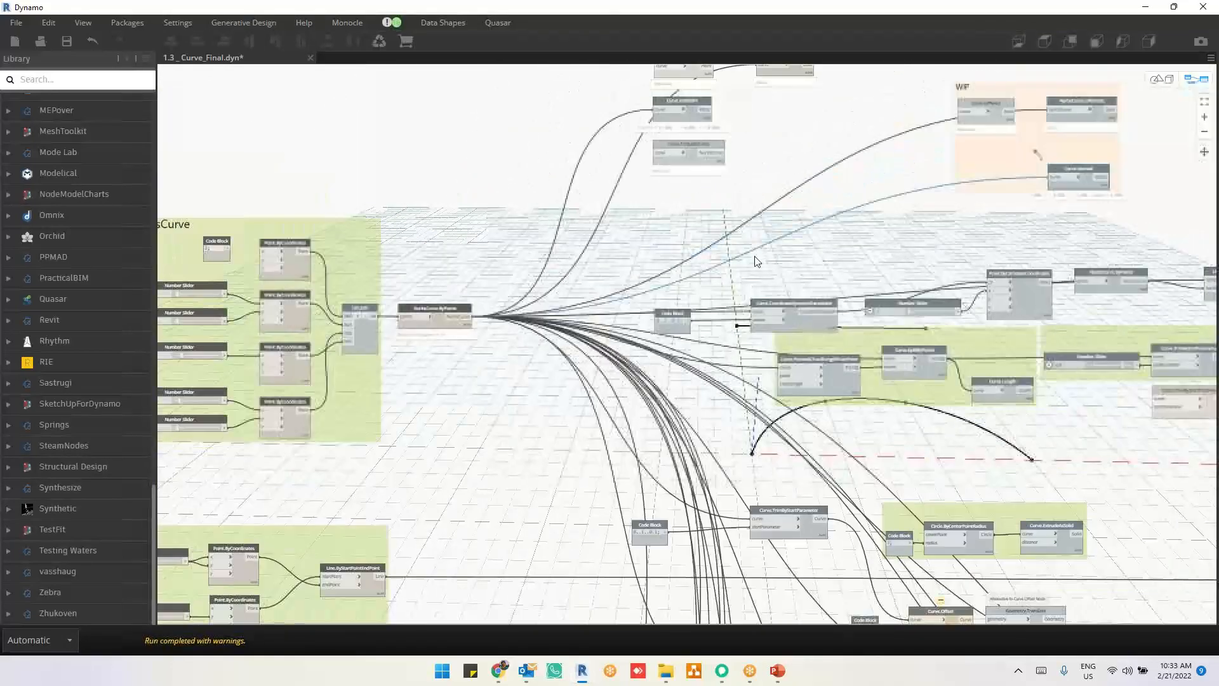
middle_drag(756, 261, 628, 418)
drag(456, 108, 1079, 362)
right_click(1072, 303)
click(953, 353)
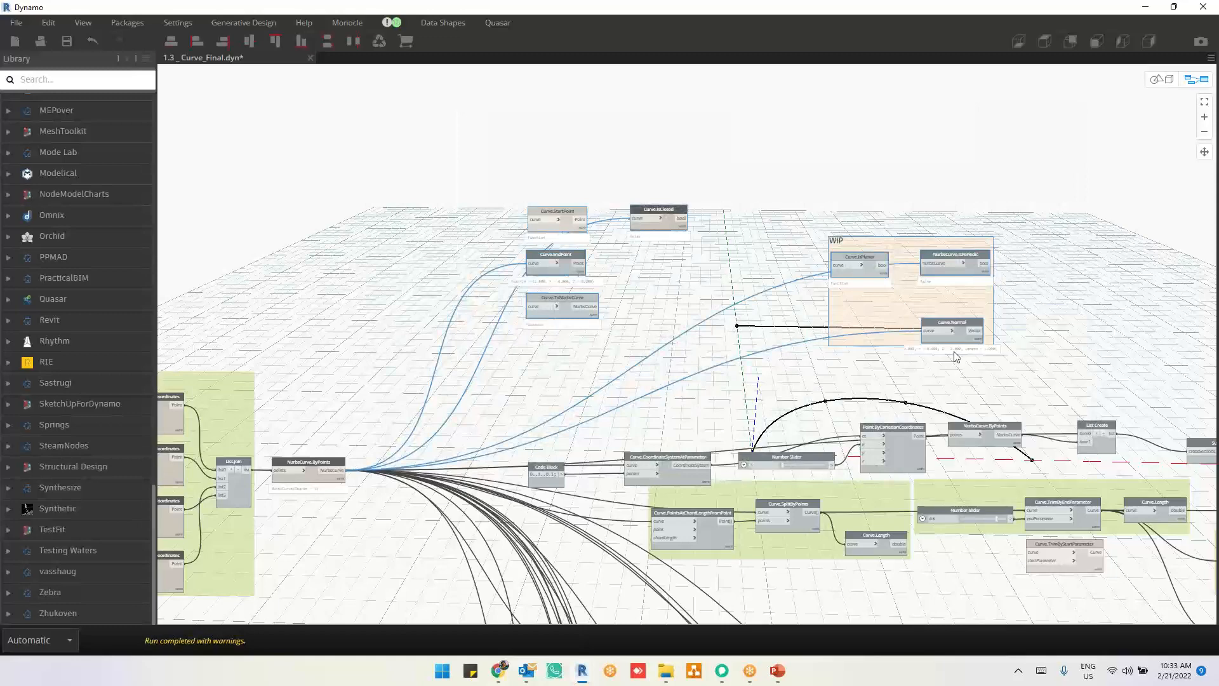
Step: Move the WIP group and the neighbouring curve query nodes well above the coordinate system node row
click(954, 356)
drag(870, 292, 811, 287)
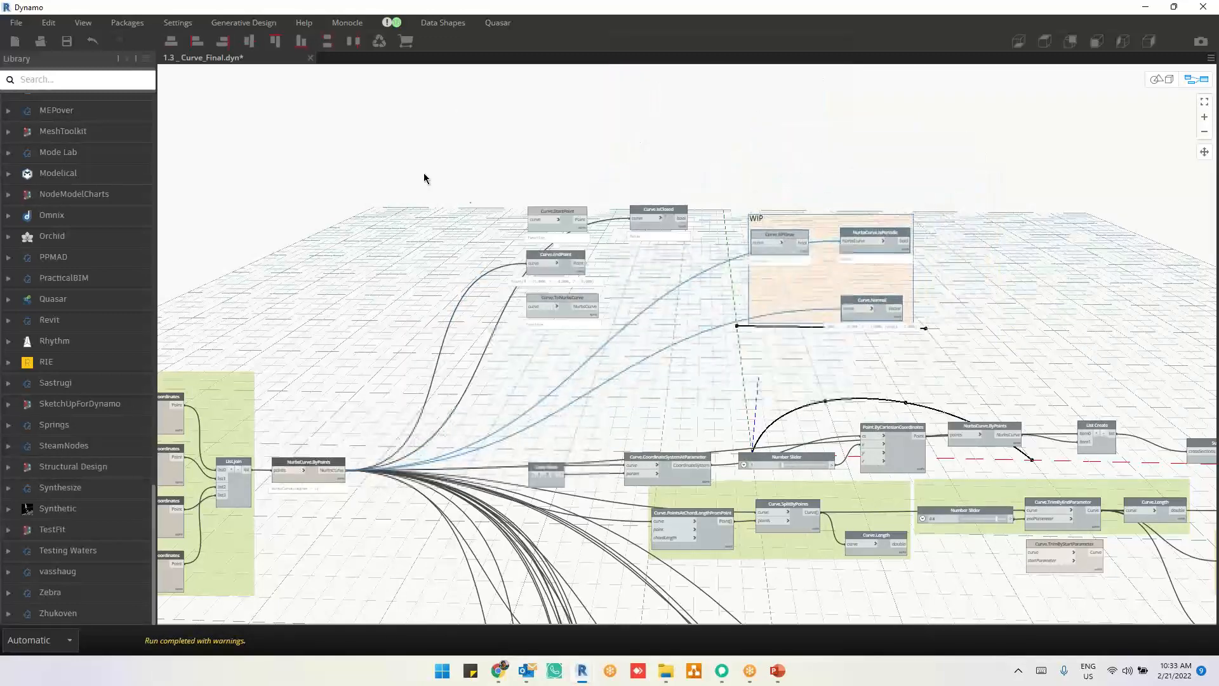
drag(436, 185, 933, 352)
drag(886, 309, 731, 76)
click(756, 276)
Step: Show the geometry preview for the coordinate system, surface loft, split-by-points and trim-parameter nodes
scroll(682, 543, up, 3)
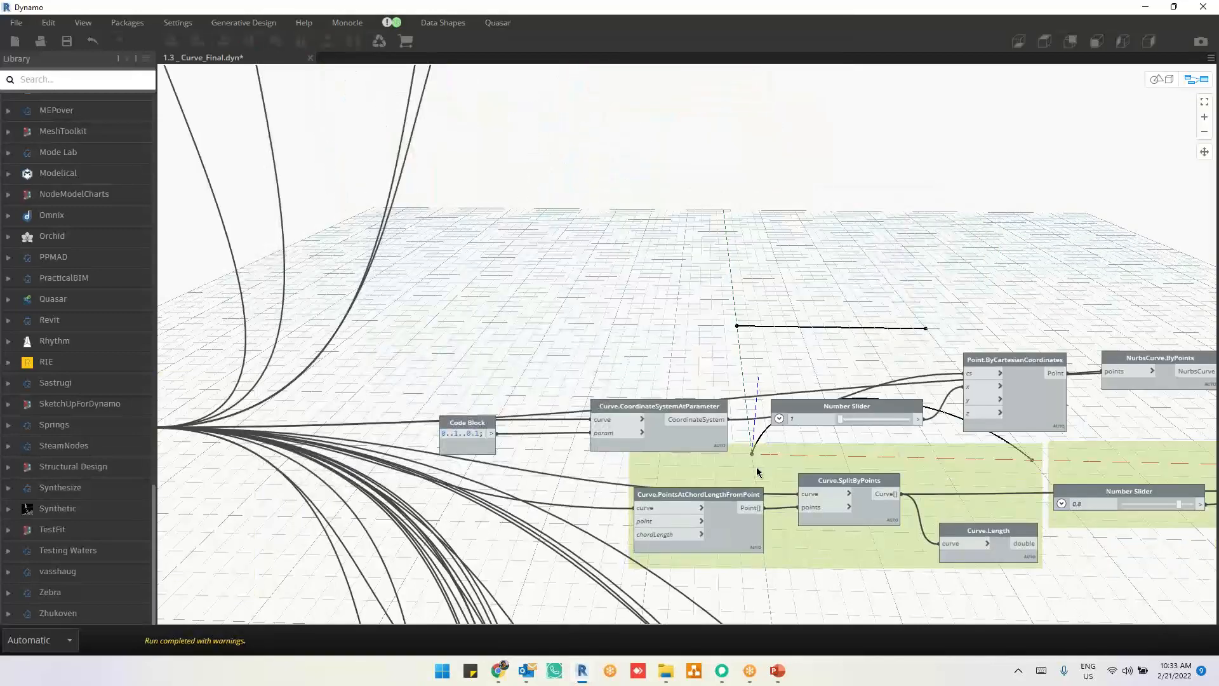
middle_drag(787, 583, 745, 404)
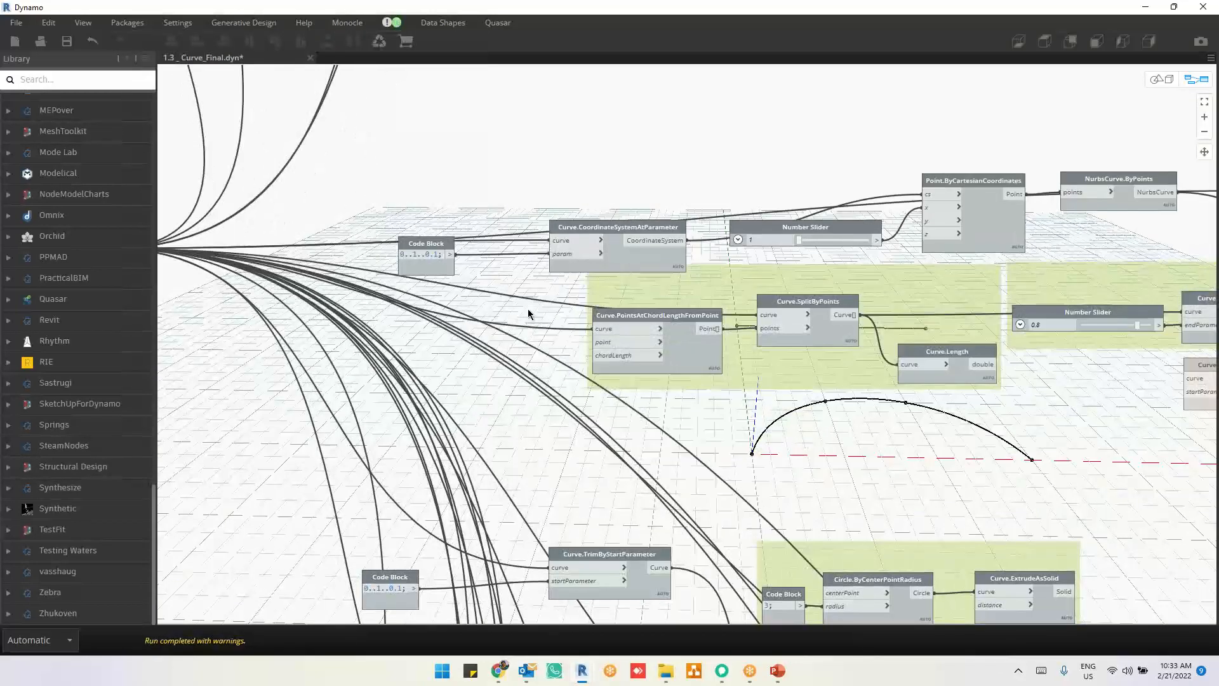
scroll(528, 308, down, 3)
scroll(417, 229, down, 2)
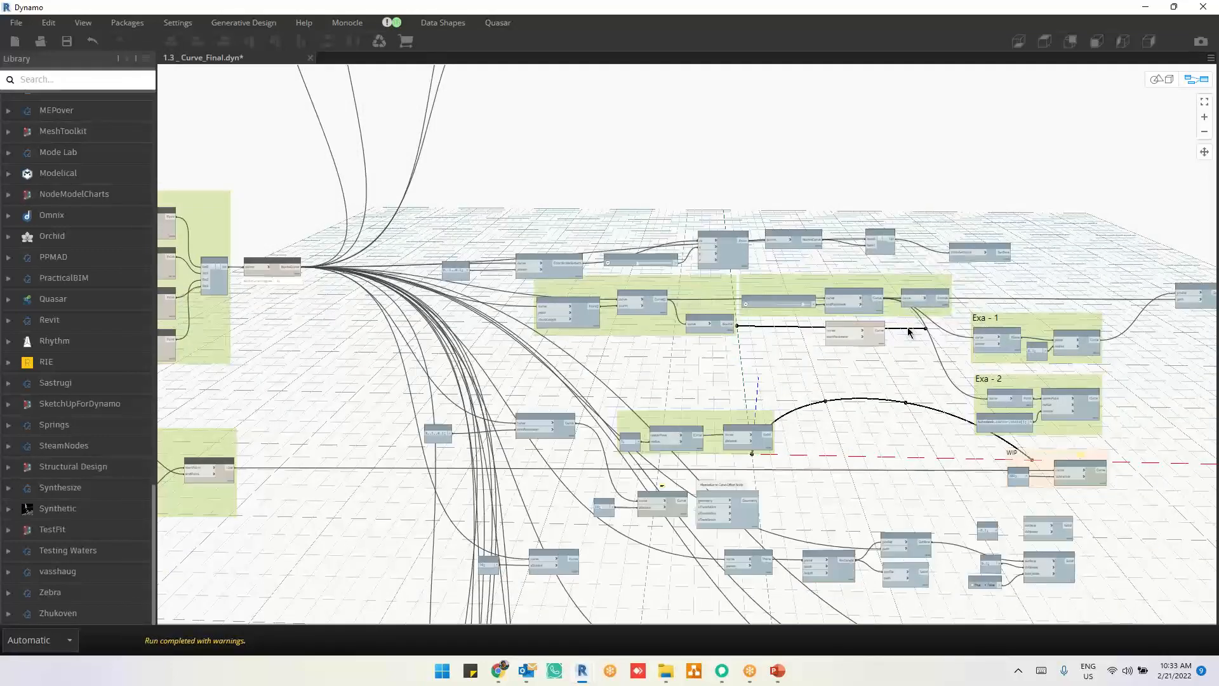
drag(428, 193, 1016, 360)
right_click(1049, 242)
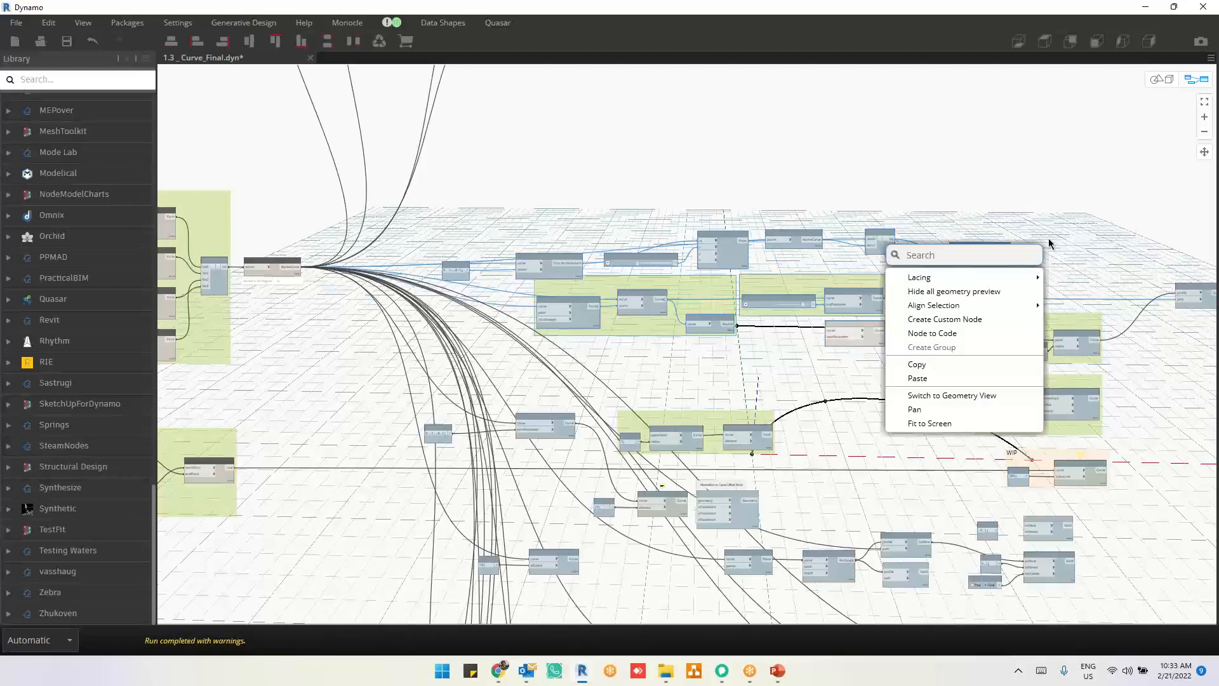
click(977, 296)
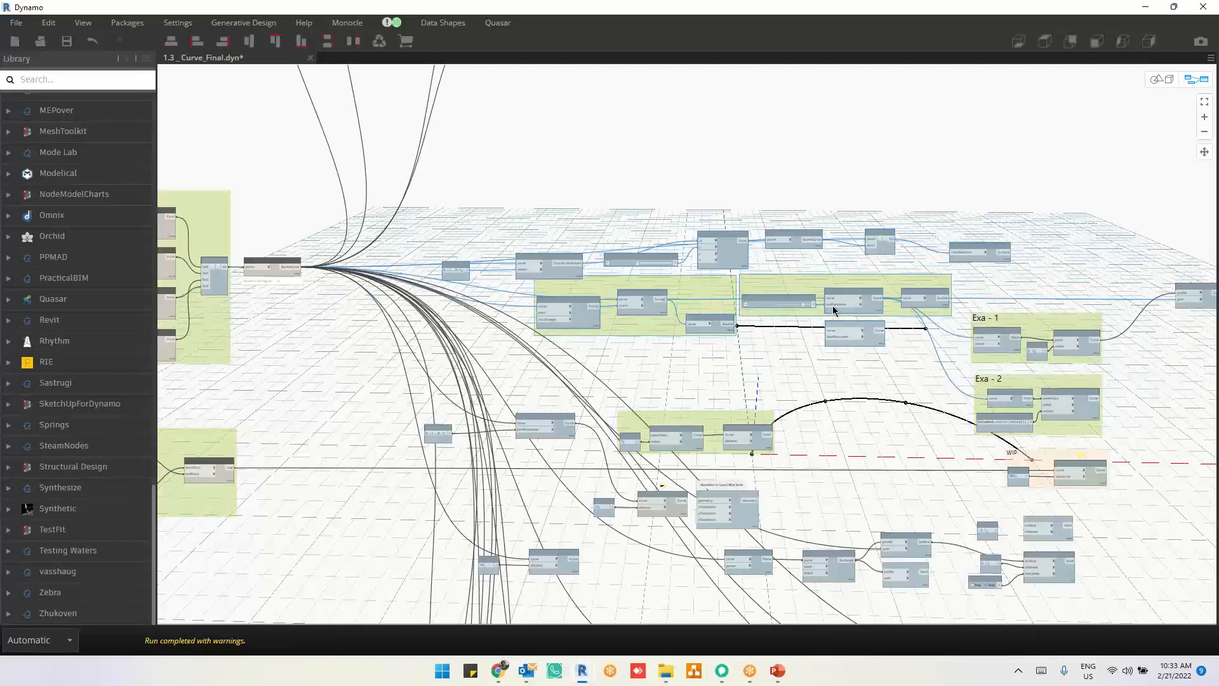
scroll(718, 344, up, 5)
right_click(1075, 143)
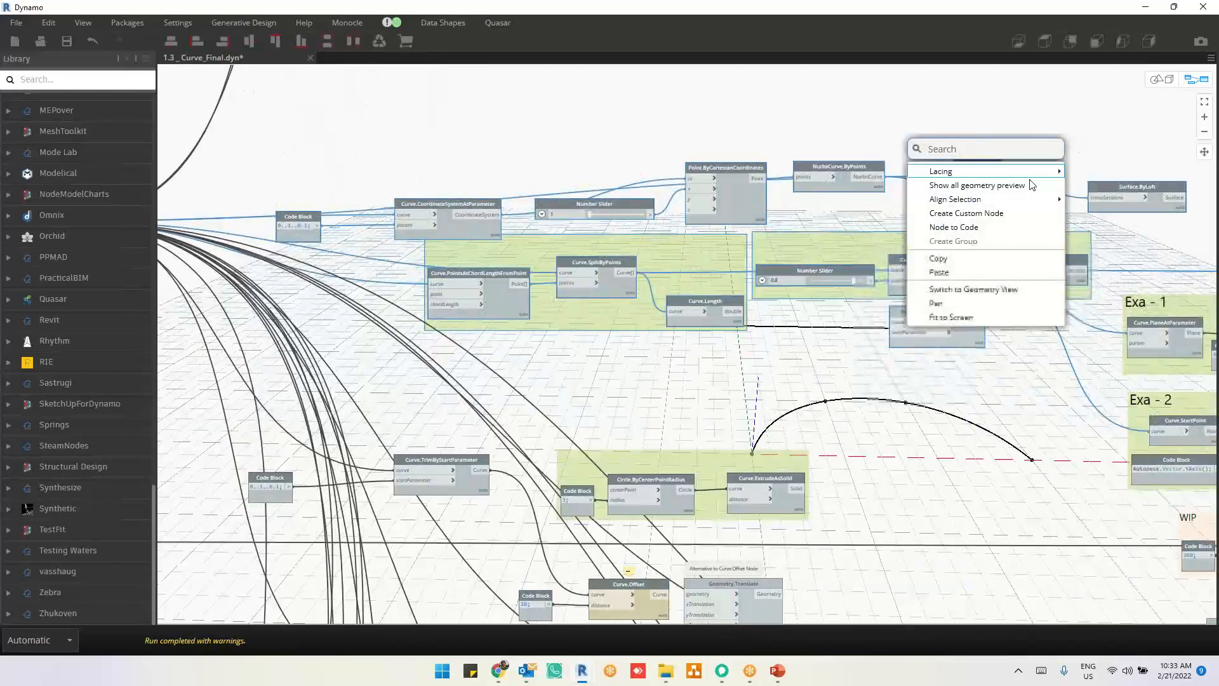
click(1018, 185)
click(1074, 124)
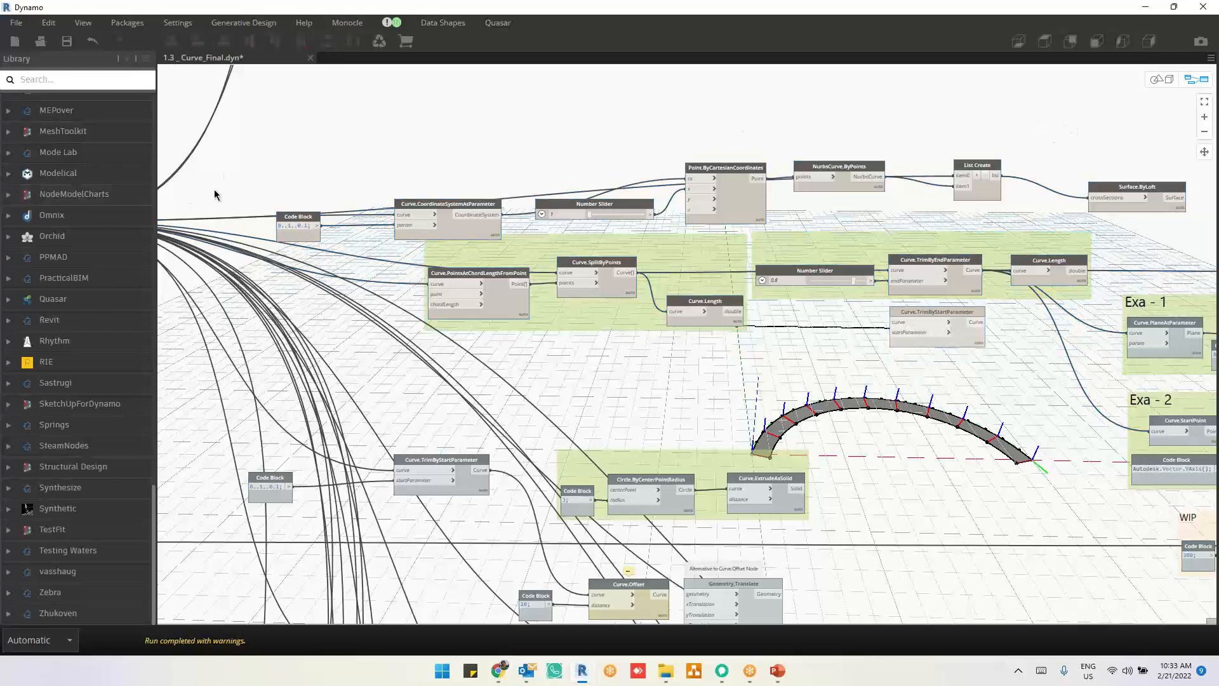
Step: Select Curve.CoordinateSystemAtParameter to examine its geometry along the arc, and clear the selection
scroll(270, 202, up, 2)
scroll(270, 202, up, 3)
click(662, 268)
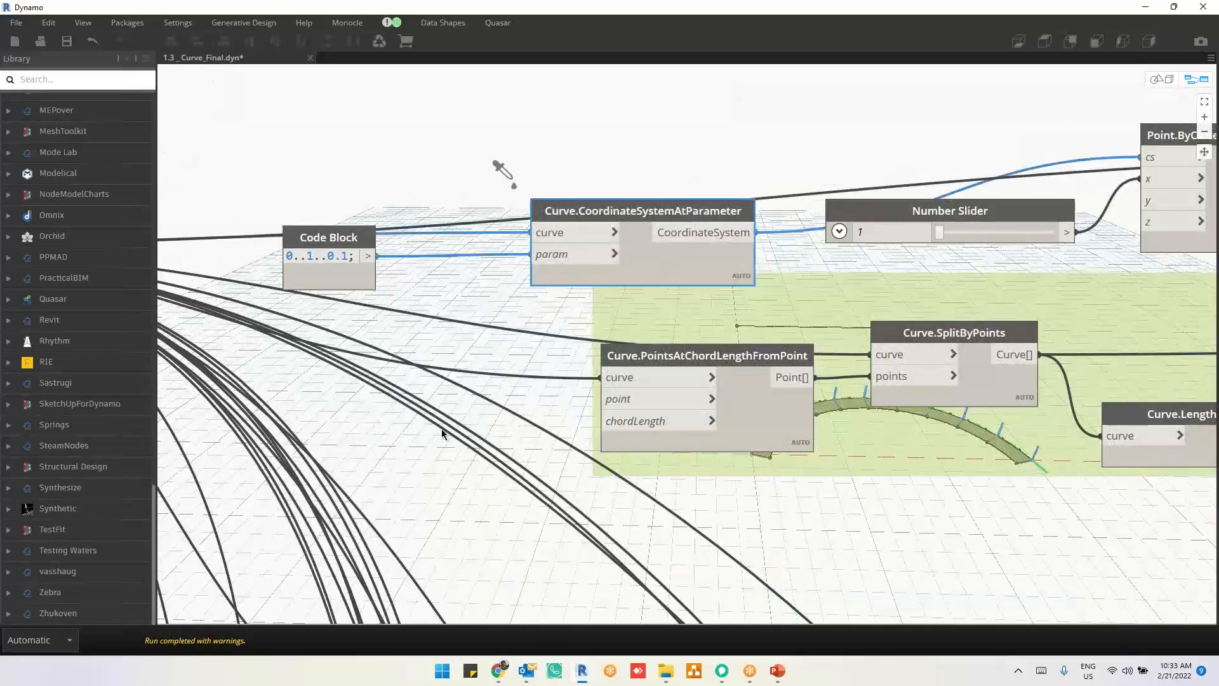
middle_drag(503, 400, 560, 354)
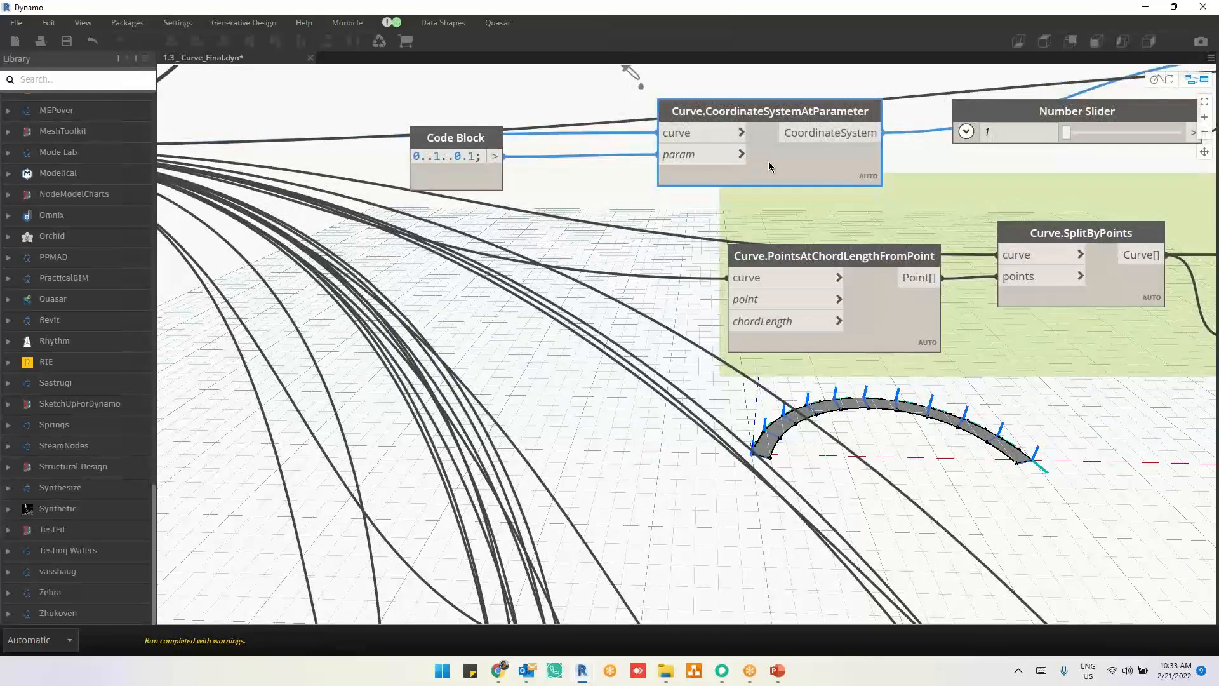
mouse_move(769, 167)
click(562, 194)
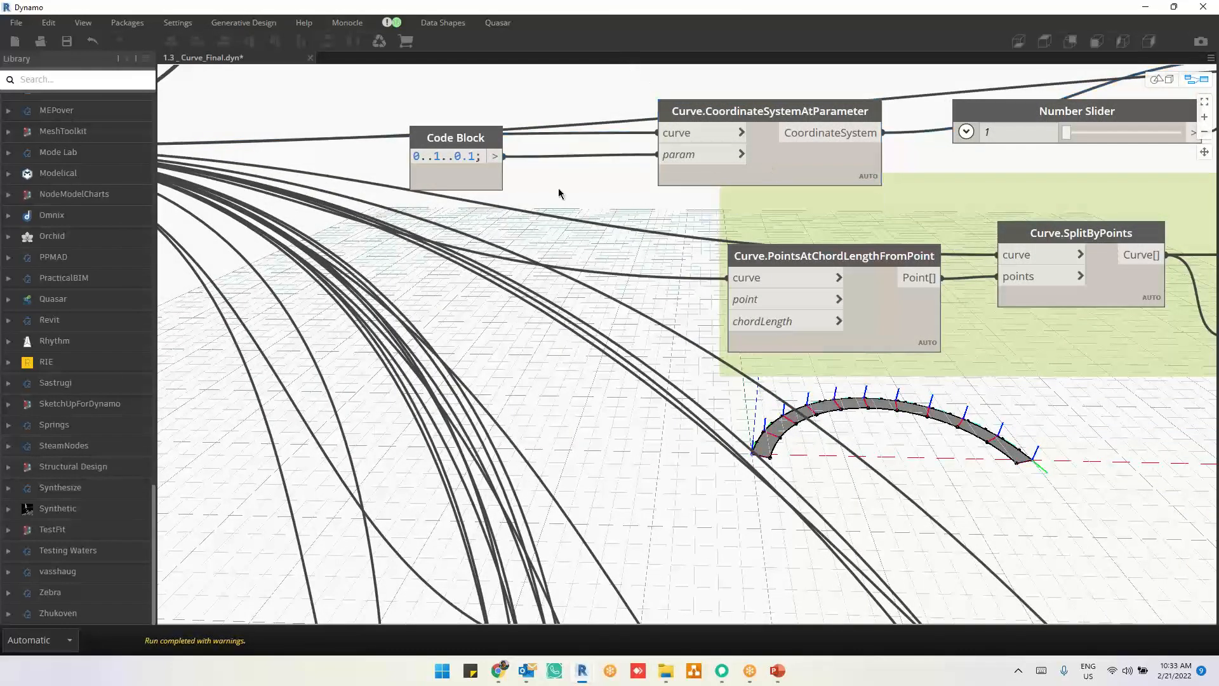
Step: Detach the Code Block wire from Curve.CoordinateSystemAtParameter's param input and reconnect it to the same input
mouse_move(672, 136)
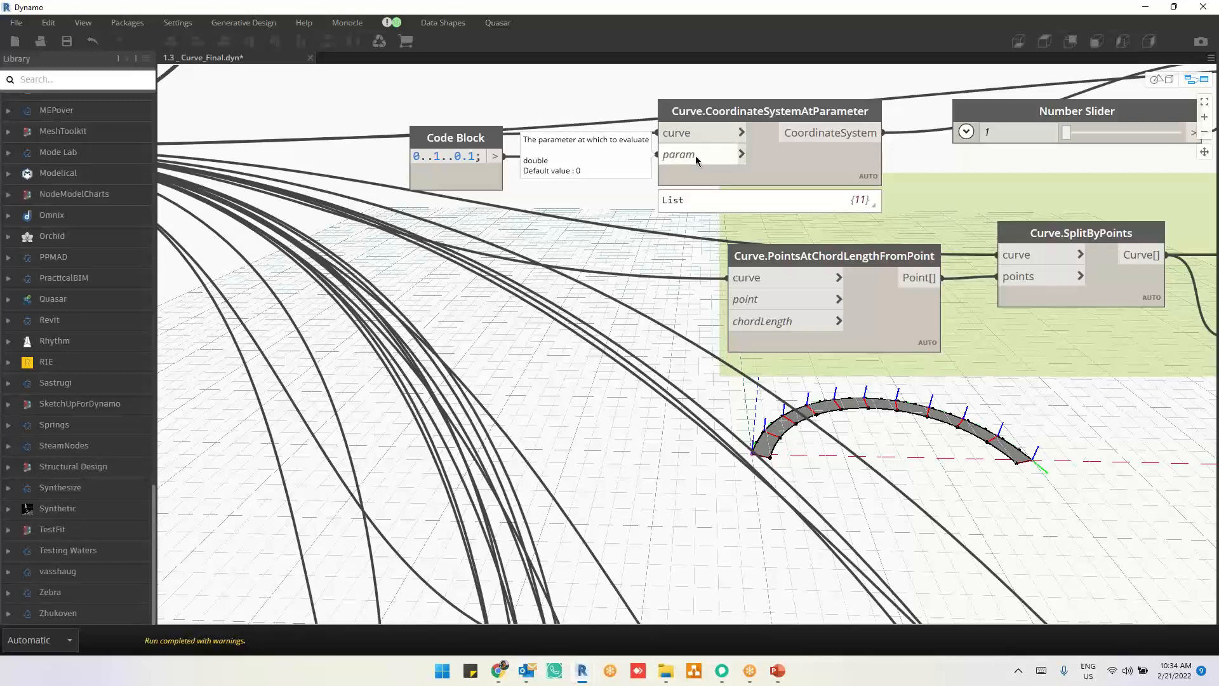
click(695, 155)
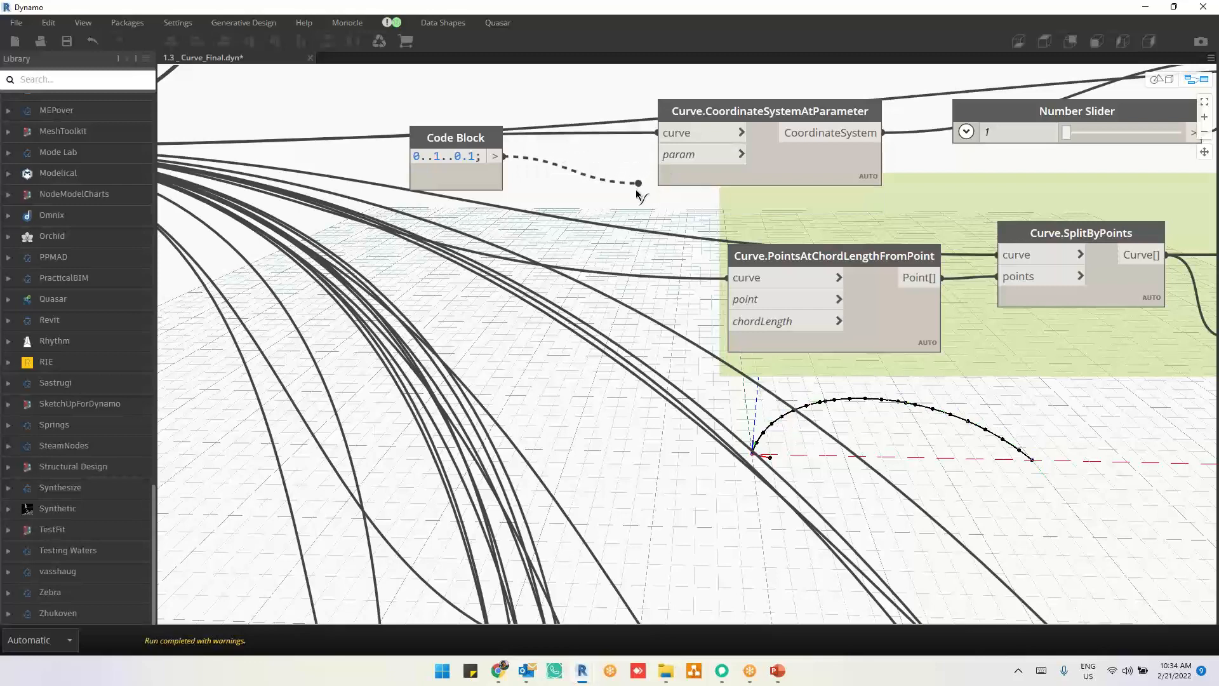
click(659, 155)
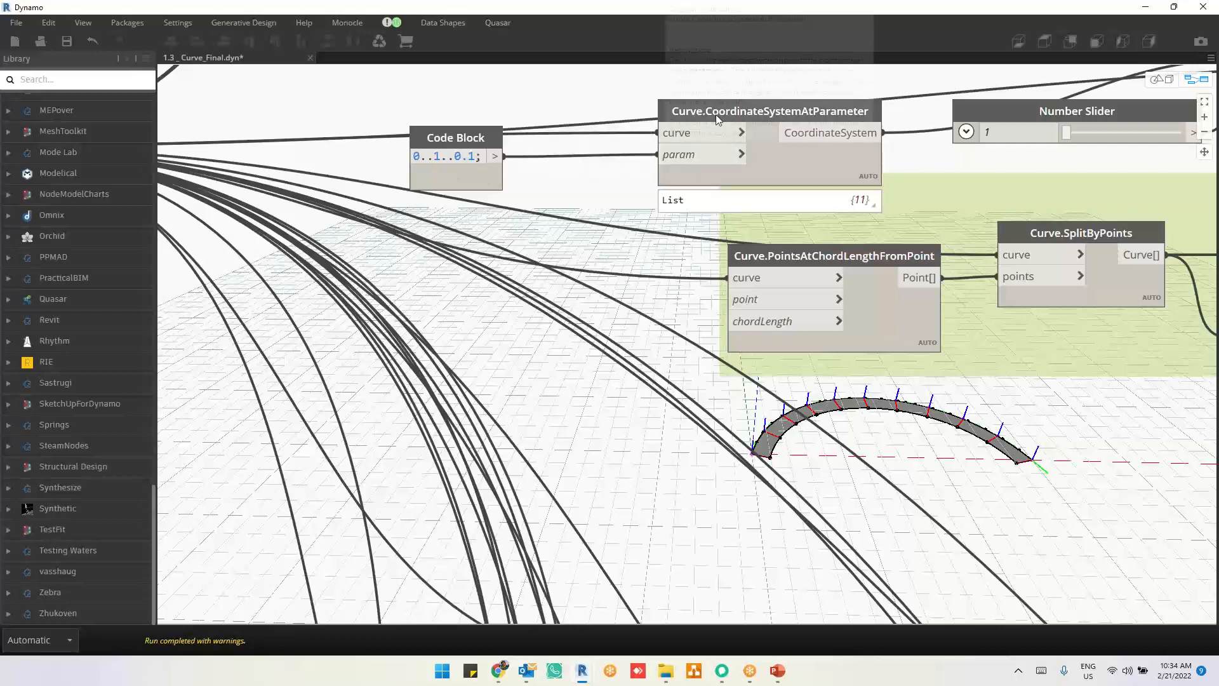
Step: Pin the output preview of the 0..1..0.1 Code Block and inspect the Curve.CoordinateSystemAtParameter output list
click(785, 172)
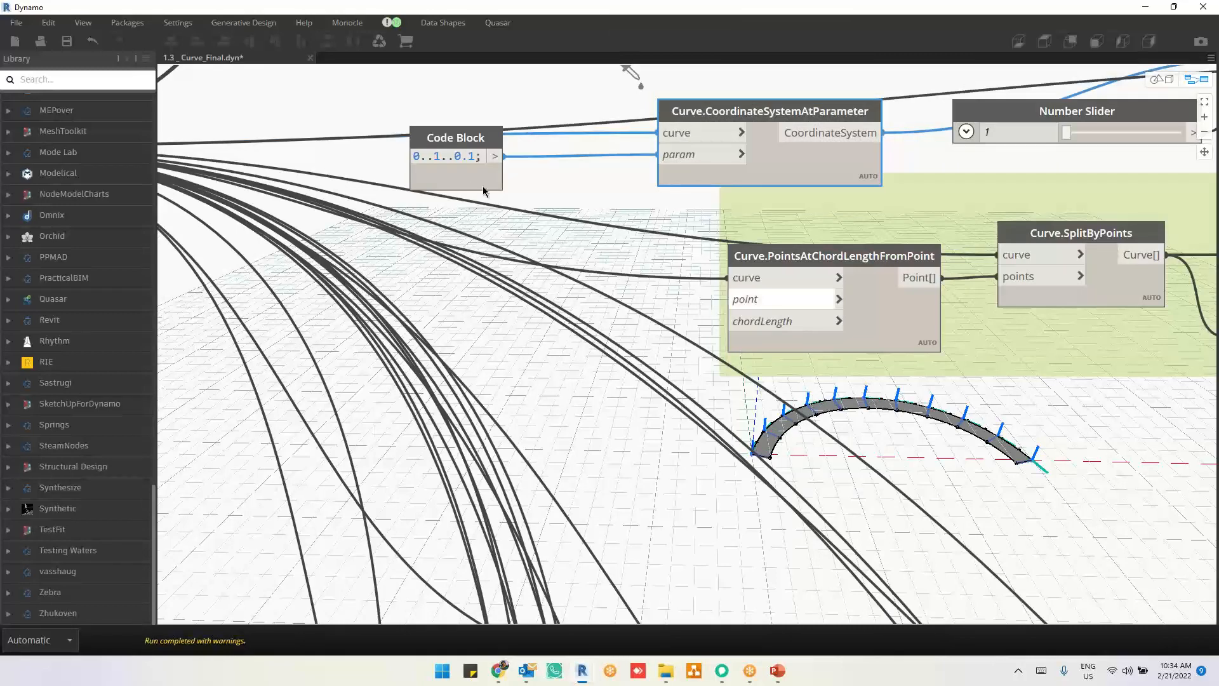
click(490, 210)
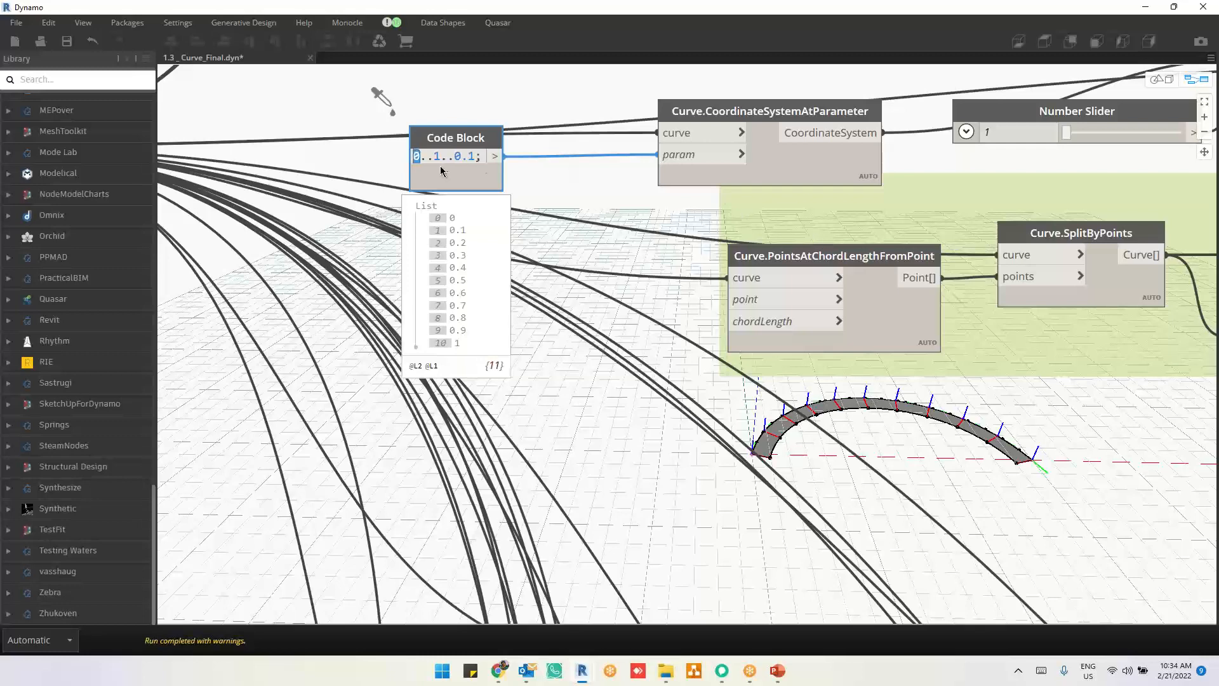
drag(473, 158, 455, 158)
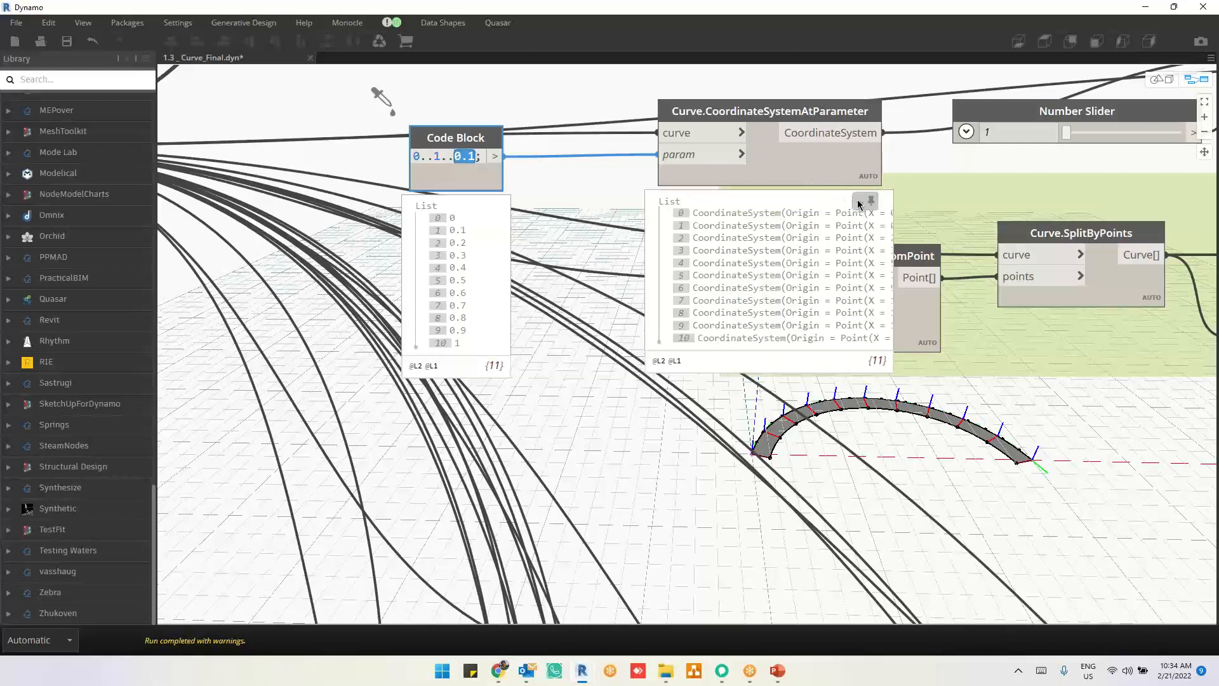
click(782, 201)
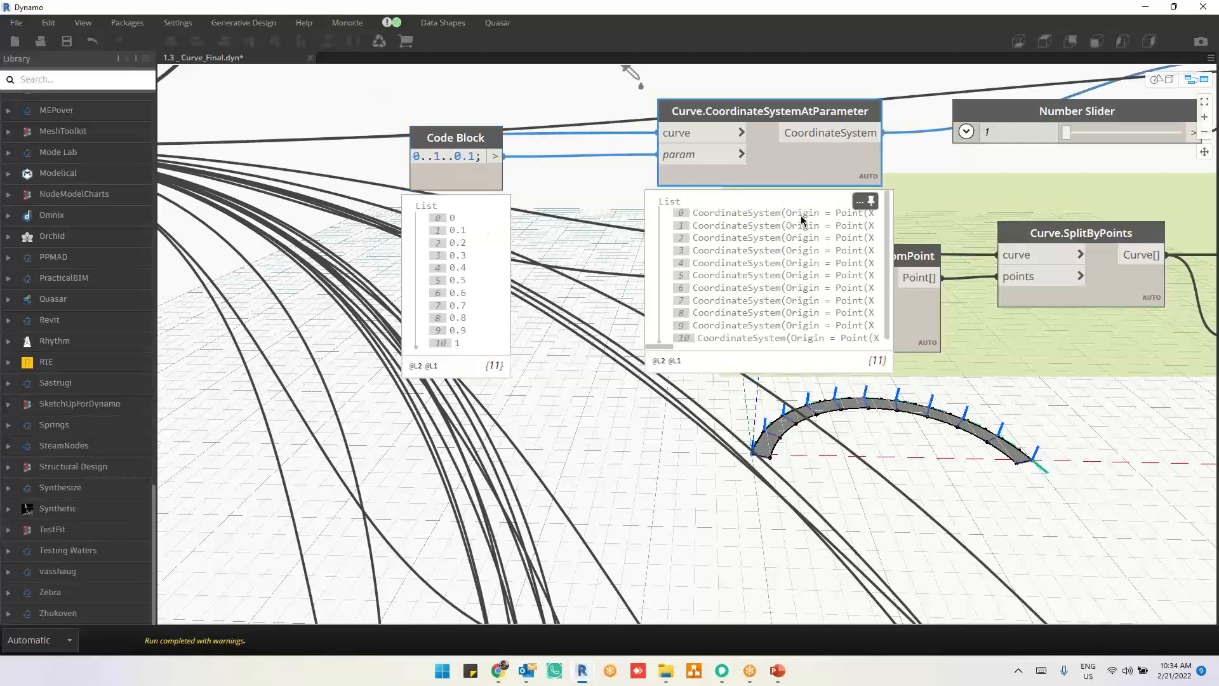
click(868, 198)
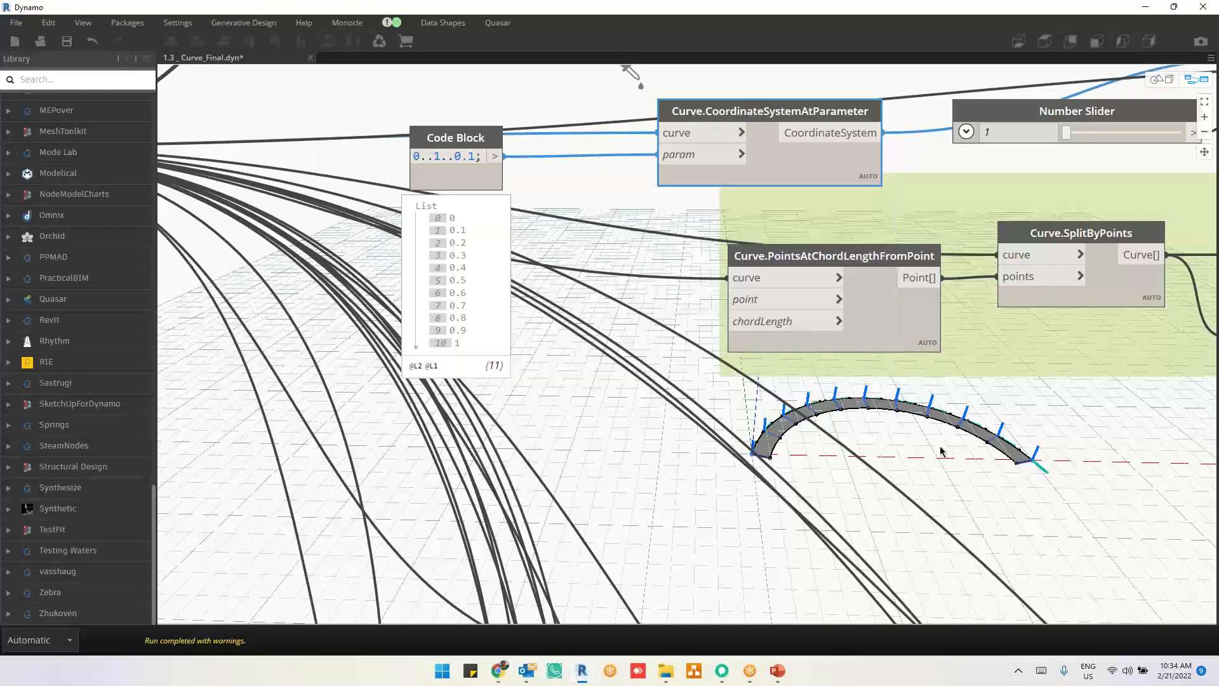
Step: Select Point.ByCartesianCoordinates to check its points on the arc, and clear the selection
middle_drag(818, 401, 568, 452)
click(923, 181)
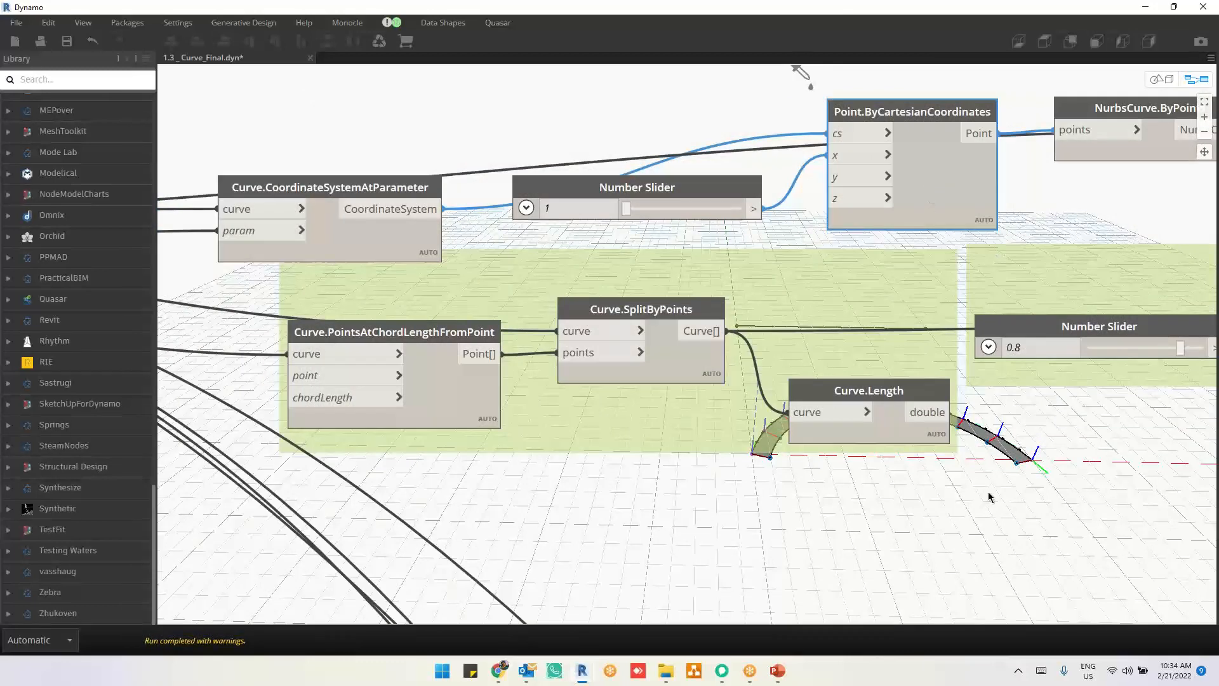
middle_drag(991, 496, 995, 460)
click(983, 468)
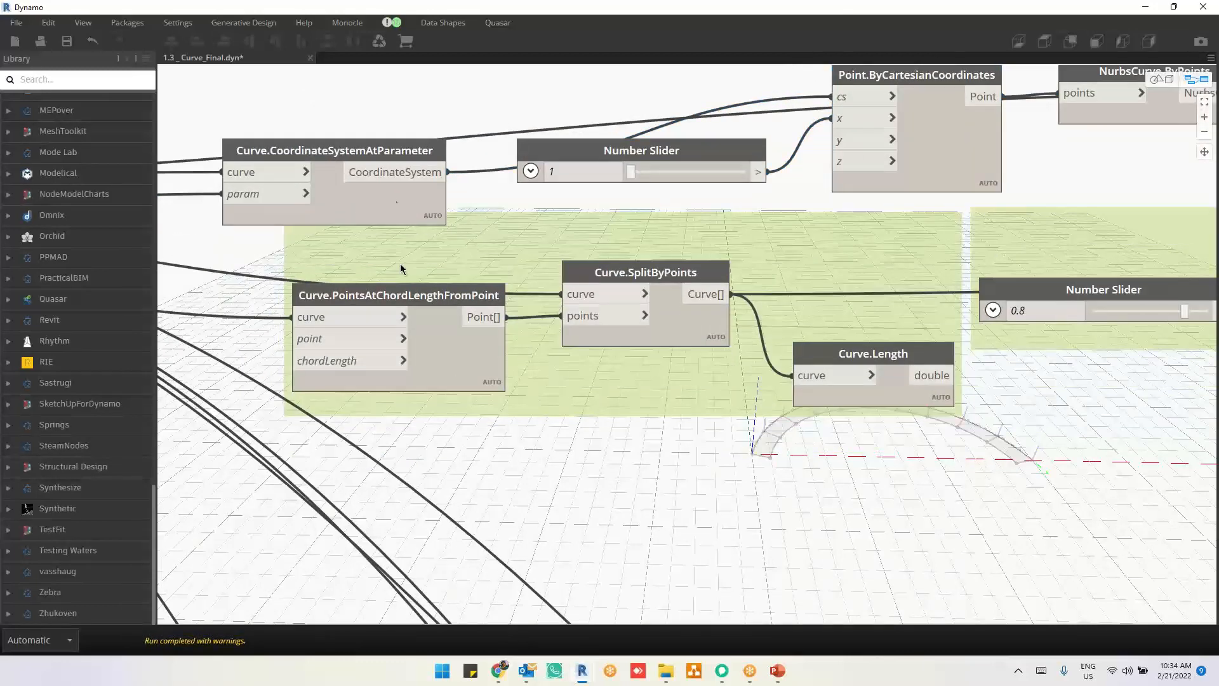
Step: Highlight the Curve.CoordinateSystemAtParameter results and examine the axis directions along the arc
click(367, 203)
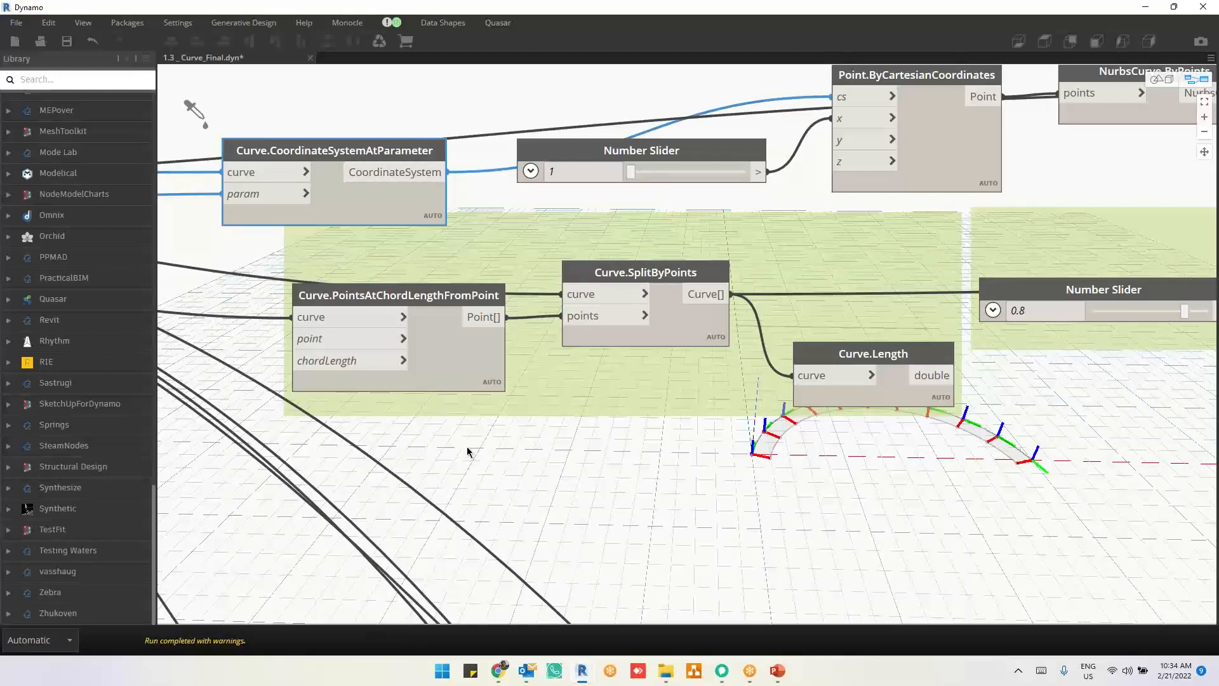
middle_drag(806, 523, 794, 492)
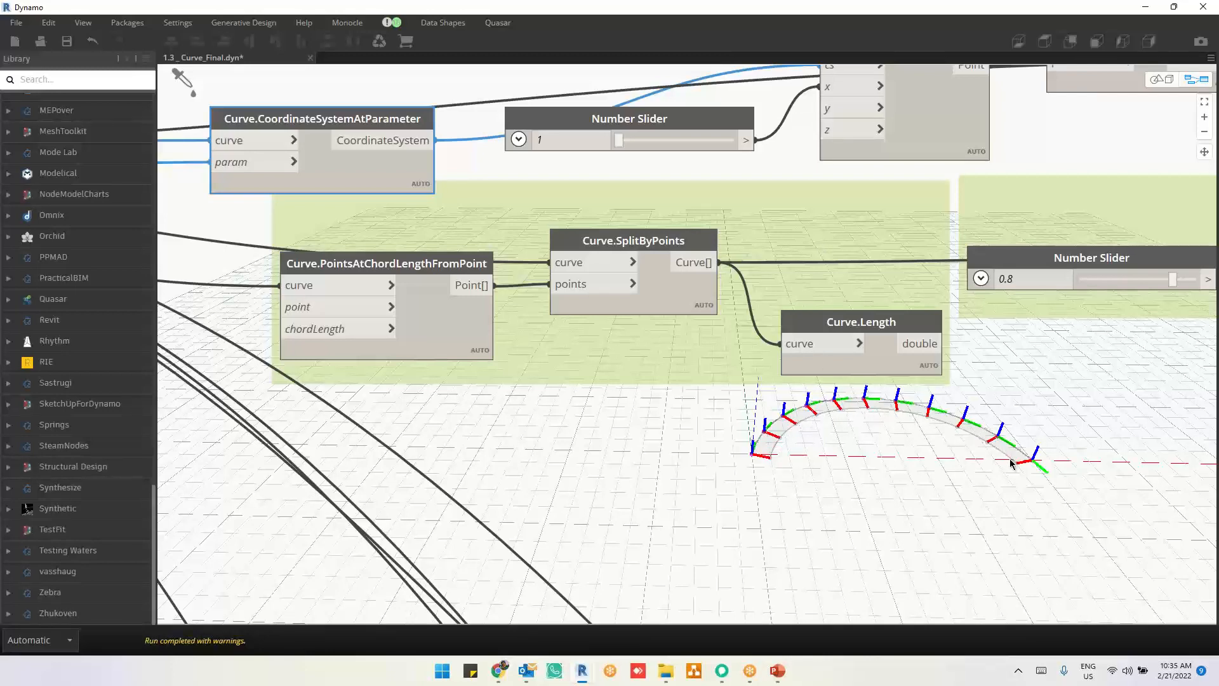
middle_drag(949, 277, 960, 333)
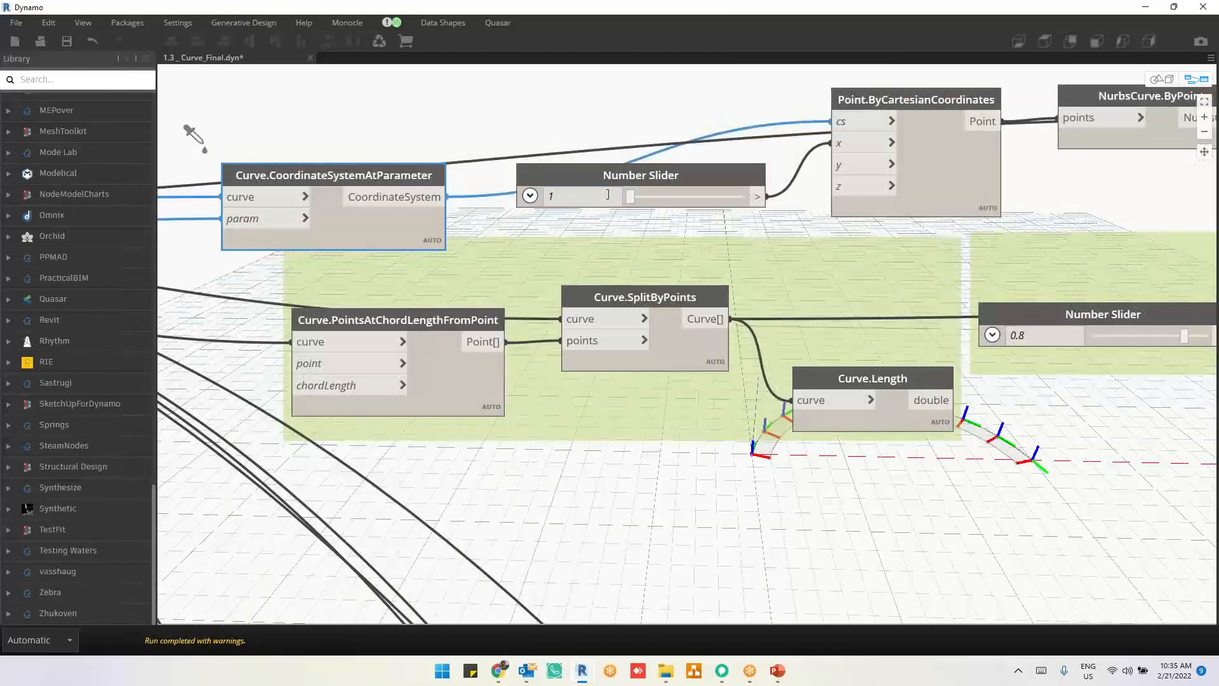
Step: Select Point.ByCartesianCoordinates and examine its offset points along the arc in the 3D geometry view
click(962, 183)
middle_drag(1043, 186, 959, 125)
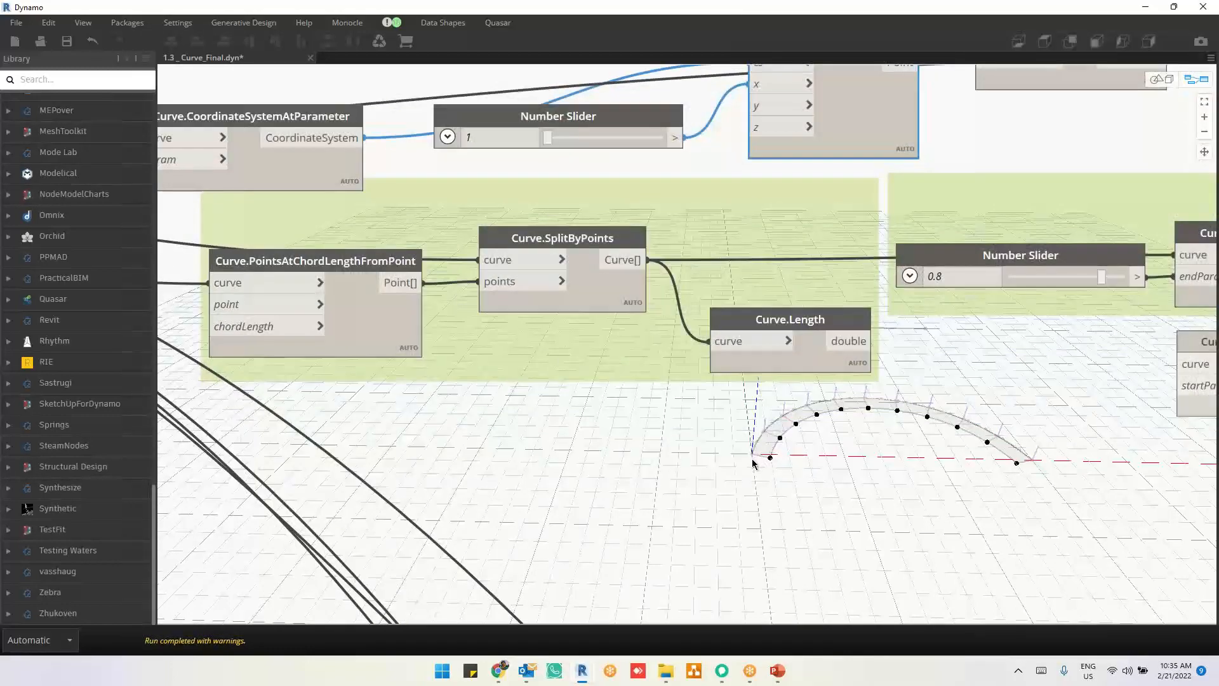
key(ctrl+b)
scroll(755, 467, up, 6)
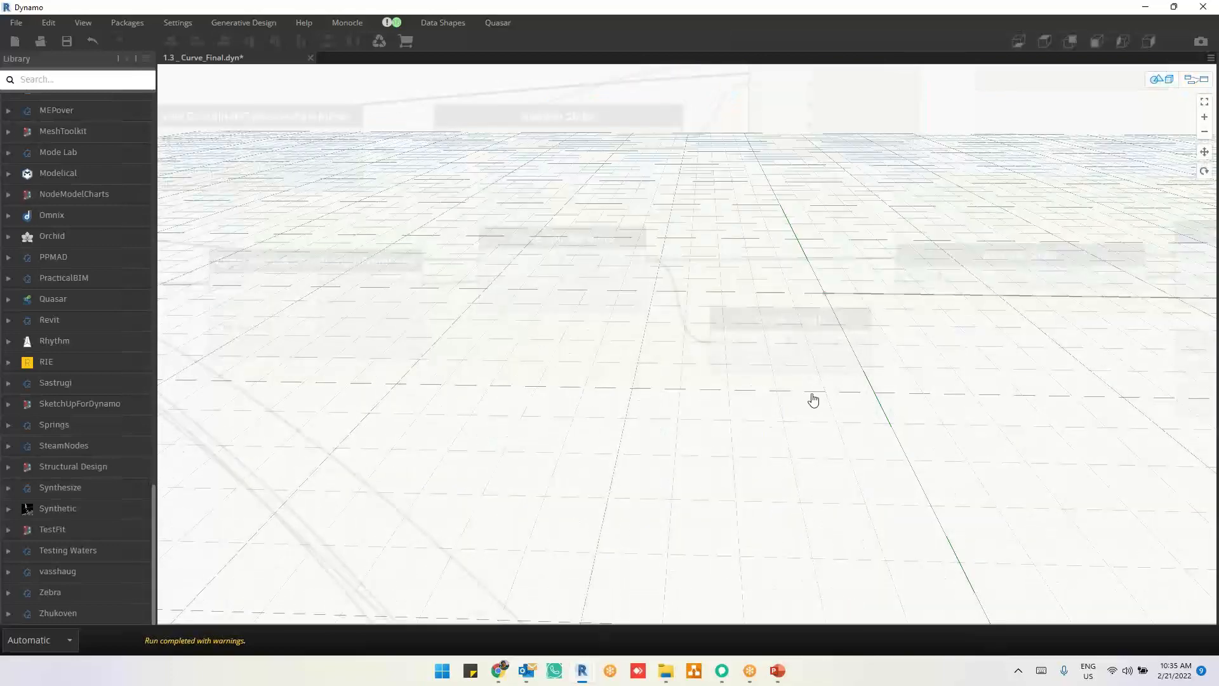
middle_drag(813, 399, 622, 310)
scroll(742, 382, up, 3)
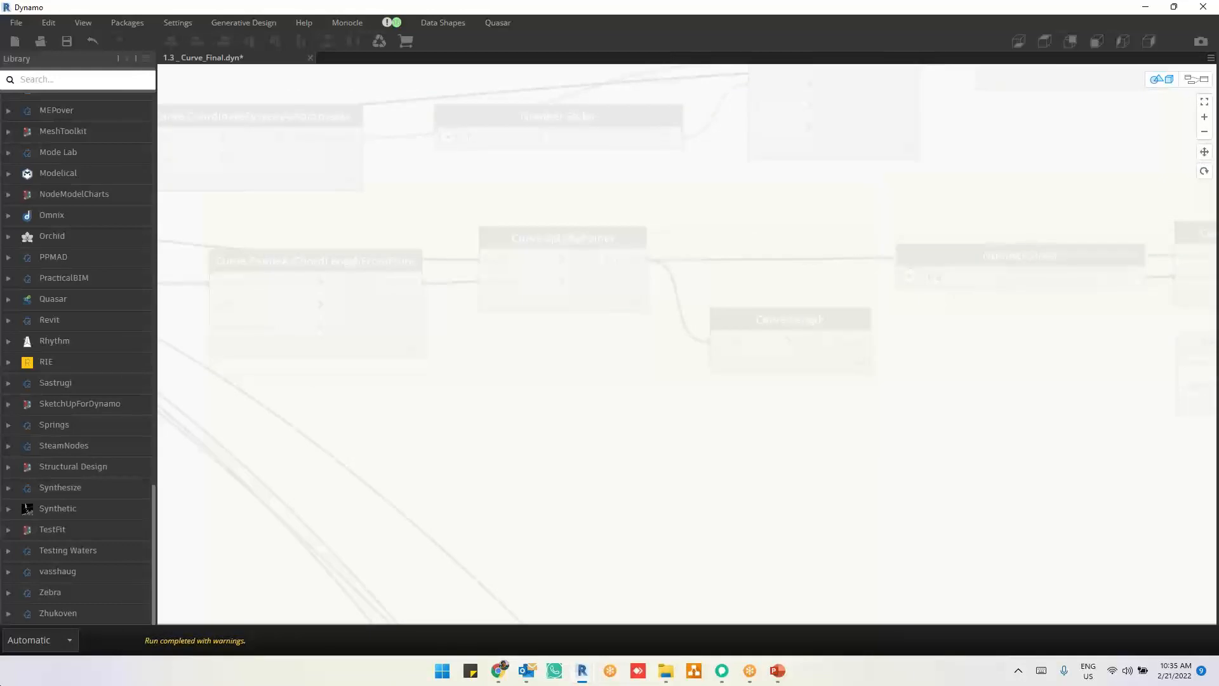
scroll(874, 313, down, 5)
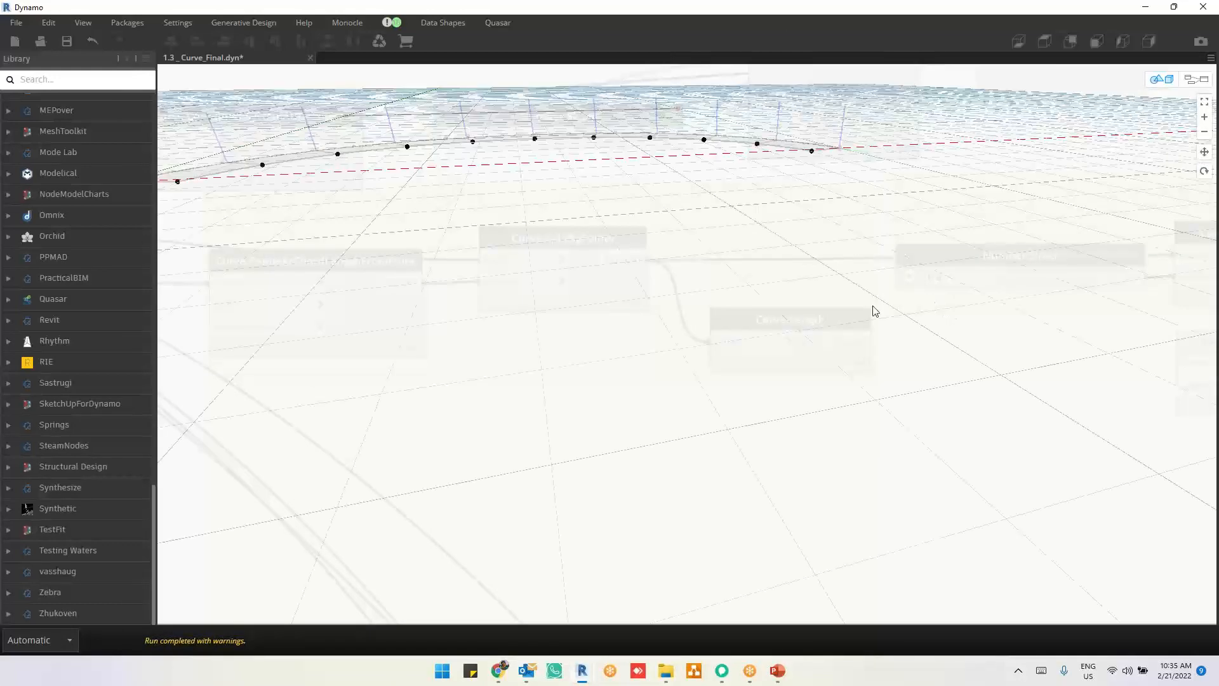
scroll(572, 279, up, 5)
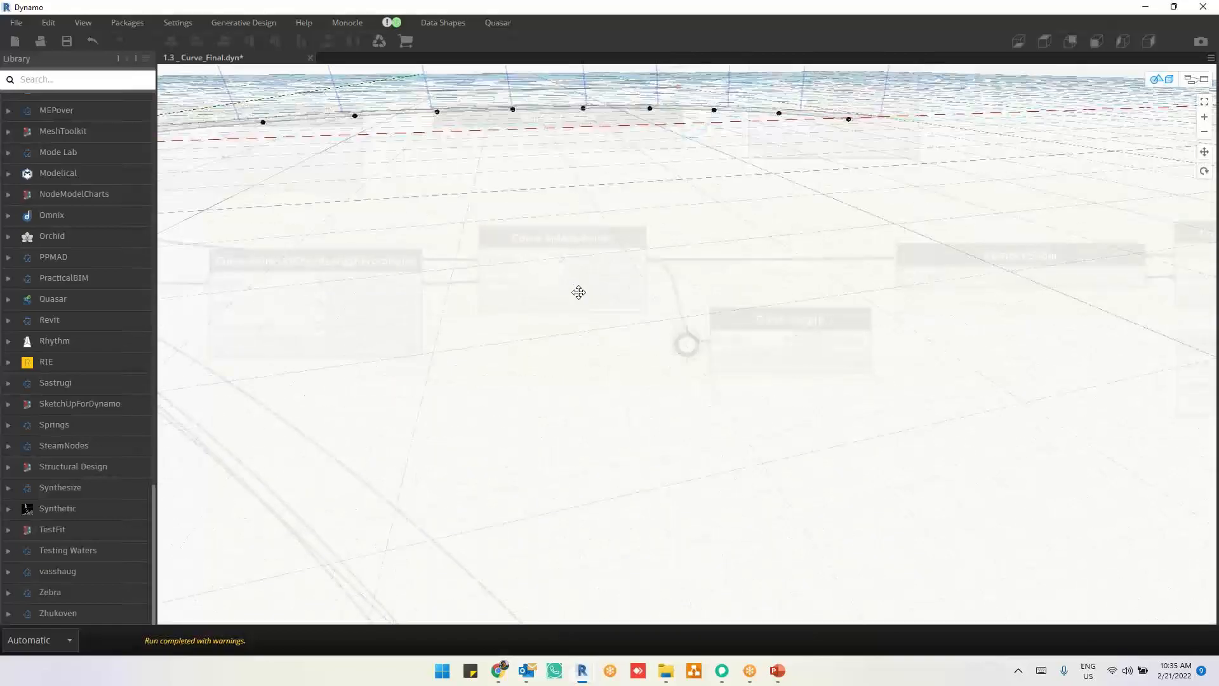
right_drag(578, 288, 592, 347)
scroll(653, 340, down, 3)
middle_drag(653, 340, 676, 302)
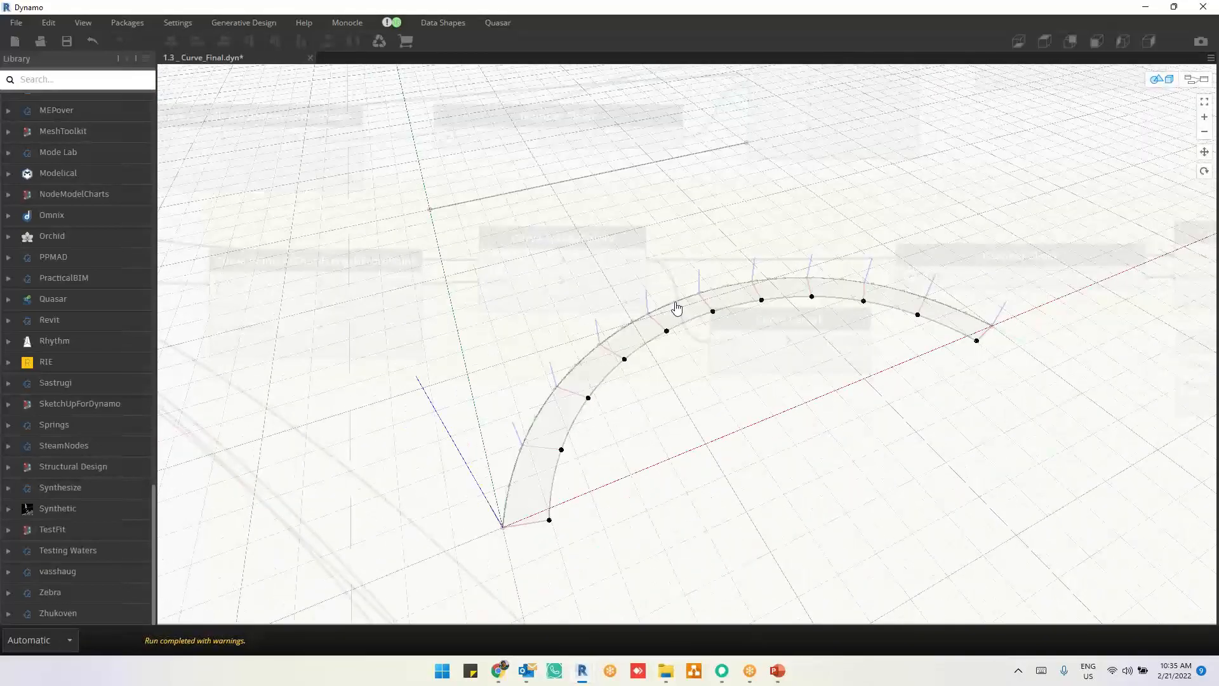
key(ctrl+b)
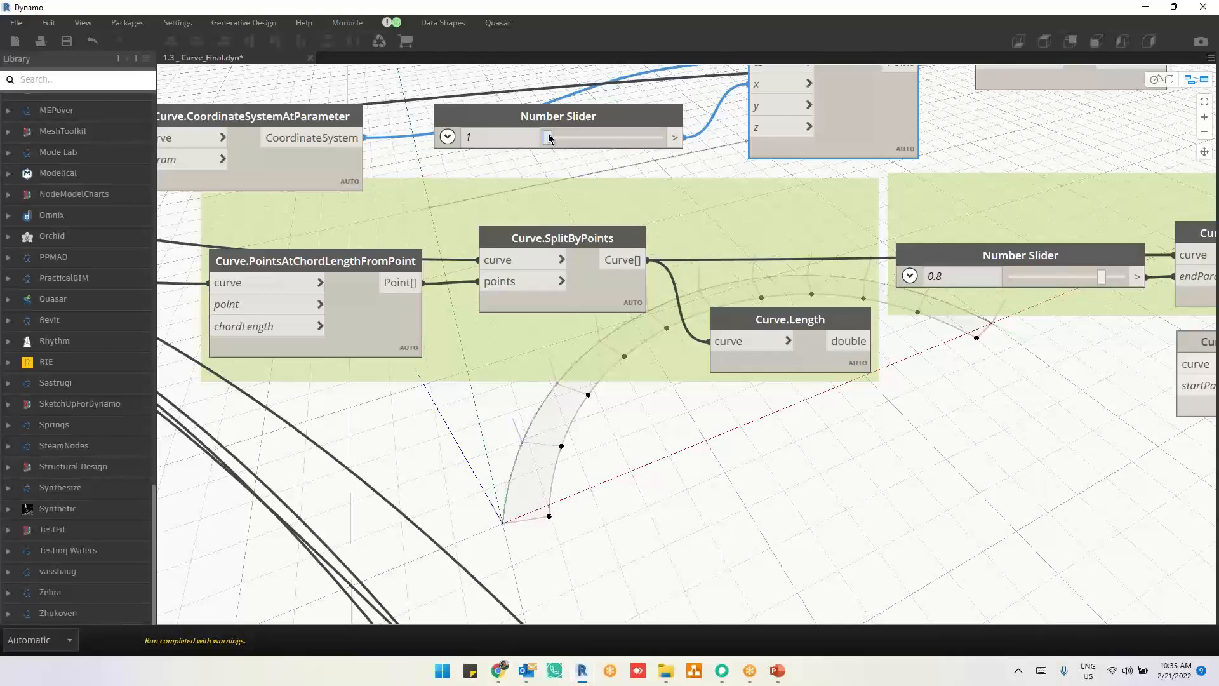
Step: Raise the Number Slider feeding the x input to 5.6 and 9.2, checking the offset curve and the Surface.ByLoft node
drag(549, 139, 553, 138)
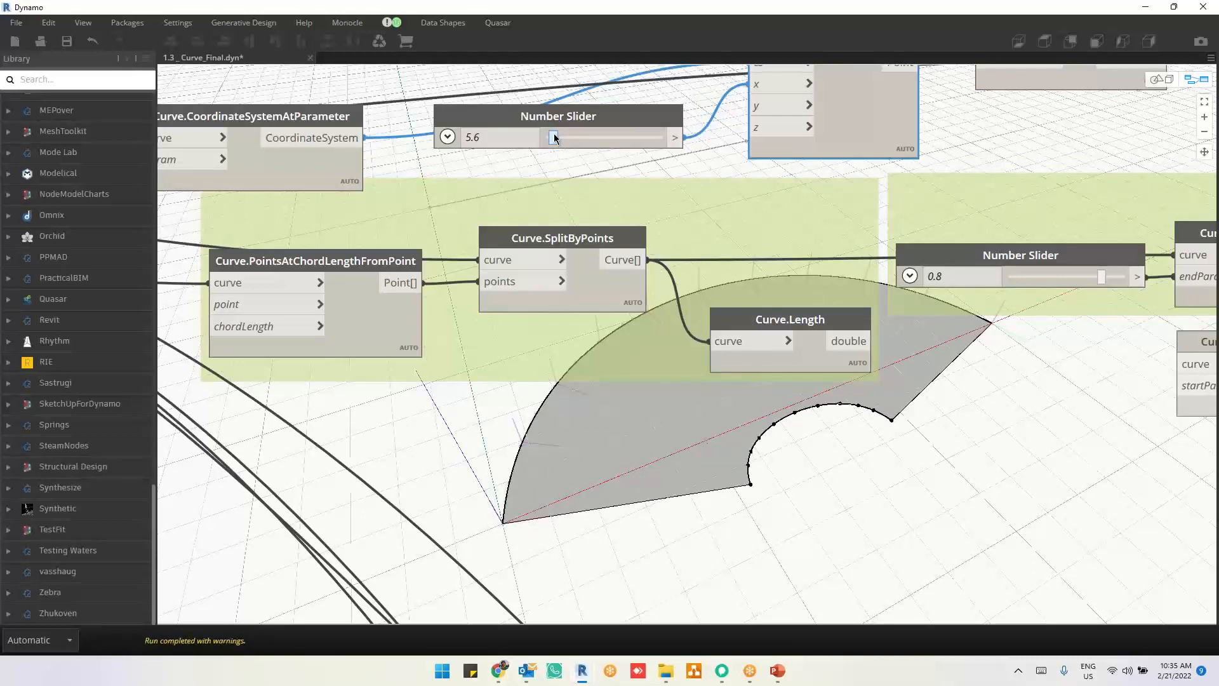
drag(553, 139, 558, 137)
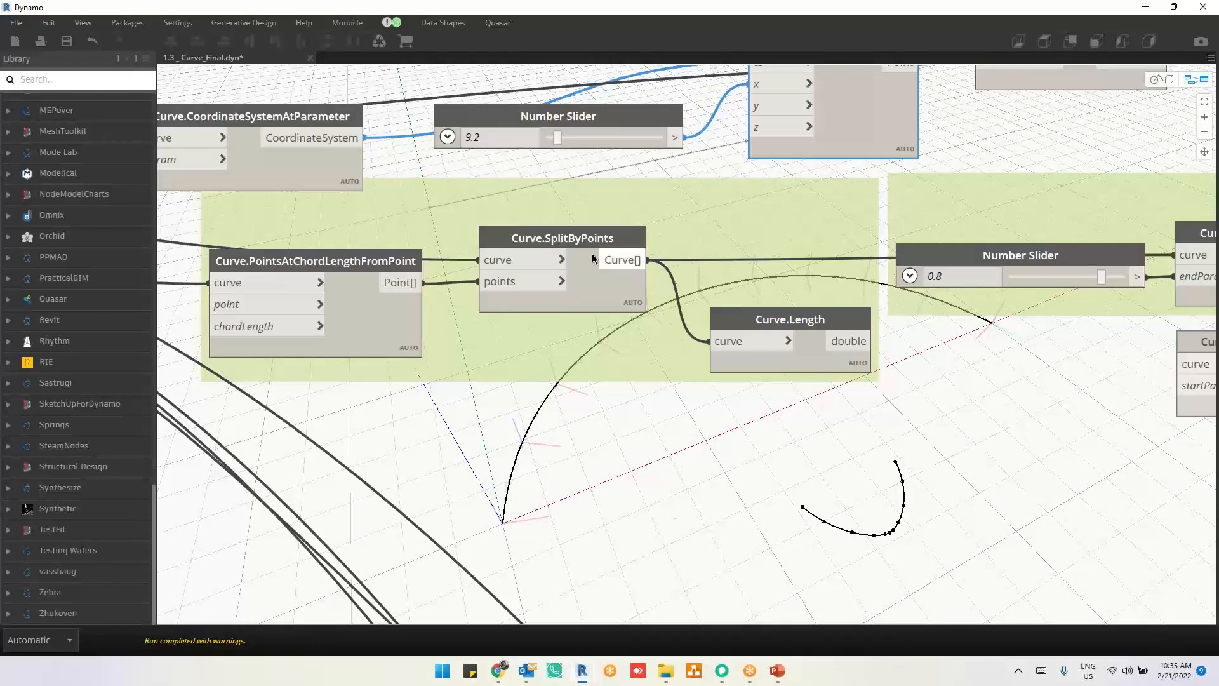
middle_drag(820, 437, 531, 492)
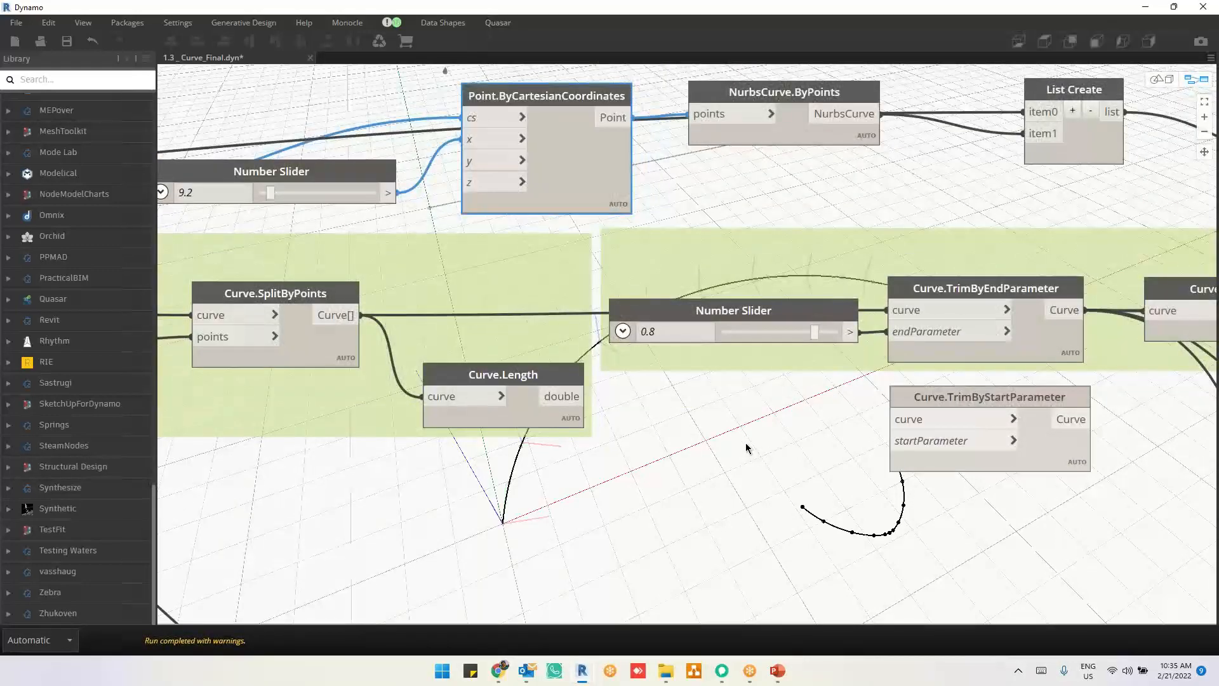
scroll(749, 448, down, 1)
middle_drag(810, 246, 522, 248)
mouse_move(1052, 224)
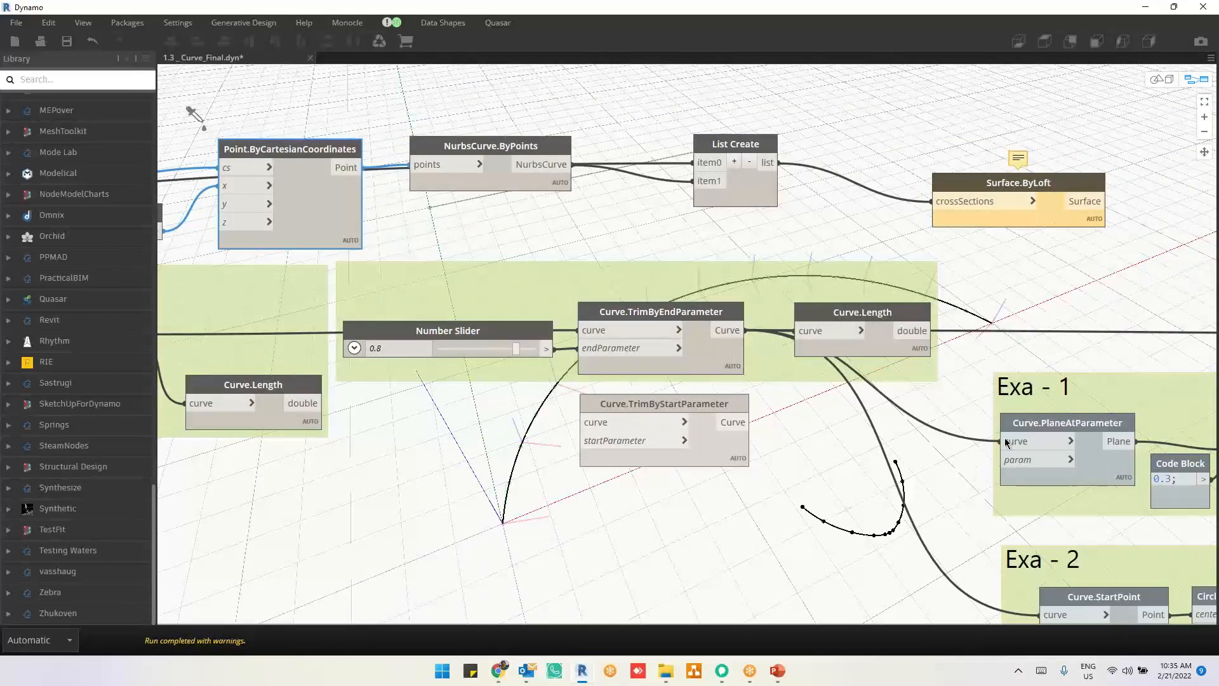
middle_drag(1007, 443, 1109, 380)
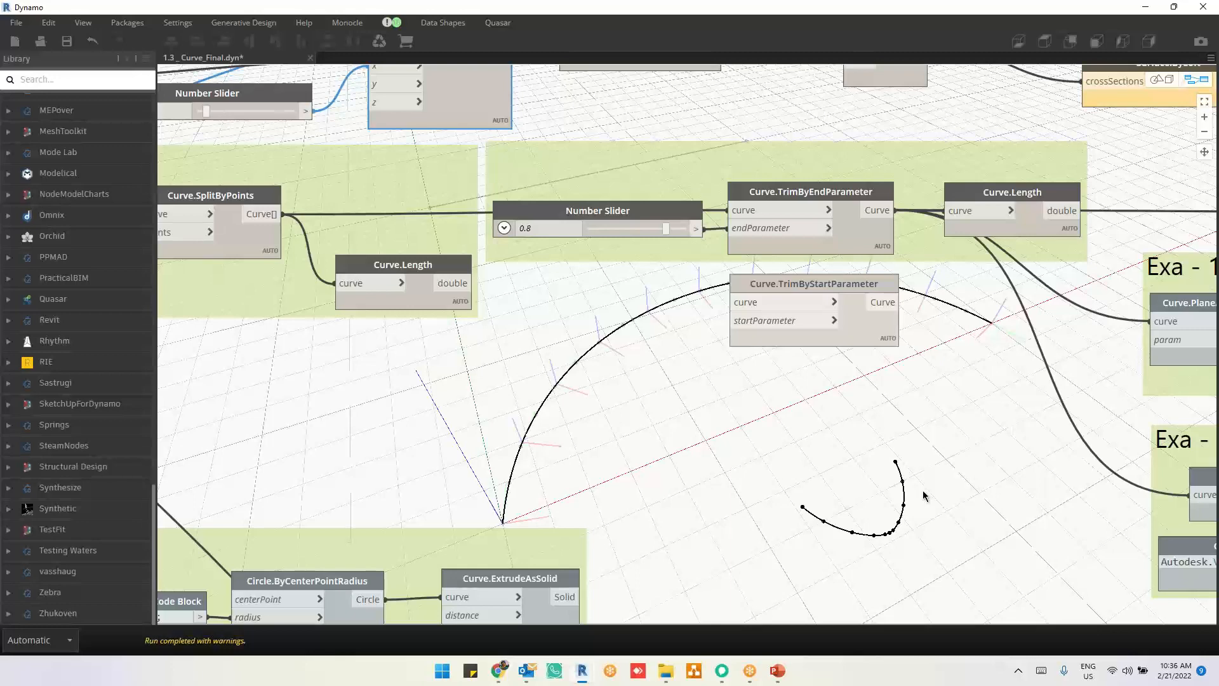
scroll(914, 454, down, 1)
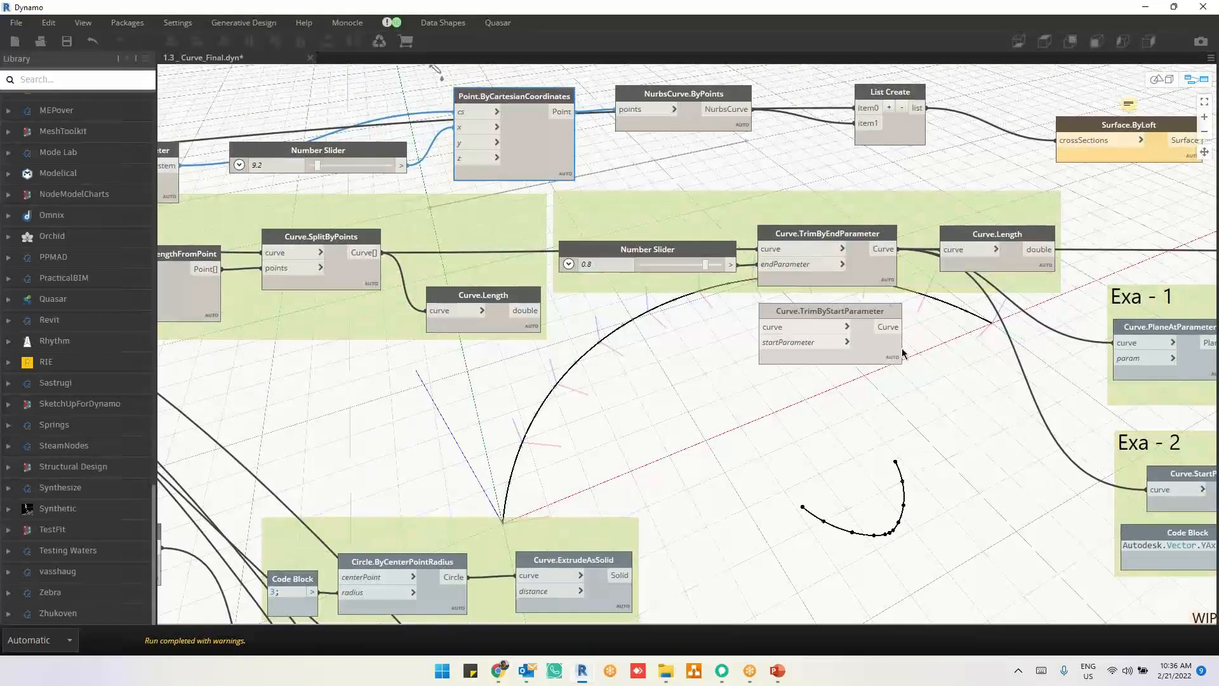
Step: Lower the Number Slider feeding the x input to 6.8 and on to 6.1
click(317, 167)
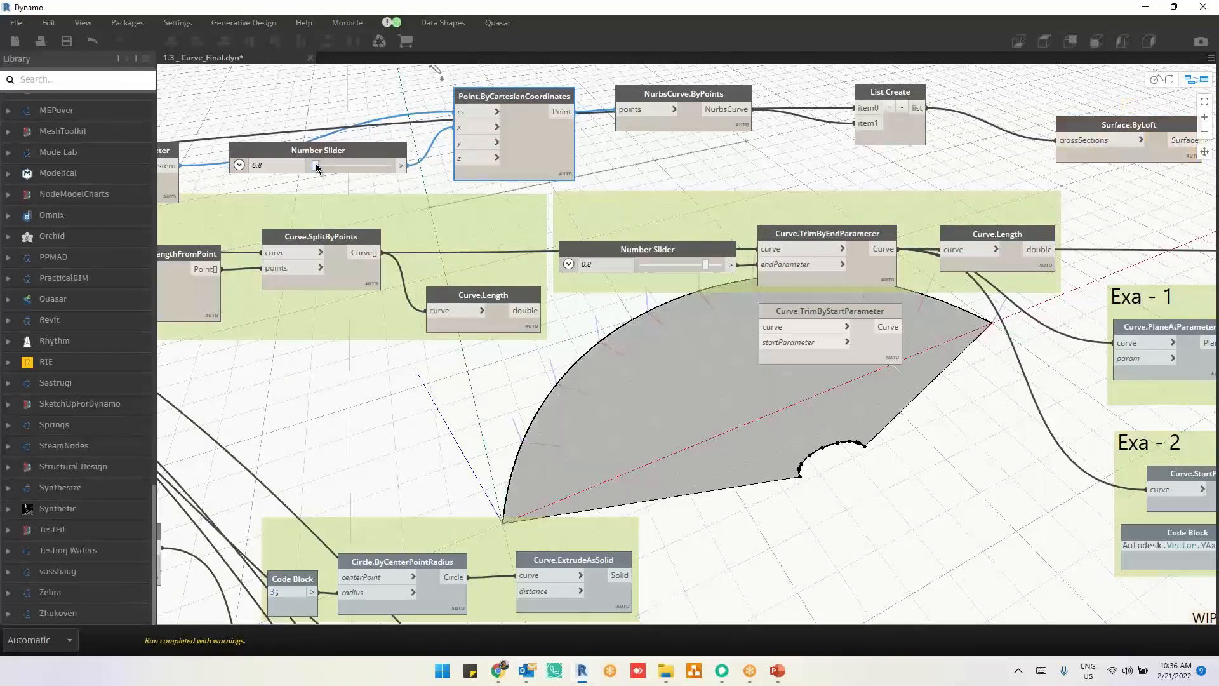
scroll(256, 134, up, 4)
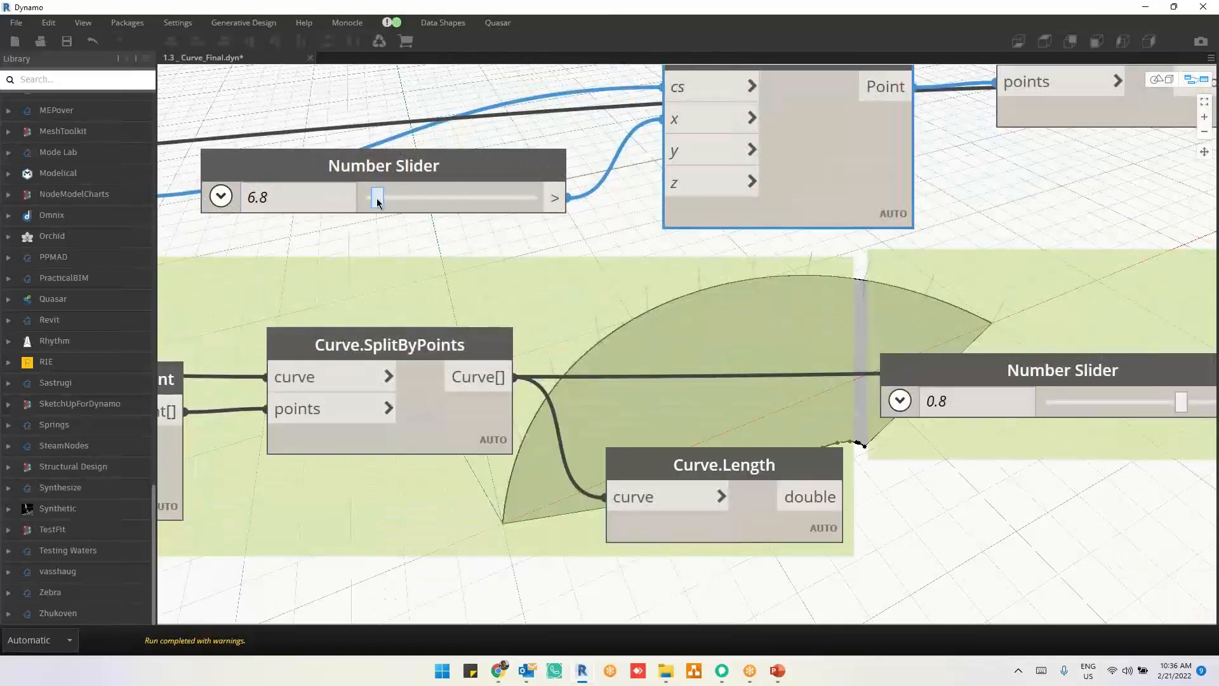
drag(377, 202, 376, 202)
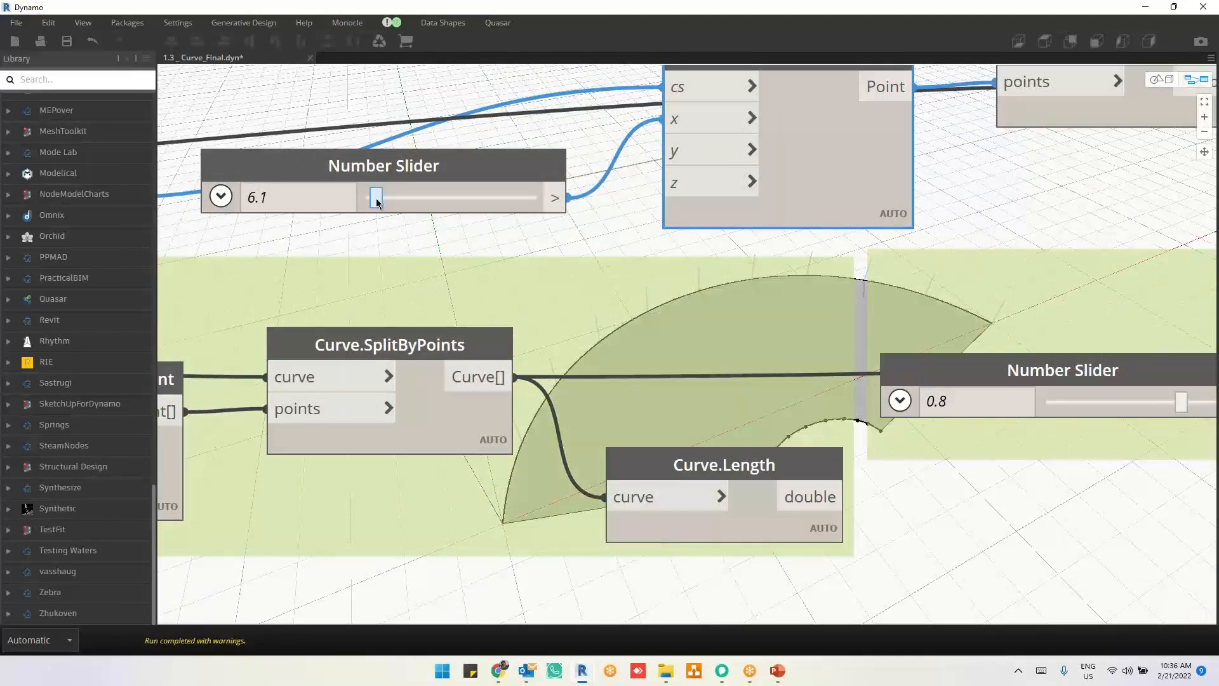
Step: Set the x-input Number Slider's maximum to 6.8 and its step to 0.05, and collapse its settings
click(220, 197)
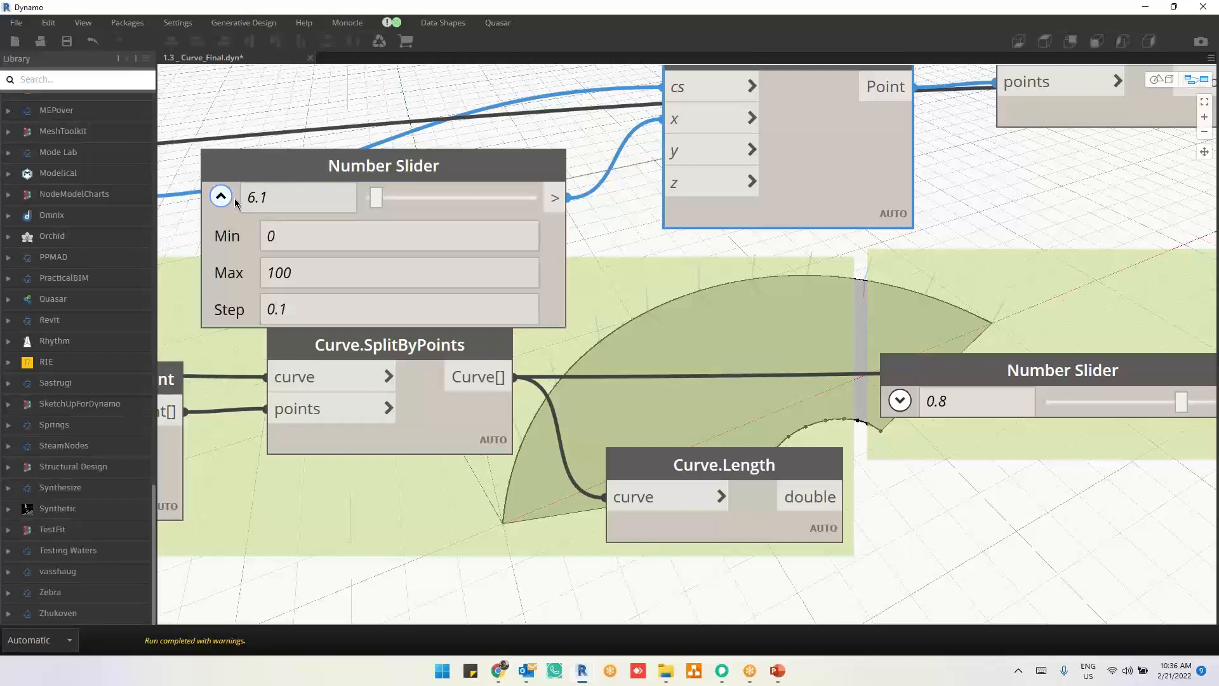
double_click(308, 277)
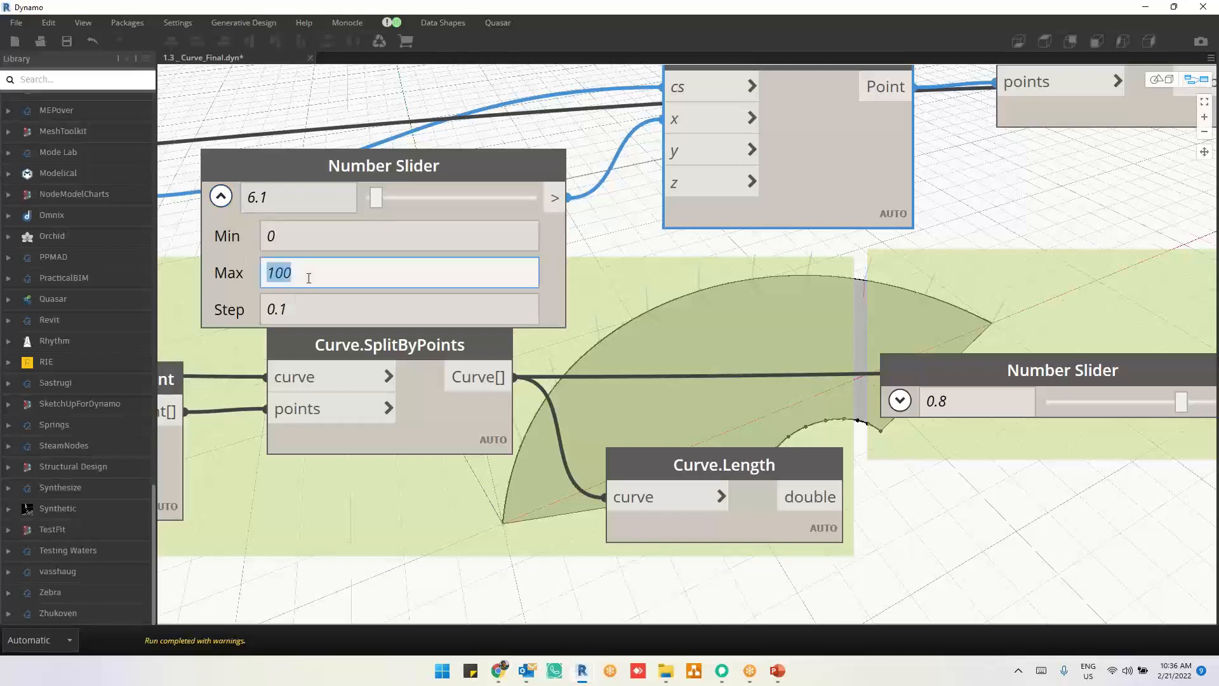
text(6.8)
double_click(311, 309)
click(310, 310)
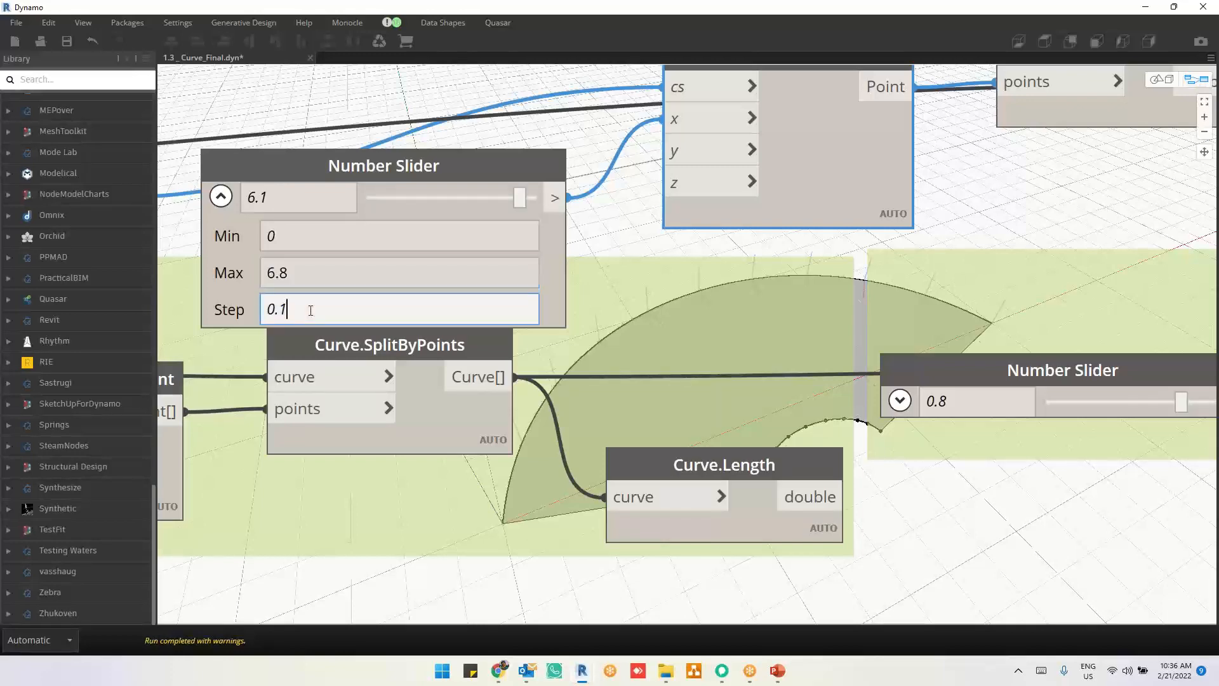
key(BackSpace)
text(05)
click(315, 104)
click(221, 197)
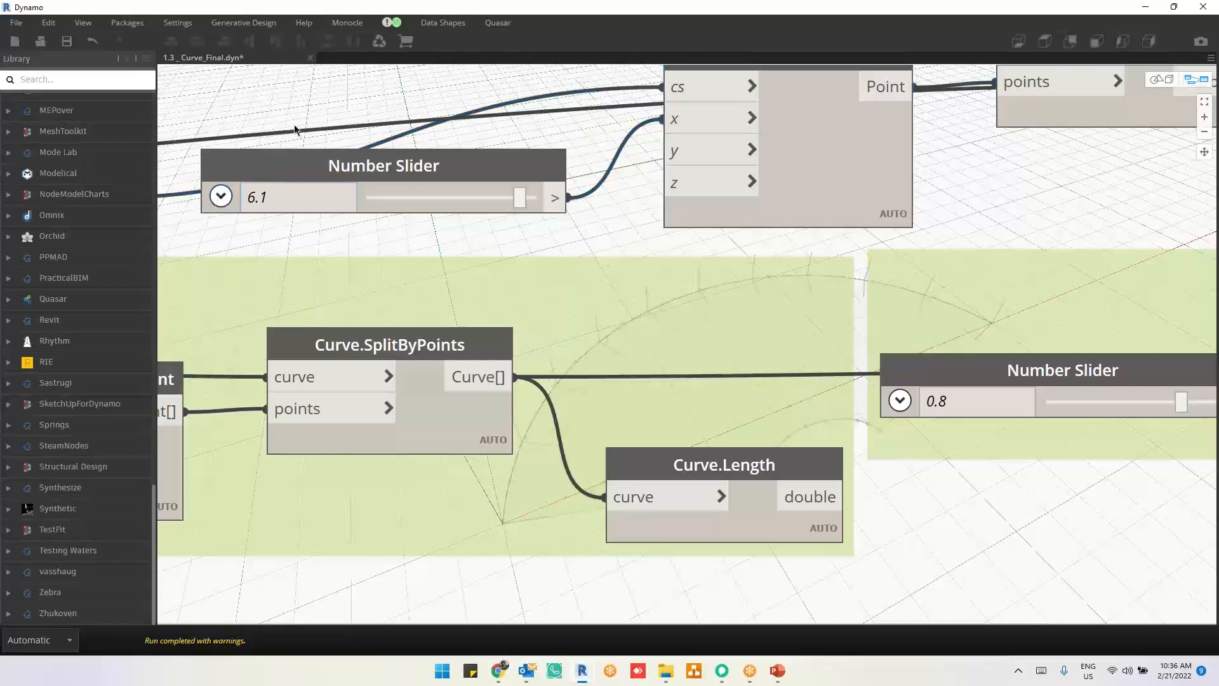
Step: Set the Number Slider feeding Point.ByCartesianCoordinates' x input to 3.2
scroll(905, 493, down, 2)
scroll(905, 493, down, 3)
middle_drag(905, 513, 716, 514)
middle_drag(269, 348, 406, 363)
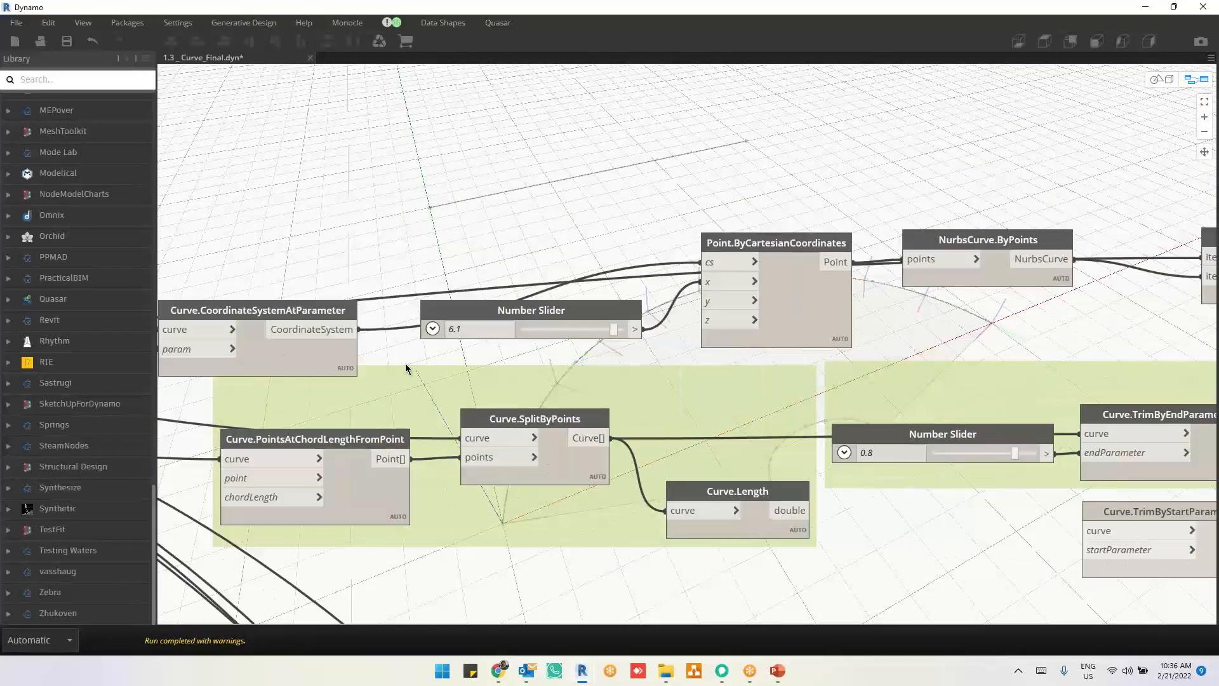
drag(613, 333, 580, 338)
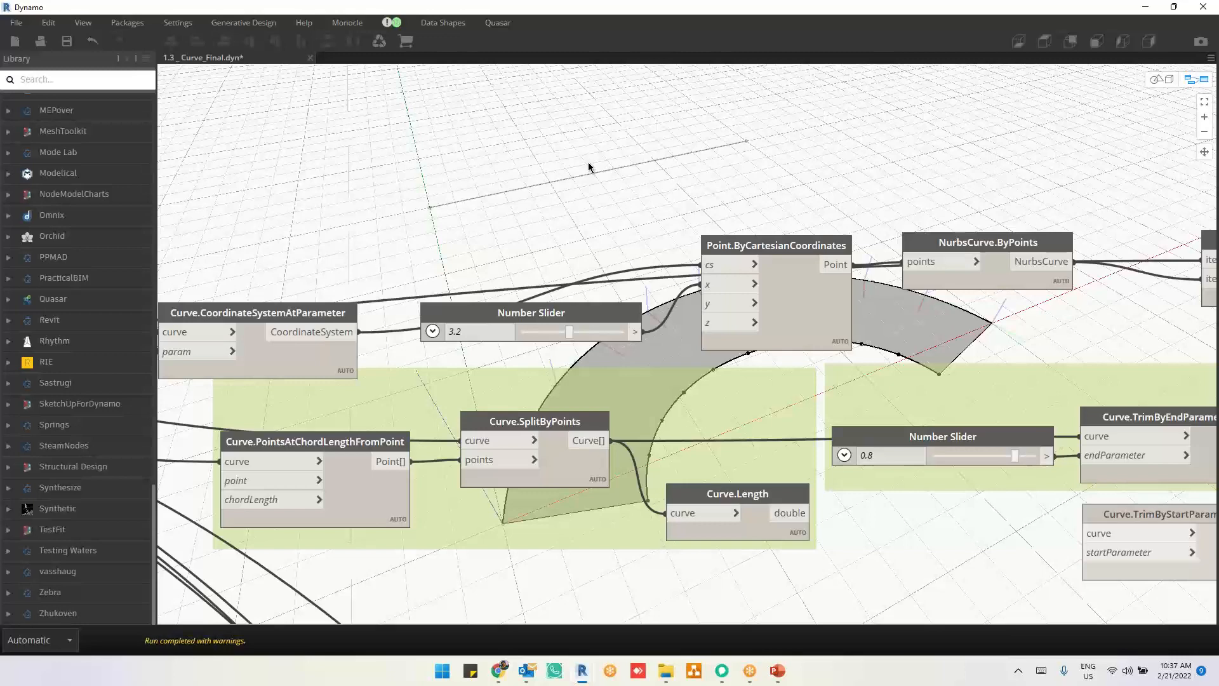
Step: Expand the x-input slider's range settings and review the graph from the NurbsCurve group through to Point.ByCartesianCoordinates
click(432, 331)
double_click(483, 380)
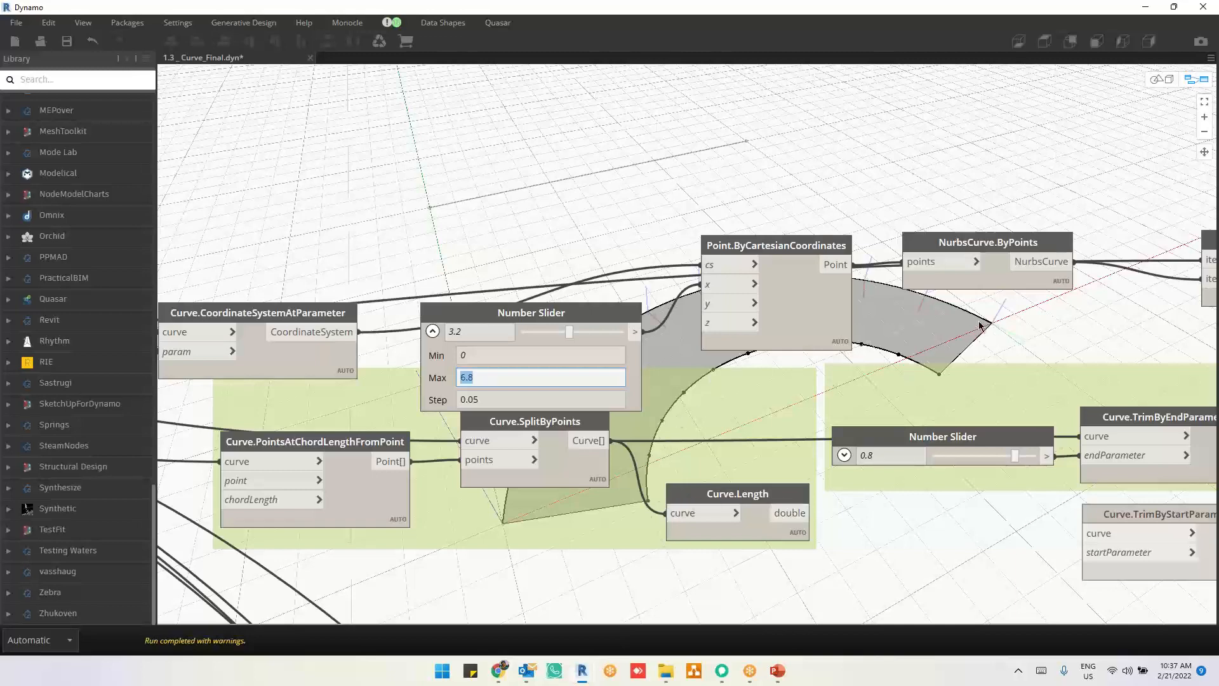
middle_drag(381, 127, 716, 126)
middle_drag(762, 542, 650, 414)
middle_drag(578, 576, 576, 439)
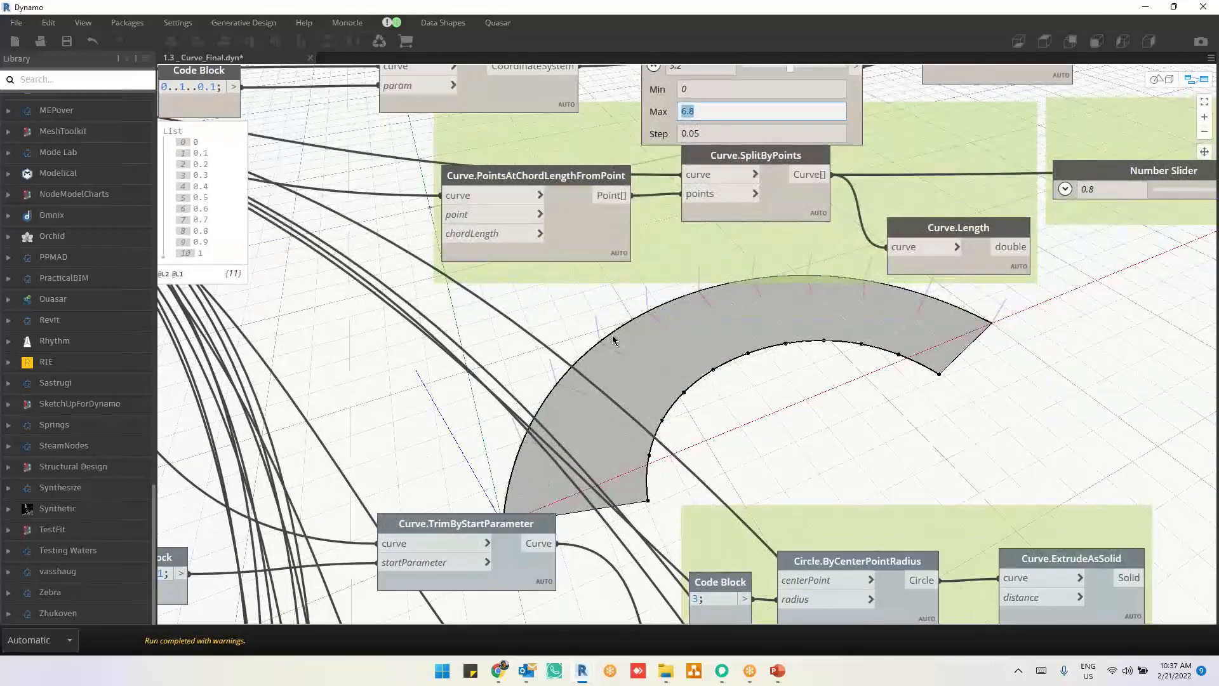
scroll(1077, 438, down, 4)
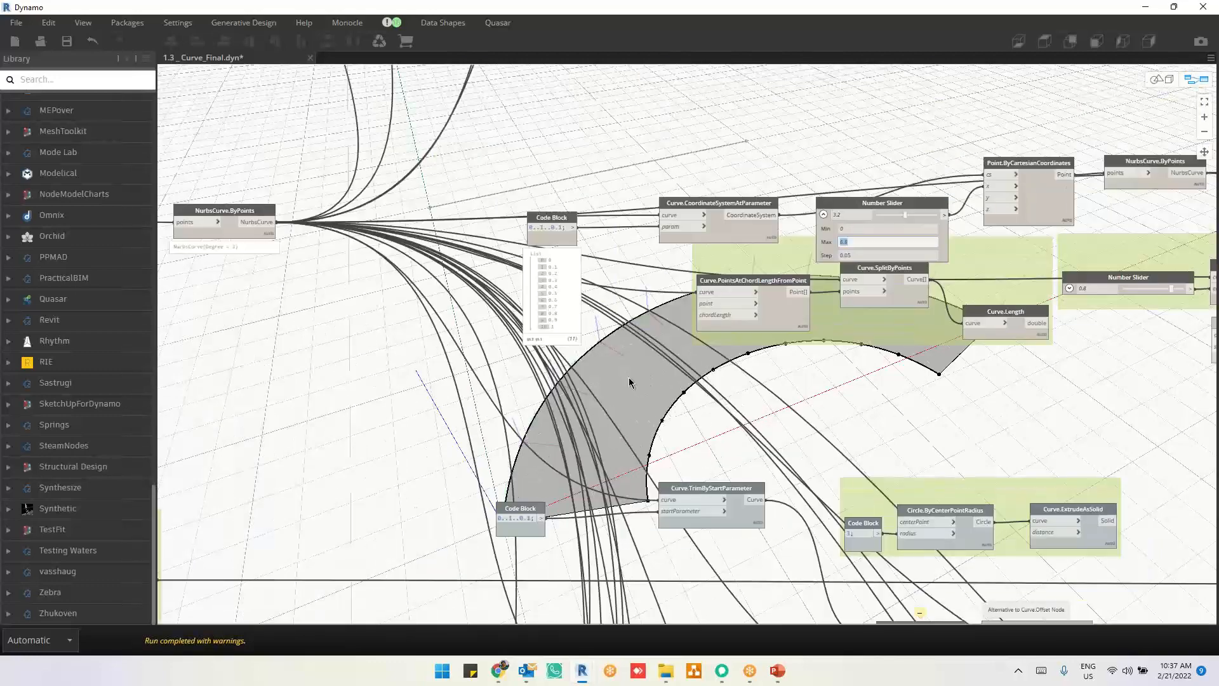
middle_drag(257, 280, 607, 318)
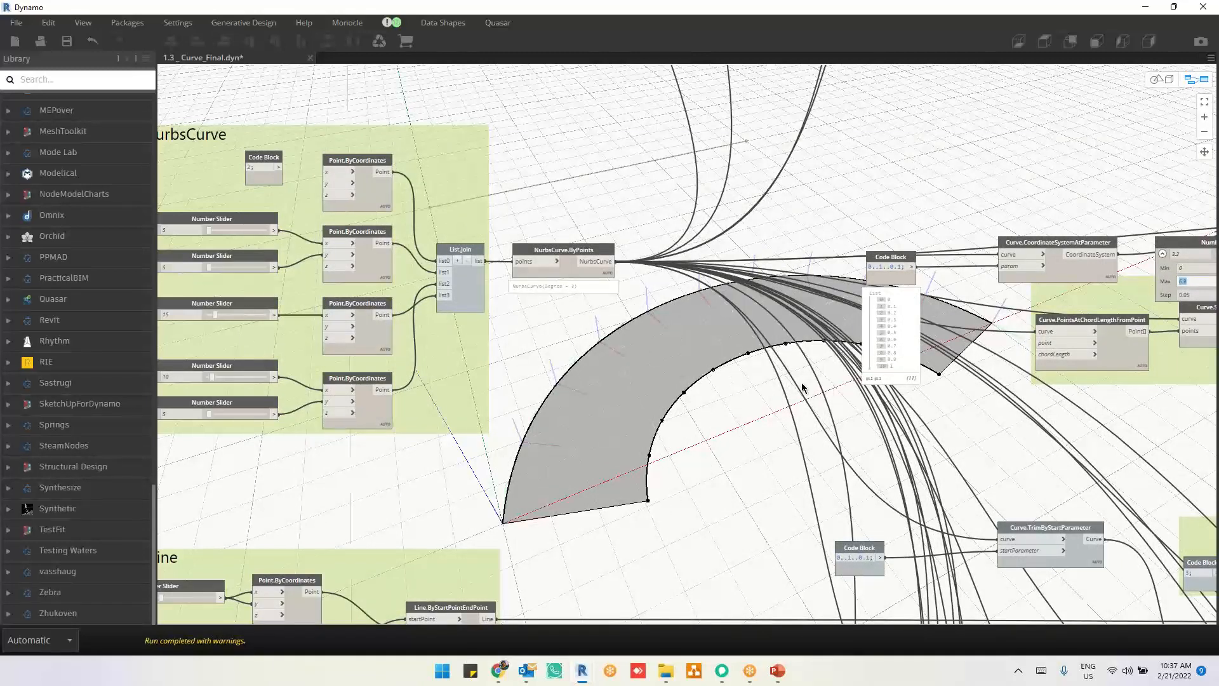
middle_drag(1038, 456, 457, 459)
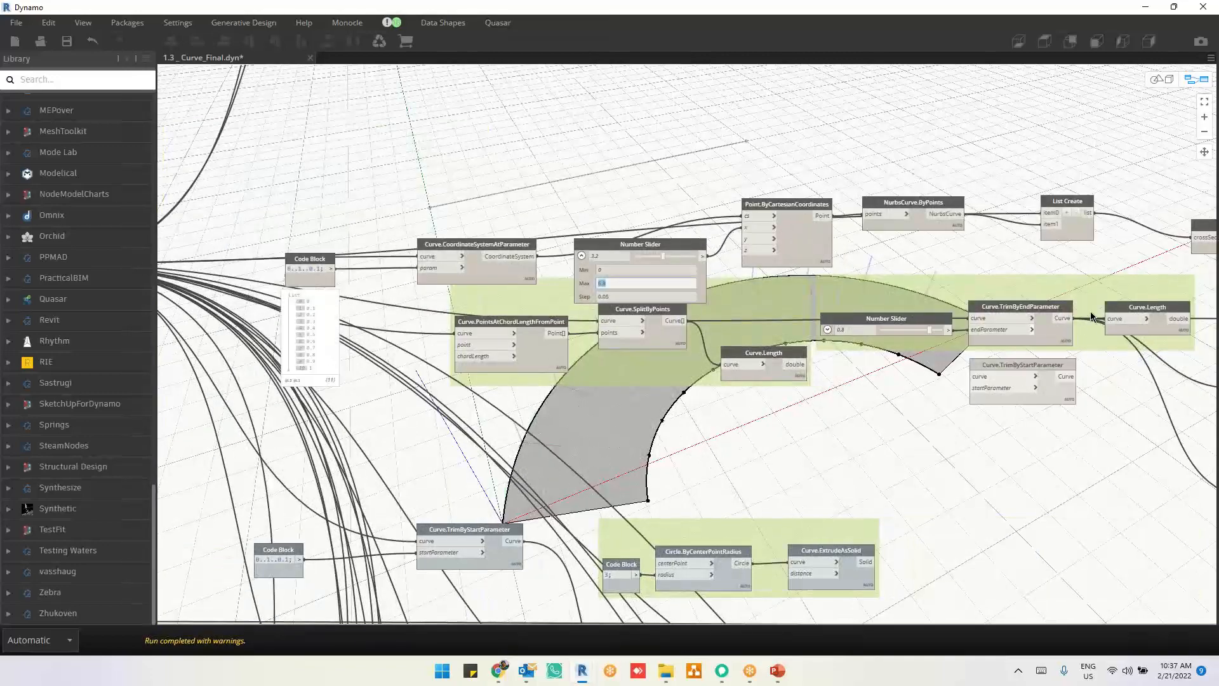
scroll(825, 165, up, 3)
click(815, 302)
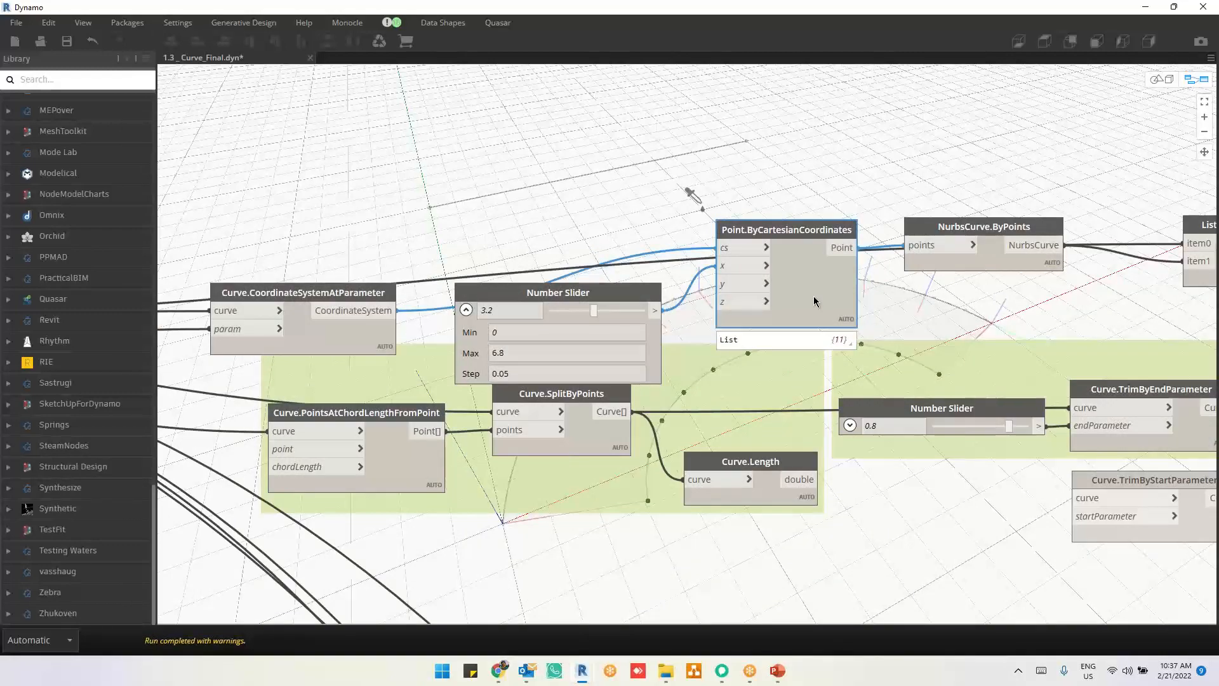
scroll(808, 143, up, 1)
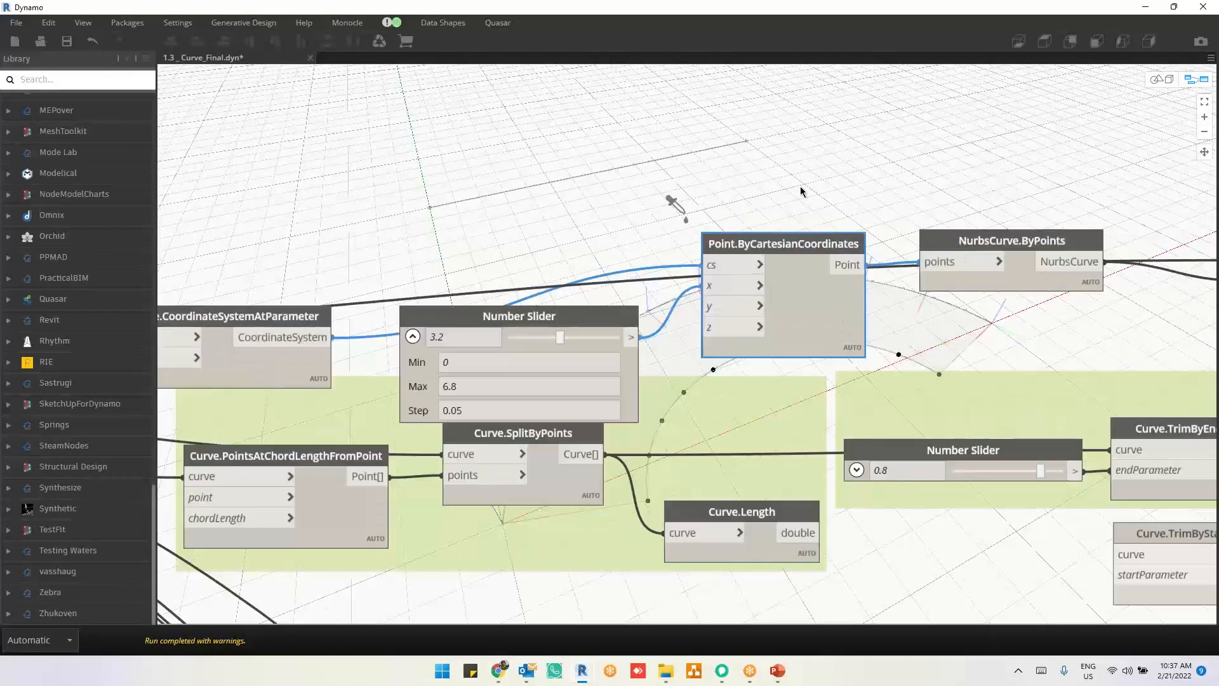
Step: Add a Point.ByCoordinates node with x, y and z inputs above Point.ByCartesianCoordinates and compare the inputs of both nodes
middle_drag(800, 184, 788, 298)
right_click(755, 147)
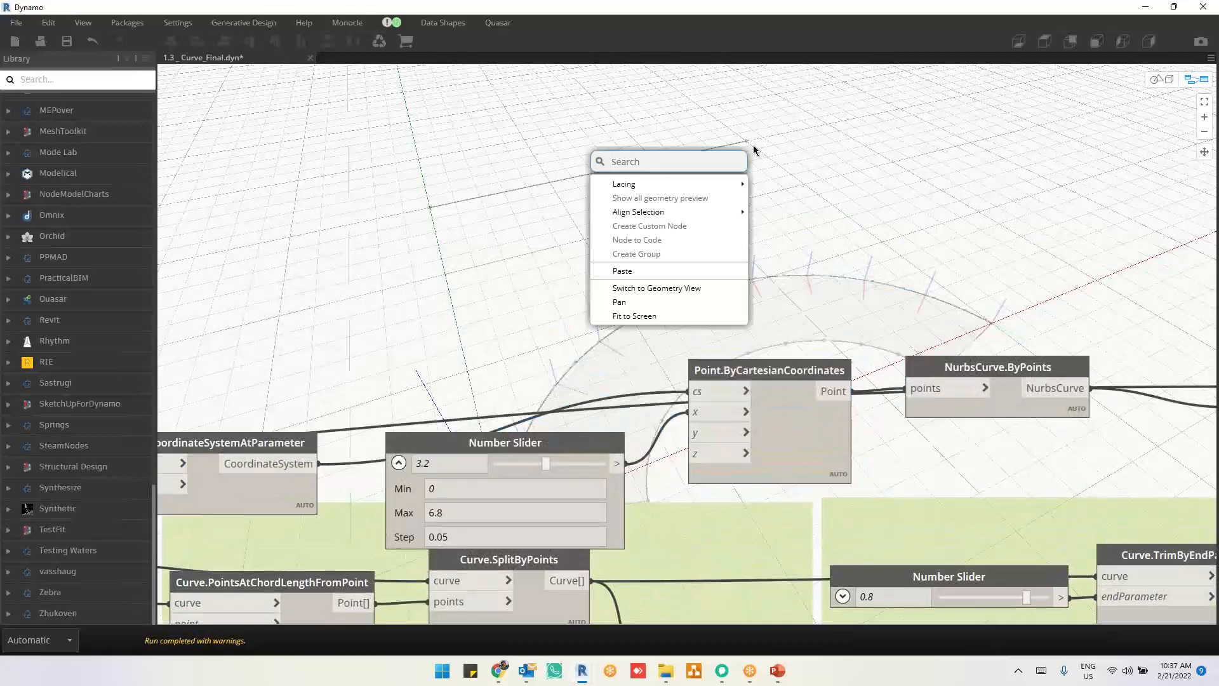
text(po)
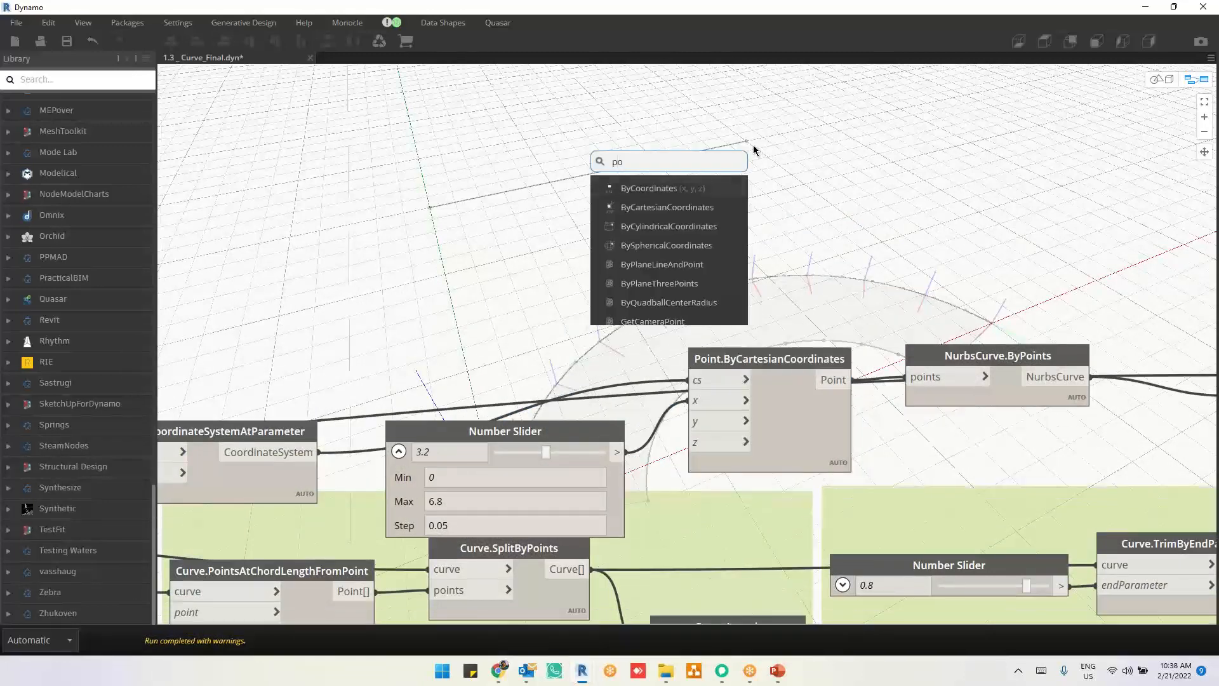
text(it.by)
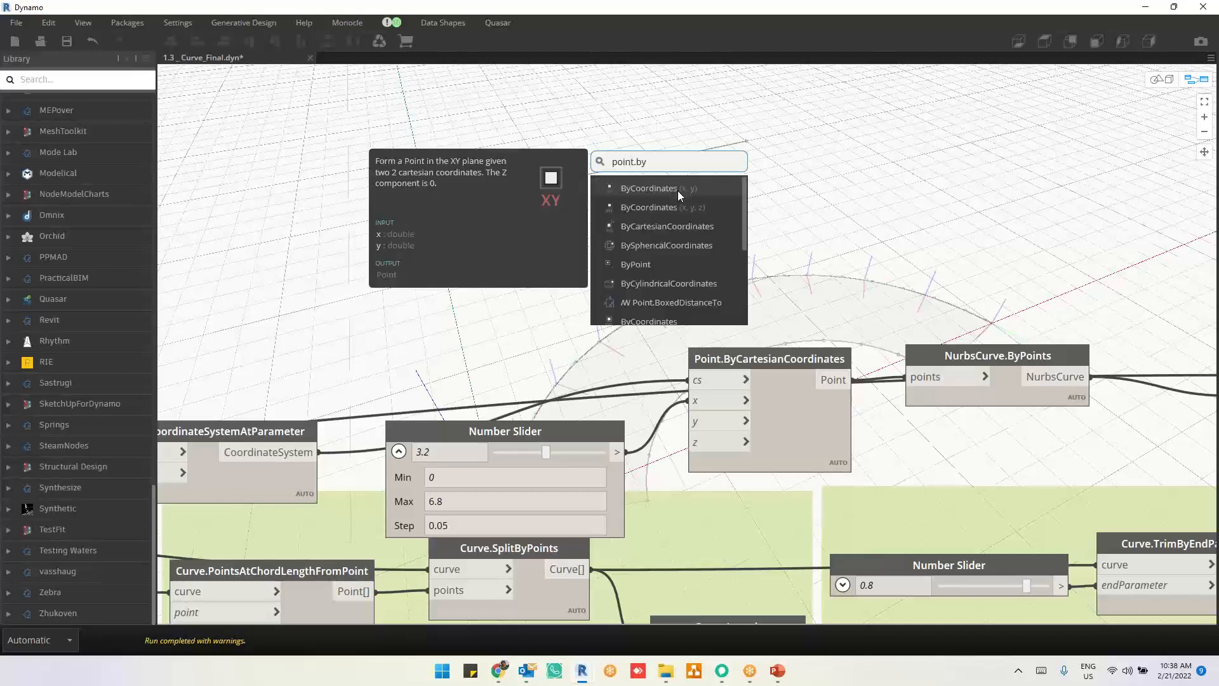
click(680, 188)
drag(763, 288, 762, 202)
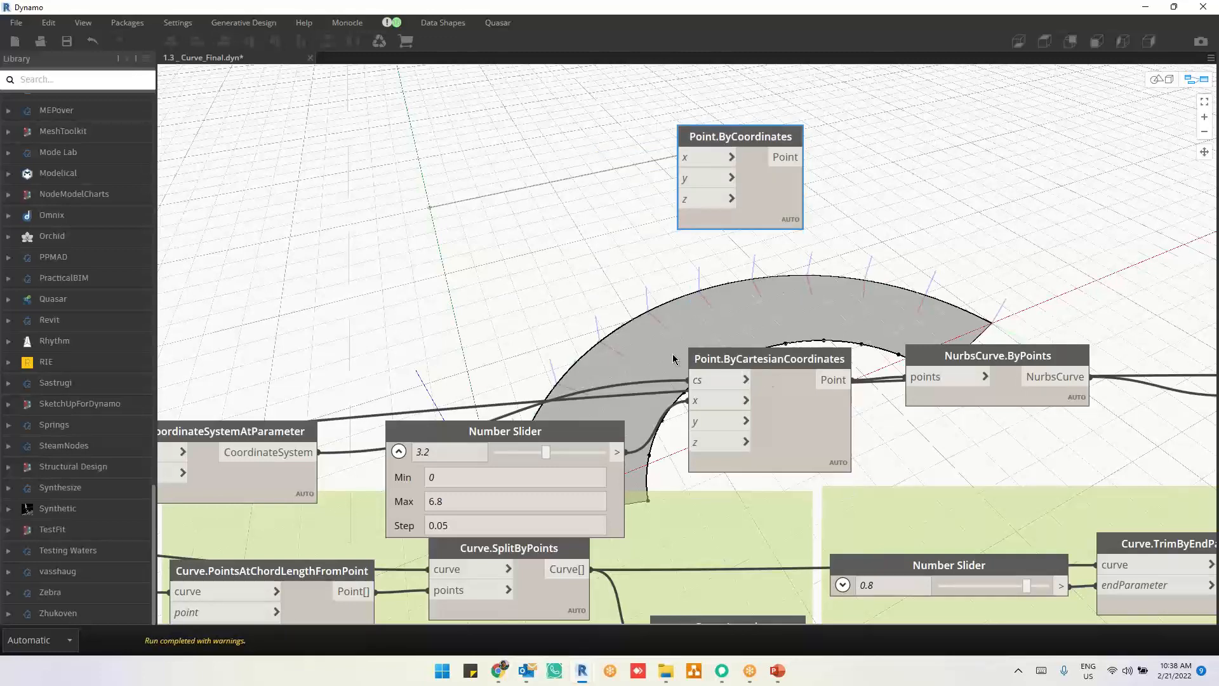
scroll(674, 356, up, 3)
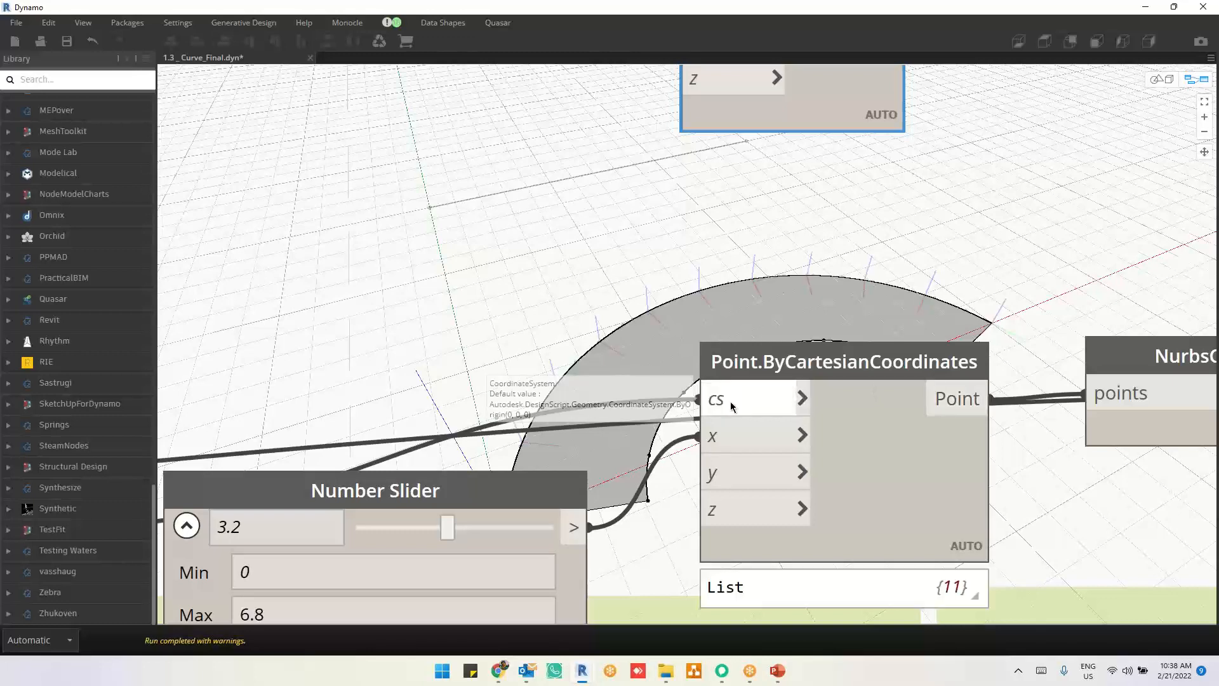
middle_drag(774, 209, 786, 291)
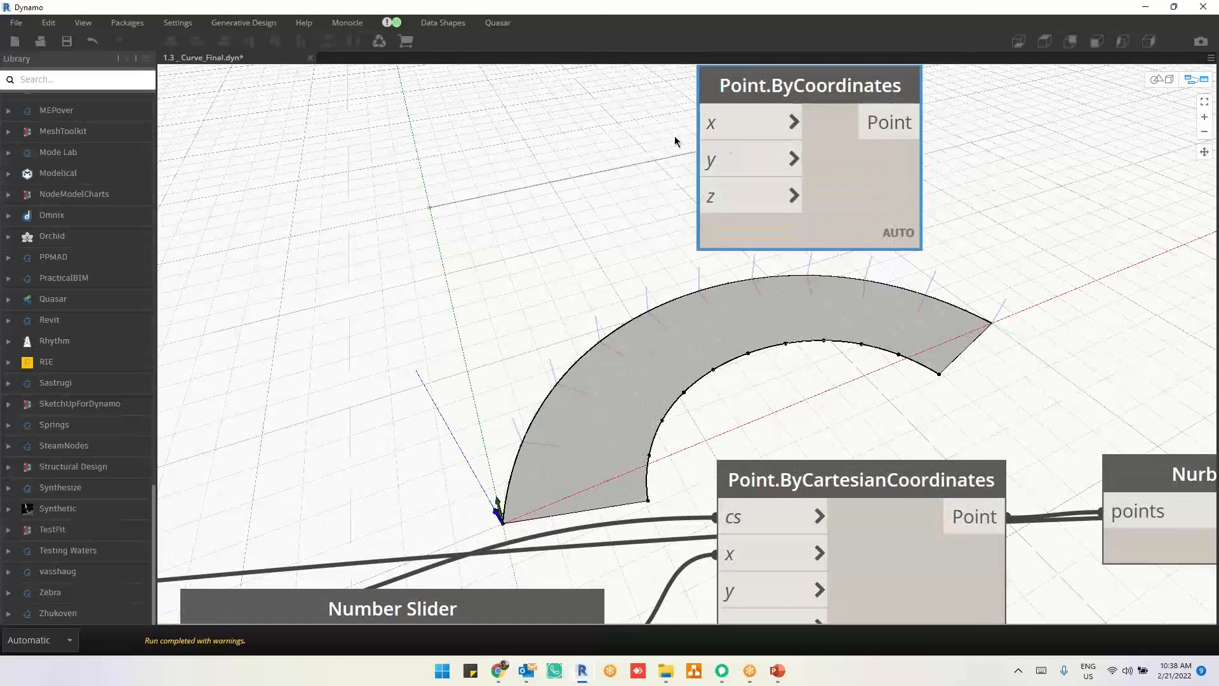
Step: Duplicate the Point.ByCartesianCoordinates node and place the copy in the empty area above the graph
mouse_move(876, 174)
scroll(669, 189, down, 4)
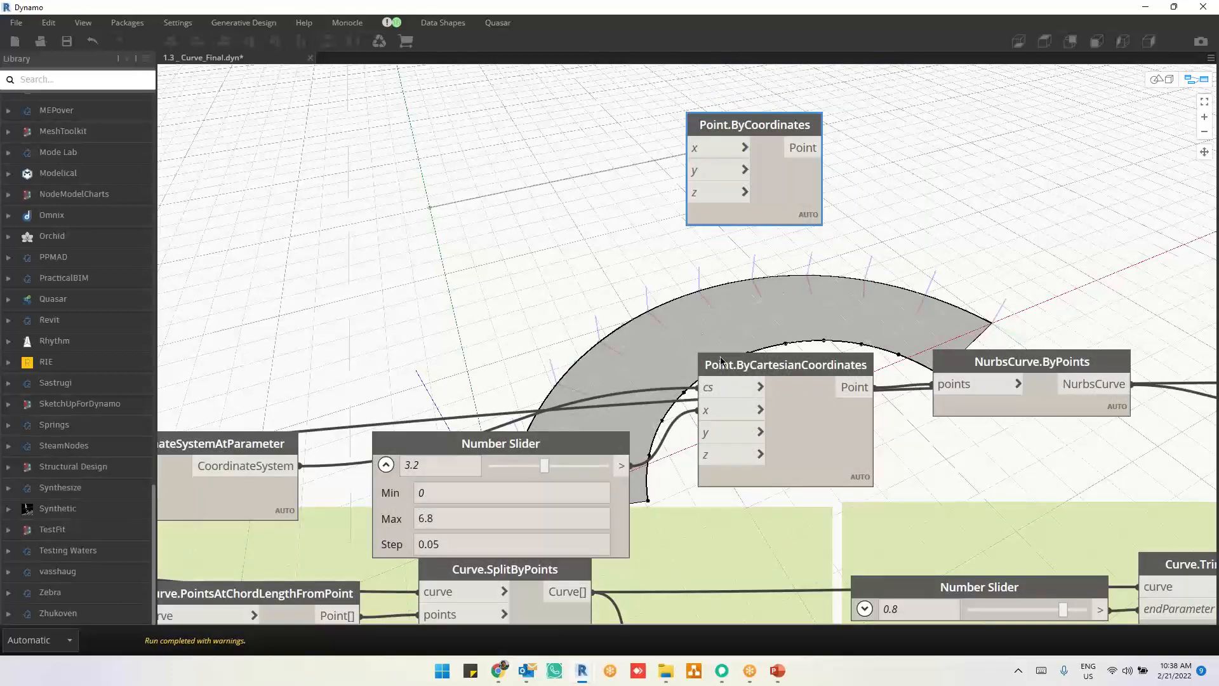
middle_drag(648, 341, 785, 439)
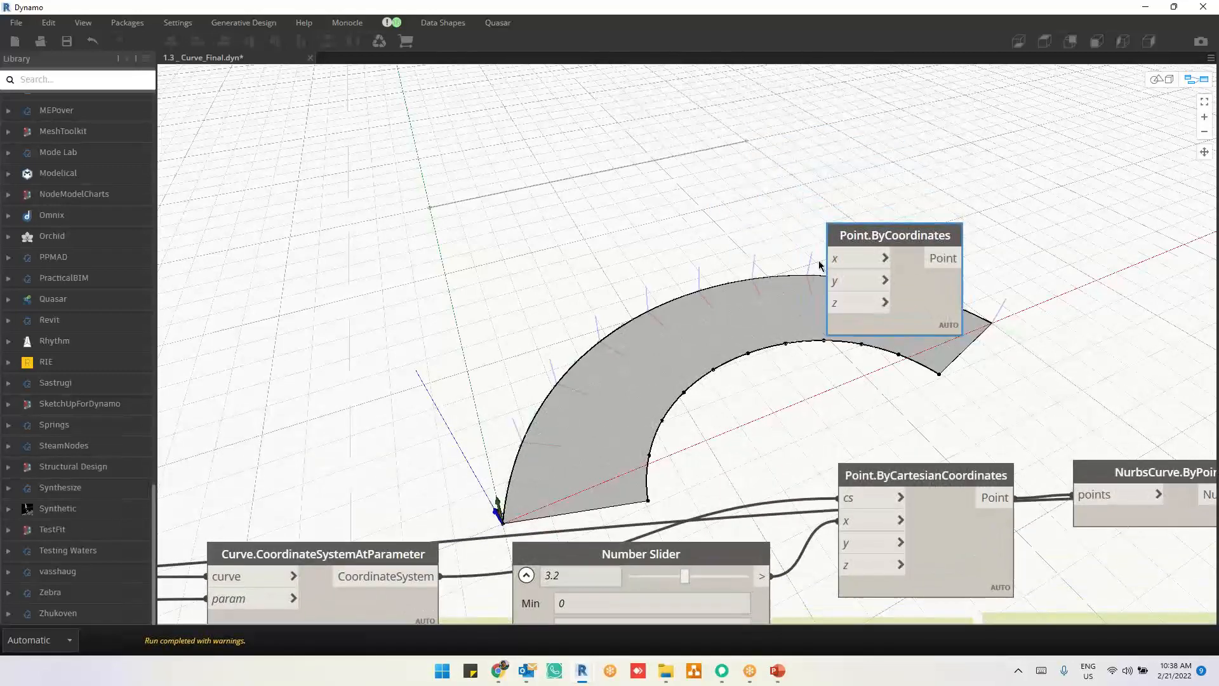
click(929, 562)
key(ctrl+c)
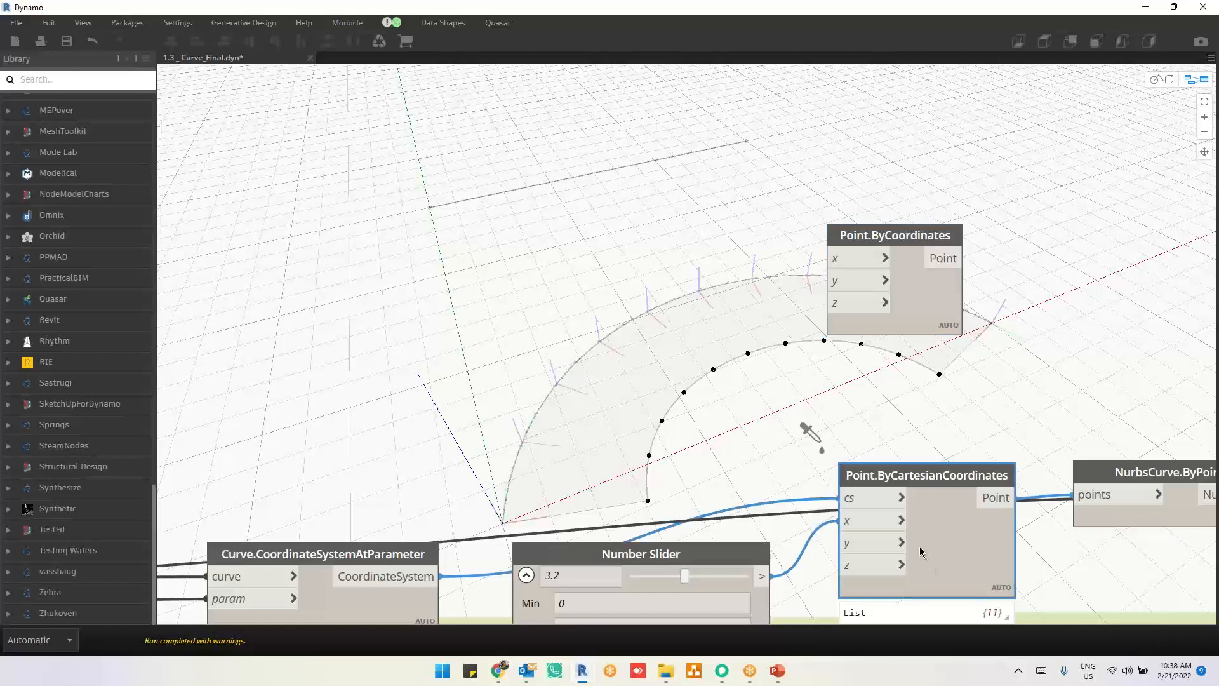
key(ctrl+v)
drag(1129, 571, 477, 65)
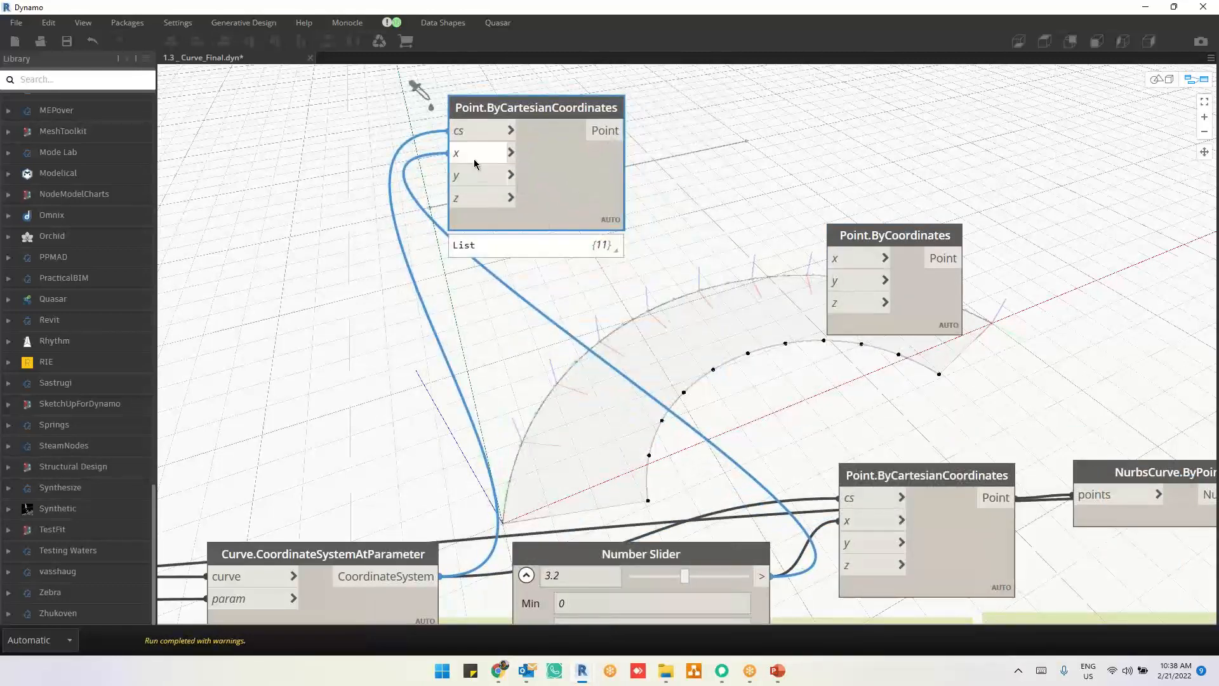
Step: Disconnect the x and cs inputs of the duplicated Point.ByCartesianCoordinates and place the node above Point.ByCoordinates
drag(452, 152, 321, 234)
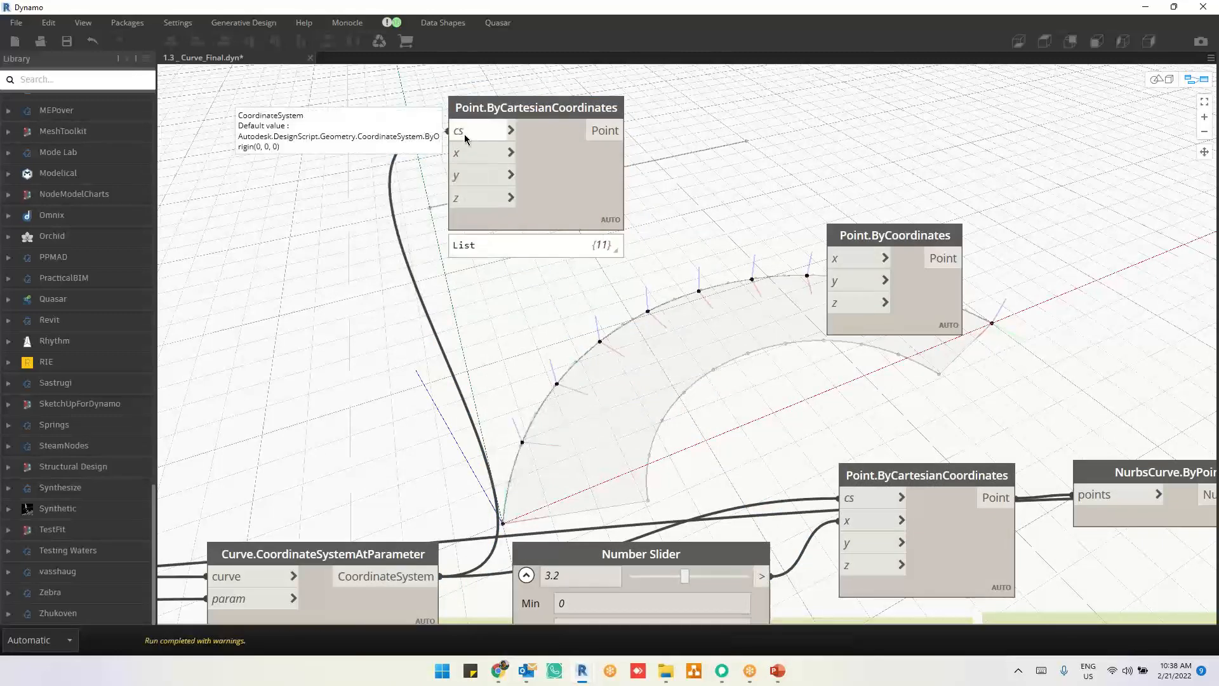
drag(498, 159, 965, 162)
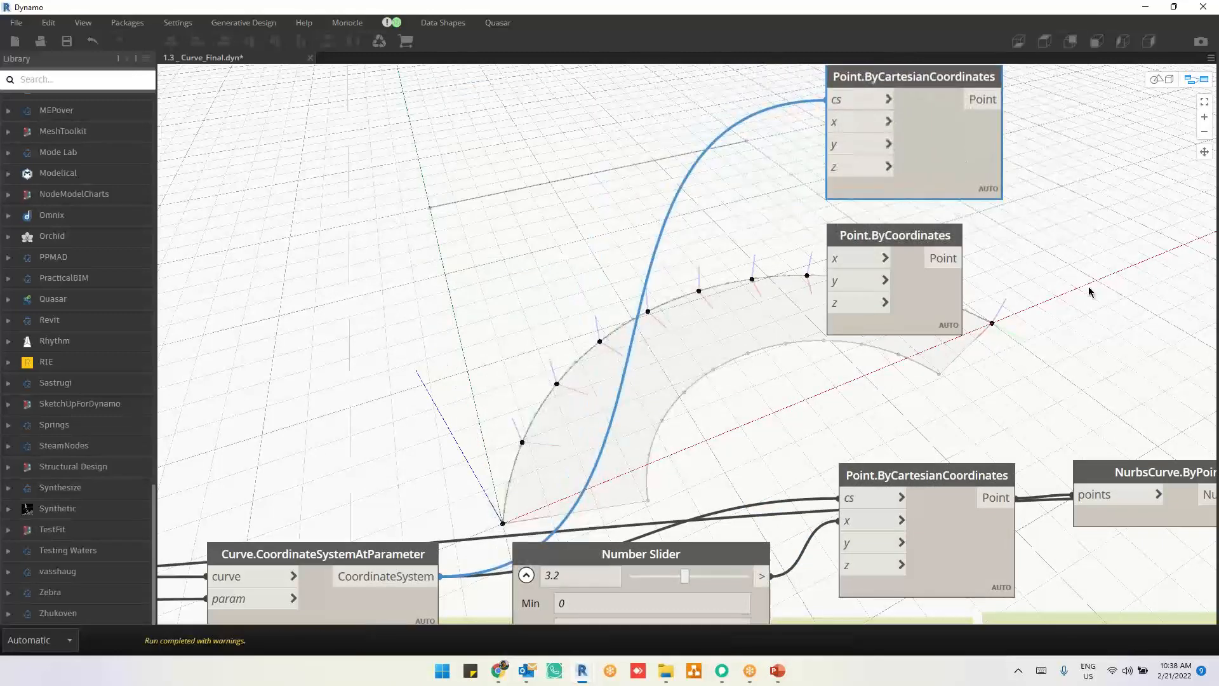
drag(829, 100, 712, 127)
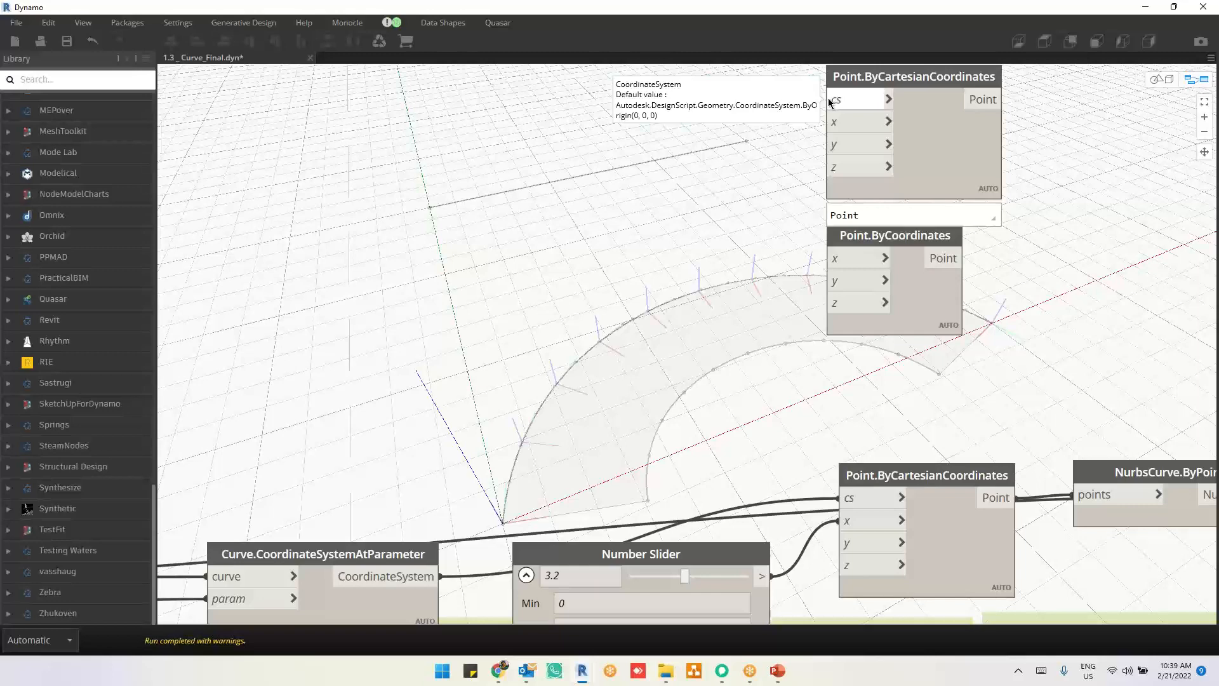
middle_drag(572, 285, 589, 315)
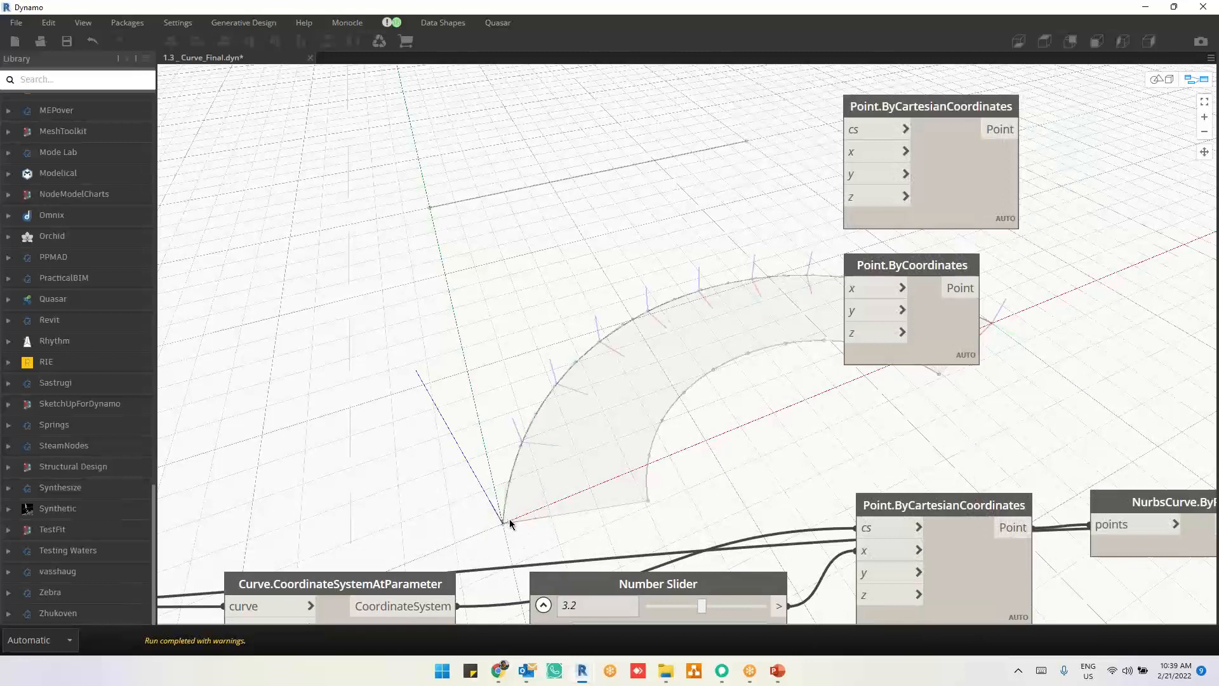
Step: Add a Number Slider and connect it to the x input of the duplicated Point.ByCartesianCoordinates
right_click(594, 201)
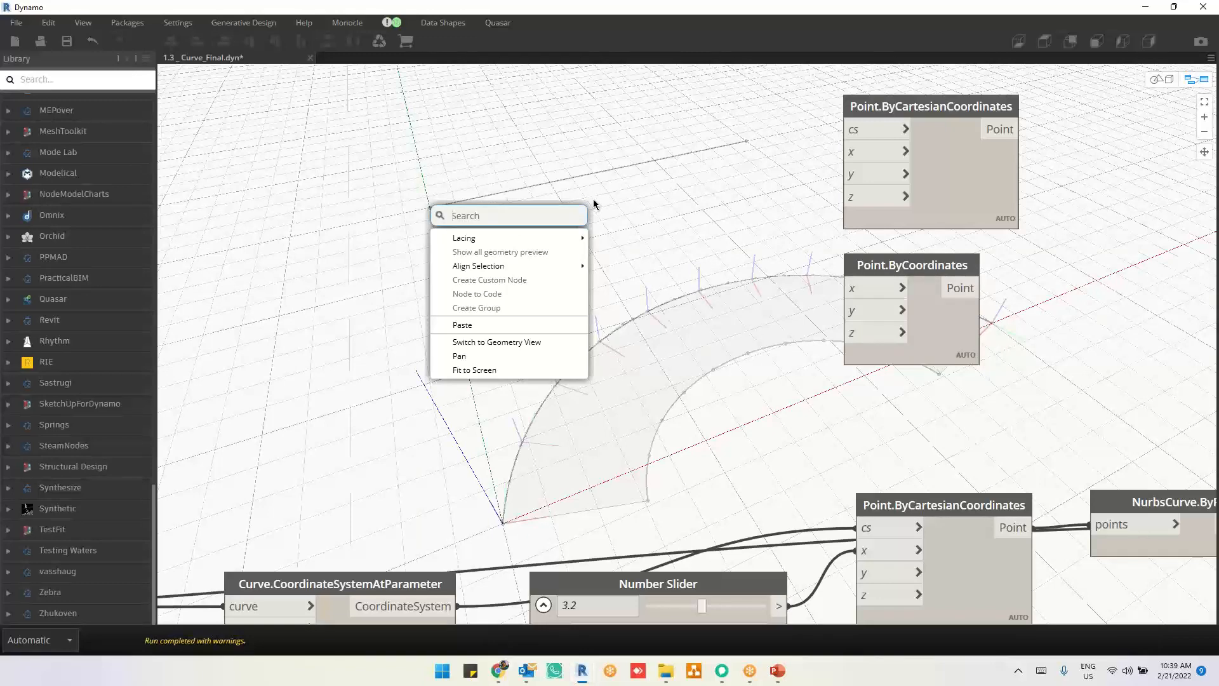
text(slider)
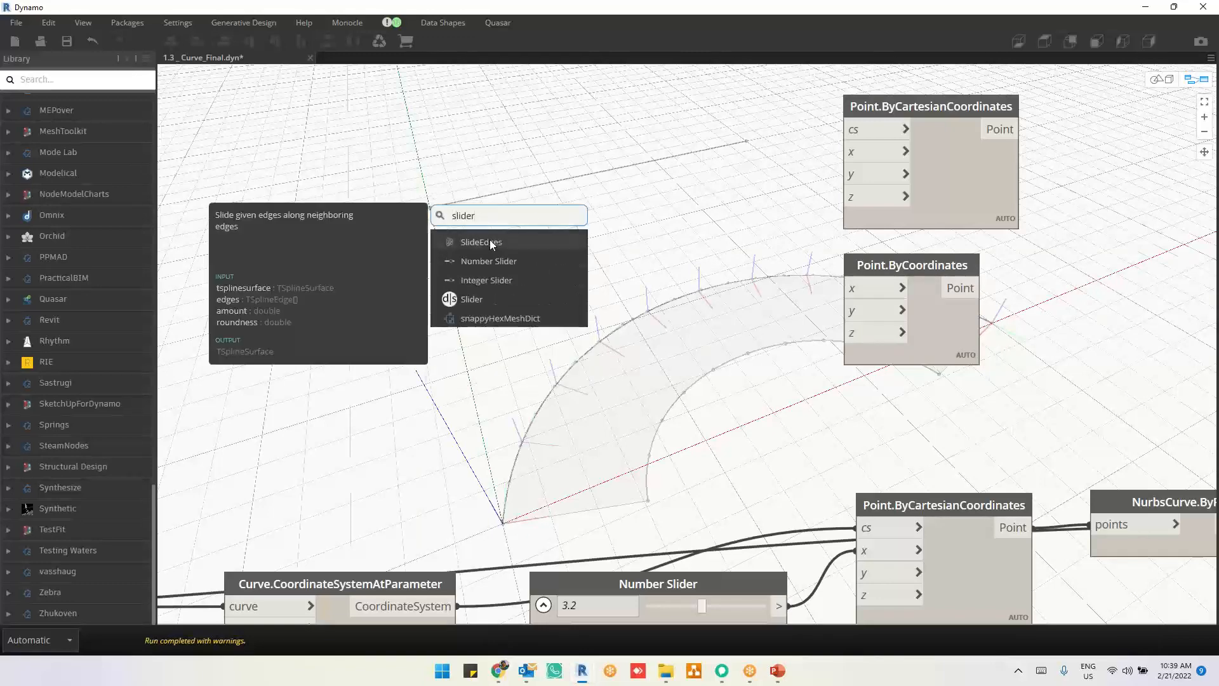
click(491, 254)
drag(574, 269, 374, 153)
click(539, 181)
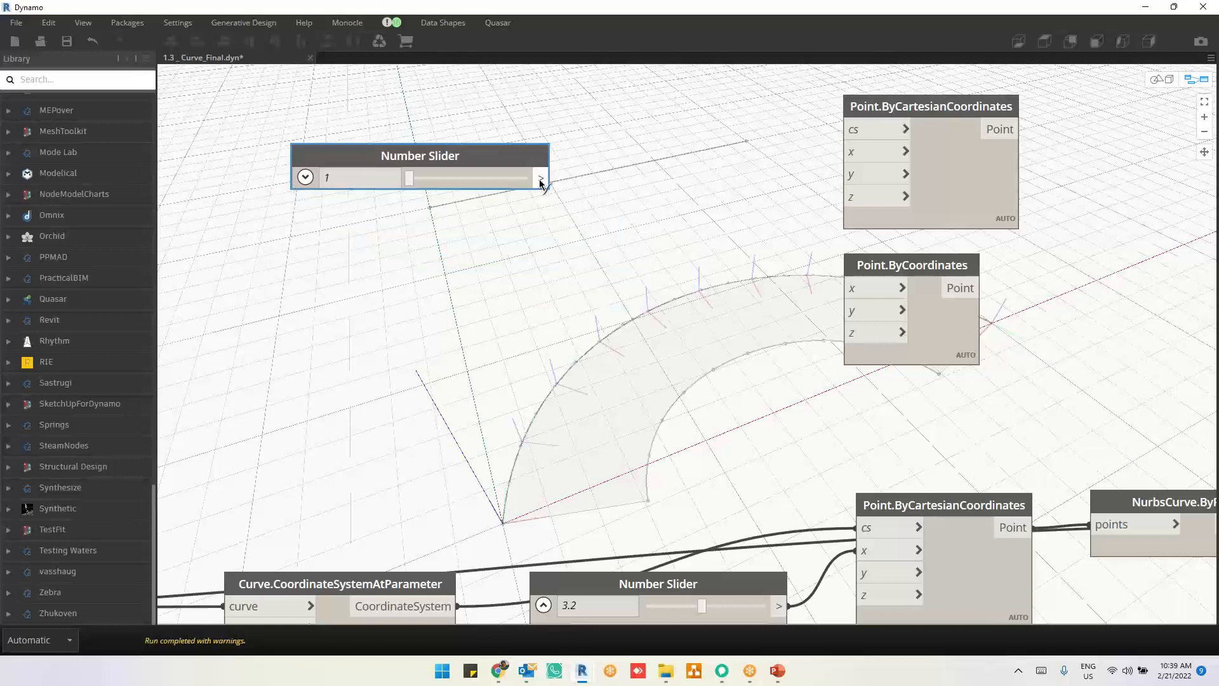
click(845, 152)
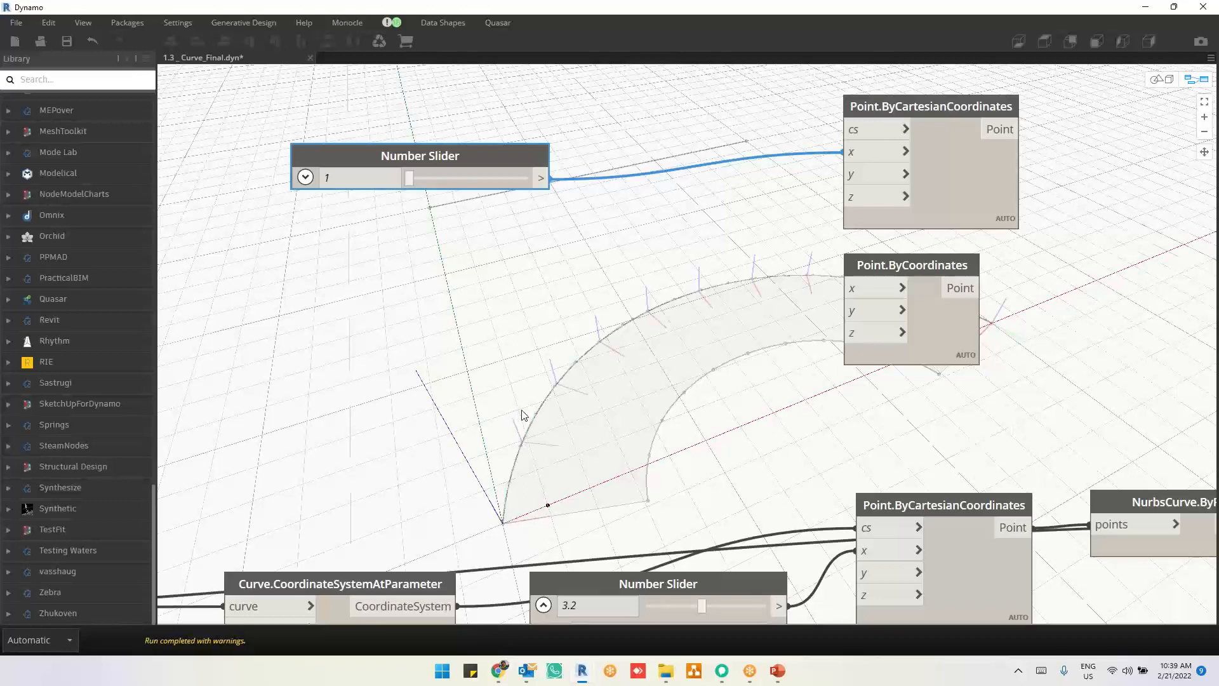
drag(522, 161, 707, 222)
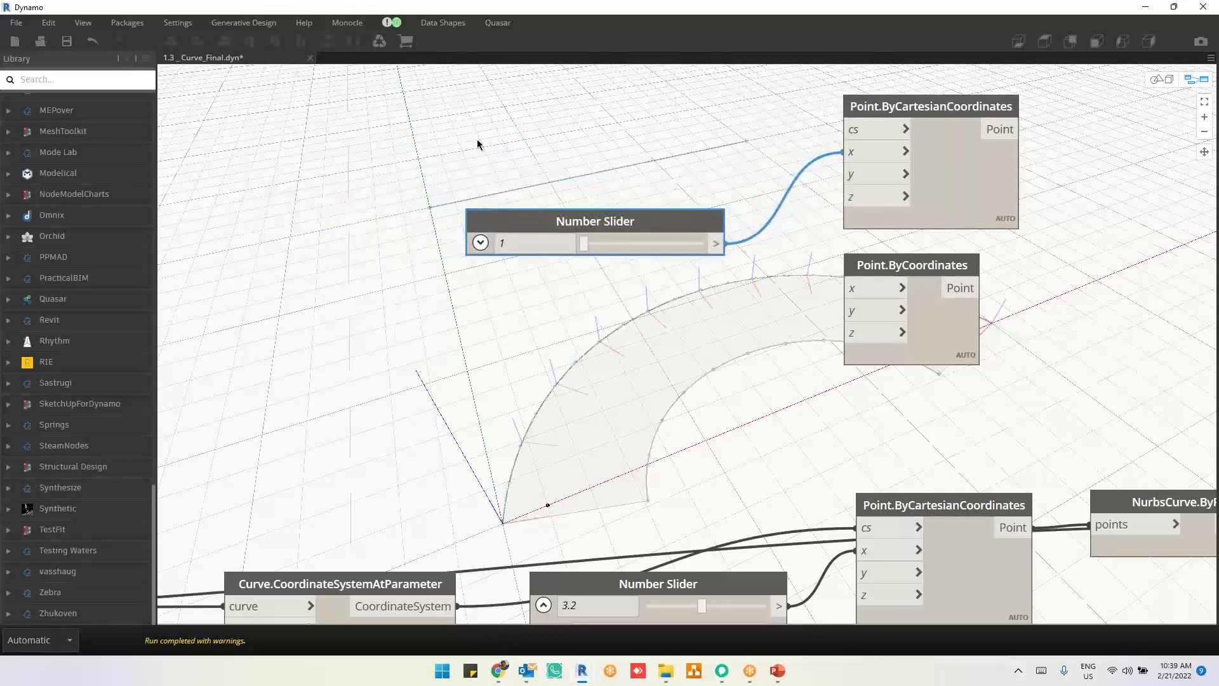
Step: Add another Point.ByCoordinates node with x, y and z inputs above the new Number Slider
click(451, 151)
middle_drag(451, 143, 462, 192)
right_click(447, 127)
text(poi)
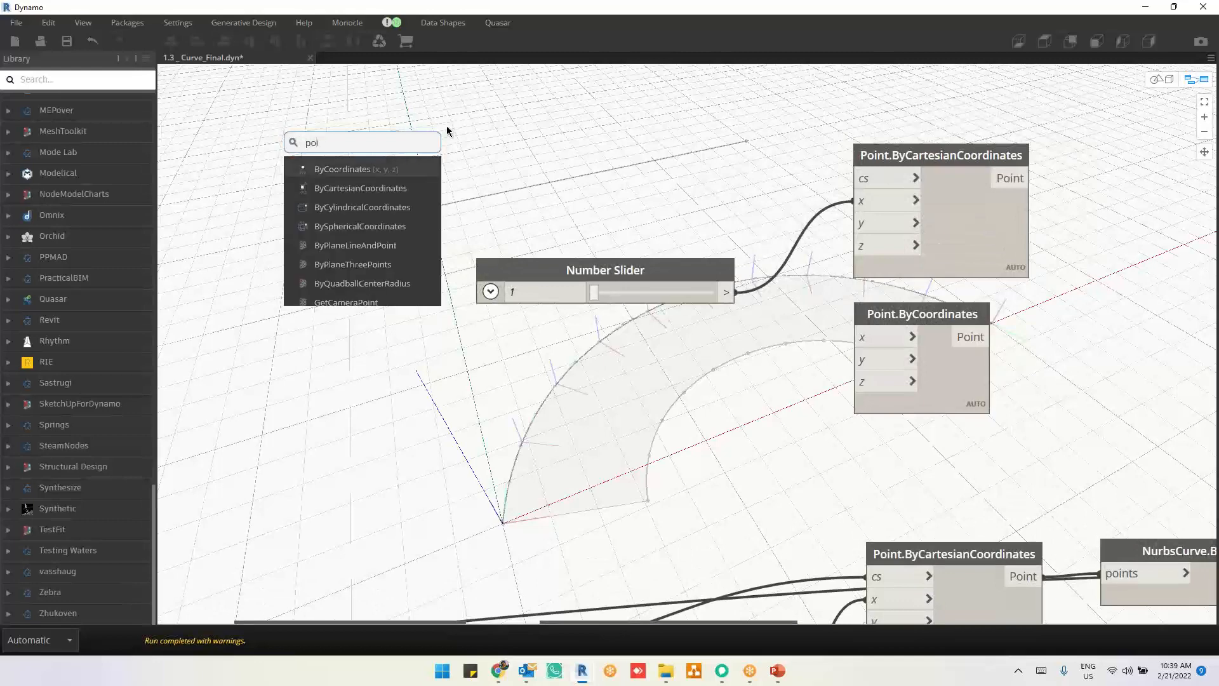
text(nt.by)
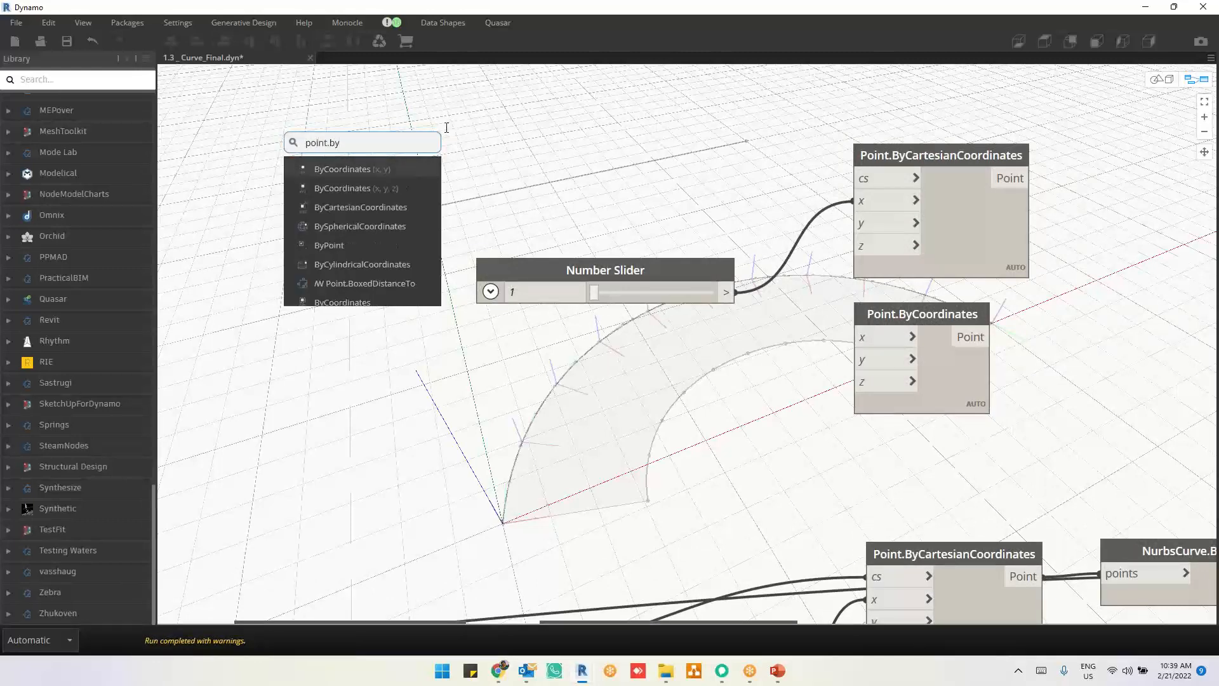
click(387, 187)
drag(508, 230, 517, 172)
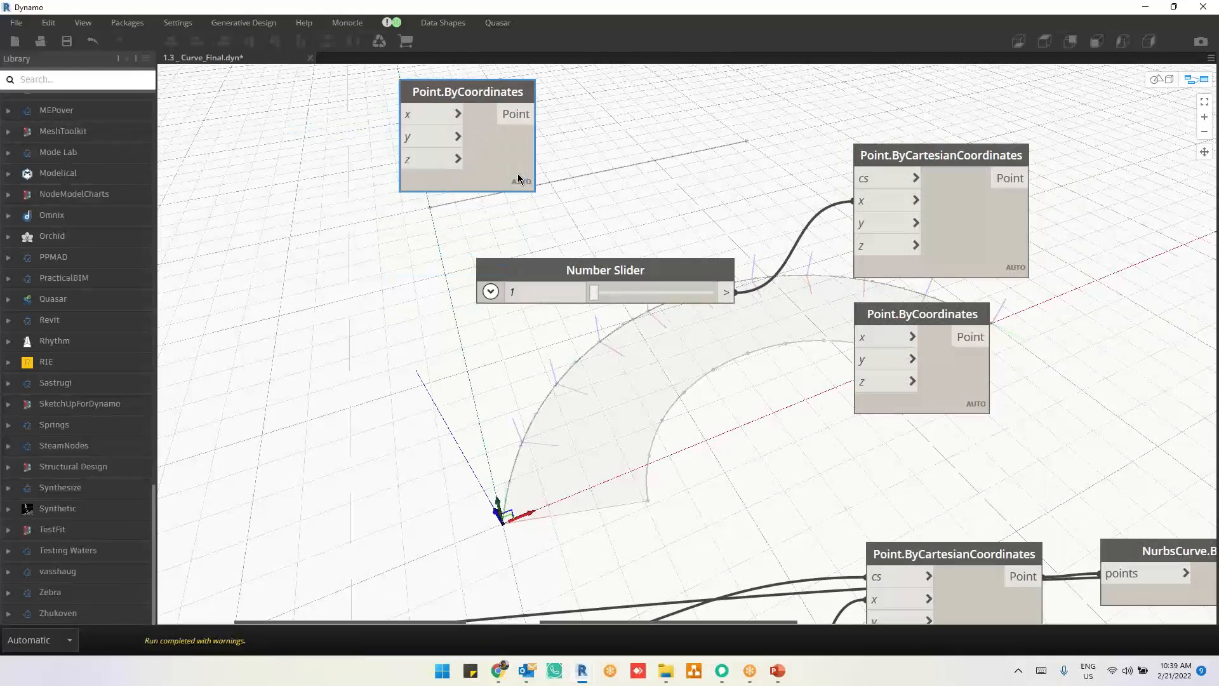
Step: Create a Code Block containing 5 and connect it to the x, y and z inputs of the newest Point.ByCoordinates
double_click(276, 151)
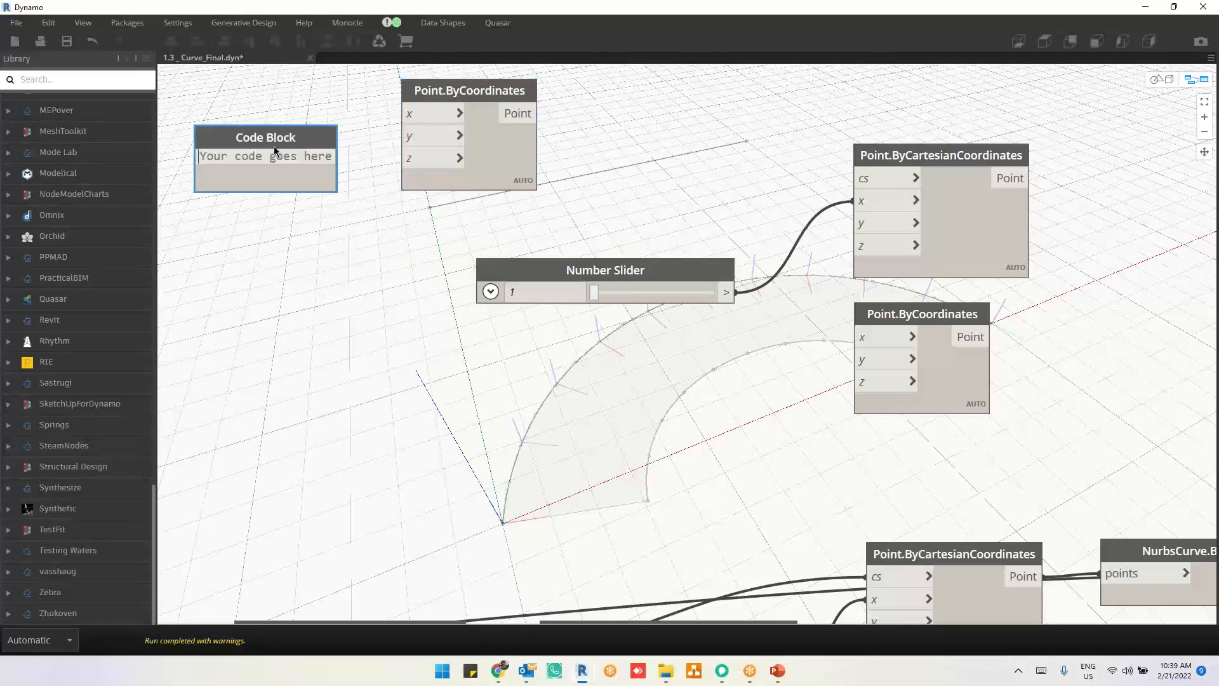
text(5)
click(269, 156)
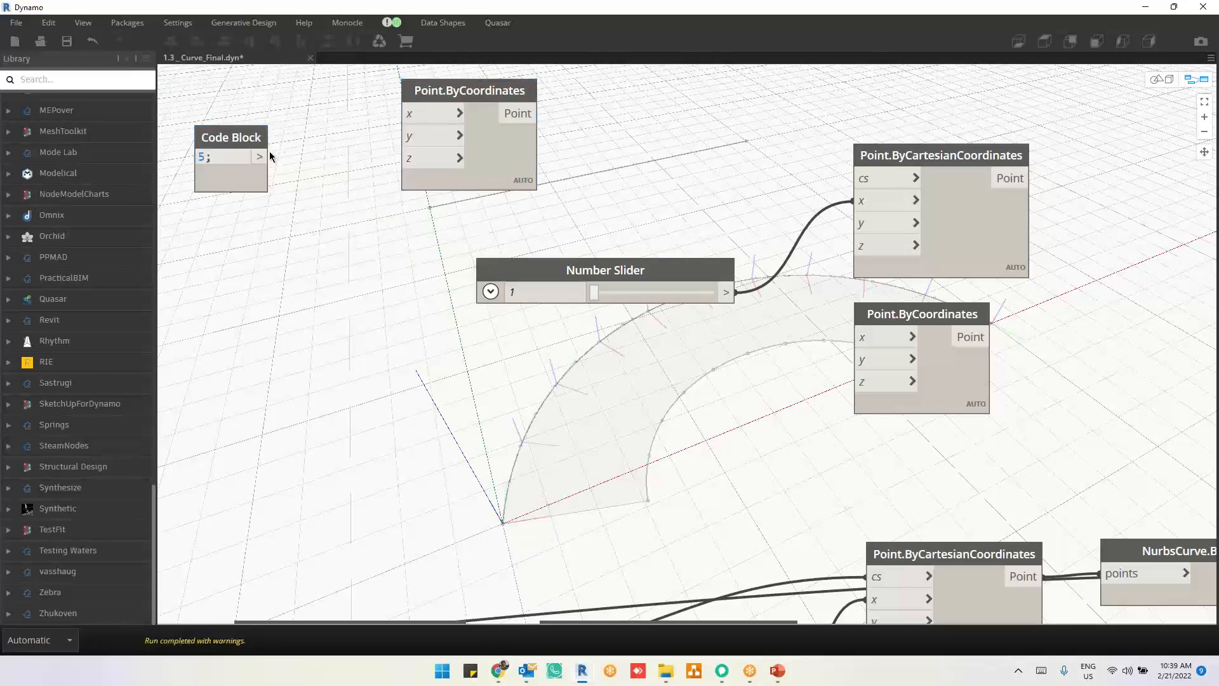
click(400, 114)
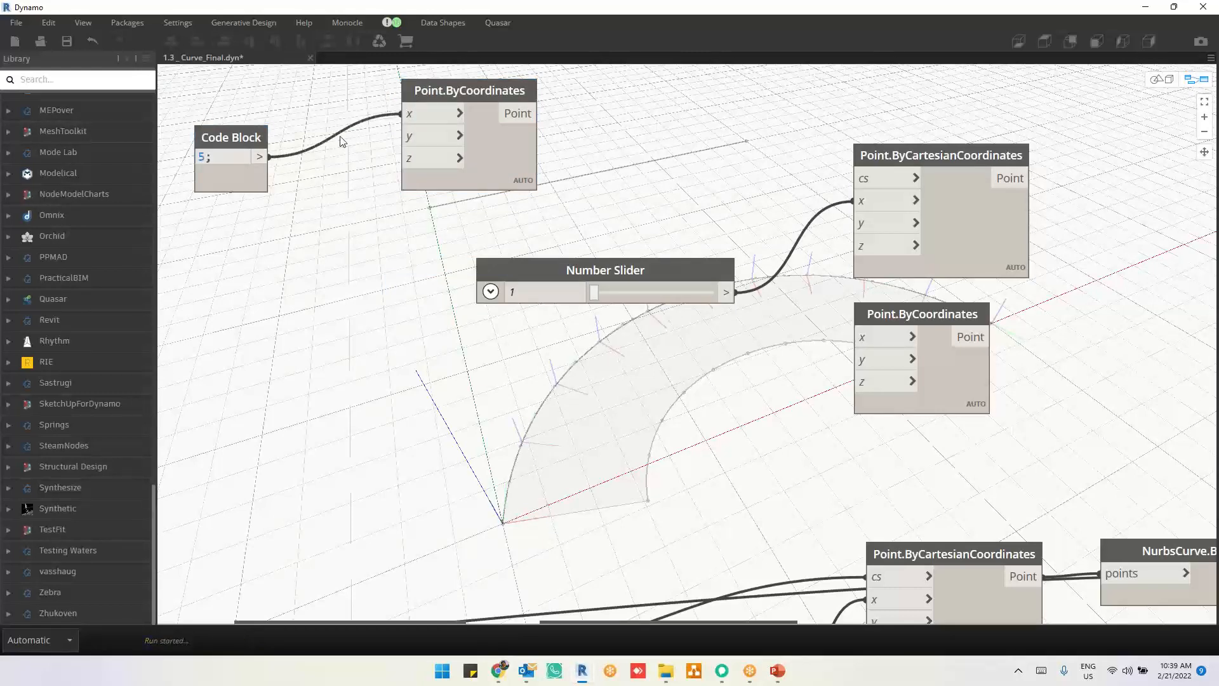
click(400, 137)
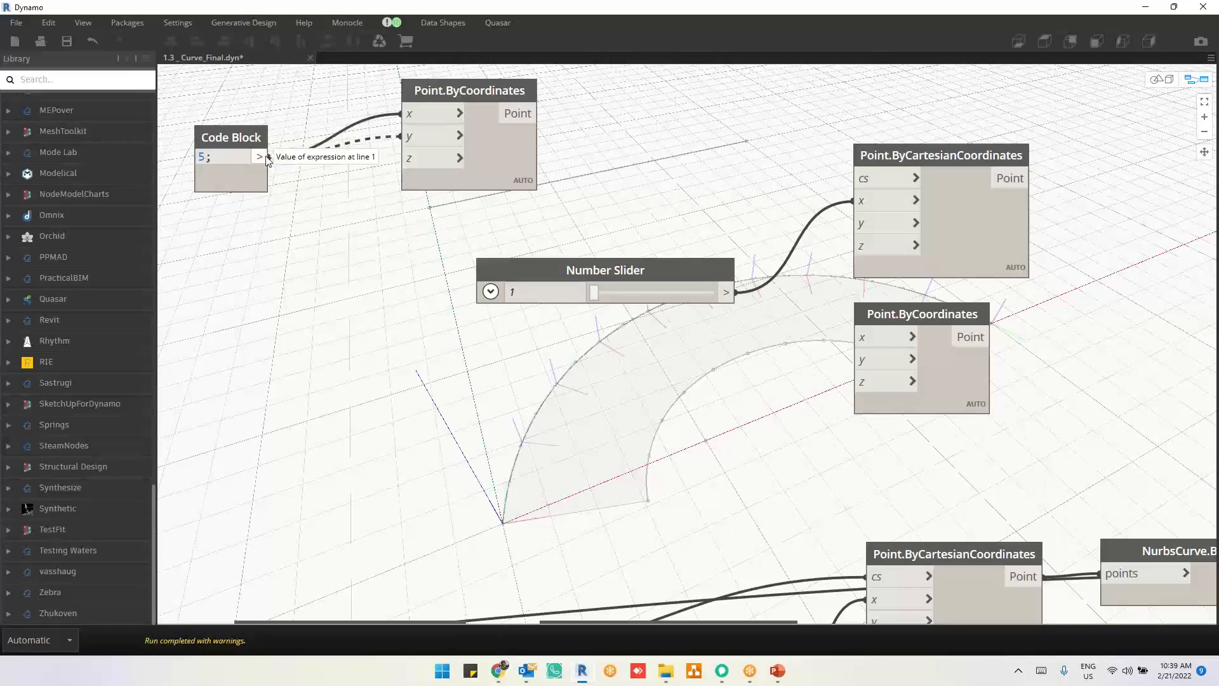
click(268, 157)
click(400, 158)
click(269, 157)
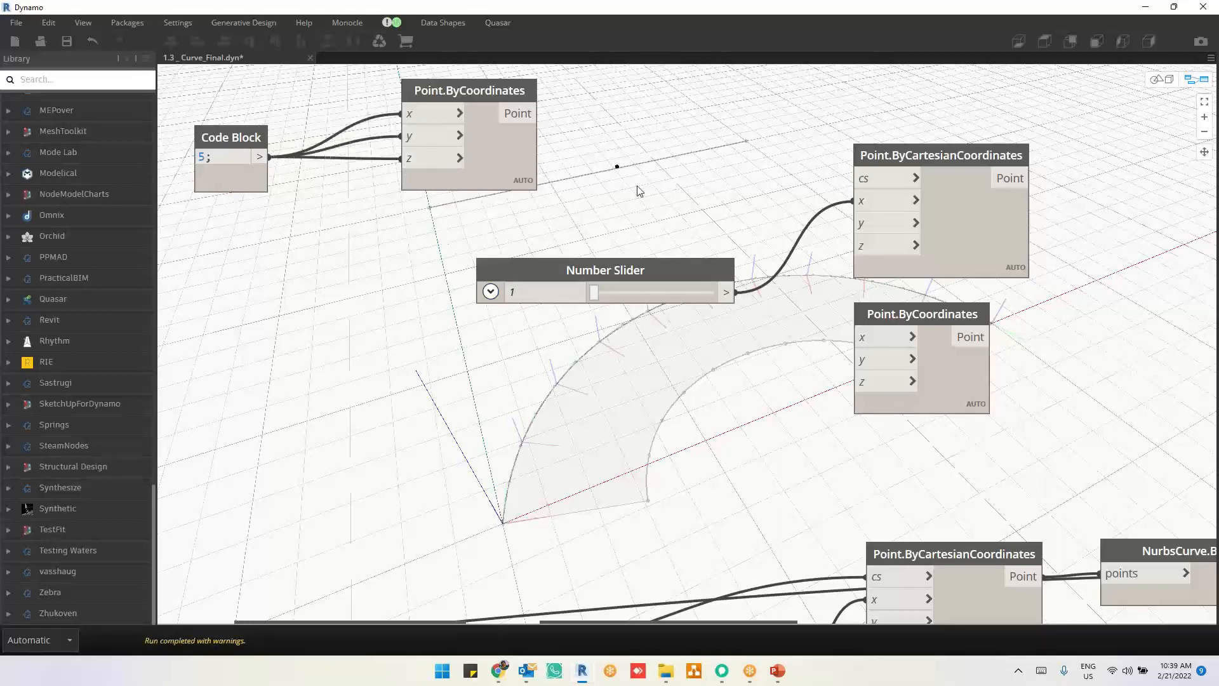
Step: Connect the newest Point.ByCoordinates' Point output to the duplicated Point.ByCartesianCoordinates' cs input, and move the duplicate farther away from its inputs
click(539, 114)
click(852, 180)
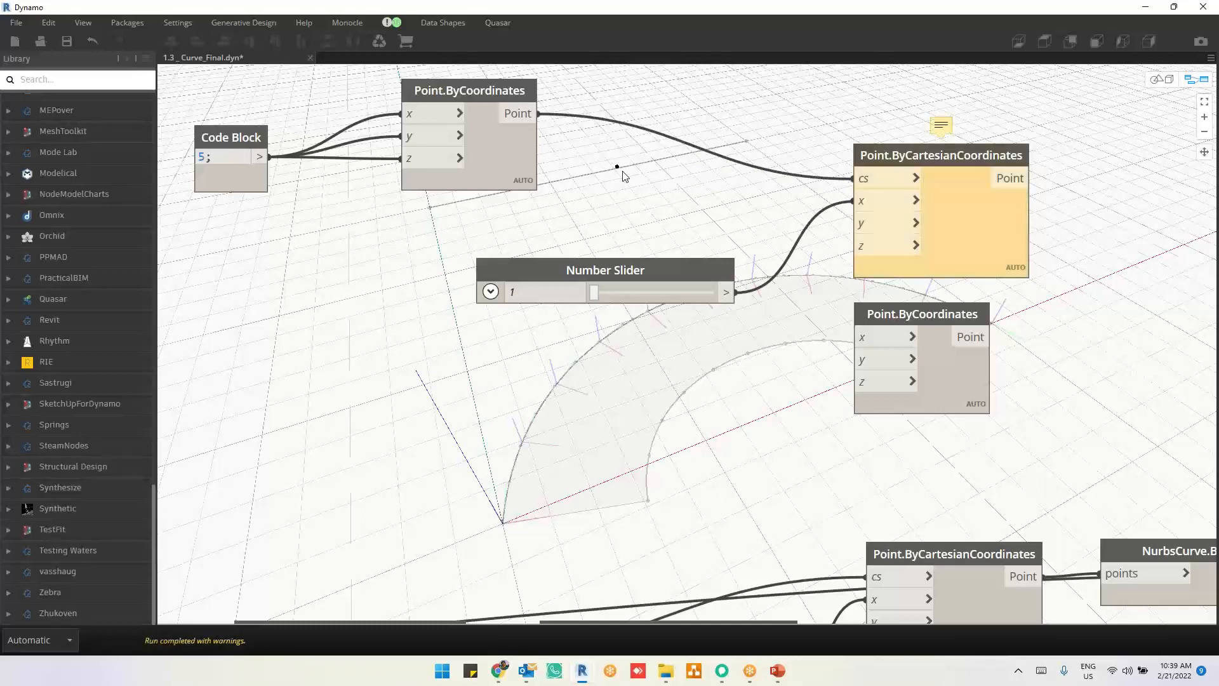
drag(887, 171, 873, 141)
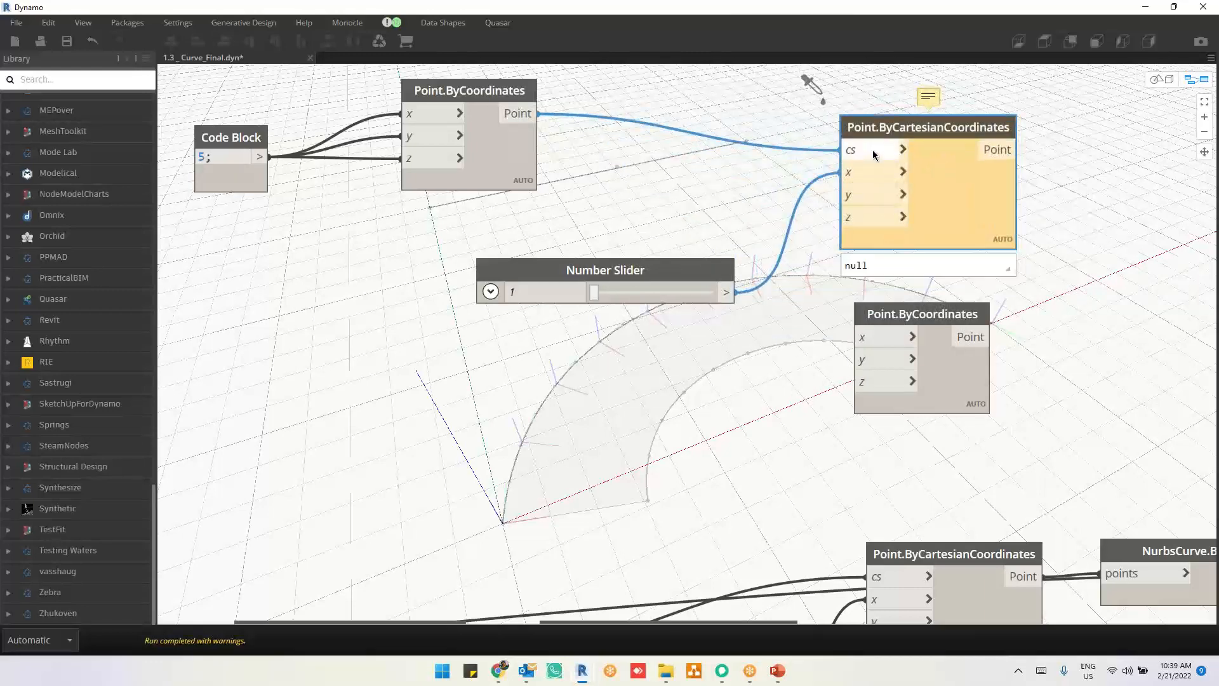
drag(958, 200, 1077, 193)
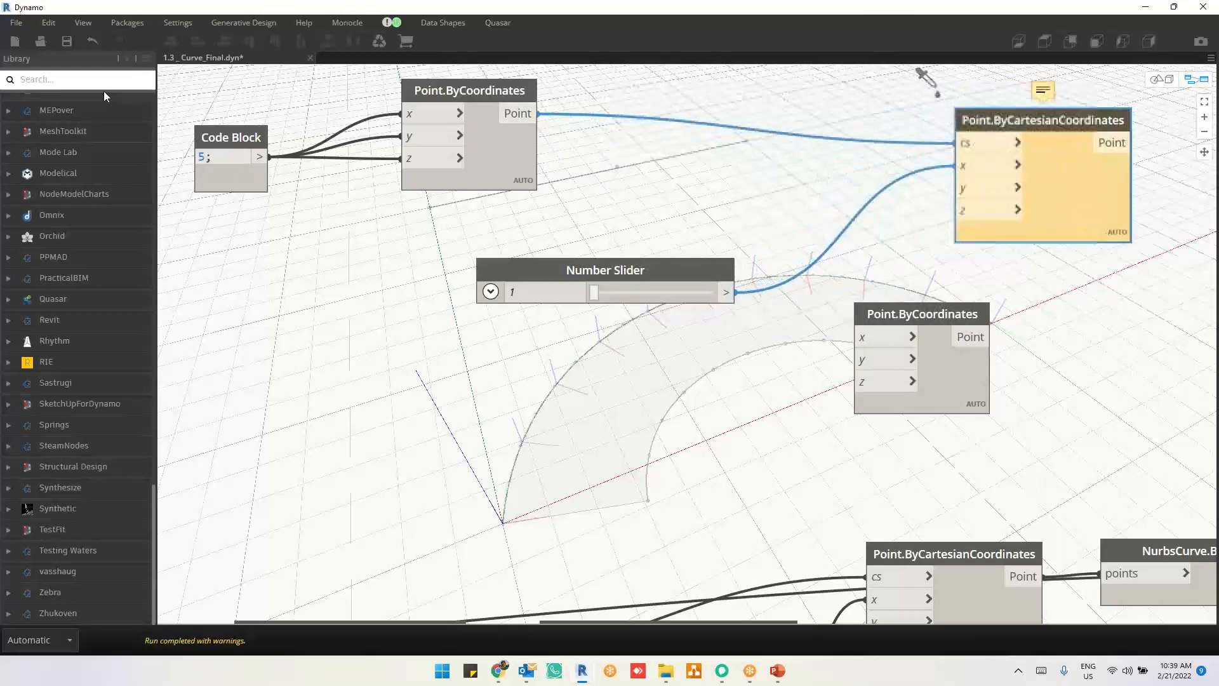
Step: Search the node library for "coordinatesystem."
click(114, 80)
text(c)
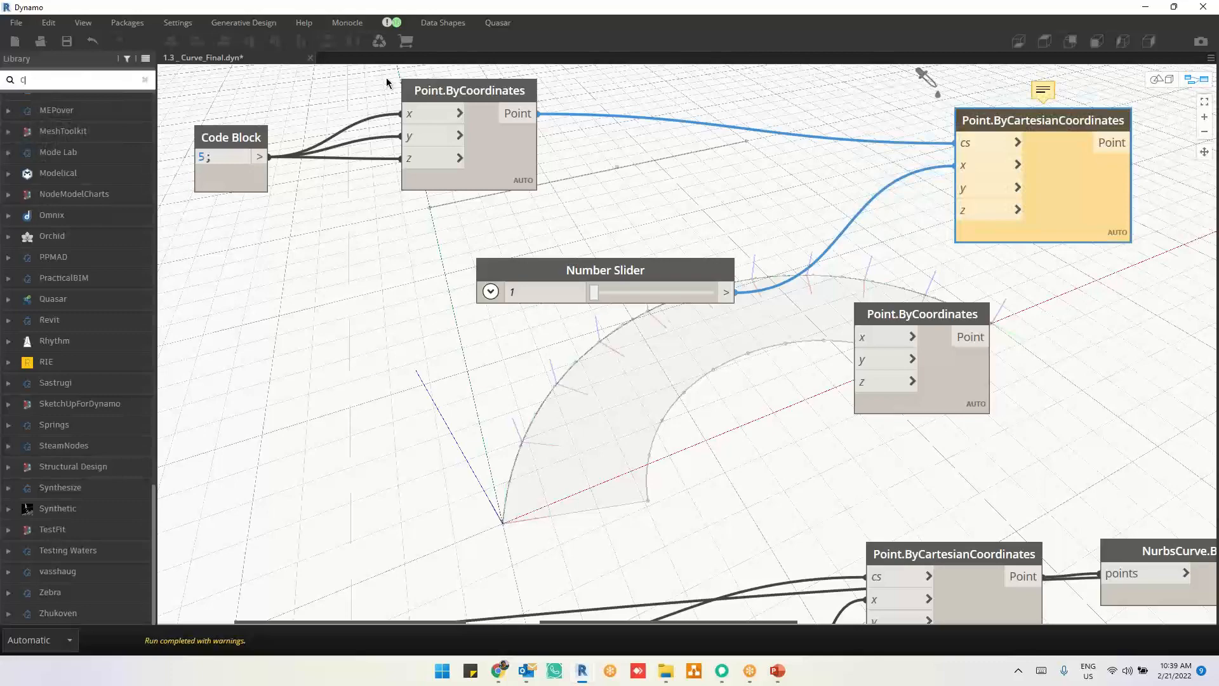
text(o)
scroll(612, 455, down, 5)
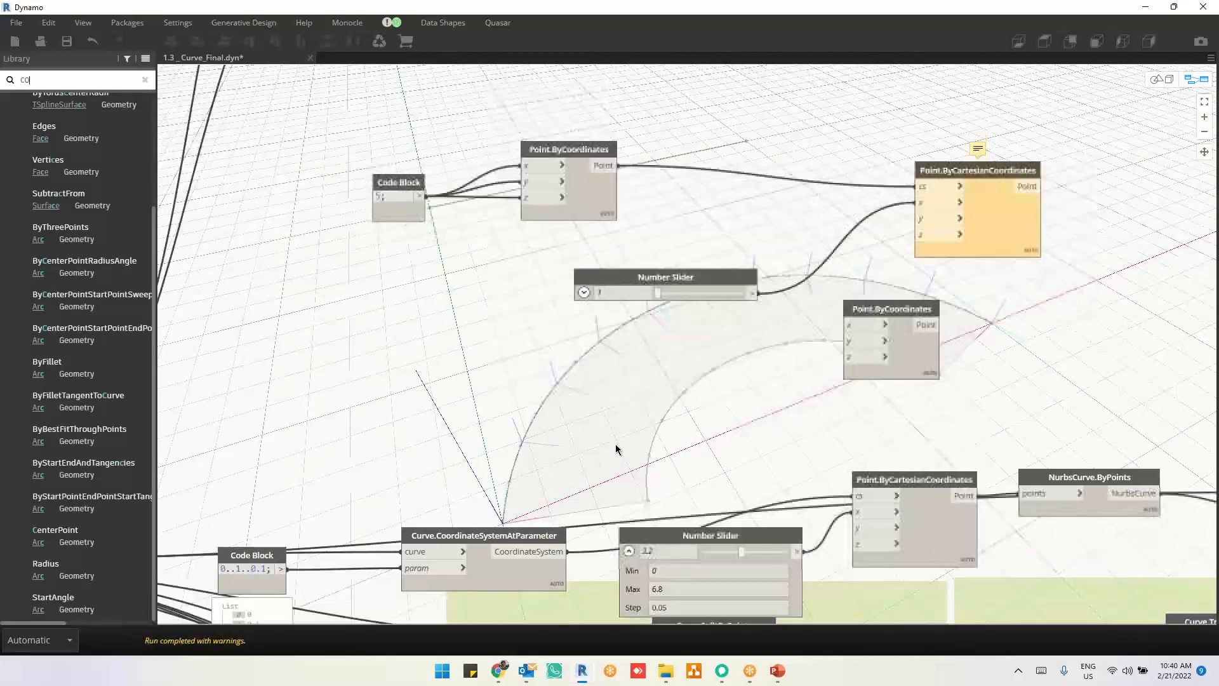
text(or)
scroll(599, 421, down, 2)
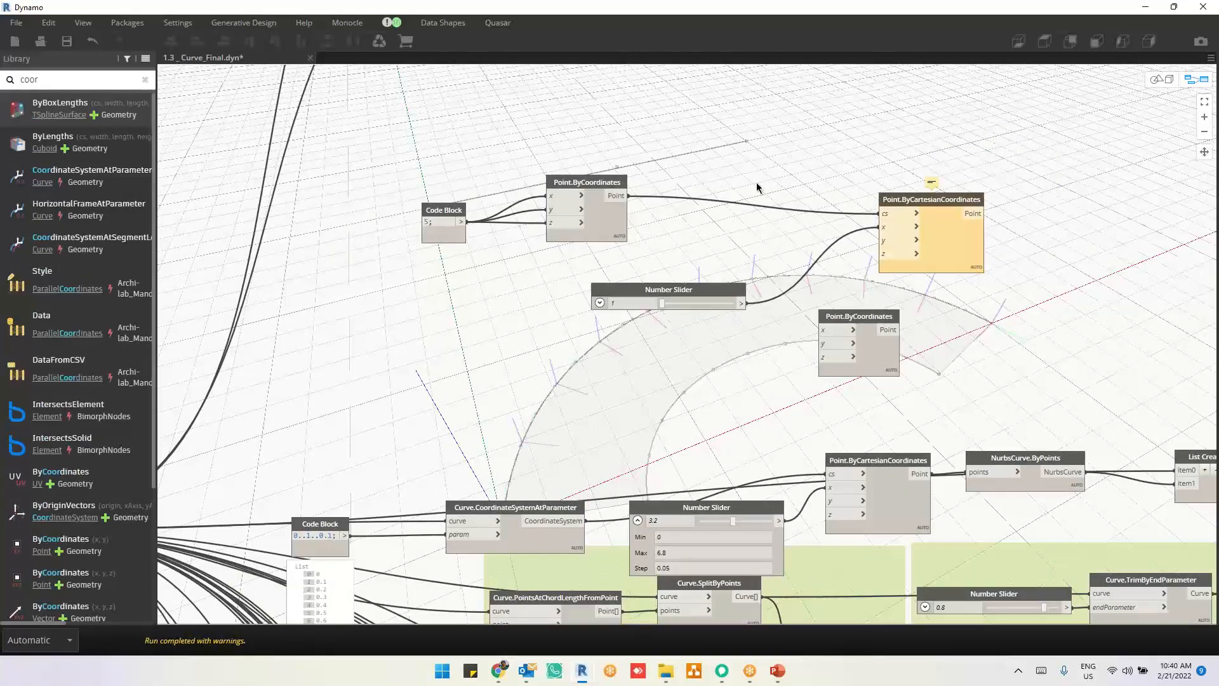
scroll(755, 191, up, 3)
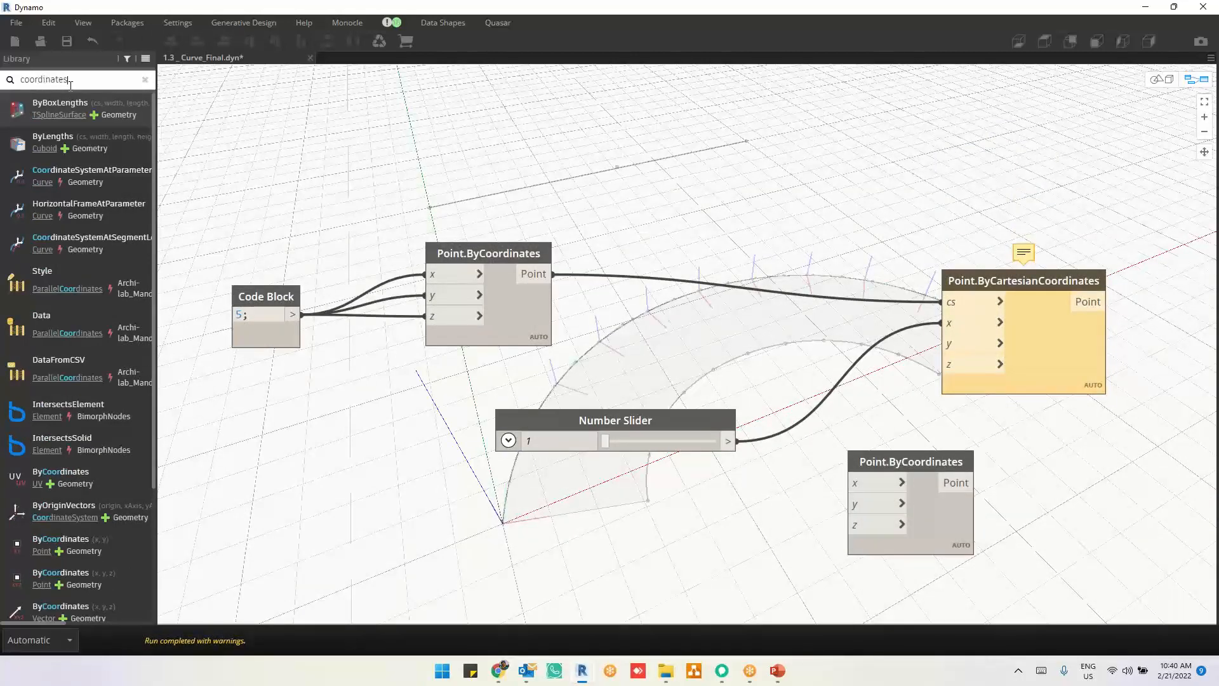
text(,)
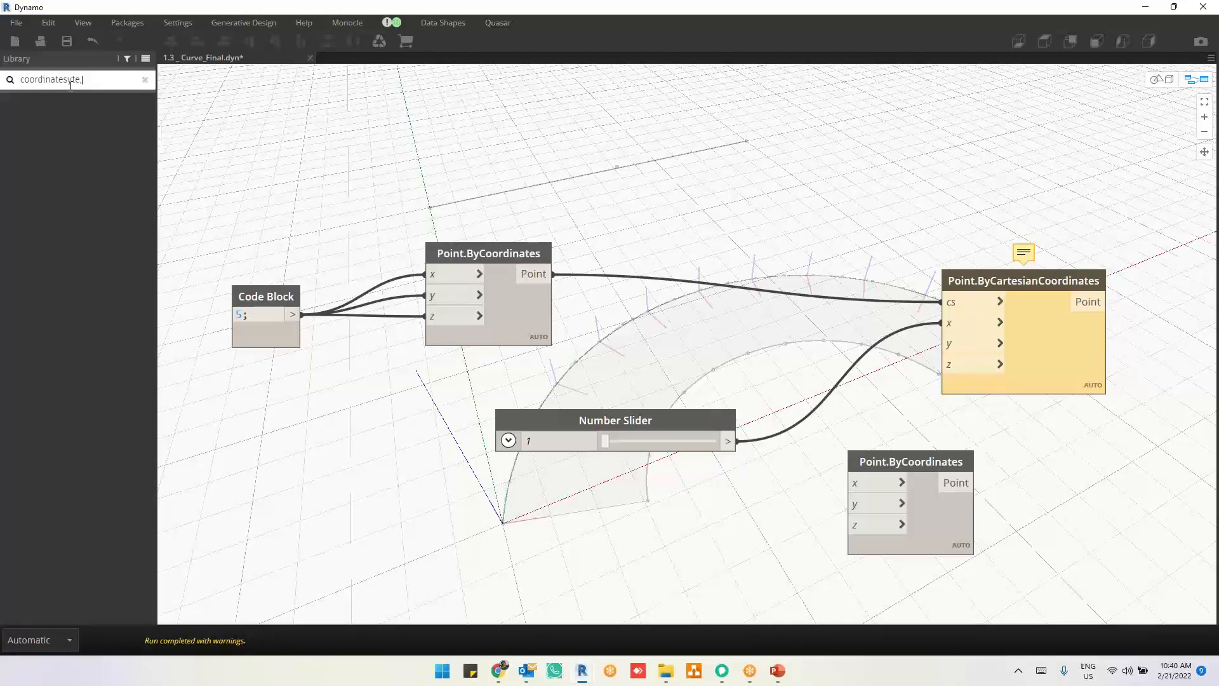
key(BackSpace)
text(m.)
click(76, 79)
text(s)
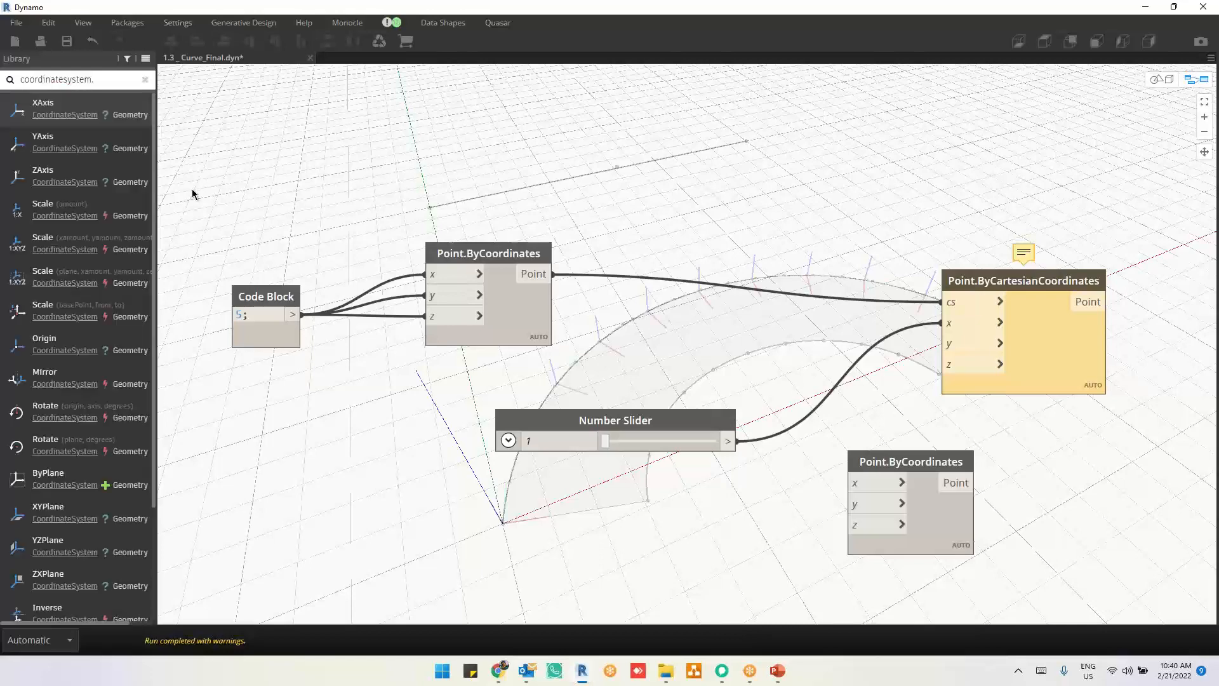
Step: Search the node library for "coordinatesystem.bypoin" and place a CoordinateSystem.ByOrigin node with x, y and z inputs above the connected Point.ByCoordinates
scroll(137, 246, down, 2)
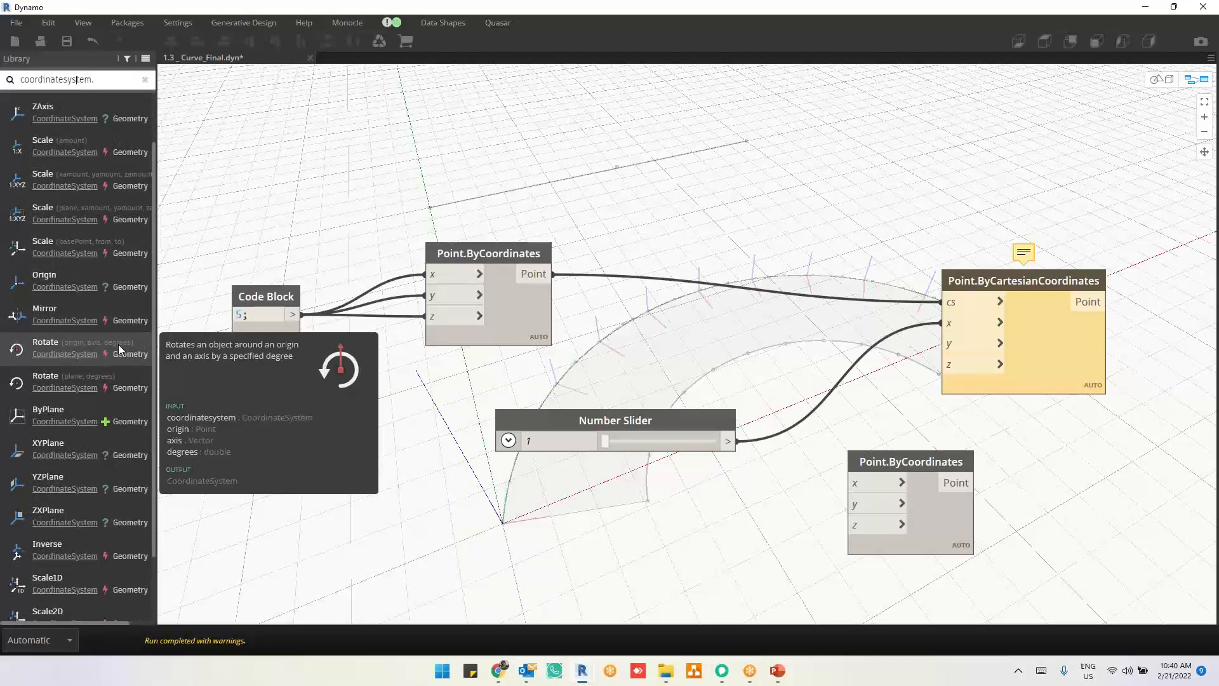
scroll(113, 401, down, 2)
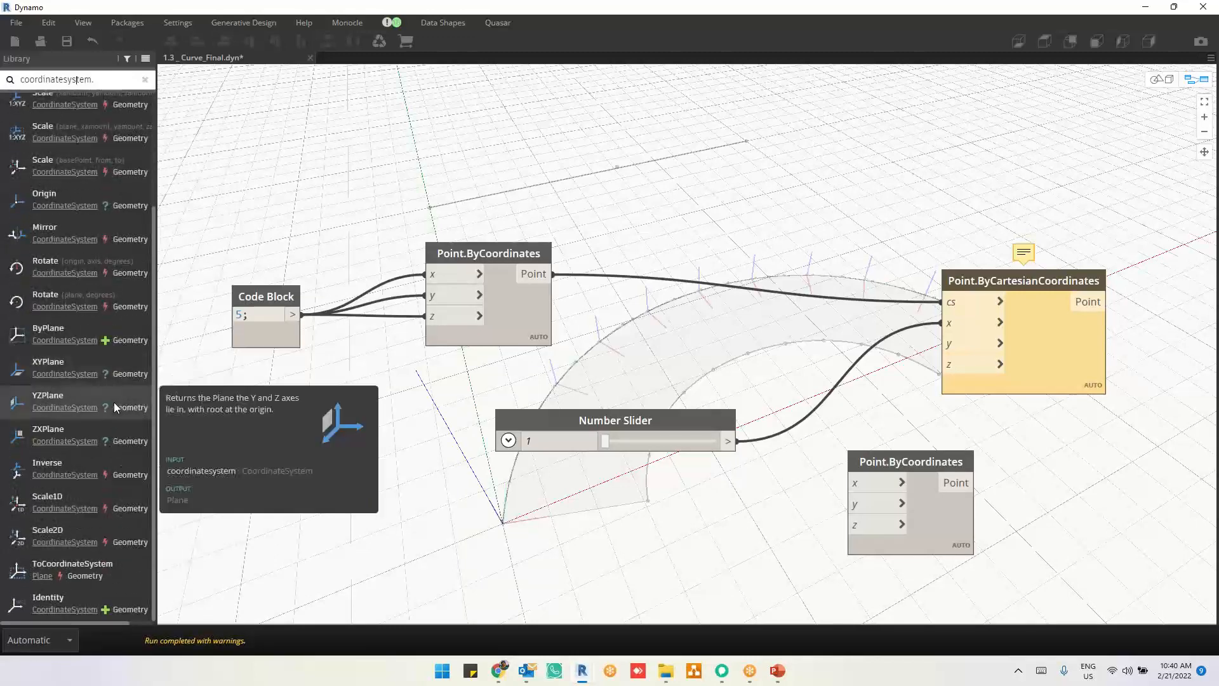
scroll(111, 381, up, 4)
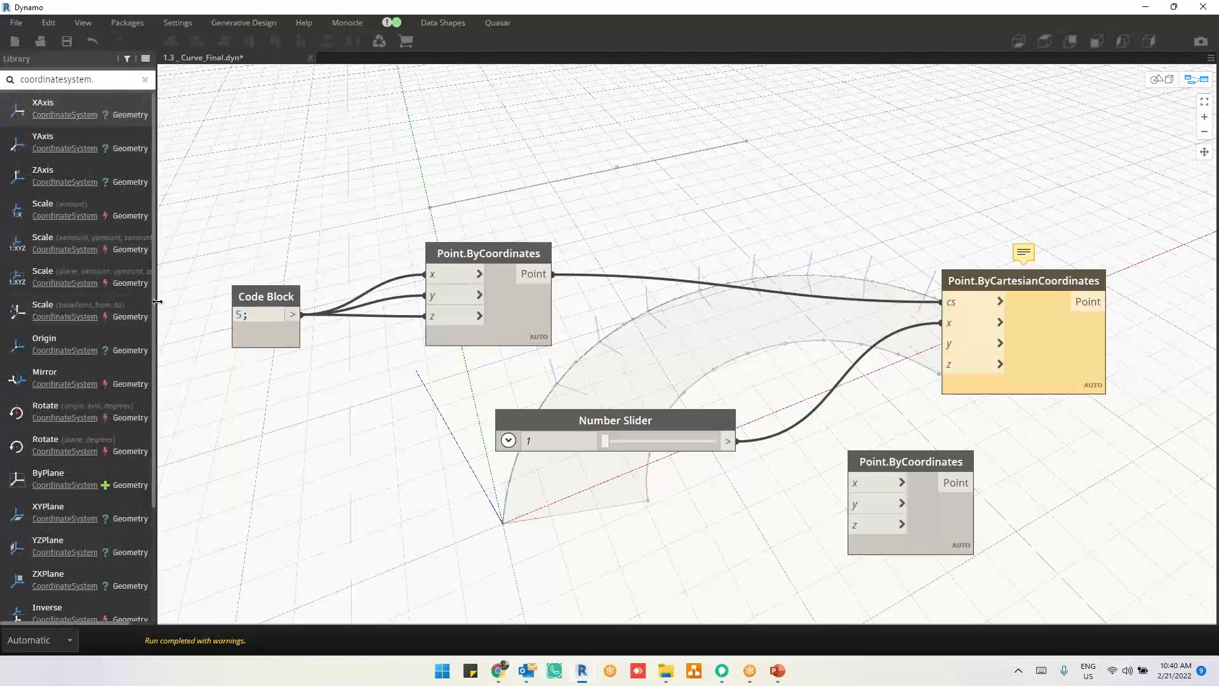
drag(158, 304, 193, 302)
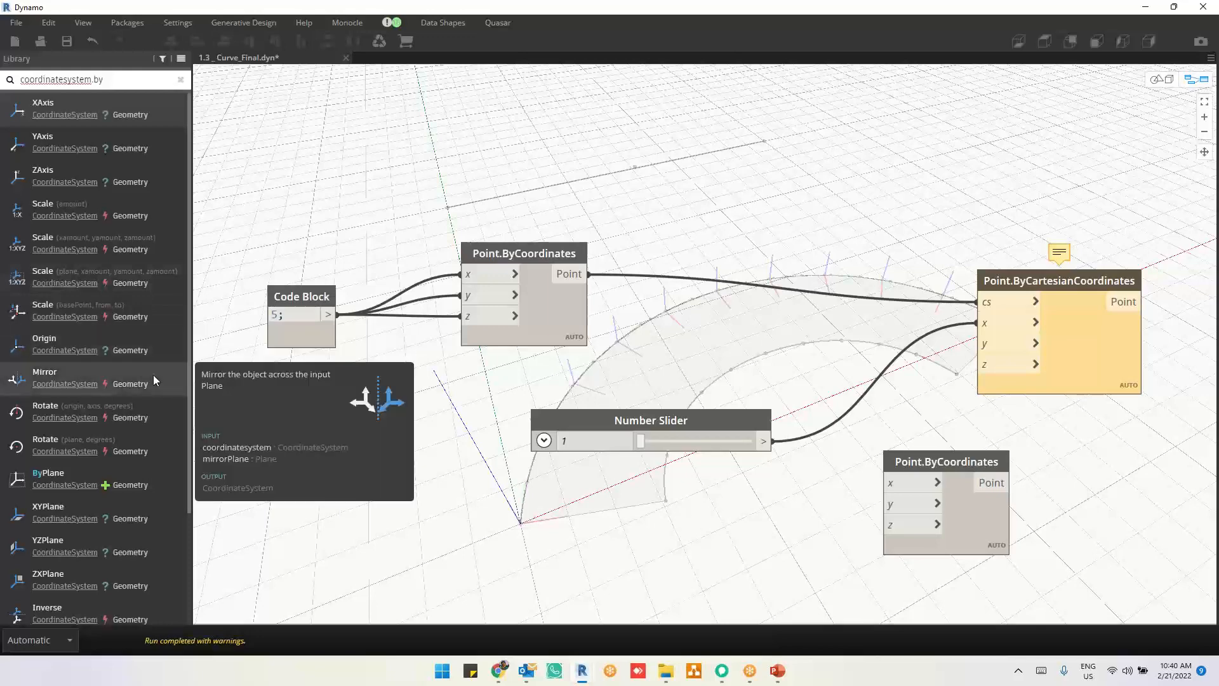
scroll(154, 375, down, 2)
scroll(153, 375, down, 2)
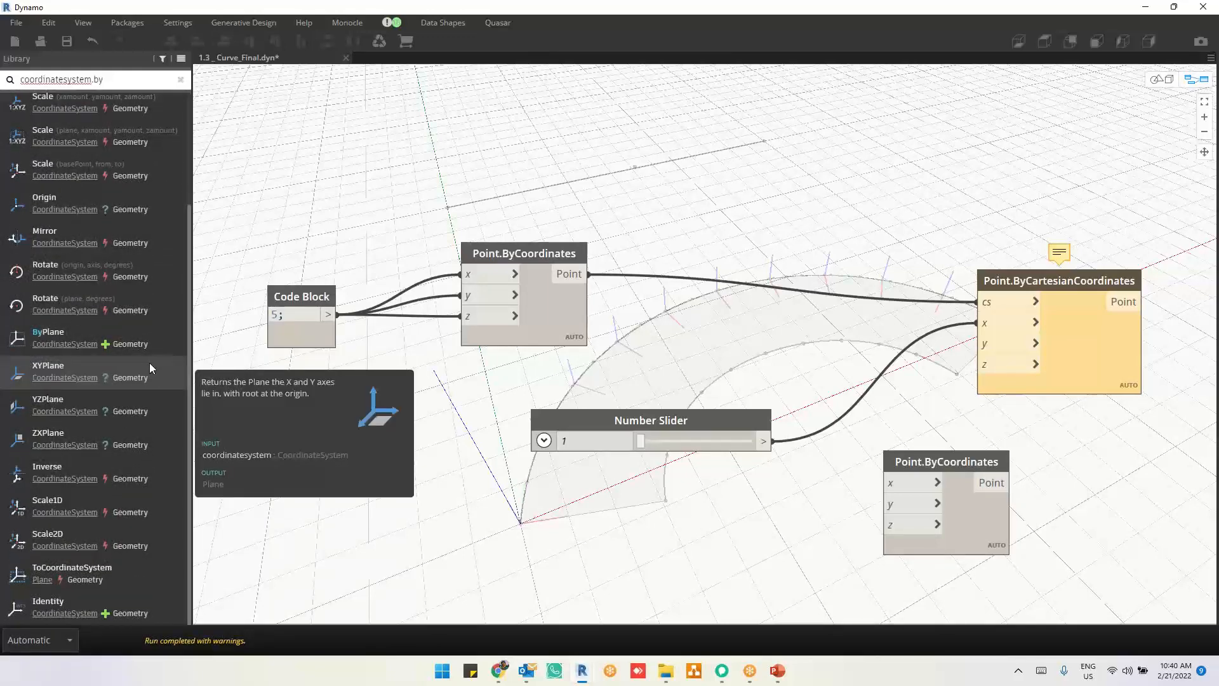
mouse_move(119, 574)
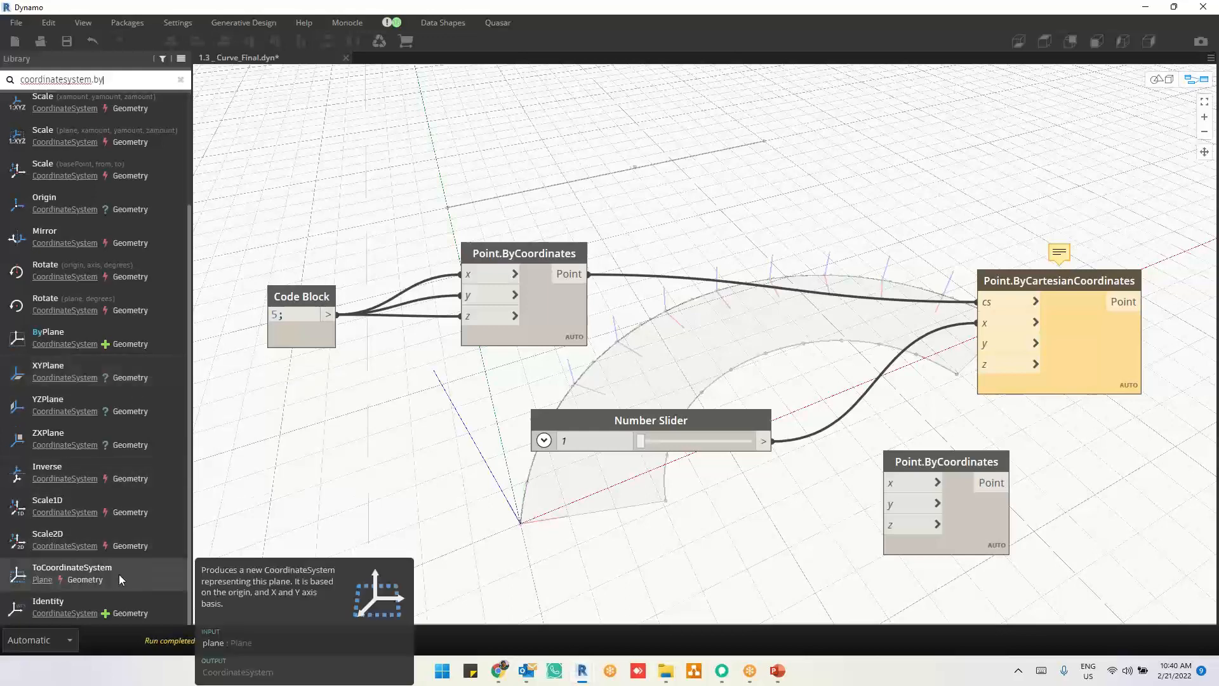
scroll(119, 574, up, 4)
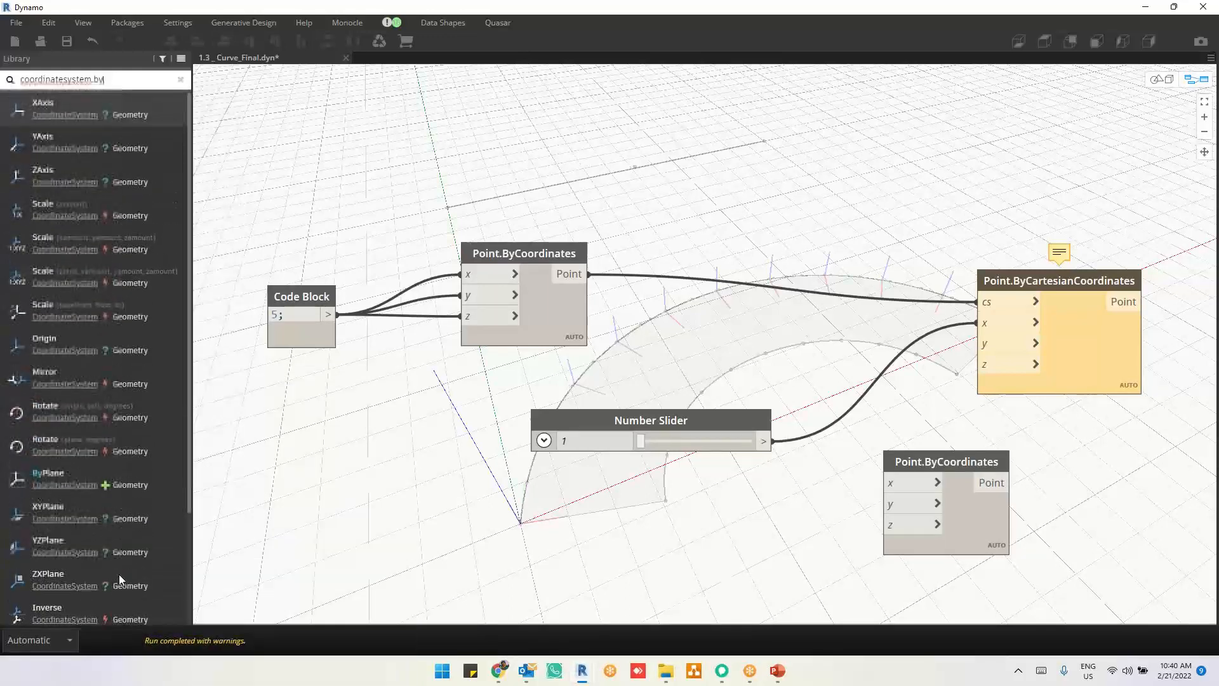
mouse_move(158, 242)
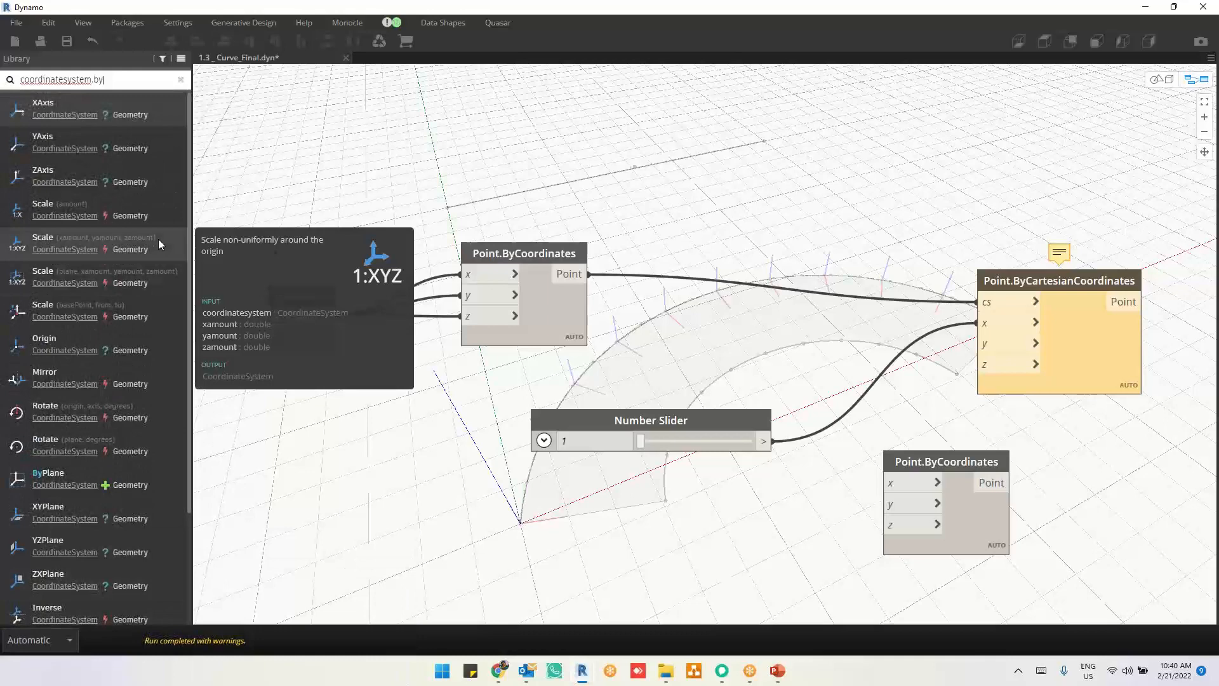
text(poin)
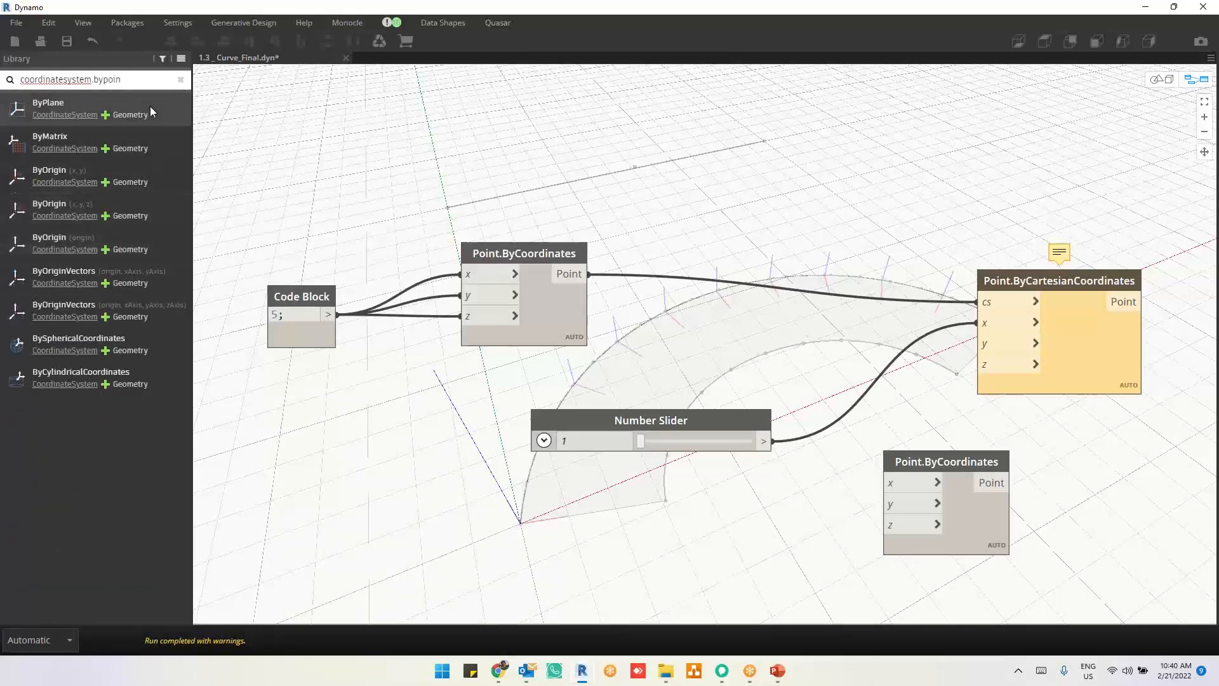
mouse_move(147, 214)
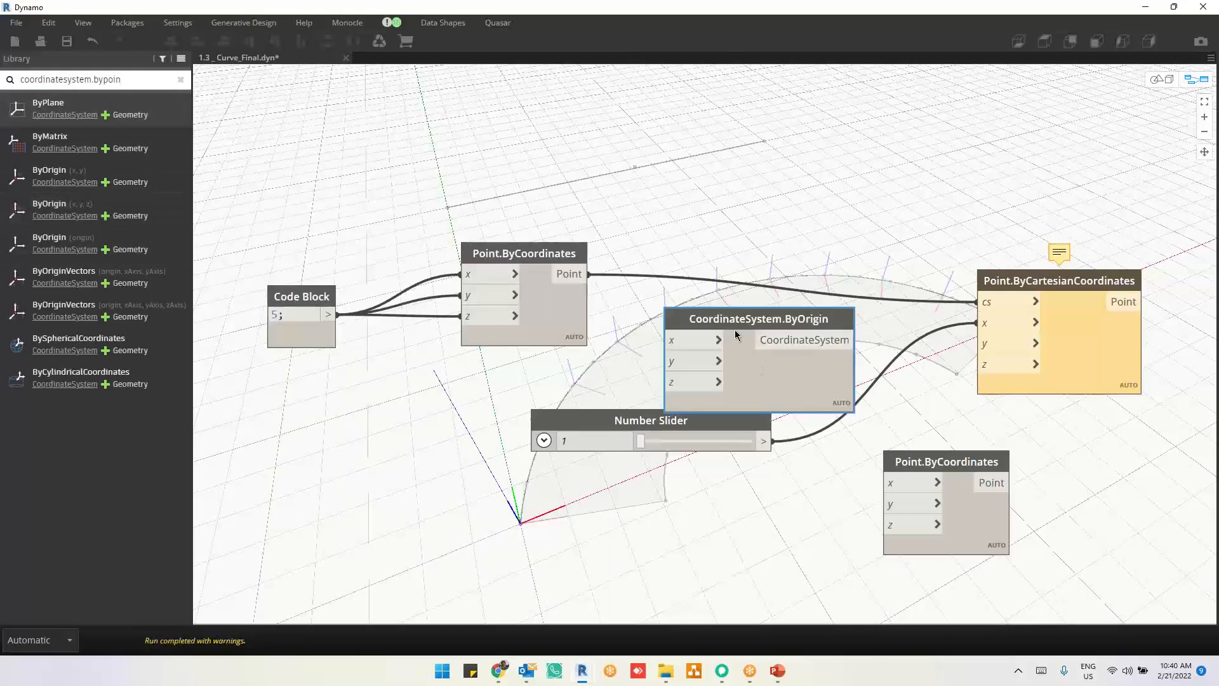
drag(734, 330, 696, 178)
Step: Move the Code Block's wires from Point.ByCoordinates to CoordinateSystem.ByOrigin's x, y and z inputs, and delete that Point.ByCoordinates node
drag(462, 274, 613, 181)
drag(469, 293, 621, 204)
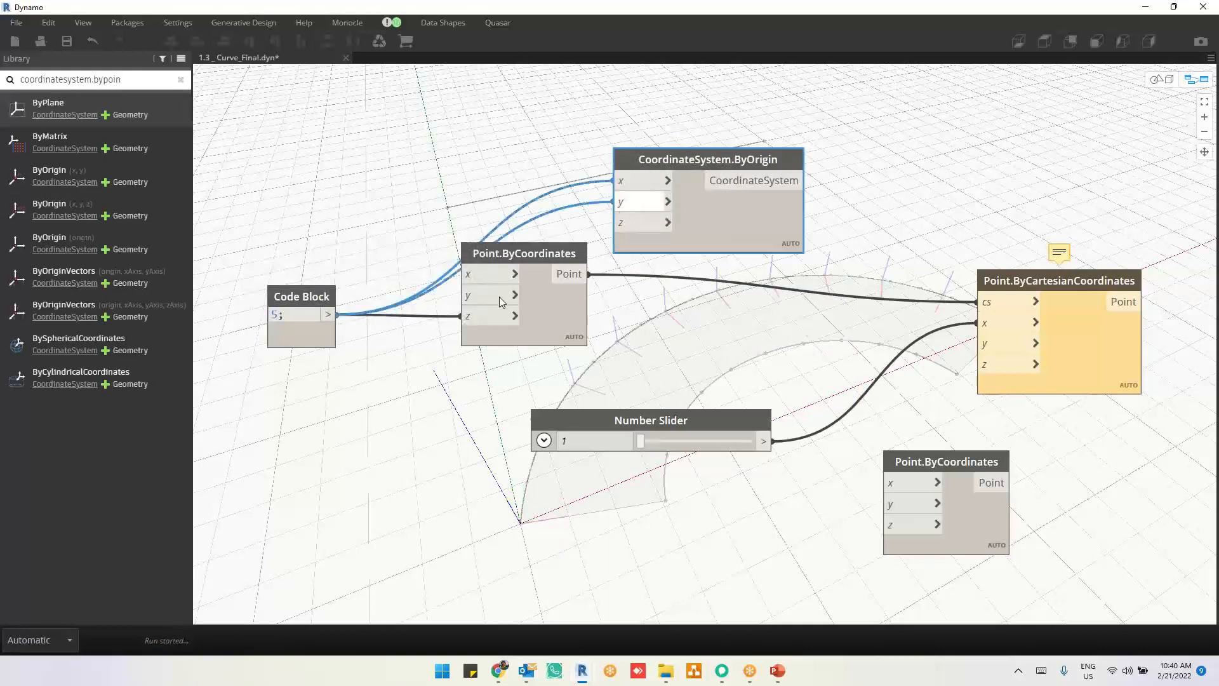
drag(485, 313, 547, 364)
click(551, 328)
key(Delete)
Step: Connect CoordinateSystem.ByOrigin's output to the duplicated Point.ByCartesianCoordinates' cs input and set the Number Slider feeding x to 5.8
drag(595, 301, 1004, 305)
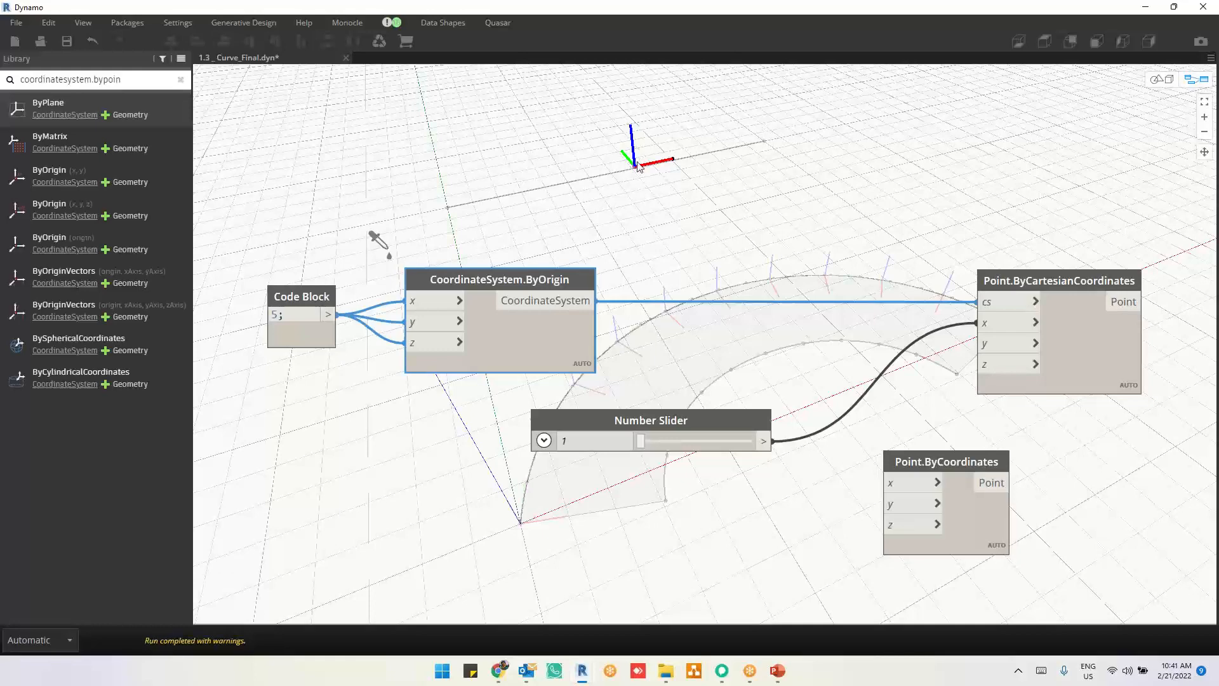
drag(747, 413, 891, 334)
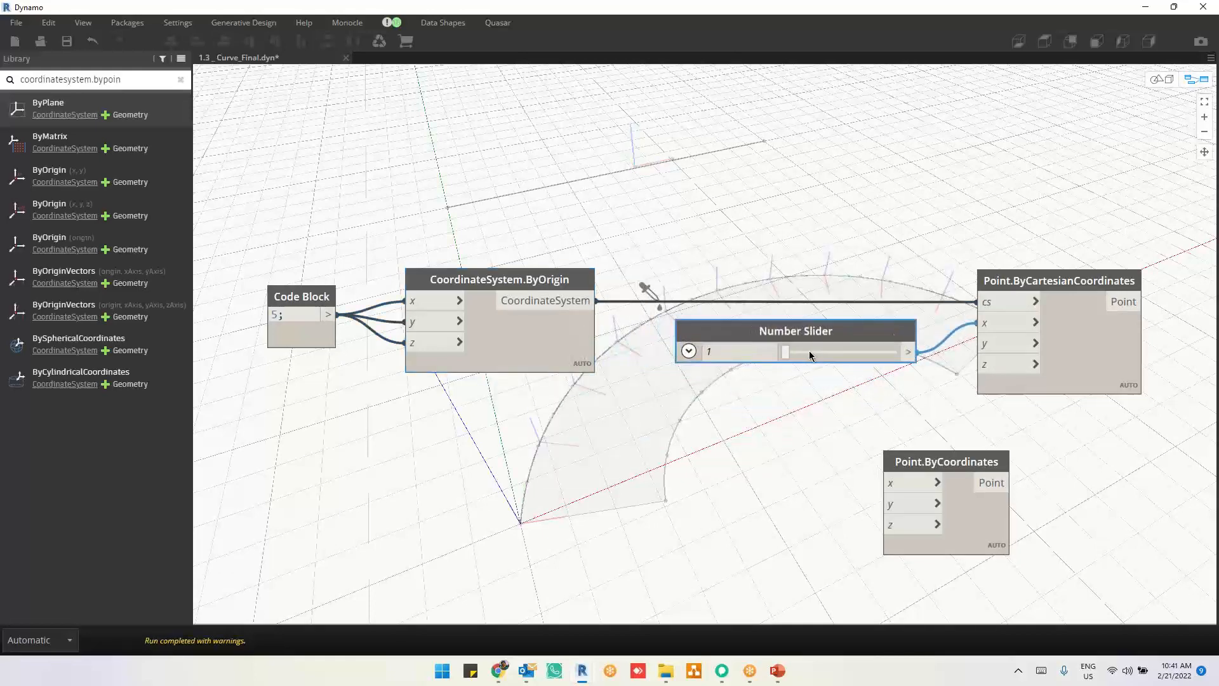
drag(788, 354, 792, 354)
Step: Collapse the range settings of the Number Slider feeding the original Point.ByCartesianCoordinates' x input
scroll(670, 181, down, 5)
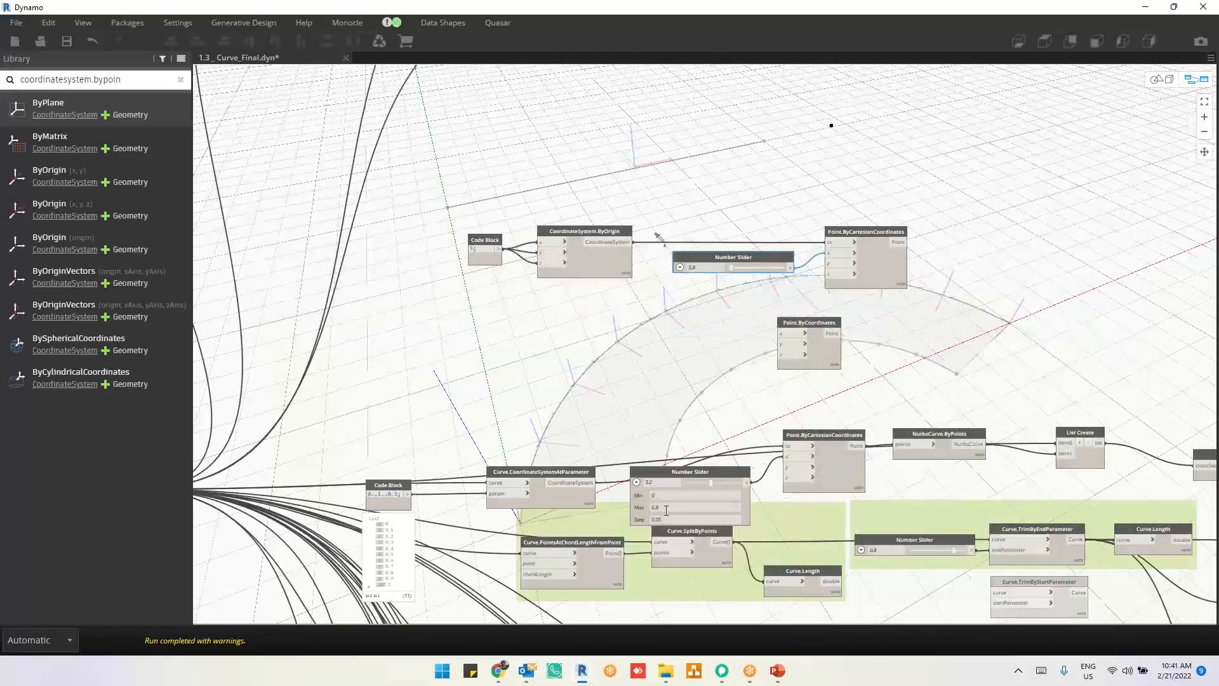
scroll(666, 510, up, 4)
click(636, 482)
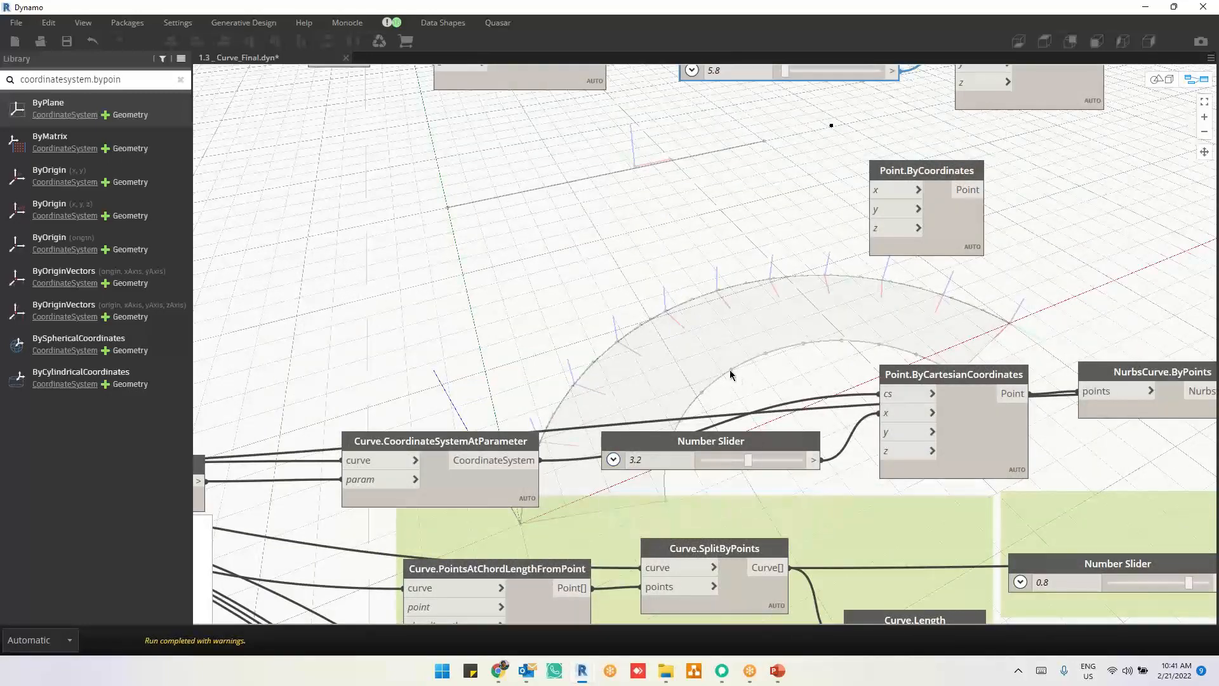
Step: Examine the previewed geometry of Curve.CoordinateSystemAtParameter, NurbsCurve.ByPoints, Surface.ByLoft and List Create along the loft chain
middle_drag(730, 375, 695, 337)
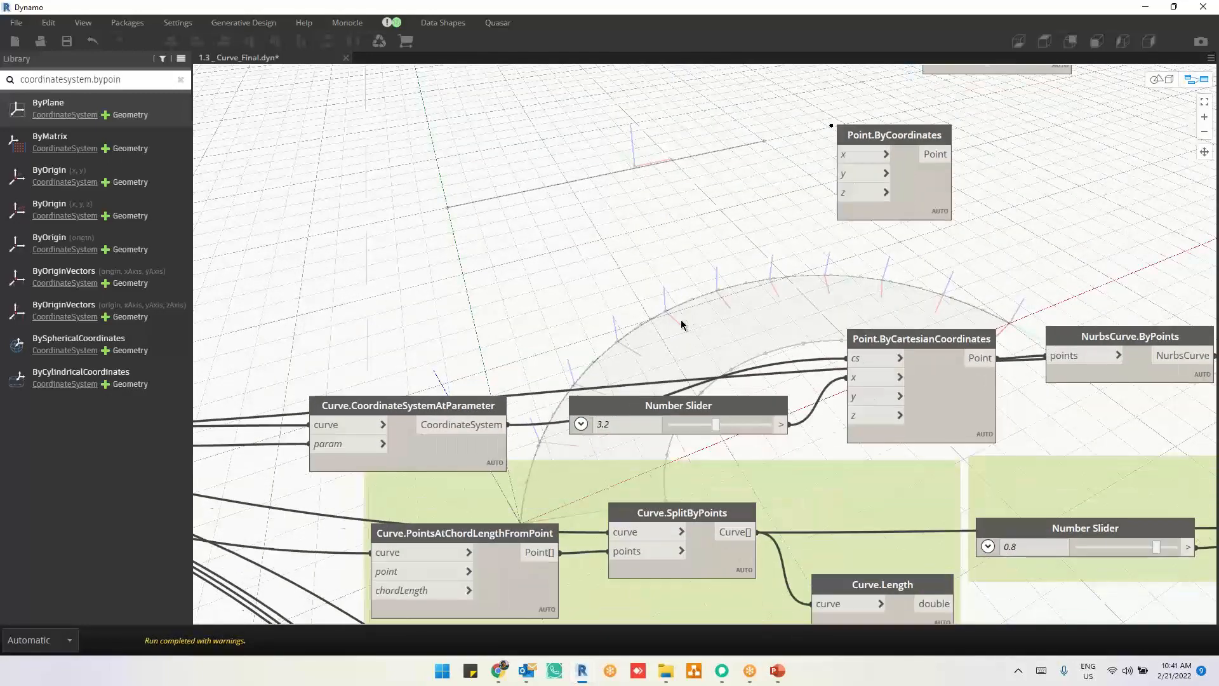
click(445, 455)
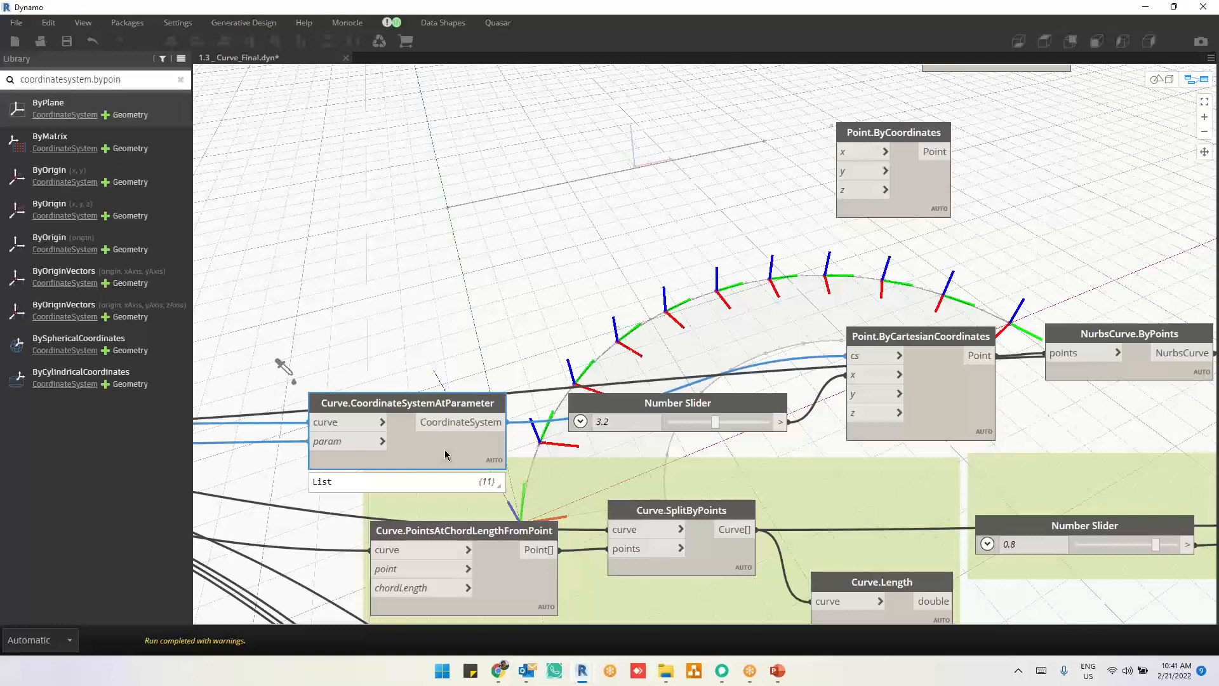
middle_drag(513, 471, 519, 534)
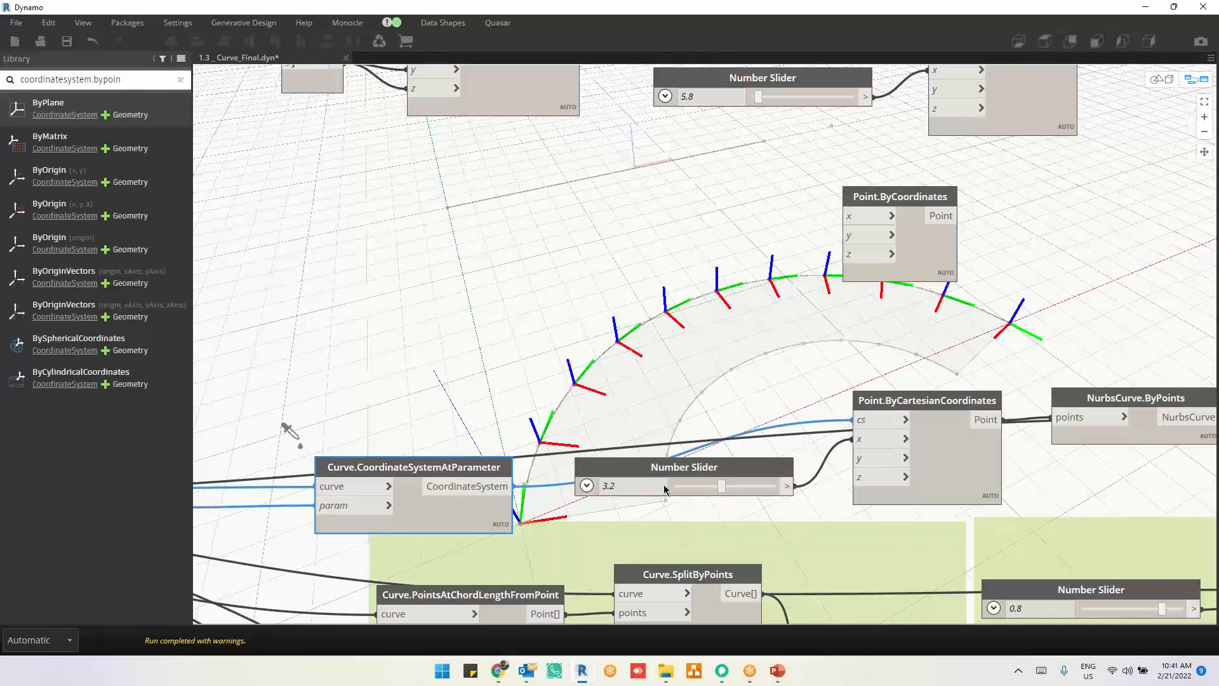
middle_drag(774, 380, 460, 353)
click(797, 408)
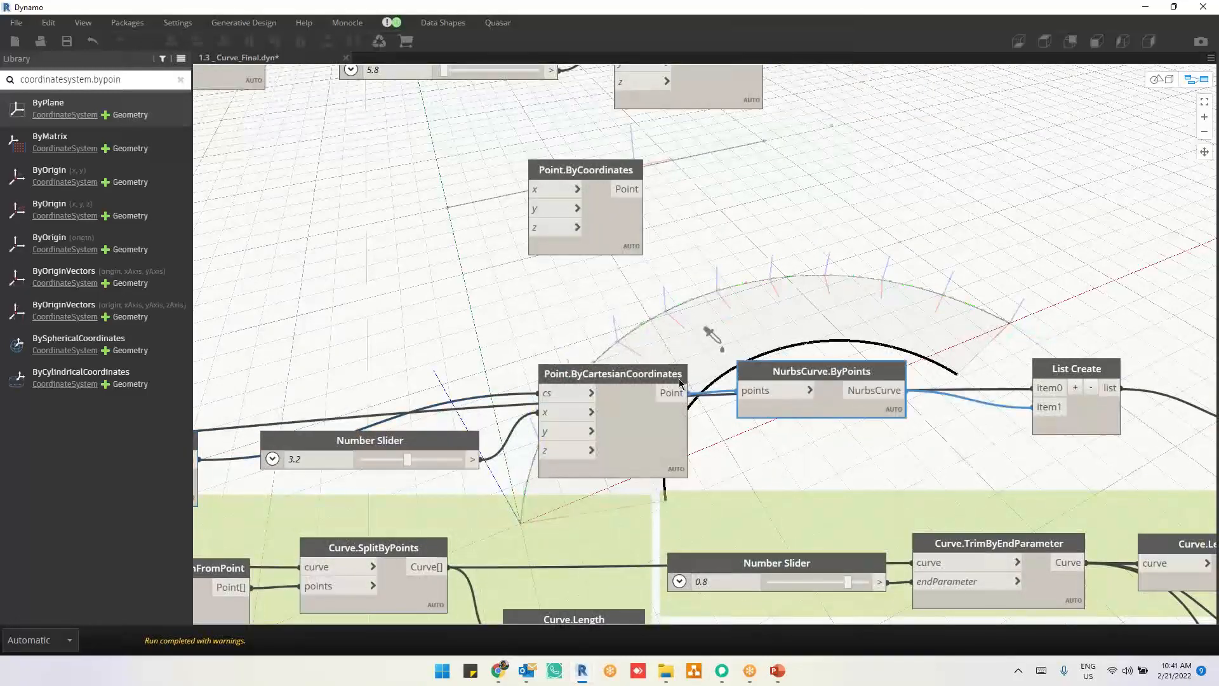
middle_drag(798, 417, 480, 266)
middle_drag(964, 349, 788, 355)
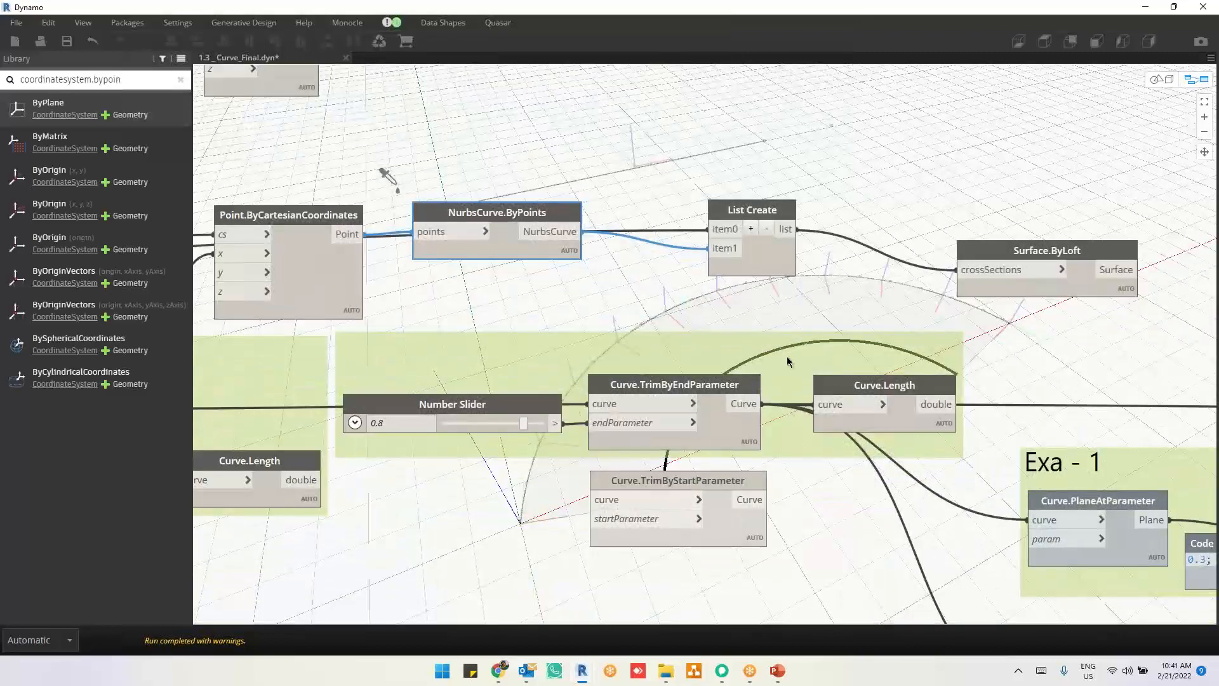
drag(872, 292, 1004, 246)
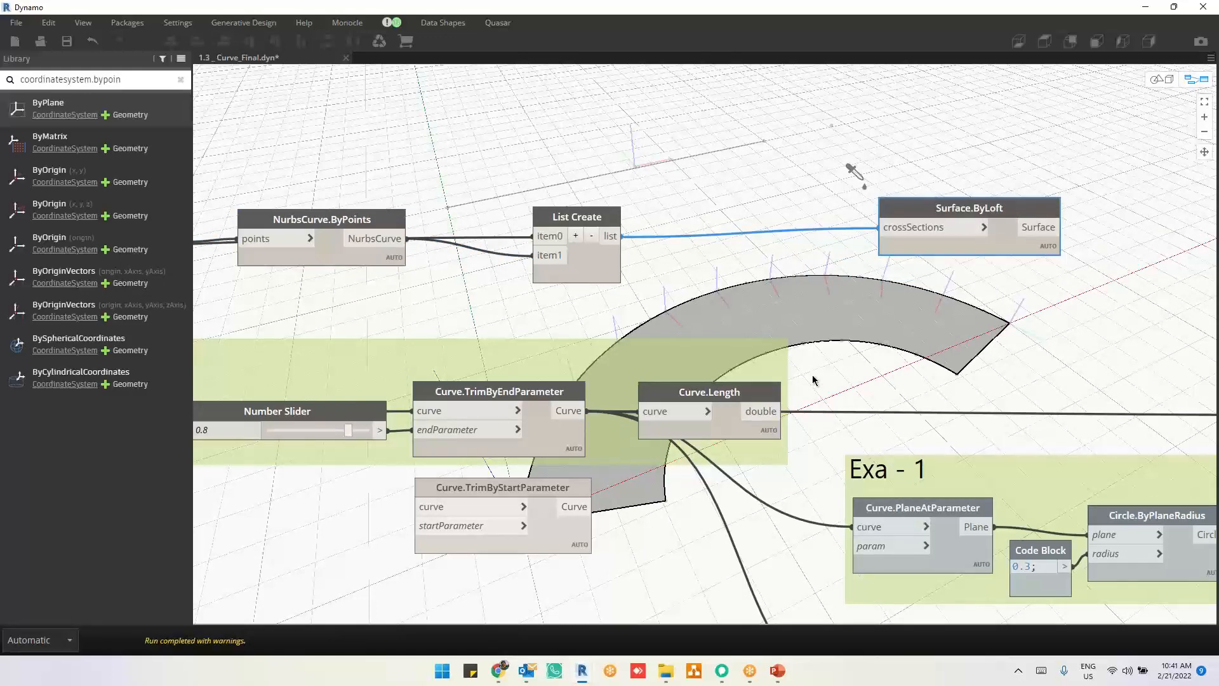
click(603, 264)
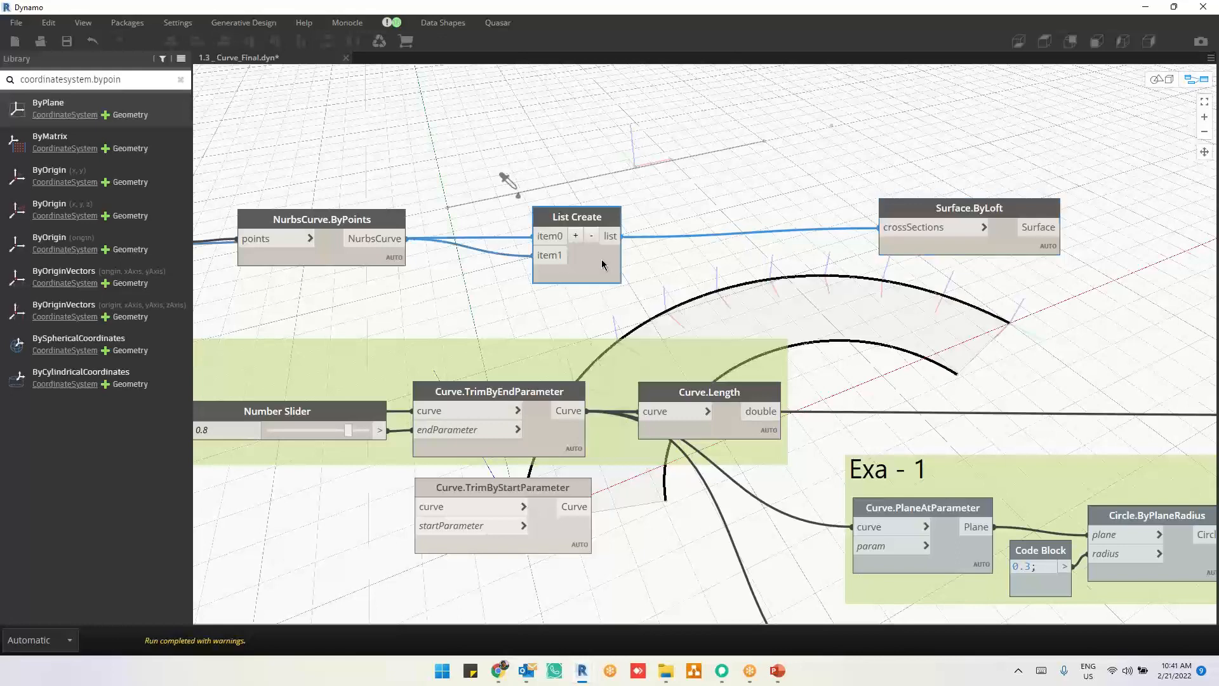
Step: Move the NurbsCurve.ByPoints node down so it sits below the wire running into List Create's item0 input
middle_drag(795, 287, 967, 292)
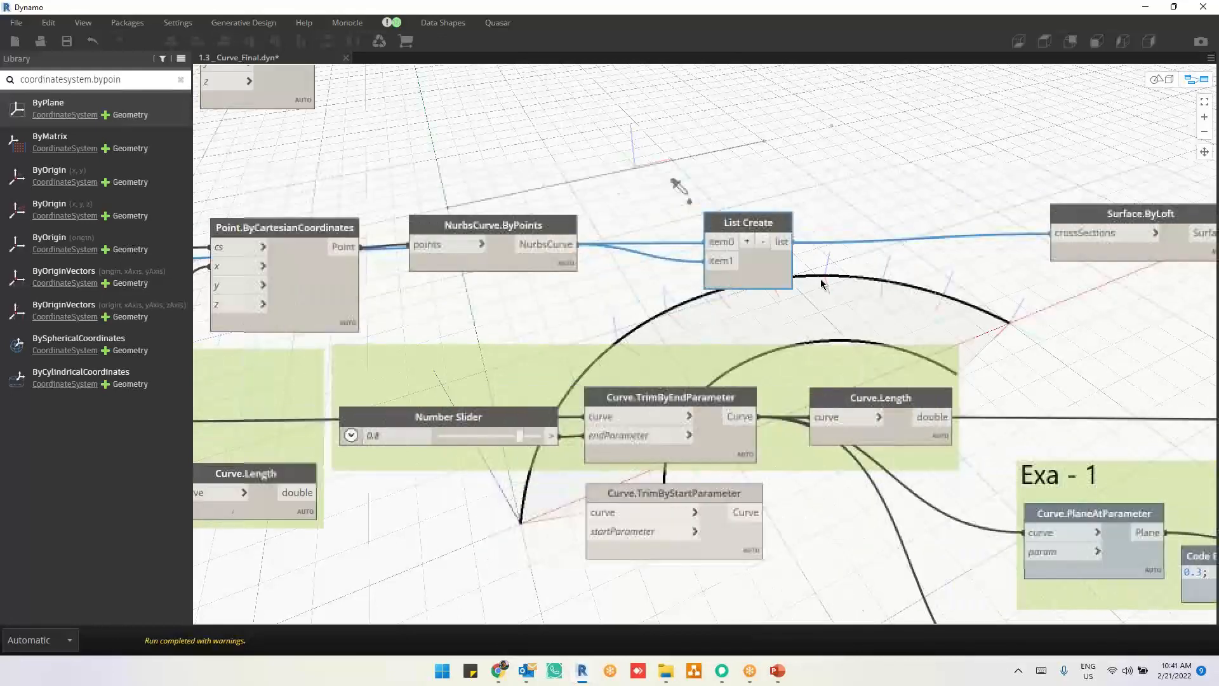
click(481, 299)
drag(480, 299, 490, 309)
middle_drag(530, 348, 801, 349)
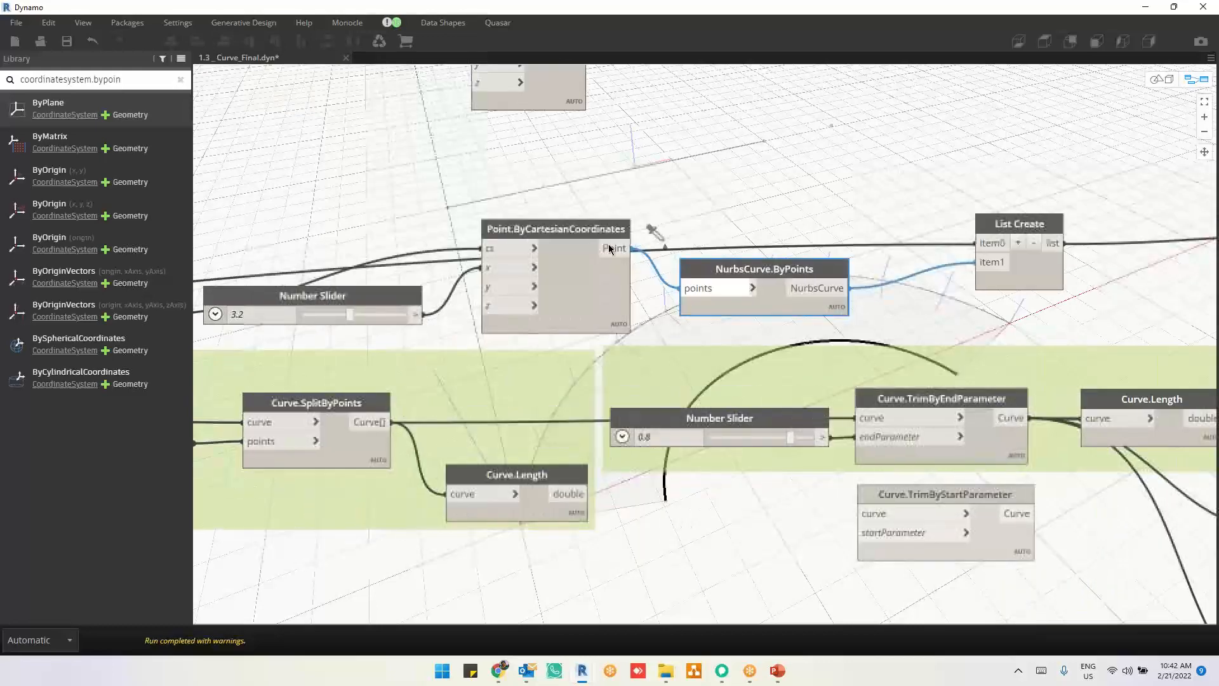
Step: Trace the two curves from List Create and NurbsCurve.ByPoints to Surface.ByLoft by highlighting each node's geometry
click(1030, 230)
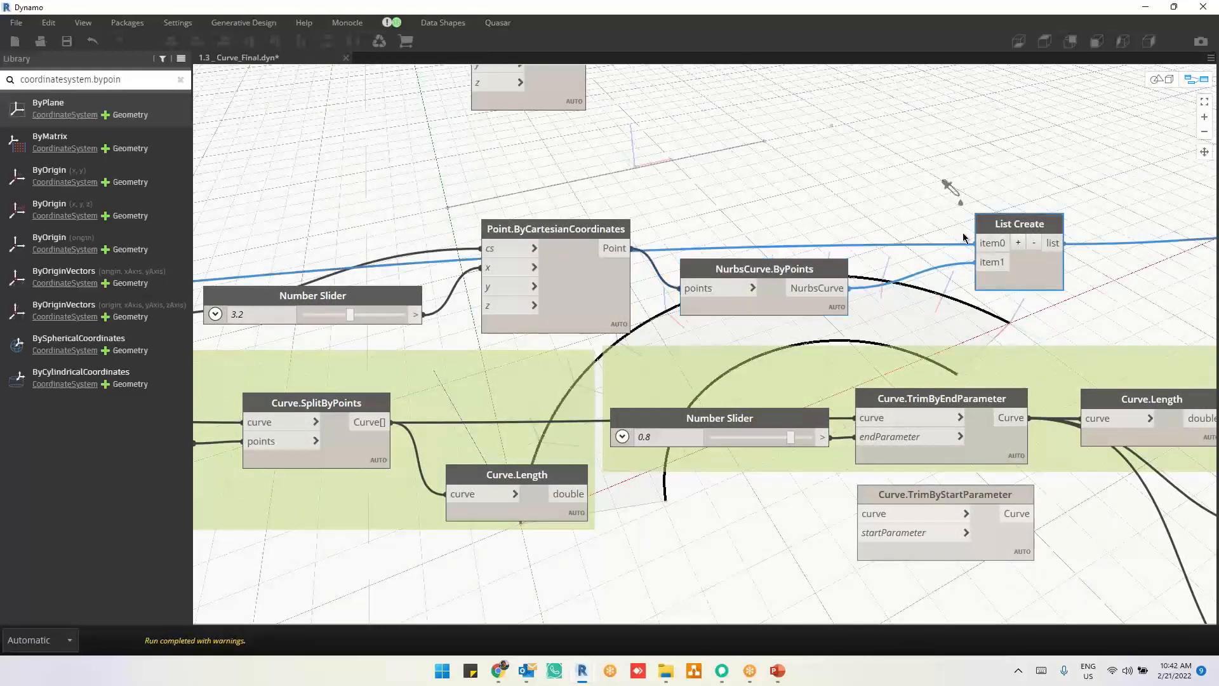
click(786, 311)
scroll(831, 323, right, 2)
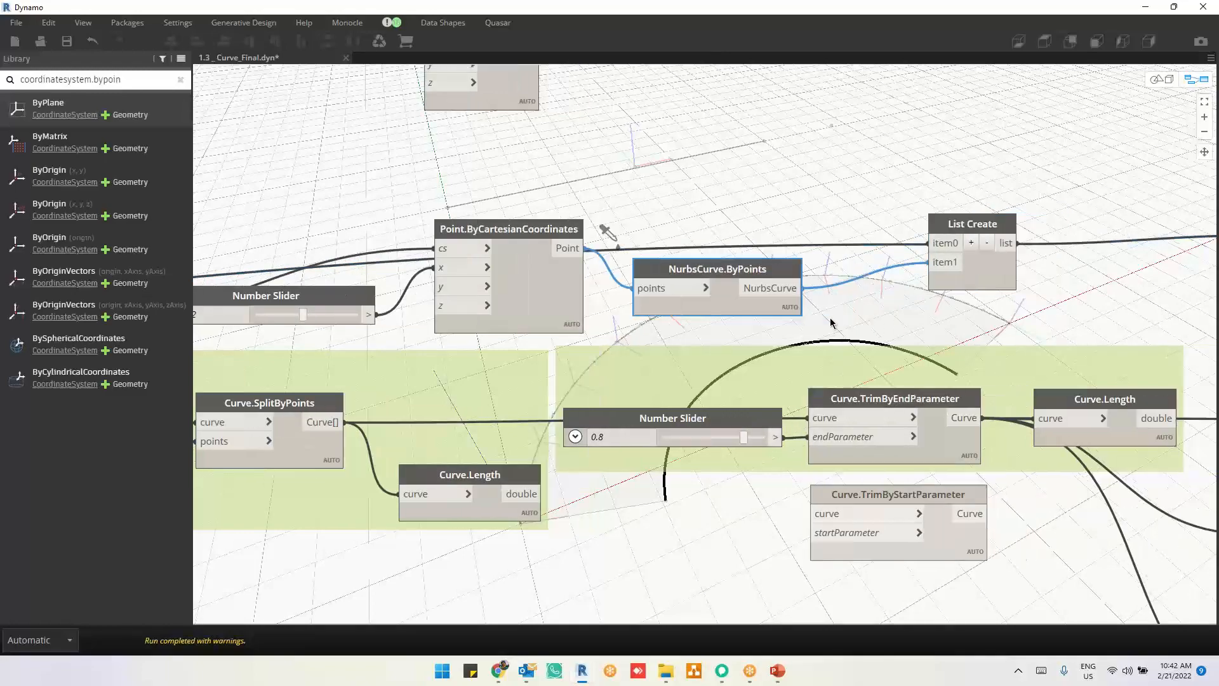
scroll(831, 322, right, 10)
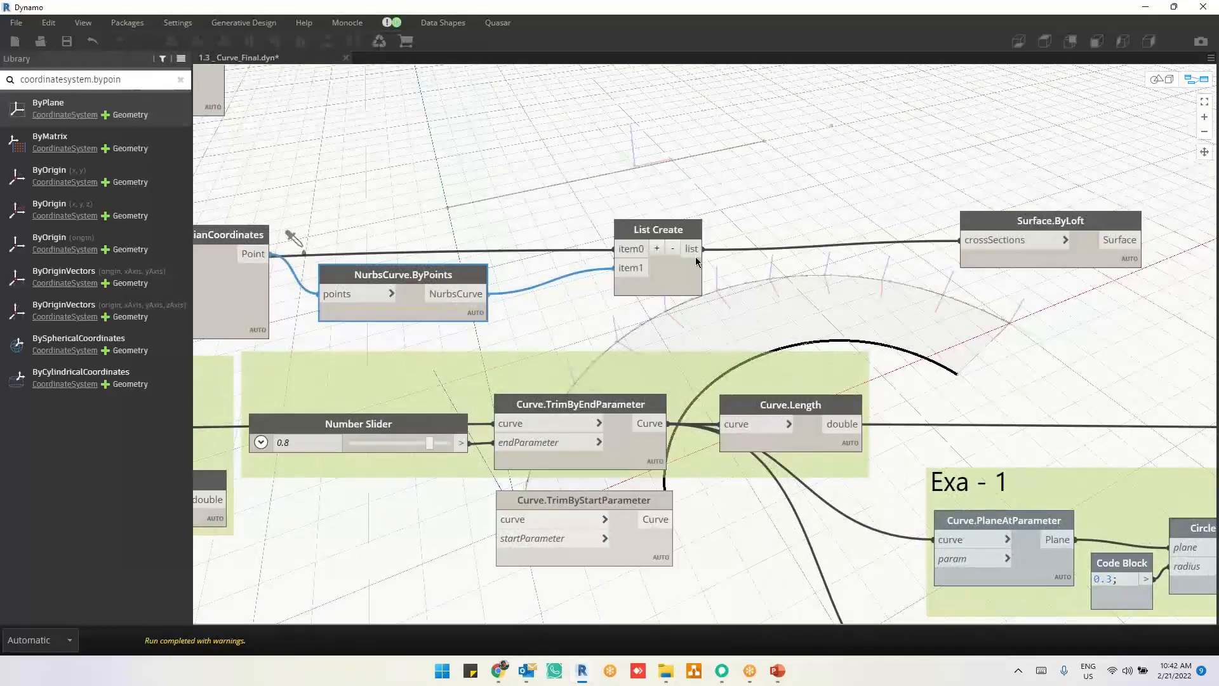
scroll(830, 307, right, 6)
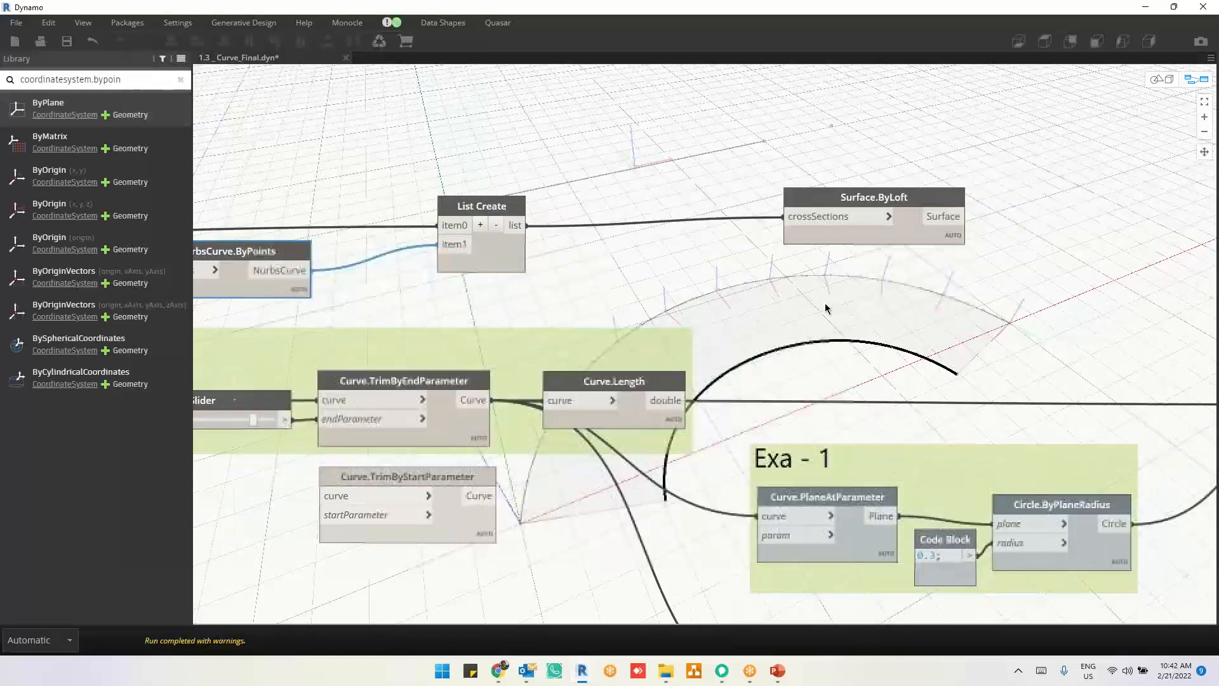
click(915, 237)
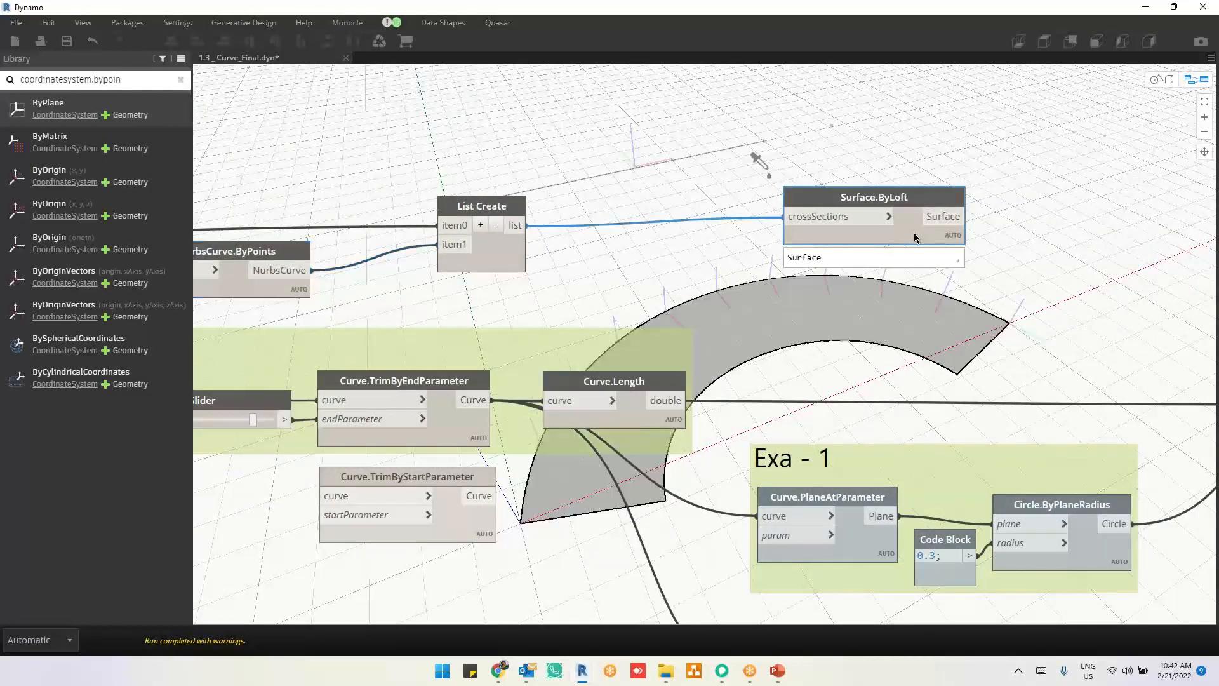
Step: Compare the CoordinateSystem.ByOrigin point branch with the Curve.CoordinateSystemAtParameter branch against the highlighted lofted surface
scroll(917, 185, down, 5)
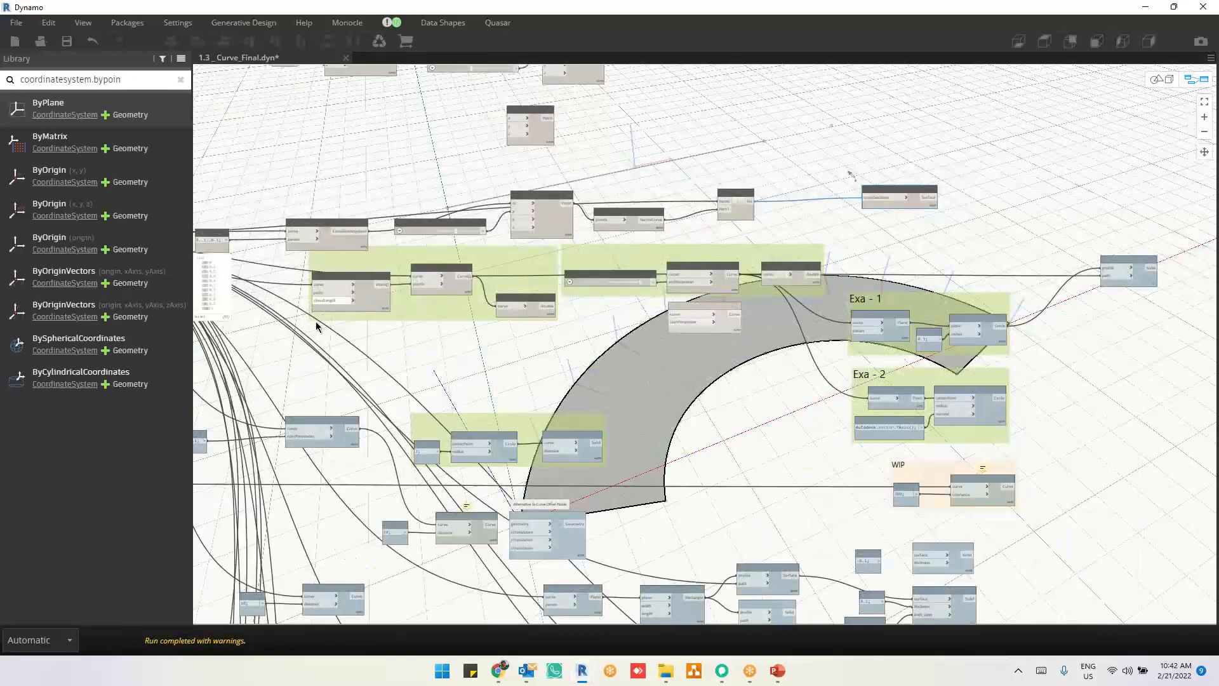
scroll(314, 322, up, 4)
scroll(677, 374, down, 1)
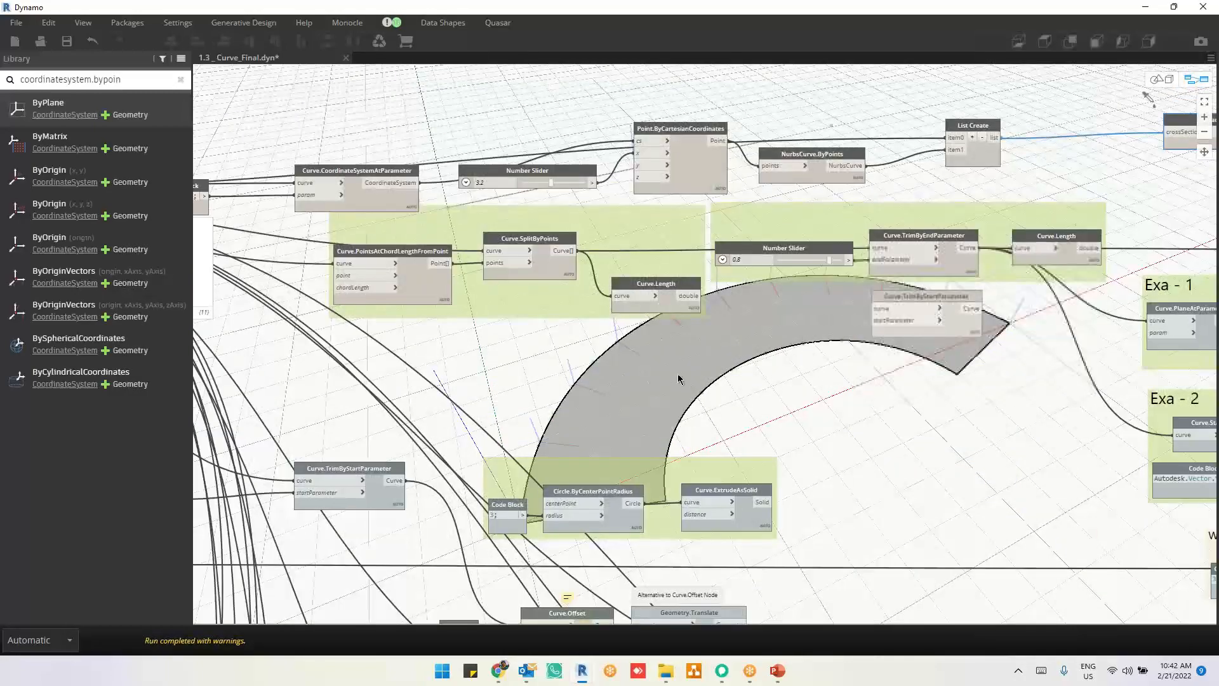
middle_drag(678, 374, 598, 390)
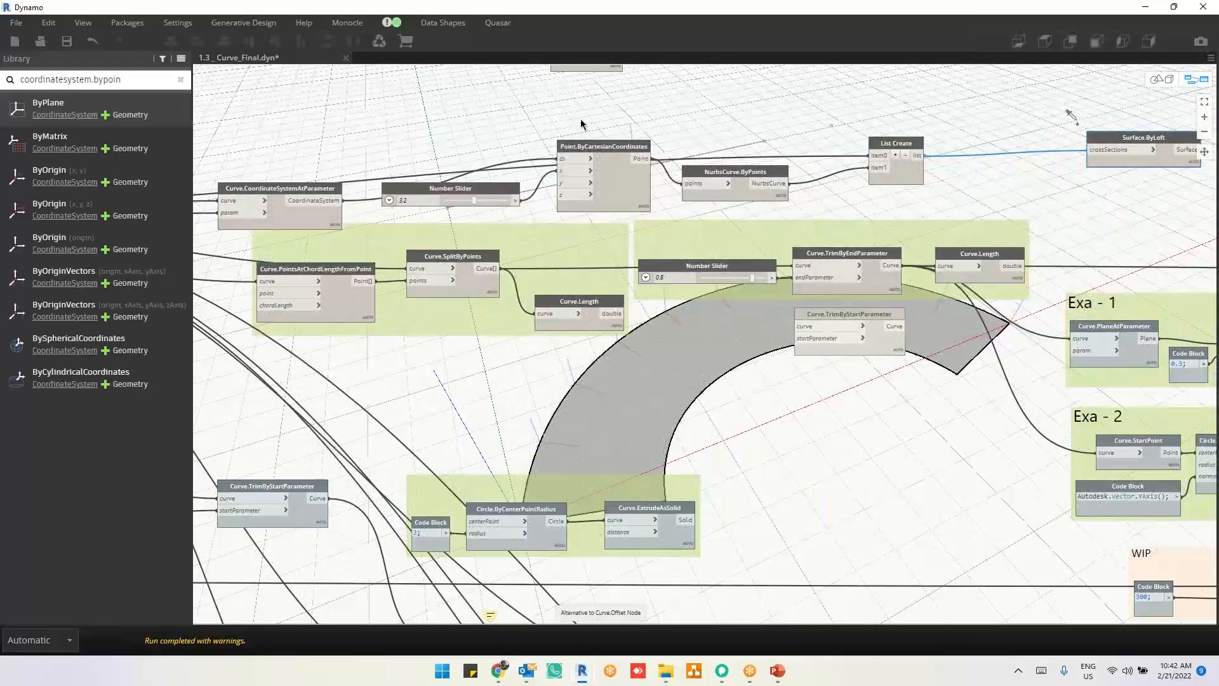
scroll(582, 125, up, 3)
middle_drag(606, 165, 705, 392)
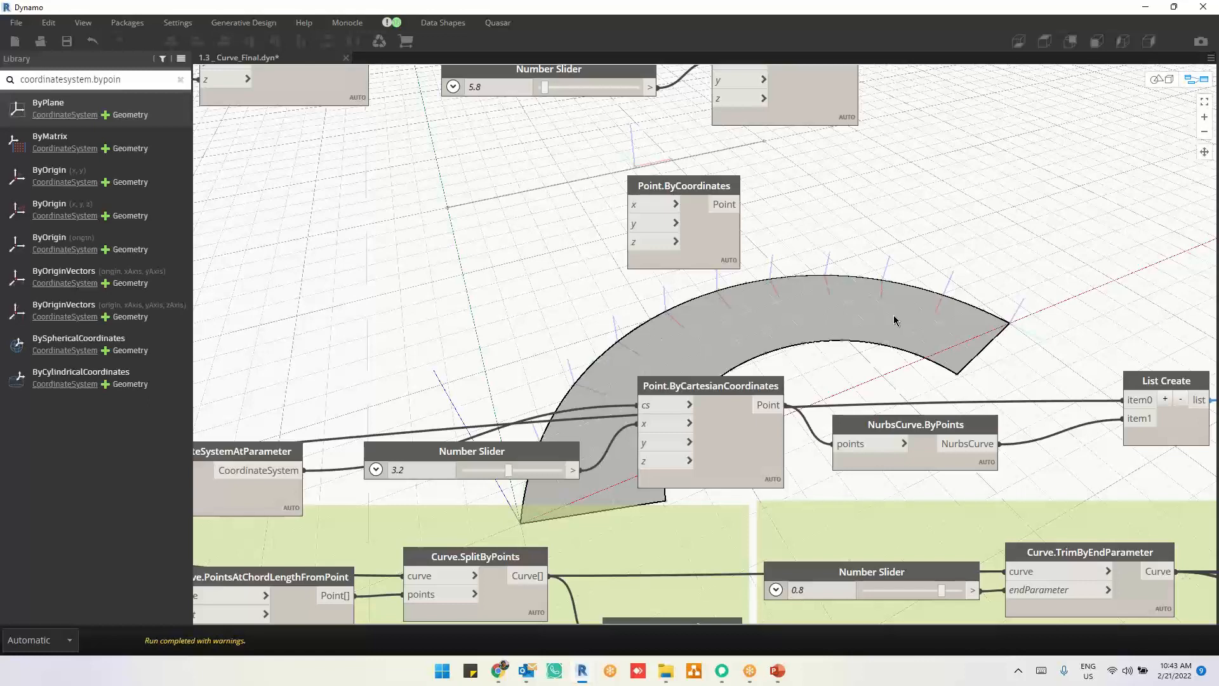
middle_drag(871, 289, 776, 501)
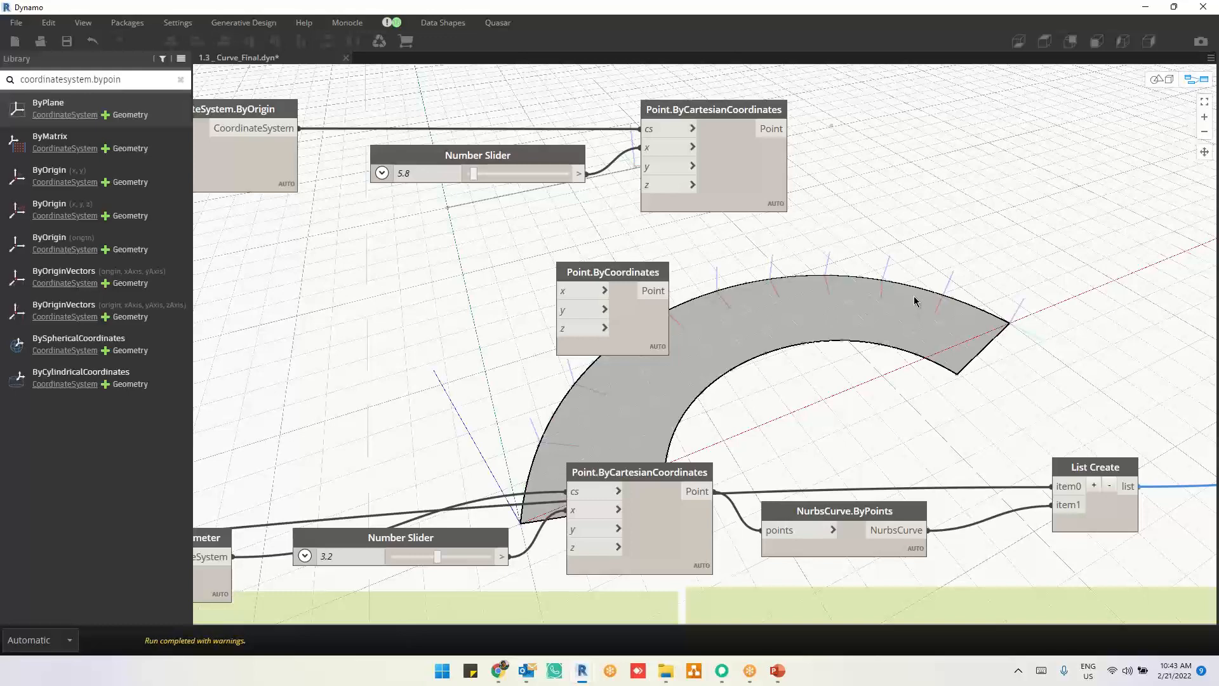
middle_drag(777, 396, 814, 459)
click(727, 36)
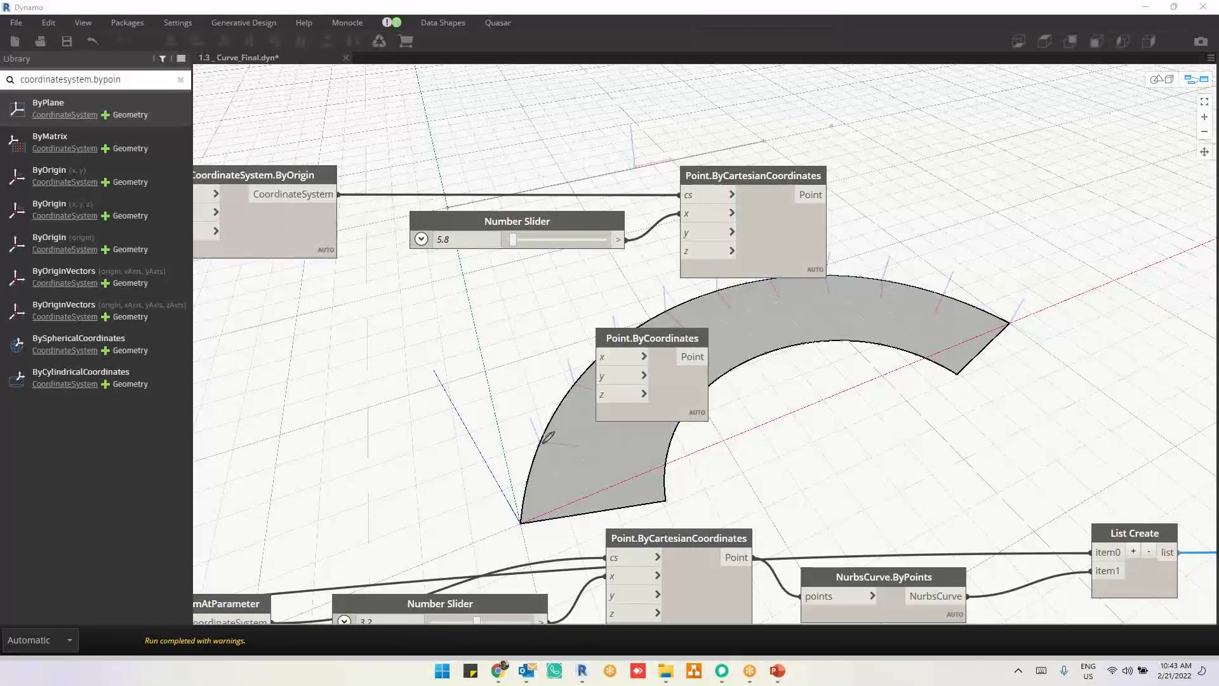
Step: Mark the local axis directions near the start of the lofted surface with freehand annotation strokes
drag(541, 443, 577, 449)
mouse_move(444, 388)
mouse_down()
mouse_move(471, 508)
mouse_move(606, 508)
mouse_up()
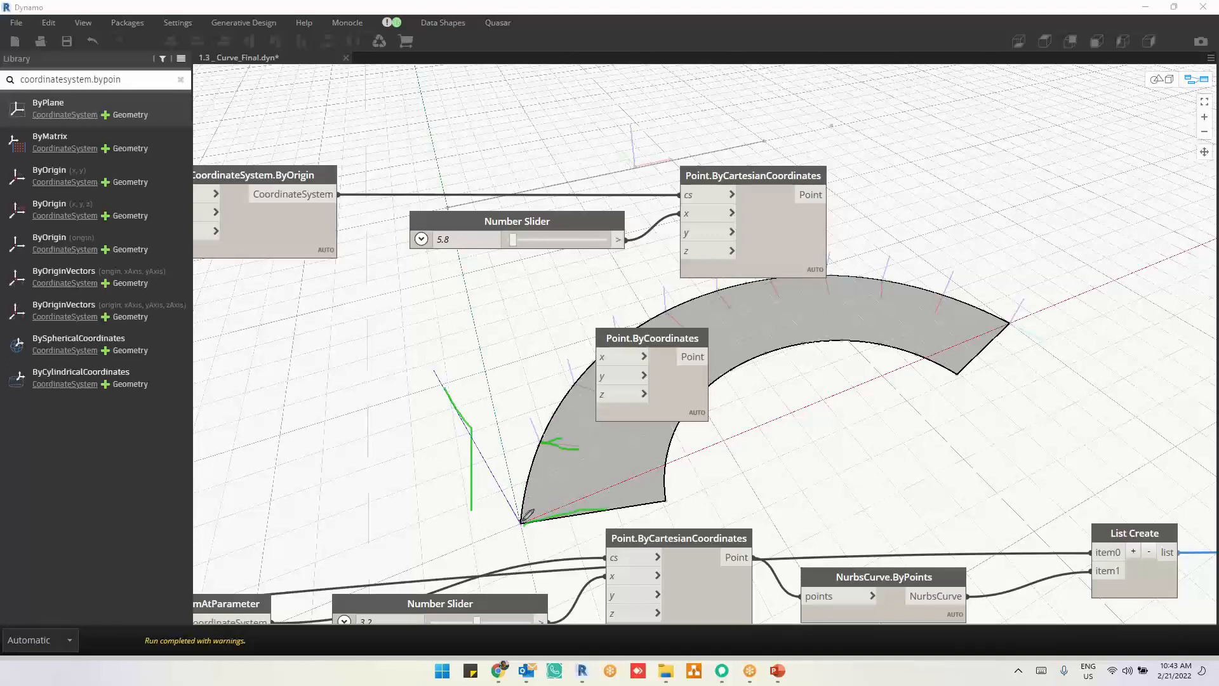
drag(516, 524, 493, 437)
Step: Turn on the geometry preview of the Curve.HorizontalFrameAtParameter node in the green group below Surface.Thicken
scroll(834, 447, down, 2)
middle_drag(832, 441, 832, 193)
middle_drag(615, 527, 778, 203)
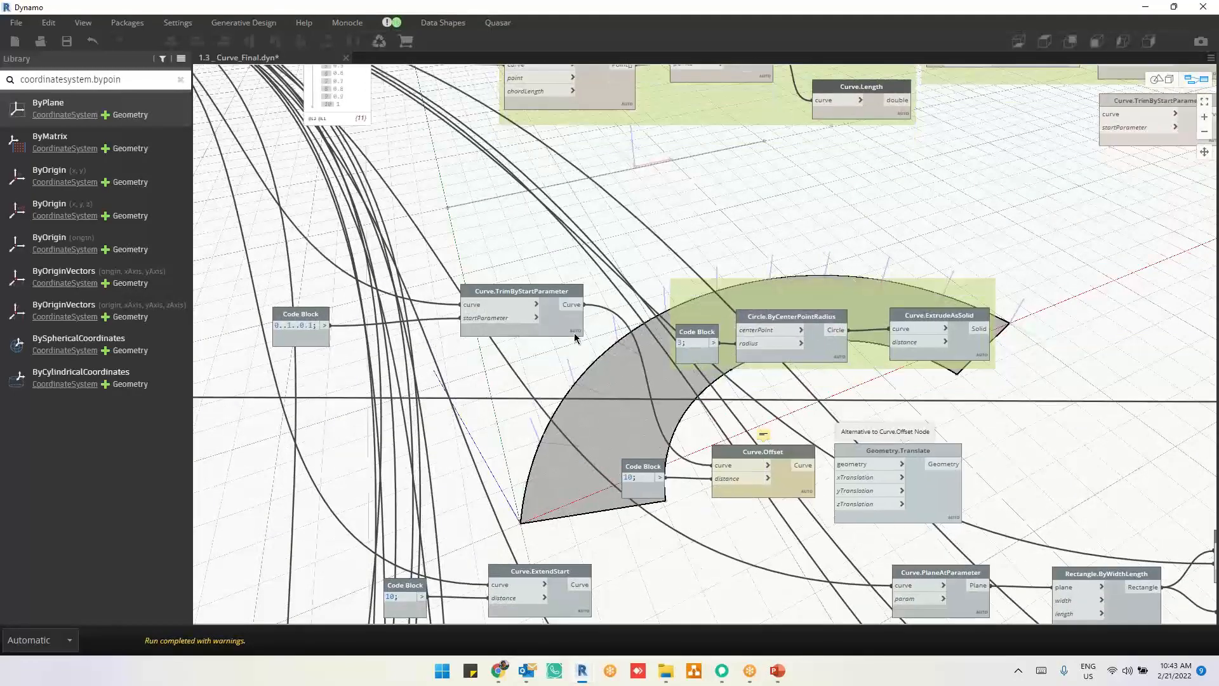
scroll(718, 362, down, 4)
scroll(668, 516, up, 5)
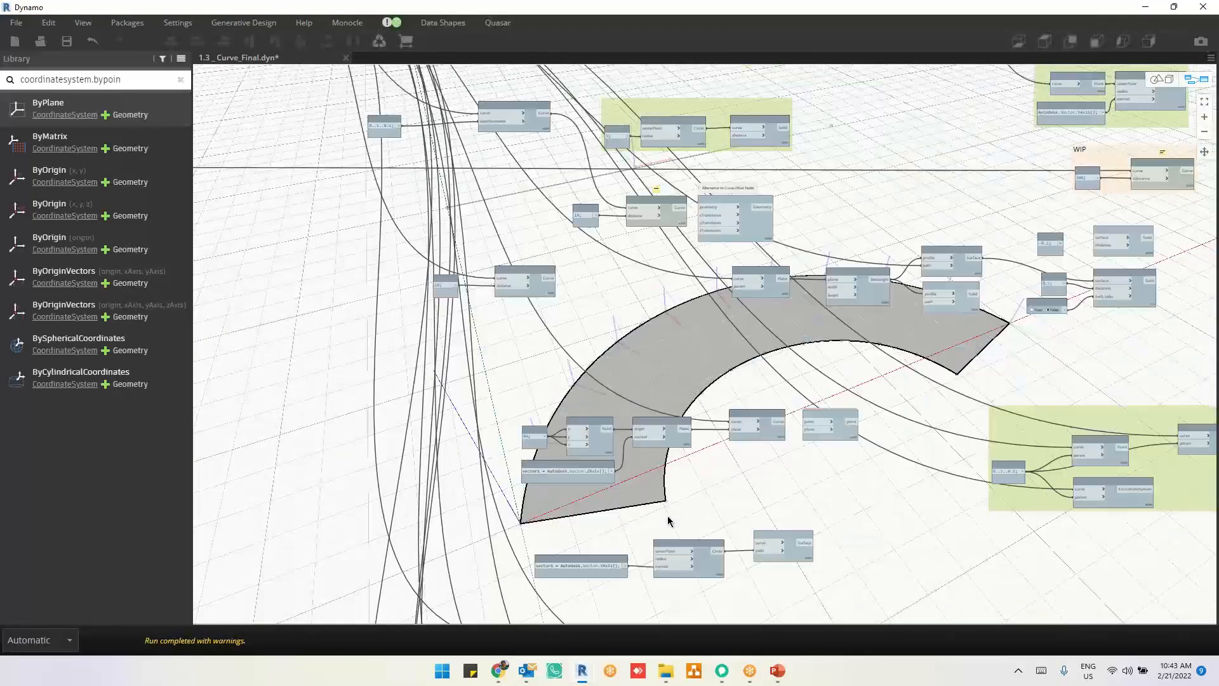
scroll(870, 449, down, 6)
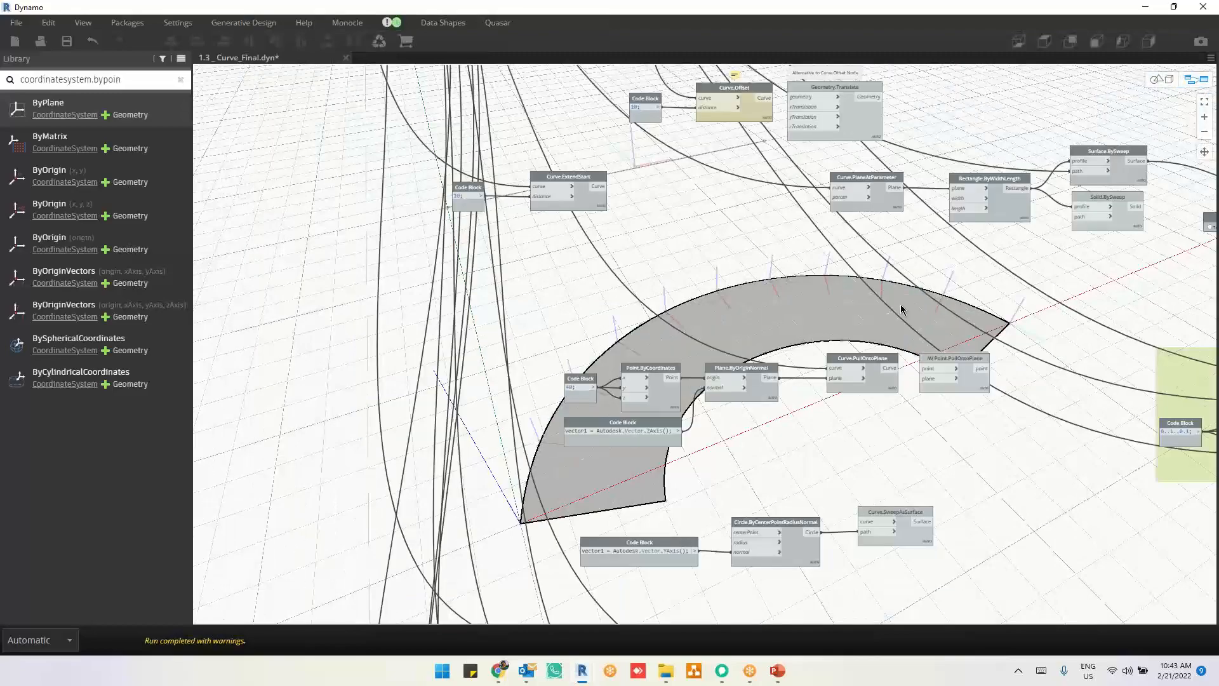
scroll(823, 395, up, 5)
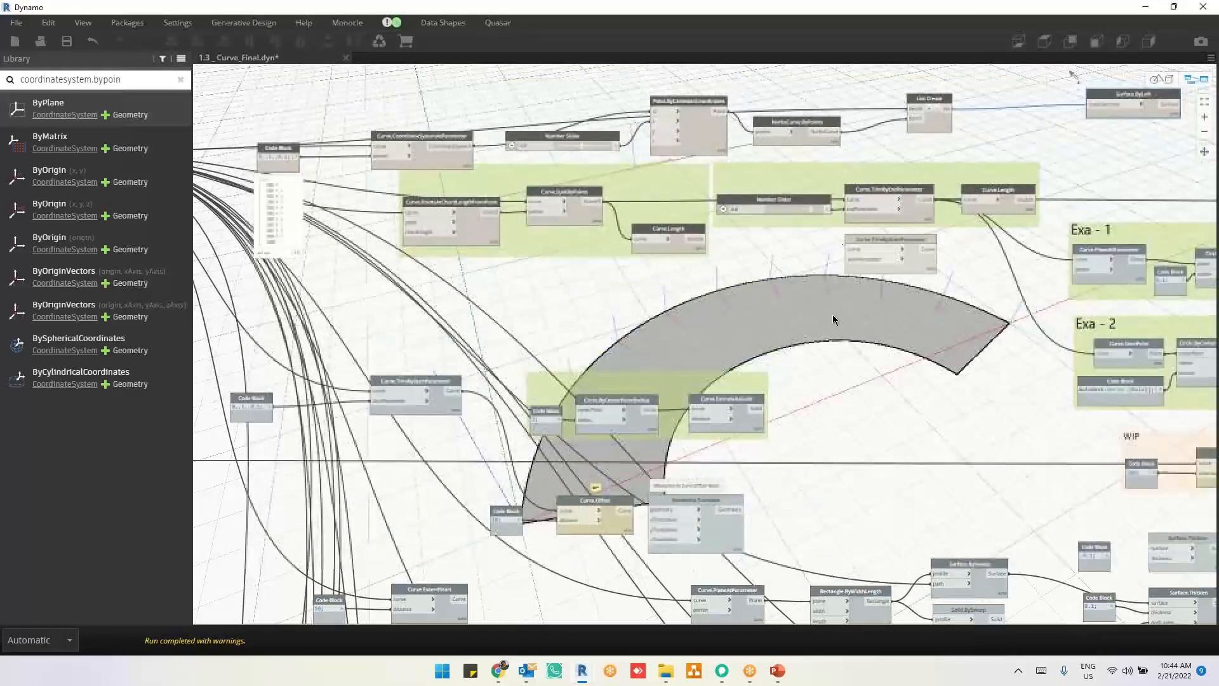
scroll(790, 300, down, 5)
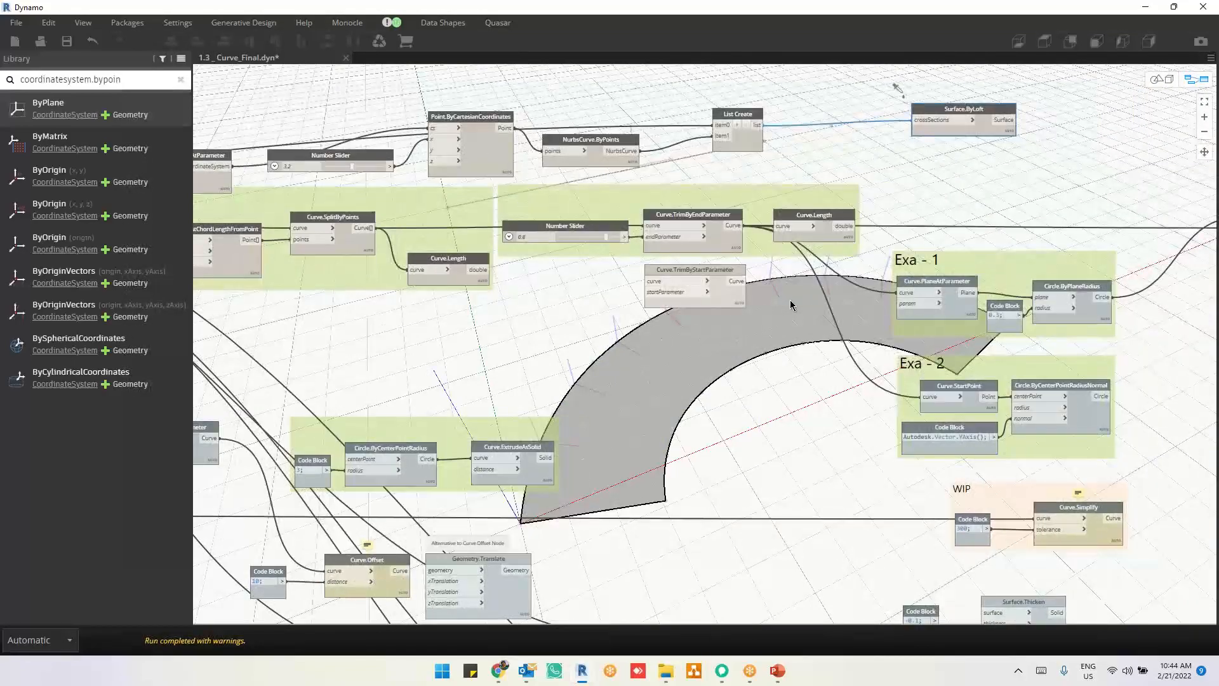
middle_drag(790, 299, 767, 145)
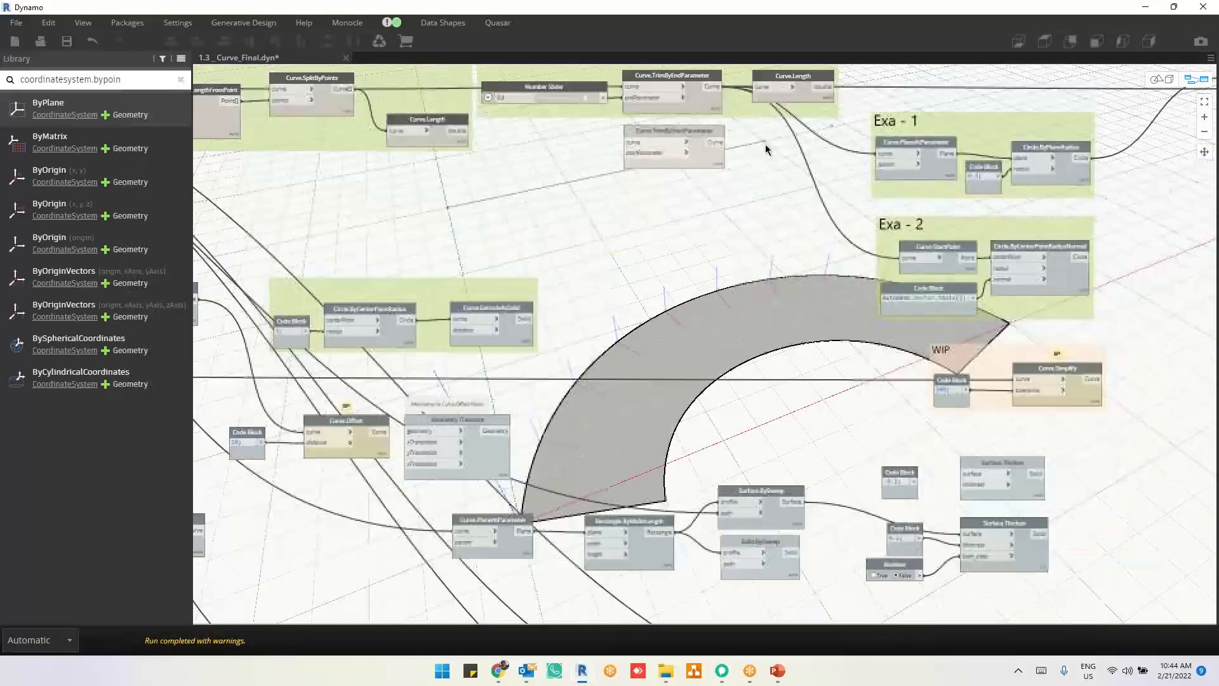
middle_drag(754, 426, 802, 192)
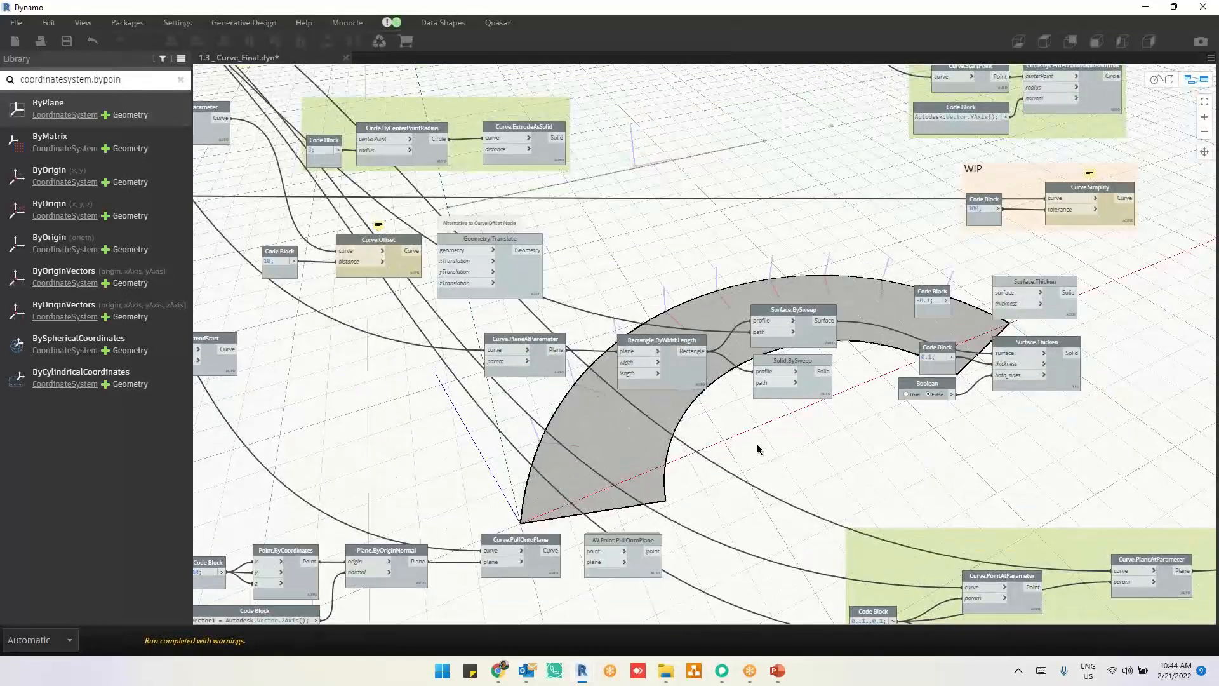
mouse_move(741, 439)
middle_down()
mouse_move(779, 373)
mouse_move(793, 311)
middle_up()
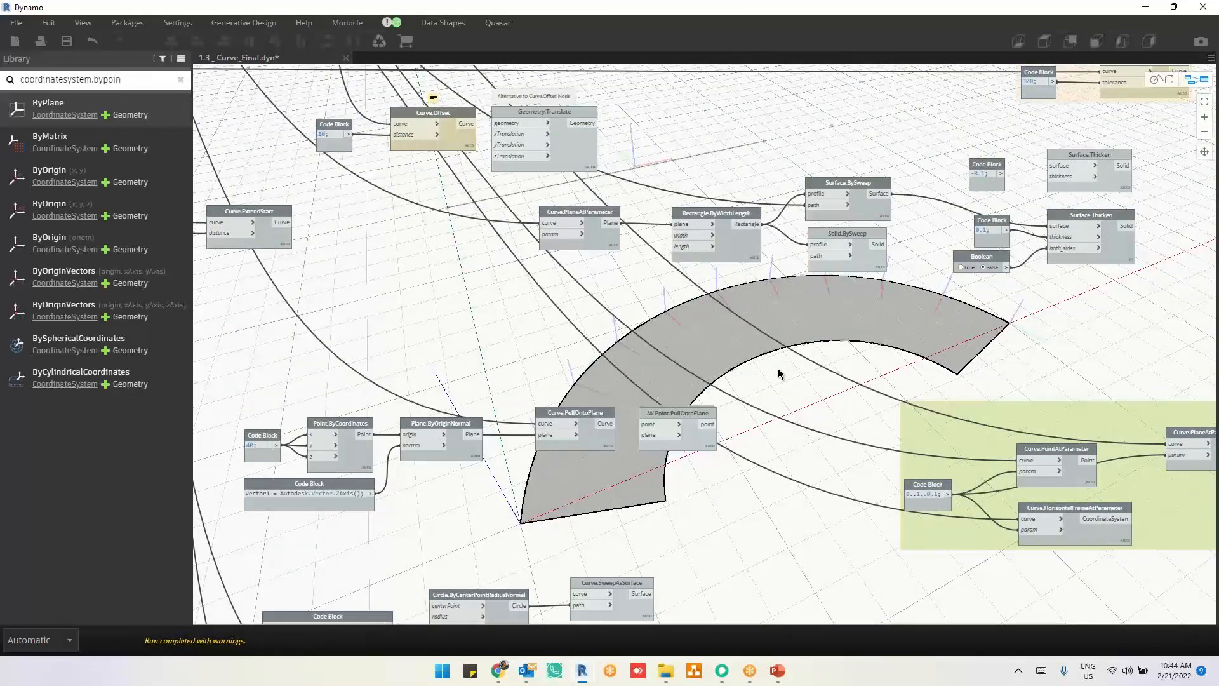
click(1092, 540)
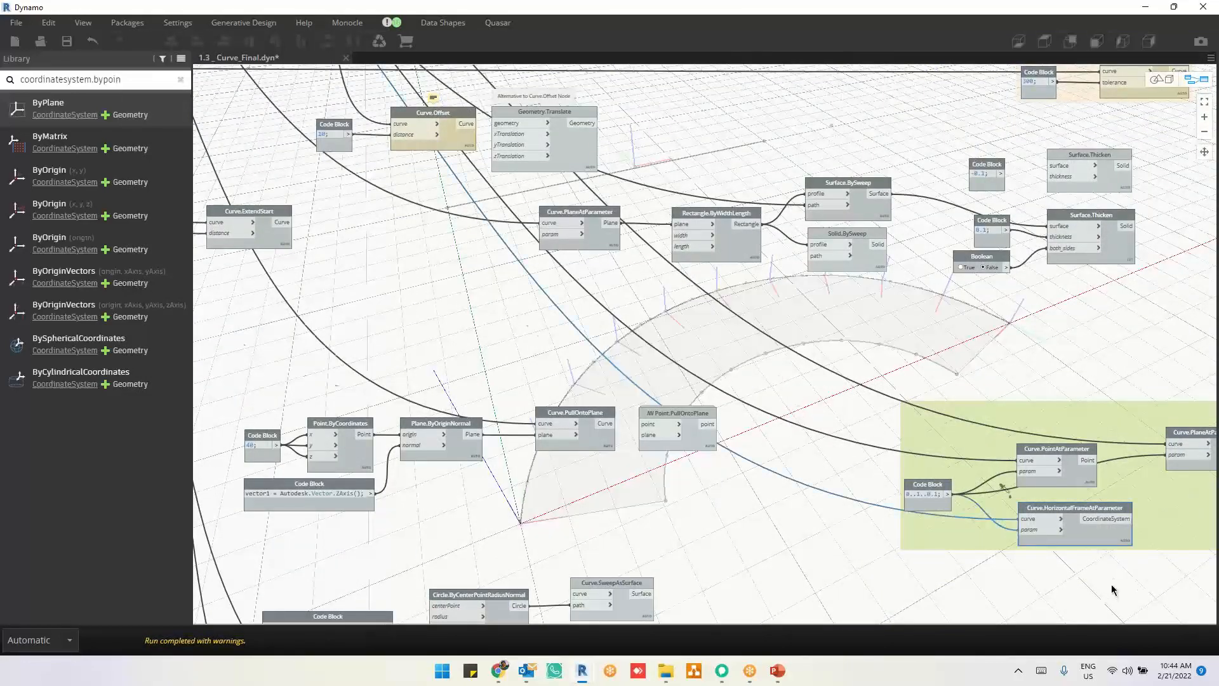
scroll(1112, 590, up, 3)
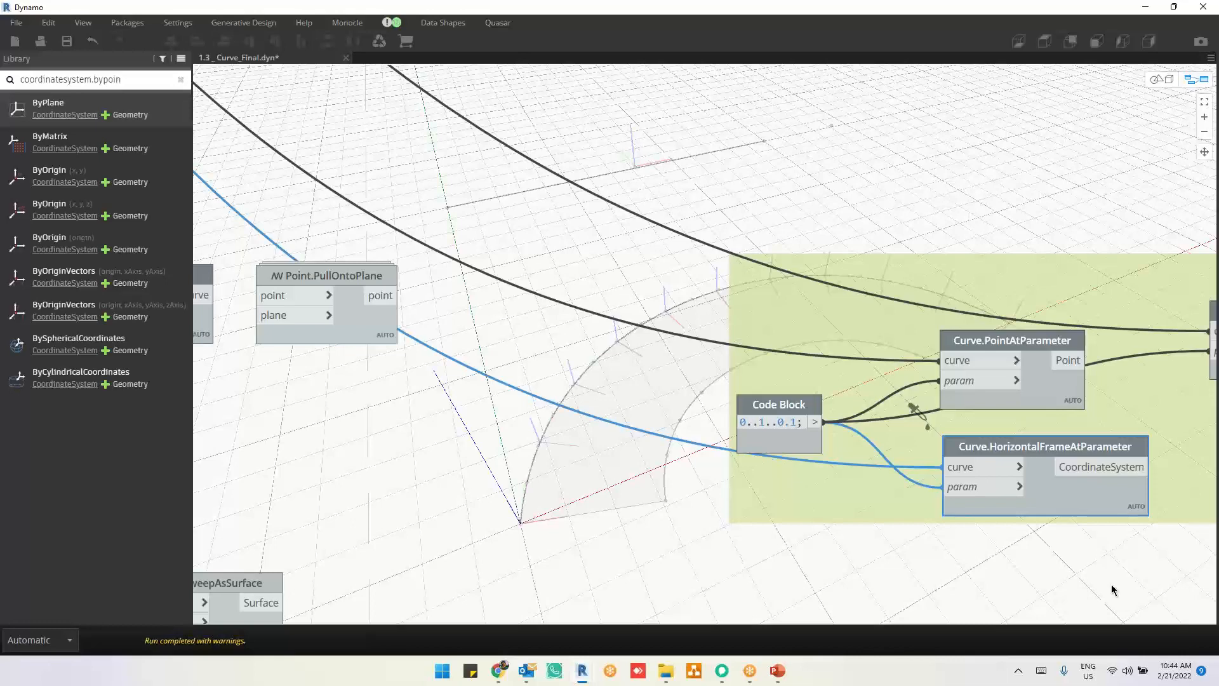
right_click(1066, 495)
click(978, 581)
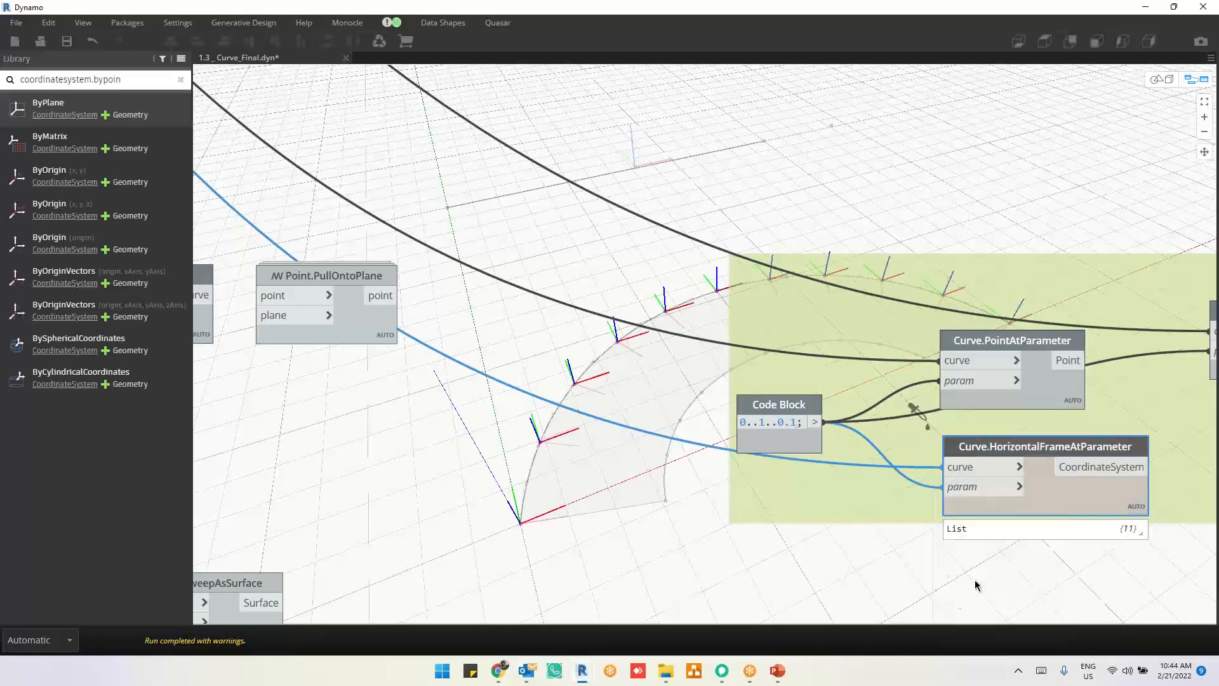
Step: Examine the horizontal frames along the curve in the geometry view, and return to the graph view
click(602, 516)
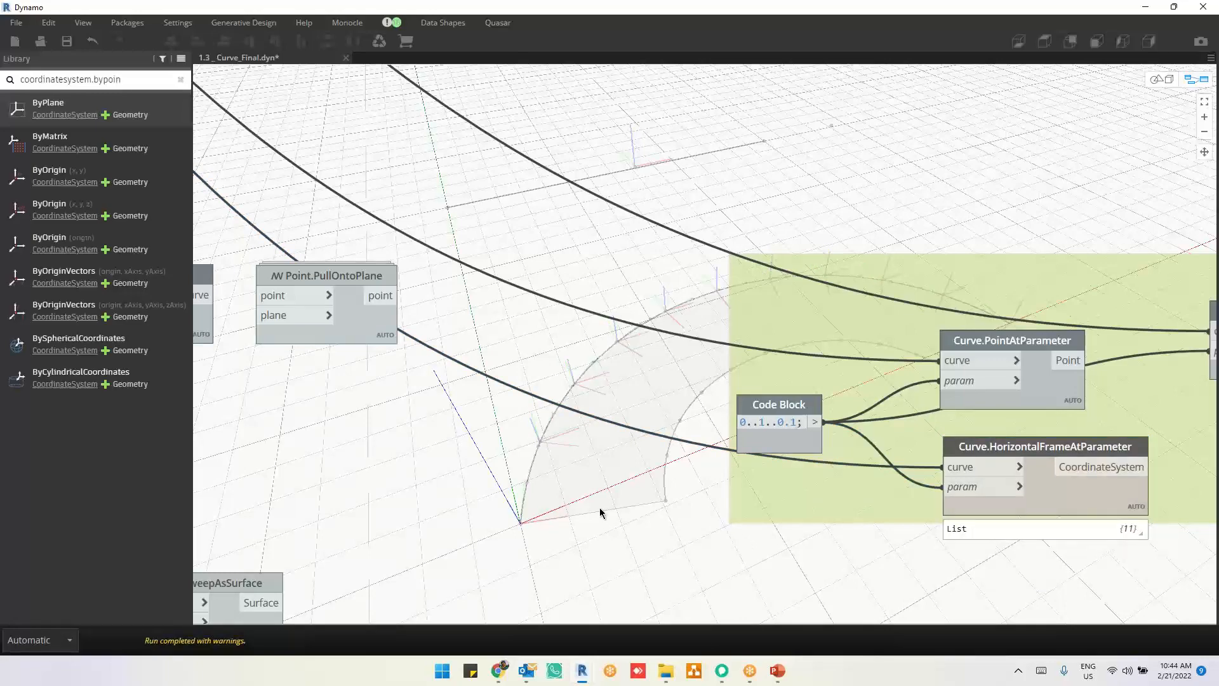
key(ctrl+b)
scroll(558, 511, up, 6)
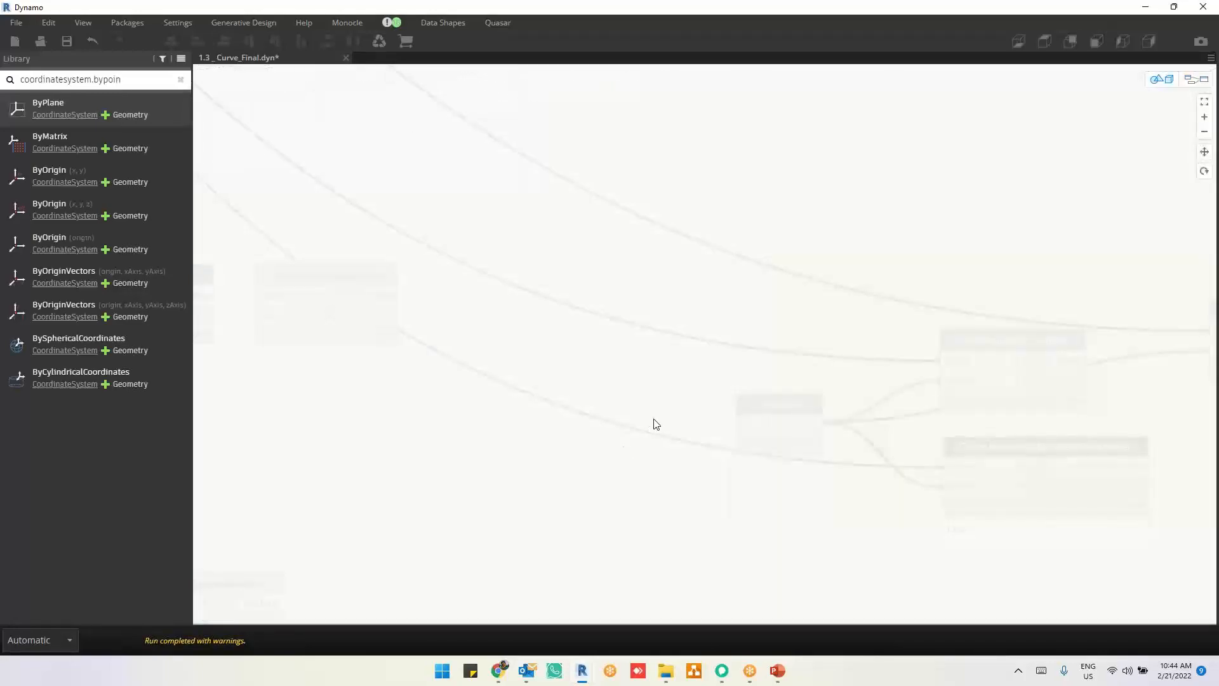
scroll(654, 425, down, 6)
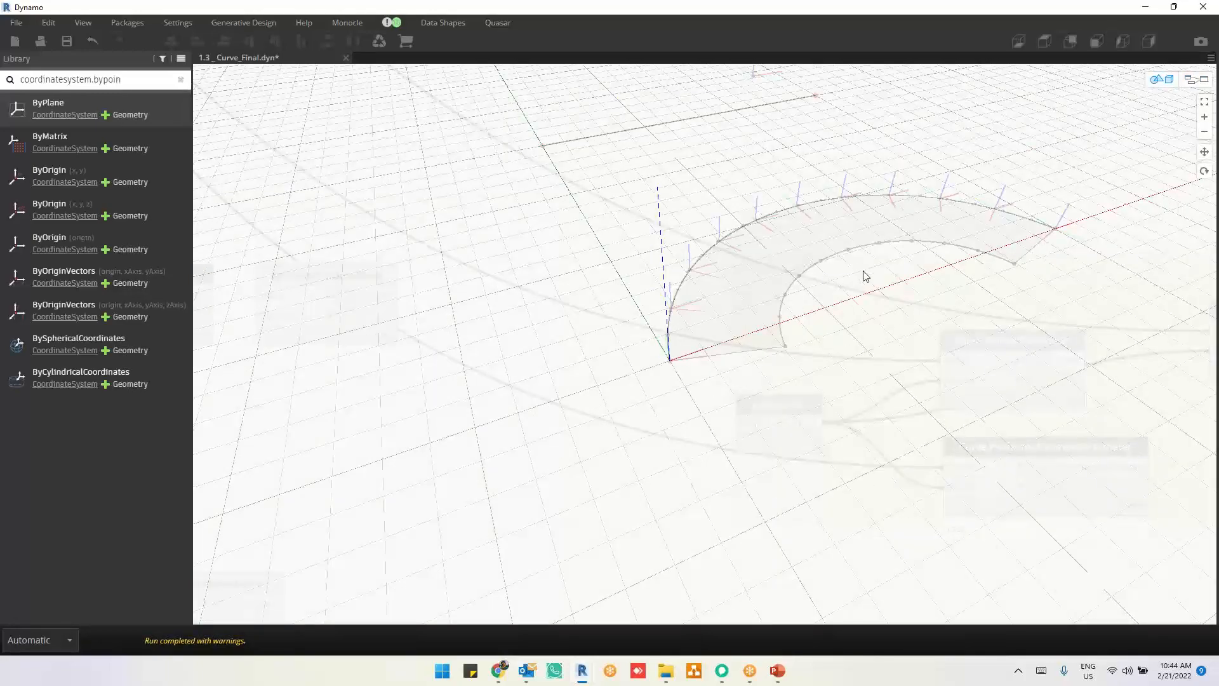
key(ctrl+b)
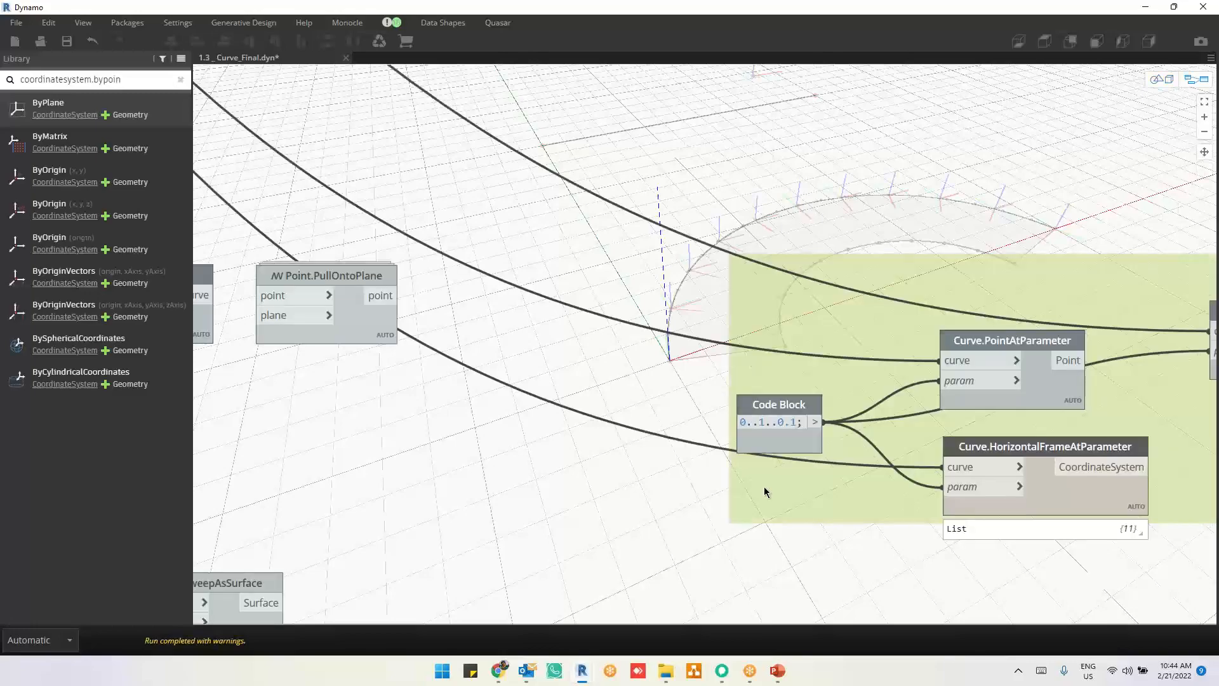
Step: Highlight the Curve.CoordinateSystemAtParameter frames to examine how their axes are oriented along the curve
scroll(838, 577, down, 5)
middle_drag(380, 223, 581, 433)
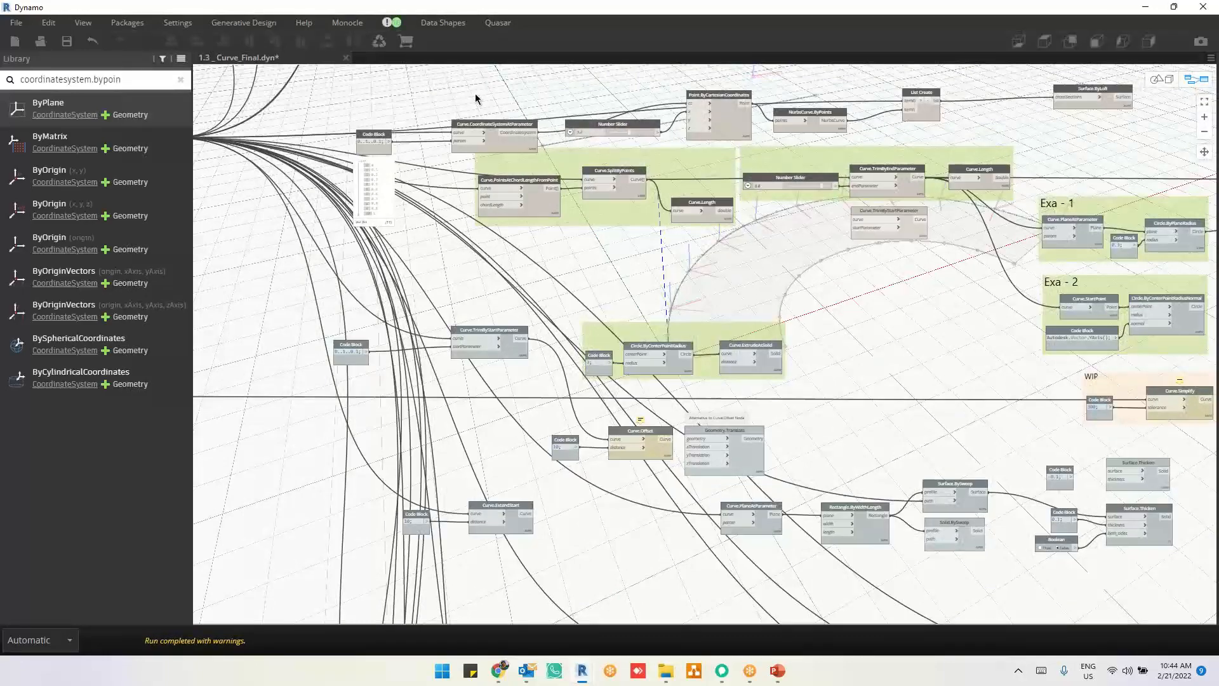
scroll(477, 102, up, 2)
right_click(759, 116)
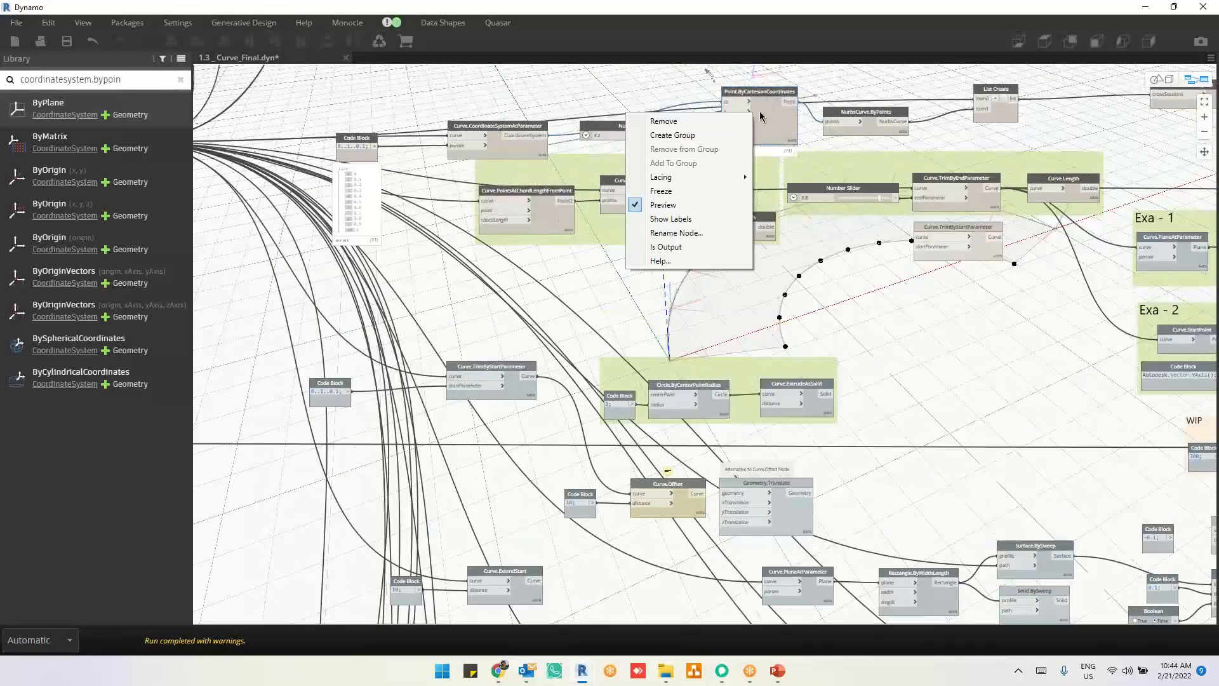
key(Escape)
scroll(517, 190, down, 1)
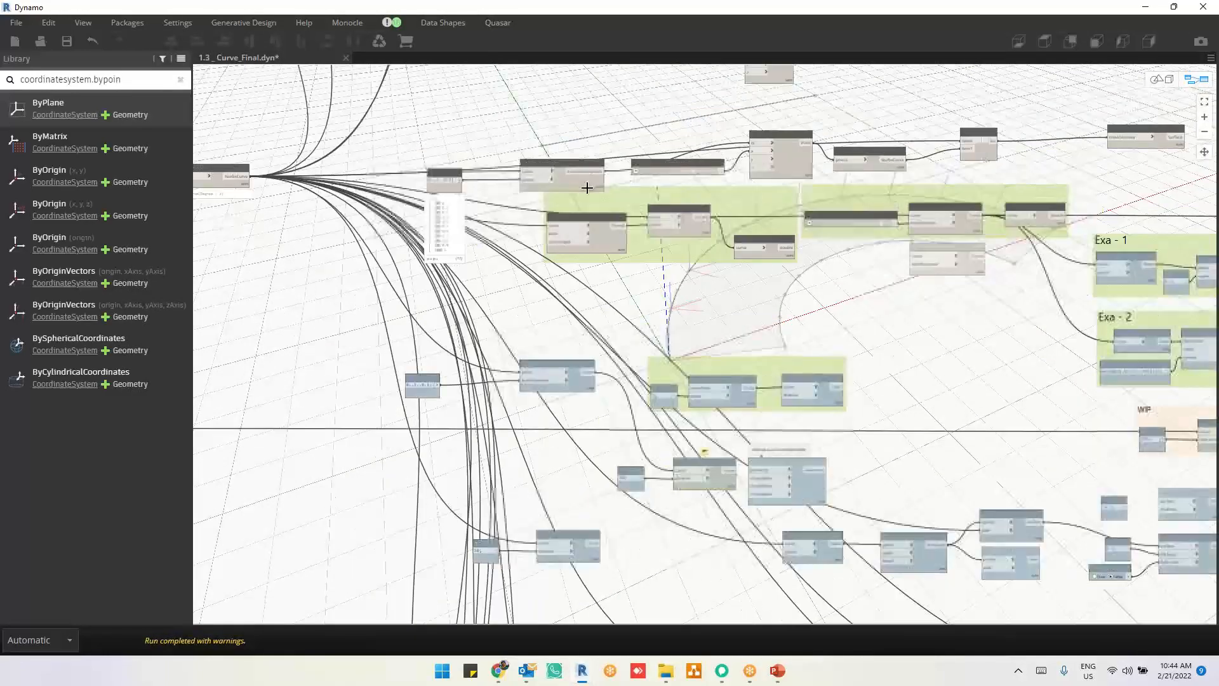
drag(516, 201, 614, 115)
right_click(613, 116)
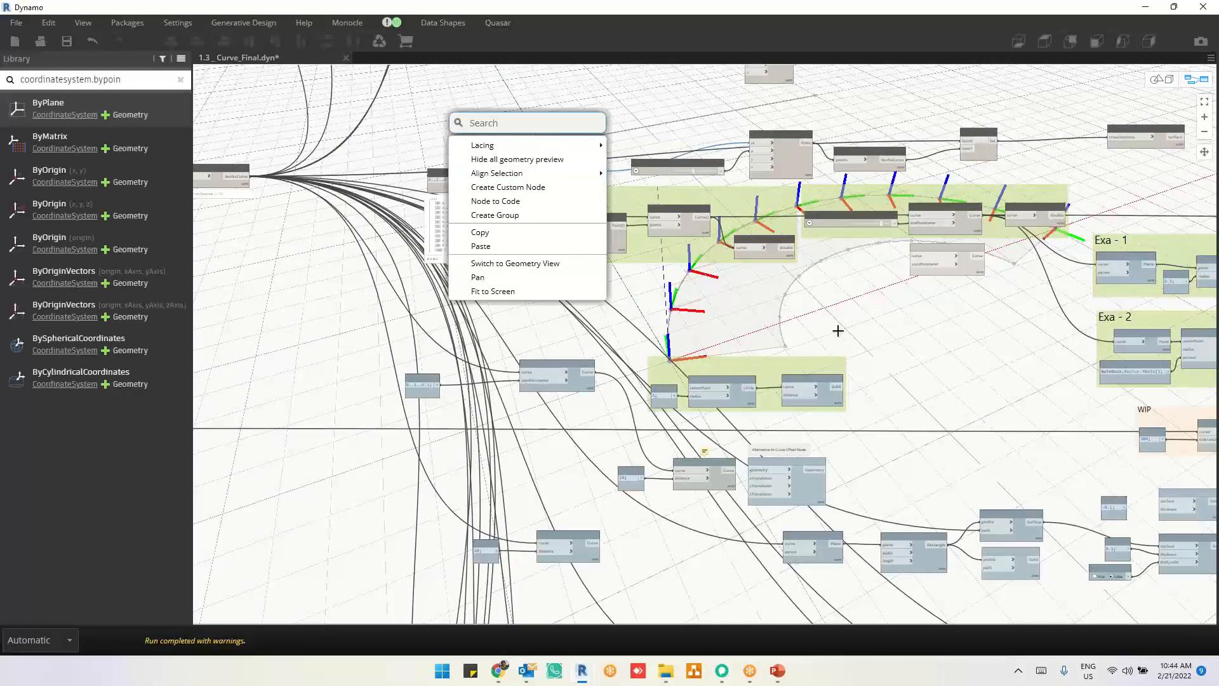
click(550, 160)
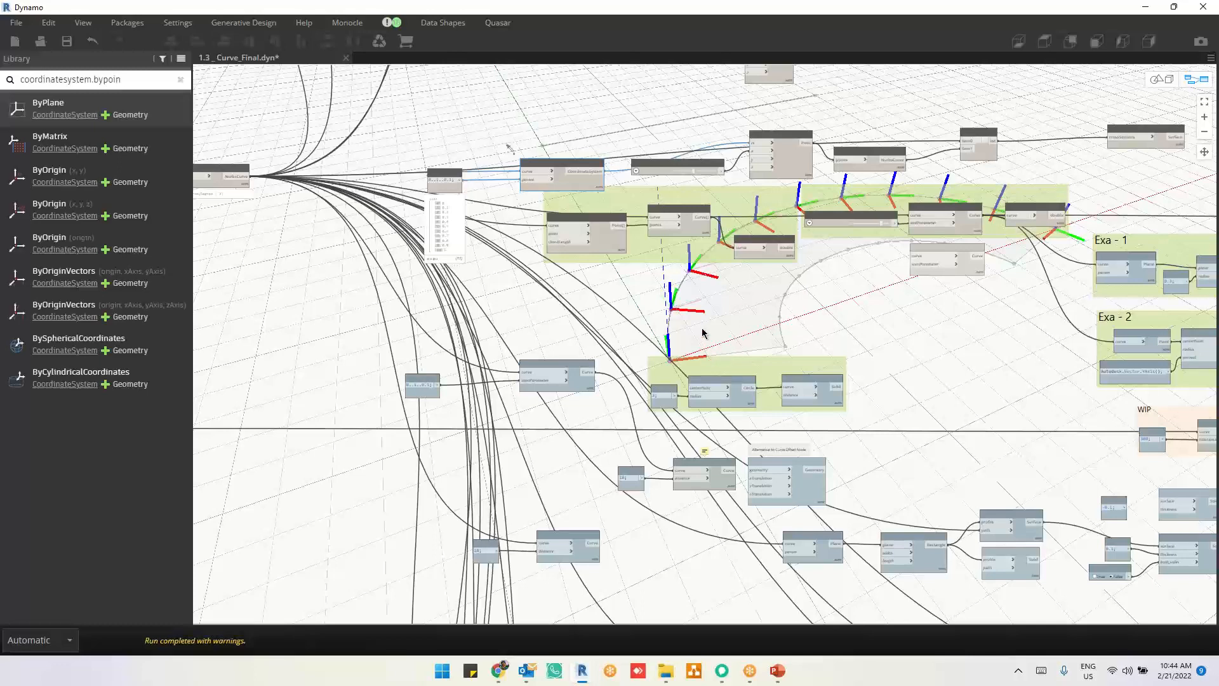
mouse_move(757, 260)
click(763, 254)
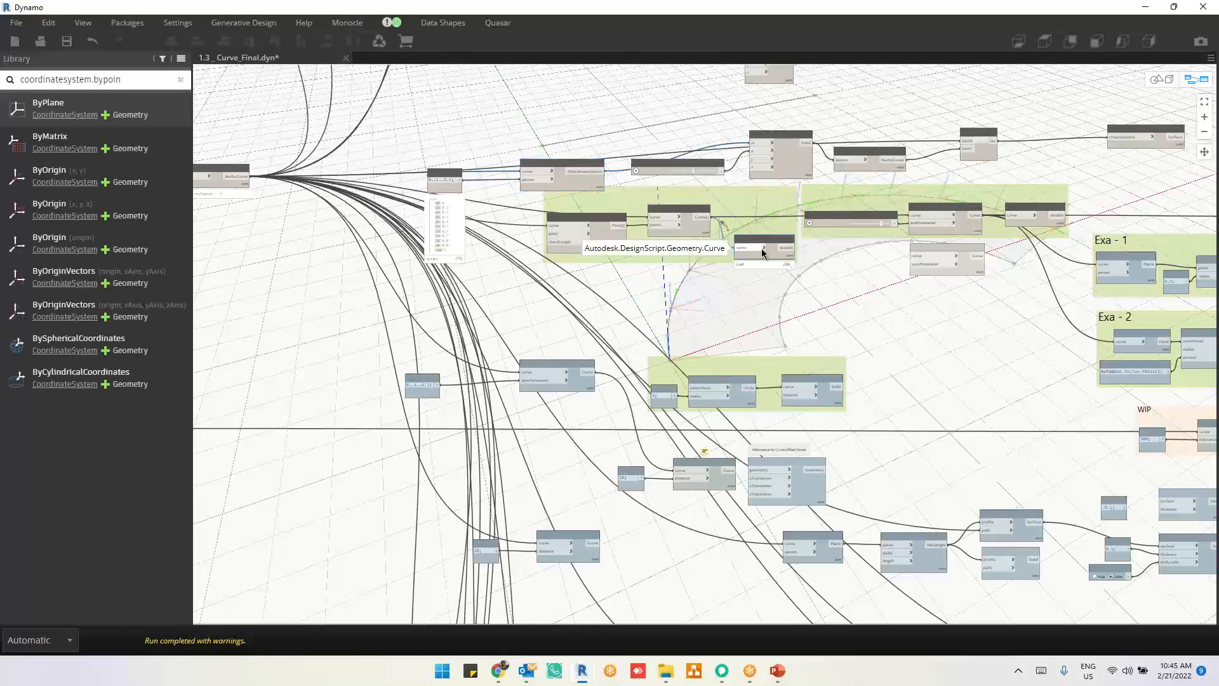
Step: Highlight the Curve.HorizontalFrameAtParameter frames to compare their axis directions with those of Curve.CoordinateSystemAtParameter
scroll(547, 149, down, 5)
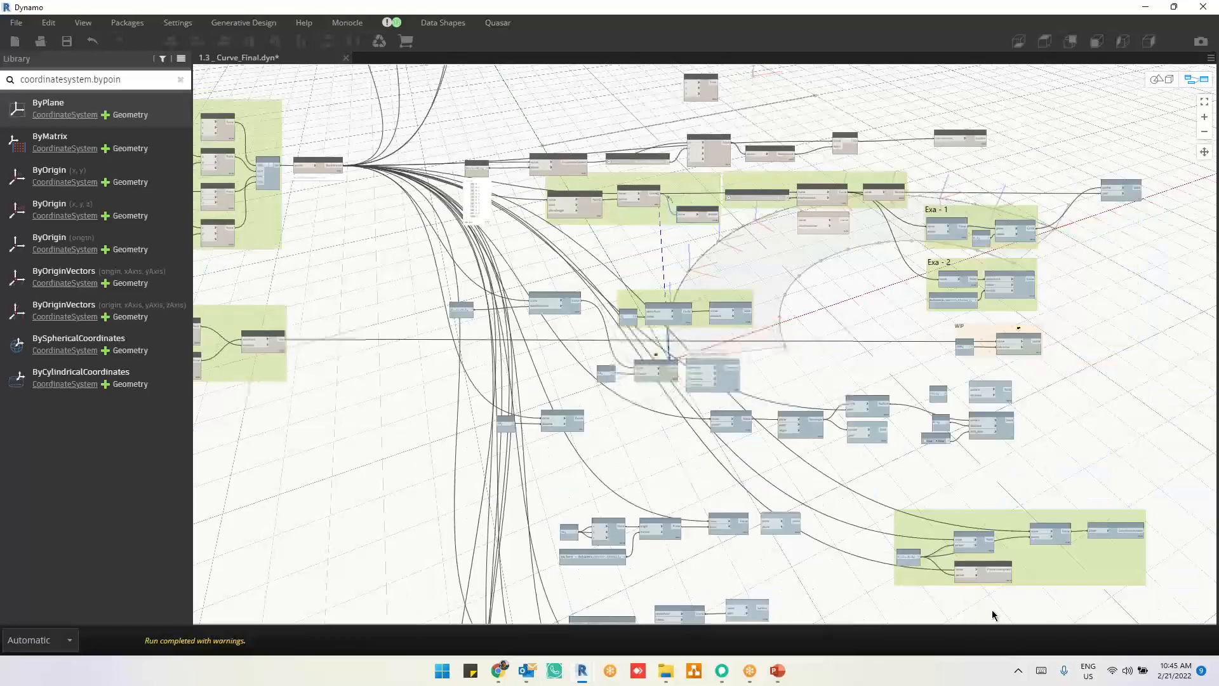
scroll(1025, 611, up, 5)
click(946, 543)
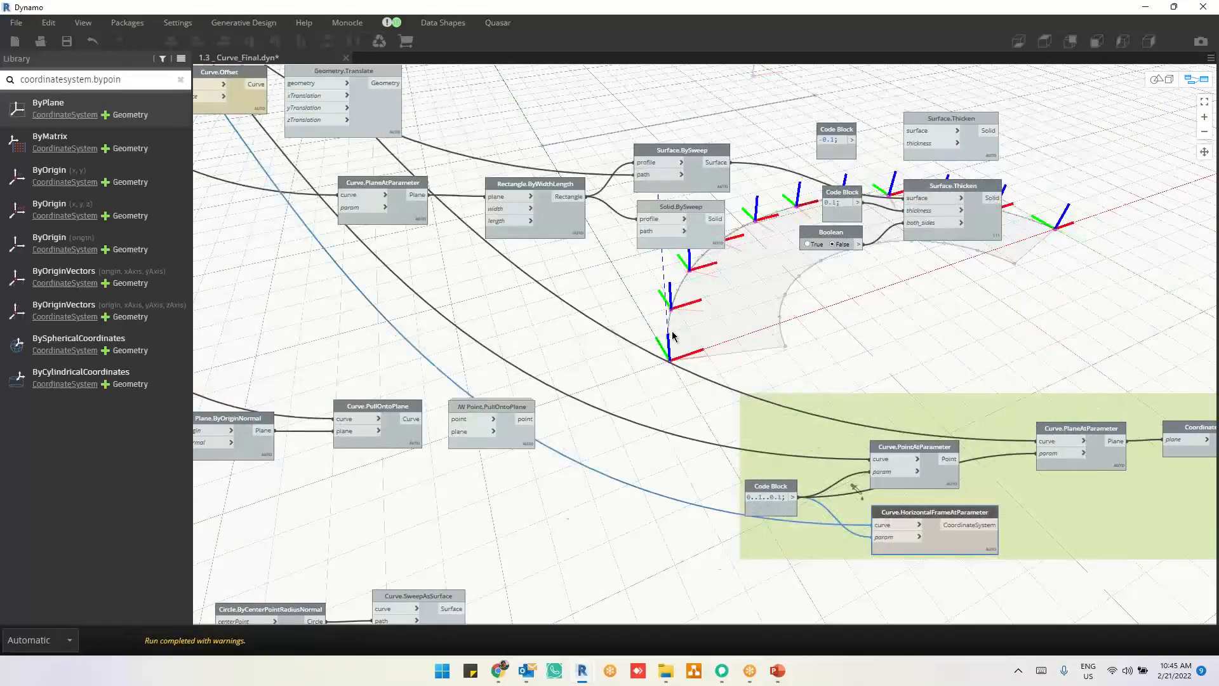
scroll(675, 337, up, 5)
scroll(674, 336, up, 2)
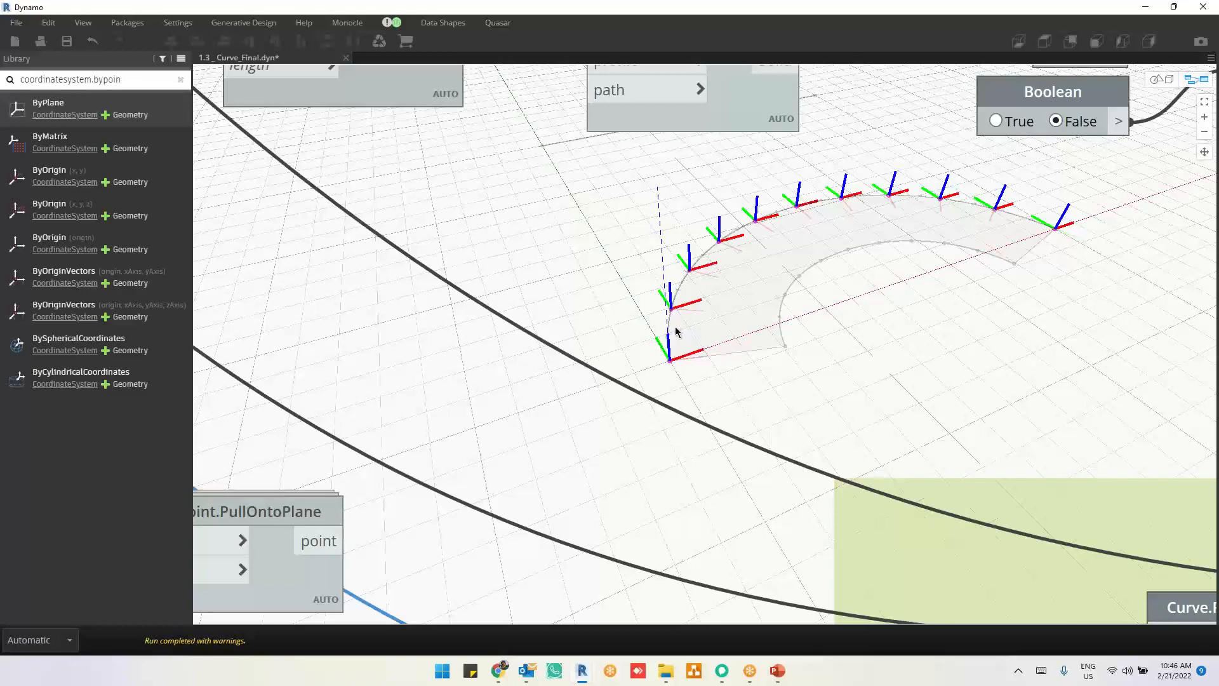
scroll(724, 406, down, 2)
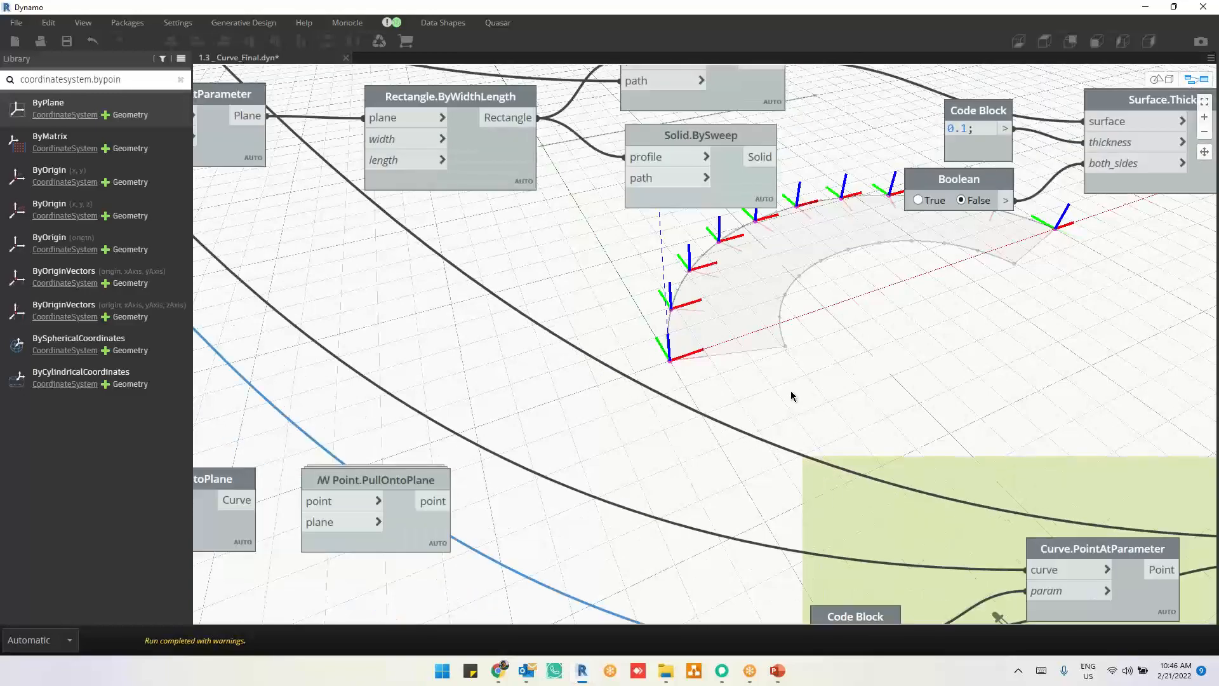
Step: Inspect the highlighted horizontal frames in the geometry view from a higher and then a lower angle
middle_drag(890, 365, 462, 441)
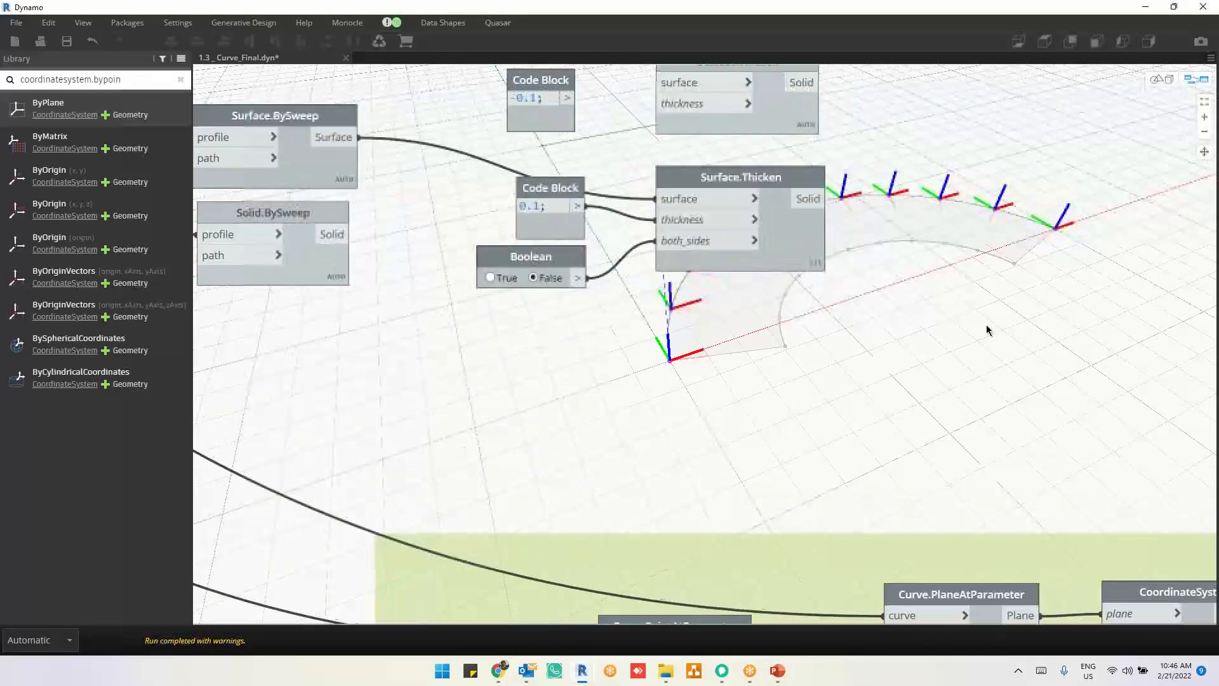
middle_drag(1002, 264, 749, 321)
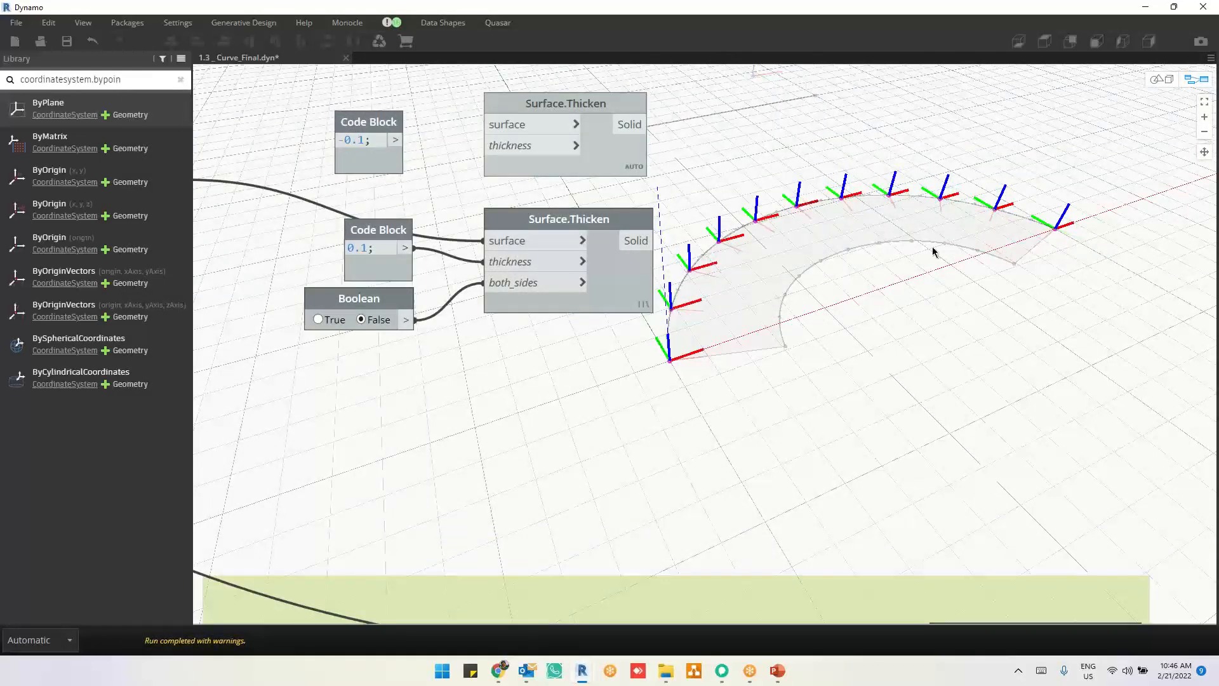
middle_drag(933, 252, 748, 317)
key(ctrl+b)
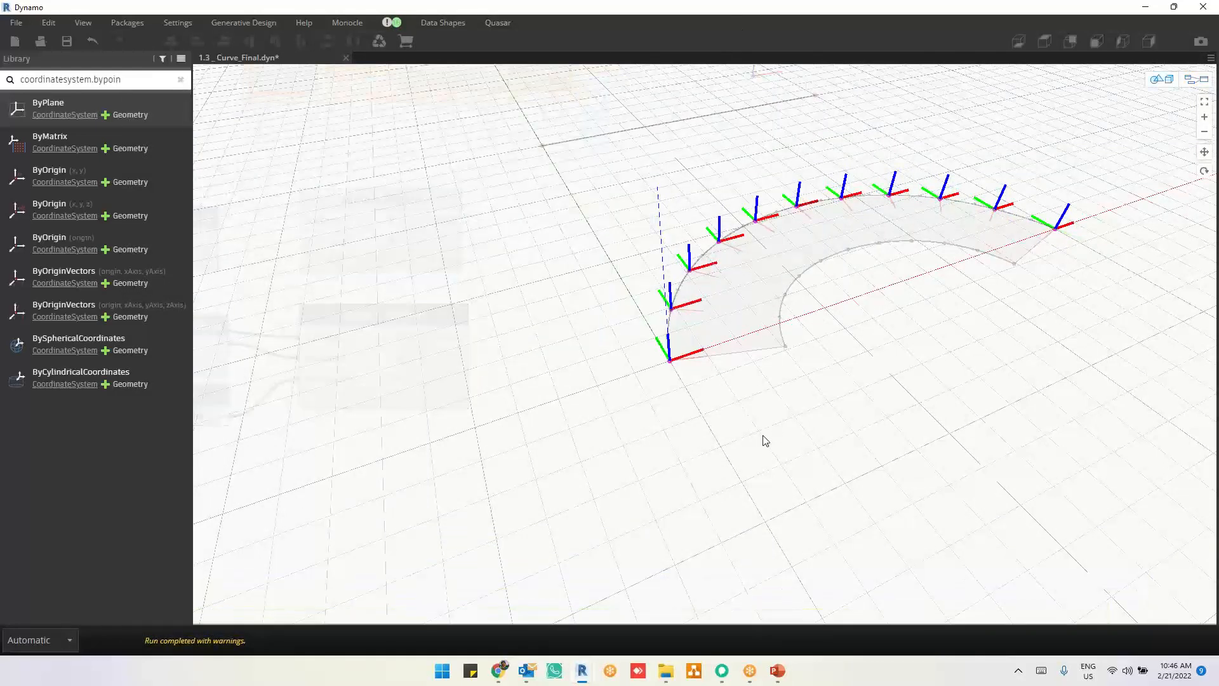
right_drag(763, 437, 814, 332)
middle_drag(801, 372, 666, 558)
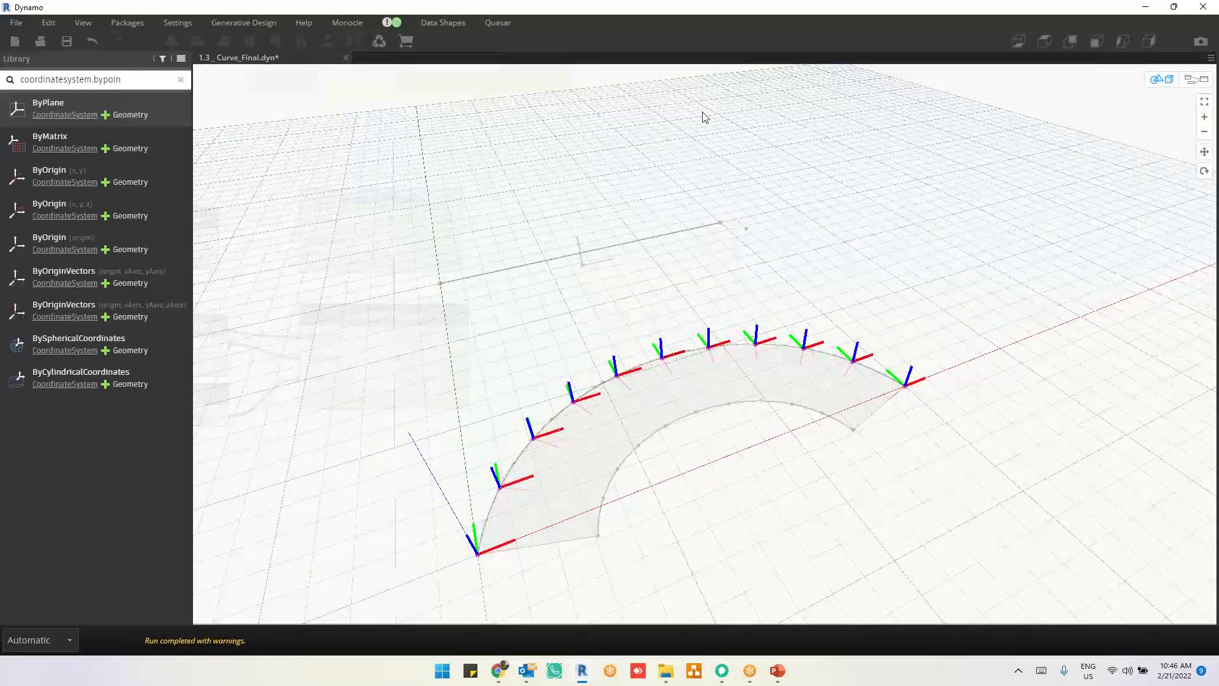
mouse_move(733, 446)
right_down()
mouse_move(735, 428)
mouse_move(736, 443)
right_up()
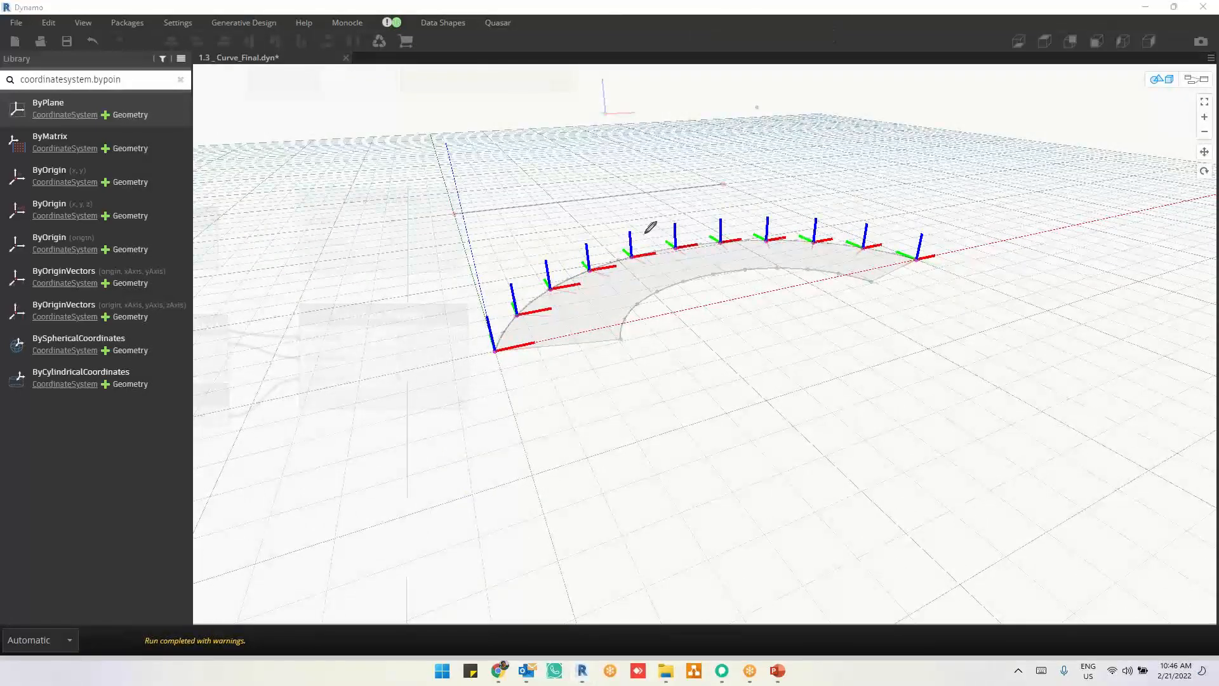
Step: Illustrate a wavy curve inside a box outline above the frames with freehand annotation strokes, and clear them
mouse_move(444, 167)
mouse_down()
mouse_move(764, 104)
mouse_move(914, 122)
mouse_move(914, 155)
mouse_move(509, 226)
mouse_move(444, 216)
mouse_move(499, 169)
mouse_move(652, 130)
mouse_move(822, 116)
mouse_move(889, 95)
mouse_up()
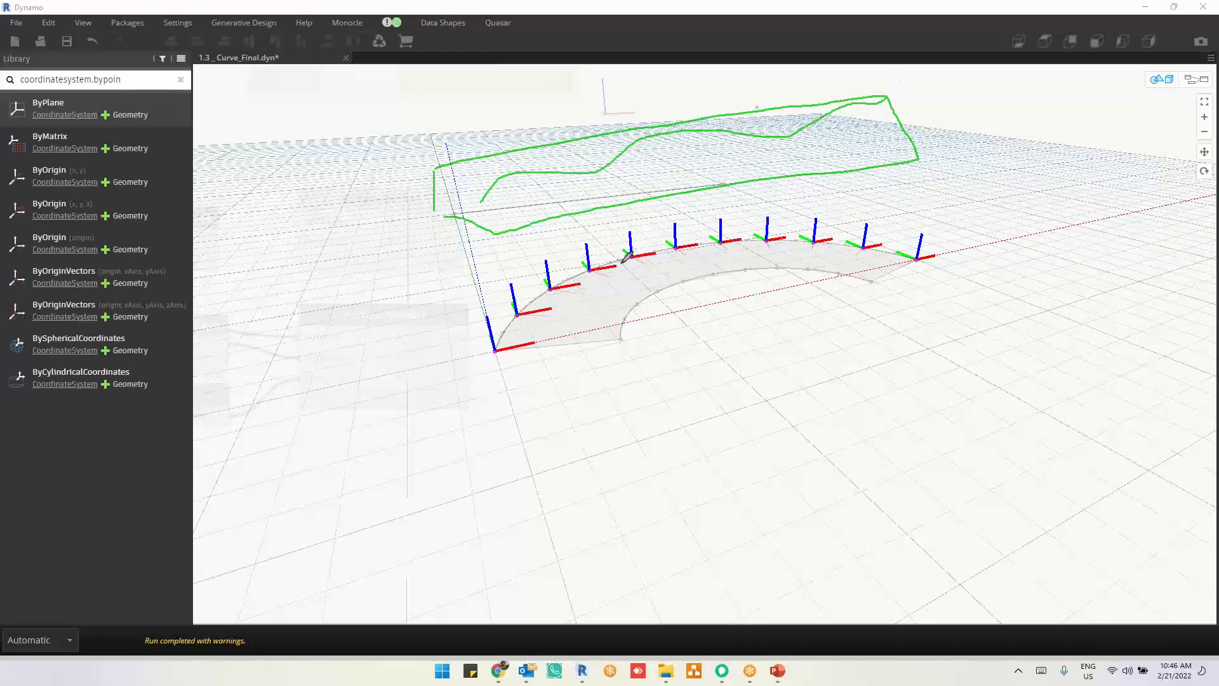
mouse_move(474, 203)
mouse_down()
mouse_move(512, 177)
mouse_move(571, 177)
mouse_up()
drag(622, 145, 797, 136)
drag(863, 99, 867, 106)
click(737, 95)
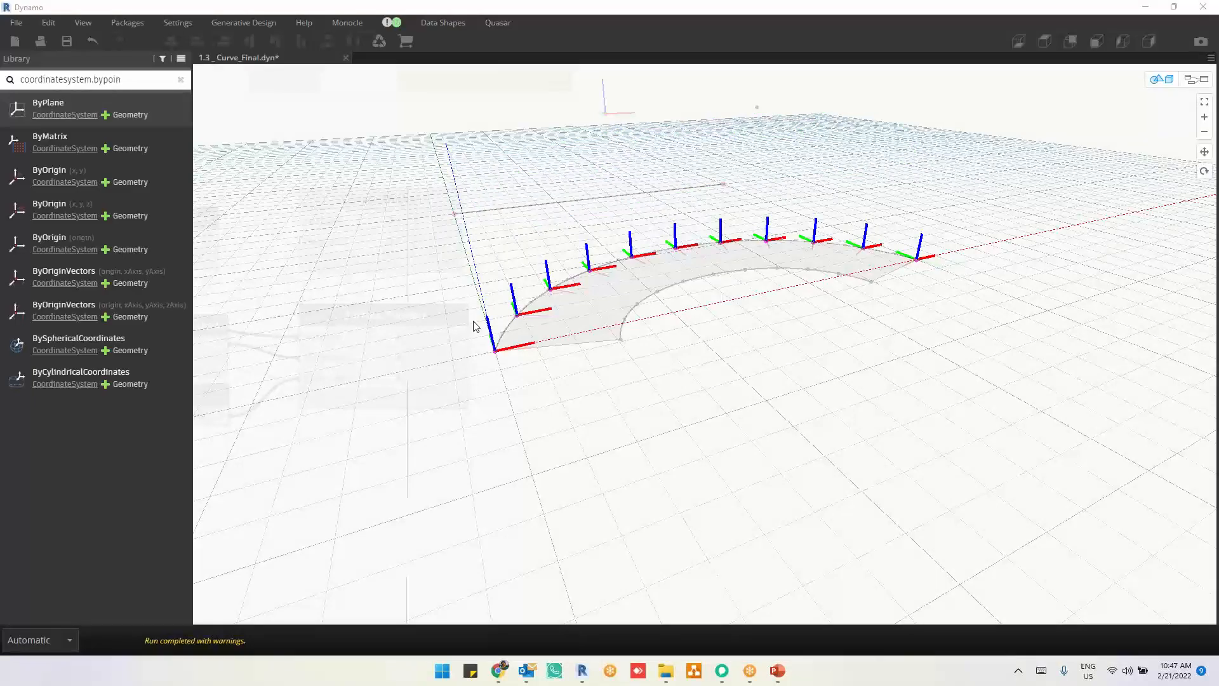
Step: Return to editing the node graph and locate the Curve.CoordinateSystemAtParameter chain that leads to NurbsCurve.ByPoints and List Create
middle_drag(475, 325, 772, 363)
key(ctrl+b)
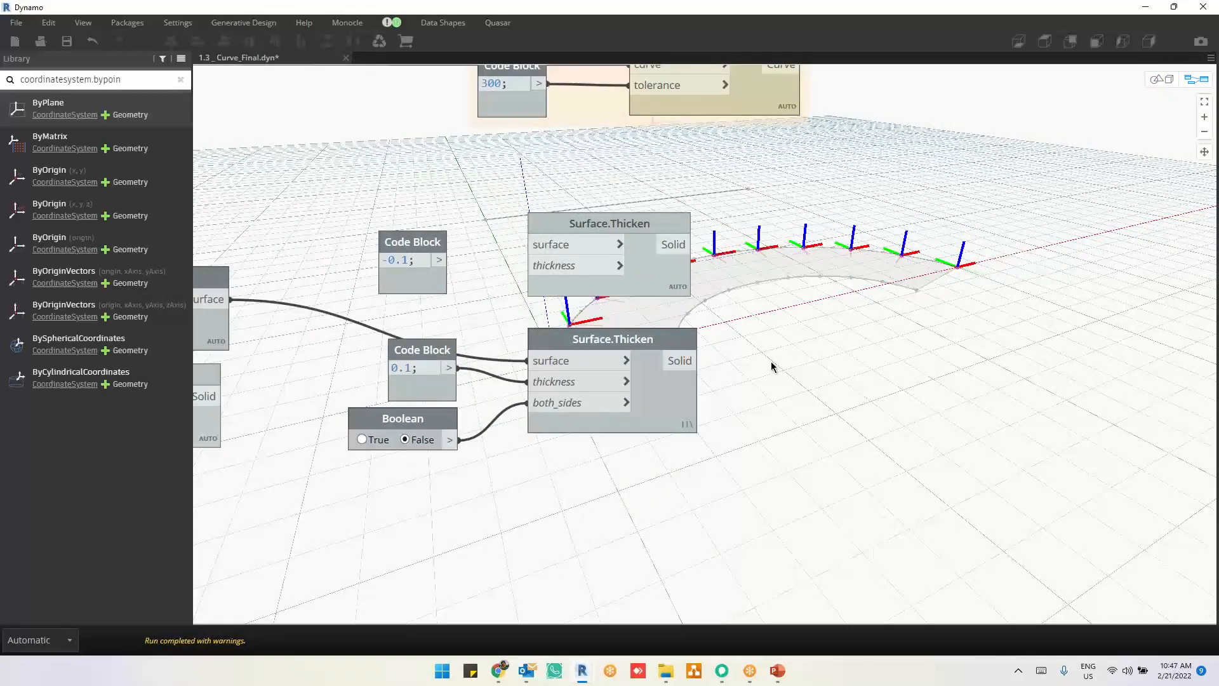
scroll(771, 366, down, 2)
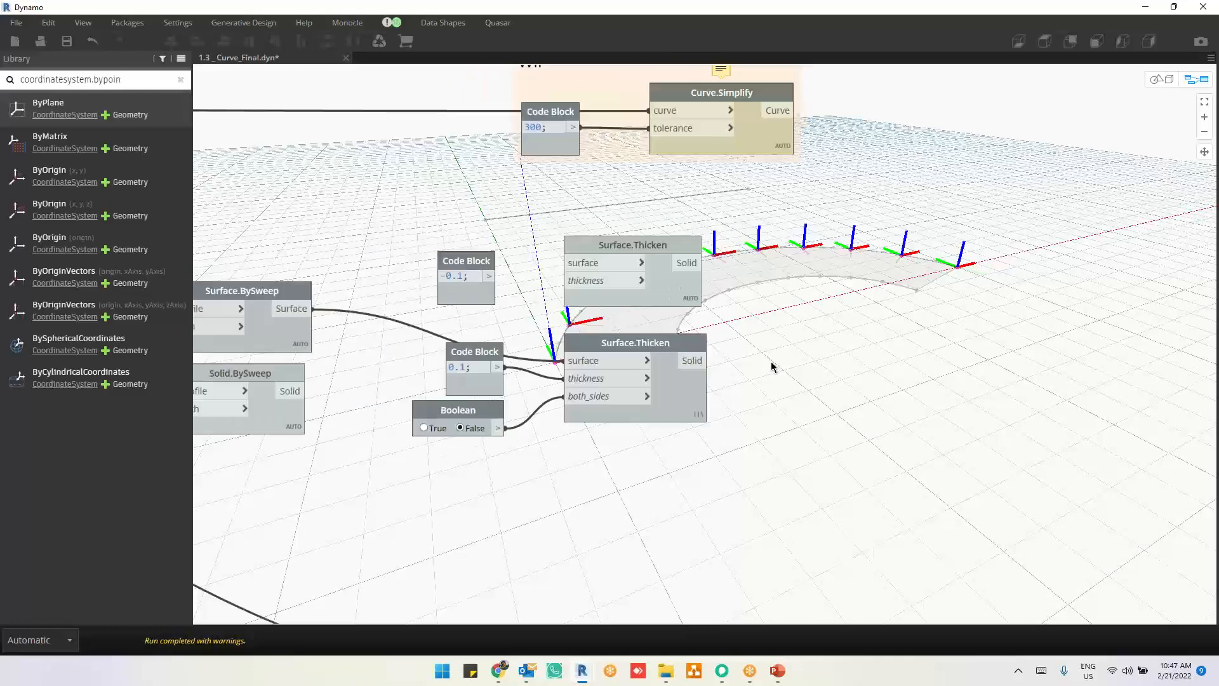
scroll(771, 366, down, 2)
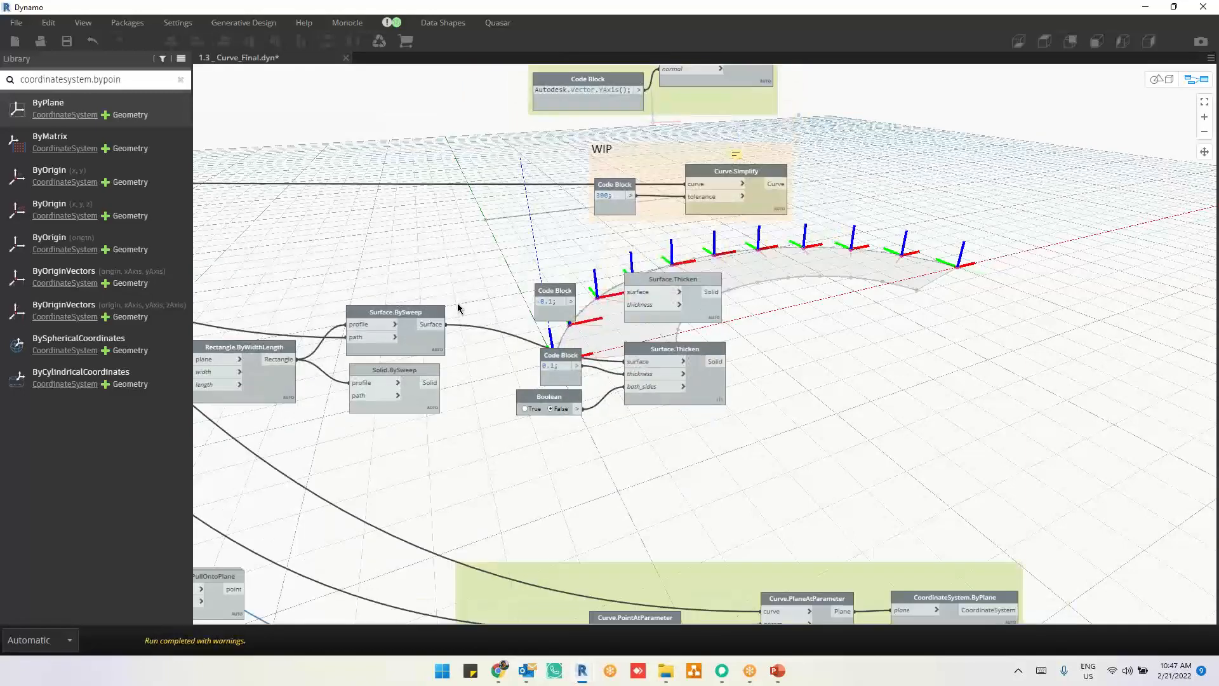
middle_drag(457, 307, 1013, 360)
middle_drag(463, 380, 701, 510)
scroll(748, 294, down, 2)
scroll(700, 275, down, 2)
middle_drag(708, 234, 705, 346)
scroll(572, 165, up, 3)
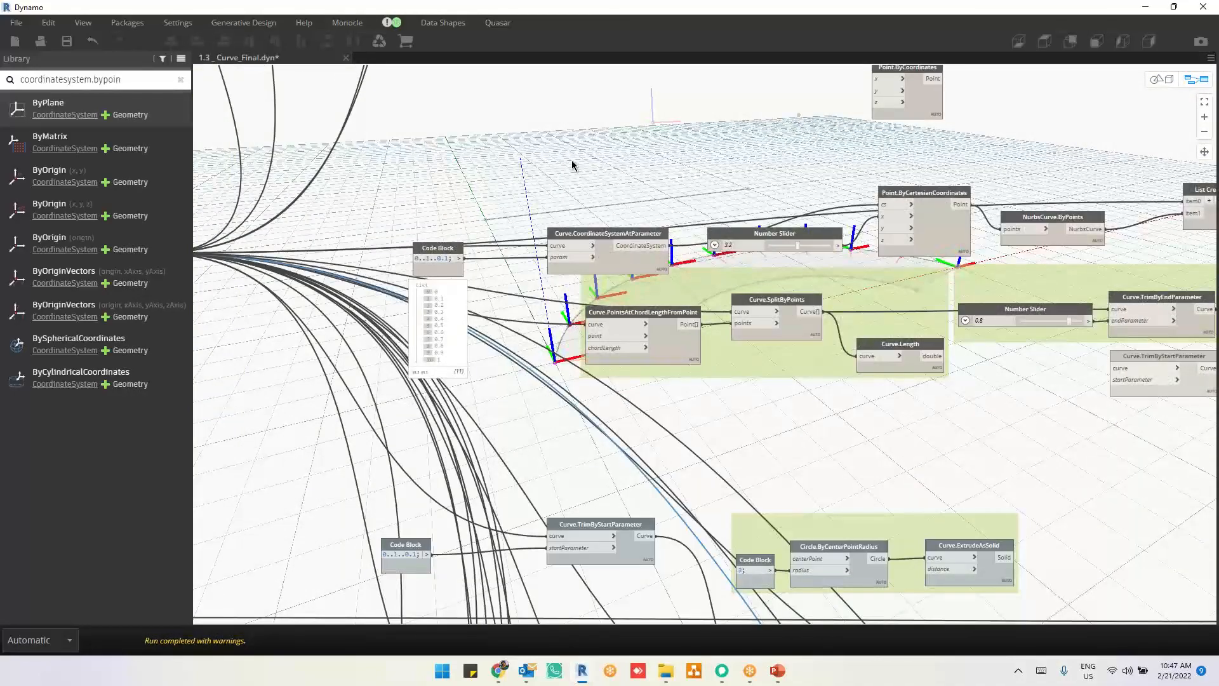
scroll(962, 188, up, 3)
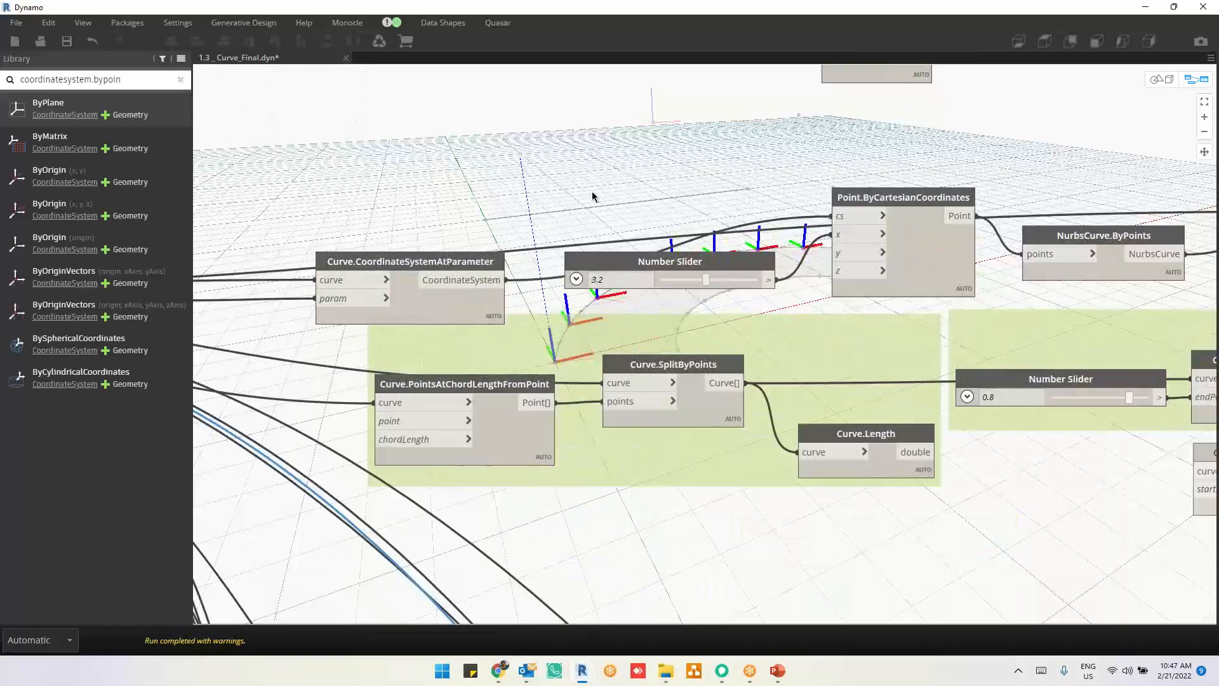
middle_drag(1021, 188, 922, 180)
middle_drag(1139, 275, 905, 289)
scroll(991, 238, up, 2)
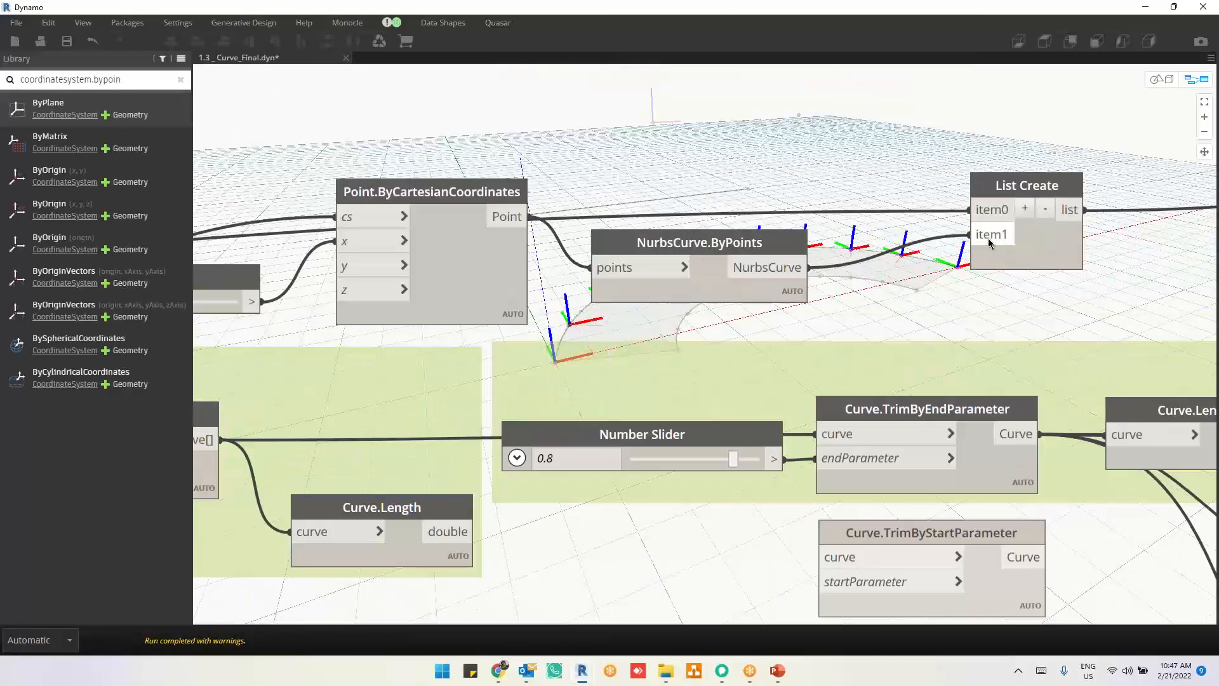
Step: Highlight the Curve.TrimByEndParameter result along the arc and look over the neighbouring Exa - 1 and Exa - 2 groups
click(690, 274)
middle_drag(1121, 305, 947, 249)
scroll(947, 249, down, 2)
click(813, 374)
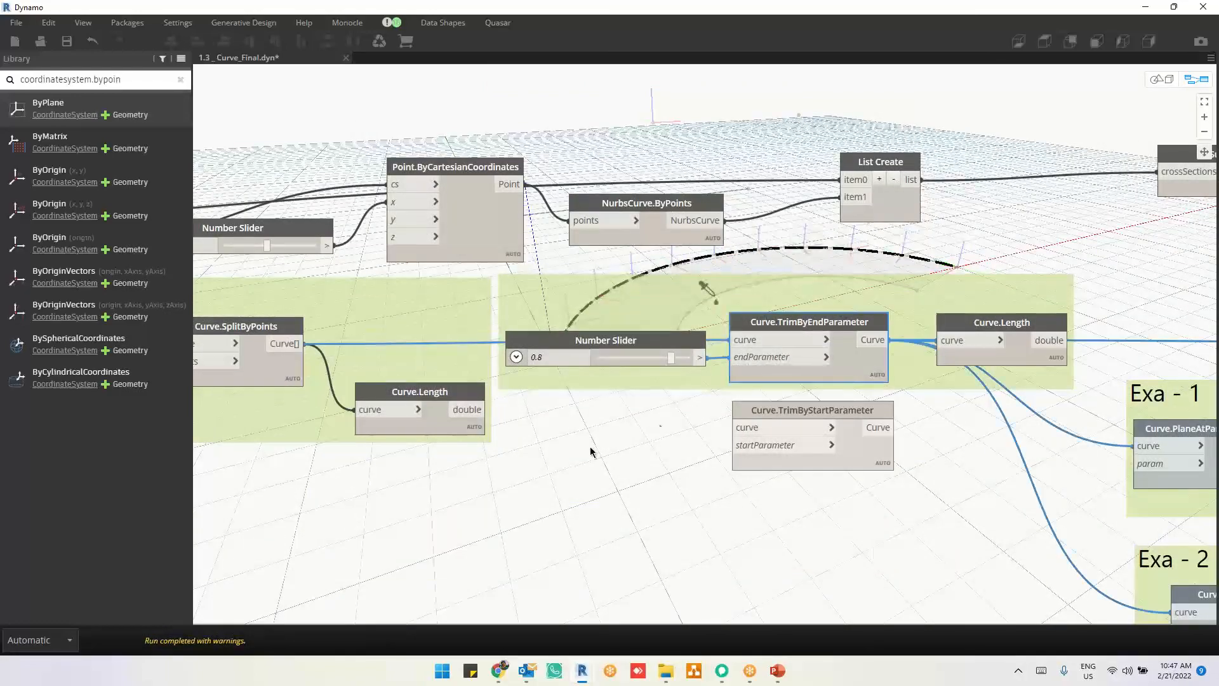
middle_drag(687, 360, 786, 256)
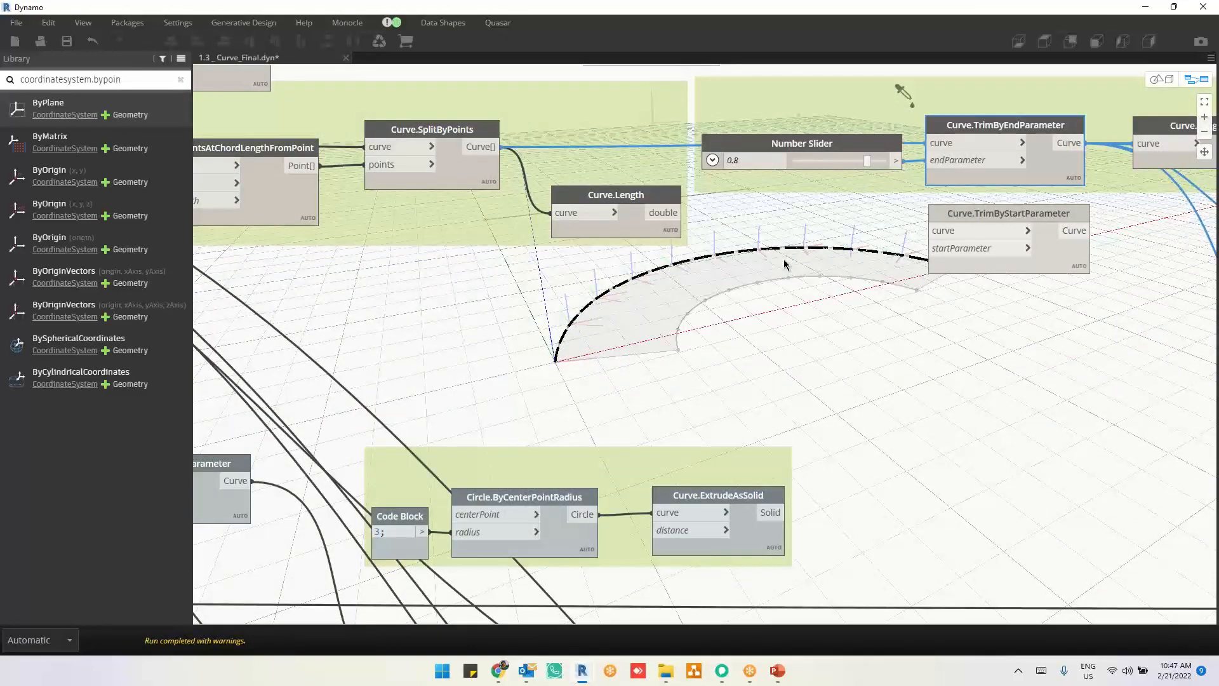
scroll(770, 381, down, 5)
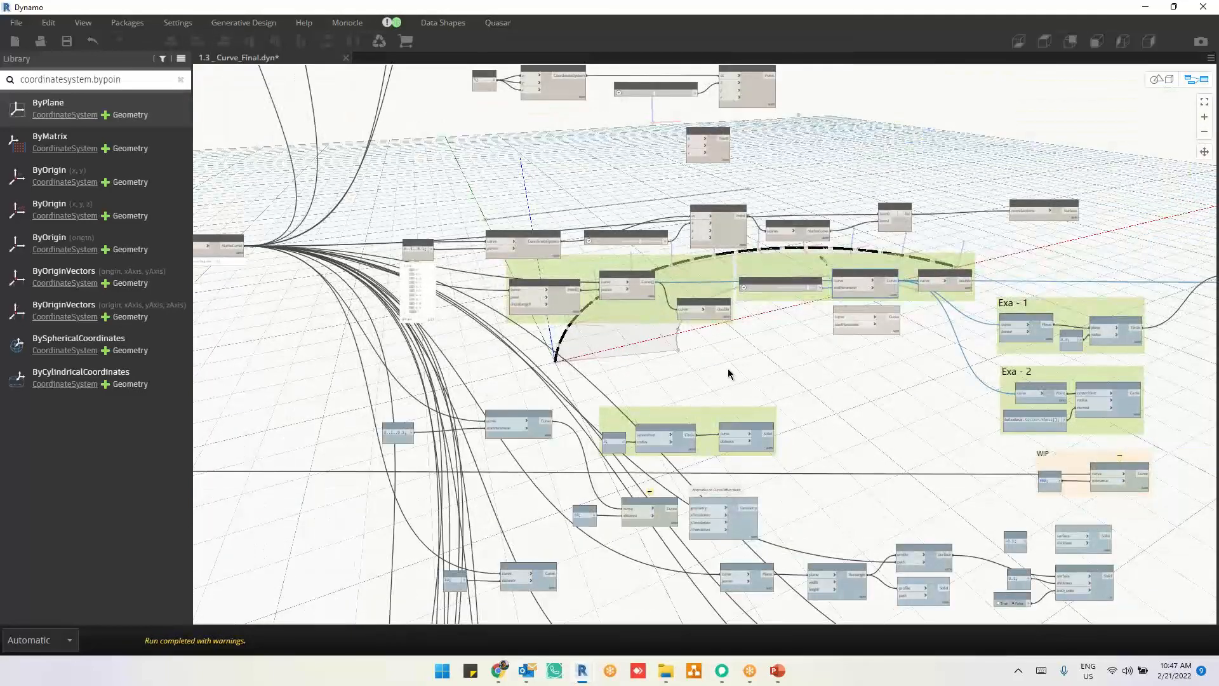
scroll(1198, 331, up, 4)
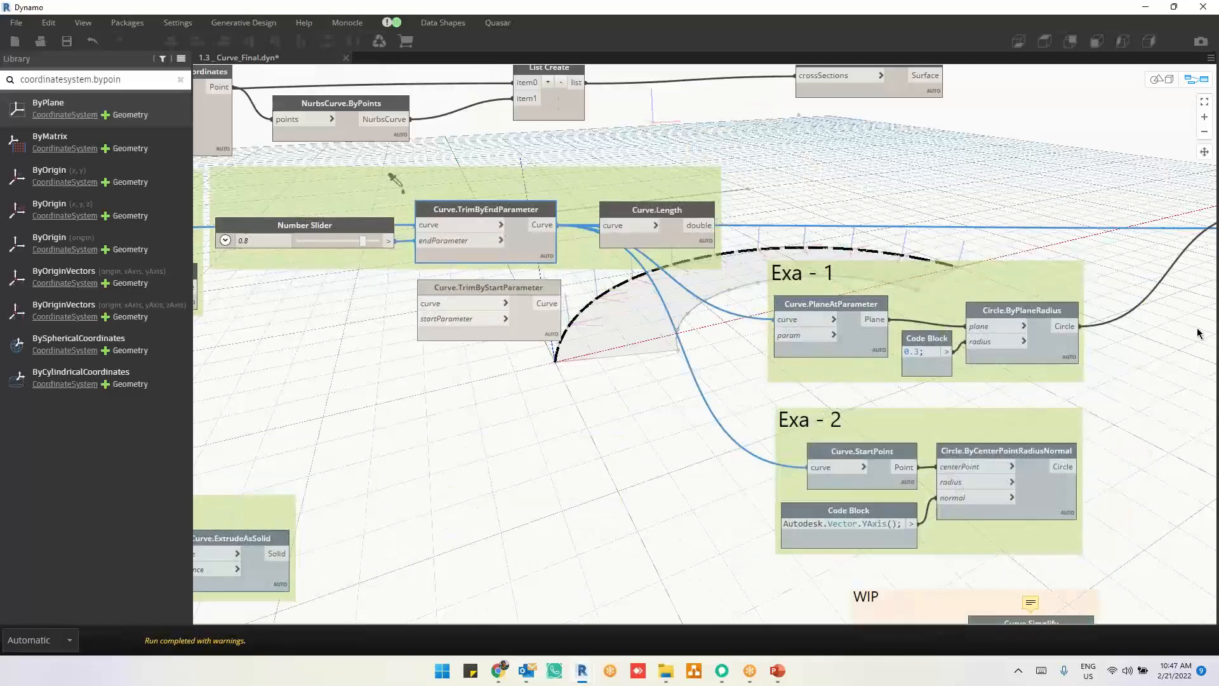
scroll(1105, 404, down, 5)
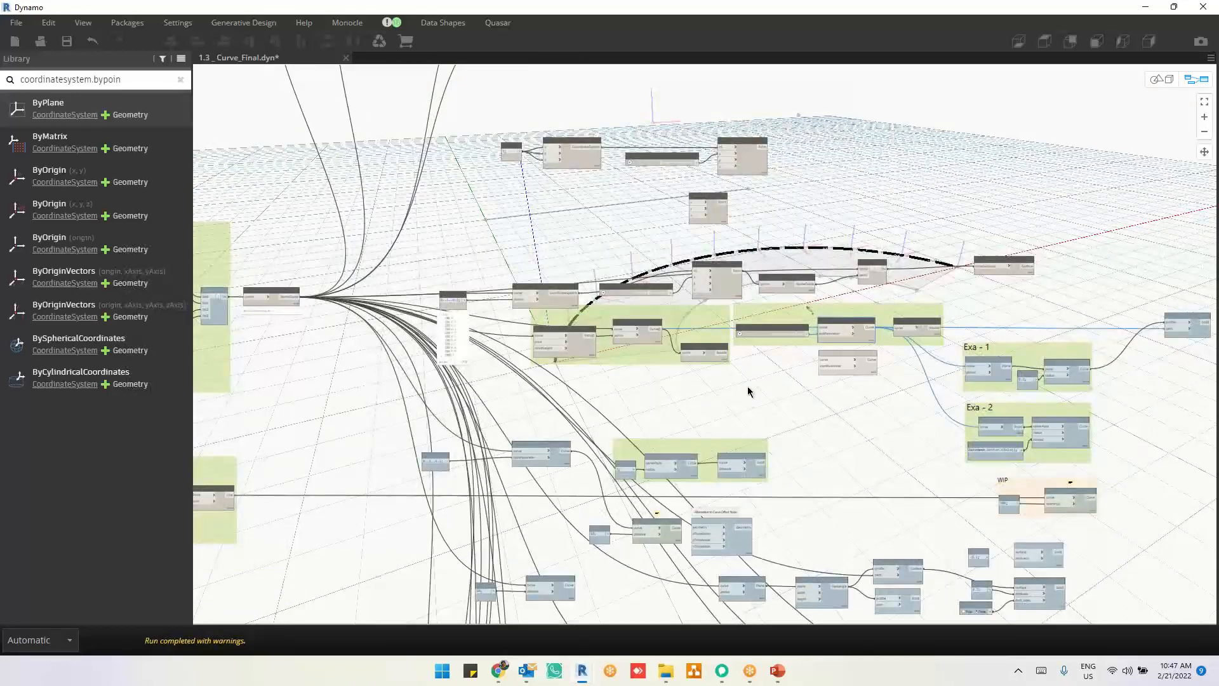
Step: Hide the geometry preview of the CoordinateSystem.ByOrigin chain and the Point.ByCoordinates node below it
middle_drag(744, 254, 748, 391)
scroll(647, 500, up, 3)
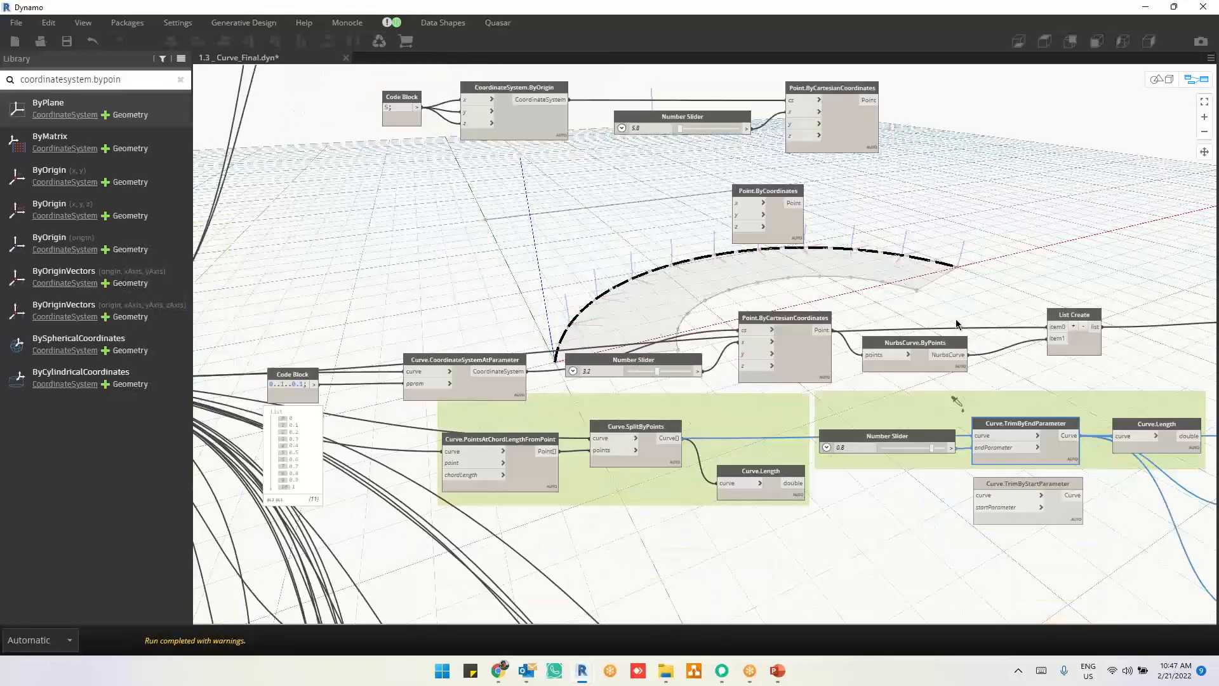
middle_drag(719, 196, 736, 282)
drag(319, 129, 985, 374)
right_click(883, 211)
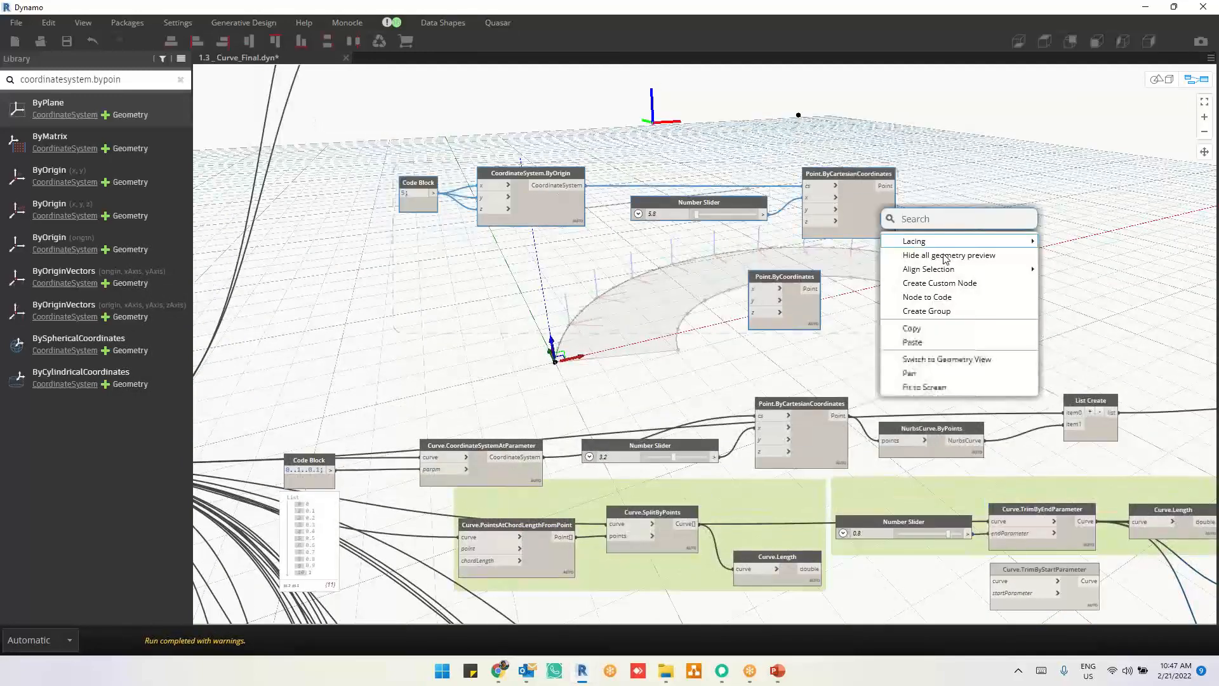
key(Escape)
Step: Hide the geometry preview of the whole offset-loft chain, from the 0..1..0.1 Code Block through Surface.ByLoft
middle_drag(939, 326, 964, 204)
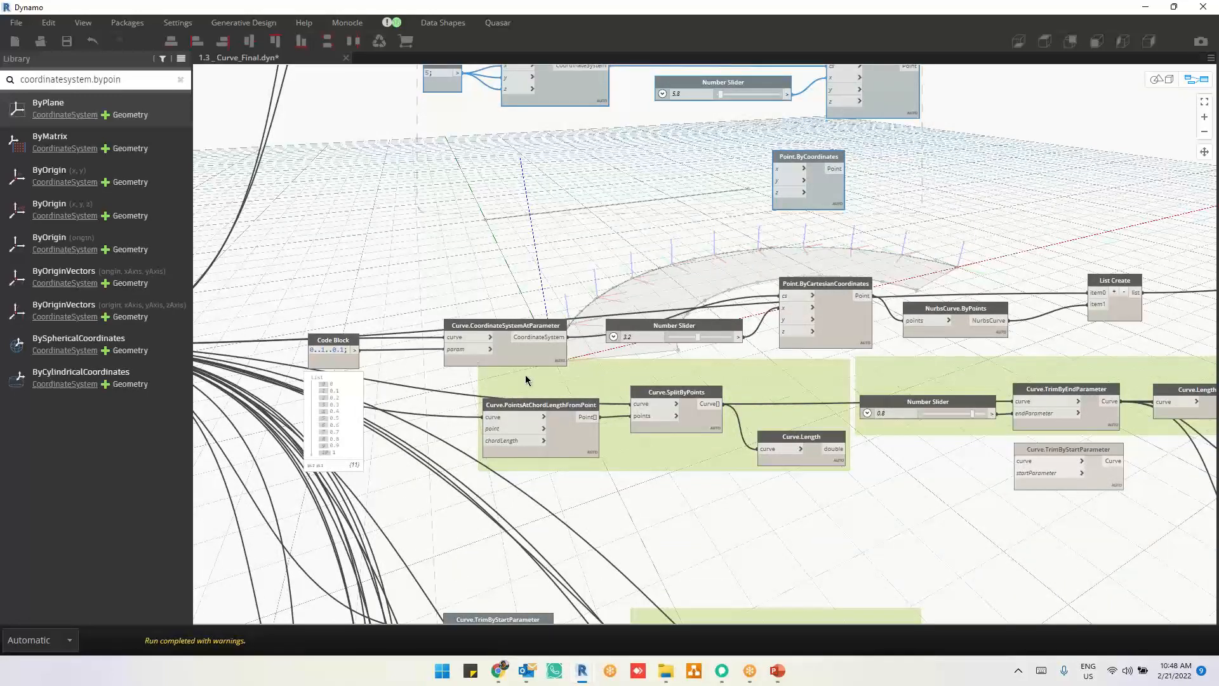
click(517, 355)
scroll(421, 248, down, 3)
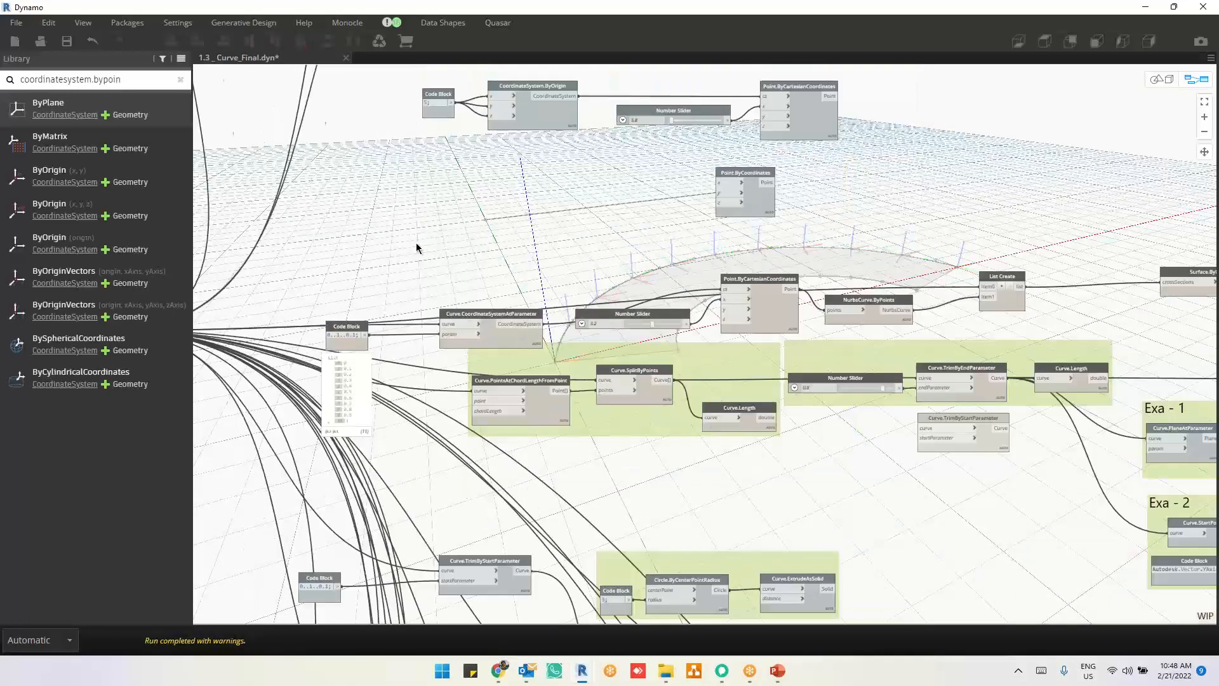
drag(305, 218, 1138, 335)
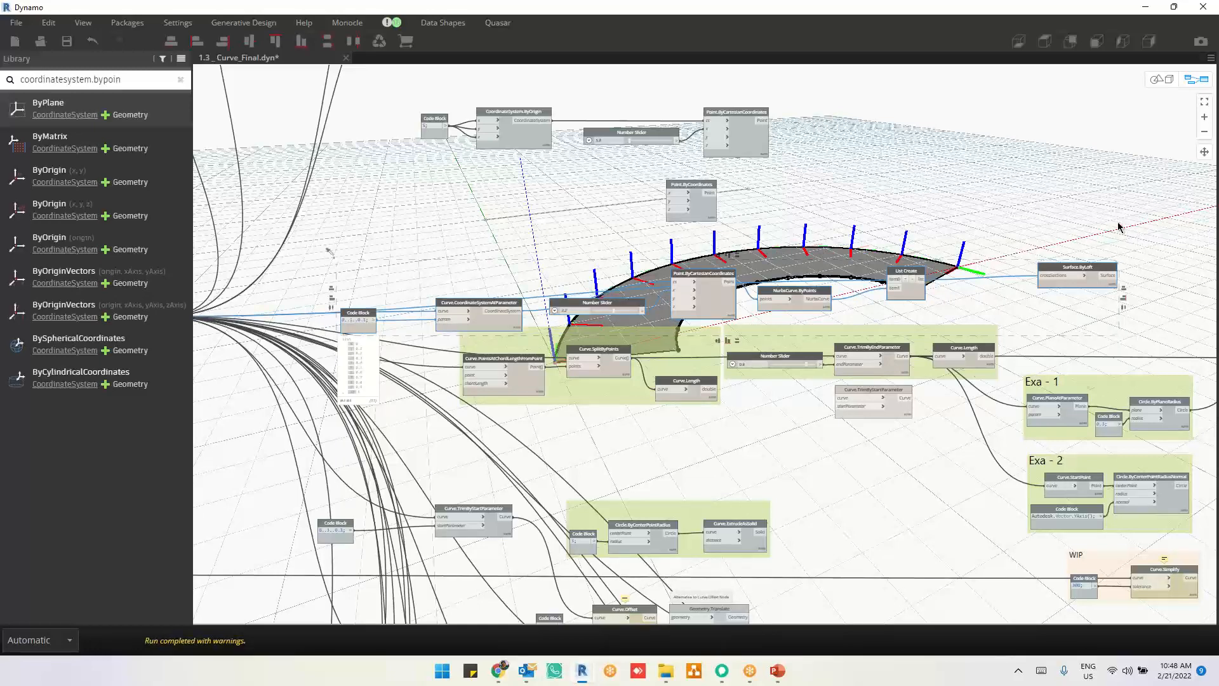
right_click(1114, 226)
click(1028, 275)
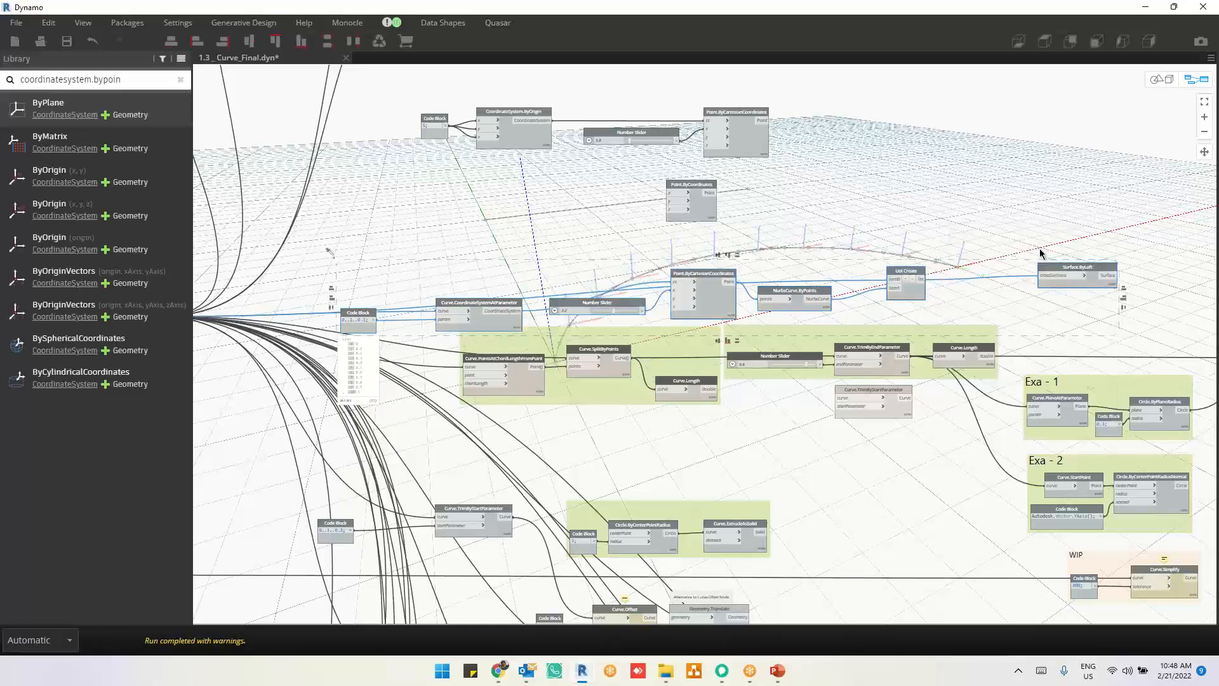
Step: Highlight the Curve.PointsAtChordLengthFromPoint output to examine how its points are spaced along the curve
scroll(523, 417, up, 6)
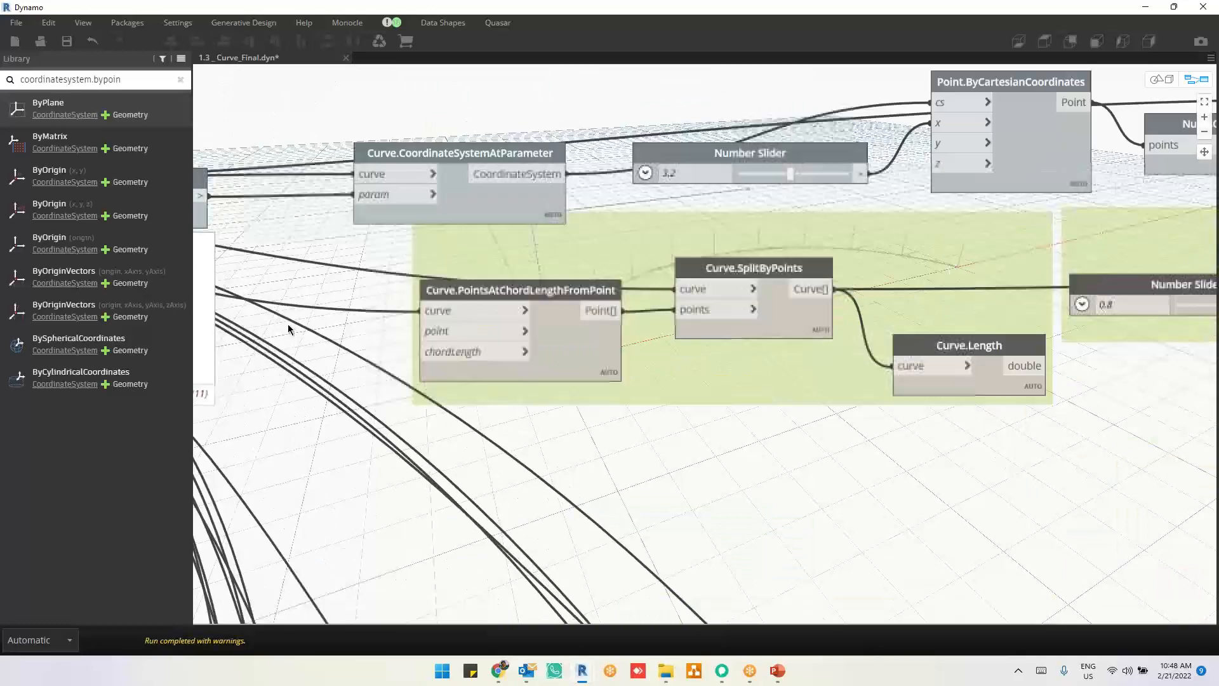
click(561, 343)
scroll(691, 559, down, 5)
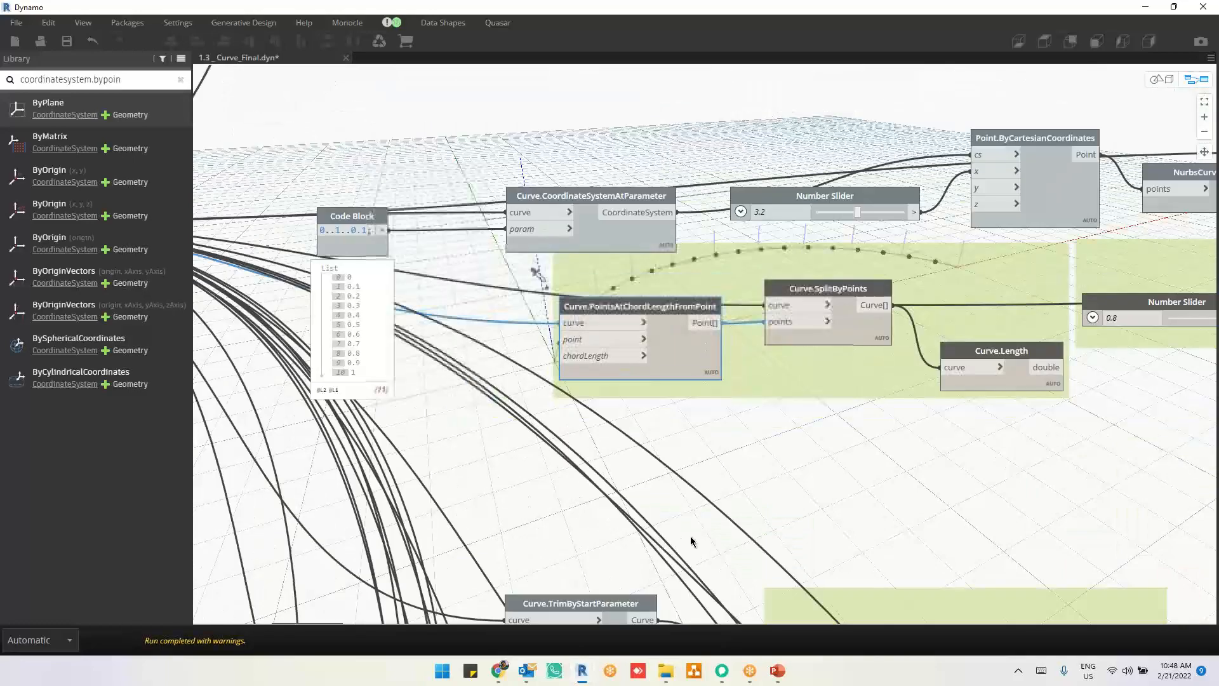
middle_drag(689, 572, 687, 595)
middle_drag(574, 222, 690, 305)
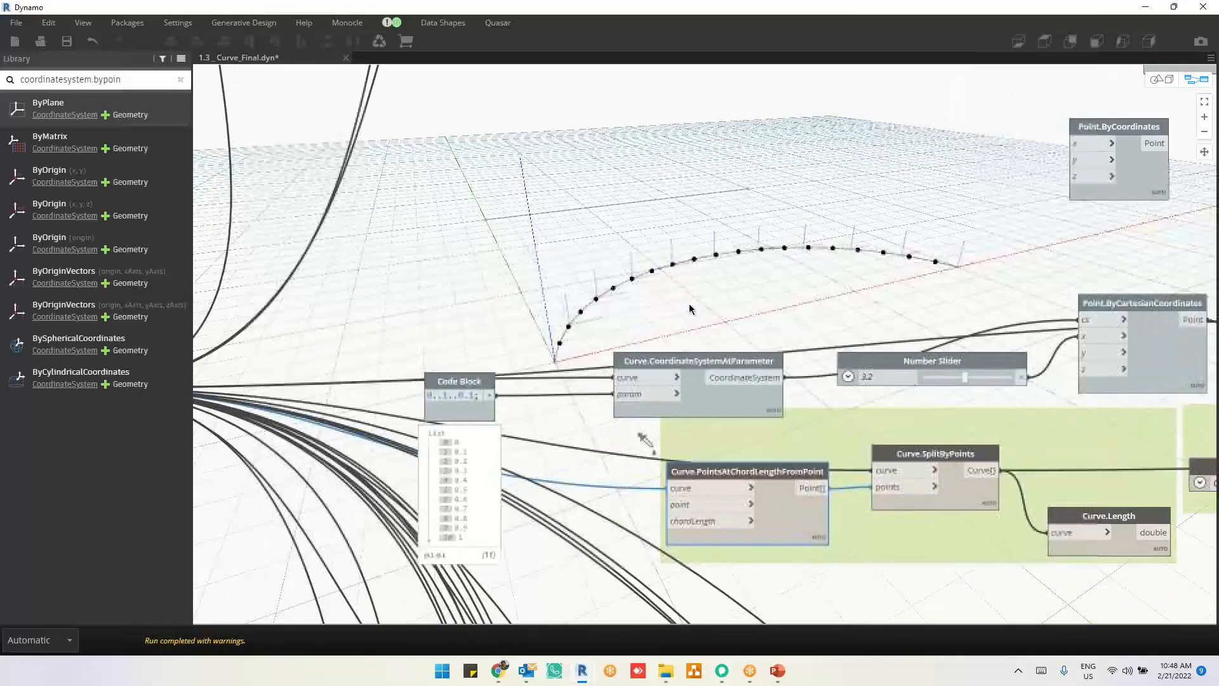
scroll(620, 480, up, 2)
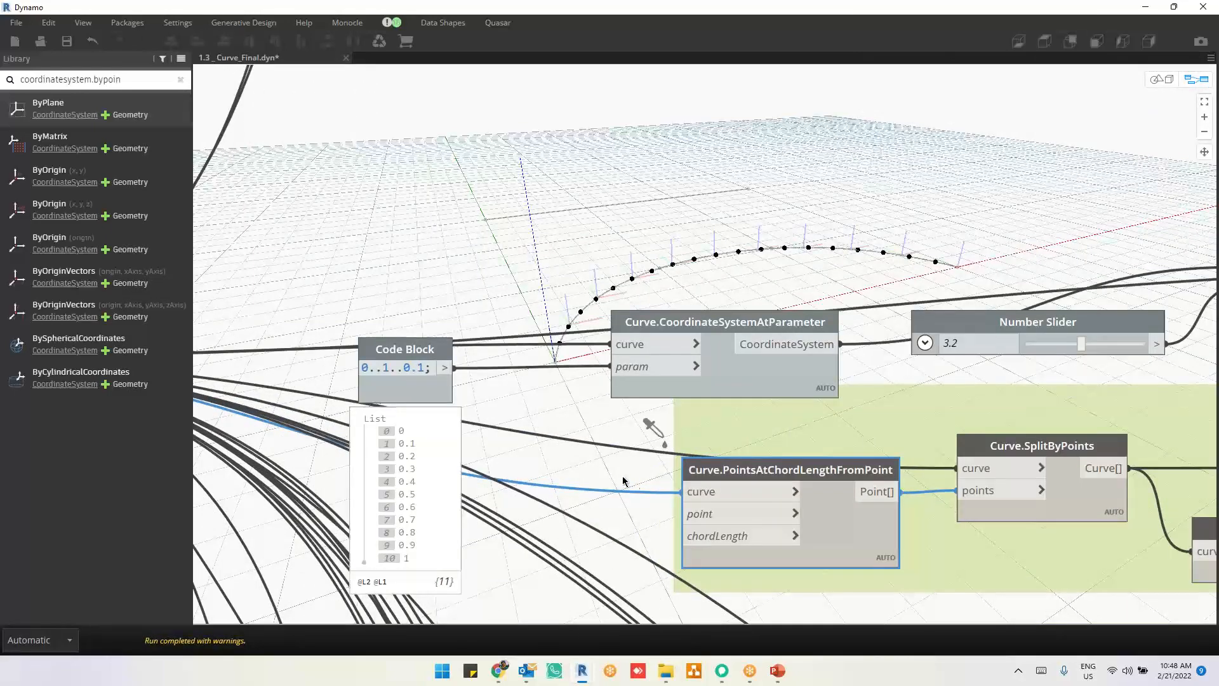
middle_drag(623, 481, 675, 494)
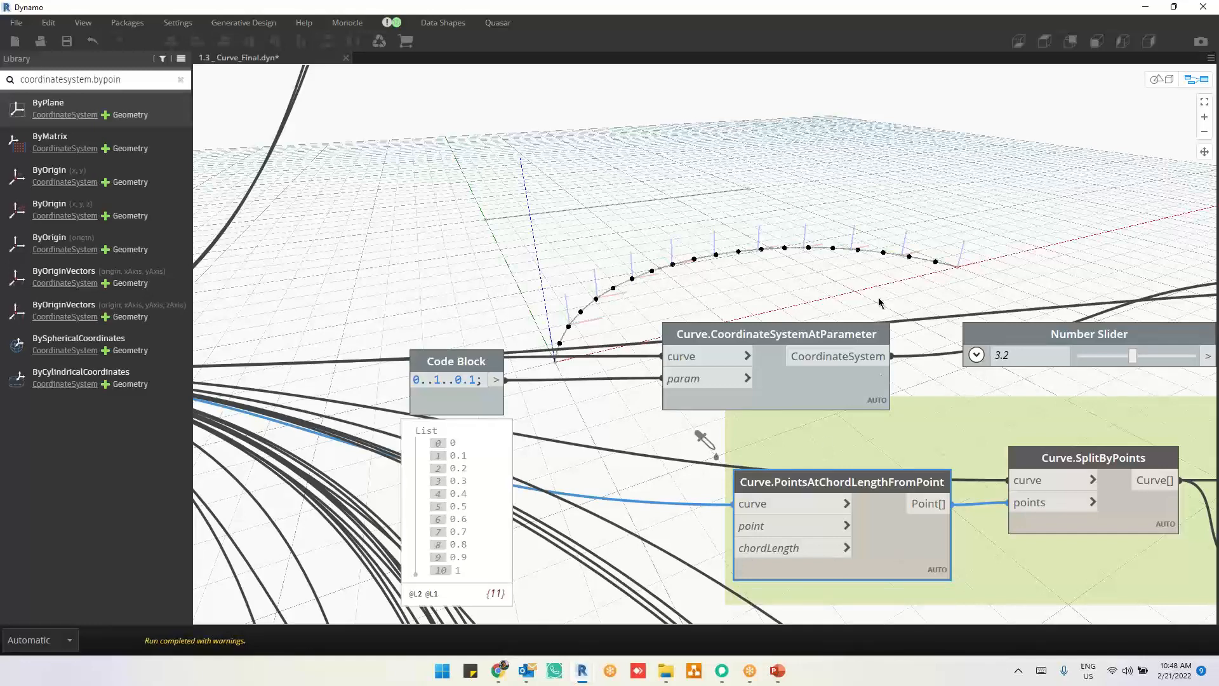
Step: Highlight the Curve.SplitByPoints segments, then move Curve.PointsAtChordLengthFromPoint slightly away from that node and pin its output list
click(1125, 520)
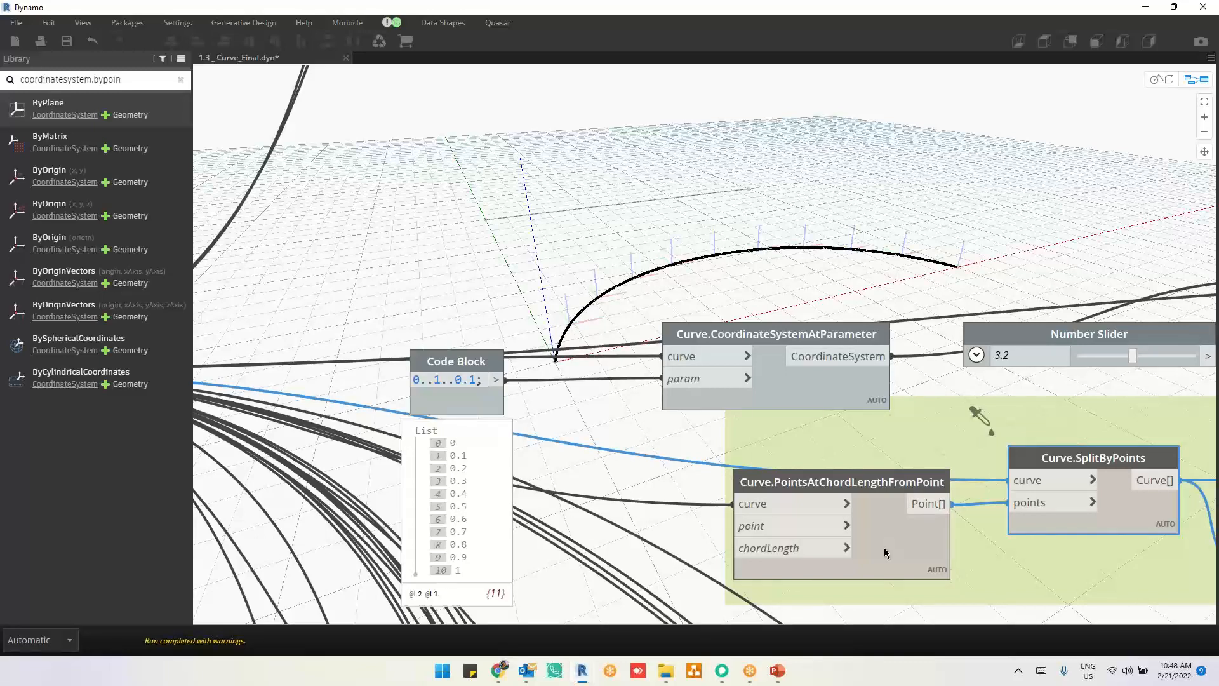
drag(887, 552, 845, 557)
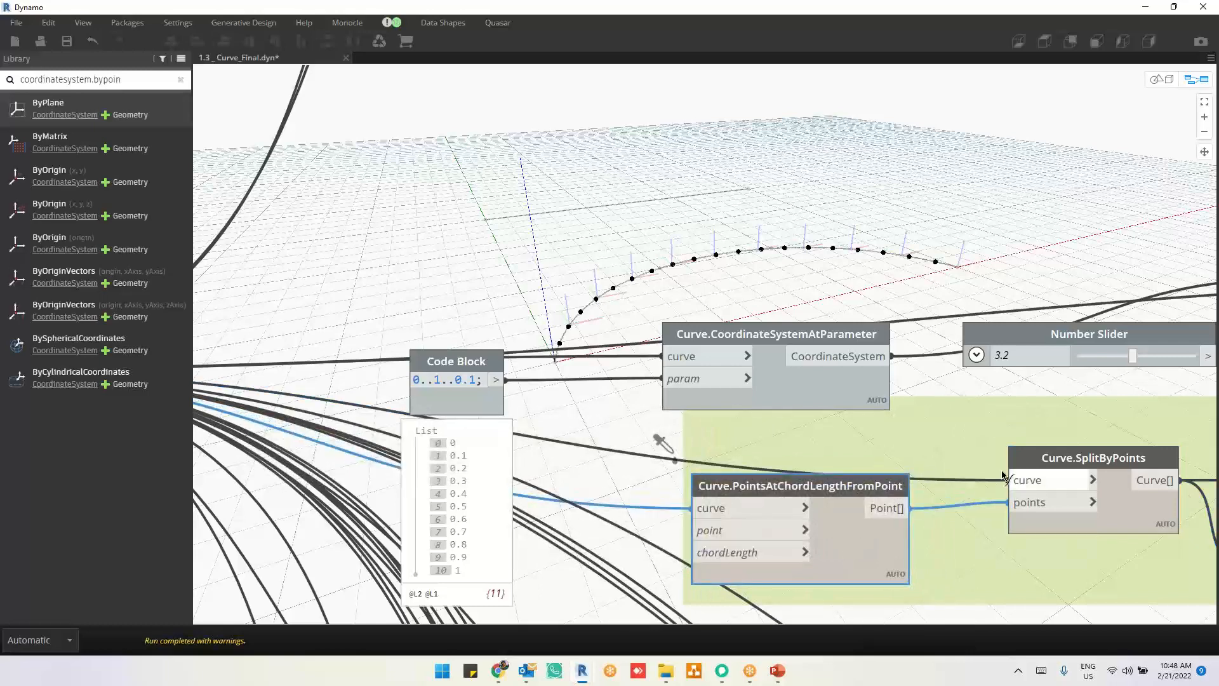
click(1016, 482)
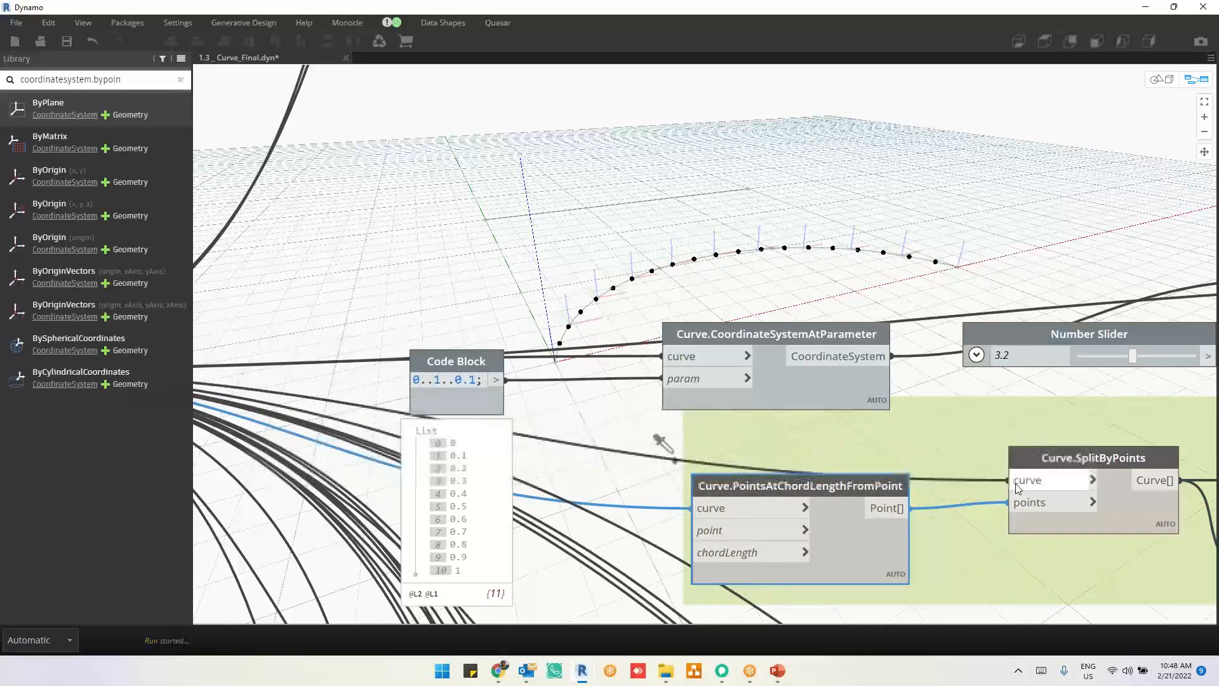
mouse_move(891, 605)
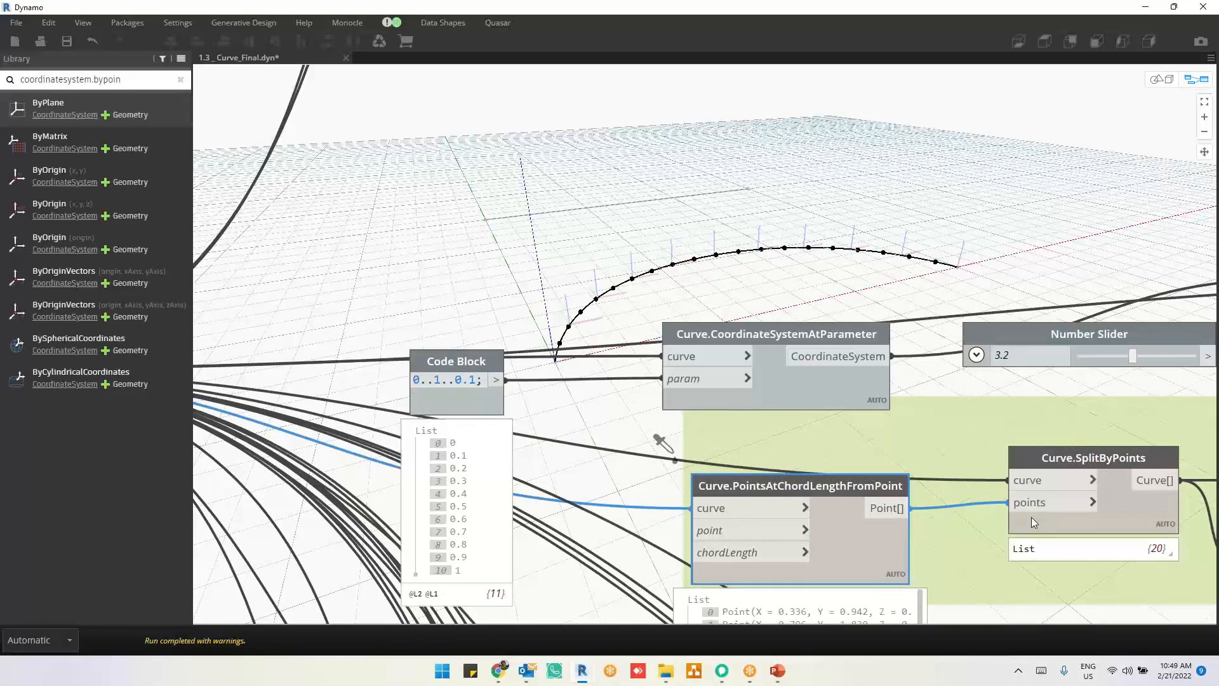
Step: Pin the Curve.SplitByPoints output list and highlight the curve at index 0 in the geometry
middle_drag(953, 556, 616, 517)
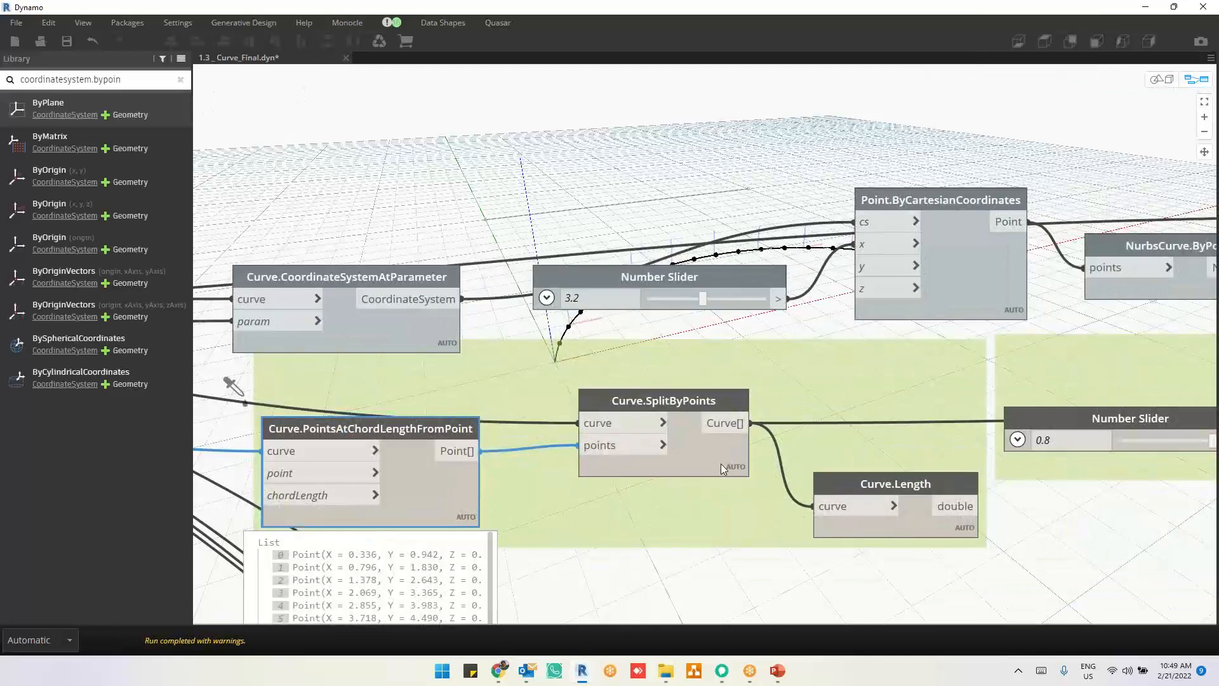
mouse_move(724, 465)
click(734, 495)
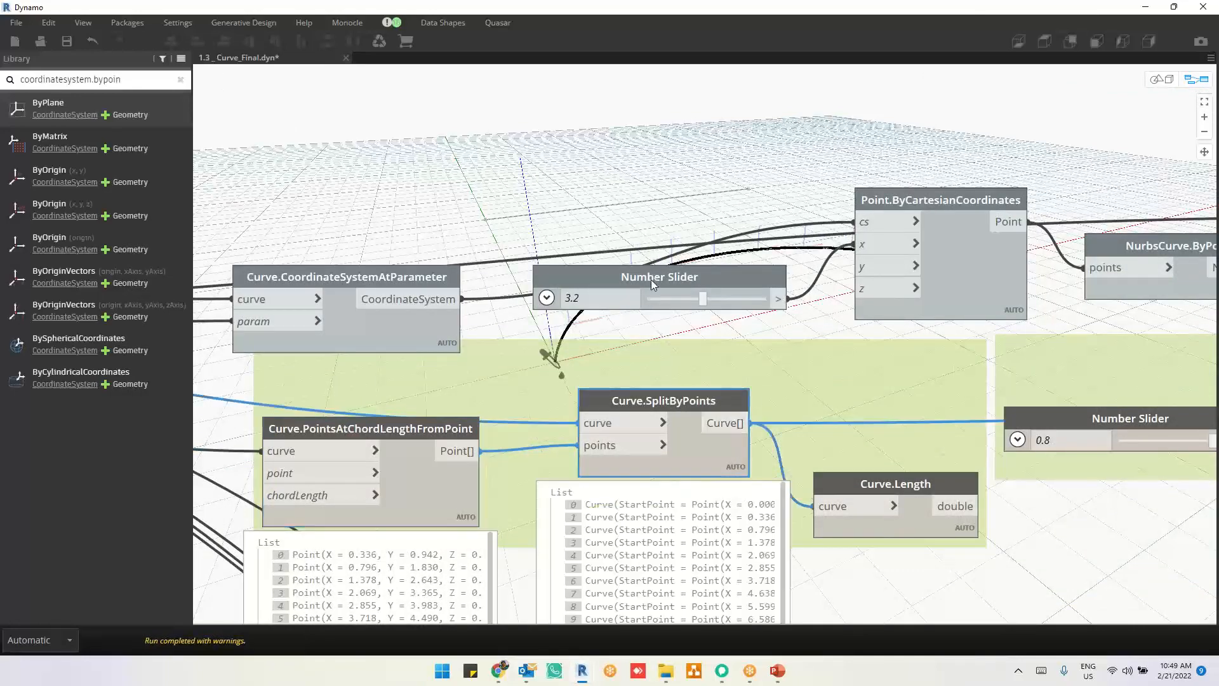
middle_drag(651, 277, 654, 391)
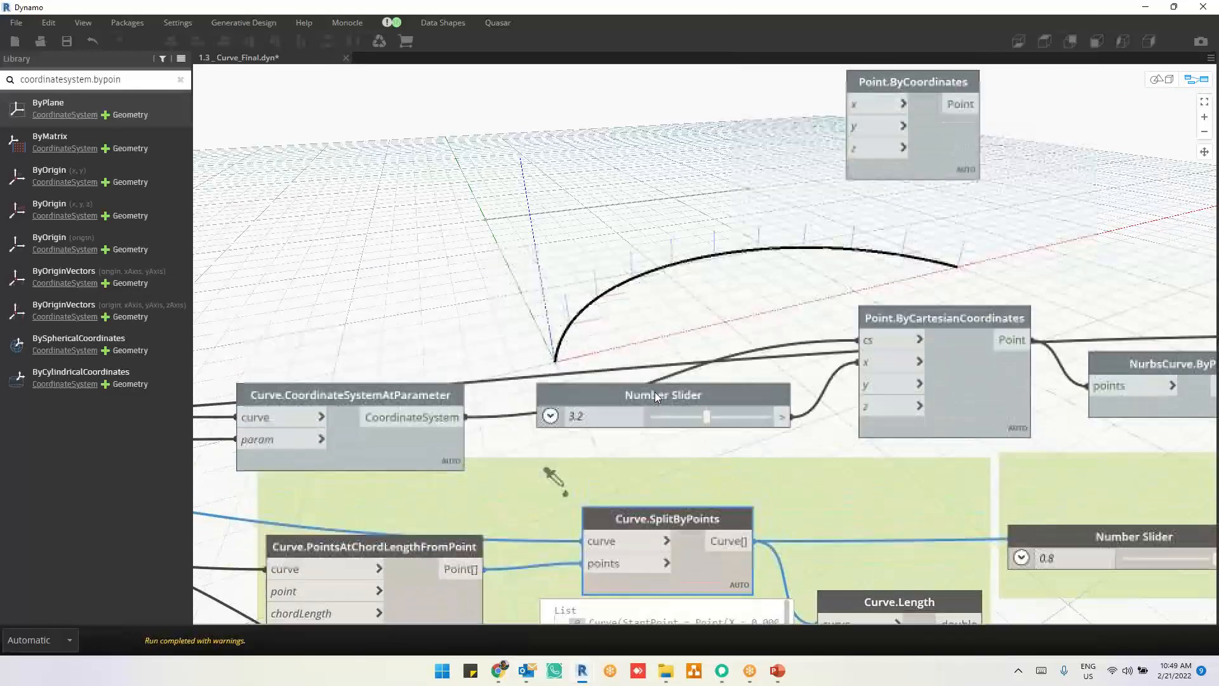
click(603, 620)
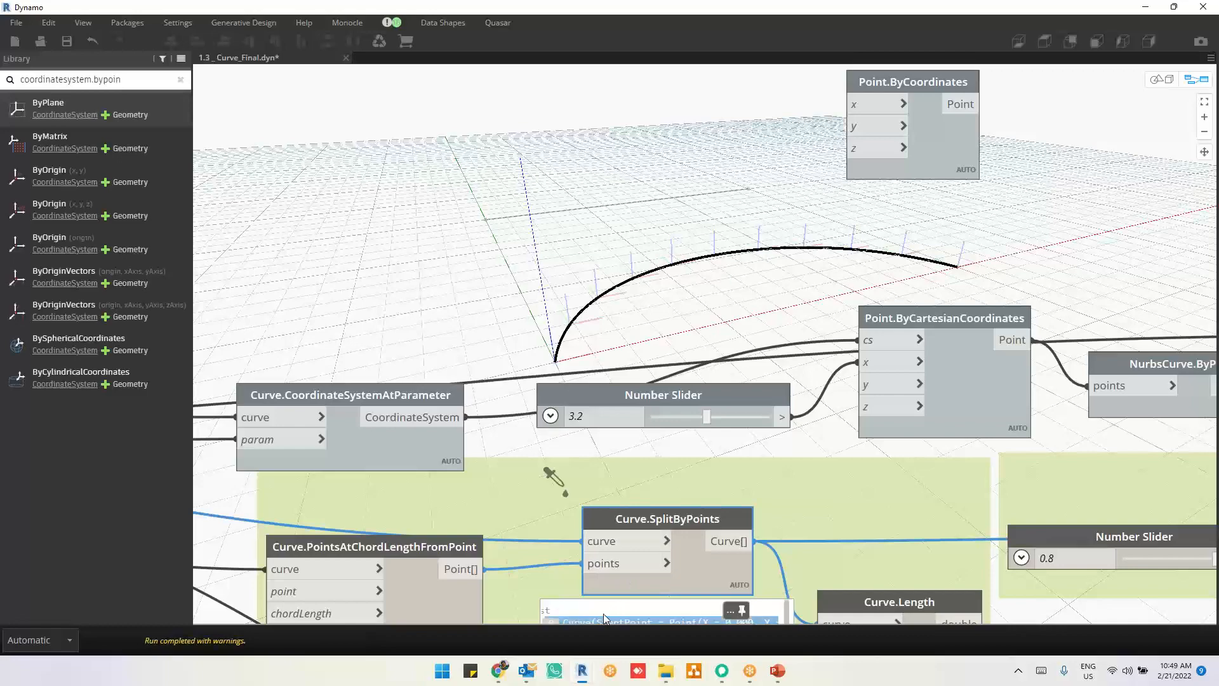
middle_drag(726, 501, 572, 536)
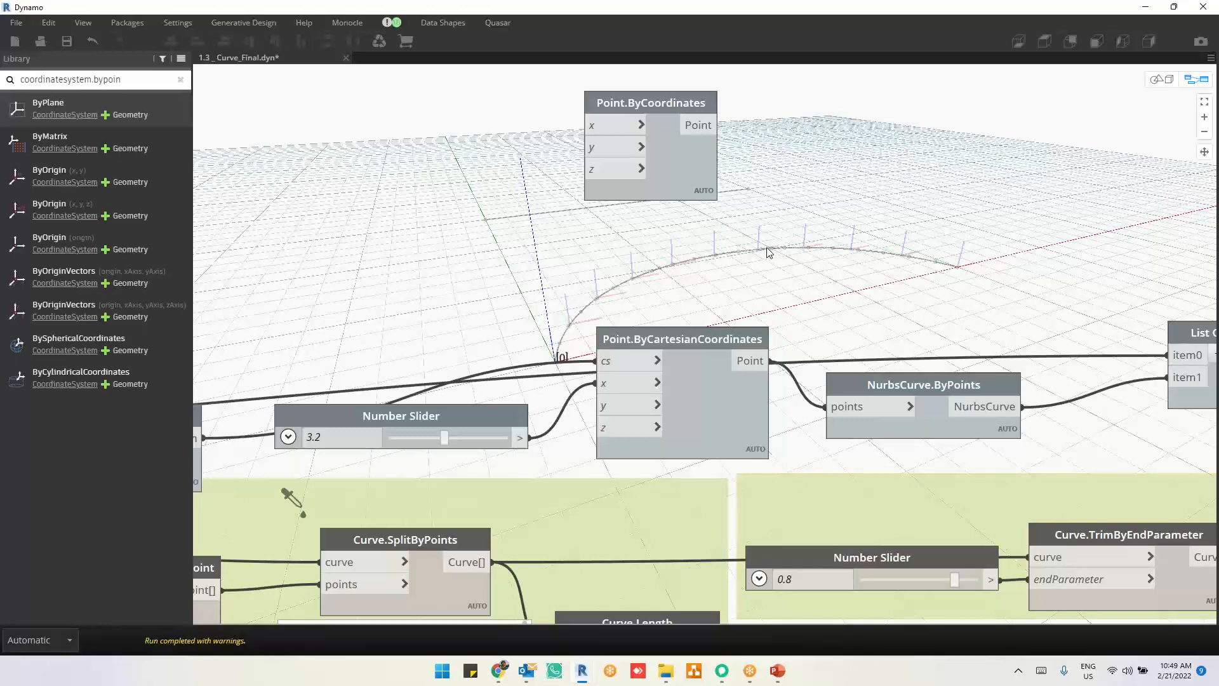
Step: Pin the output list of the Curve.Length node connected to Curve.SplitByPoints to check the segment lengths
middle_drag(787, 464, 784, 384)
drag(621, 537, 592, 452)
mouse_move(665, 522)
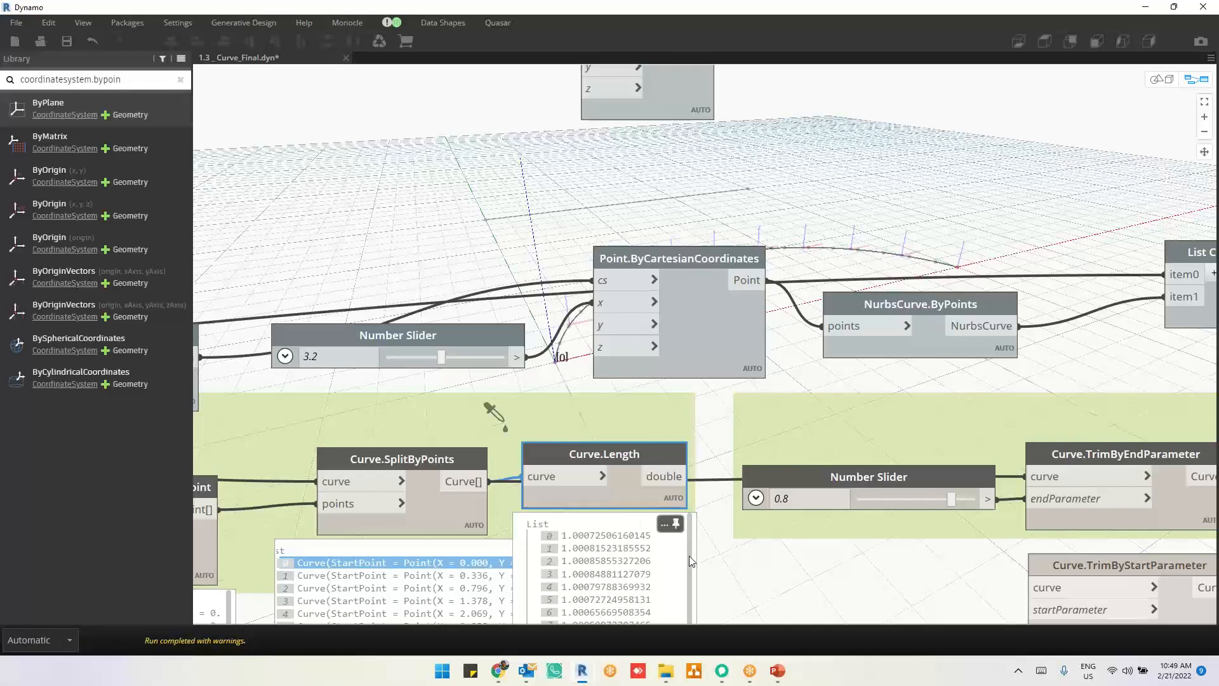
middle_drag(712, 581, 679, 612)
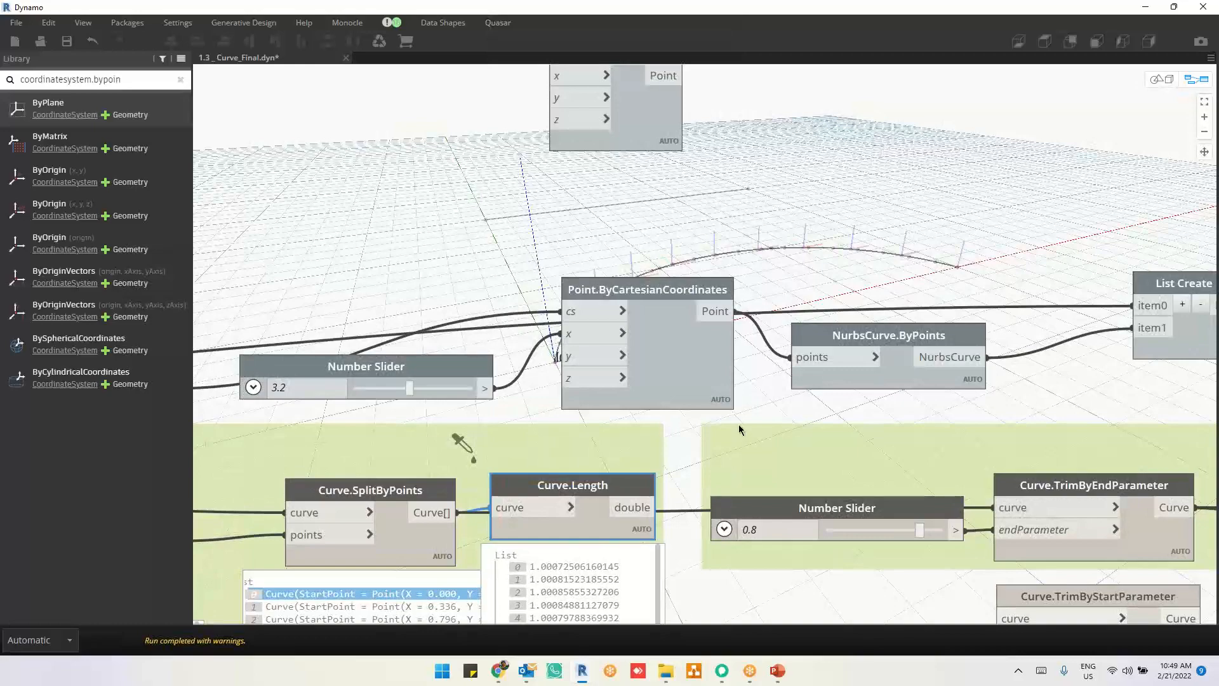
Step: Connect the Curve.SplitByPoints curve output to the path input of Solid.BySweep
middle_drag(738, 424, 667, 482)
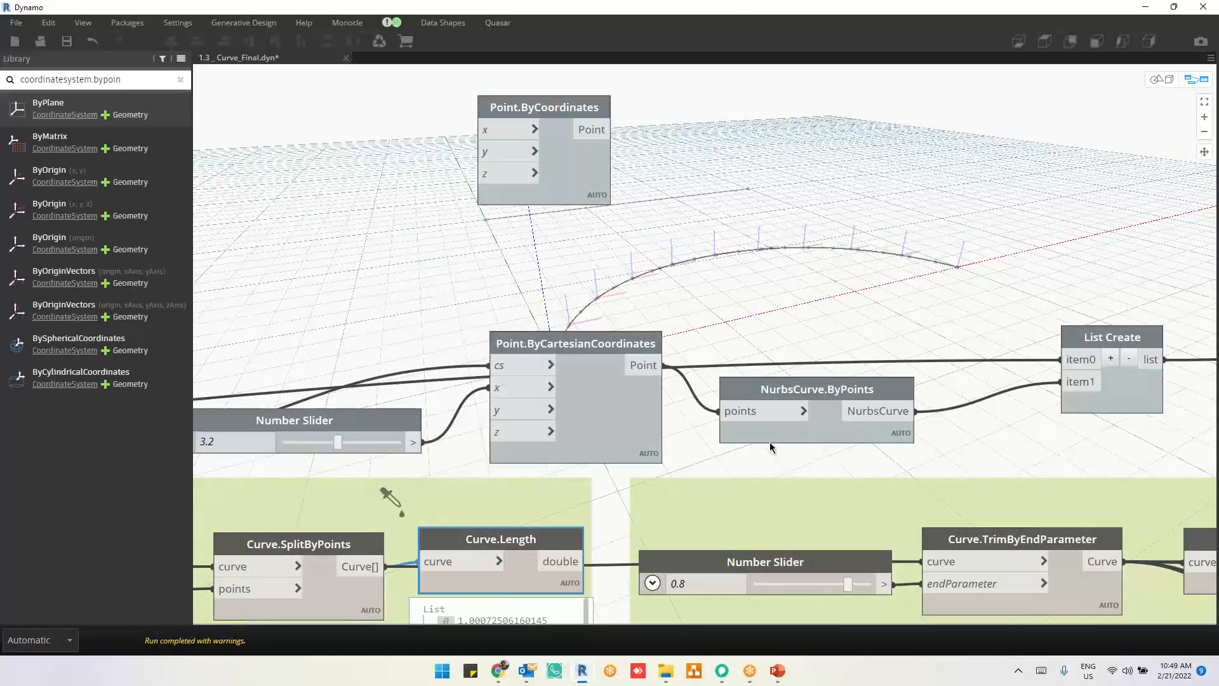
middle_drag(705, 440, 460, 379)
scroll(460, 379, down, 5)
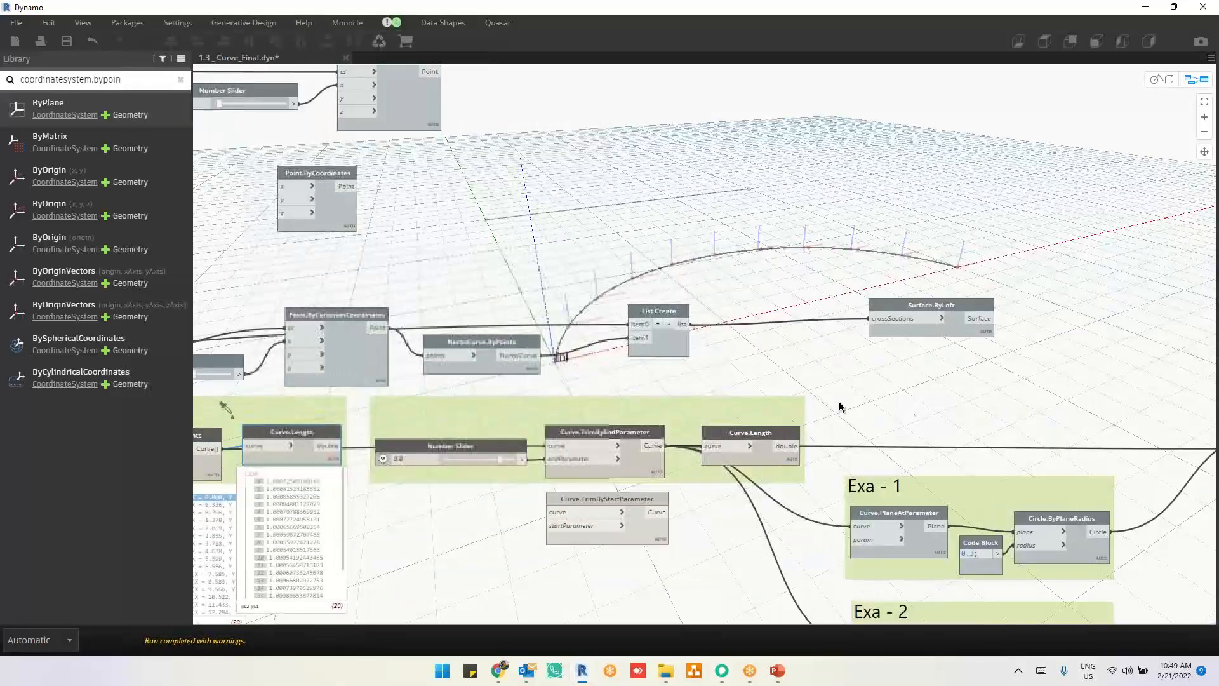
scroll(840, 406, down, 2)
middle_drag(875, 420, 774, 406)
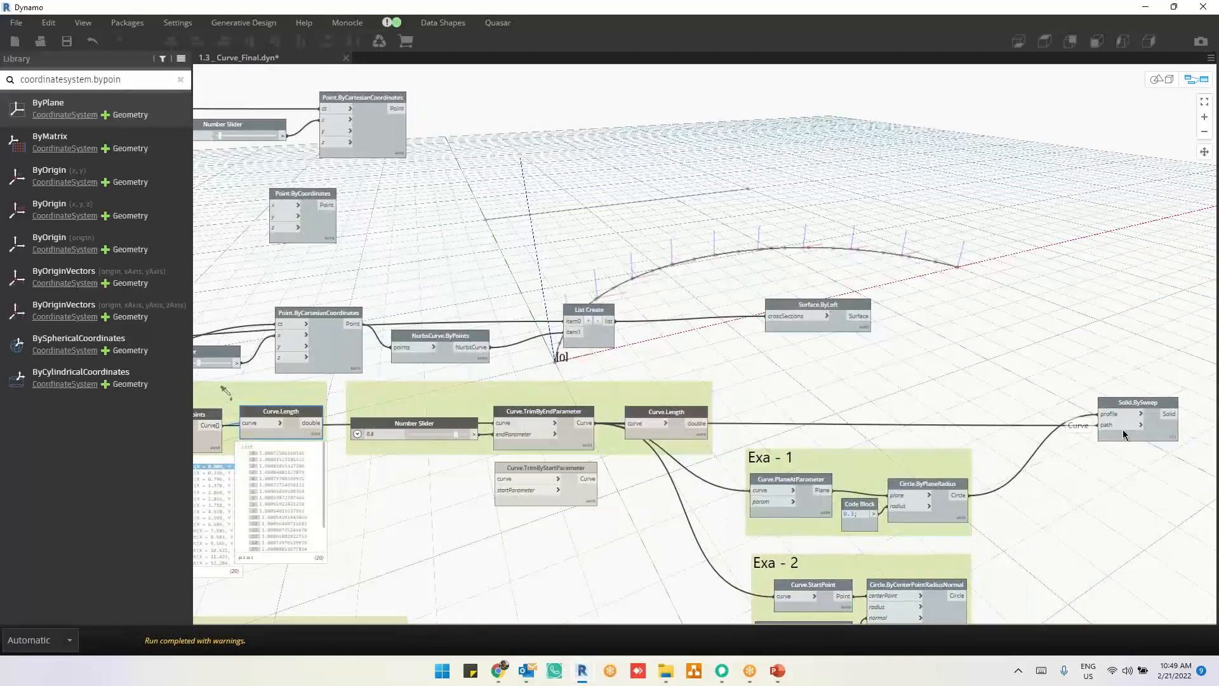
click(315, 424)
click(1108, 425)
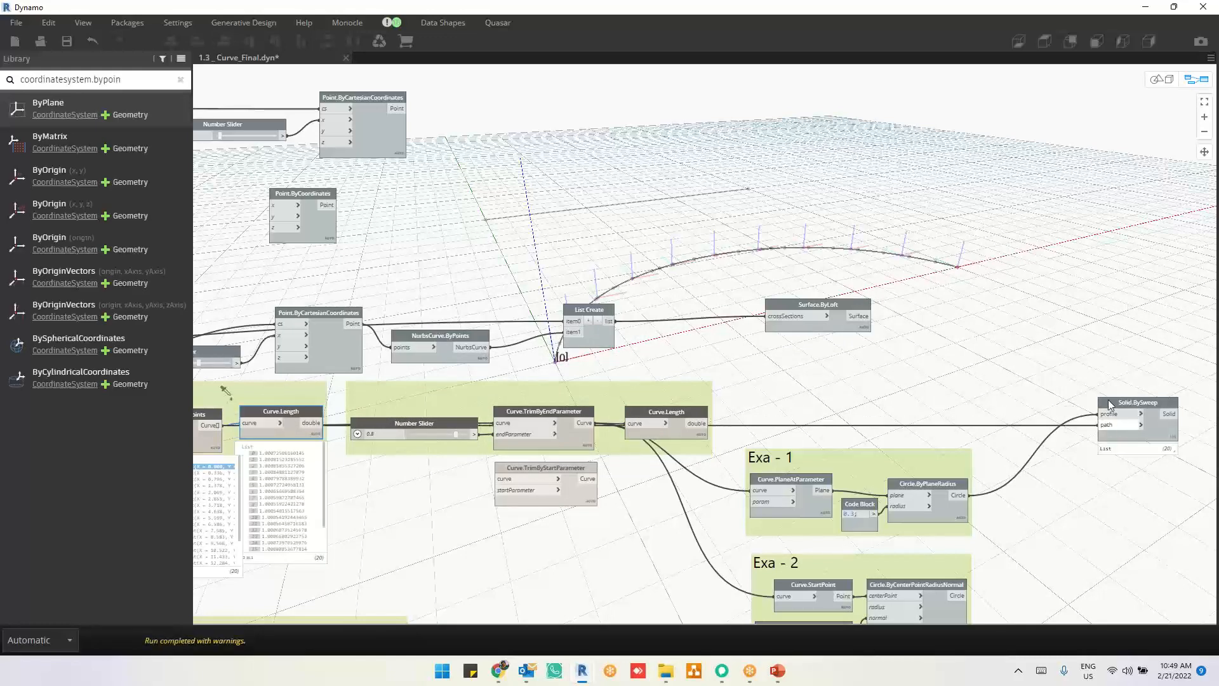
Step: Turn on the geometry preview of the Solid.BySweep node
drag(1188, 395, 1083, 473)
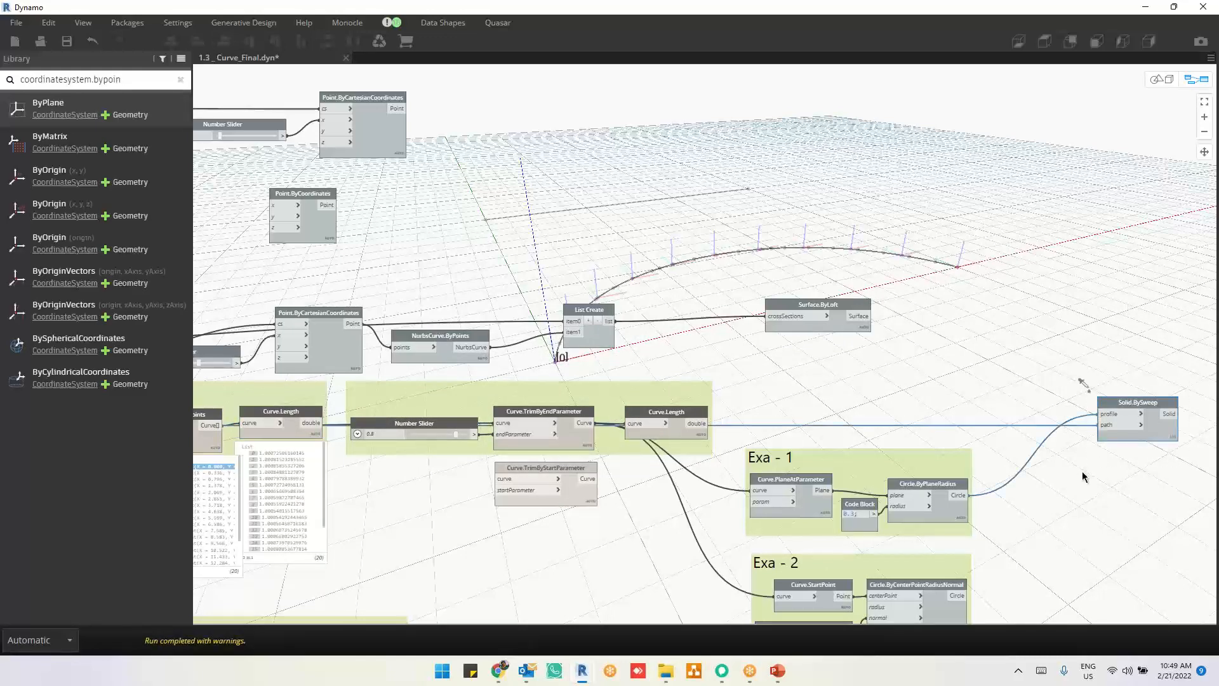
right_click(1128, 356)
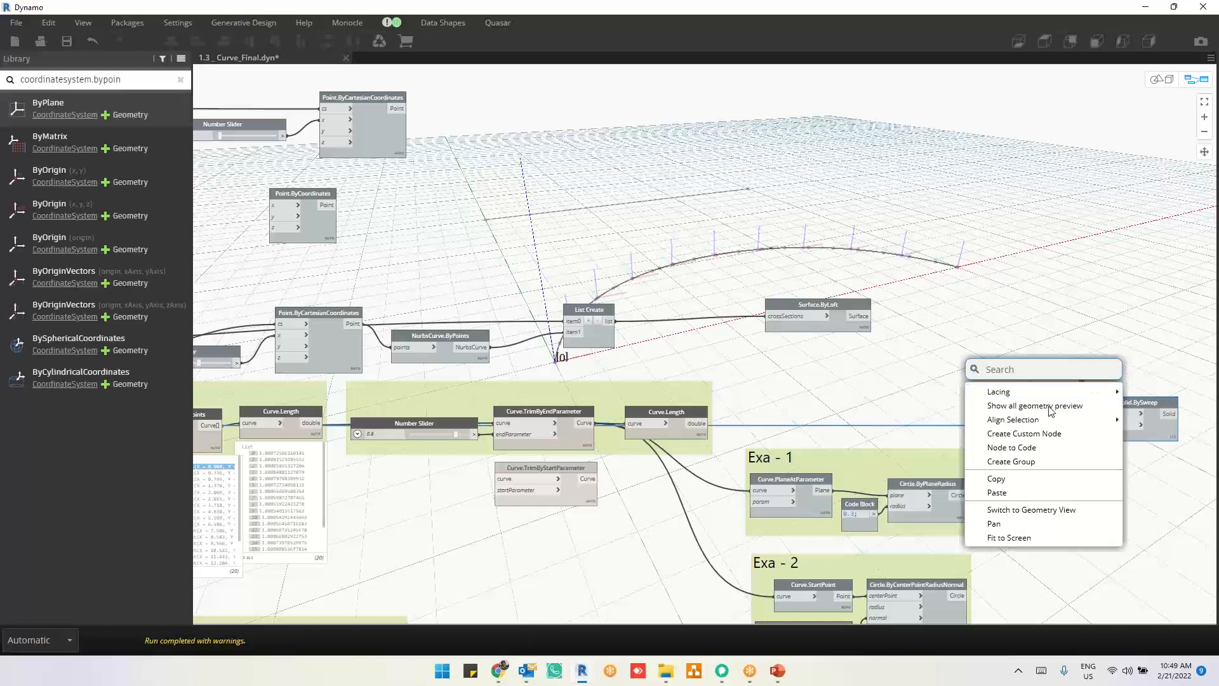
click(1049, 407)
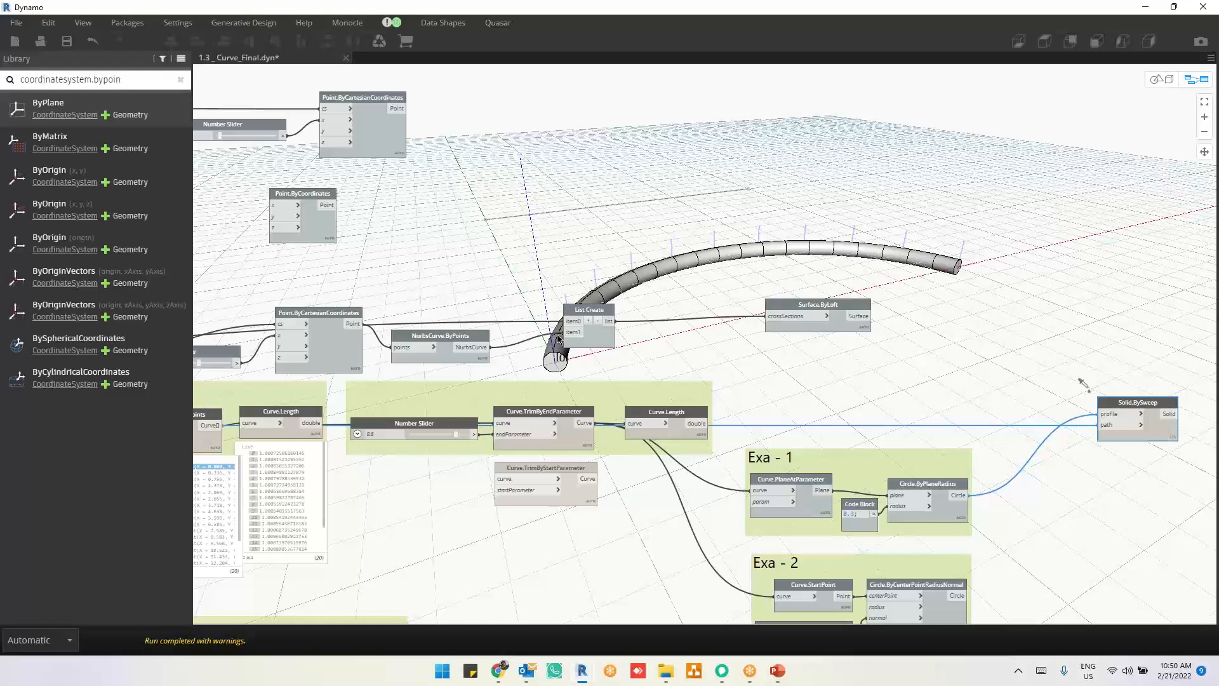
Step: Highlight the Curve.SplitByPoints segments in the geometry to examine the curves used as sweep paths
middle_drag(425, 490, 571, 512)
click(335, 467)
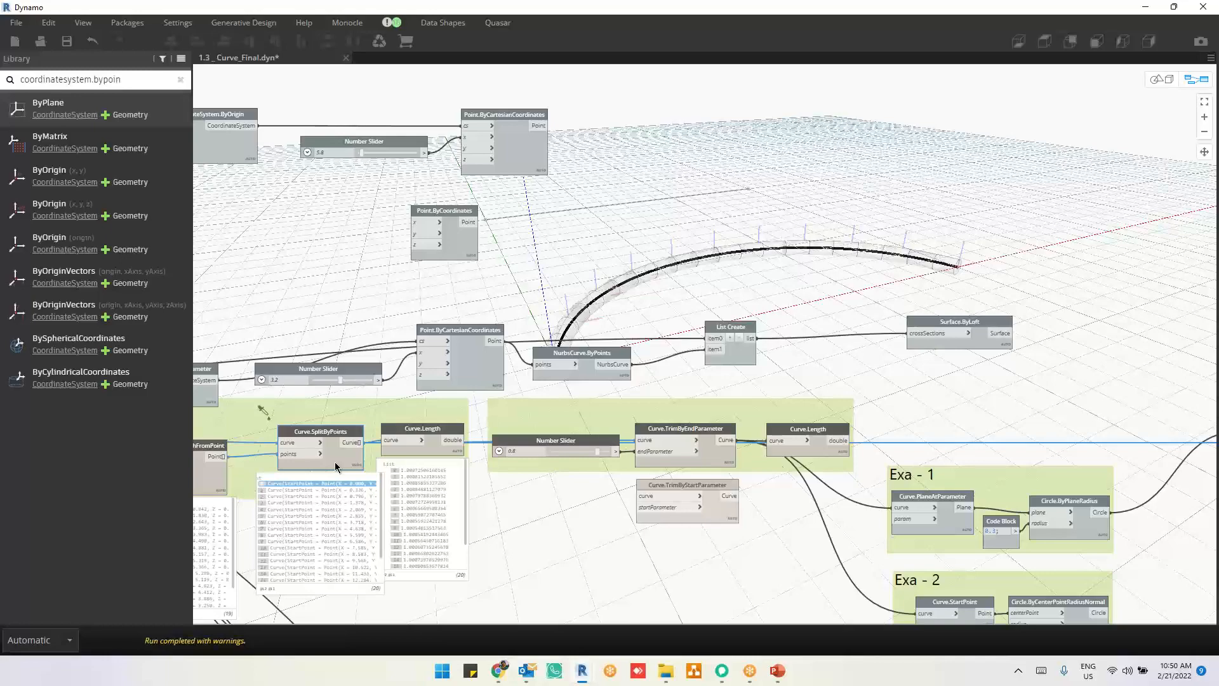
Step: Turn on the geometry preview for the Exa - 1 nodes, including Curve.PlaneAtParameter and Circle.ByPlaneRadius
middle_drag(547, 515, 500, 519)
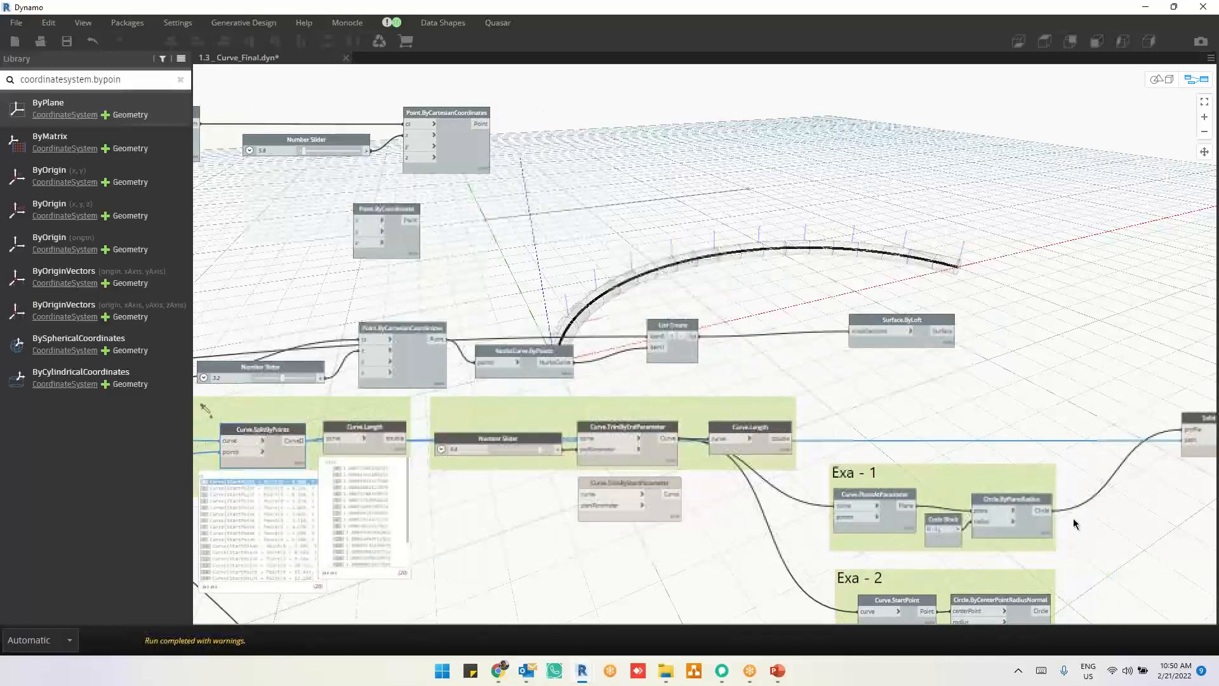
middle_drag(1106, 543, 986, 537)
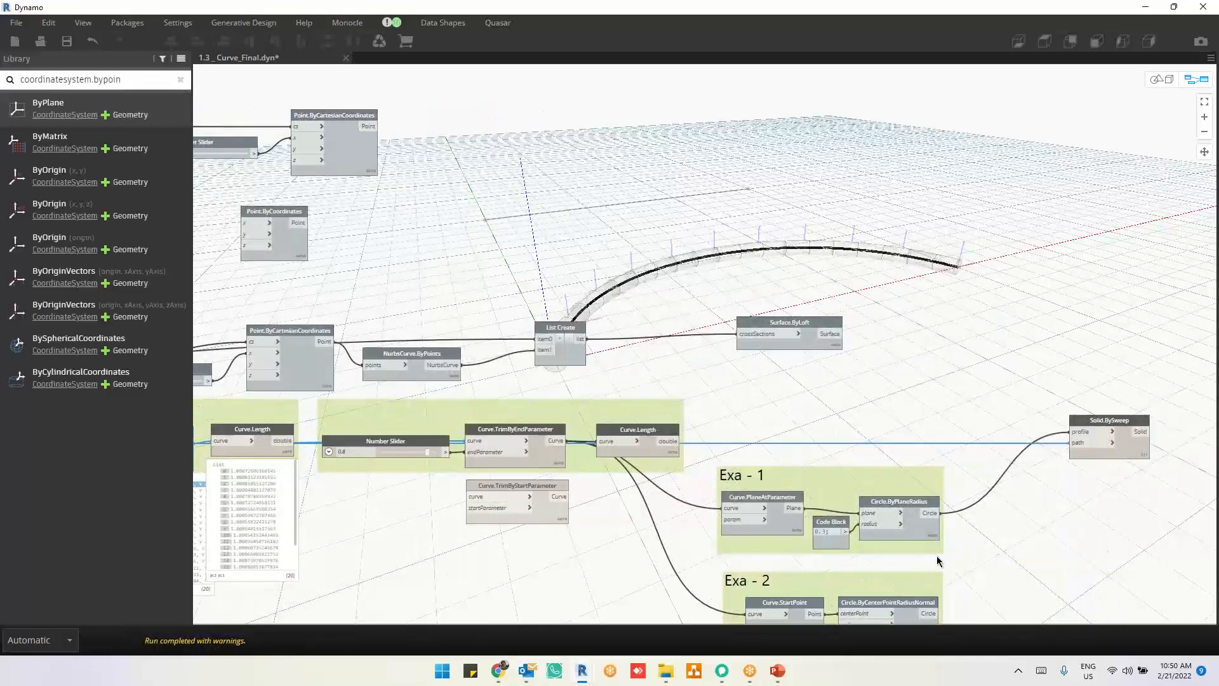
scroll(936, 555, up, 3)
click(954, 522)
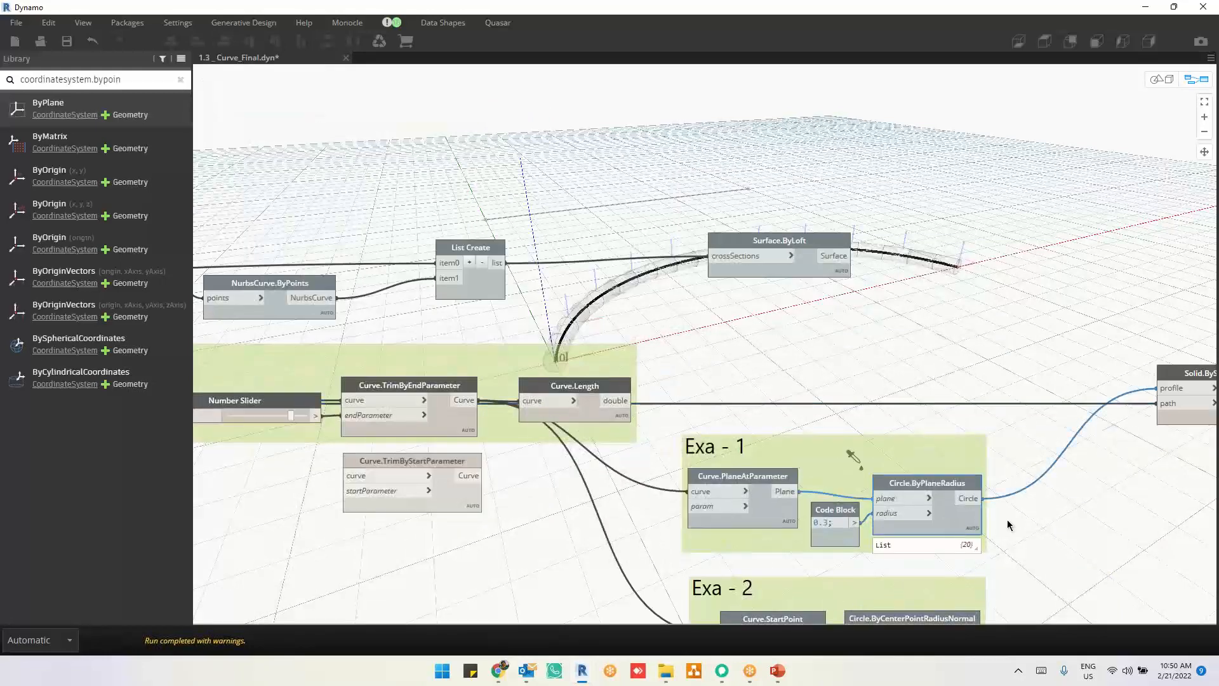
middle_drag(1056, 521, 1029, 549)
click(621, 482)
drag(621, 482, 1060, 562)
right_click(901, 367)
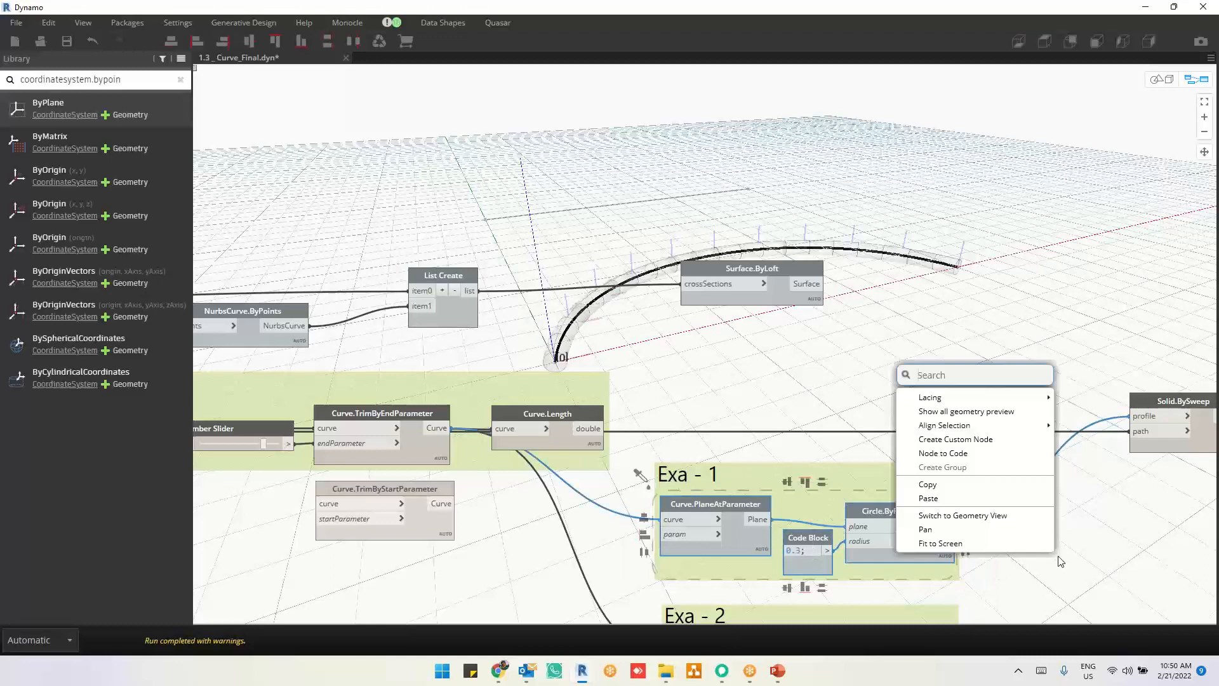
click(957, 414)
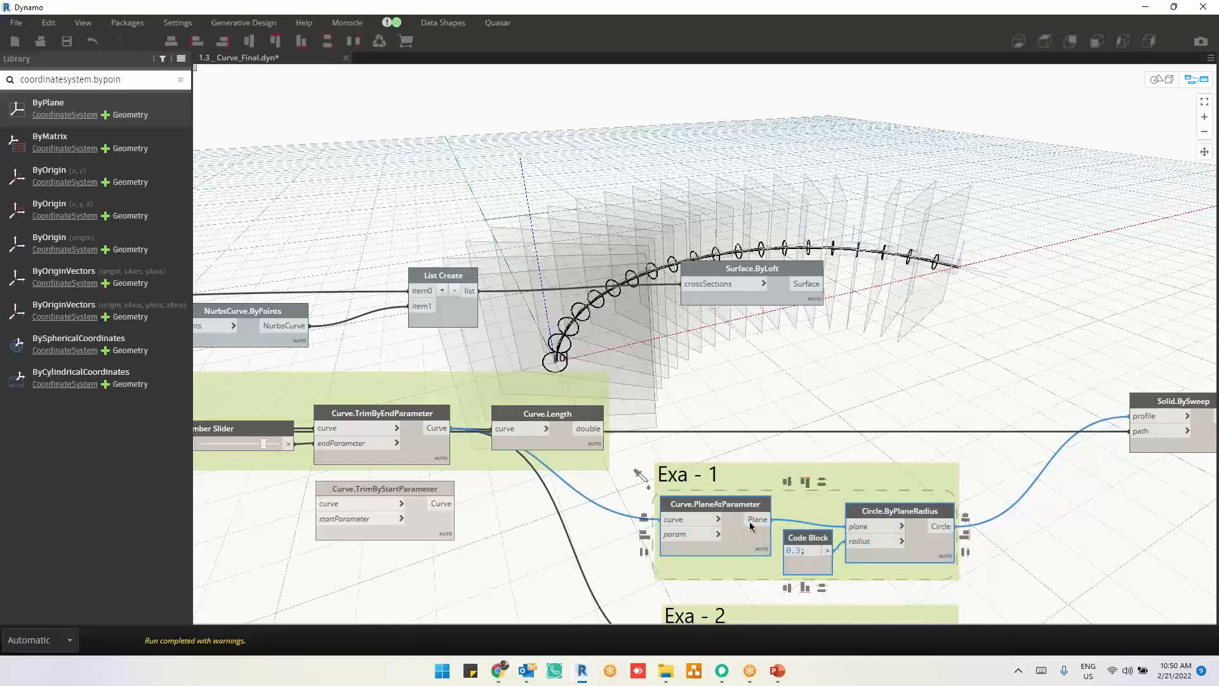
Step: Highlight the Circle.ByPlaneRadius profile circles, followed by the Solid.BySweep output, to compare the sweep's profiles with its solids
mouse_move(727, 535)
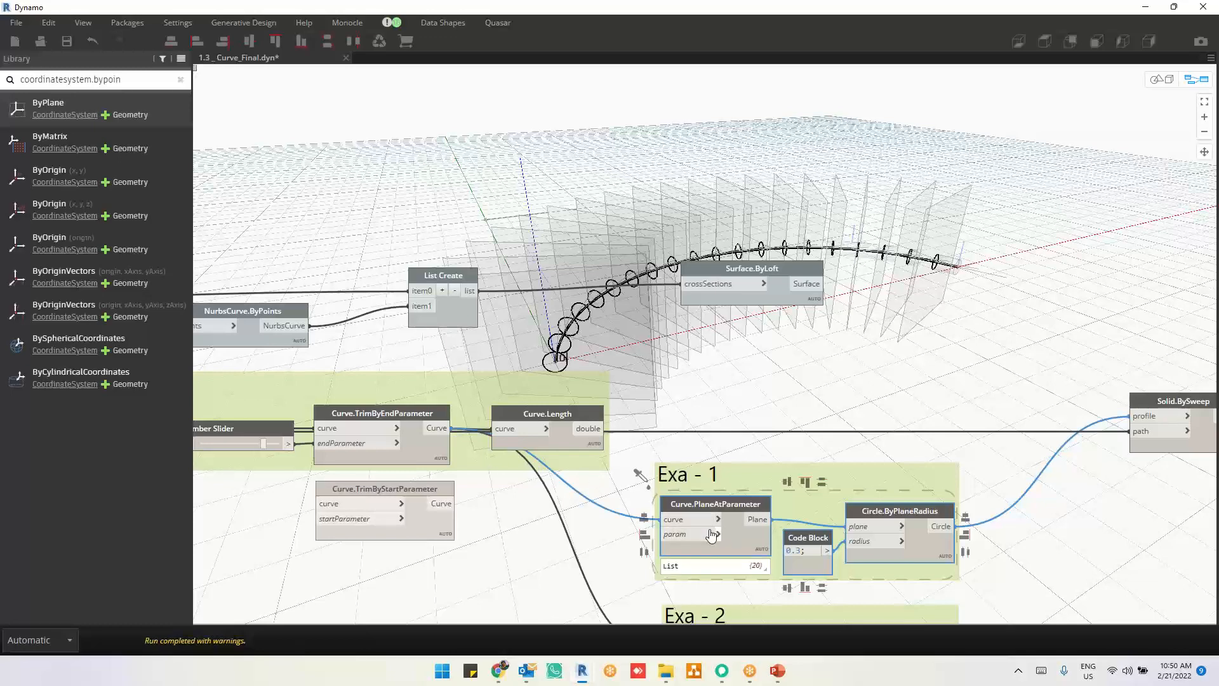
click(932, 551)
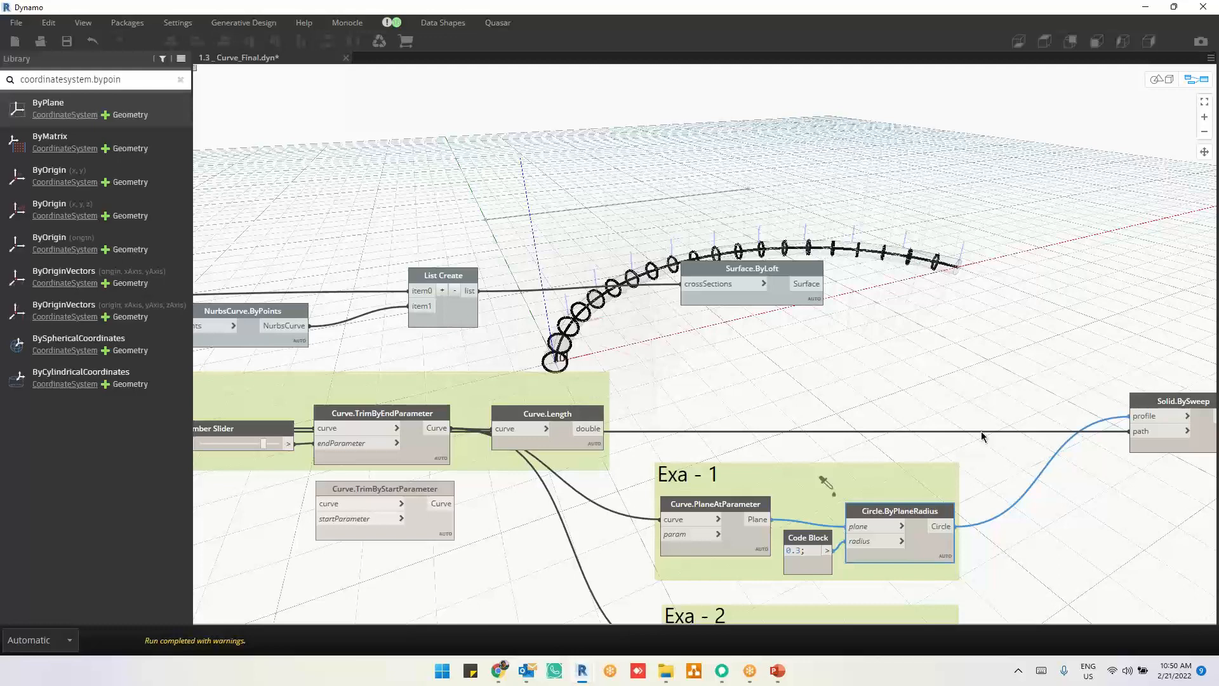
middle_drag(1083, 509, 1045, 499)
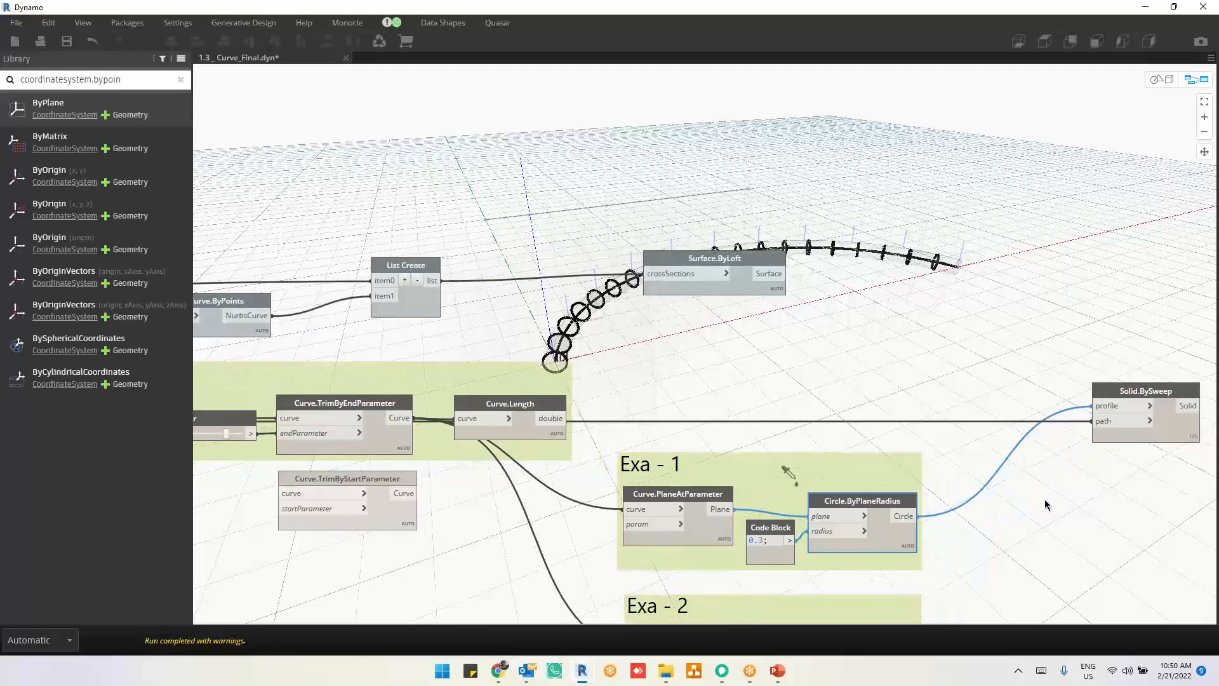
click(1162, 438)
mouse_move(1158, 447)
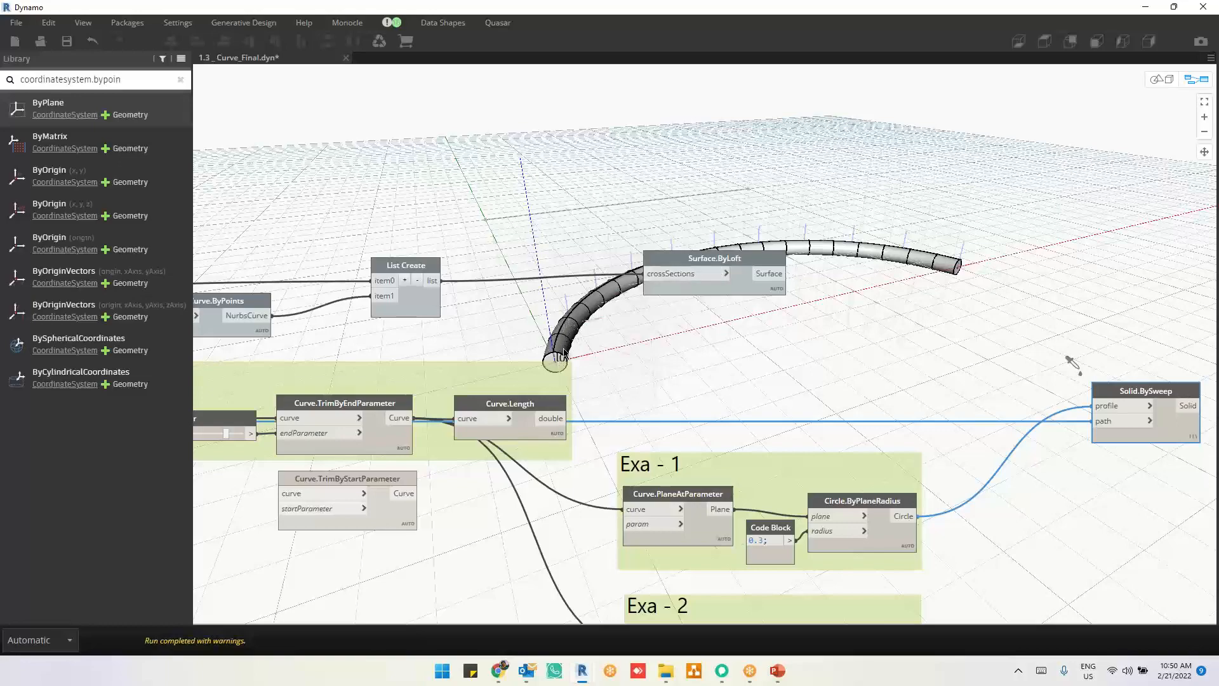
Step: Examine the Solid.BySweep segments along the arc in the geometry view, tracing the first segment and the joints between neighbouring segments
key(ctrl+b)
right_drag(664, 347, 617, 398)
middle_drag(537, 476, 655, 293)
scroll(692, 241, up, 3)
scroll(692, 240, up, 5)
scroll(655, 297, down, 3)
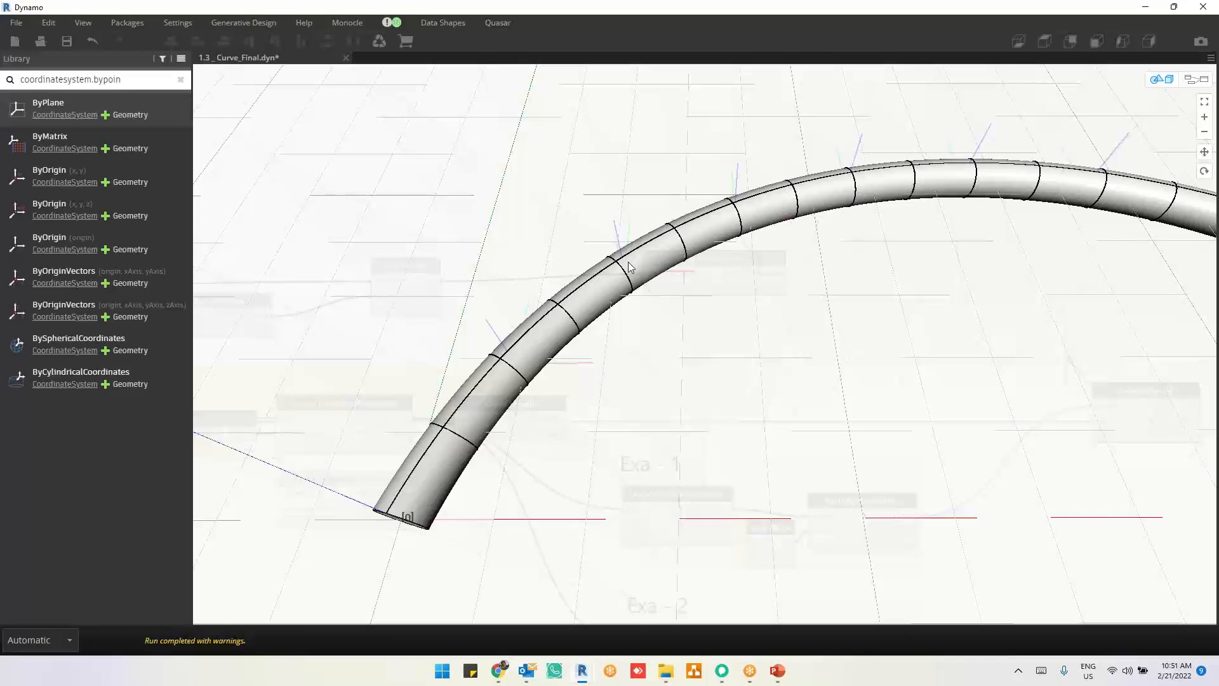
click(710, 20)
drag(394, 506, 450, 423)
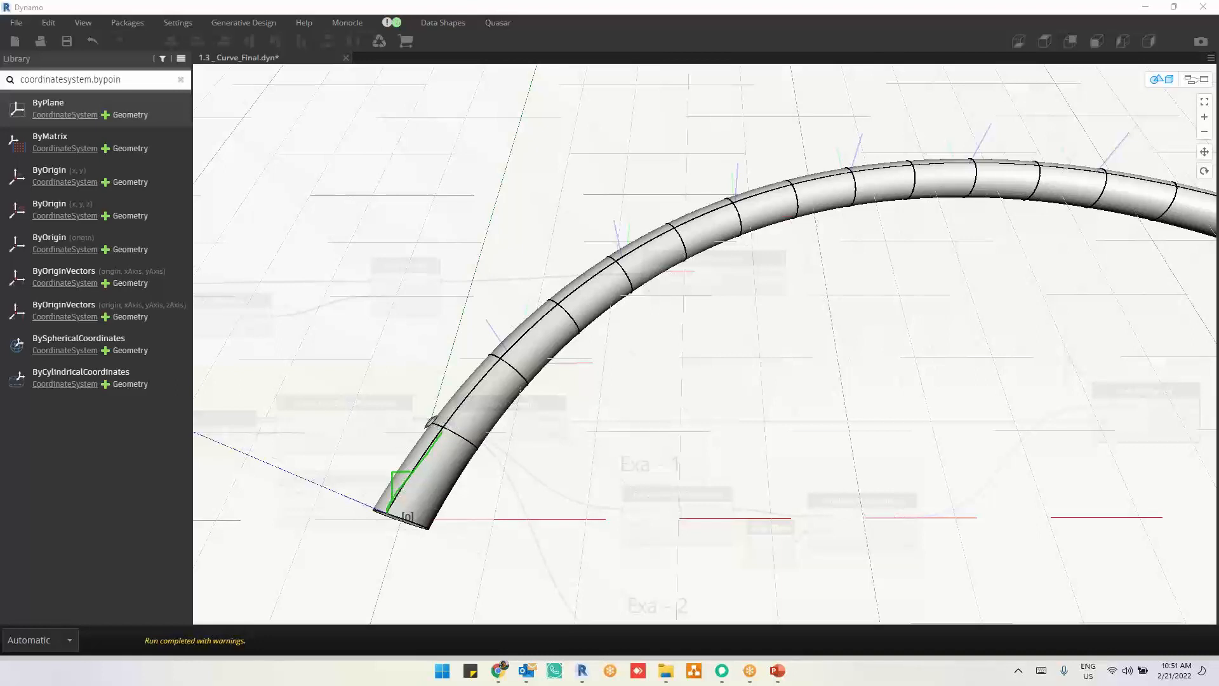
drag(425, 428, 473, 451)
drag(488, 360, 526, 393)
drag(545, 302, 569, 340)
click(739, 94)
scroll(721, 333, down, 5)
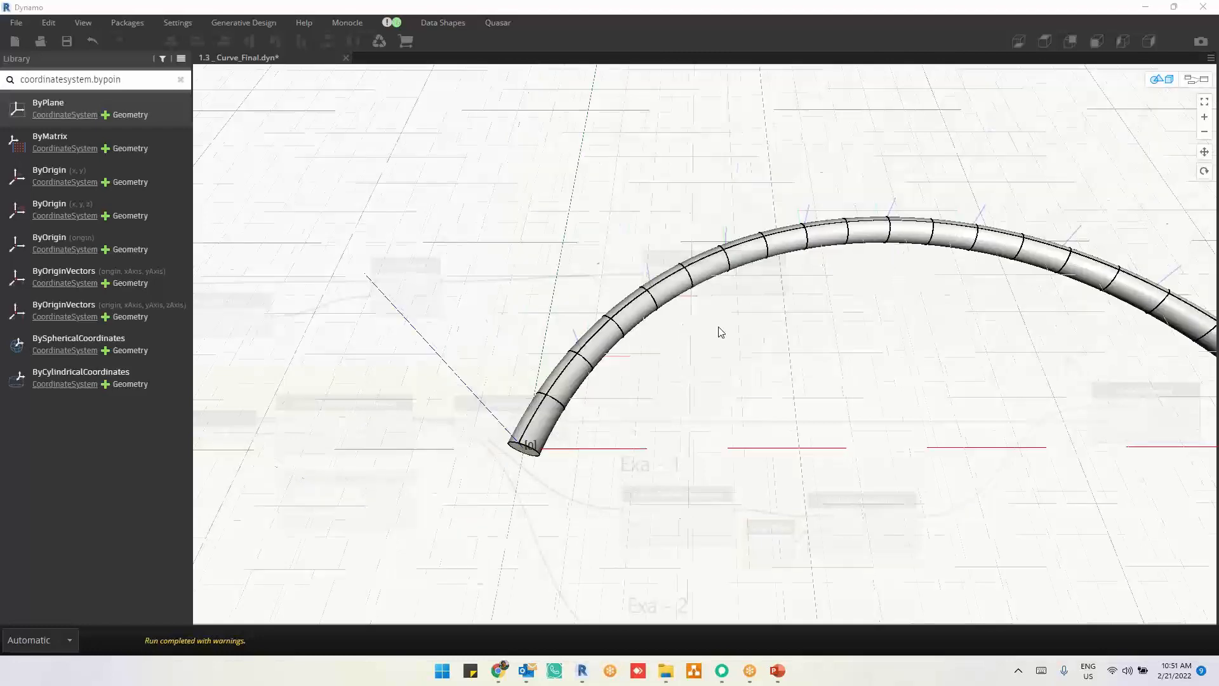
Step: Raise the Number Slider feeding the endParameter of Curve.TrimByEndParameter through 0.9 to 1
key(ctrl+b)
middle_drag(801, 415, 1013, 335)
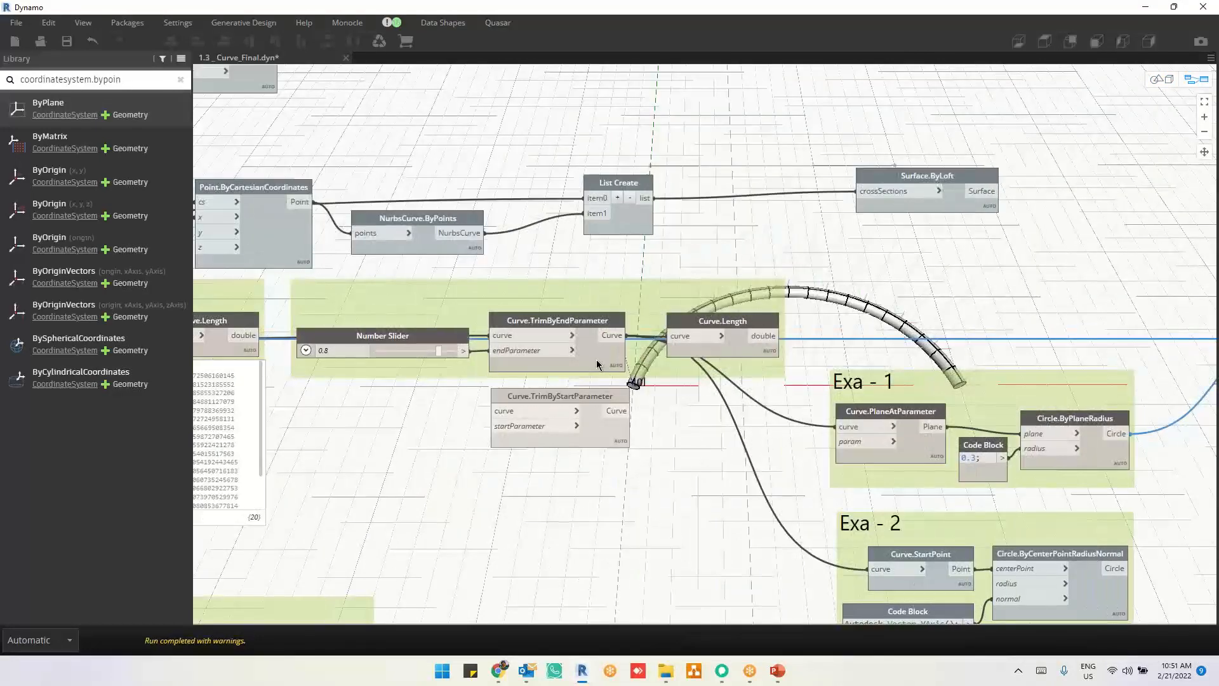
middle_drag(615, 264, 640, 373)
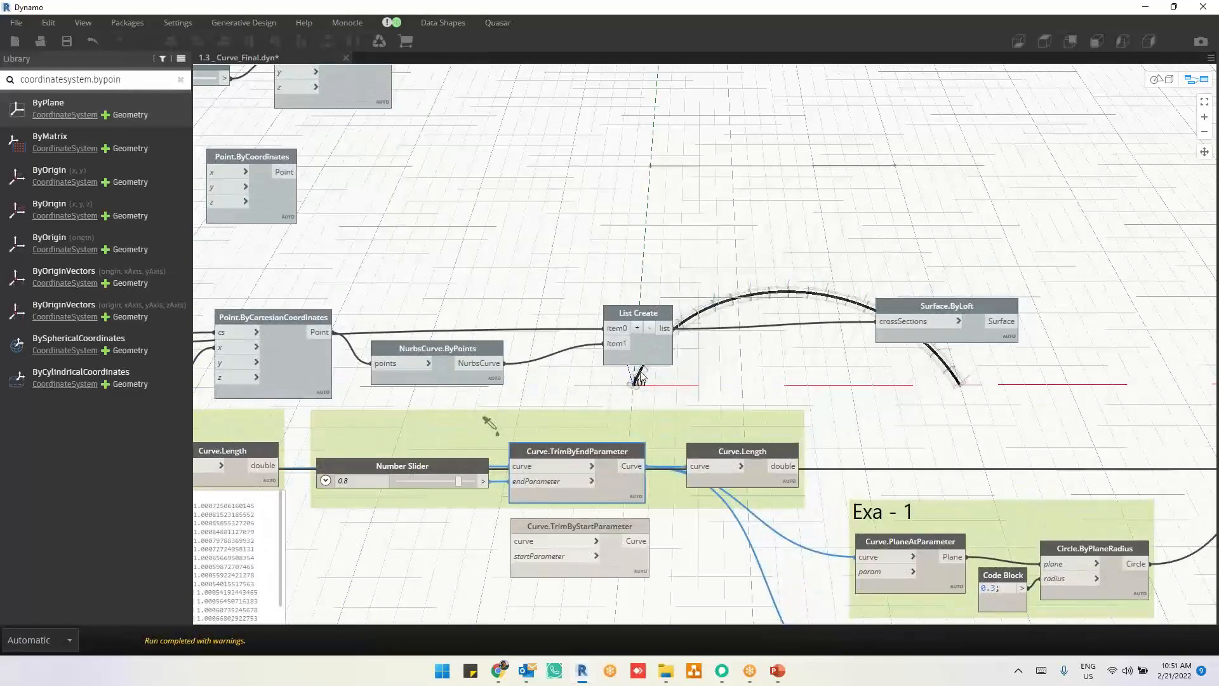
key(ctrl+b)
key(ctrl+b)
scroll(331, 517, up, 4)
middle_drag(449, 589, 443, 623)
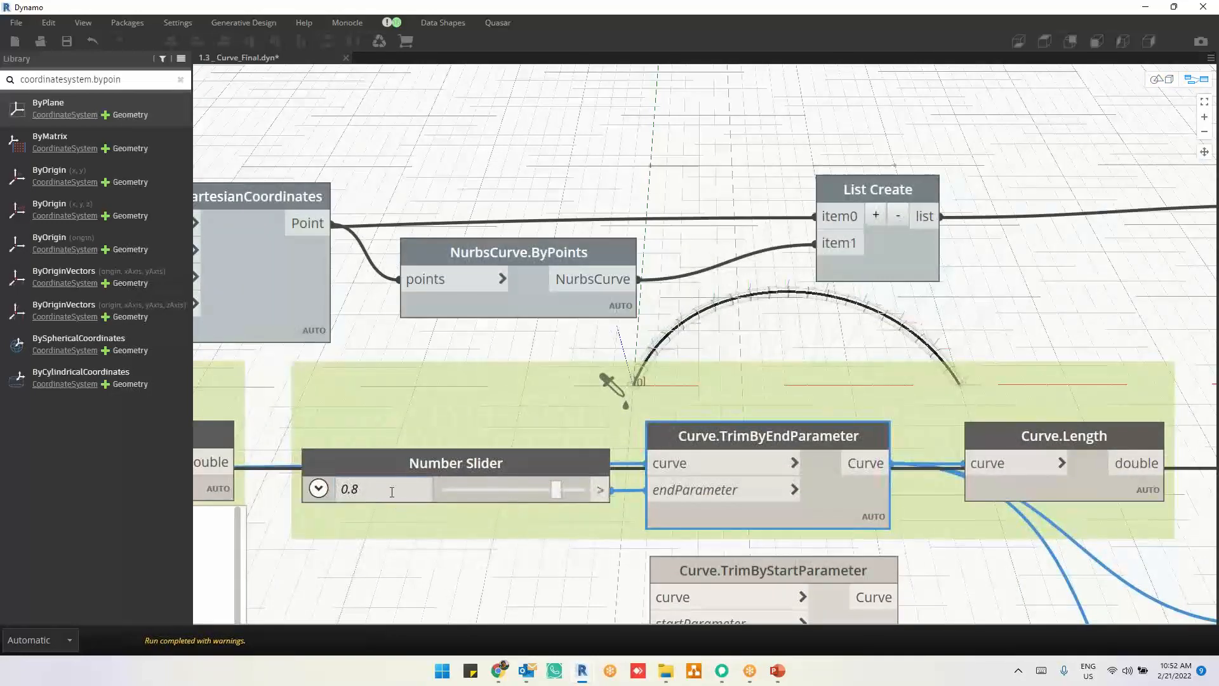
mouse_move(554, 494)
mouse_down()
mouse_move(532, 496)
mouse_move(557, 495)
mouse_up()
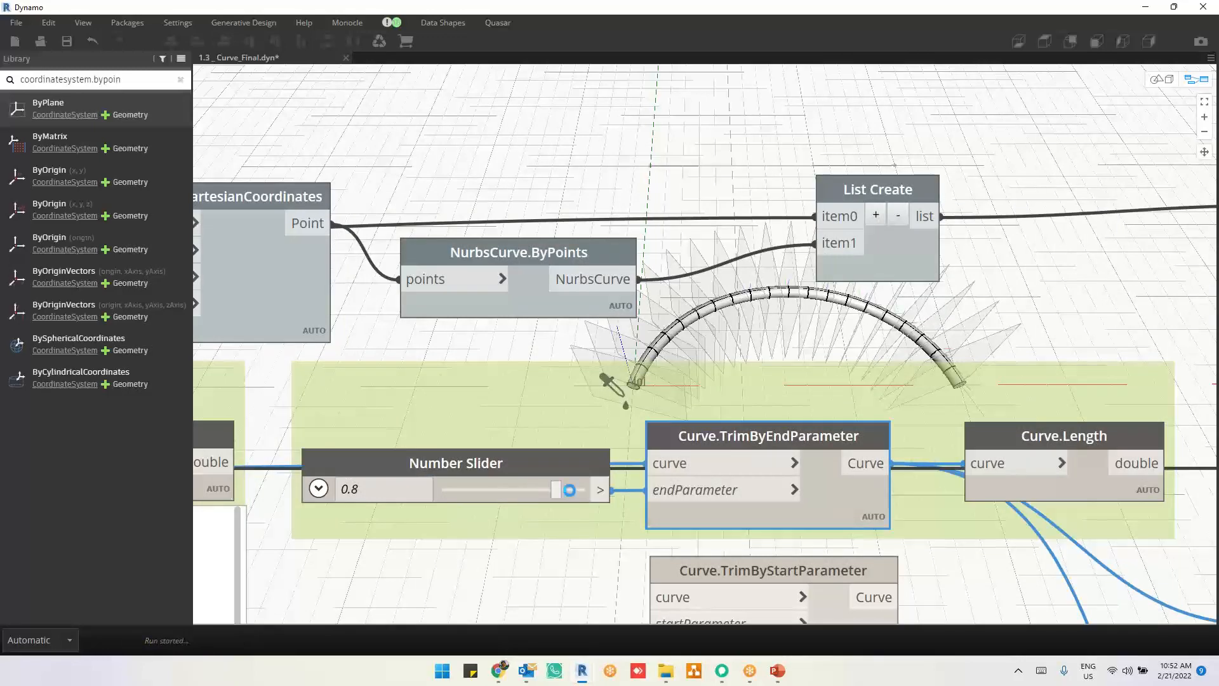
click(570, 494)
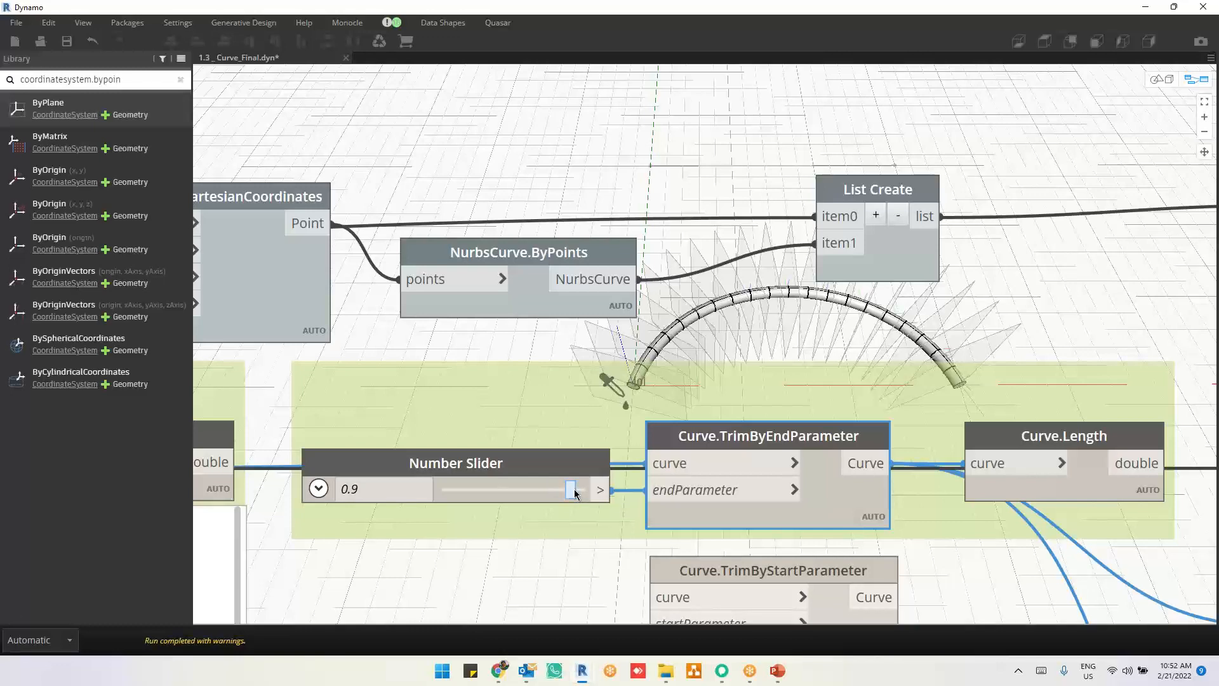
click(585, 493)
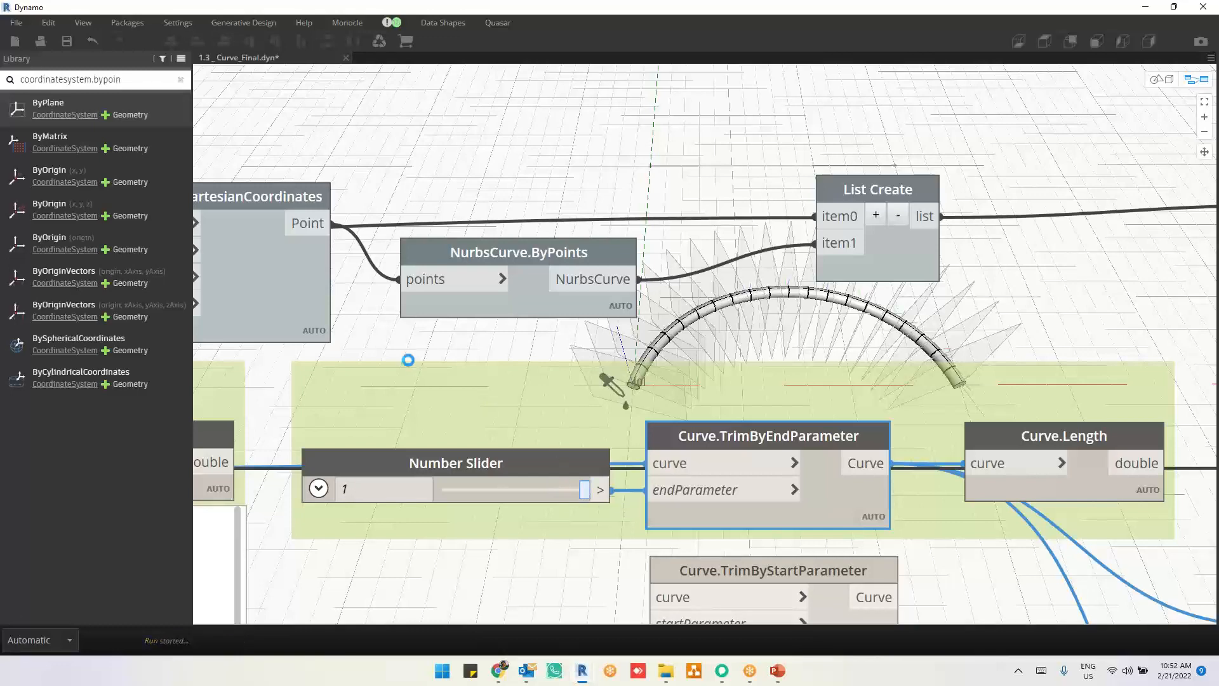
Step: Connect the Curve output of Curve.TrimByEndParameter to the path input of Solid.BySweep
scroll(410, 357, down, 5)
middle_drag(774, 475, 645, 457)
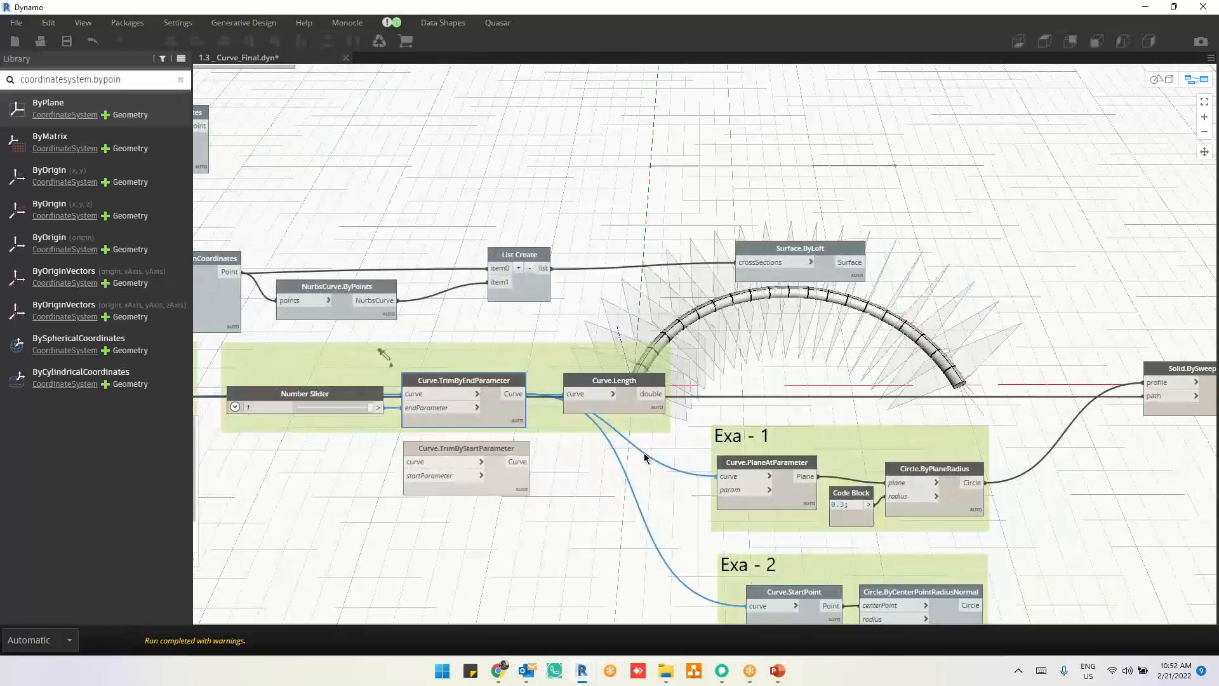
click(514, 394)
click(1154, 397)
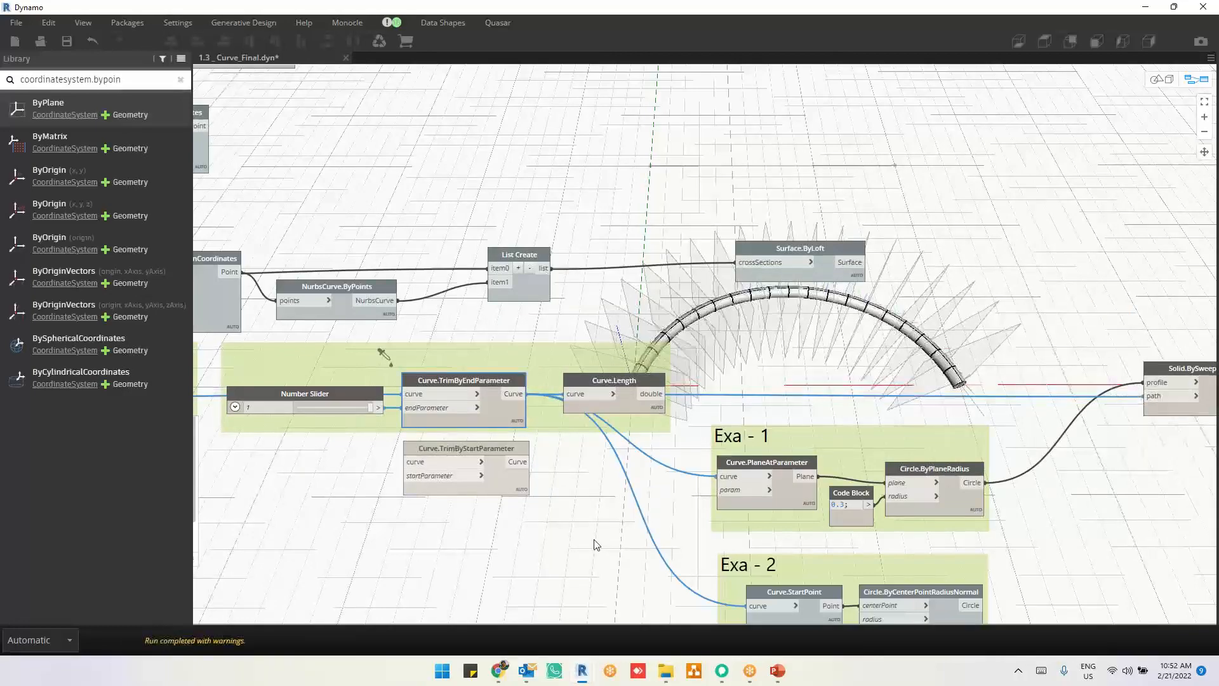
Step: Lower the endParameter Number Slider in stages through 0.9, 0.8 and 0.6 to 0.5 to shorten the swept segments
middle_drag(549, 540, 788, 545)
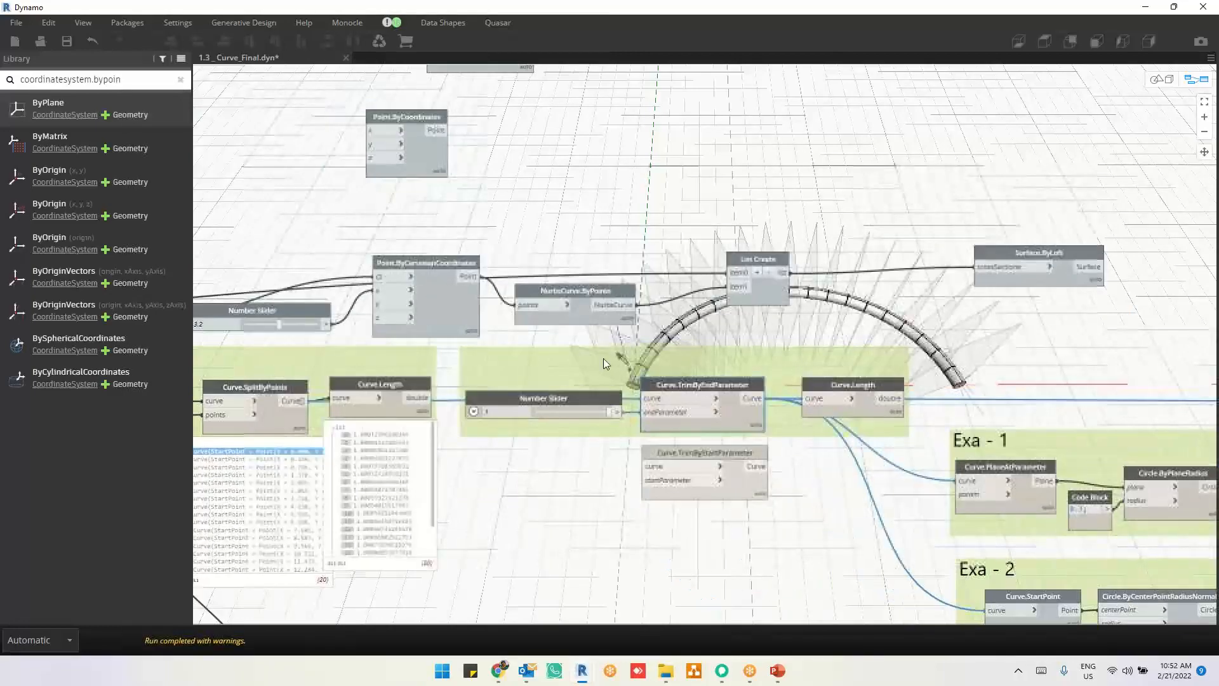
scroll(557, 338, up, 2)
scroll(573, 371, up, 10)
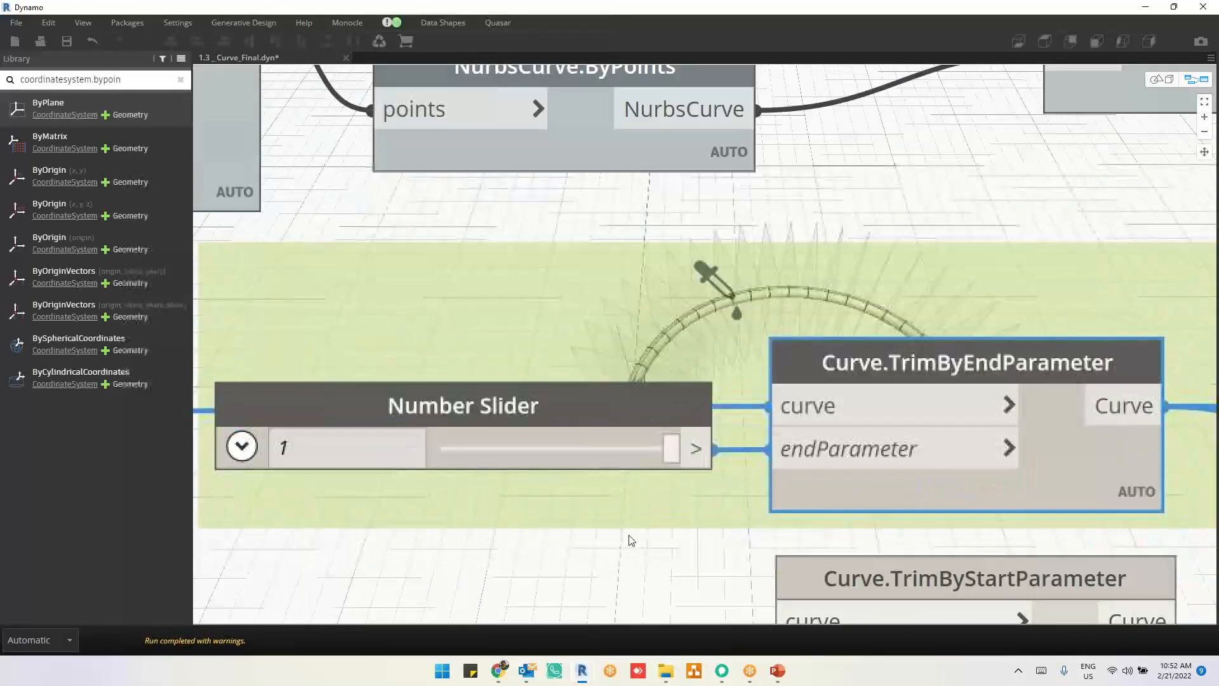
scroll(629, 539, down, 5)
key(ctrl+b)
scroll(741, 343, up, 8)
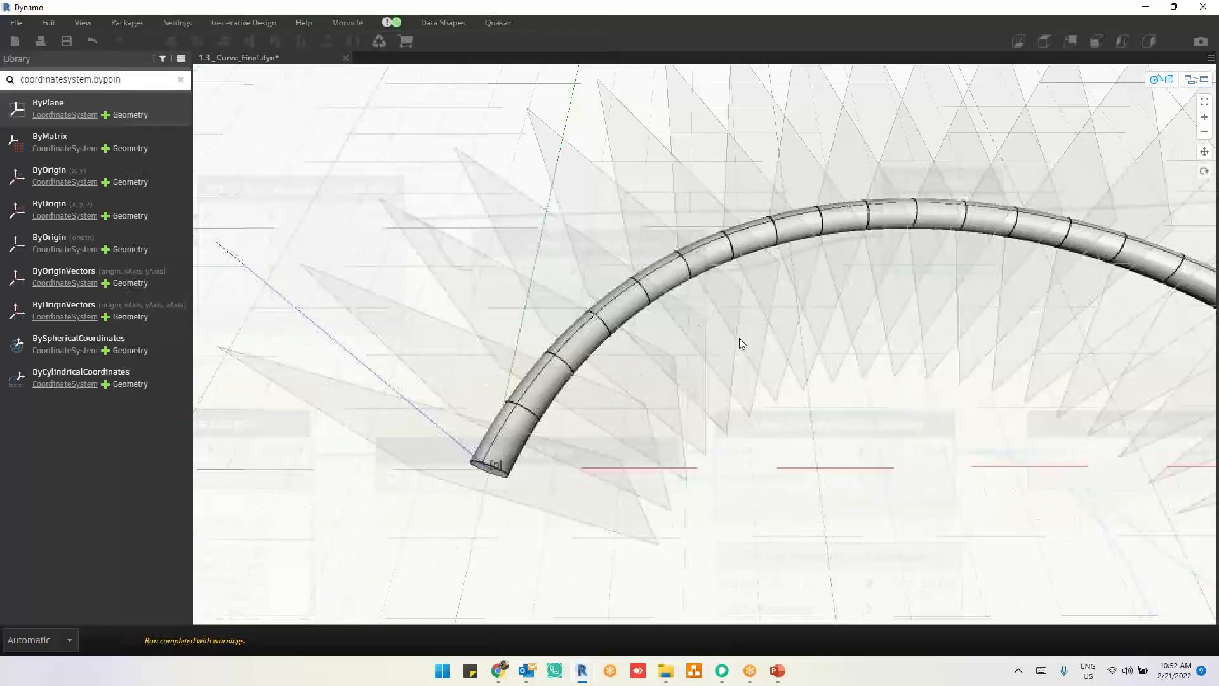
key(ctrl+b)
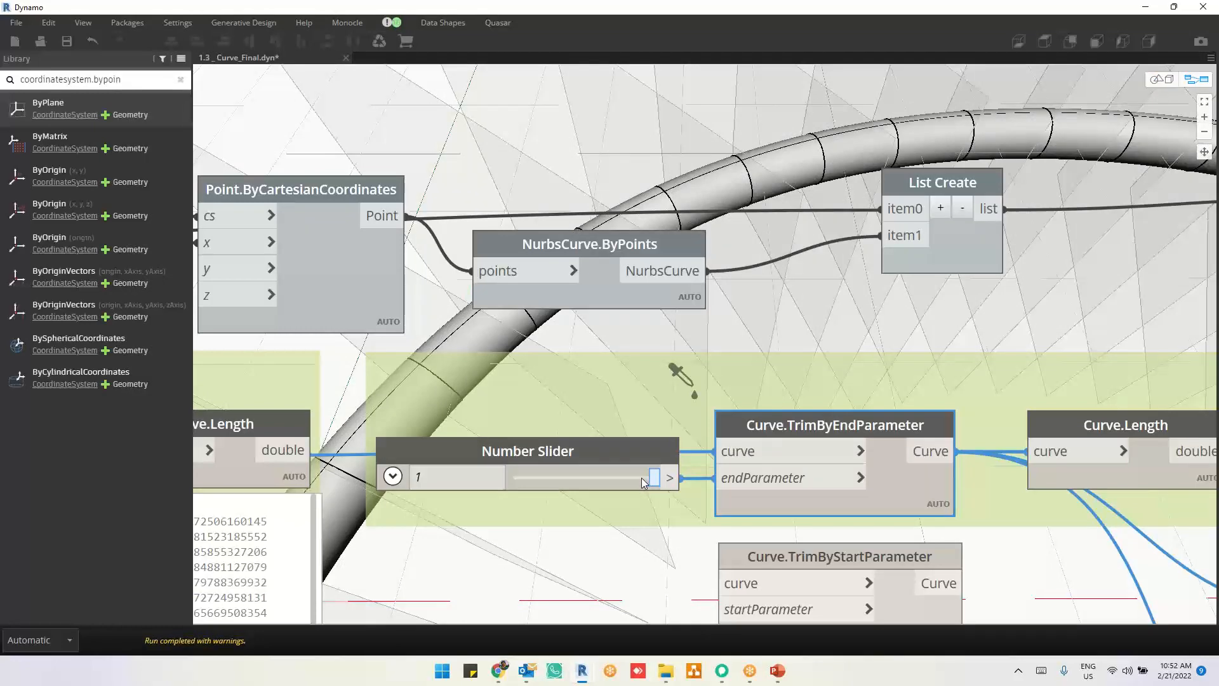
drag(643, 482, 639, 483)
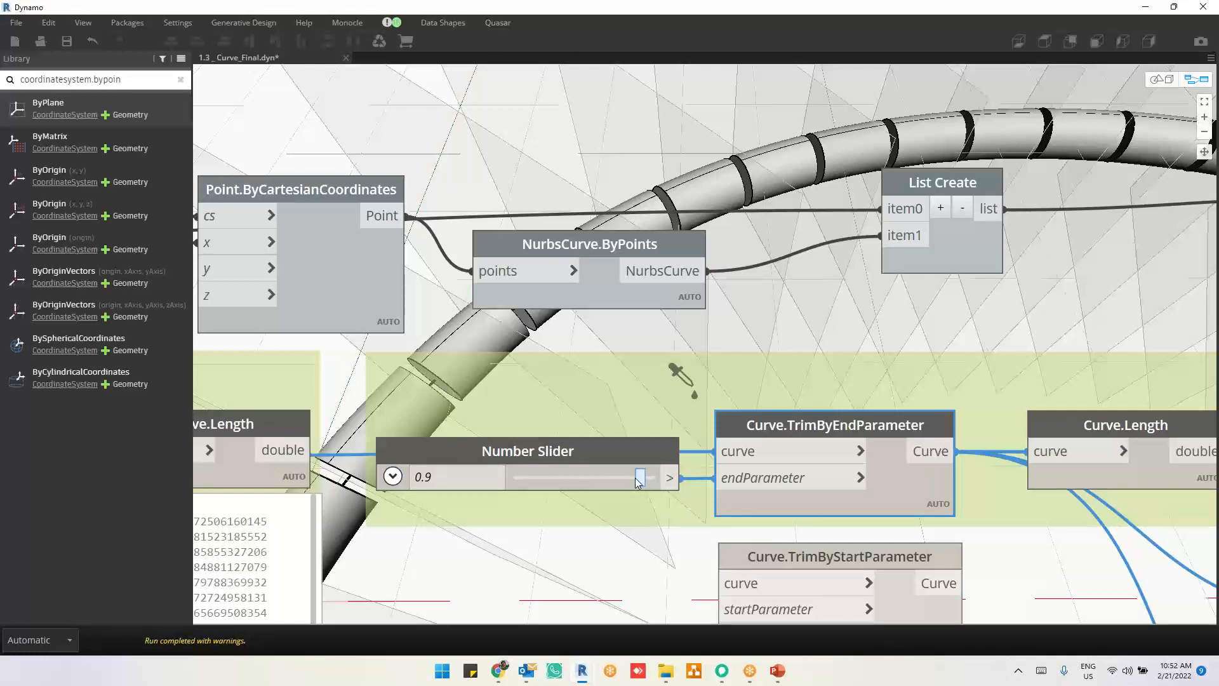
drag(638, 482, 633, 483)
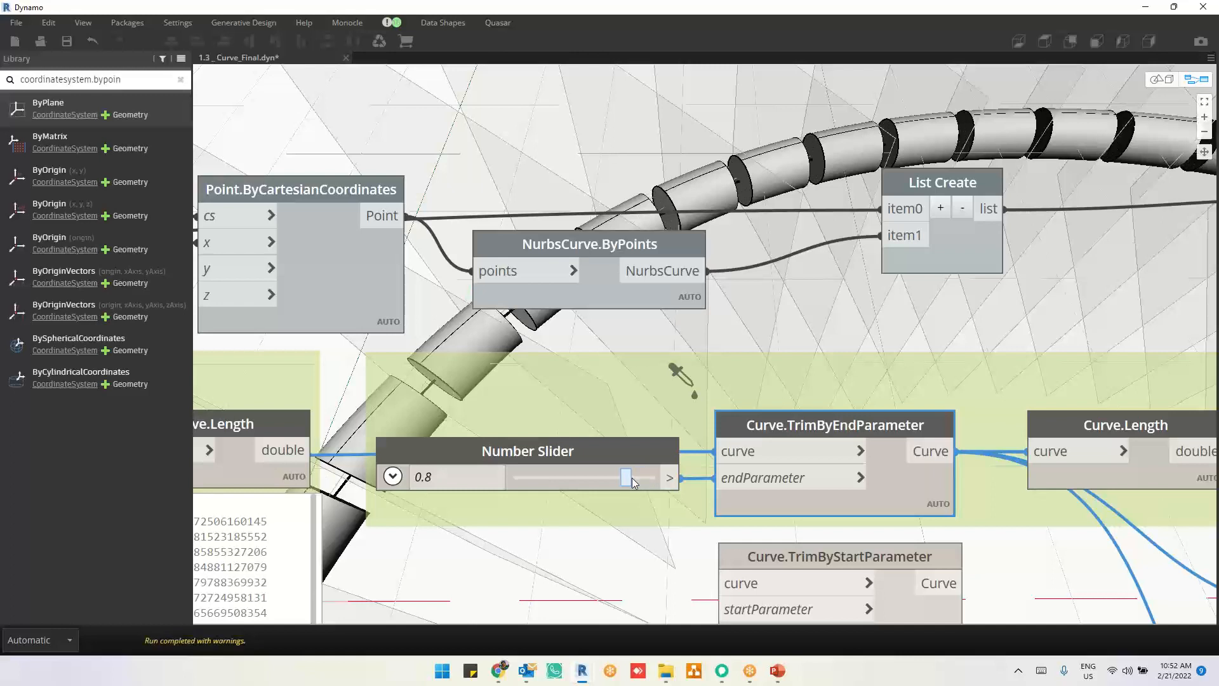
drag(633, 482, 610, 484)
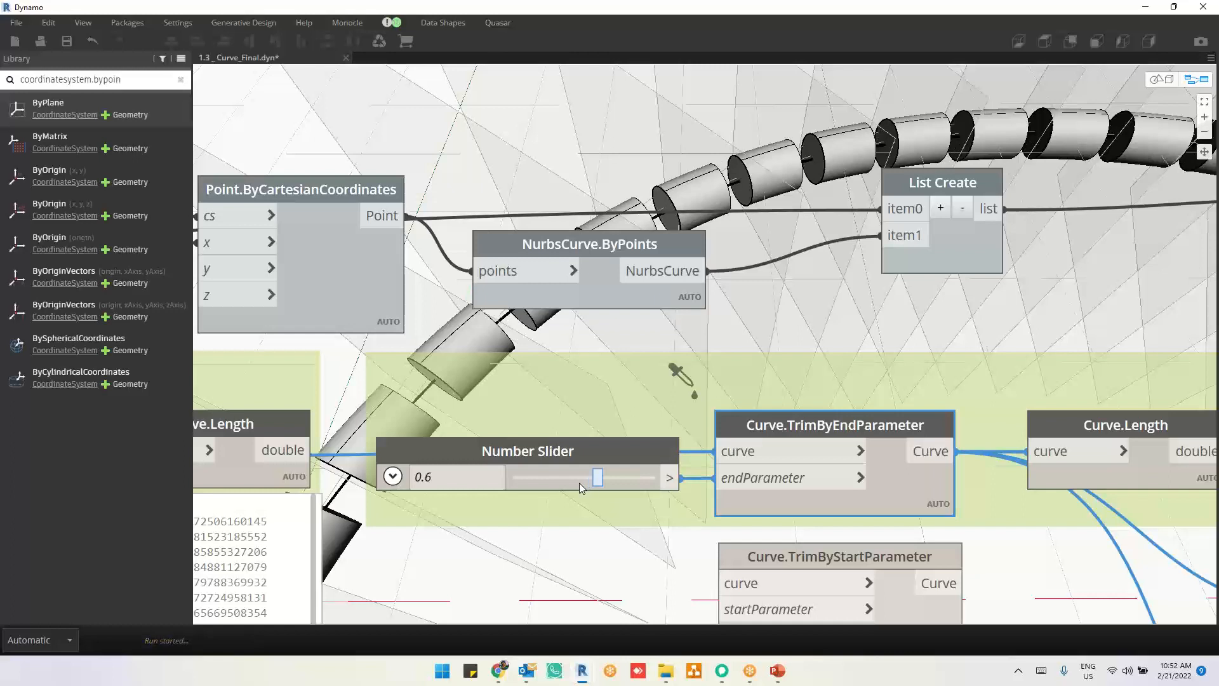
click(579, 483)
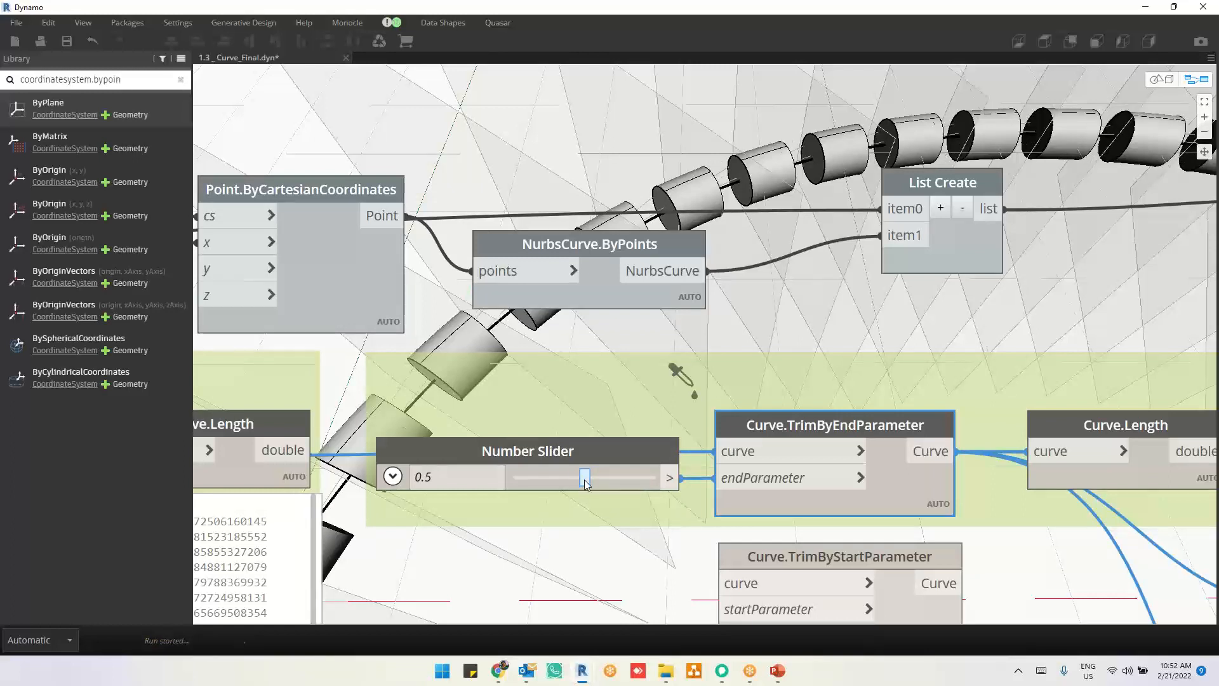
mouse_move(585, 484)
mouse_down()
mouse_move(575, 484)
mouse_move(585, 484)
mouse_up()
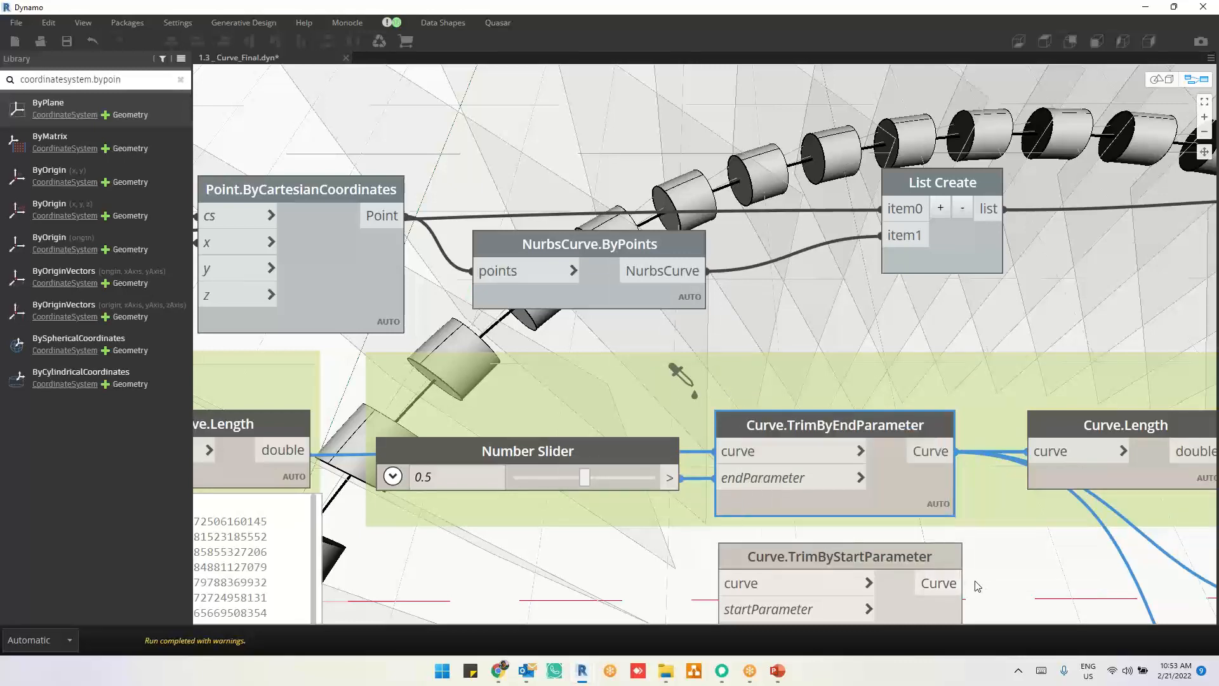
Step: Pin the output preview of the Curve.Length node fed by Curve.TrimByEndParameter to read the trimmed segment lengths
middle_drag(937, 581, 891, 514)
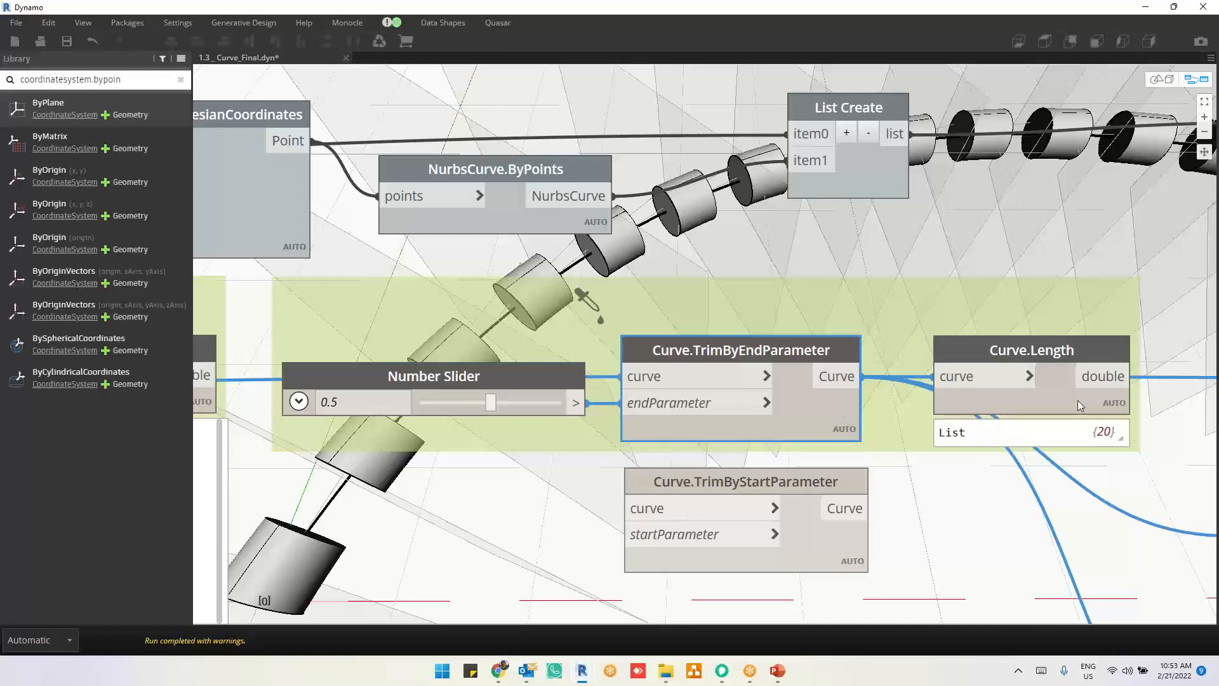
click(1101, 428)
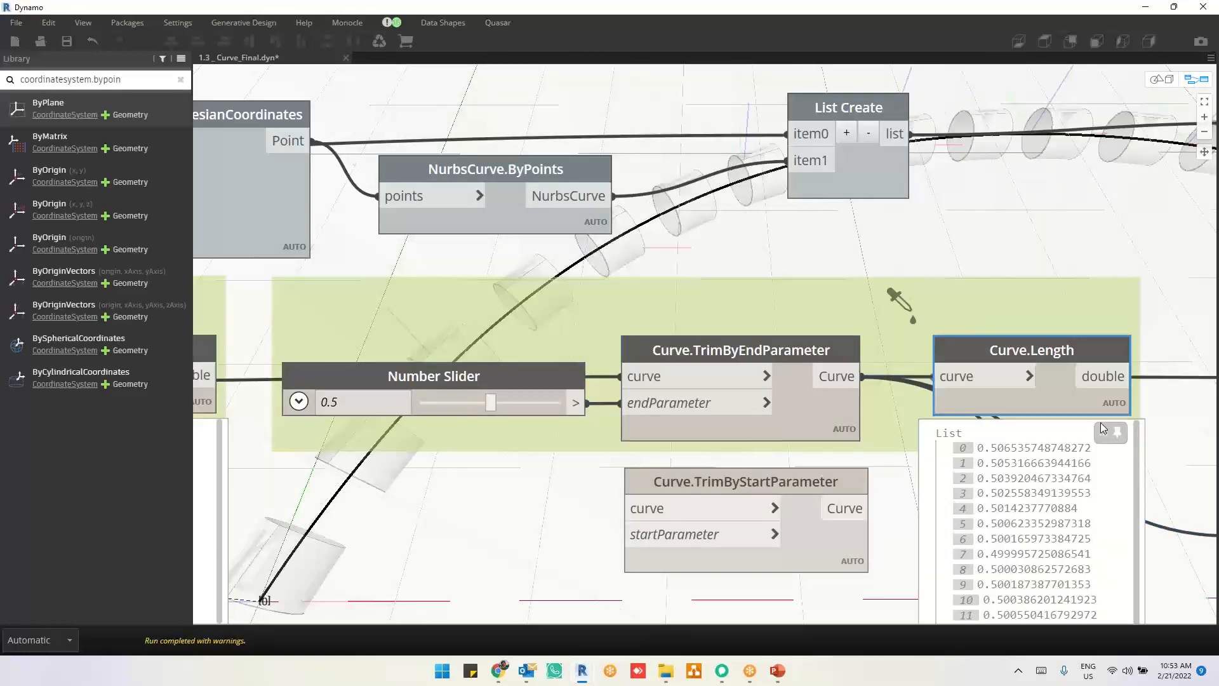
middle_drag(1103, 462, 692, 472)
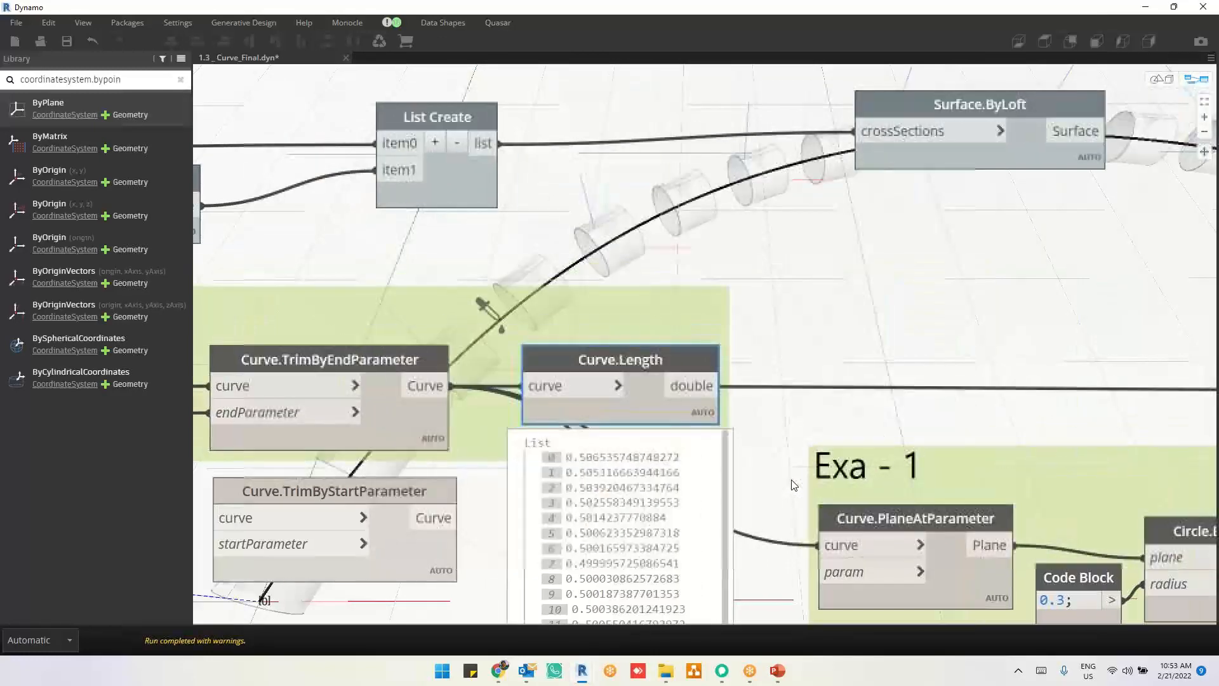
Step: Hide the geometry preview of the point, split, trim and length nodes together with the Exa - 1 nodes
middle_drag(792, 485, 504, 264)
scroll(506, 261, down, 3)
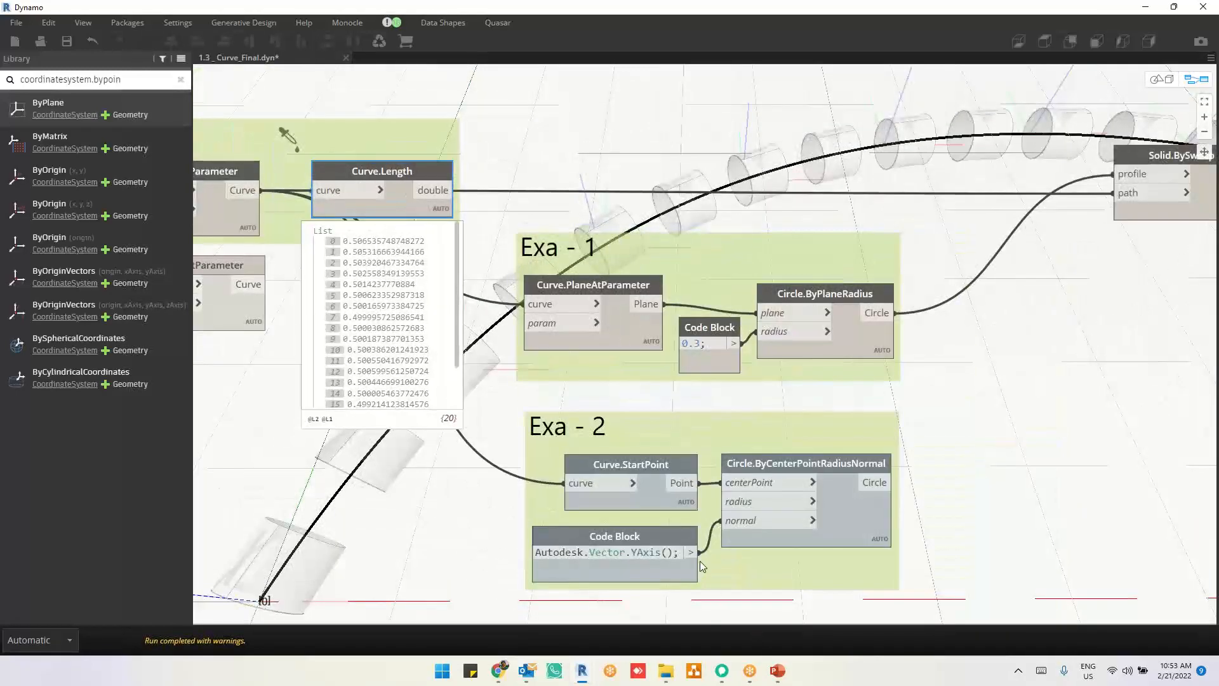
scroll(930, 419, down, 5)
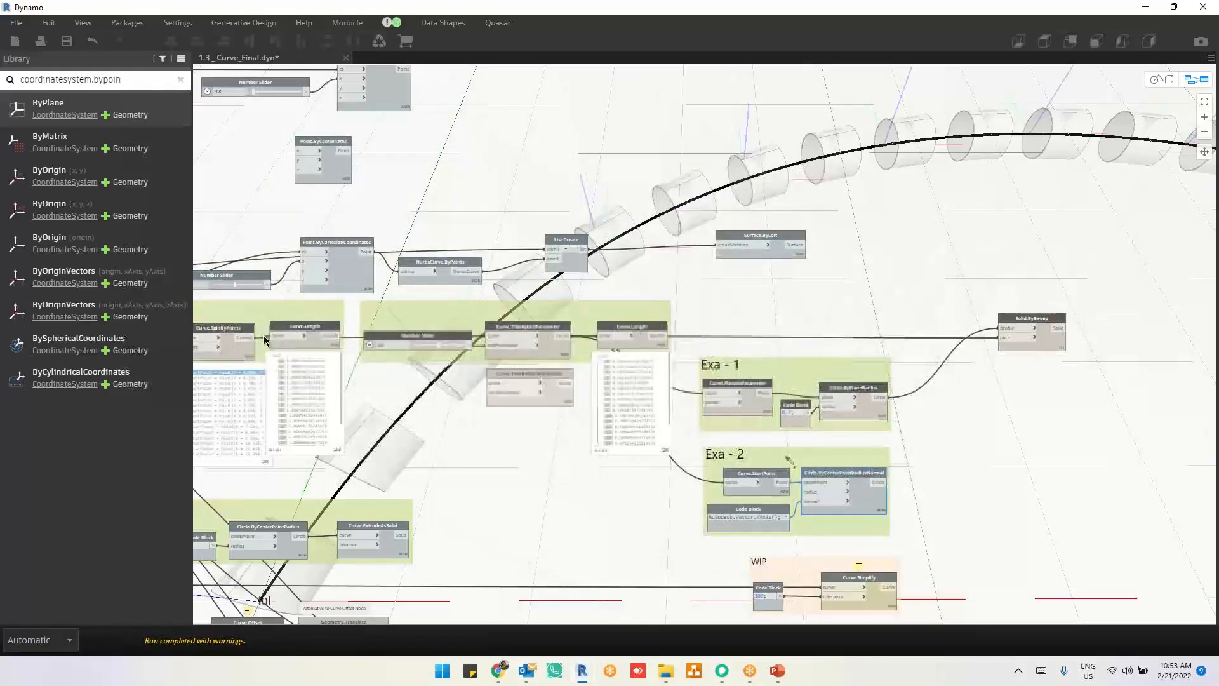
scroll(920, 301, down, 2)
middle_drag(996, 322, 1107, 297)
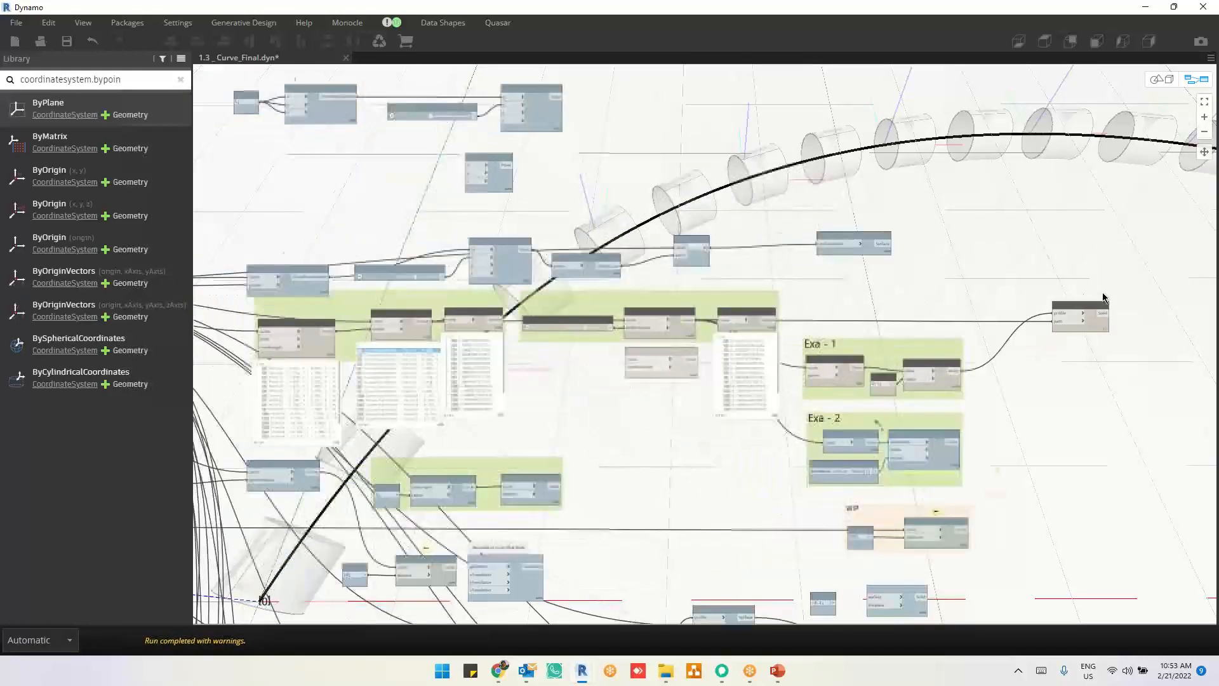
drag(271, 285, 1200, 380)
right_click(1139, 381)
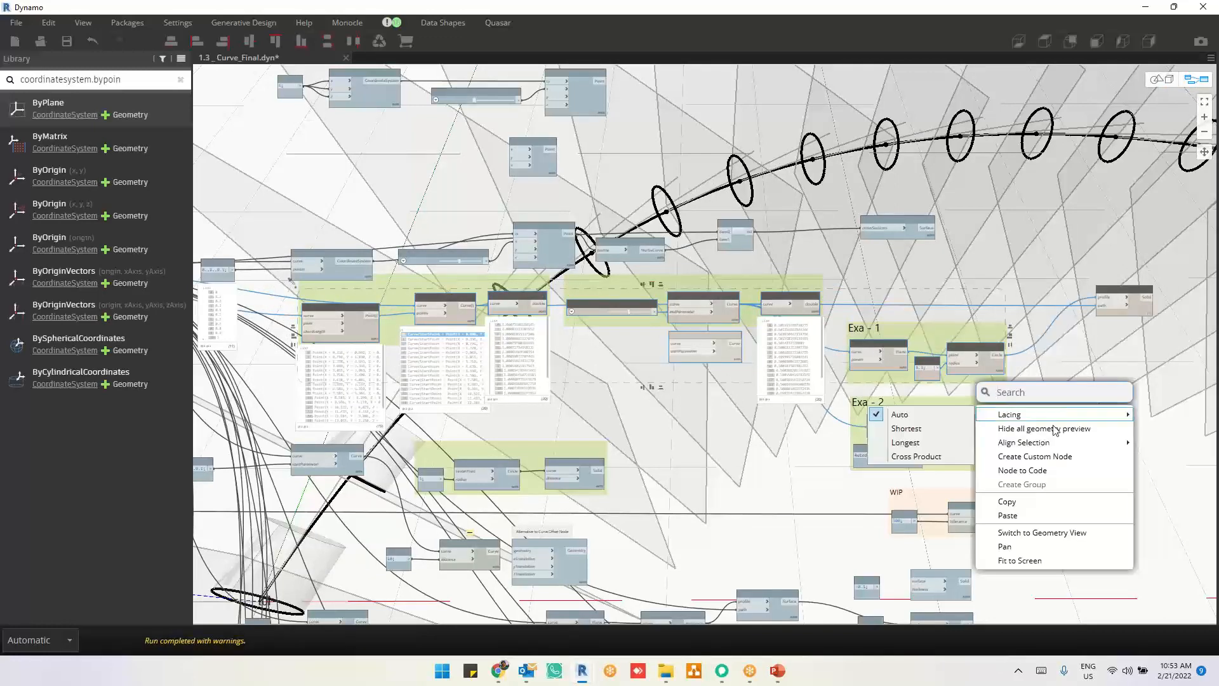
click(1051, 429)
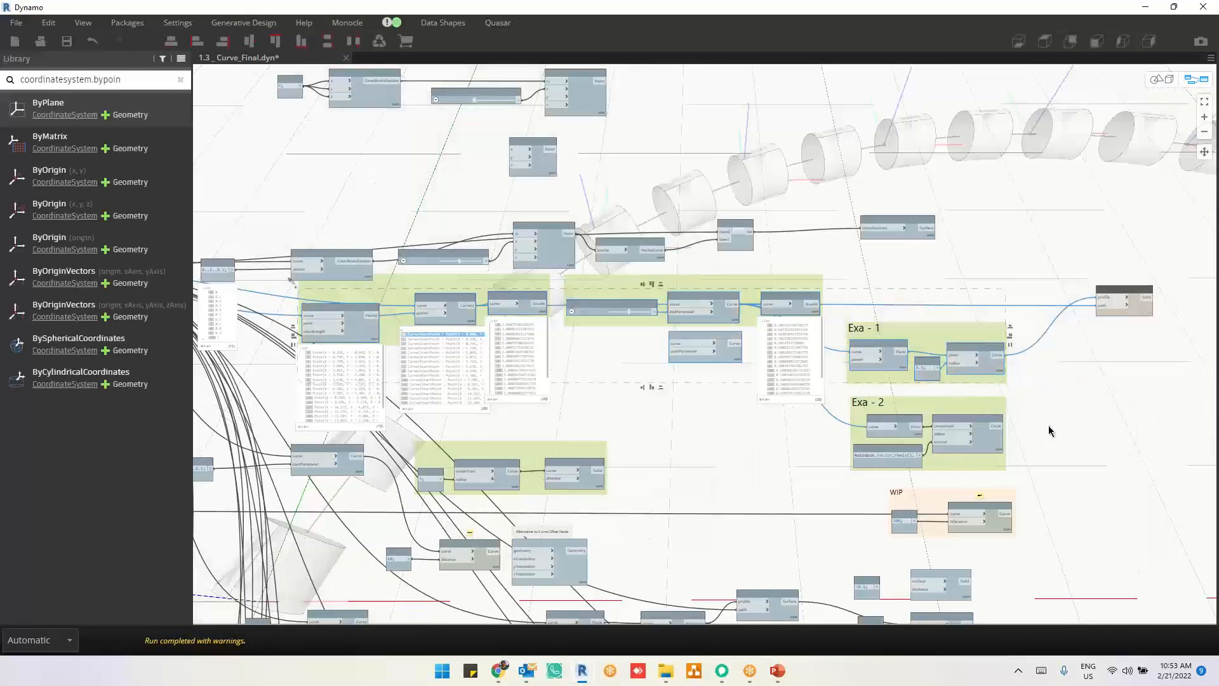
Step: Turn on the geometry preview for the Exa - 2 nodes, including Curve.StartPoint and Circle.ByCenterPointRadiusNormal
scroll(493, 281, up, 5)
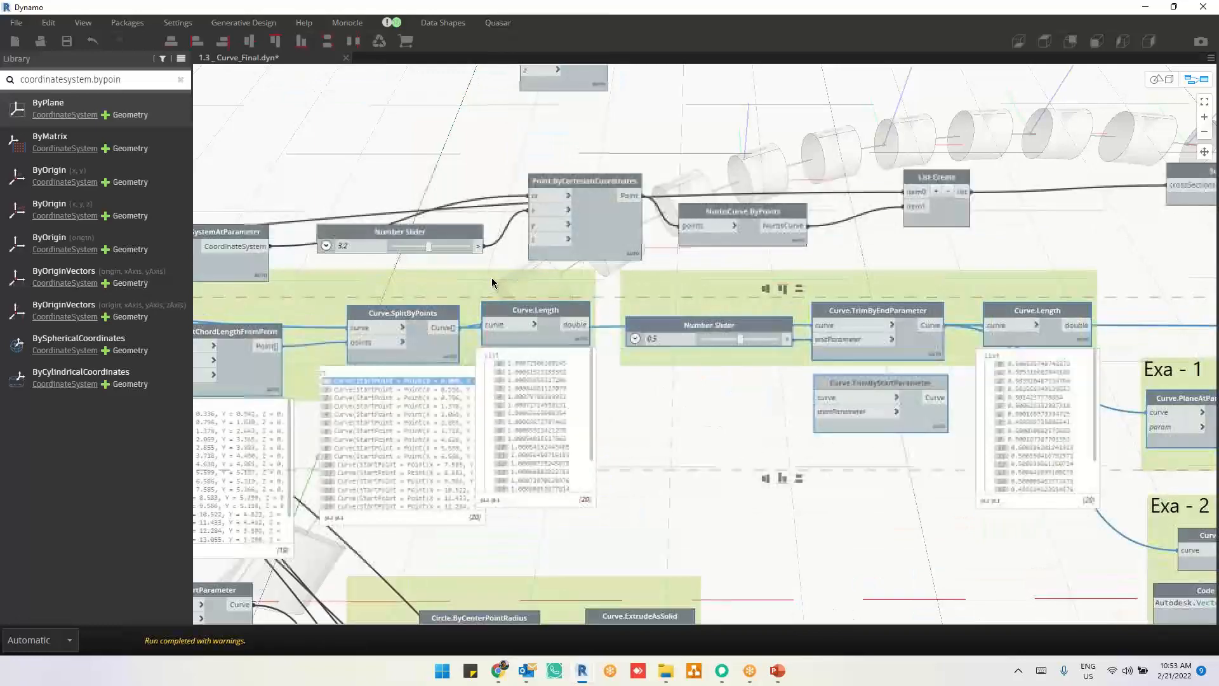
scroll(614, 382, down, 4)
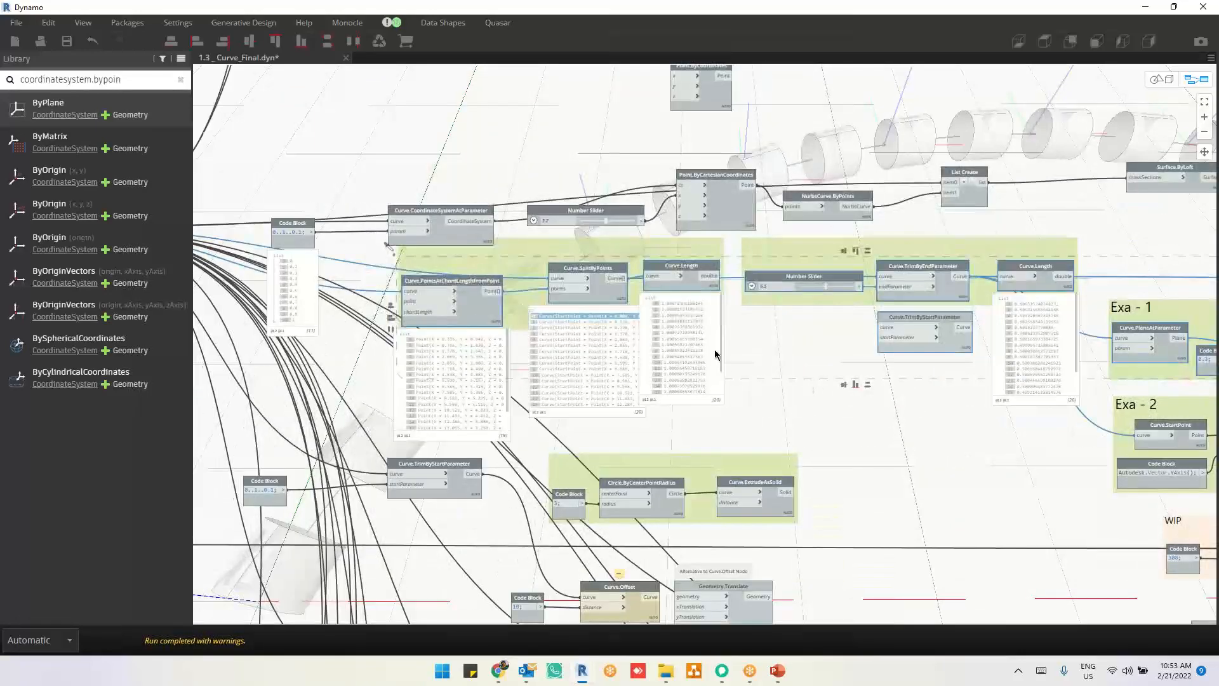
middle_drag(784, 362, 639, 298)
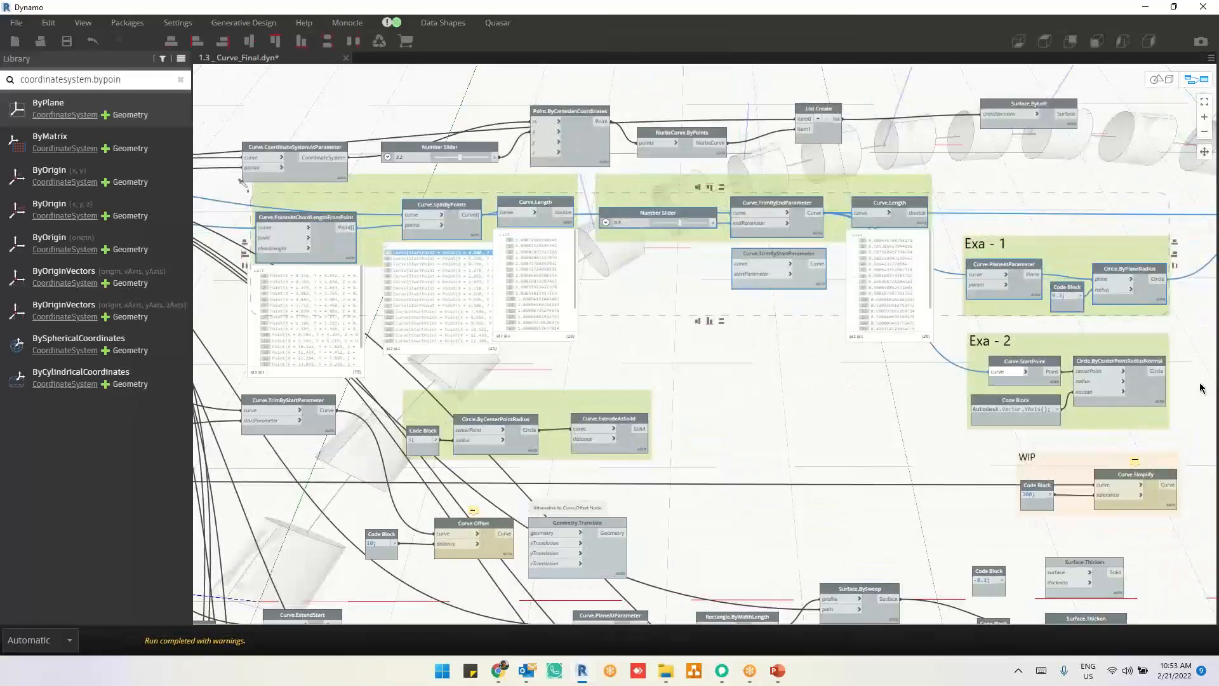
middle_drag(1193, 411, 1062, 411)
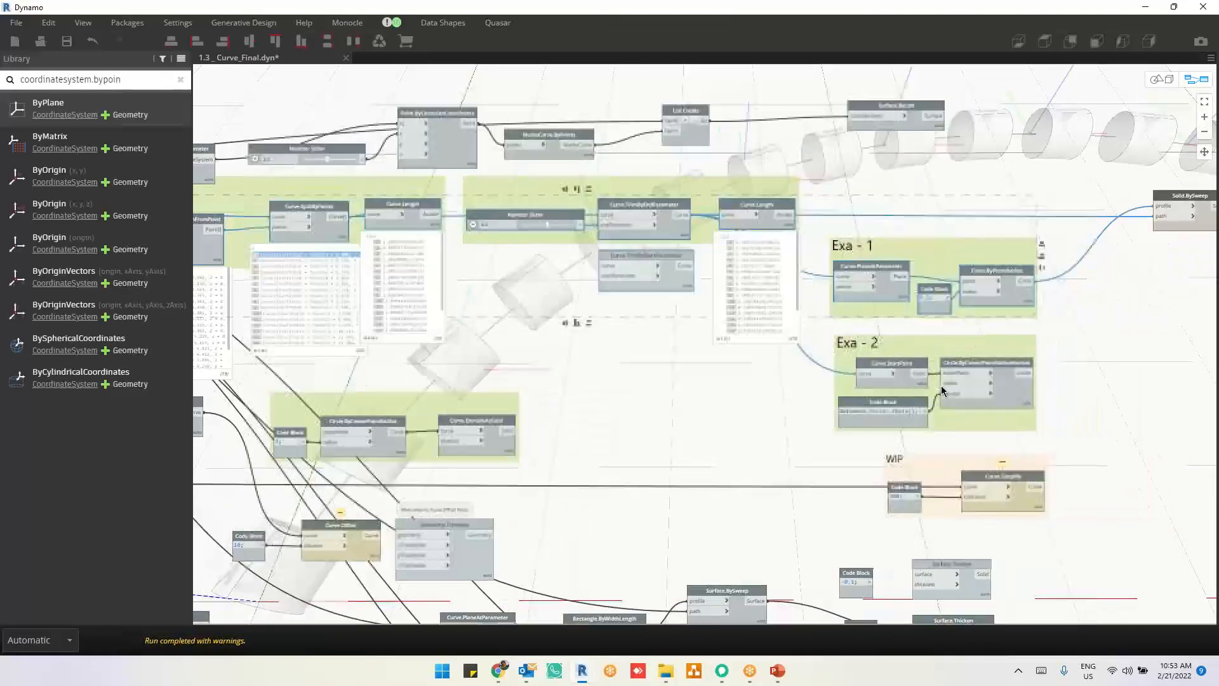
drag(1062, 411, 1085, 434)
right_click(1089, 375)
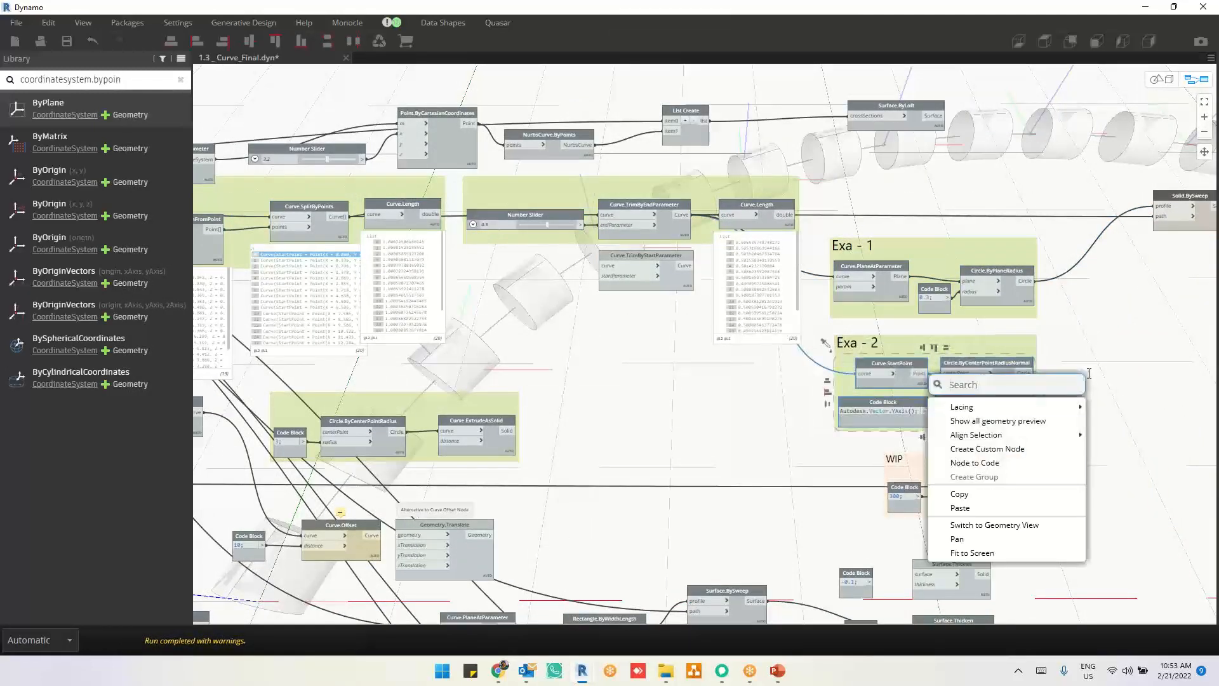
click(1024, 421)
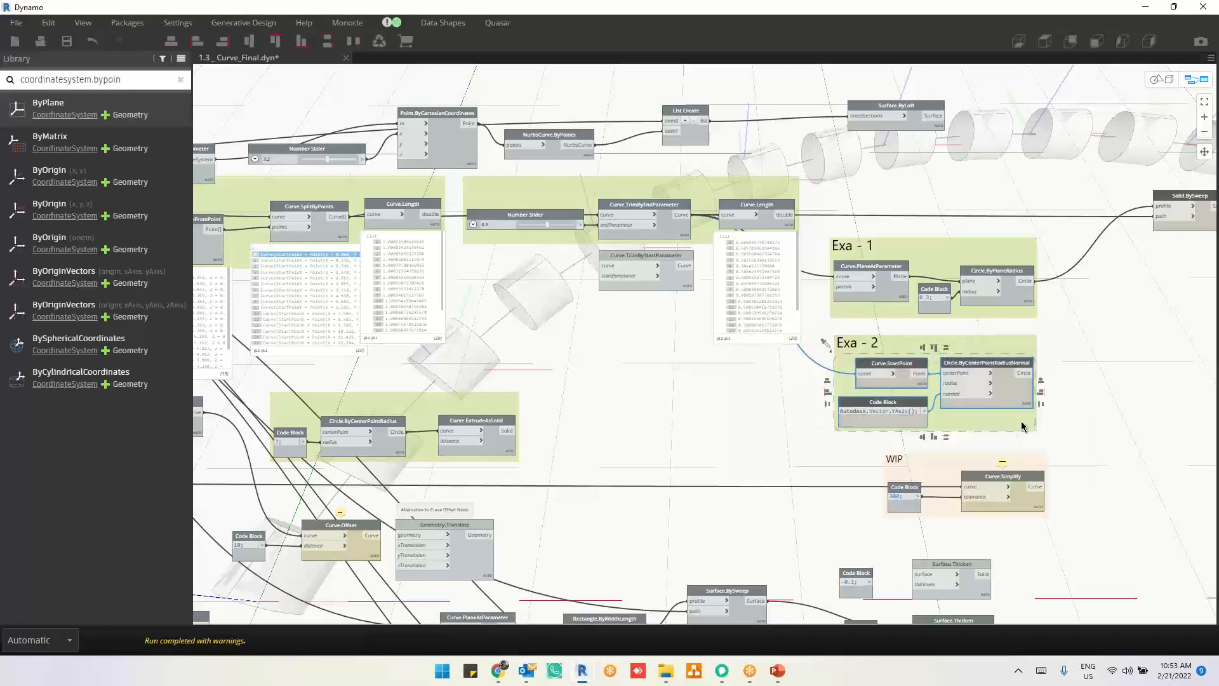
click(1094, 343)
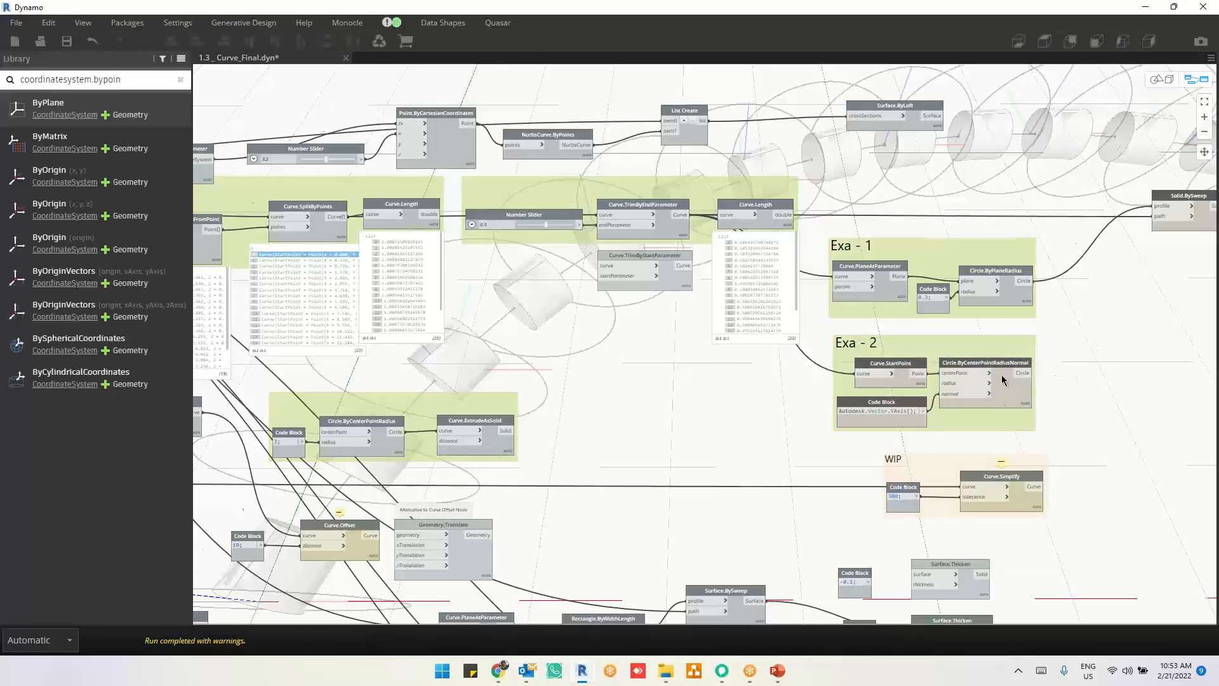
Step: Connect the Circle output of the Exa - 2 Circle.ByCenterPointRadiusNormal node to the profile input of Solid.BySweep
scroll(1005, 417, up, 5)
scroll(1004, 416, up, 1)
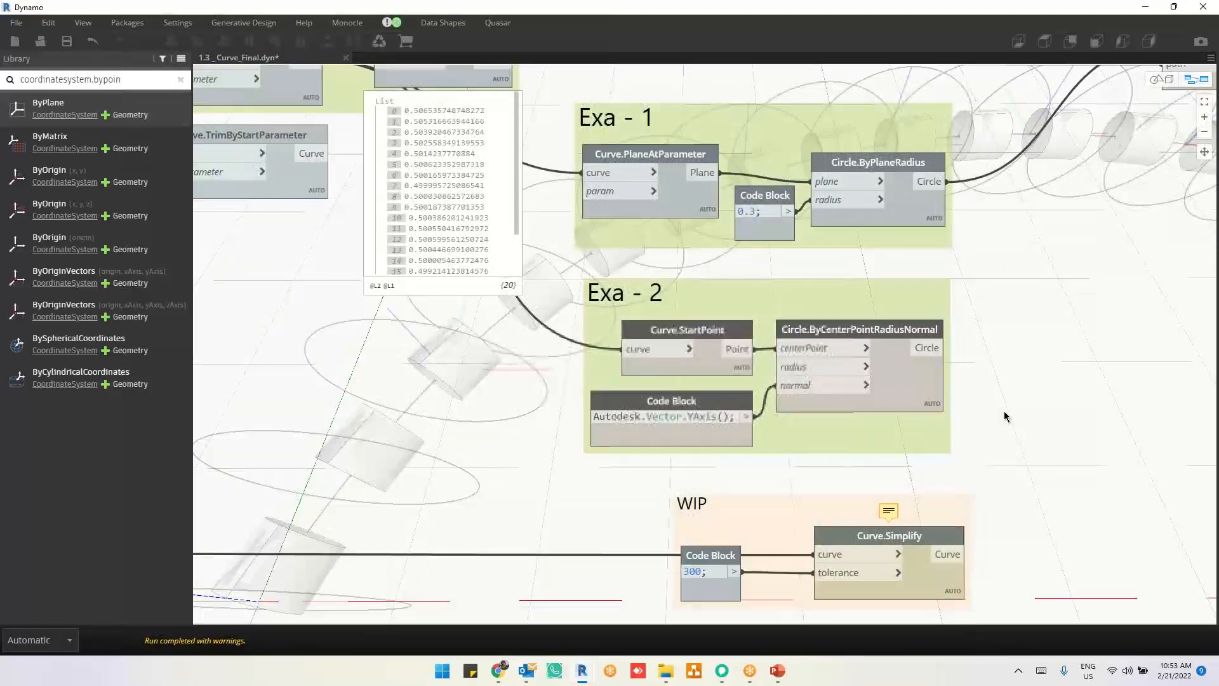
mouse_move(895, 182)
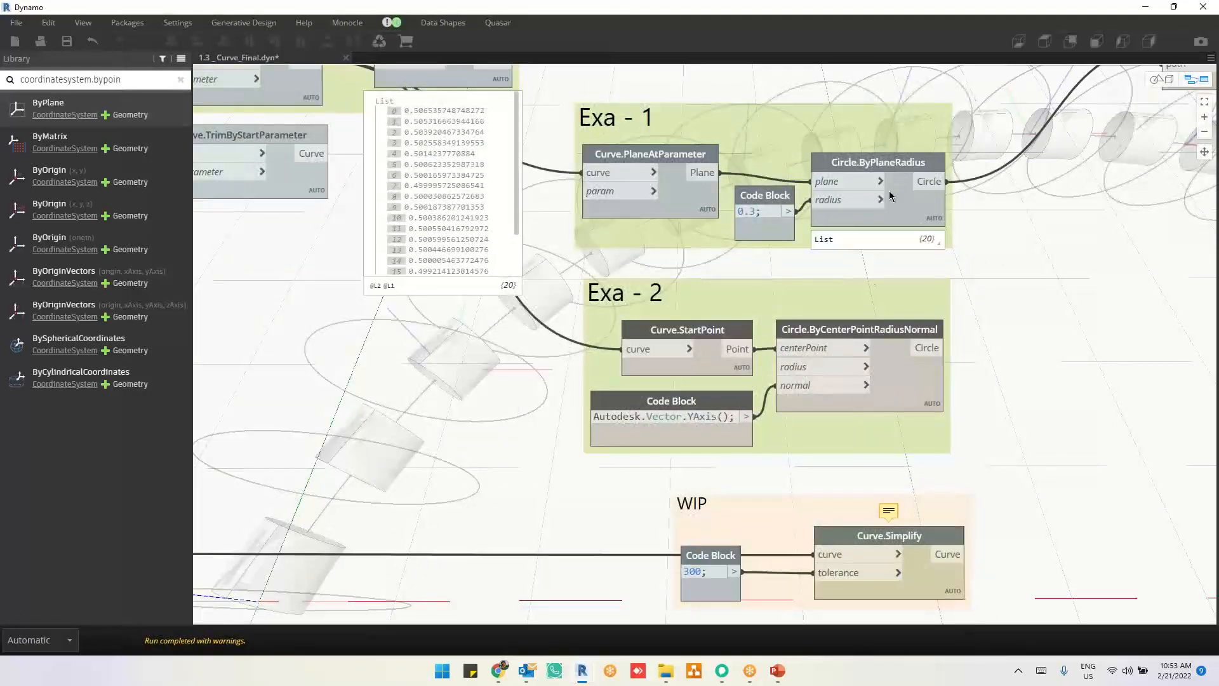
mouse_move(853, 334)
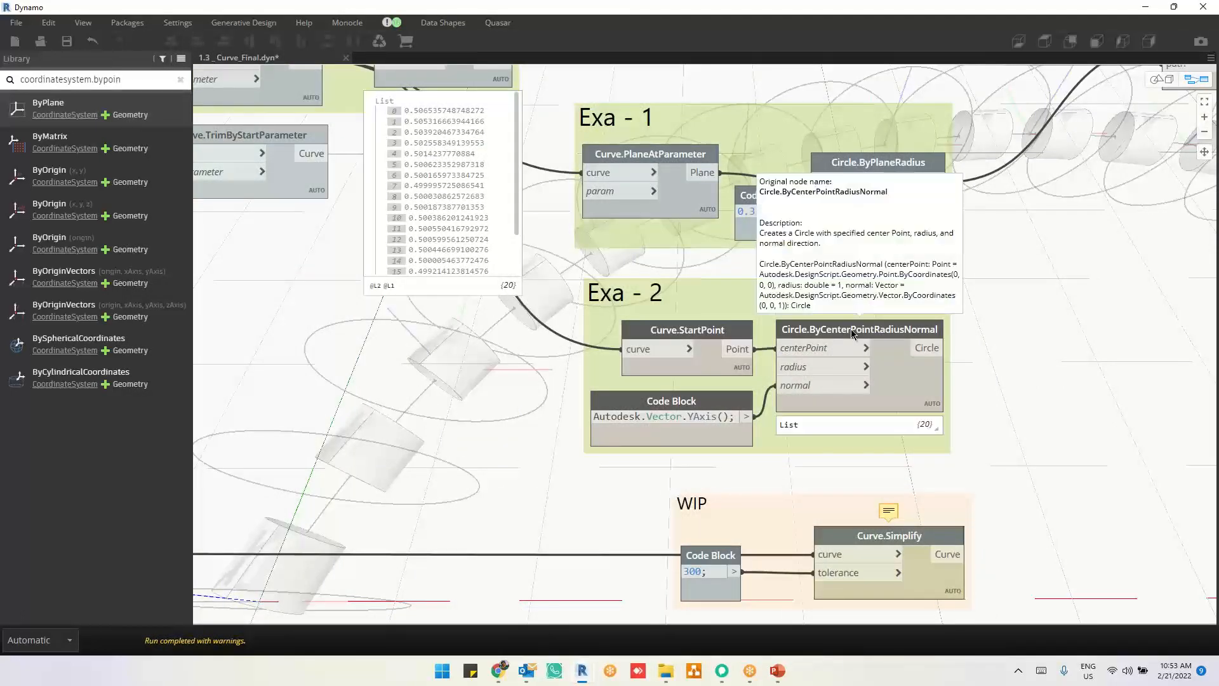
click(929, 348)
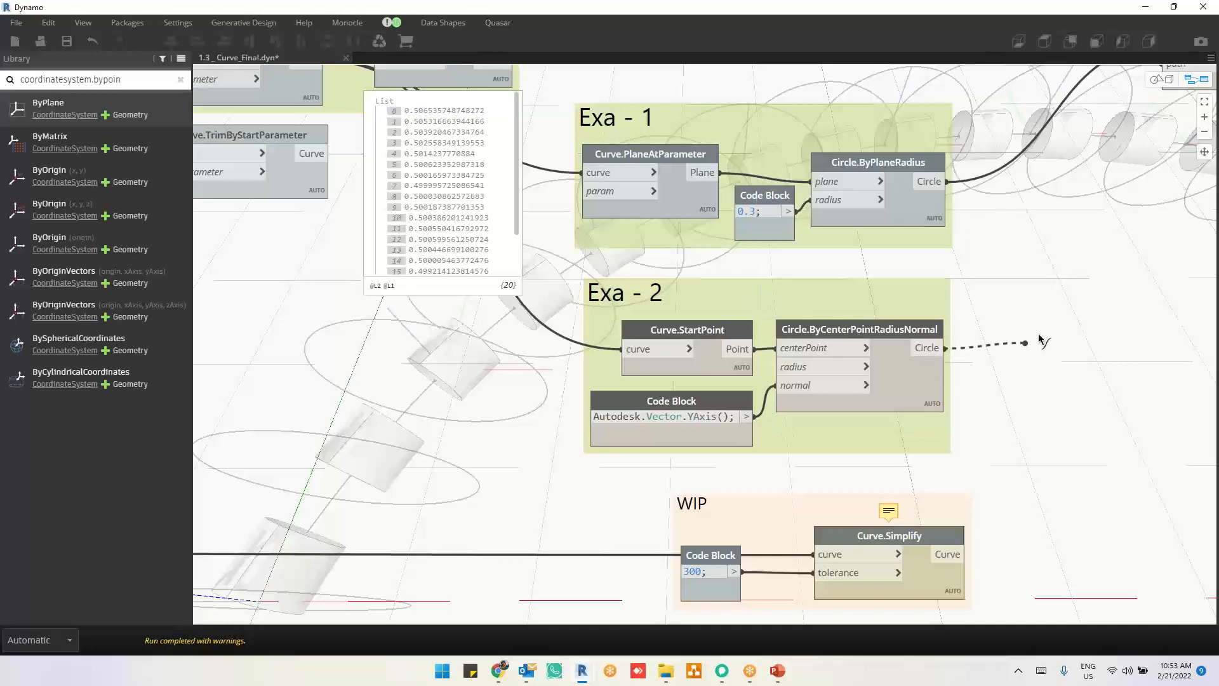
middle_drag(966, 321, 842, 400)
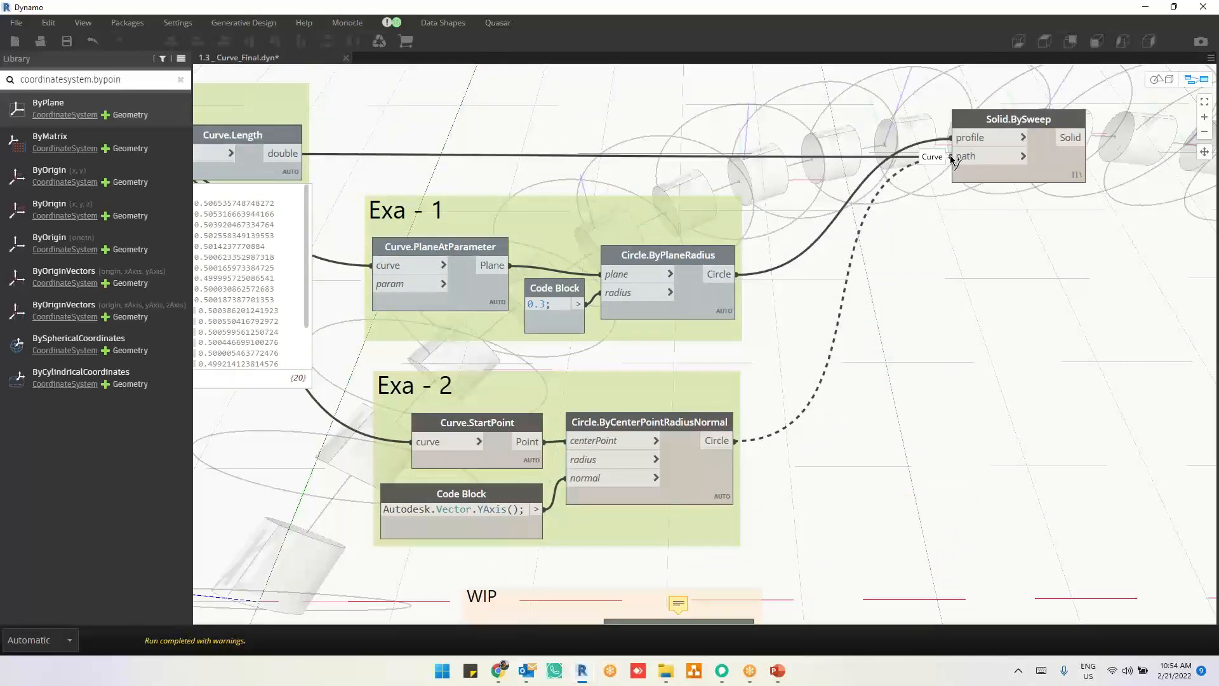
click(959, 138)
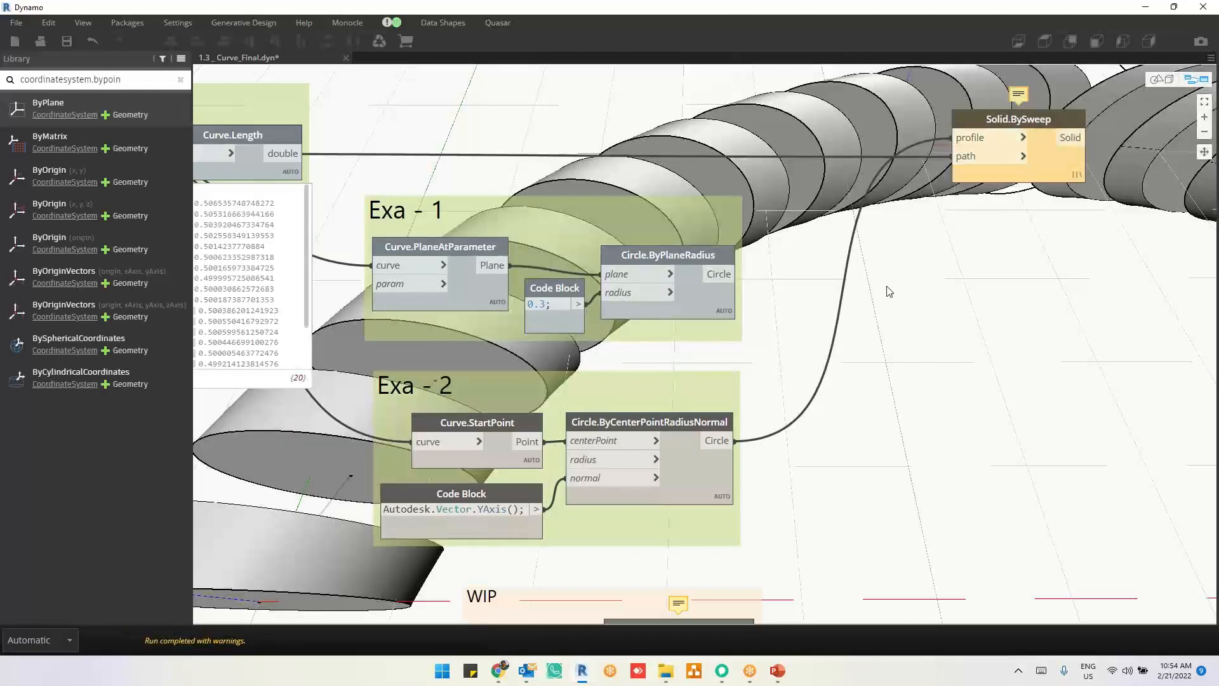
Step: Examine the solids swept from the Y-axis-normal circles along the arc from above and close up in the 3D view
key(ctrl+b)
scroll(852, 422, down, 5)
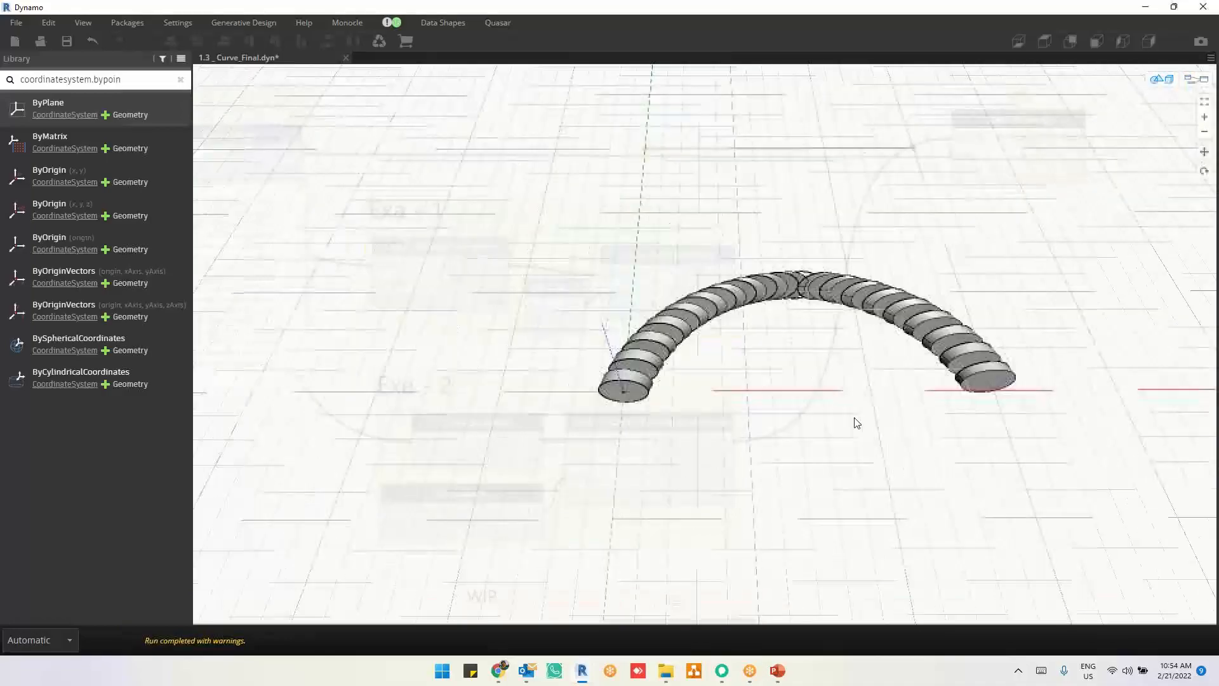
right_drag(931, 413, 863, 419)
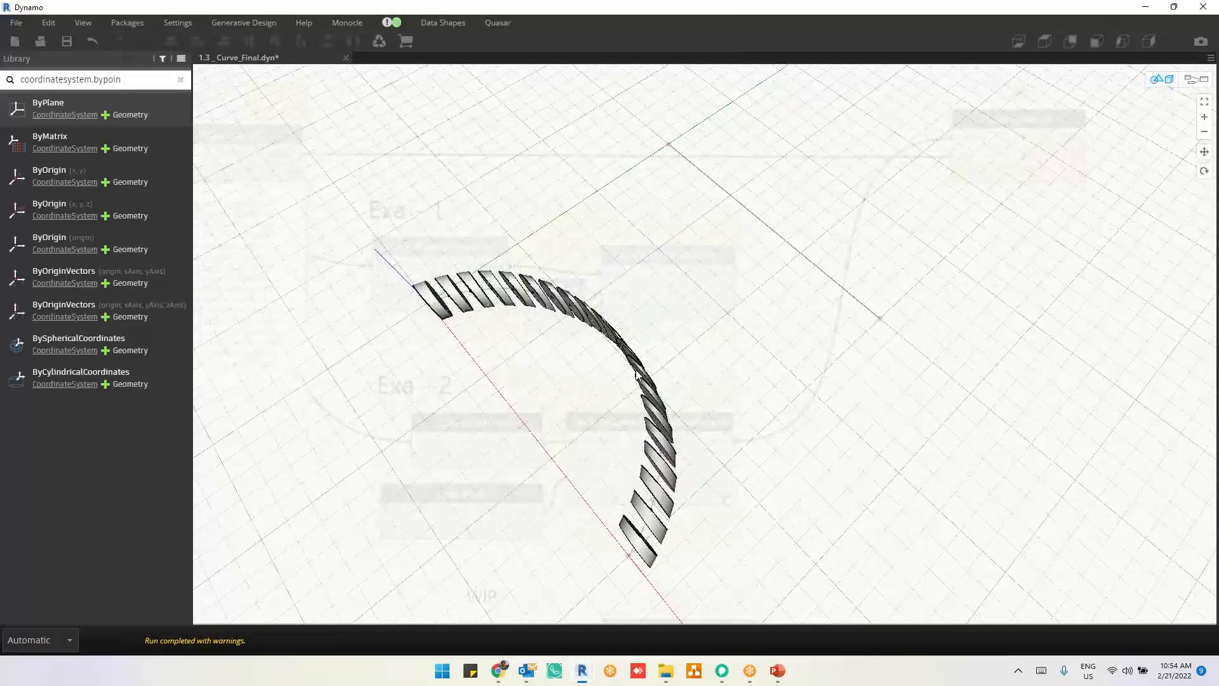
scroll(637, 373, up, 5)
middle_drag(603, 389, 689, 357)
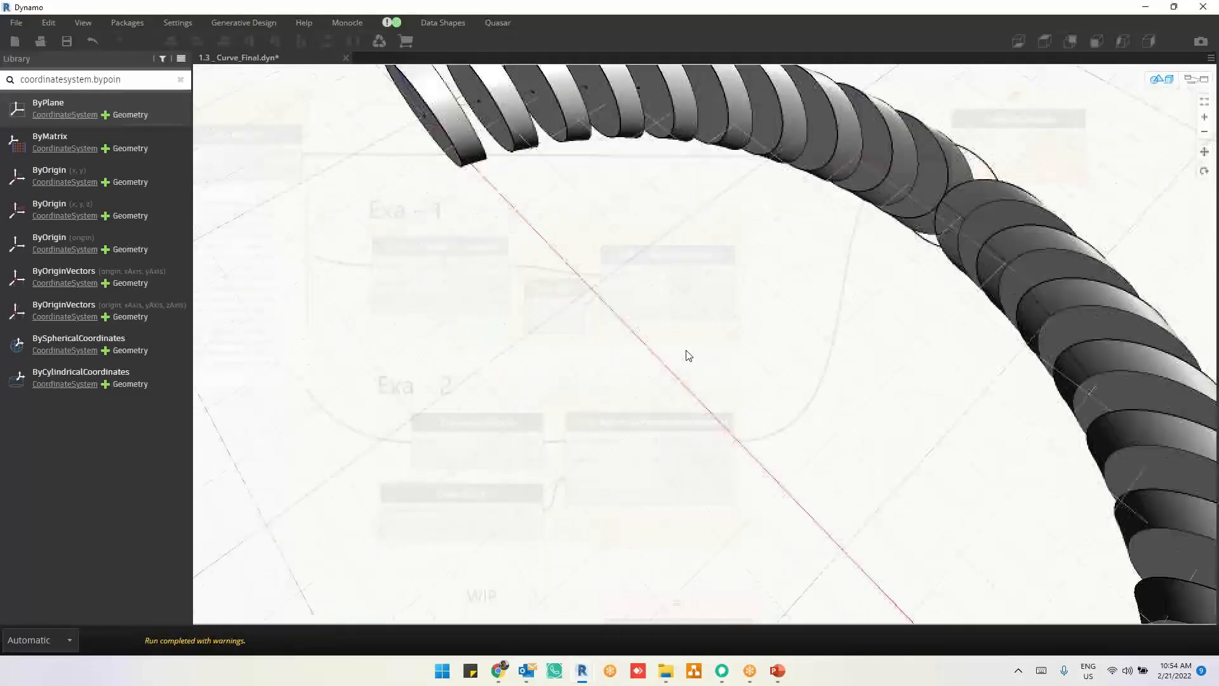
scroll(717, 352, down, 4)
right_drag(728, 356, 746, 345)
key(ctrl+b)
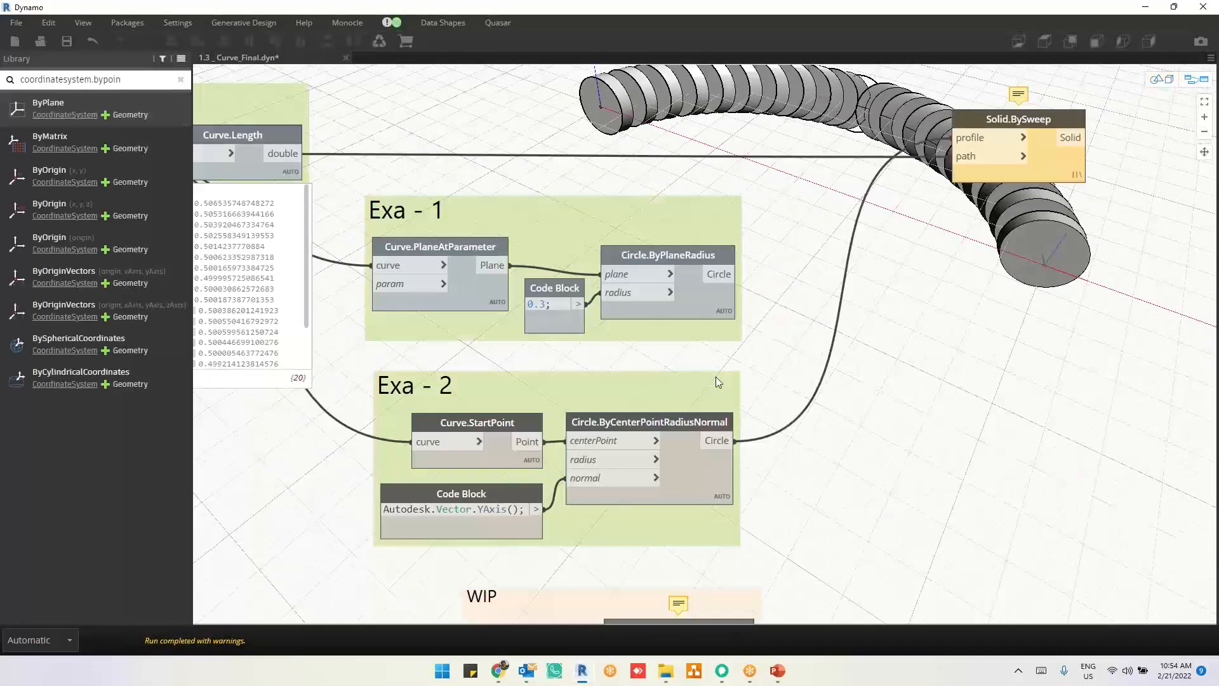
Step: Mark the Point, Radius and Normal parts of the Circle.ByCenterPointRadiusNormal title with the green pen and underline its centerPoint, radius and normal inputs
mouse_move(648, 427)
scroll(687, 559, up, 3)
click(741, 14)
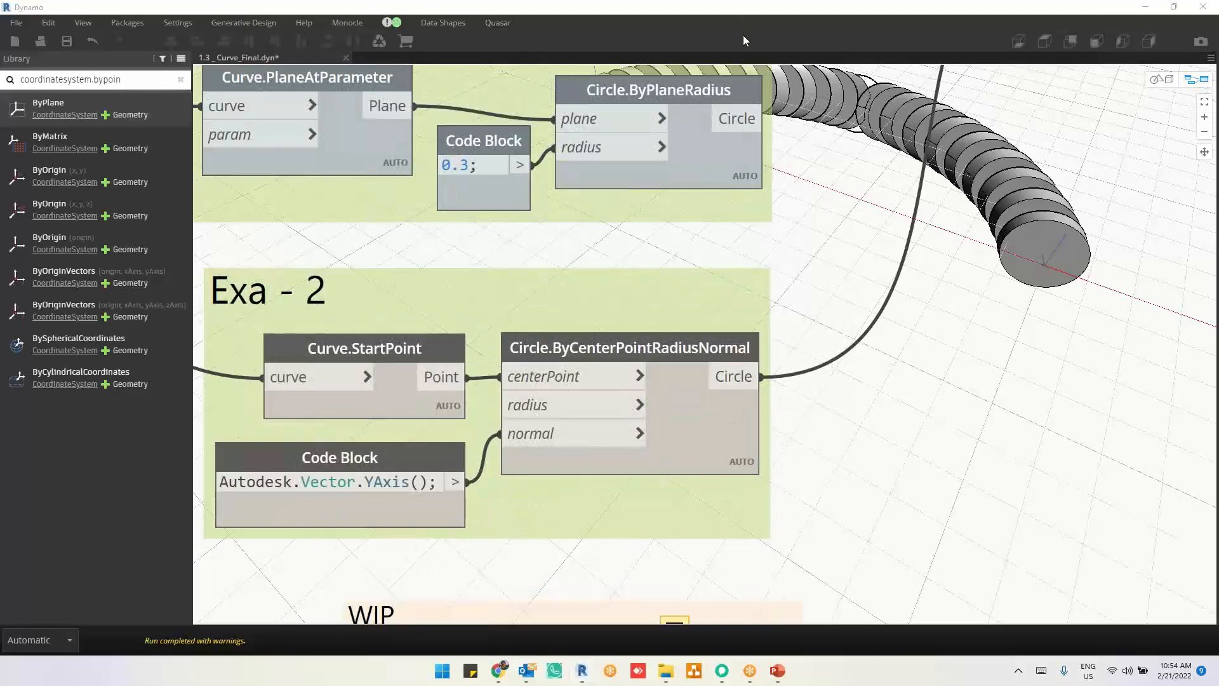
click(743, 36)
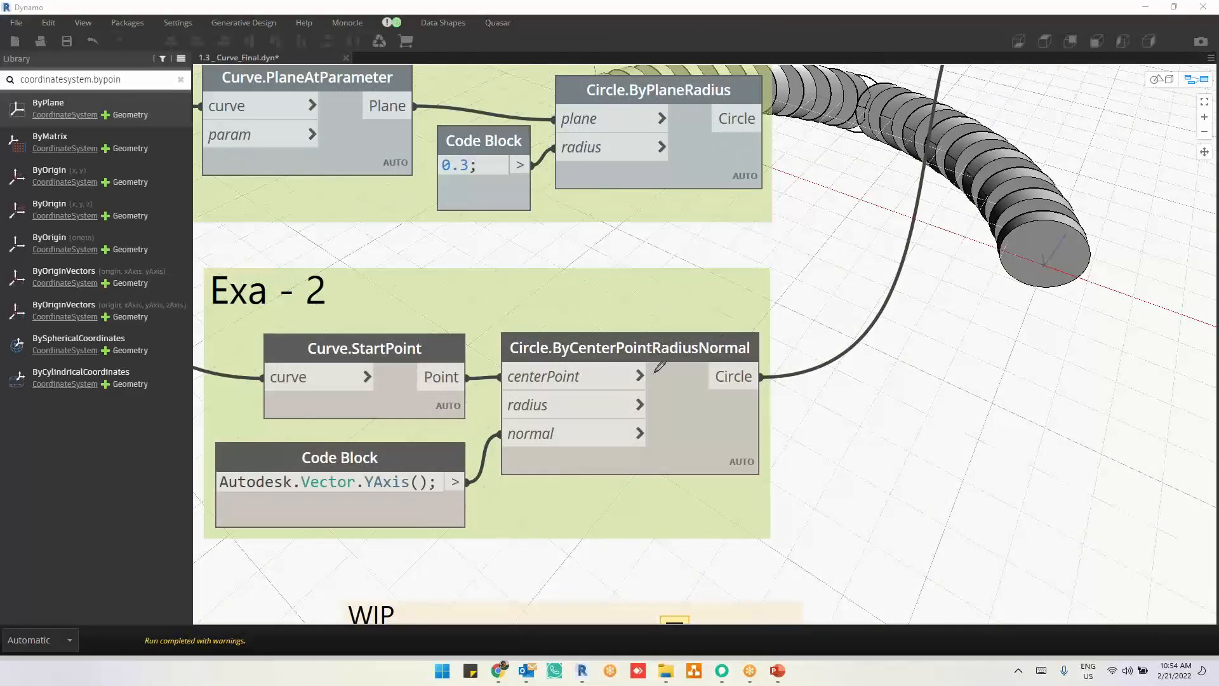
drag(655, 374, 655, 277)
drag(701, 368, 700, 284)
drag(760, 371, 756, 266)
drag(509, 385, 579, 380)
drag(518, 411, 564, 410)
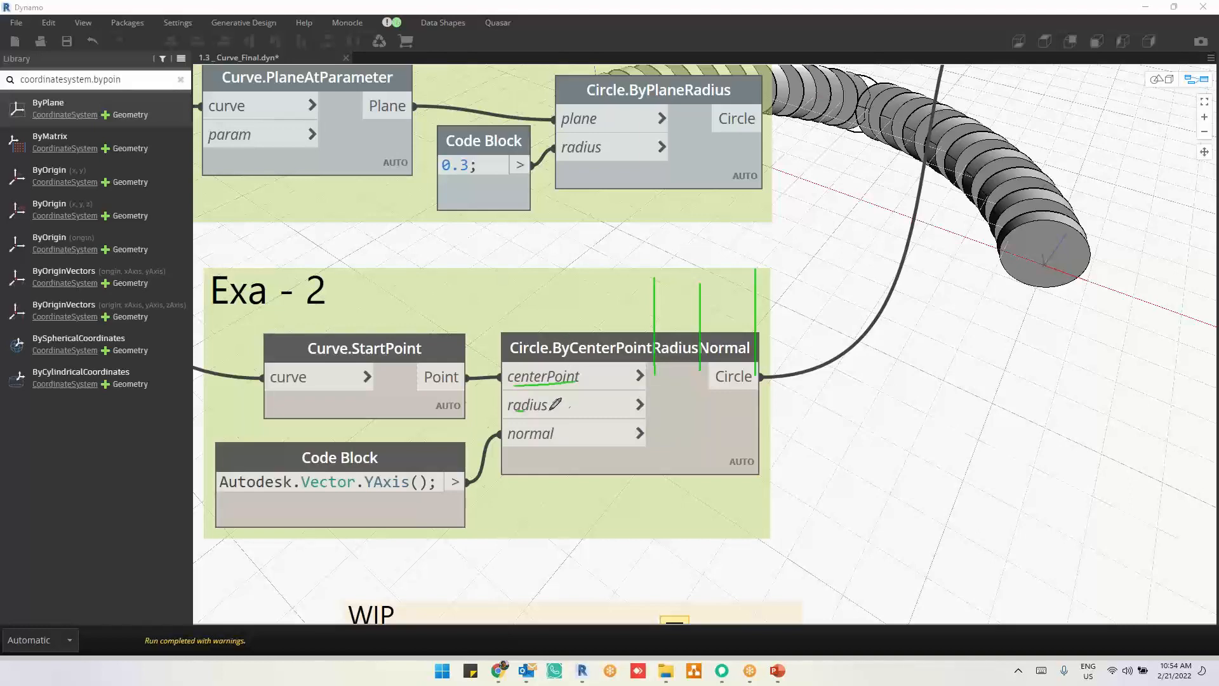
drag(505, 443, 556, 442)
Step: Change the normal vector in the Exa - 2 Code Block to Autodesk.Vector.ZAxis()
drag(374, 485, 366, 486)
text(Z)
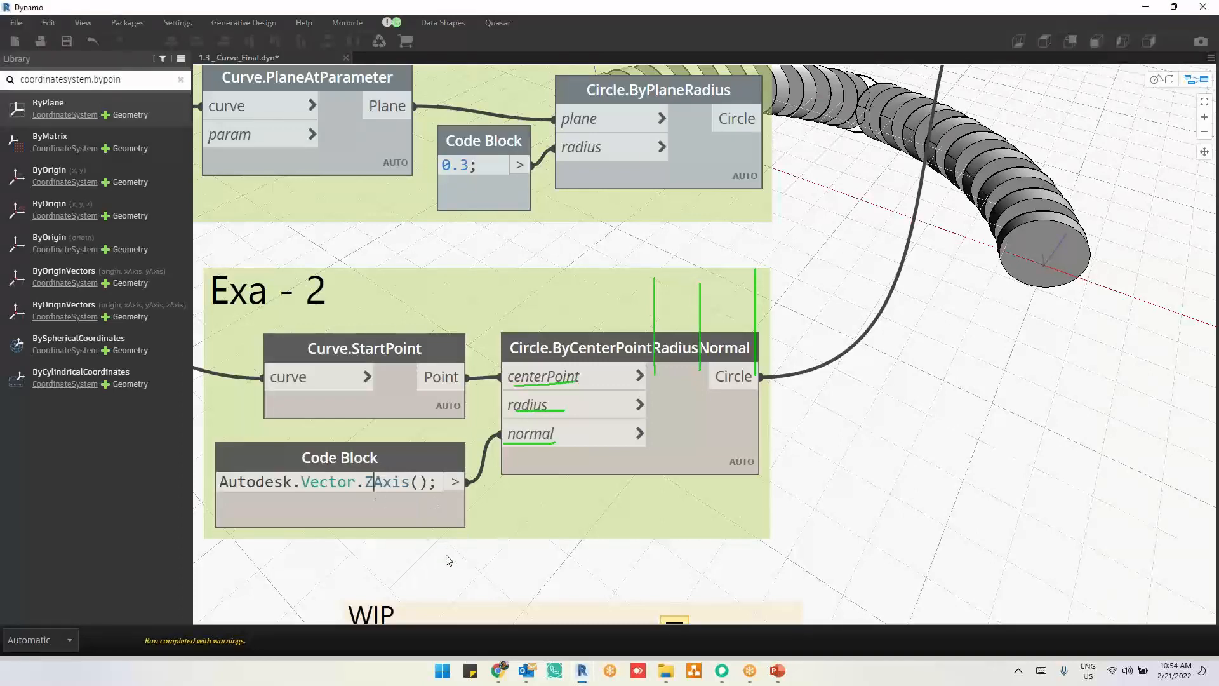
click(446, 561)
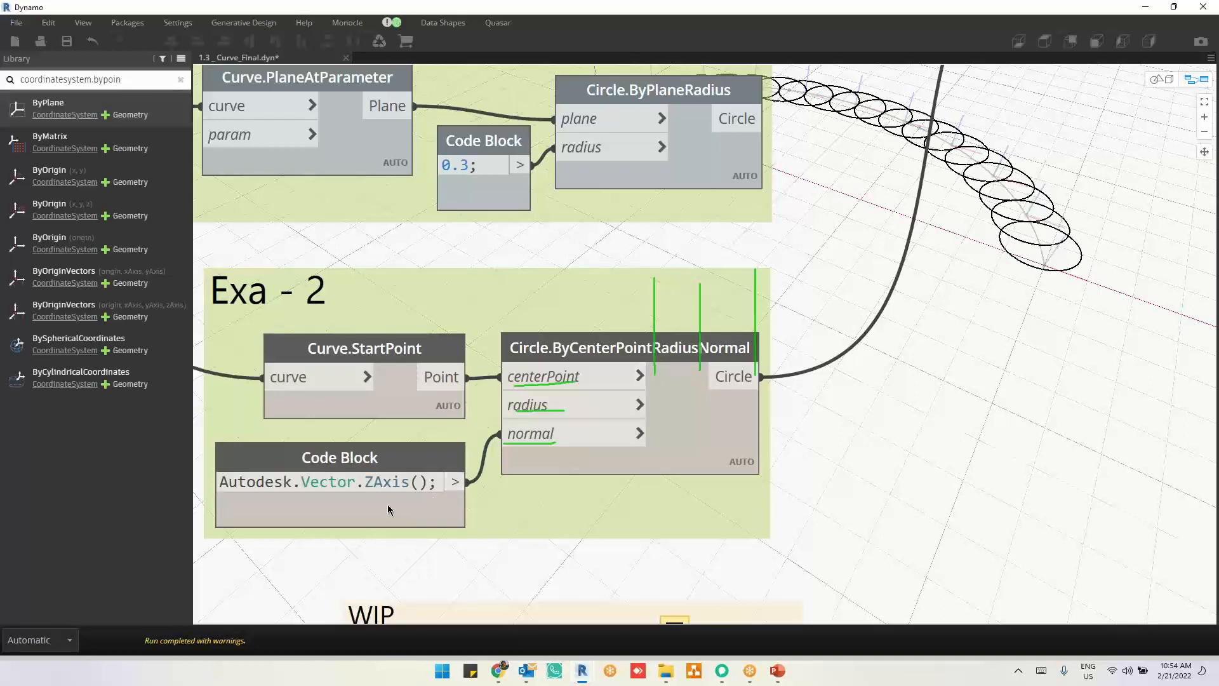
Step: Change the normal vector in the Exa - 2 Code Block to Autodesk.Vector.XAxis()
click(366, 485)
text(X)
click(855, 489)
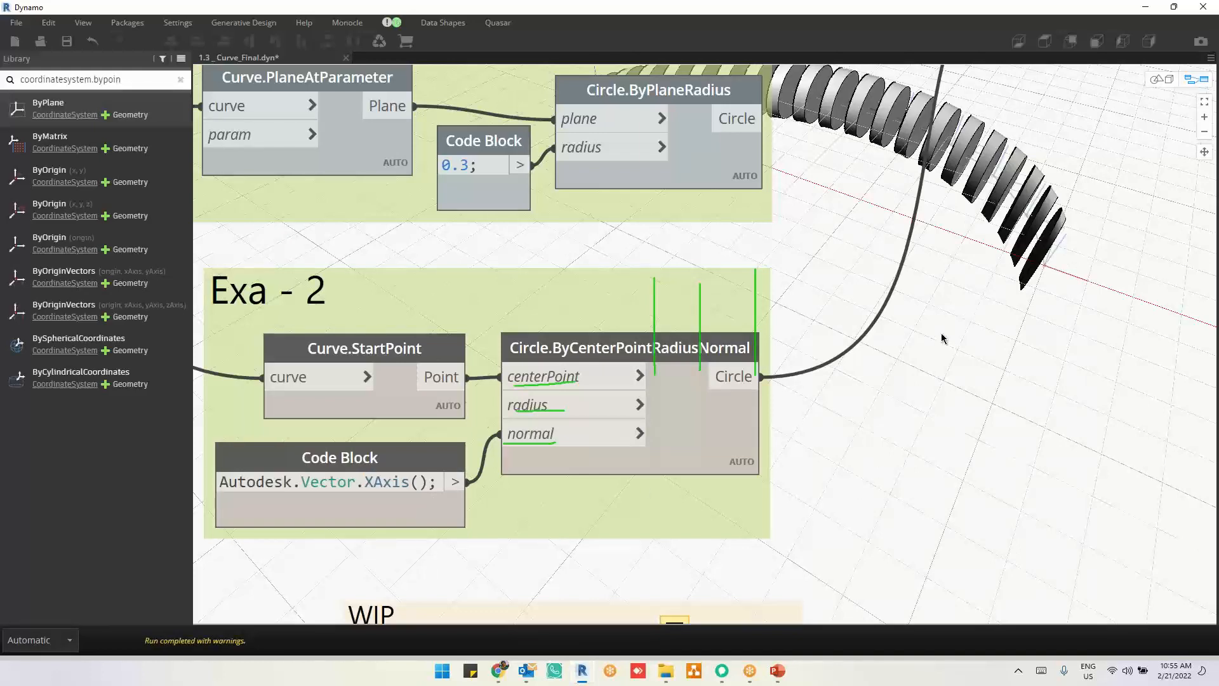
Step: View the X-axis-normal swept solids in the 3D view and clear the green pen marks
middle_drag(942, 334, 899, 391)
key(ctrl+b)
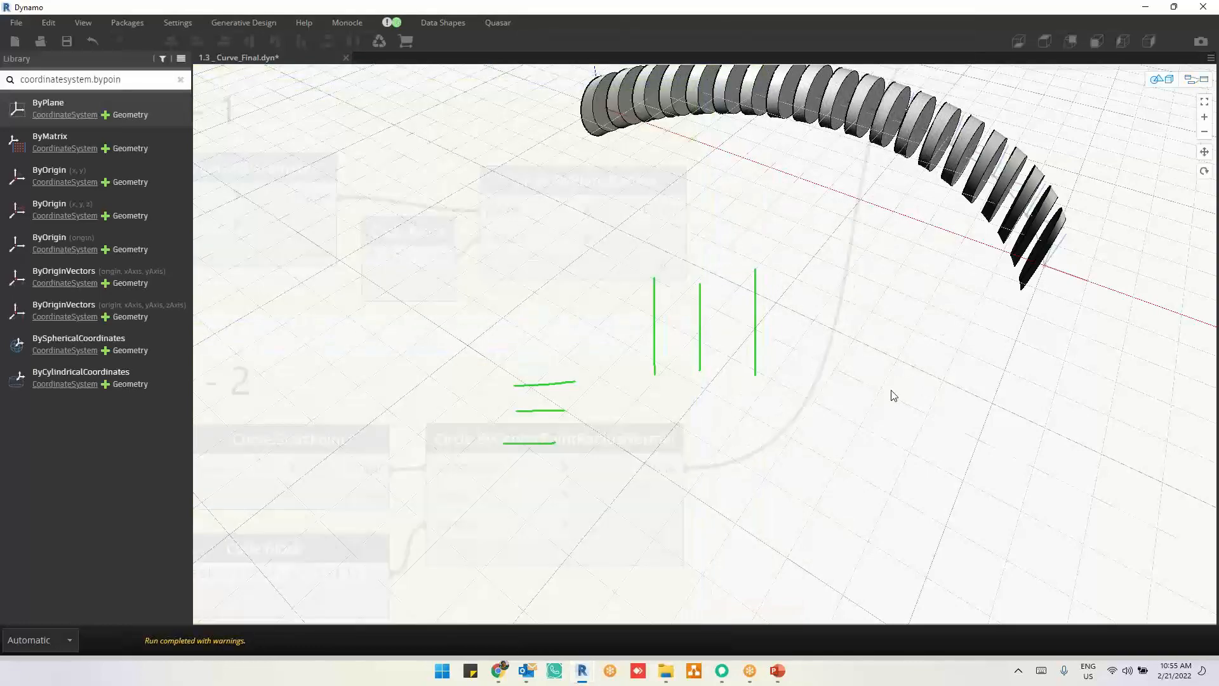
scroll(929, 330, up, 5)
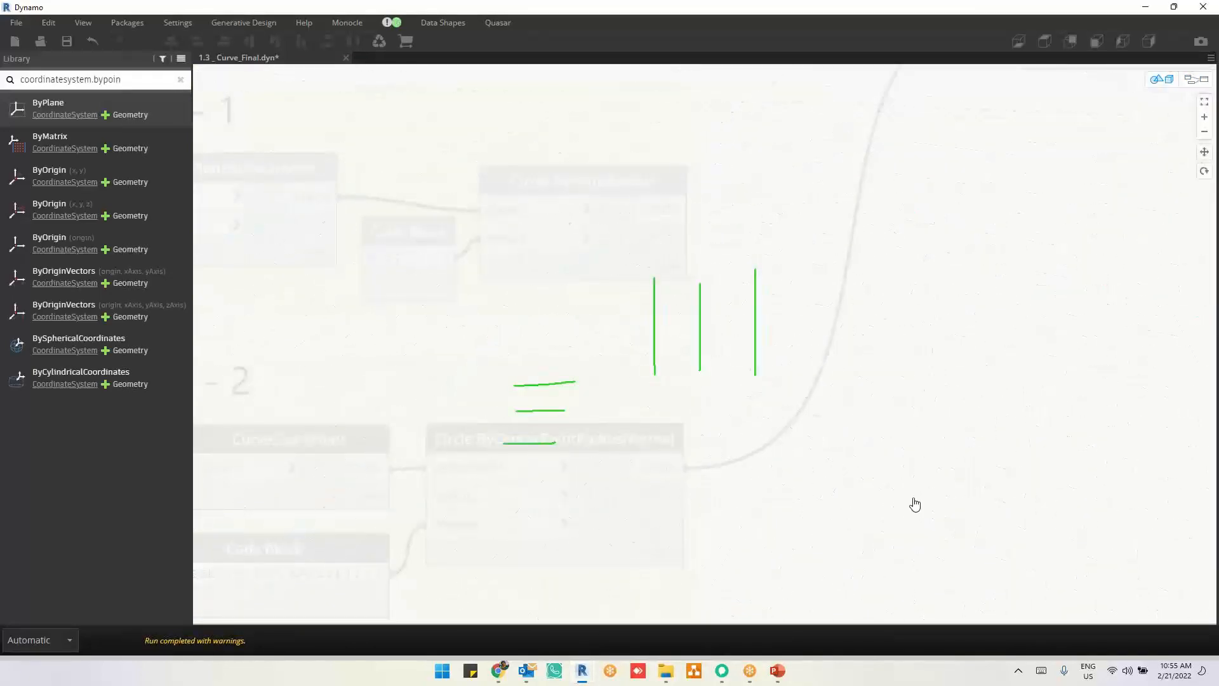
scroll(915, 502, down, 5)
scroll(867, 423, up, 3)
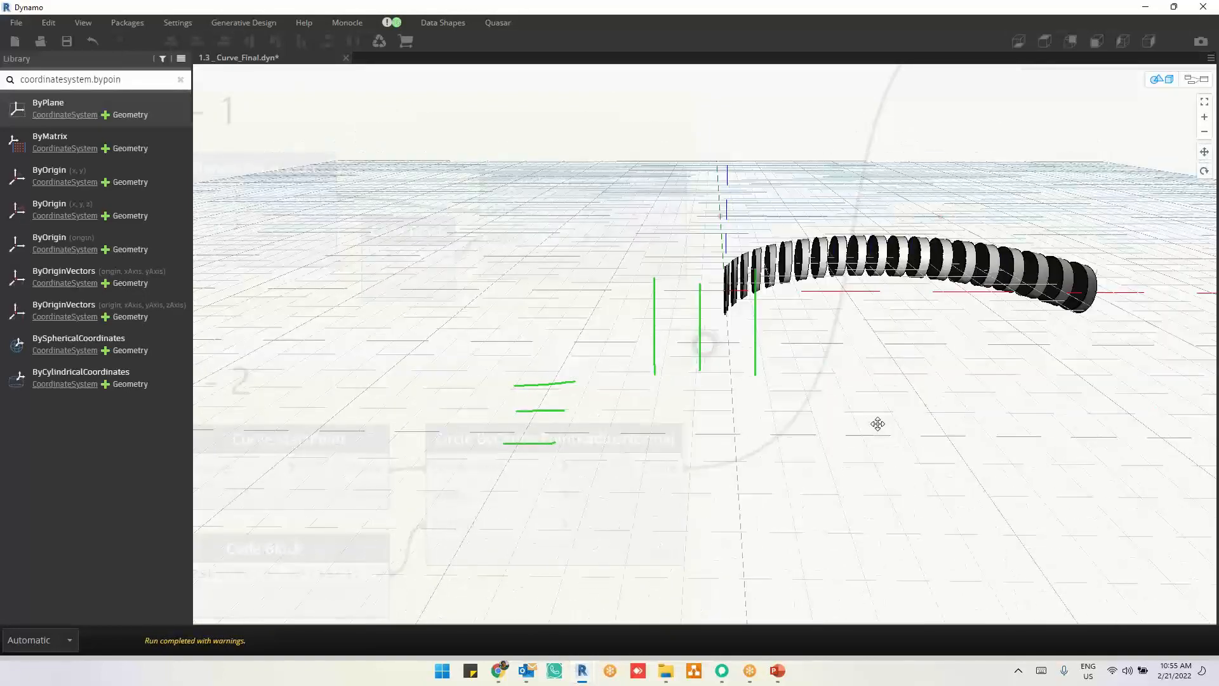
right_drag(878, 424, 881, 424)
click(750, 10)
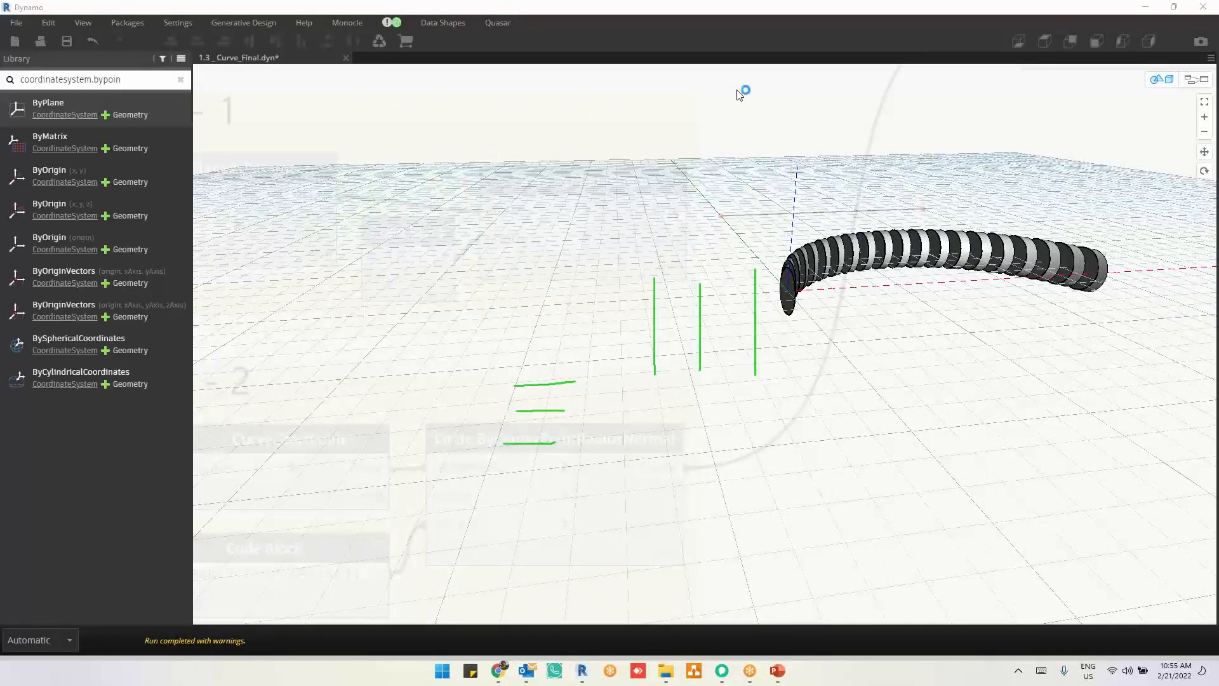
Step: Examine the orientation of the X-axis-normal swept discs from one end of the arc to the other
scroll(825, 305, up, 6)
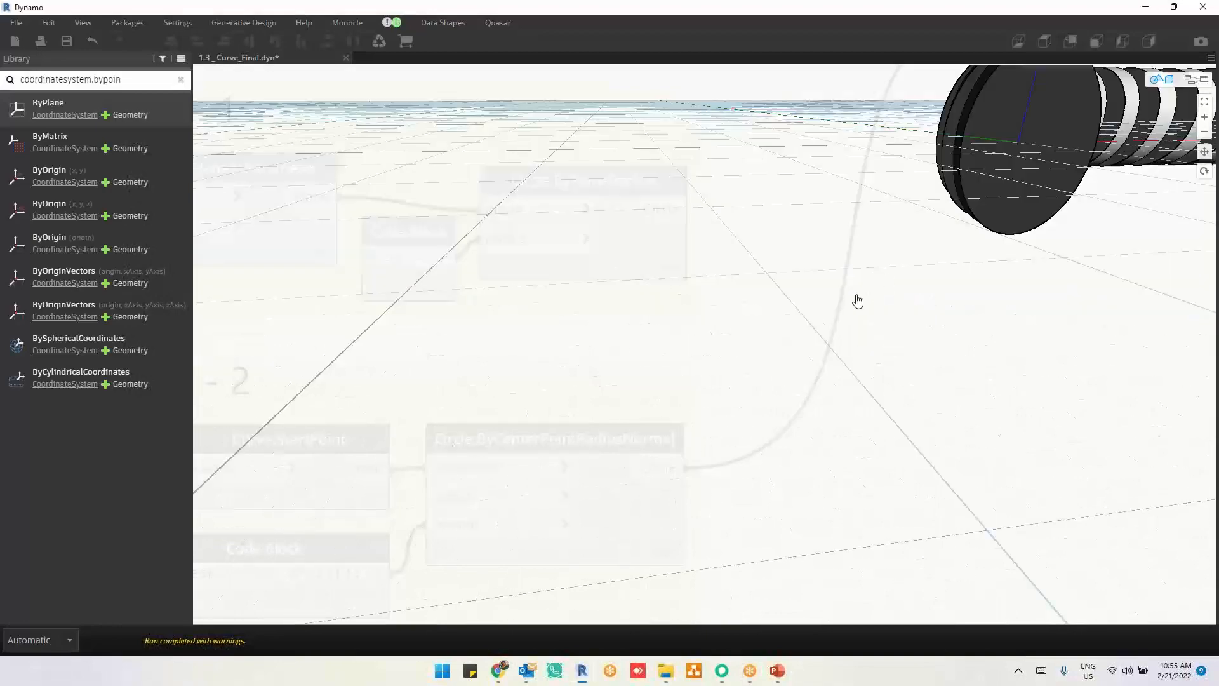
scroll(851, 302, down, 5)
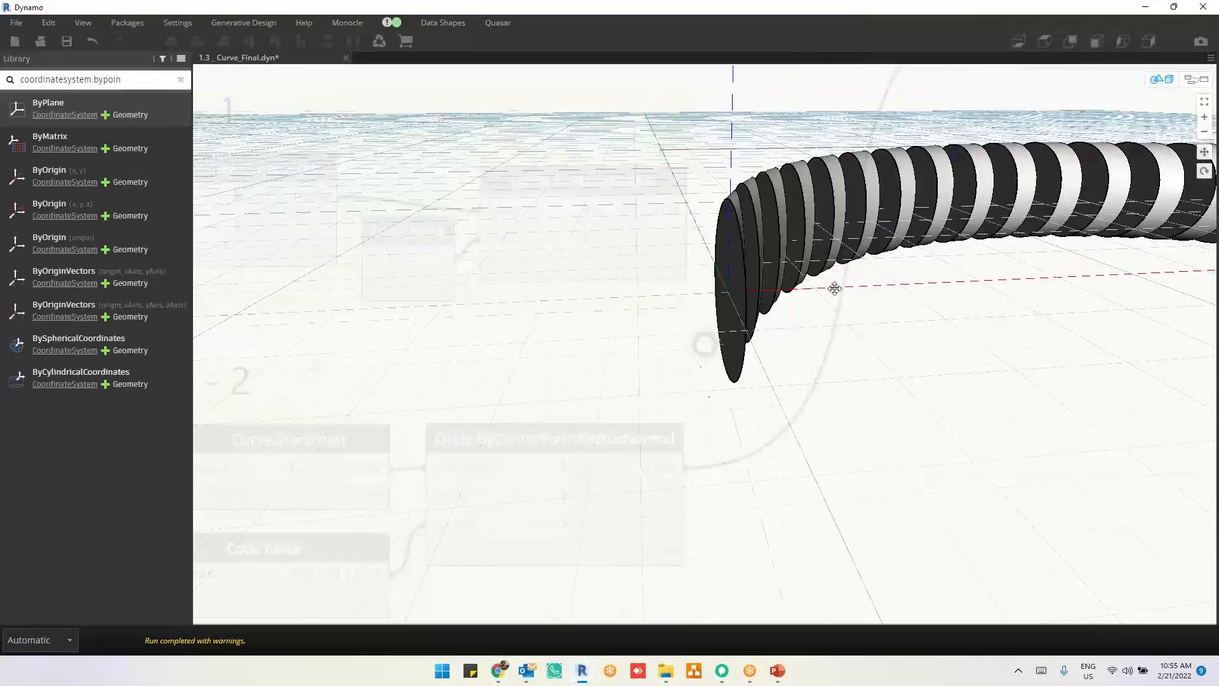
scroll(825, 289, up, 4)
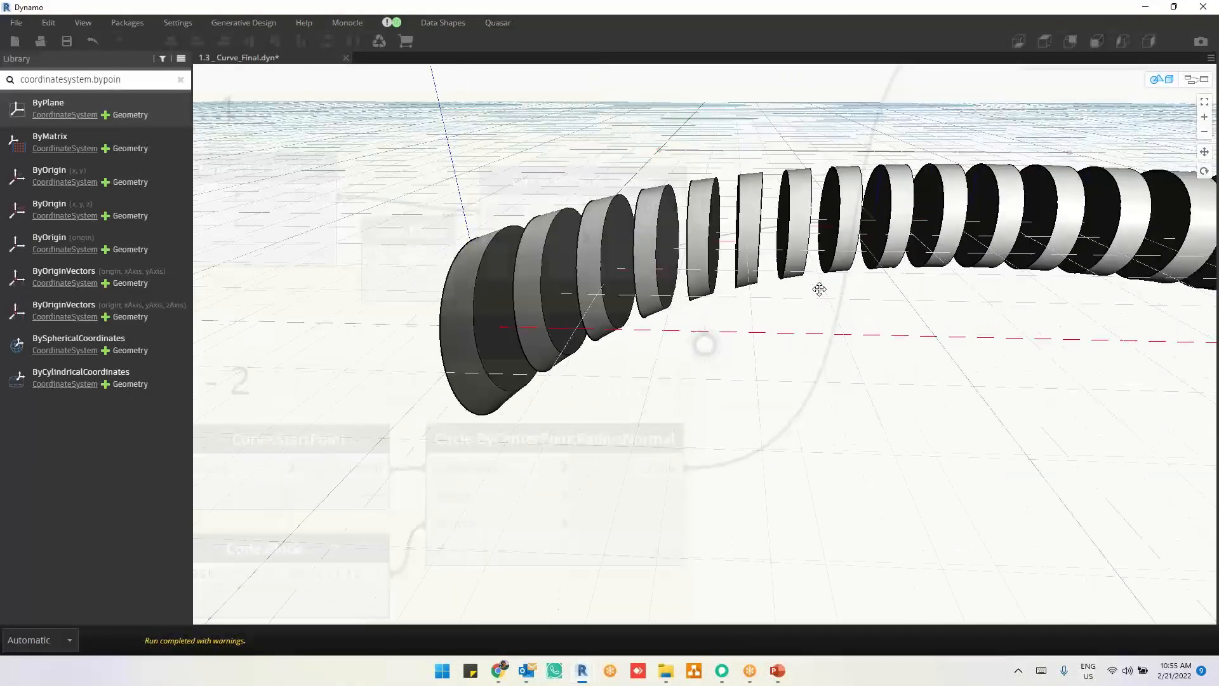
scroll(816, 289, up, 5)
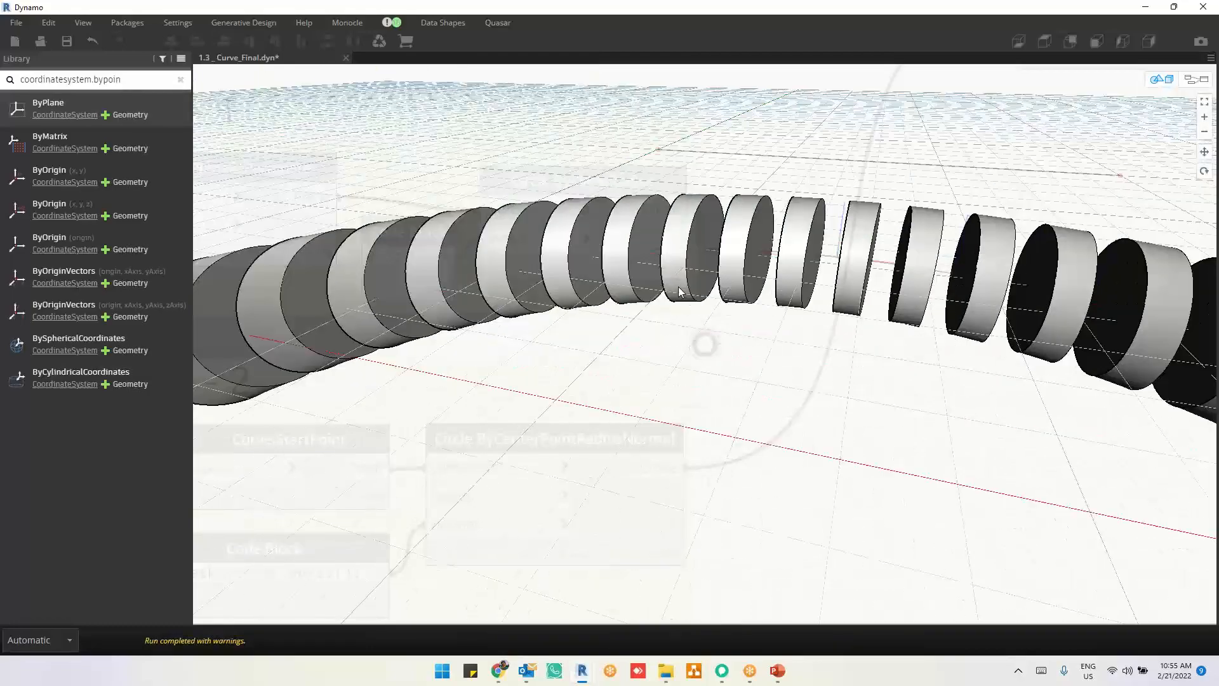
scroll(679, 292, down, 6)
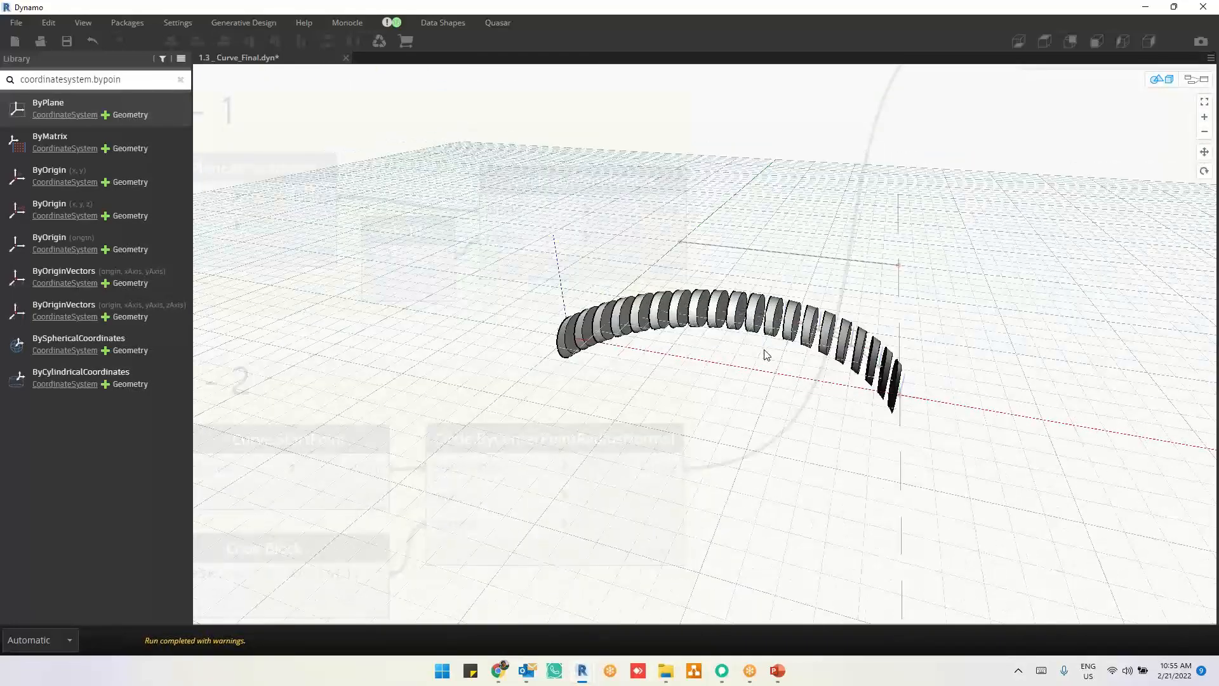
scroll(765, 355, up, 2)
right_drag(953, 380, 927, 369)
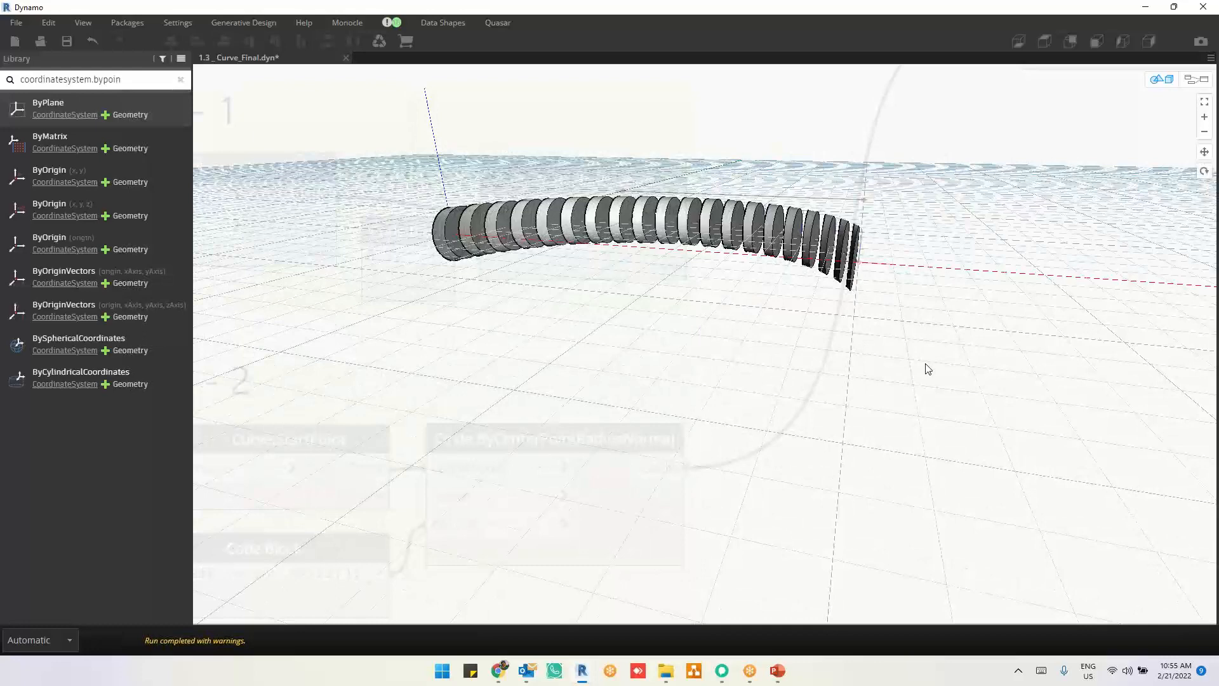
key(ctrl+b)
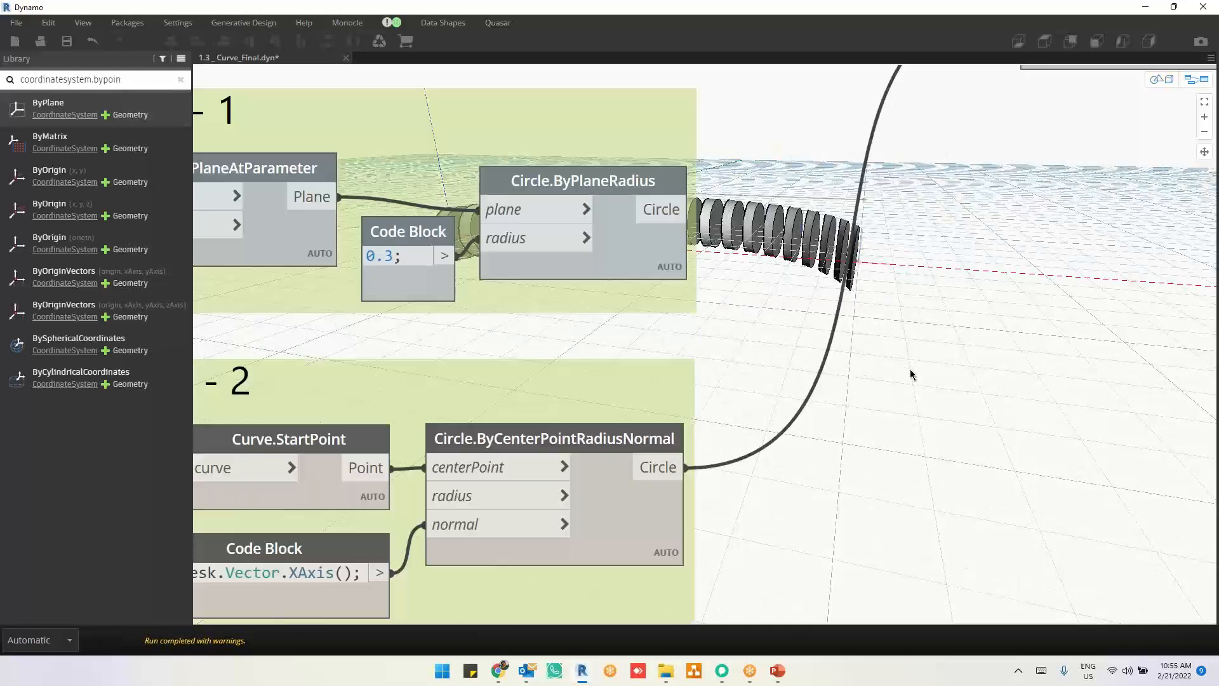
Step: Select the Exa - 1 Circle.ByPlaneRadius node and review how Curve.PlaneAtParameter and the radius Code Block feed it
click(641, 270)
middle_drag(924, 242, 660, 311)
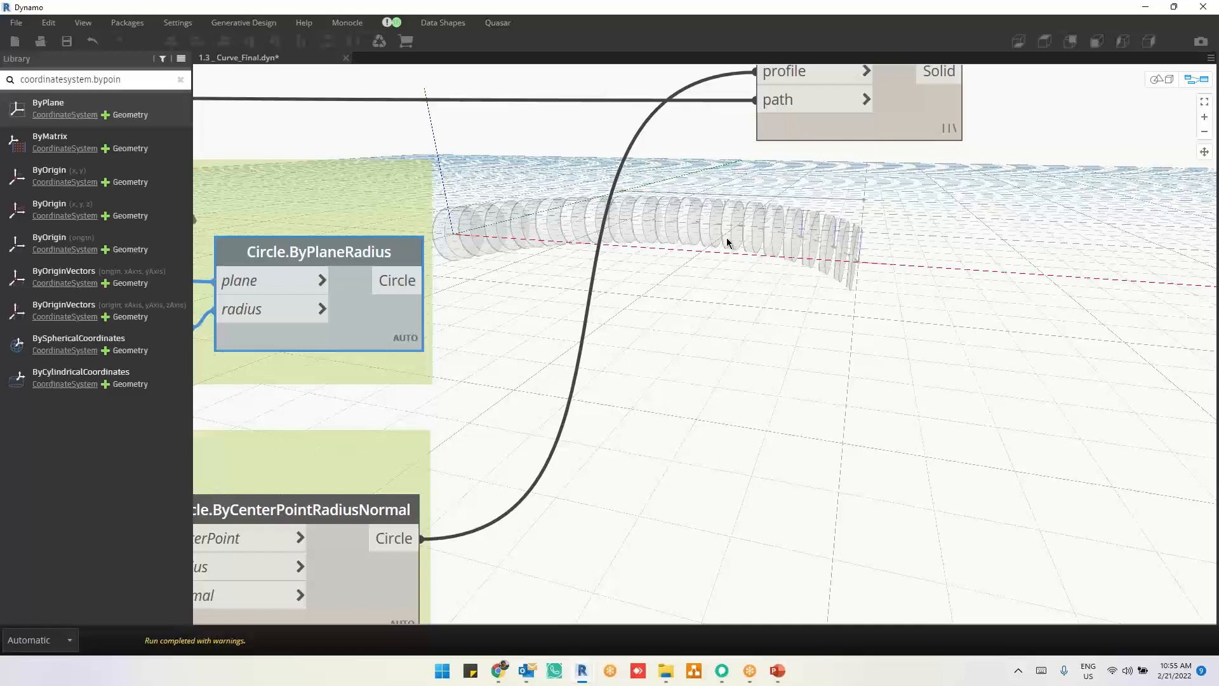
scroll(965, 319, down, 5)
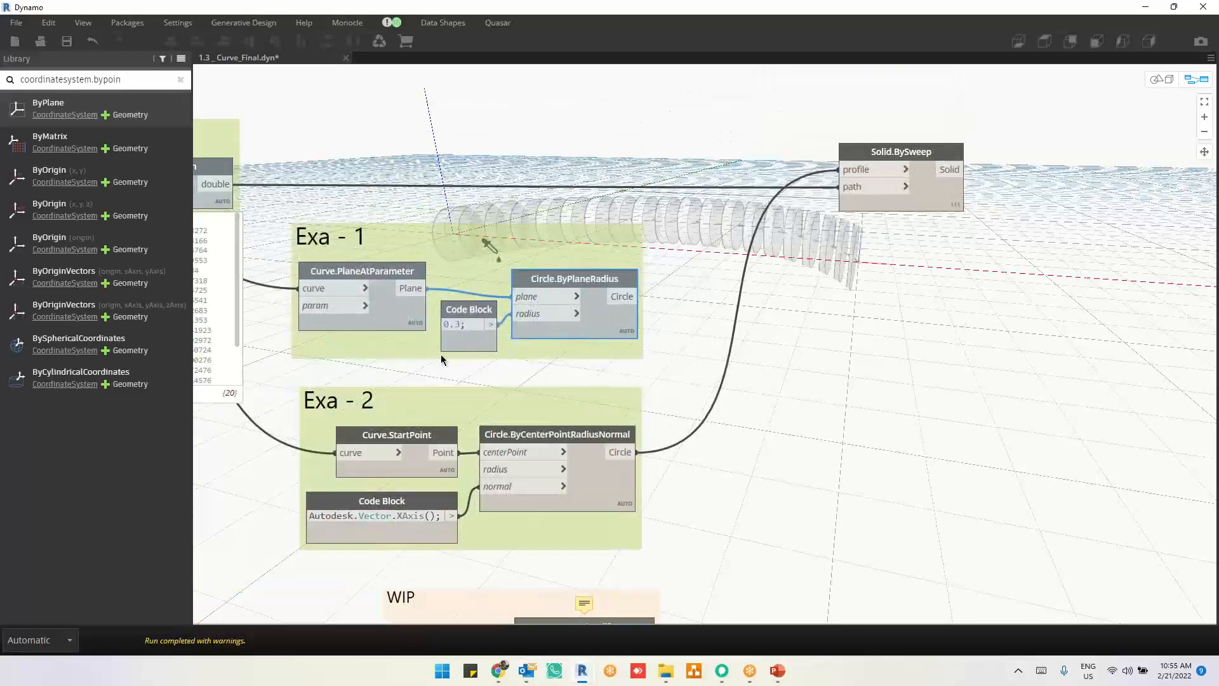
middle_drag(488, 389, 716, 427)
scroll(494, 283, up, 6)
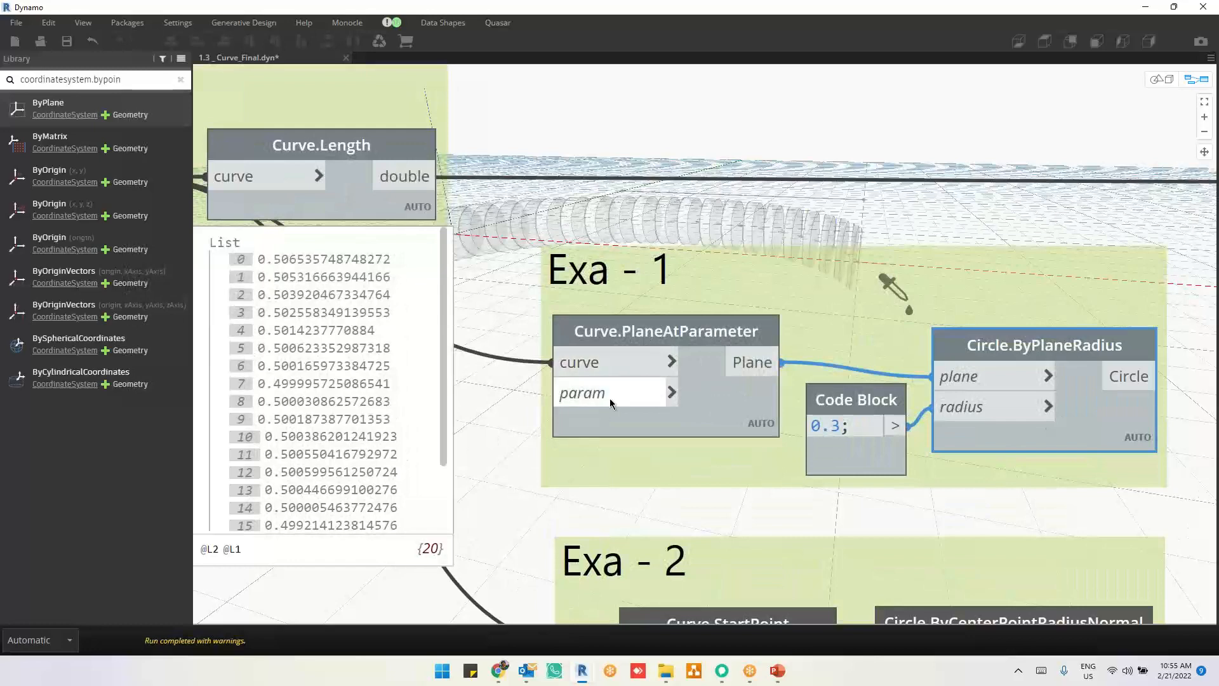
middle_drag(655, 289, 630, 452)
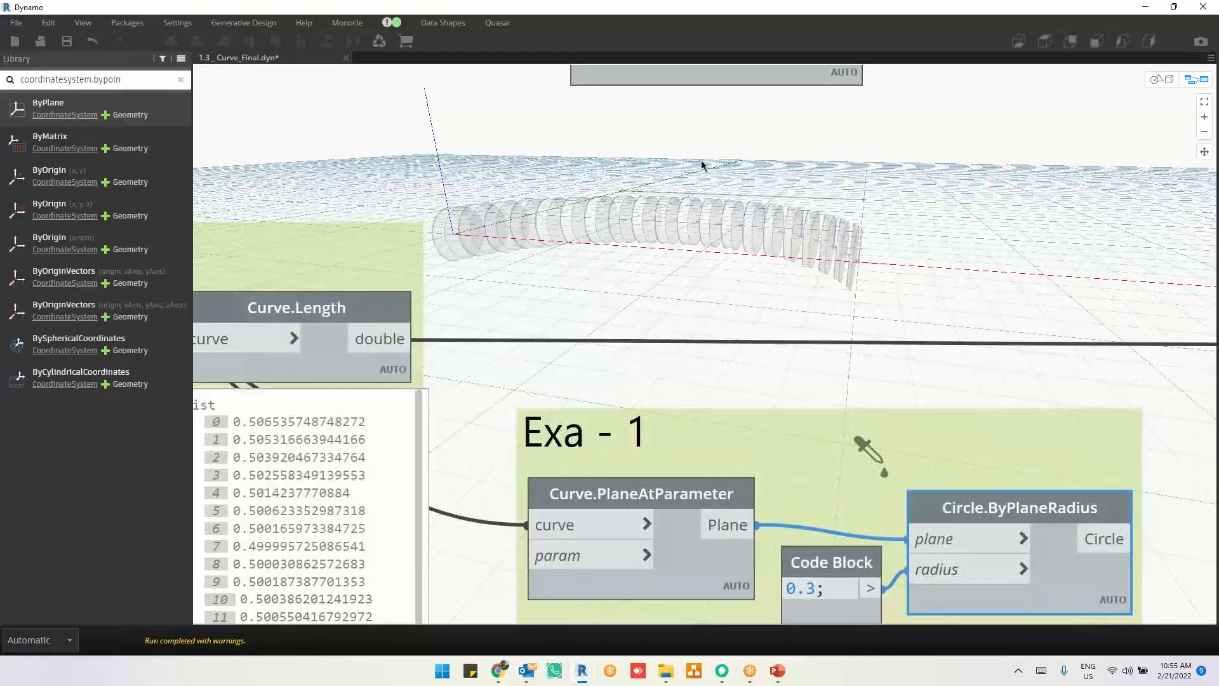
Step: Sketch a green arc with division marks above Exa - 1, adding a line across its first mark to represent the plane
click(717, 12)
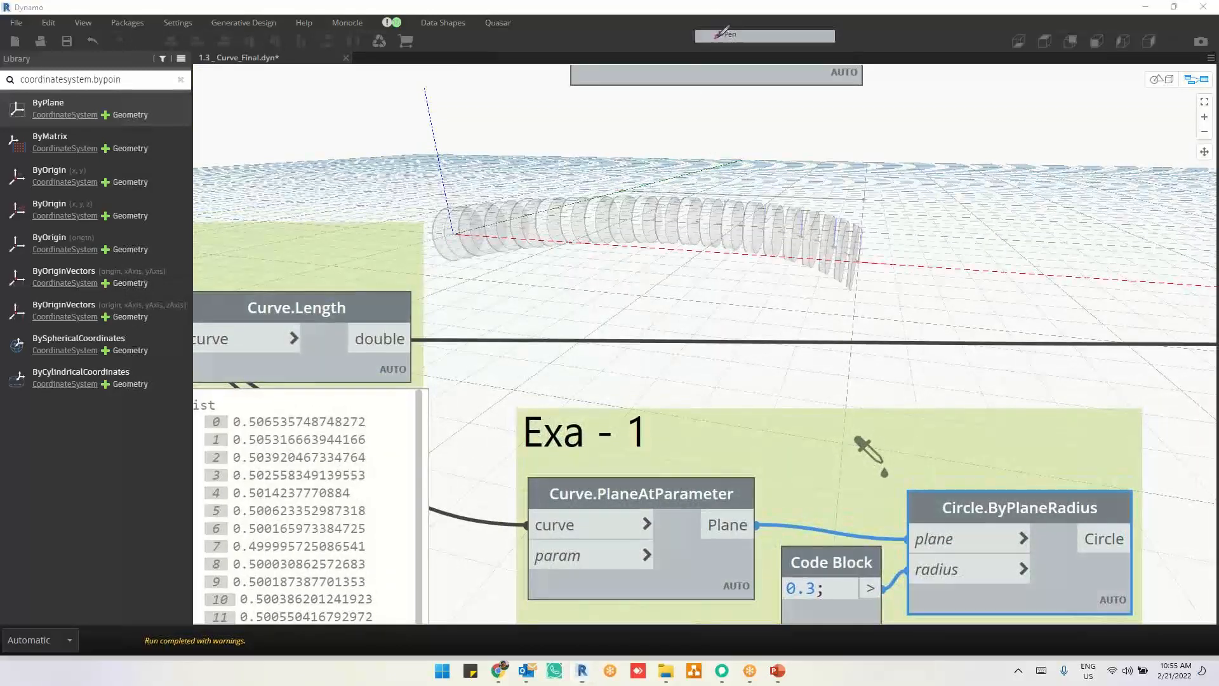
mouse_move(585, 287)
mouse_down()
mouse_move(713, 210)
mouse_move(899, 237)
mouse_move(967, 269)
mouse_up()
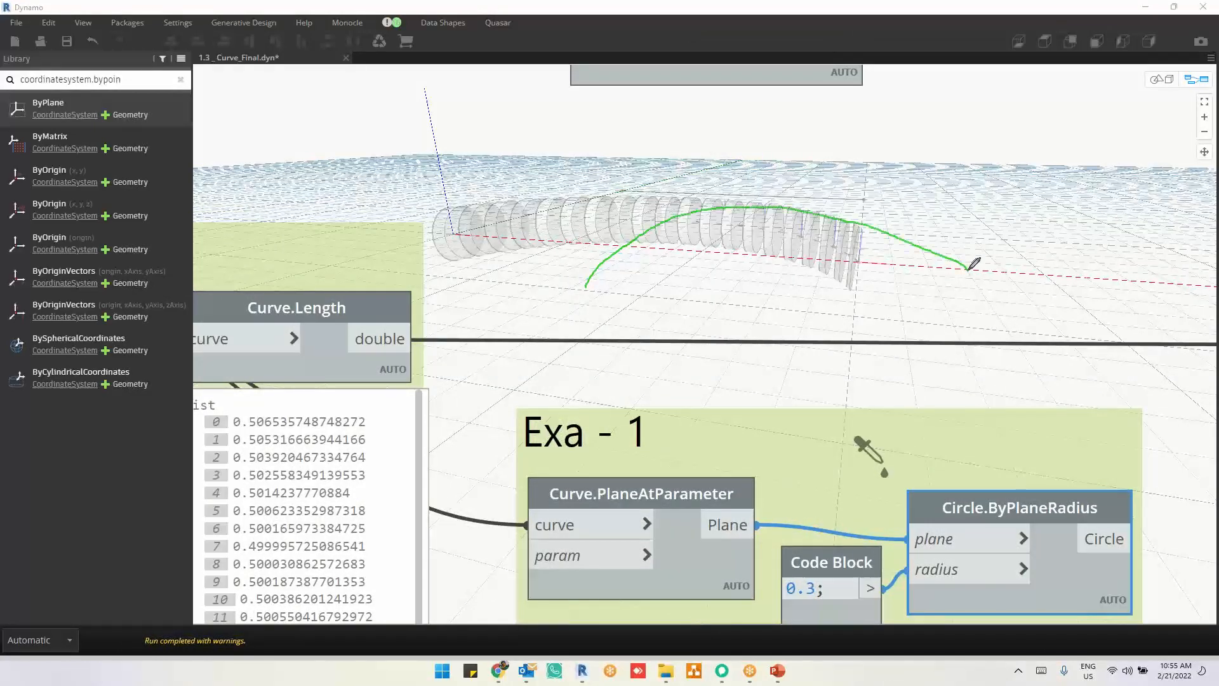
mouse_move(614, 256)
mouse_down()
mouse_move(688, 220)
mouse_move(745, 206)
mouse_move(741, 218)
mouse_up()
mouse_move(798, 208)
mouse_down()
mouse_move(801, 224)
mouse_move(856, 234)
mouse_up()
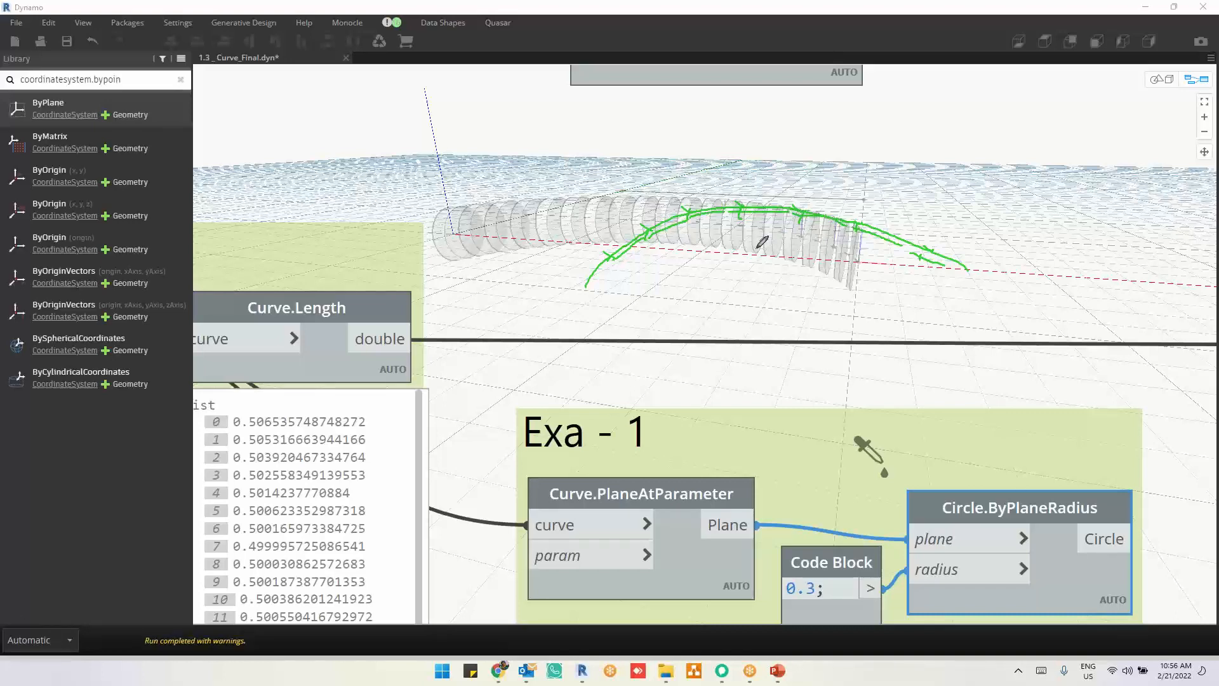
drag(595, 249, 628, 267)
Step: Circle the words Circle and Plane in the Circle.ByPlaneRadius title and the 0.3 radius value in green
mouse_move(932, 516)
mouse_down()
mouse_move(997, 511)
mouse_move(975, 488)
mouse_move(938, 505)
mouse_up()
mouse_move(1011, 519)
mouse_down()
mouse_move(1051, 510)
mouse_move(994, 498)
mouse_move(991, 514)
mouse_up()
mouse_move(839, 569)
mouse_down()
mouse_move(805, 560)
mouse_move(821, 601)
mouse_up()
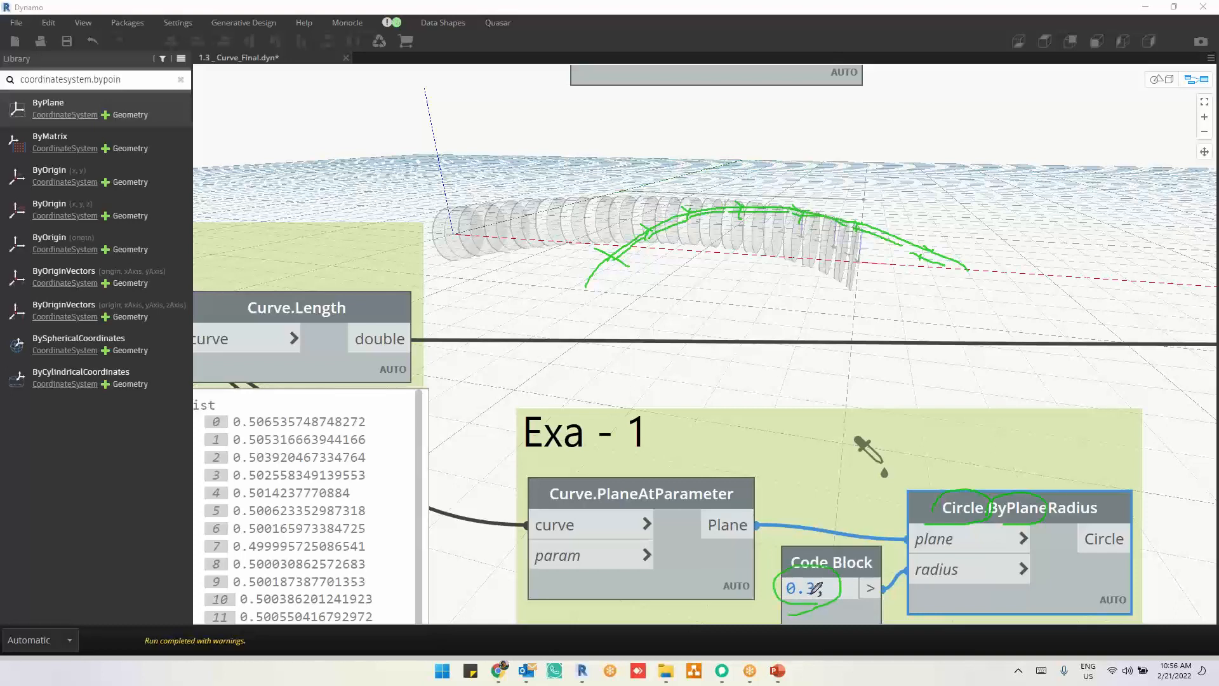
Step: Write 0.3 in green beside the first disc of the swept arc and 0.8 beside the last disc
drag(436, 240, 458, 245)
mouse_move(883, 265)
mouse_down()
mouse_move(876, 279)
mouse_move(884, 261)
mouse_move(901, 273)
mouse_up()
mouse_move(716, 573)
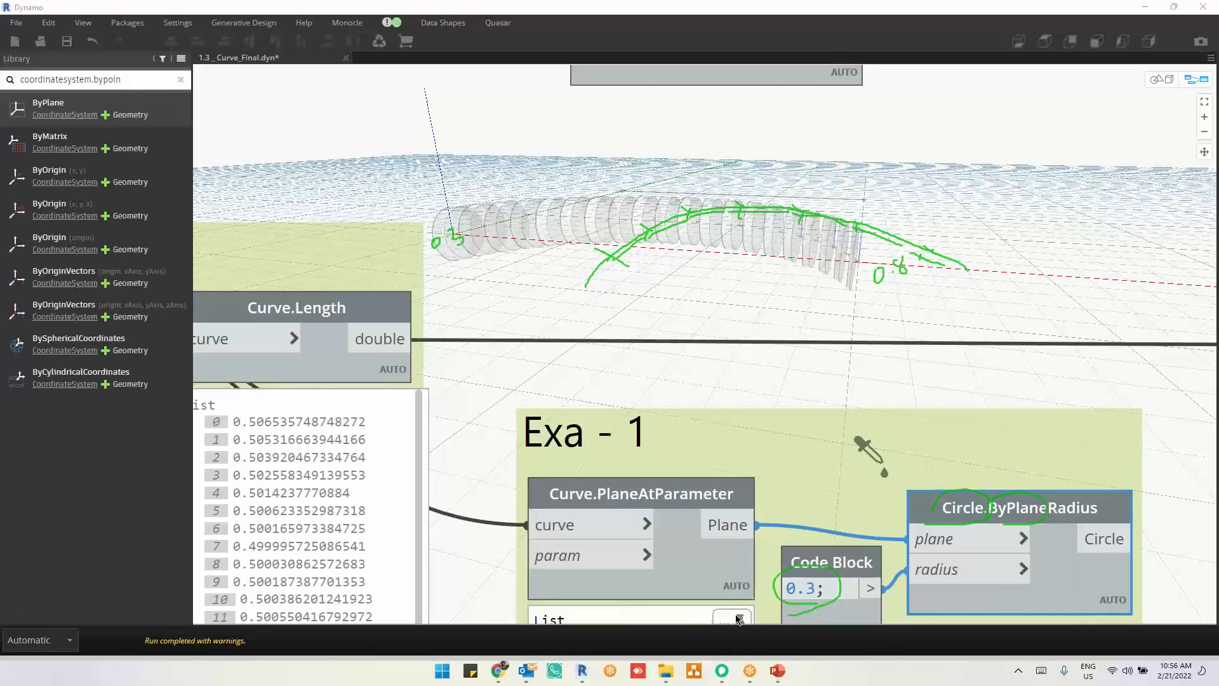
Step: Check the Curve.PlaneAtParameter plane list and set the radius Code Block in Exa - 1 to the range 0.3..0.8..#20
click(737, 619)
middle_drag(793, 524, 801, 436)
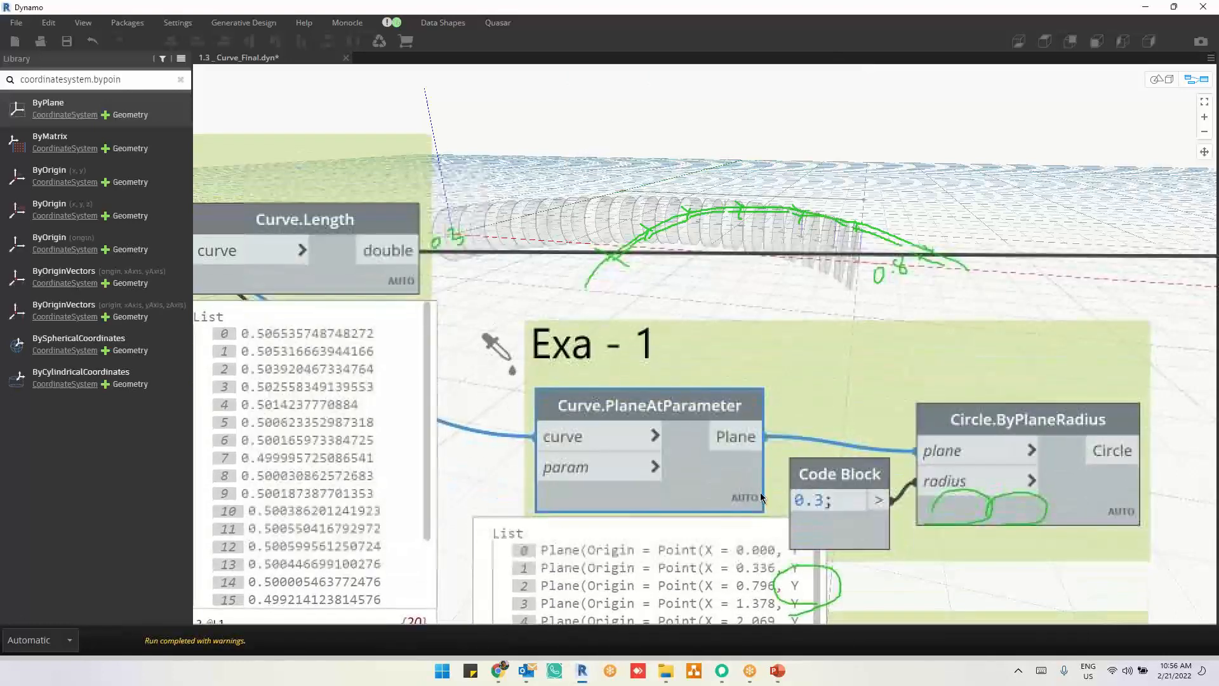
middle_drag(760, 492, 756, 496)
click(728, 535)
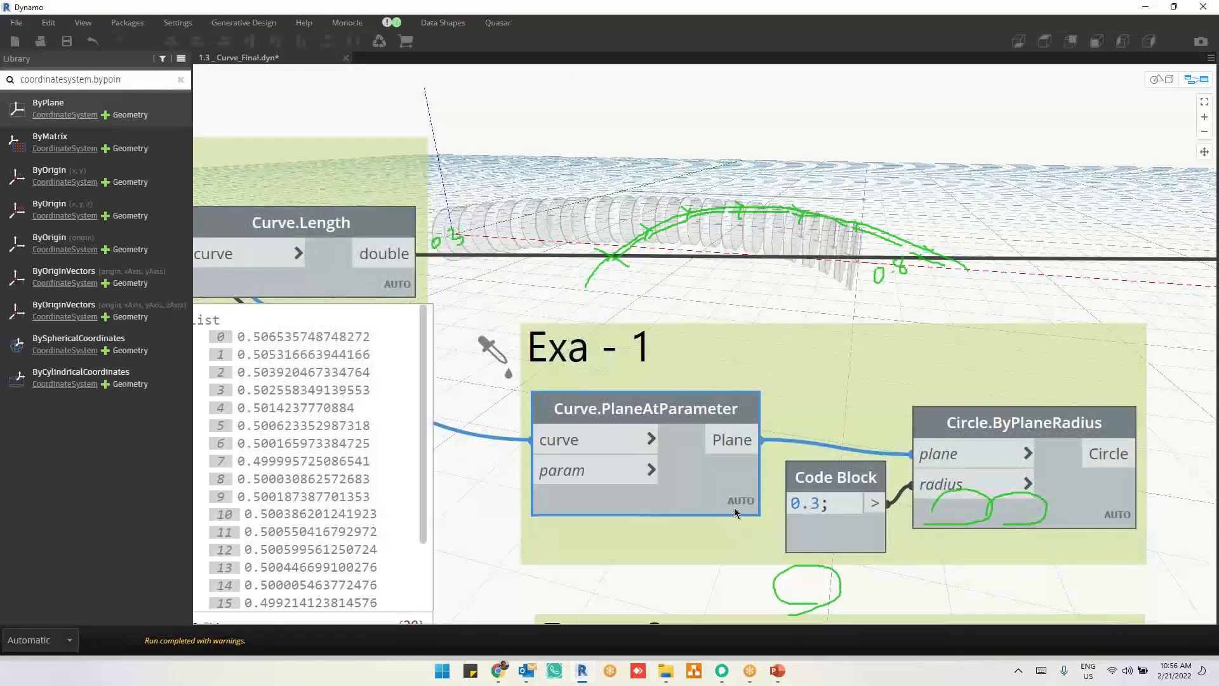
click(824, 502)
text(..)
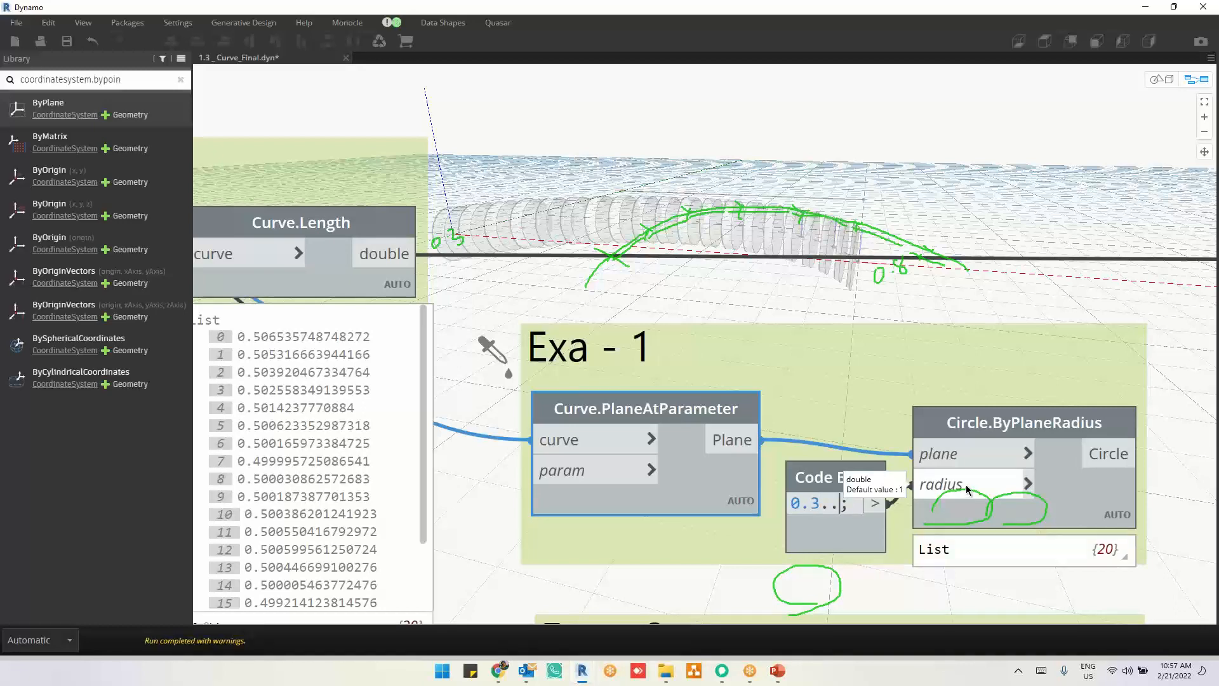
text(0.)
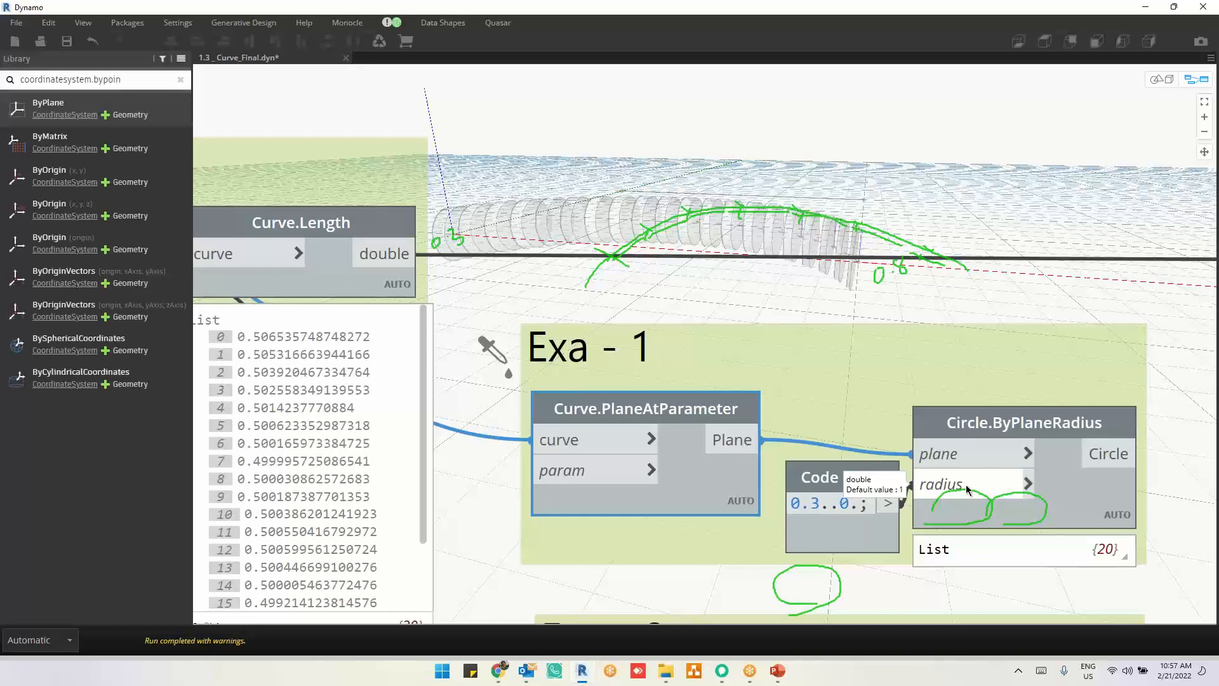
text(8..)
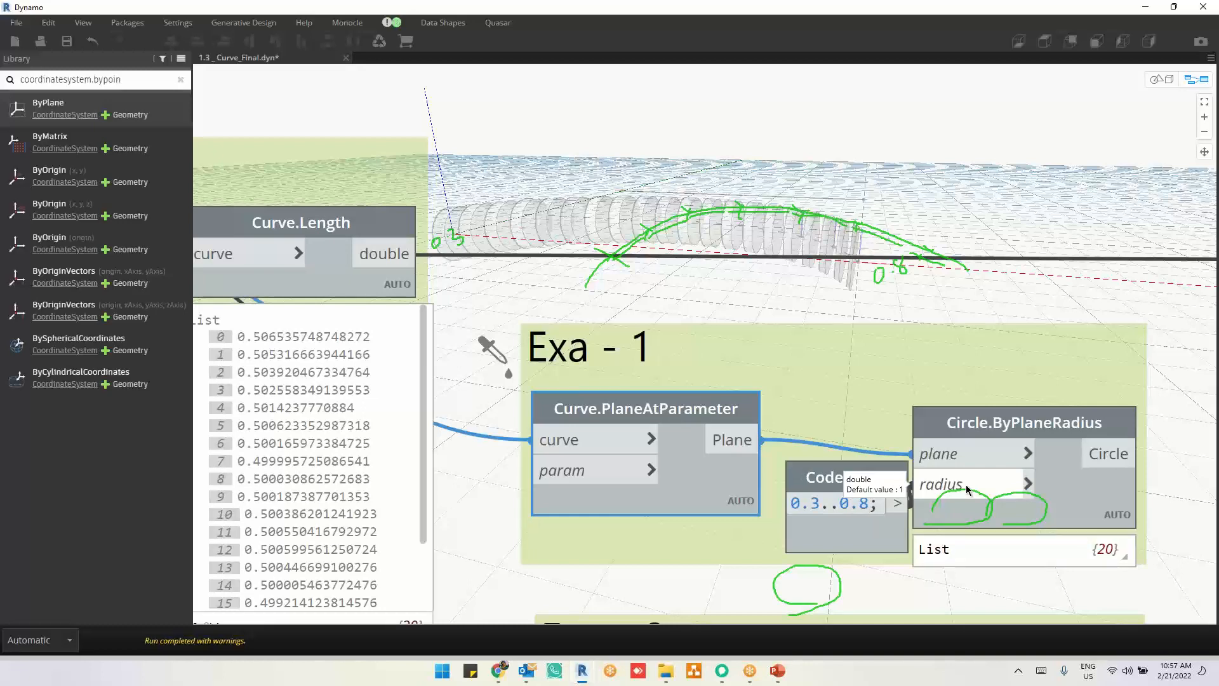
text(#20)
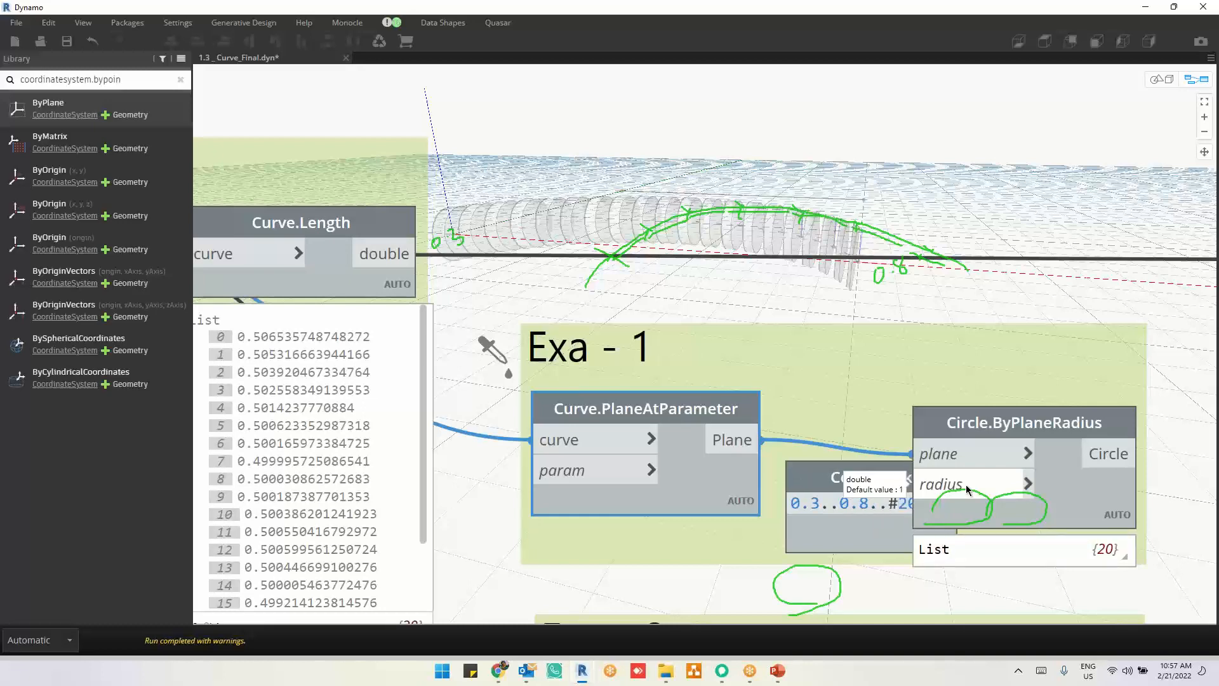
click(871, 303)
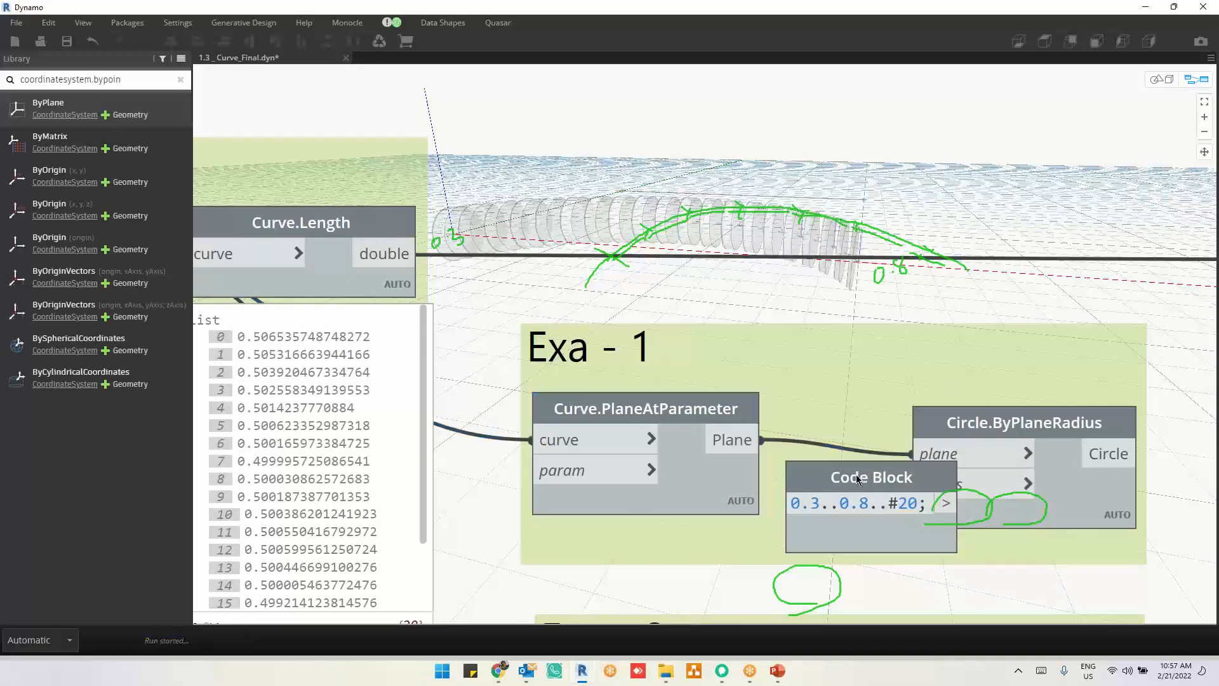
Step: Clear the green annotations and move the radius Code Block away from the Circle.ByPlaneRadius node it overlaps
mouse_move(929, 571)
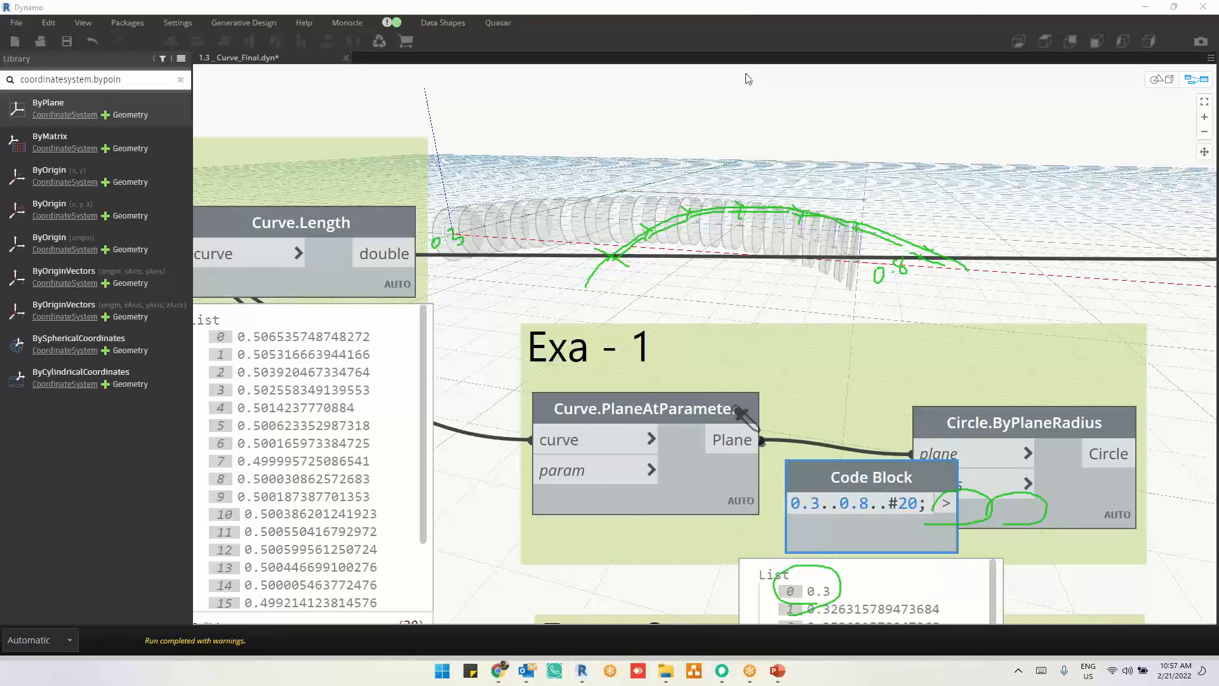
click(748, 95)
click(1094, 267)
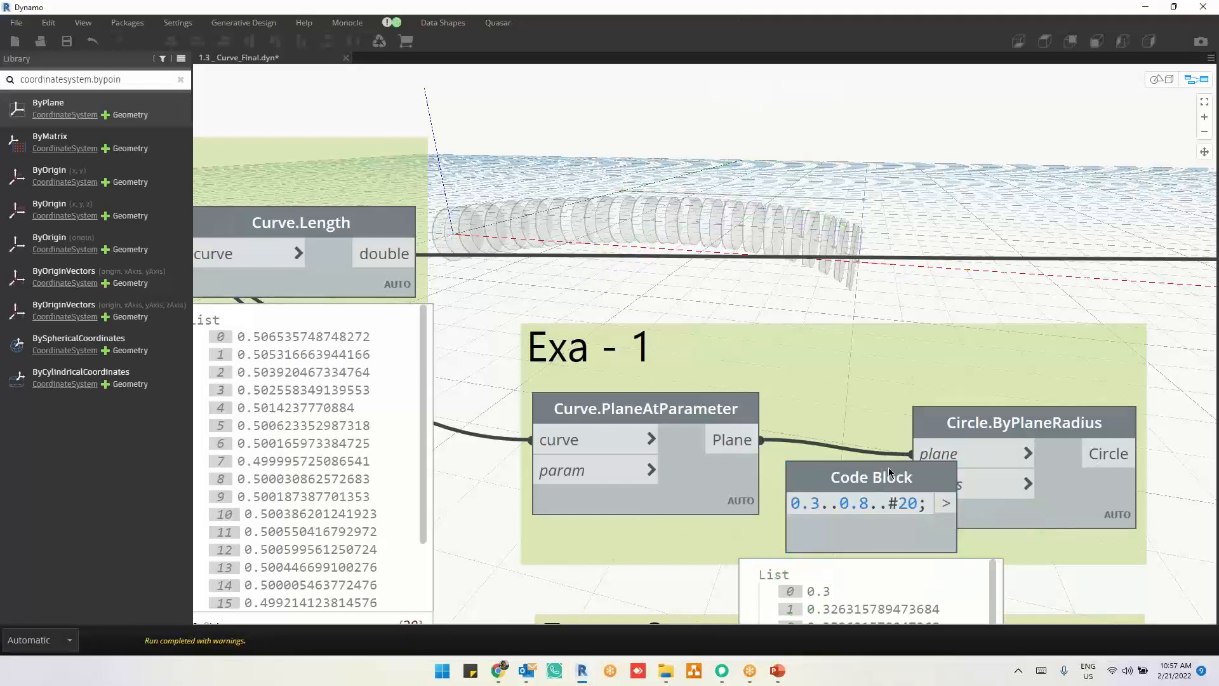
drag(820, 492, 729, 527)
click(1102, 508)
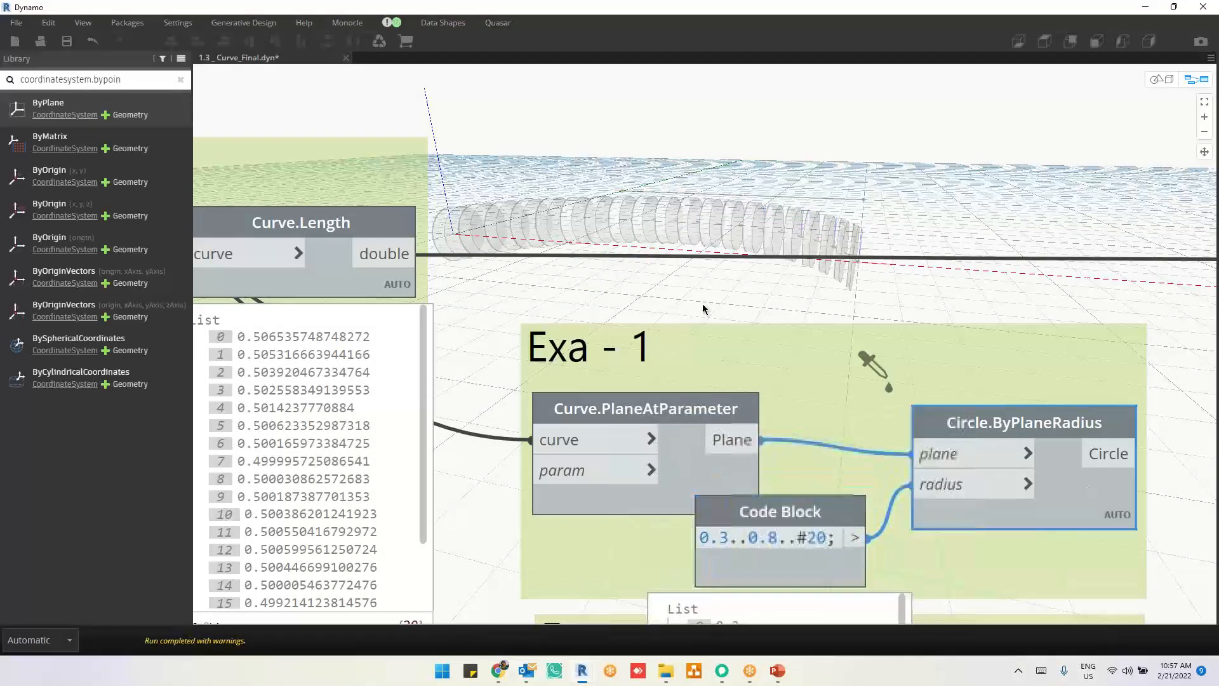
Step: Connect the Circle output of Circle.ByPlaneRadius to the profile input of Solid.BySweep and select the sweep node
scroll(593, 272, down, 3)
scroll(593, 273, down, 2)
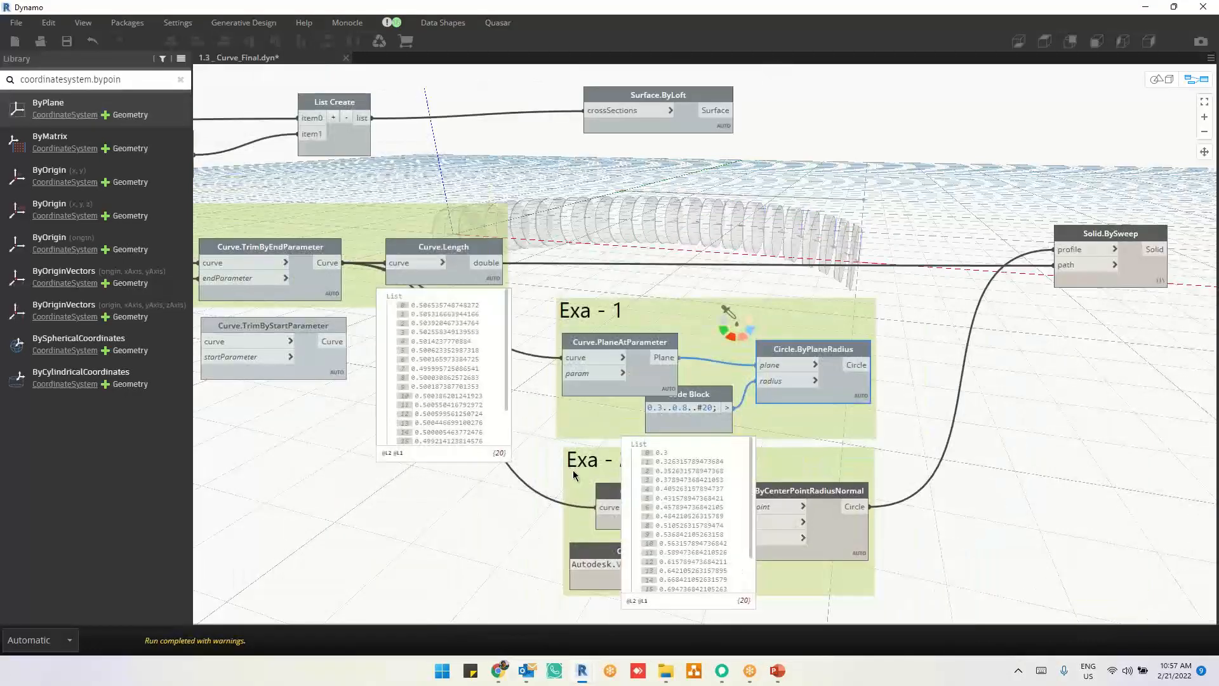
drag(872, 365, 1060, 265)
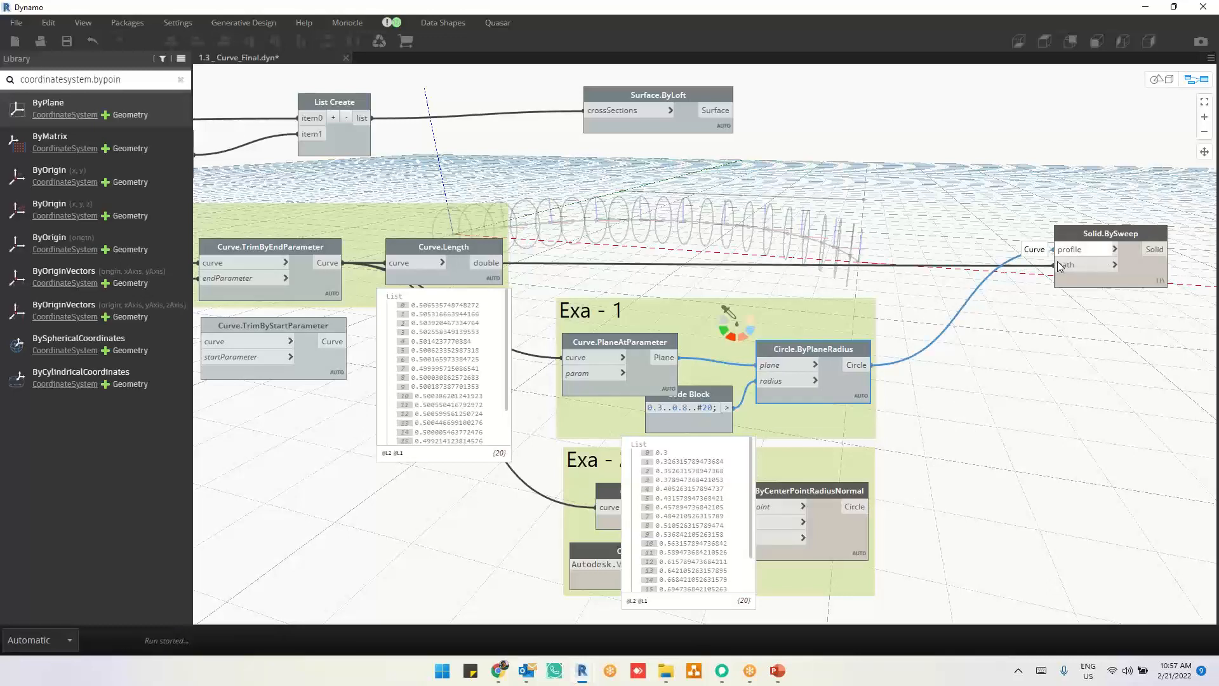
click(916, 250)
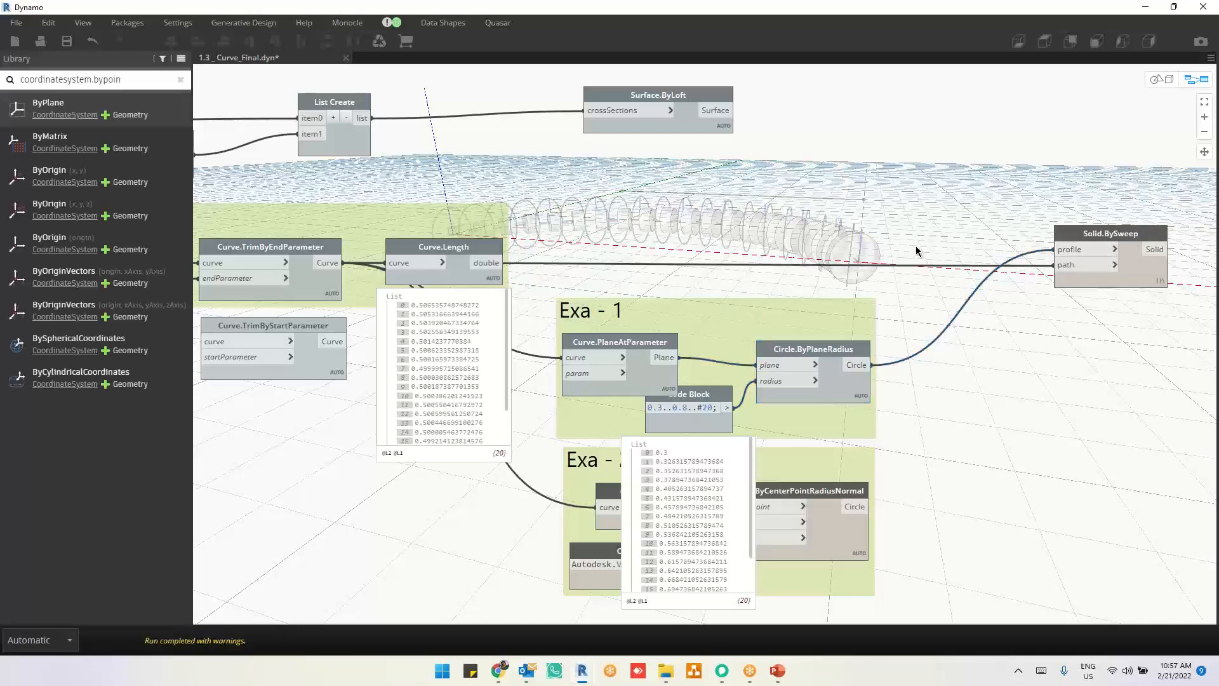
middle_drag(903, 251, 829, 292)
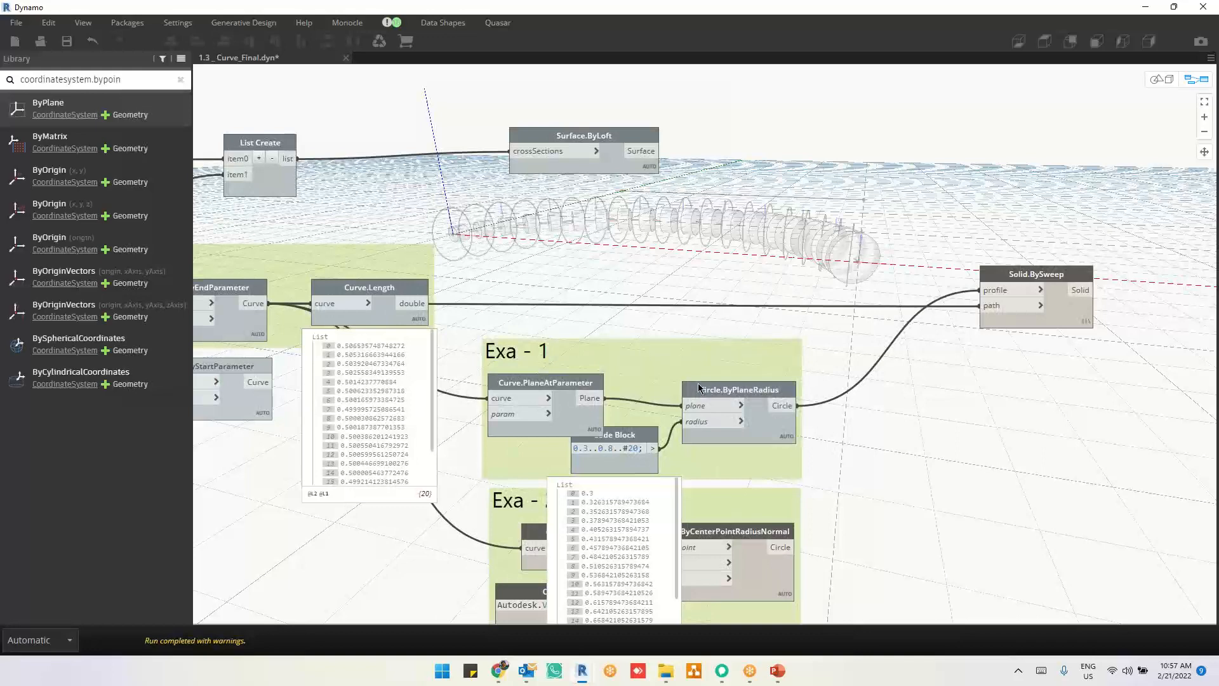
click(1030, 325)
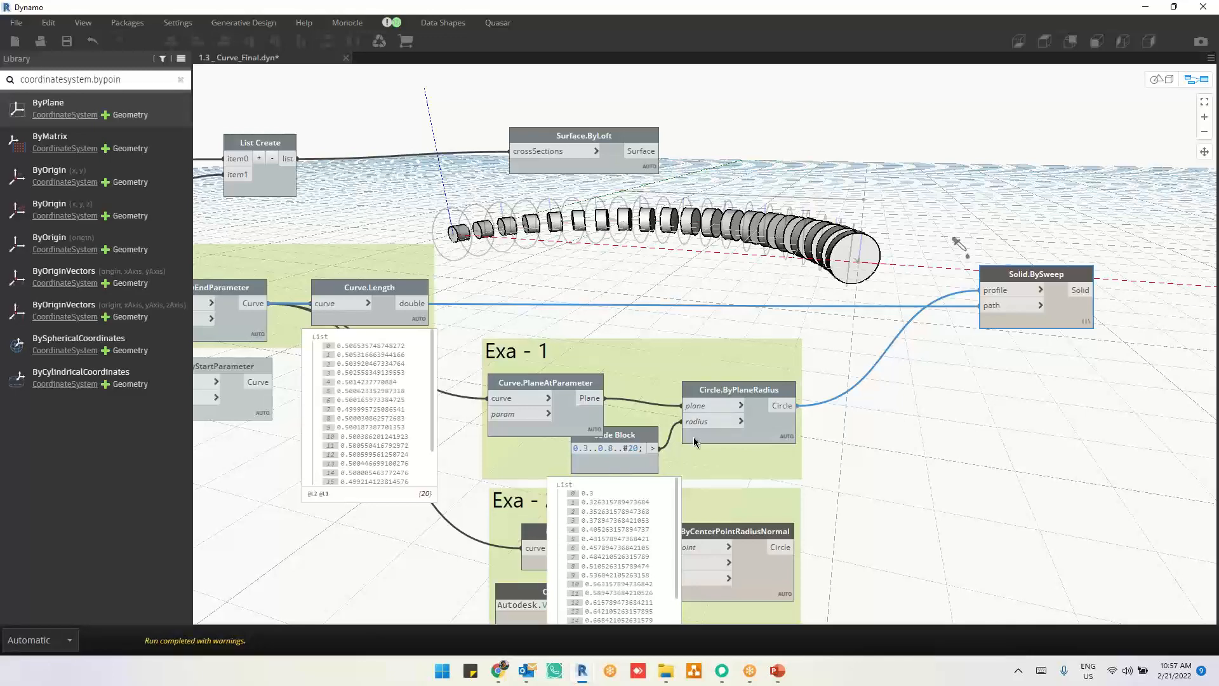
Step: Change the item count in the radius Code Block so the range reads 0.3..0.8..#21
scroll(693, 439, up, 3)
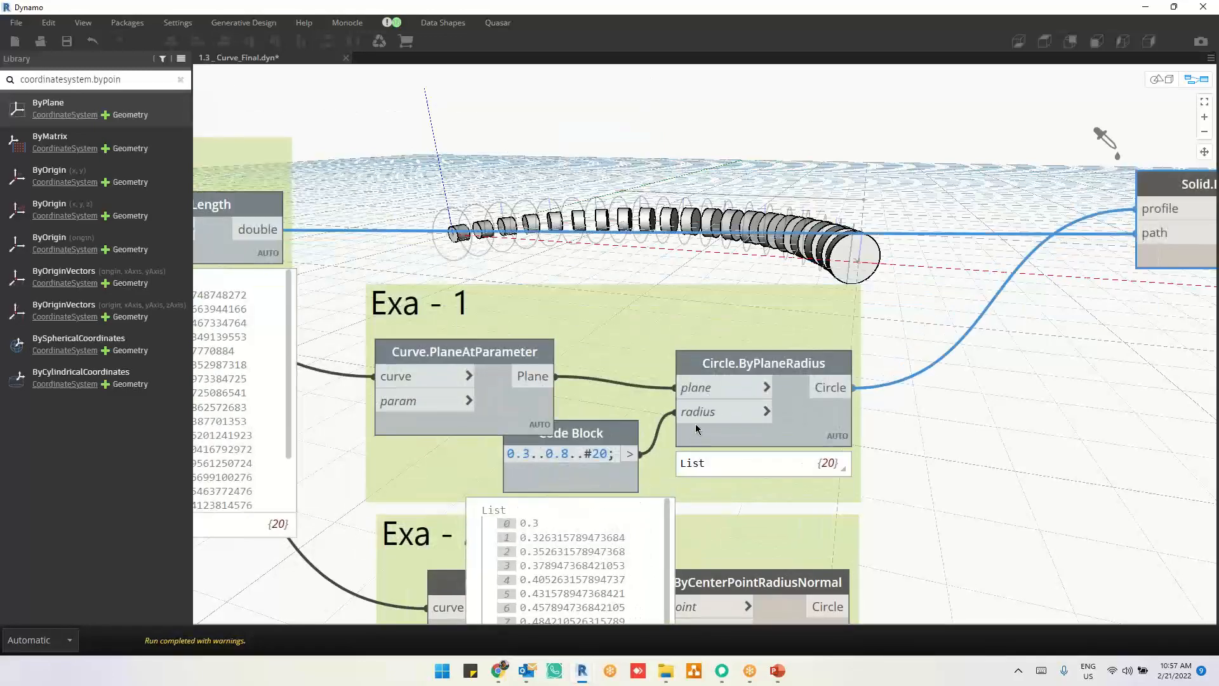
drag(608, 455, 600, 456)
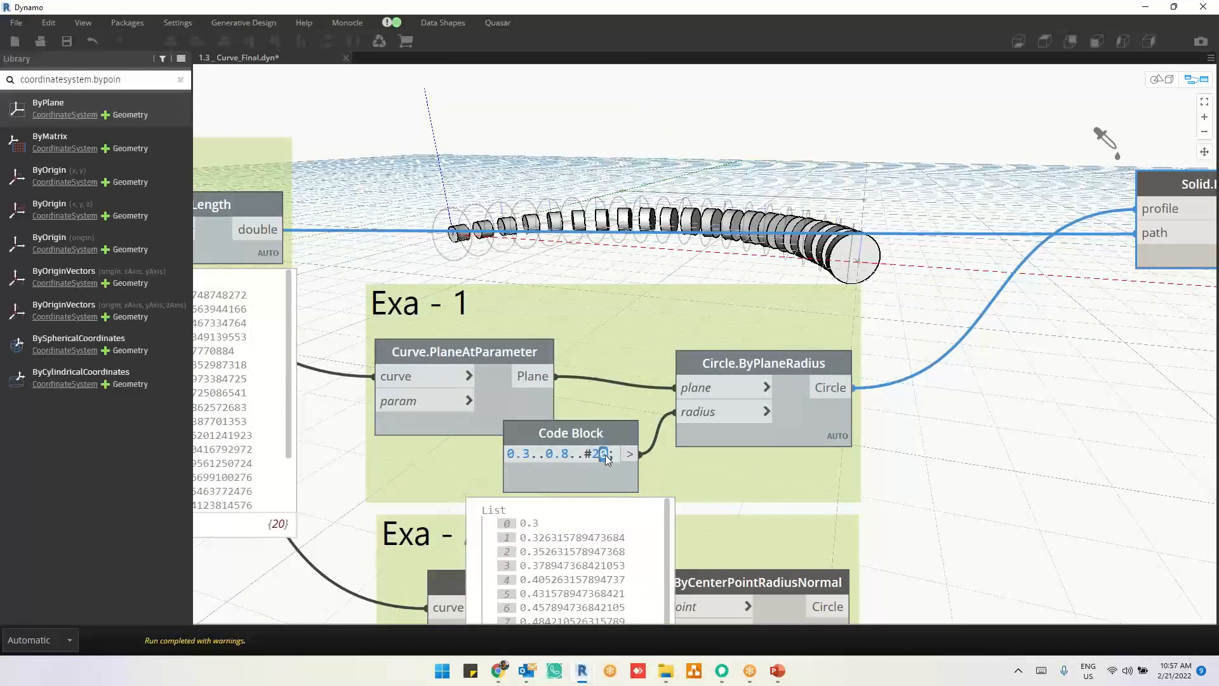
text(1)
click(915, 457)
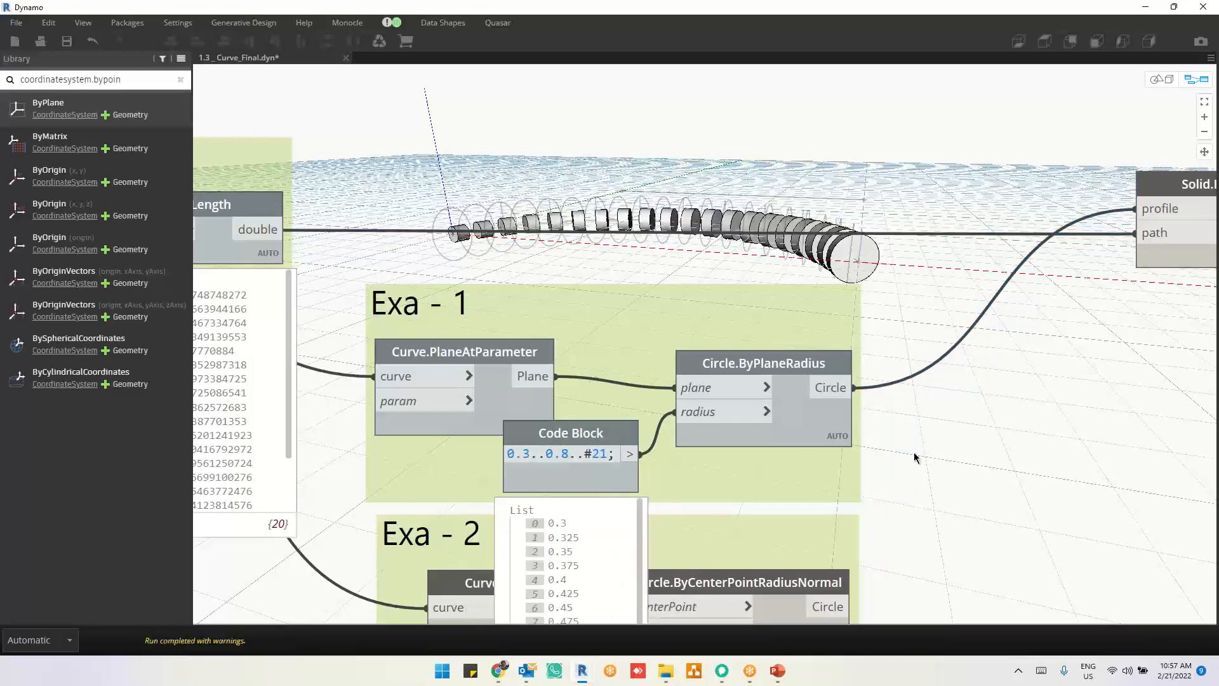
Step: Show the output list of Circle.ByPlaneRadius and set the node's lacing to Longest
middle_drag(918, 386, 900, 264)
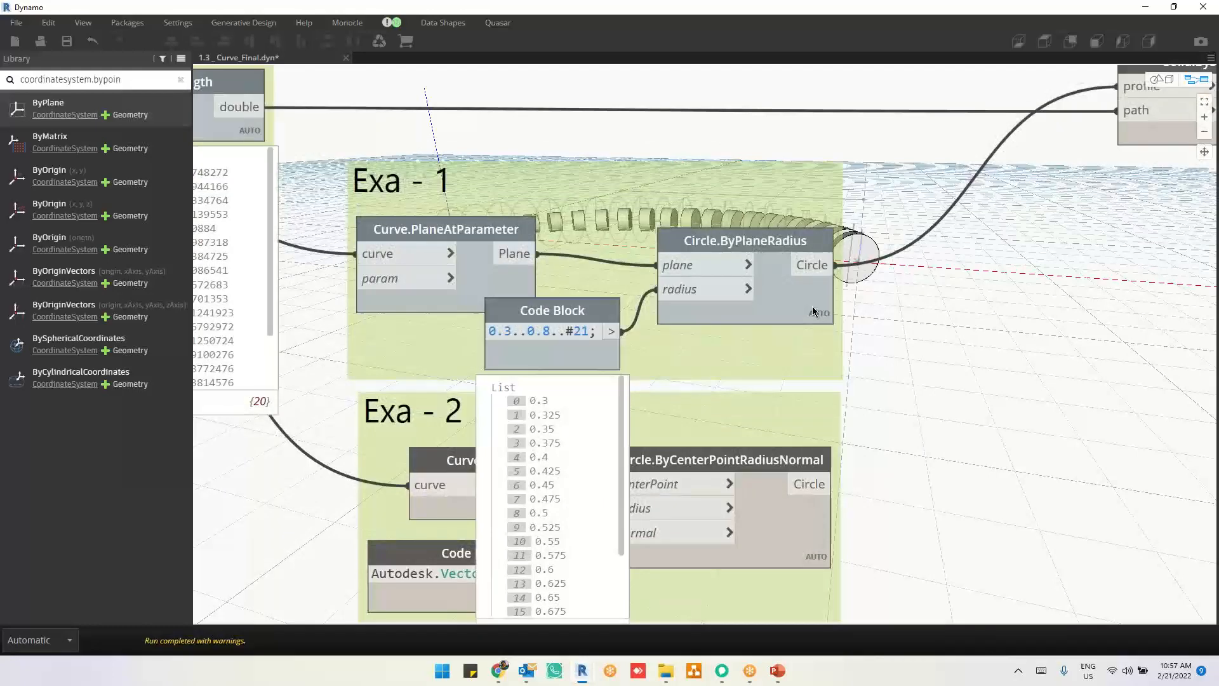
mouse_move(814, 311)
click(818, 341)
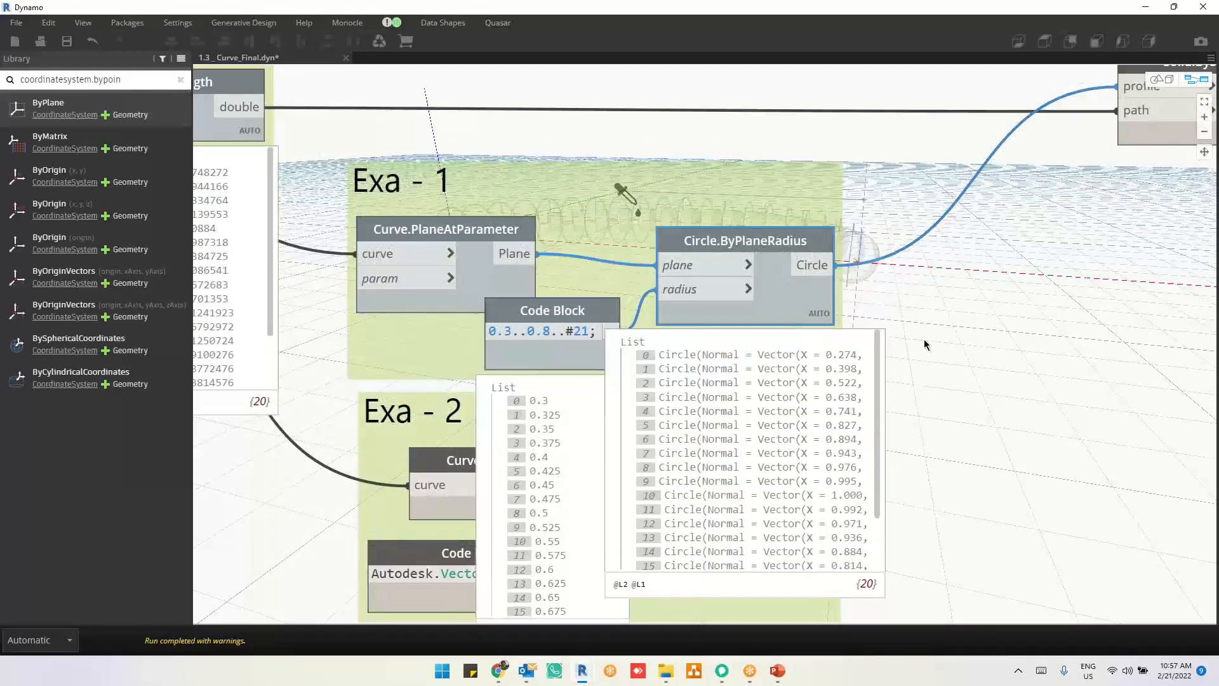
right_click(816, 313)
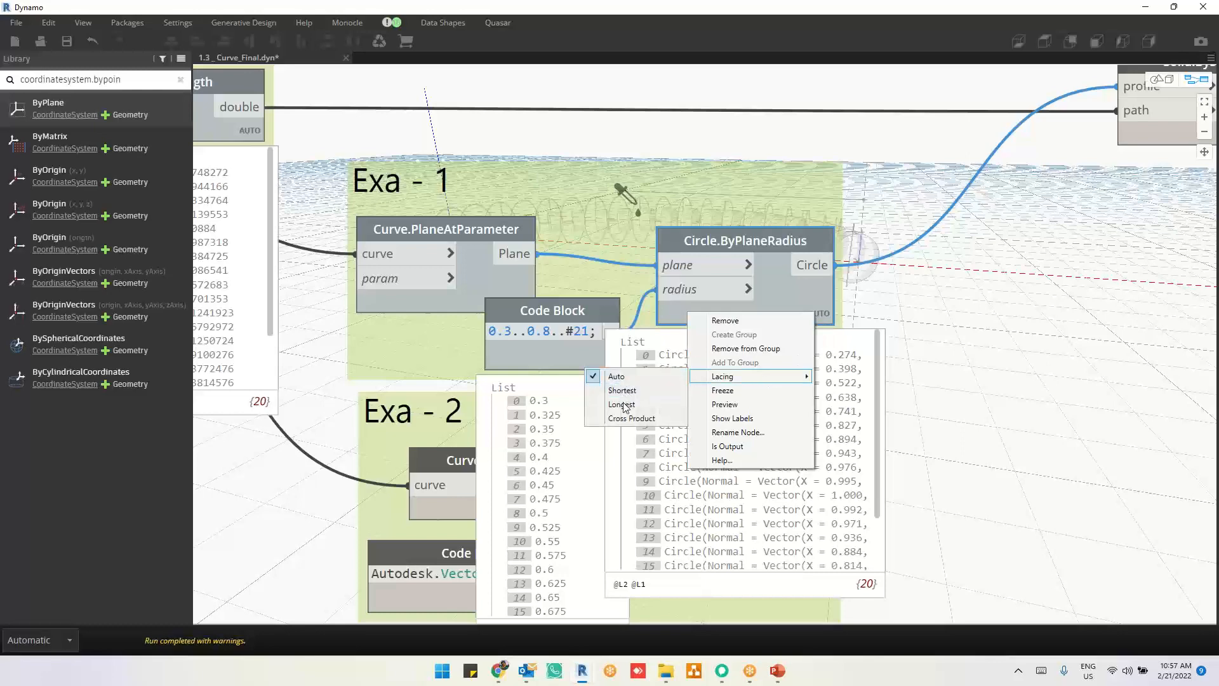
click(622, 408)
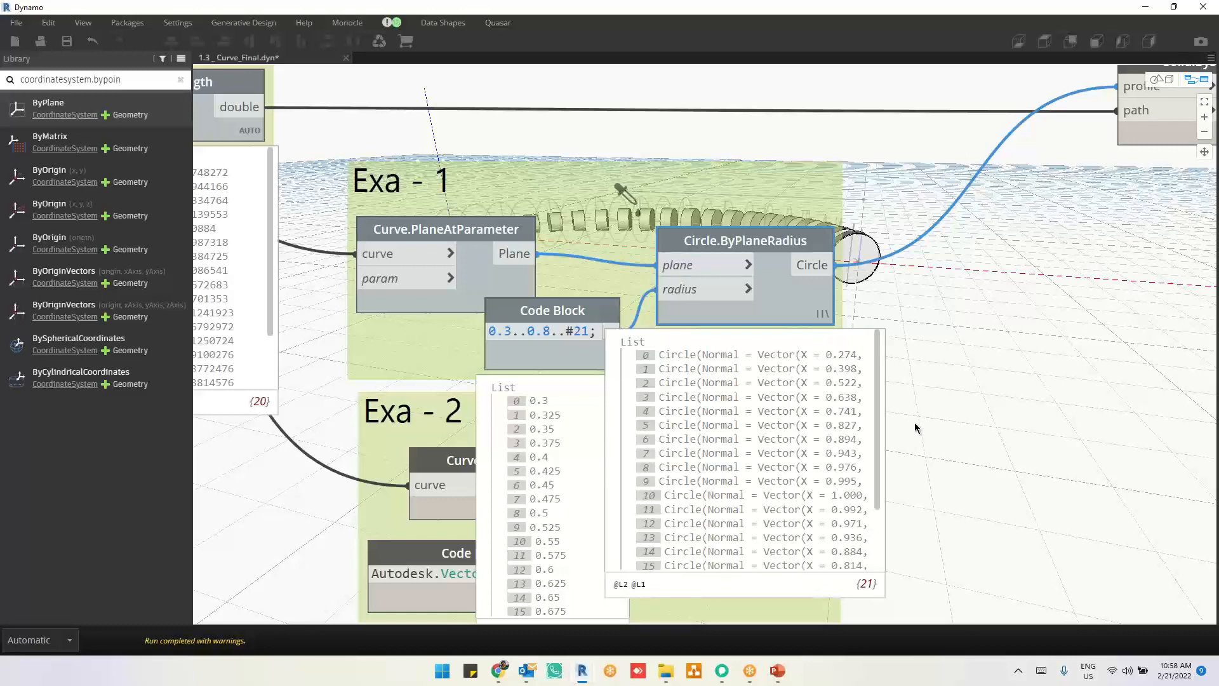
Step: Set the lacing of the Circle.ByPlaneRadius node to Shortest
right_click(815, 311)
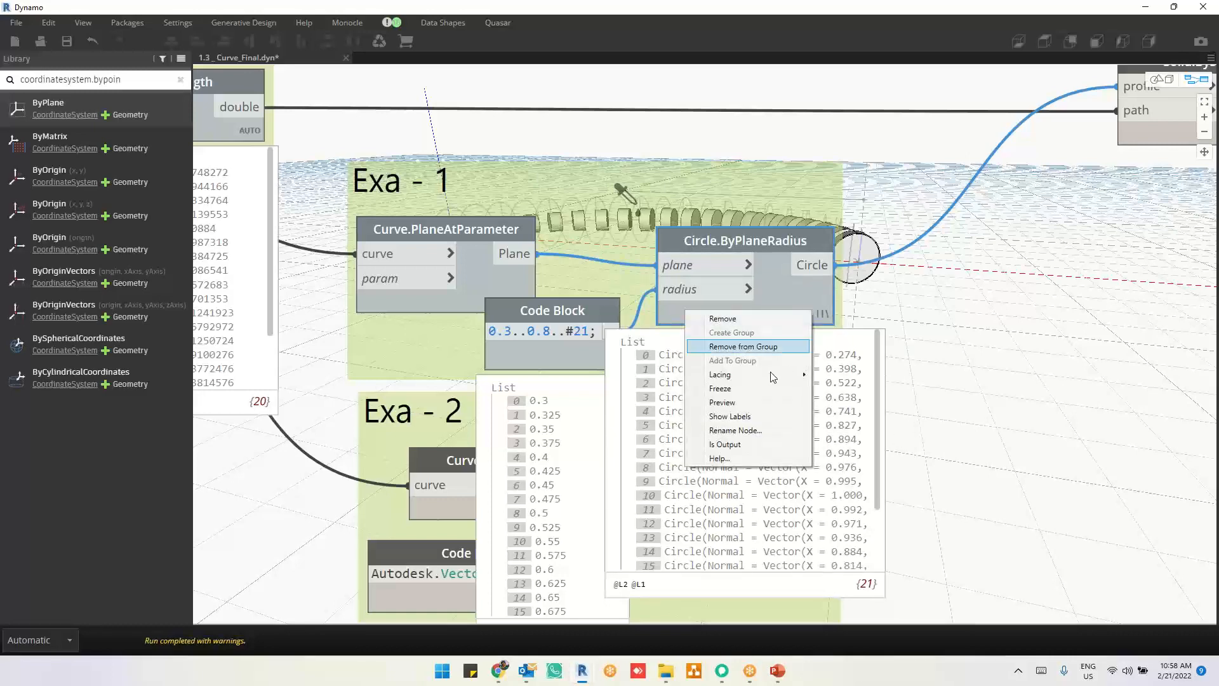
click(632, 383)
right_click(793, 318)
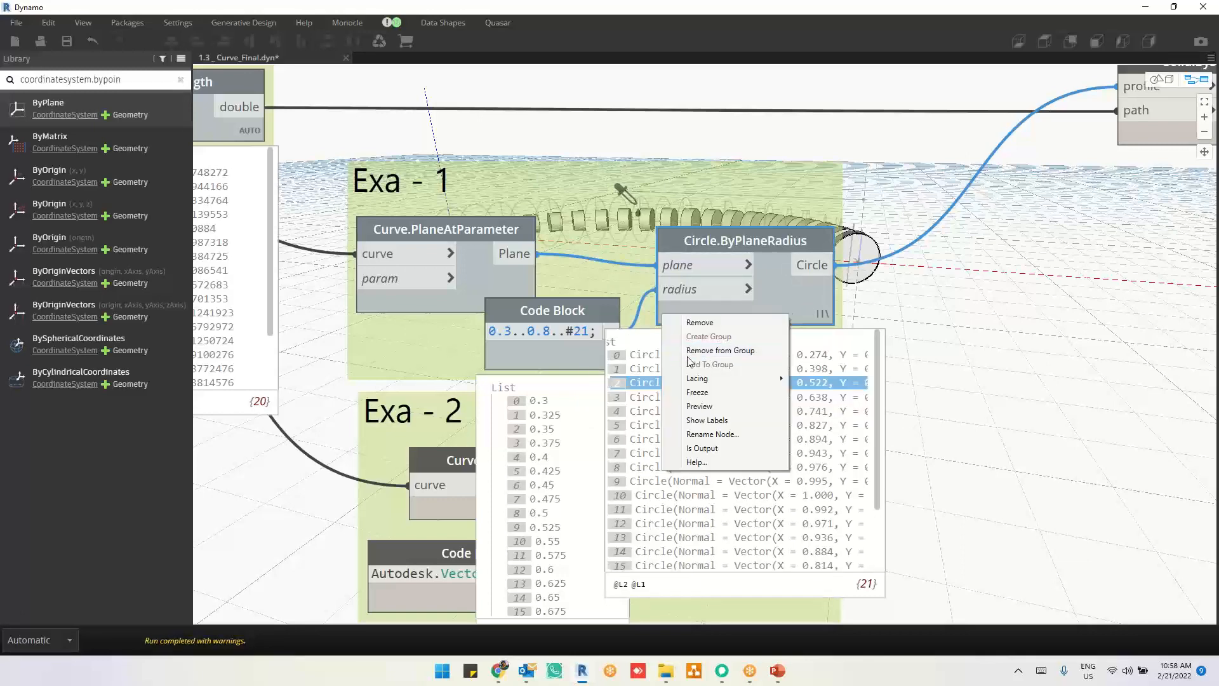
mouse_move(692, 381)
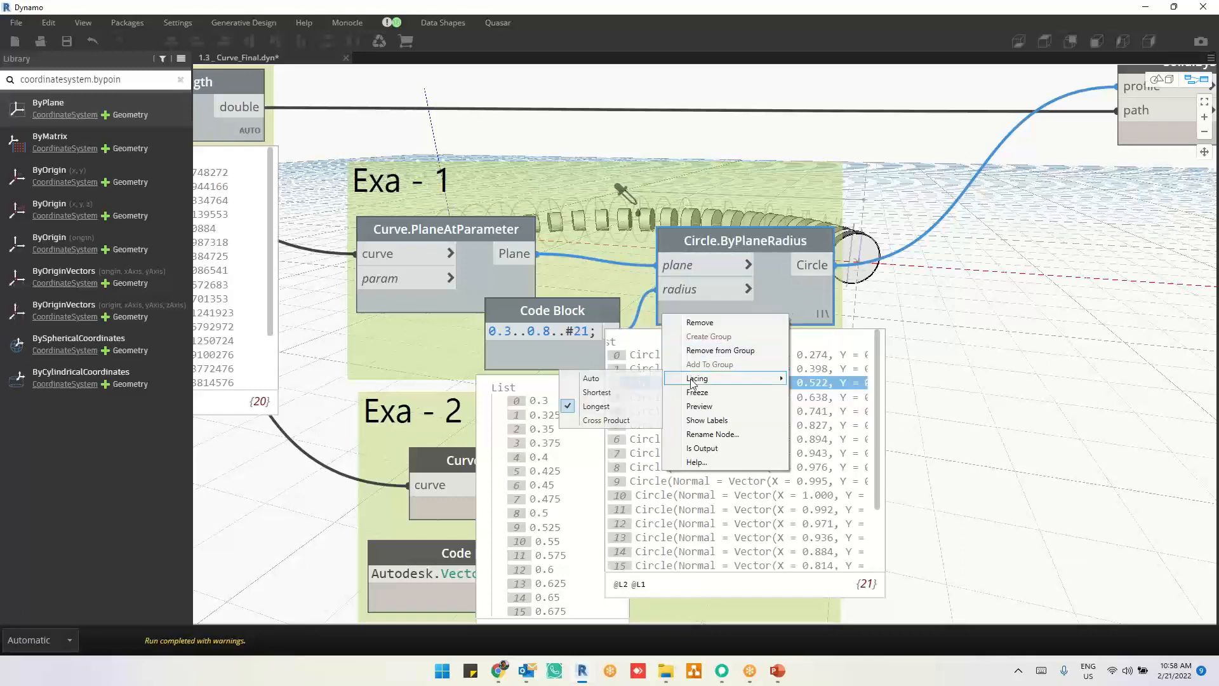
click(598, 392)
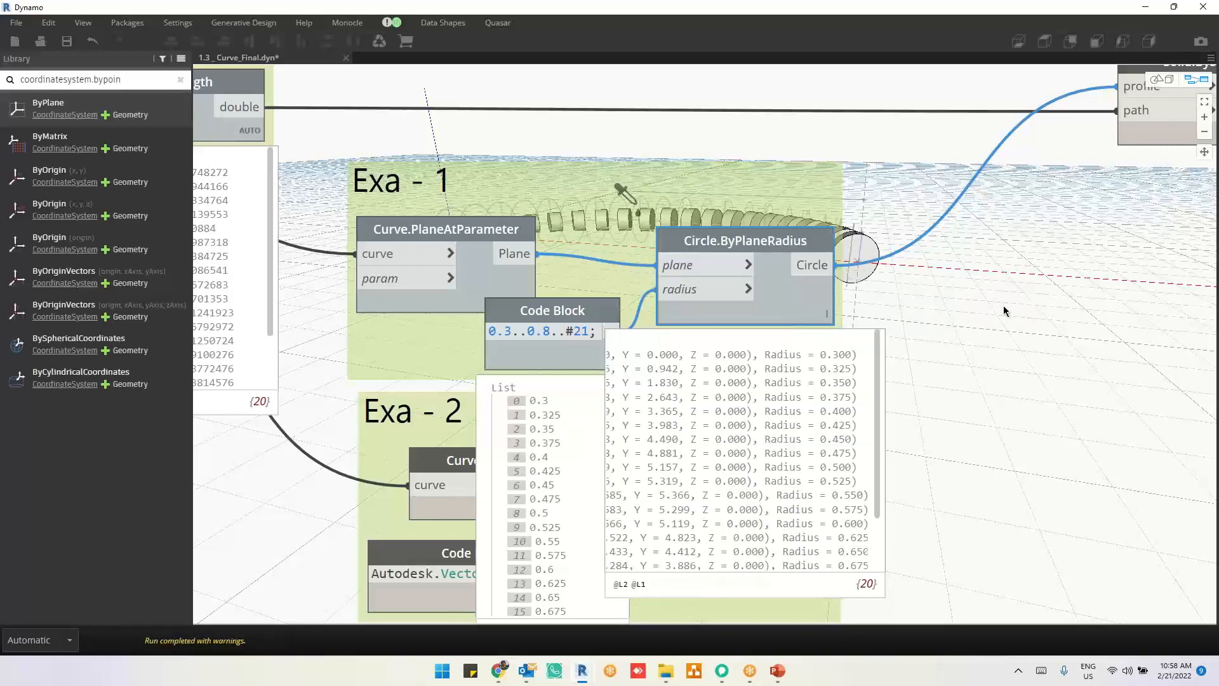
Step: Locate and examine the group where a Code Block of 3 sets the Circle.ByCenterPointRadius radius and the circle feeds Curve.ExtrudeAsSolid
scroll(967, 321, down, 5)
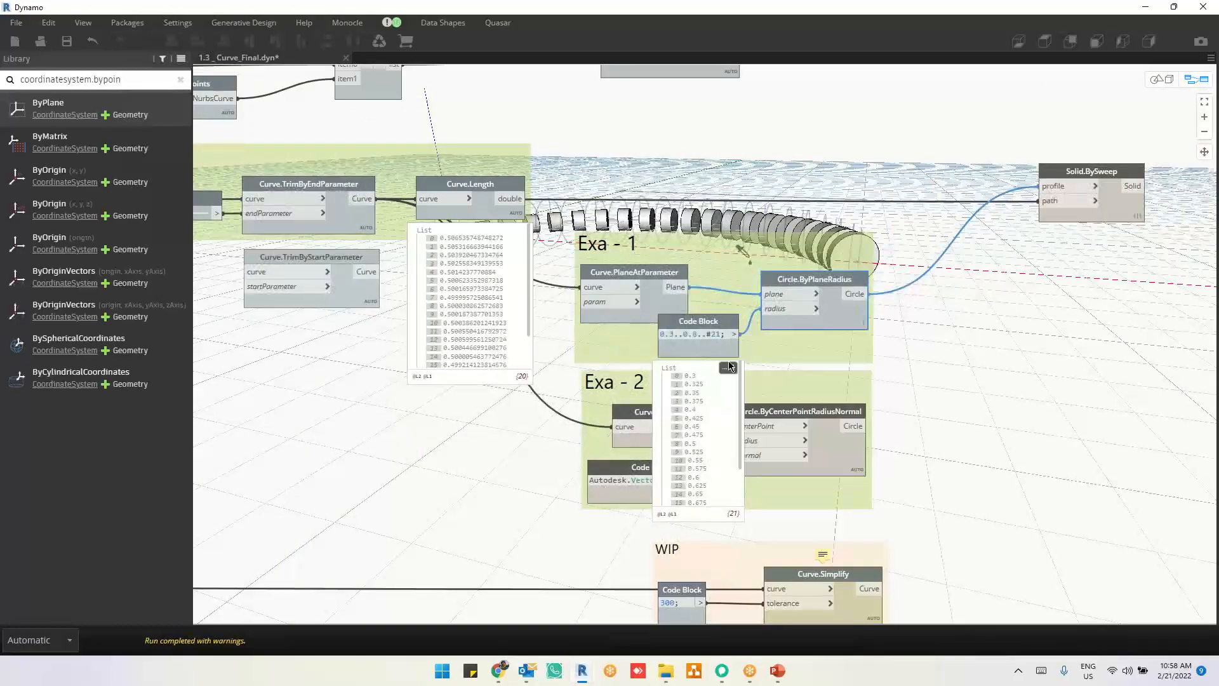
middle_drag(939, 484, 1075, 281)
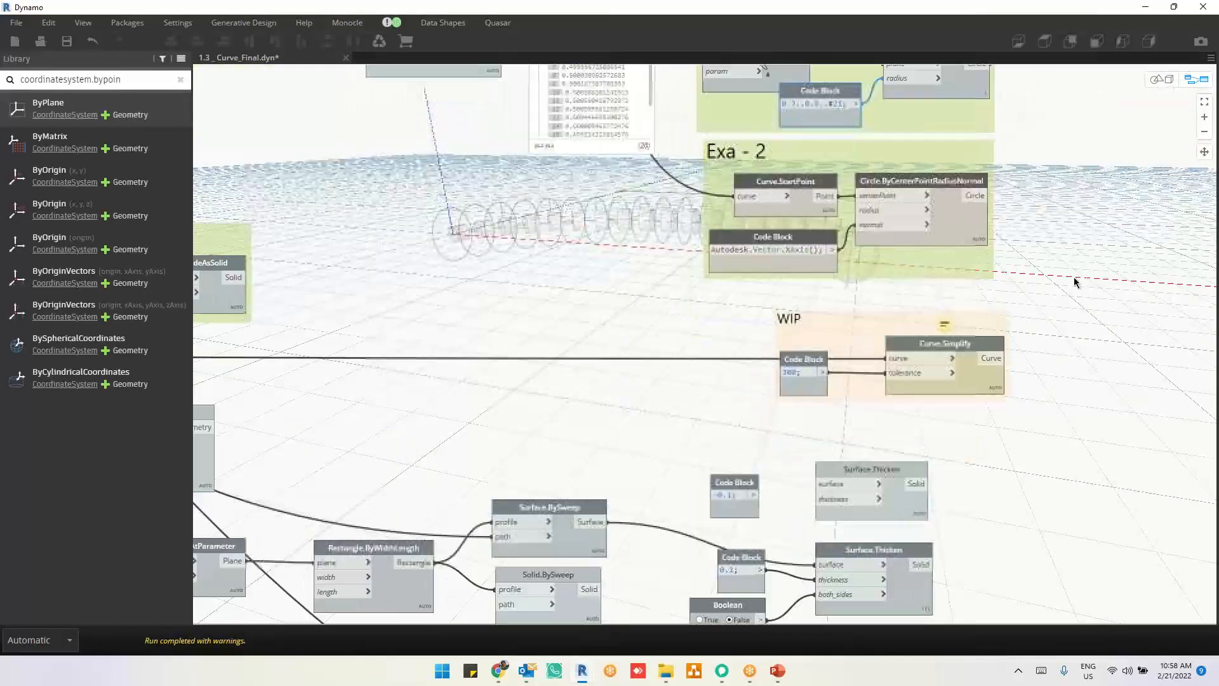
scroll(1074, 281, down, 4)
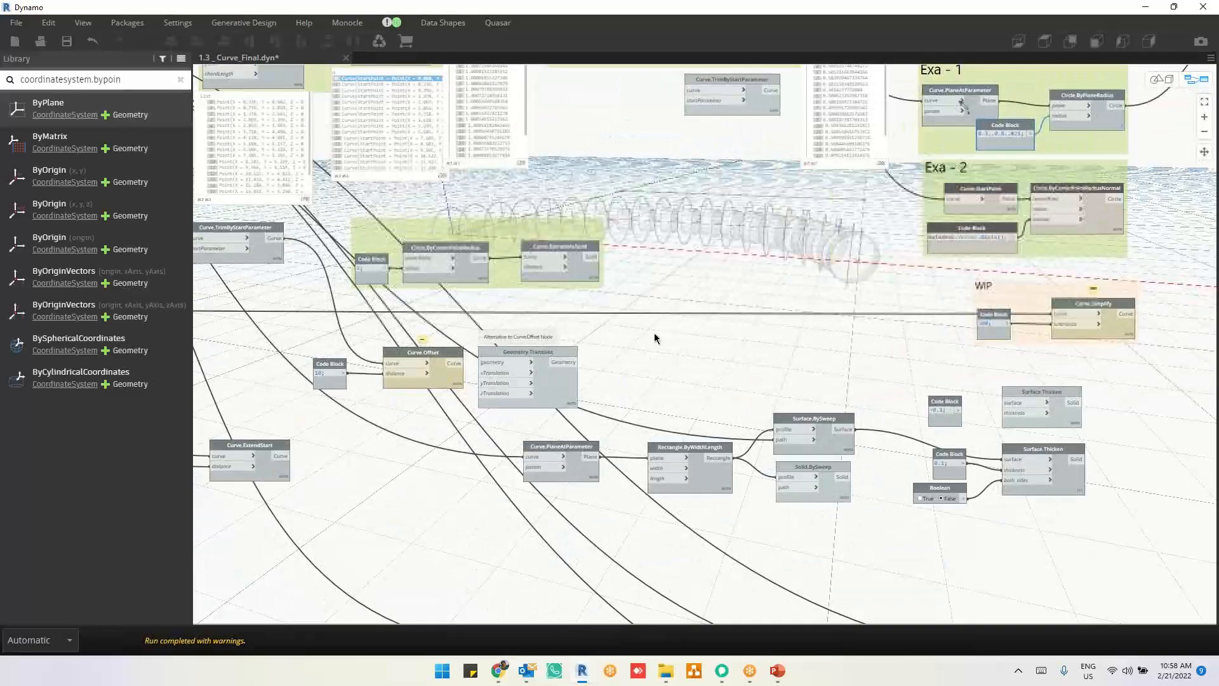
middle_drag(264, 283, 623, 278)
scroll(522, 218, up, 1)
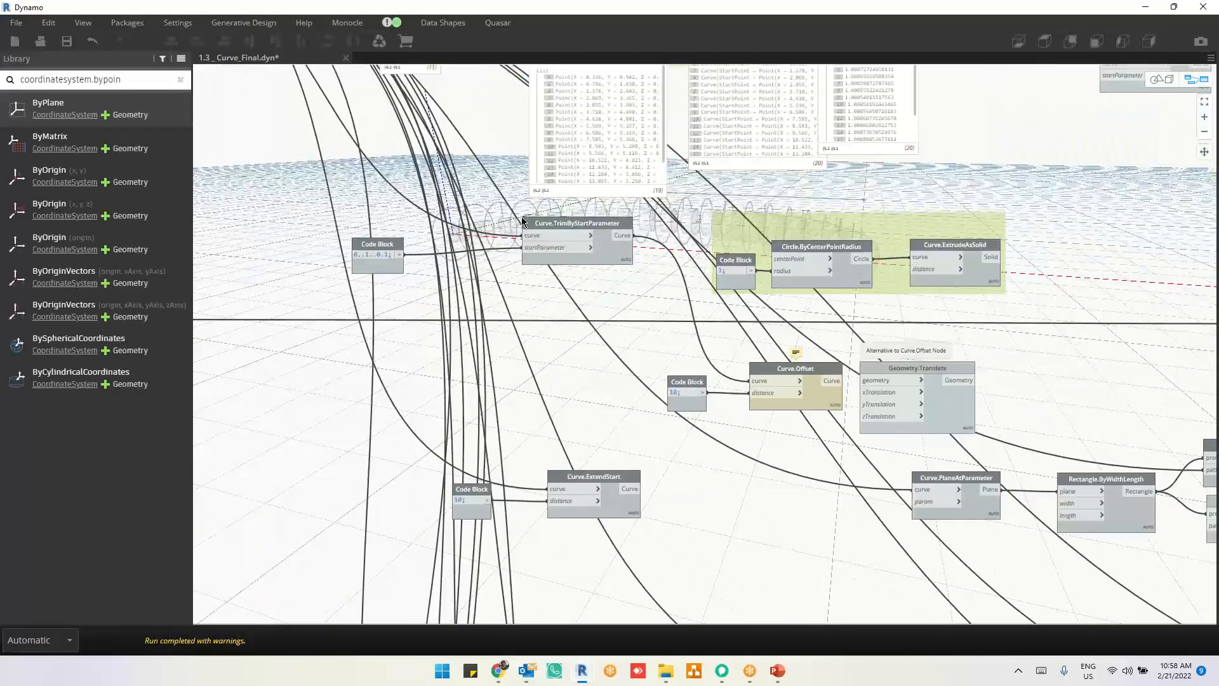
scroll(522, 219, up, 3)
drag(601, 268, 537, 278)
middle_drag(773, 345, 607, 343)
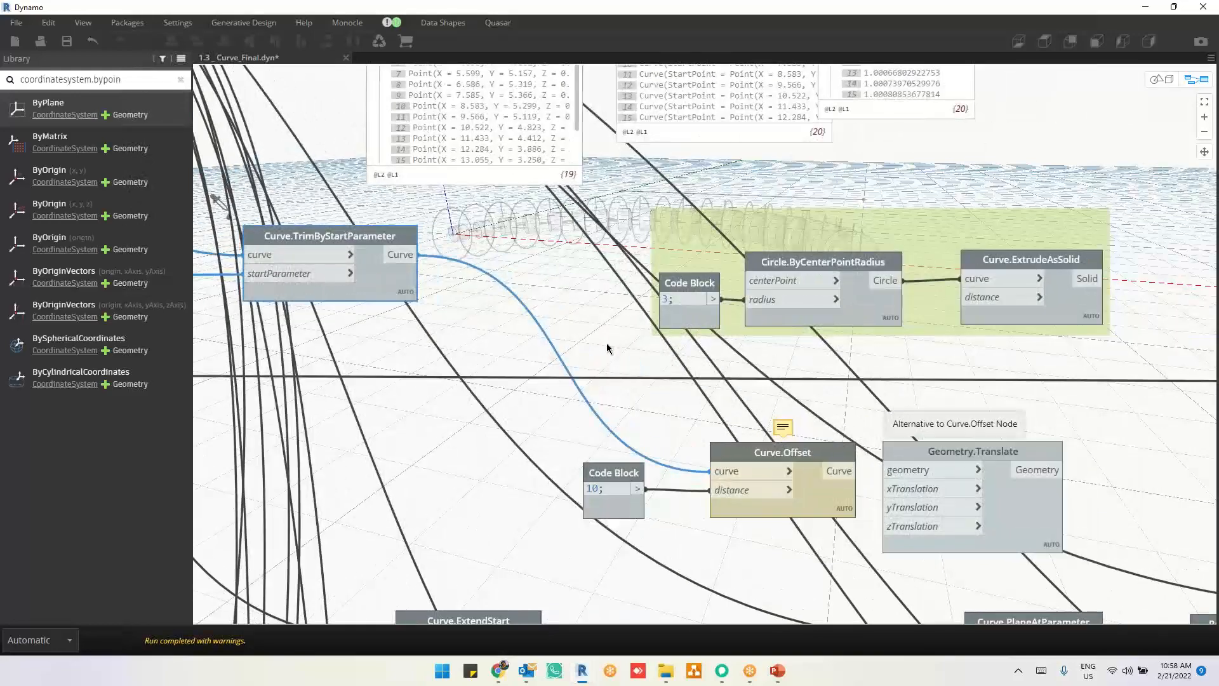
mouse_move(848, 317)
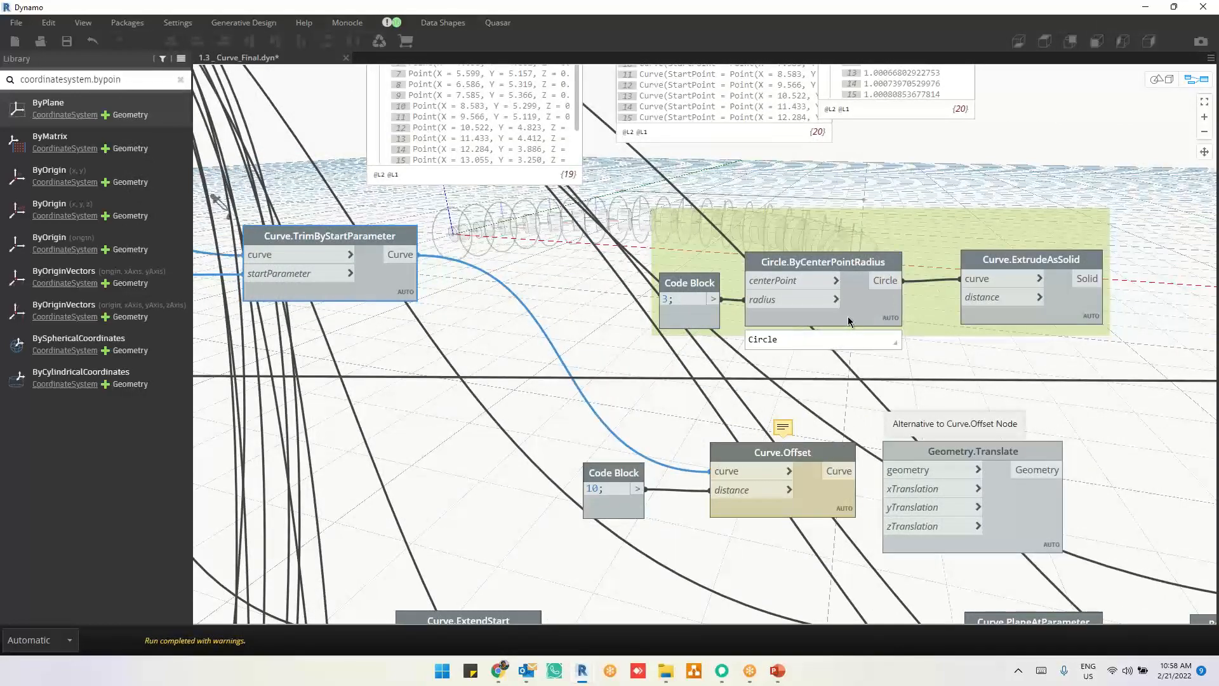
scroll(836, 223, up, 3)
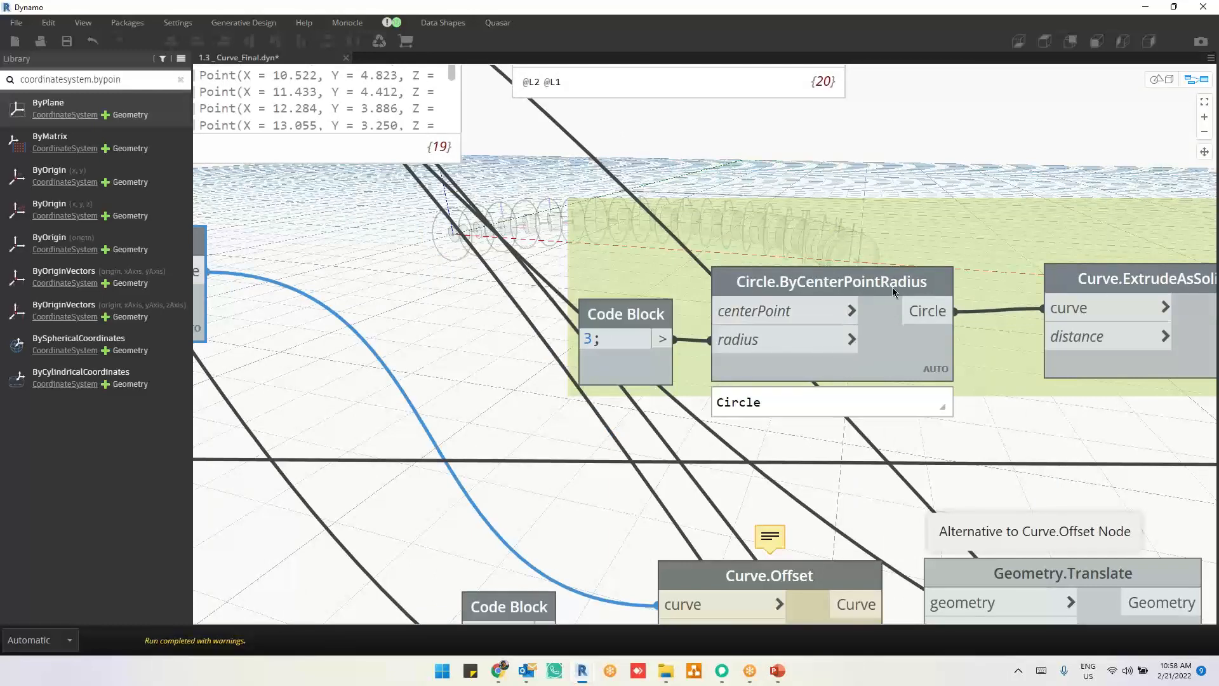
middle_drag(943, 475, 676, 470)
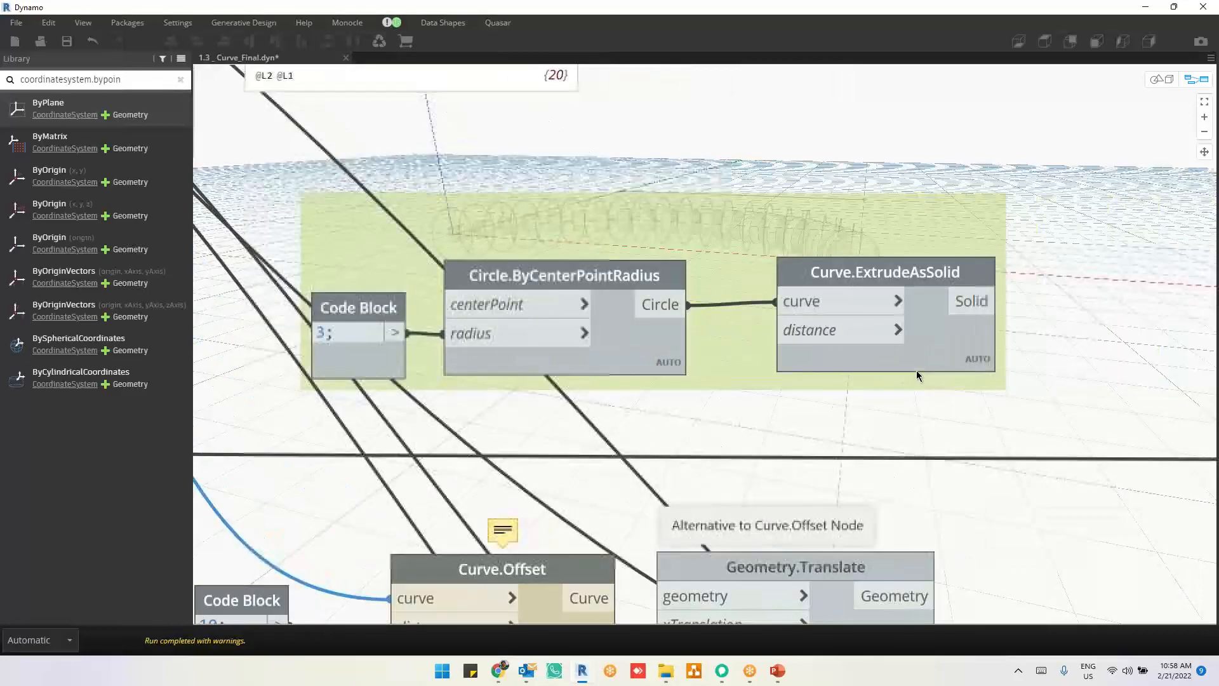
Step: Hide the geometry preview of the Exa - 1, Exa - 2 and WIP groups and the node connected after Exa - 1
scroll(1016, 373, down, 3)
drag(526, 255, 1135, 427)
scroll(876, 425, down, 5)
scroll(876, 425, down, 1)
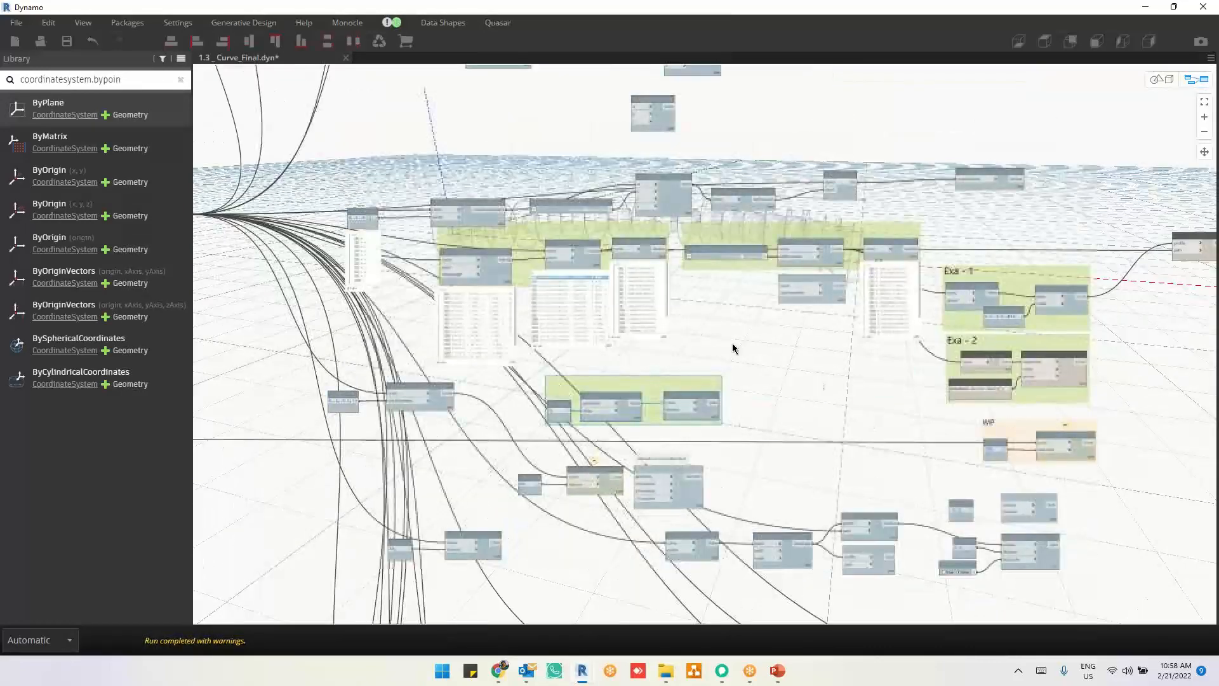
middle_drag(800, 450, 636, 447)
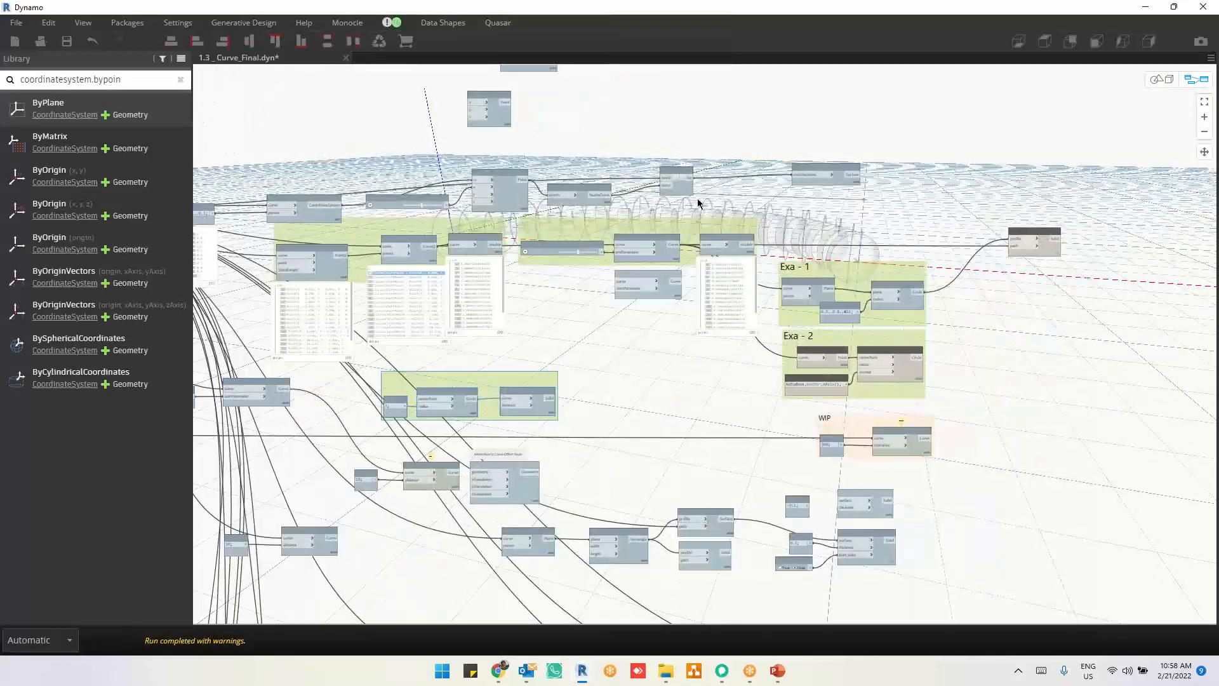
drag(703, 210, 1129, 447)
right_click(1132, 385)
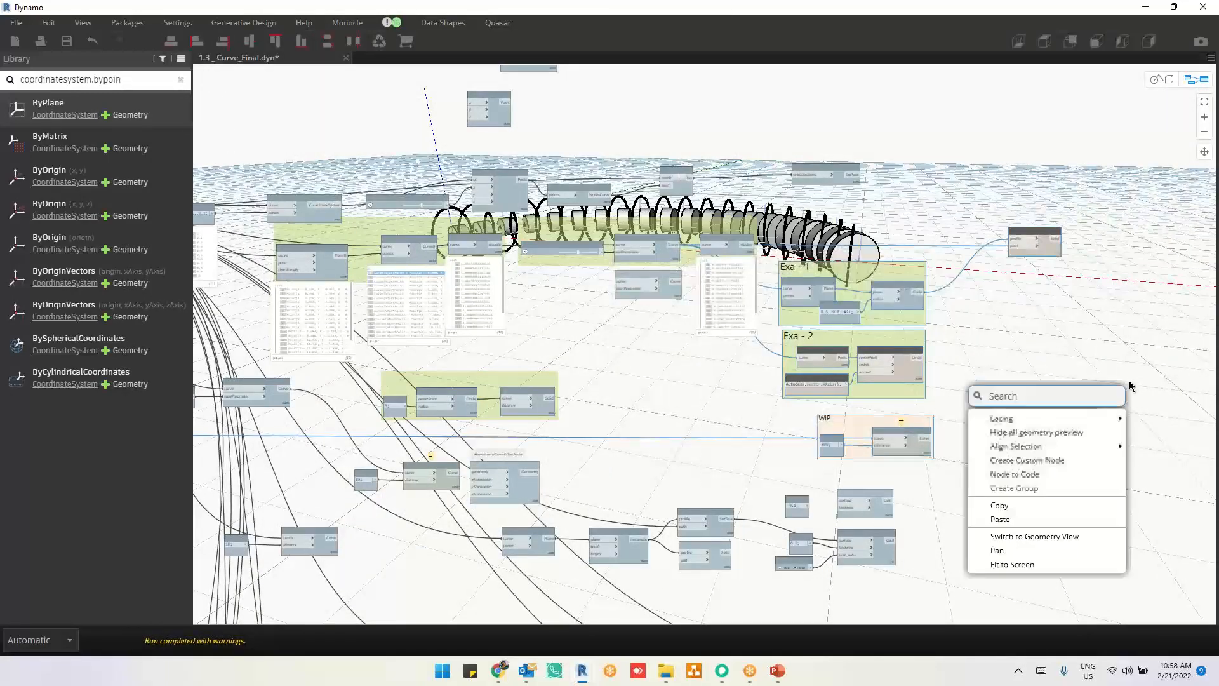
click(1016, 433)
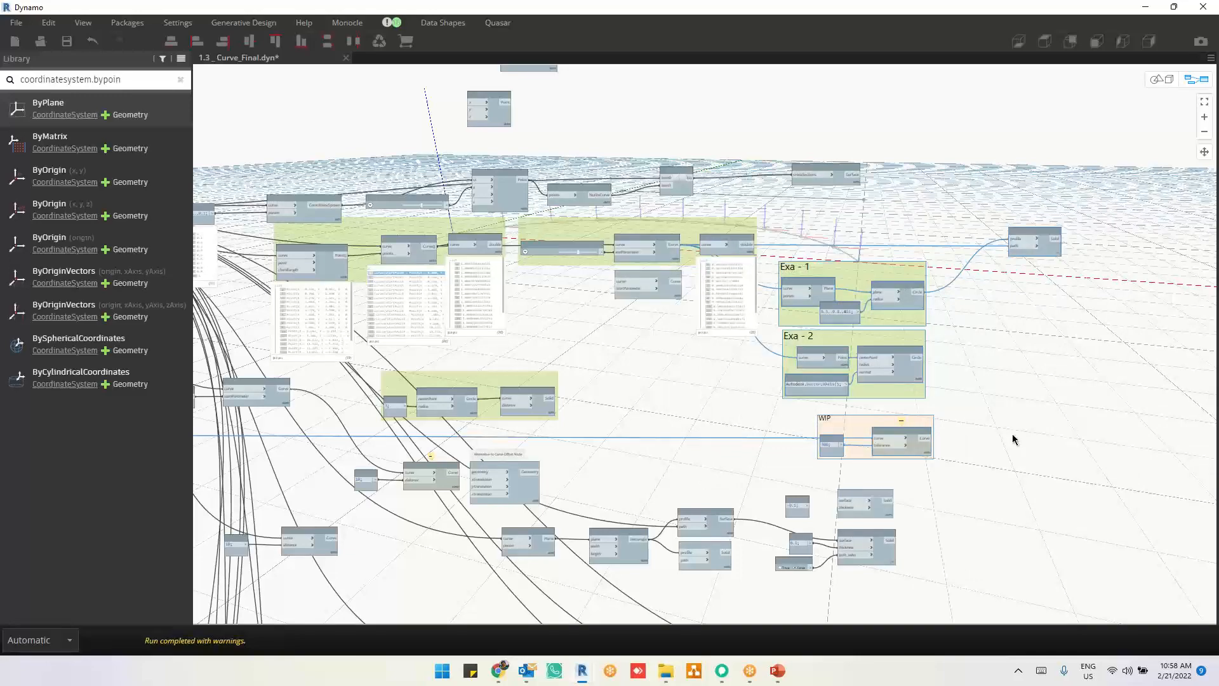
Step: Turn off the preview of the frame-at-parameter node that outputs coordinate systems
middle_drag(626, 594, 643, 355)
scroll(872, 503, up, 5)
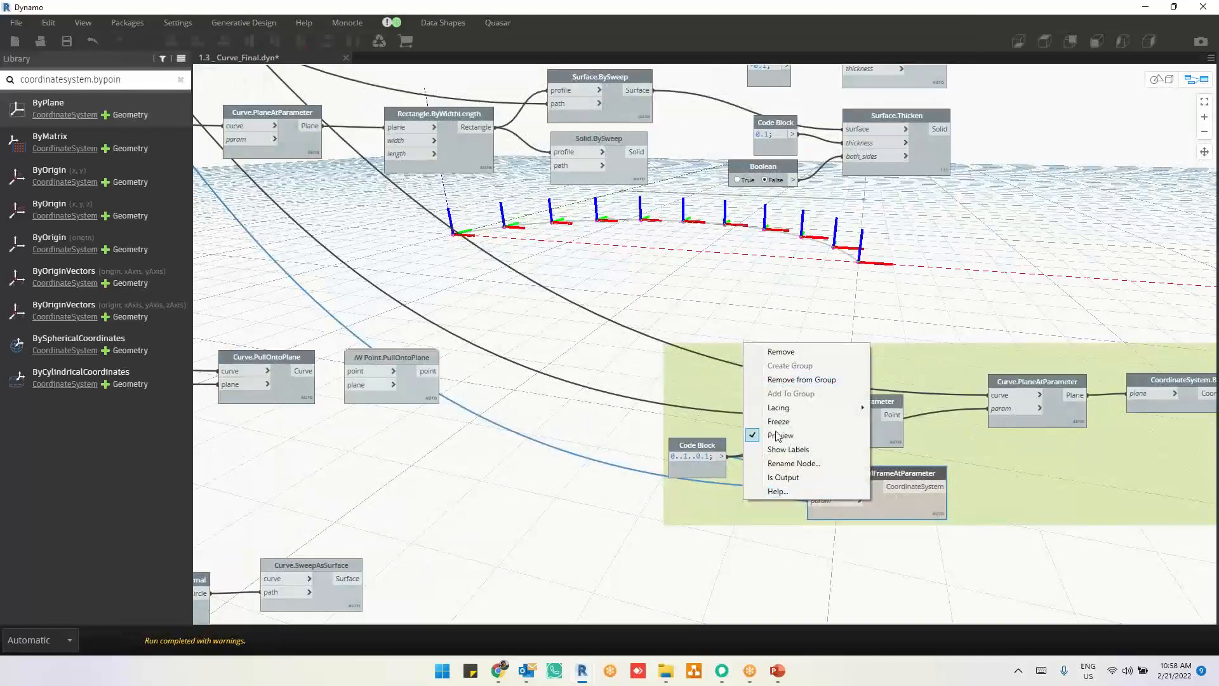
click(776, 437)
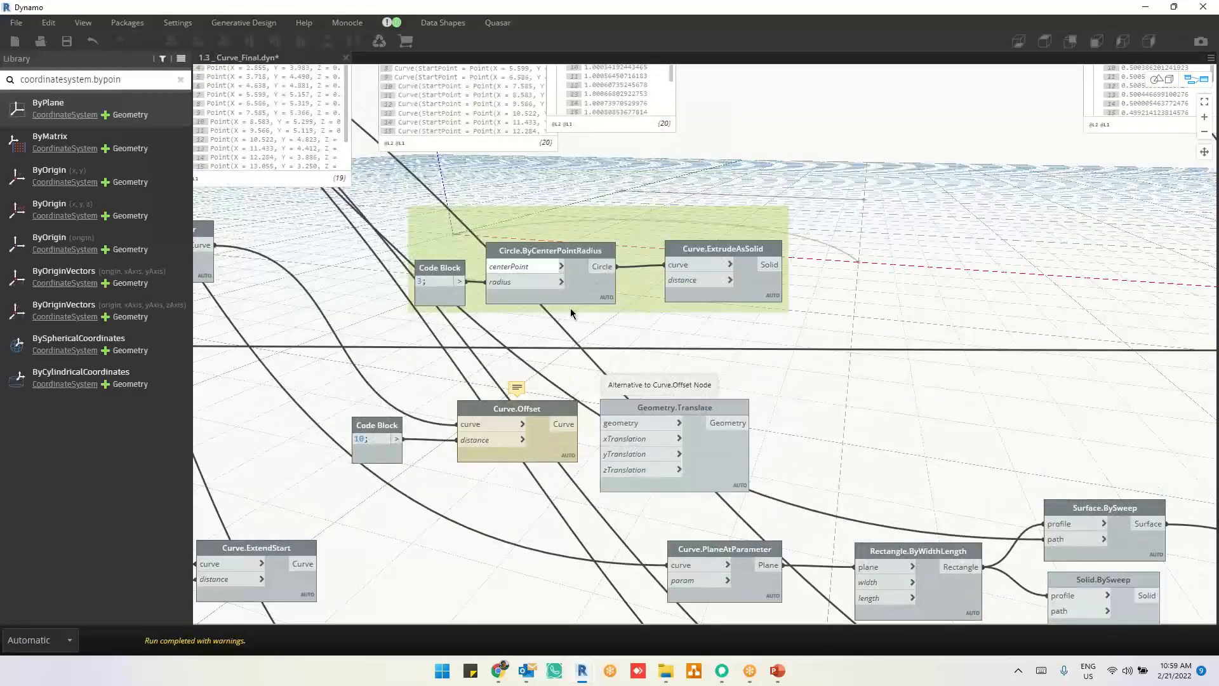
Step: Show the geometry preview of the Circle.ByCenterPointRadius and Curve.ExtrudeAsSolid group and select the extrude node
drag(421, 260, 922, 375)
right_click(922, 373)
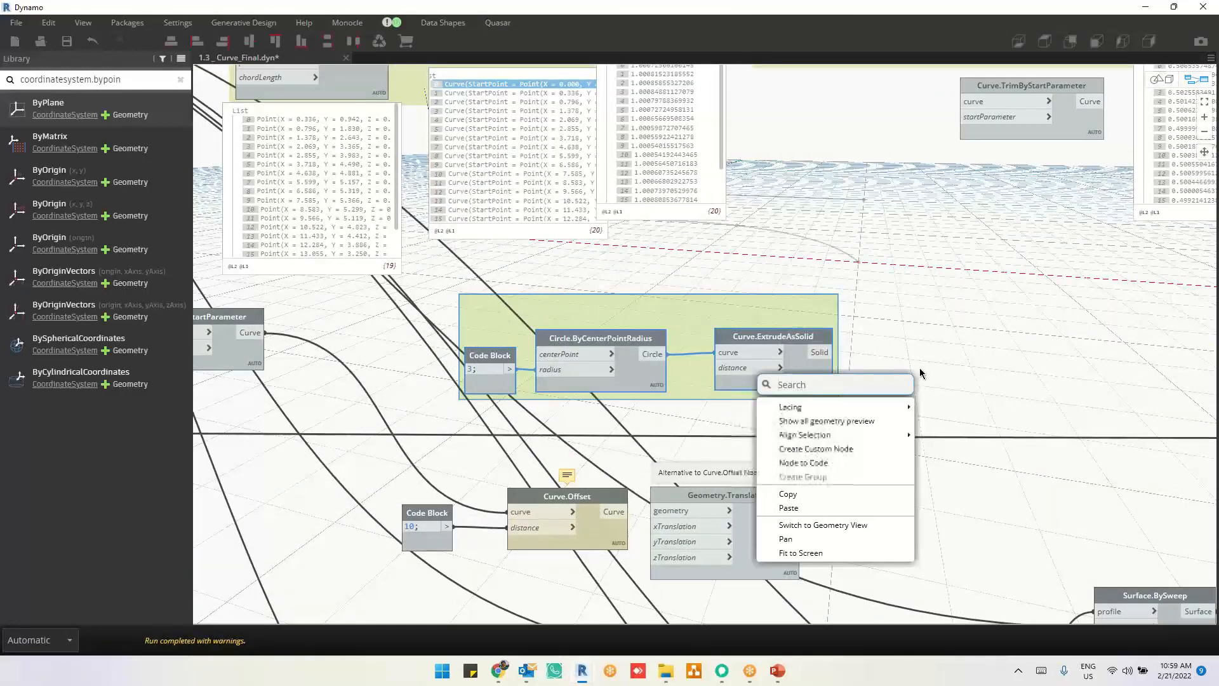
click(839, 423)
middle_drag(449, 402, 726, 397)
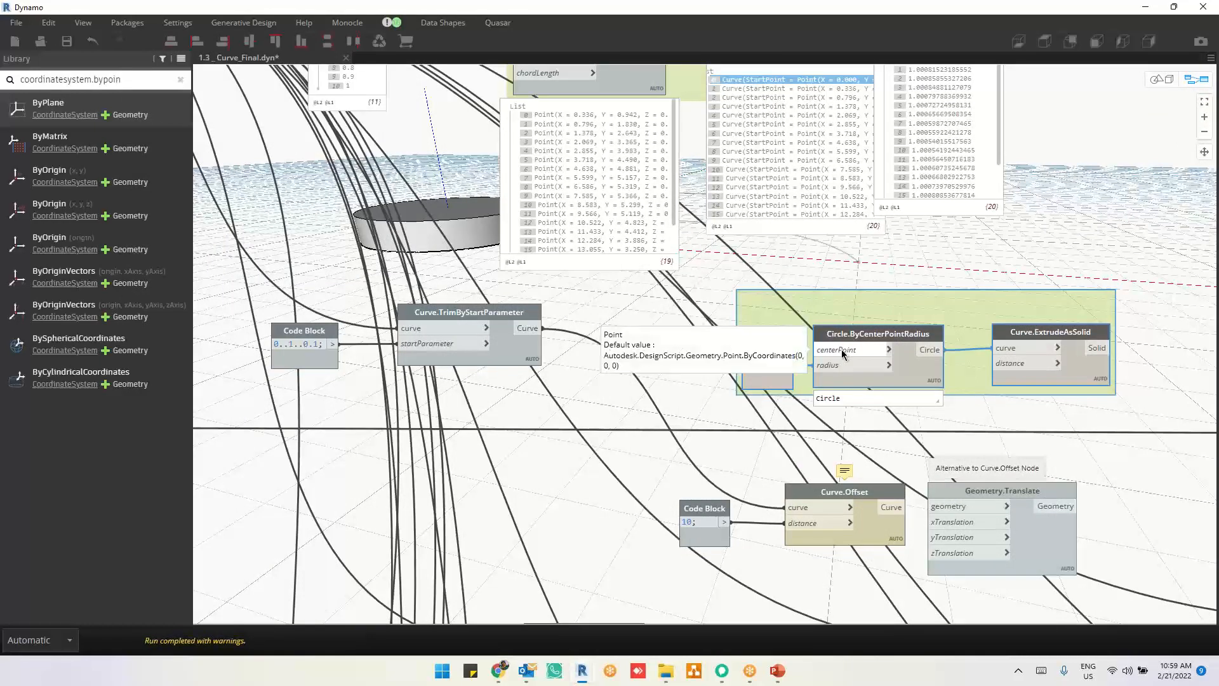
click(1010, 355)
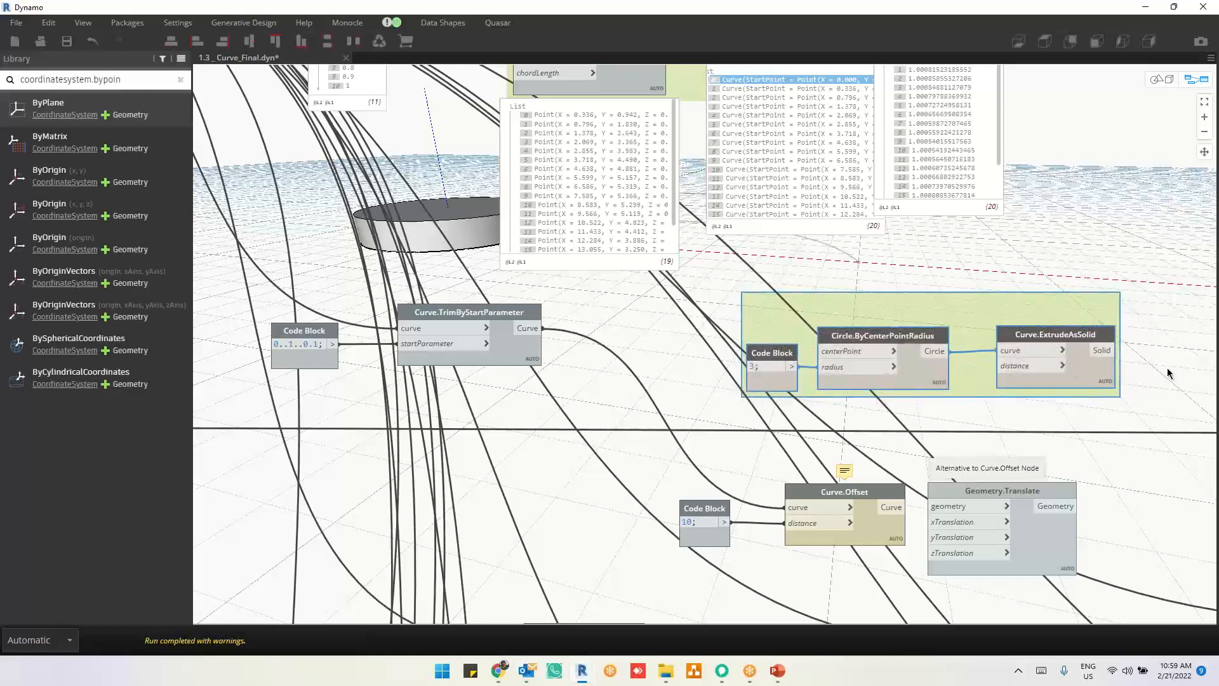
scroll(1169, 373, up, 2)
click(1067, 384)
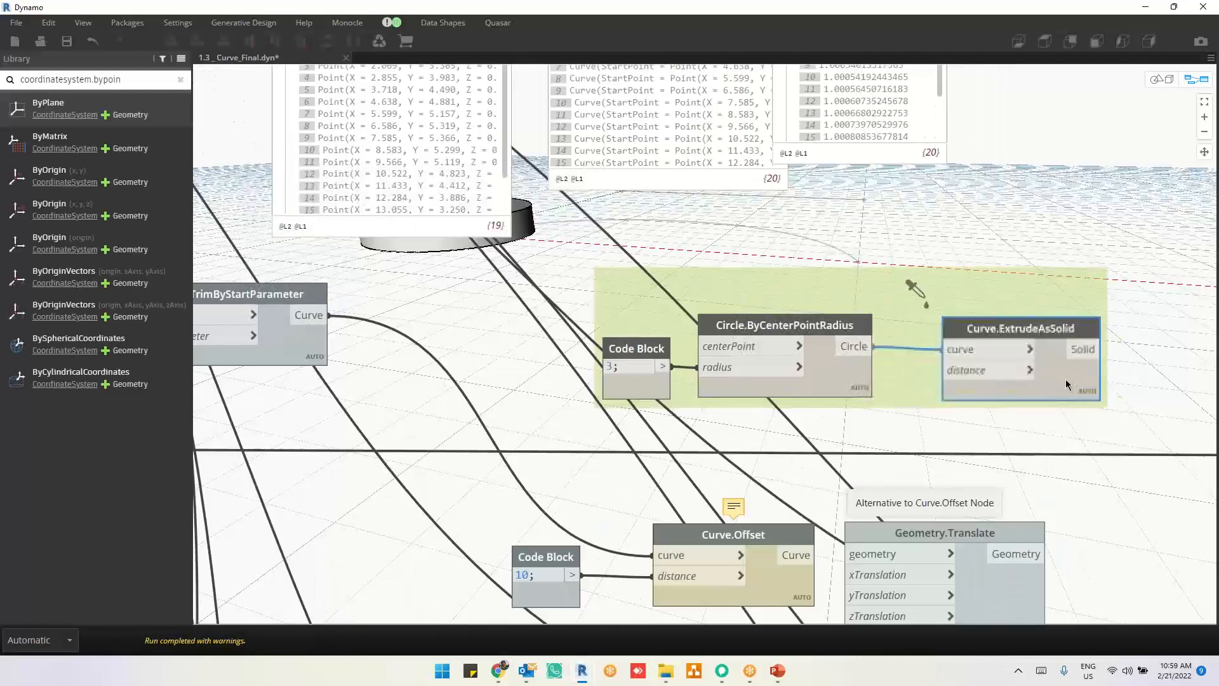
drag(1066, 380, 1068, 379)
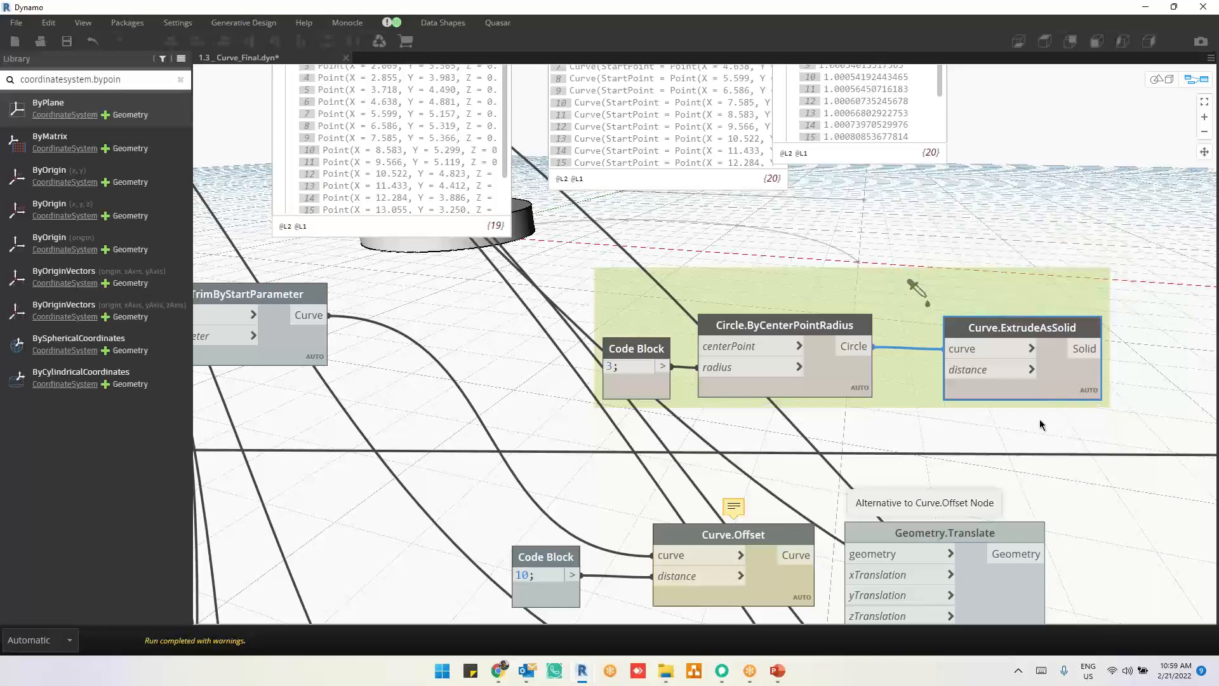
Step: Examine the circle extrusion group and its solid, along with the neighbouring Curve.Offset and Geometry.Translate nodes
scroll(969, 400, down, 4)
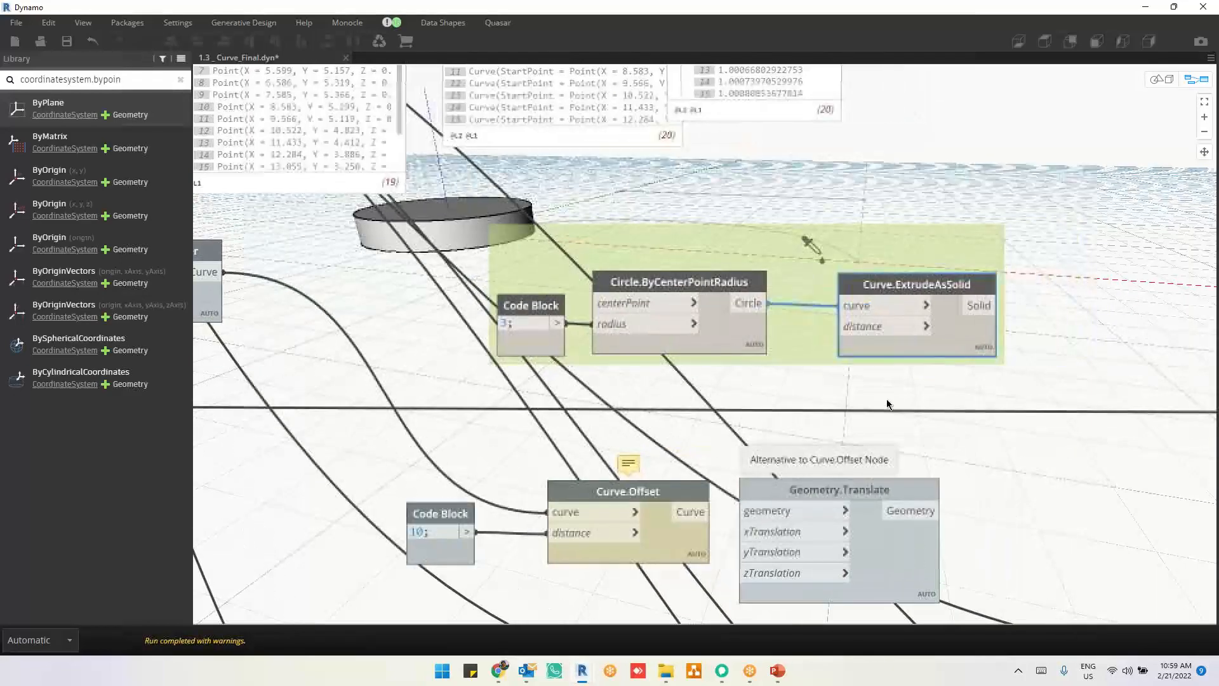
scroll(888, 404, down, 3)
scroll(996, 532, up, 6)
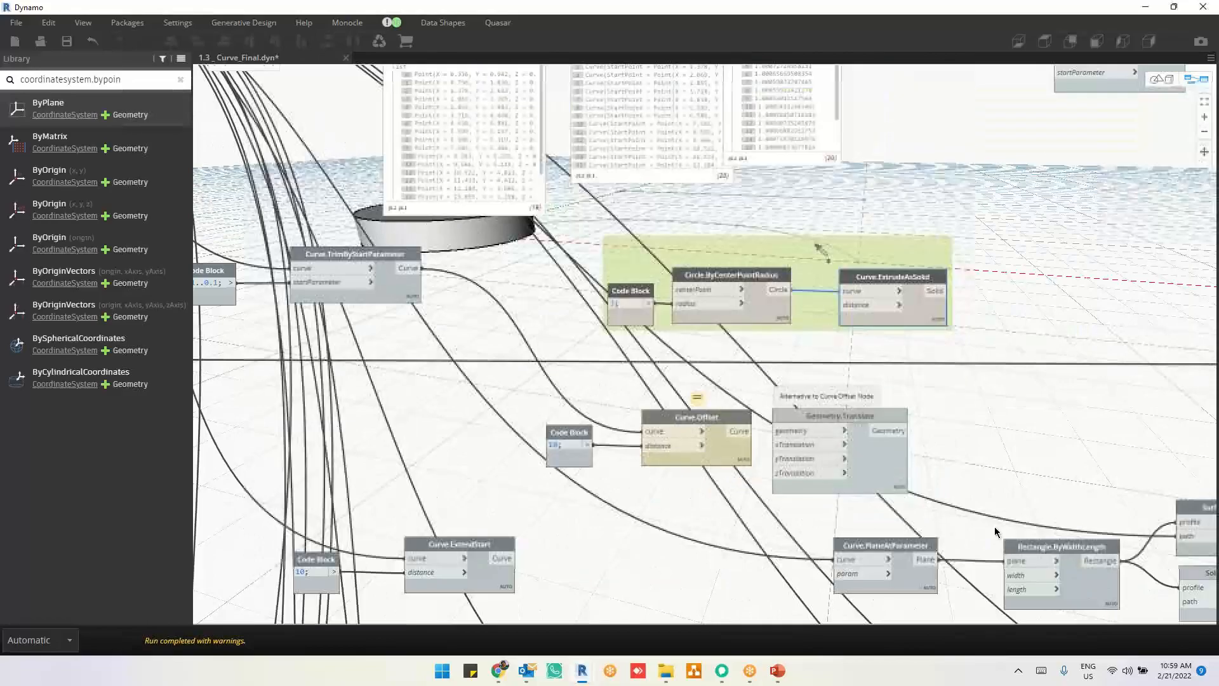
scroll(993, 383, down, 7)
middle_drag(1024, 403, 920, 349)
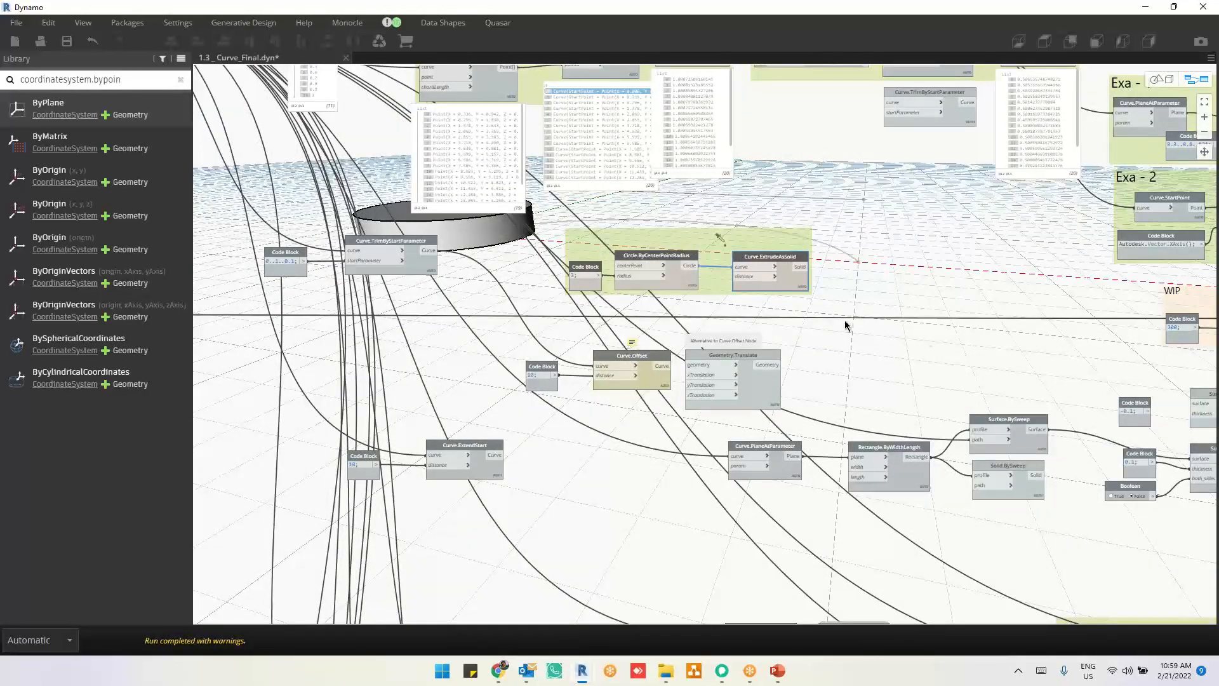
scroll(838, 327, up, 1)
middle_drag(506, 556, 540, 530)
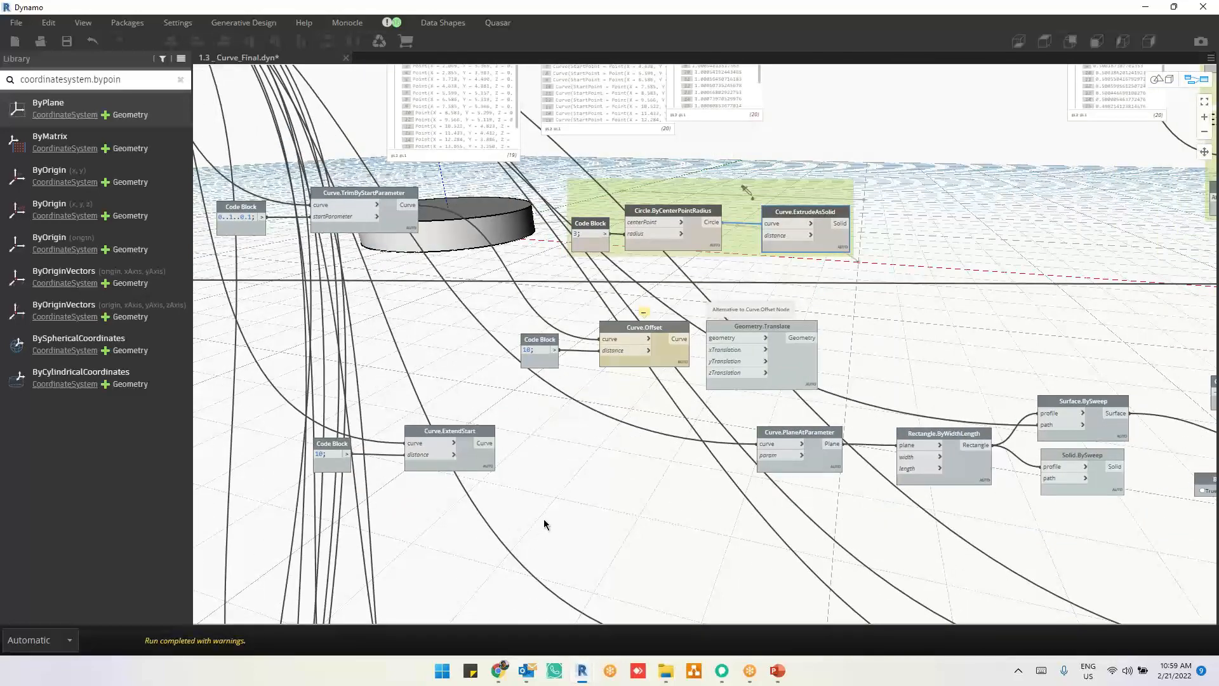
middle_drag(1048, 400, 884, 470)
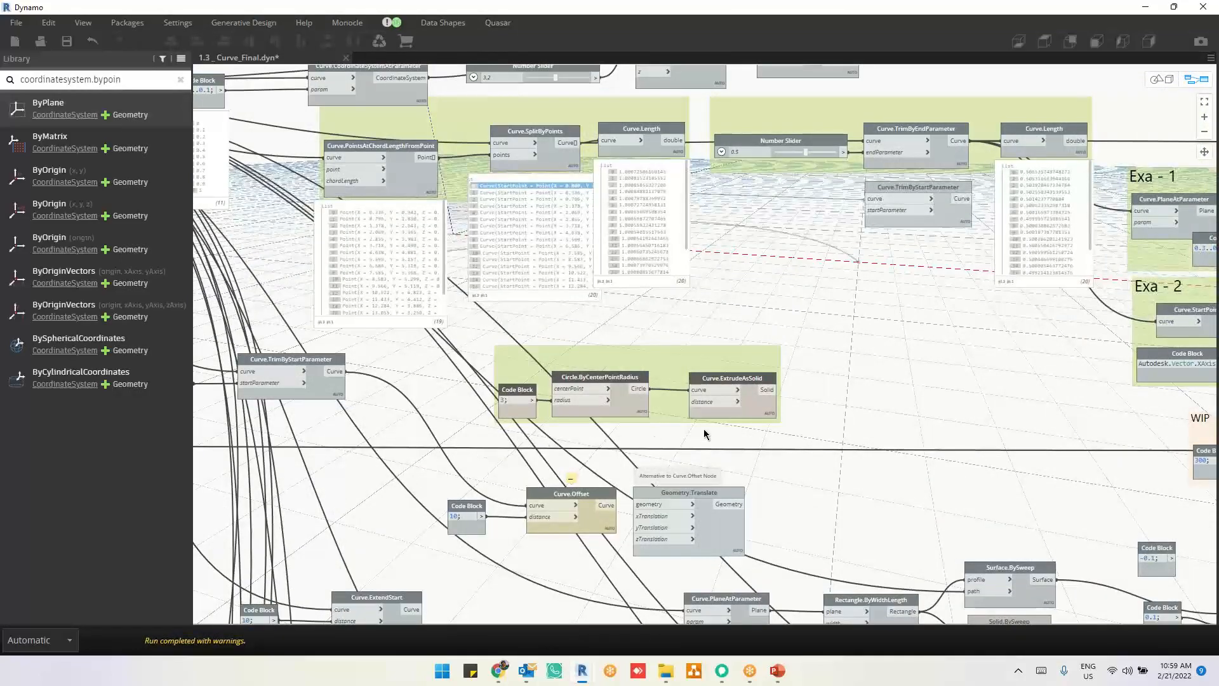
middle_drag(489, 438, 707, 419)
scroll(706, 419, up, 5)
mouse_move(967, 368)
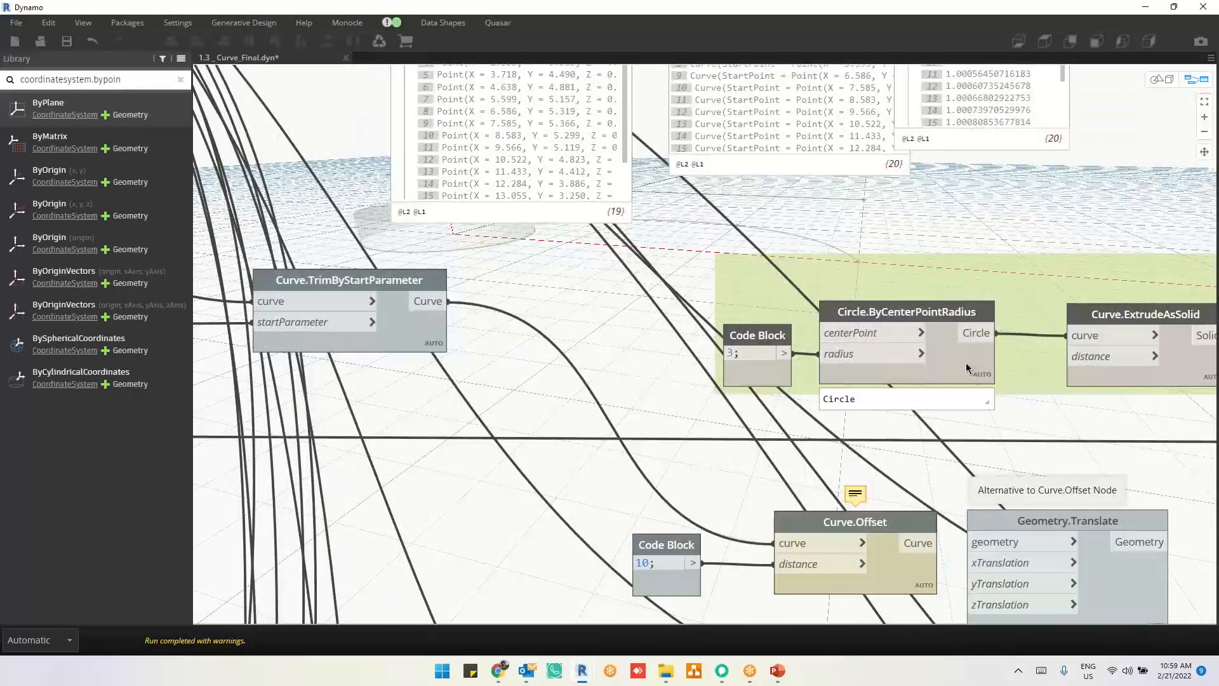
middle_drag(1031, 443, 817, 388)
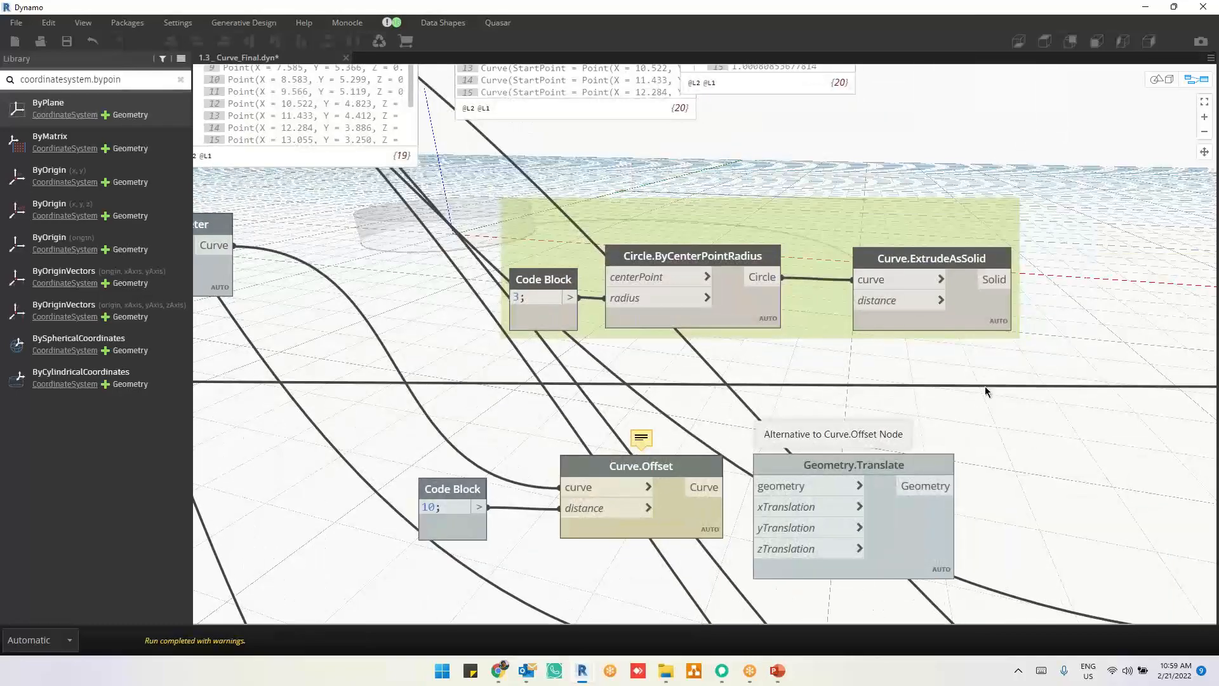
middle_drag(986, 387, 966, 253)
middle_drag(540, 469, 600, 456)
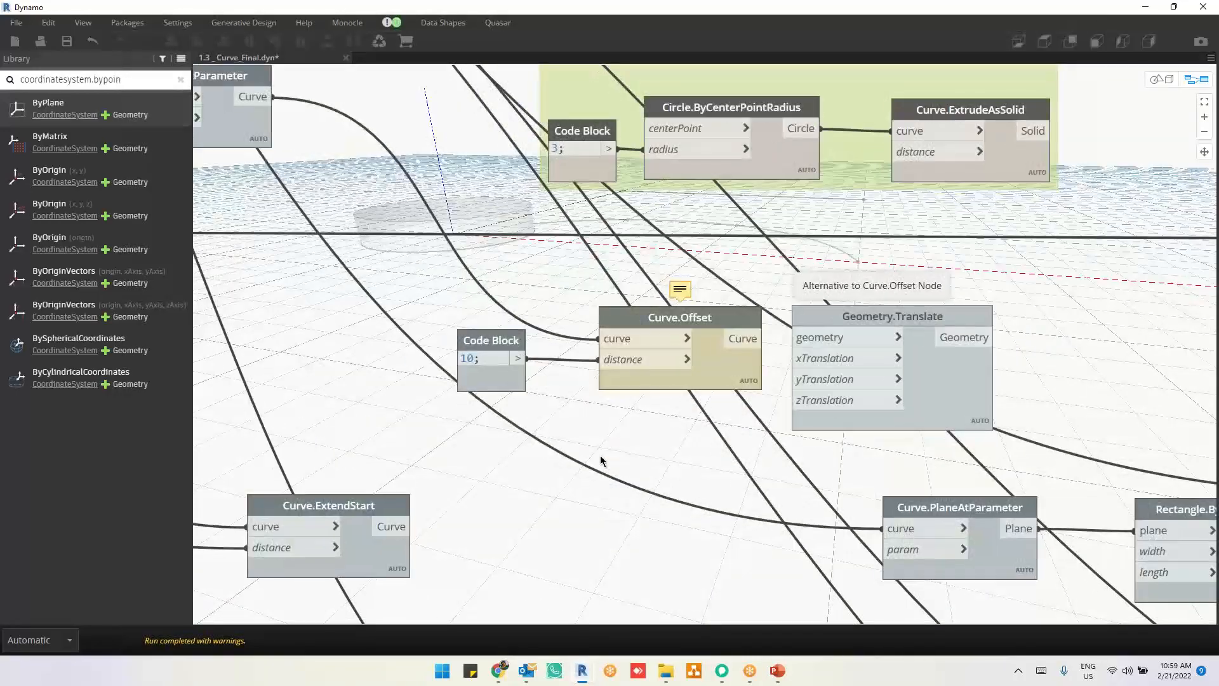
scroll(601, 456, down, 3)
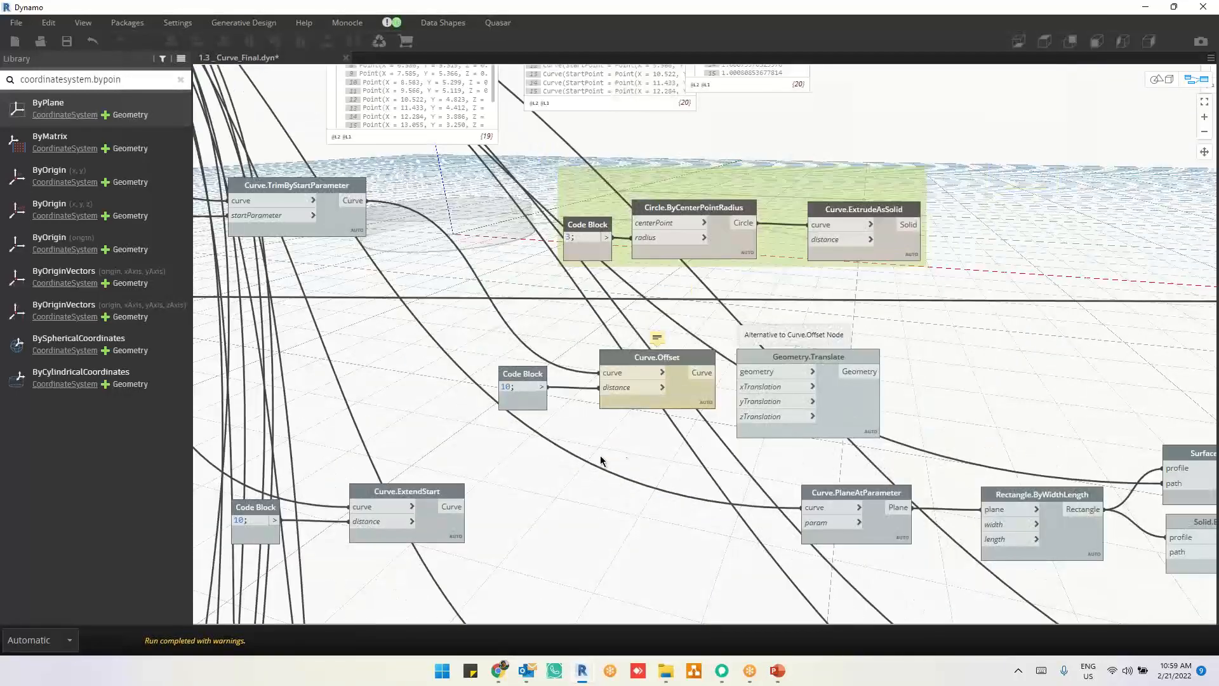
Step: Hide the geometry preview of the Circle.ByCenterPointRadius and Curve.ExtrudeAsSolid group
click(678, 390)
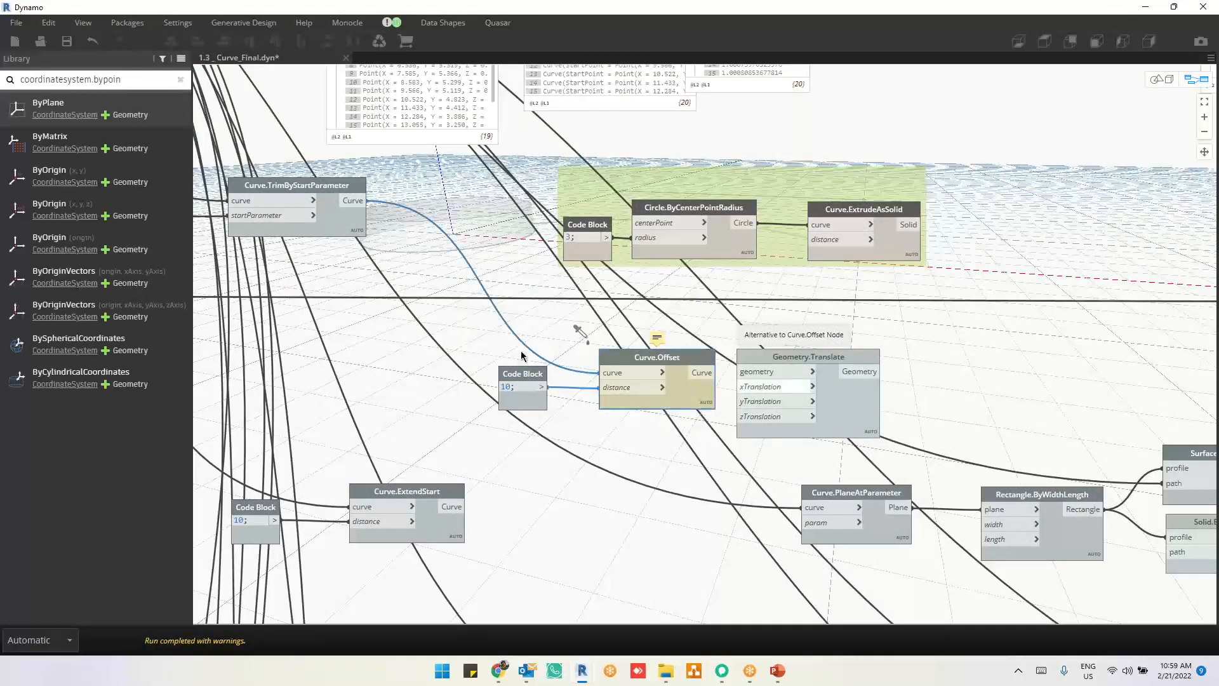
drag(429, 297, 921, 455)
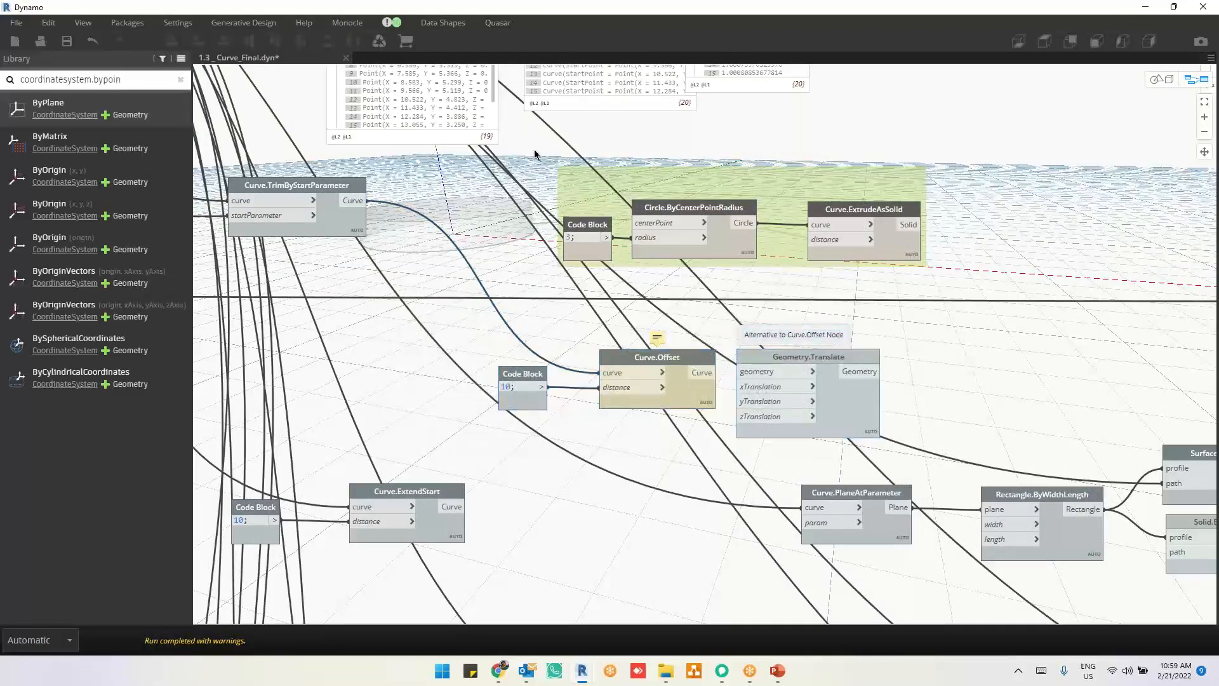
drag(534, 151, 1044, 230)
right_click(1042, 230)
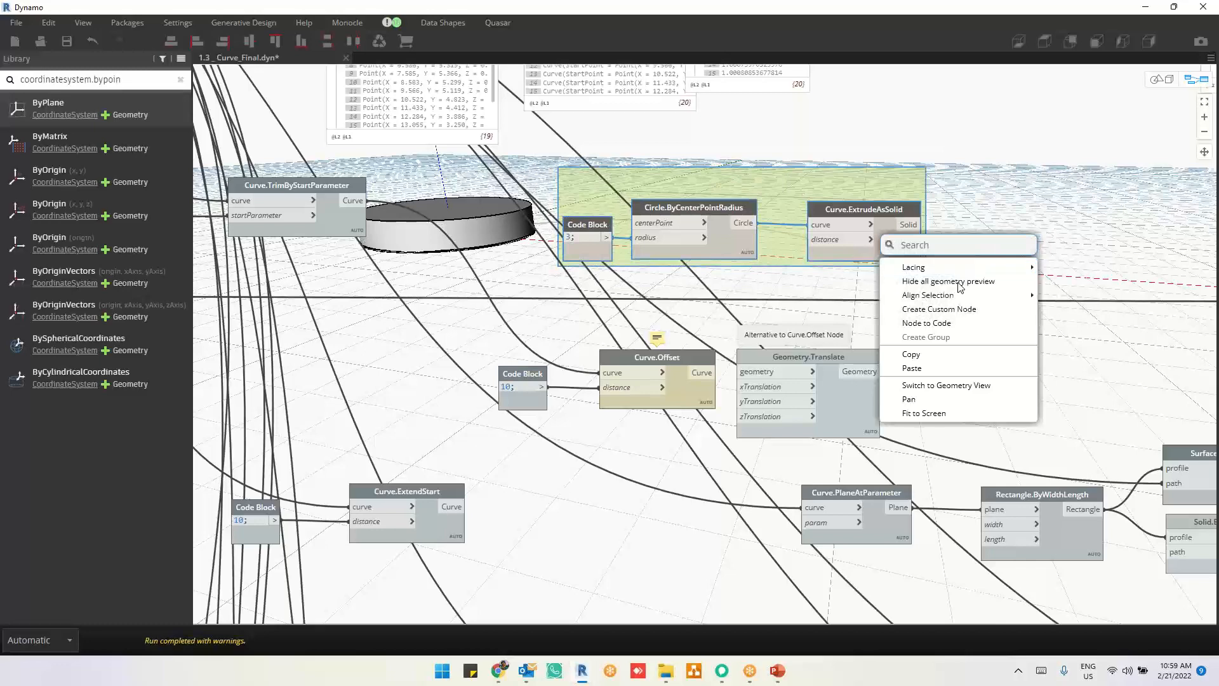
click(959, 283)
click(1021, 386)
Step: Show the geometry preview of the Curve.Offset node, its Code Block of 10 and the Geometry.Translate node
scroll(668, 406, up, 3)
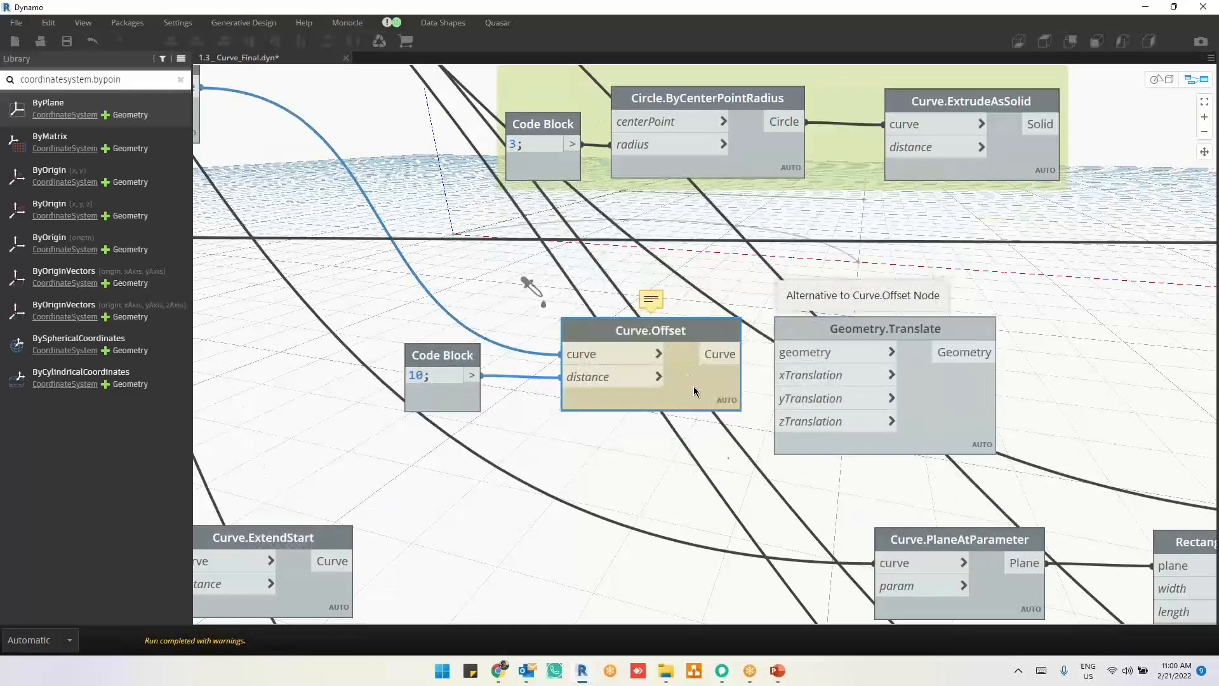
drag(331, 248, 1049, 478)
right_click(1111, 367)
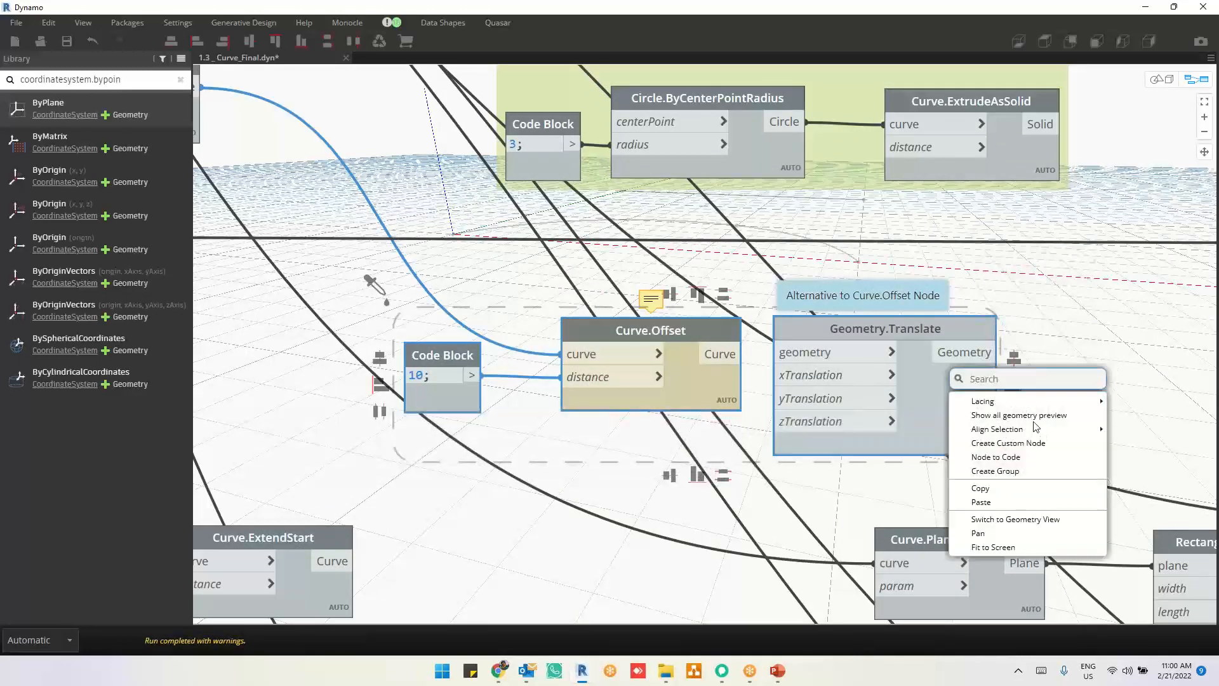
click(1035, 416)
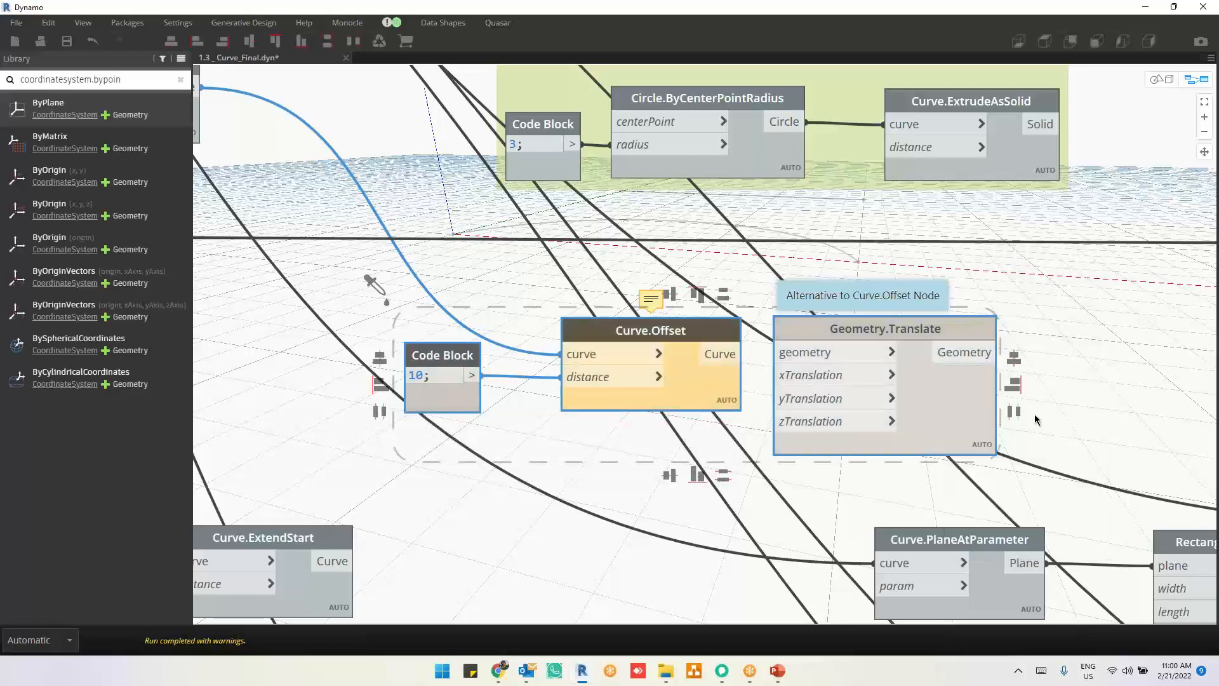
click(552, 482)
Step: Connect the original curve node's output to the curve input of Curve.Offset in place of the Curve.TrimByStartParameter output
middle_drag(518, 508, 626, 525)
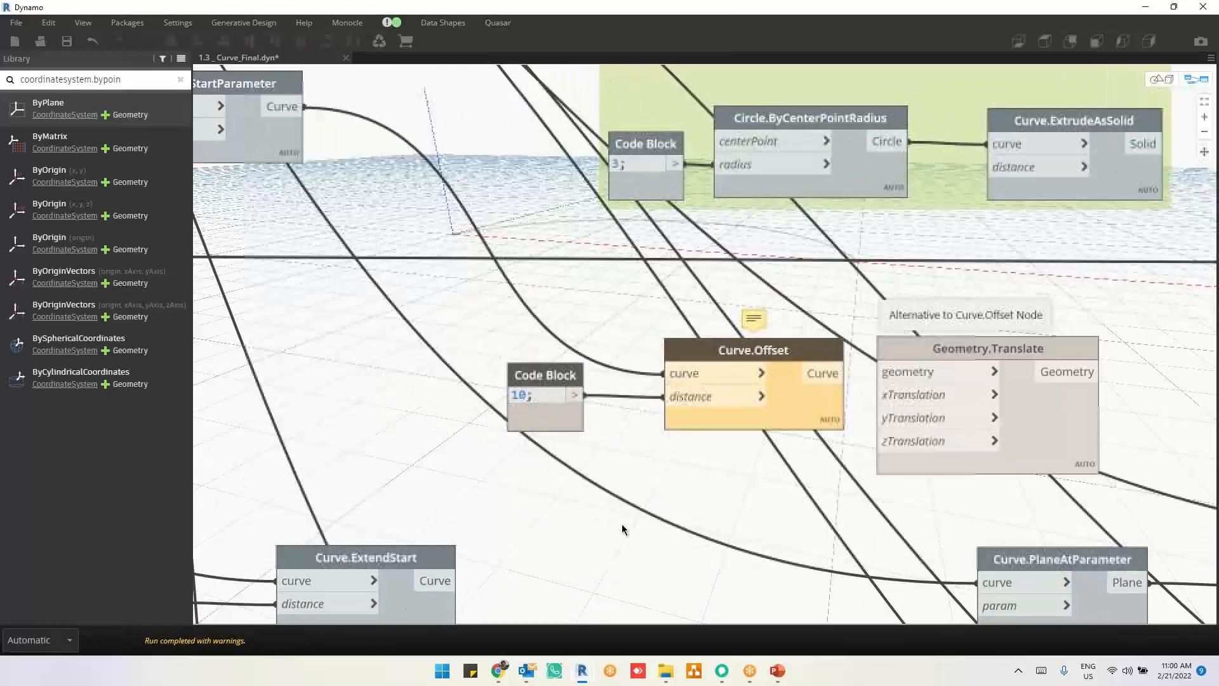
scroll(757, 516, down, 1)
scroll(757, 516, down, 4)
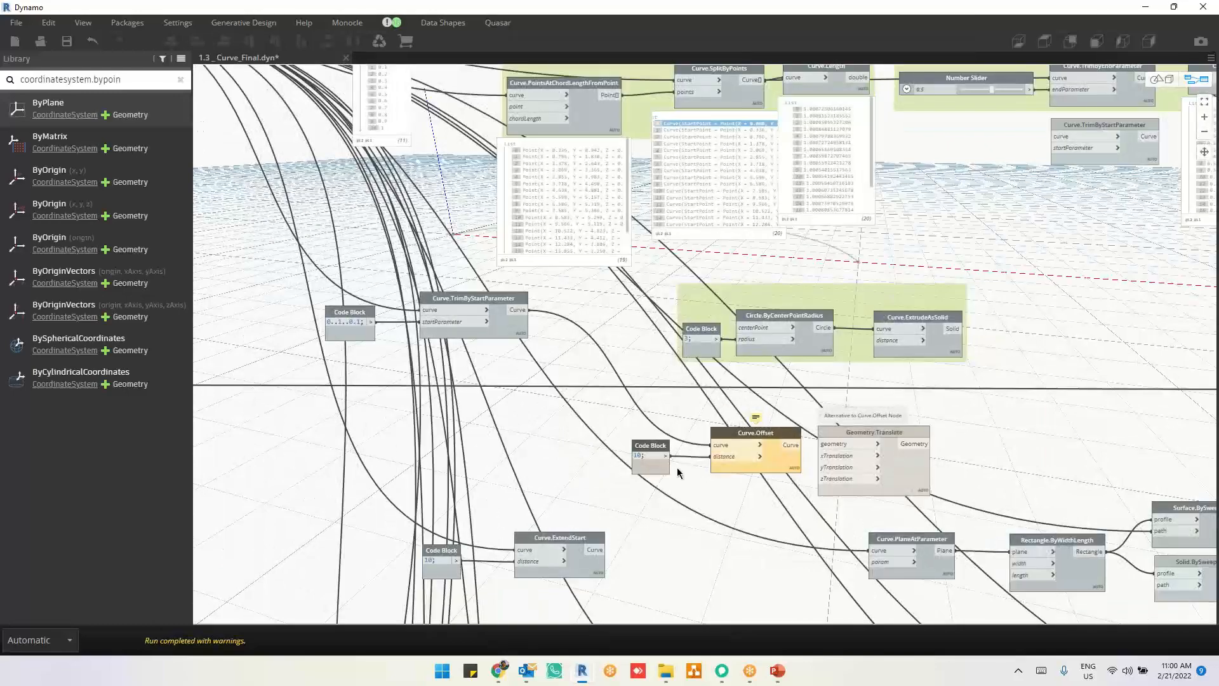
middle_drag(447, 464, 728, 496)
scroll(419, 360, down, 3)
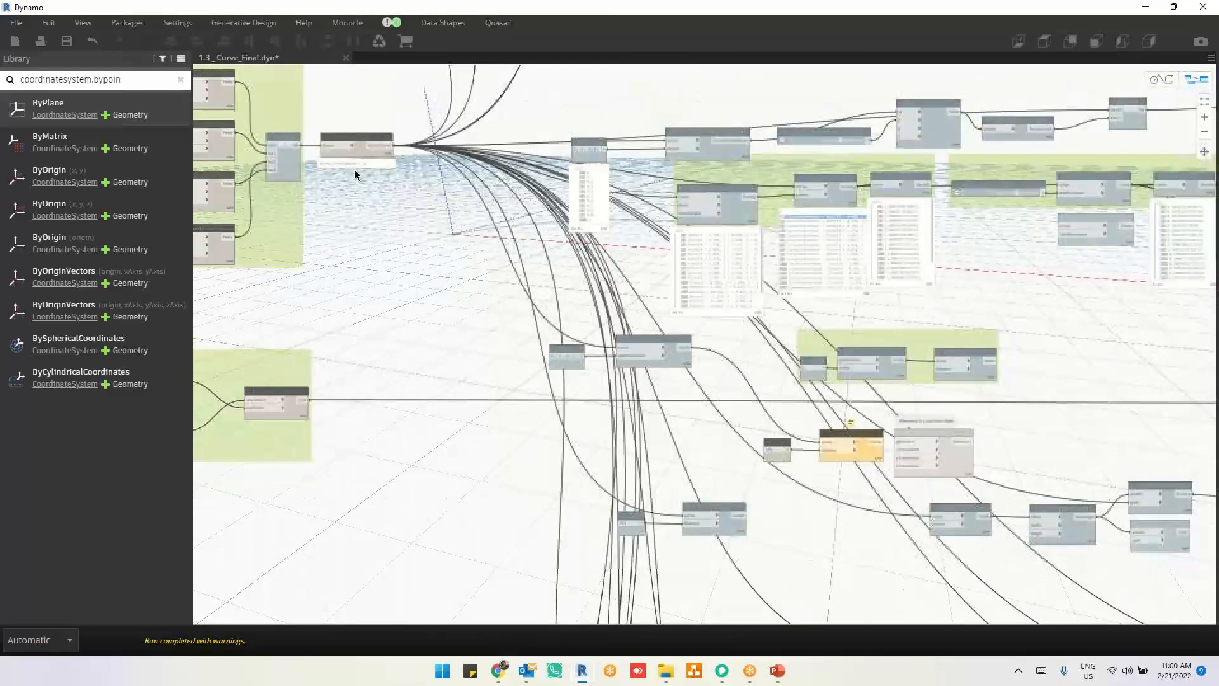
click(379, 153)
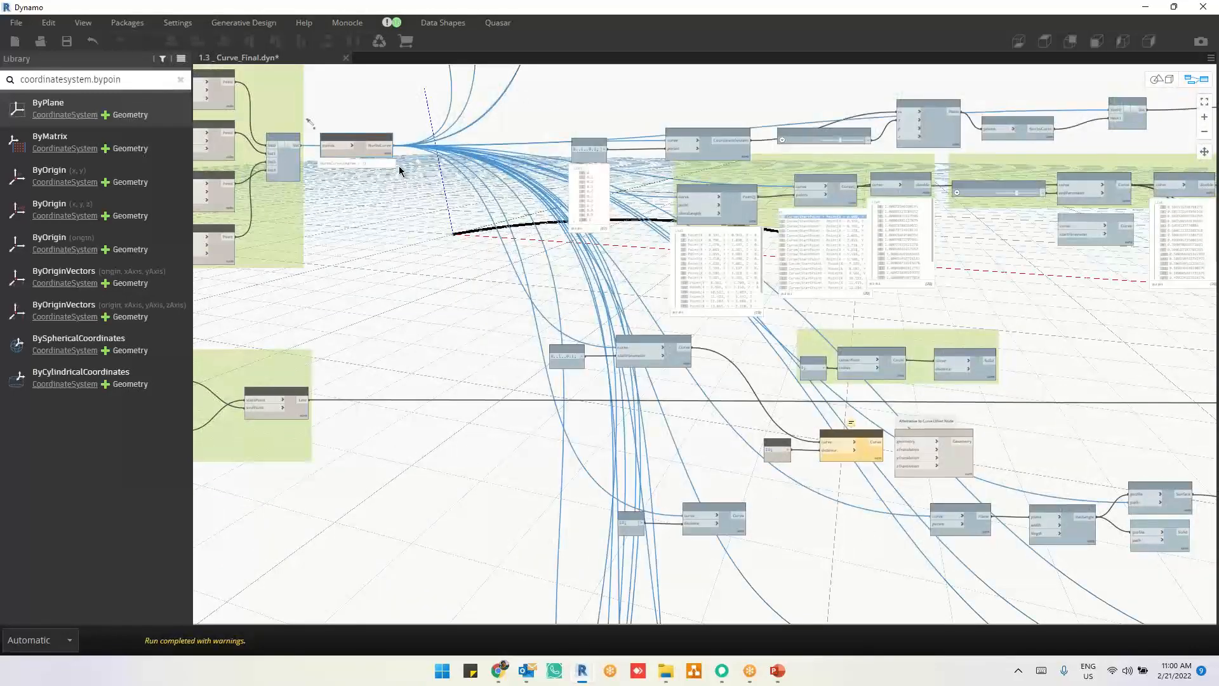
scroll(812, 494, up, 4)
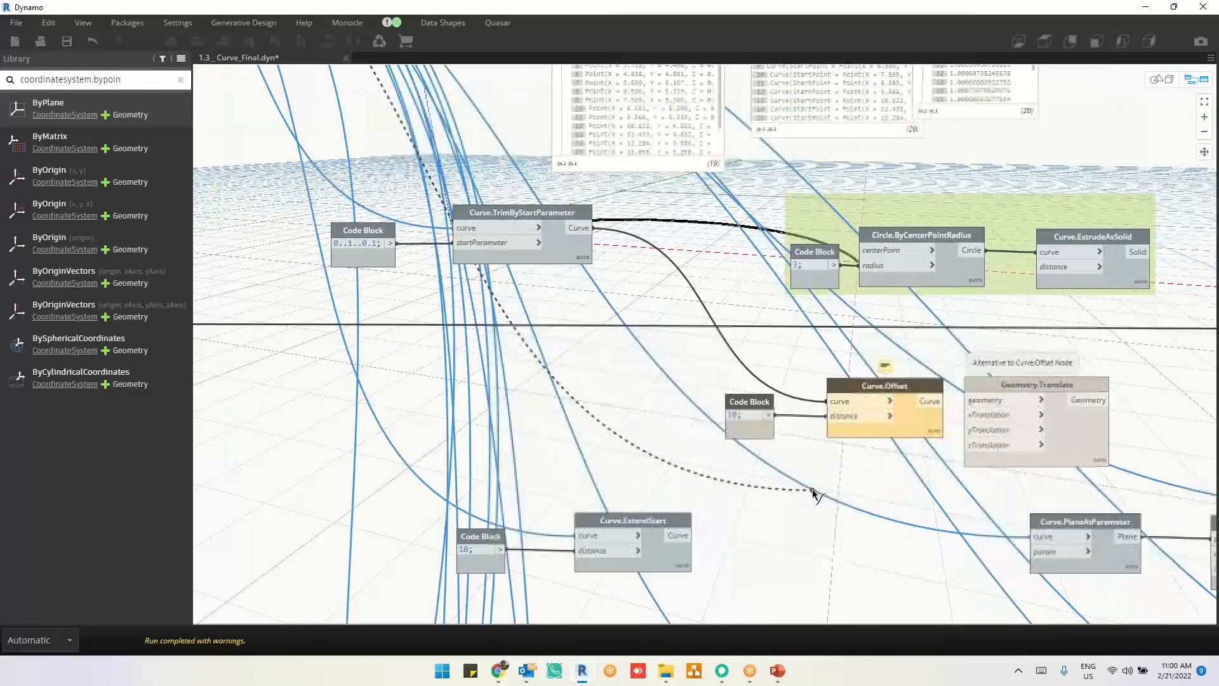
click(847, 403)
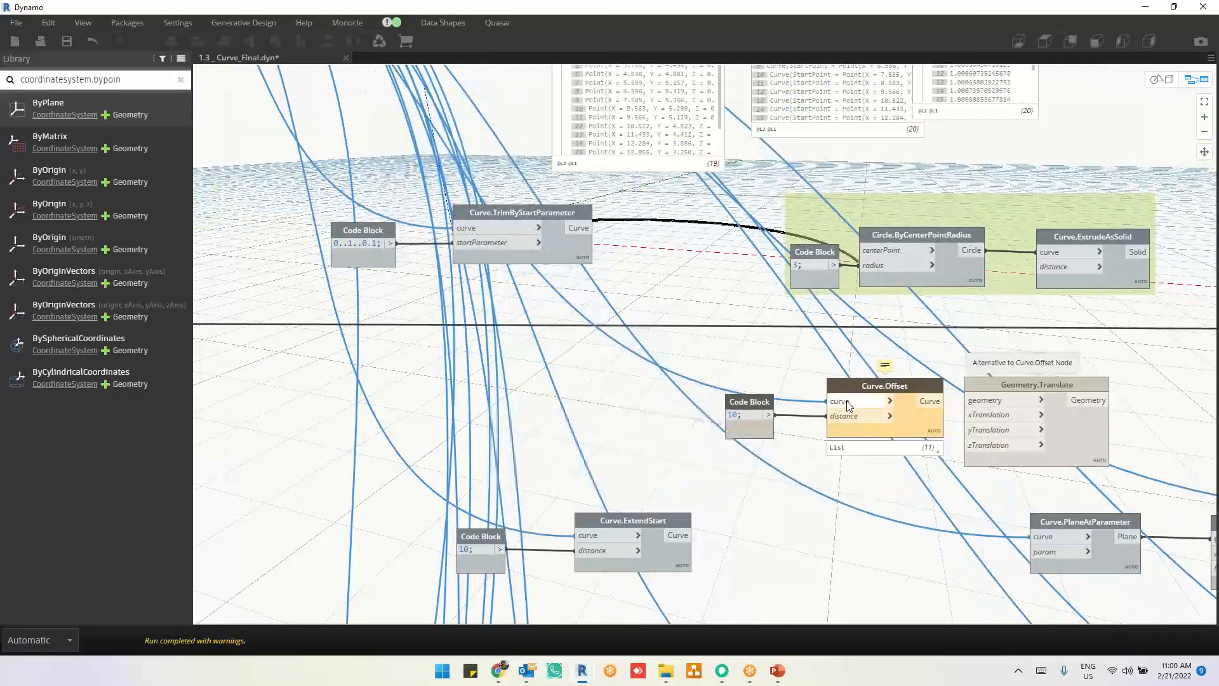
Step: Expand and read the warning on the Curve.Offset node
scroll(896, 355, up, 5)
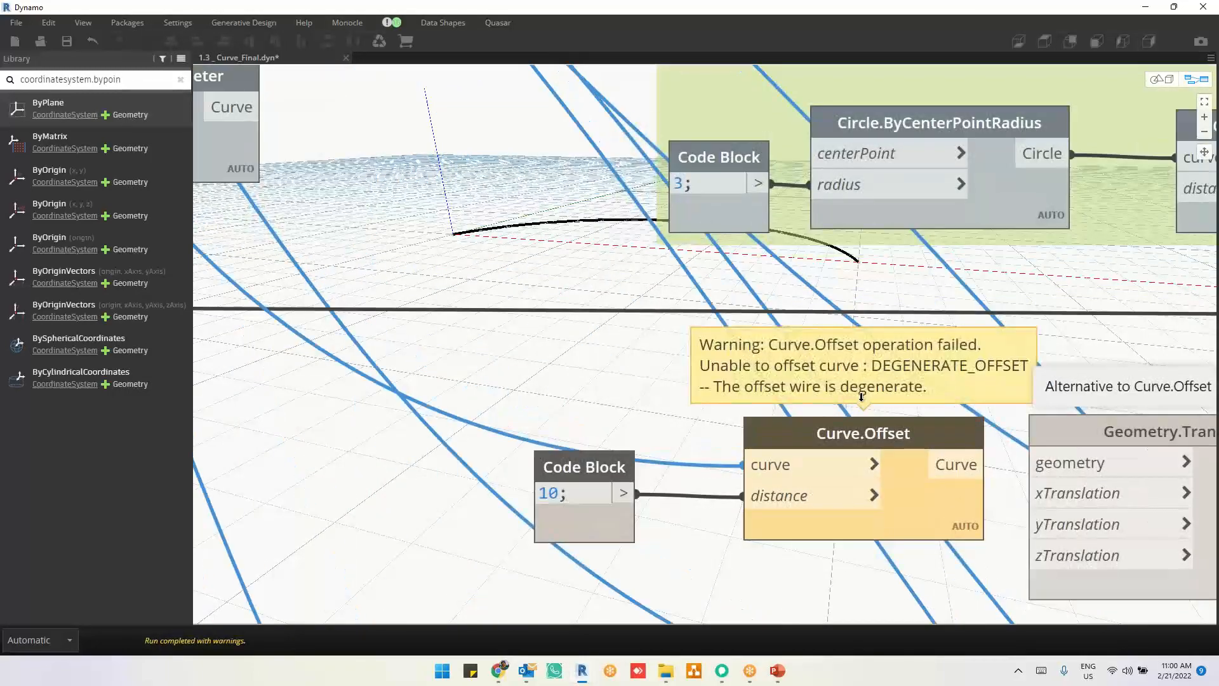
drag(919, 389, 748, 390)
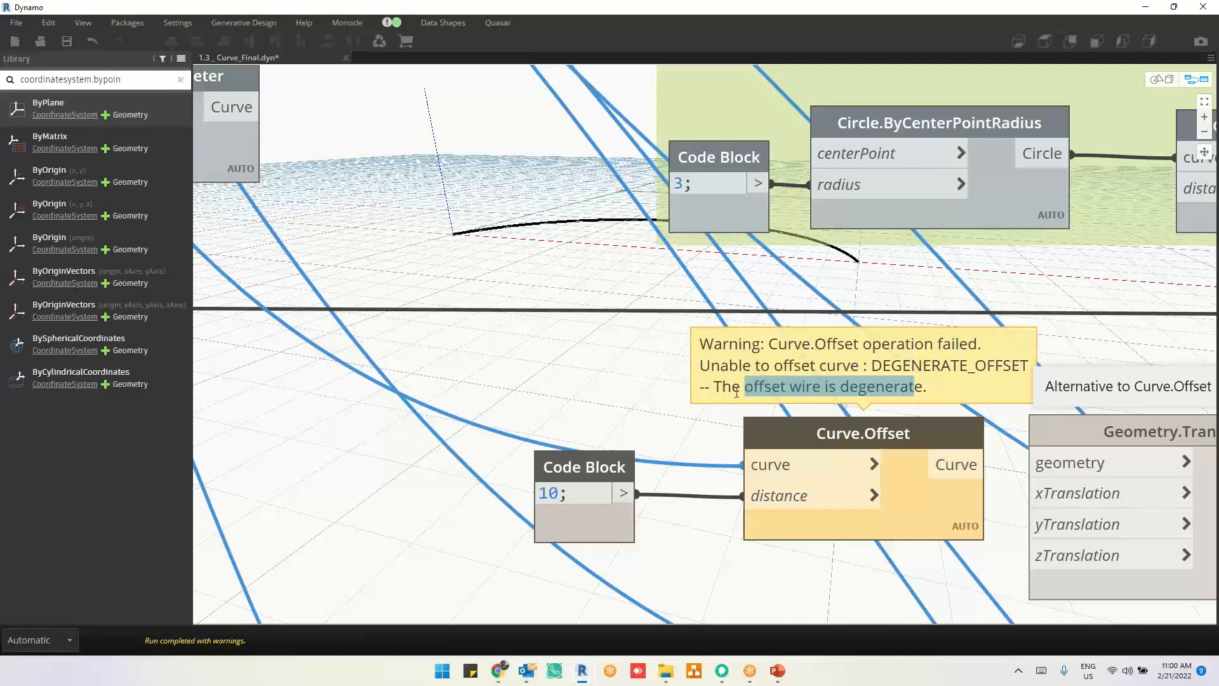
click(357, 395)
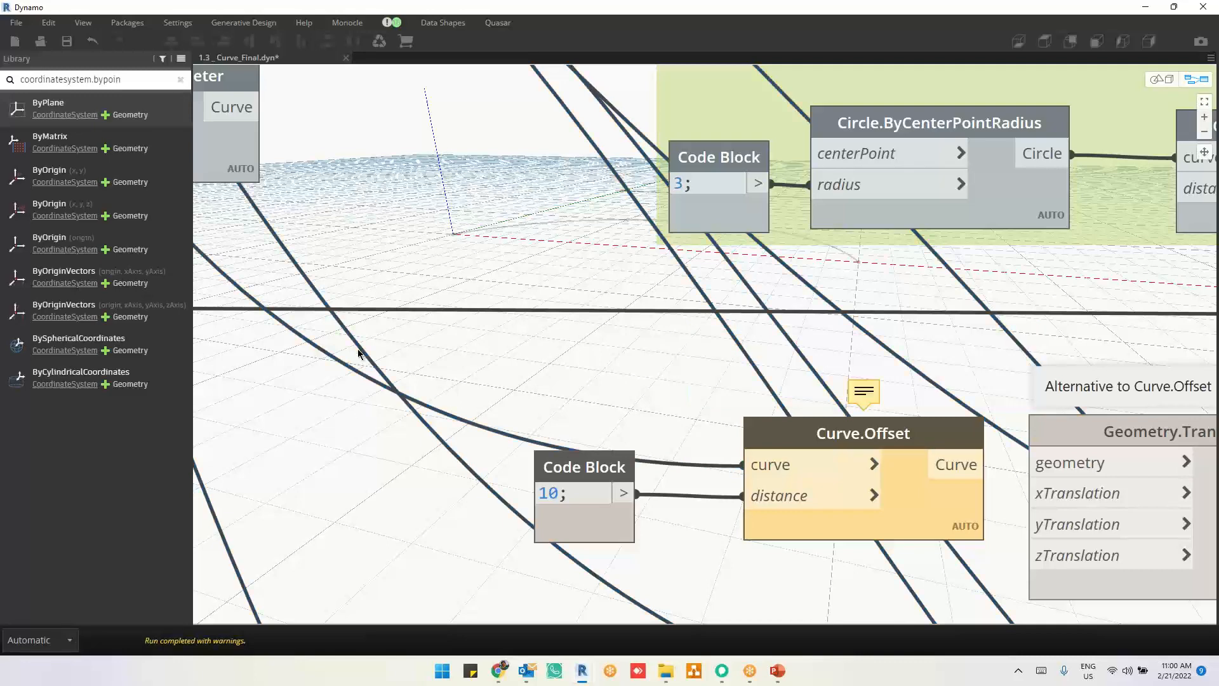
Step: Move the original curve's connection from the Curve.Offset curve input to the geometry input of Geometry.Translate
middle_drag(648, 416, 541, 405)
mouse_move(1072, 416)
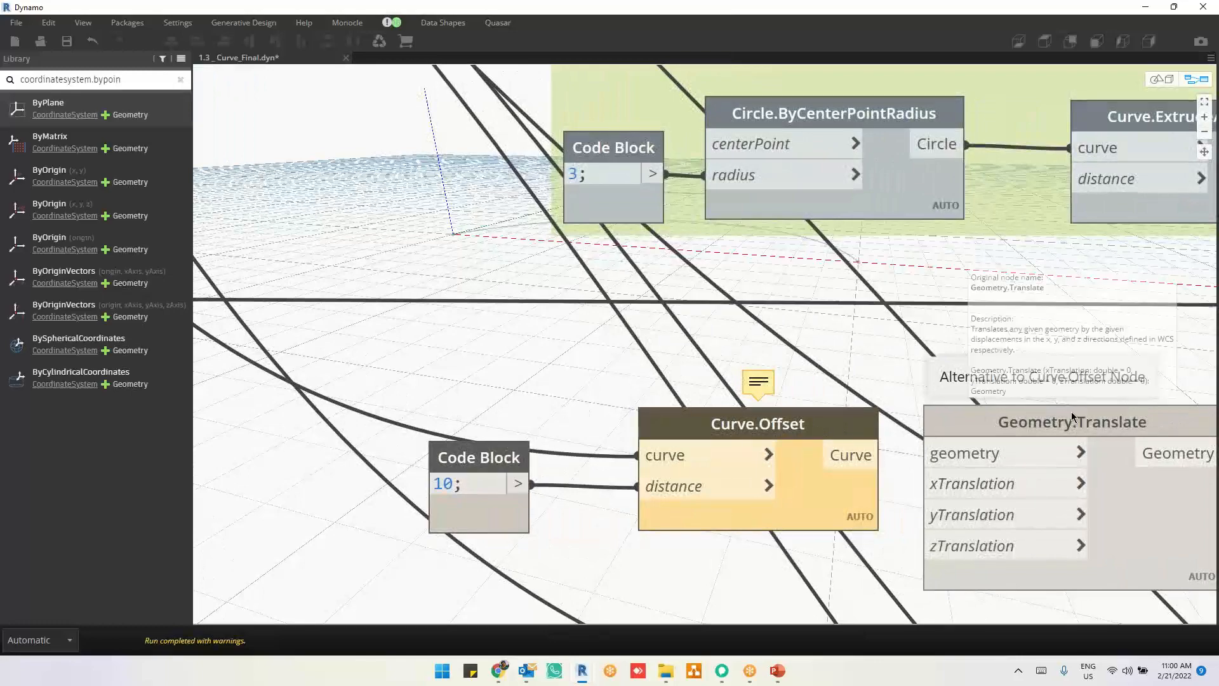
scroll(793, 603, down, 3)
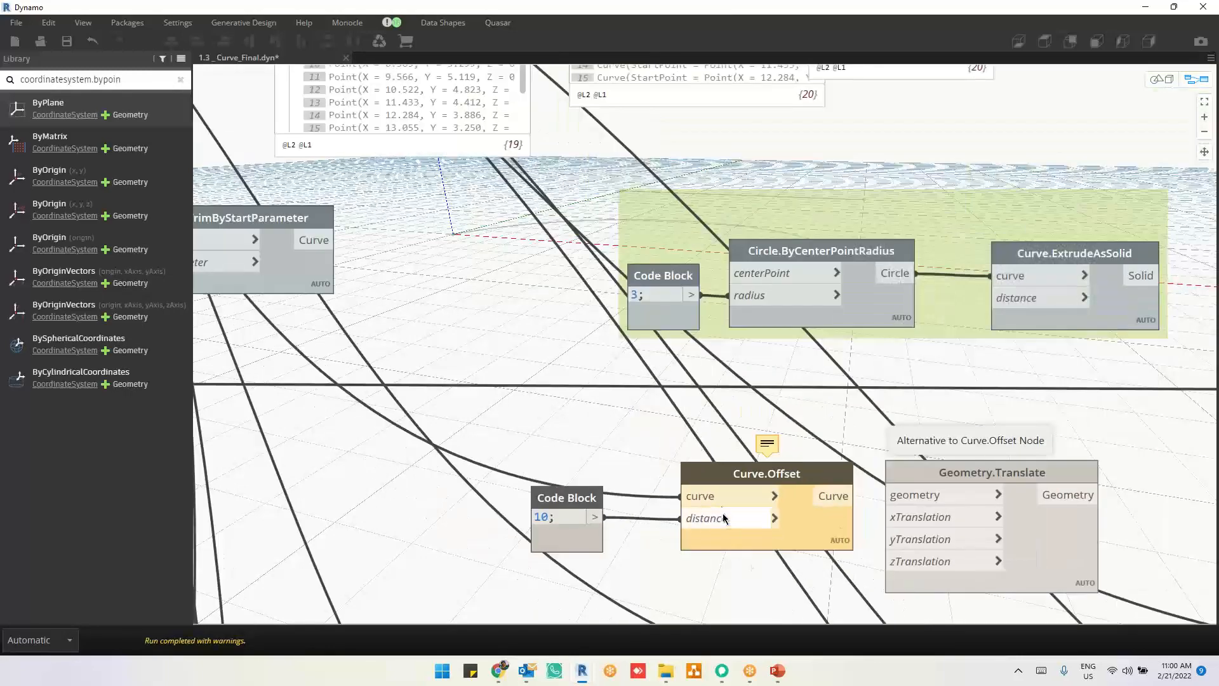
click(888, 496)
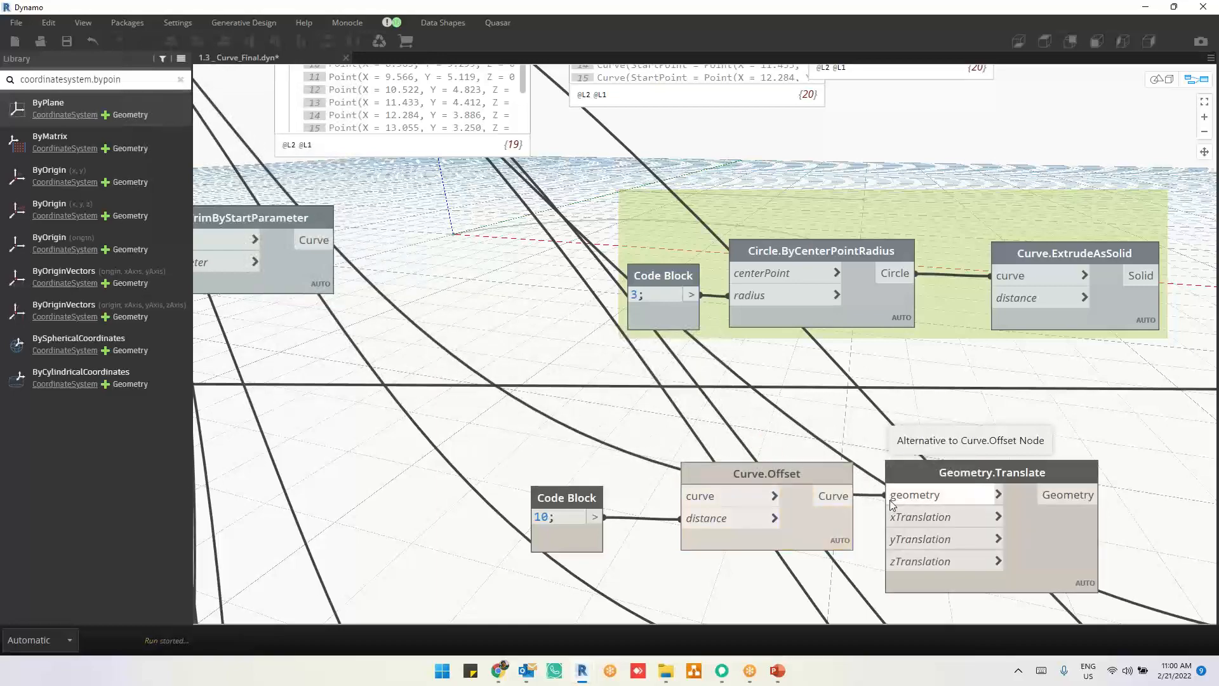
Step: Move the Geometry.Translate node and its "Alternative to Curve.Offset Node" note further away from Curve.Offset
middle_drag(1041, 503, 584, 468)
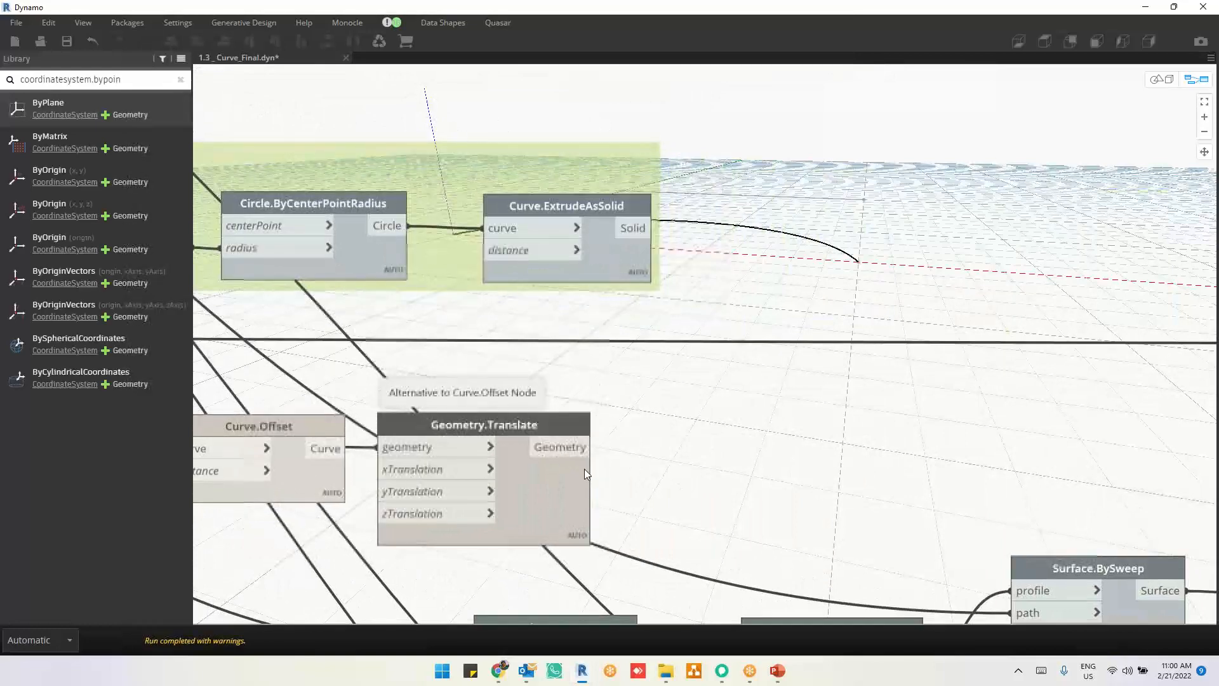
drag(543, 499, 917, 494)
drag(506, 400, 841, 392)
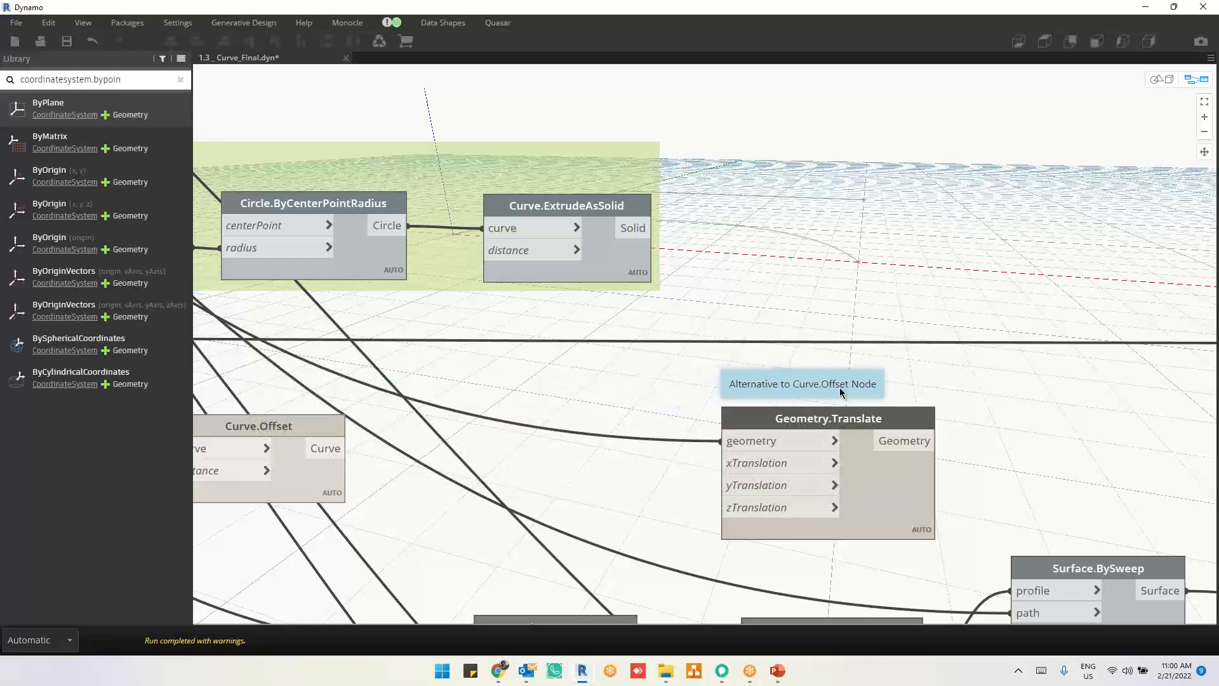
Step: Add a Number Slider node and place it between Curve.Offset and Geometry.Translate
scroll(819, 577, up, 1)
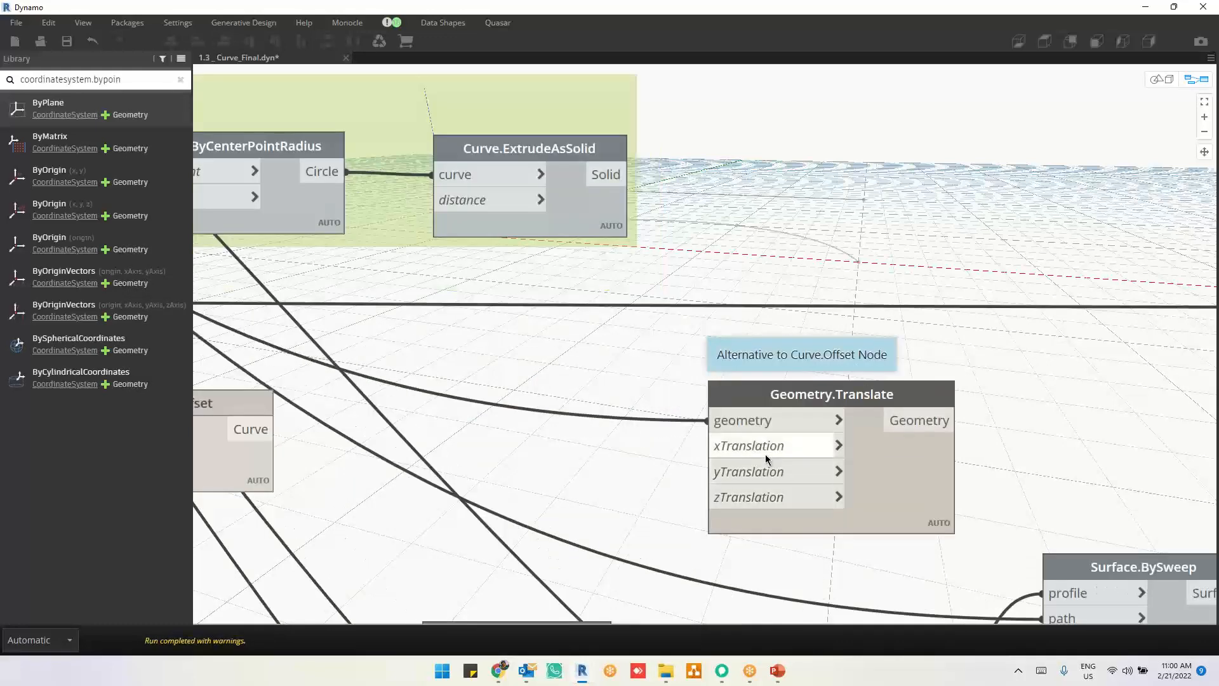
right_click(492, 476)
text(s)
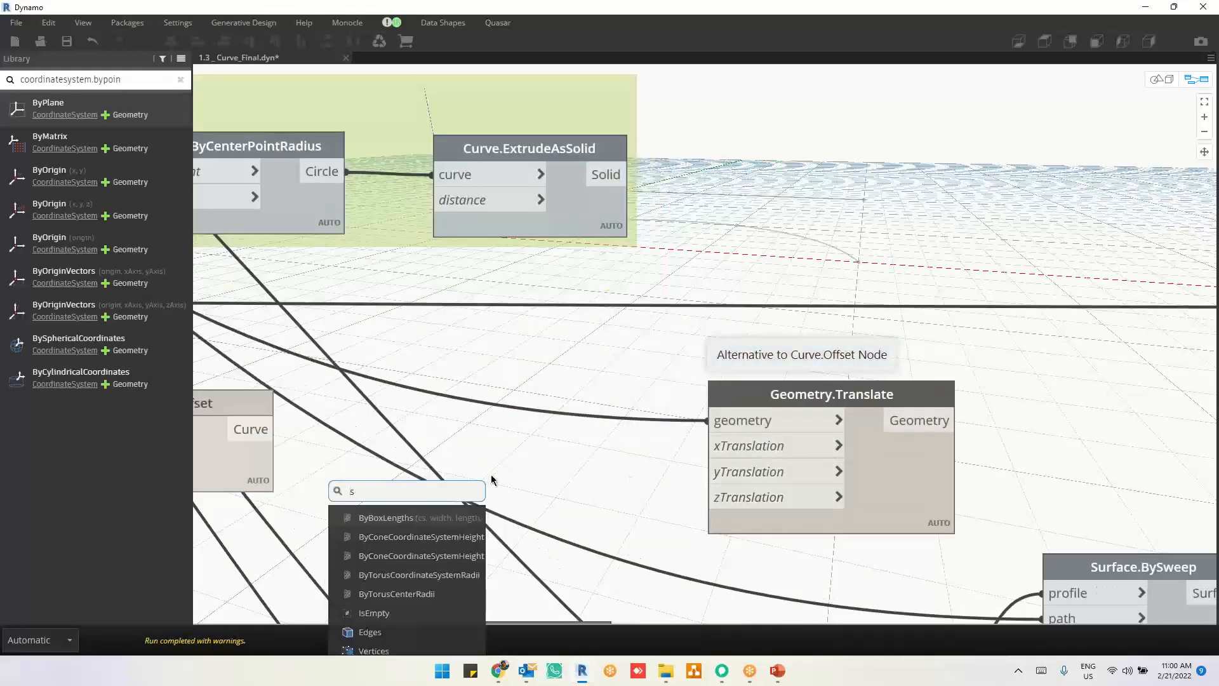
text(lider)
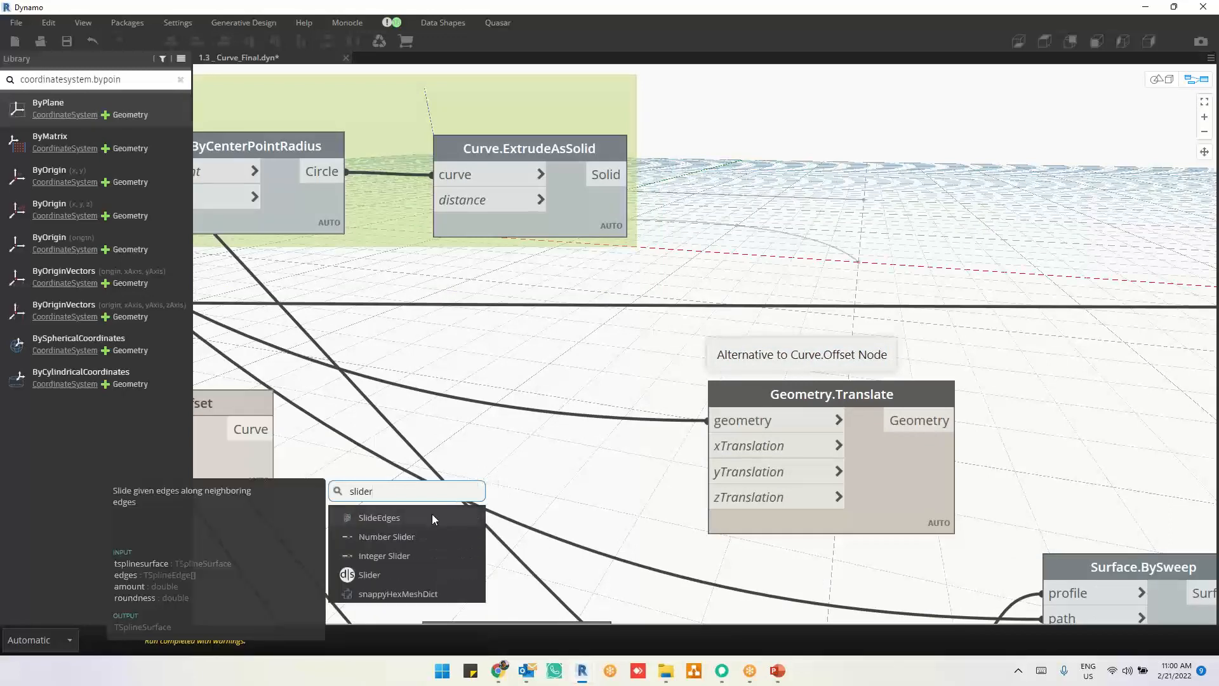
click(423, 538)
drag(521, 559, 381, 395)
Step: Connect the Number Slider to the xTranslation input of Geometry.Translate and move that connection to zTranslation
click(568, 419)
click(725, 446)
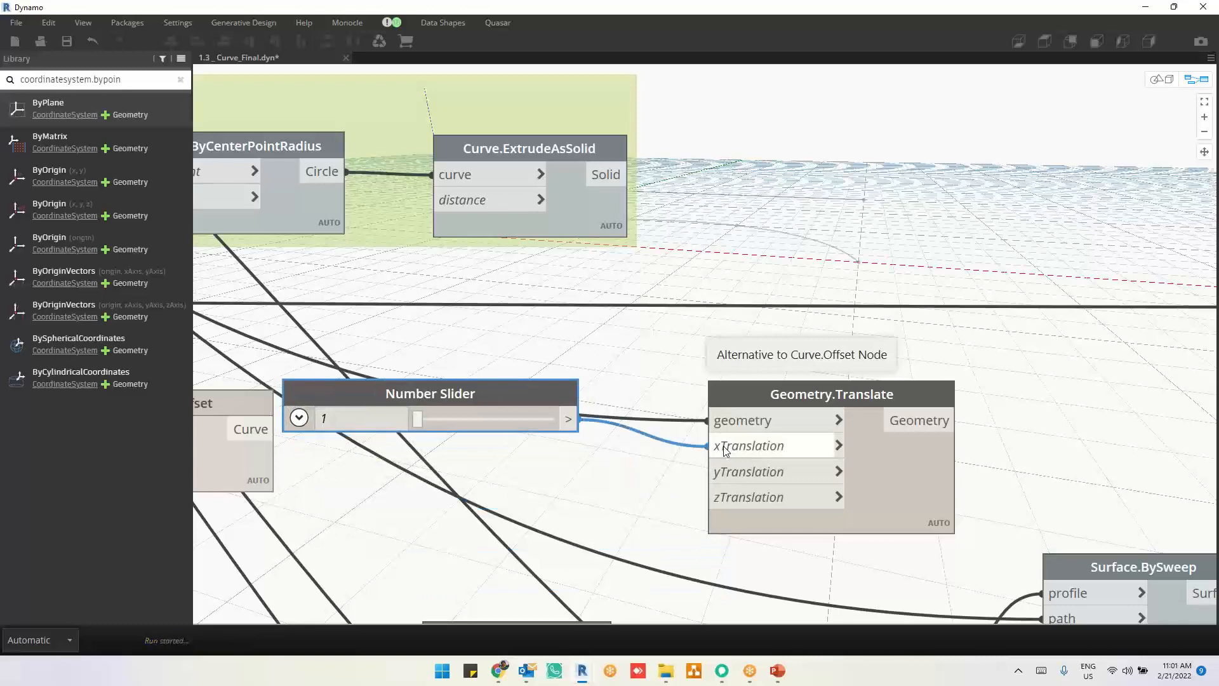
drag(564, 402, 574, 423)
click(724, 449)
click(724, 500)
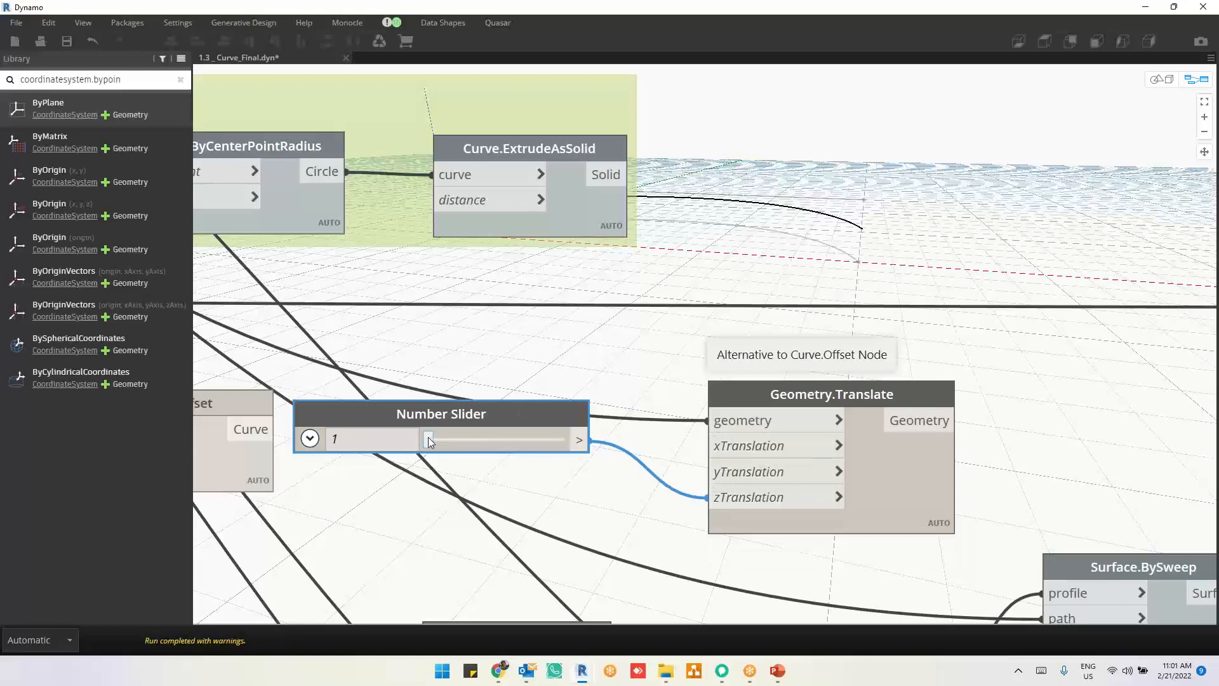
Step: Set the Number Slider to 4.2 and place it level with the zTranslation input
drag(430, 442, 435, 442)
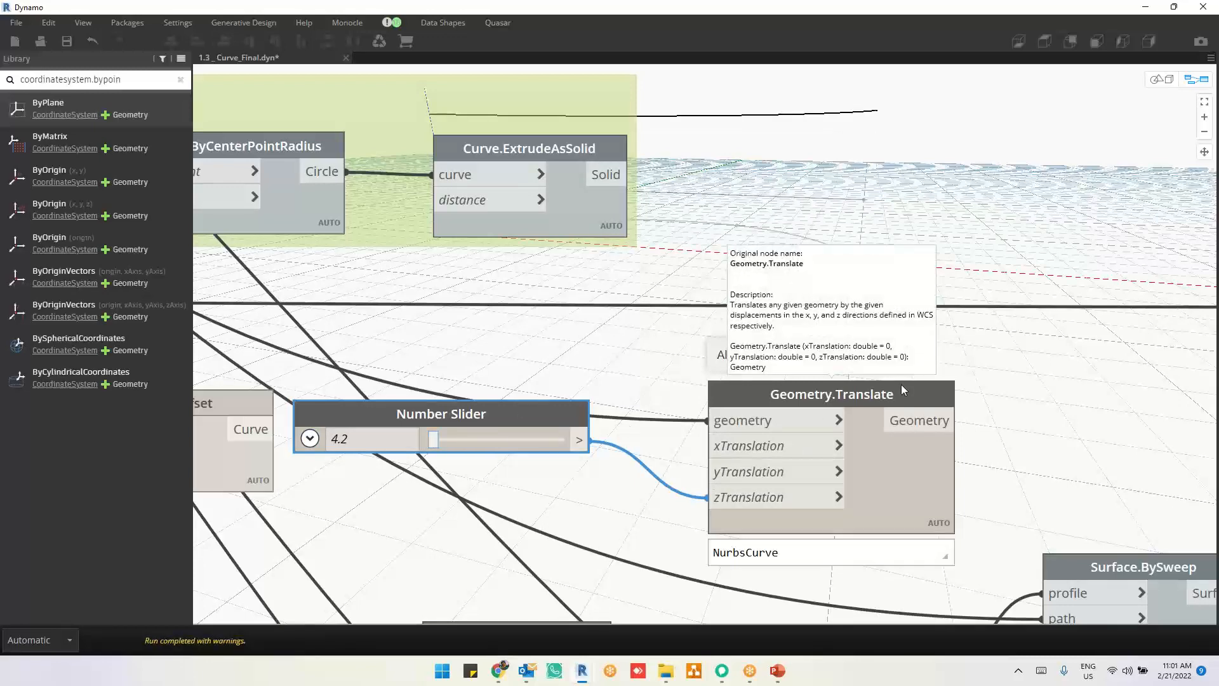
drag(580, 418, 628, 481)
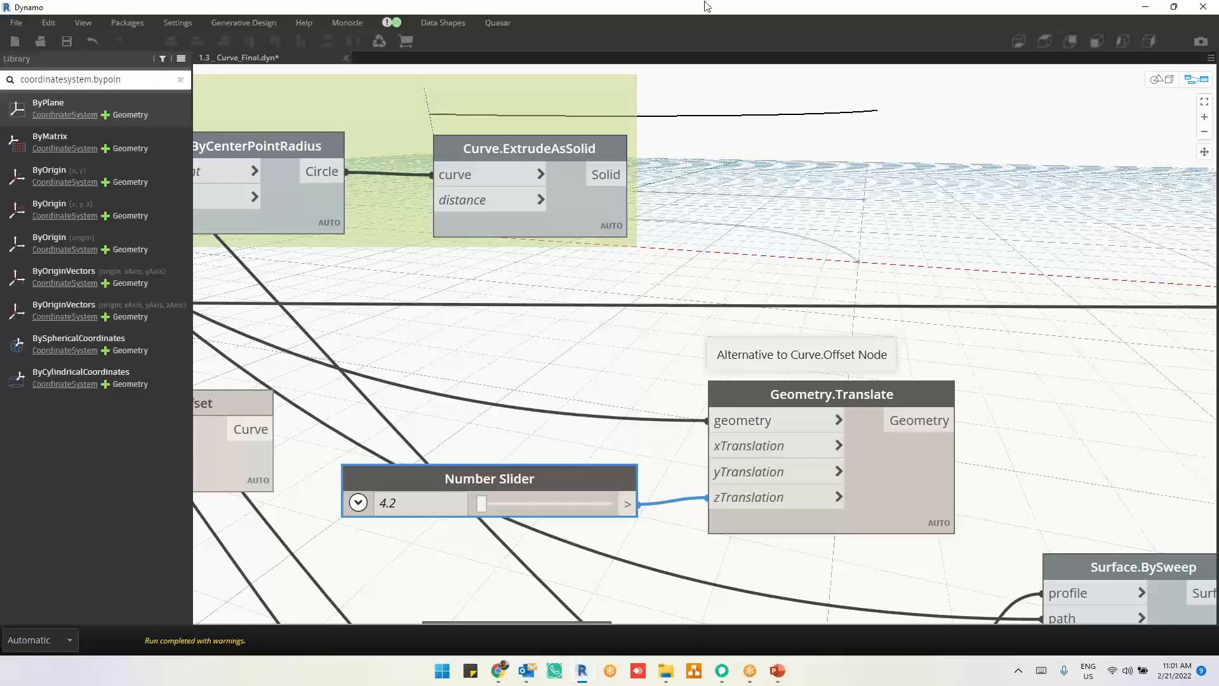
mouse_move(885, 141)
mouse_down()
mouse_move(908, 153)
mouse_move(964, 130)
mouse_move(964, 156)
mouse_up()
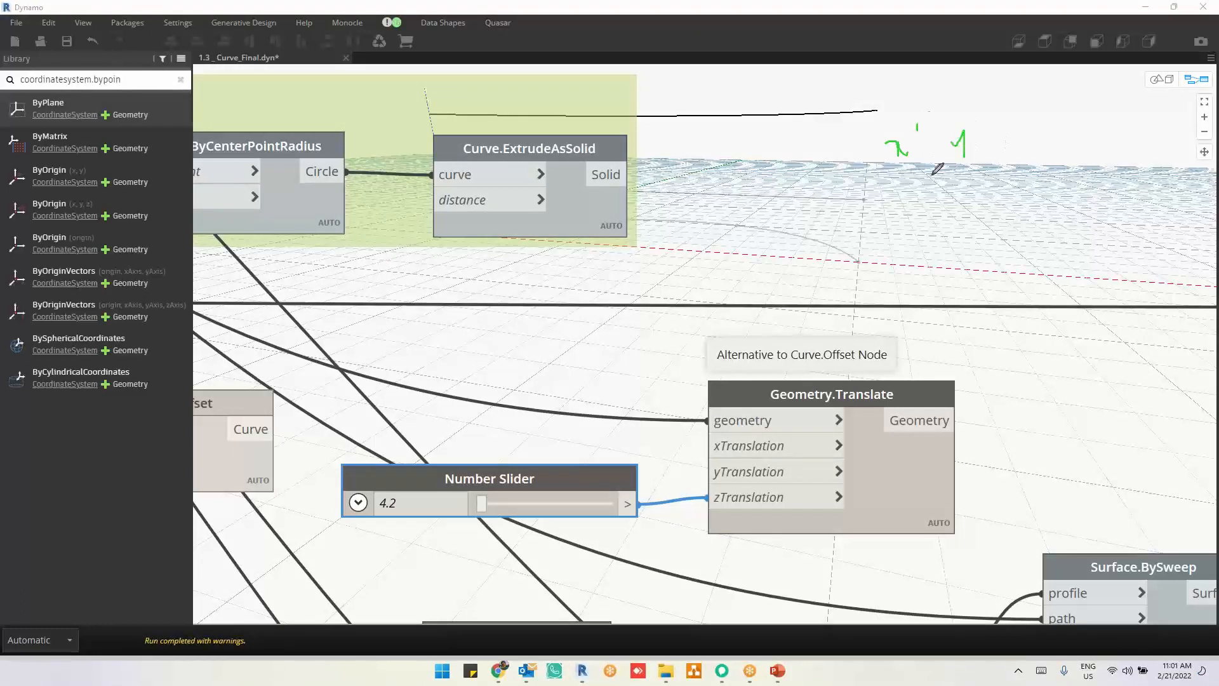
drag(917, 124, 917, 308)
drag(984, 115, 988, 295)
drag(1011, 129, 1052, 243)
drag(1067, 302, 1067, 316)
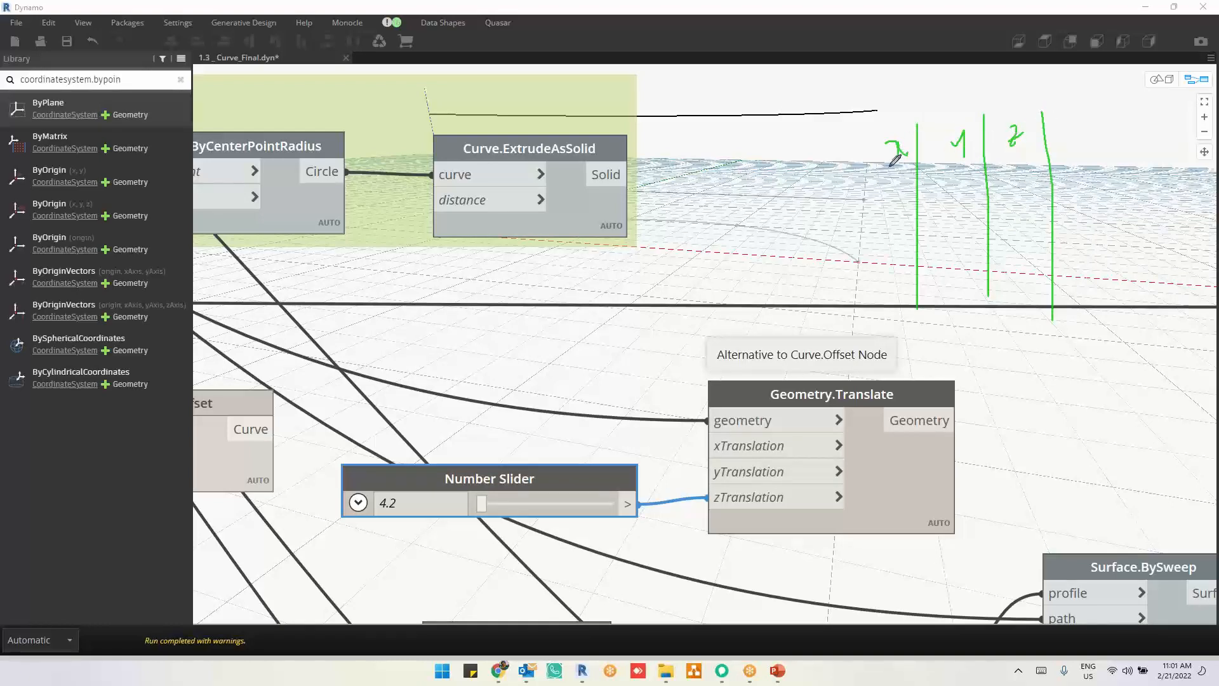
mouse_move(891, 167)
mouse_down()
mouse_move(1098, 146)
mouse_move(1122, 166)
mouse_move(1157, 143)
mouse_up()
drag(1165, 136, 1178, 146)
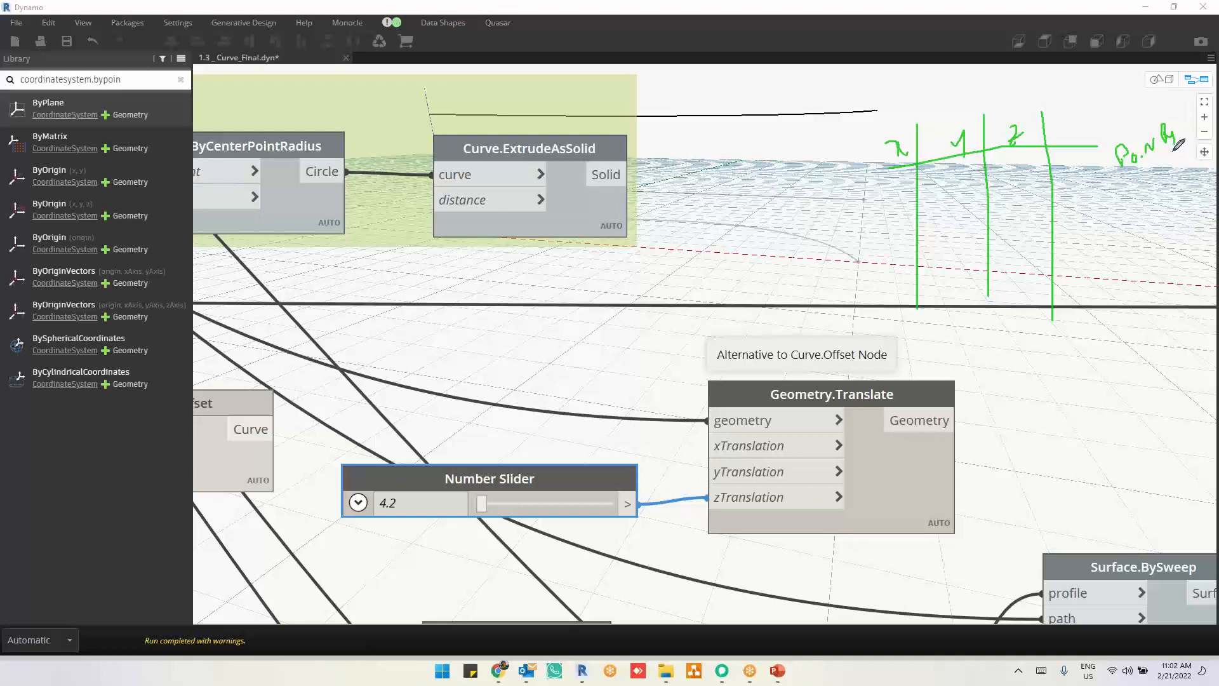
mouse_move(1126, 184)
mouse_down()
mouse_move(1156, 279)
mouse_move(1189, 270)
mouse_up()
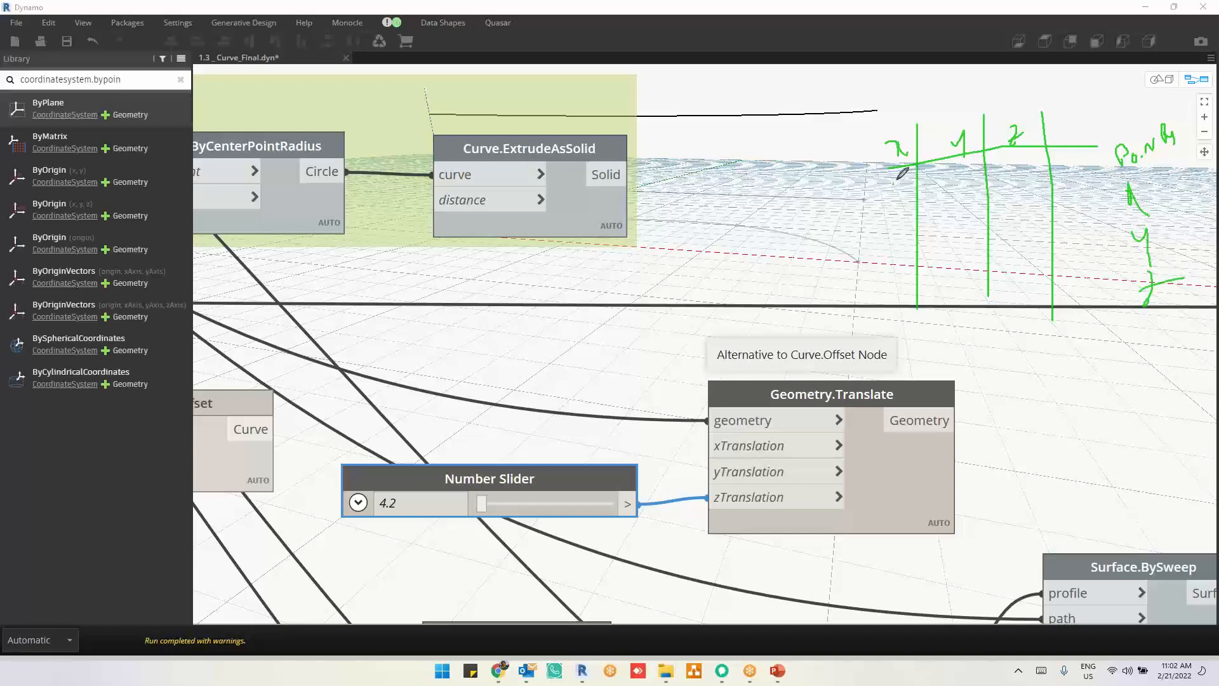
mouse_move(895, 183)
mouse_down()
mouse_move(1049, 171)
mouse_move(1121, 205)
mouse_up()
drag(960, 179, 1113, 228)
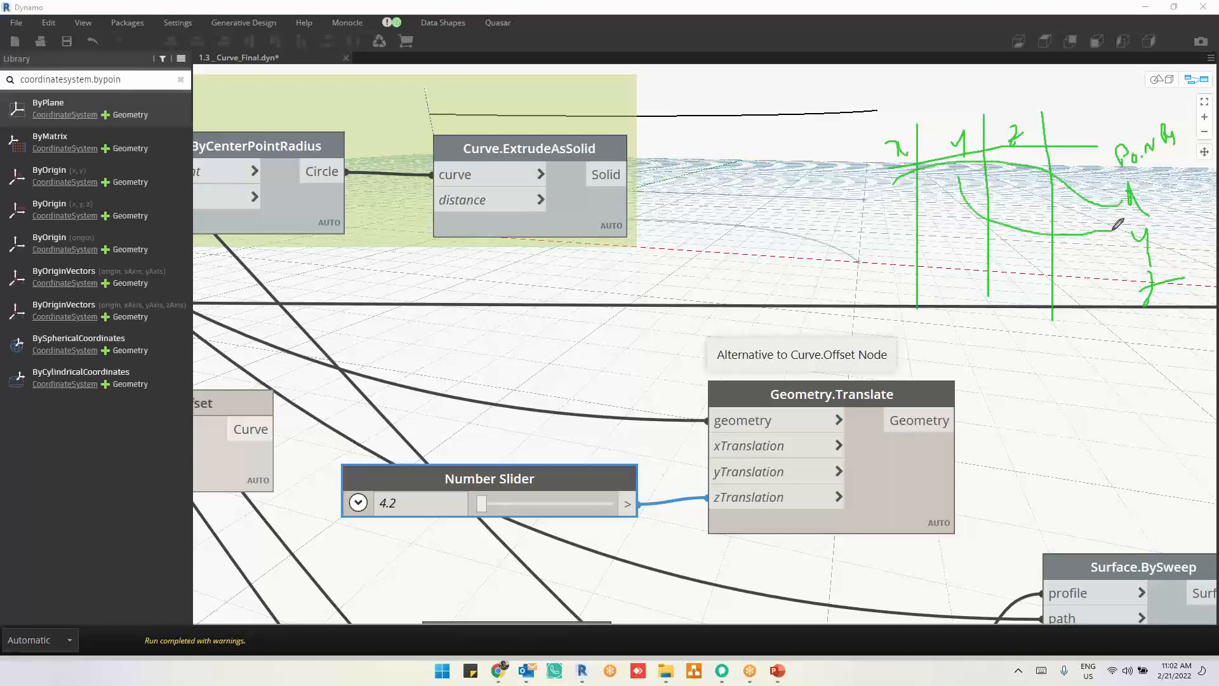
mouse_move(1020, 188)
mouse_down()
mouse_move(1021, 218)
mouse_move(1143, 286)
mouse_up()
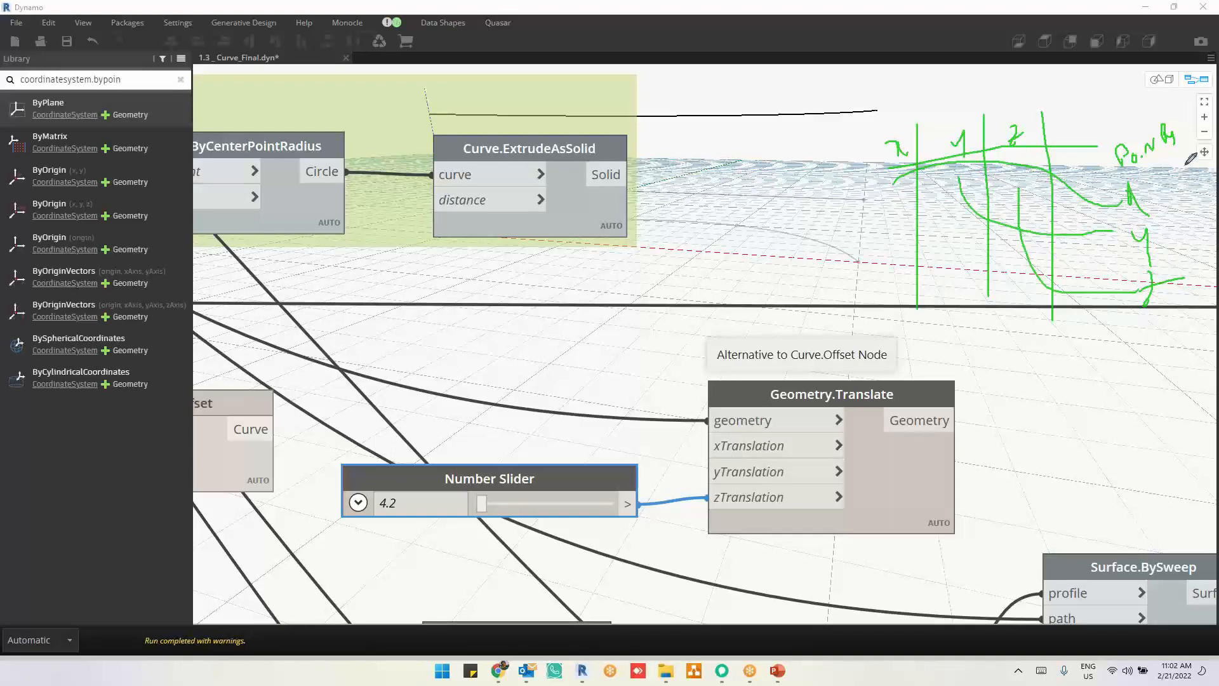
drag(1184, 178, 1205, 198)
mouse_move(899, 178)
mouse_down()
mouse_move(742, 267)
mouse_move(645, 427)
mouse_move(705, 446)
mouse_up()
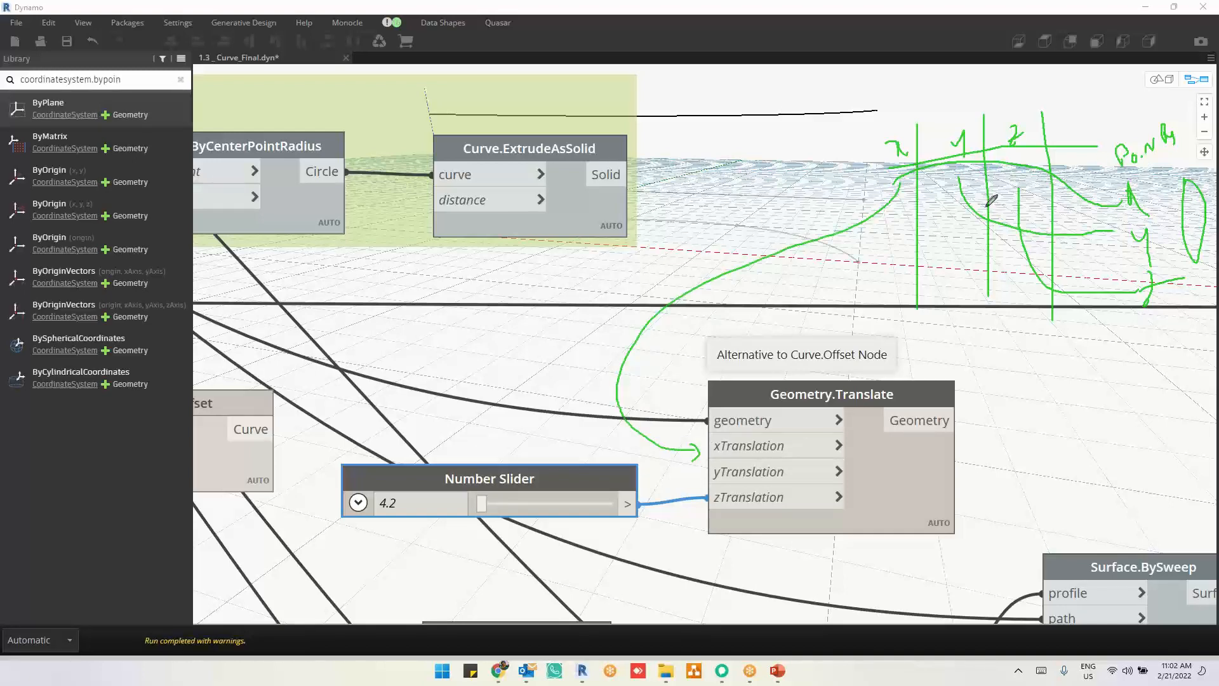
mouse_move(972, 202)
mouse_down()
mouse_move(722, 350)
mouse_move(702, 478)
mouse_move(721, 475)
mouse_up()
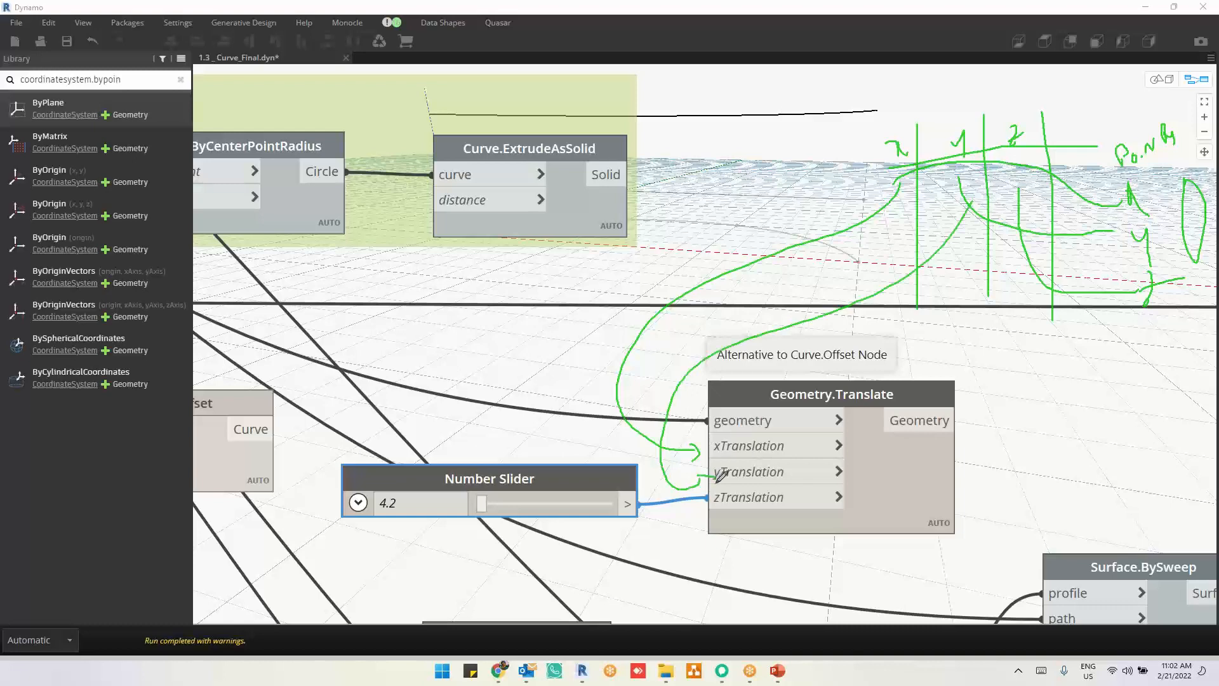
mouse_move(1016, 181)
mouse_down()
mouse_move(870, 356)
mouse_move(635, 508)
mouse_move(663, 524)
mouse_move(691, 512)
mouse_up()
mouse_move(635, 265)
mouse_down()
mouse_move(699, 228)
mouse_move(820, 217)
mouse_move(897, 238)
mouse_up()
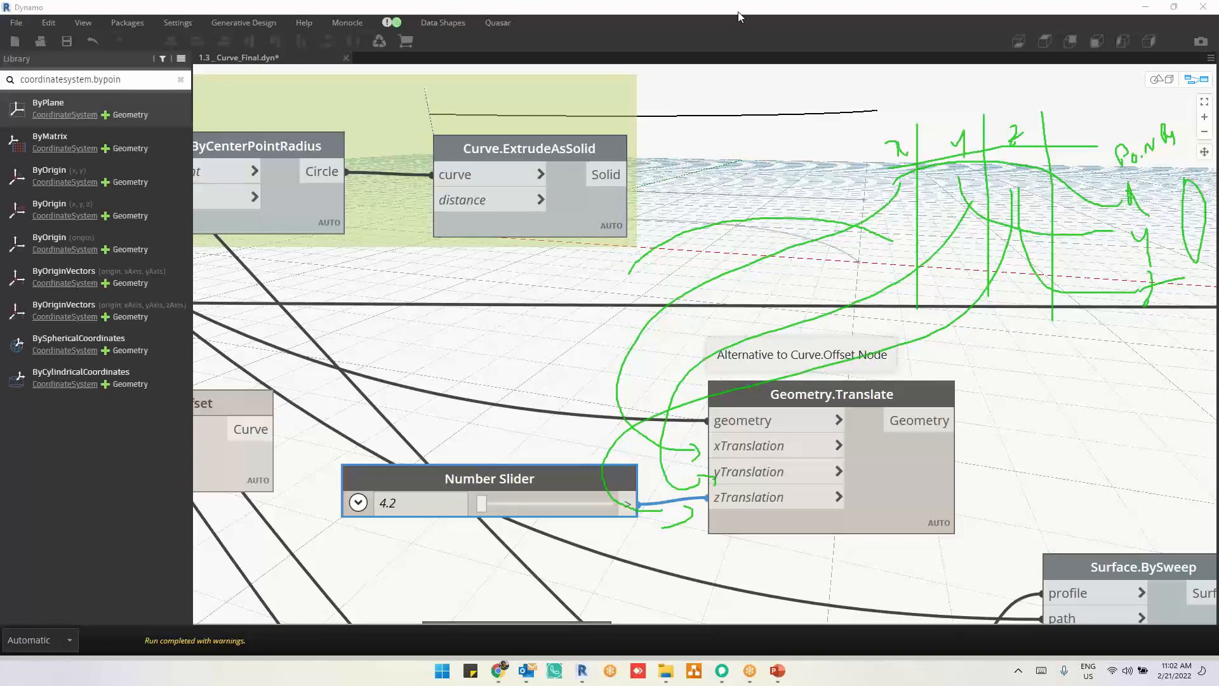
click(746, 102)
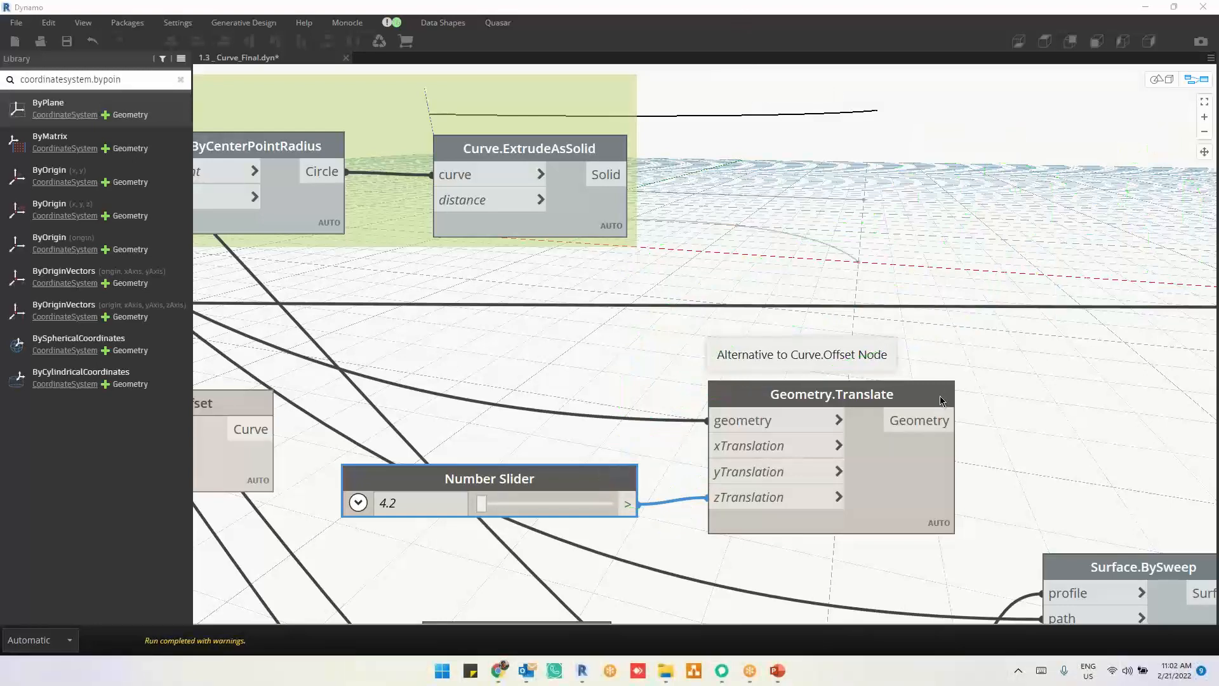
Step: Nudge the Number Slider so its output lines up with the zTranslation input
scroll(1023, 414, down, 1)
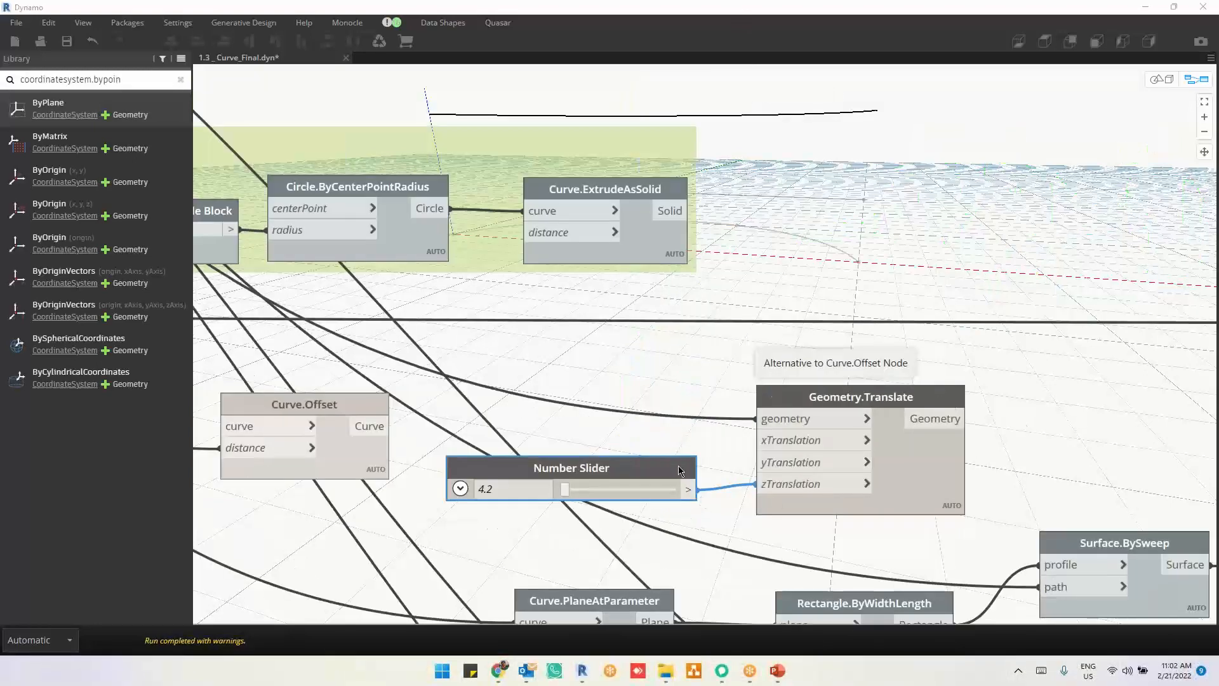
drag(678, 470, 682, 465)
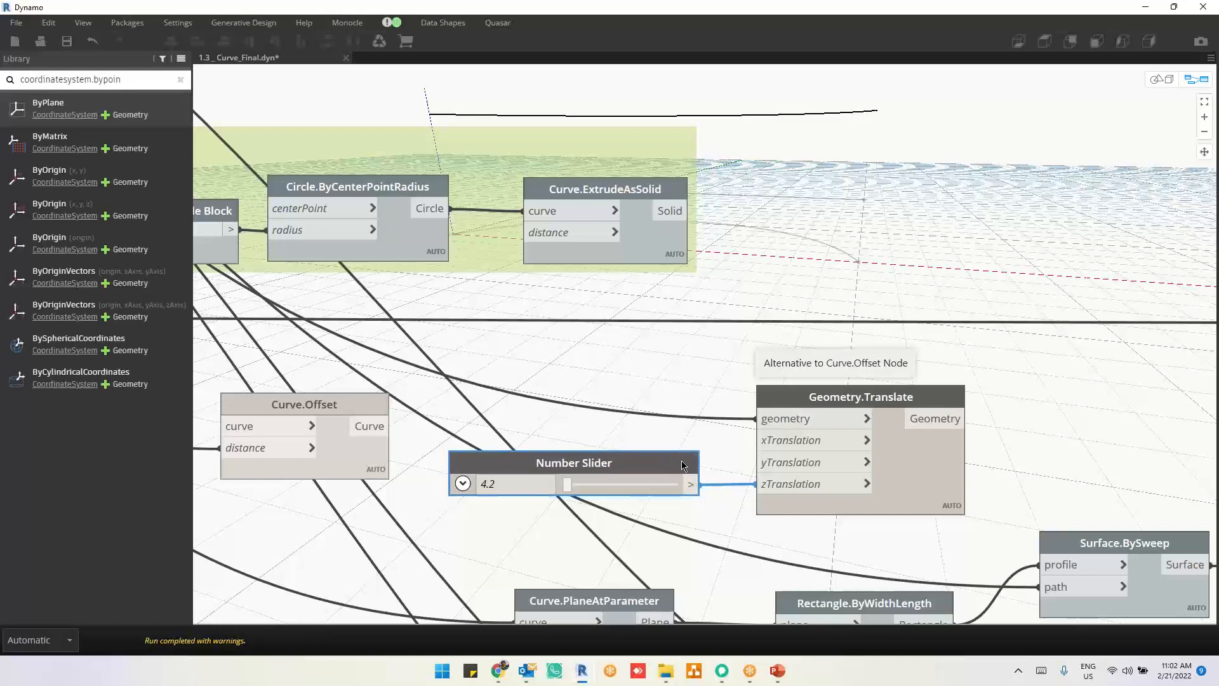
scroll(1059, 494, up, 1)
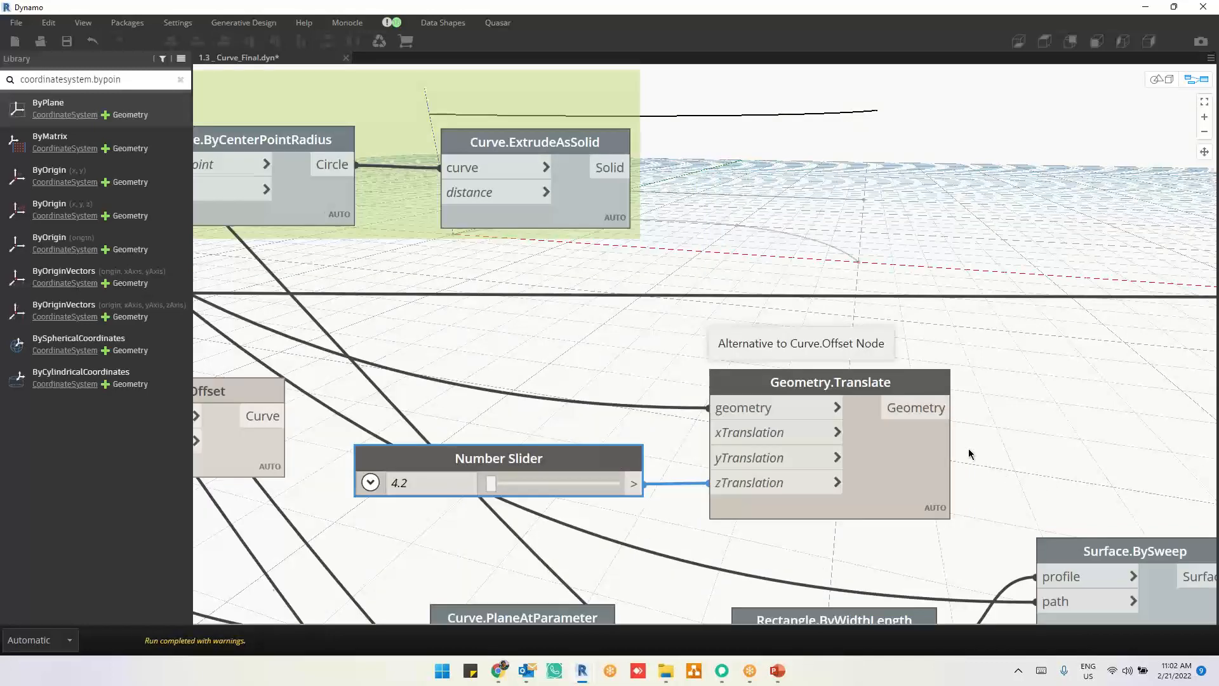
Step: Select the Geometry.Translate node to highlight its translated curve in the background preview
middle_drag(854, 388, 750, 329)
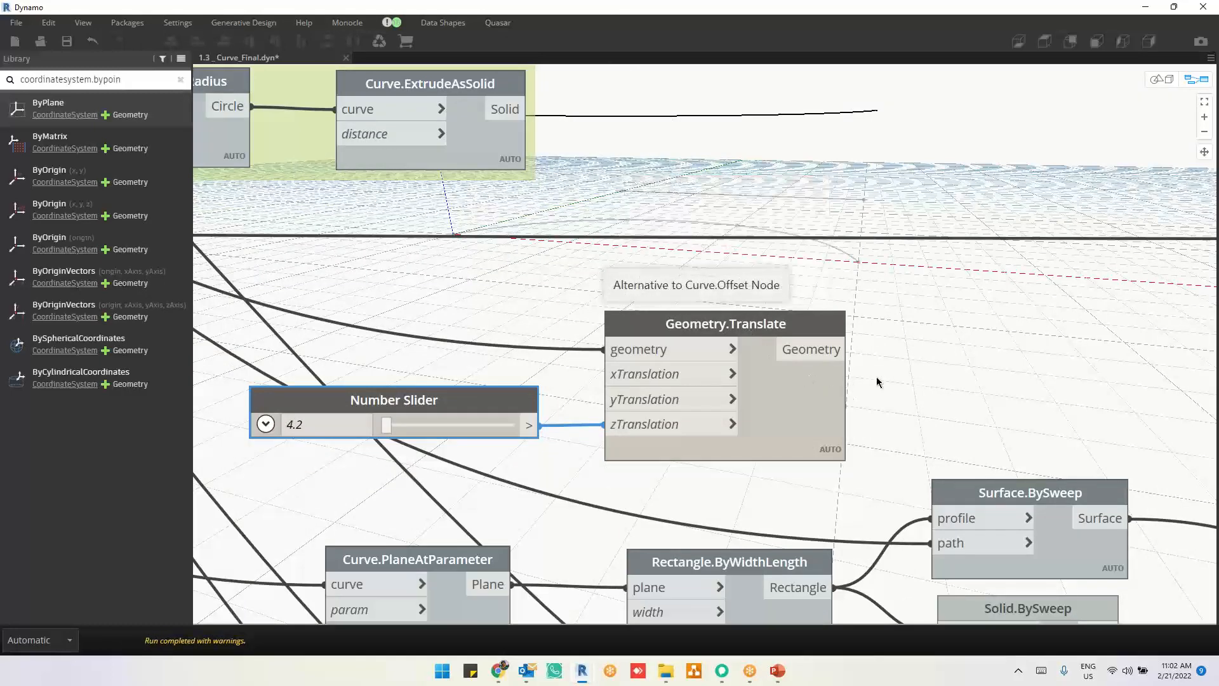
scroll(877, 378, down, 2)
click(789, 429)
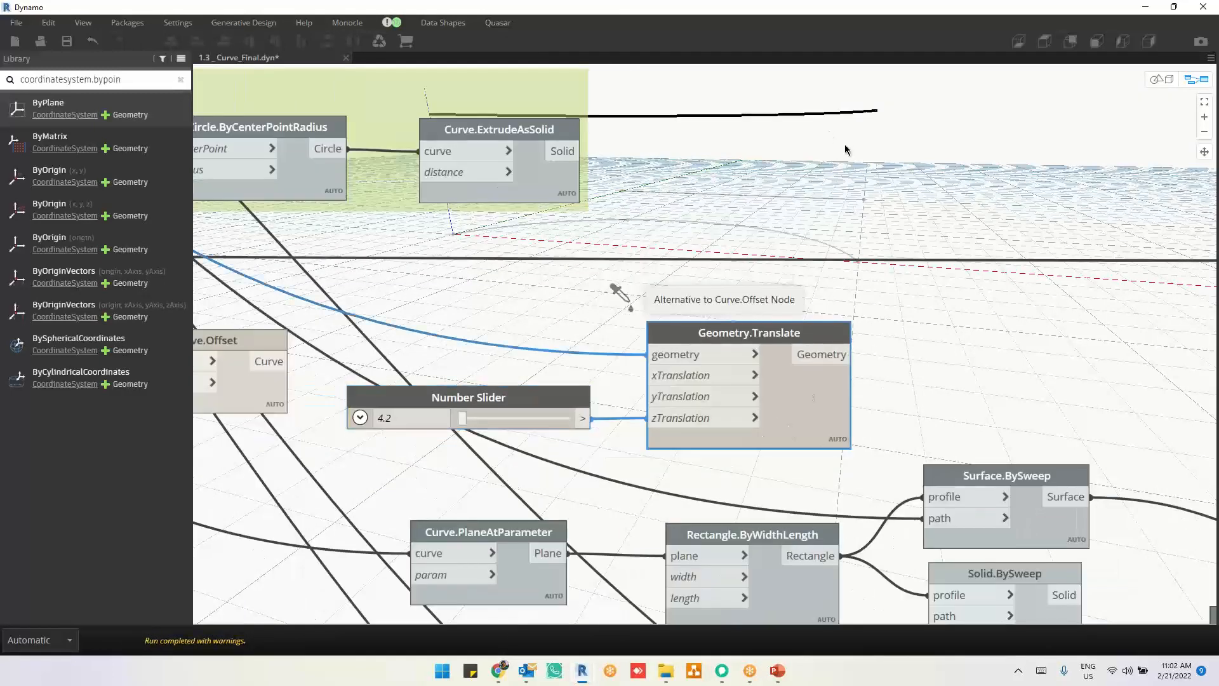
scroll(969, 473, down, 1)
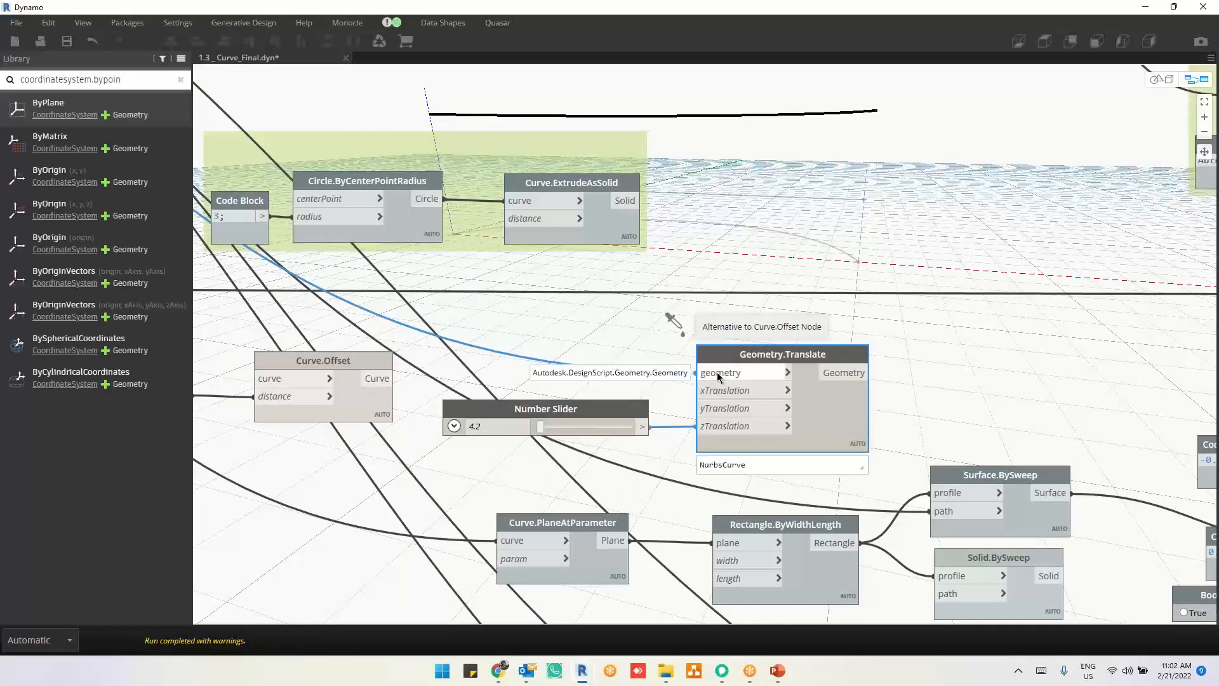
Step: Add a Surface.ByLoft (crossSections) node and place it beyond the Geometry.Translate node
middle_drag(891, 386, 797, 382)
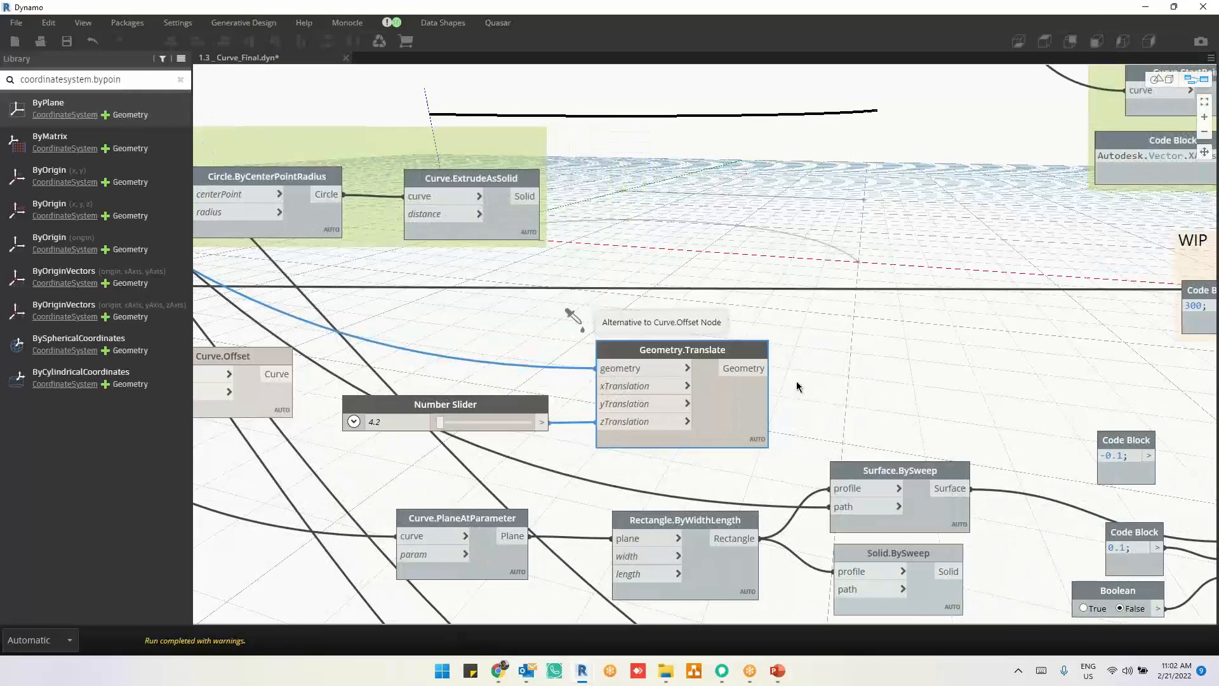
right_click(892, 325)
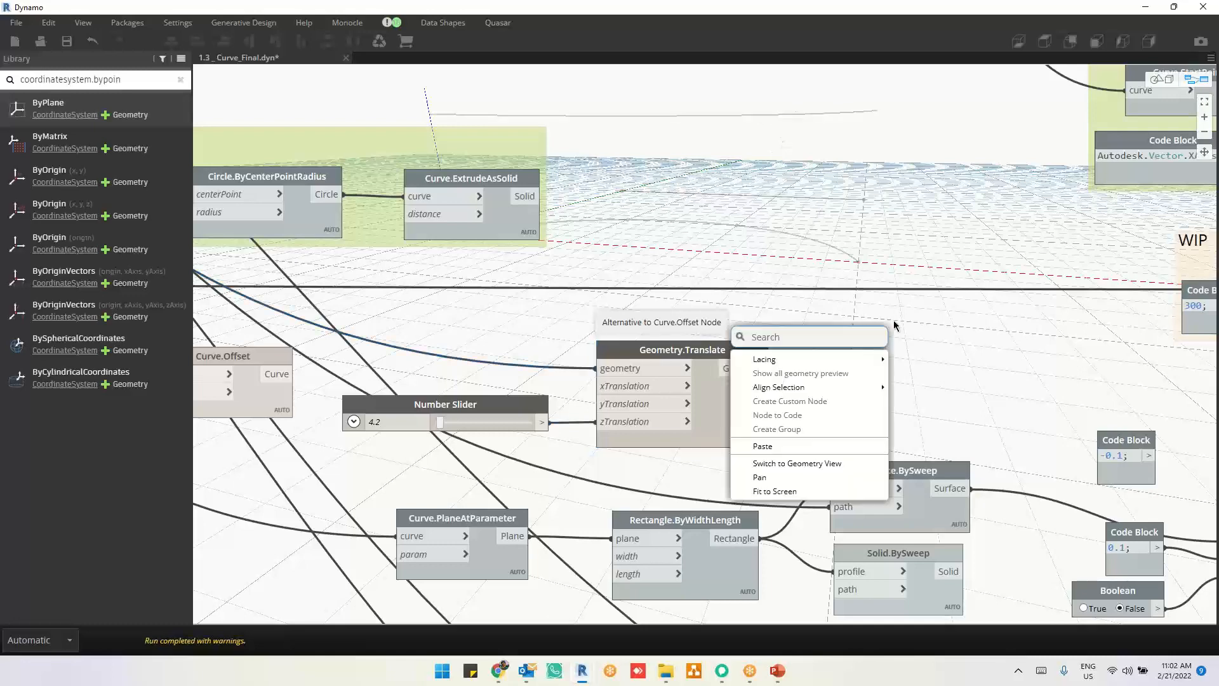
text(su)
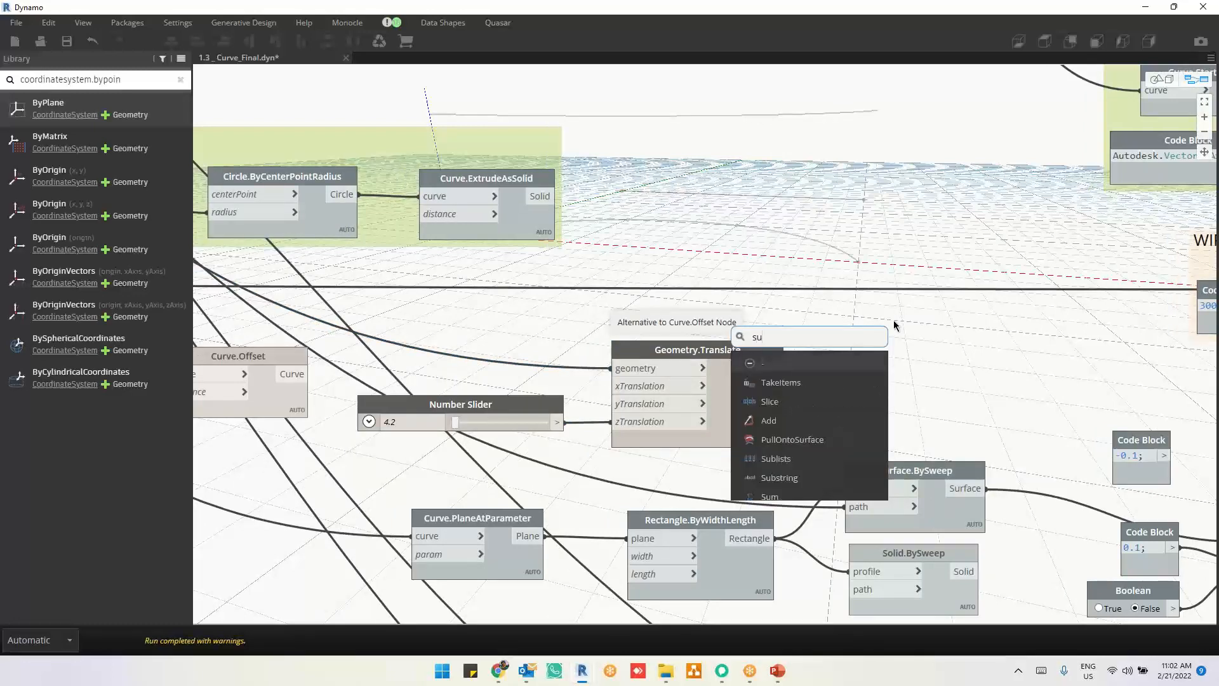
text(rface.by)
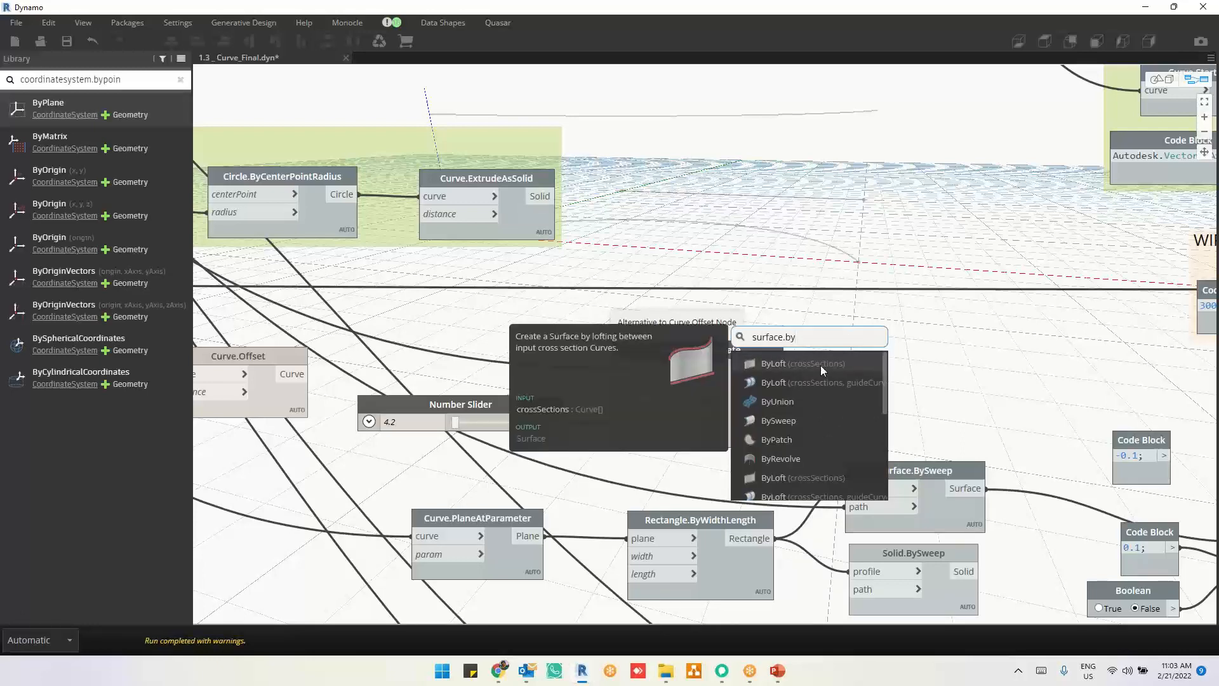
click(820, 365)
drag(896, 361, 944, 331)
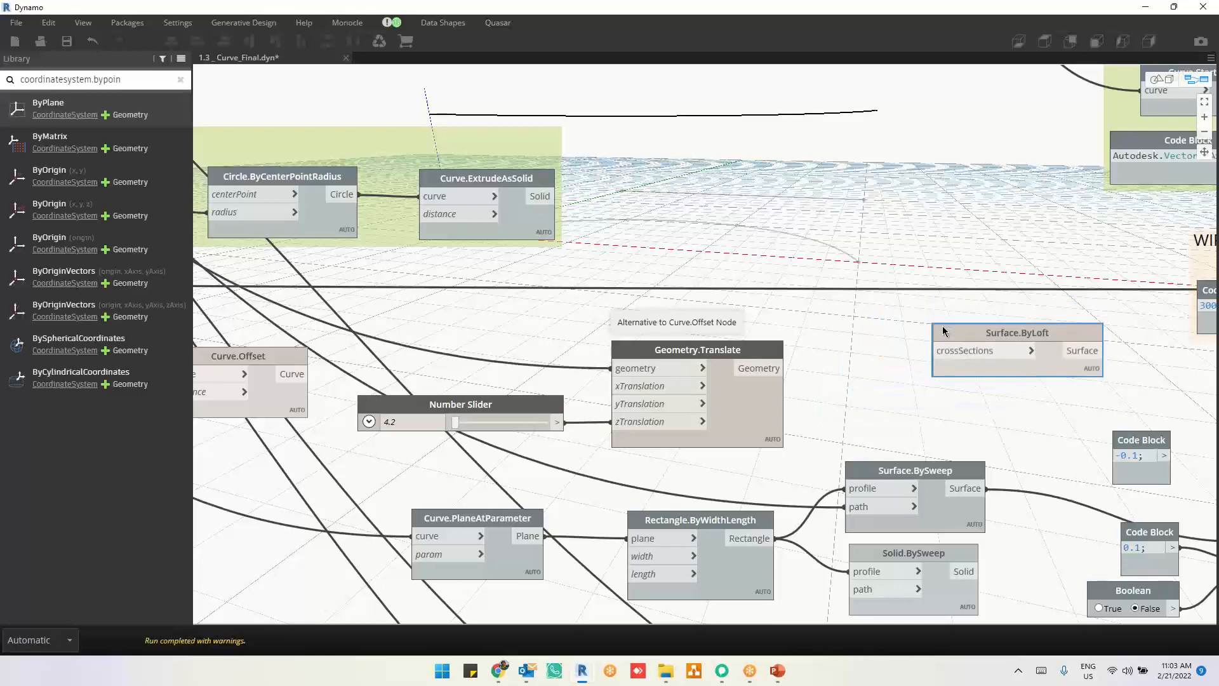
Step: Connect the Number Slider output to the yTranslation input of Geometry.Translate as well
scroll(927, 331, down, 2)
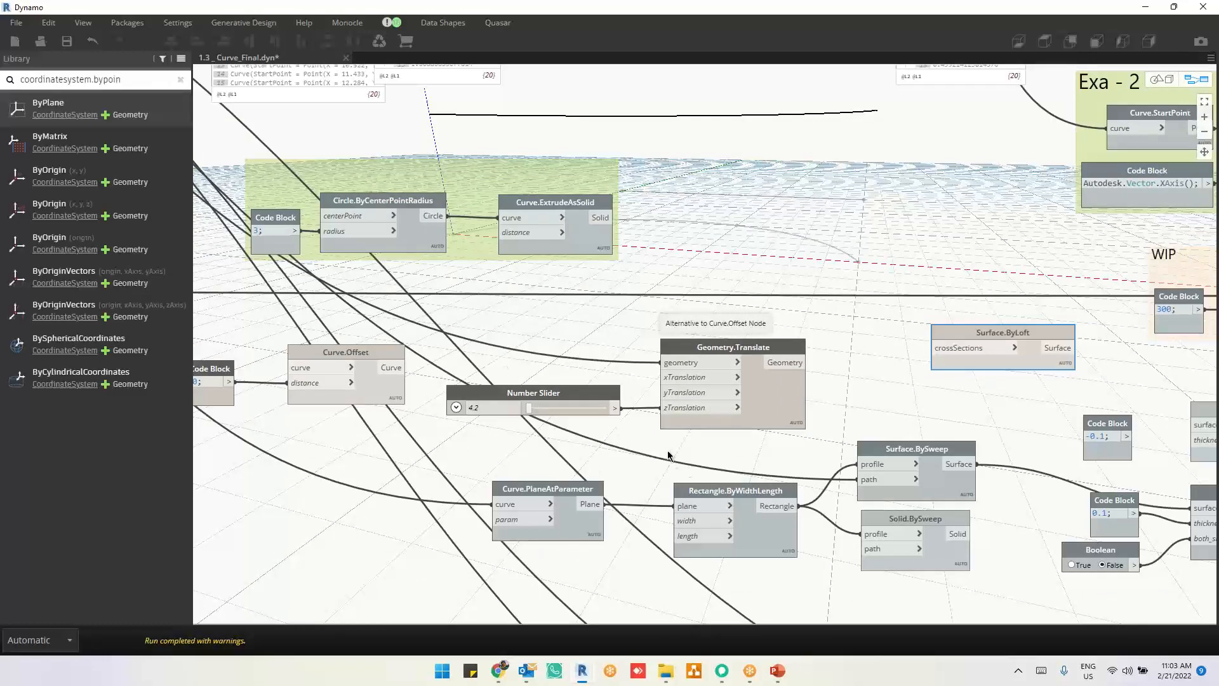
scroll(668, 455, up, 2)
drag(605, 392, 653, 377)
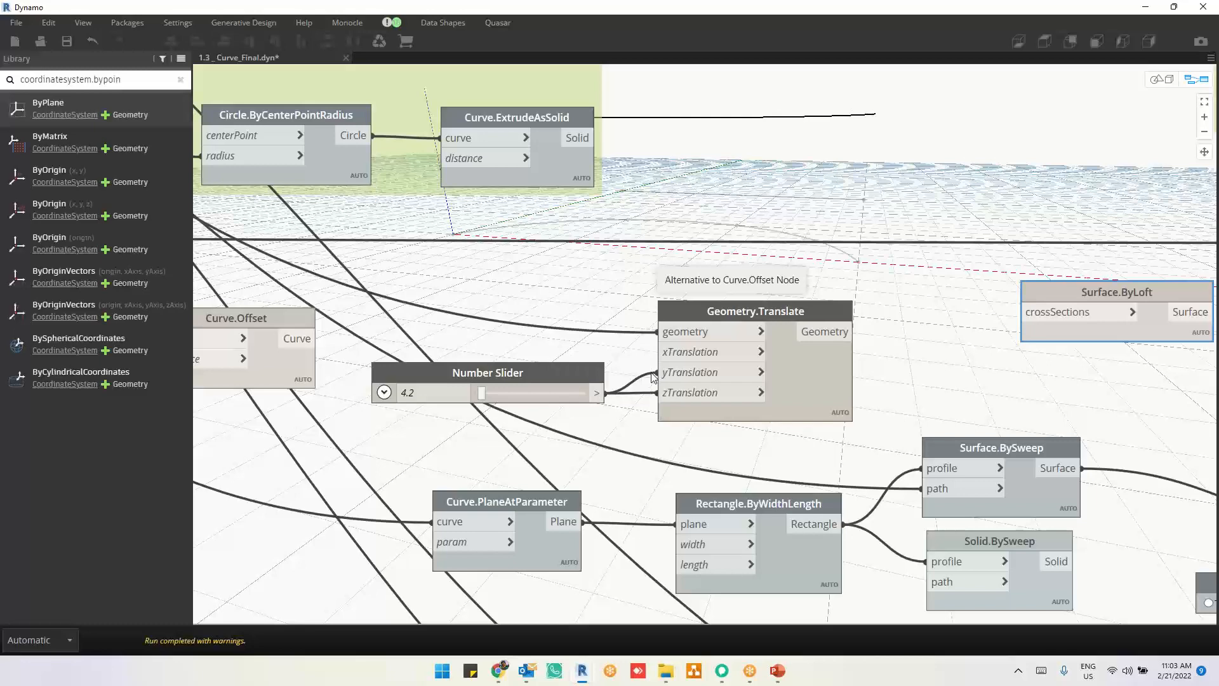
Step: Disconnect the Number Slider from yTranslation and move its remaining connection from zTranslation to xTranslation on Geometry.Translate
drag(587, 375, 585, 364)
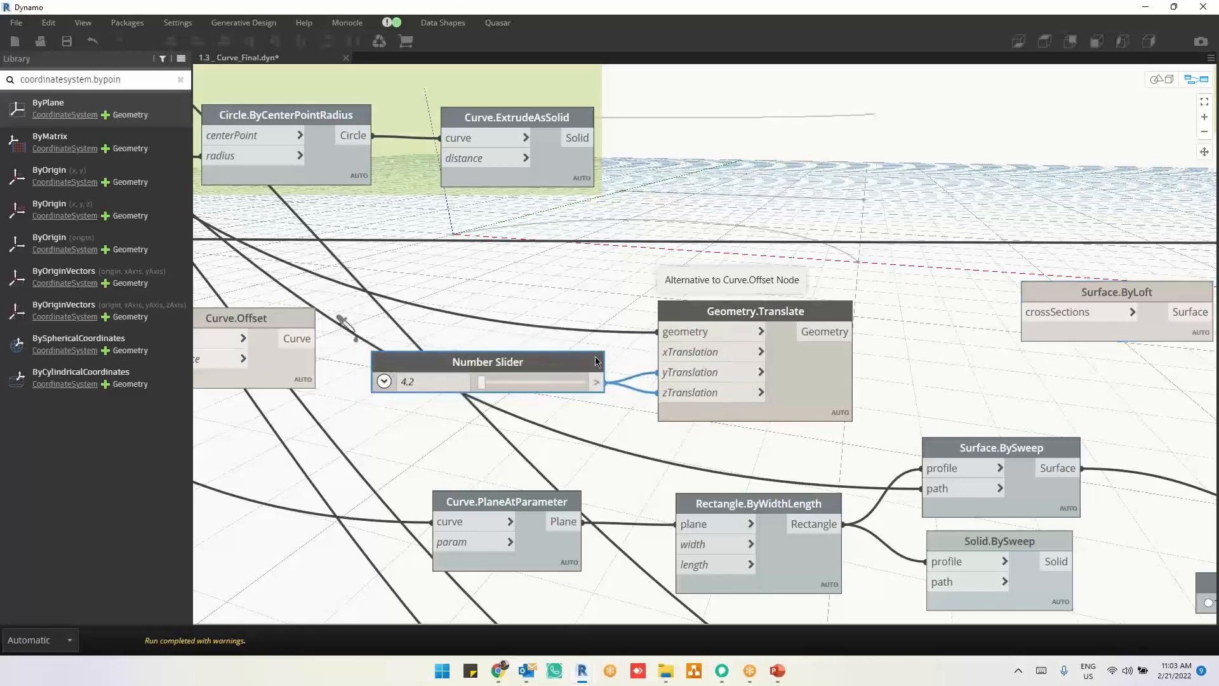
click(811, 239)
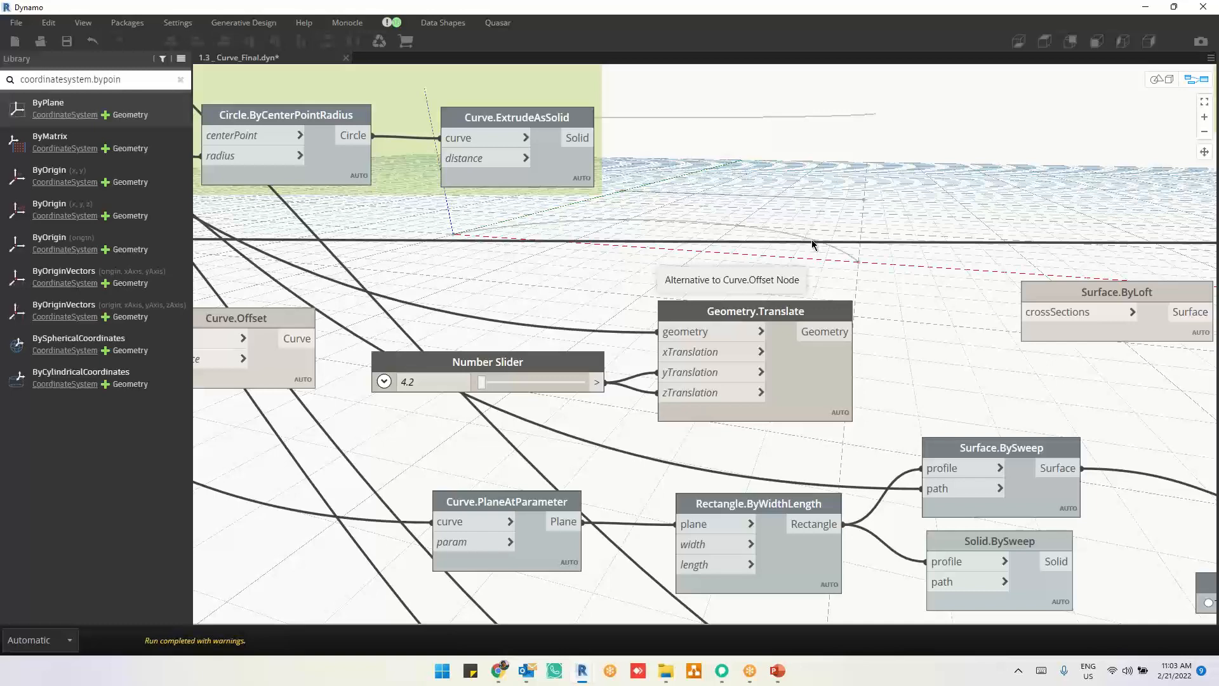
drag(659, 374, 735, 373)
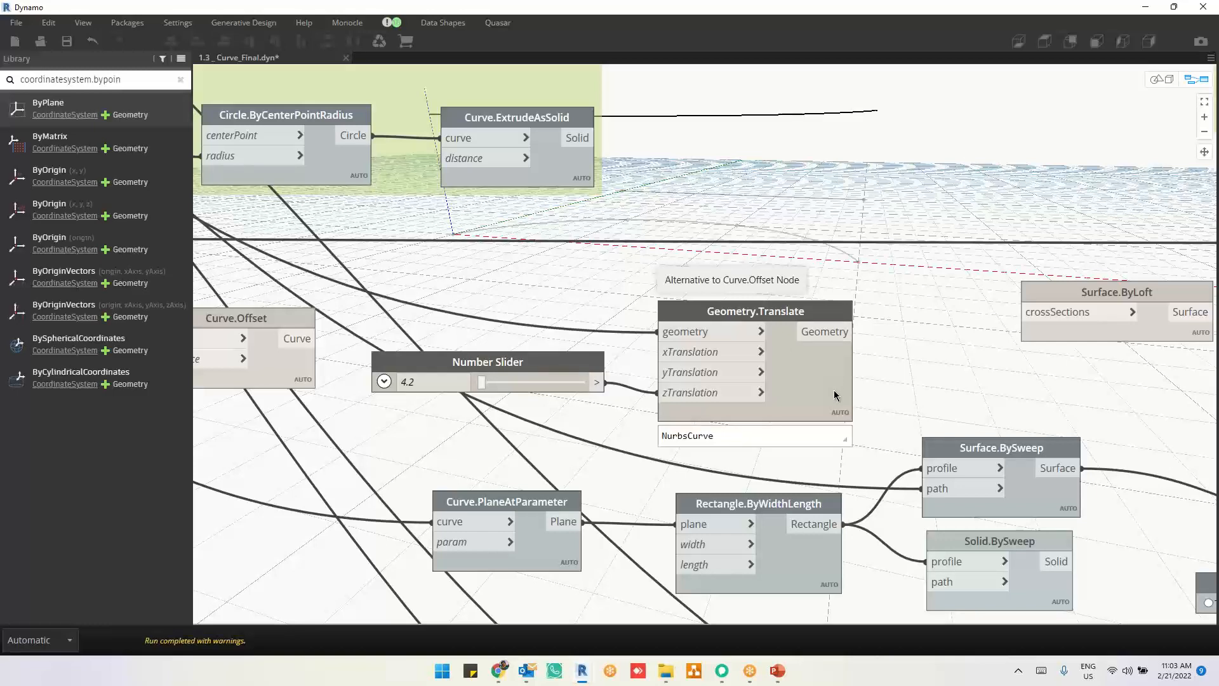
drag(684, 394, 675, 356)
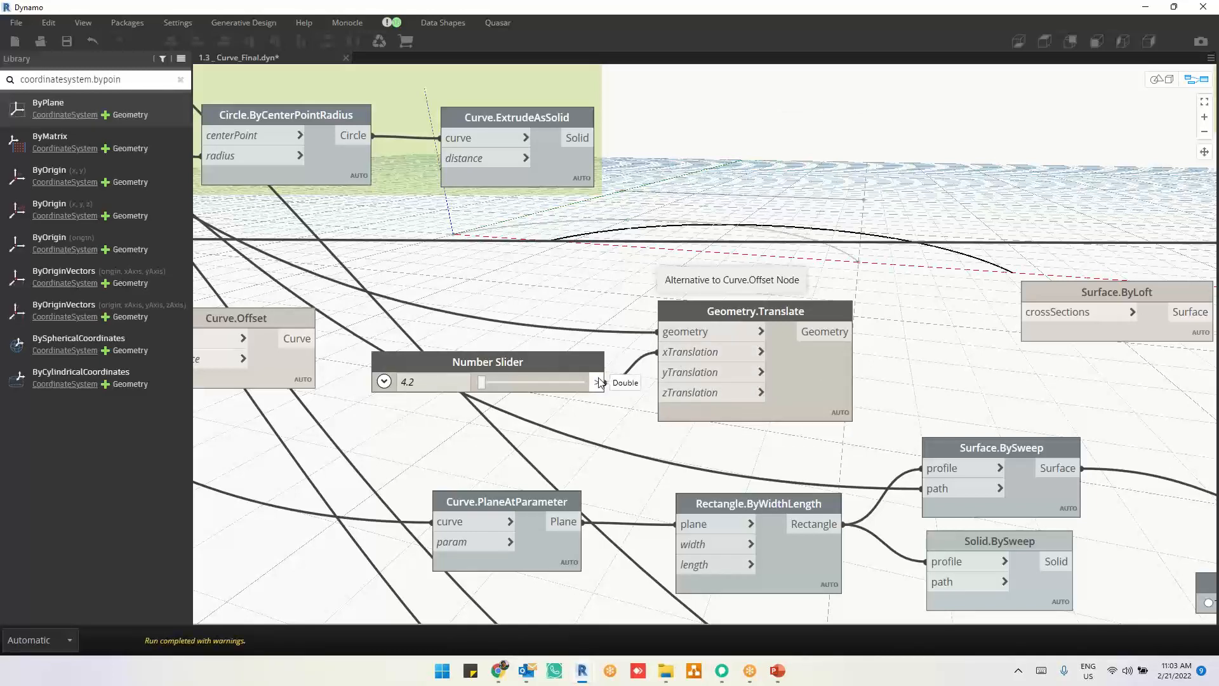
Step: Duplicate the Number Slider below the original, set the copy to 5 and connect it to the yTranslation input of Geometry.Translate
drag(591, 377, 585, 353)
key(ctrl+c)
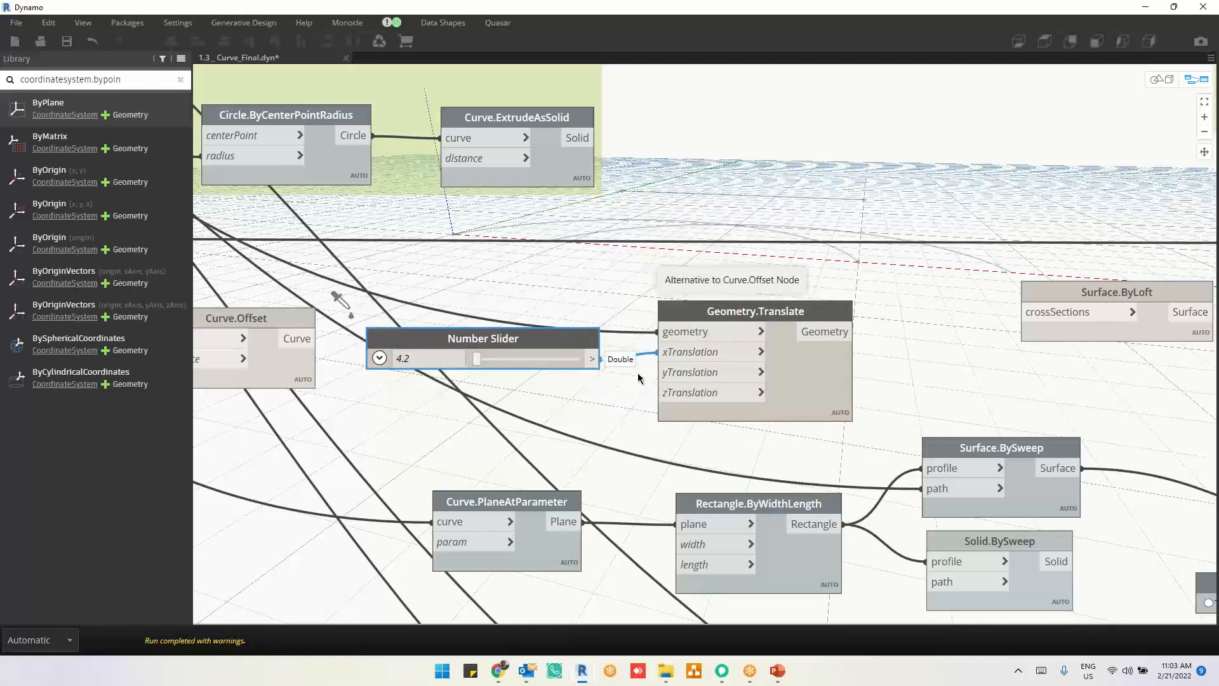
key(ctrl+v)
drag(657, 367, 414, 397)
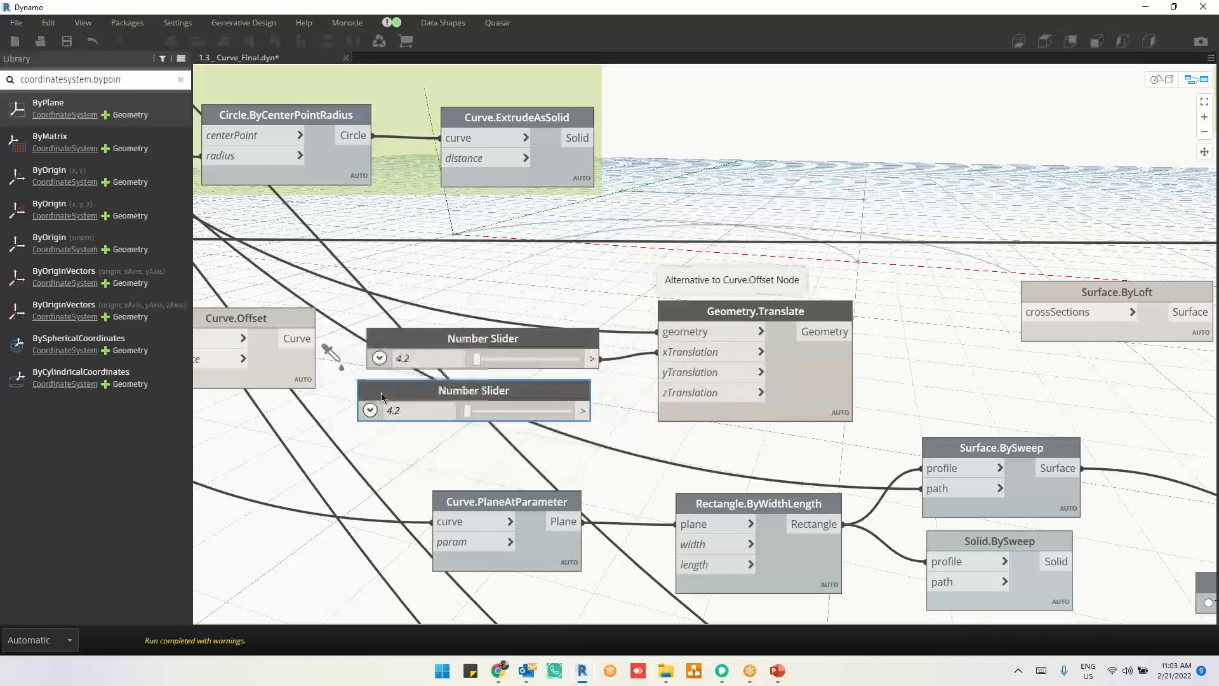
click(409, 412)
text(5)
key(Return)
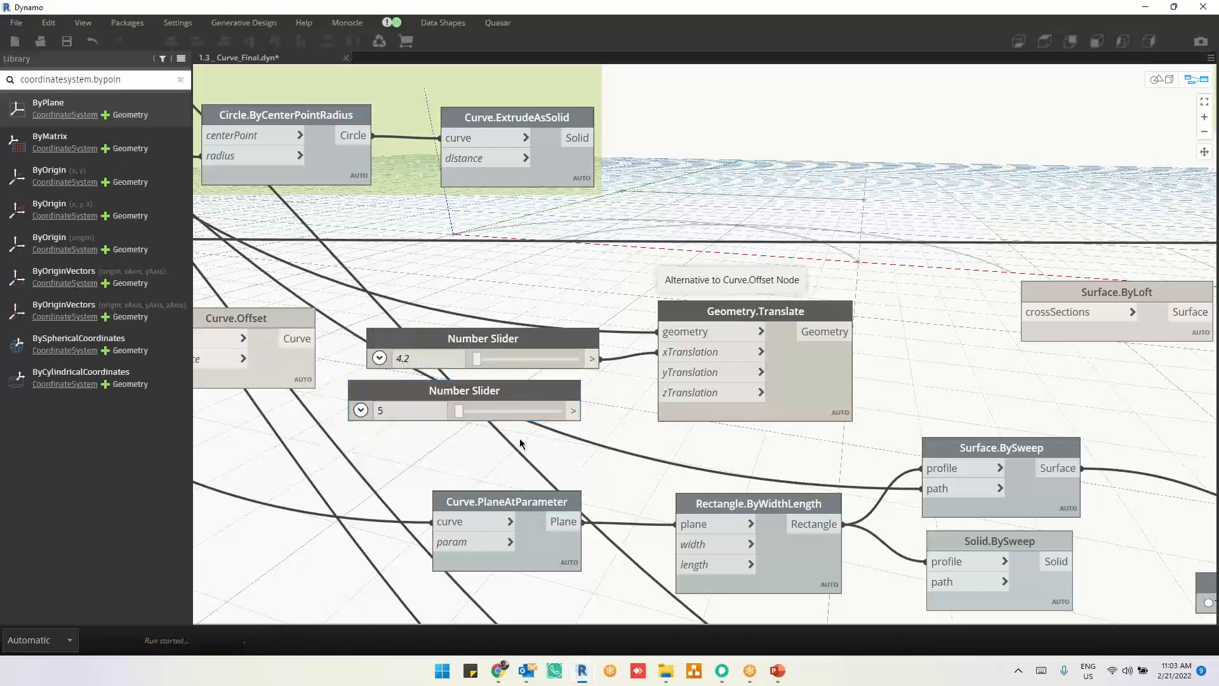
drag(579, 411, 658, 372)
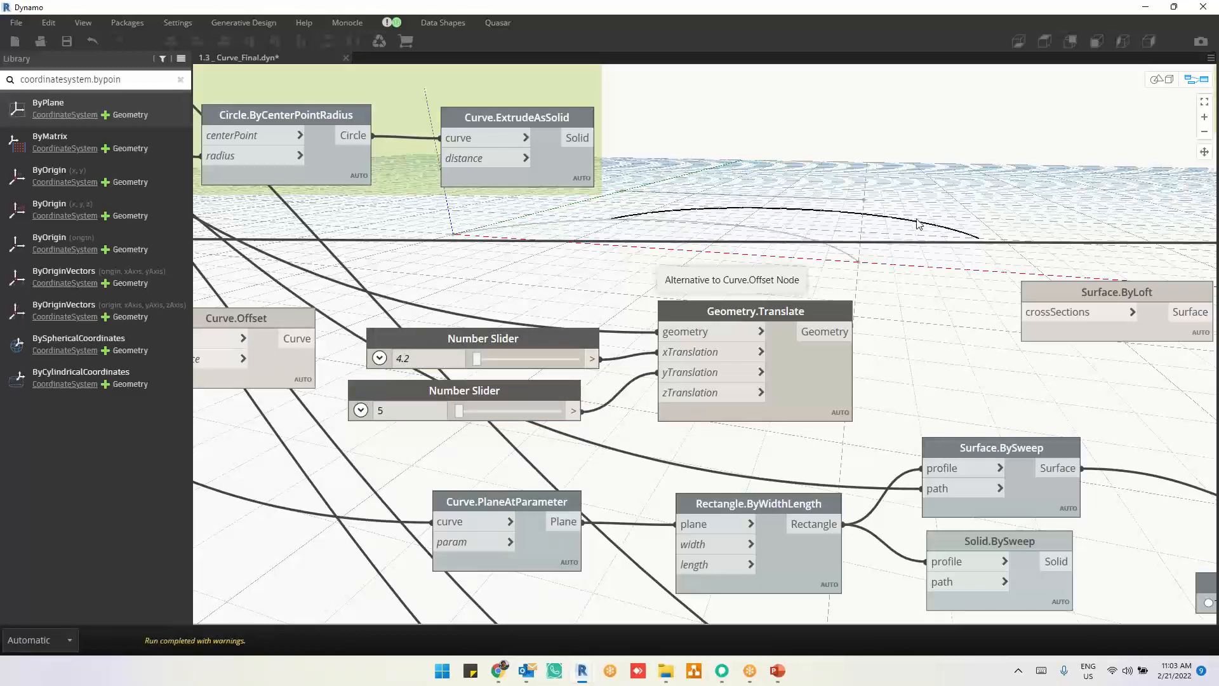
Step: Move Surface.ByLoft farther away and add a List Create node between it and Geometry.Translate
click(1170, 284)
right_click(1000, 286)
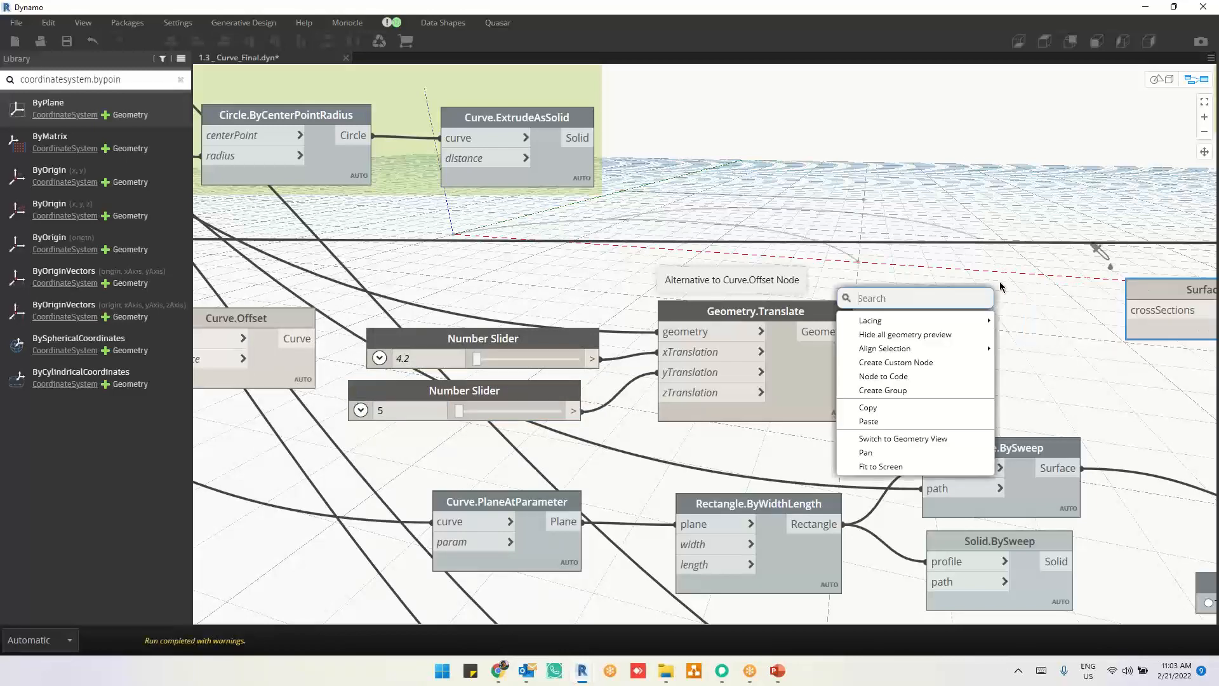
text(li)
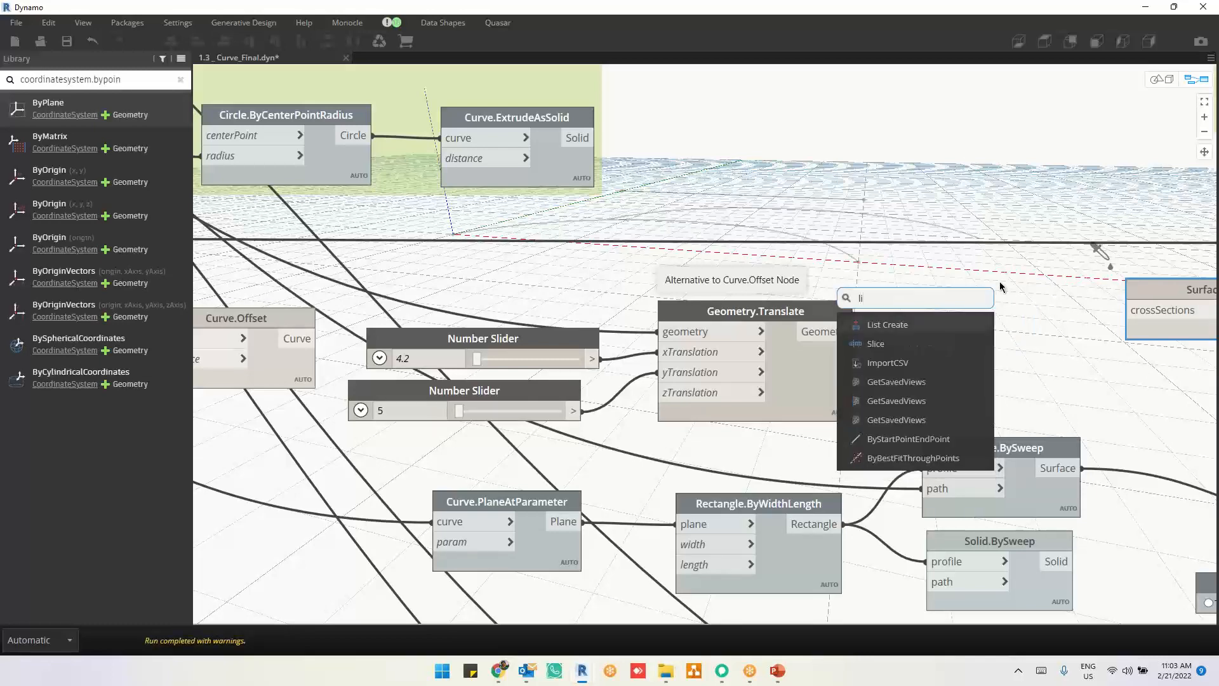
text(st.c)
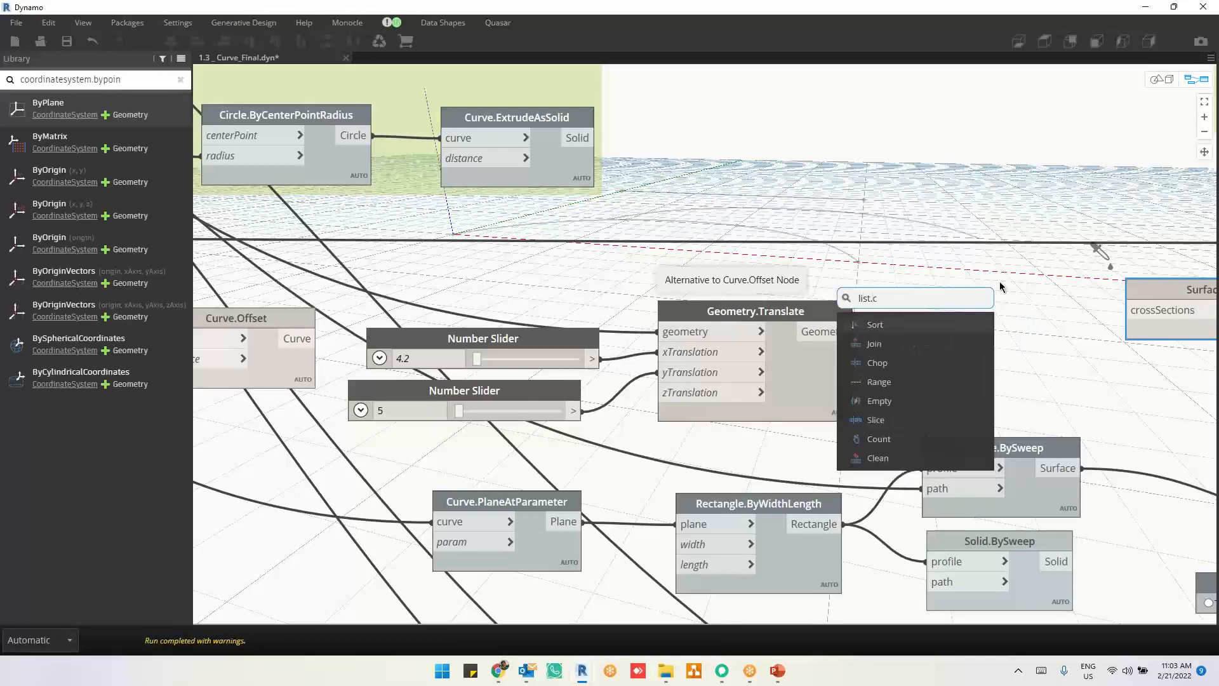
text(rea)
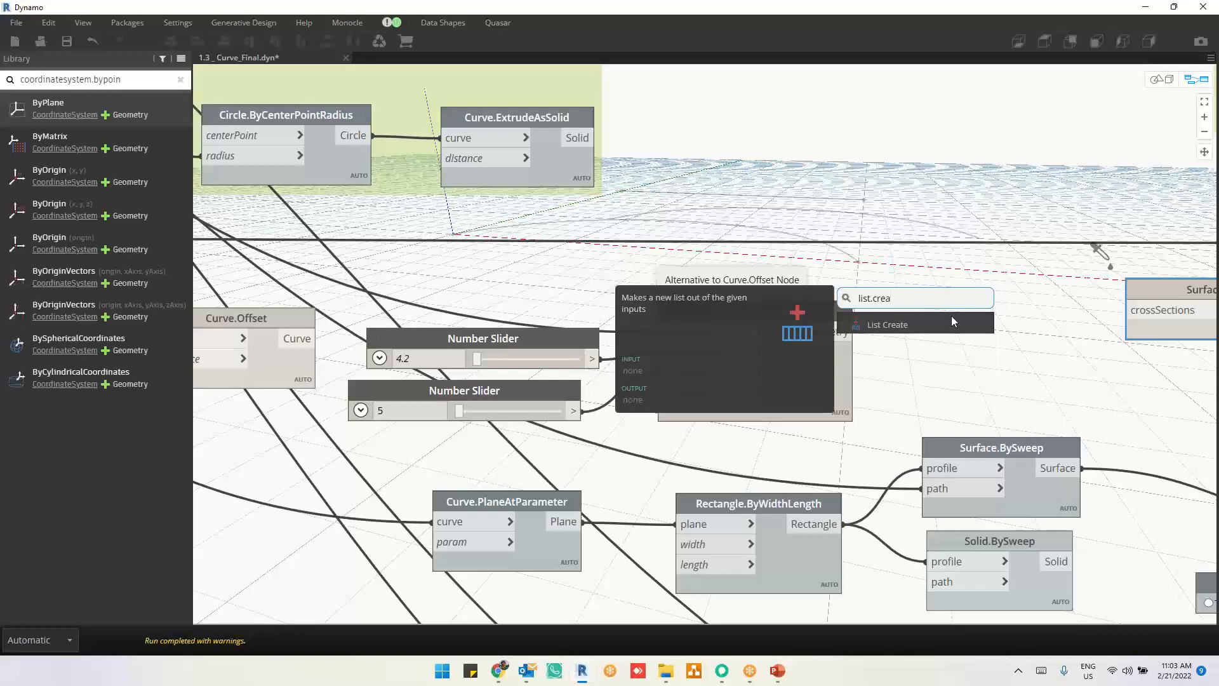
click(952, 323)
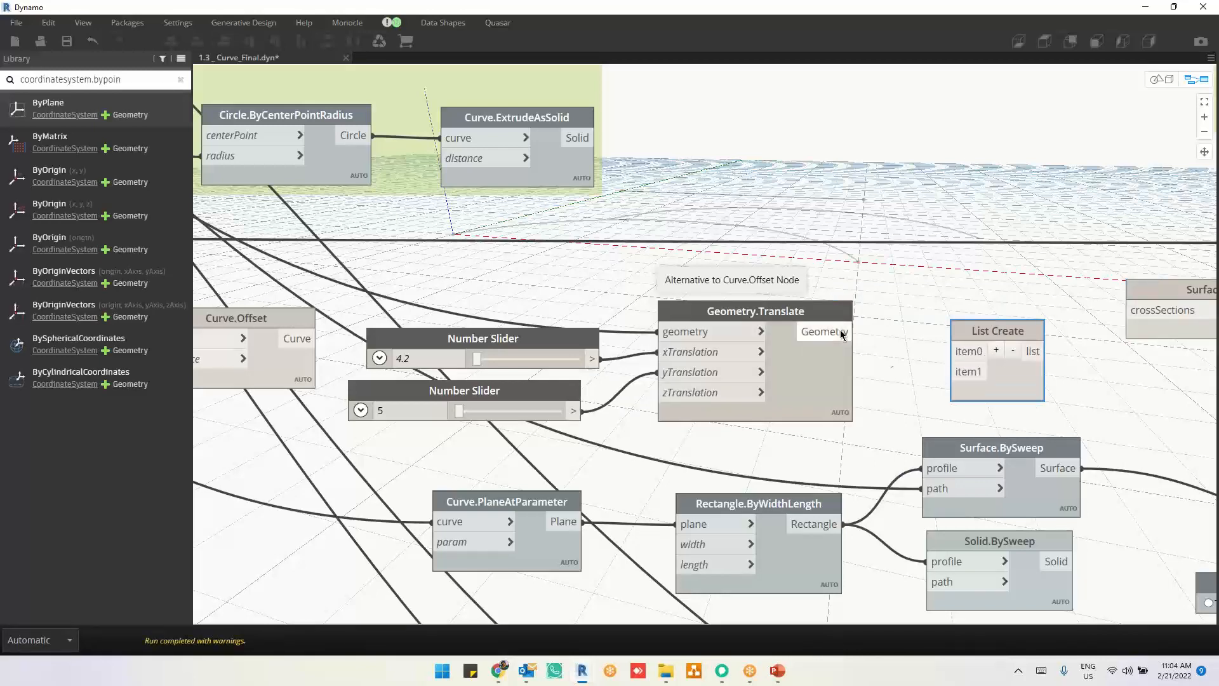
Step: Connect the Geometry.Translate output to item1 of List Create and the original curve to item0
drag(842, 333, 951, 371)
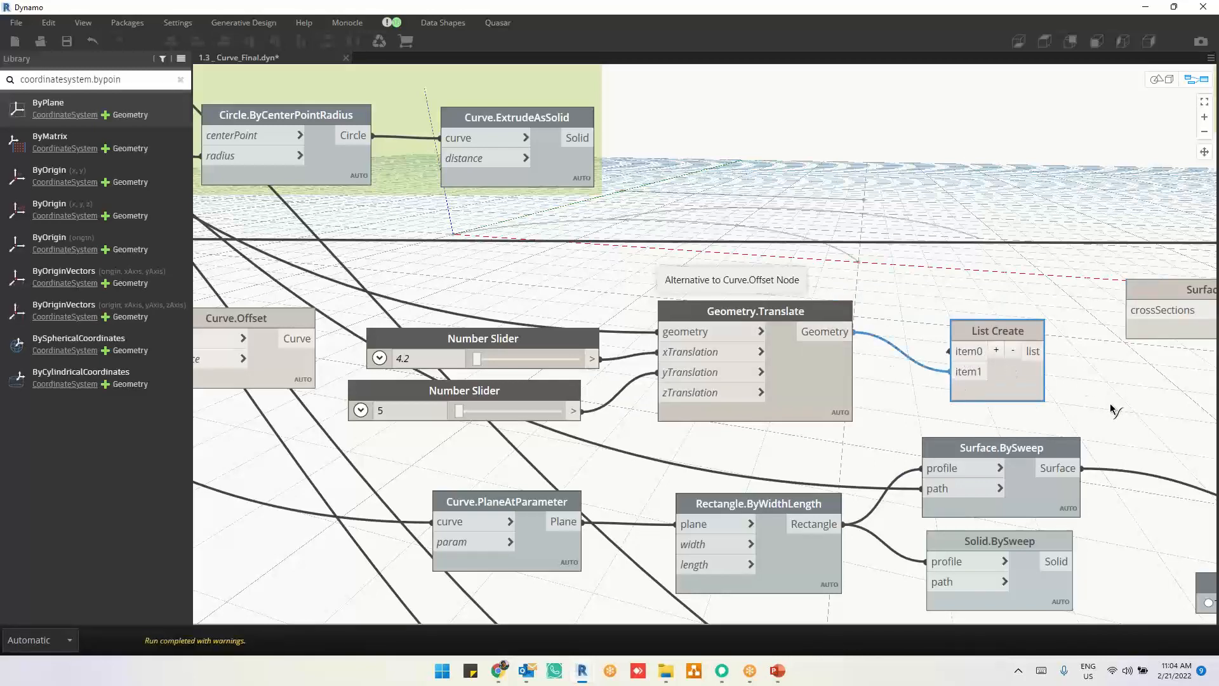
scroll(1116, 409, down, 5)
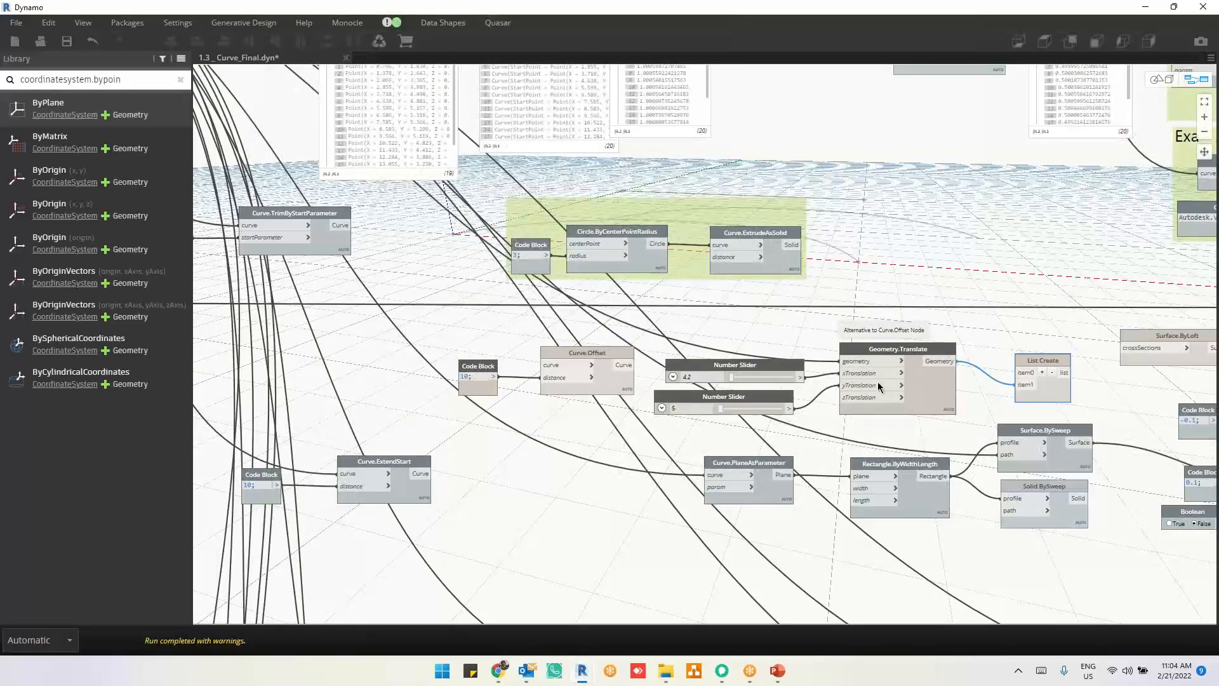
scroll(879, 386, up, 4)
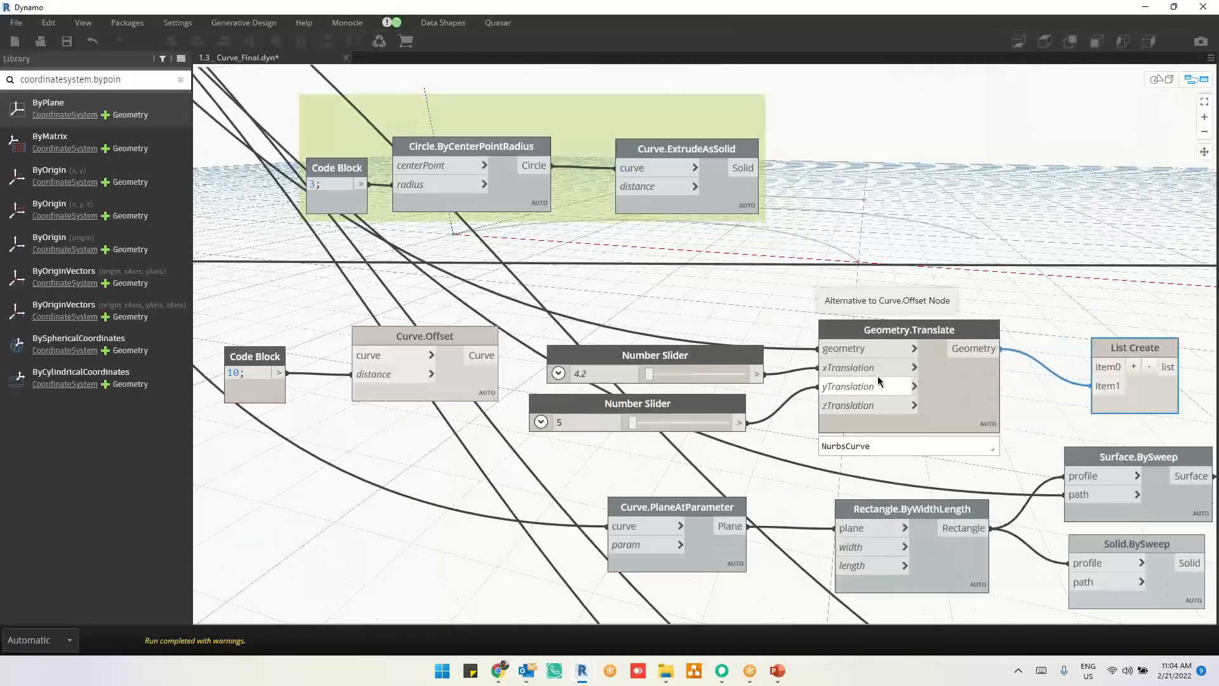
click(1095, 366)
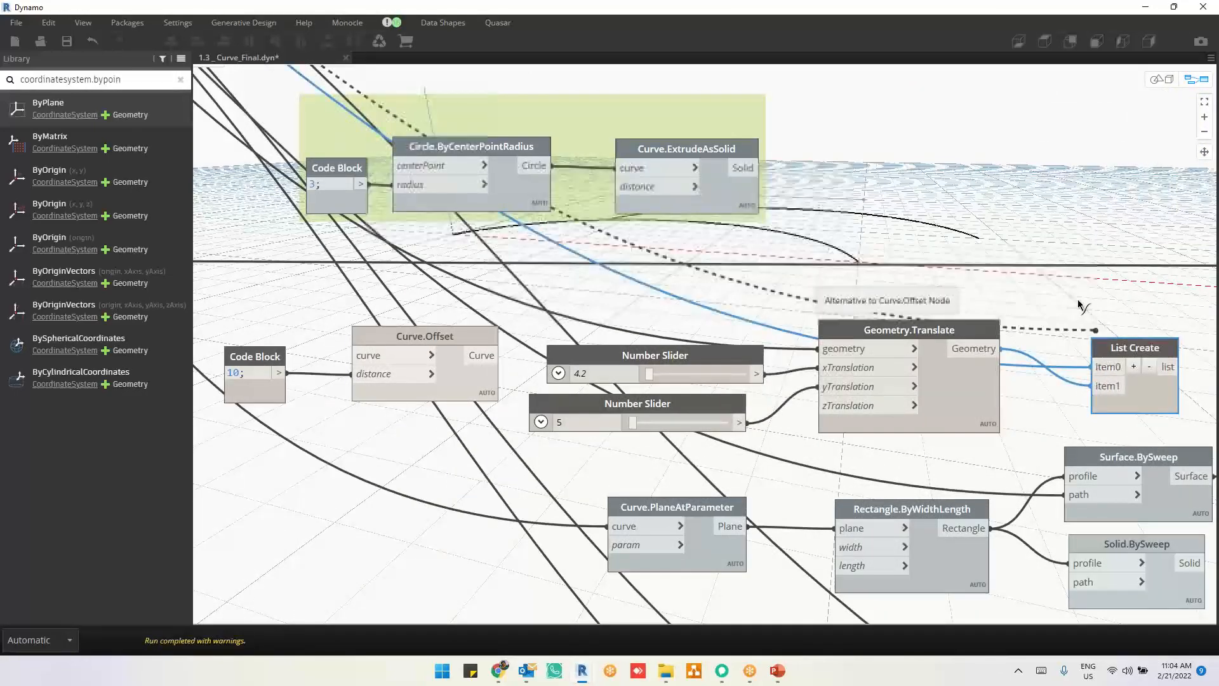
Step: Align the List Create node between its neighbours and connect its list output to the crossSections input of Surface.ByLoft
click(1047, 256)
middle_drag(1002, 402, 786, 398)
drag(937, 392, 918, 354)
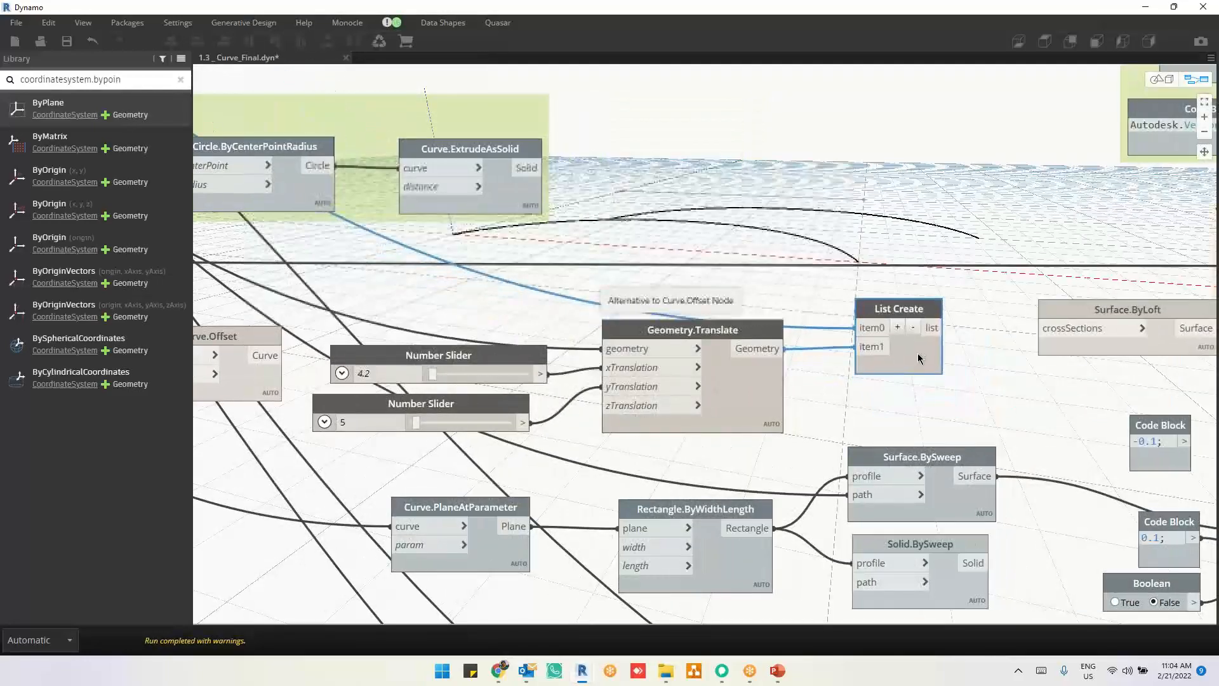
click(931, 327)
click(1046, 329)
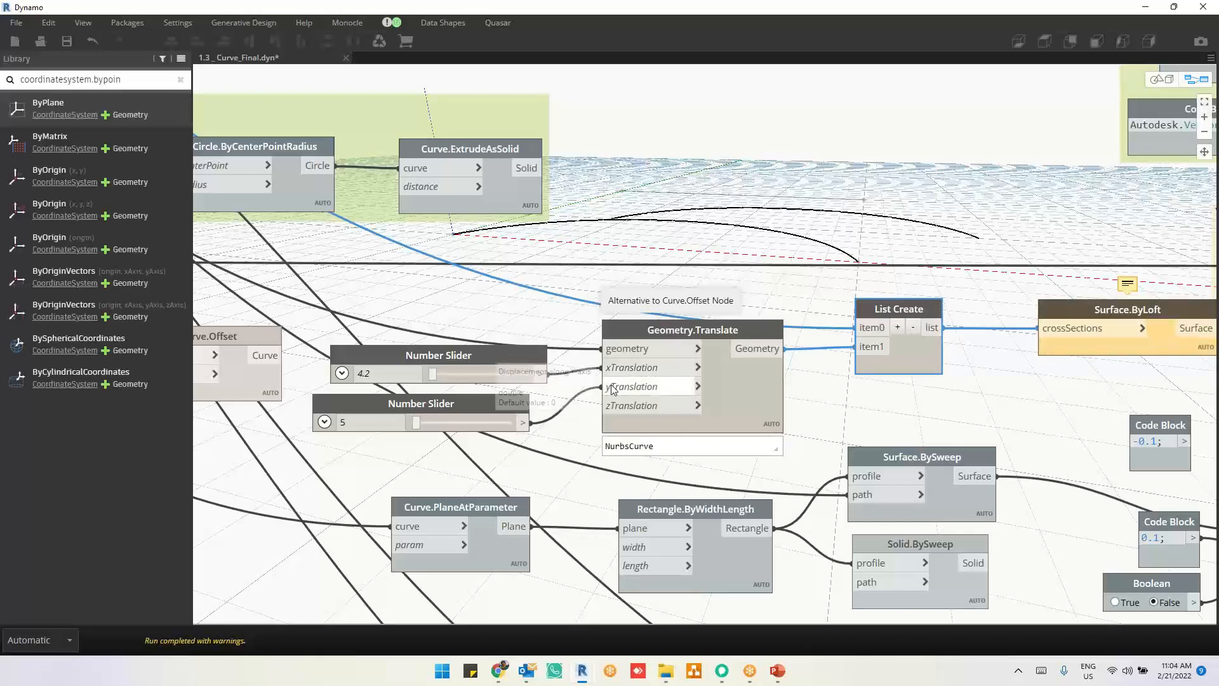
Step: Move the 5 slider's connection from yTranslation to zTranslation, disconnect the 4.2 slider from xTranslation, and inspect the lofted surface
click(617, 408)
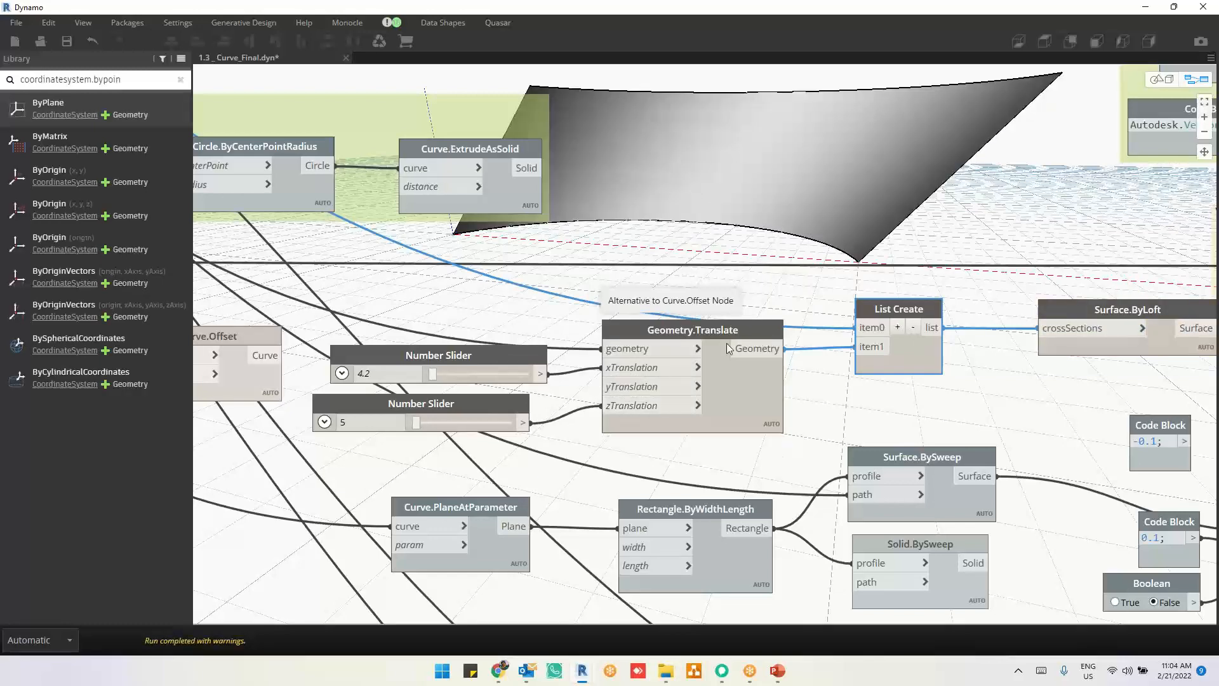
click(540, 300)
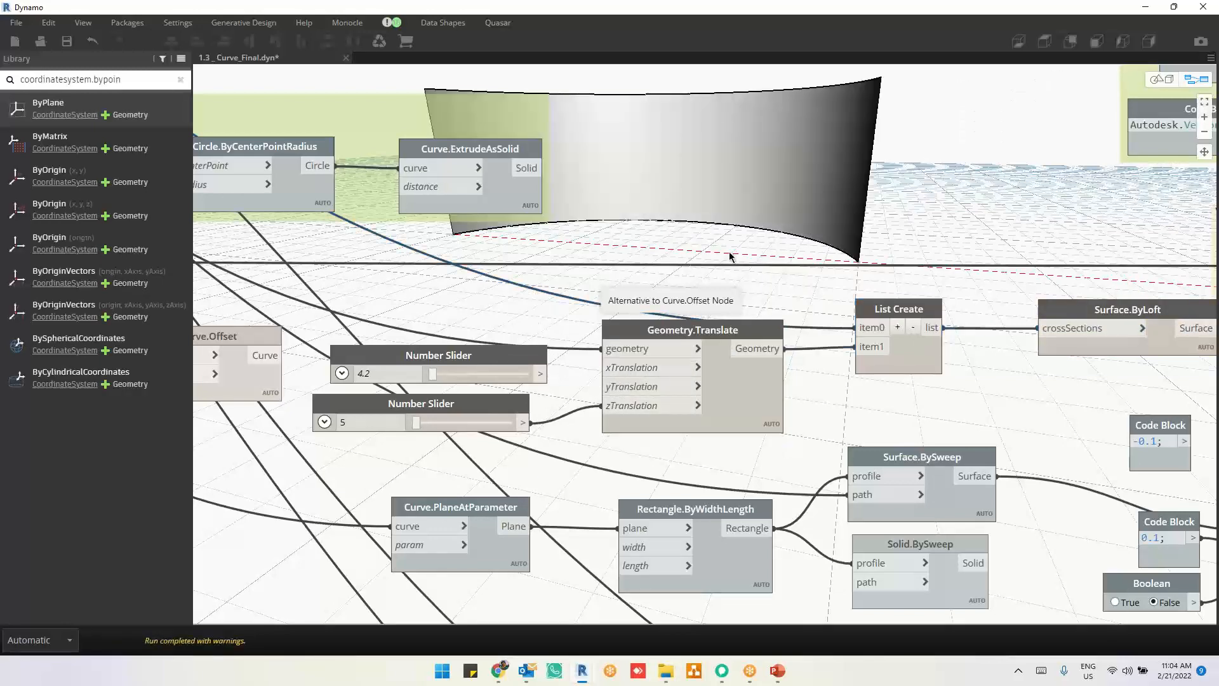
key(ctrl+b)
right_drag(794, 288, 789, 288)
key(ctrl+b)
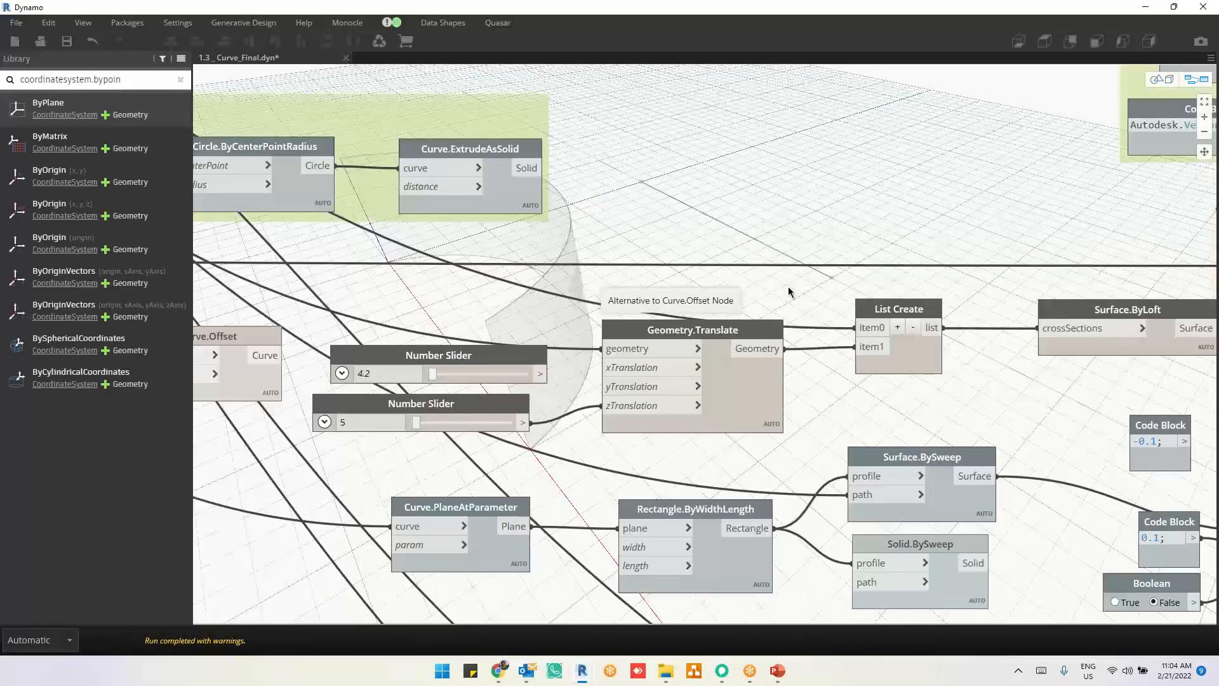
scroll(668, 299, up, 2)
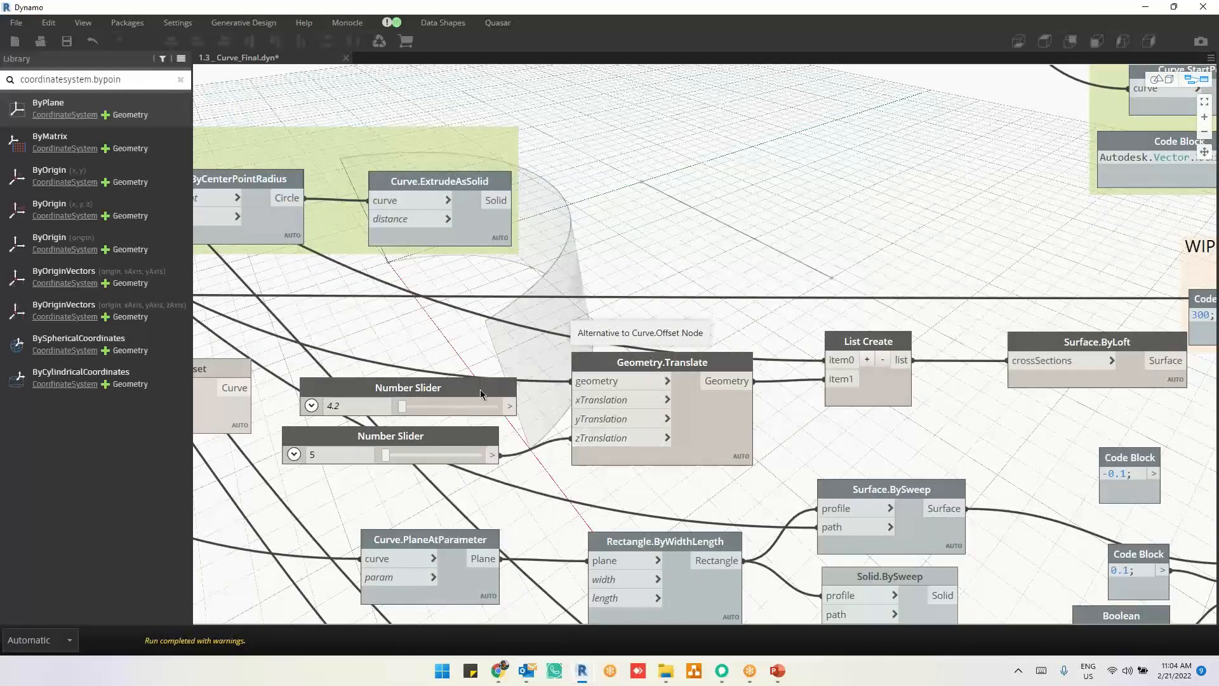
Step: Reconnect the 4.2 slider to the xTranslation input of Geometry.Translate and inspect the slanted loft surface in the 3D preview
drag(478, 390, 567, 403)
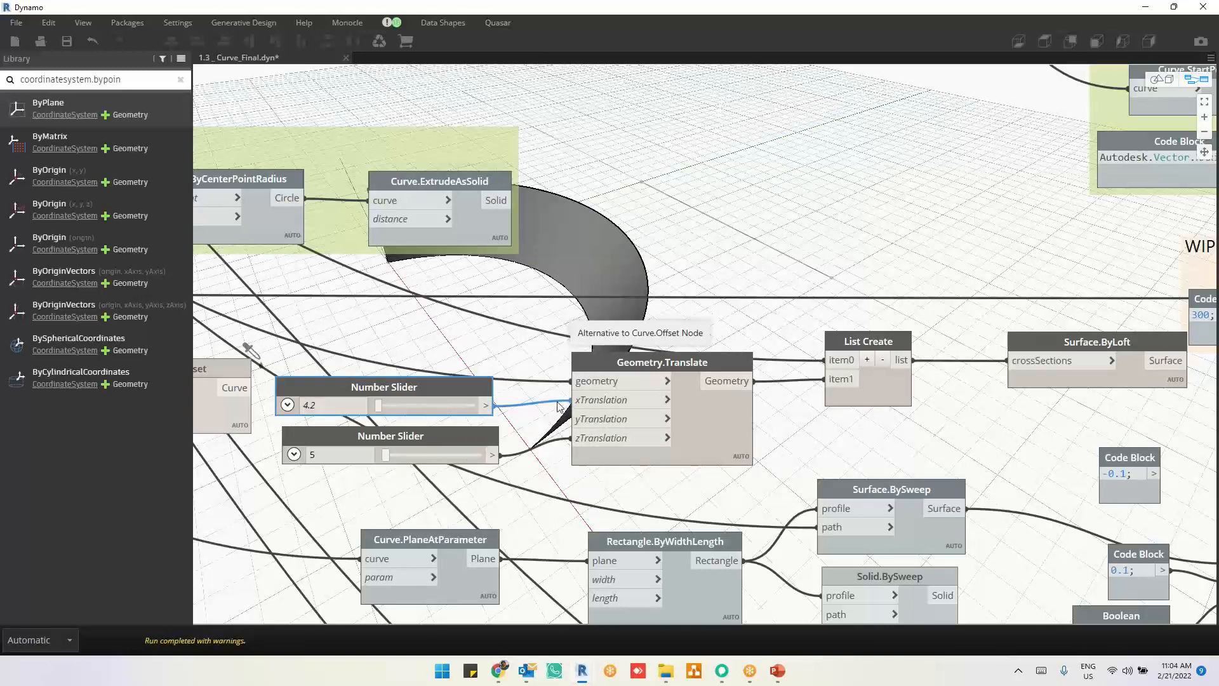
key(ctrl+b)
right_drag(556, 382, 577, 368)
scroll(577, 368, up, 4)
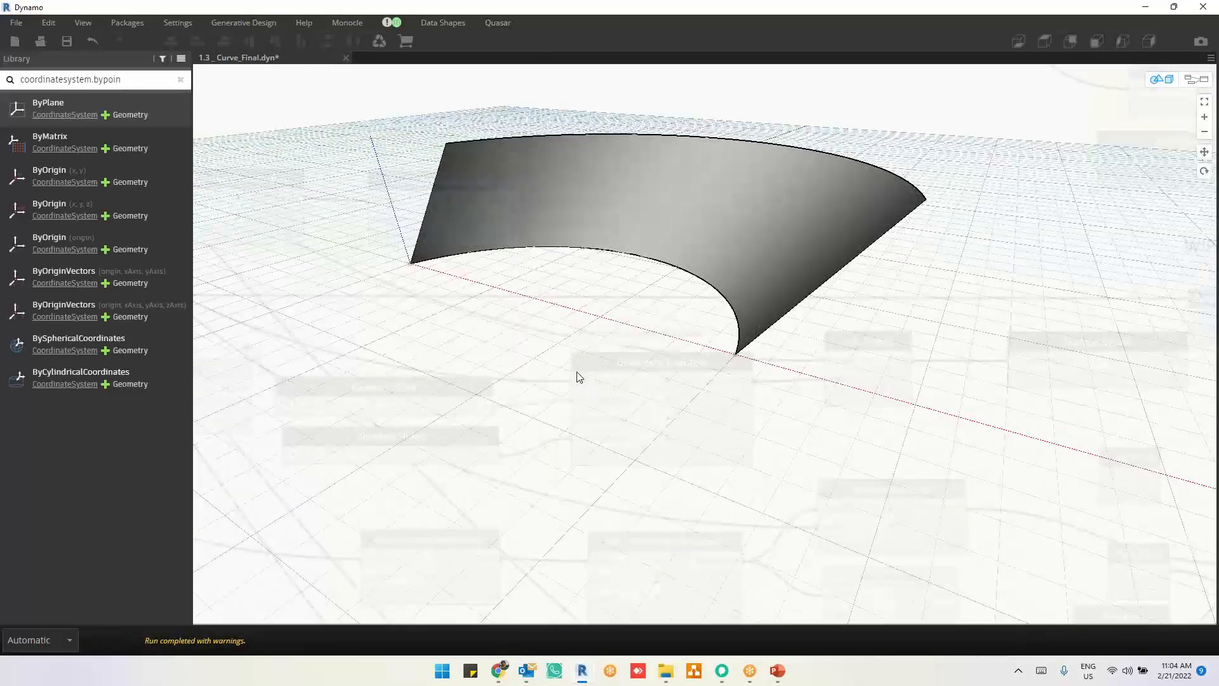
key(ctrl+b)
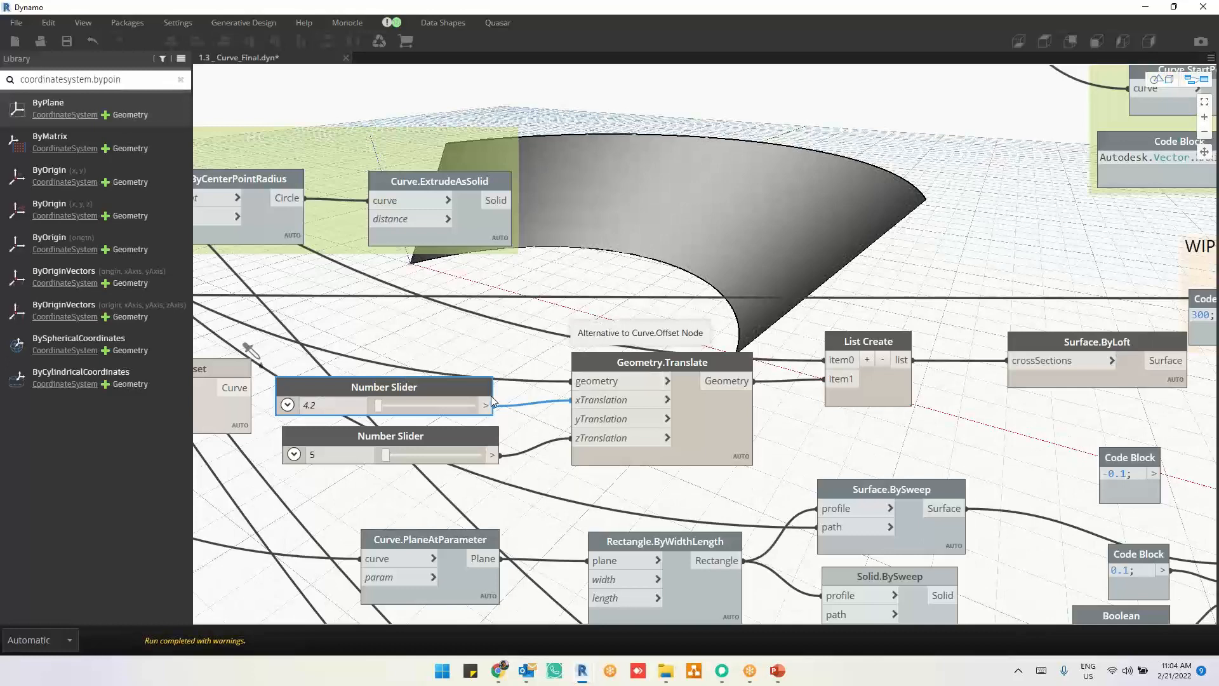
Step: Move the lower slider's connection from zTranslation to yTranslation, set the upper slider to 5, and inspect both curves in the 3D preview
drag(454, 386, 460, 388)
drag(579, 438, 578, 419)
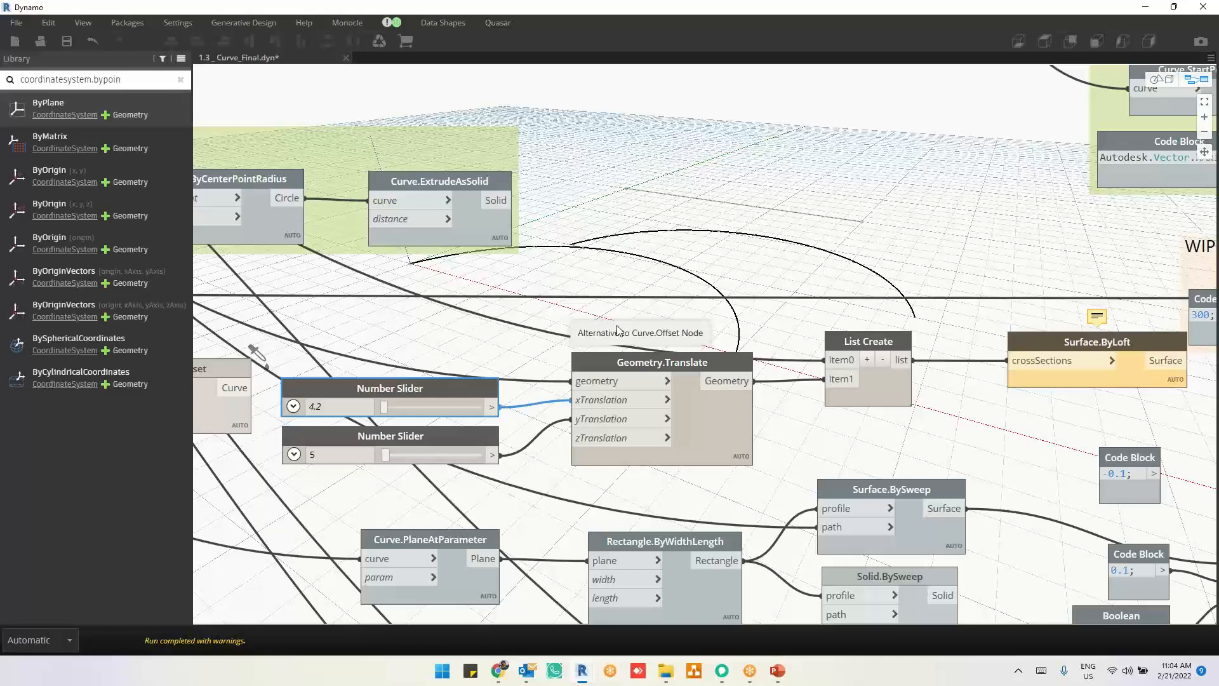
click(341, 405)
text(5)
click(408, 345)
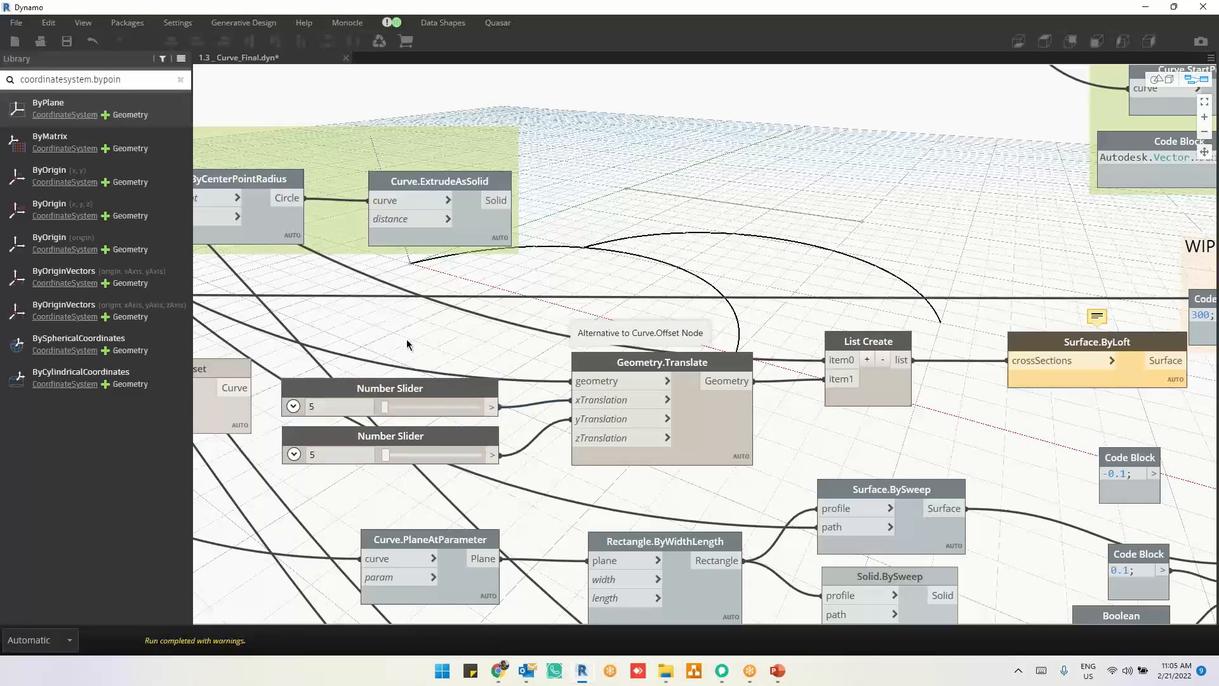
key(ctrl+b)
right_drag(731, 282, 741, 312)
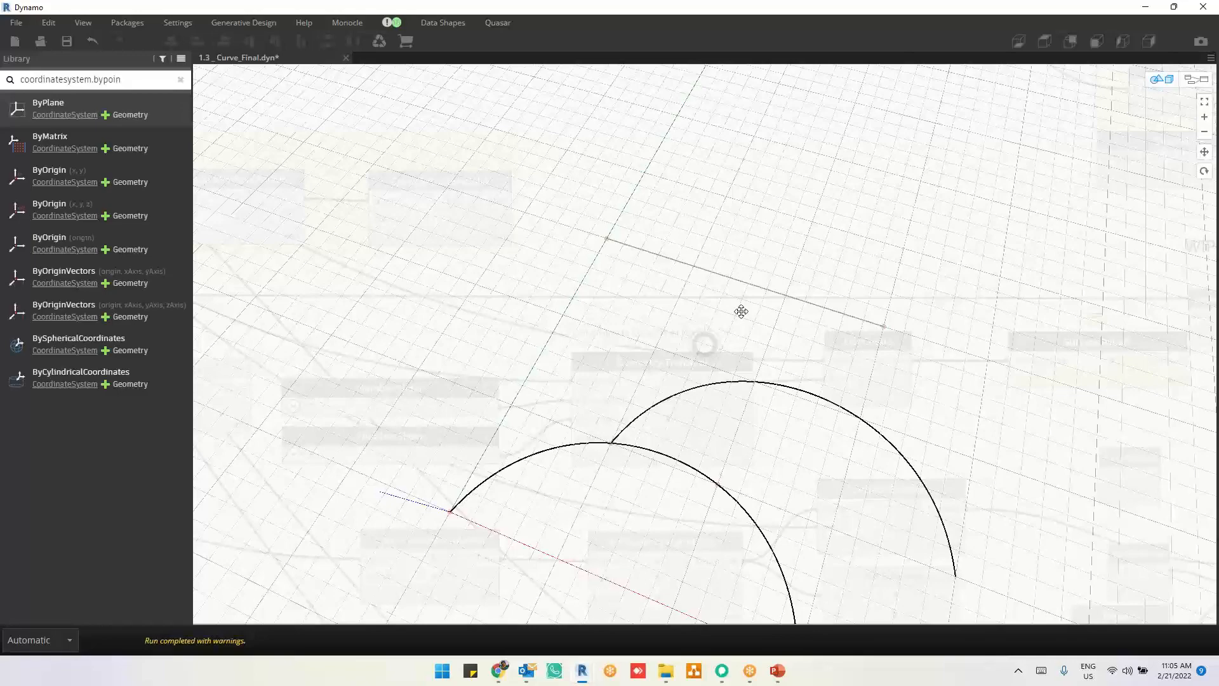
right_drag(737, 302, 733, 278)
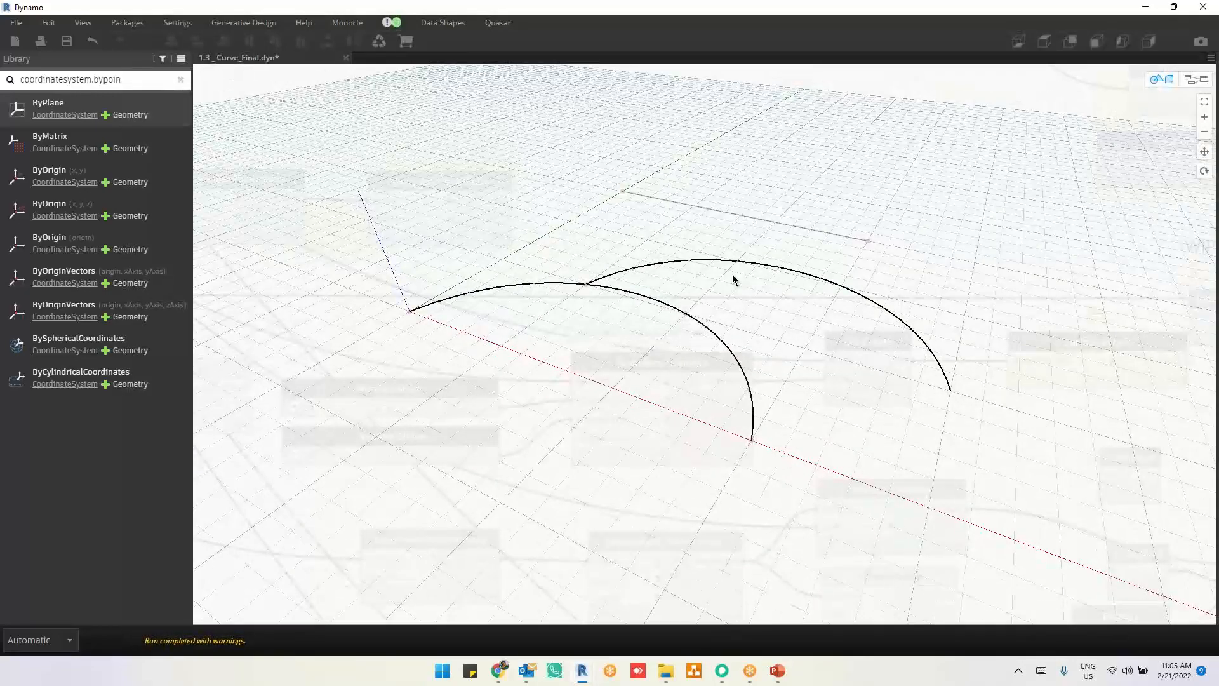
key(ctrl+b)
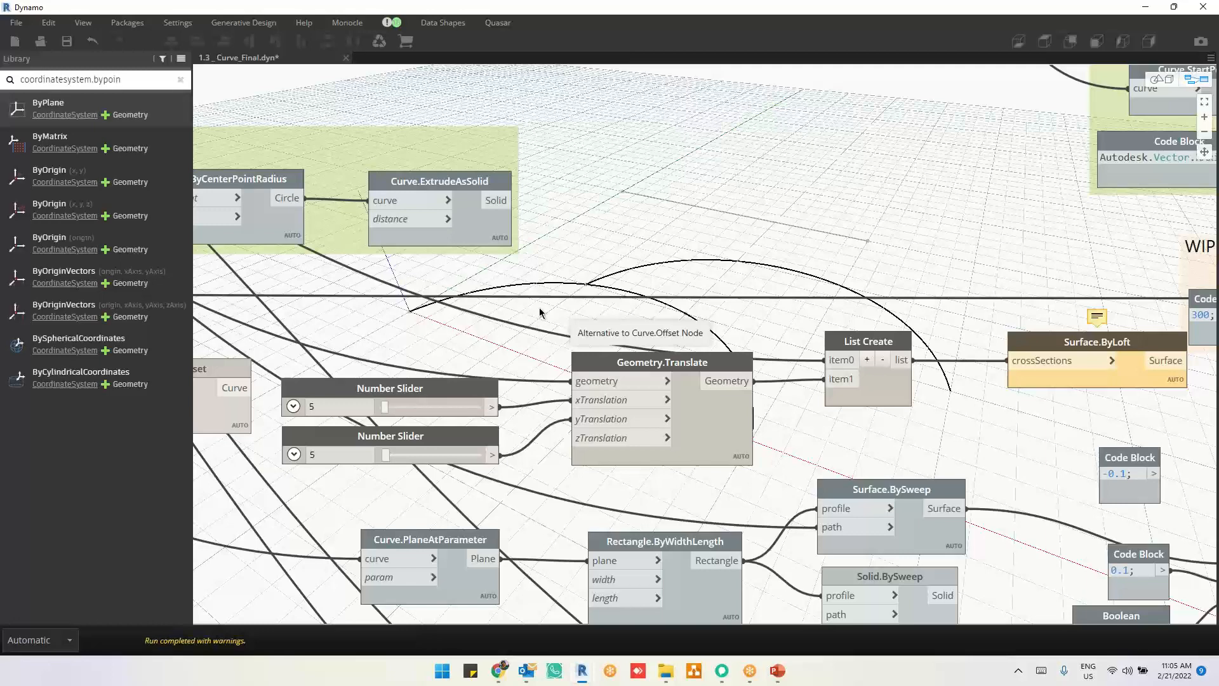
Step: Examine the Curve.PullOntoPlane node and the Plane.ByOriginNormal, Point.ByCoordinates and code block nodes that feed it
click(901, 399)
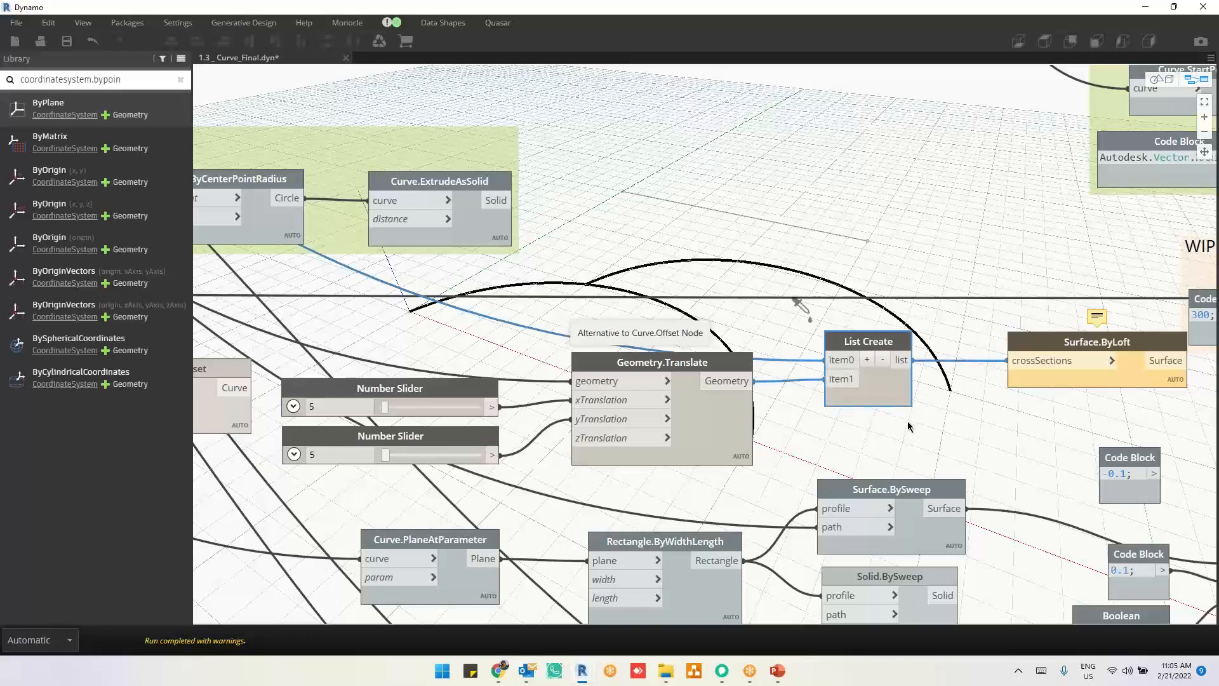
scroll(762, 310, down, 3)
middle_drag(909, 427, 680, 233)
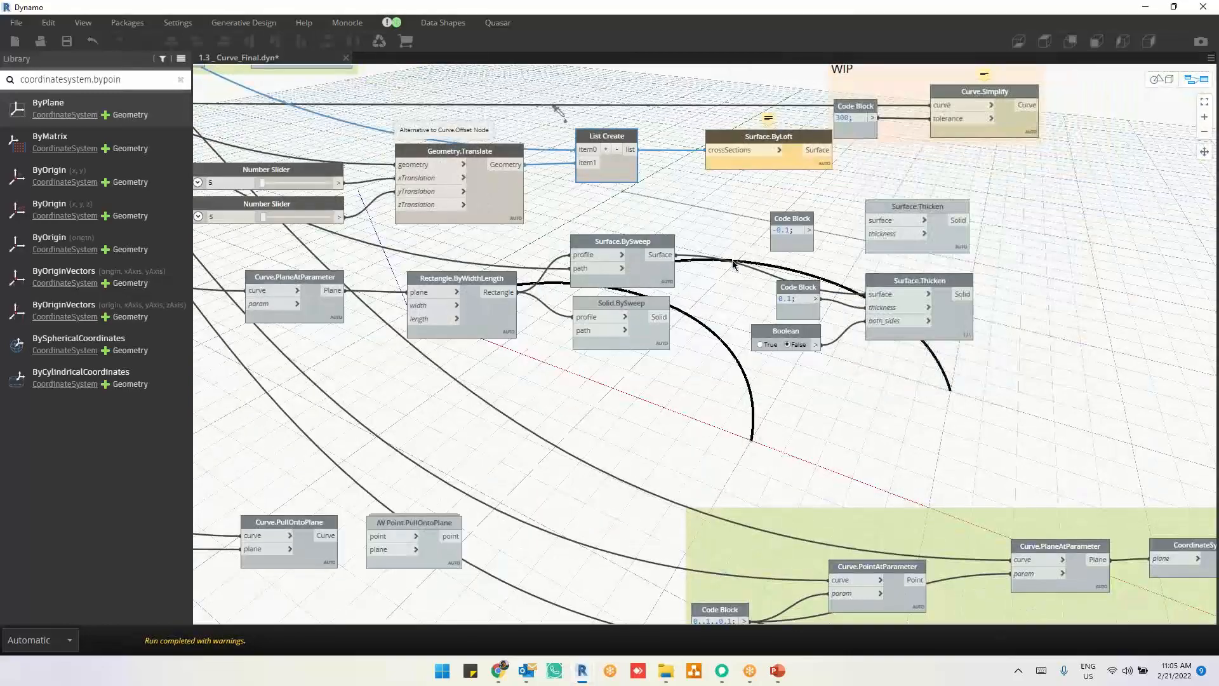
middle_drag(844, 432, 717, 197)
middle_drag(449, 466, 982, 384)
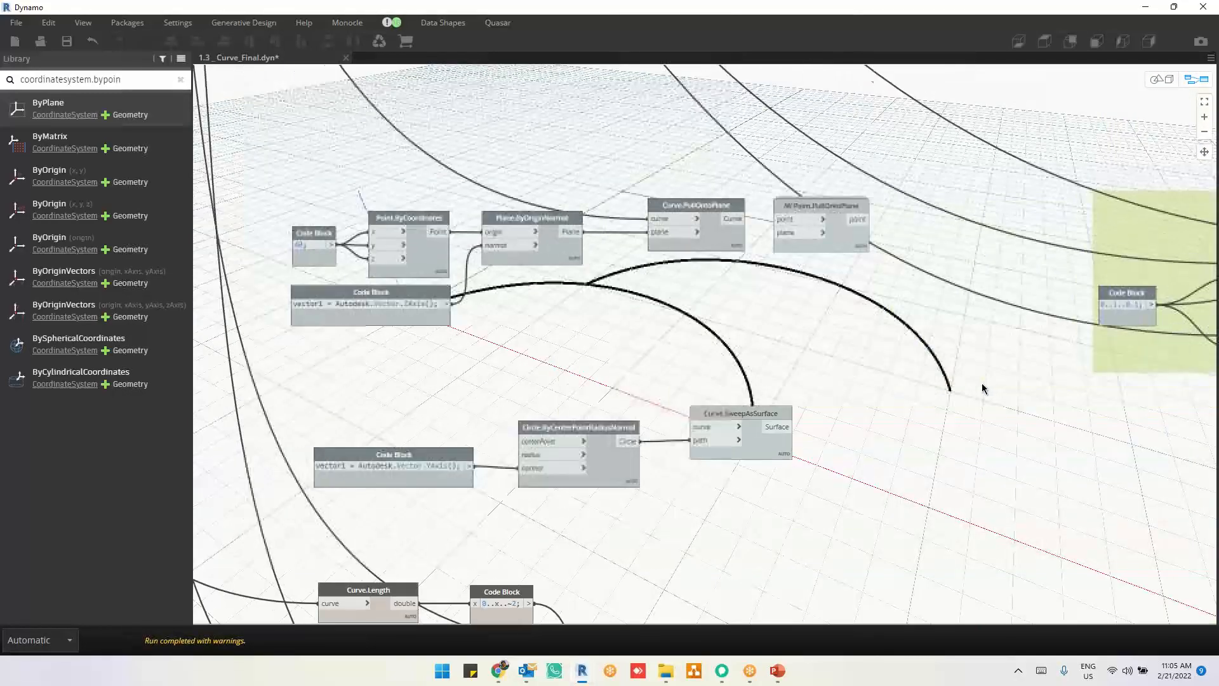
scroll(599, 194, up, 2)
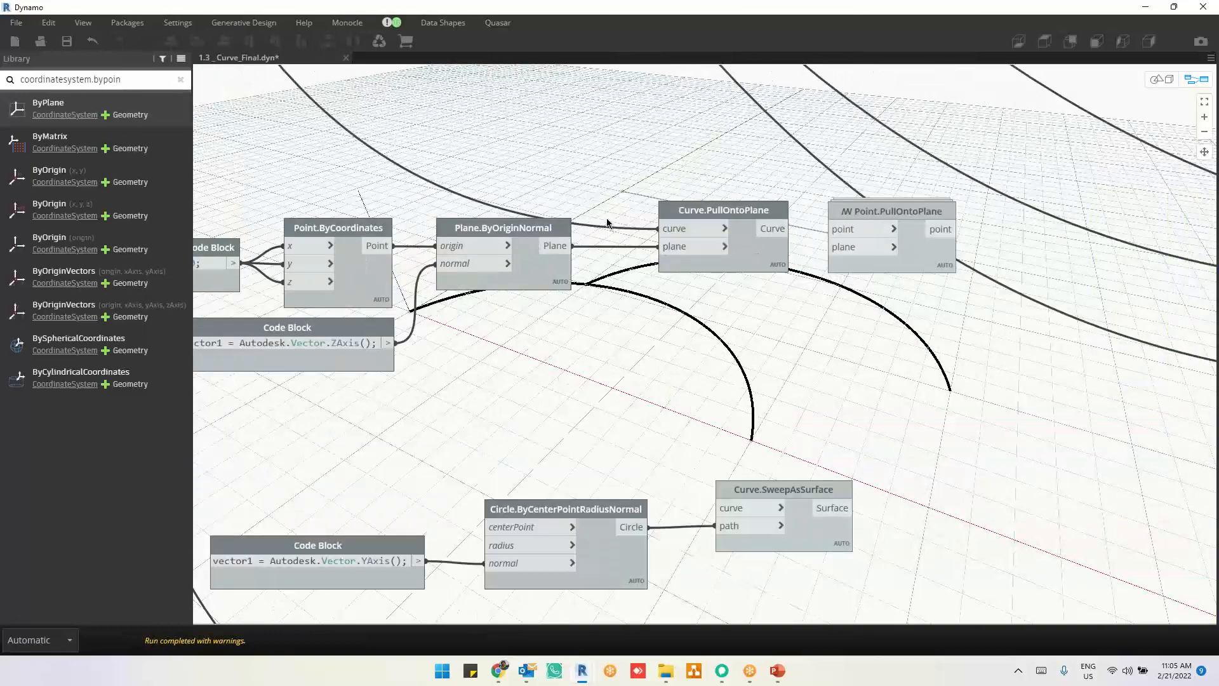
click(760, 257)
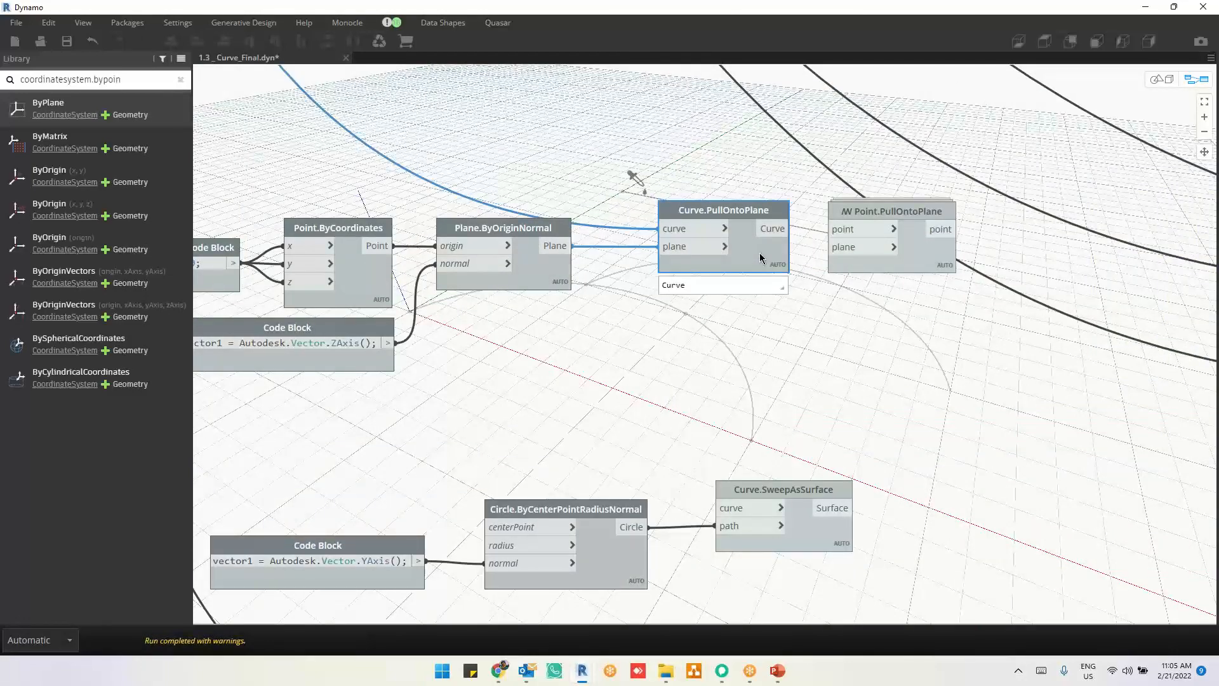
click(547, 274)
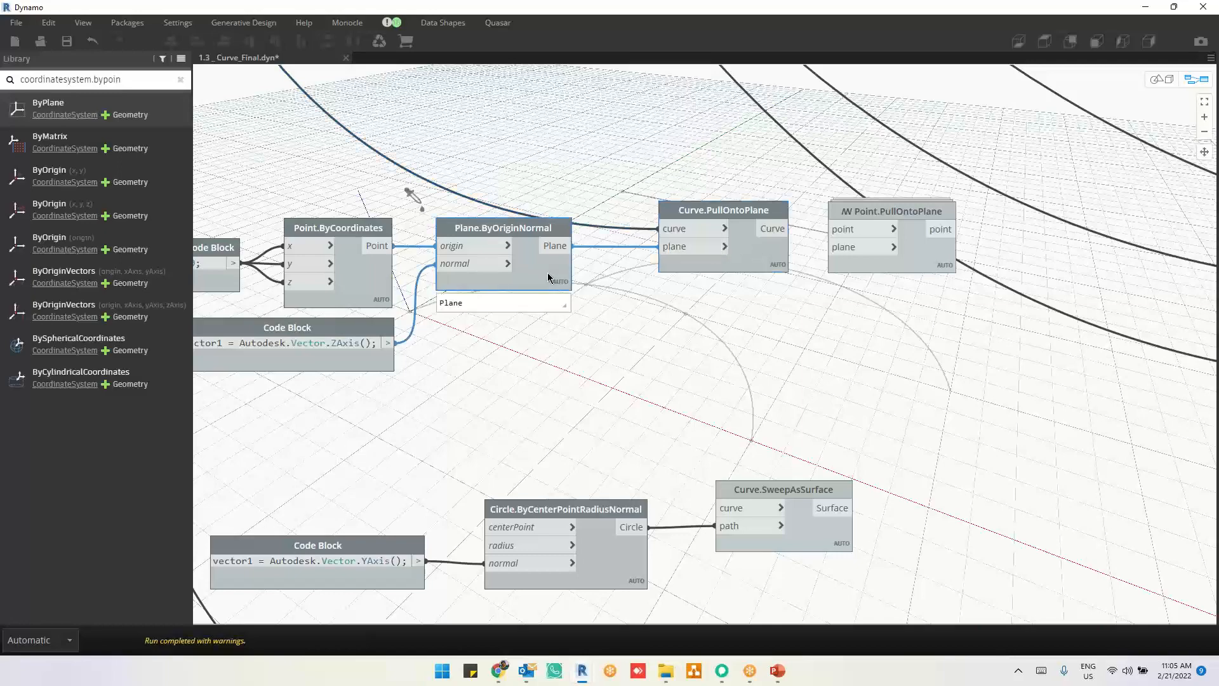
middle_drag(627, 317, 723, 353)
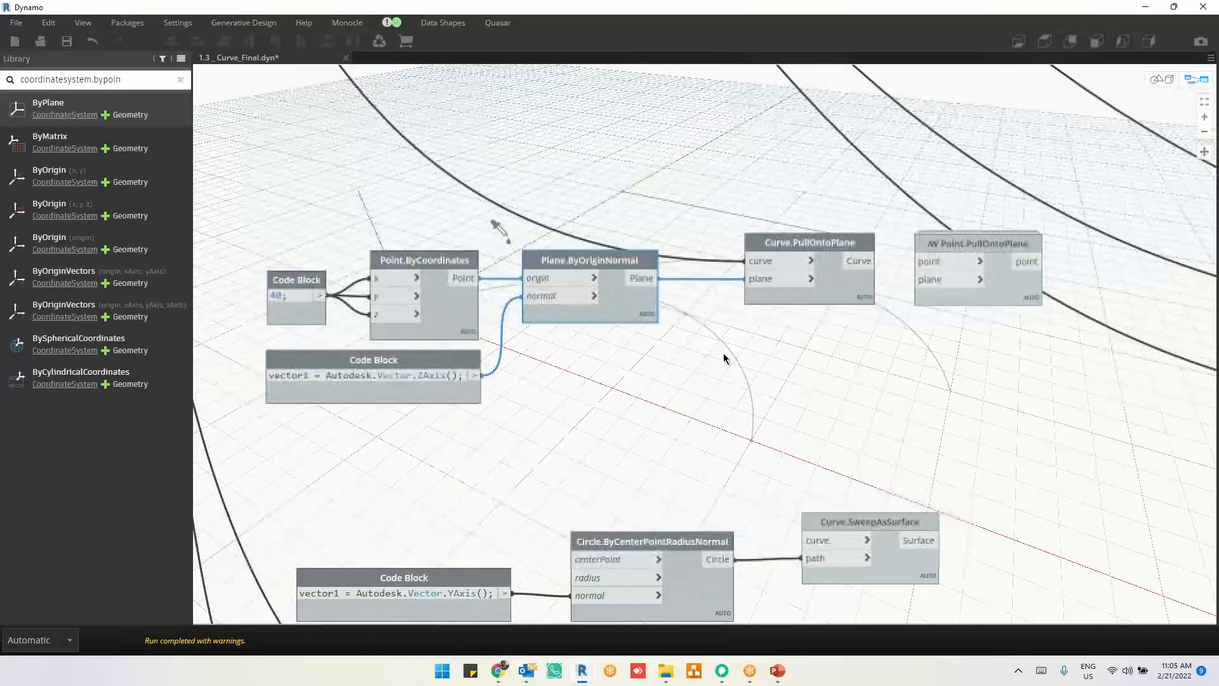
click(839, 297)
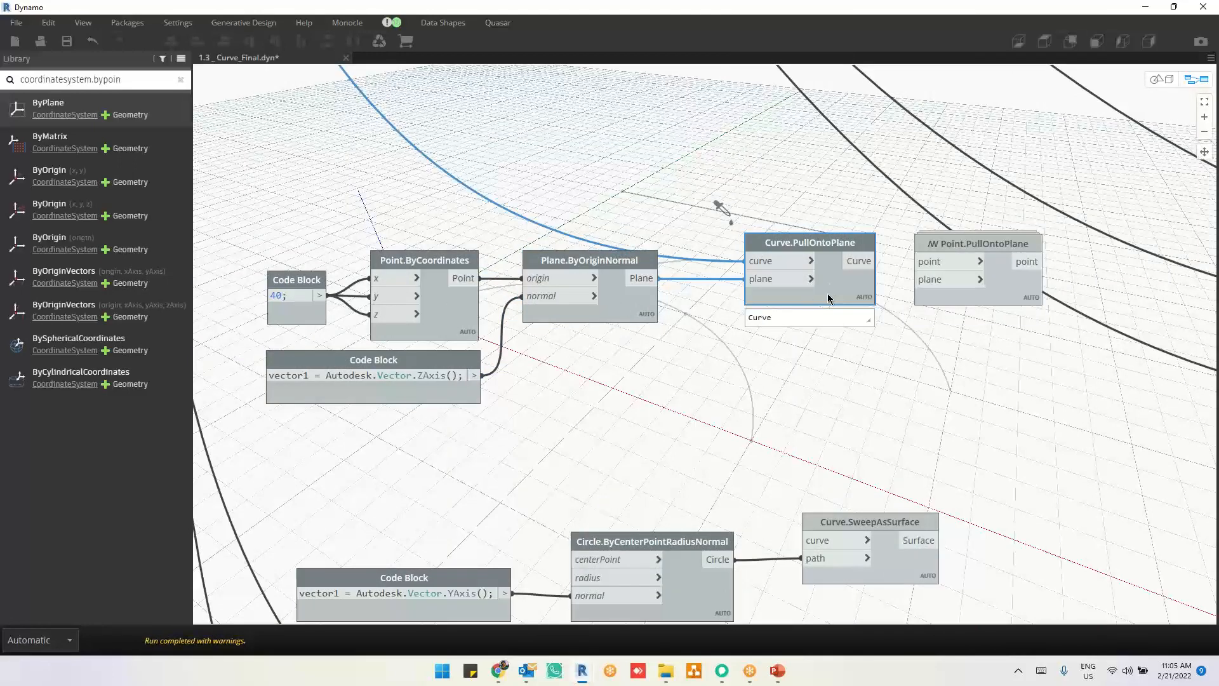
Step: Move the Curve.PullOntoPlane node slightly higher than Plane.ByOriginNormal and nudge the 40 code block upward
mouse_move(826, 271)
mouse_down()
mouse_move(817, 220)
mouse_move(806, 277)
mouse_up()
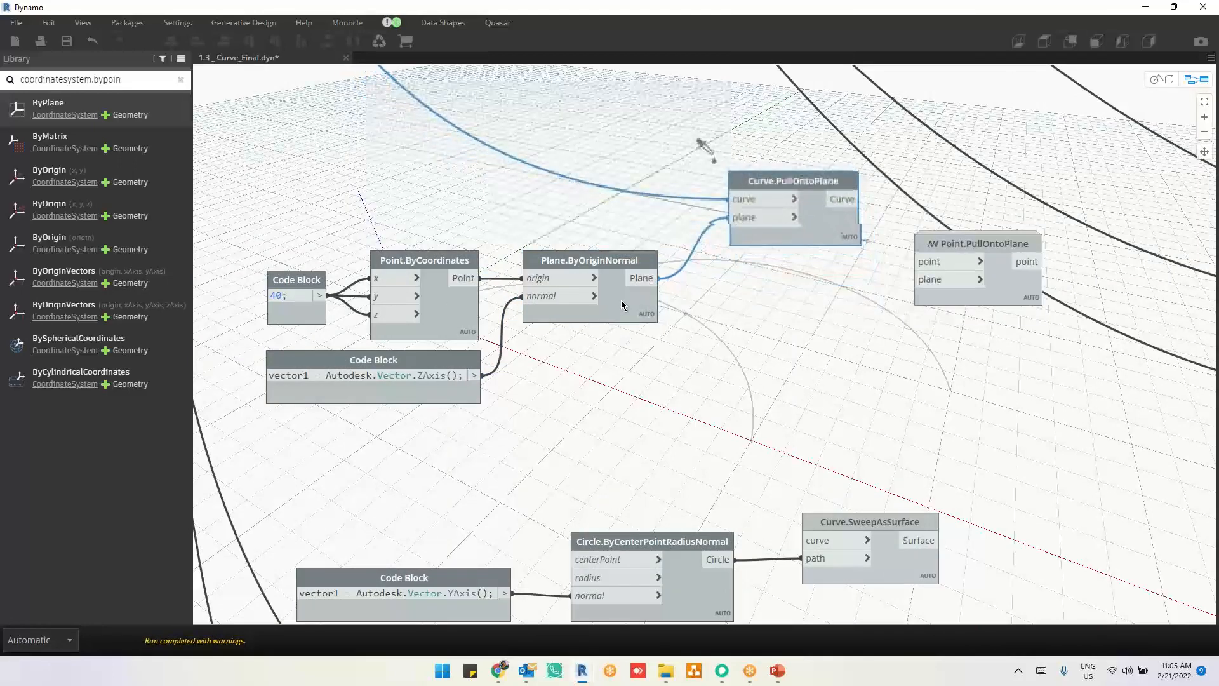
click(616, 302)
drag(287, 309, 287, 302)
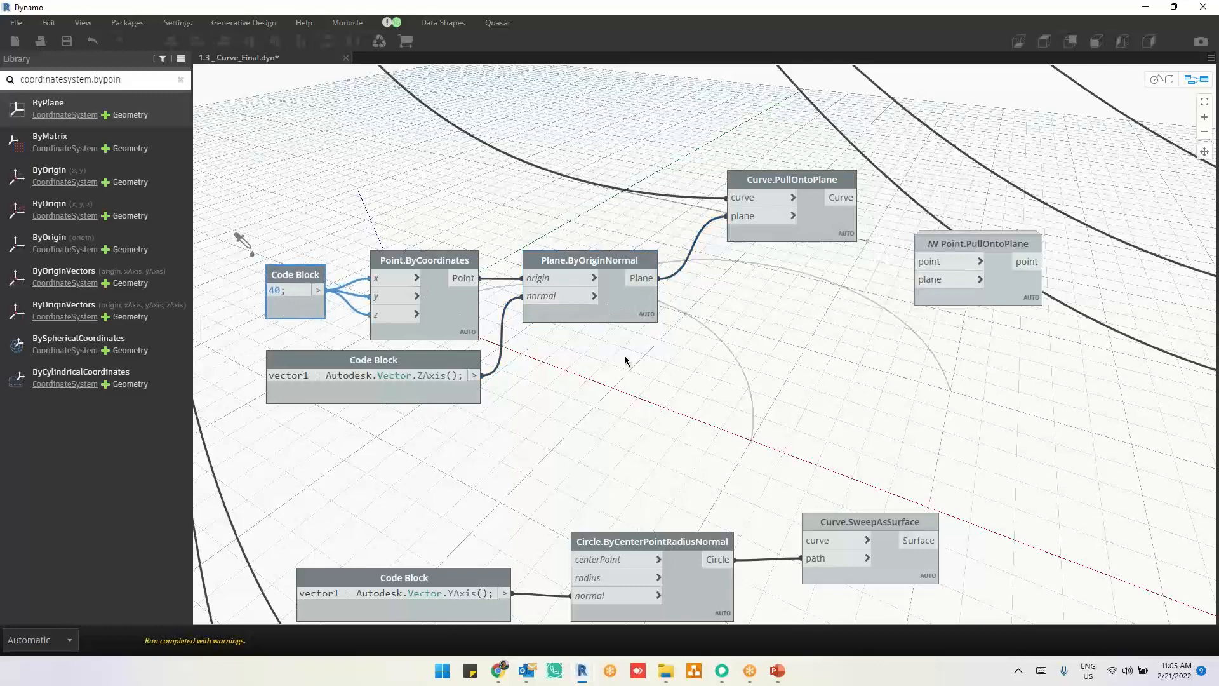
Step: Delete the Surface.ByLoft, List Create and Geometry.Translate nodes
scroll(661, 525, down, 2)
scroll(762, 346, down, 3)
middle_drag(743, 444, 675, 590)
middle_drag(841, 351, 805, 419)
click(1130, 200)
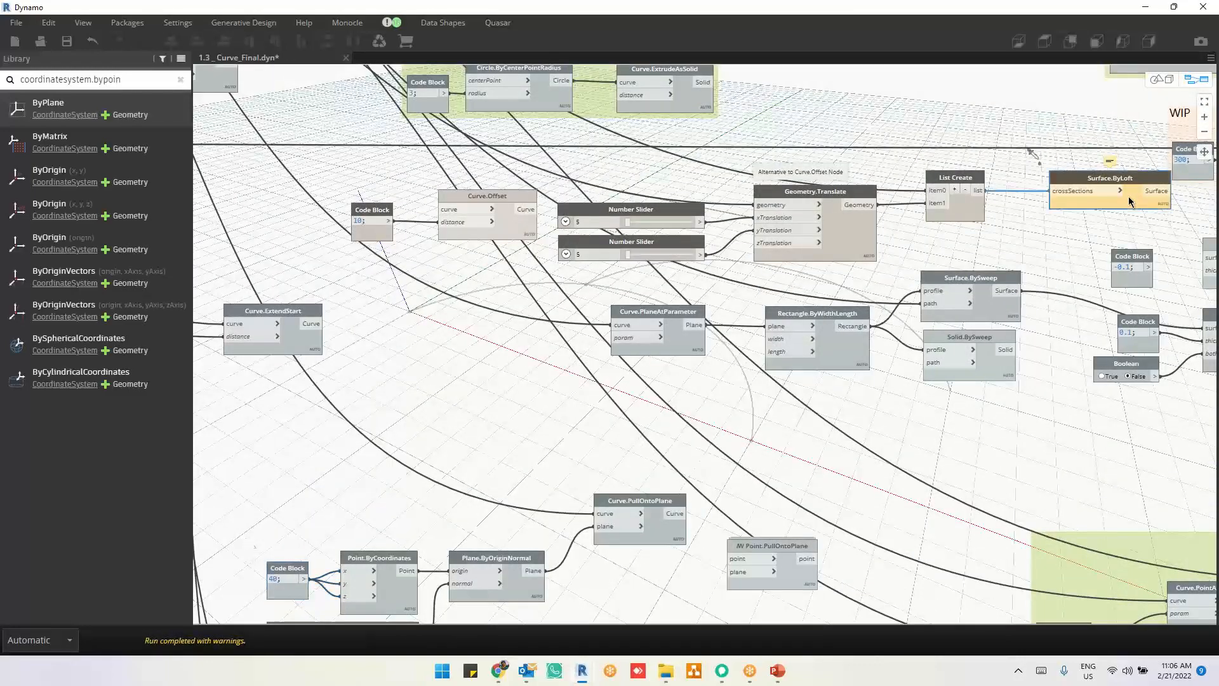
key(Delete)
click(954, 212)
key(Delete)
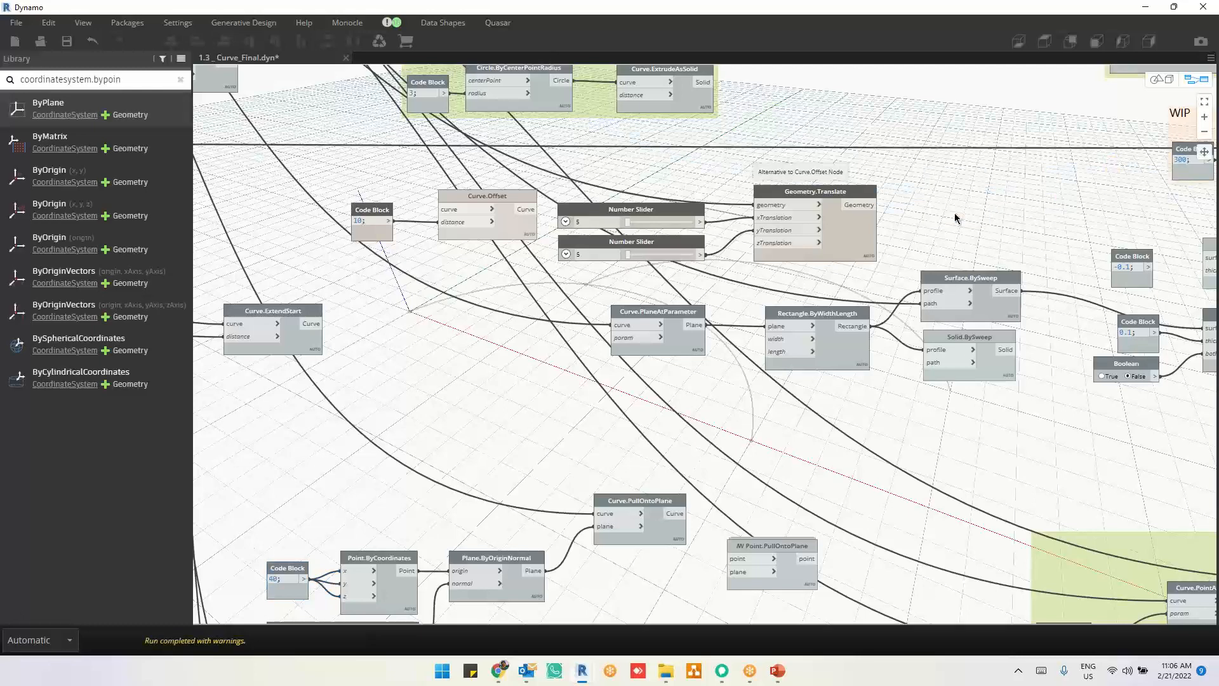
click(843, 239)
key(Delete)
Step: Show the geometry preview of the 40 and ZAxis code blocks, Point.ByCoordinates and Plane.ByOriginNormal
middle_drag(841, 363, 891, 196)
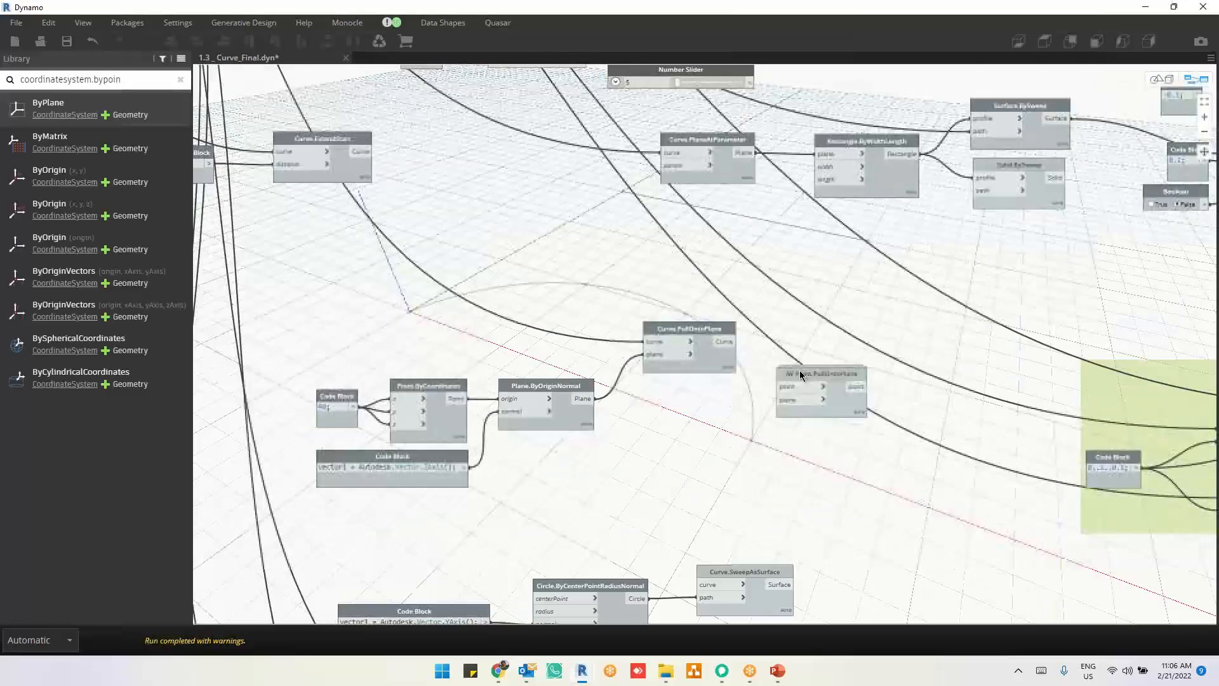
click(711, 360)
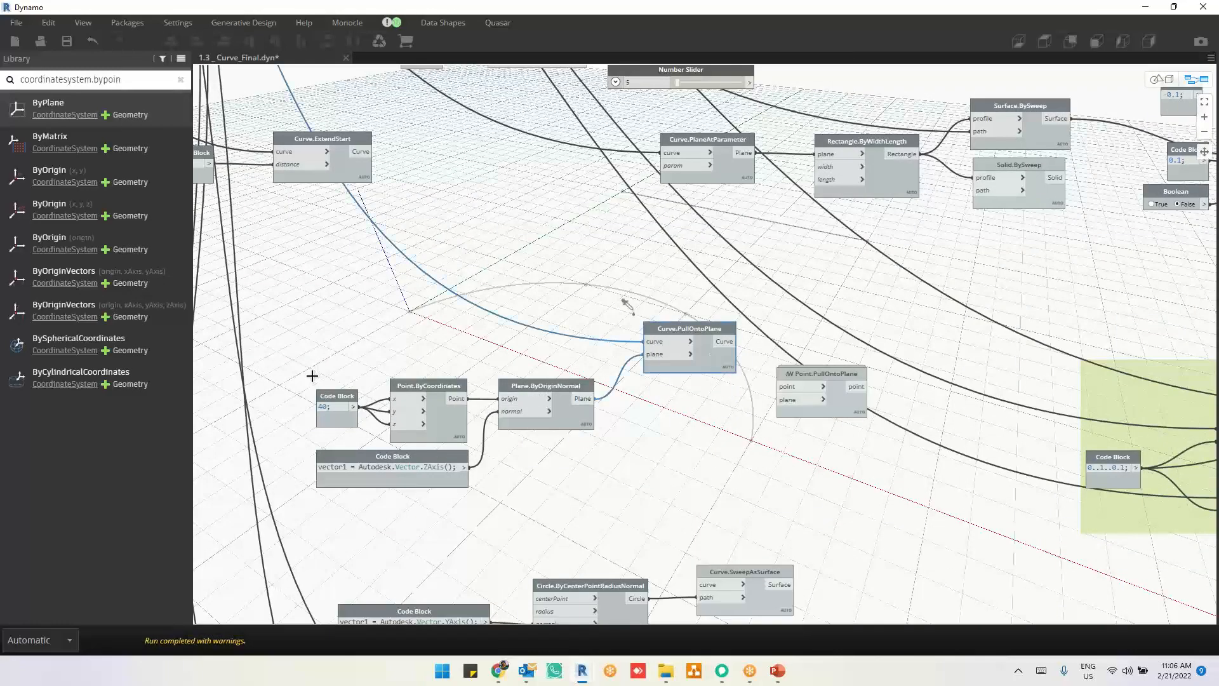
drag(256, 358, 615, 505)
right_click(672, 466)
click(595, 521)
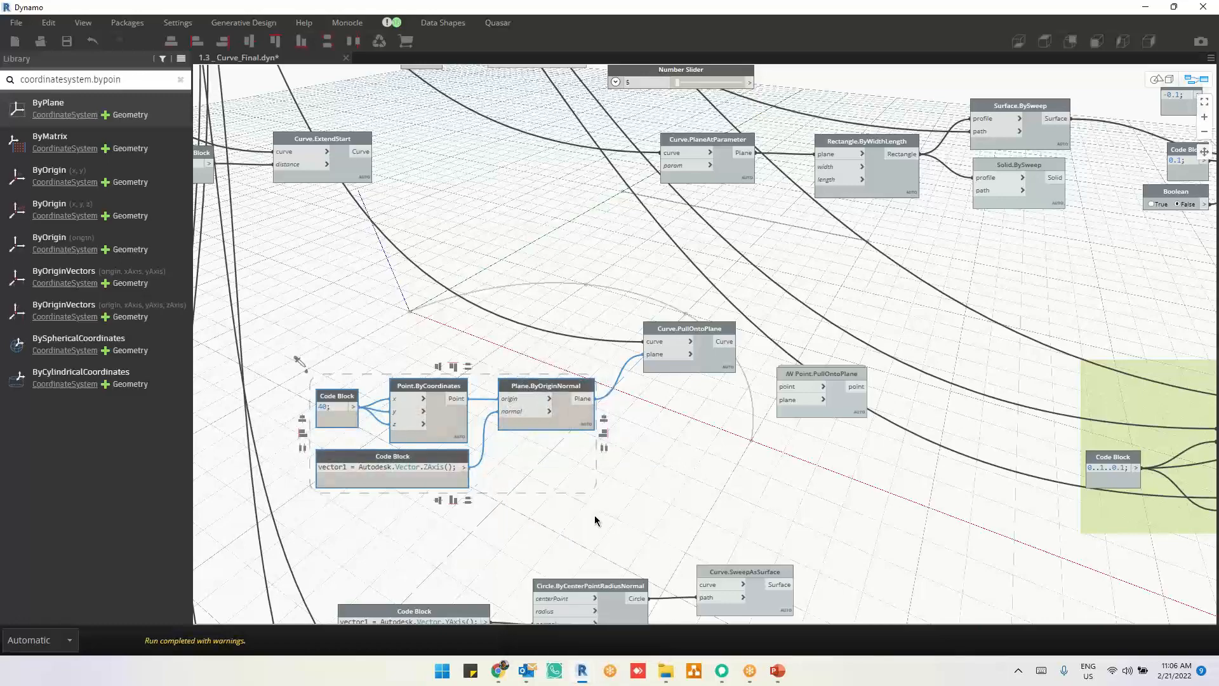
Step: Inspect the plane's position relative to the curve in the 3D geometry view and return to the graph
scroll(691, 444, down, 5)
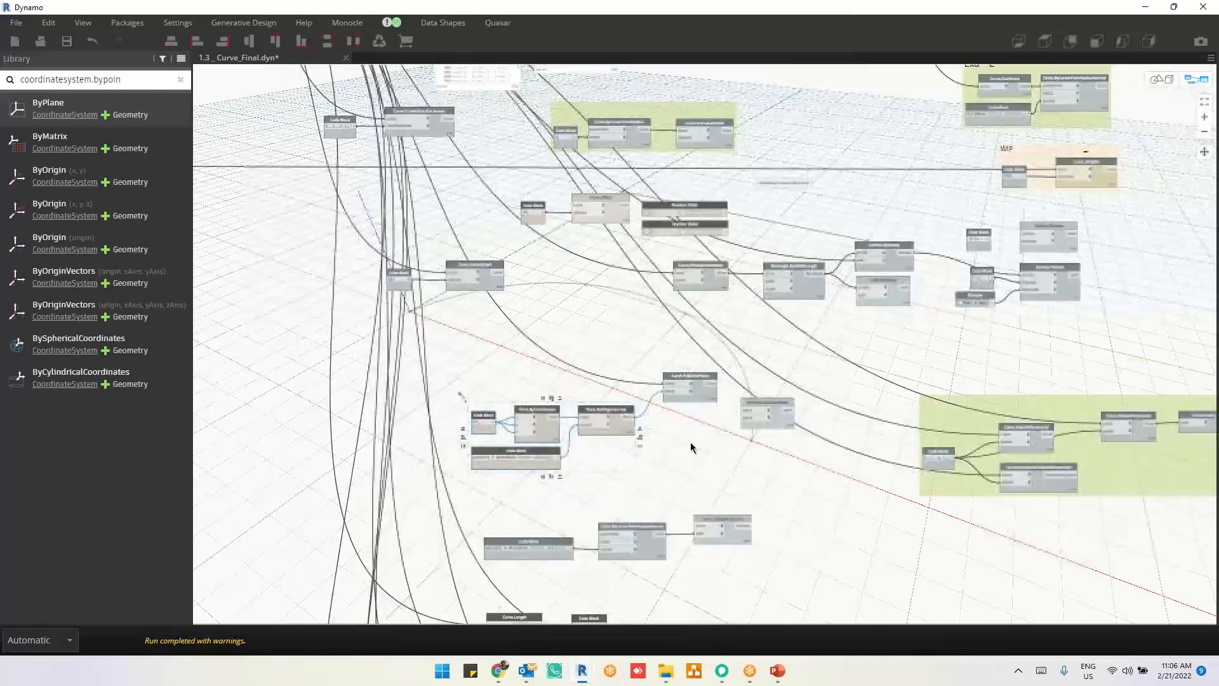
key(ctrl+b)
scroll(693, 430, down, 4)
right_drag(694, 434, 704, 412)
scroll(703, 413, down, 6)
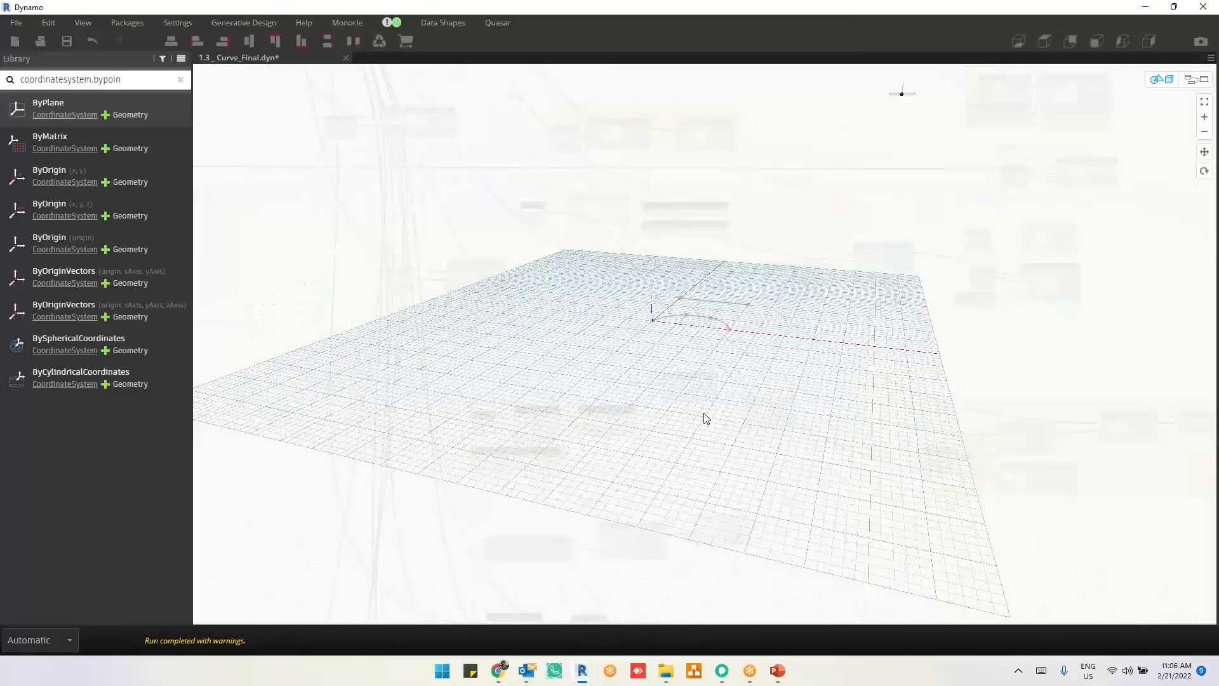
right_drag(869, 167, 893, 222)
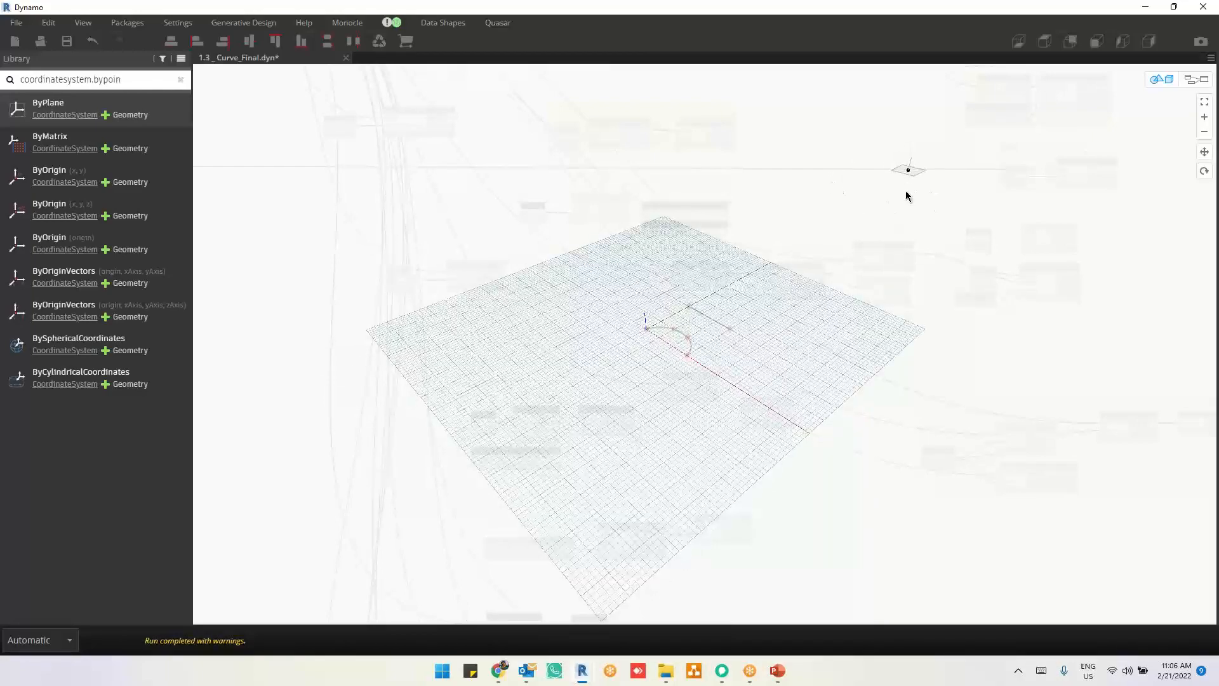
key(ctrl+b)
scroll(665, 434, up, 5)
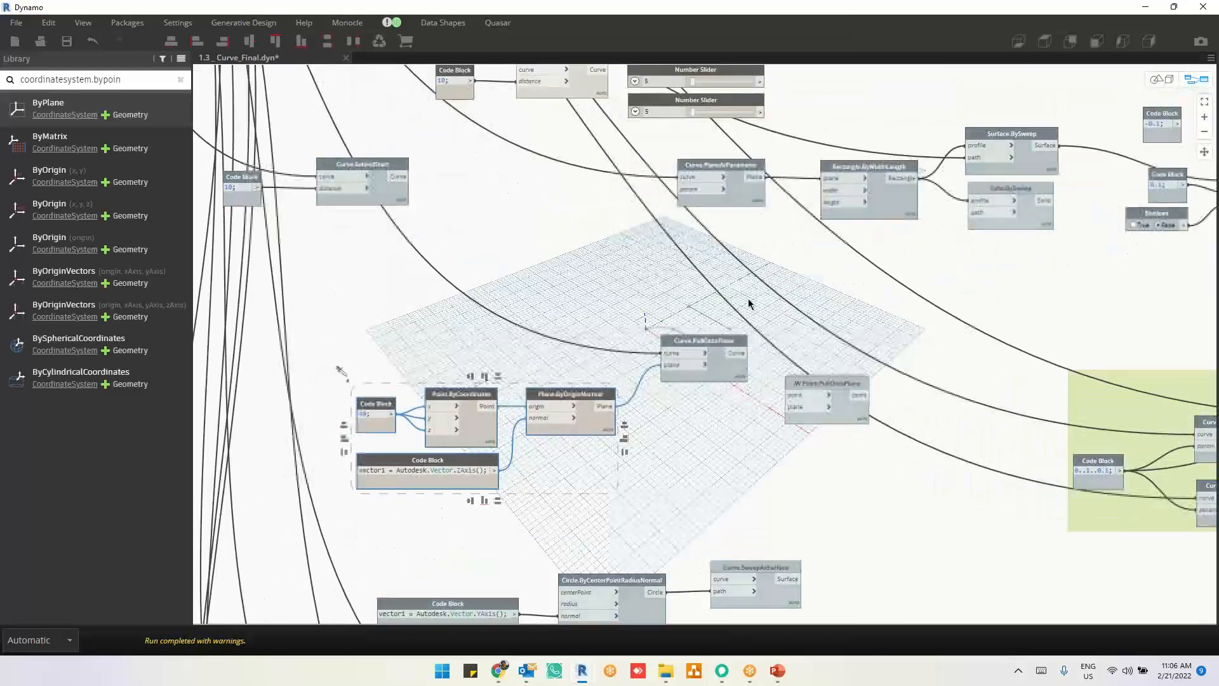
Step: Show the geometry preview of the Curve.PullOntoPlane node and inspect the projected curve behind the graph
click(716, 380)
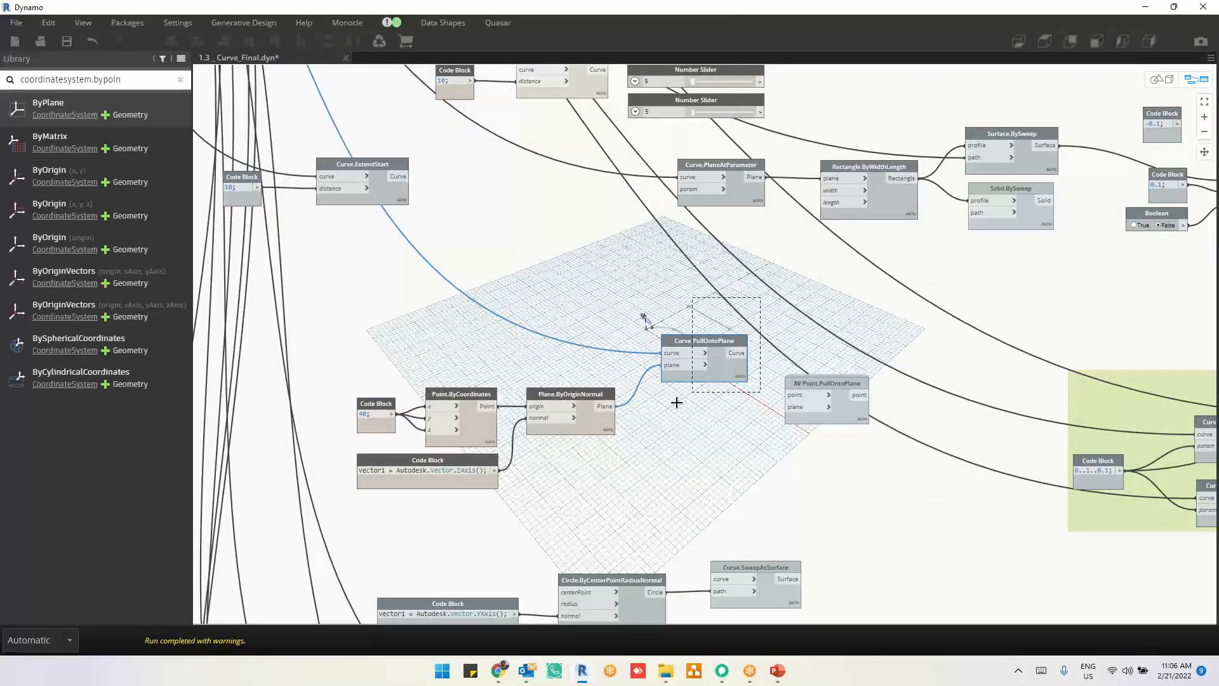
right_click(651, 291)
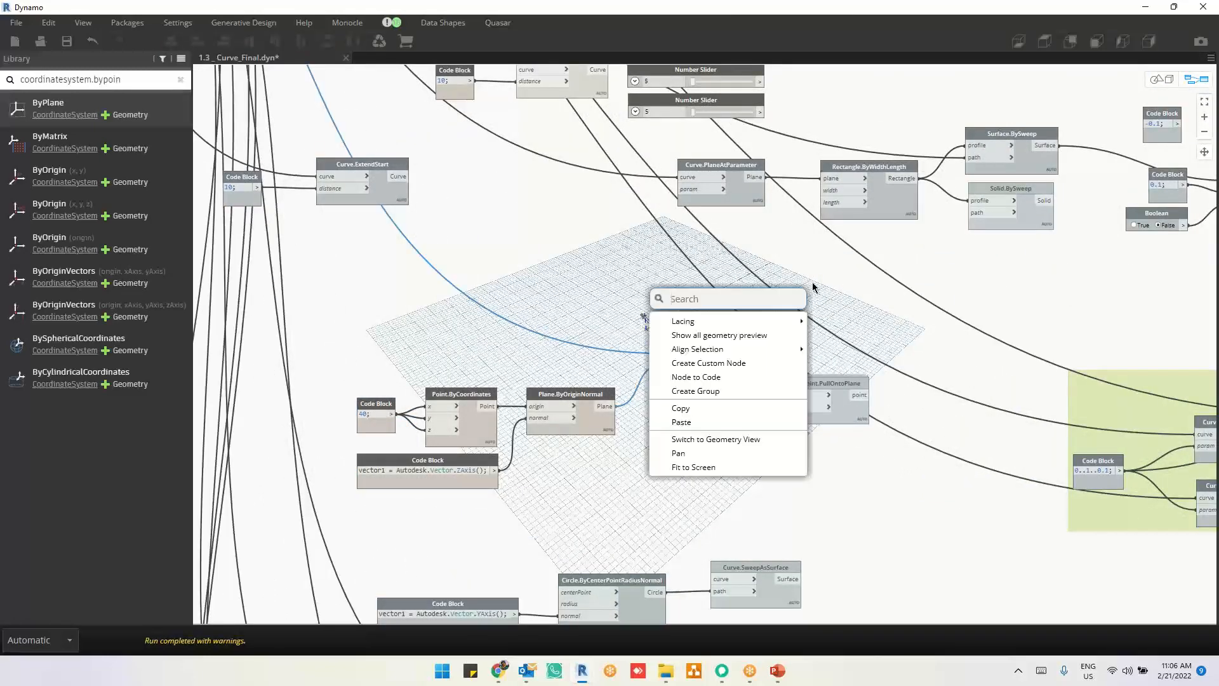
click(747, 337)
middle_drag(814, 345, 840, 393)
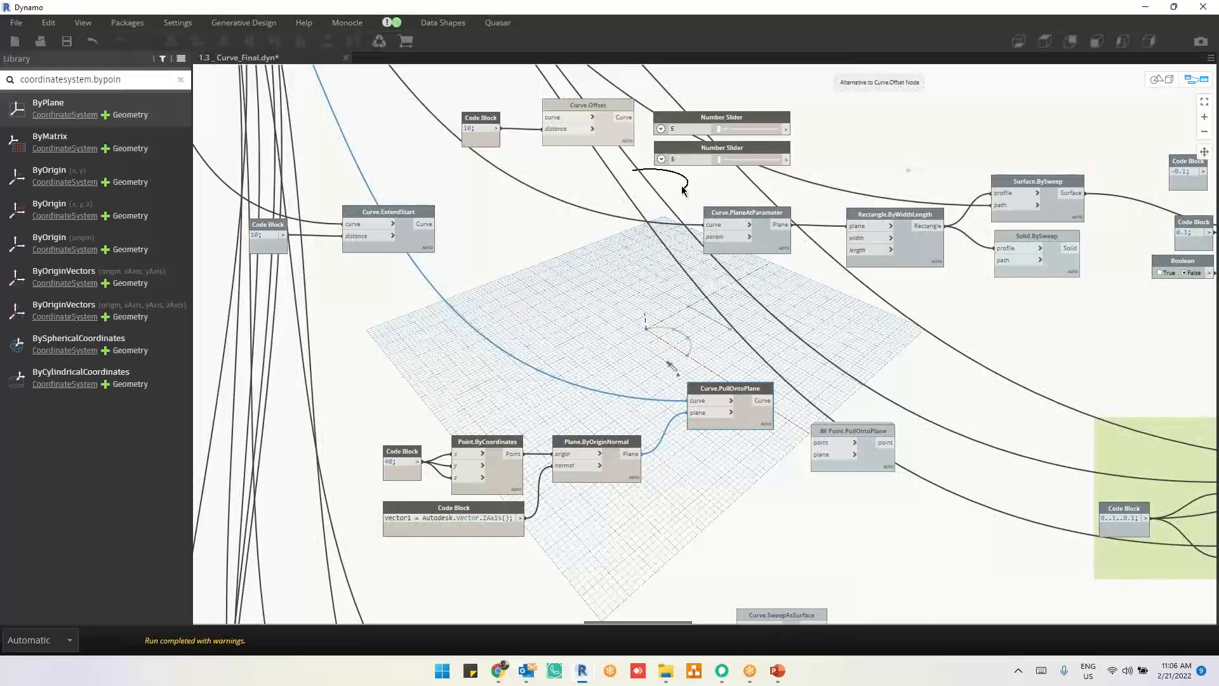
middle_drag(827, 212, 795, 276)
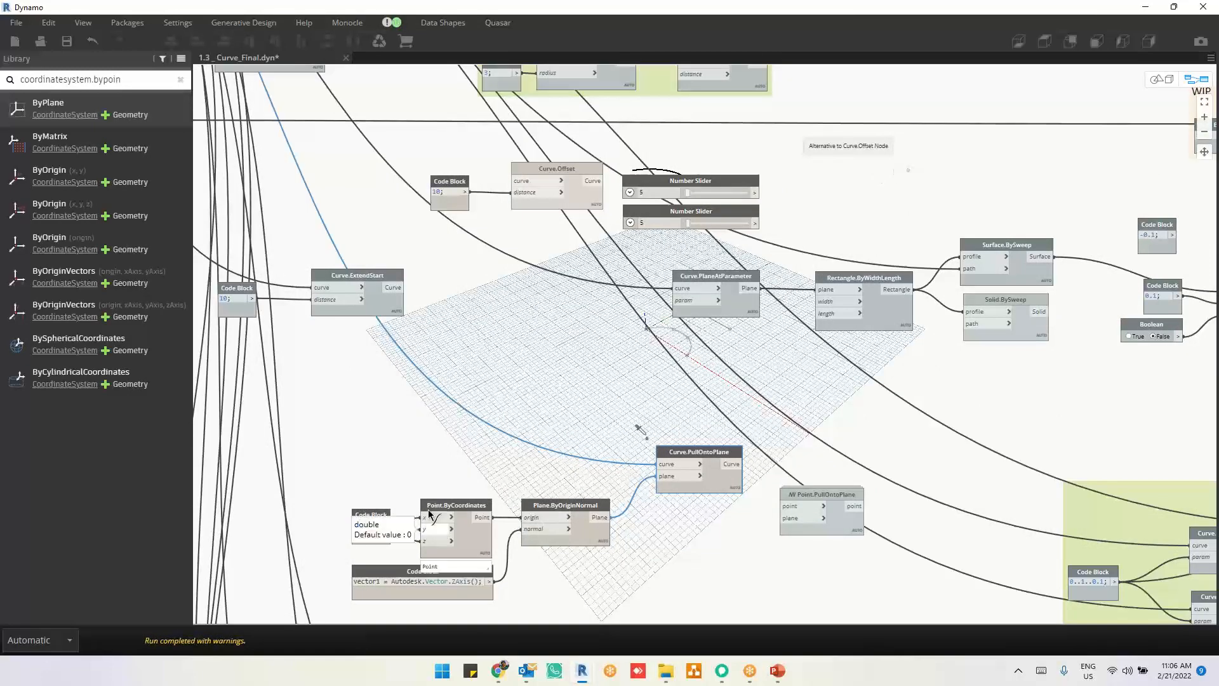
Step: Disconnect the 40 code block from the y input of Point.ByCoordinates and move its z connection to y
drag(429, 514, 420, 457)
click(566, 573)
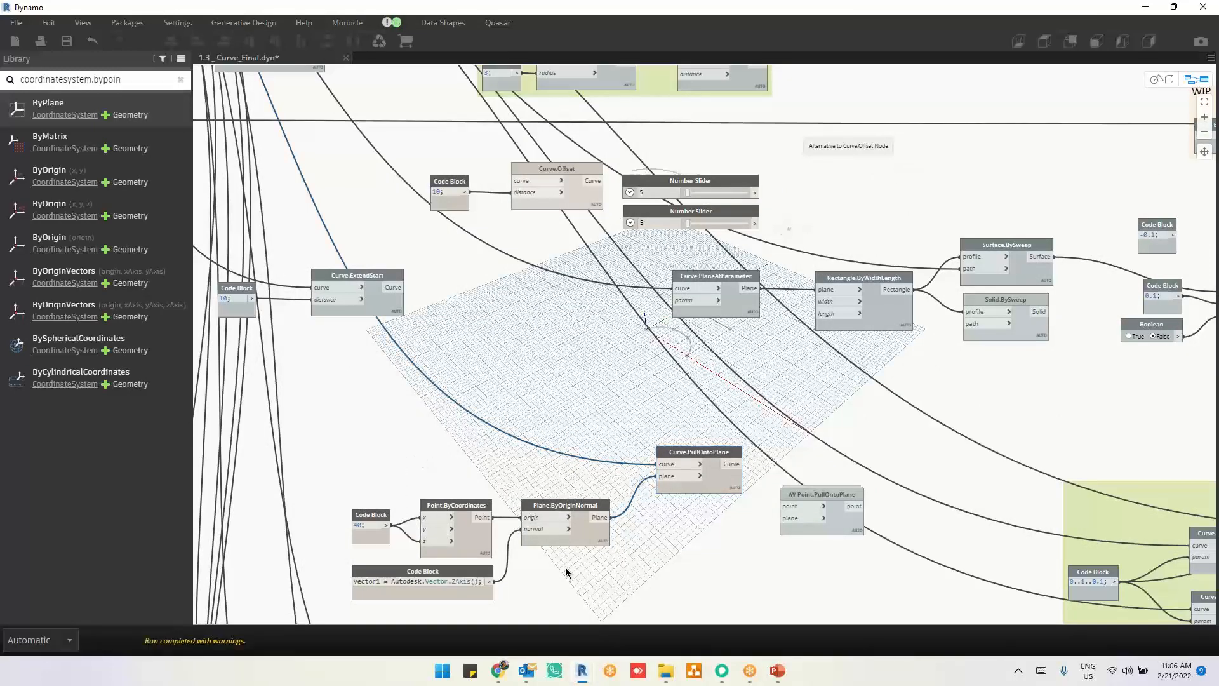
middle_drag(581, 572, 592, 559)
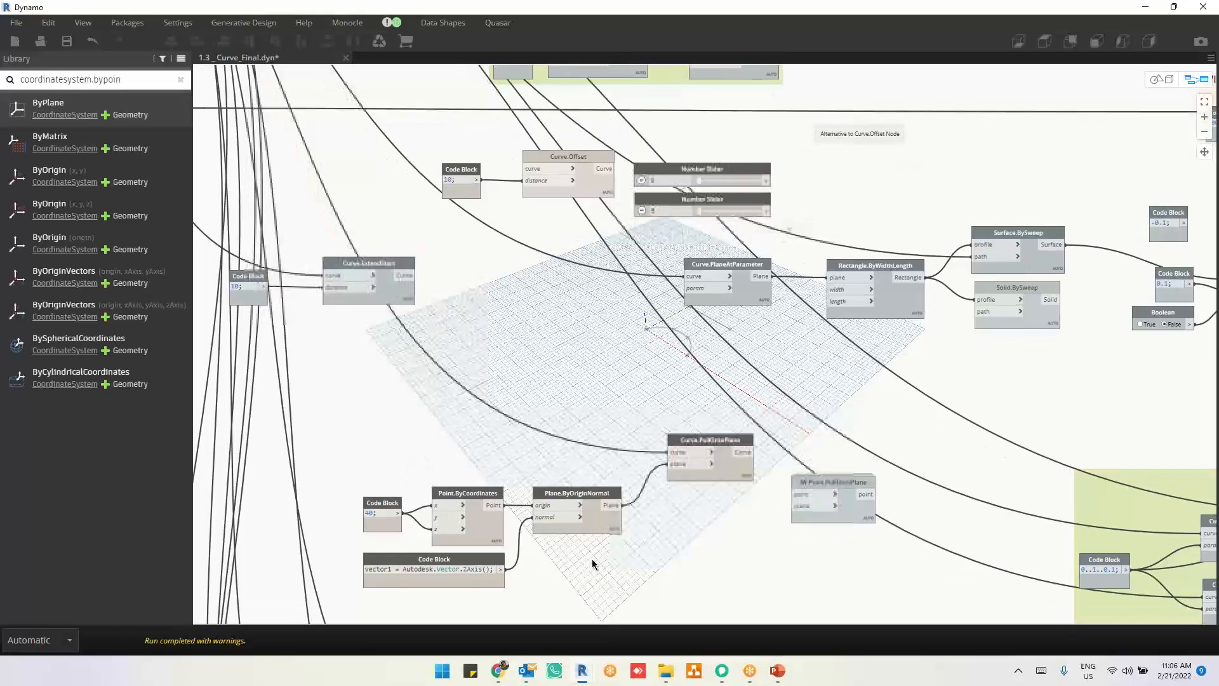
click(440, 527)
click(439, 516)
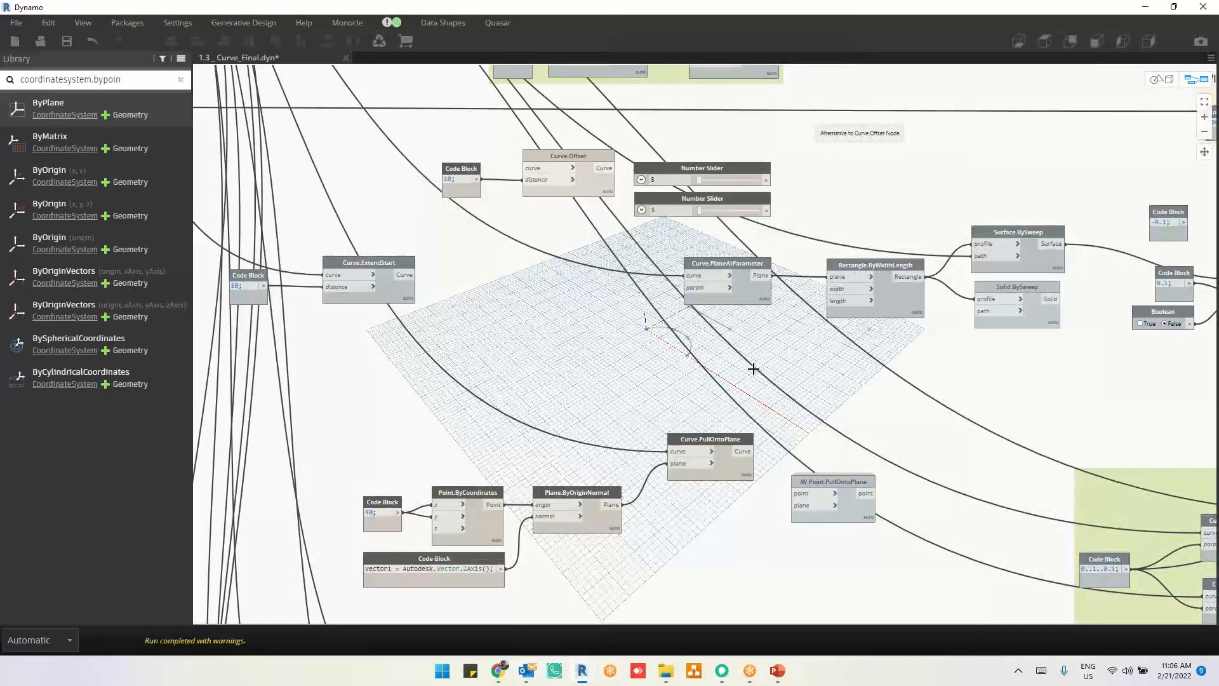
middle_drag(807, 355, 810, 314)
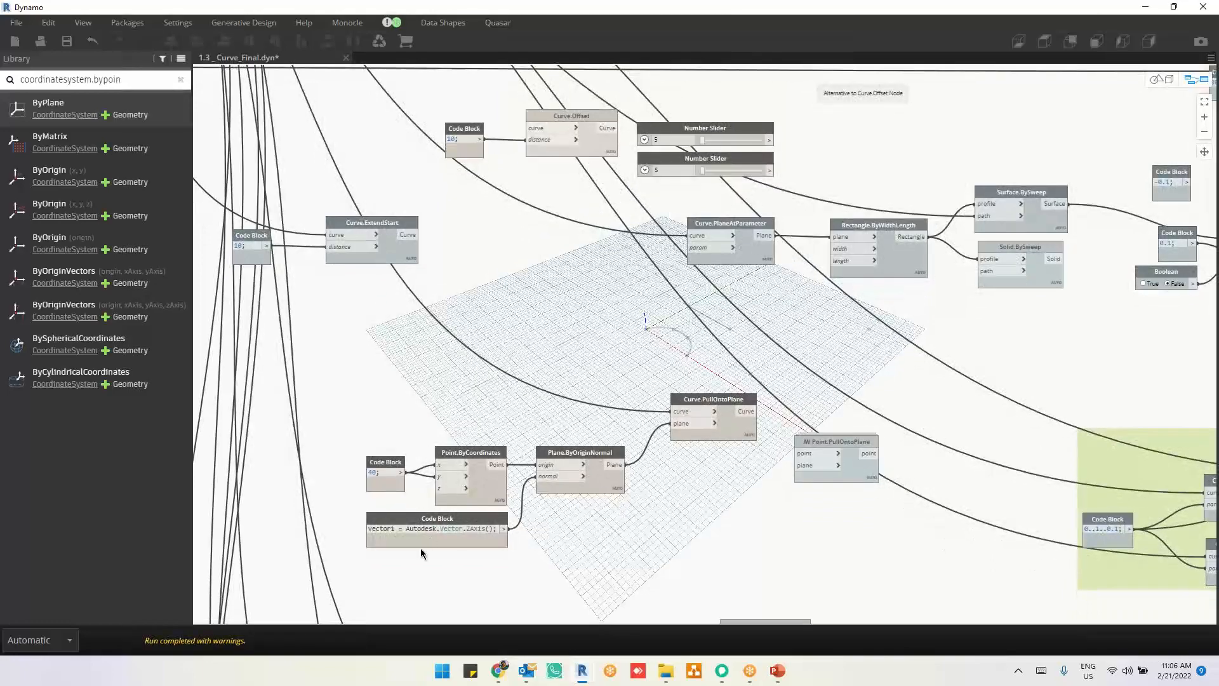
Step: Select the Curve.PullOntoPlane node and inspect its projected curve on the ground grid in the 3D geometry view
scroll(421, 550, up, 3)
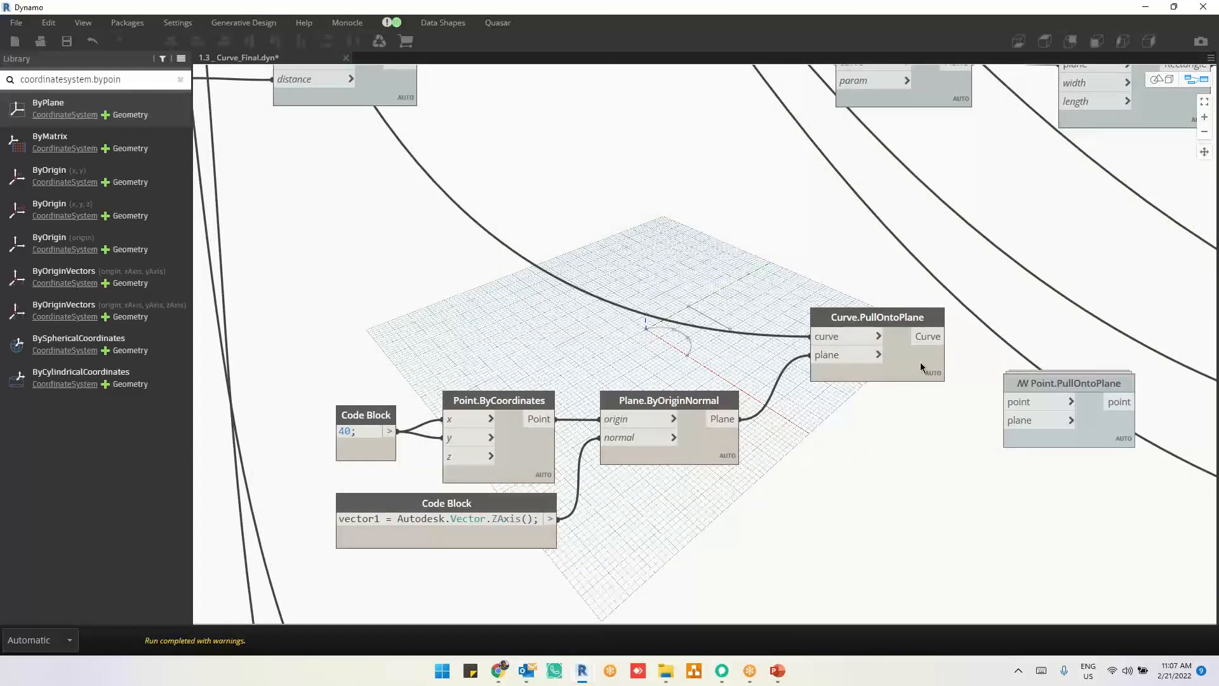
drag(921, 367, 914, 353)
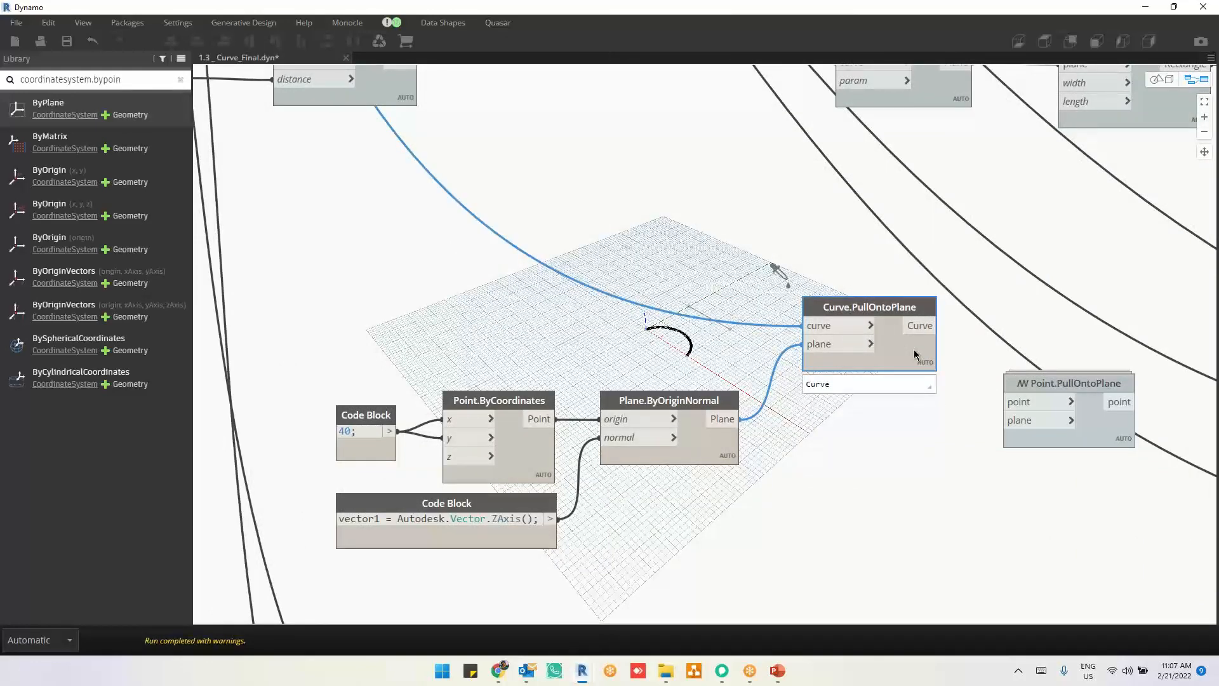
scroll(830, 468, down, 3)
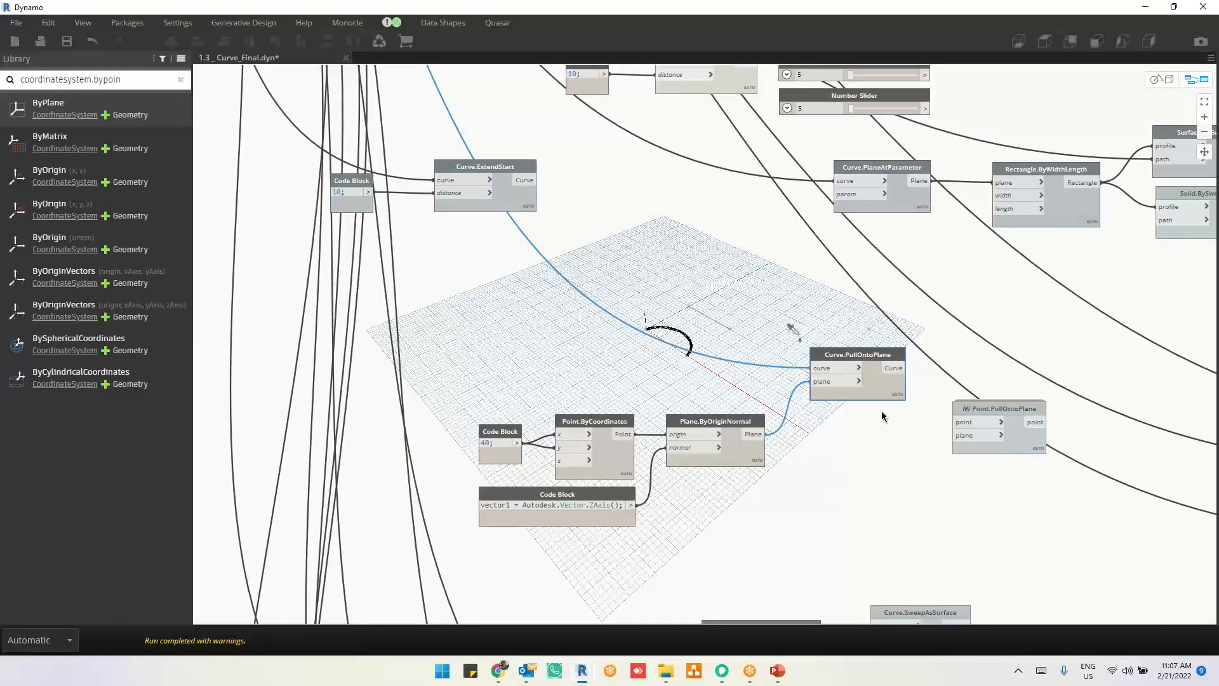
scroll(747, 506, up, 3)
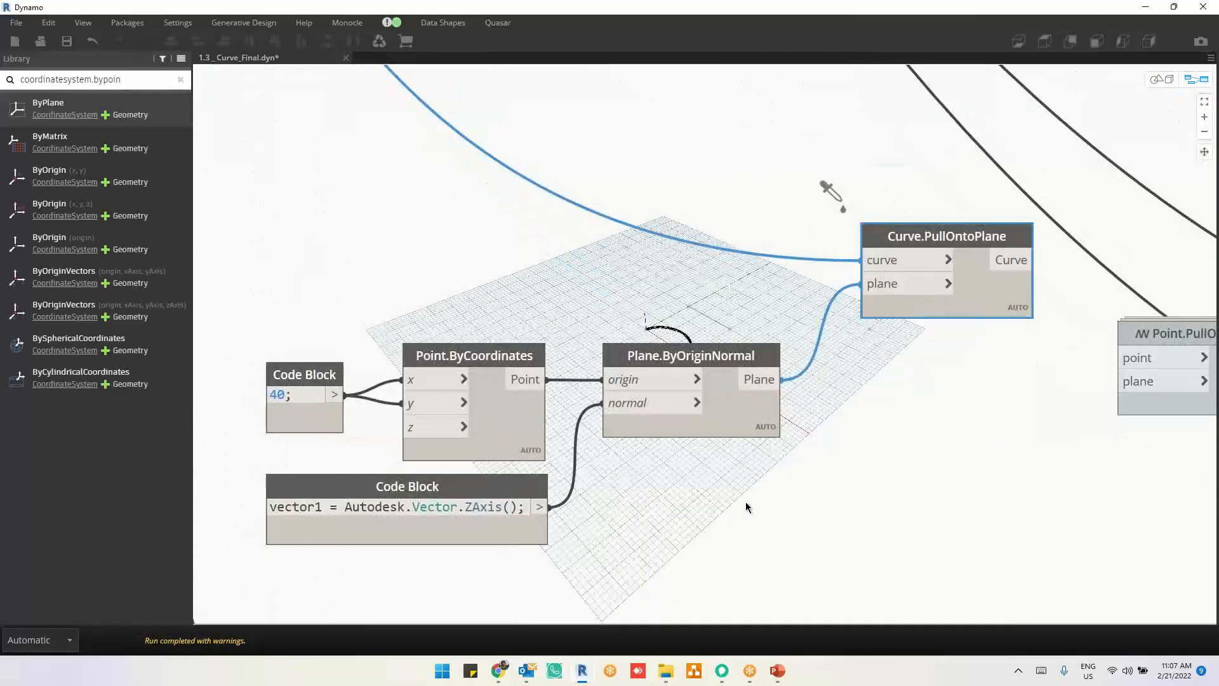
scroll(747, 506, down, 5)
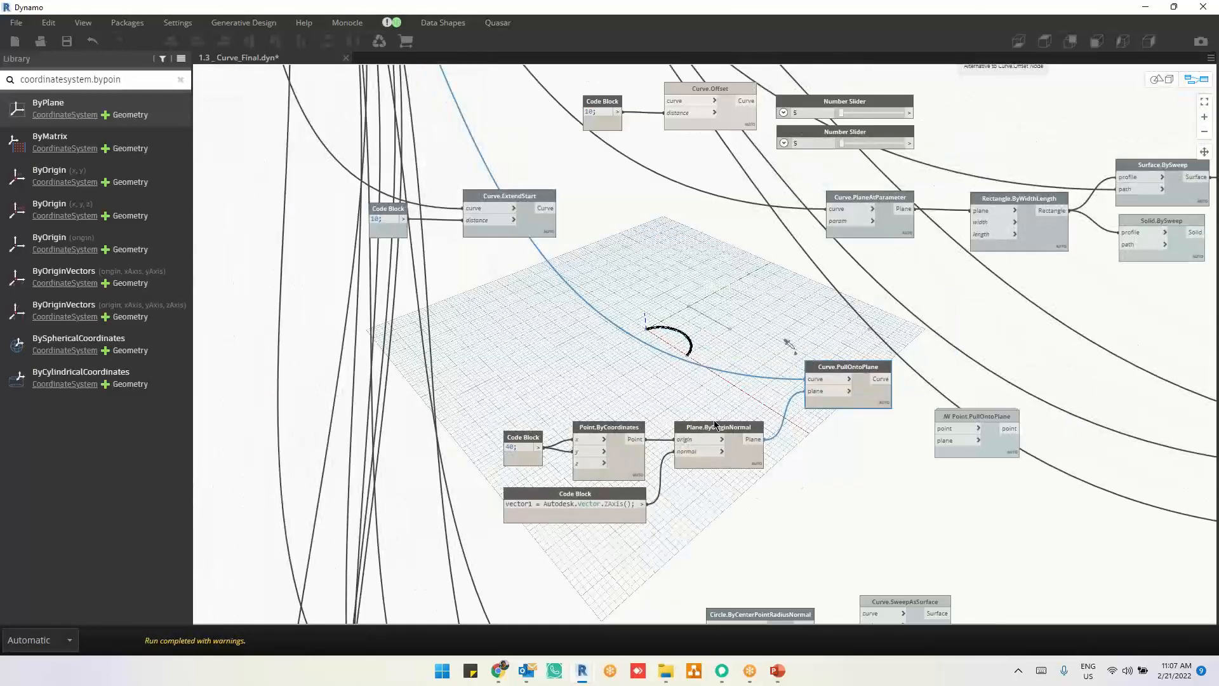
key(ctrl+b)
scroll(676, 346, up, 5)
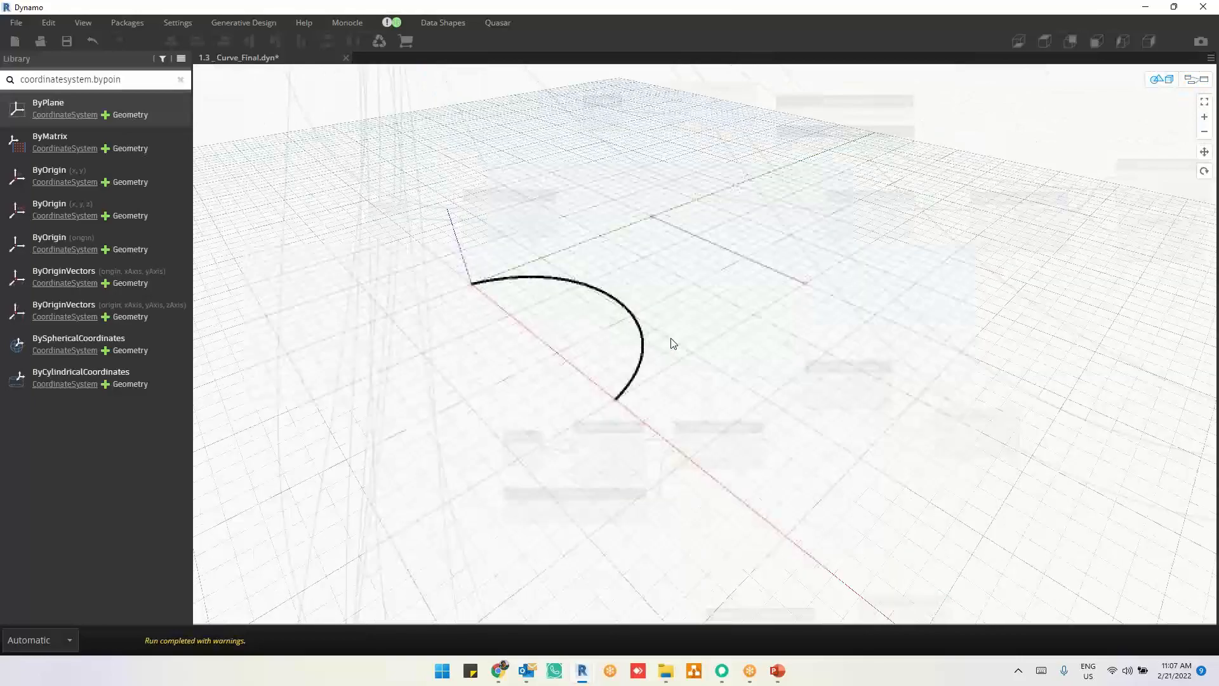
scroll(673, 343, up, 5)
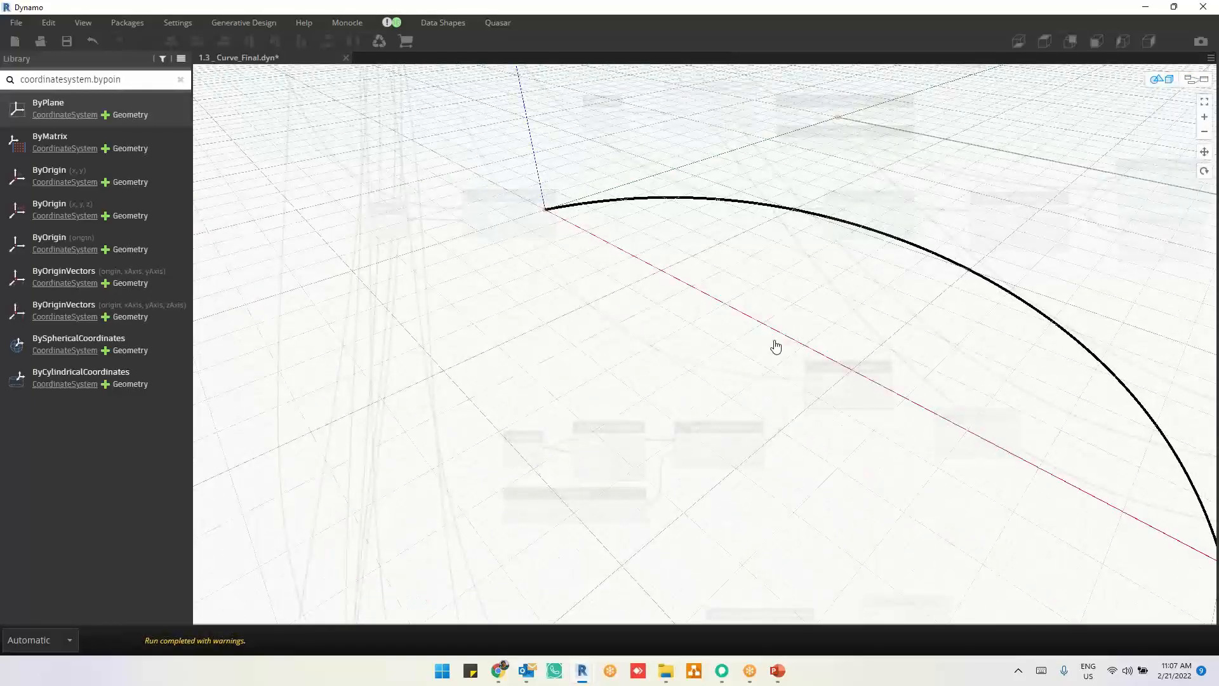
scroll(776, 346, down, 2)
scroll(778, 309, down, 2)
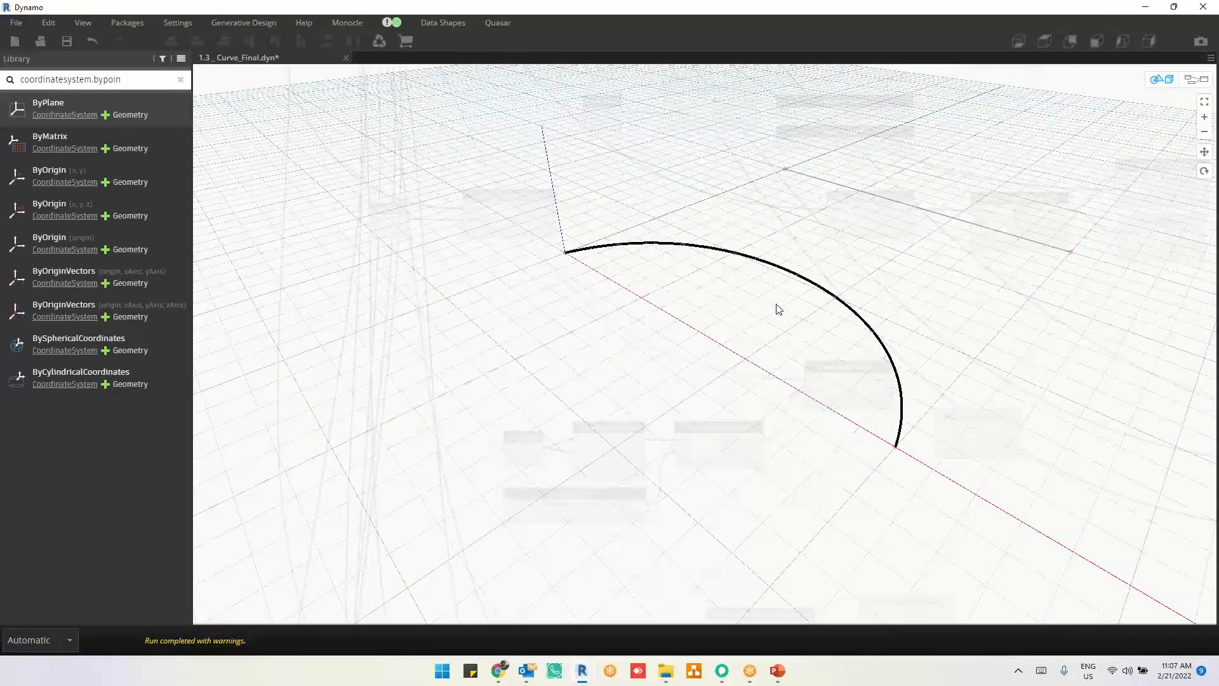
Step: Return to the graph and move the "Alternative to Curve.Offset Node" note above the group containing Circle.ByCenterPointRadius and Curve.ExtrudeAsSolid
key(ctrl+b)
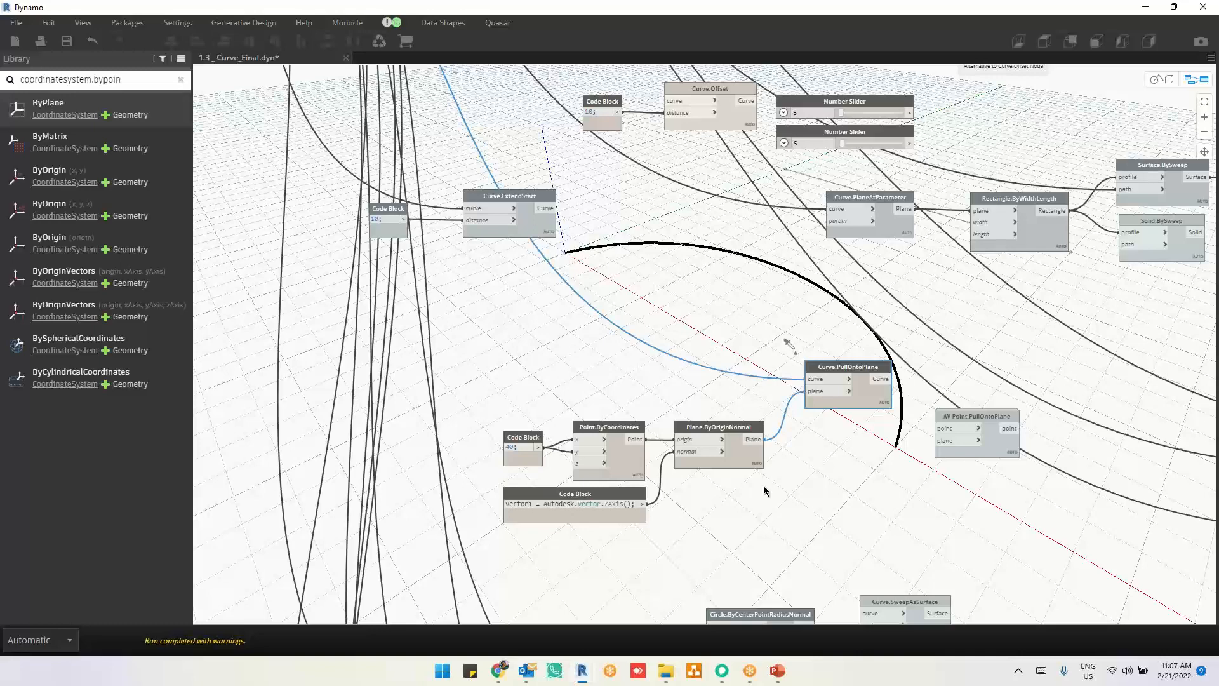
drag(901, 323, 837, 448)
scroll(839, 467, down, 5)
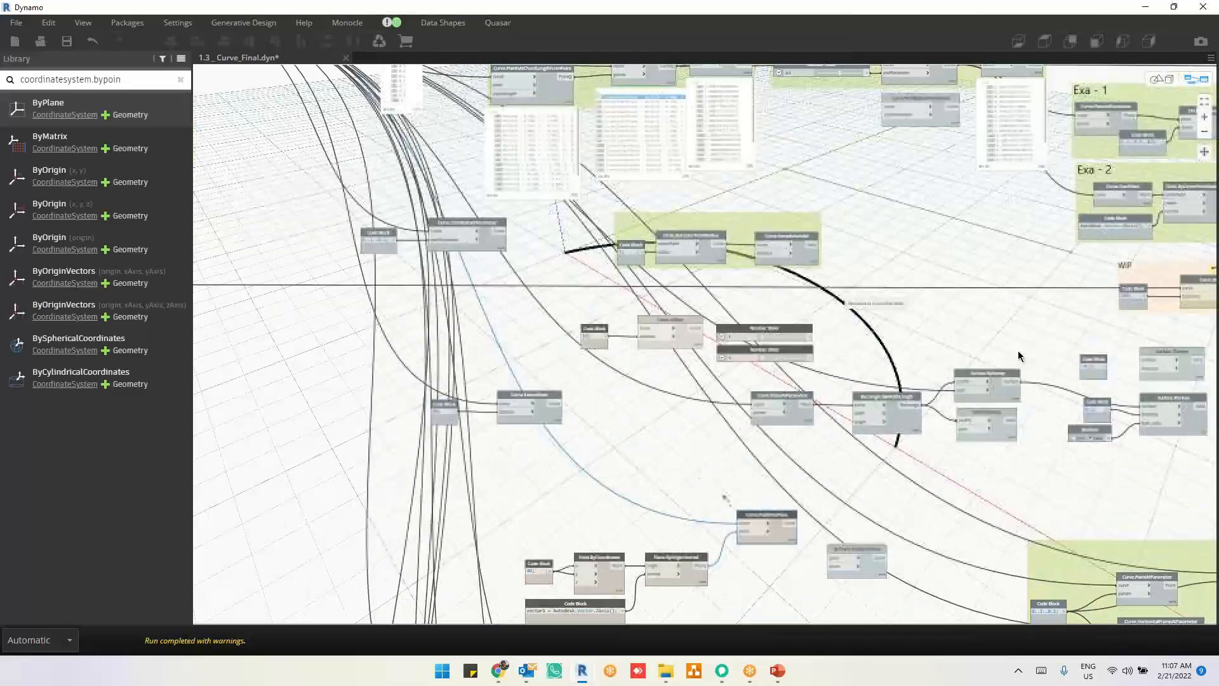
middle_drag(957, 335, 868, 359)
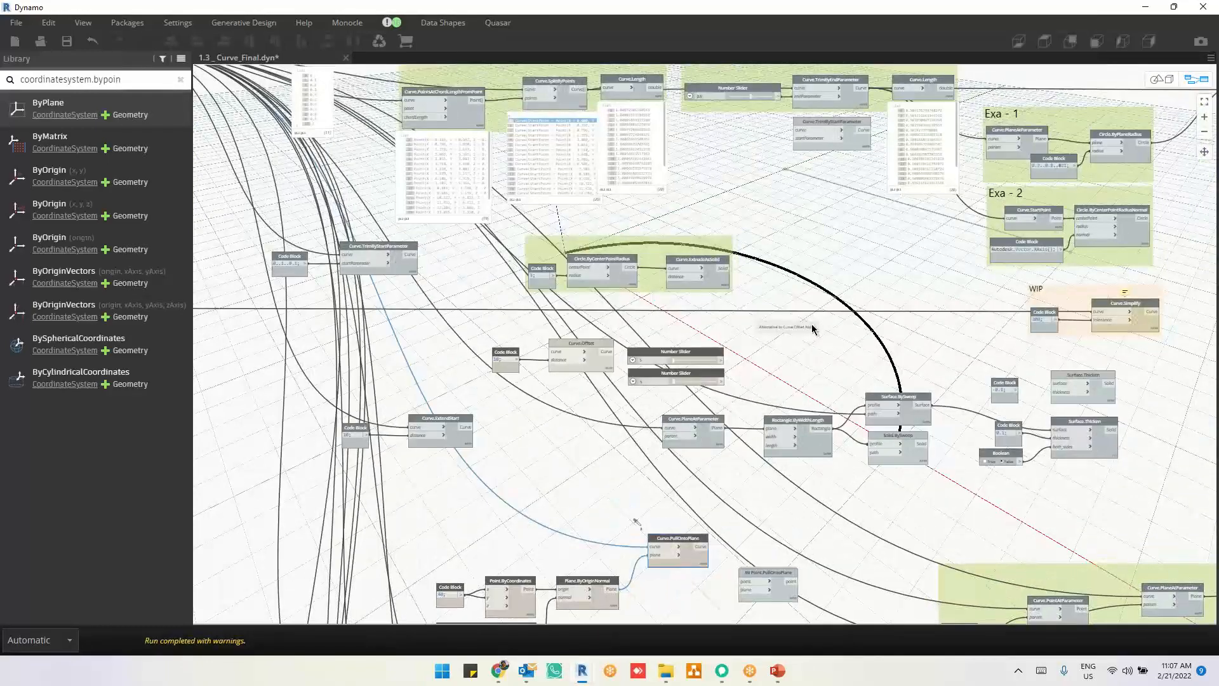
drag(805, 334, 720, 230)
scroll(794, 247, up, 3)
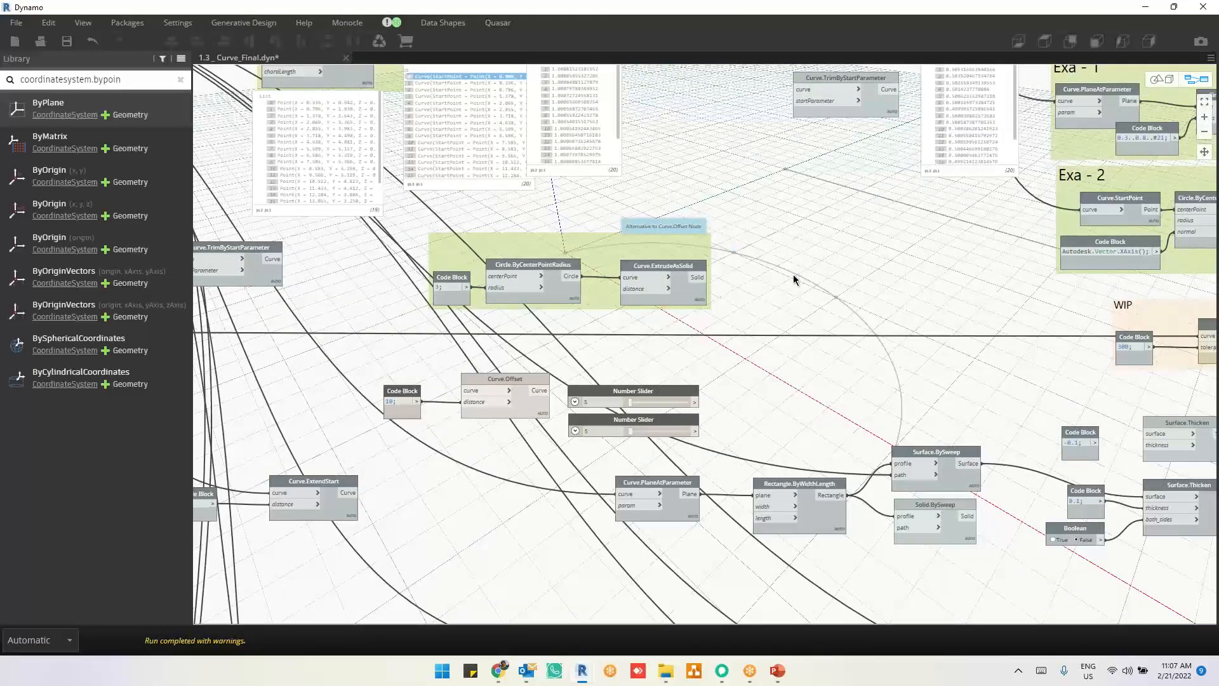
Step: Look over the graph around the Curve.Offset node, its two number sliders and the neighbouring curve node groups
middle_drag(947, 356, 1084, 375)
scroll(994, 311, down, 1)
middle_drag(994, 310, 945, 261)
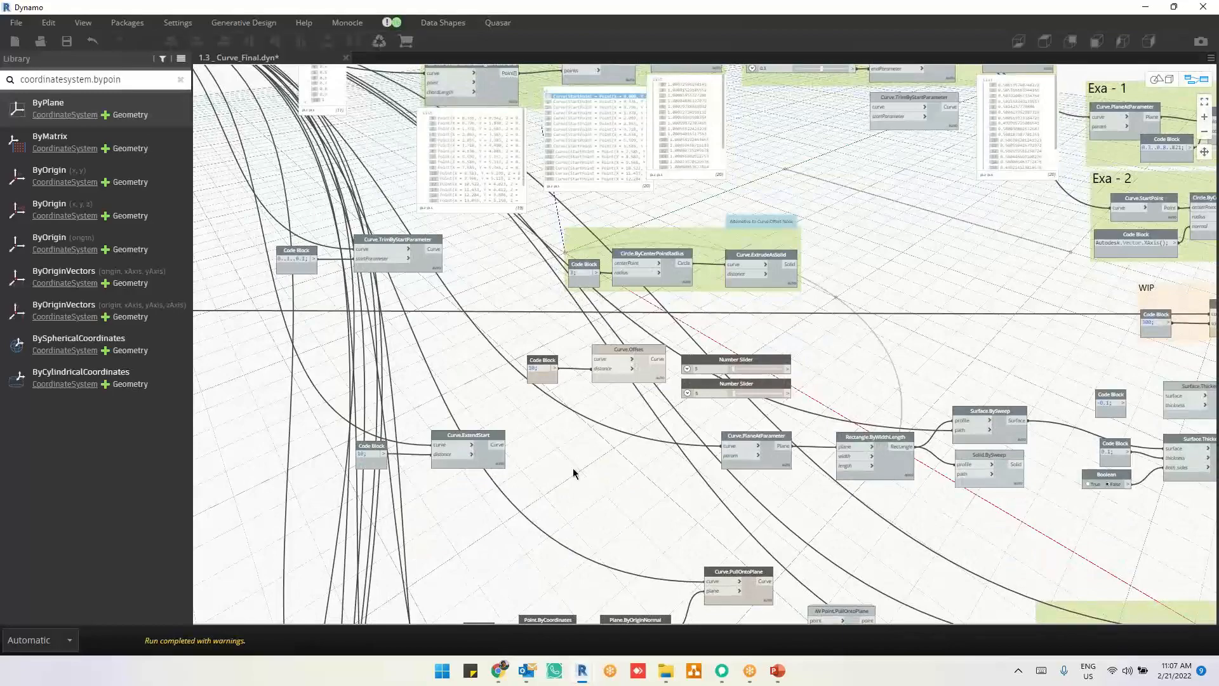
middle_drag(682, 476, 669, 637)
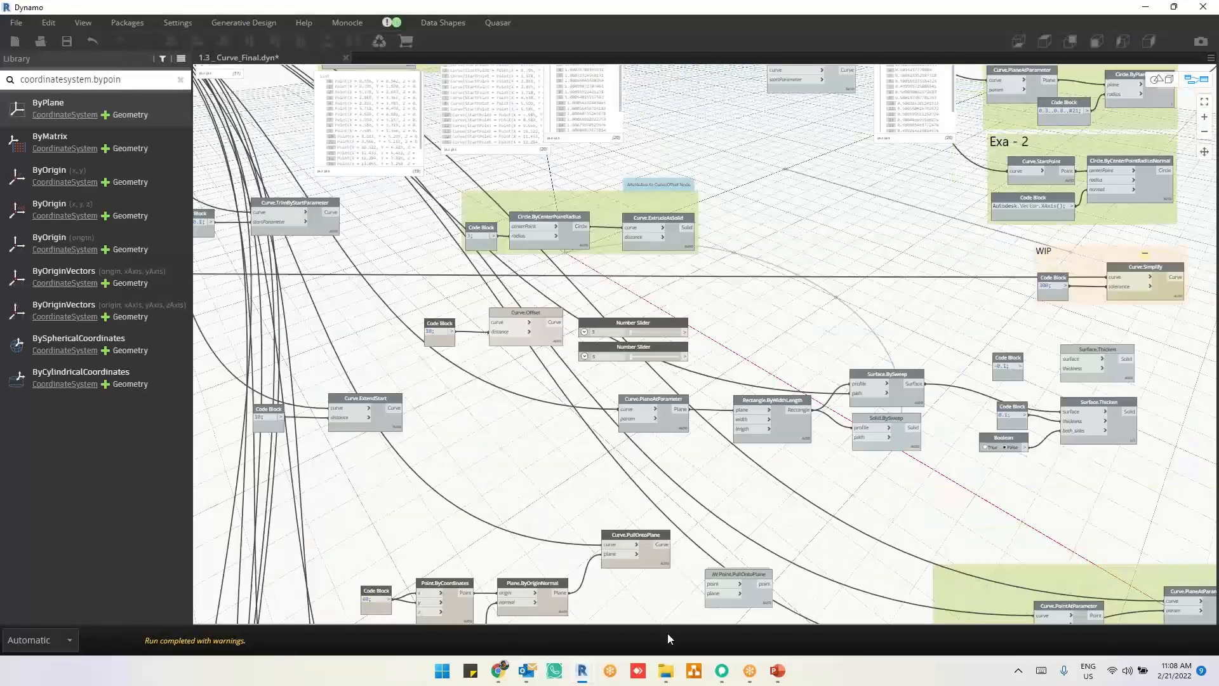
middle_drag(776, 379, 793, 542)
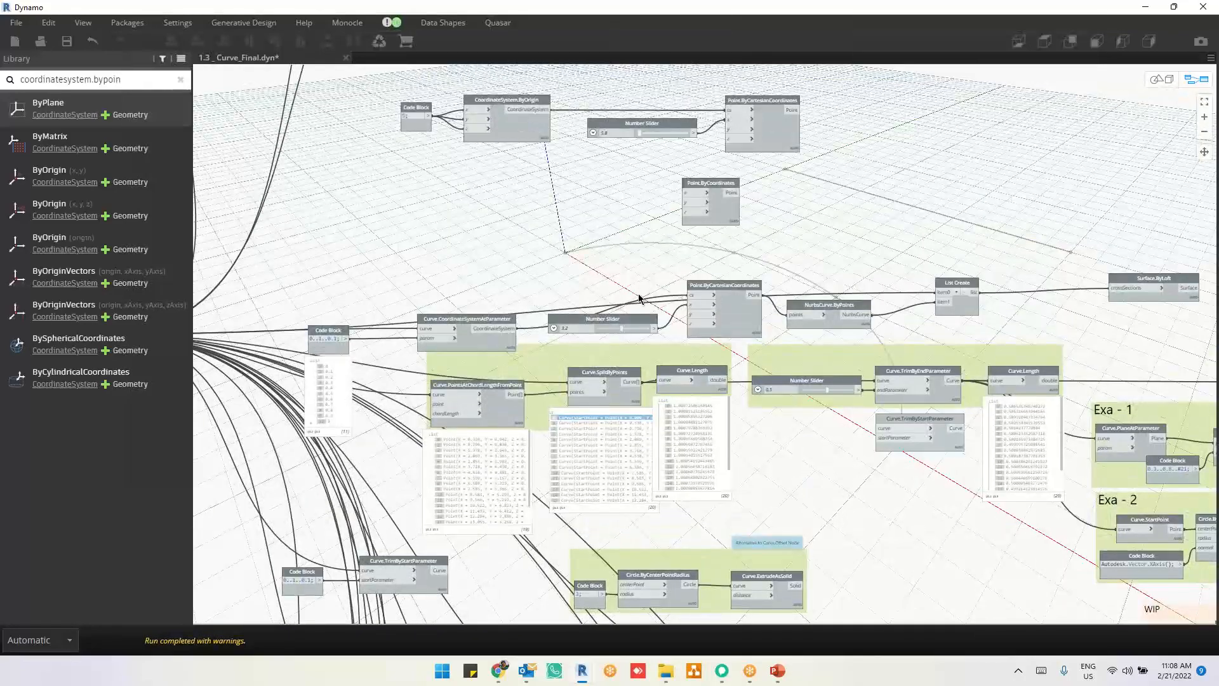
middle_drag(639, 300, 716, 446)
scroll(716, 446, down, 5)
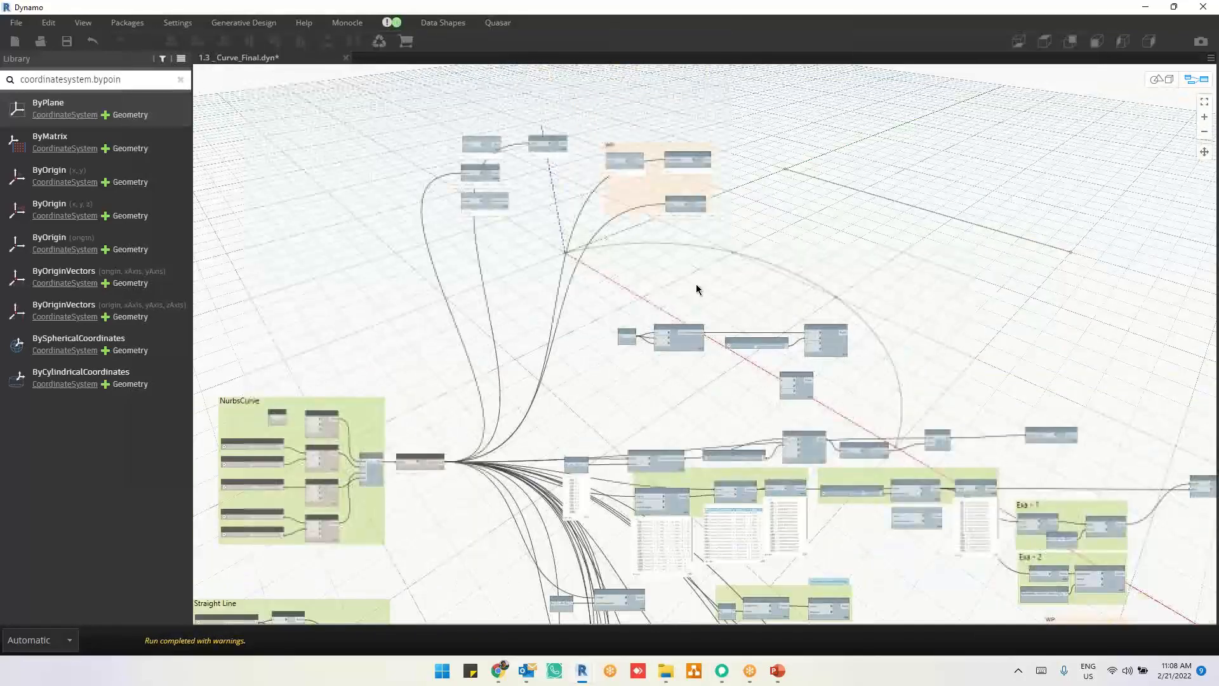
middle_drag(857, 531, 785, 336)
scroll(733, 480, up, 5)
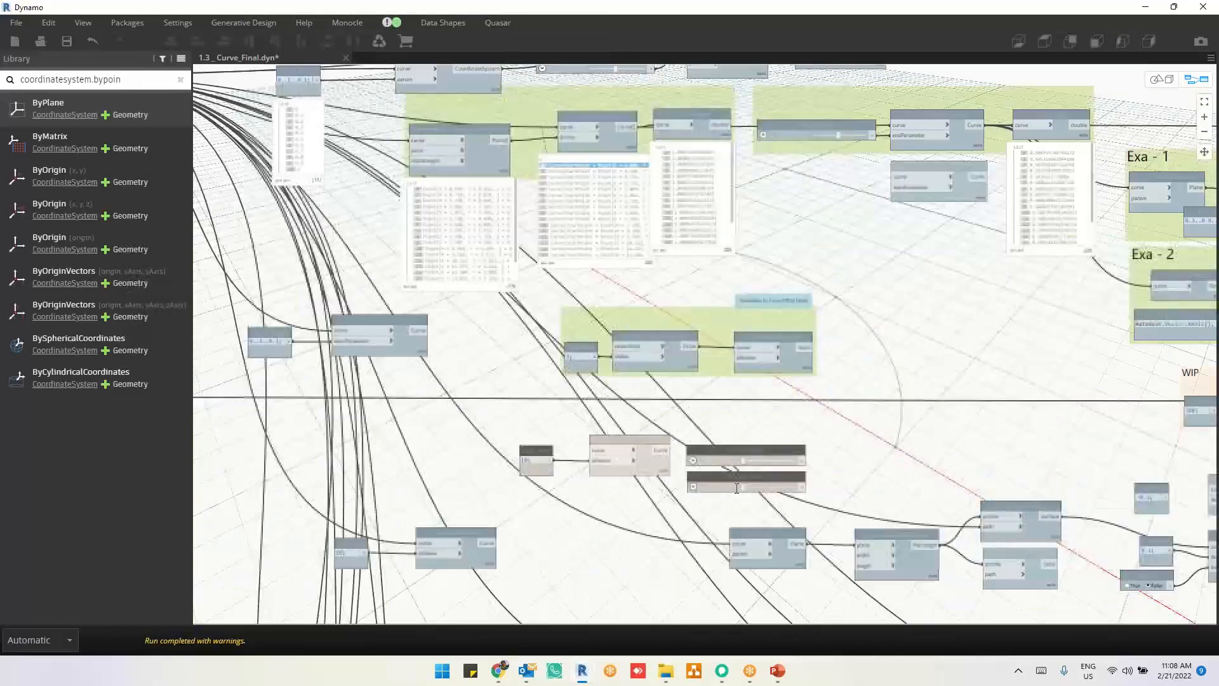
scroll(688, 367, up, 1)
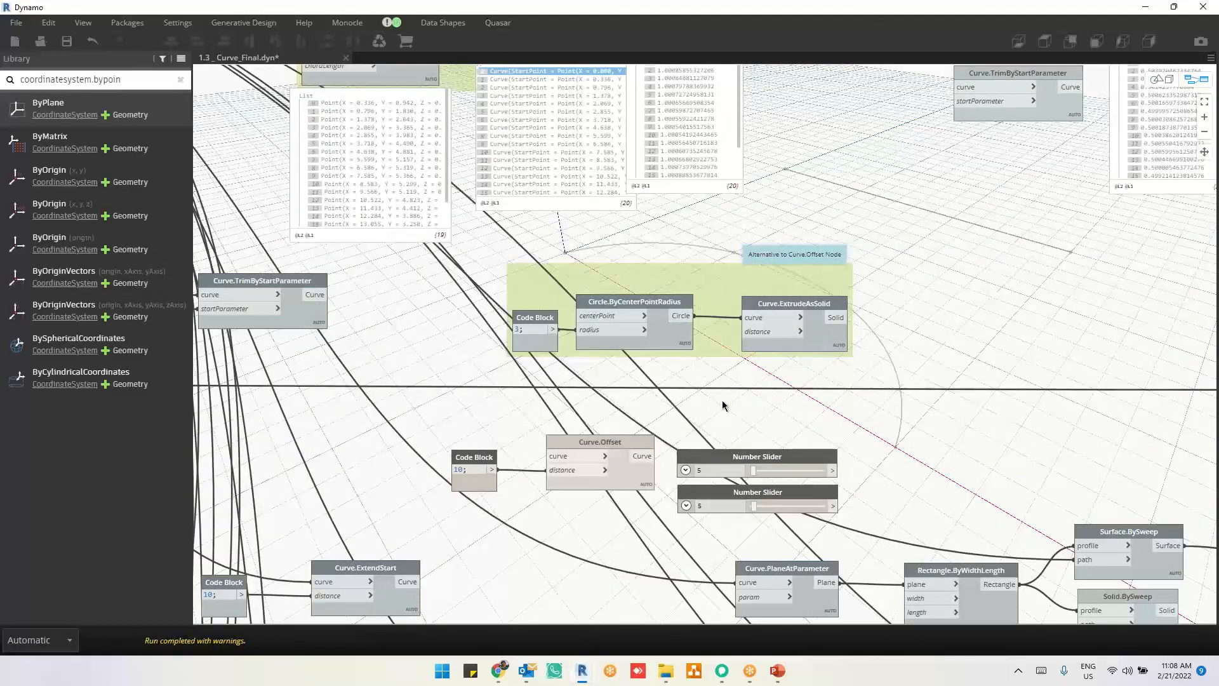
middle_drag(832, 339, 651, 280)
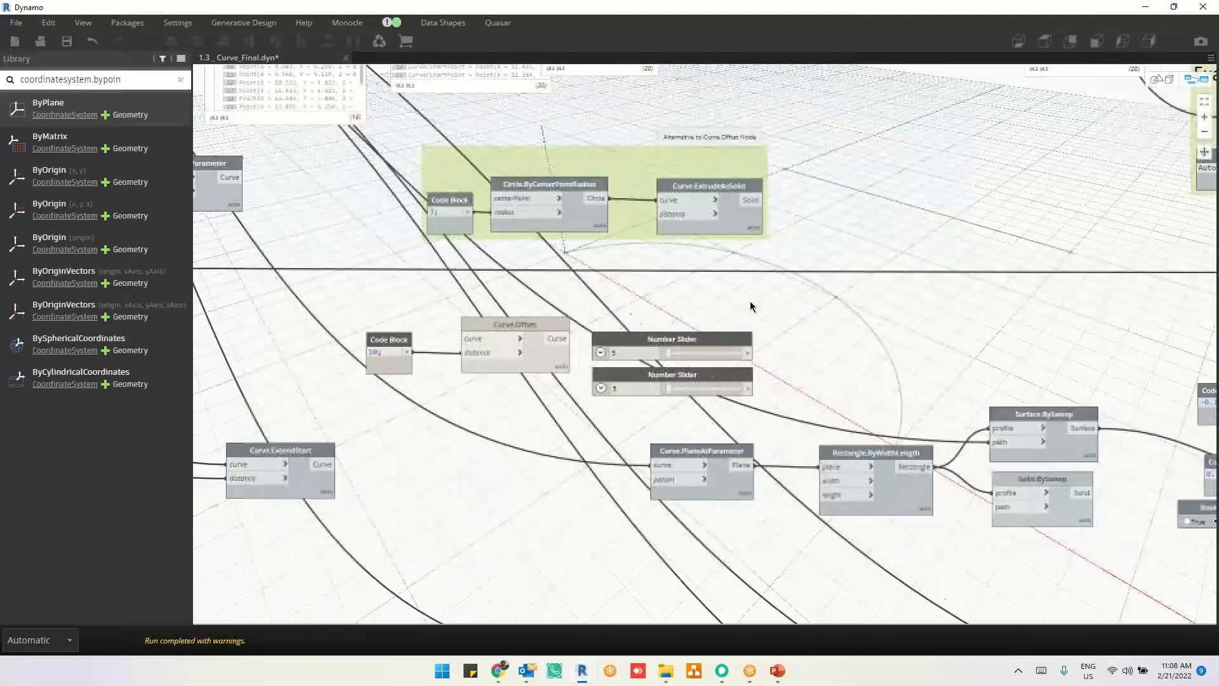
scroll(919, 329, down, 2)
scroll(919, 328, down, 2)
middle_drag(919, 328, 764, 288)
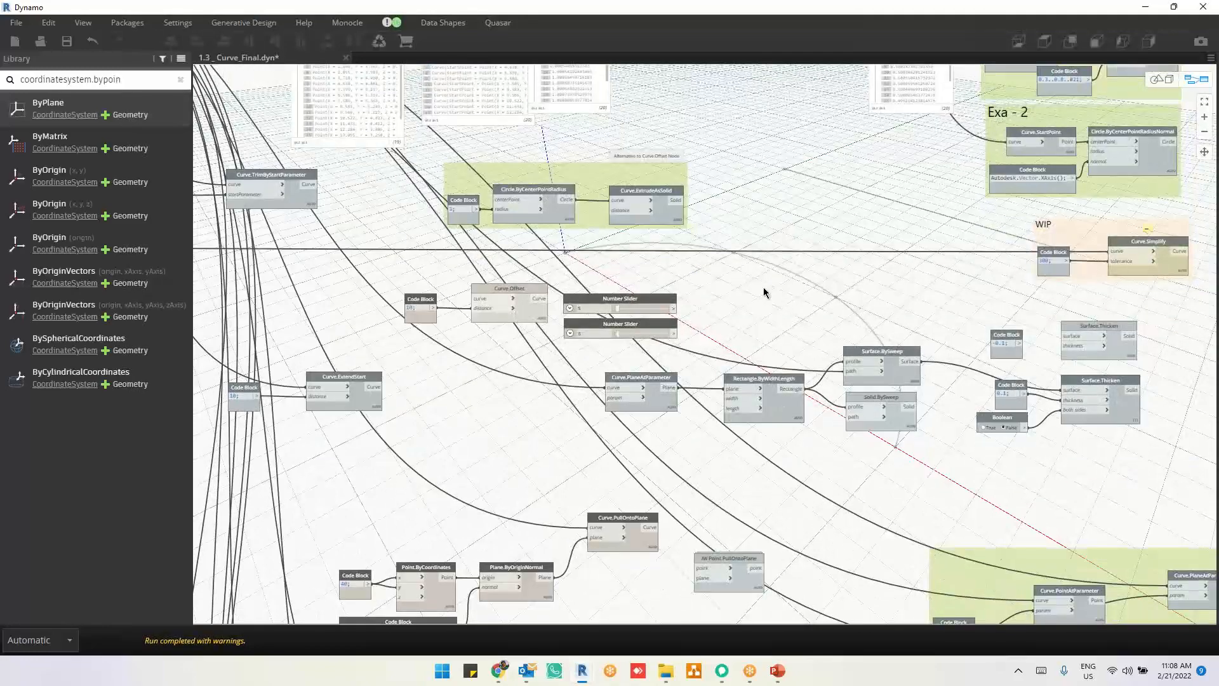
middle_drag(763, 288, 760, 362)
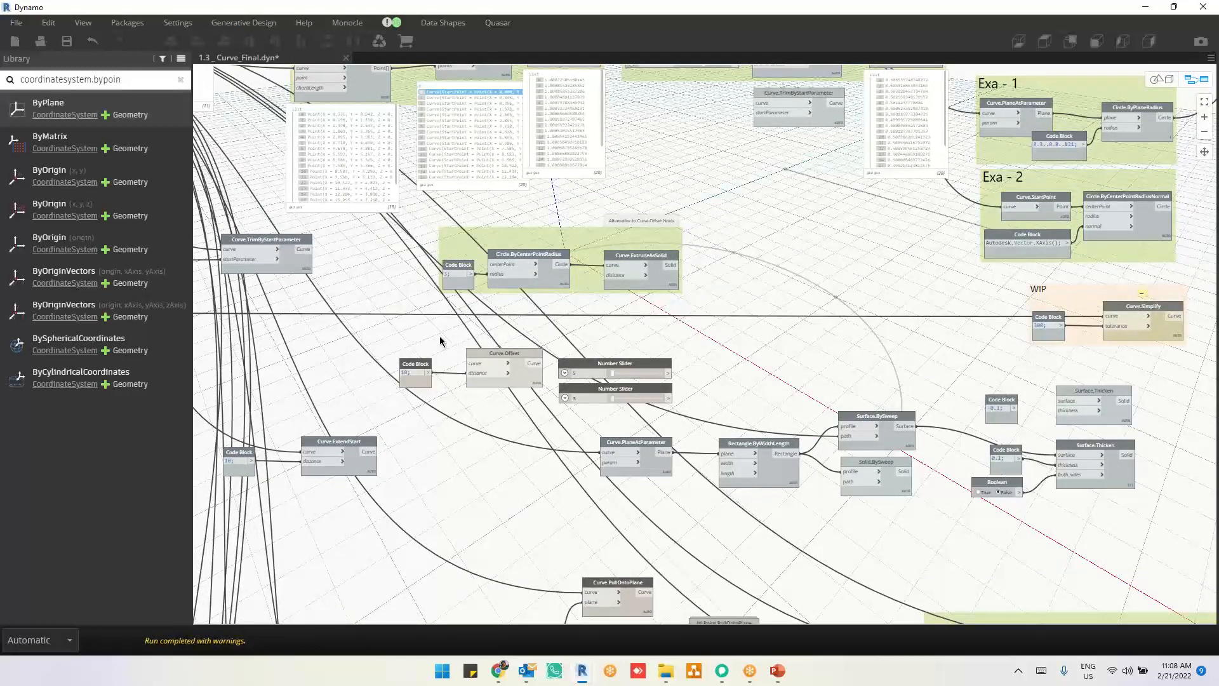
scroll(440, 341, up, 3)
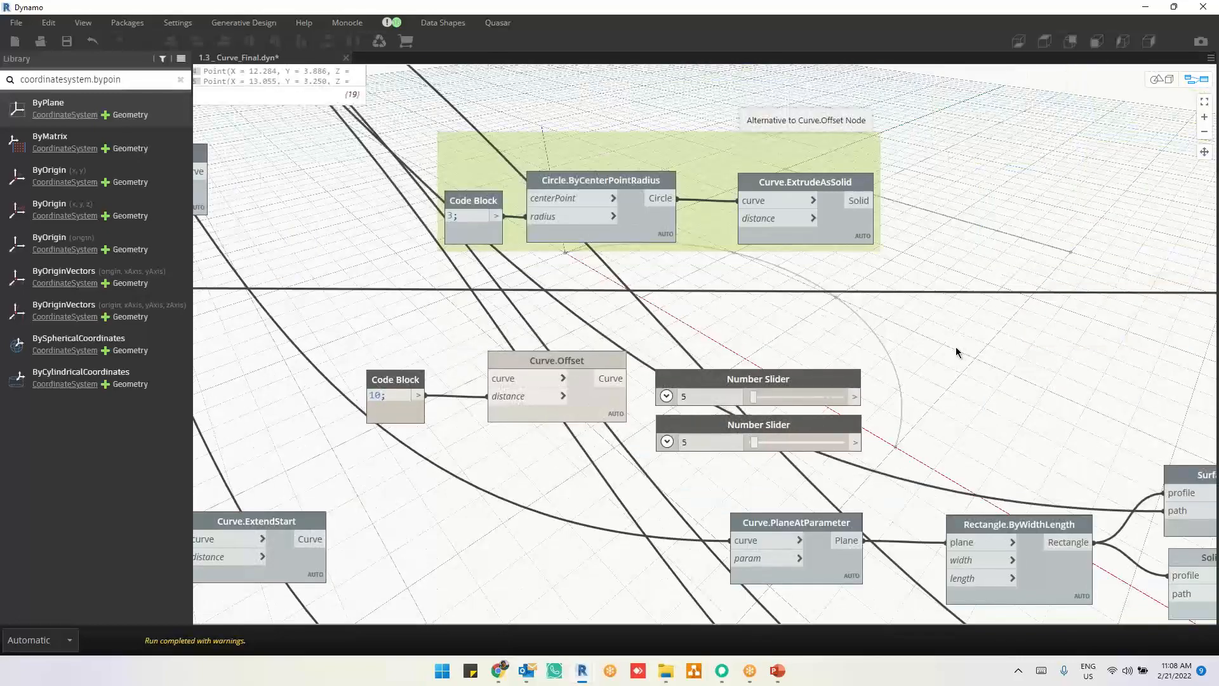
Step: Undo the note's move and the removal of the Geometry.Translate and List Create nodes, and select Geometry.Translate
key(ctrl+z)
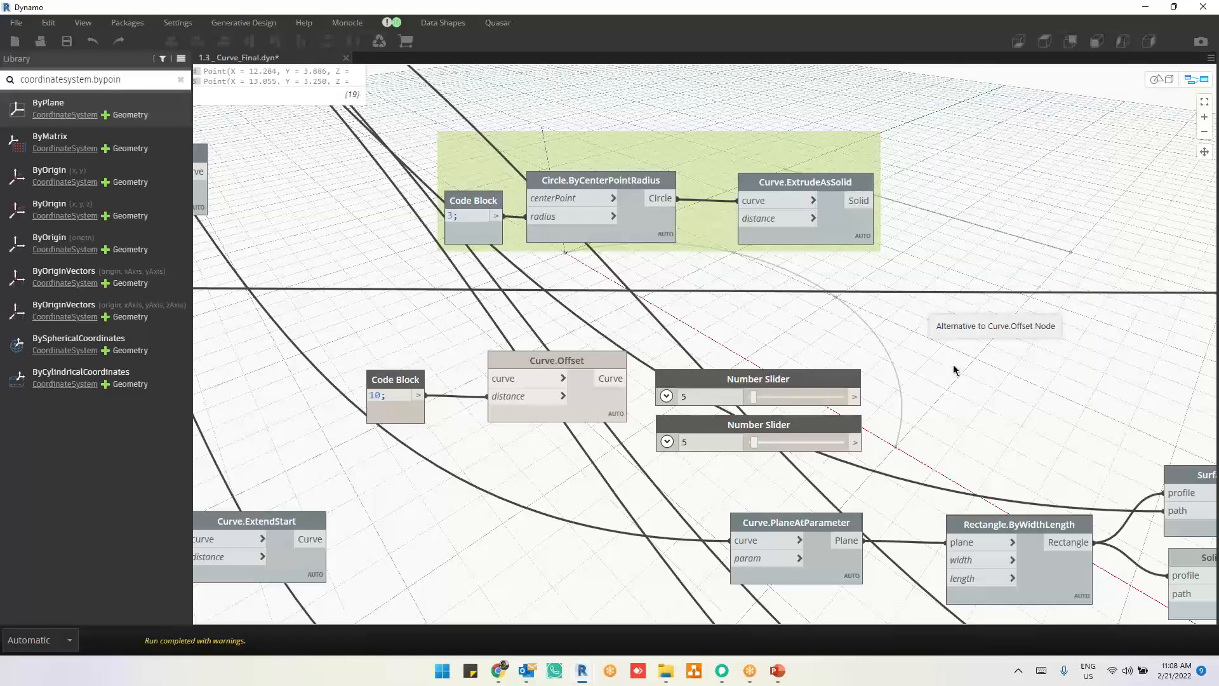
key(ctrl+z)
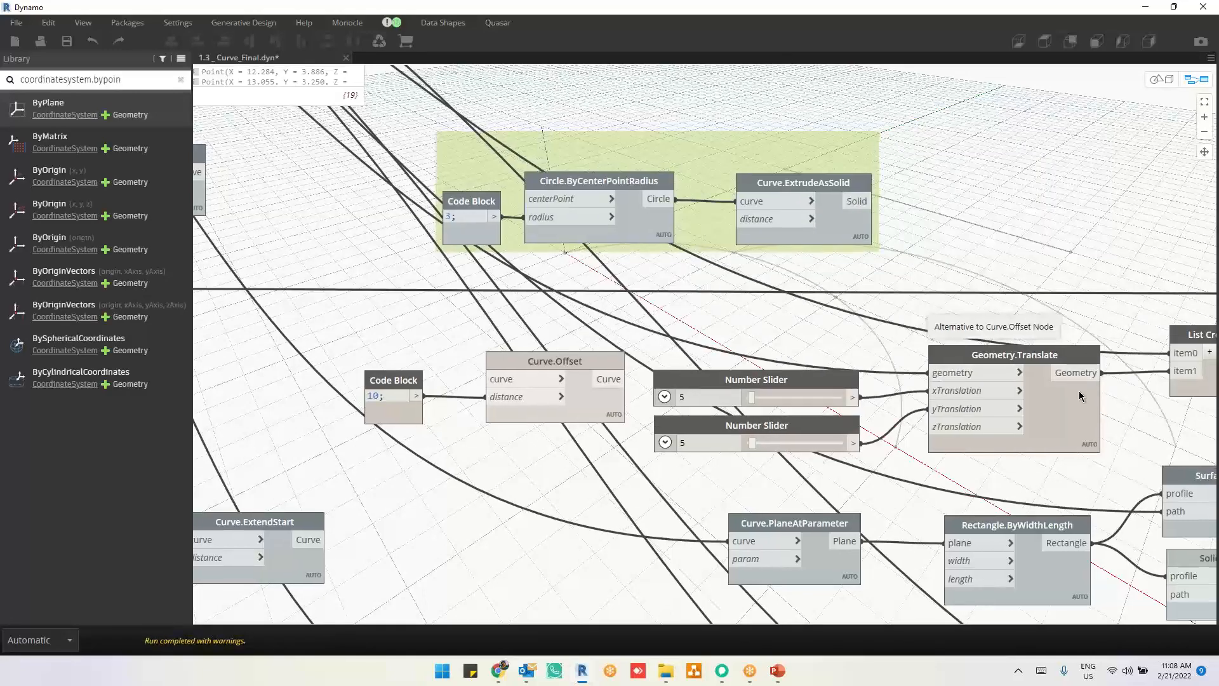
middle_drag(1115, 399, 918, 365)
click(994, 396)
mouse_move(1024, 355)
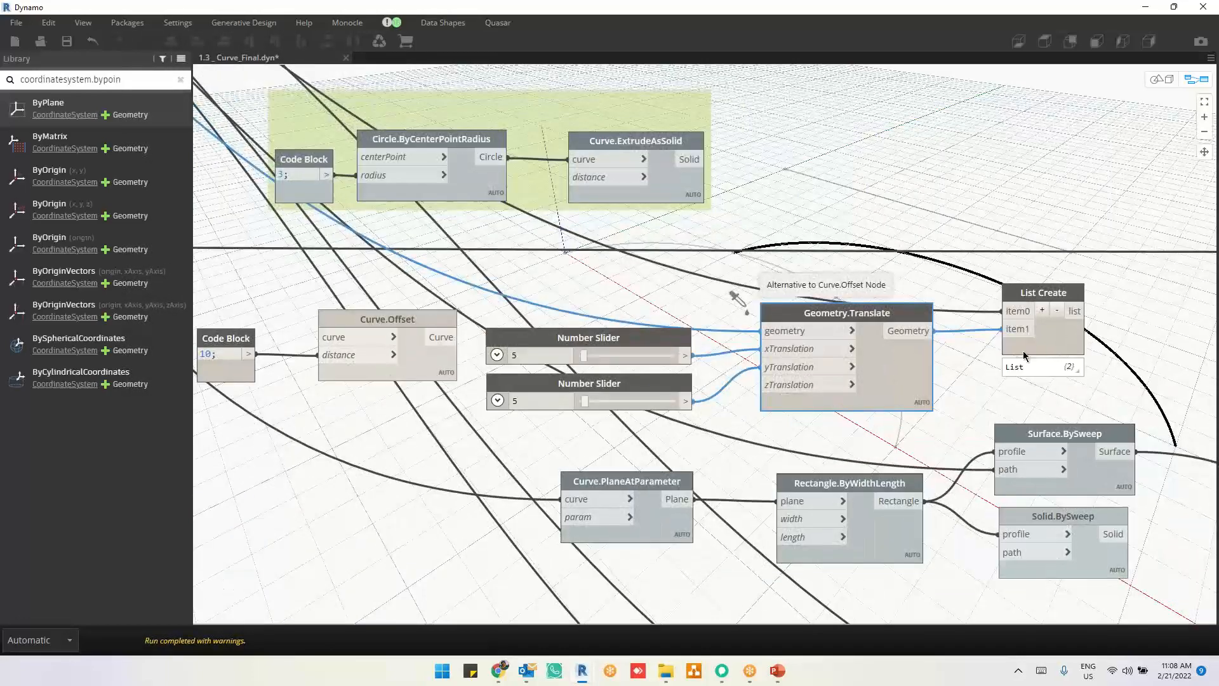
Step: Move the second number slider's connection from yTranslation to zTranslation on the Geometry.Translate node
middle_drag(933, 383, 817, 373)
click(713, 370)
click(715, 388)
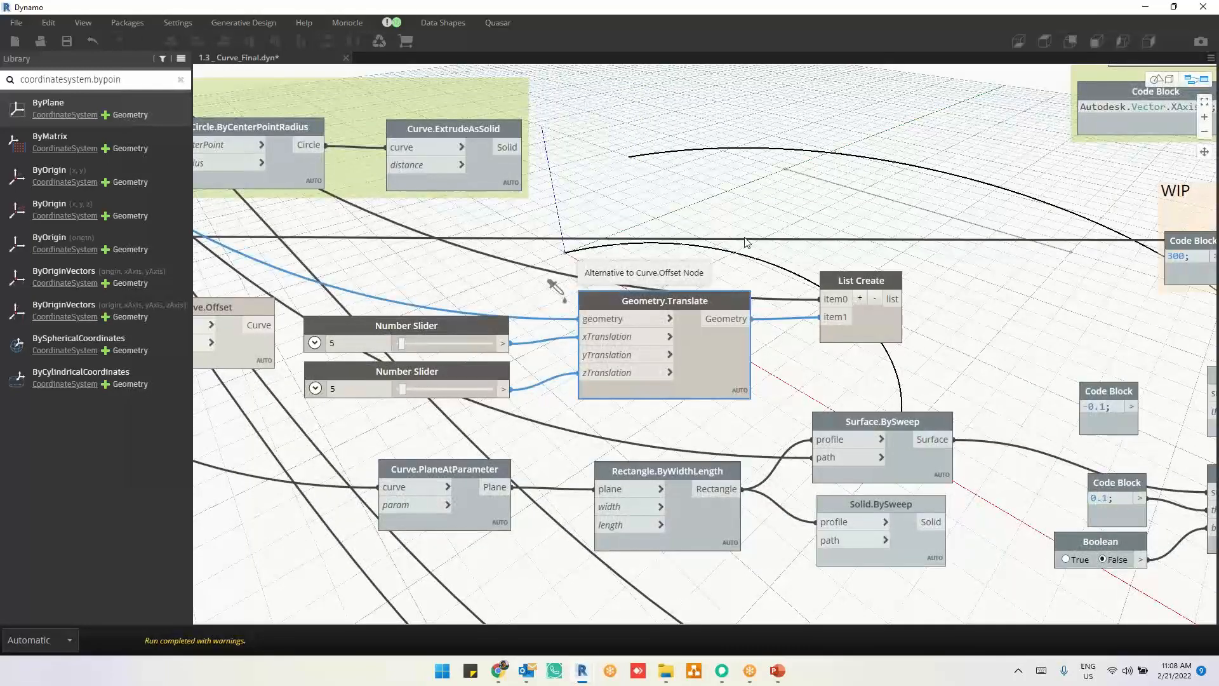
Step: Inspect the original and translated curves in the 3D geometry view, return to the graph and check the Geometry.Translate node's output
key(ctrl+b)
scroll(730, 283, up, 5)
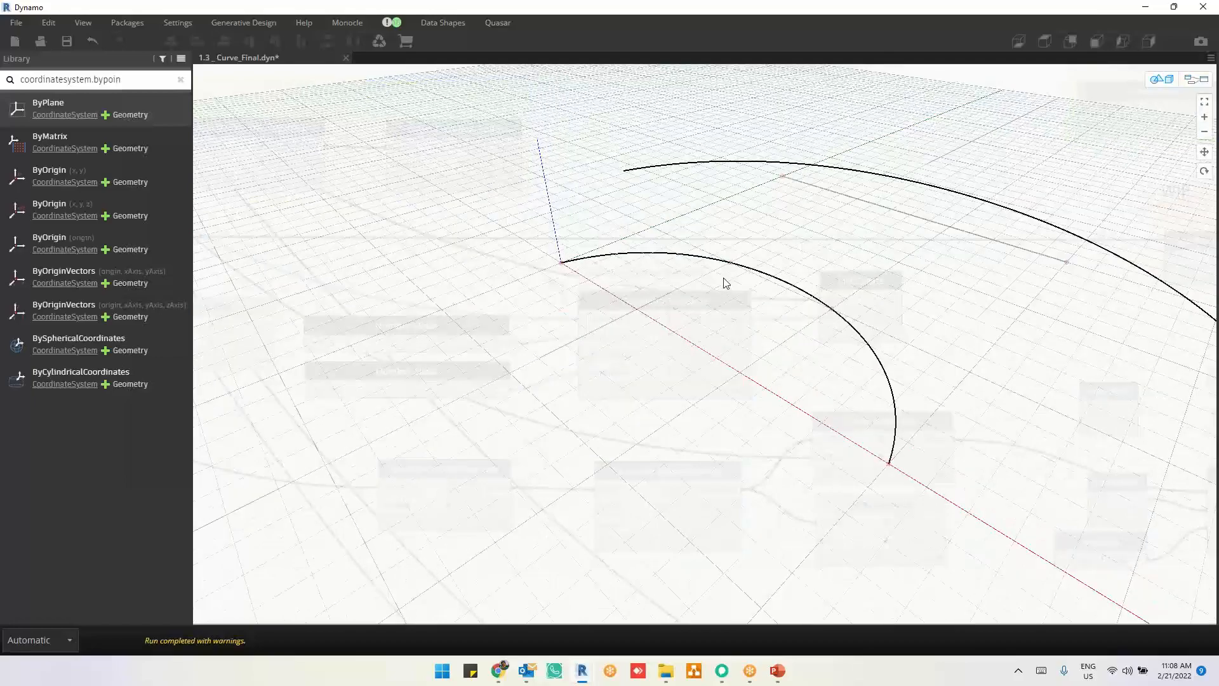
right_drag(740, 298, 741, 273)
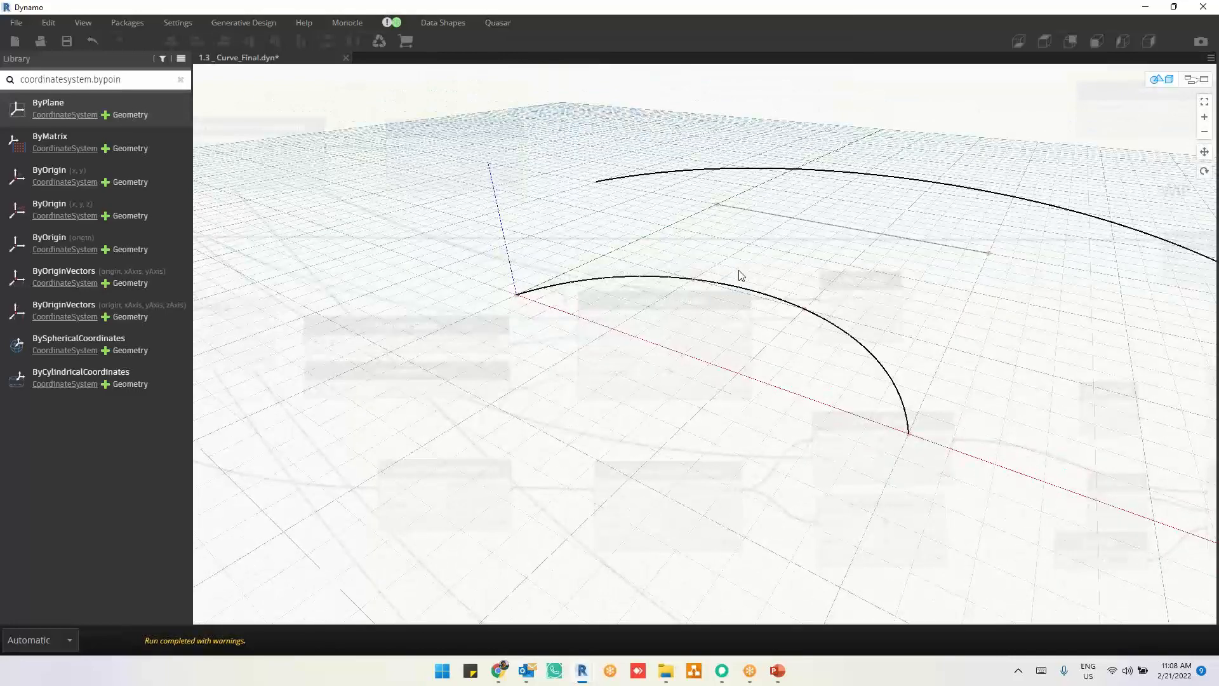
key(ctrl+b)
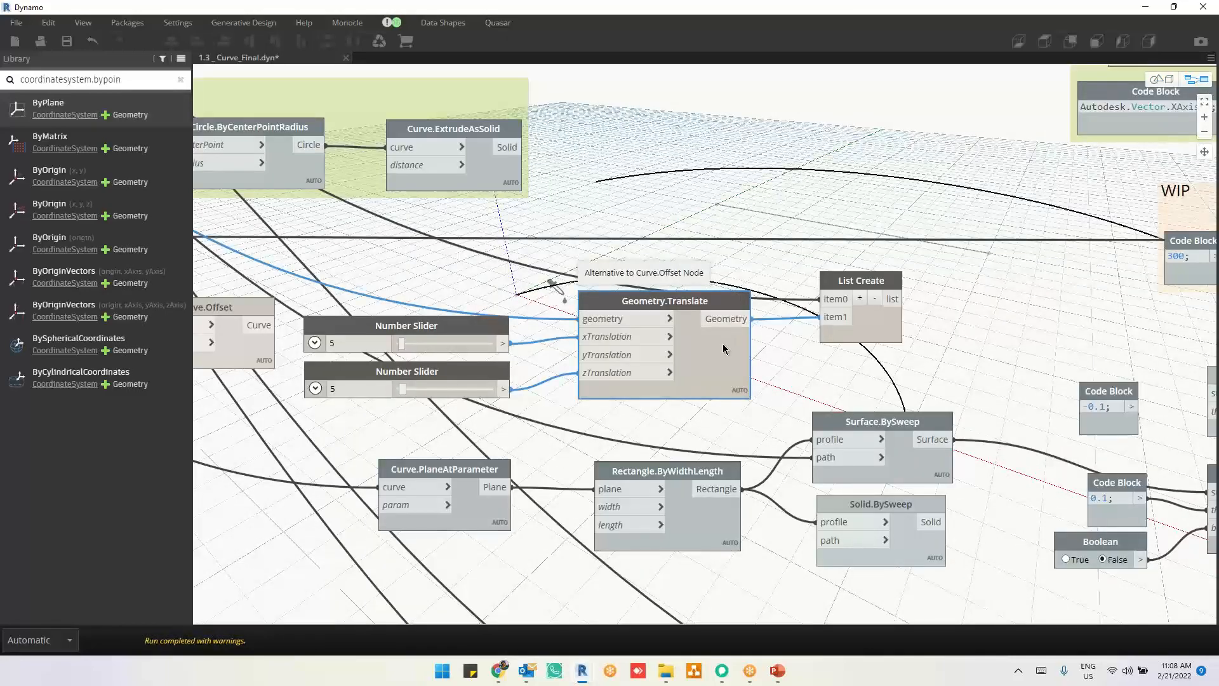
mouse_move(723, 349)
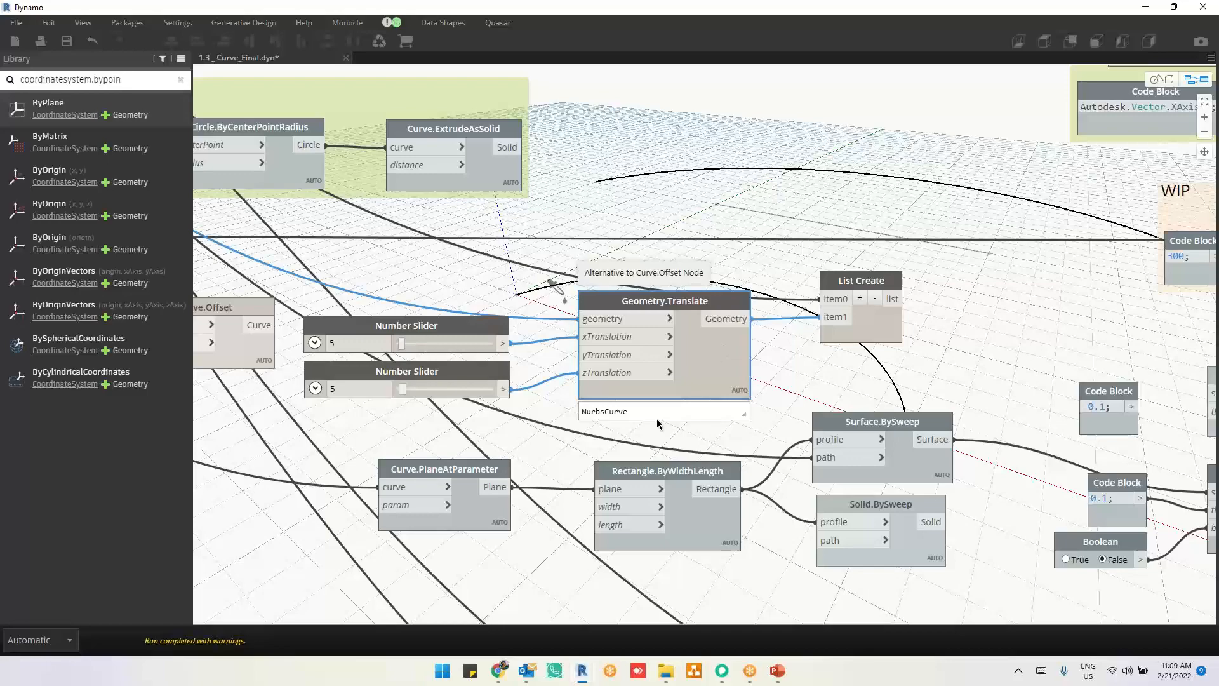
scroll(915, 346, up, 1)
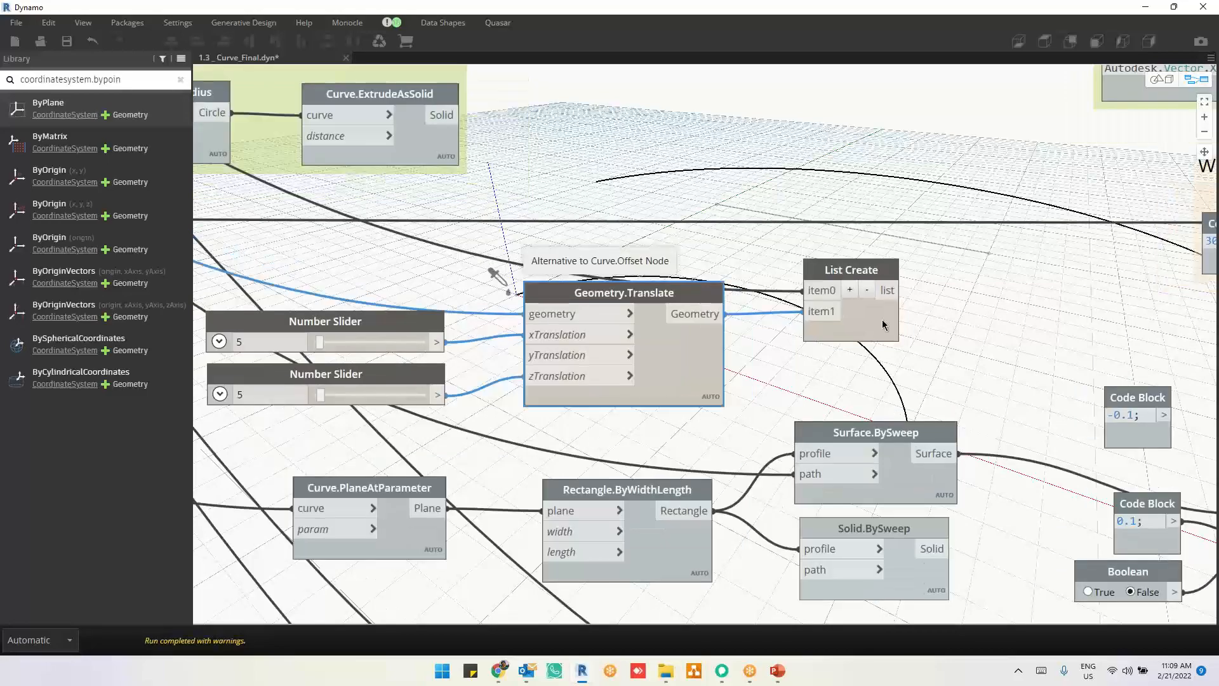
Step: Draw a freehand circle and an open arc labelled as a cross section over an empty part of the graph, and clear the annotations
middle_drag(933, 328, 705, 353)
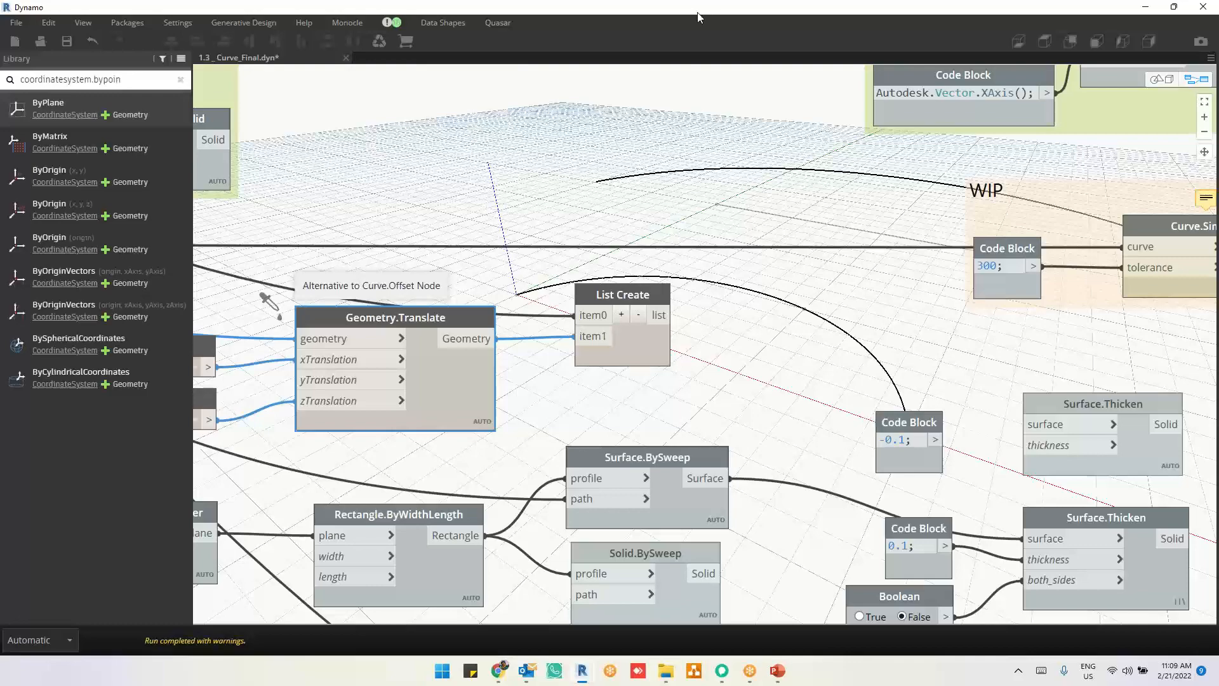
scroll(916, 303, down, 5)
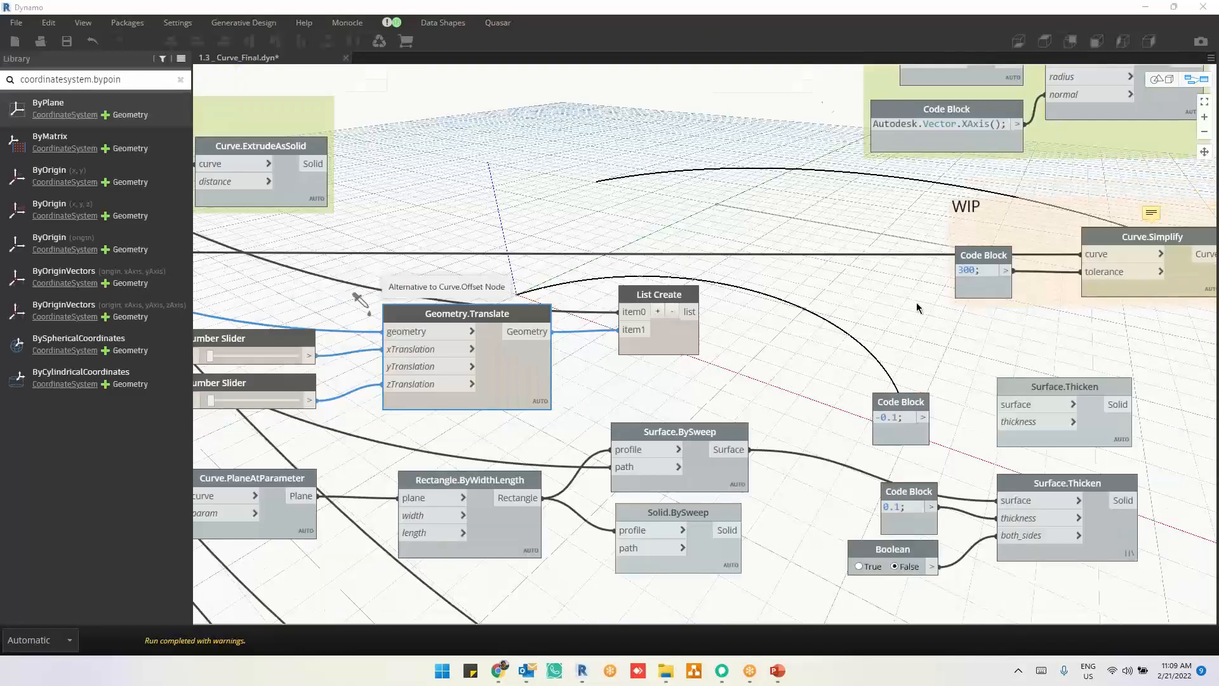
middle_drag(538, 343, 517, 349)
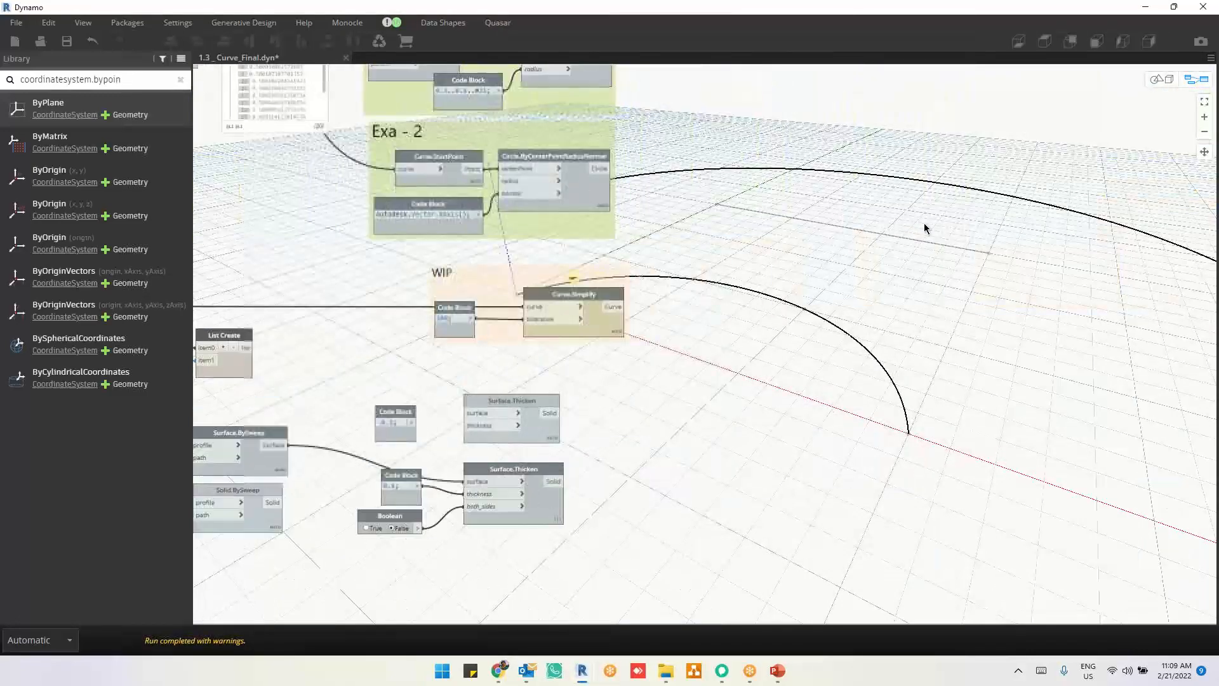
middle_drag(898, 225, 829, 234)
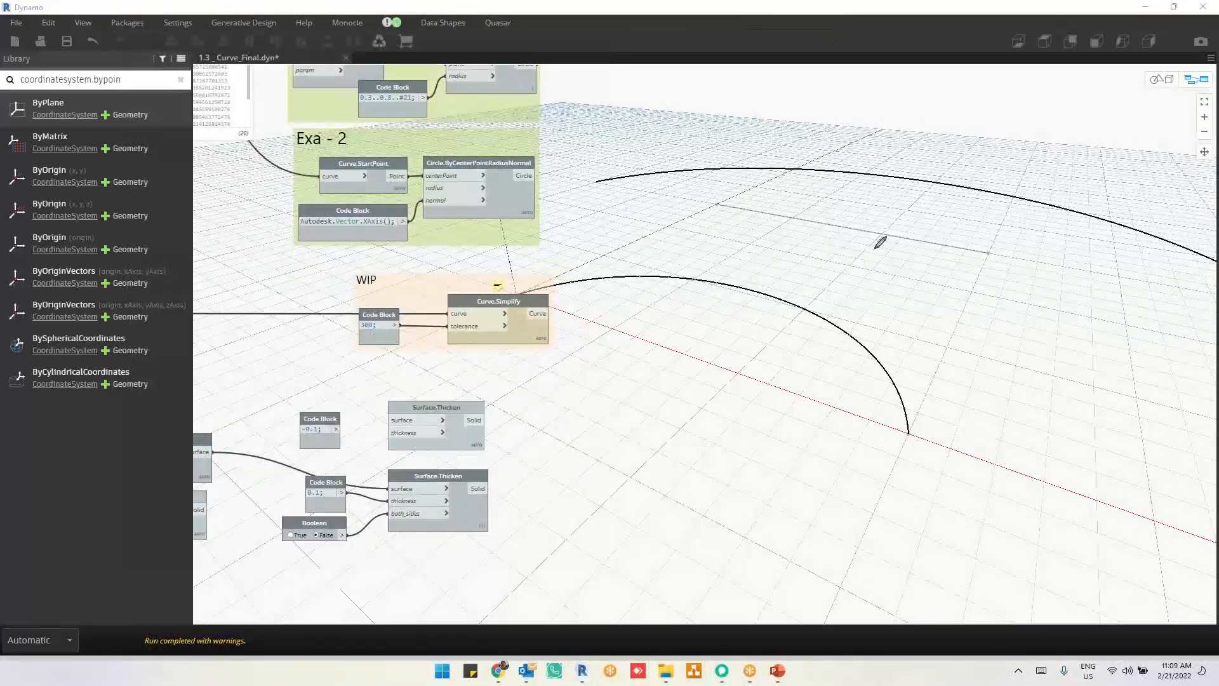
mouse_move(862, 215)
mouse_down()
mouse_move(830, 233)
mouse_move(828, 296)
mouse_move(932, 275)
mouse_move(884, 200)
mouse_move(865, 204)
mouse_move(862, 219)
mouse_up()
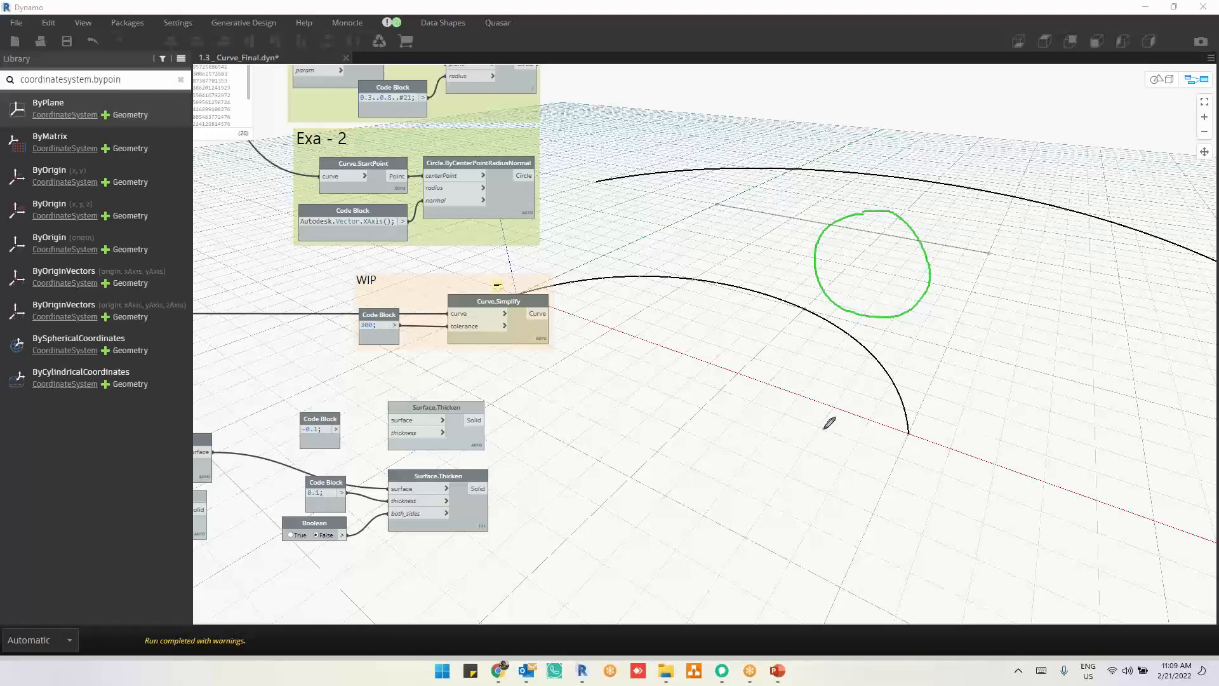
mouse_move(824, 430)
mouse_down()
mouse_move(877, 374)
mouse_move(943, 395)
mouse_move(956, 429)
mouse_up()
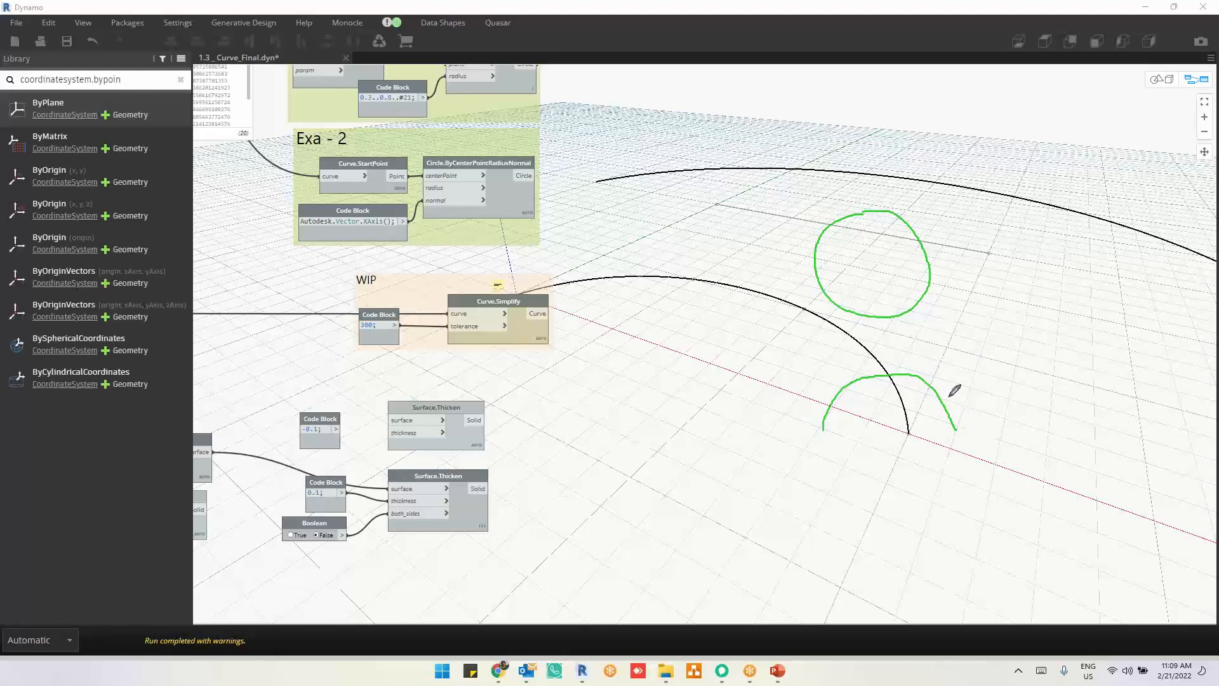
drag(949, 396, 981, 387)
mouse_move(1003, 381)
mouse_down()
mouse_move(1060, 339)
mouse_move(1087, 343)
mouse_move(1042, 370)
mouse_move(1063, 369)
mouse_up()
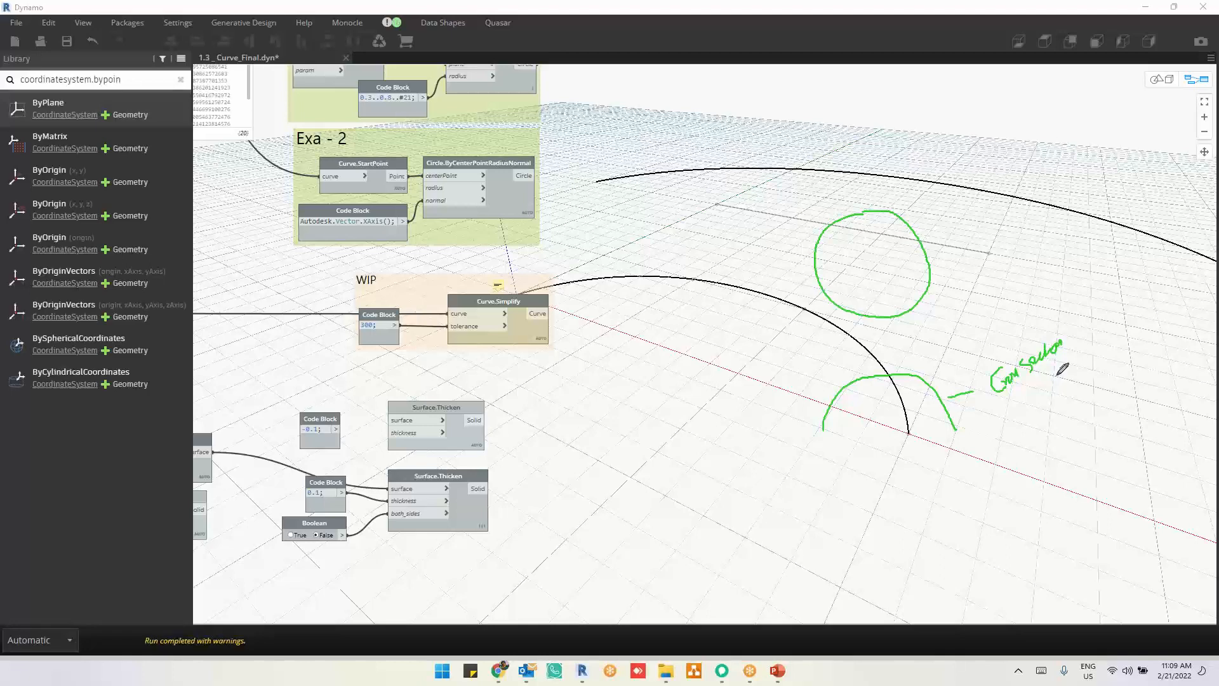
mouse_move(943, 264)
mouse_down()
mouse_move(986, 239)
mouse_move(986, 255)
mouse_up()
drag(1014, 214, 1011, 245)
click(736, 89)
key(Escape)
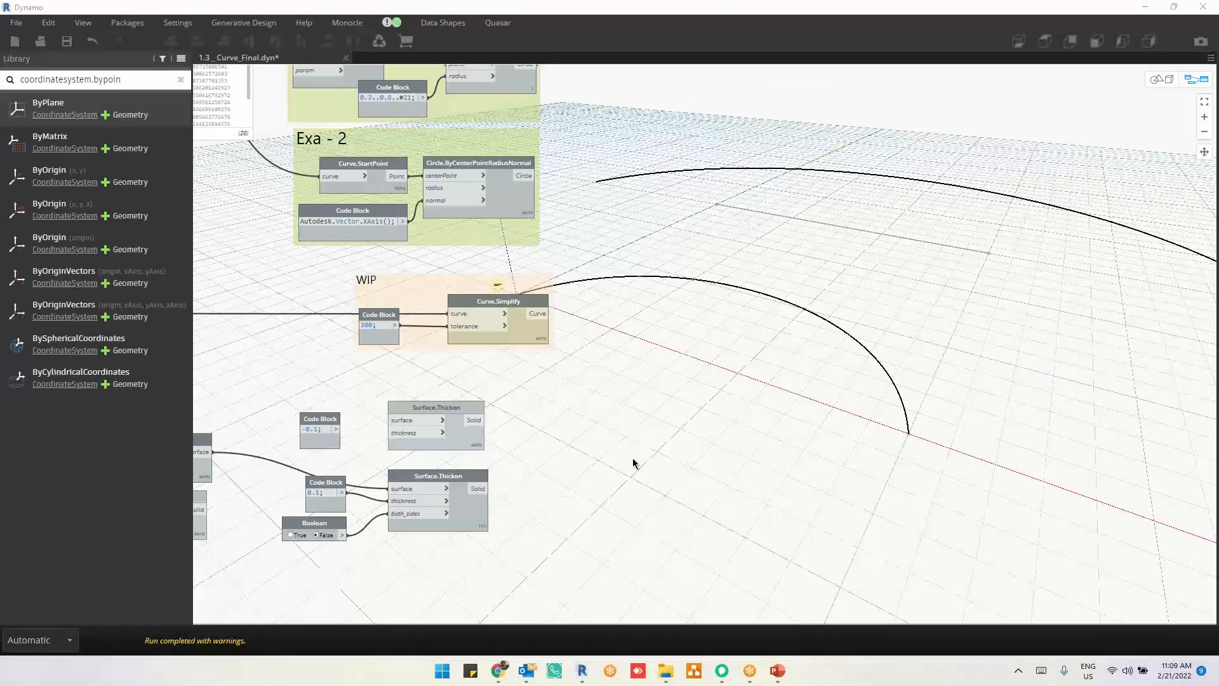
Step: Select the List Create node and inspect its two highlighted curves behind the graph
middle_drag(633, 463, 740, 452)
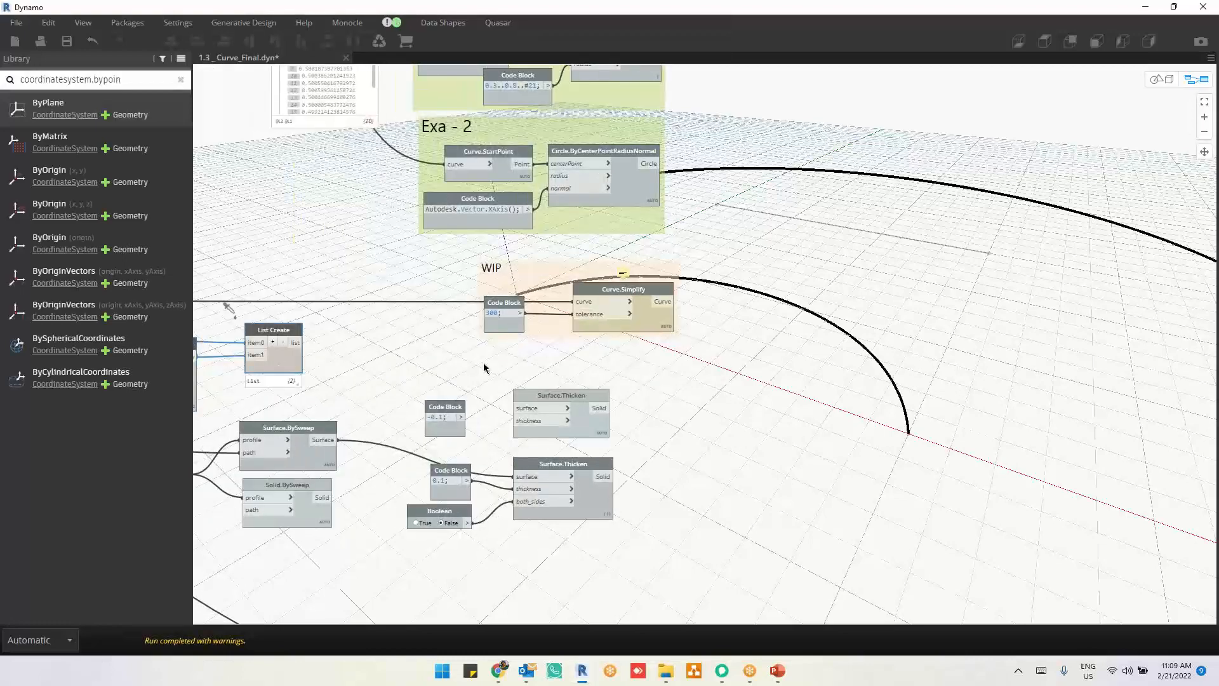
middle_drag(889, 324, 776, 208)
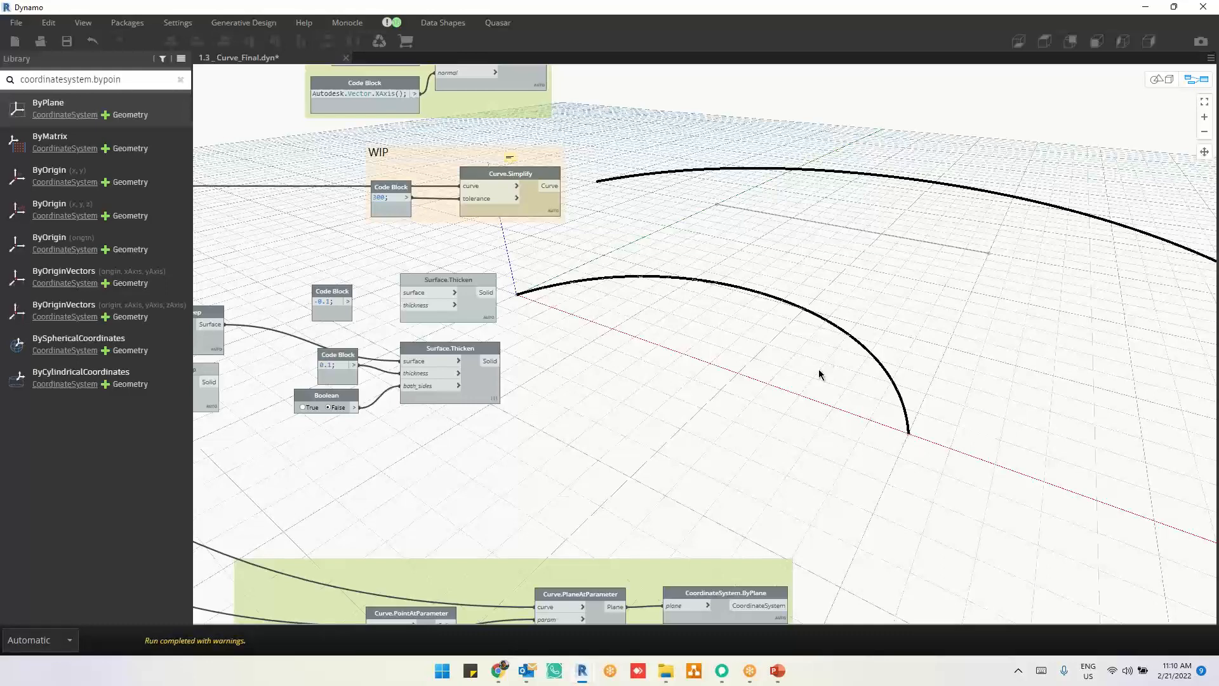
middle_drag(768, 448, 787, 449)
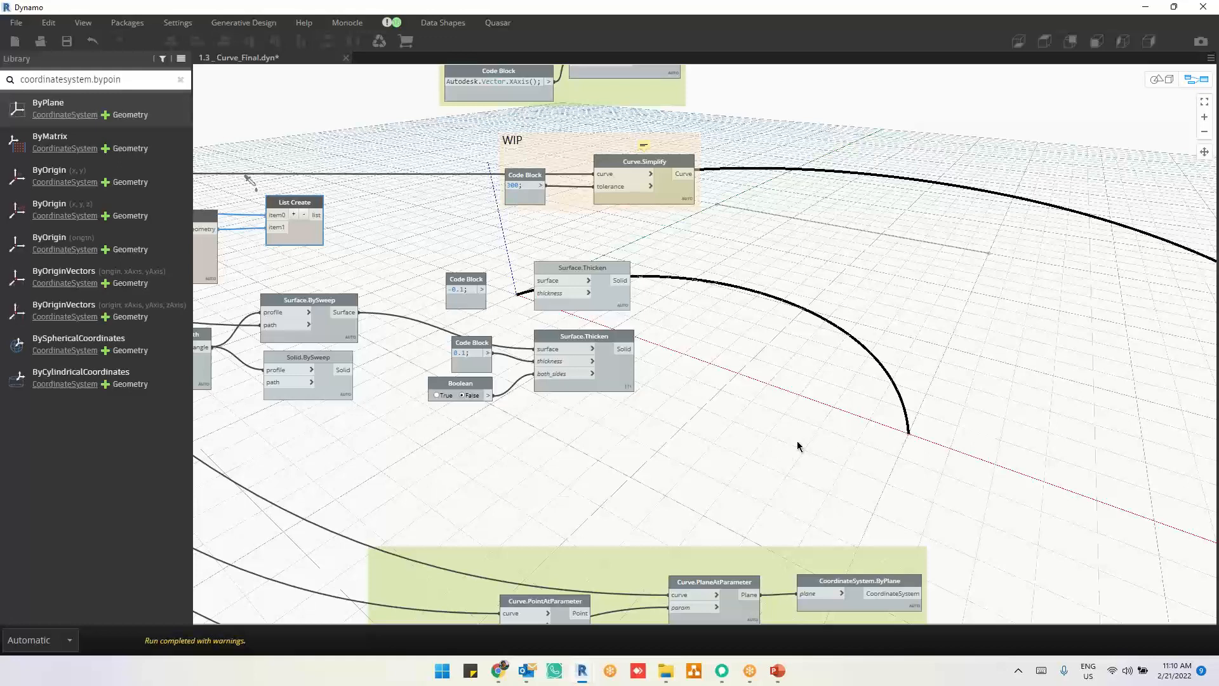
middle_drag(798, 447, 626, 265)
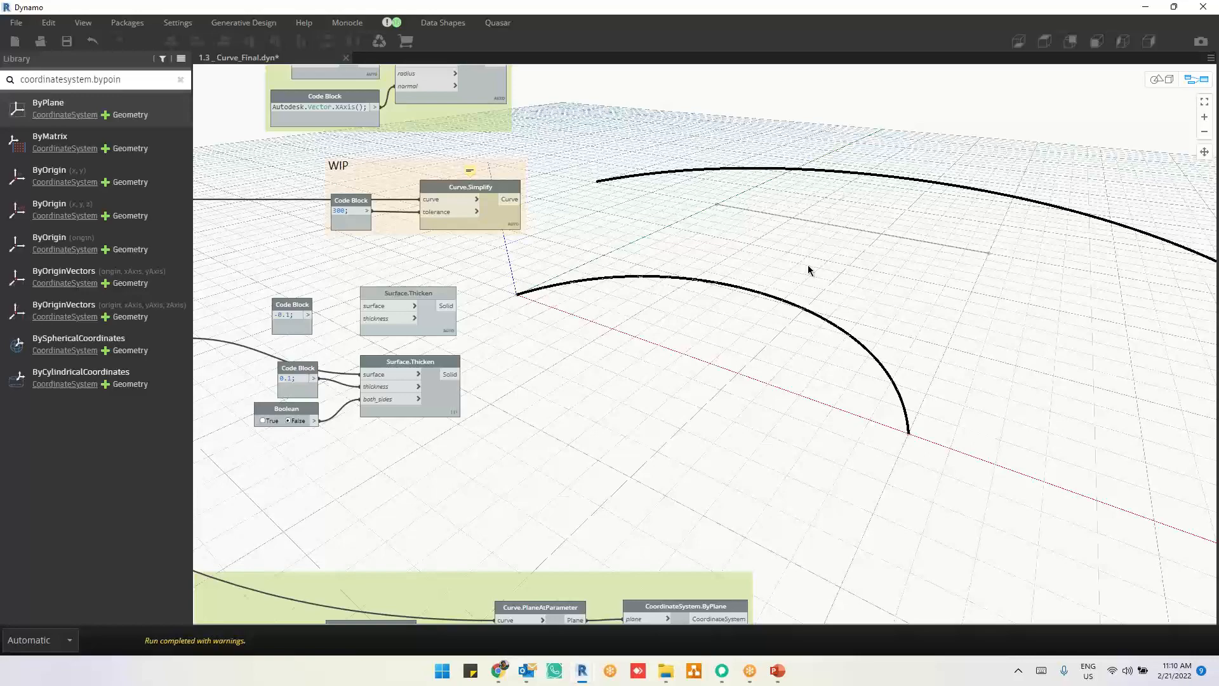
Step: Add a Surface.ByLoft node with the crossSections input to the empty area beyond the Curve.Simplify and Surface.Thicken nodes
middle_drag(219, 352, 427, 346)
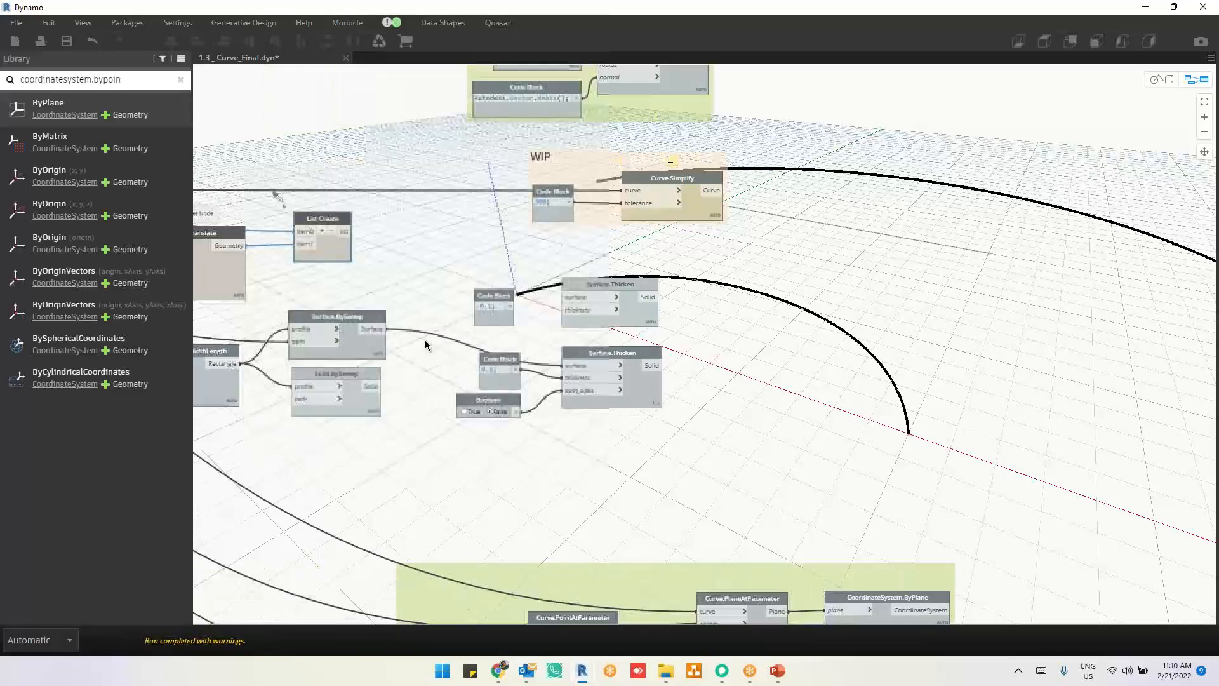
middle_drag(776, 318, 932, 354)
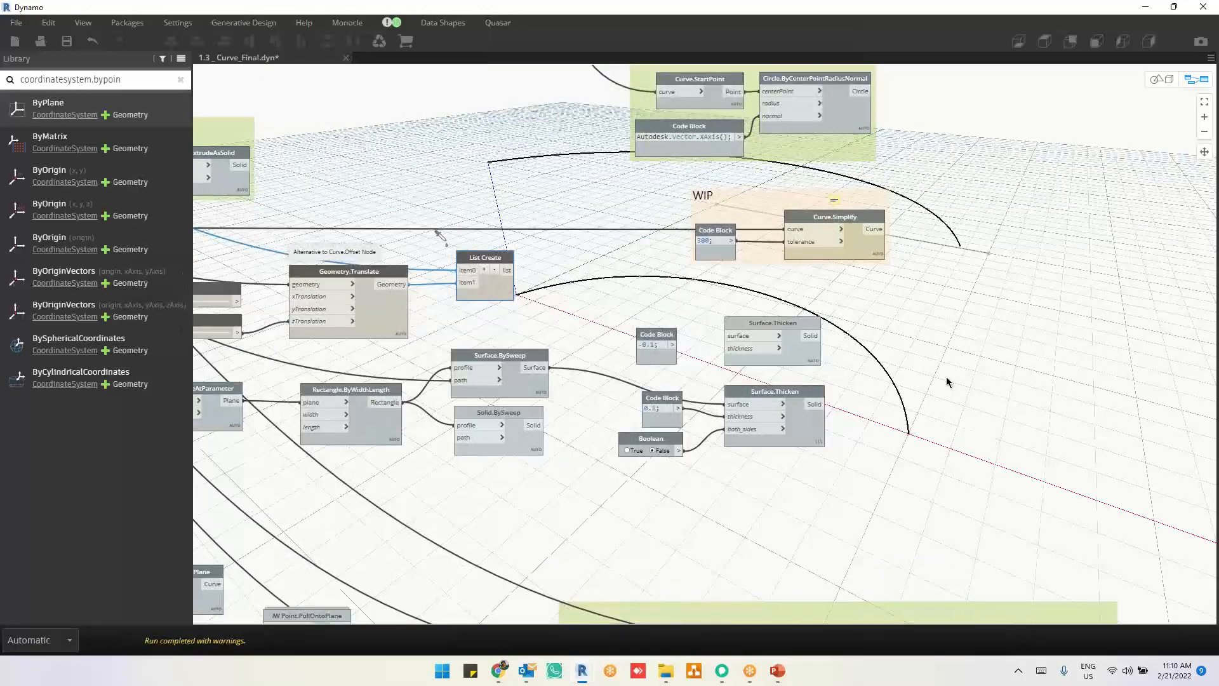
middle_drag(763, 394, 571, 412)
click(913, 313)
right_click(912, 313)
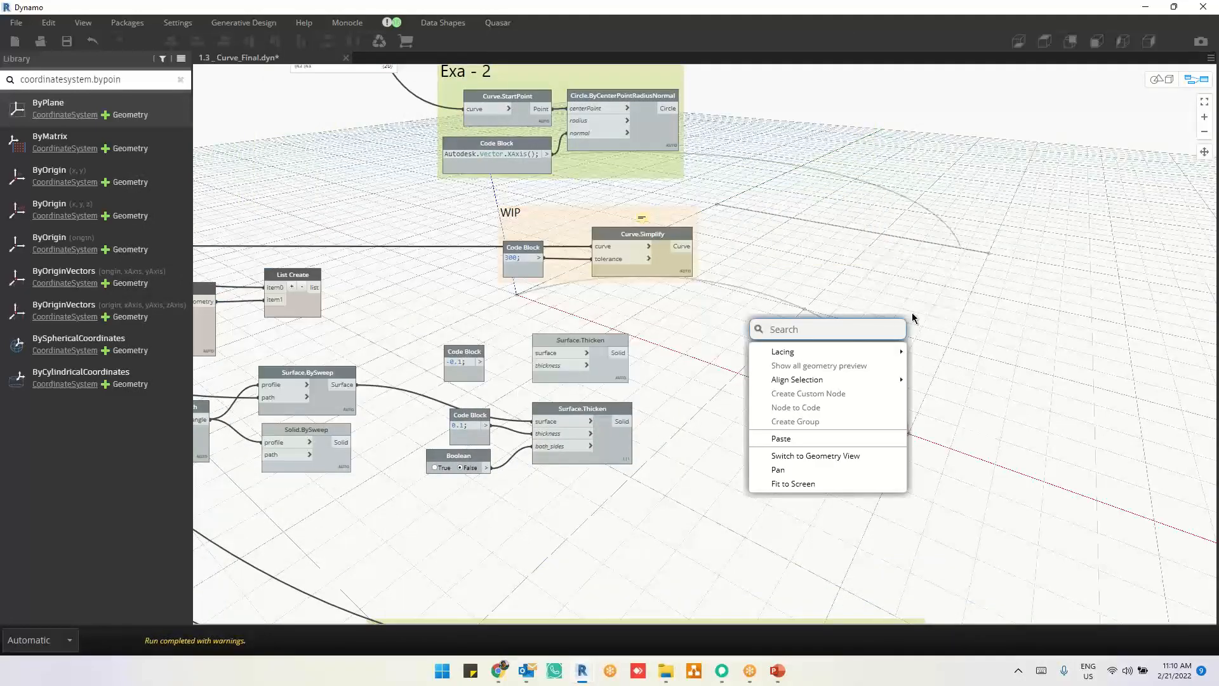
text(li)
click(913, 314)
right_click(973, 316)
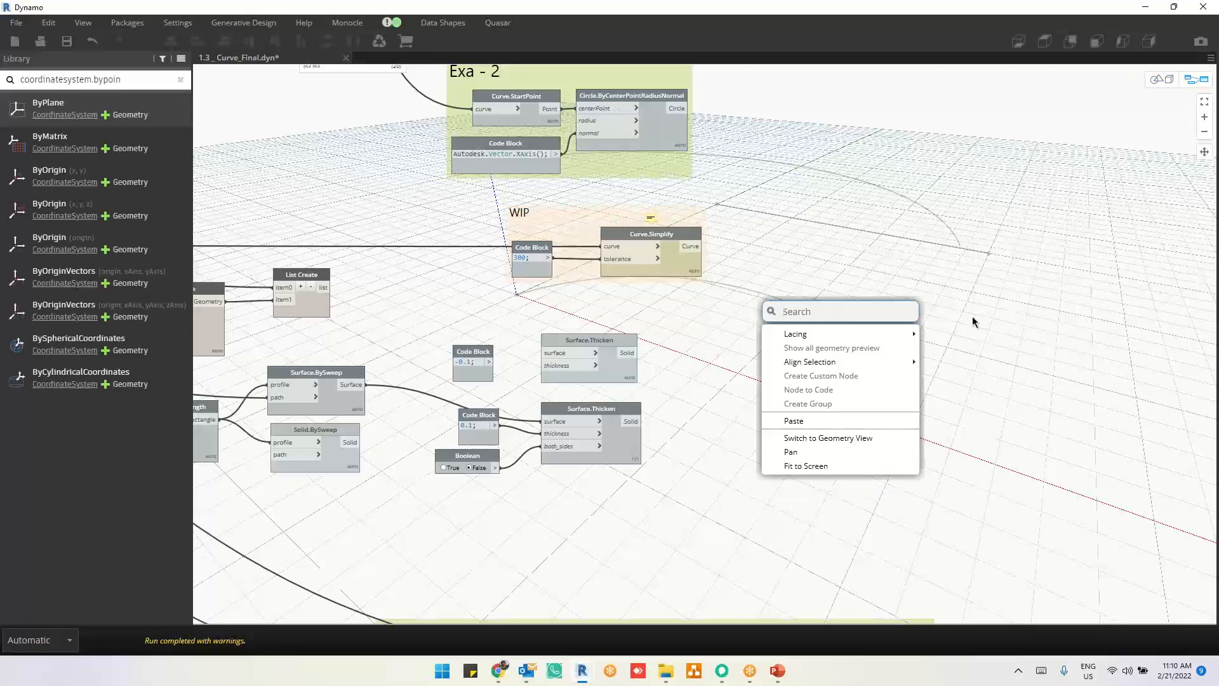
text(su)
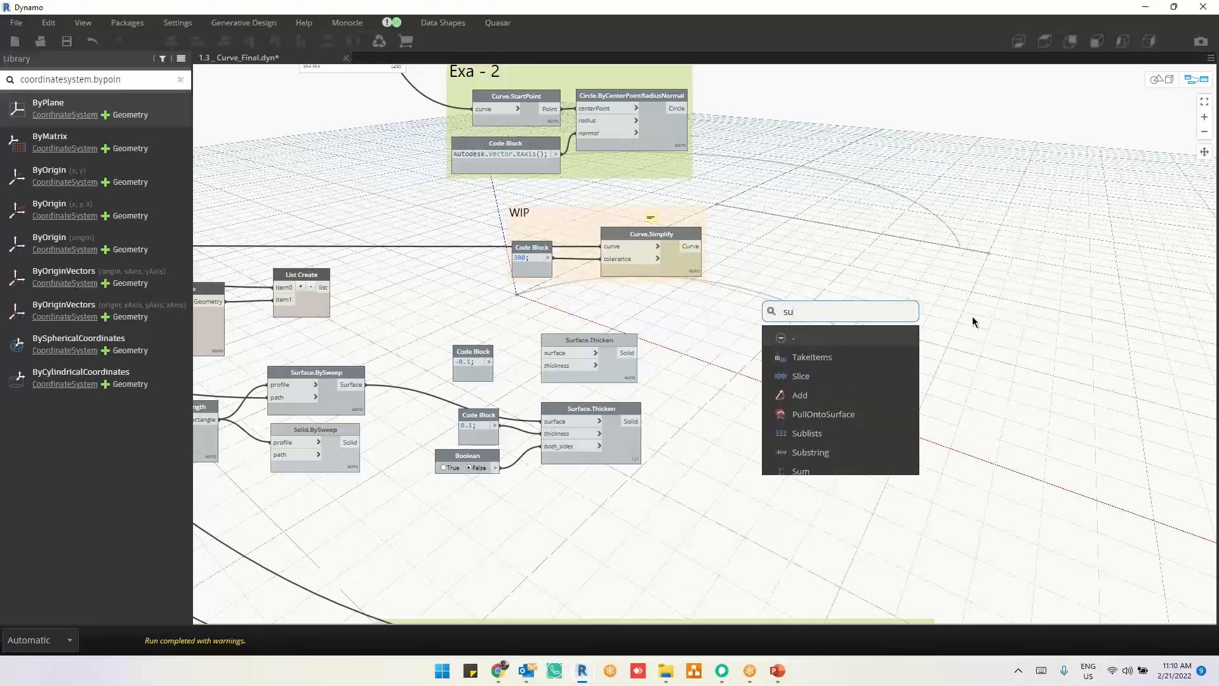
text(rface.by)
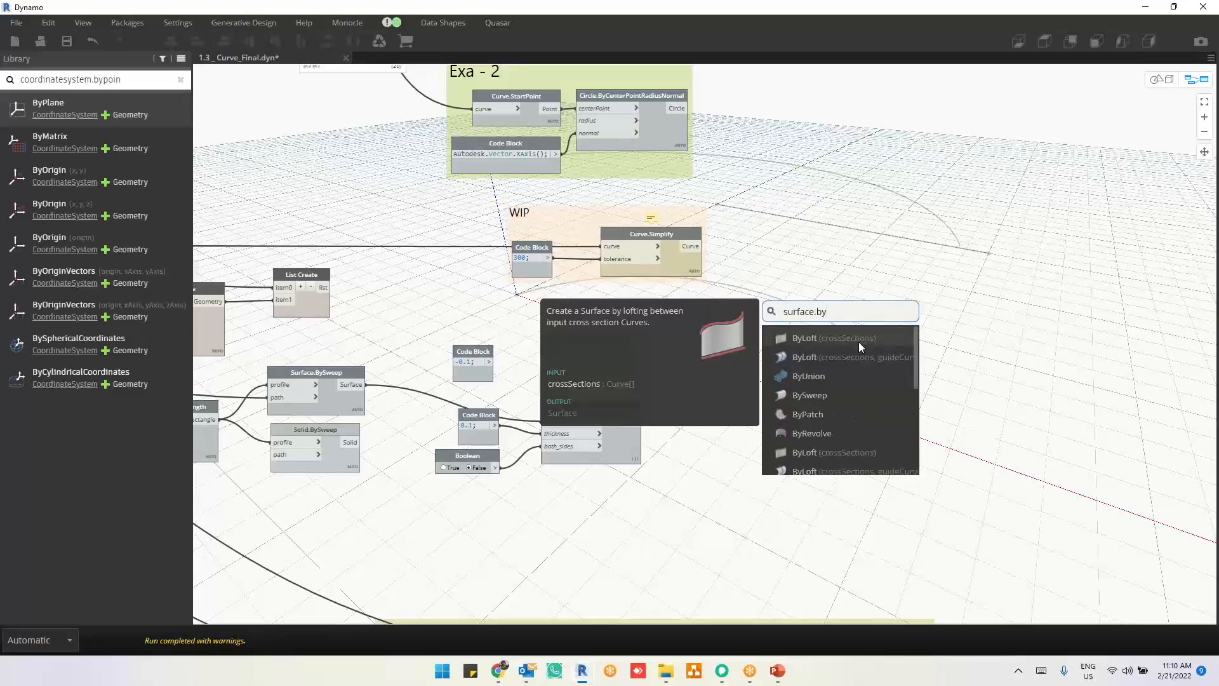
click(859, 342)
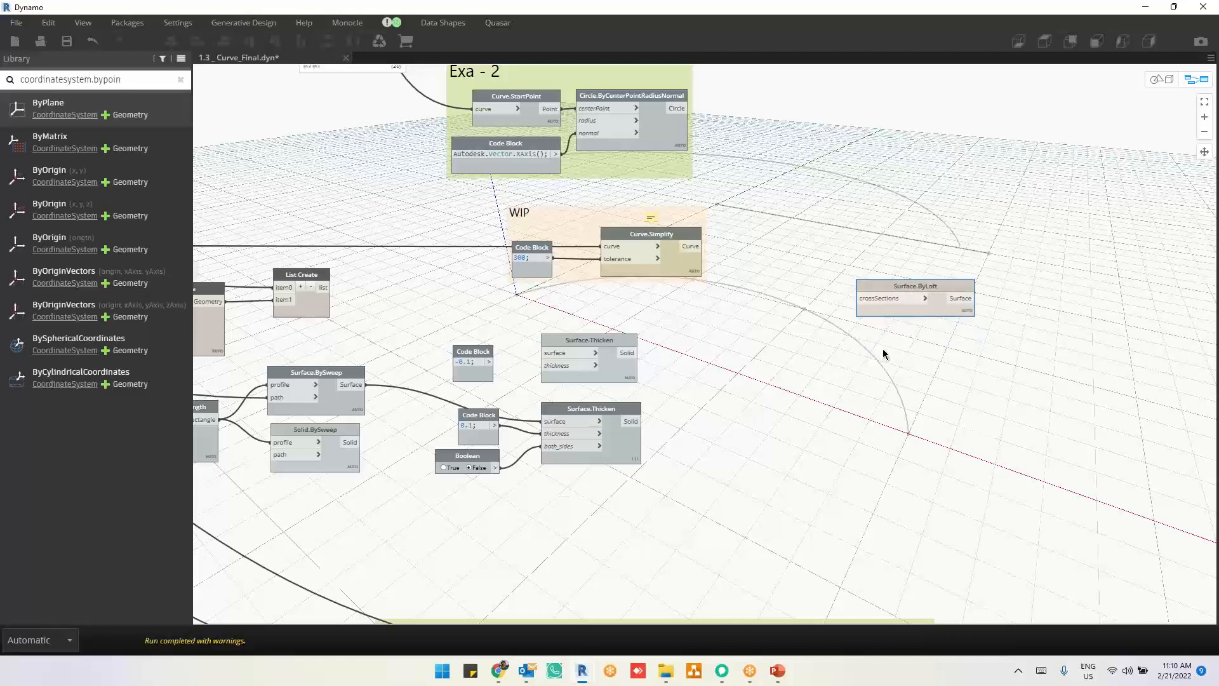
Step: Add a Surface.ByPatch node and place it directly below the Surface.ByLoft node
right_click(882, 353)
text(sur)
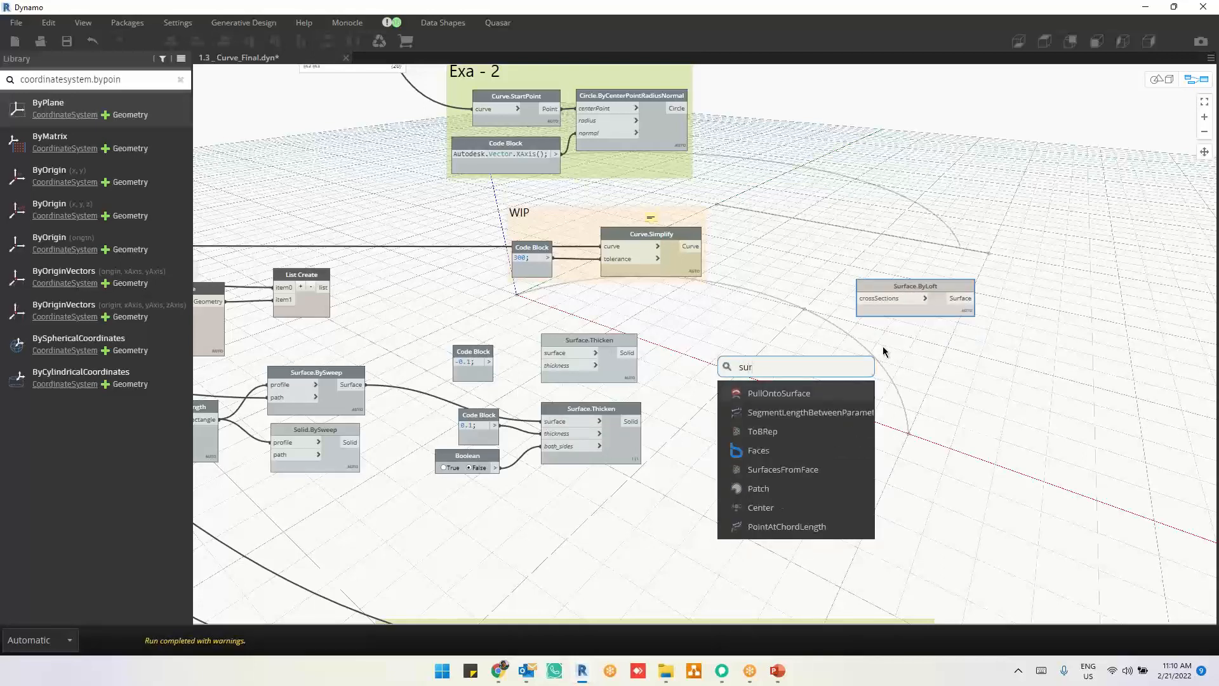
text(face.by)
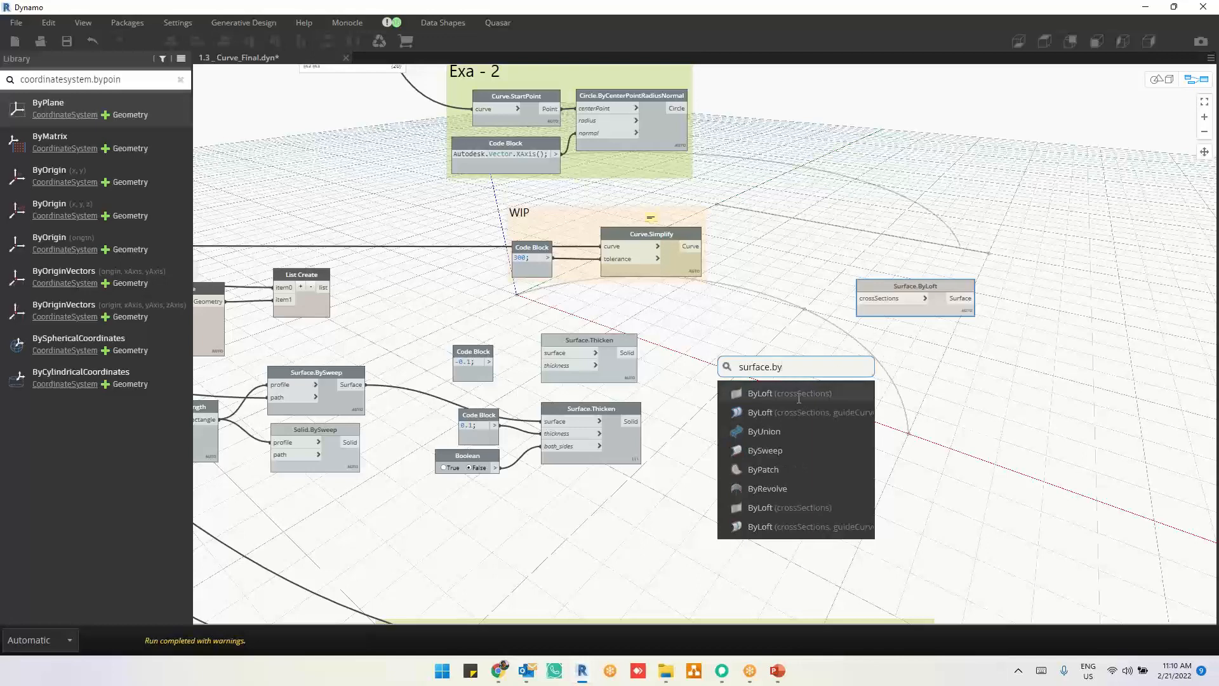
click(785, 471)
drag(826, 483, 892, 335)
scroll(1032, 327, up, 4)
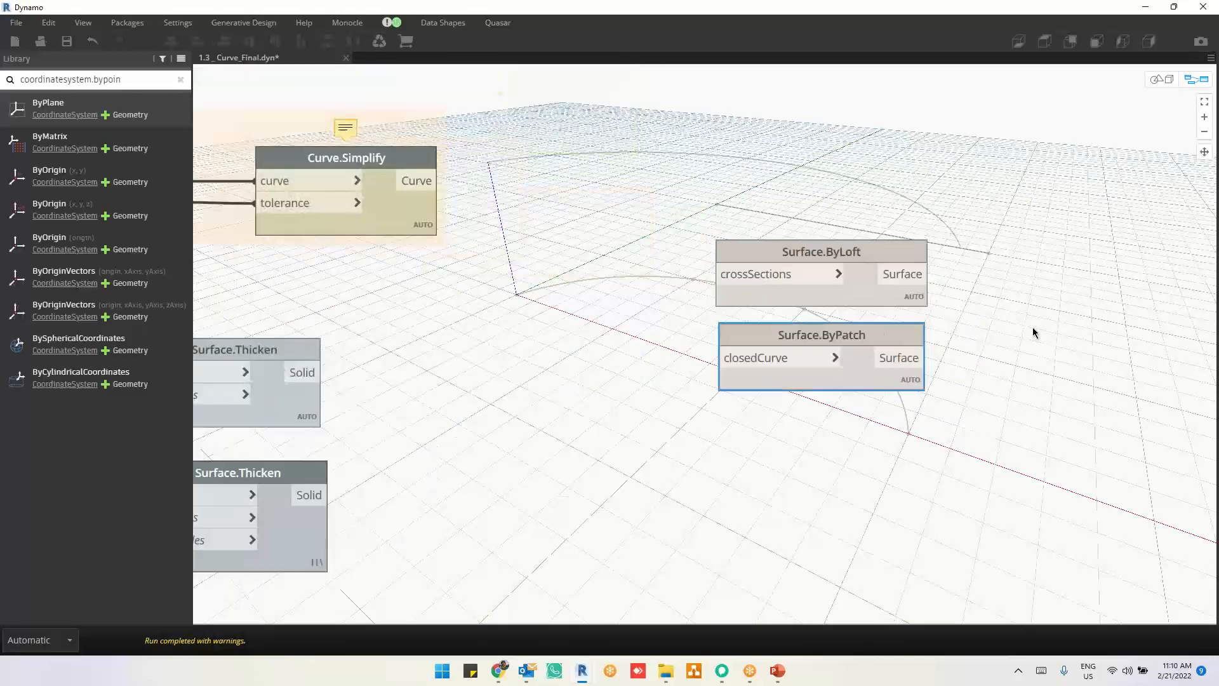
drag(852, 377, 853, 400)
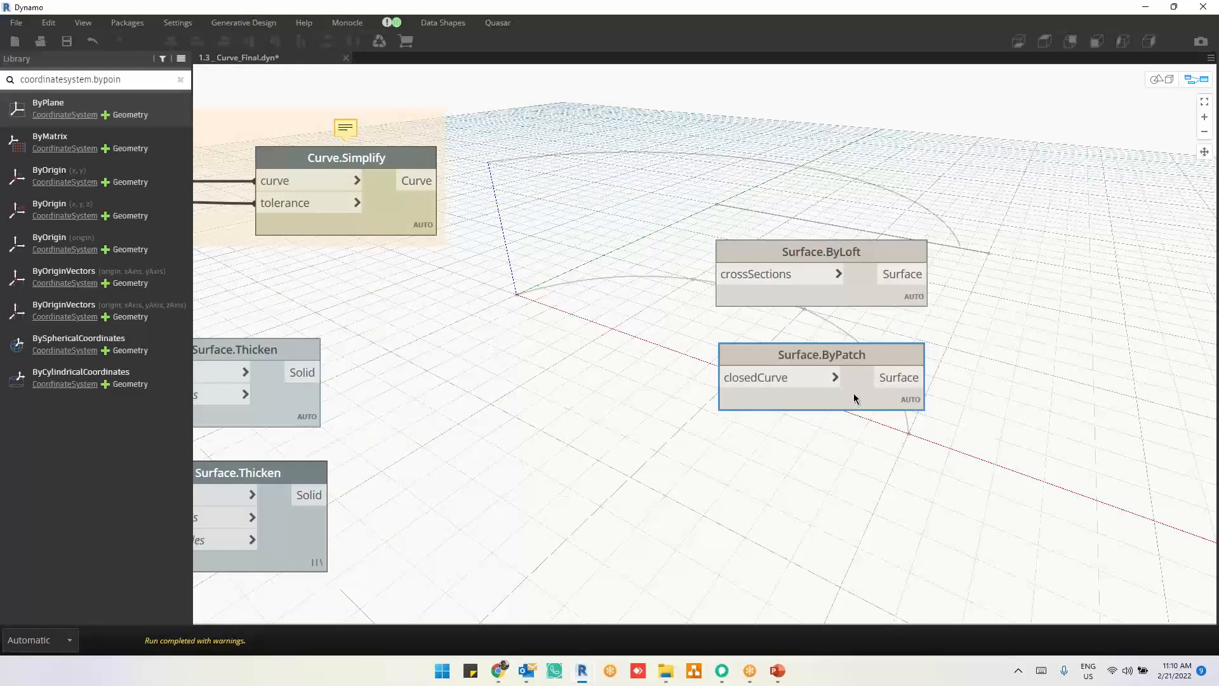
Step: Try connecting the Geometry output of the Geometry.Translate node to the crossSections input of Surface.ByLoft
click(842, 286)
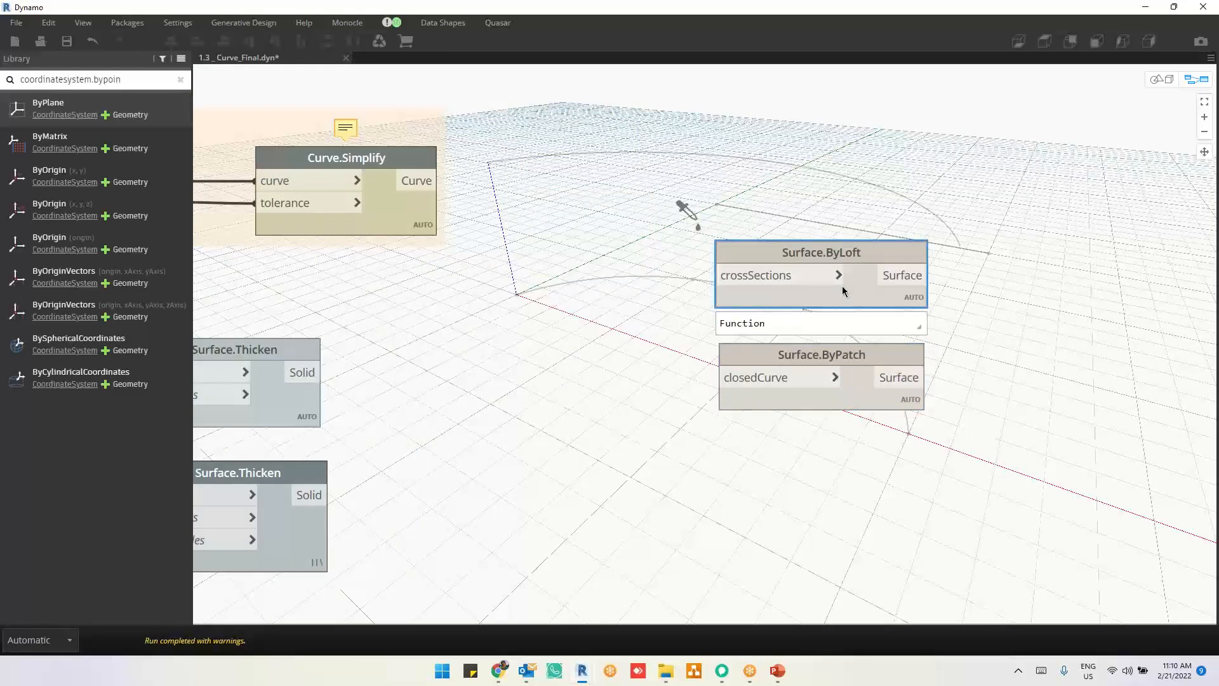
scroll(1073, 326, down, 4)
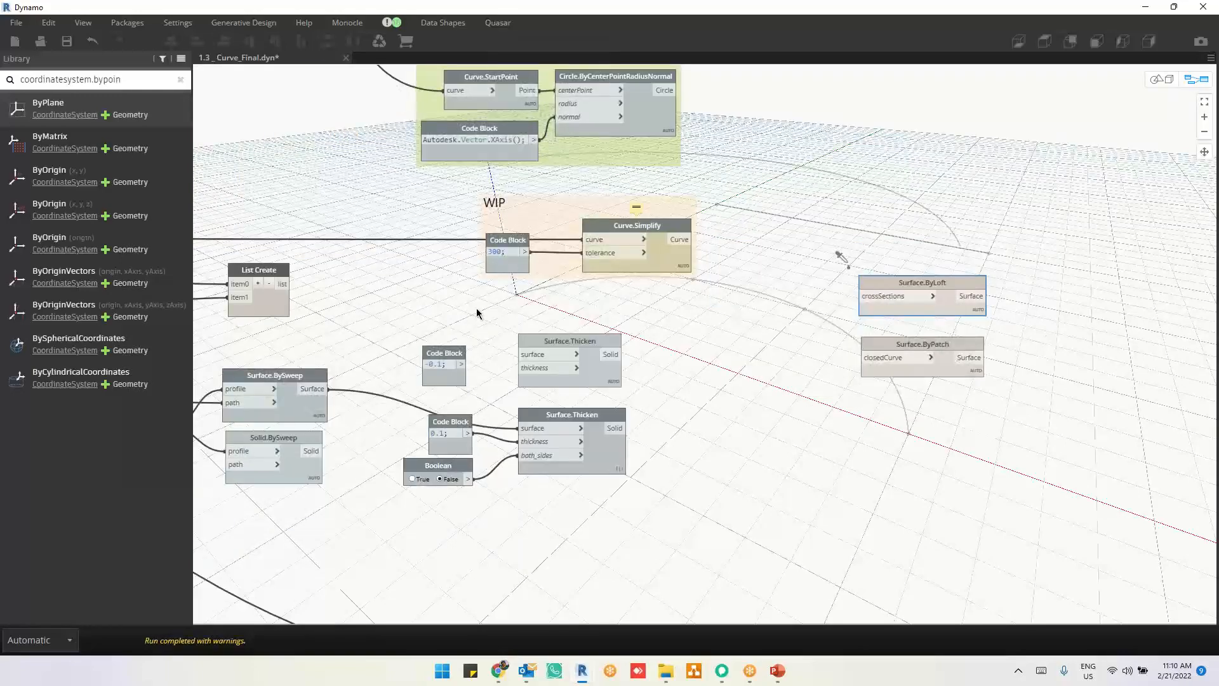
scroll(565, 310, down, 3)
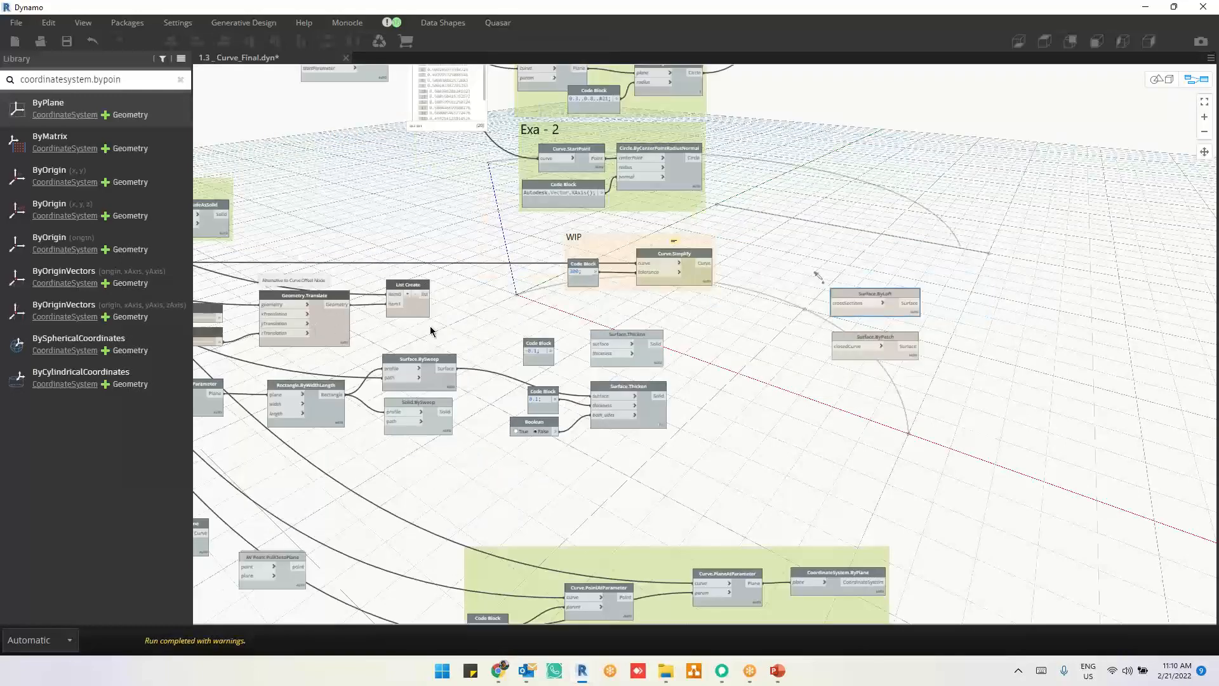
middle_drag(430, 326, 473, 327)
scroll(392, 312, up, 3)
scroll(393, 311, up, 2)
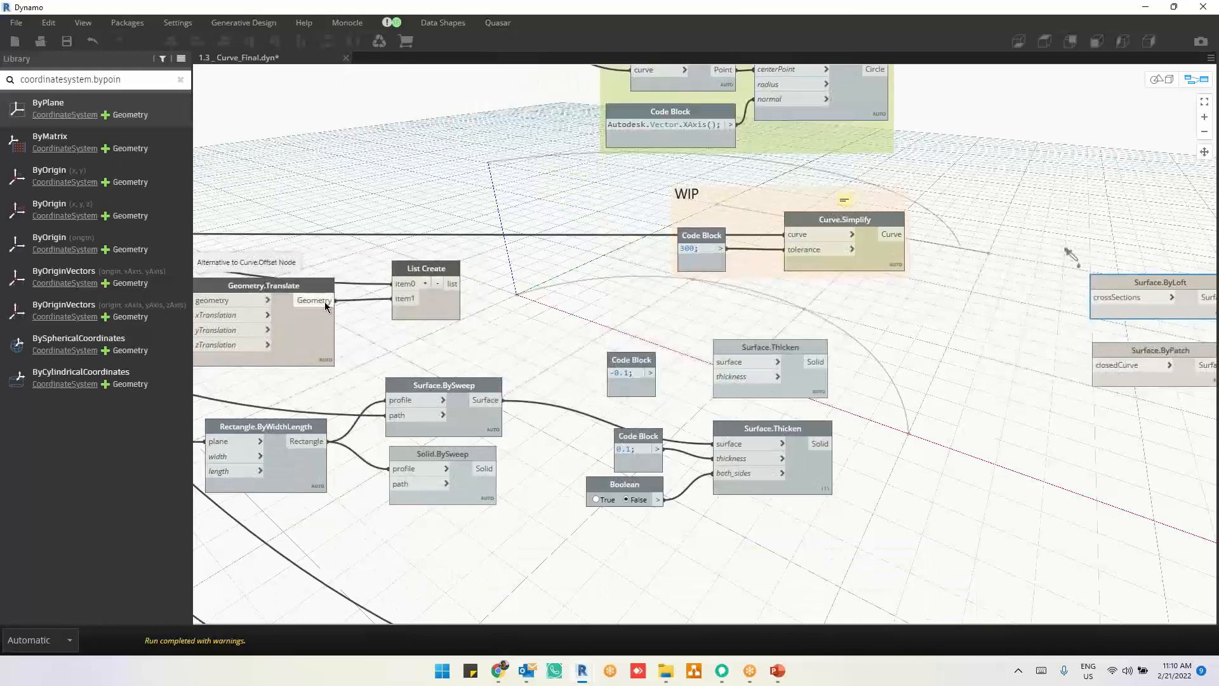
click(326, 304)
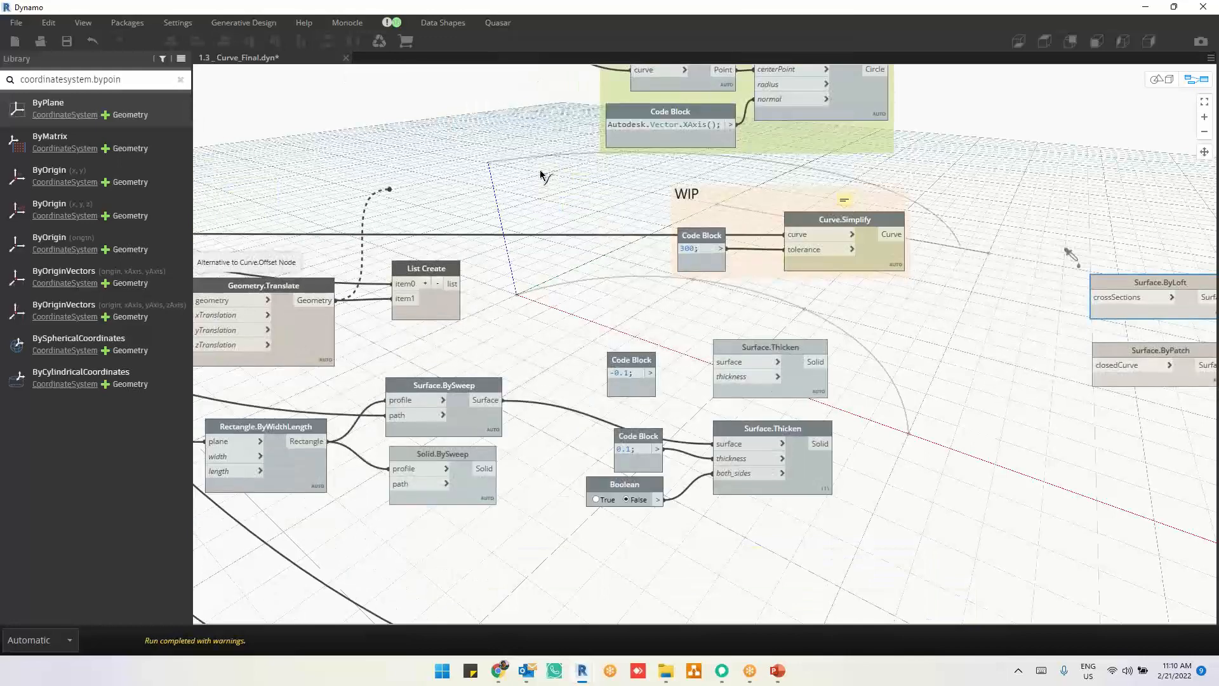
click(1092, 298)
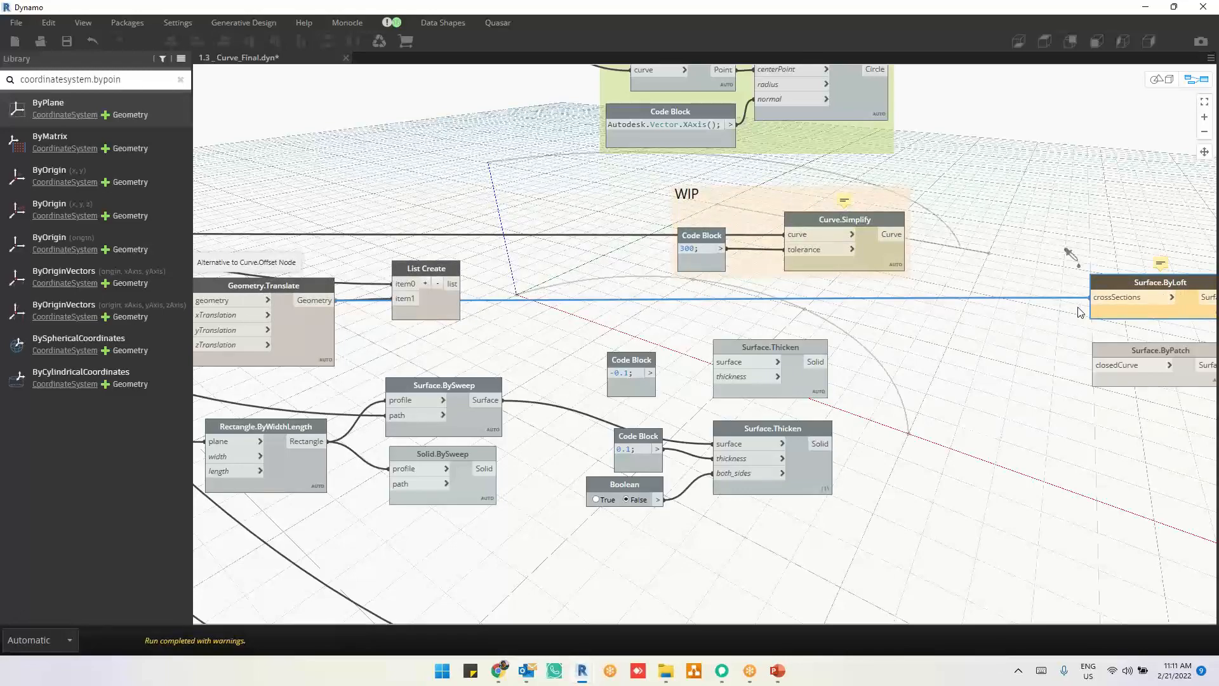
Step: Connect the List Create node's list output to the crossSections input of Surface.ByLoft
scroll(1192, 271, up, 3)
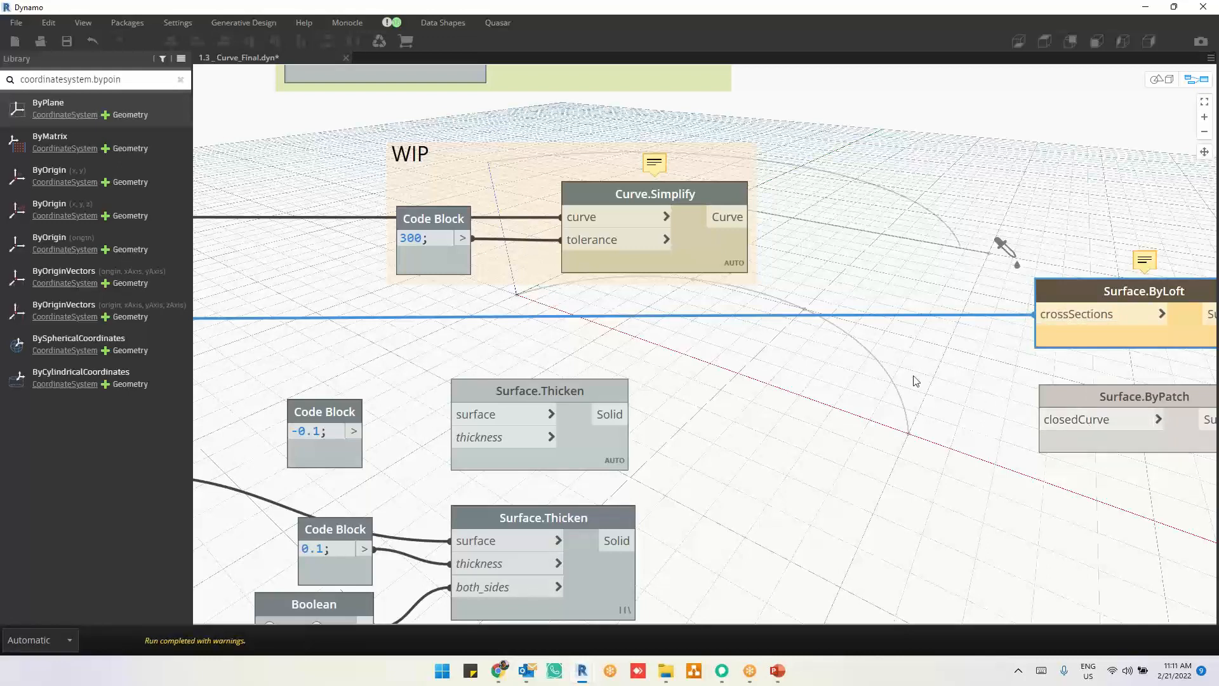
scroll(907, 375, down, 3)
drag(296, 316, 1007, 334)
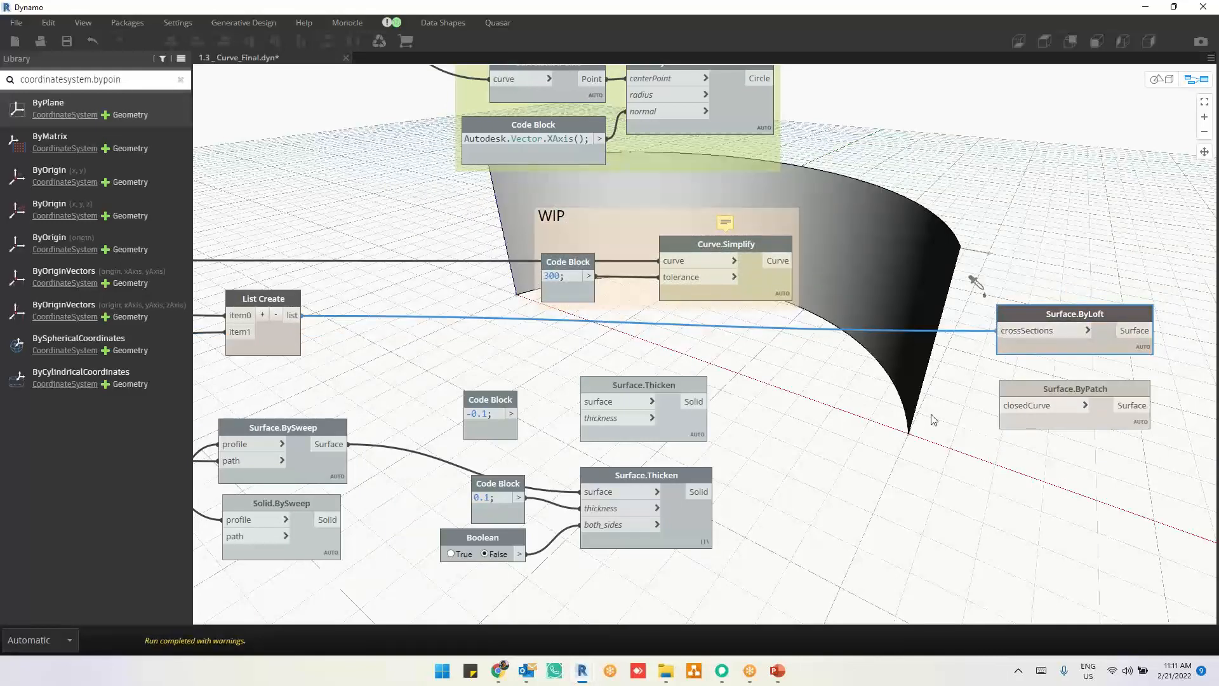
Step: Add a Circle.ByCenterPointRadius node, connect its Circle output to Surface.ByPatch's closedCurve input and place it beside that node
middle_drag(933, 419, 826, 414)
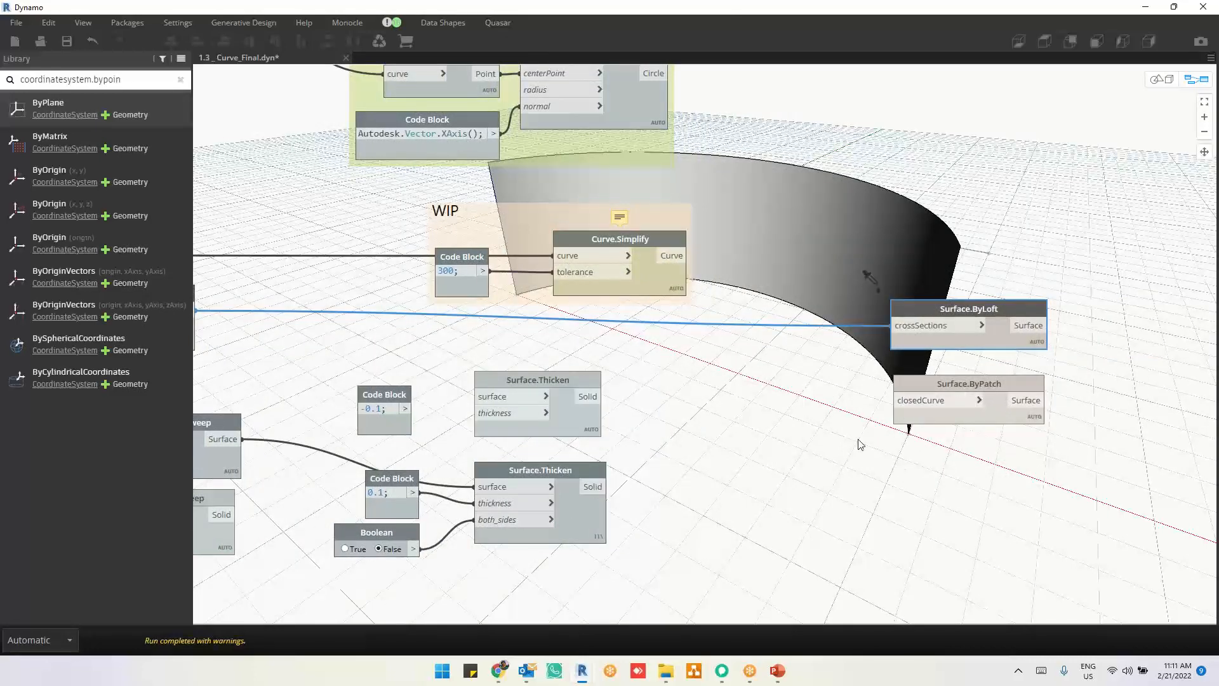
middle_drag(858, 445, 724, 370)
right_click(722, 371)
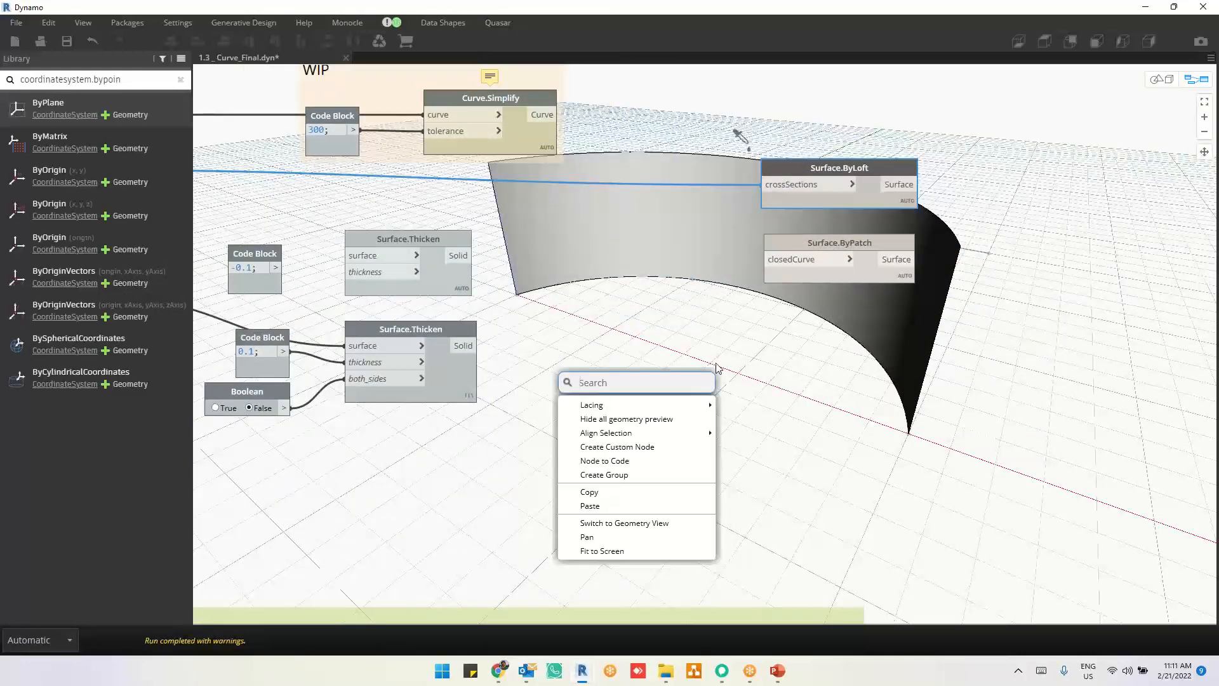
text(circle)
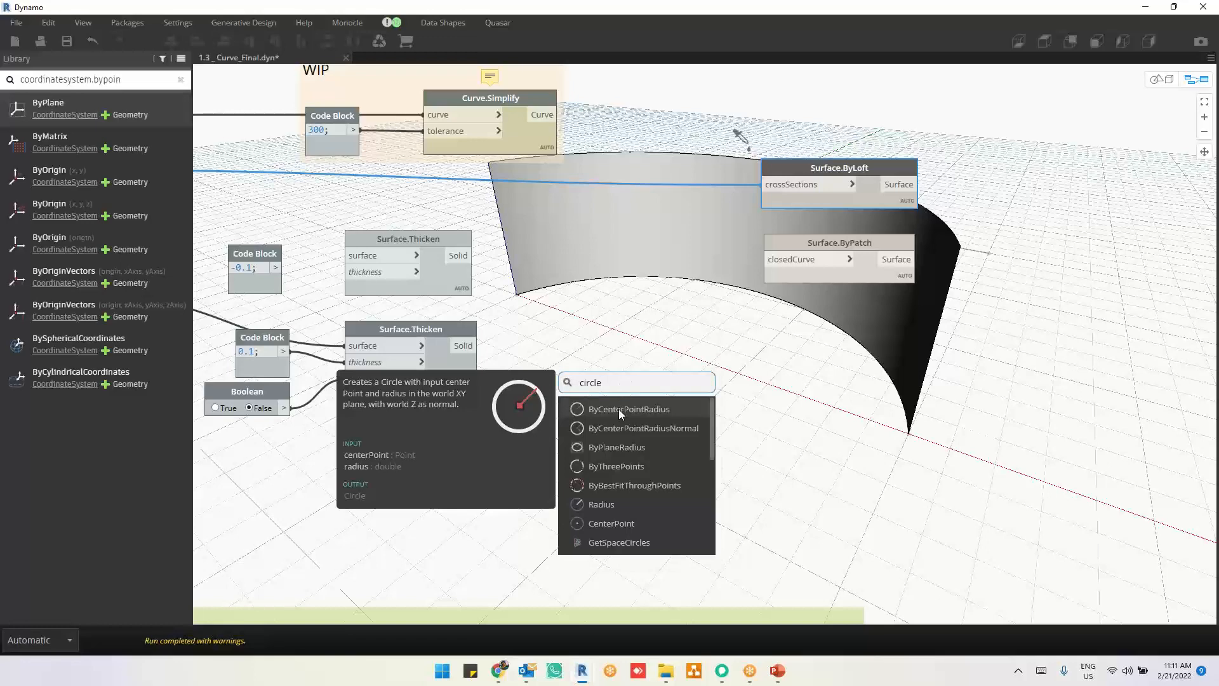
click(620, 410)
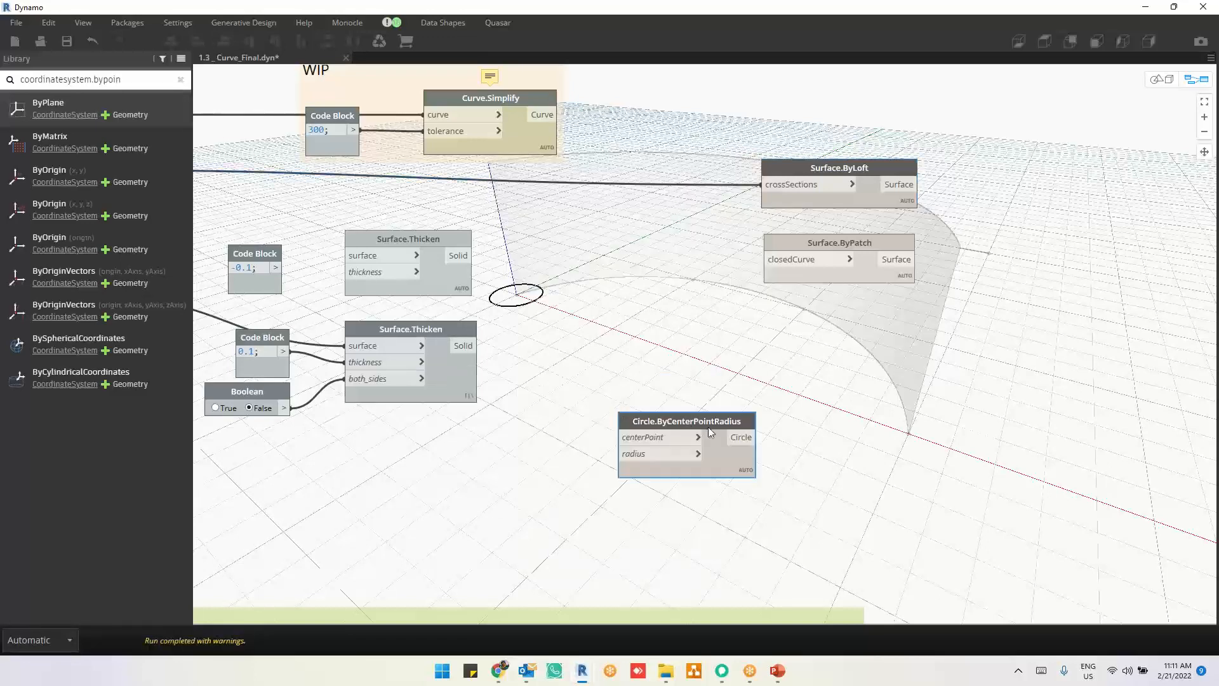
drag(758, 437, 773, 262)
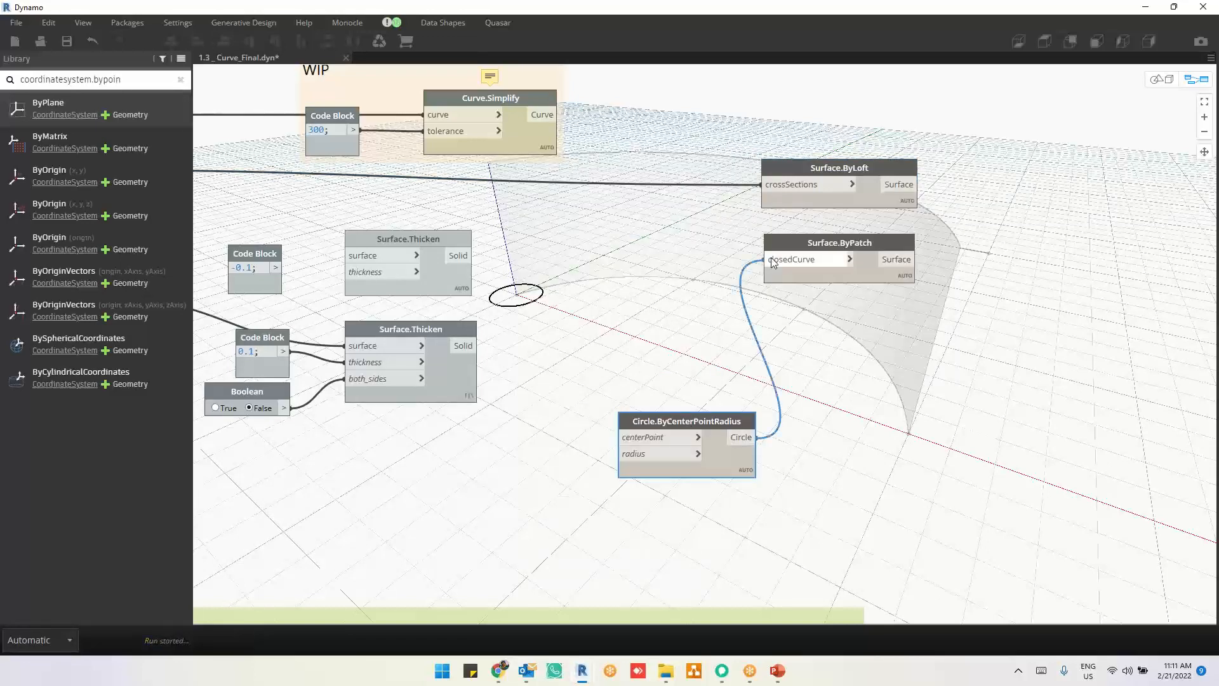
drag(725, 466, 716, 349)
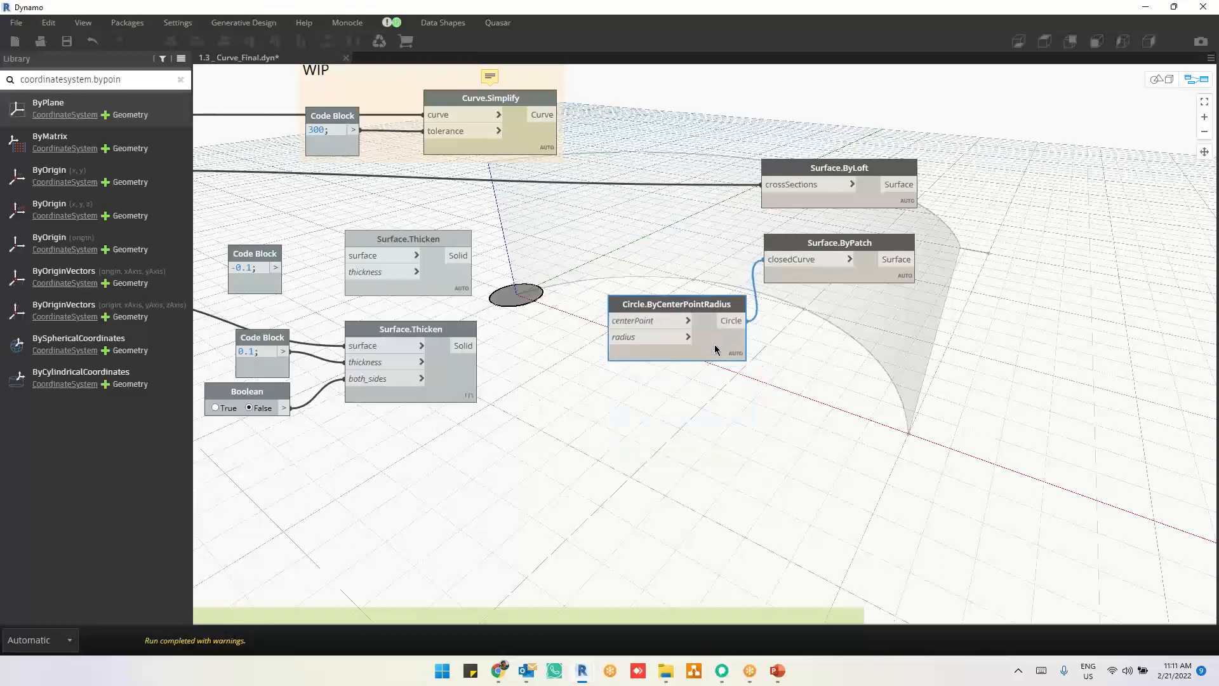
Step: Try the open-curve list on Surface.ByPatch's closedCurve input, and restore the circle connection there and the list connection to Surface.ByLoft
drag(765, 185, 774, 259)
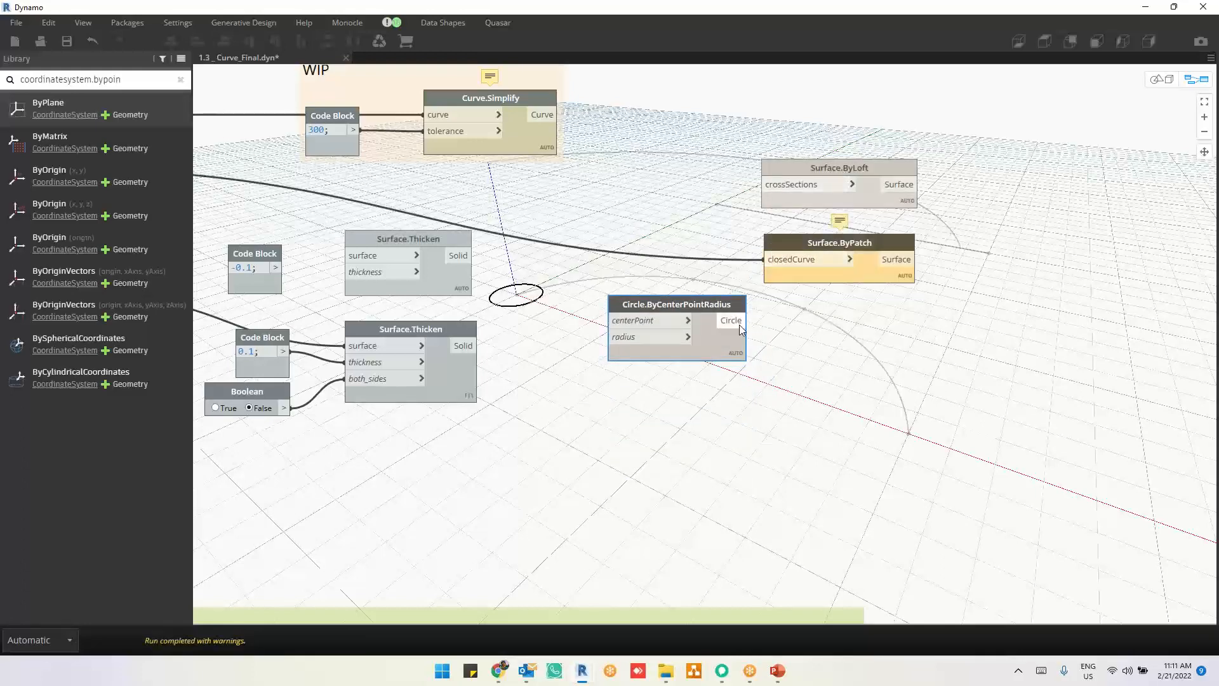
drag(749, 320, 766, 259)
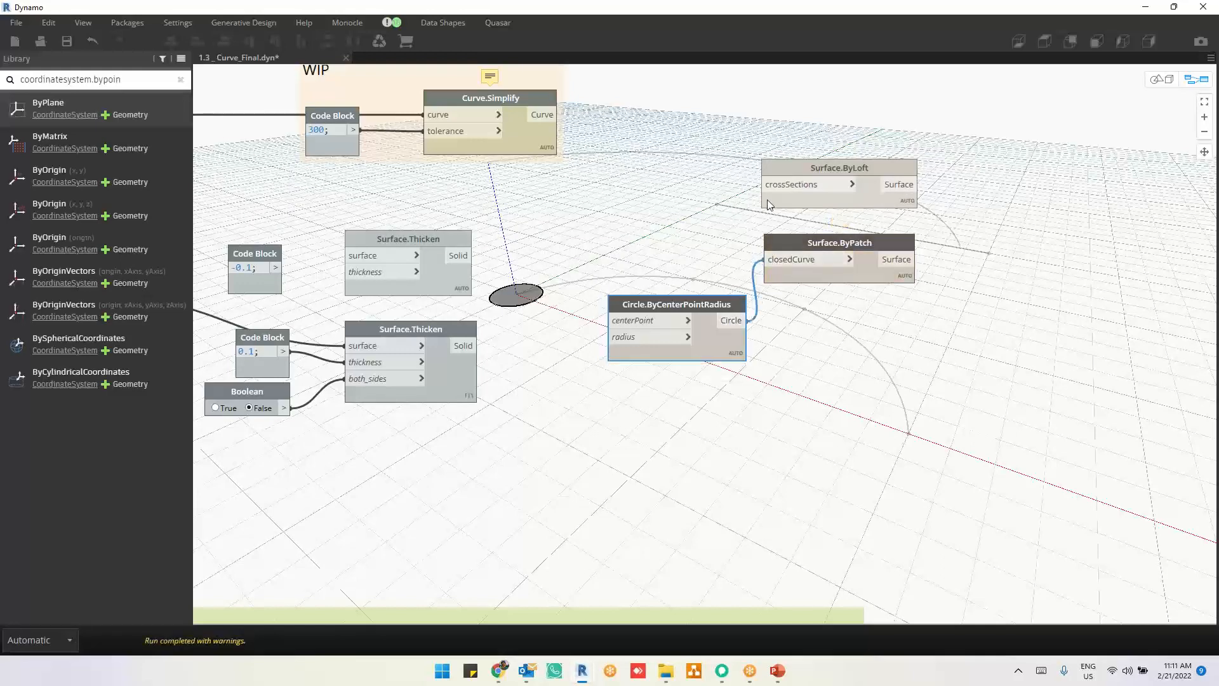
scroll(854, 334, down, 1)
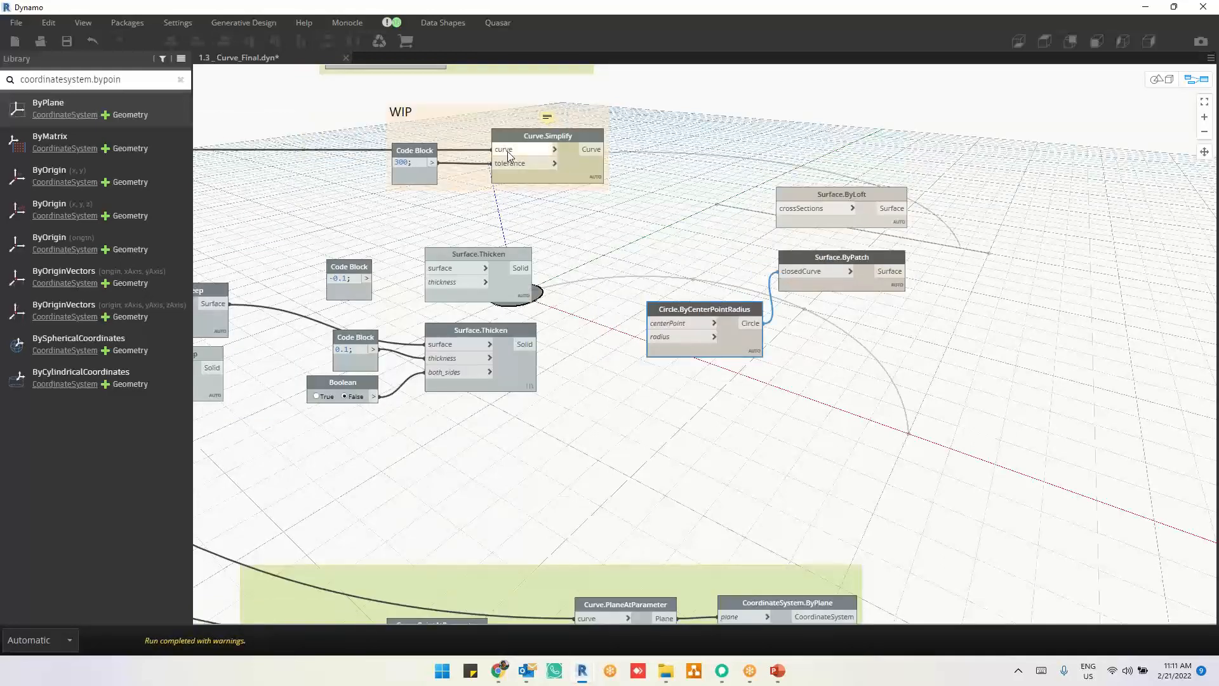
scroll(659, 198, down, 1)
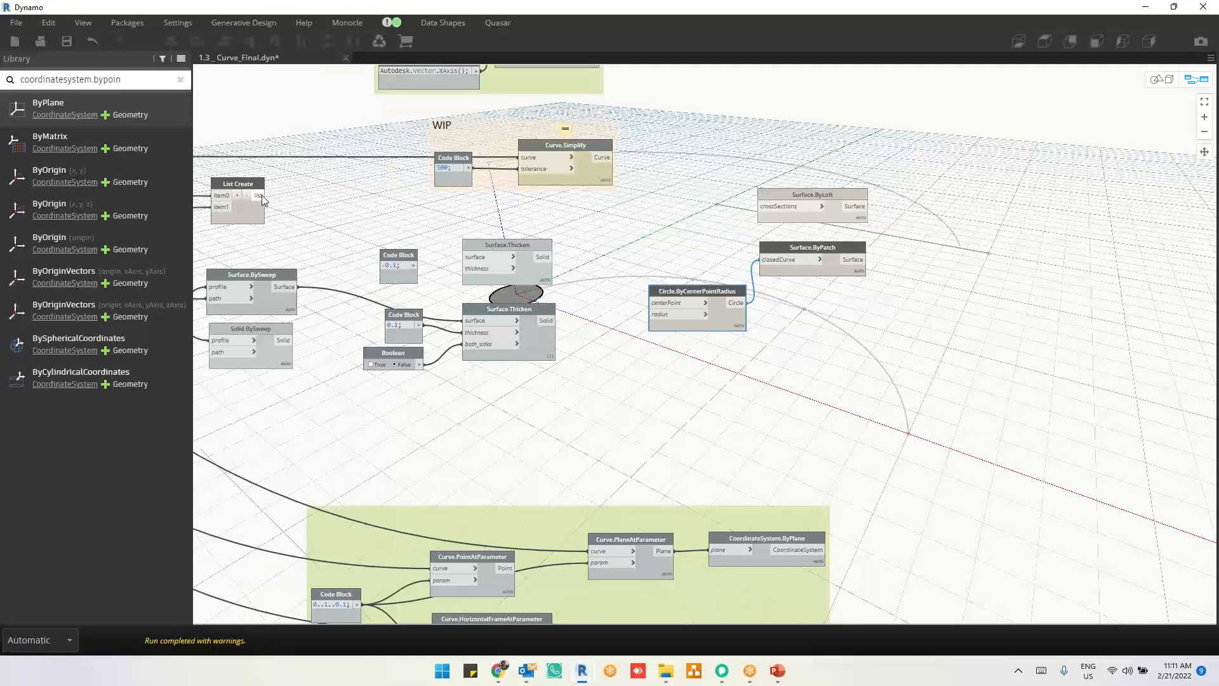
click(259, 195)
click(770, 213)
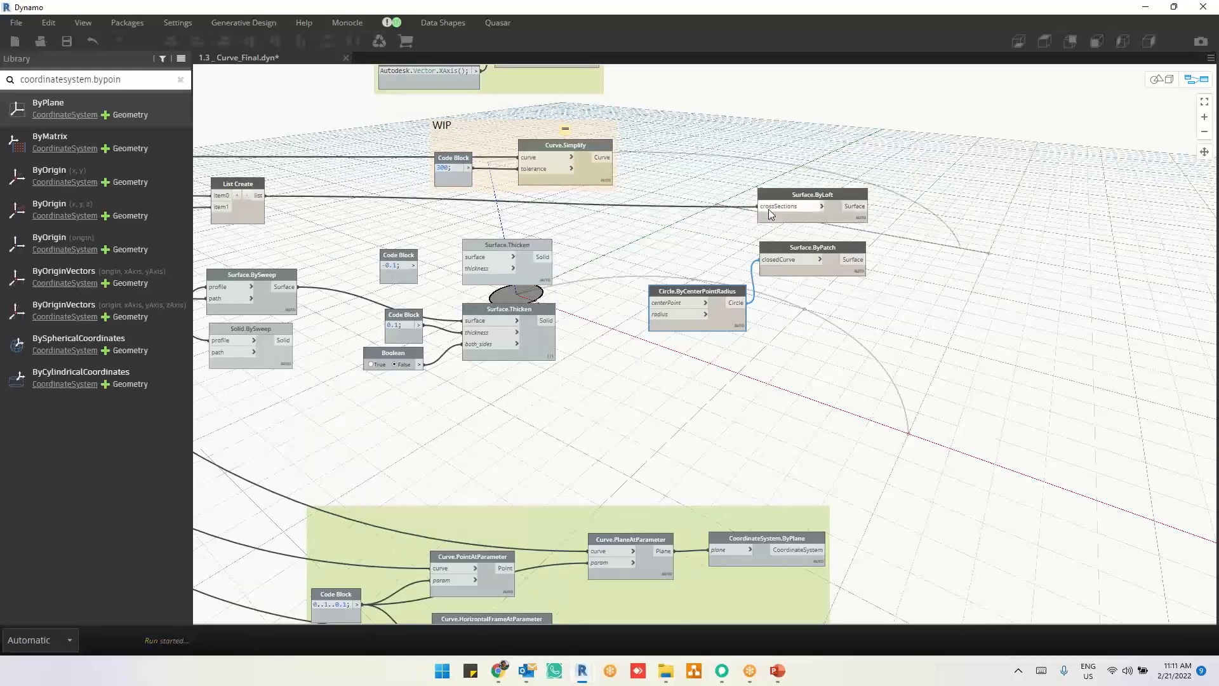
Step: Add a Rectangle.ByWidthLength node with plane, width and length inputs below the Circle.ByCenterPointRadius node
scroll(880, 325, up, 1)
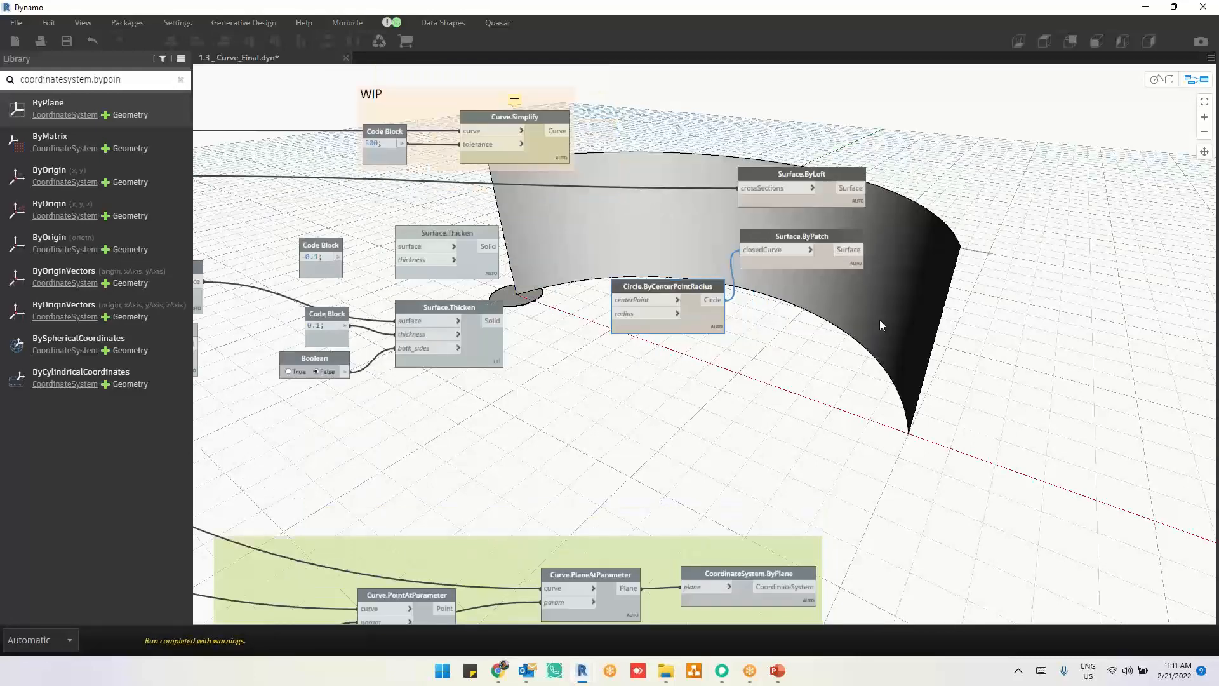
right_click(838, 332)
text(r)
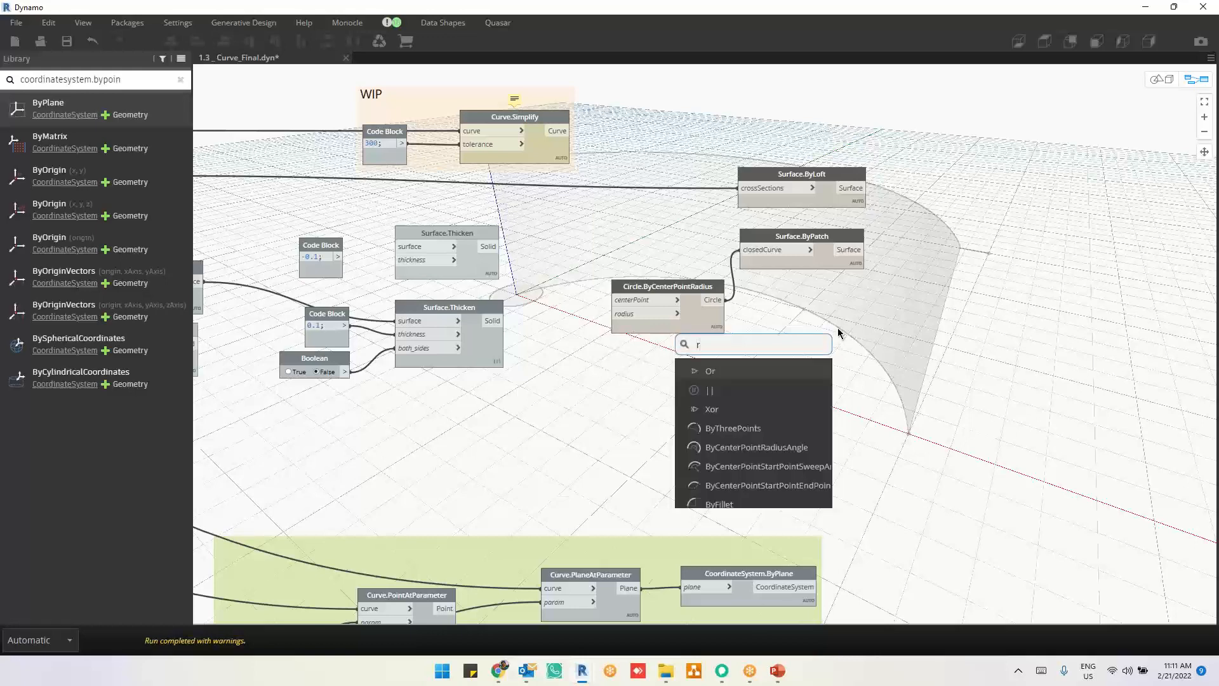
text(ectangel)
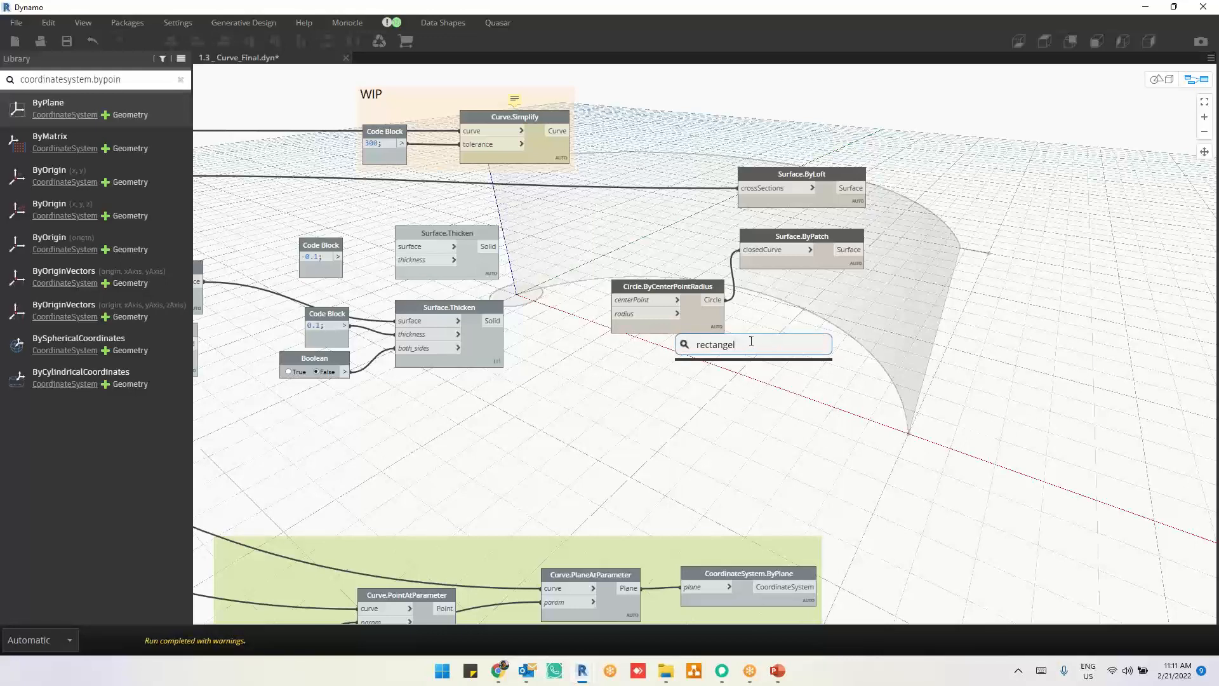
key(BackSpace)
key(BackSpace)
text(le)
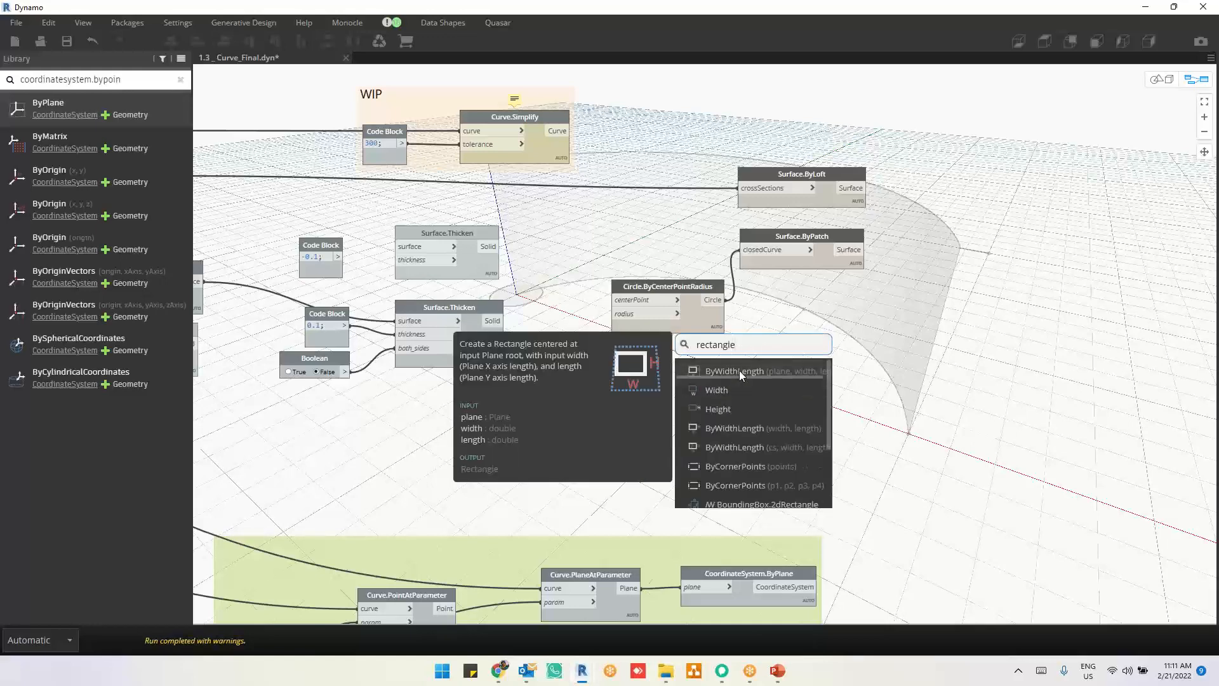
click(738, 375)
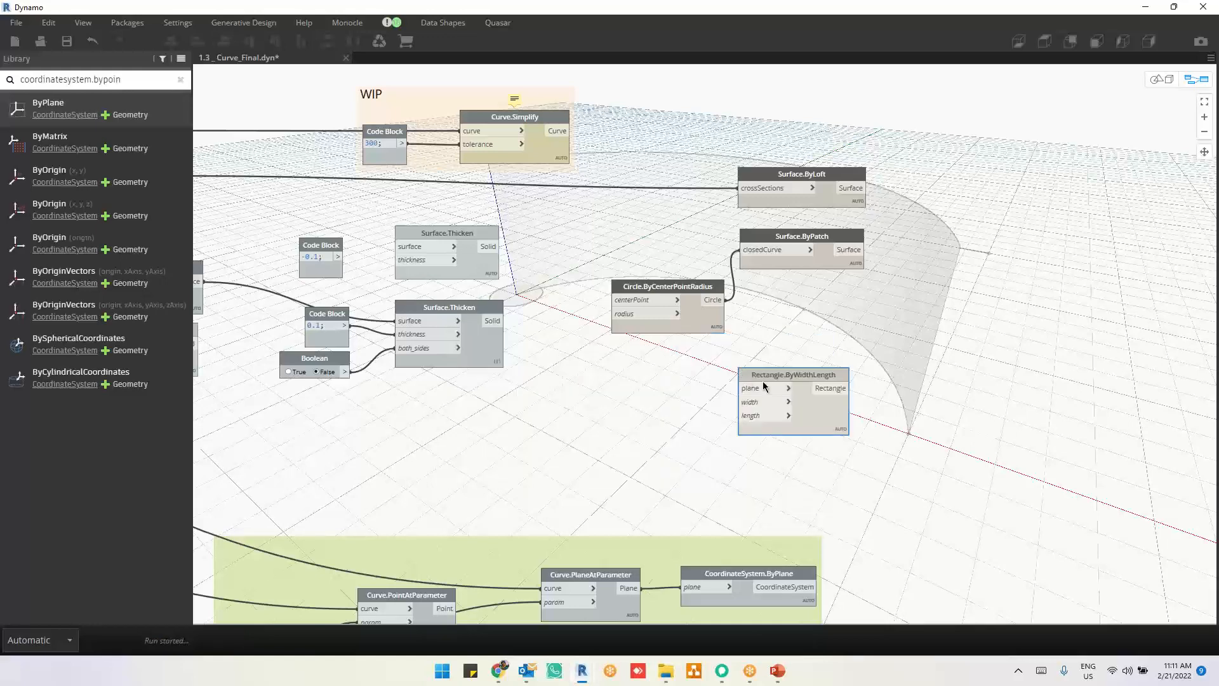
Step: Replace the rectangle node with the Rectangle.ByWidthLength version that takes only width and length, placed below the Circle.ByCenterPointRadius node
drag(762, 372, 638, 372)
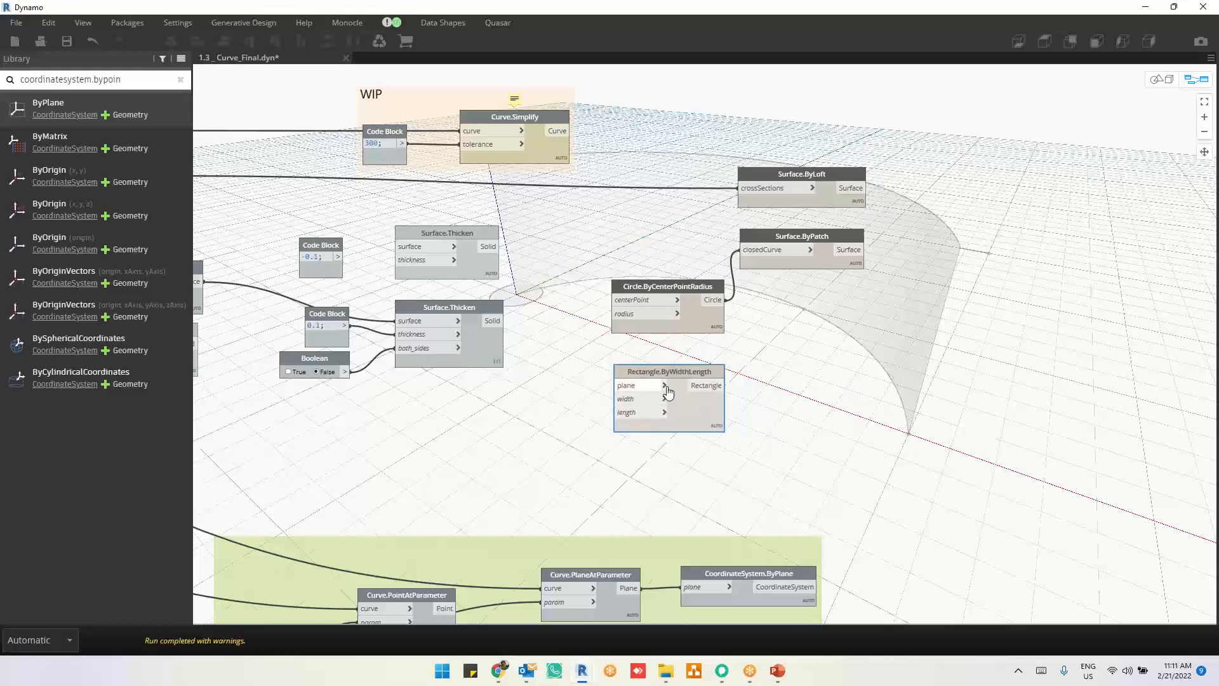
key(Delete)
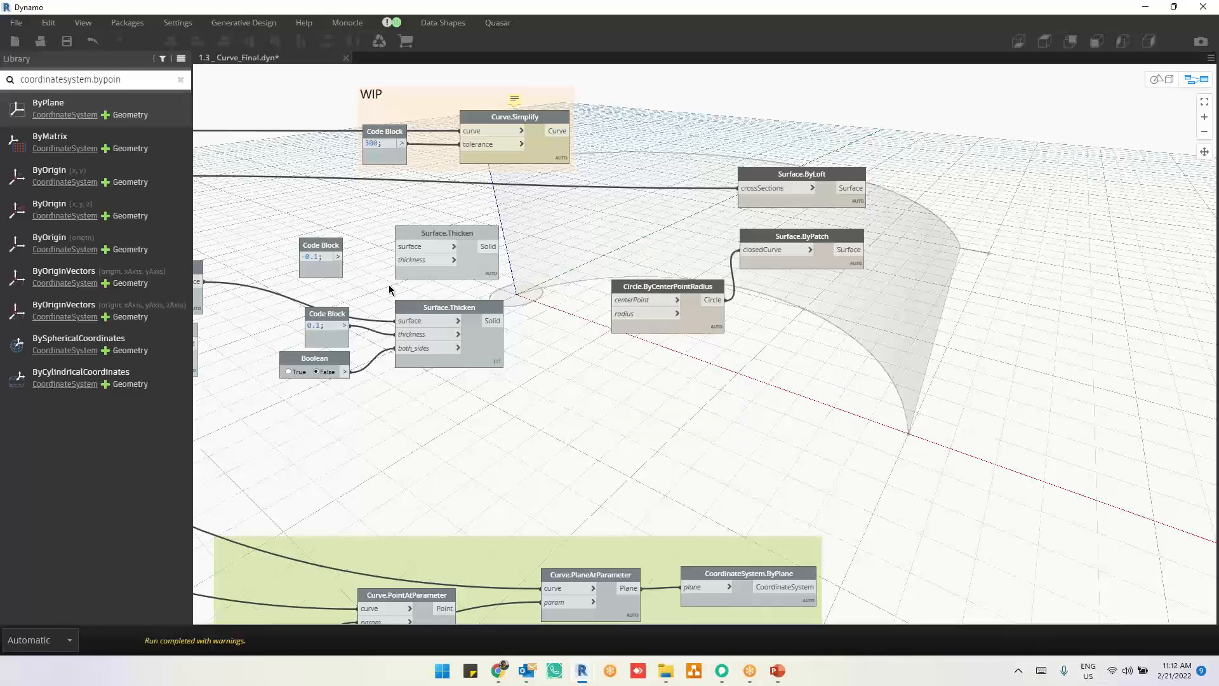
drag(149, 83, 1, 83)
text(rec)
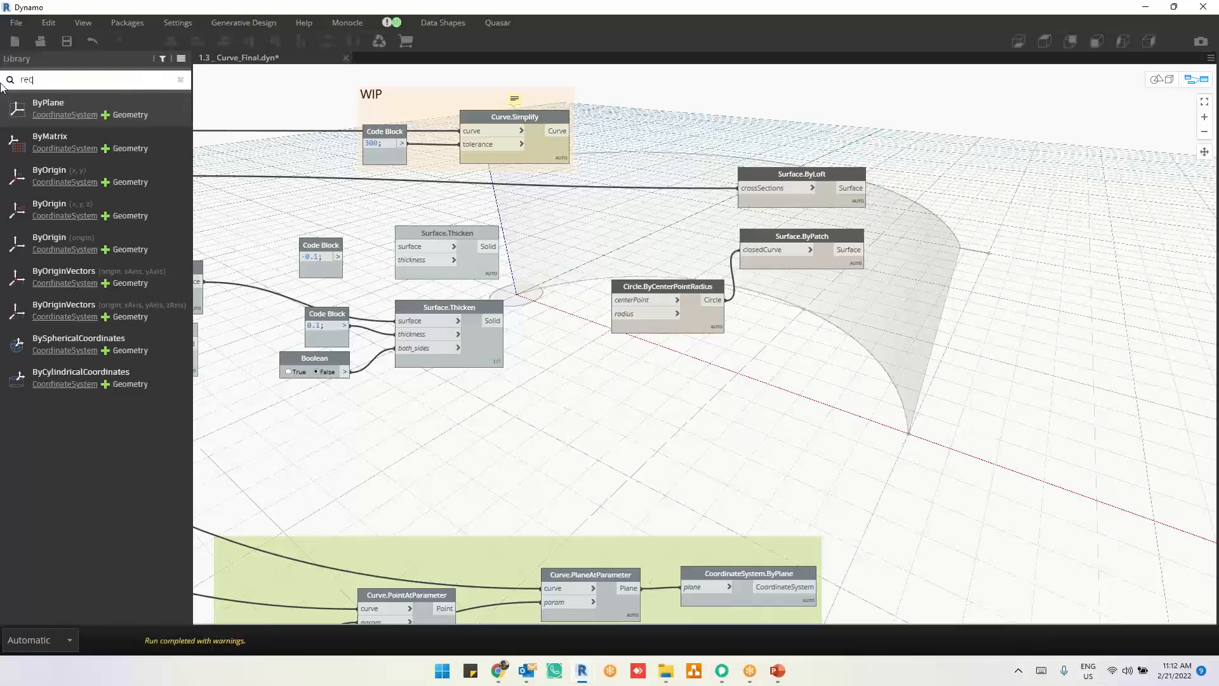
text(tangle)
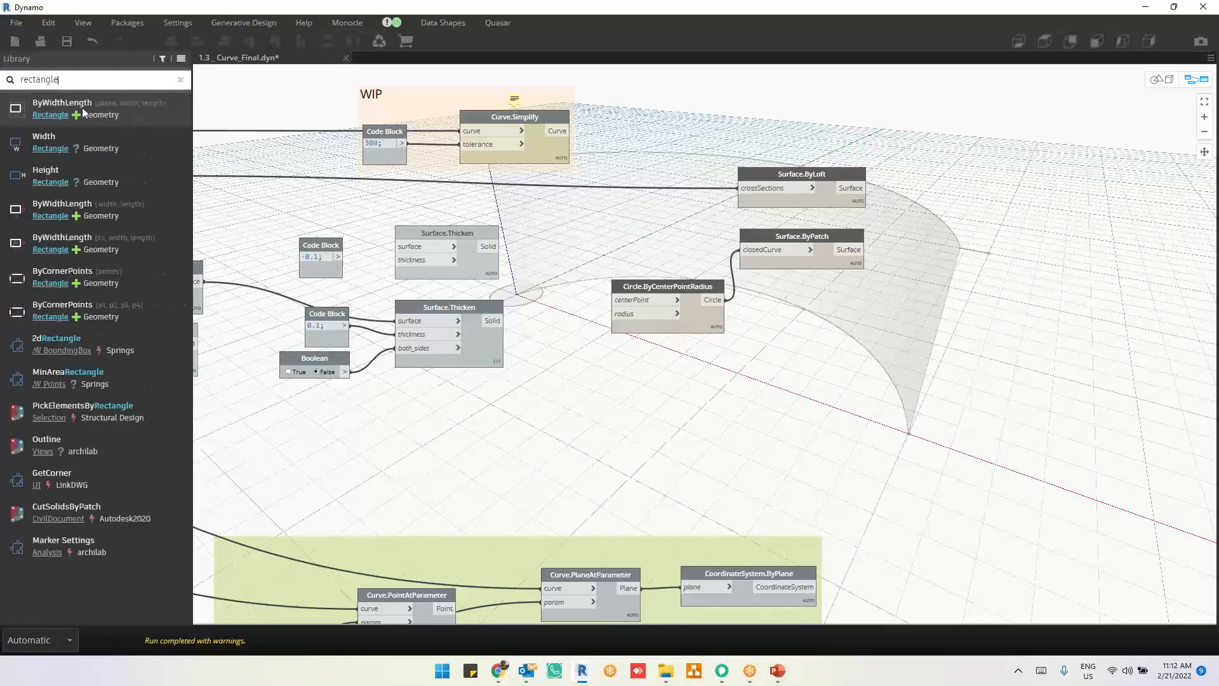
click(118, 203)
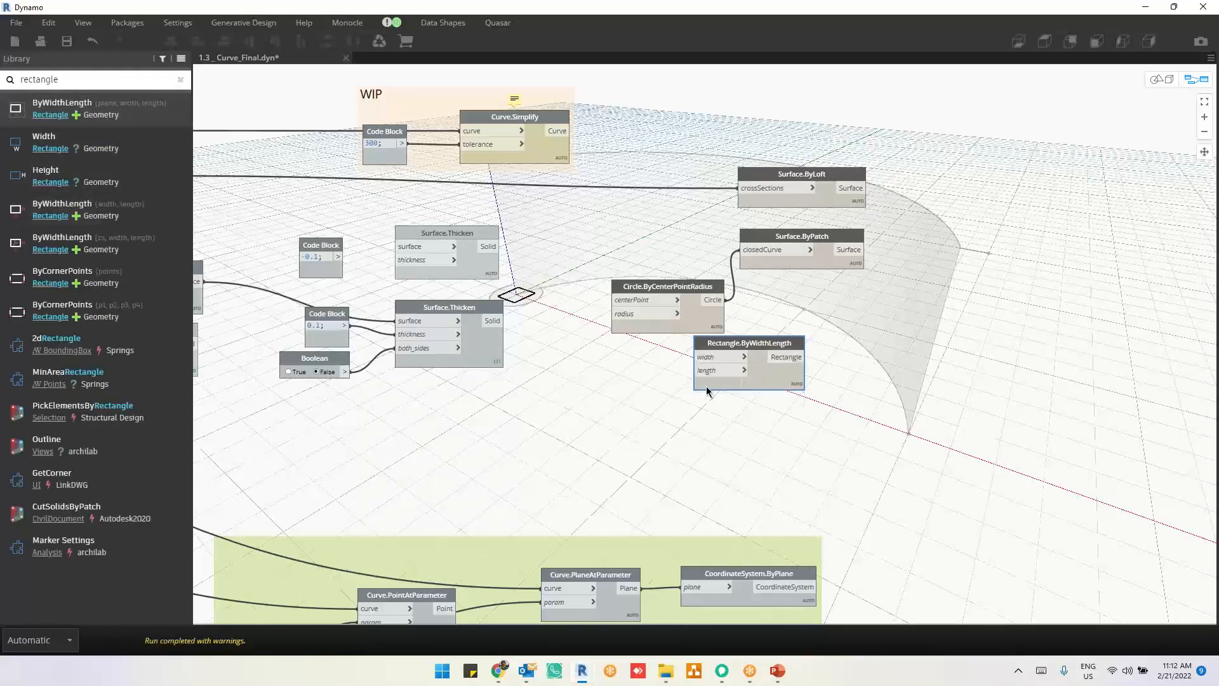
drag(796, 370, 705, 399)
Step: Connect the Rectangle output to Surface.ByPatch's closedCurve input in place of the circle and highlight the patched surface
scroll(765, 394, up, 2)
scroll(766, 394, up, 4)
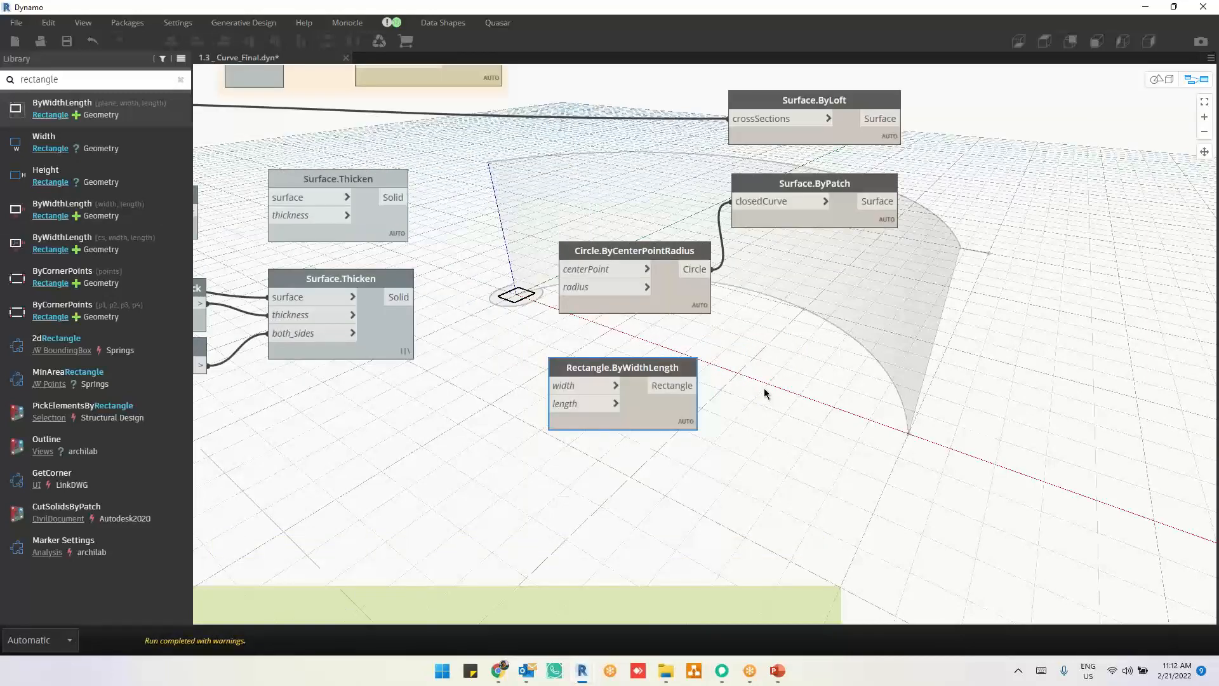
middle_drag(762, 458, 802, 464)
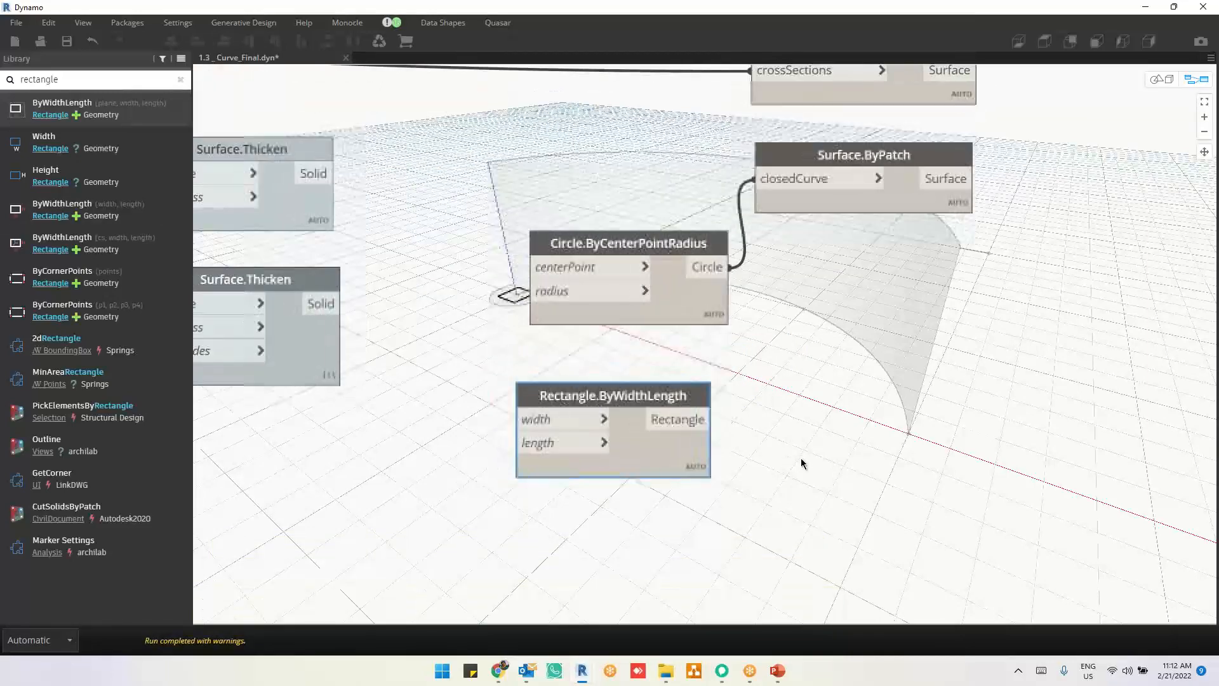
click(722, 428)
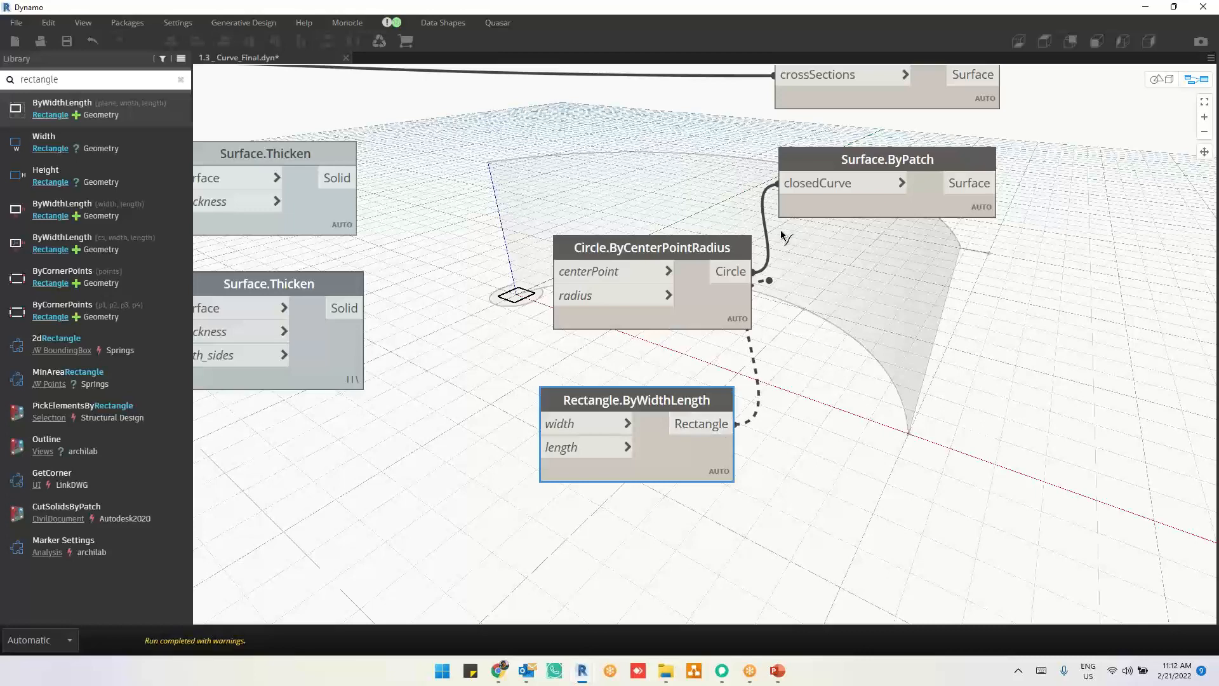
click(789, 184)
click(892, 412)
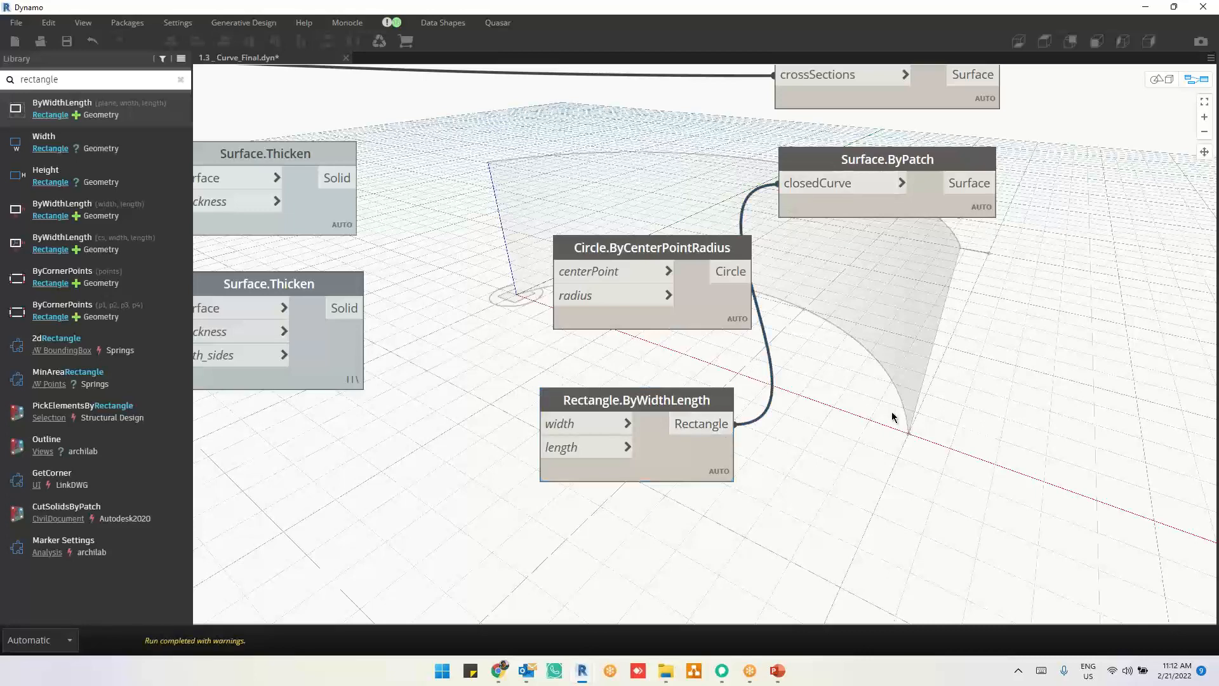
click(915, 192)
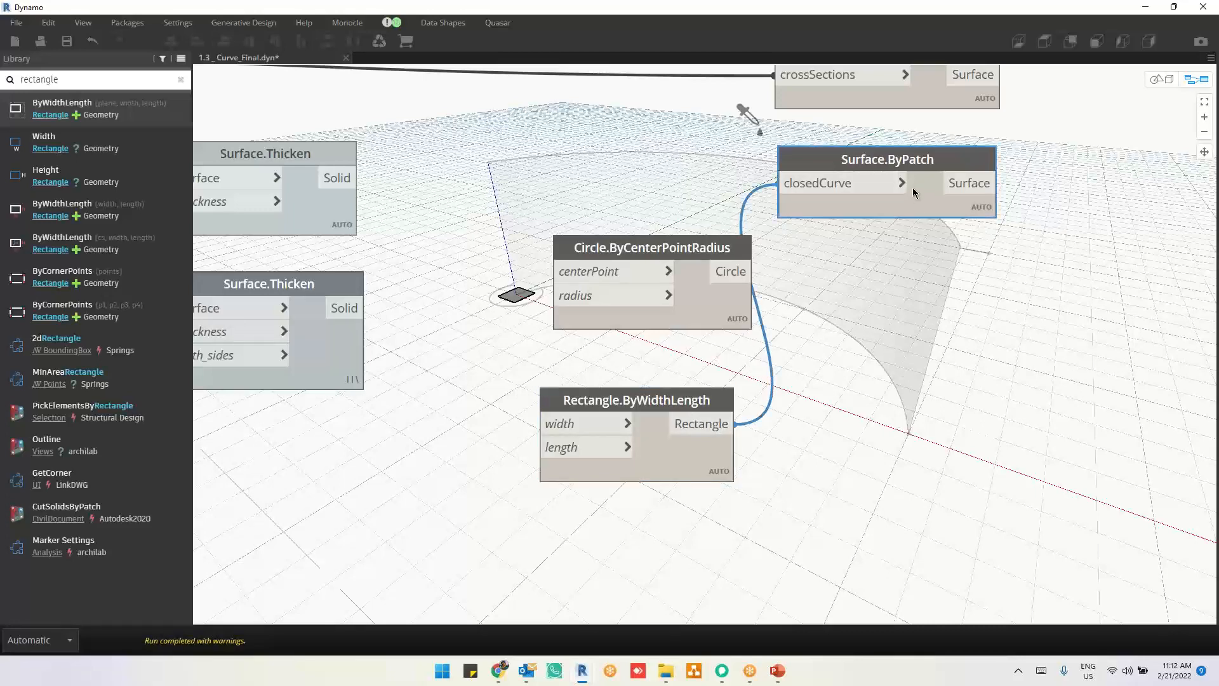
Step: Add a Code Block with the value 5 and connect it to the rectangle node's width and length inputs
double_click(406, 458)
text(5)
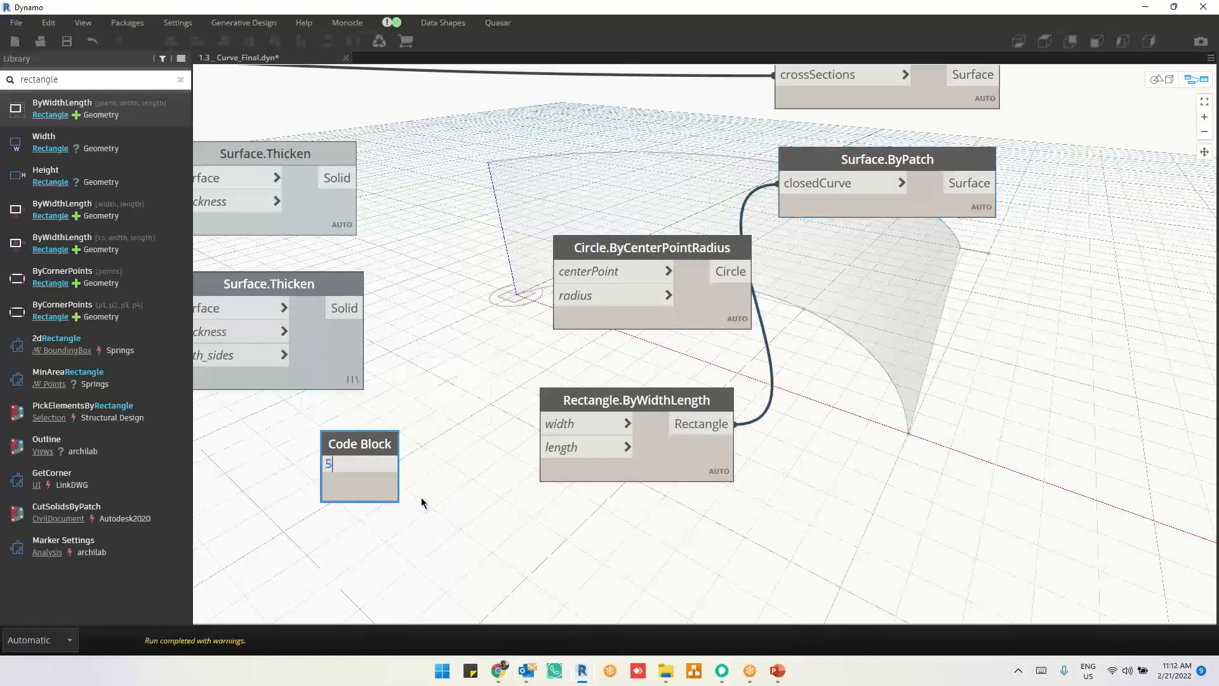
click(435, 454)
mouse_move(390, 464)
mouse_down()
mouse_move(540, 424)
mouse_move(390, 463)
mouse_up()
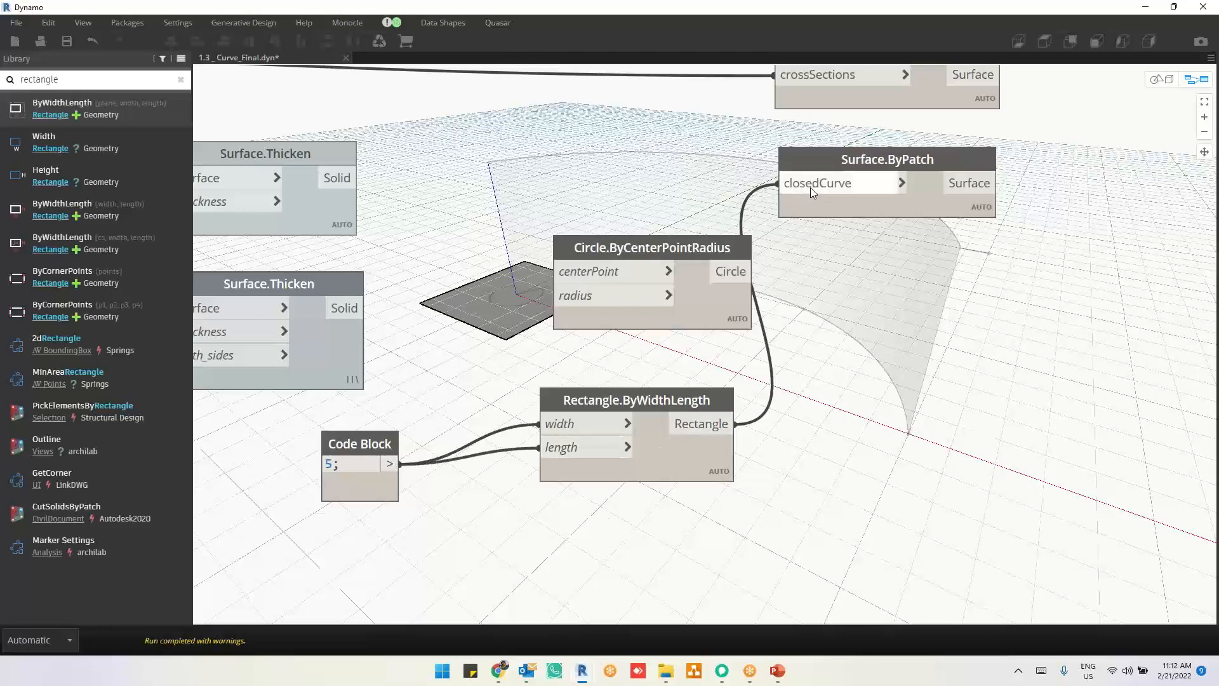
Step: Connect the 5 Code Block to the circle's radius and the Circle output to Surface.ByPatch's closedCurve, moving the circle node just above the rectangle node
click(392, 463)
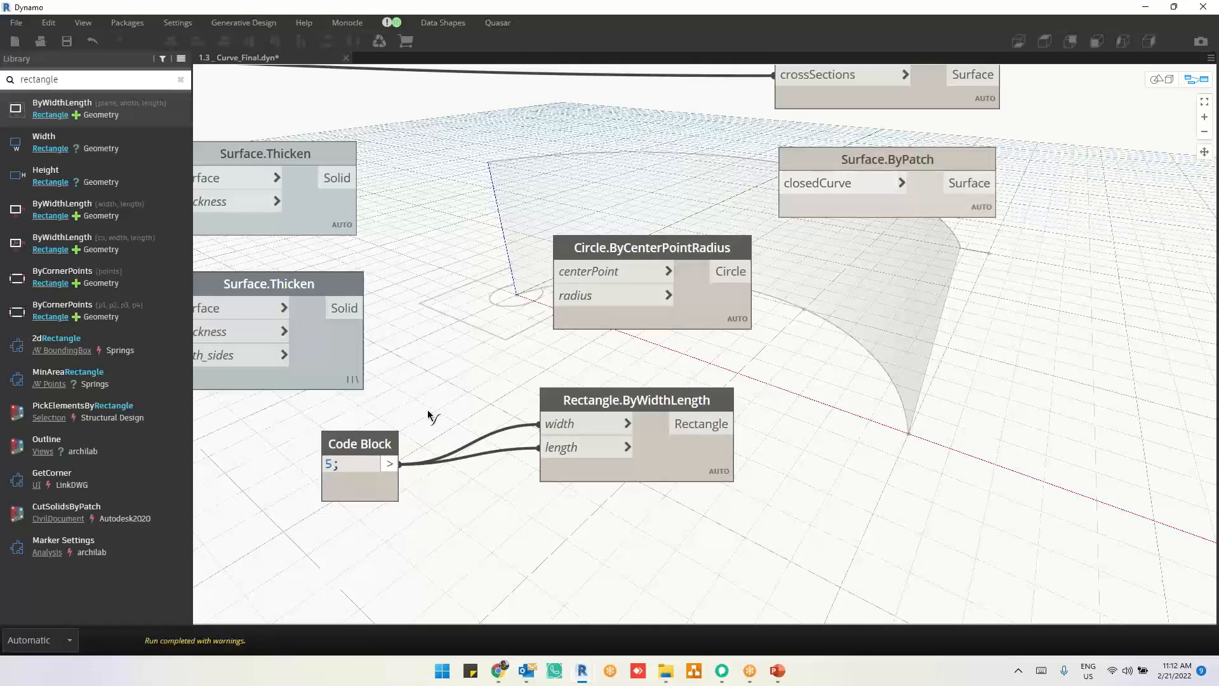
click(553, 296)
click(753, 271)
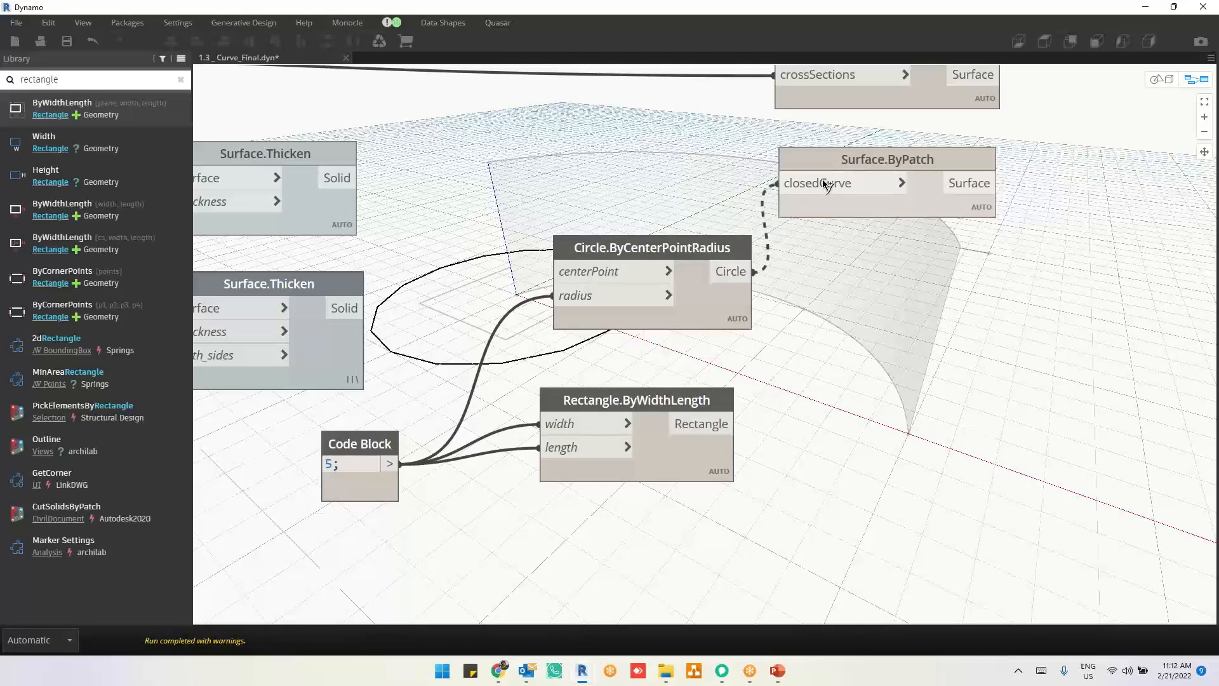
click(824, 184)
scroll(851, 390, down, 3)
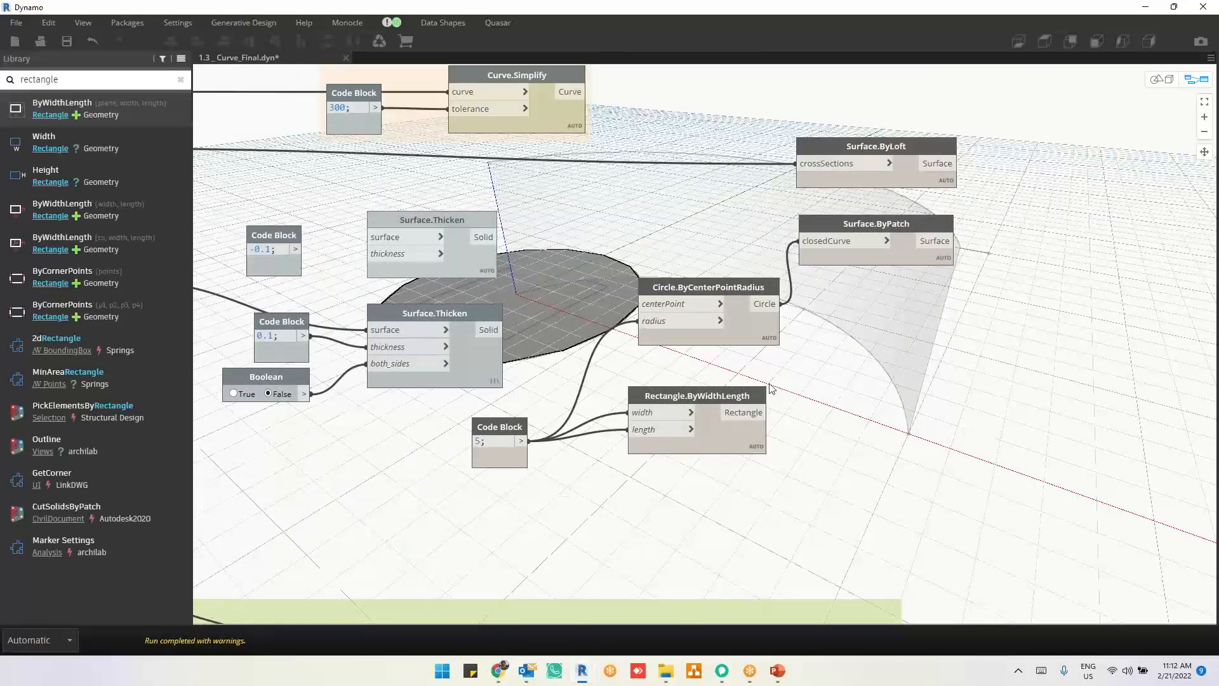
drag(749, 327, 737, 360)
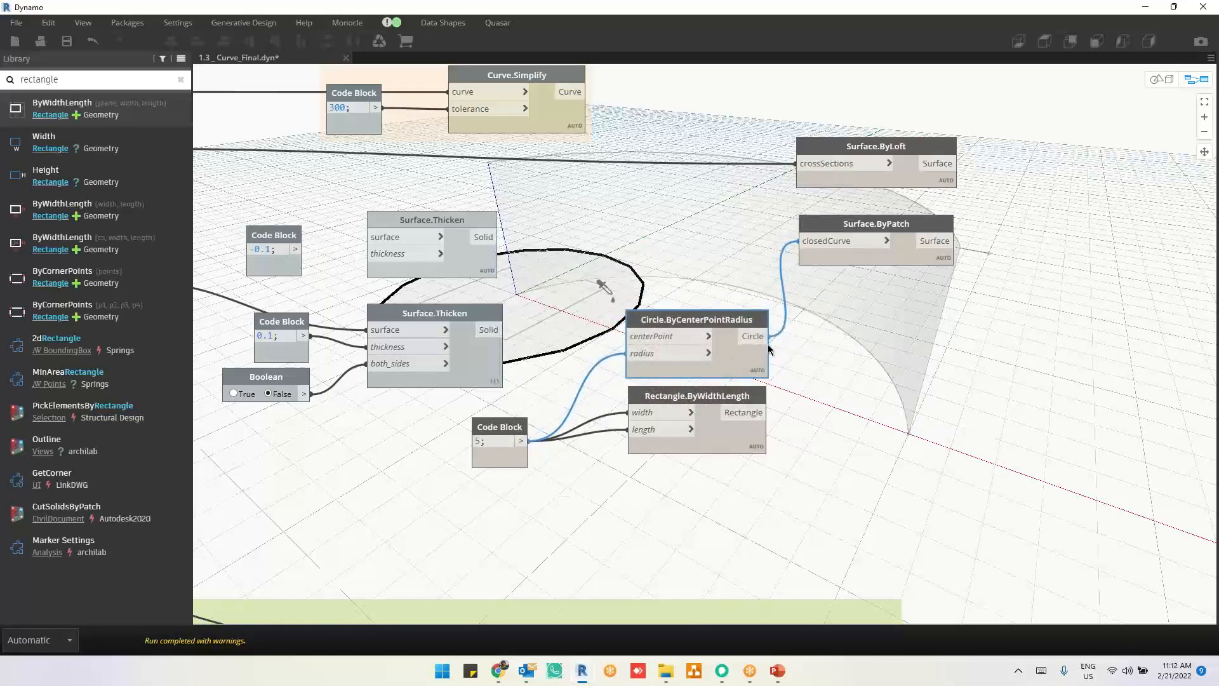
click(882, 247)
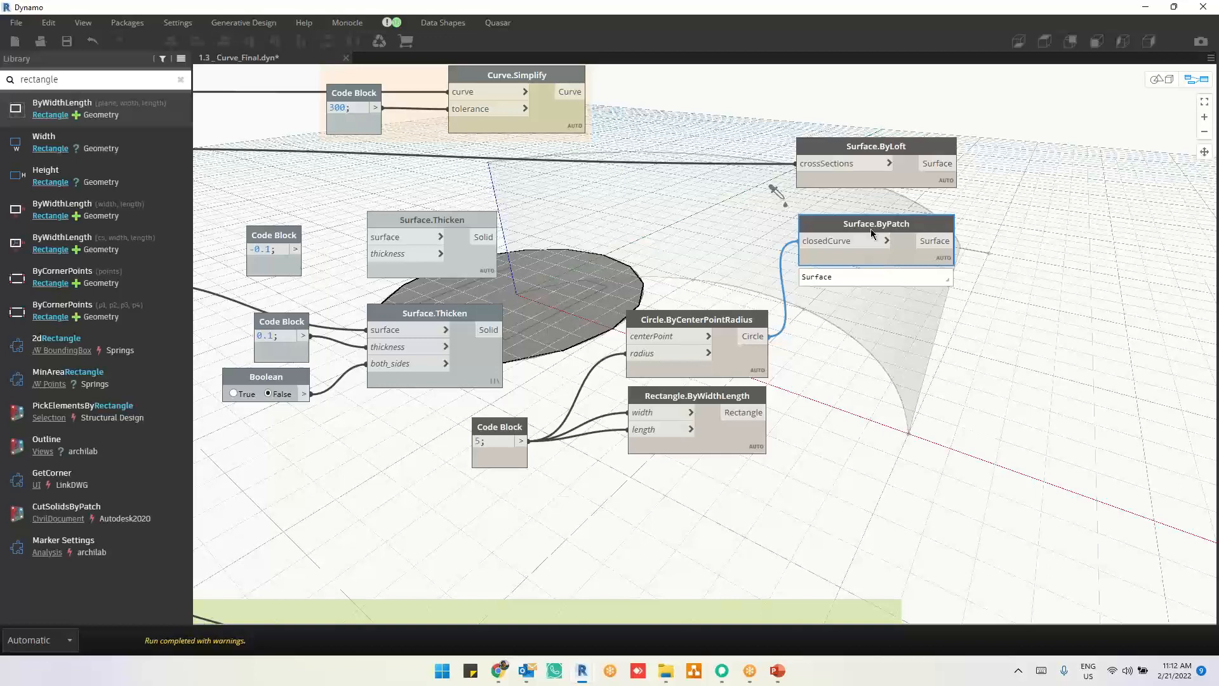
Step: Add a Surface.Thicken node with only a thickness option and connect Surface.ByPatch's Surface output to its surface input
click(2, 81)
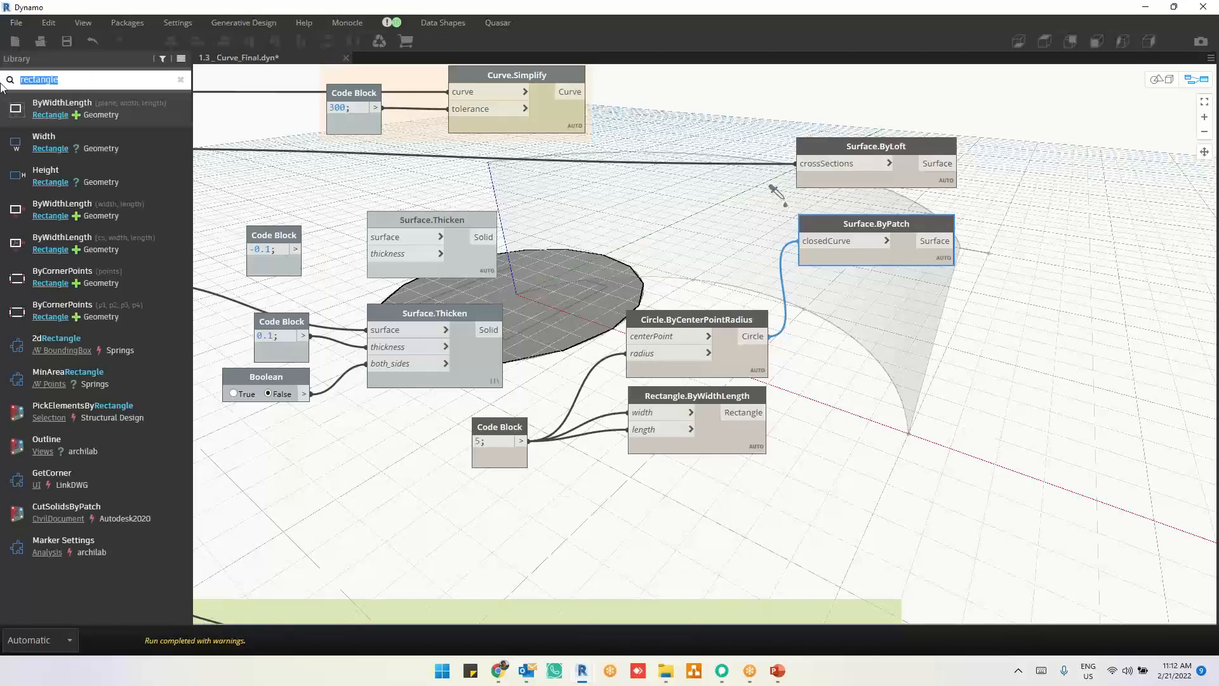
text(surface.thick)
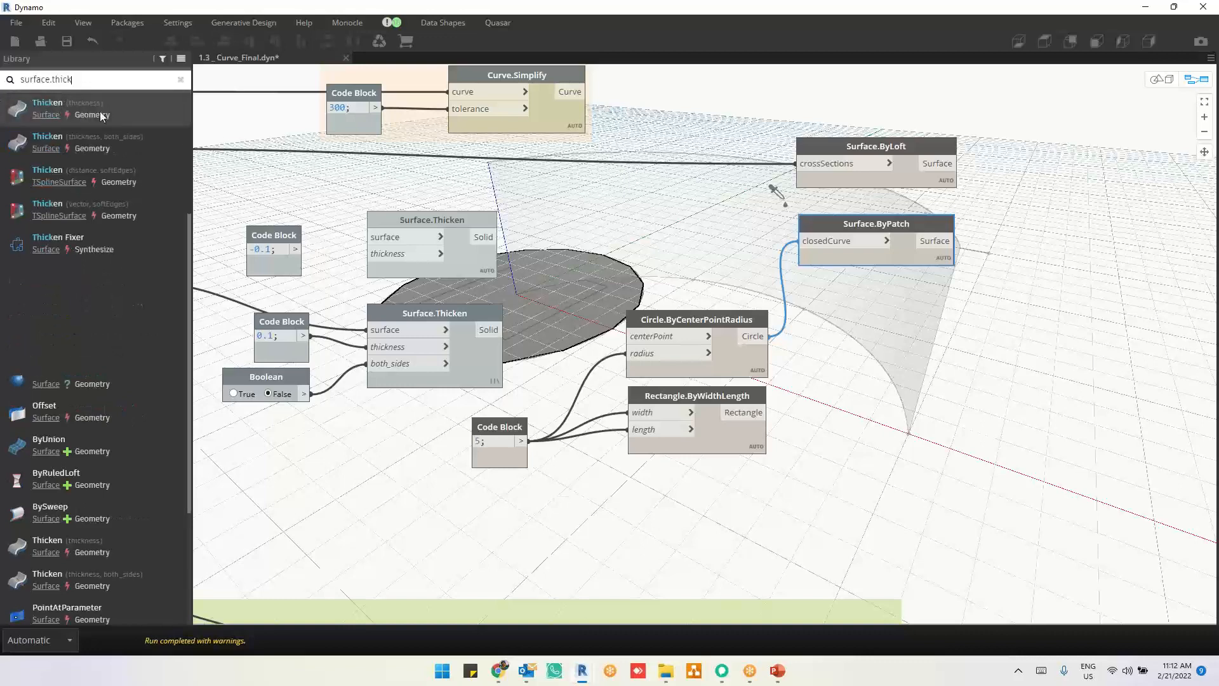
mouse_move(127, 112)
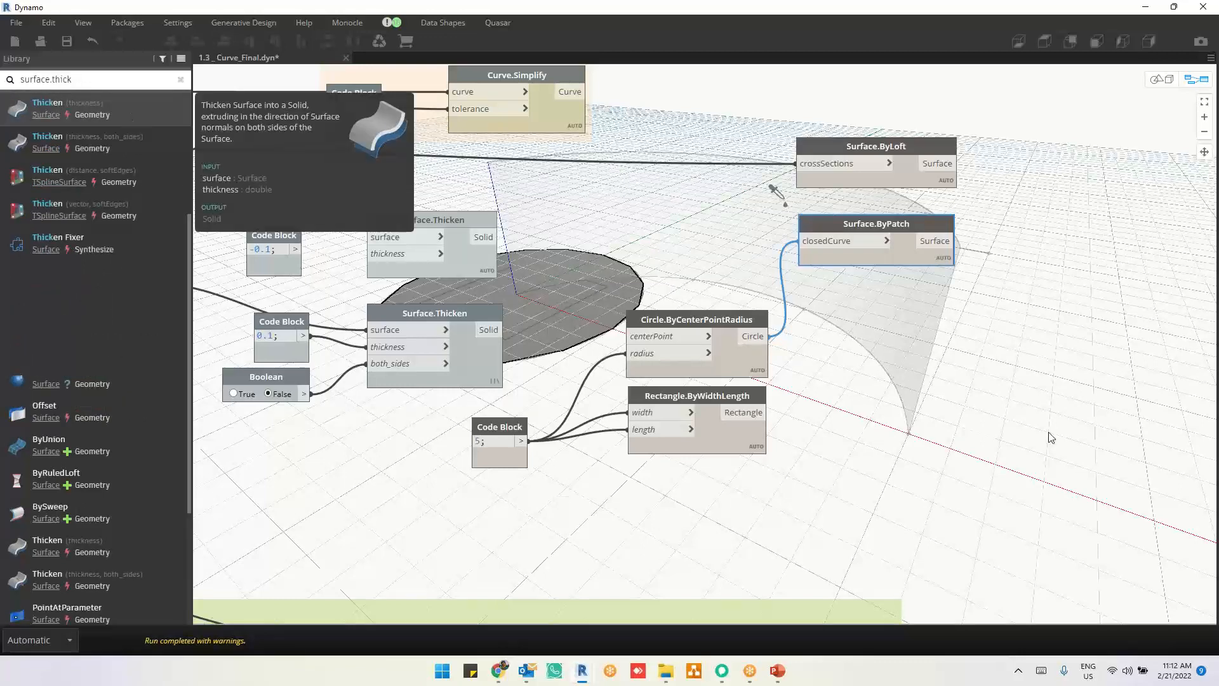
drag(814, 398, 1149, 331)
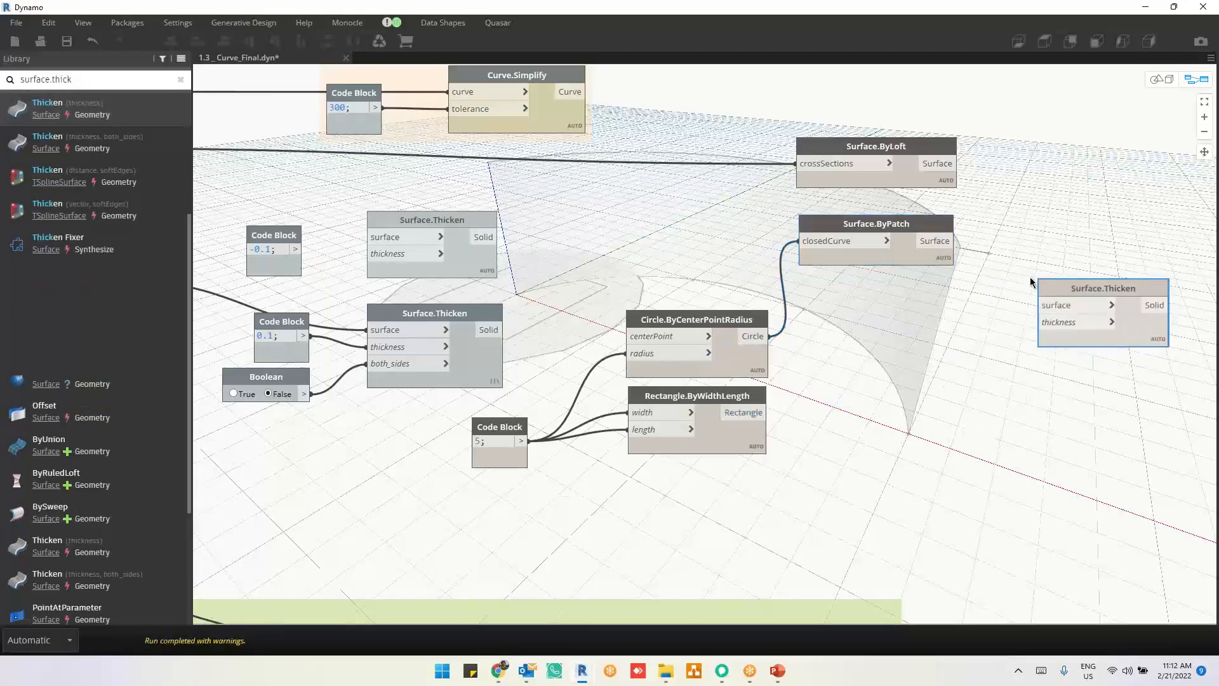
drag(956, 240, 1042, 306)
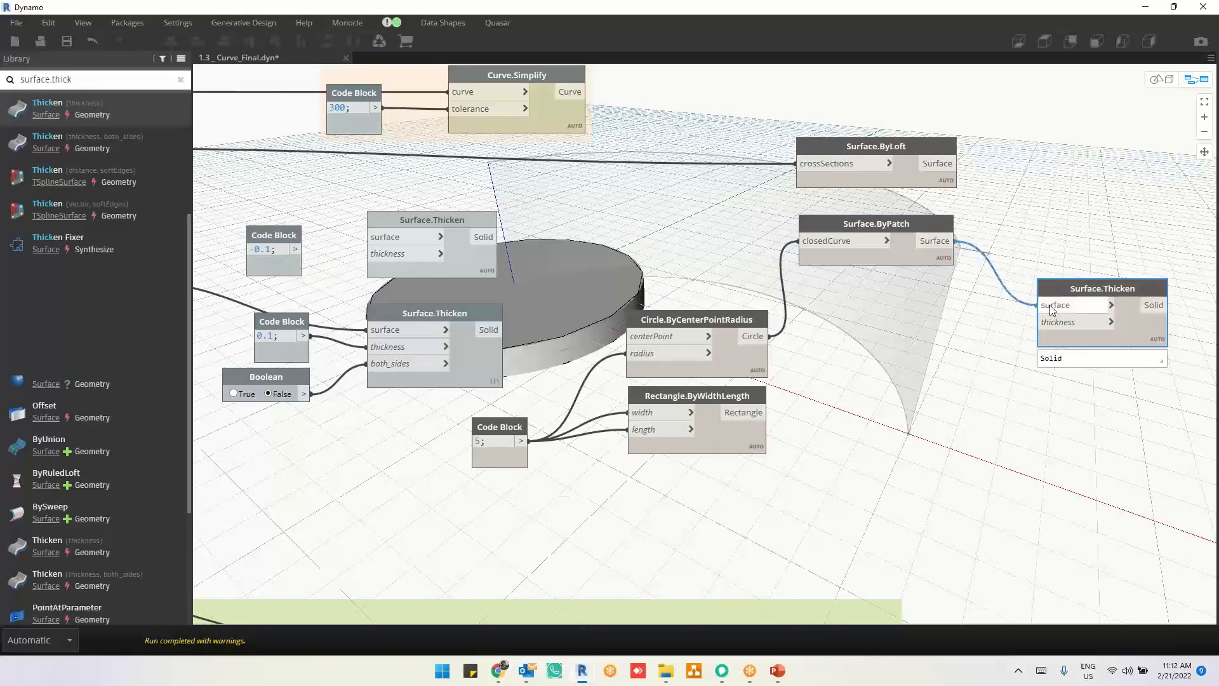
Step: Examine the thickened disc from the side in the 3D preview, comparing it with the highlighted source circle
click(974, 389)
key(ctrl+b)
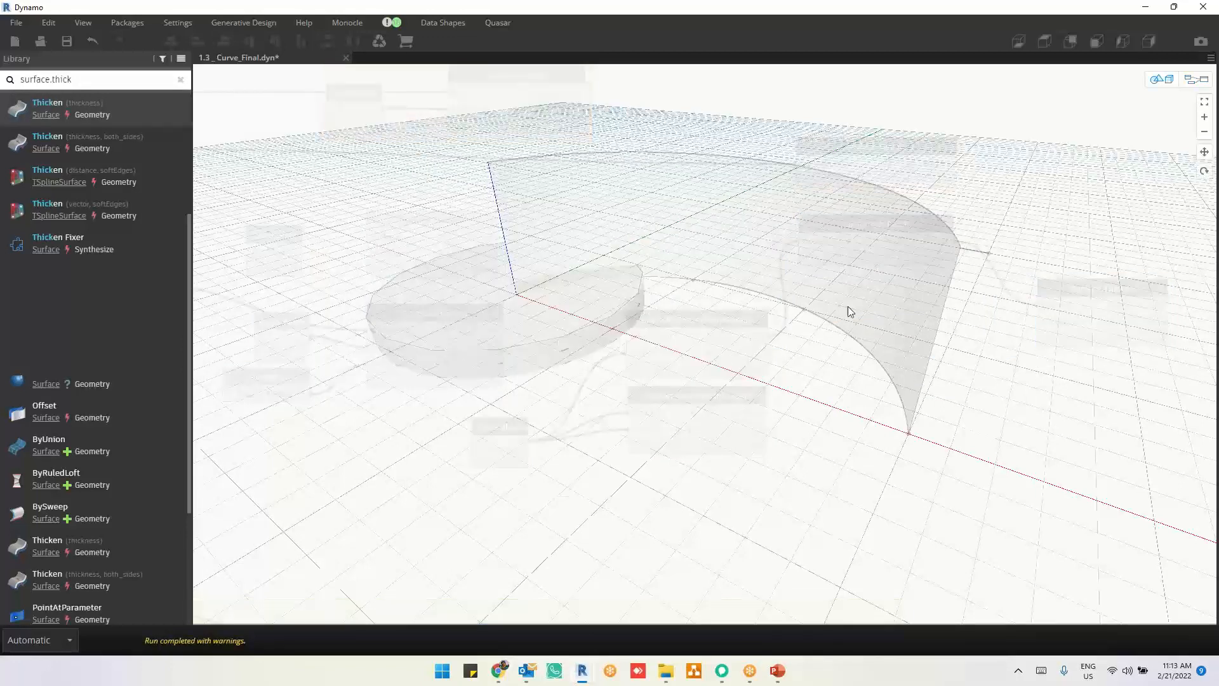
key(ctrl+b)
mouse_move(734, 354)
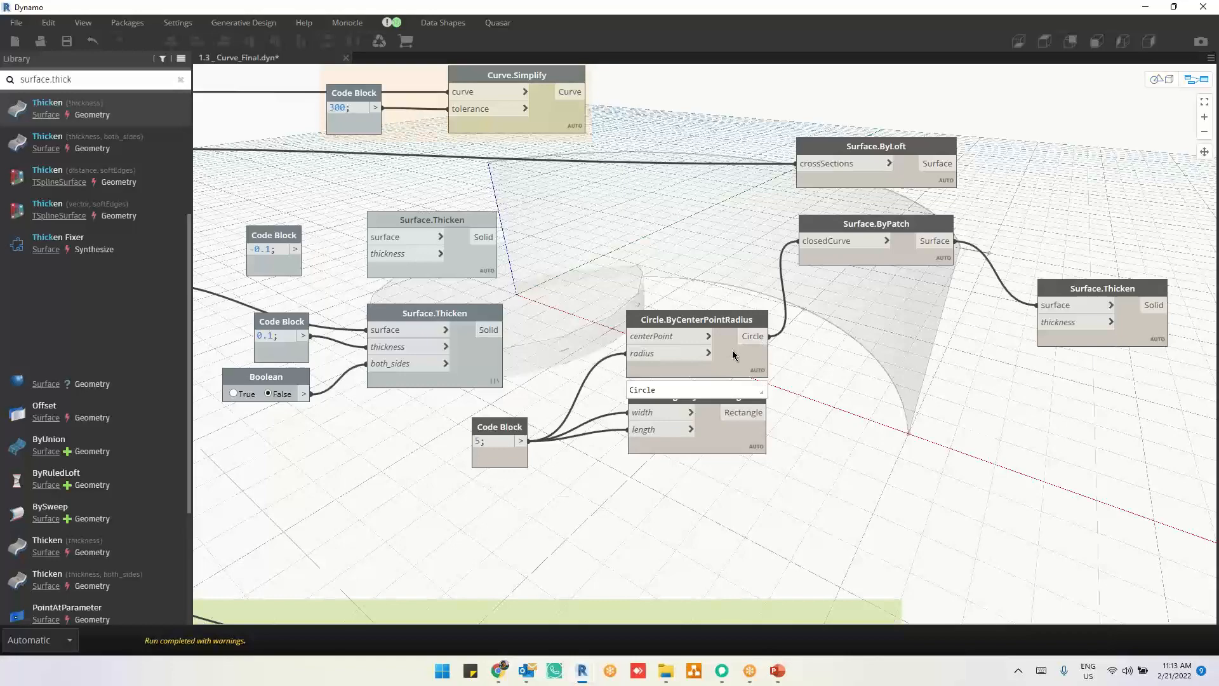
key(ctrl+b)
right_drag(583, 413, 574, 383)
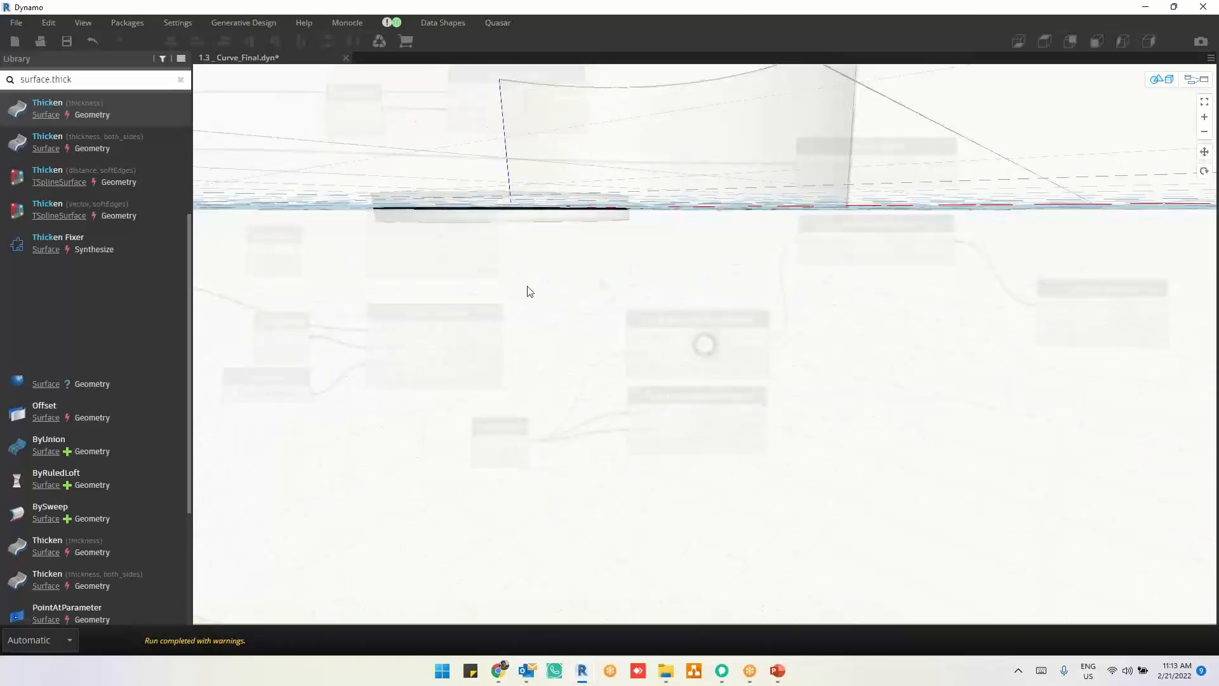
key(ctrl+b)
key(ctrl+b)
scroll(507, 209, up, 3)
middle_drag(506, 208, 592, 273)
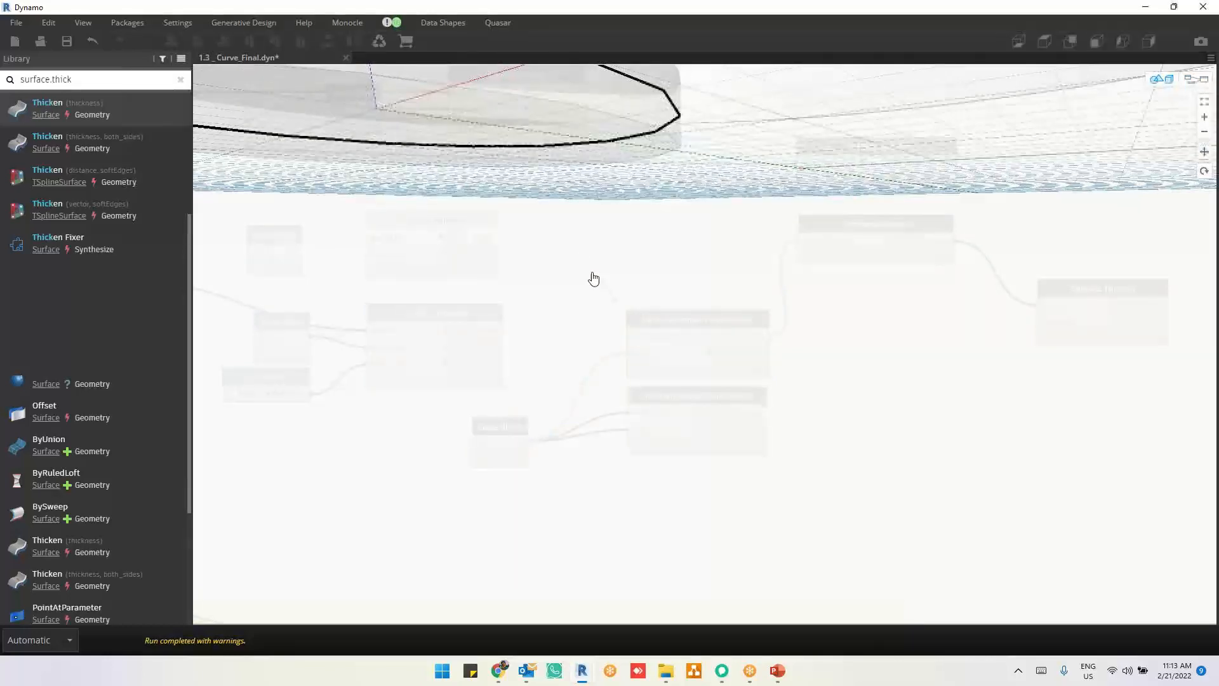
right_drag(594, 278, 621, 313)
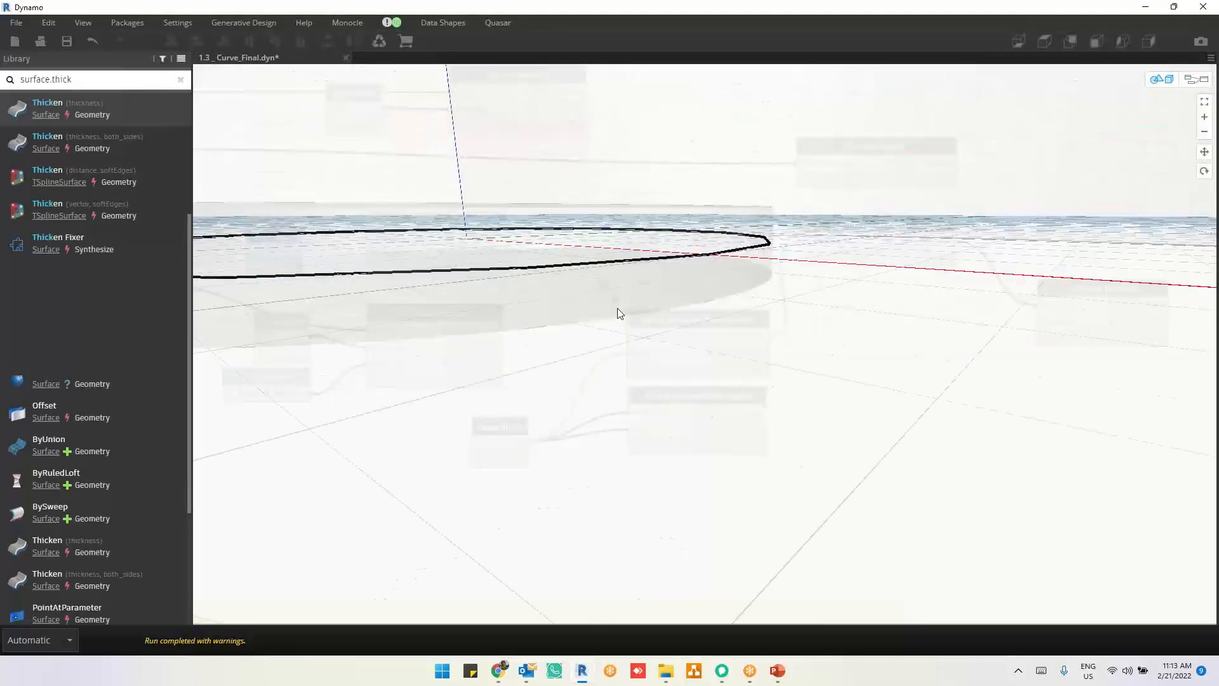
key(ctrl+b)
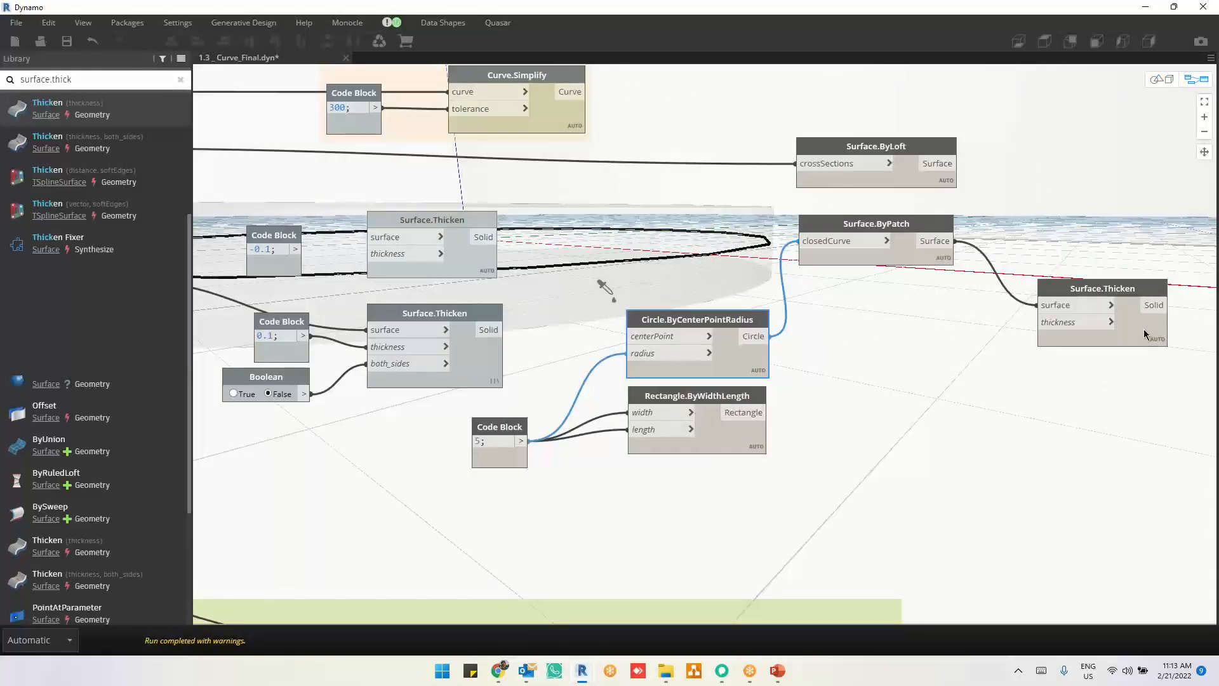
Step: Align the new Surface.Thicken node beside Surface.ByPatch and feed its thickness input from a new Code Block with the value 2
drag(1145, 334, 1179, 267)
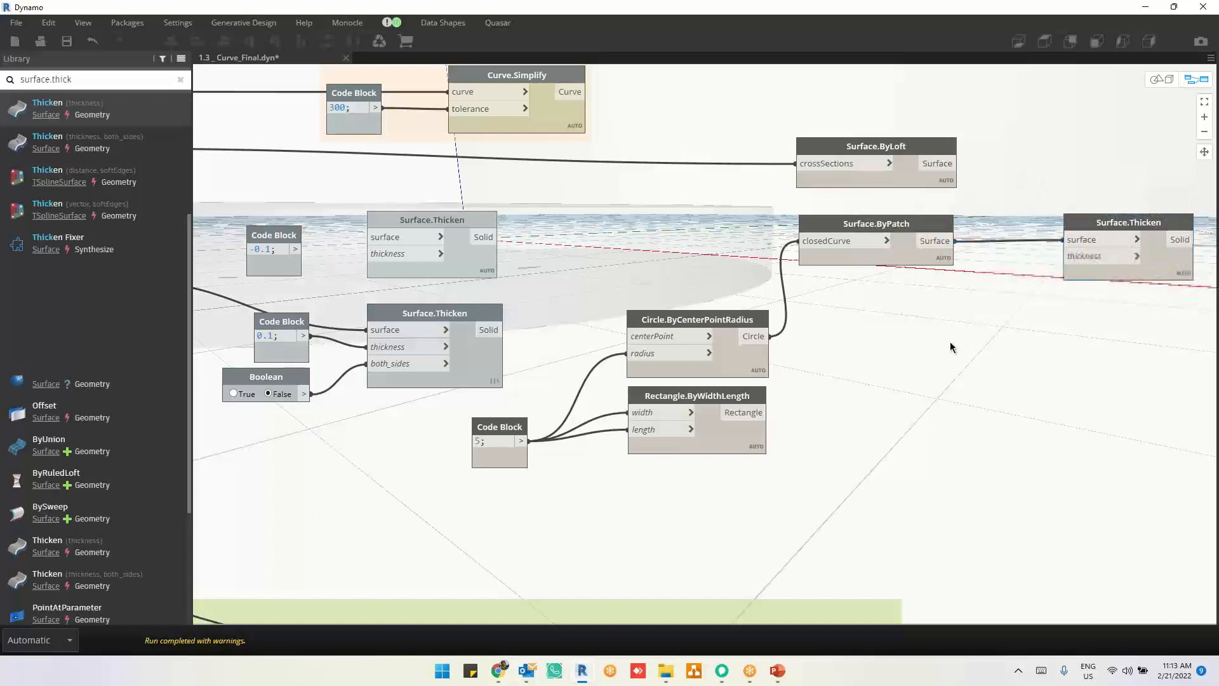
double_click(951, 348)
text(2)
click(1016, 412)
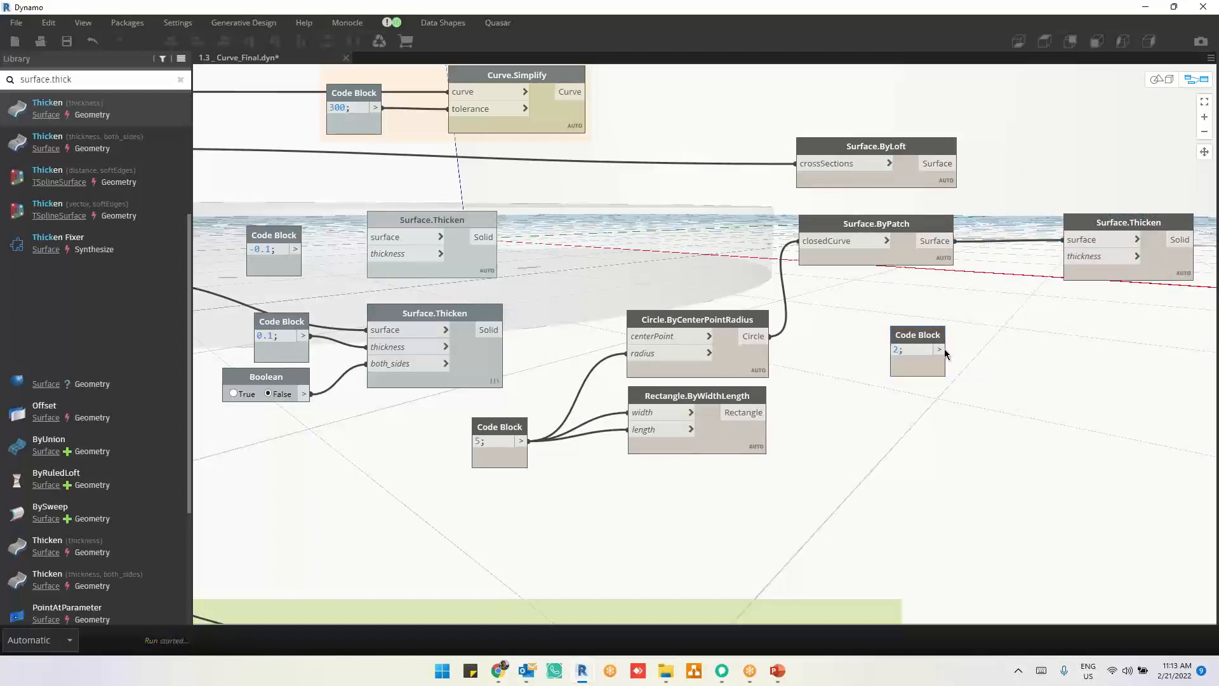
drag(940, 349, 1100, 256)
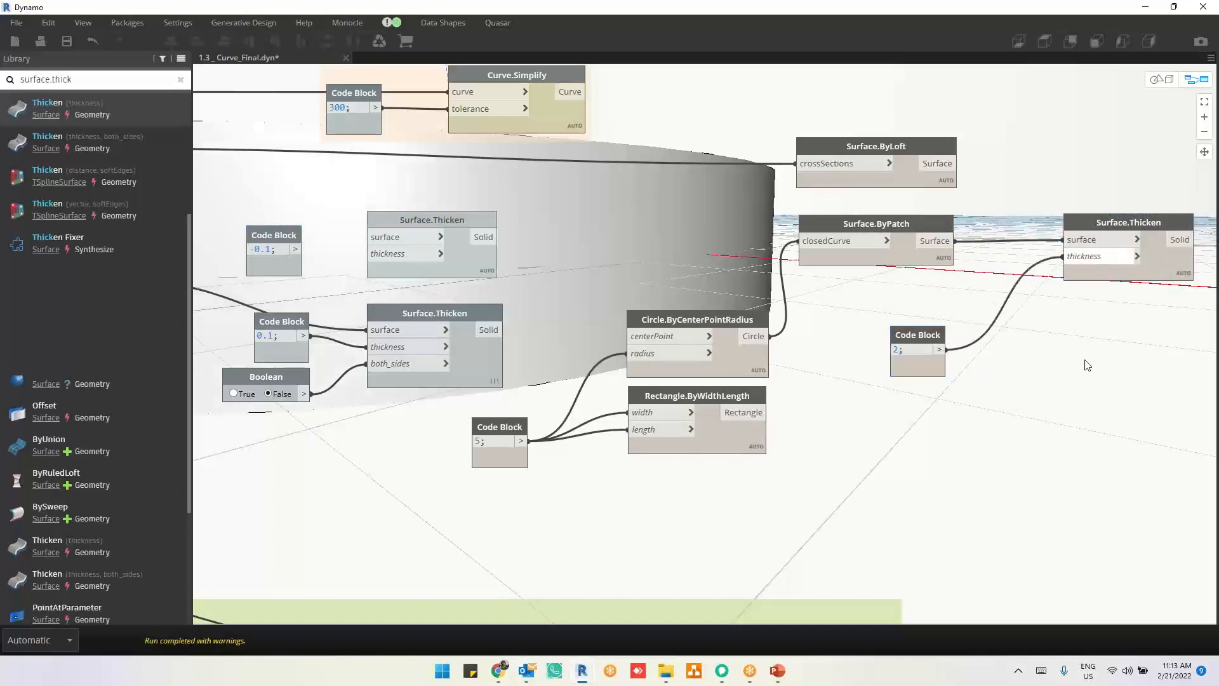
Step: Highlight the source circle and the thickened solid together to compare their positions, and clear the selection
click(1150, 267)
mouse_move(751, 367)
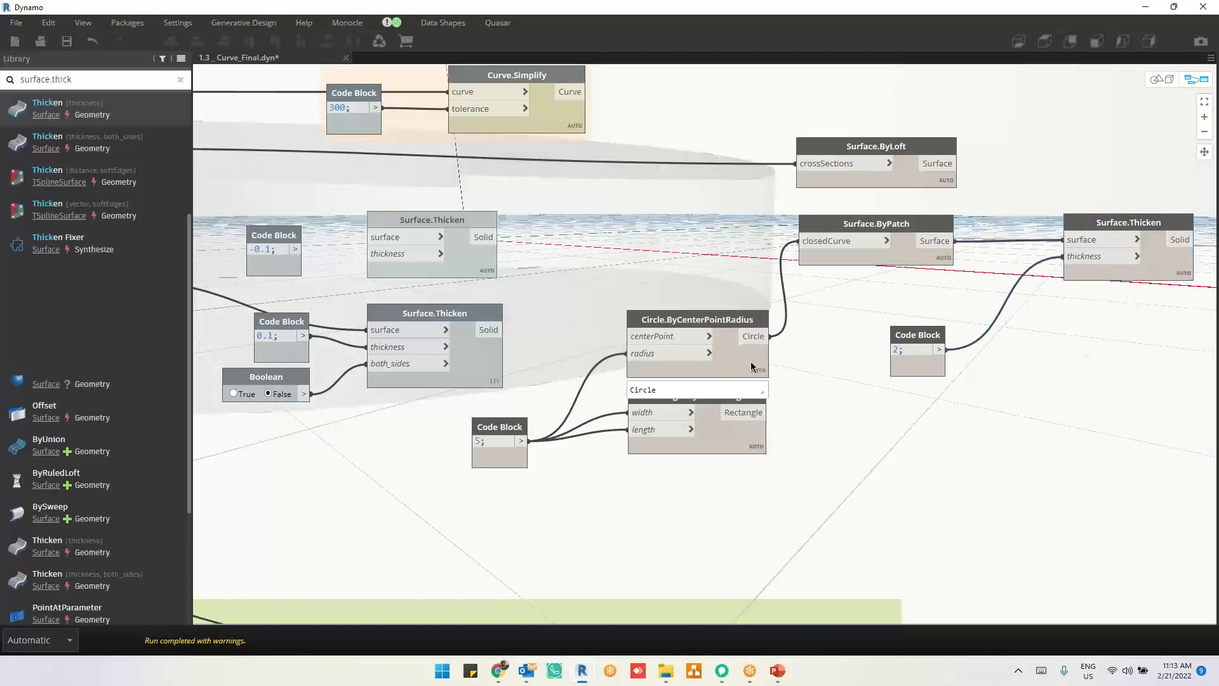
shift+click(748, 370)
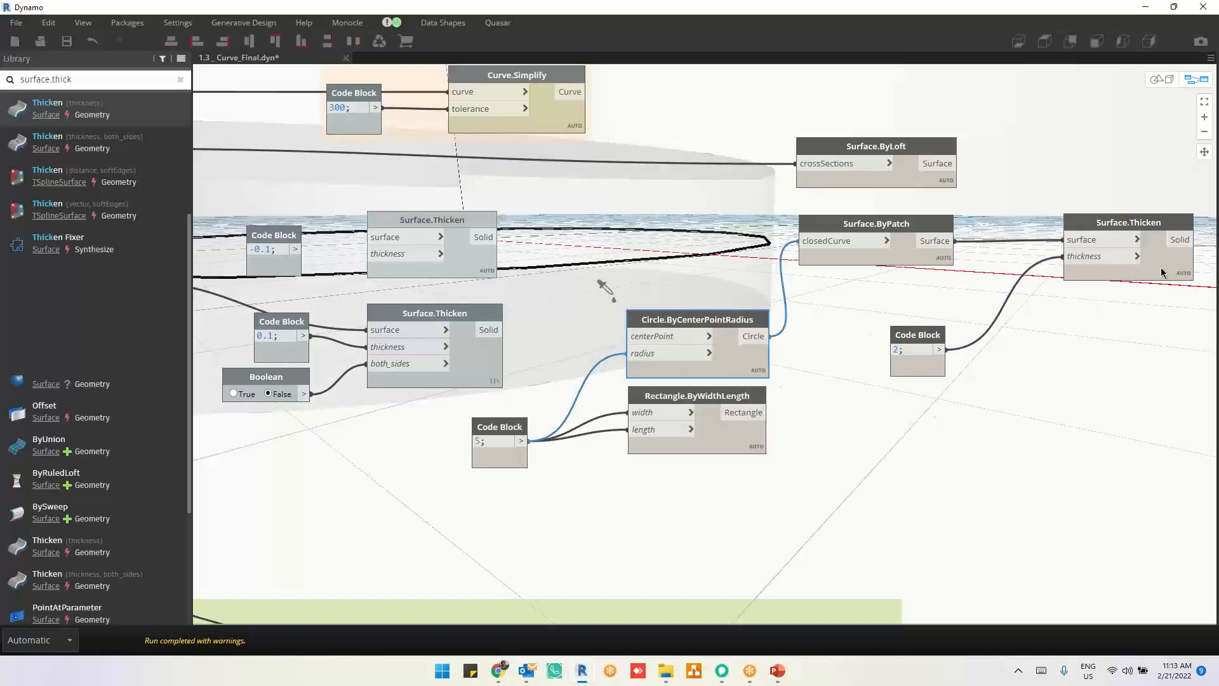
shift+click(1162, 273)
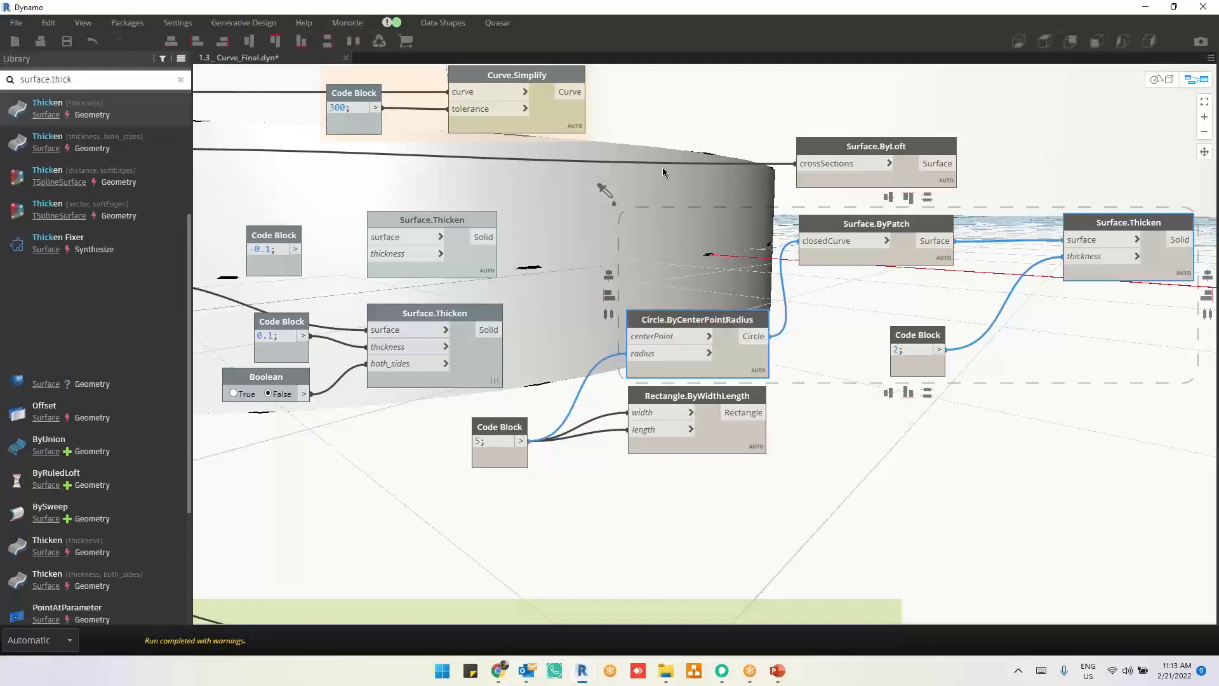
click(1128, 492)
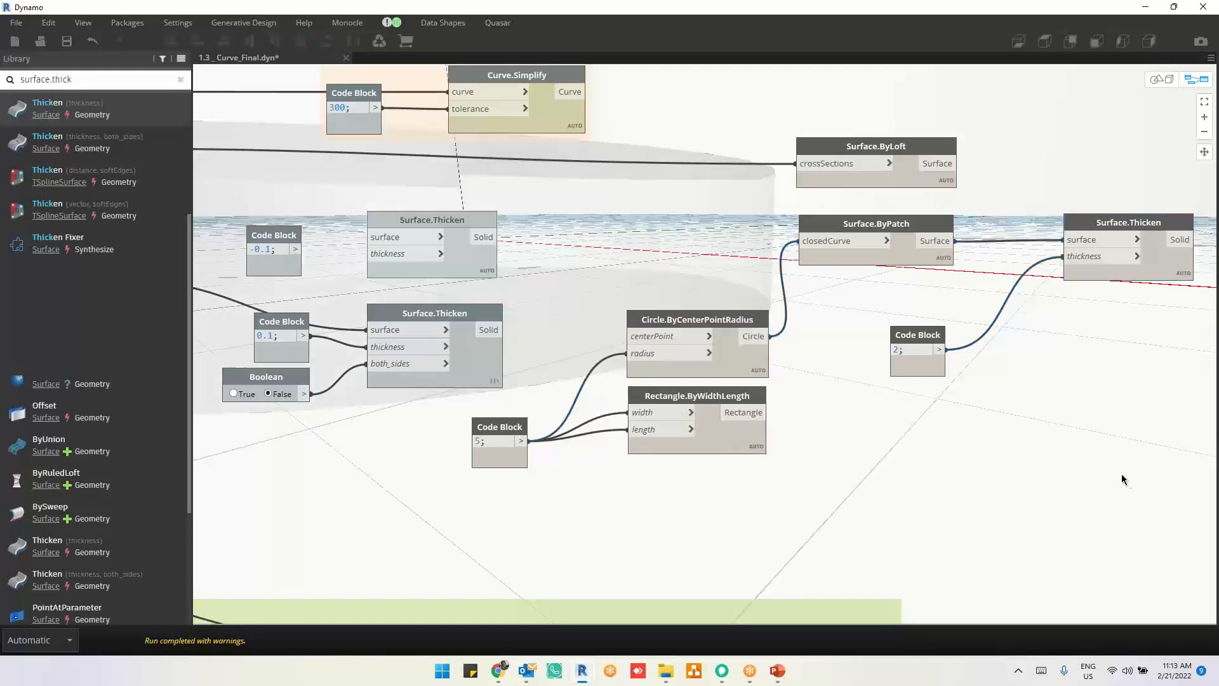
Step: Shift the Surface.ByLoft node farther from Surface.ByPatch, and highlight the loft and patch surfaces in turn to compare them
scroll(1001, 471, down, 4)
scroll(1089, 430, up, 5)
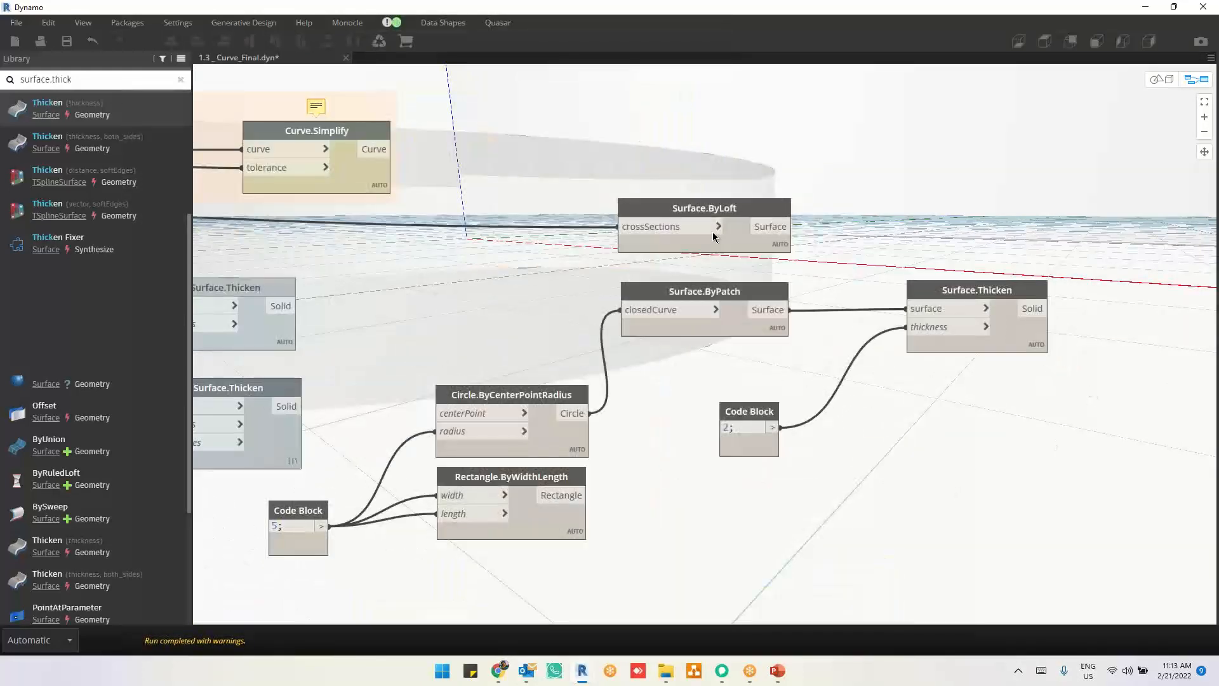
scroll(963, 201, down, 1)
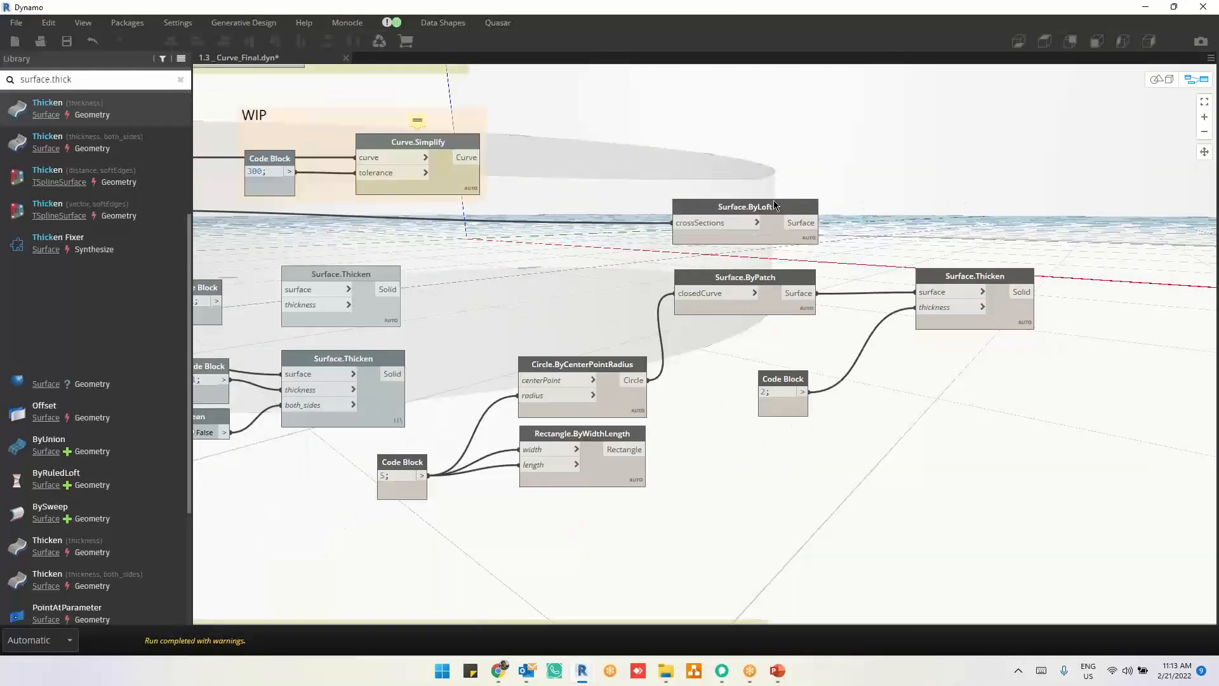
drag(771, 203, 767, 170)
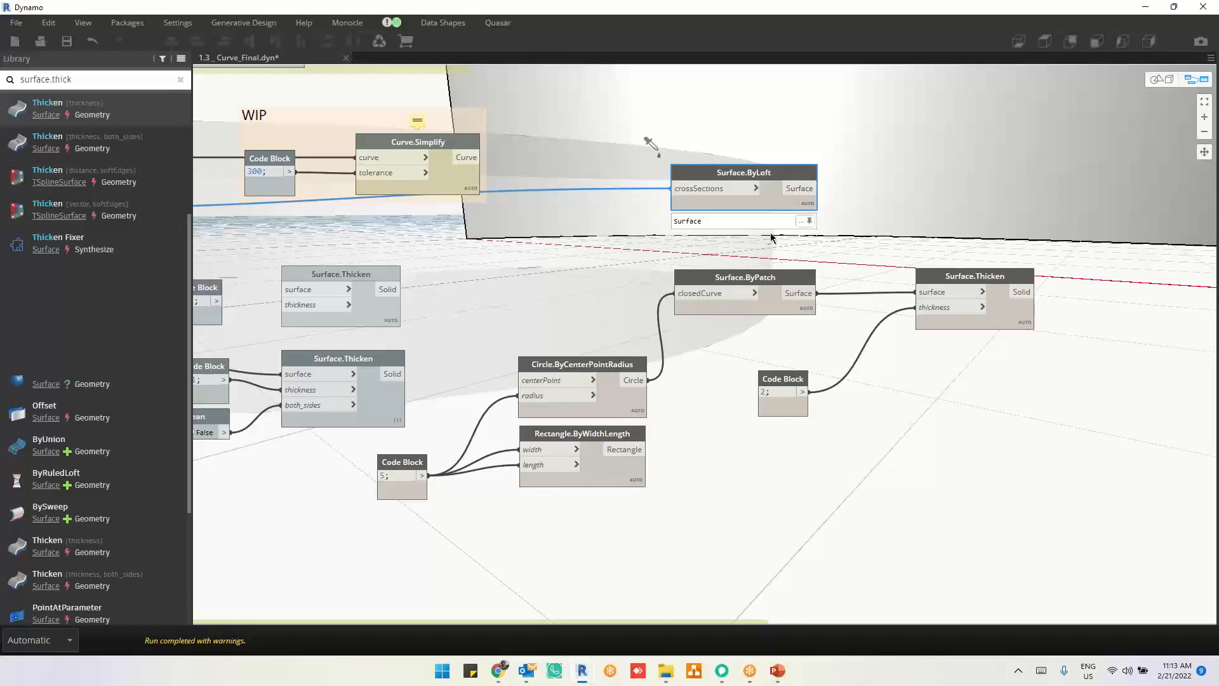
click(771, 278)
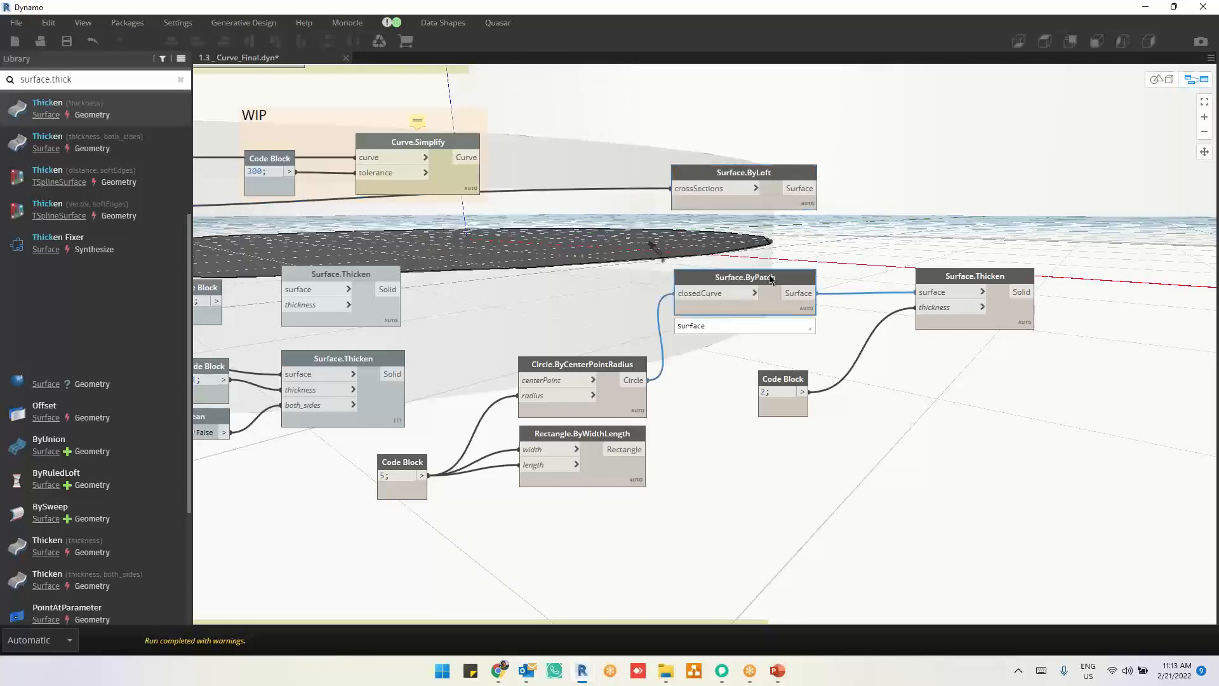
scroll(771, 278, down, 5)
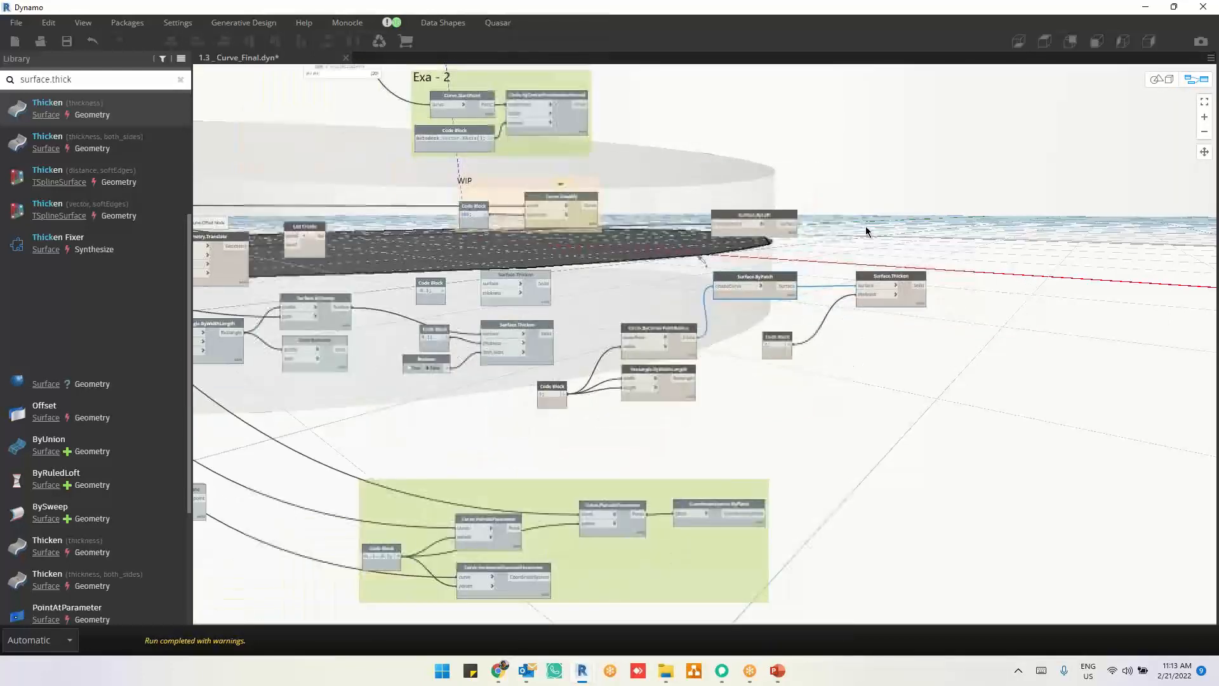
scroll(867, 230, up, 3)
click(727, 236)
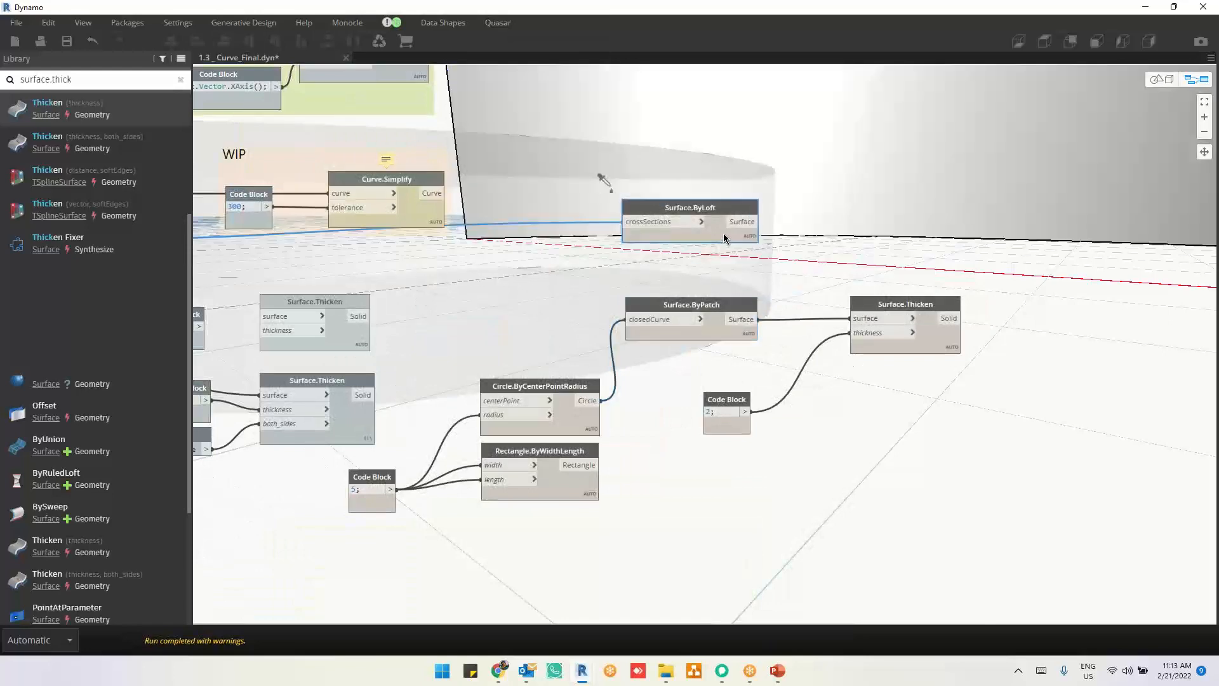
Step: Add a Surface.Thicken node with a both_sides input and transfer the surface and thickness connections from the existing Surface.Thicken to it
click(927, 346)
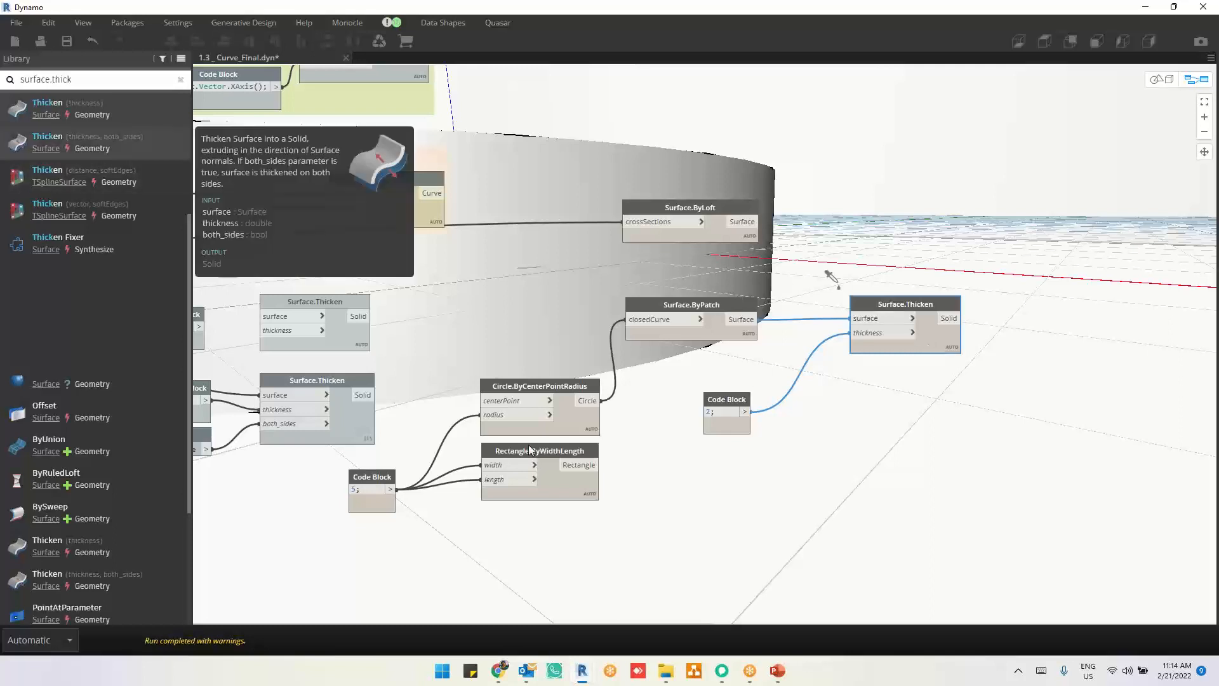
drag(817, 413, 956, 429)
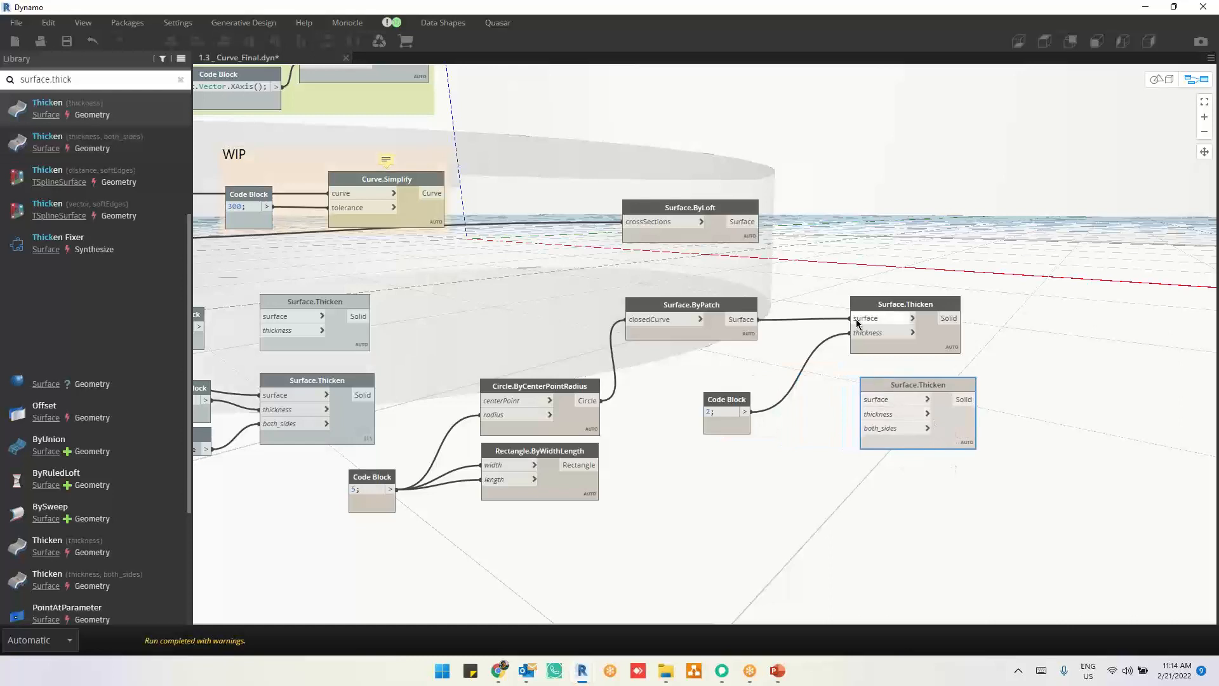
drag(857, 319, 866, 415)
Step: Add a Boolean node and connect its False output to the both_sides input of the new Surface.Thicken
right_click(738, 503)
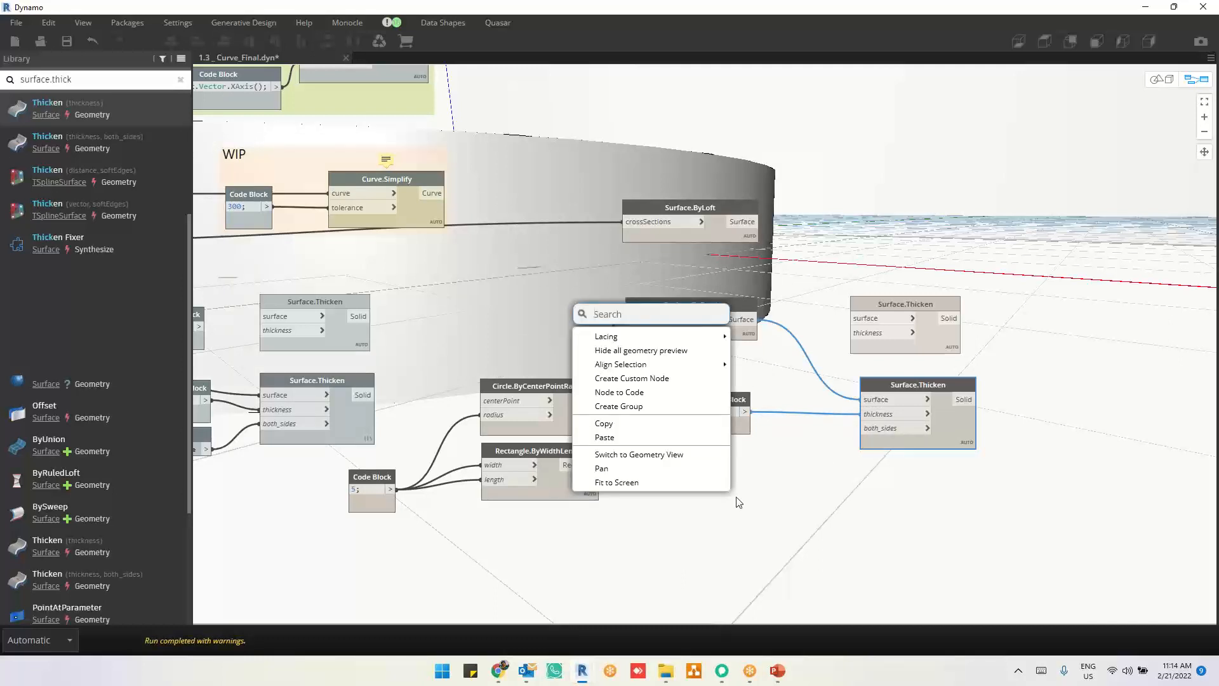
text(bool)
click(638, 341)
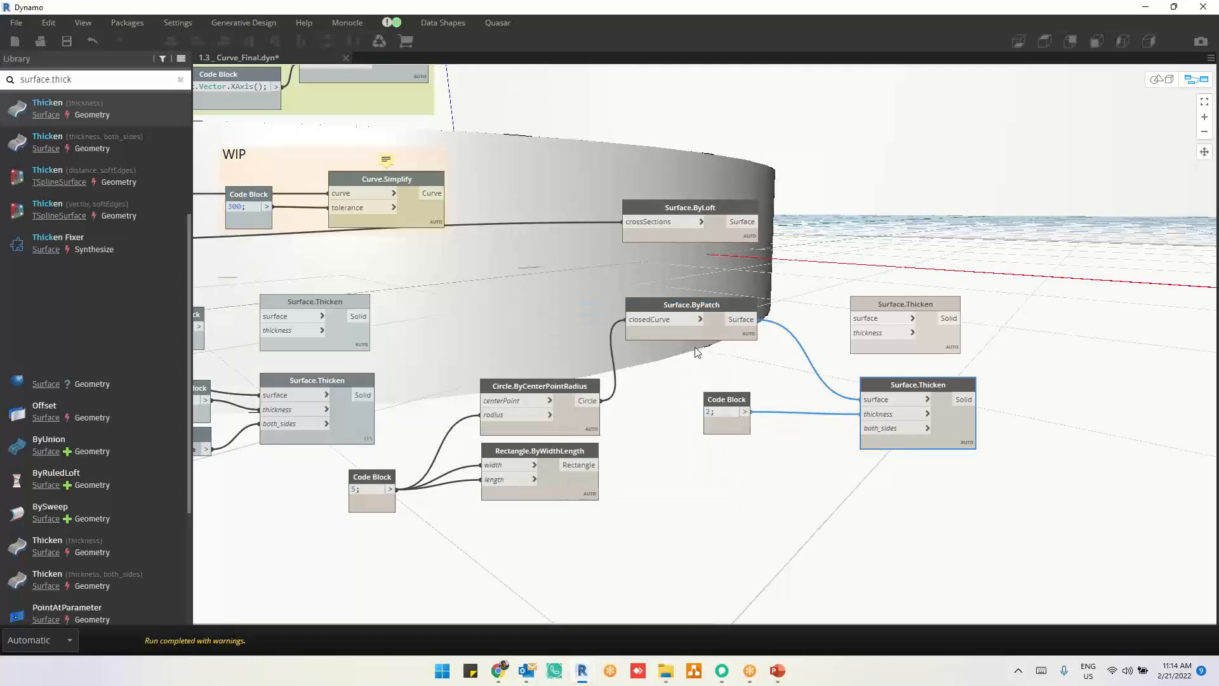
drag(710, 364, 864, 428)
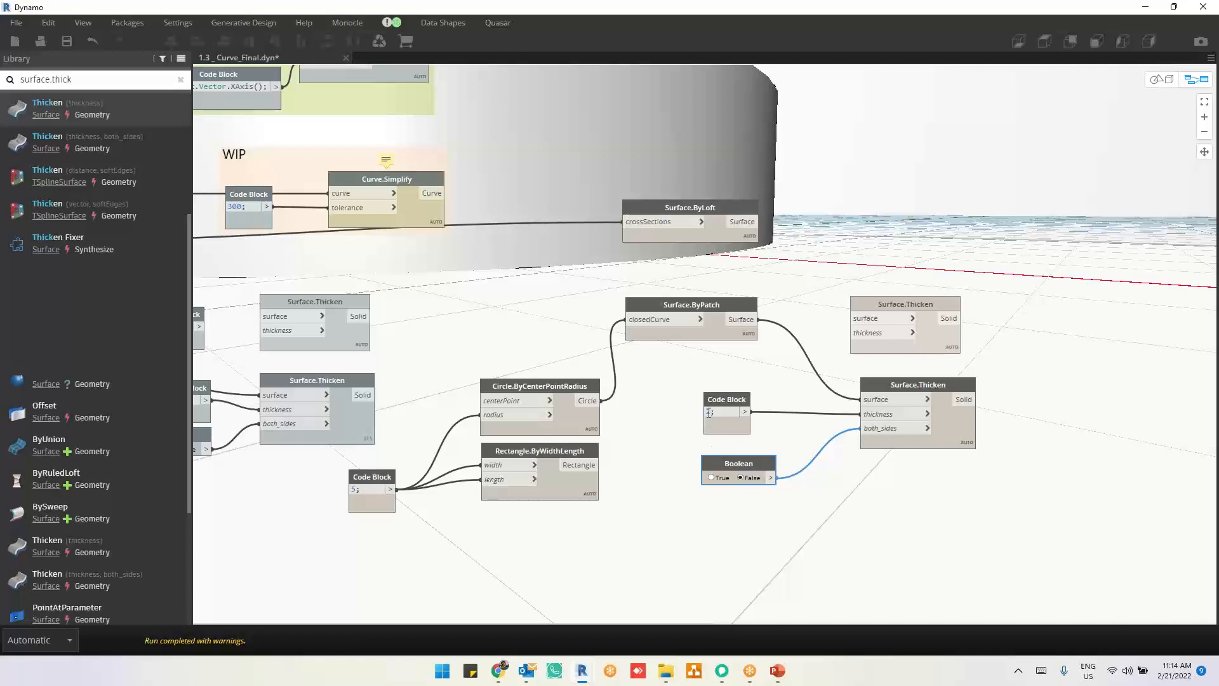
Step: Set the thickness Code Block to -2 and move the connected Surface.Thicken node closer to its inputs
text(-)
click(864, 516)
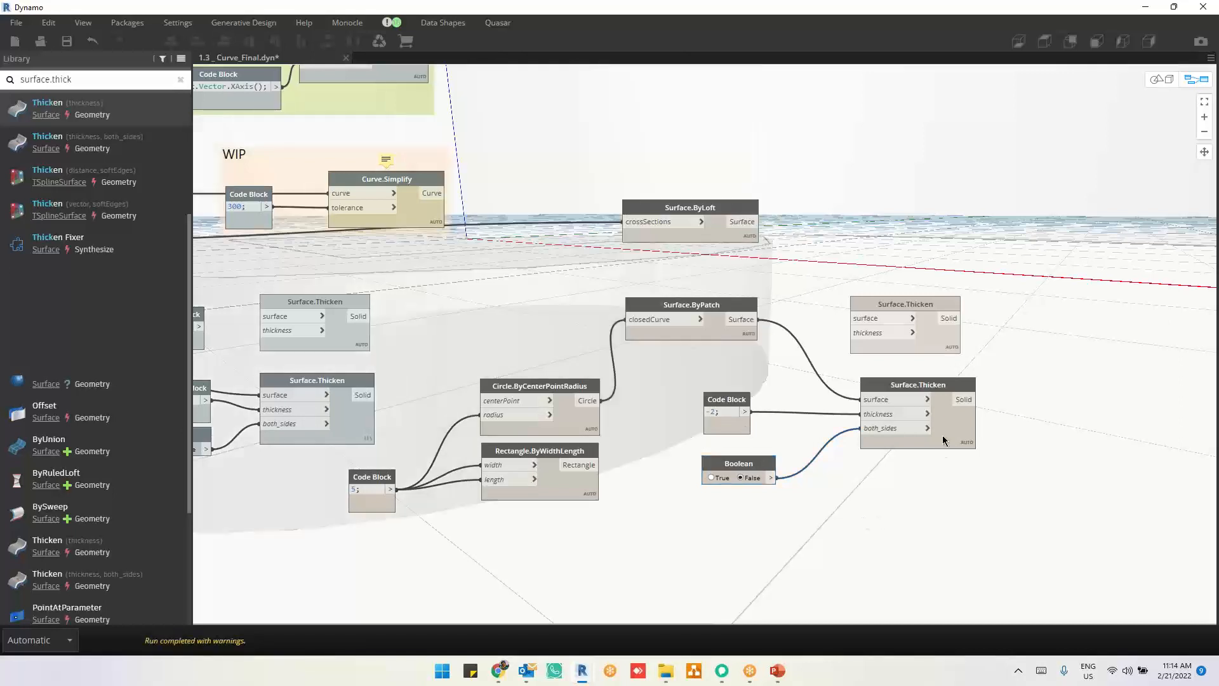
drag(943, 441, 895, 438)
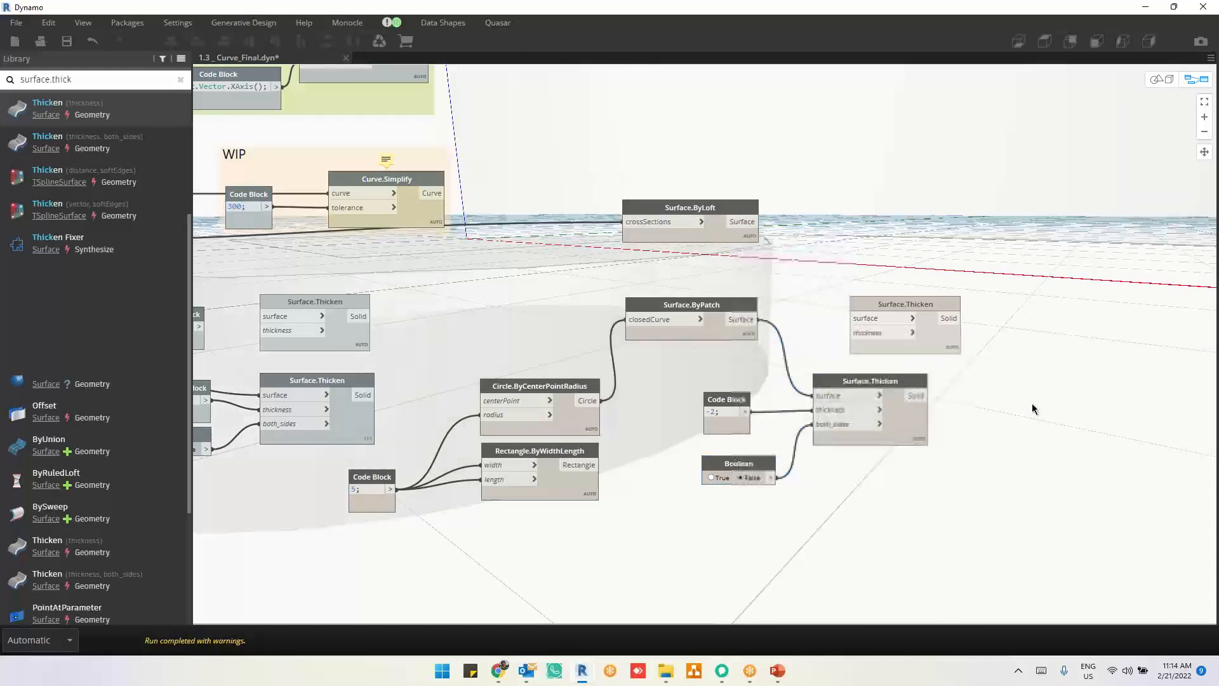
Step: Highlight the Surface.ByLoft result and examine the lofted surface beside the thickened disc in the 3D preview
click(722, 226)
middle_drag(958, 236, 799, 389)
key(ctrl+b)
scroll(760, 367, down, 5)
scroll(799, 389, up, 3)
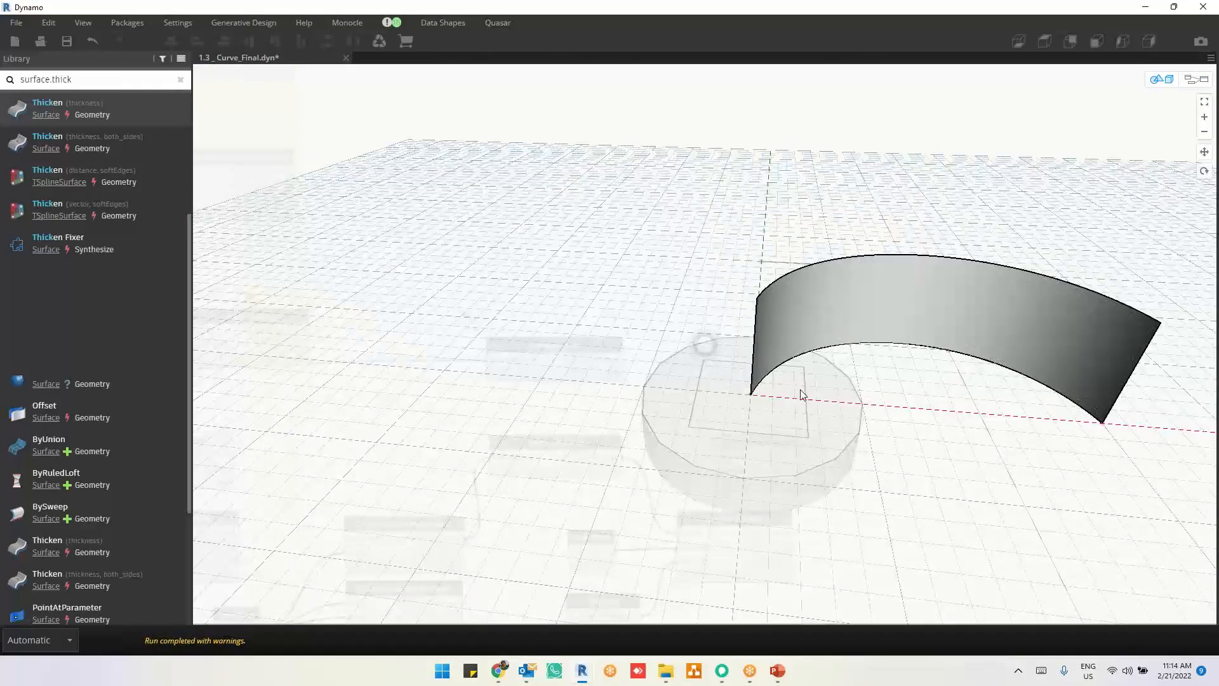
key(ctrl+b)
Step: Move the Surface.ByLoft node well above Surface.ByPatch into an empty area of the graph
scroll(645, 389, up, 3)
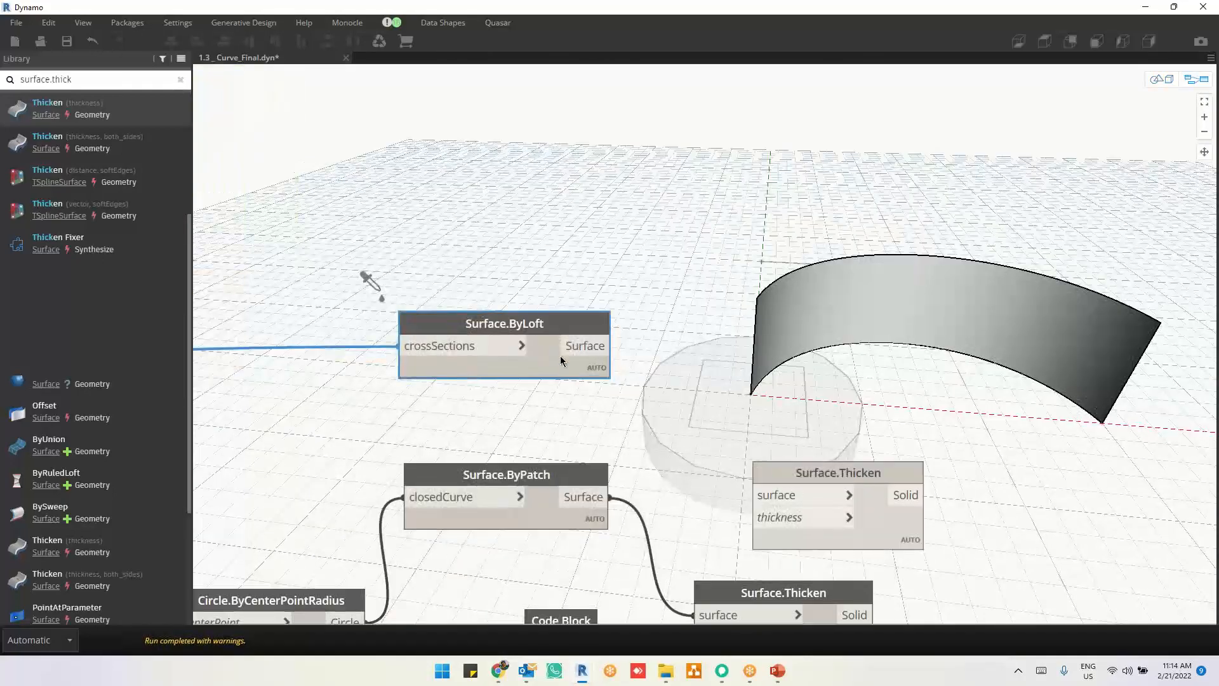
scroll(631, 287, down, 6)
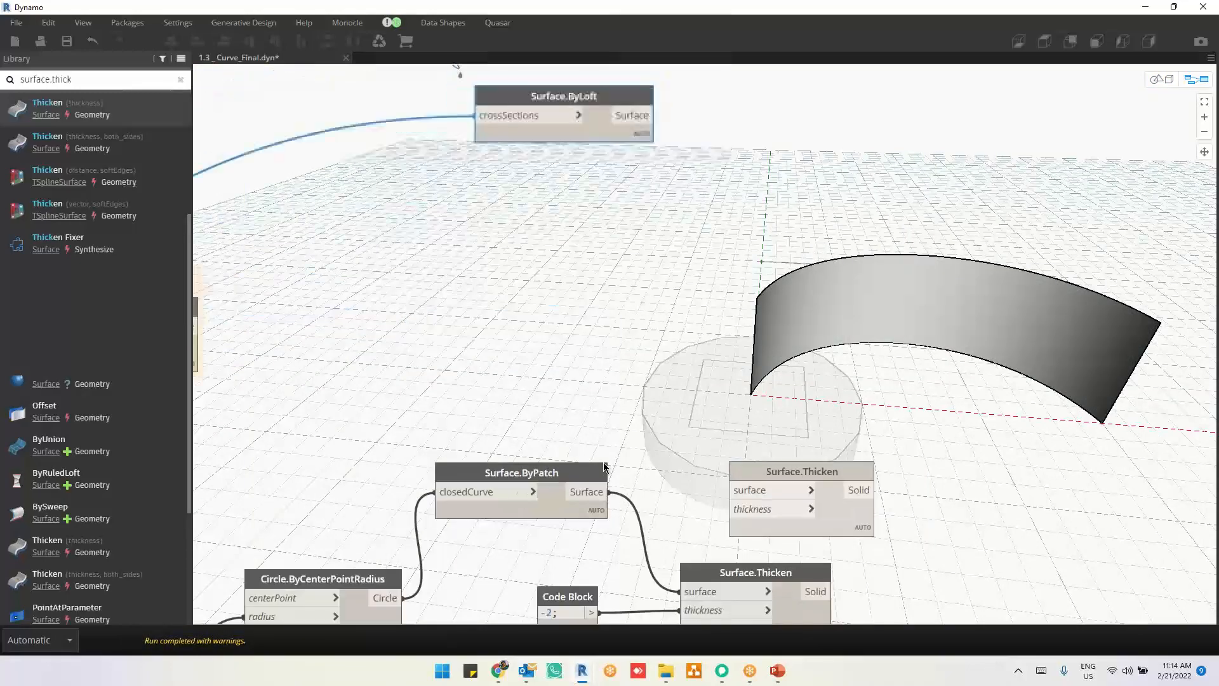
scroll(631, 282, up, 4)
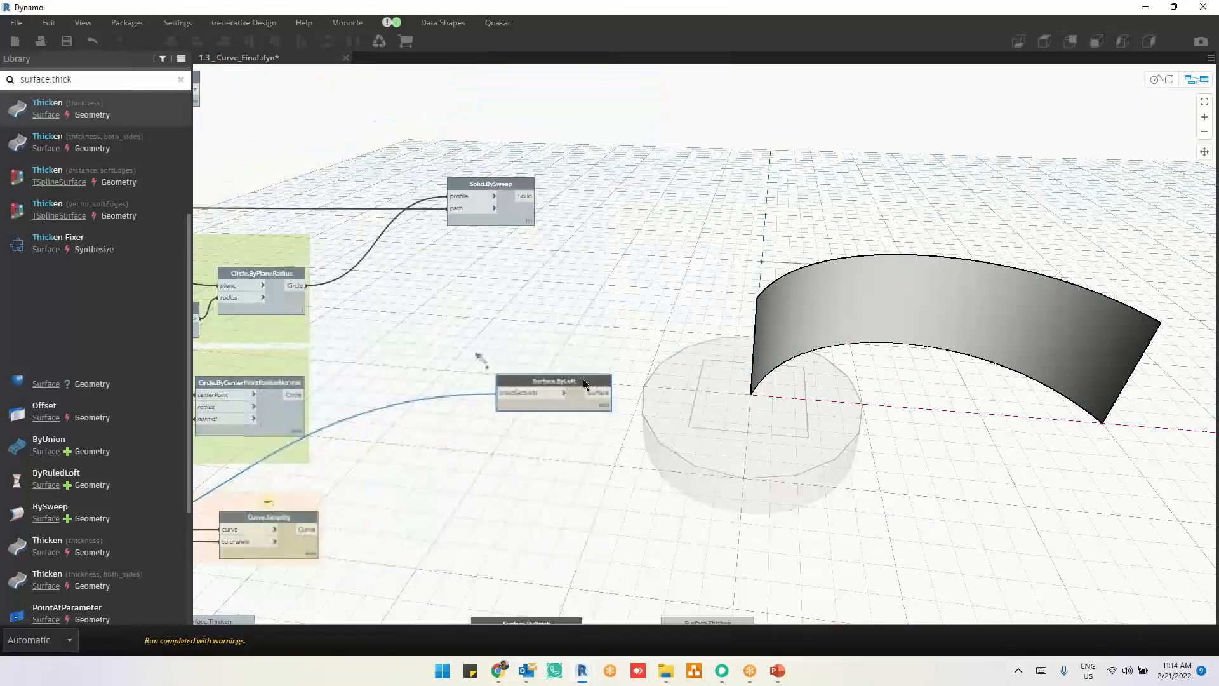
middle_drag(489, 190, 510, 338)
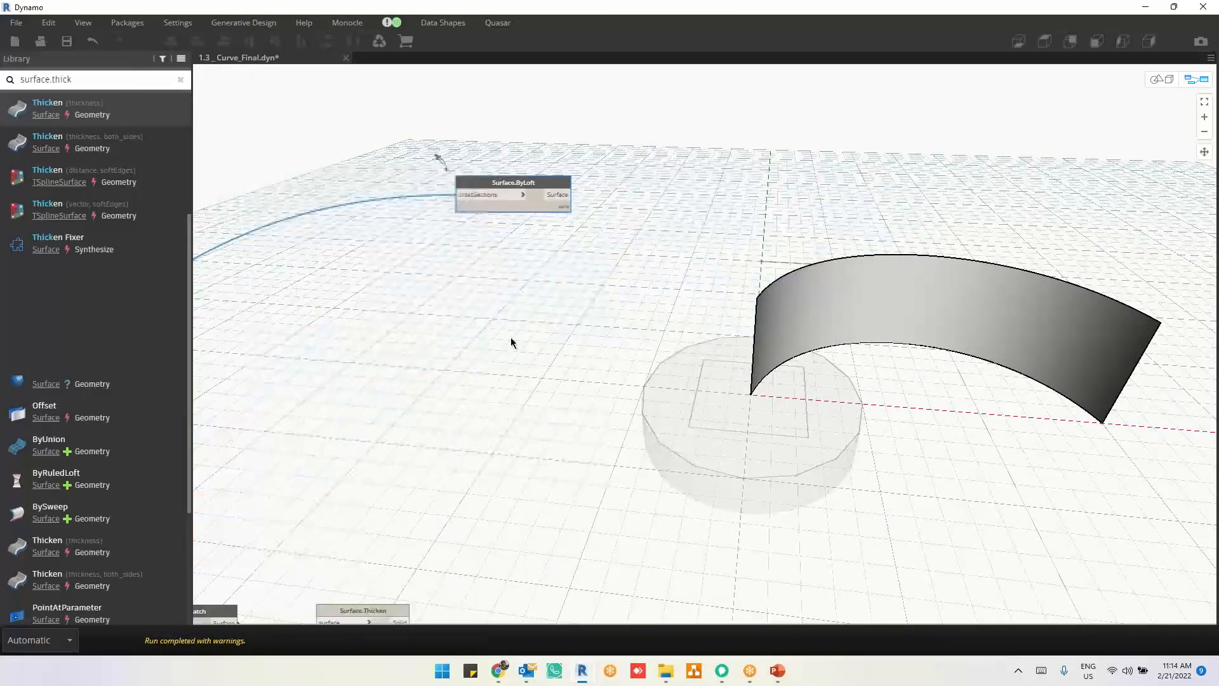
scroll(587, 192, up, 4)
middle_drag(549, 208, 601, 275)
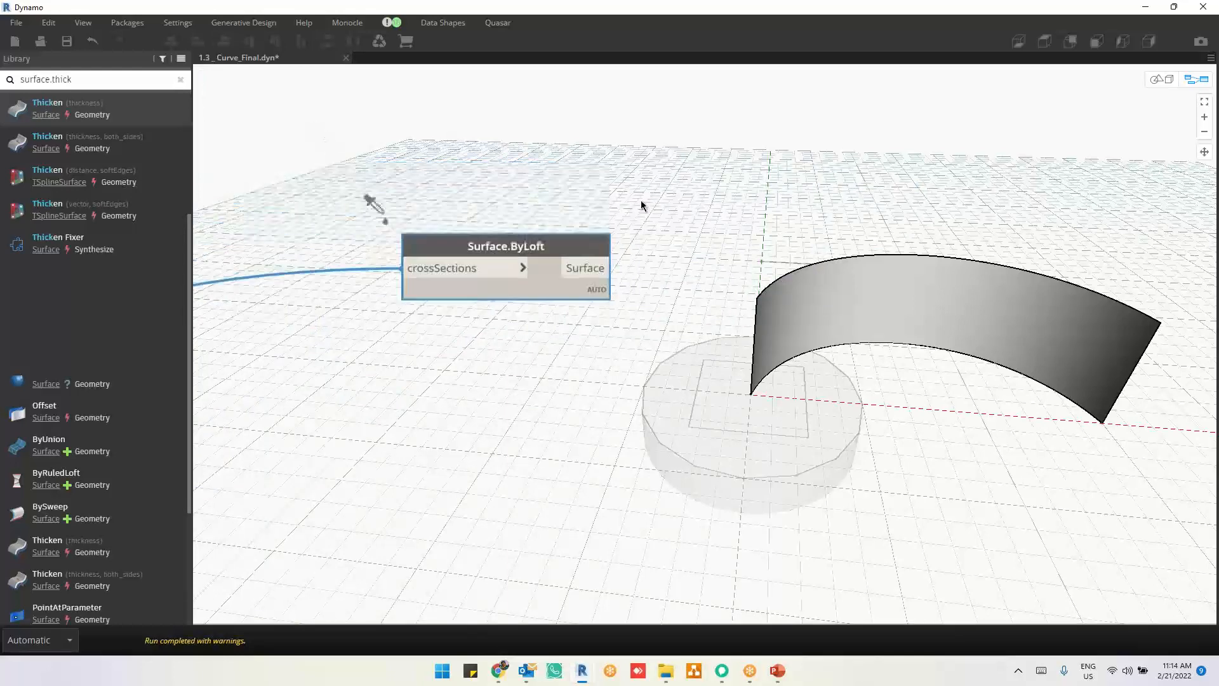
Step: Highlight the lofted surface and check the Surface.ByLoft node's output preview, then clear the selection
click(721, 175)
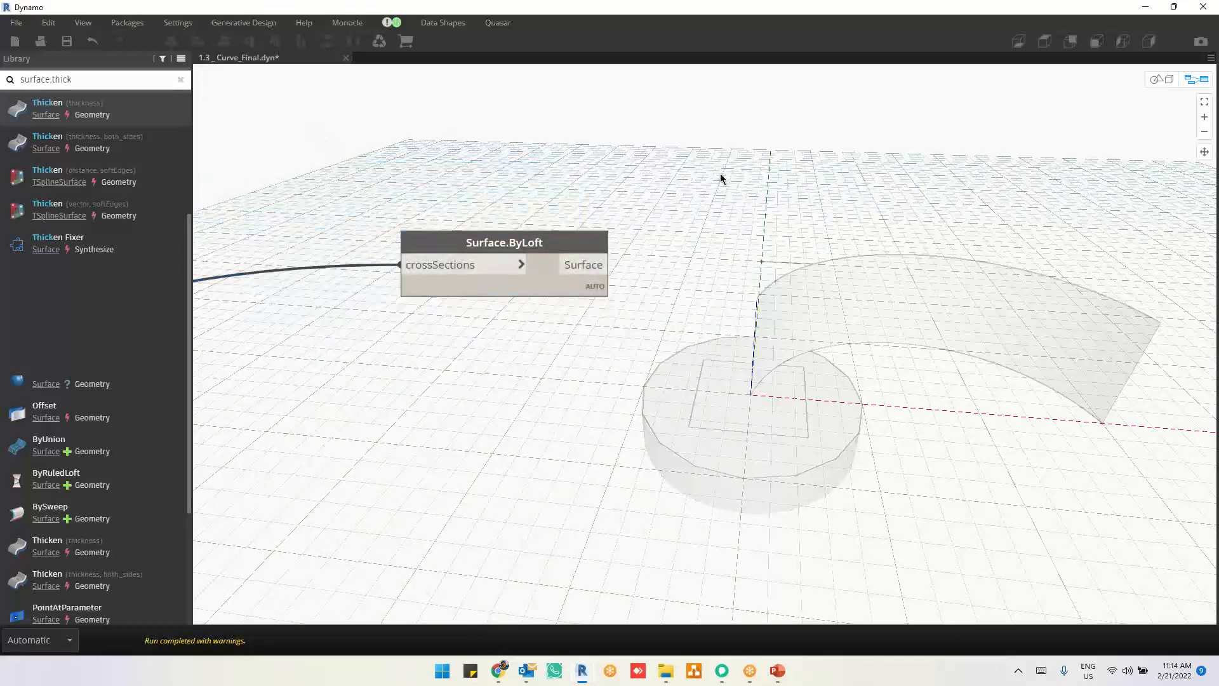
click(545, 281)
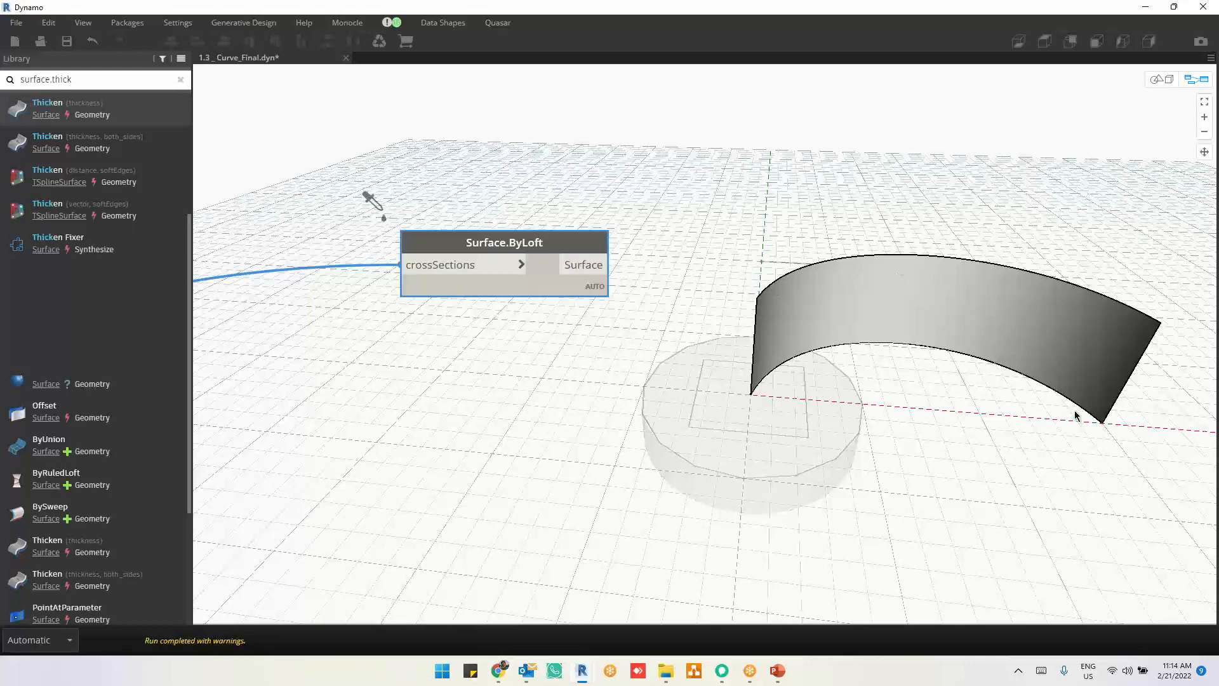
mouse_move(582, 299)
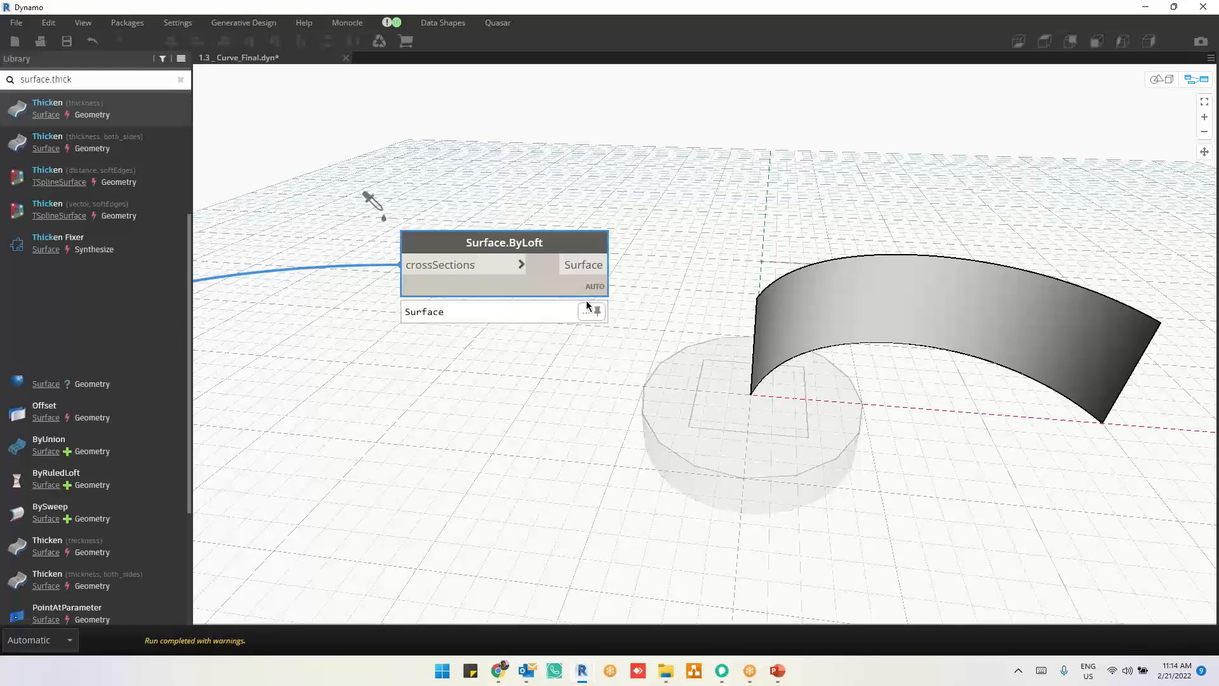
middle_drag(584, 261, 551, 285)
click(762, 181)
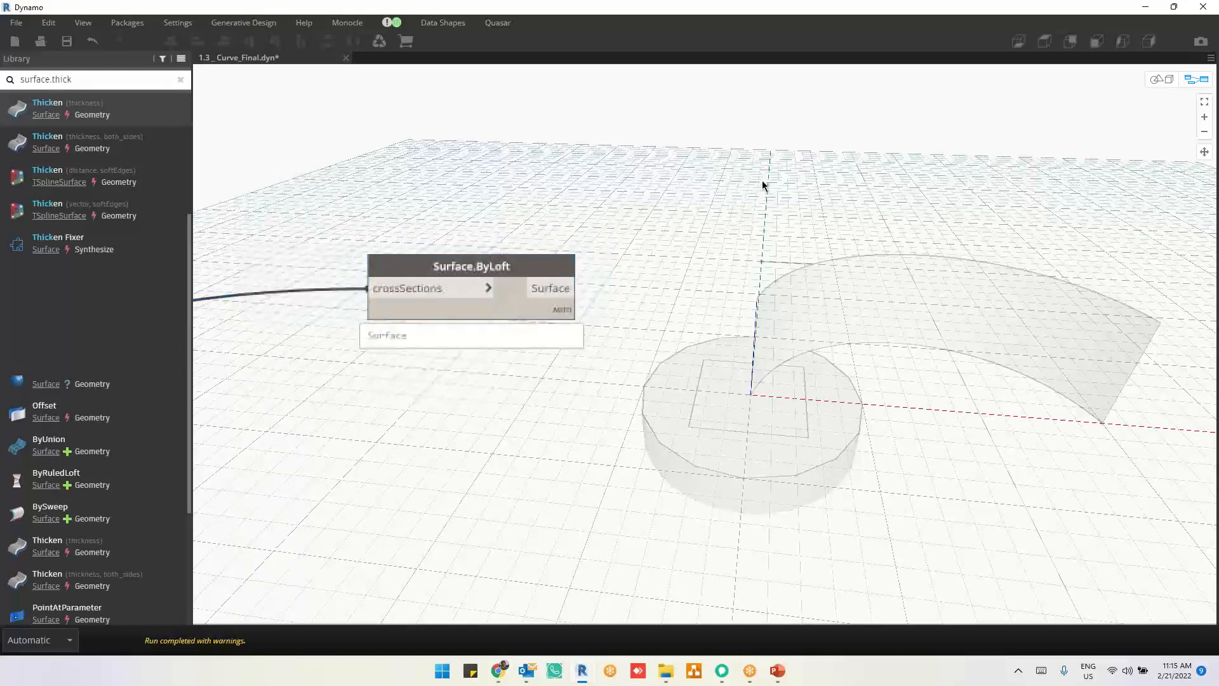
Step: Add a Surface.GetIsoline node and place it beside and above Surface.ByLoft
right_click(762, 181)
text(g)
key(BackSpace)
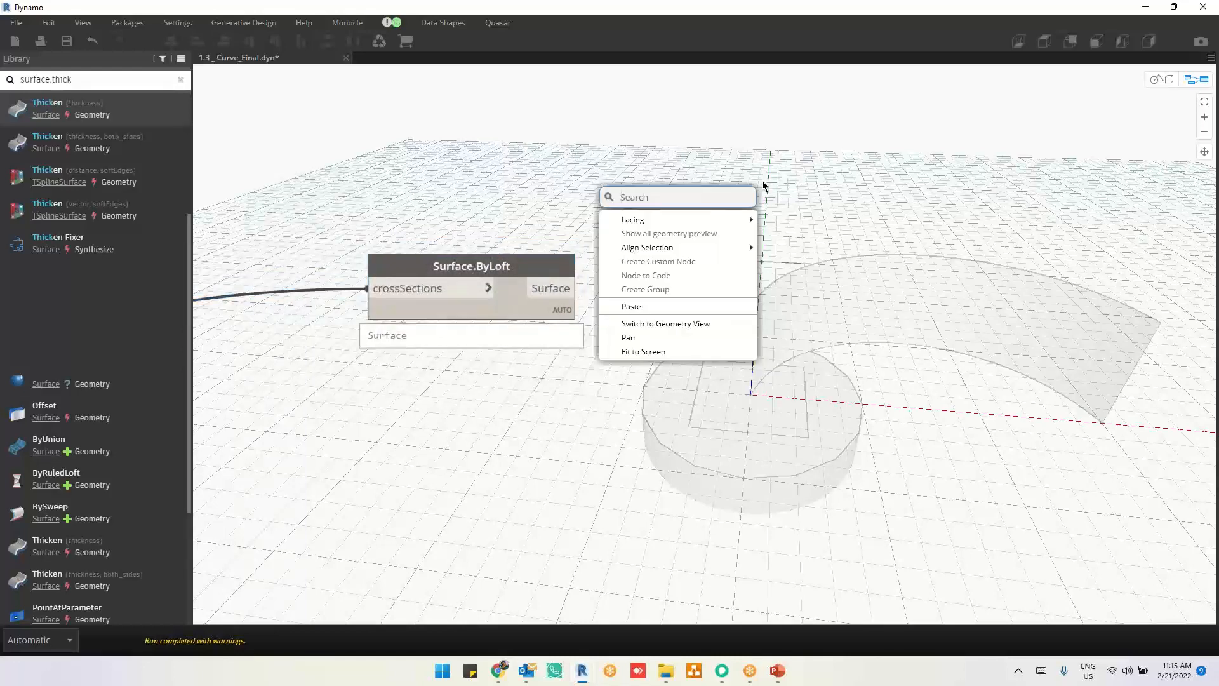
text(getiso)
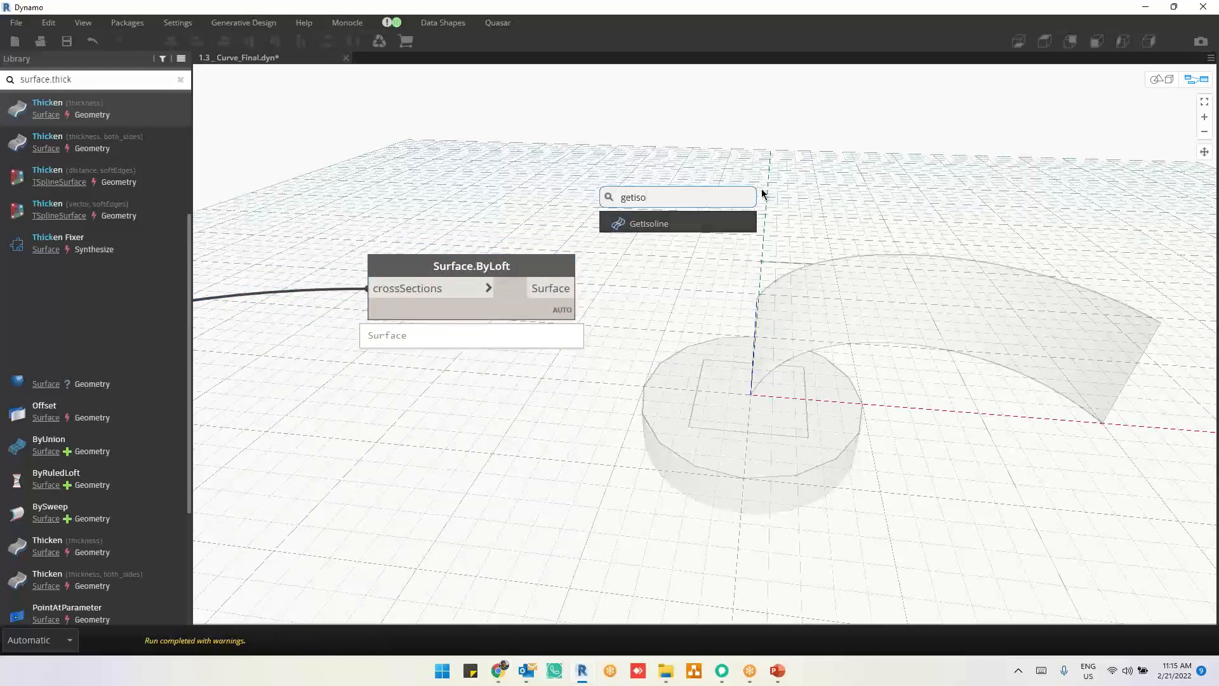
click(717, 220)
drag(859, 304, 802, 145)
middle_drag(901, 161, 892, 208)
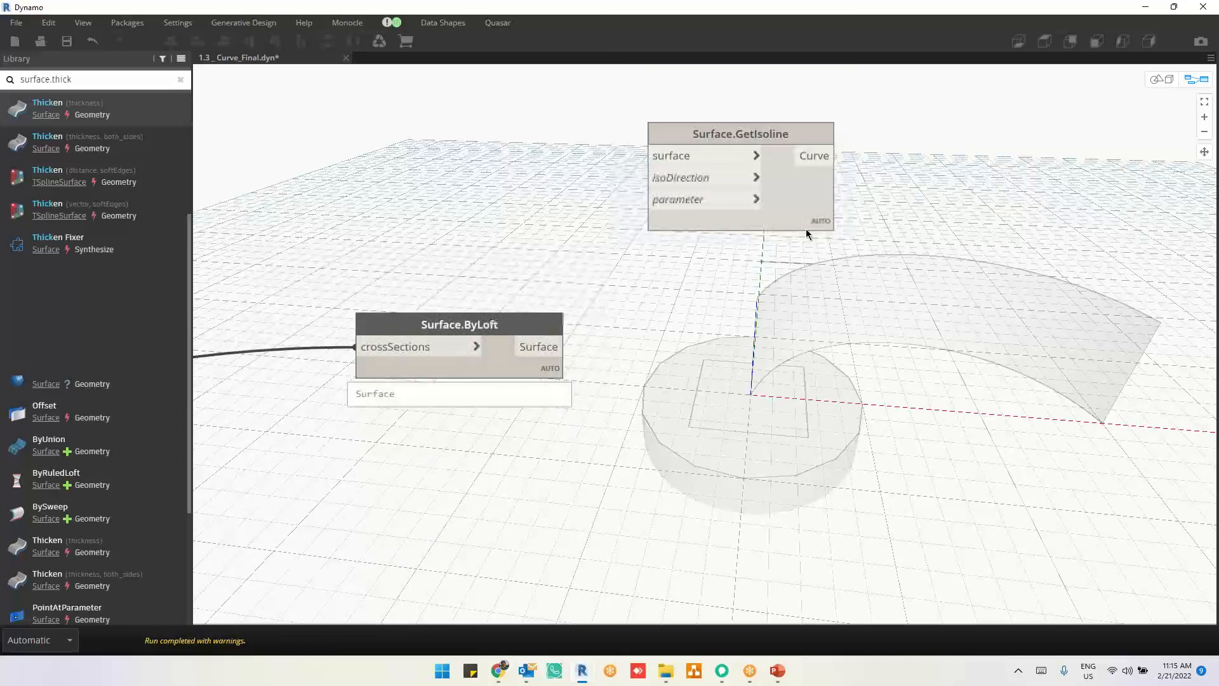
mouse_move(811, 229)
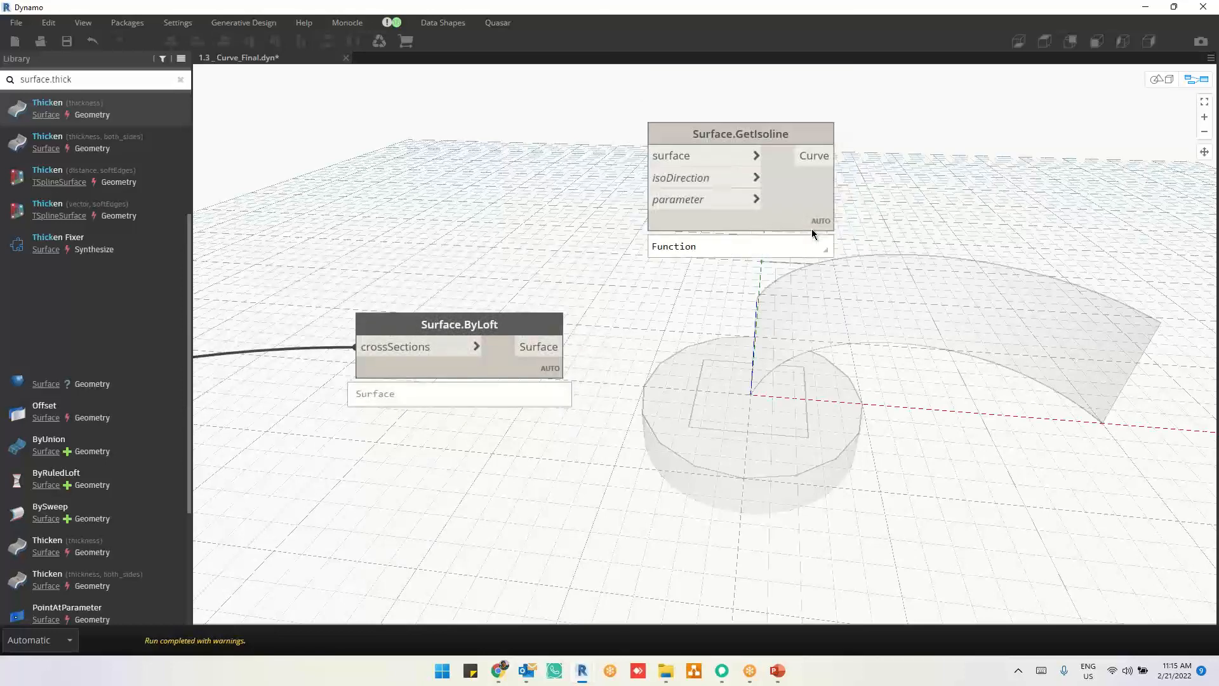
Step: Connect Surface.ByLoft's Surface output to Surface.GetIsoline's surface input and check the isoDirection and parameter input descriptions
click(565, 346)
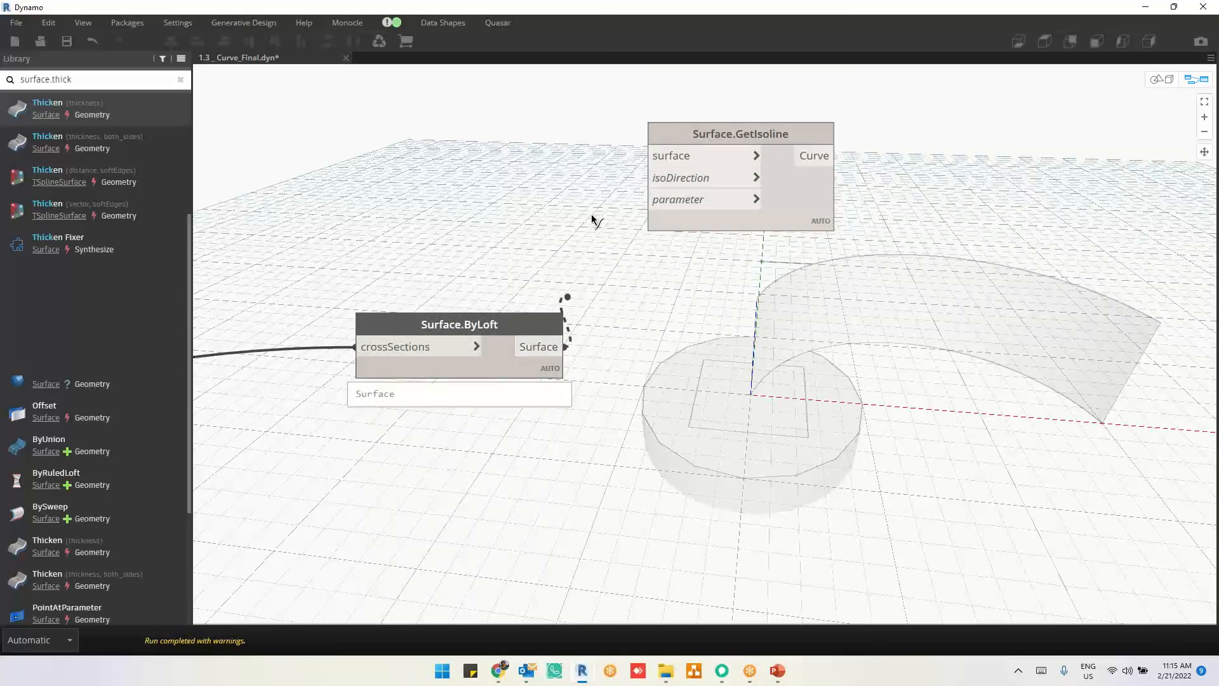
click(643, 157)
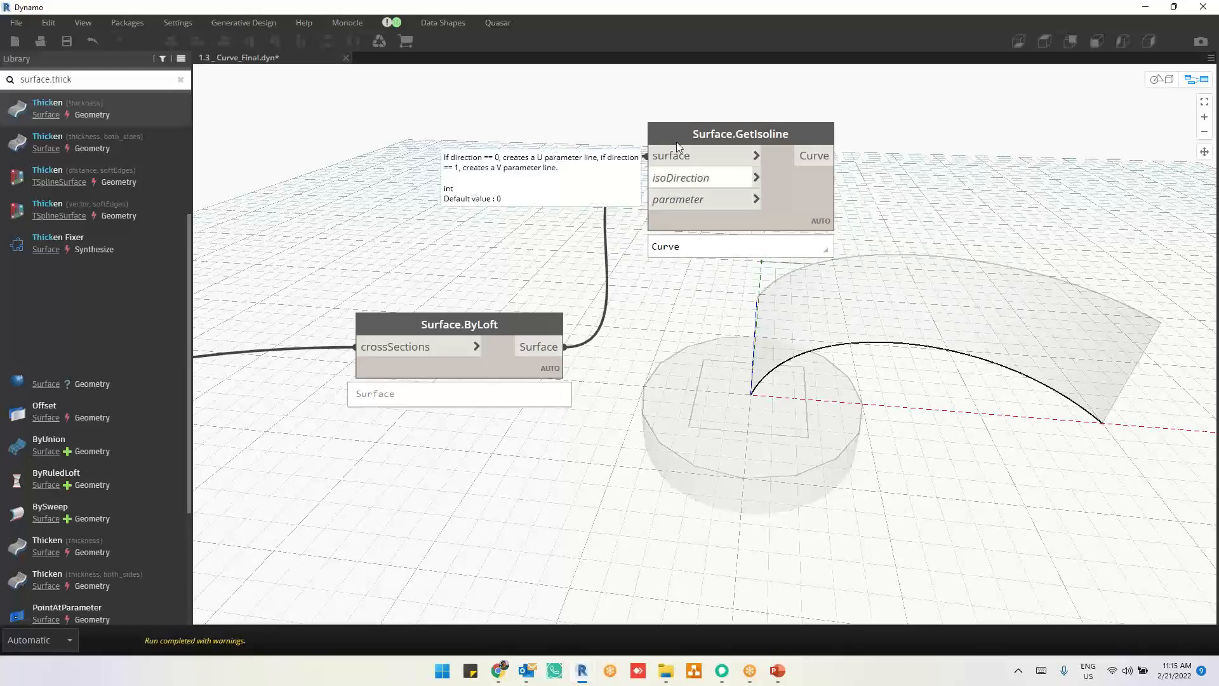
scroll(694, 106, up, 4)
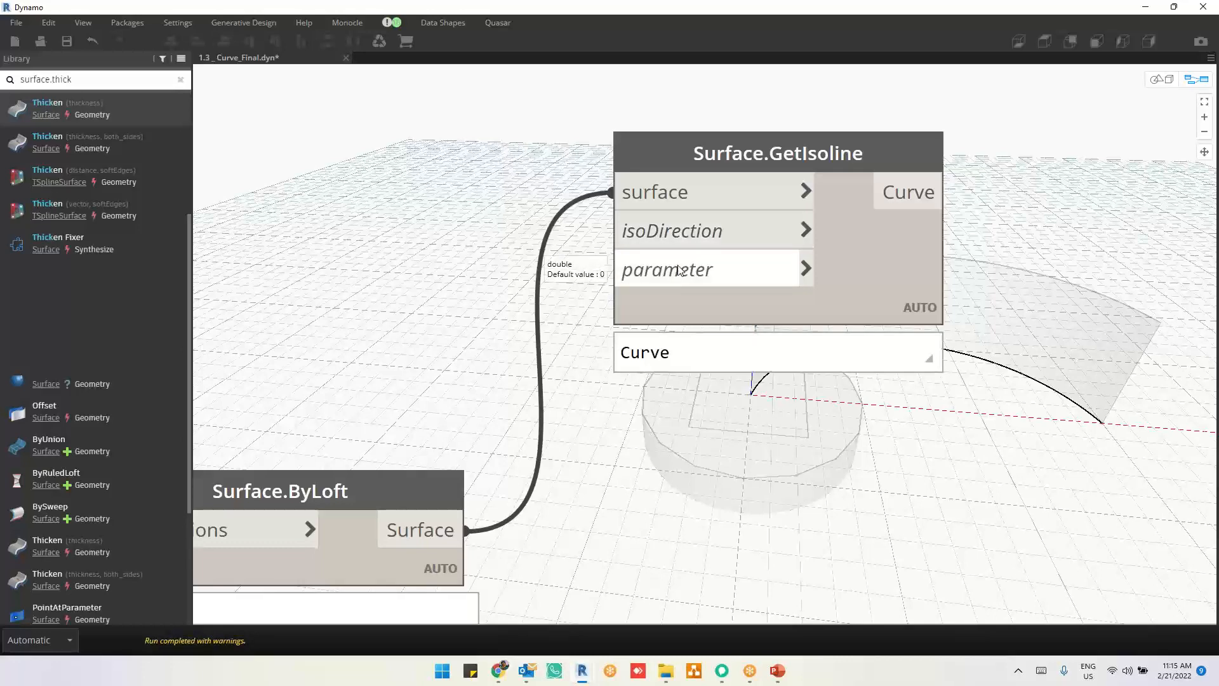
middle_drag(914, 431, 875, 346)
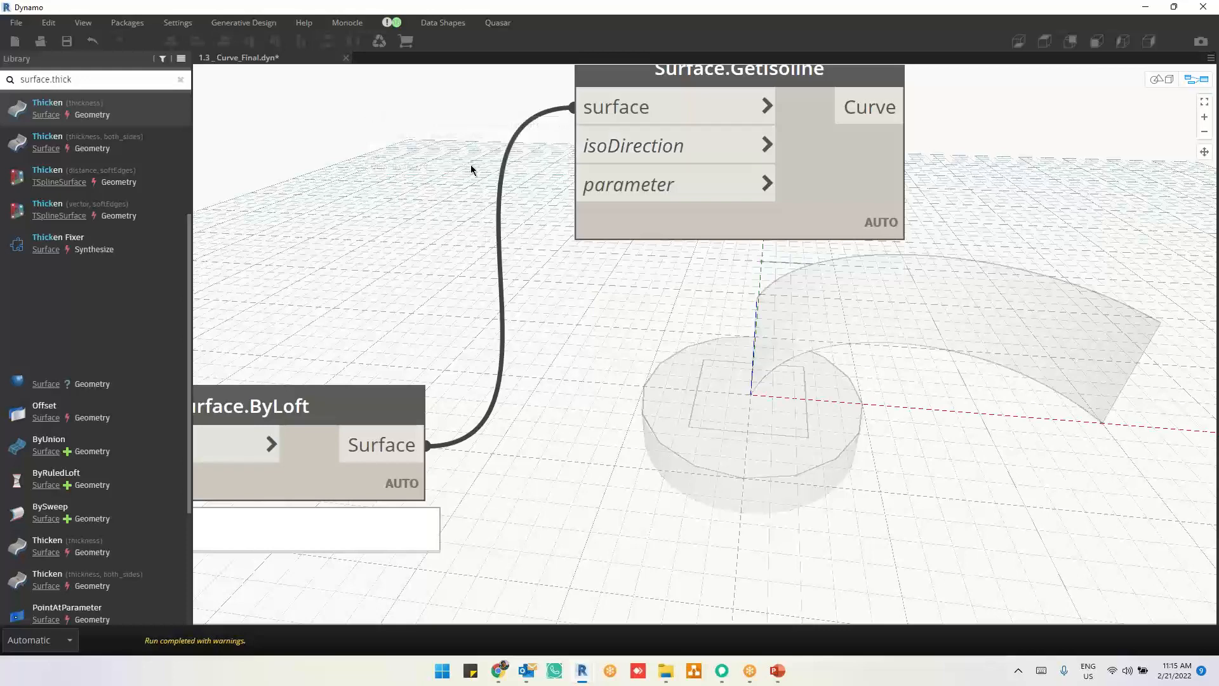
Step: Feed Surface.GetIsoline's isoDirection input from a new Code Block with the value 1 and highlight the resulting isoline
double_click(434, 146)
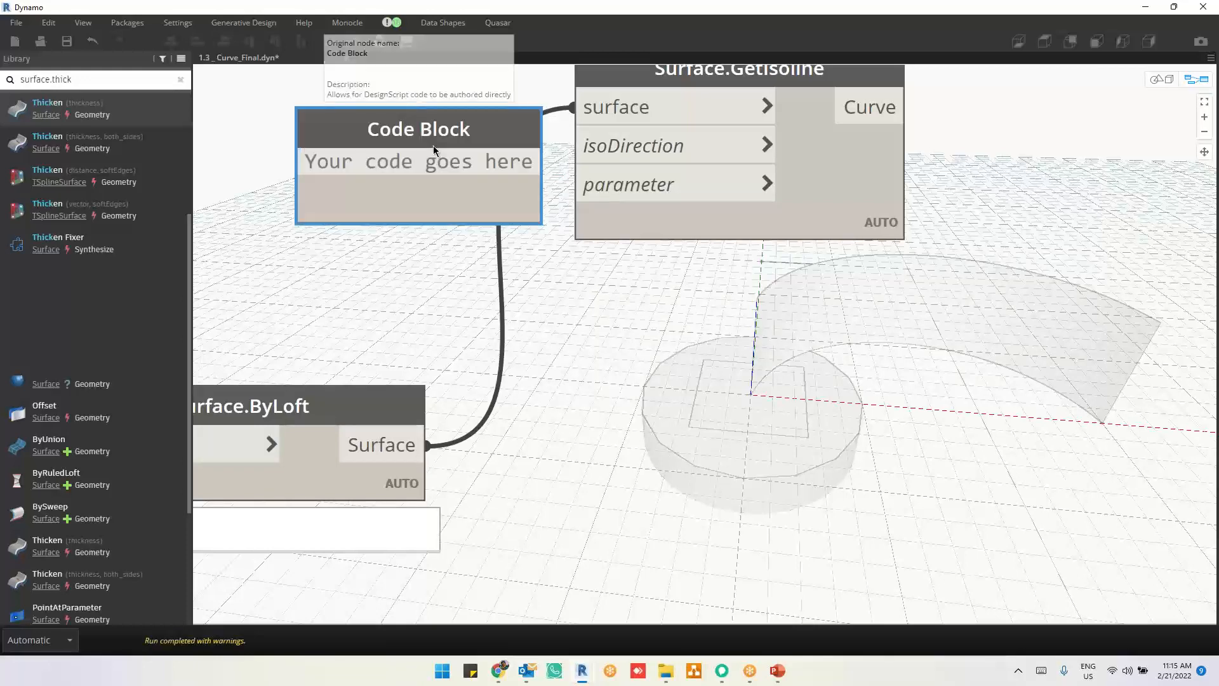
text(1;)
click(460, 280)
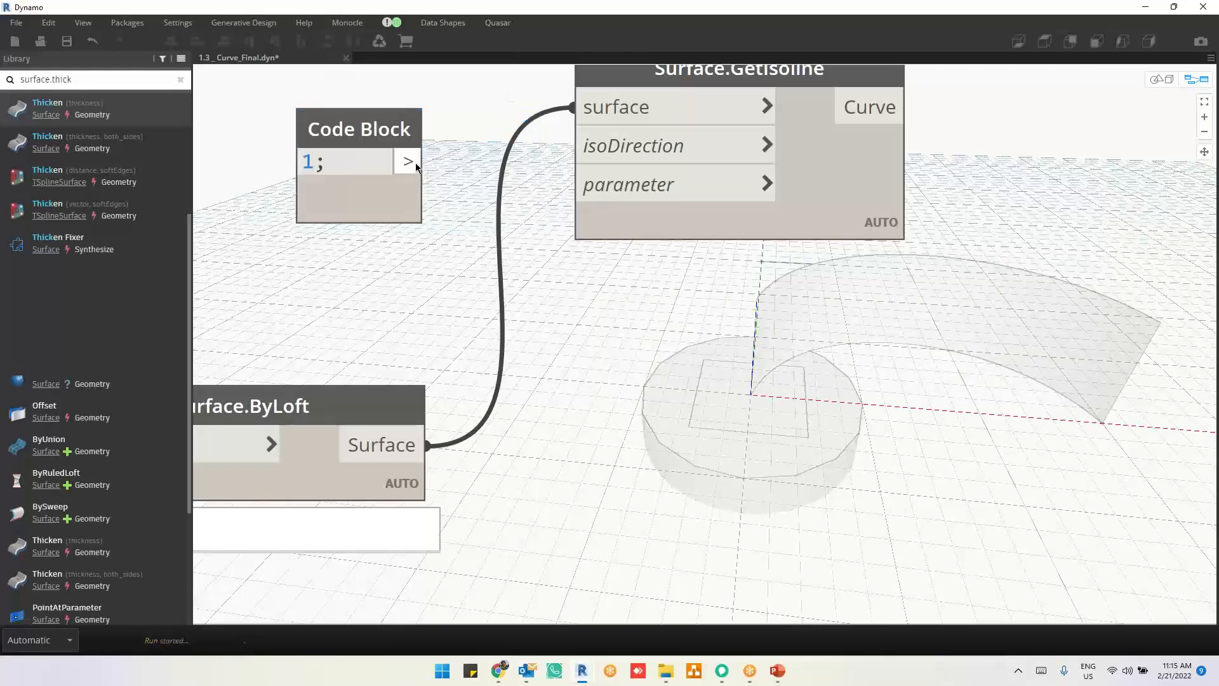
drag(424, 162, 563, 162)
click(744, 162)
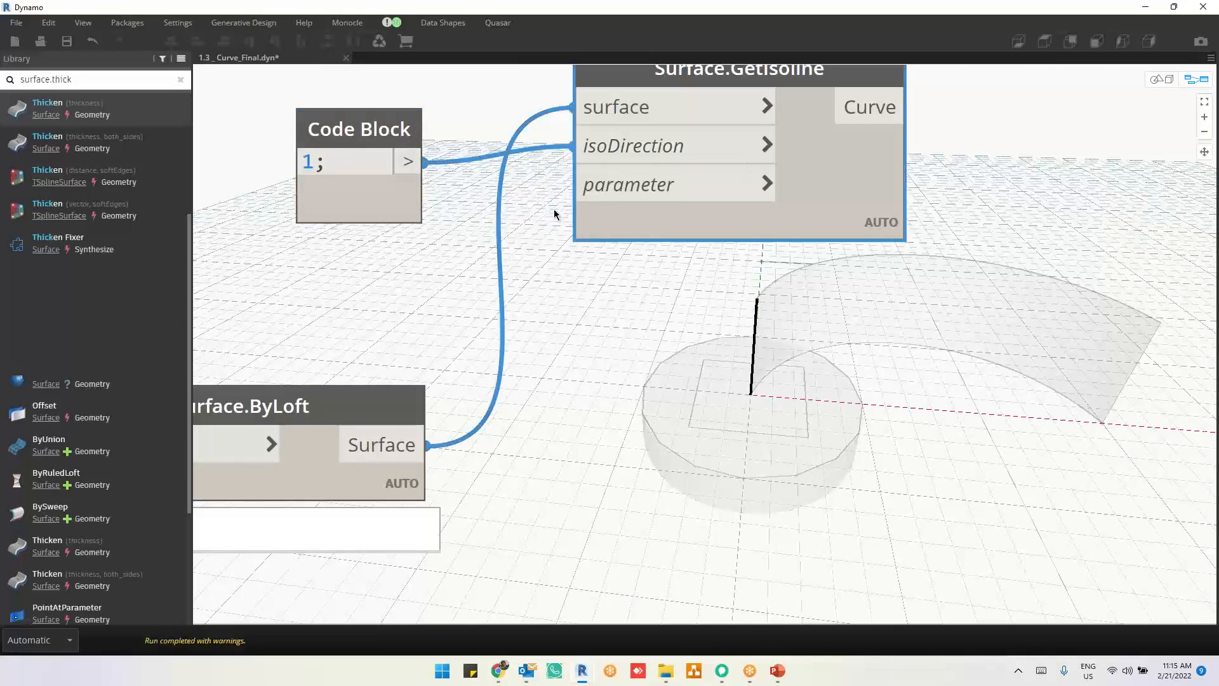
Step: Set the isoDirection Code Block to 0 and view the isoline in the other direction of the loft
double_click(306, 163)
text(0)
click(825, 183)
mouse_move(825, 185)
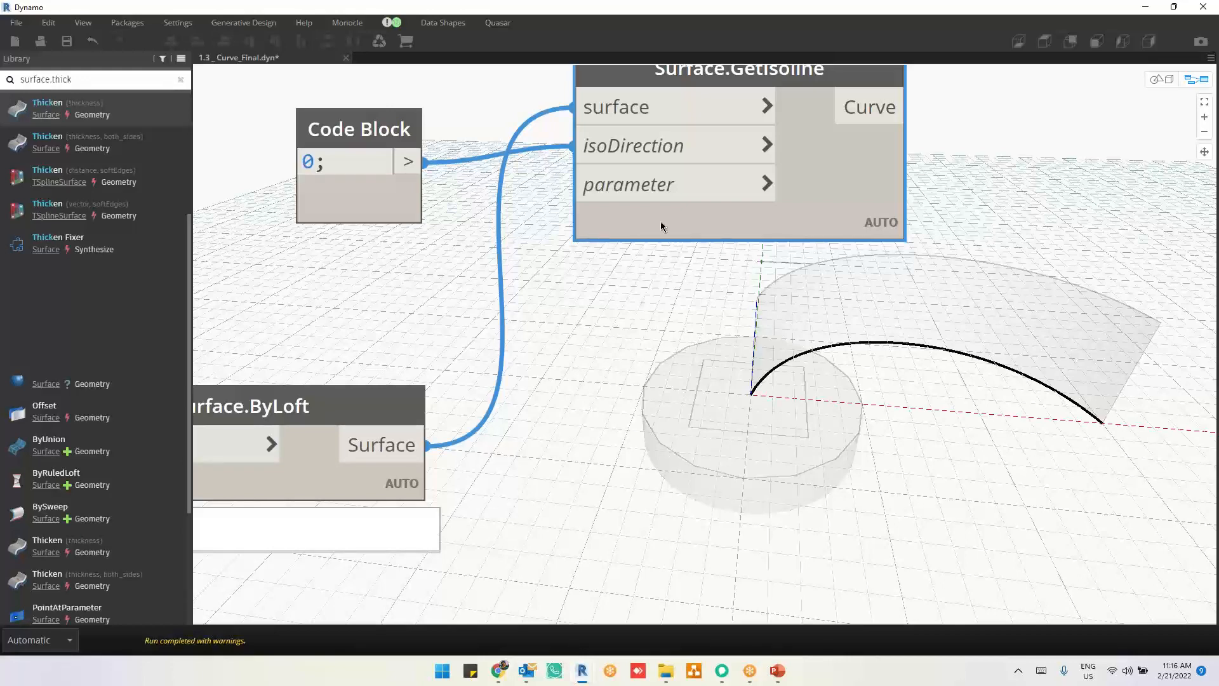
Step: Add a Code Block with the value 1 beneath the isoDirection block and connect it to Surface.GetIsoline's parameter input
mouse_move(661, 218)
drag(388, 199, 398, 190)
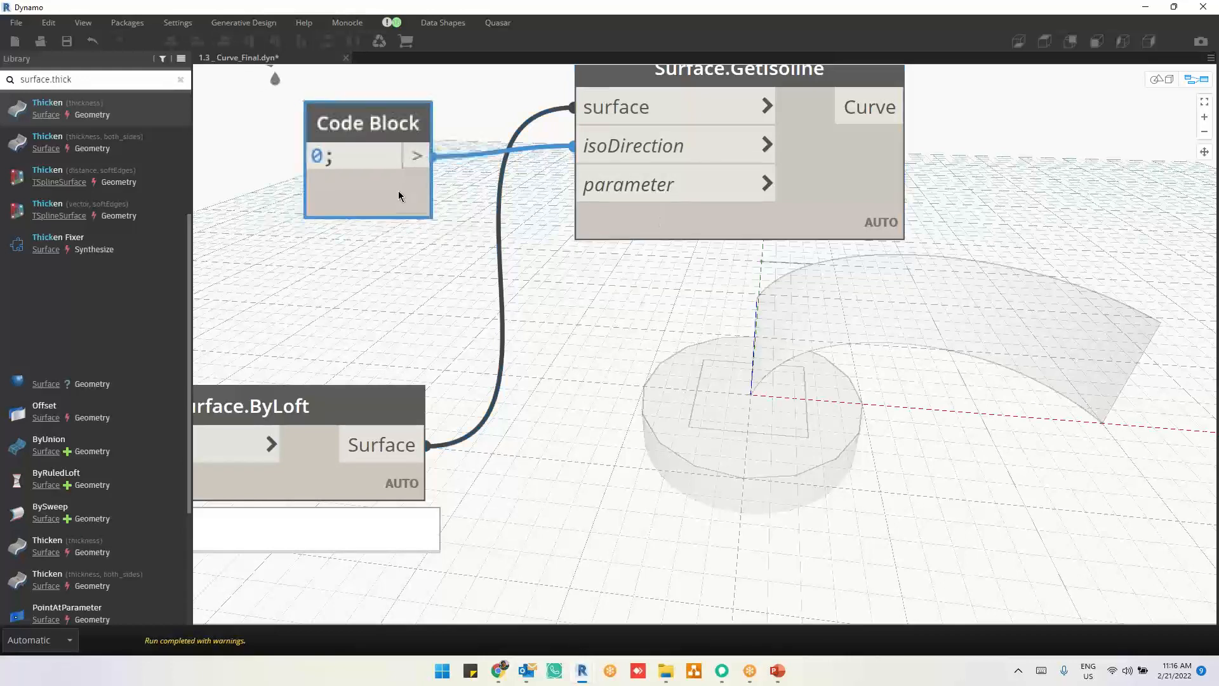
mouse_move(399, 192)
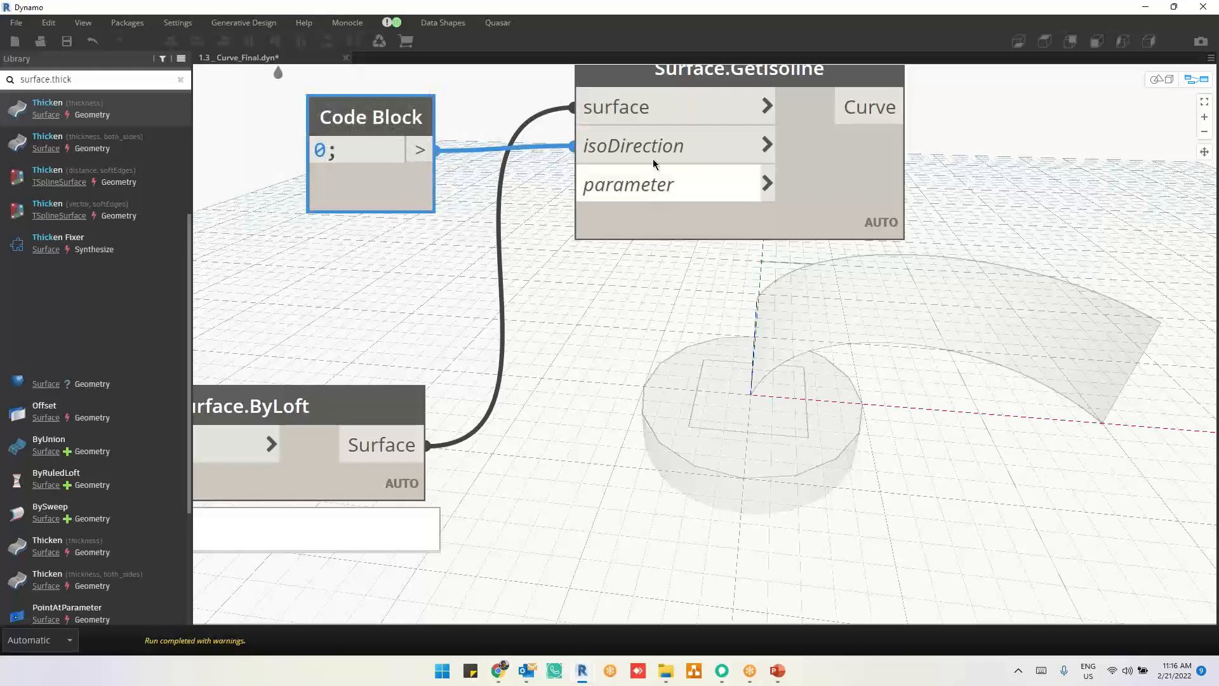
mouse_move(654, 192)
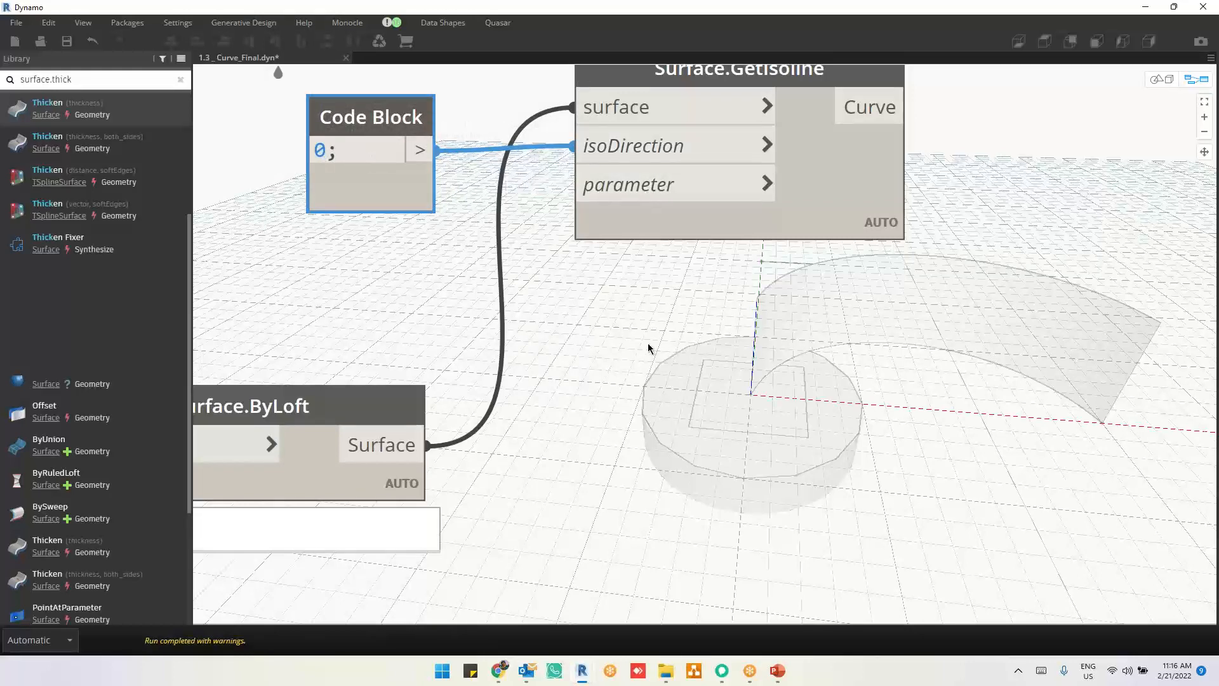
middle_drag(622, 332, 659, 351)
double_click(405, 263)
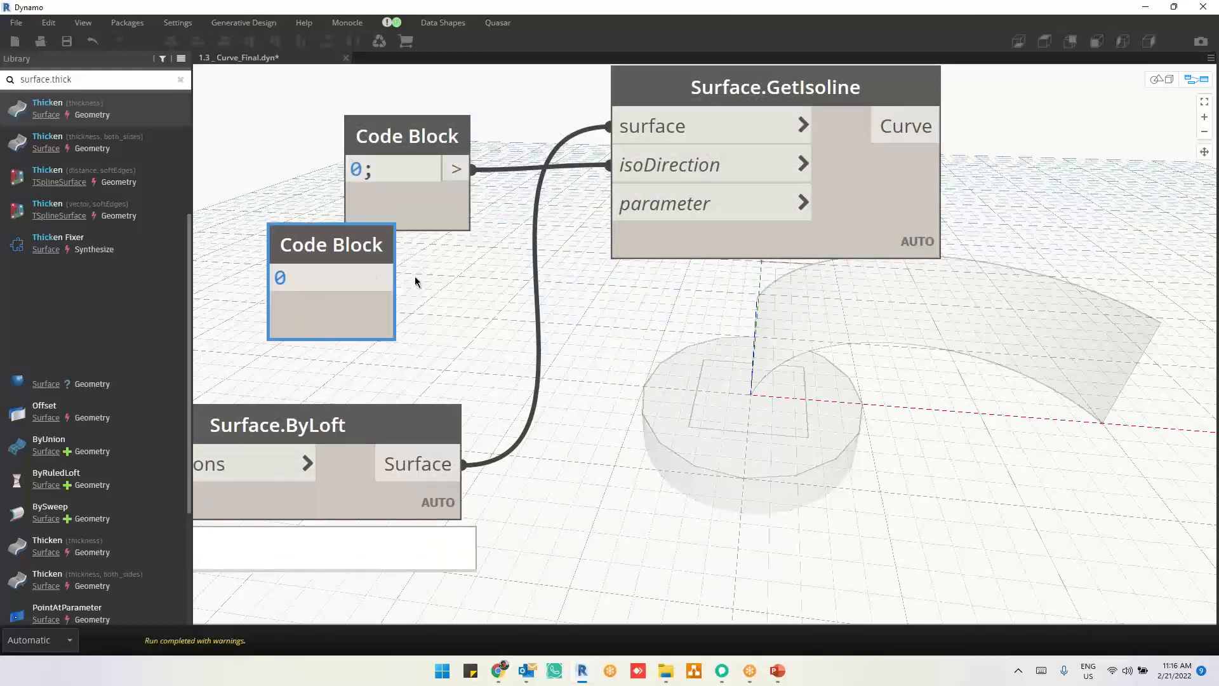
text(1;)
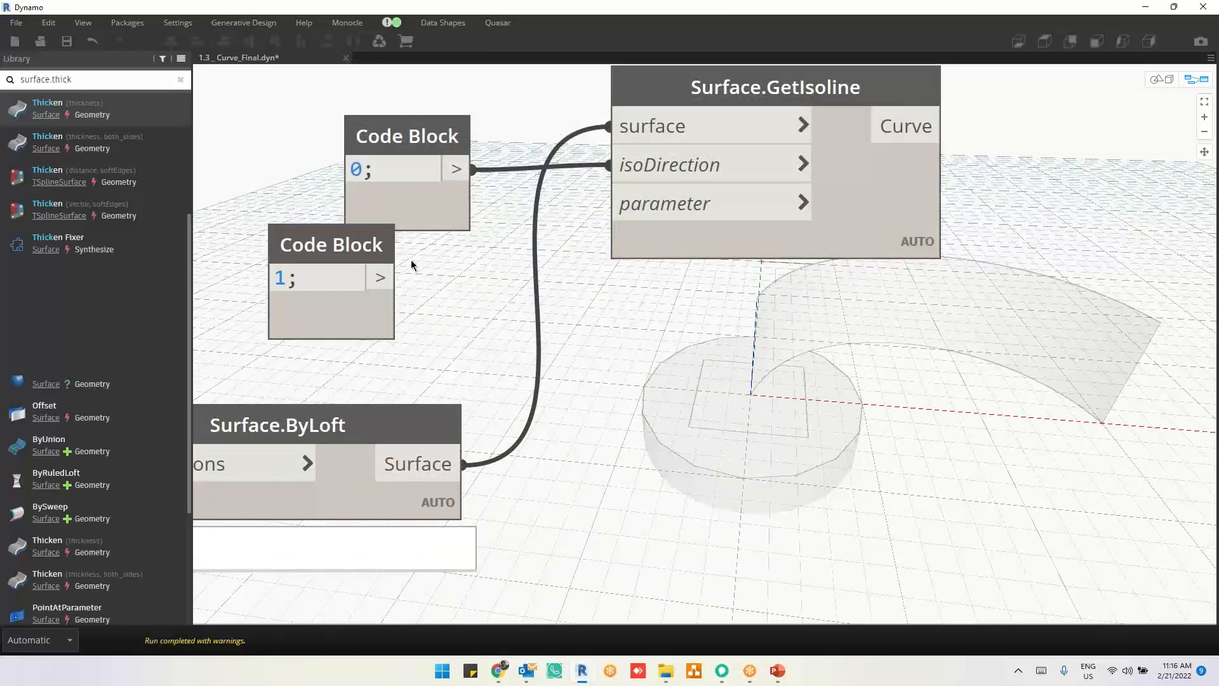
drag(370, 251, 609, 204)
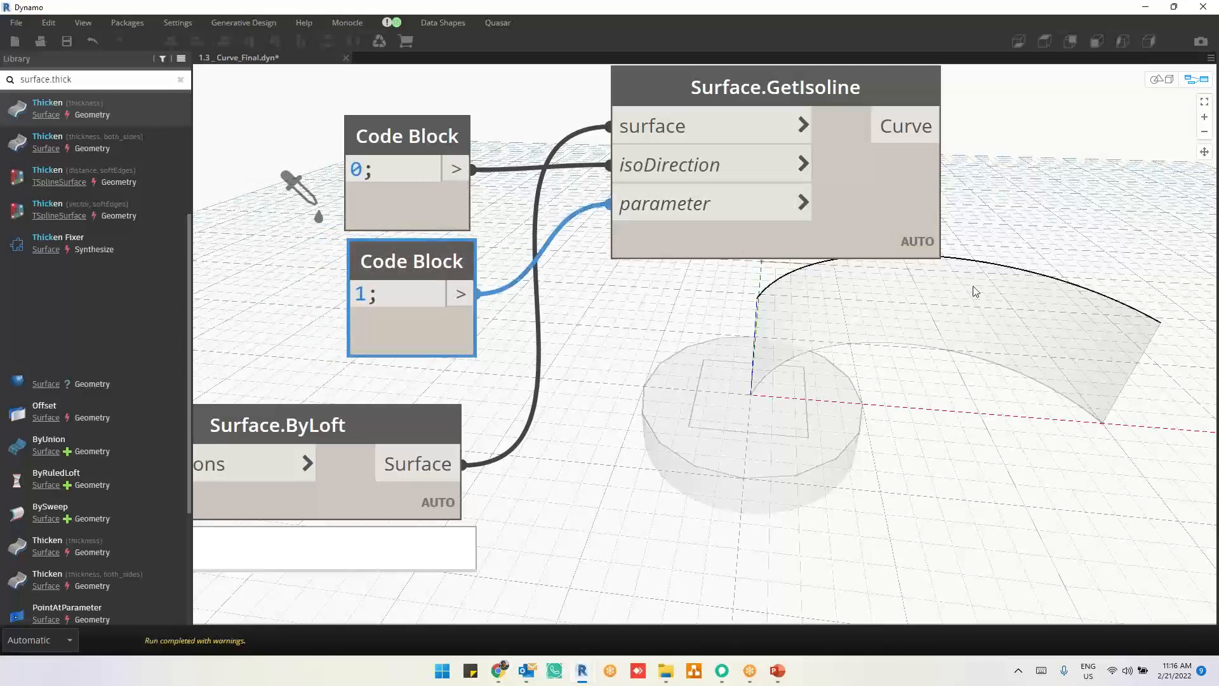
Step: Feed the parameter input from the 0 Code Block instead and mark both long edges of the loft for comparison
drag(456, 167, 624, 211)
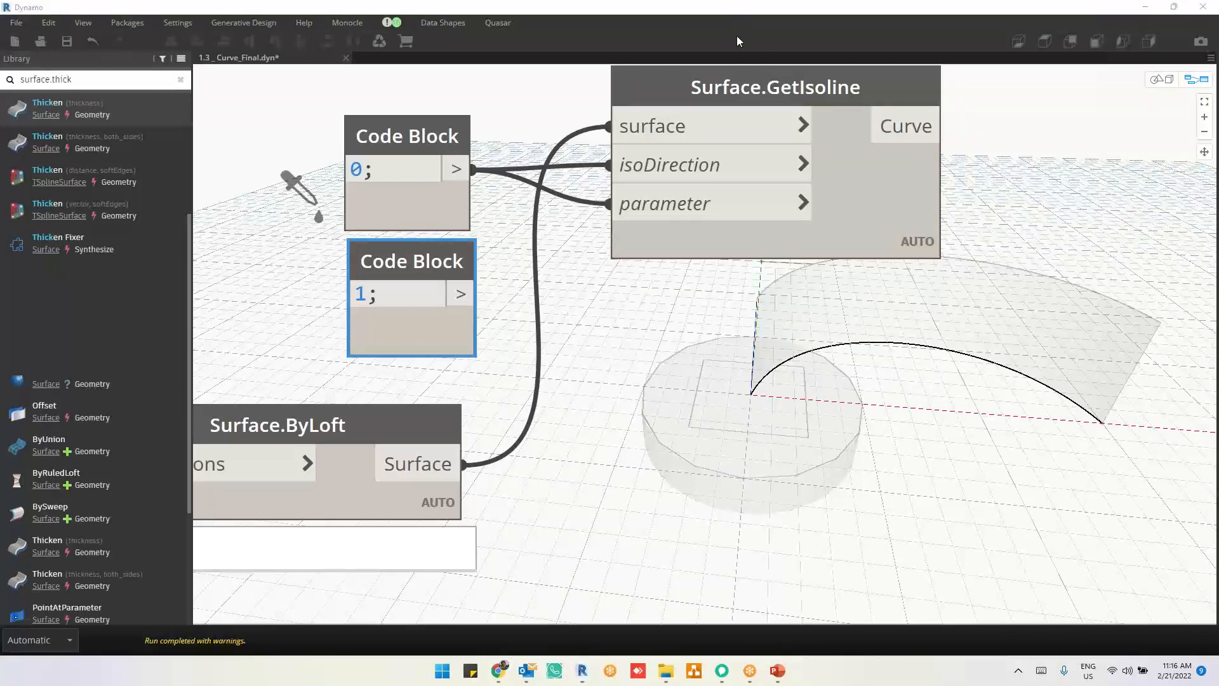
mouse_move(752, 392)
mouse_down()
mouse_move(821, 343)
mouse_move(1041, 372)
mouse_move(1103, 420)
mouse_up()
mouse_move(754, 293)
mouse_down()
mouse_move(1032, 252)
mouse_move(1155, 322)
mouse_up()
drag(936, 304, 931, 313)
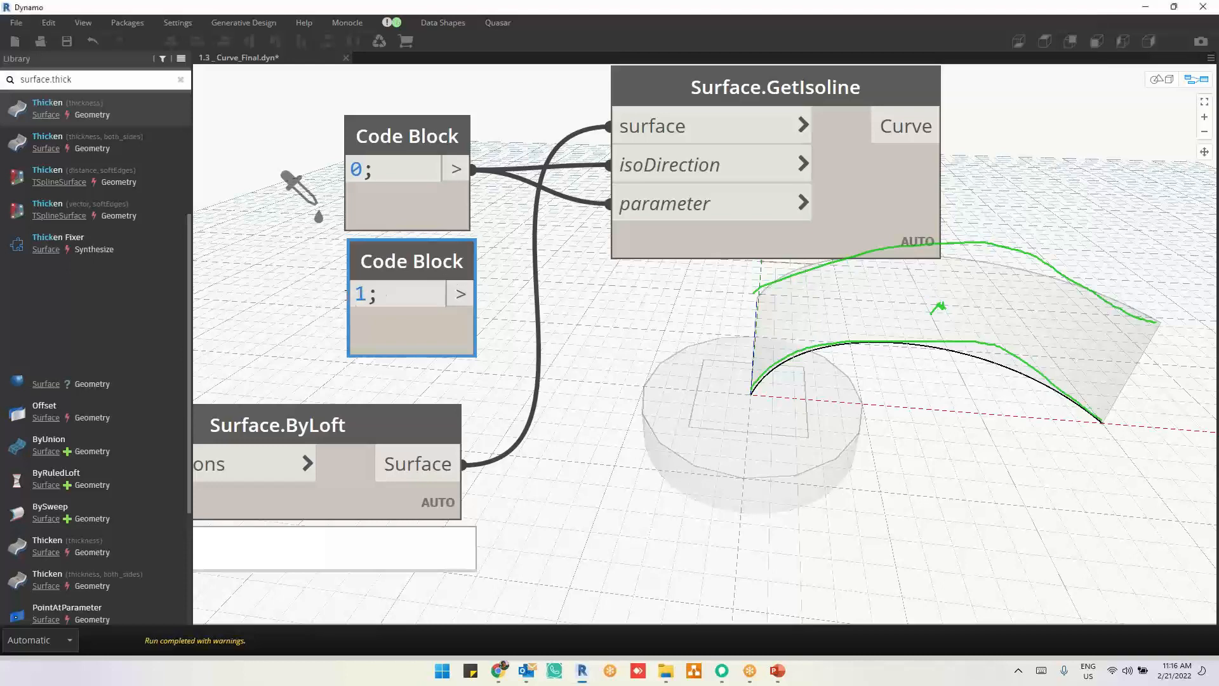
Step: Set the unconnected Code Block to 0.5, wire it to Surface.GetIsoline's parameter input and highlight the resulting isoline
double_click(348, 297)
text(0.5)
click(651, 390)
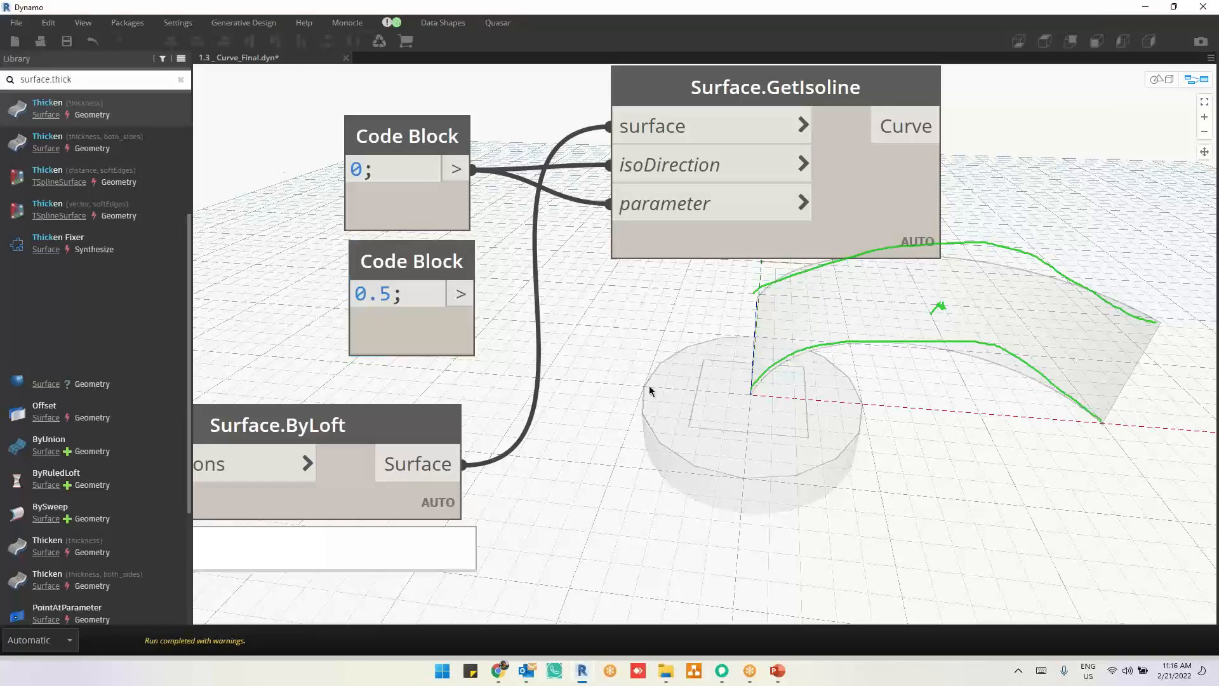
click(845, 194)
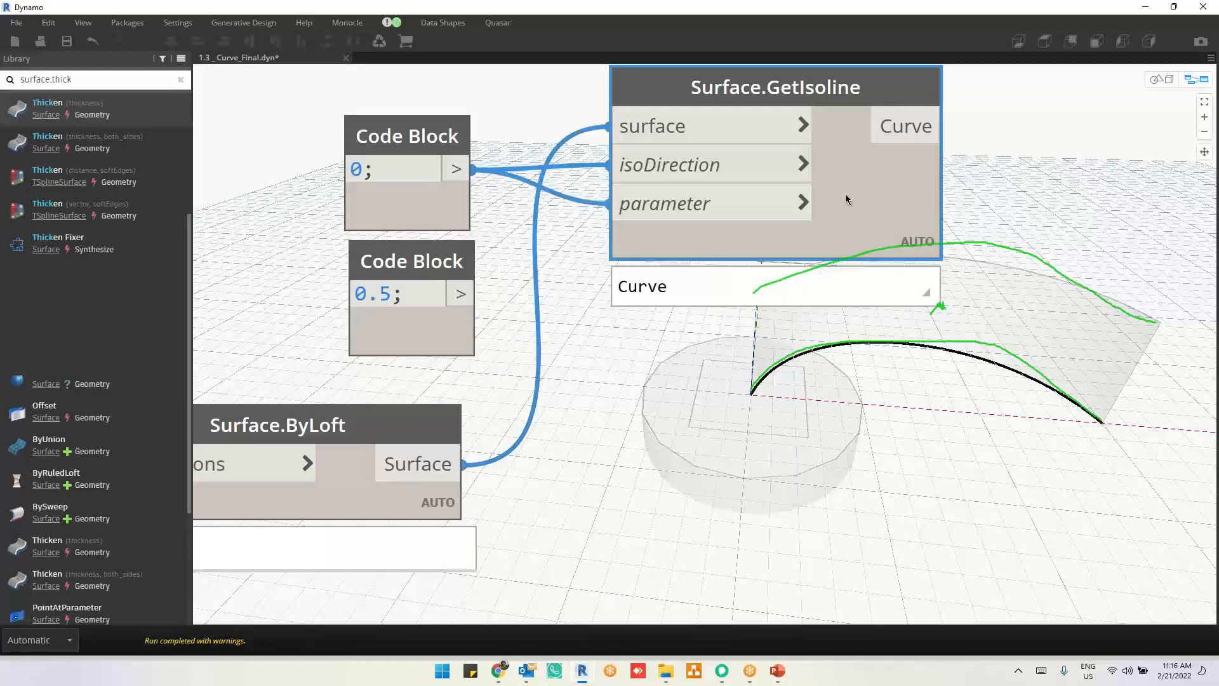
drag(460, 293, 608, 204)
click(666, 352)
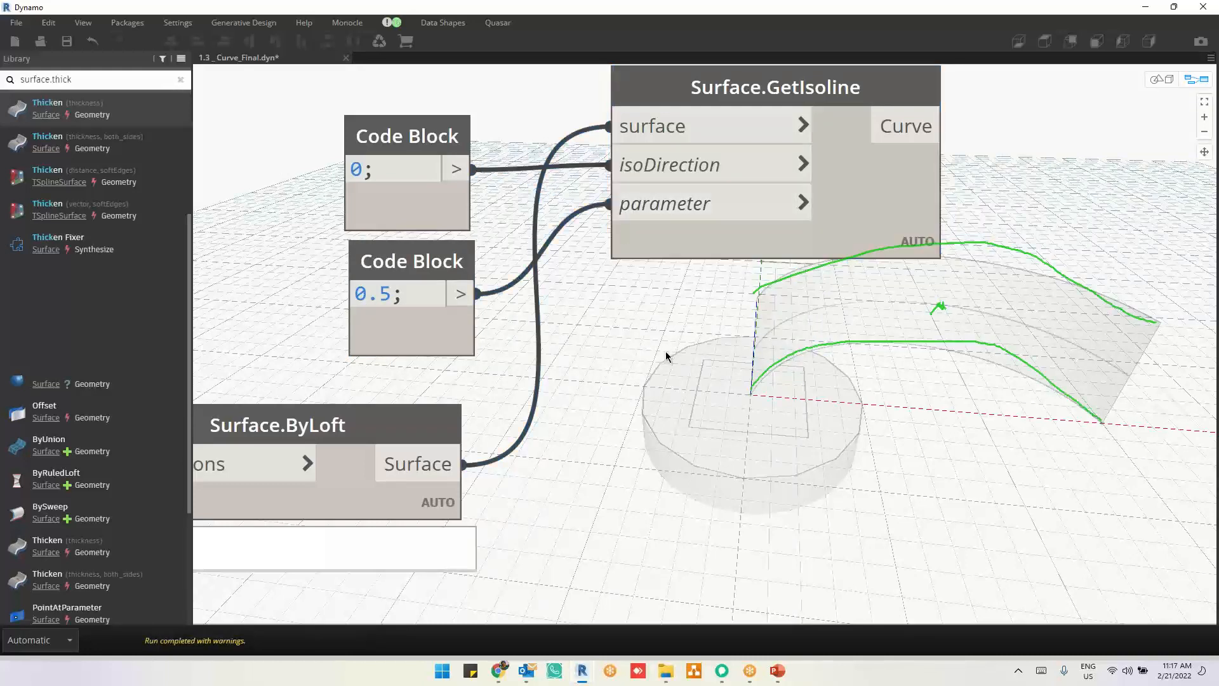
click(861, 197)
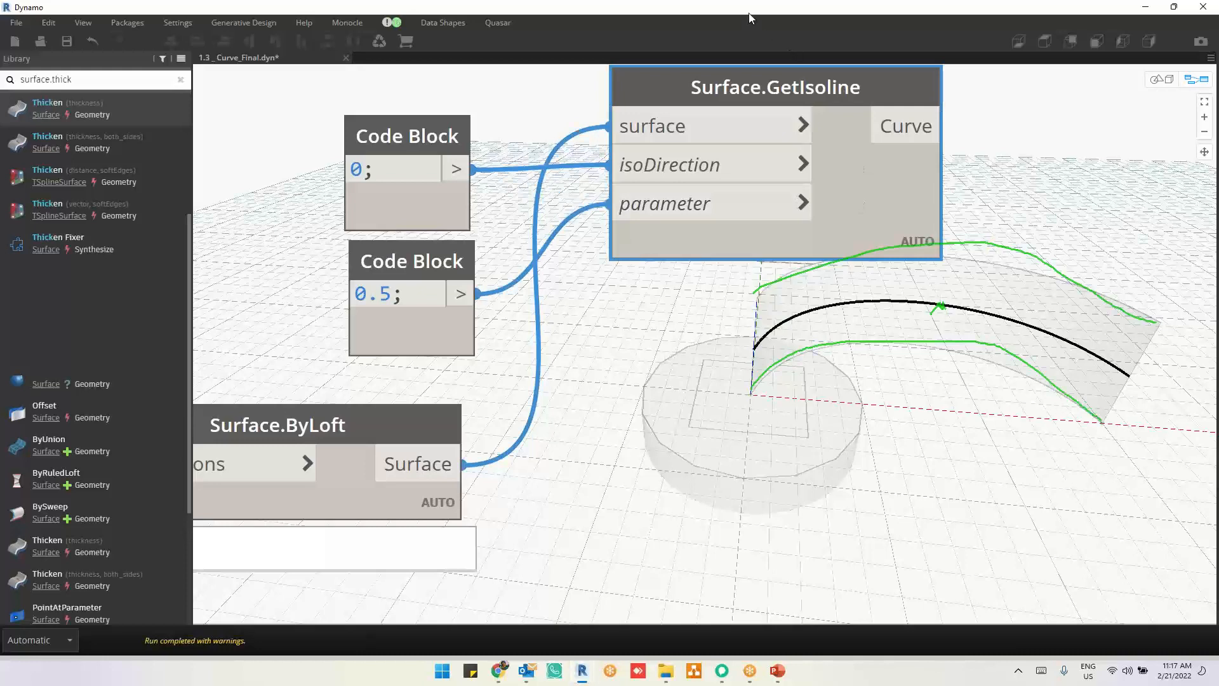
click(708, 331)
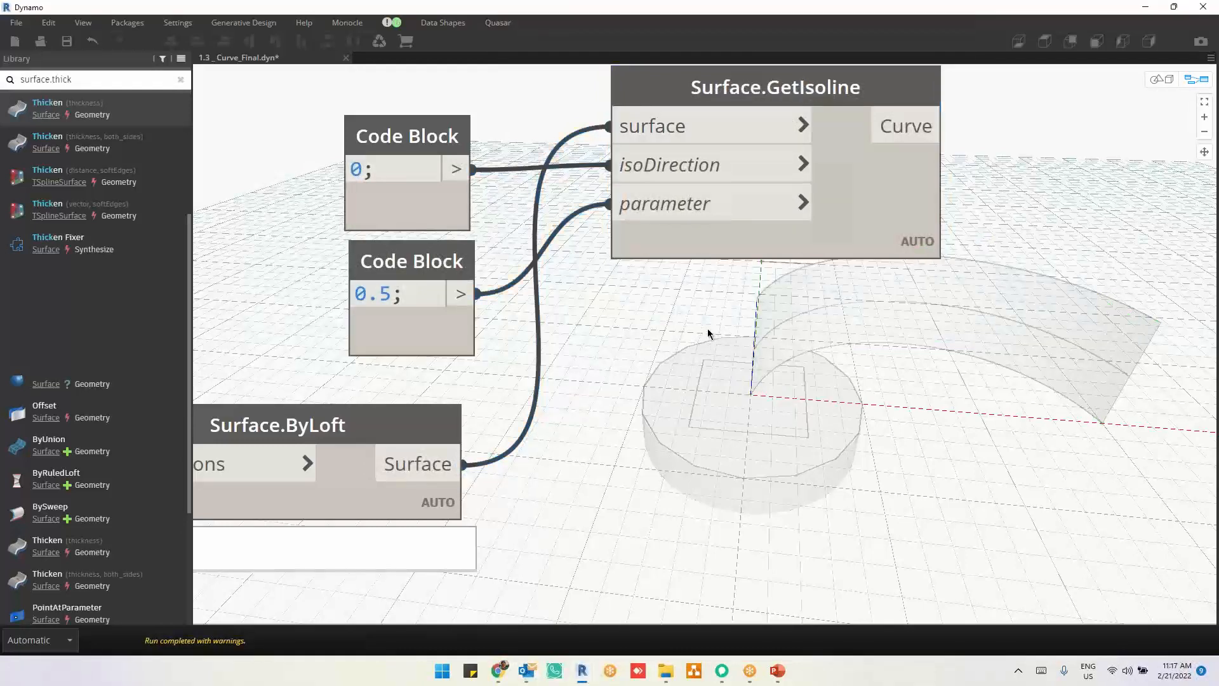
click(874, 221)
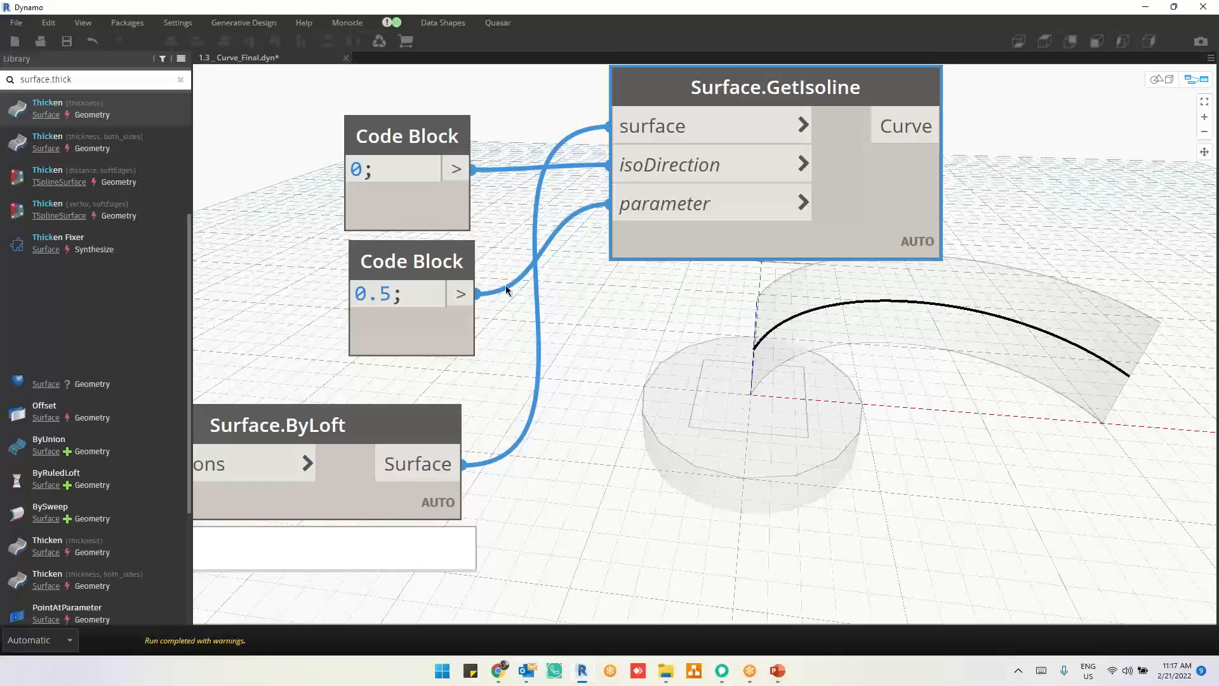
Step: Replace the parameter Code Block's value with the range 0..1..0.2 to generate several isolines
key(ctrl+a)
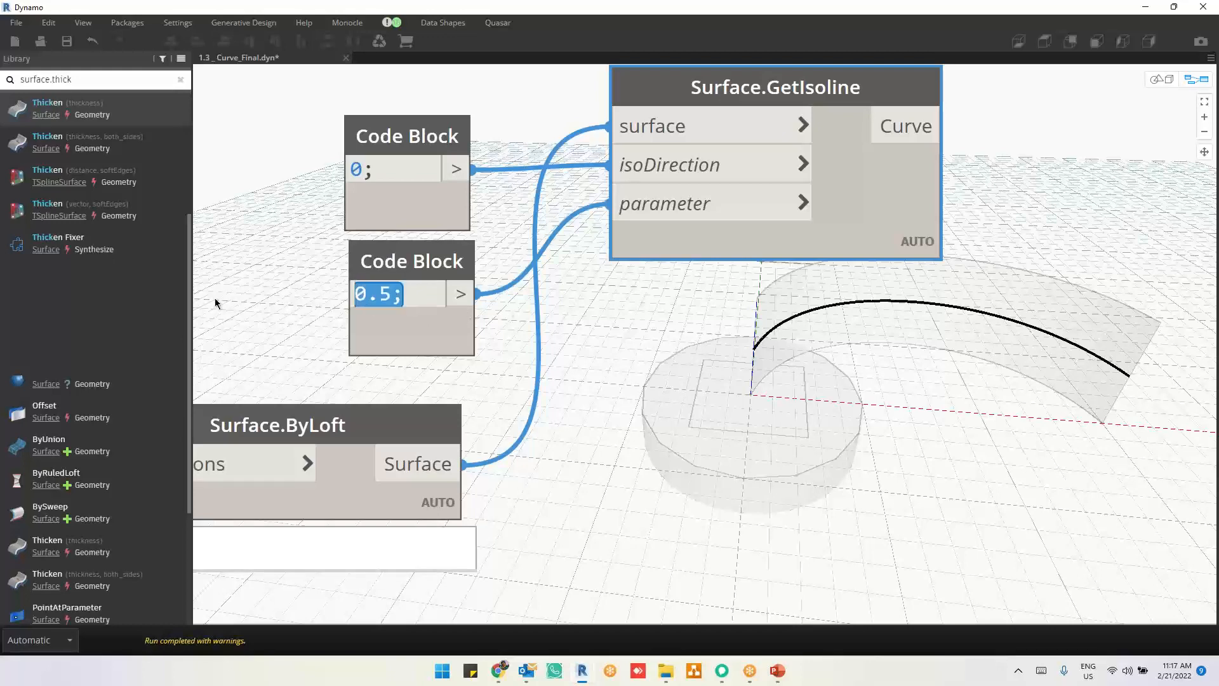
text(0)
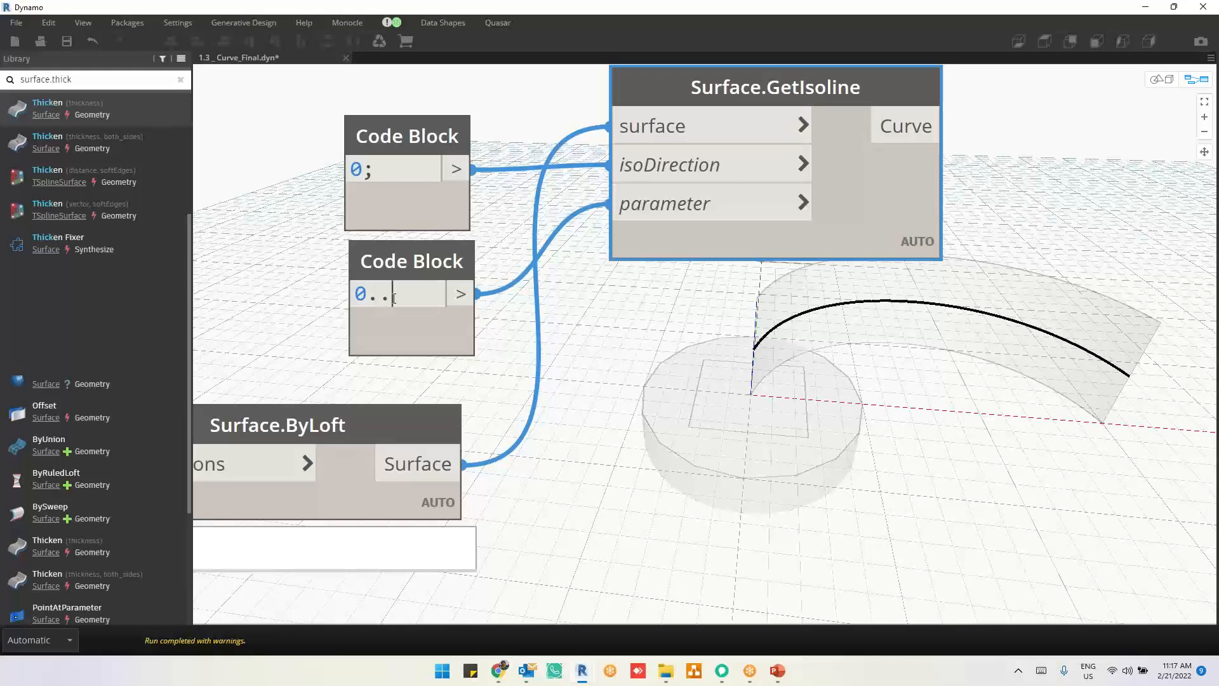
text(1..0.2)
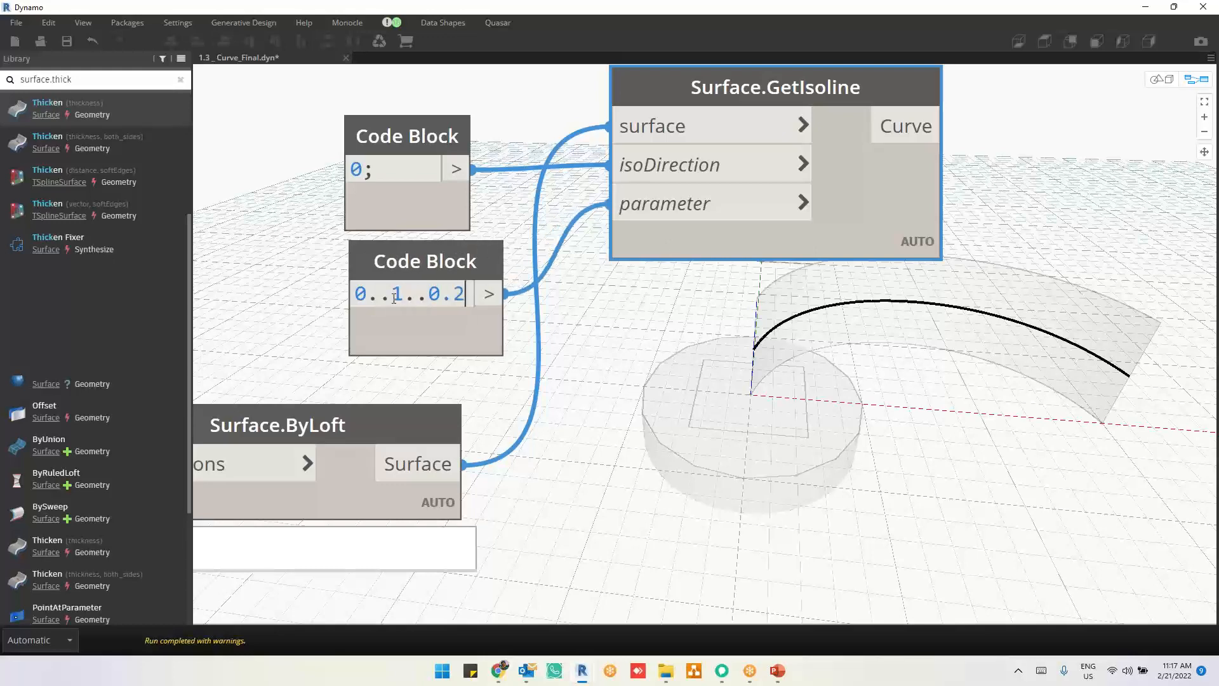
click(610, 517)
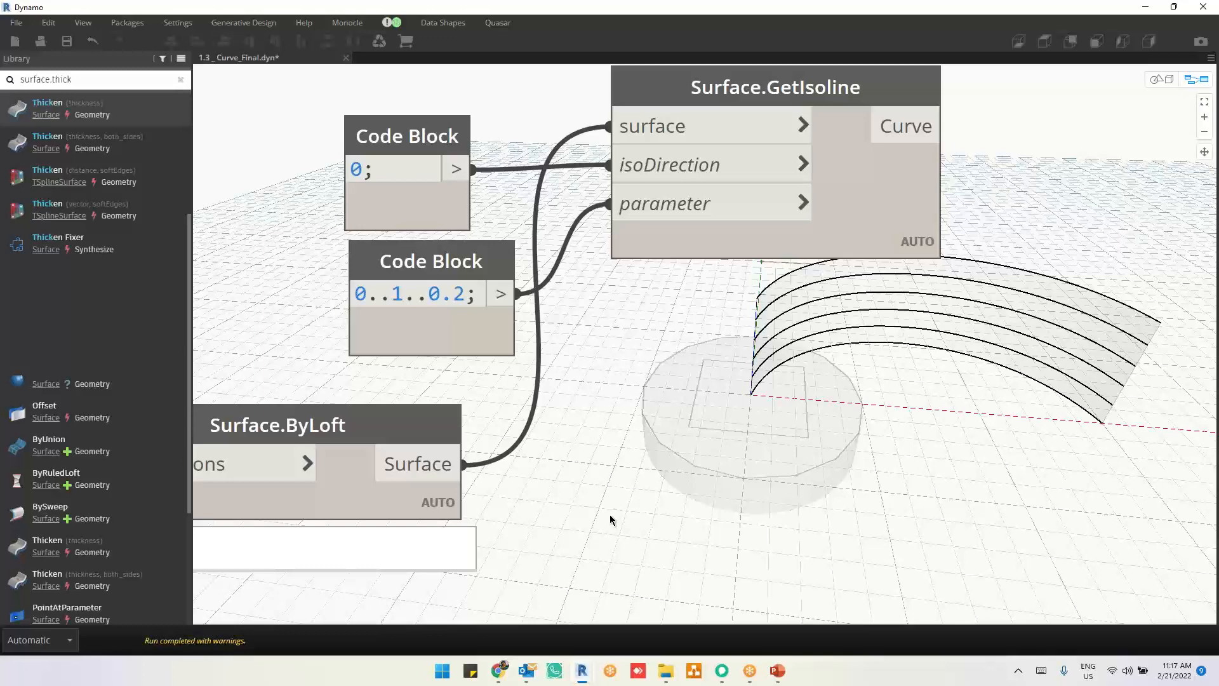
Step: Try the count-based range 0..1..#5 in the parameter Code Block and expand its list preview
double_click(458, 293)
drag(443, 294, 433, 300)
text(#)
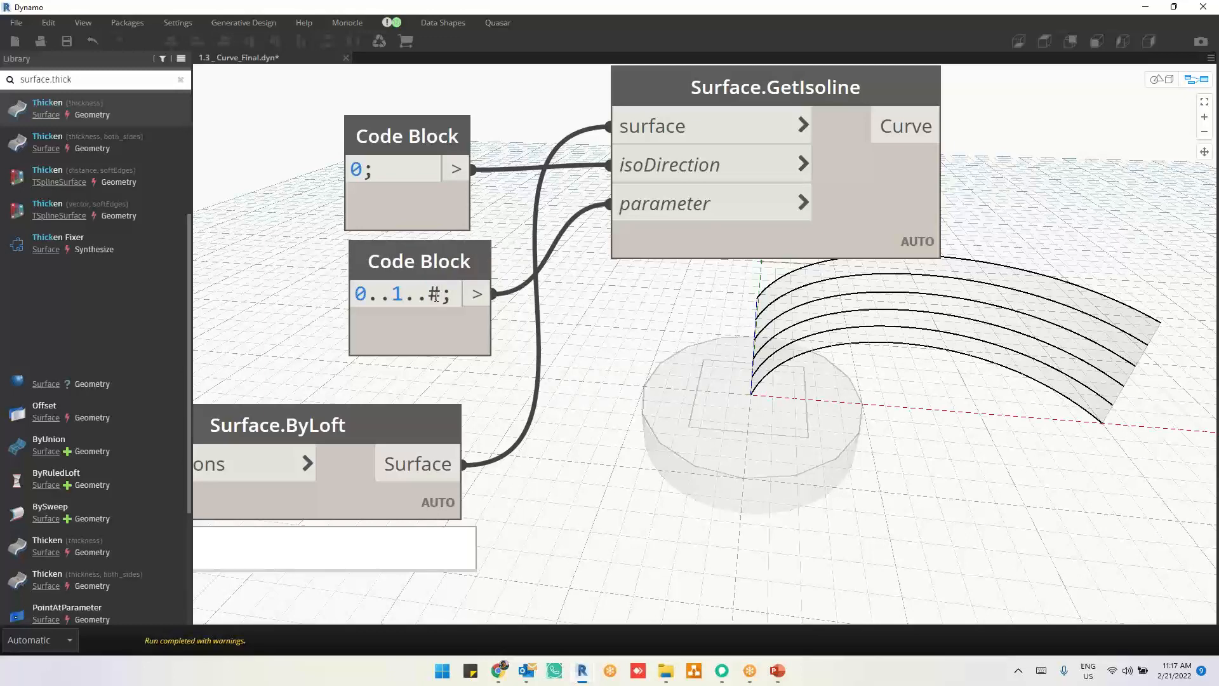
text(5)
click(637, 425)
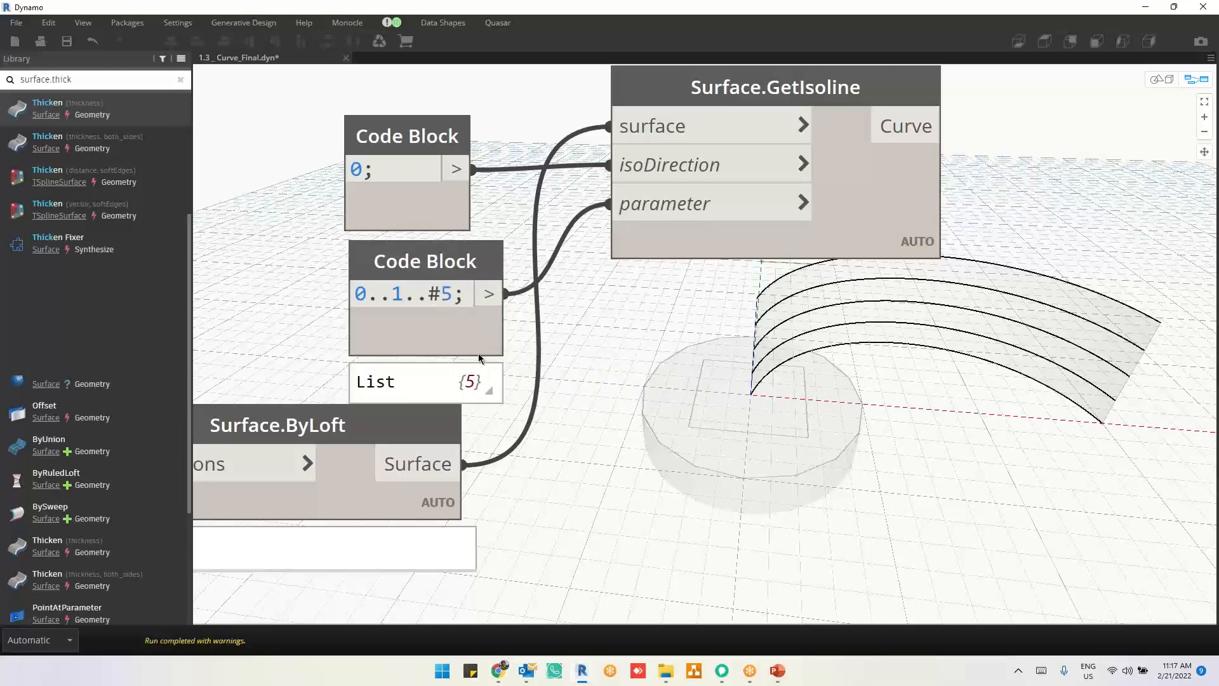
mouse_move(473, 378)
click(427, 412)
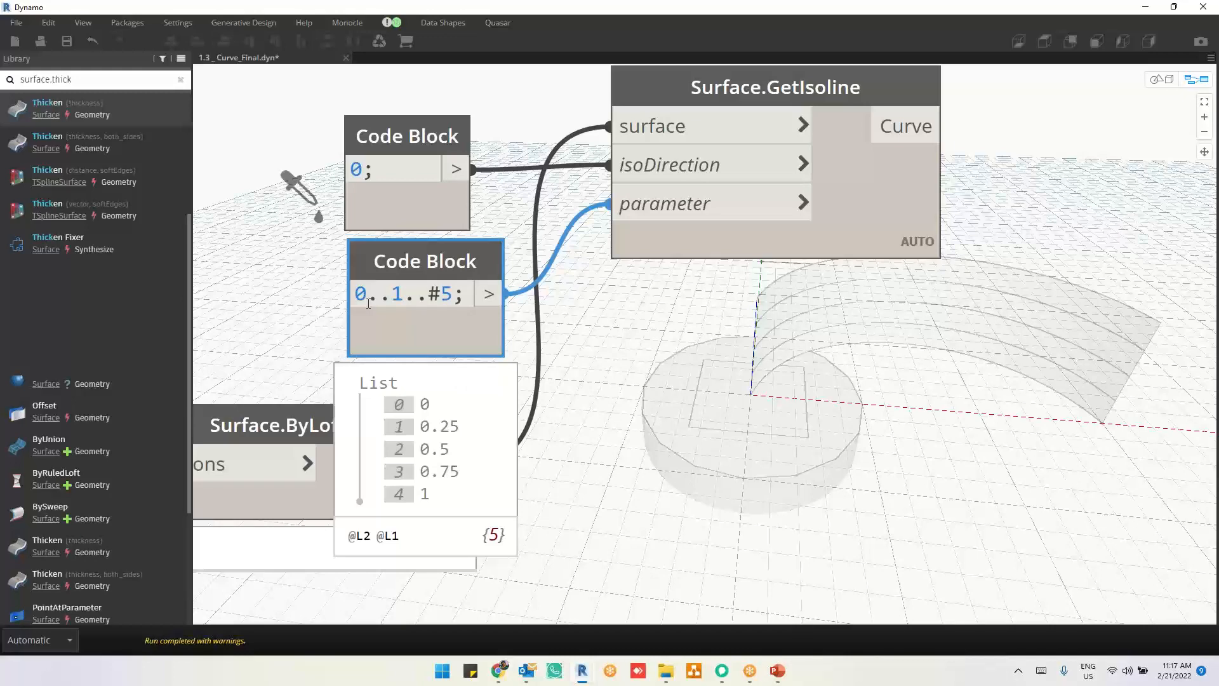
Step: Set the parameter Code Block's range to 0.25..0.75..0.25 to leave out the isolines on the loft's edges
text(.25)
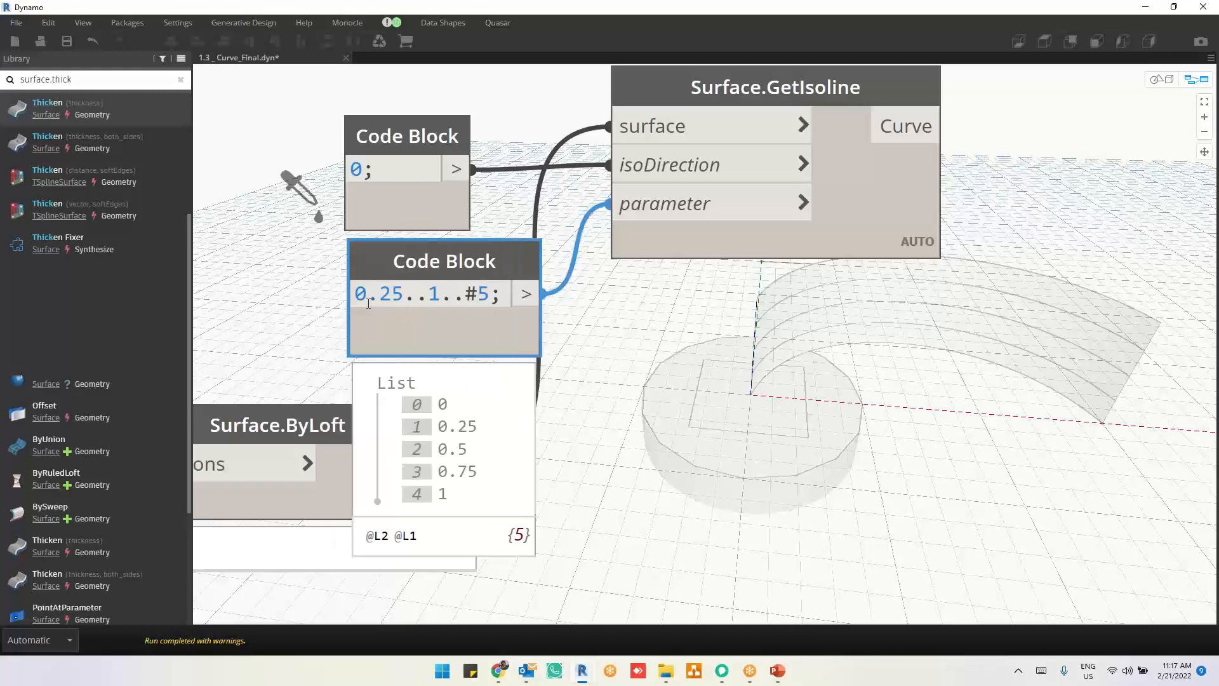
double_click(433, 297)
text(0.)
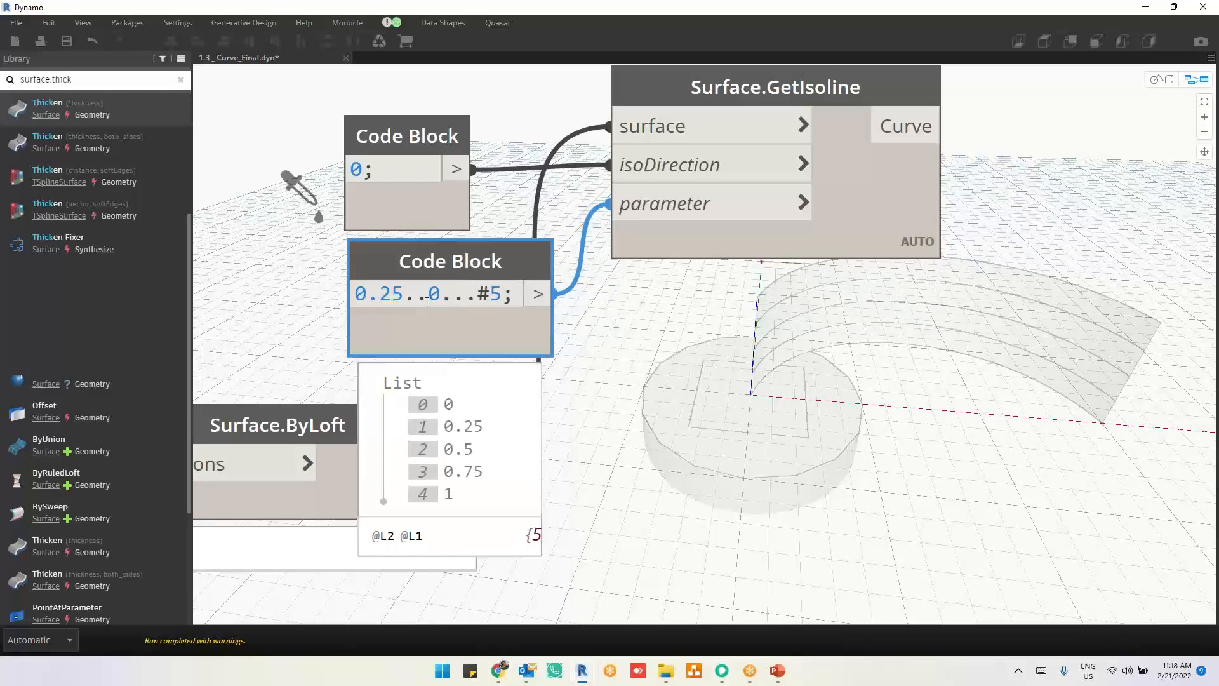
text(75)
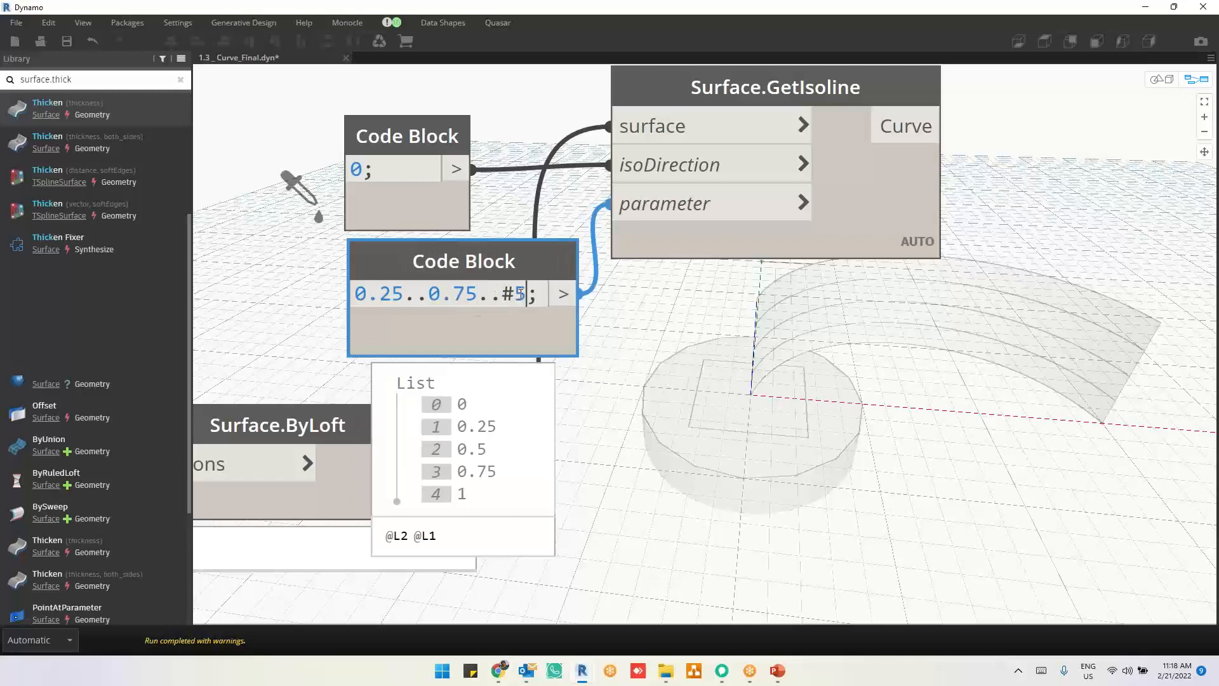
drag(528, 294, 512, 298)
text(0.25)
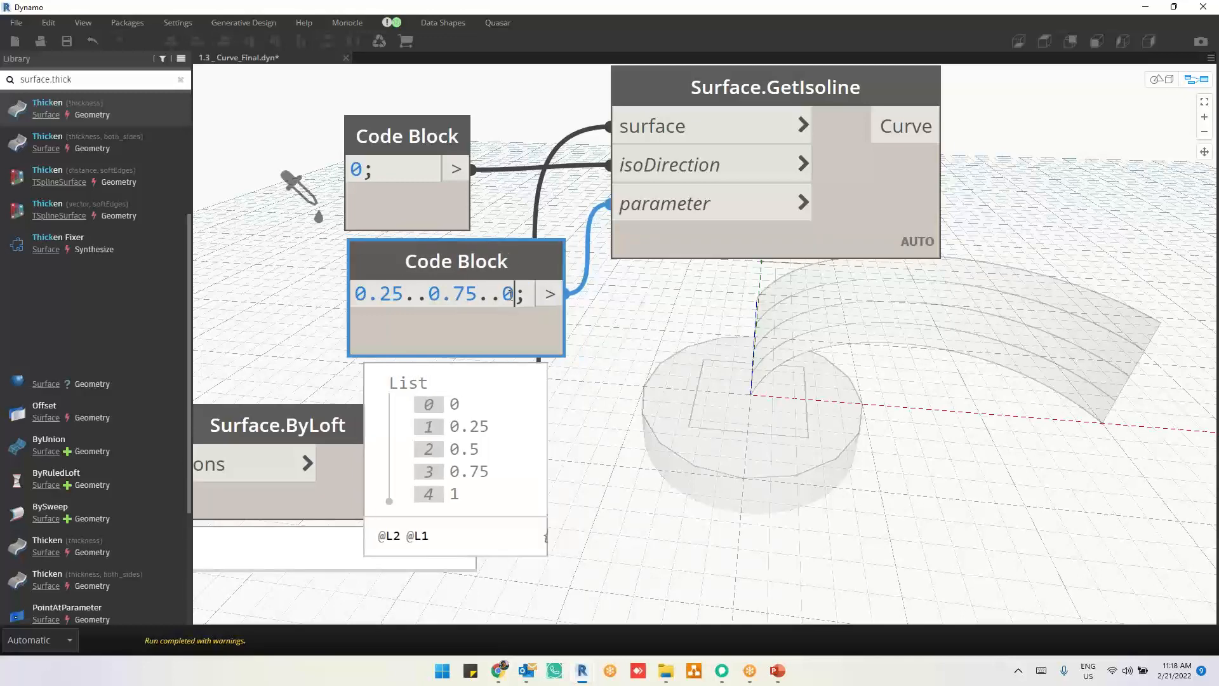
click(611, 435)
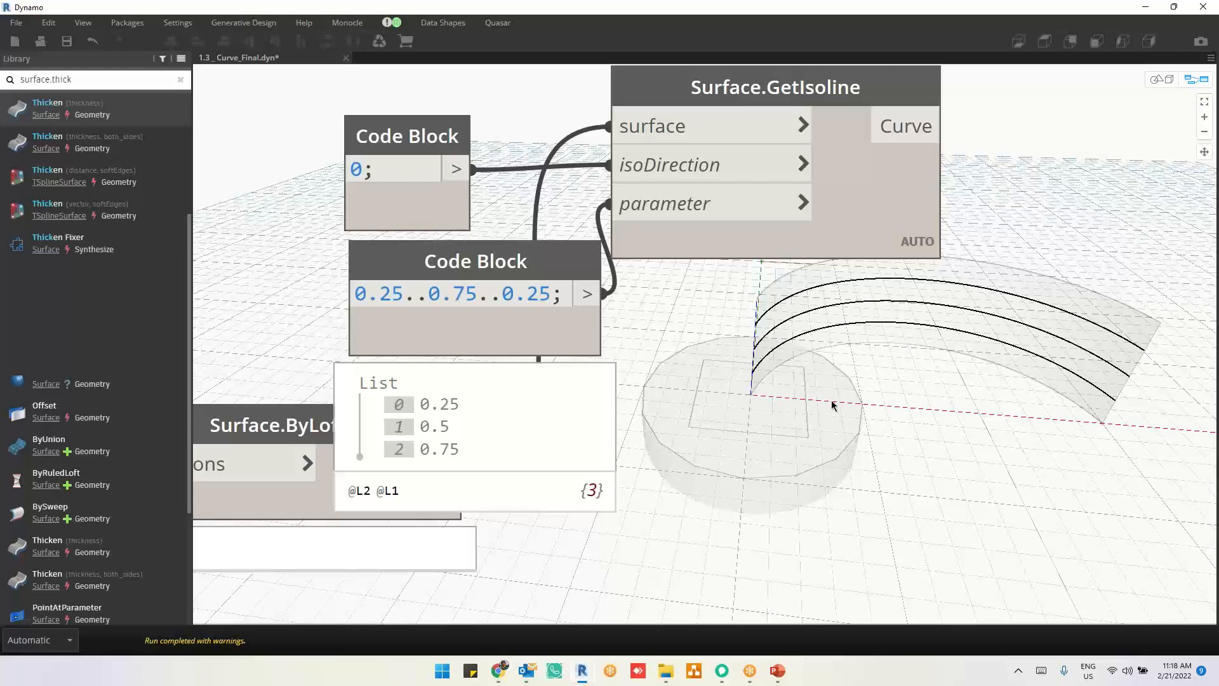
Step: Move the range Code Block away from Surface.GetIsoline to clear its wire, and highlight the isolines
drag(529, 347, 441, 341)
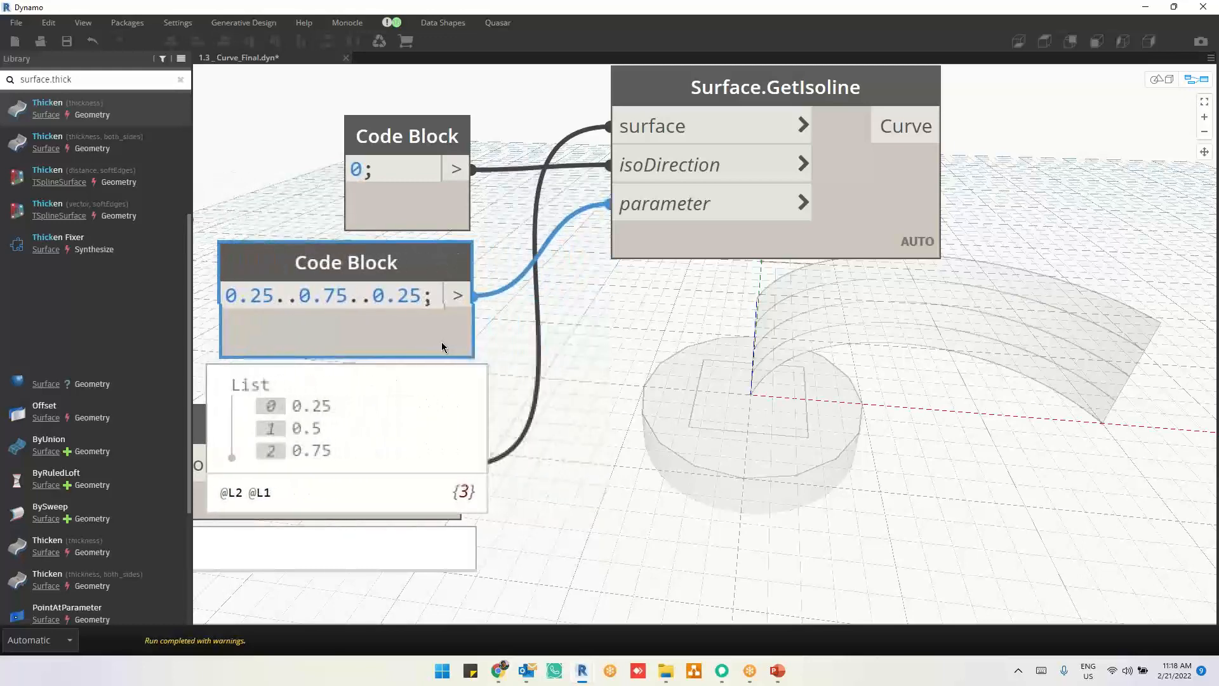
click(890, 416)
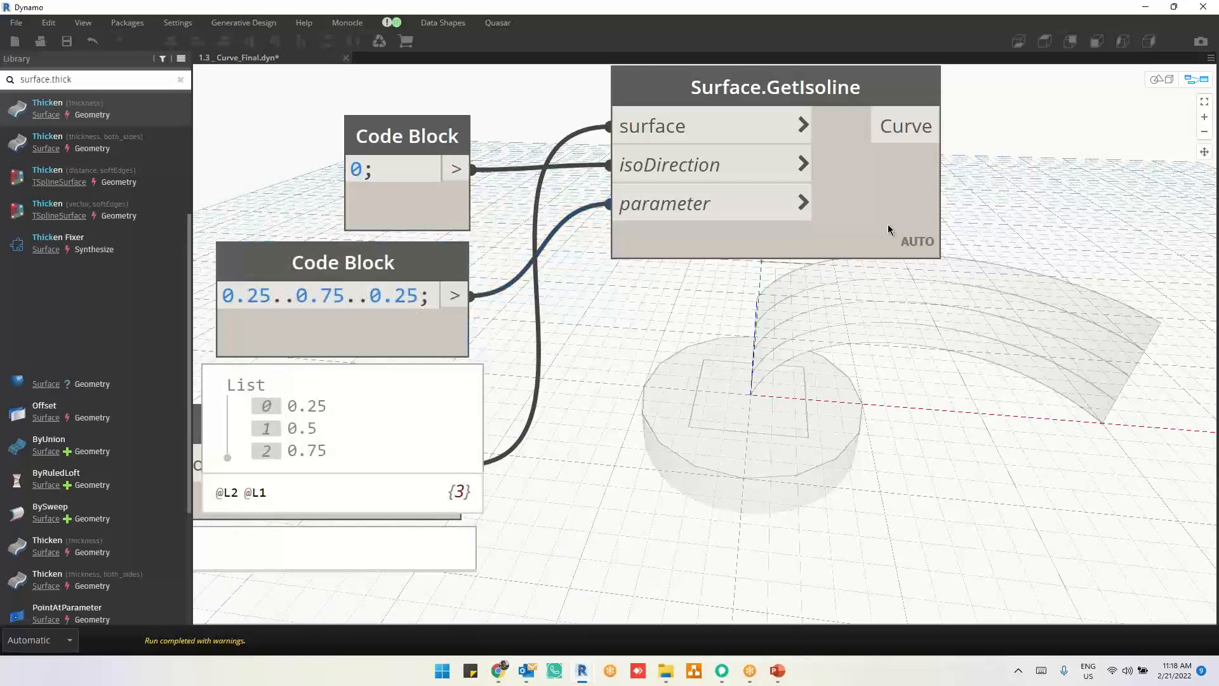
click(890, 229)
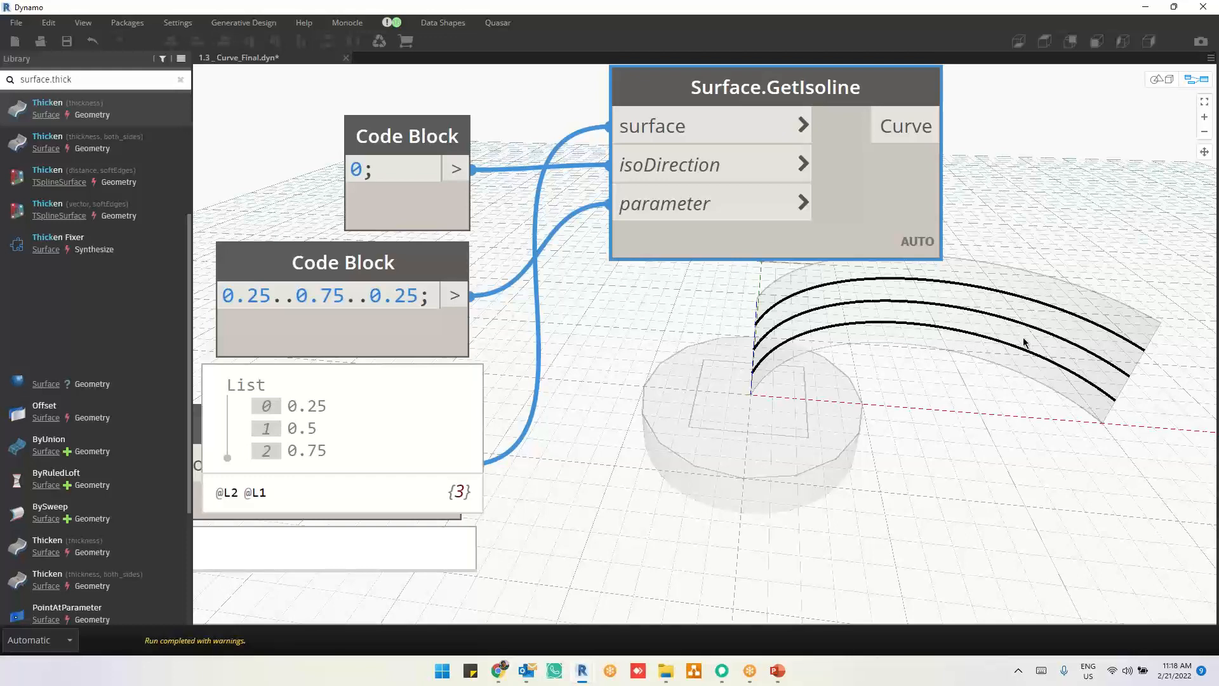
Step: Examine the highlighted isolines on the lofted surface from another angle and close up in the 3D preview
middle_drag(983, 358, 827, 401)
key(ctrl+b)
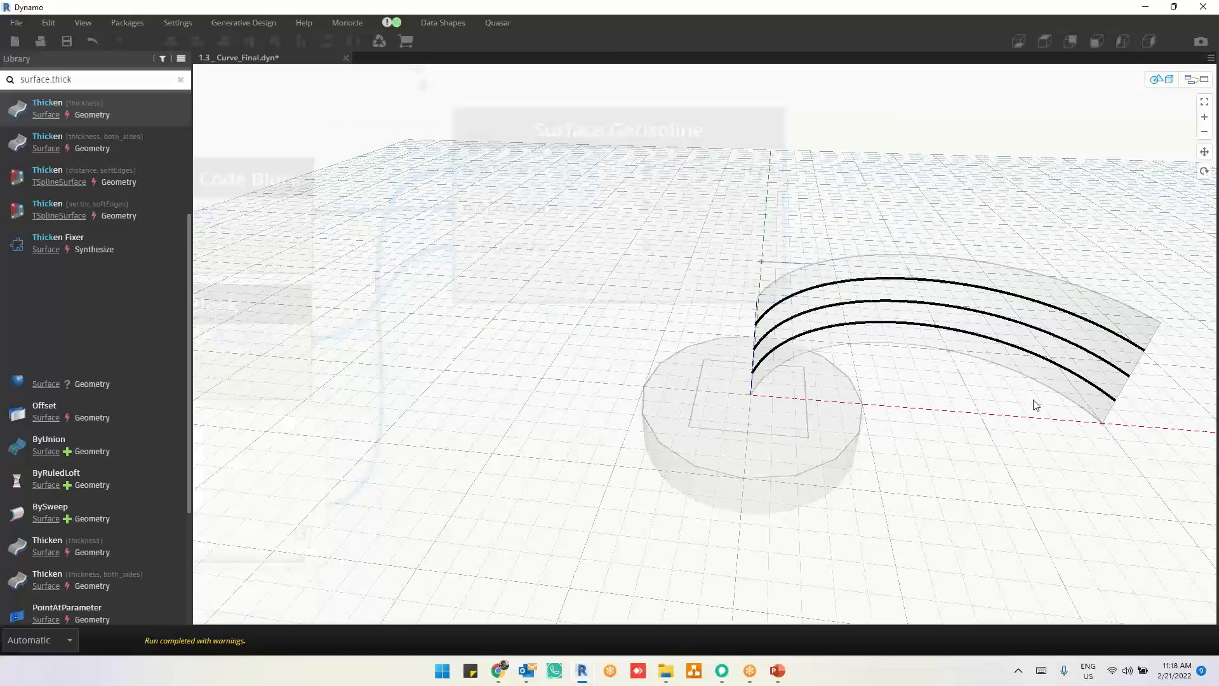
middle_drag(1032, 402, 946, 389)
mouse_move(946, 390)
right_down()
mouse_move(974, 387)
mouse_move(948, 367)
right_up()
scroll(806, 258, up, 3)
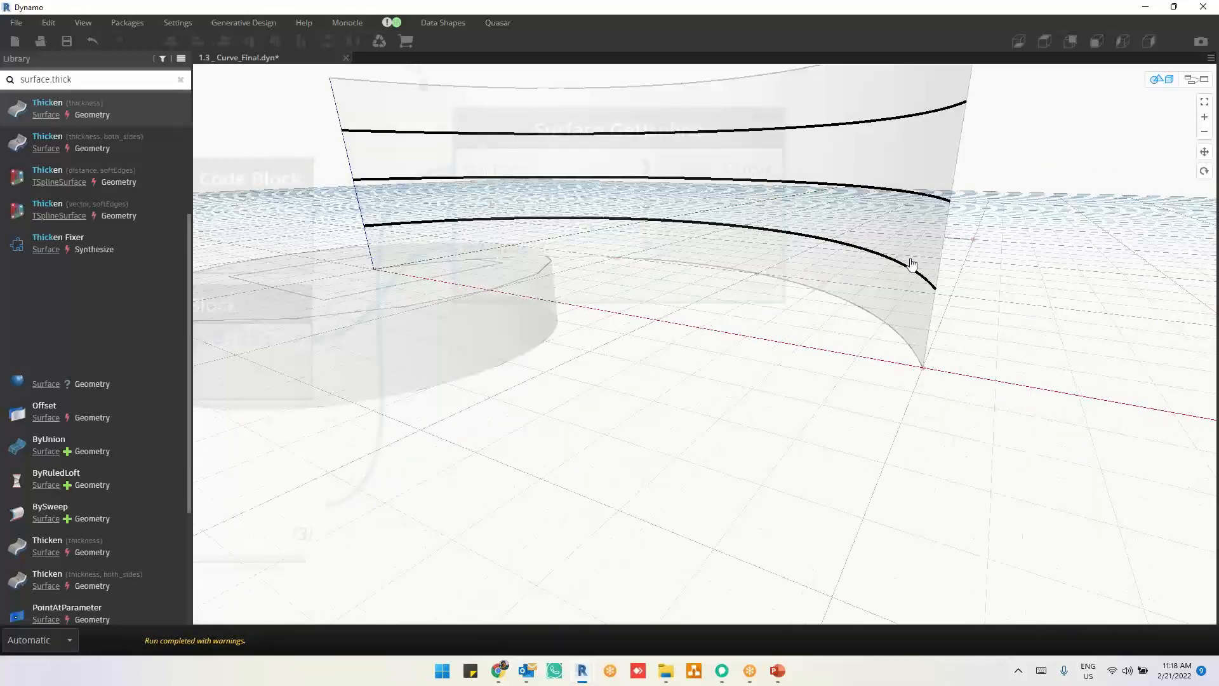
scroll(895, 289, up, 2)
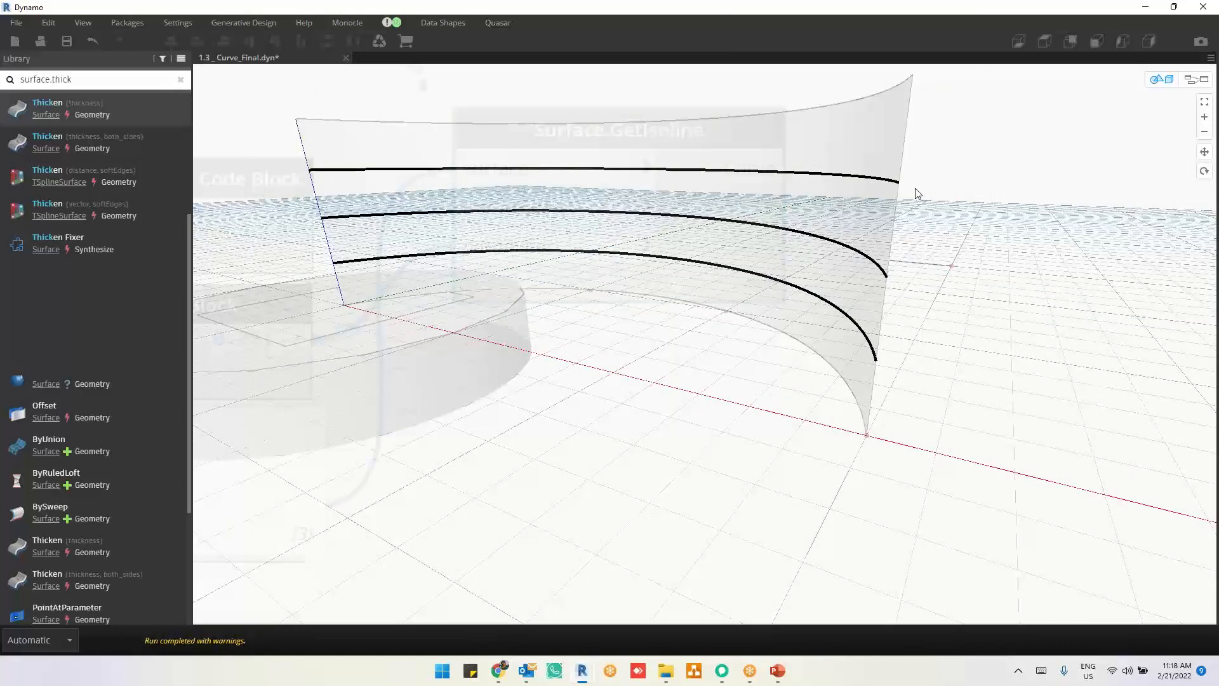
key(ctrl+b)
Step: Unpin the range Code Block's list preview so that it collapses, and deselect Surface.GetIsoline
scroll(1042, 324, down, 1)
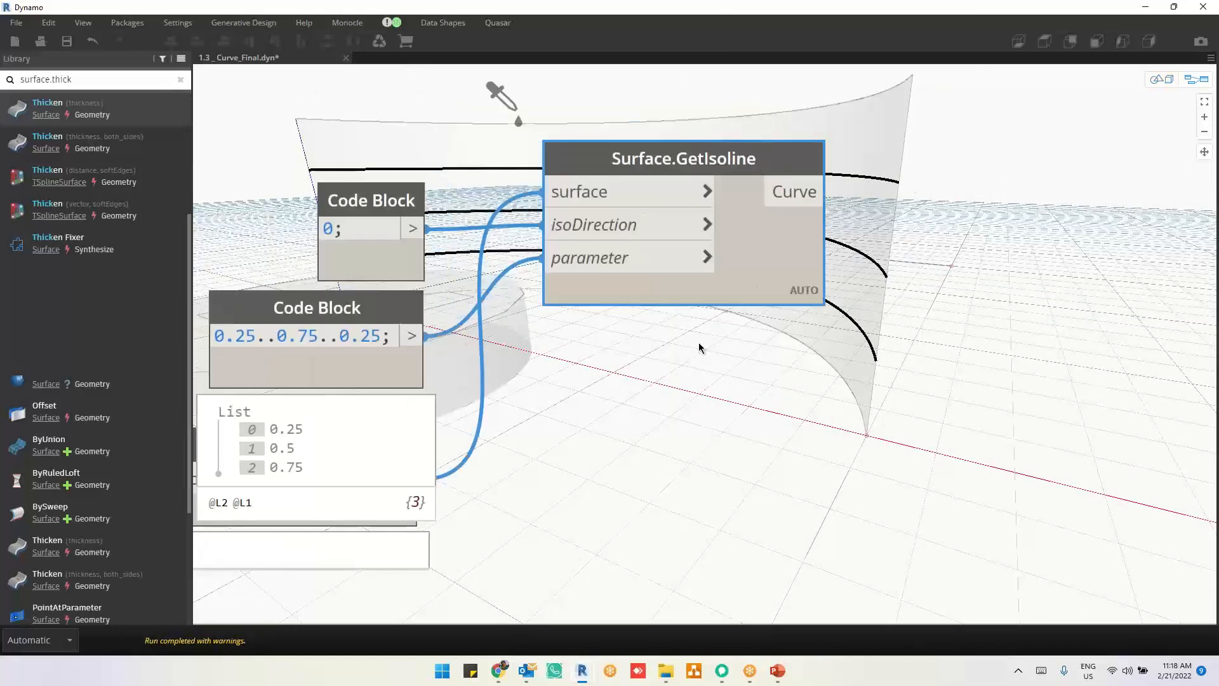
middle_drag(733, 379, 786, 426)
middle_drag(909, 341, 734, 450)
scroll(905, 378, down, 3)
middle_drag(904, 370, 864, 391)
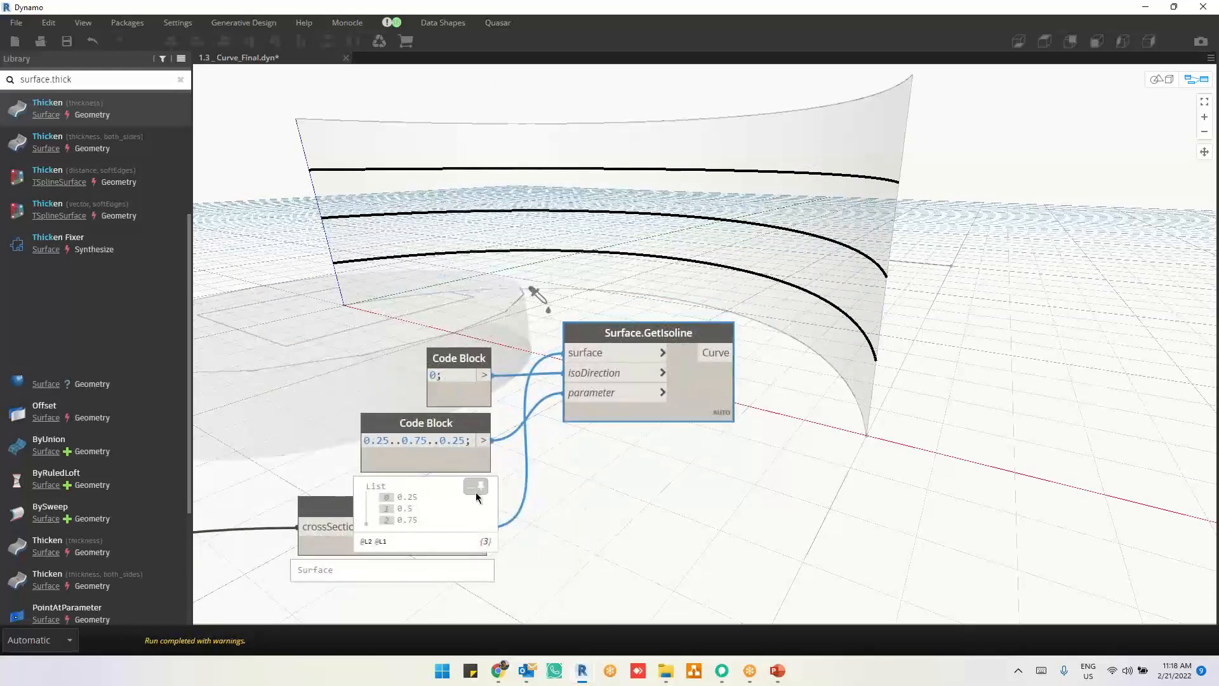
click(476, 491)
click(616, 498)
middle_drag(623, 448, 626, 385)
scroll(637, 339, down, 2)
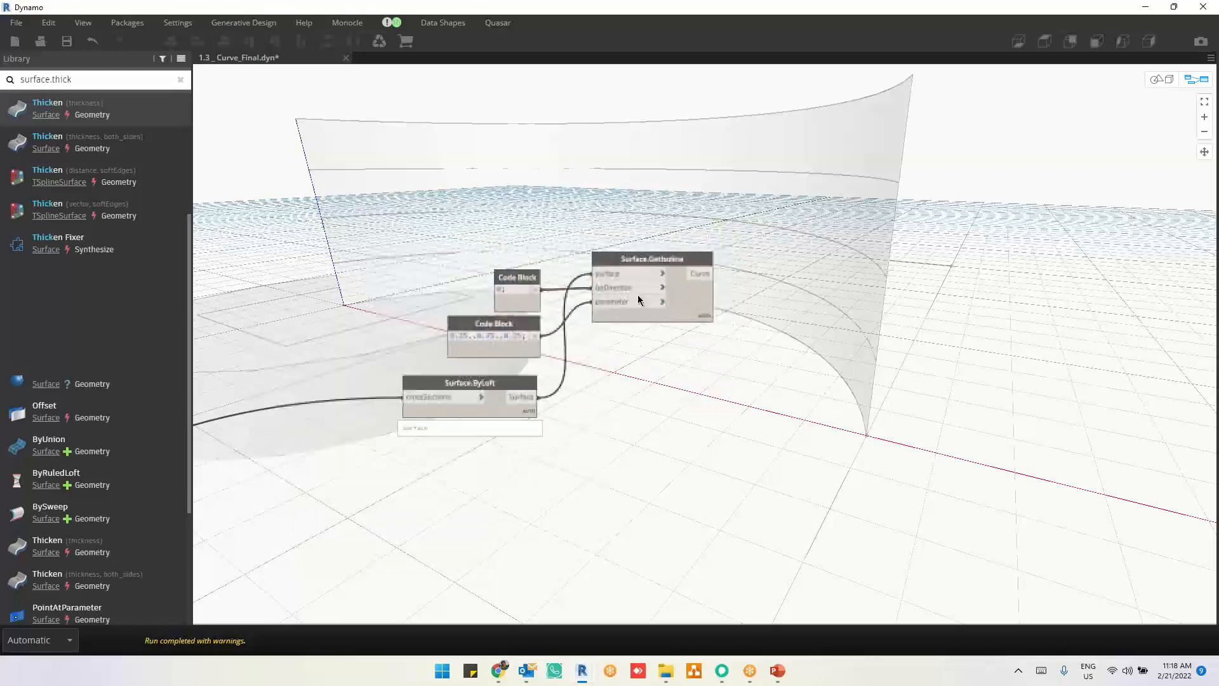
Step: Duplicate the Surface.ByLoft, Surface.GetIsoline and two Code Block nodes, and place the copies below the originals
drag(655, 221, 417, 520)
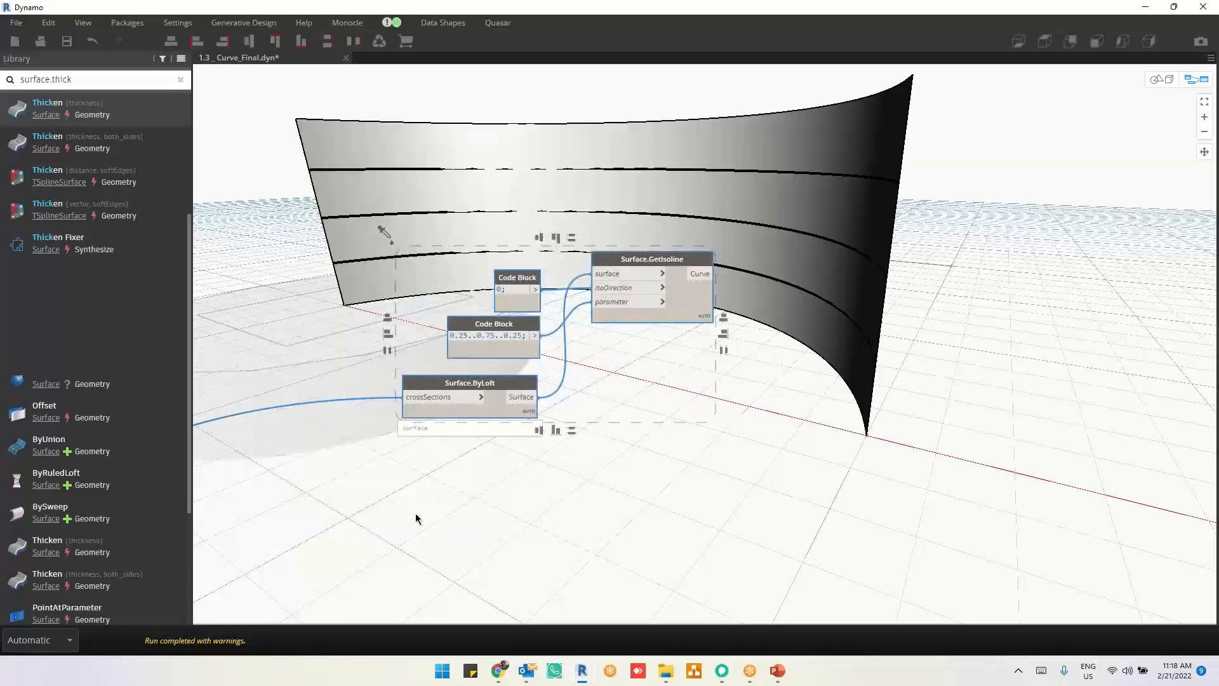
key(ctrl+c)
key(ctrl+v)
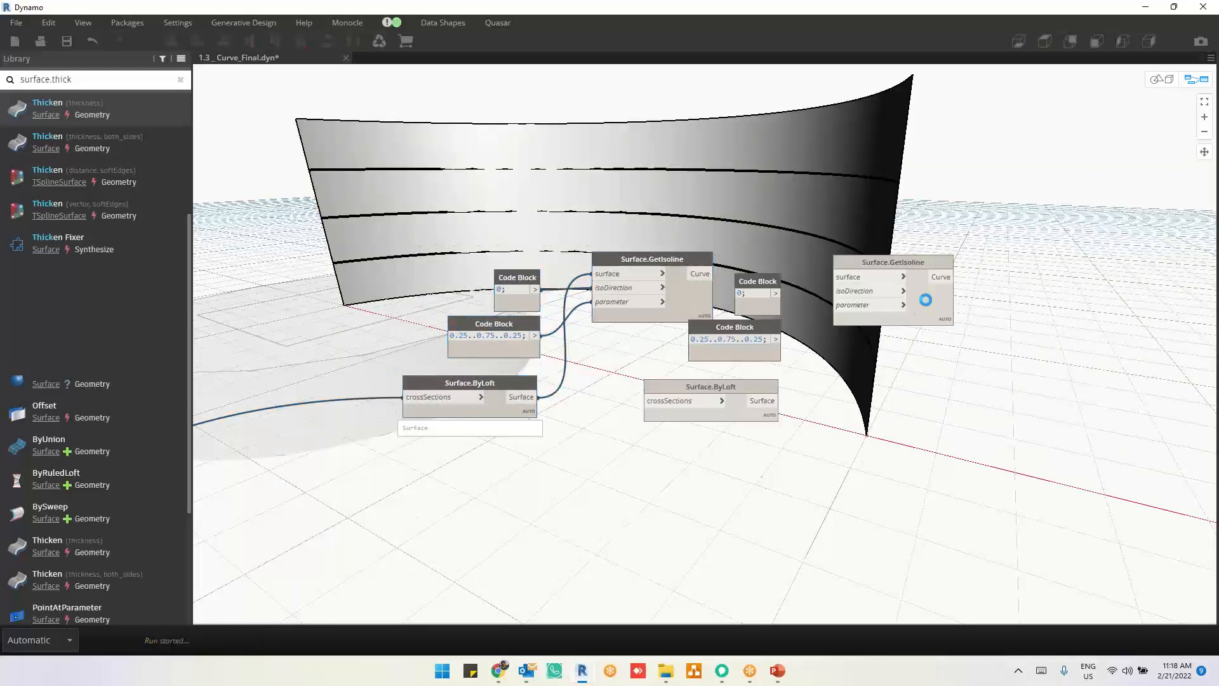
drag(925, 300, 677, 534)
click(756, 522)
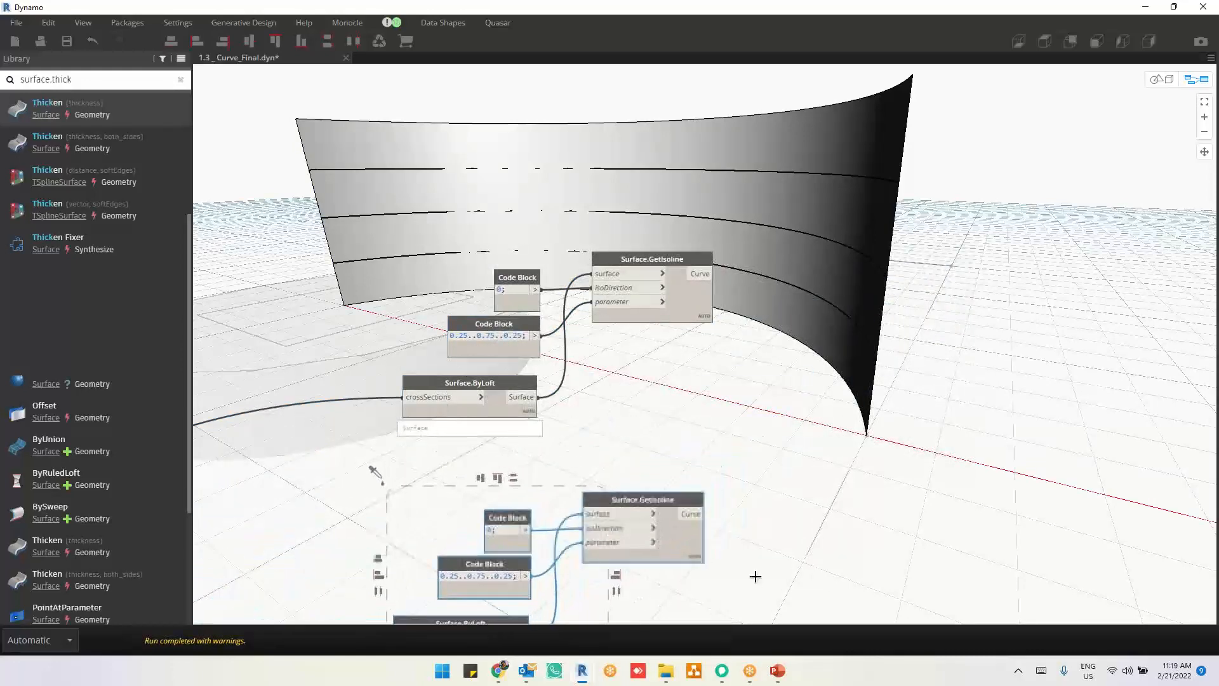
middle_drag(756, 576, 767, 512)
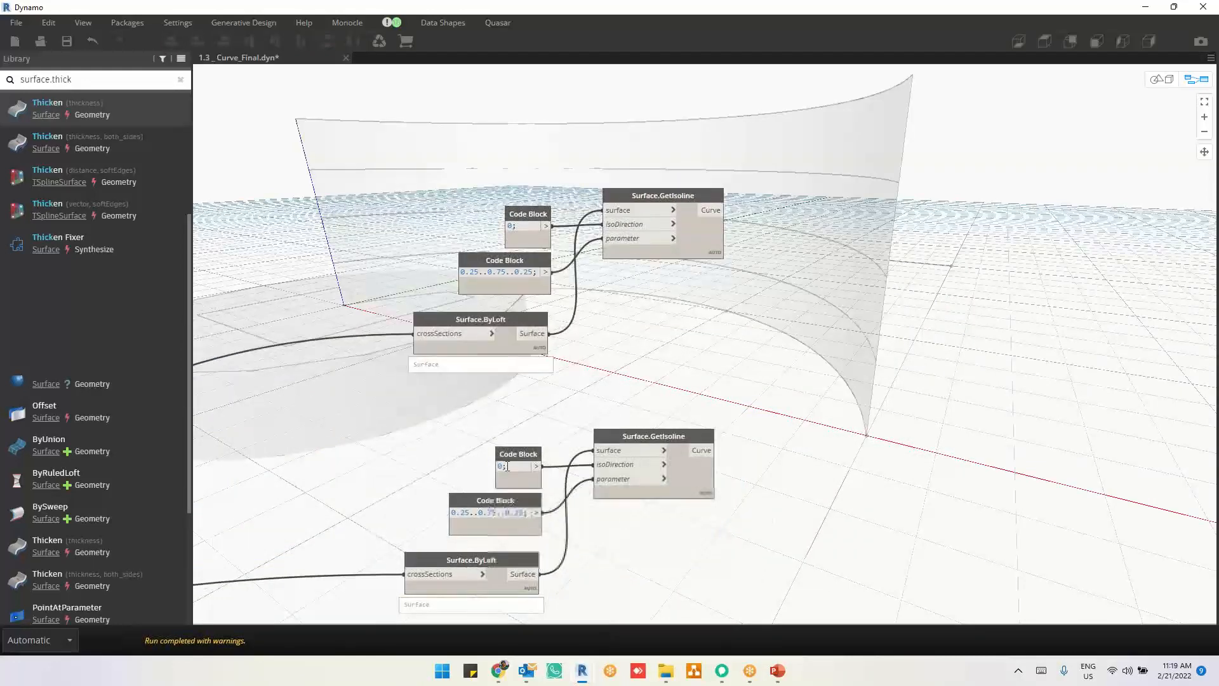
Step: Set the copied isoDirection Code Block to 1 to extract isolines in the other direction of the loft
drag(503, 467, 492, 470)
text(1)
click(780, 544)
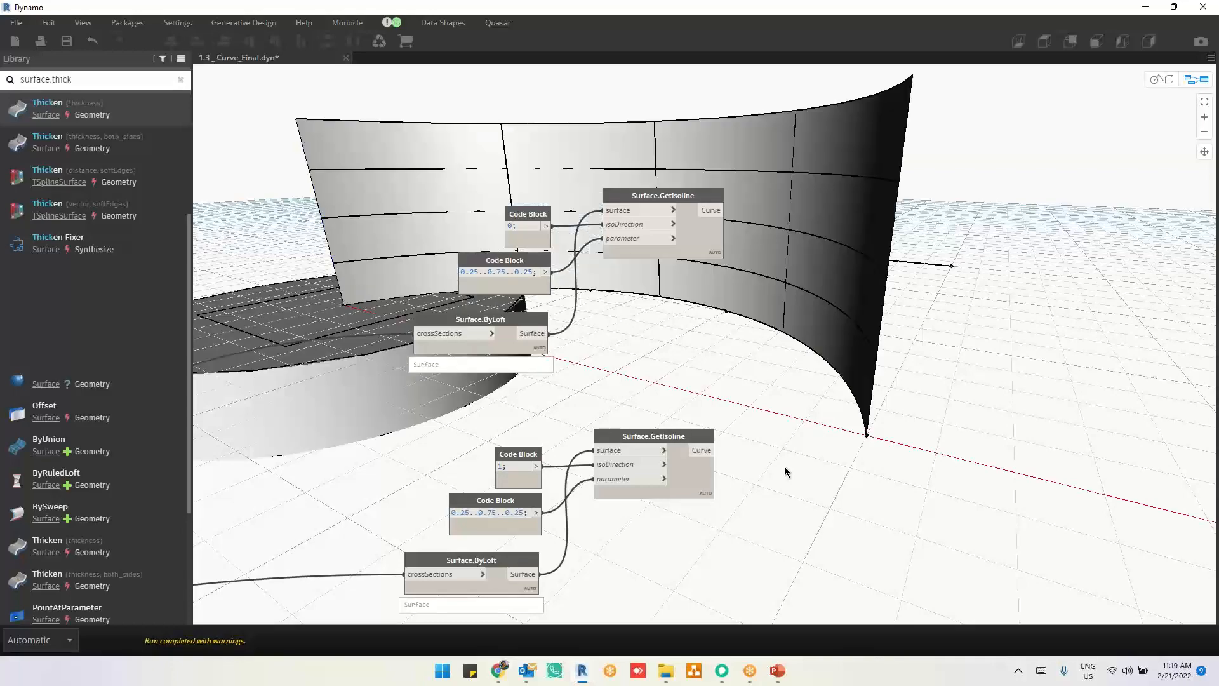
Step: Turn off the geometry preview of the circle, rectangle, Surface.ByPatch and Surface.Thicken node group
scroll(995, 281, down, 2)
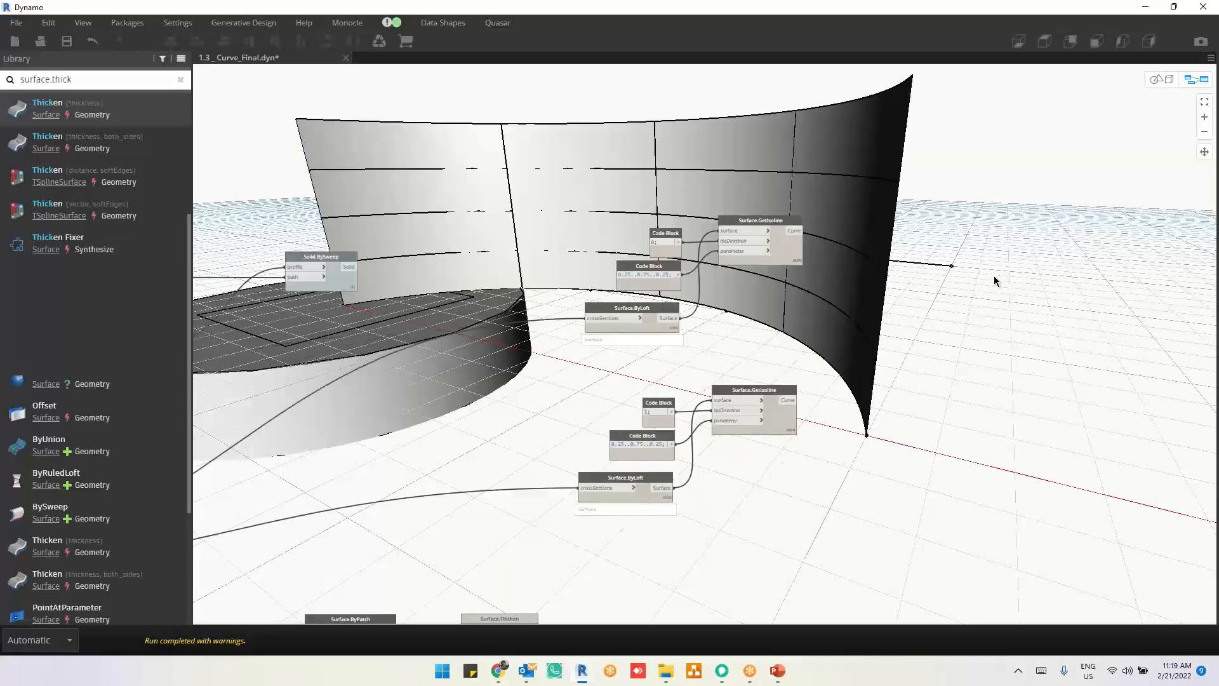
key(ctrl+b)
scroll(995, 280, down, 5)
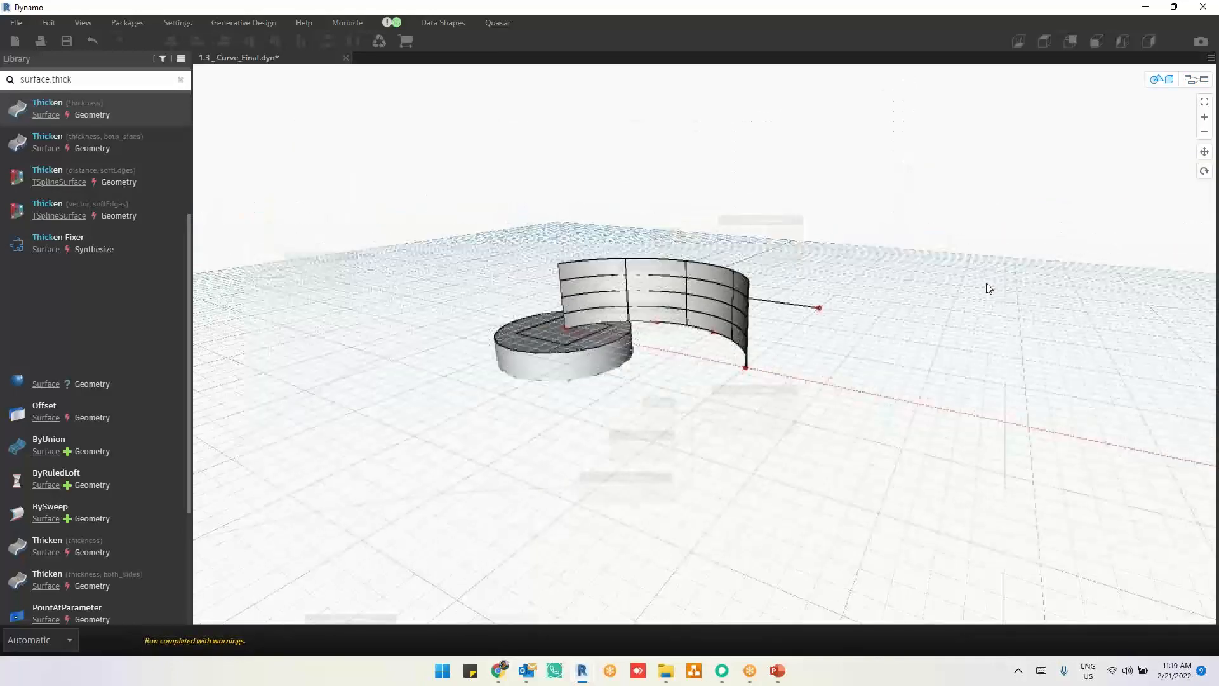
key(ctrl+b)
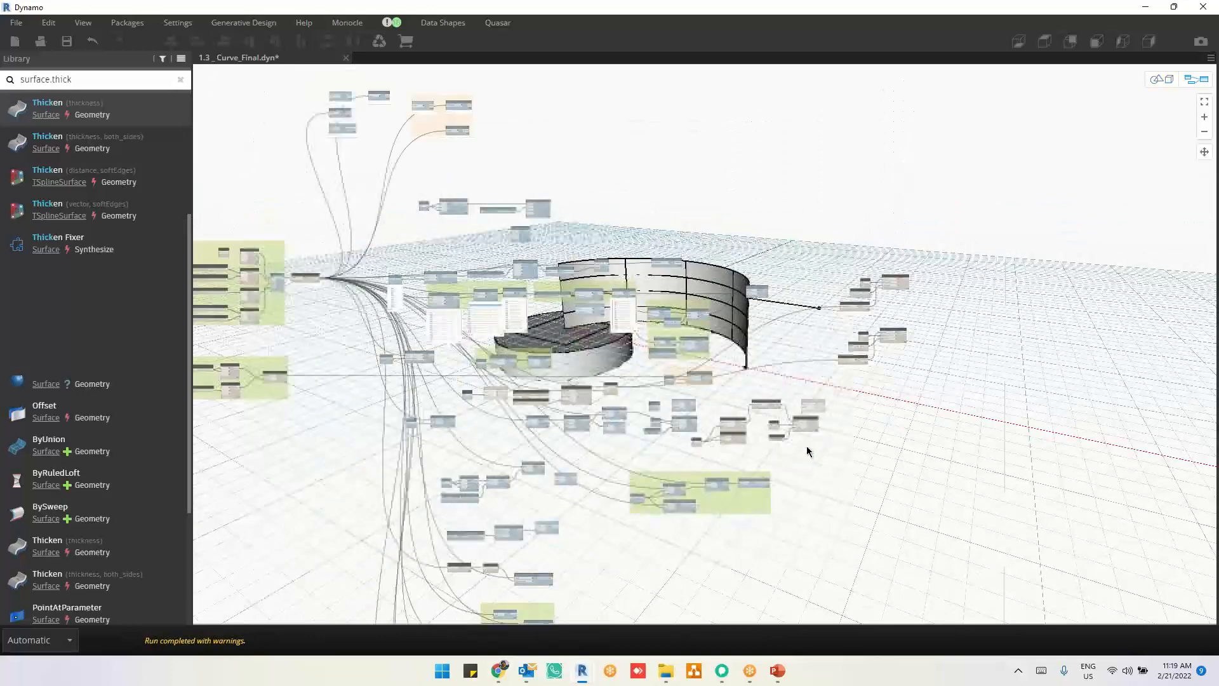
scroll(806, 446, up, 3)
drag(863, 256, 466, 470)
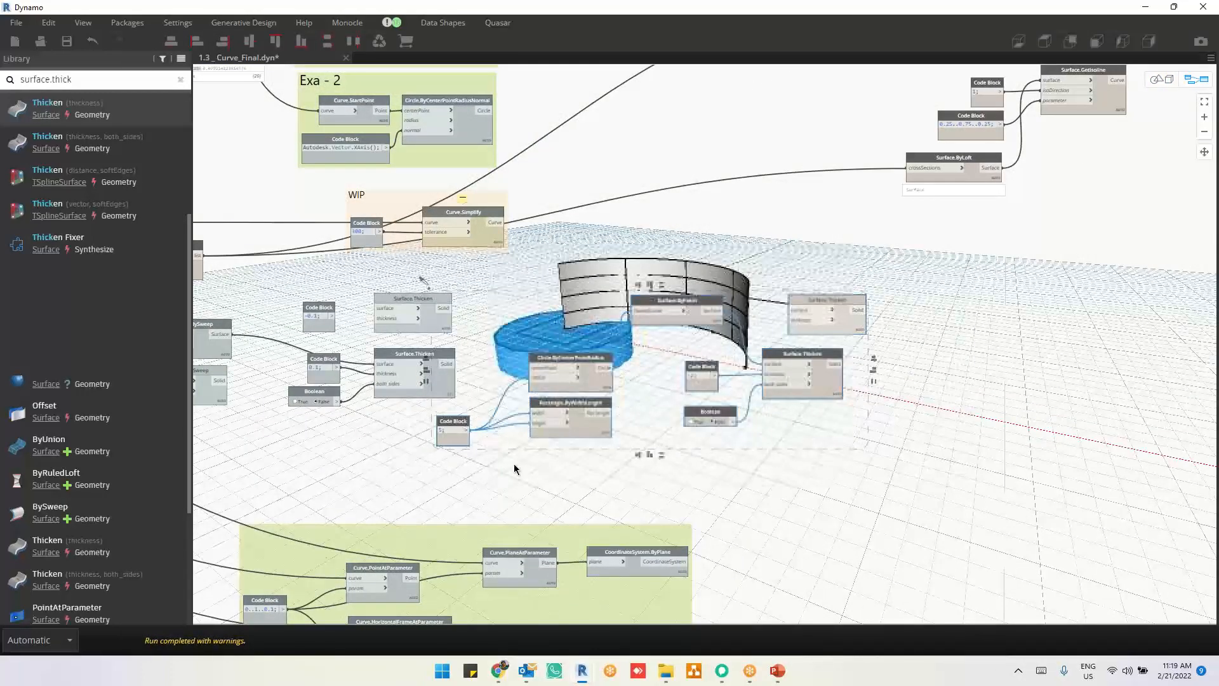
right_click(895, 467)
click(799, 514)
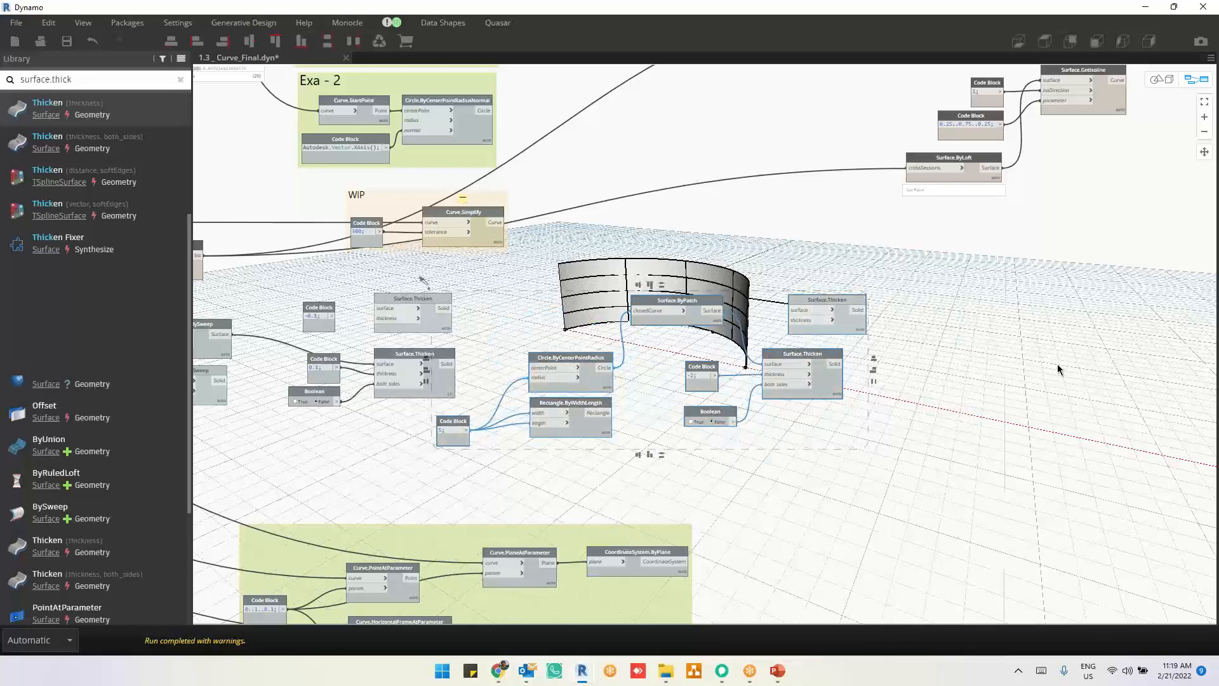
Step: Examine the isolines in both directions on the lofted surface in the 3D preview
middle_drag(843, 456, 630, 562)
middle_drag(920, 325, 703, 411)
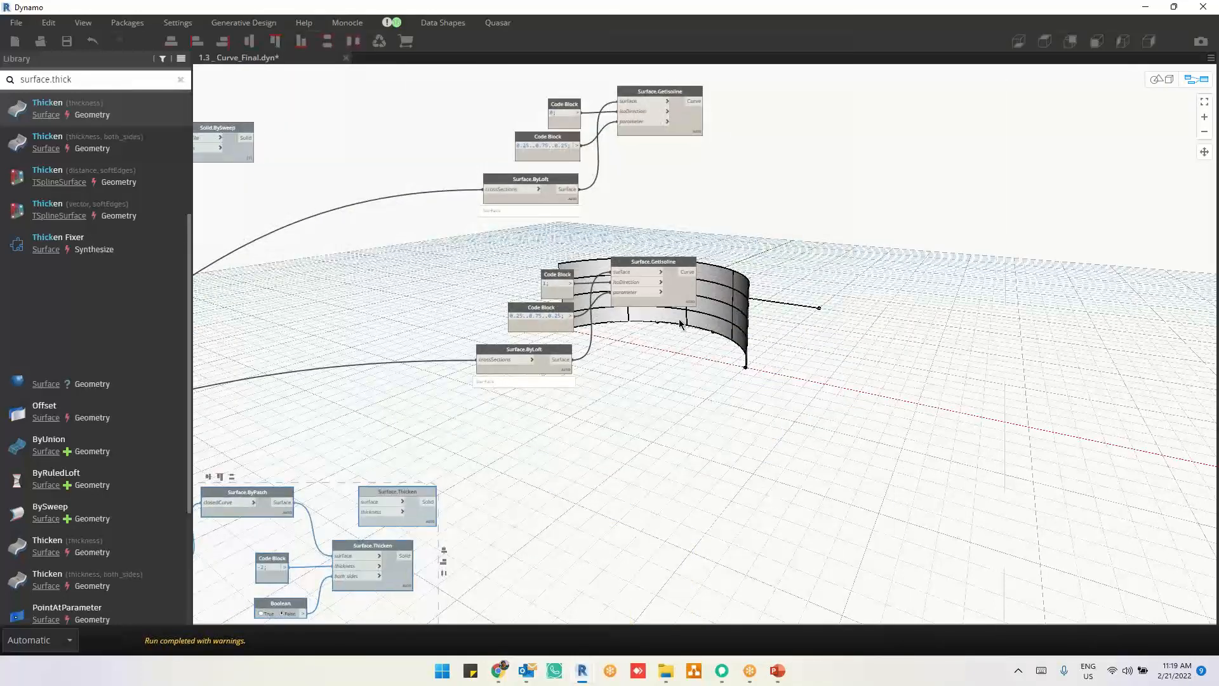
key(ctrl+b)
key(ctrl+b)
scroll(636, 187, up, 2)
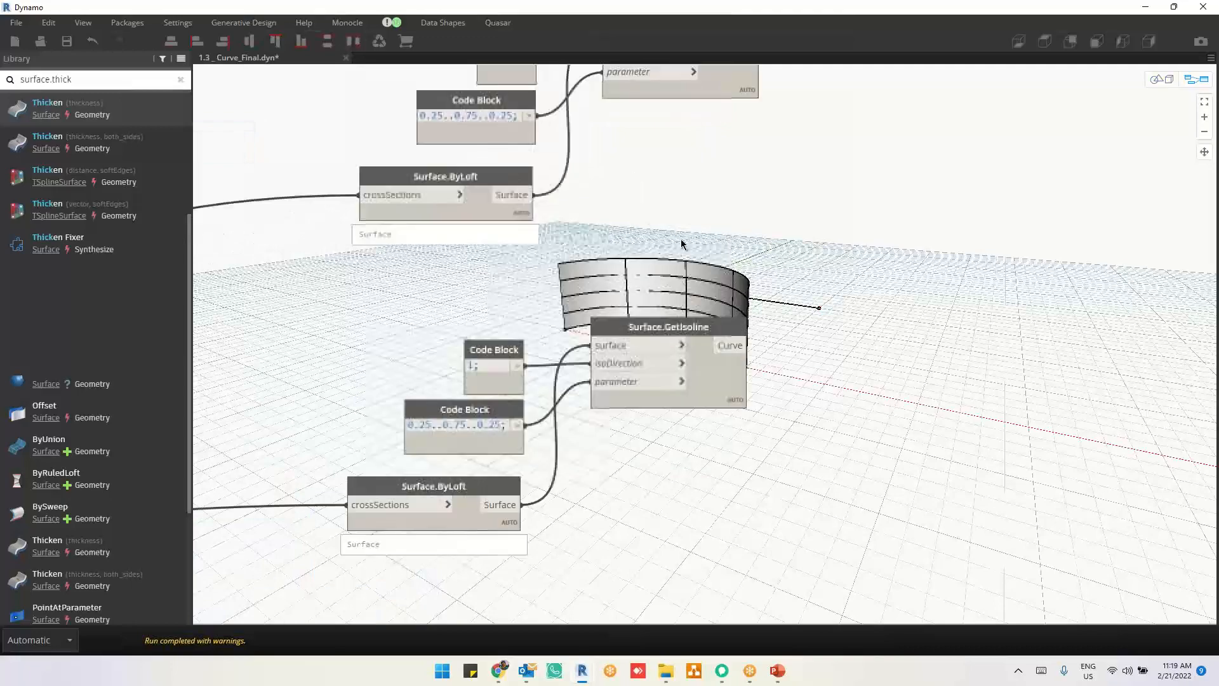
middle_drag(806, 280, 702, 307)
key(ctrl+b)
right_drag(685, 324, 734, 335)
scroll(748, 328, up, 5)
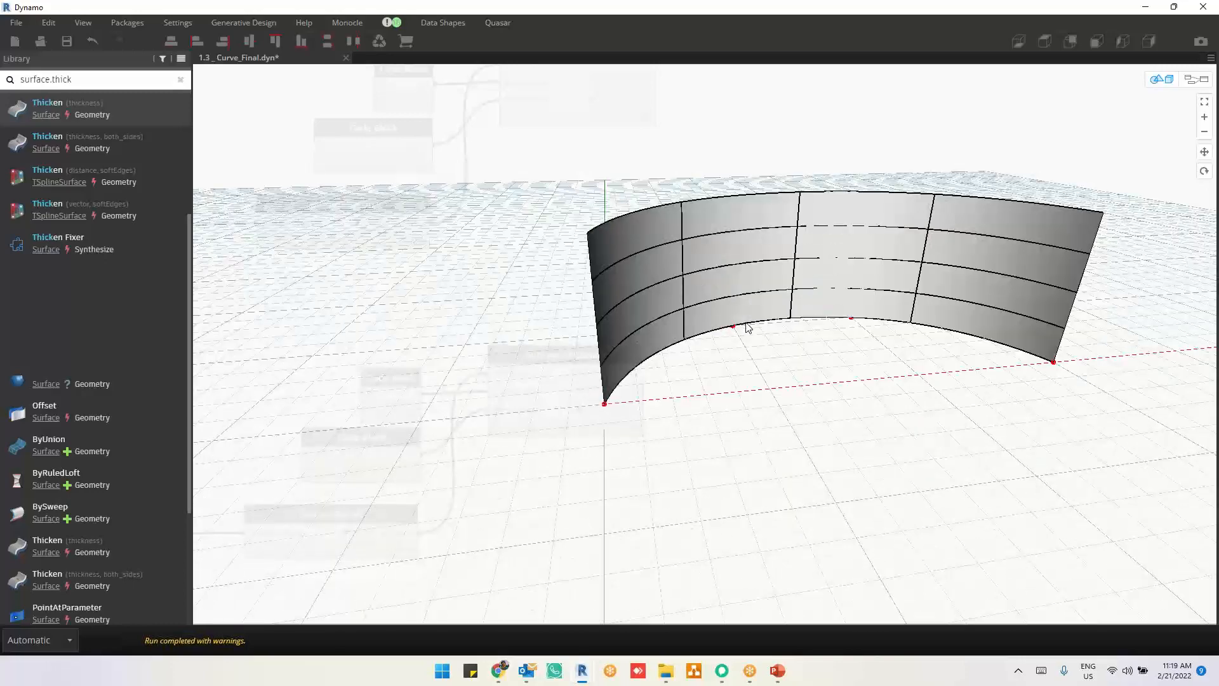
Step: Expand and pin the output list previews of both Surface.GetIsoline nodes, highlighting each node's isolines
key(ctrl+b)
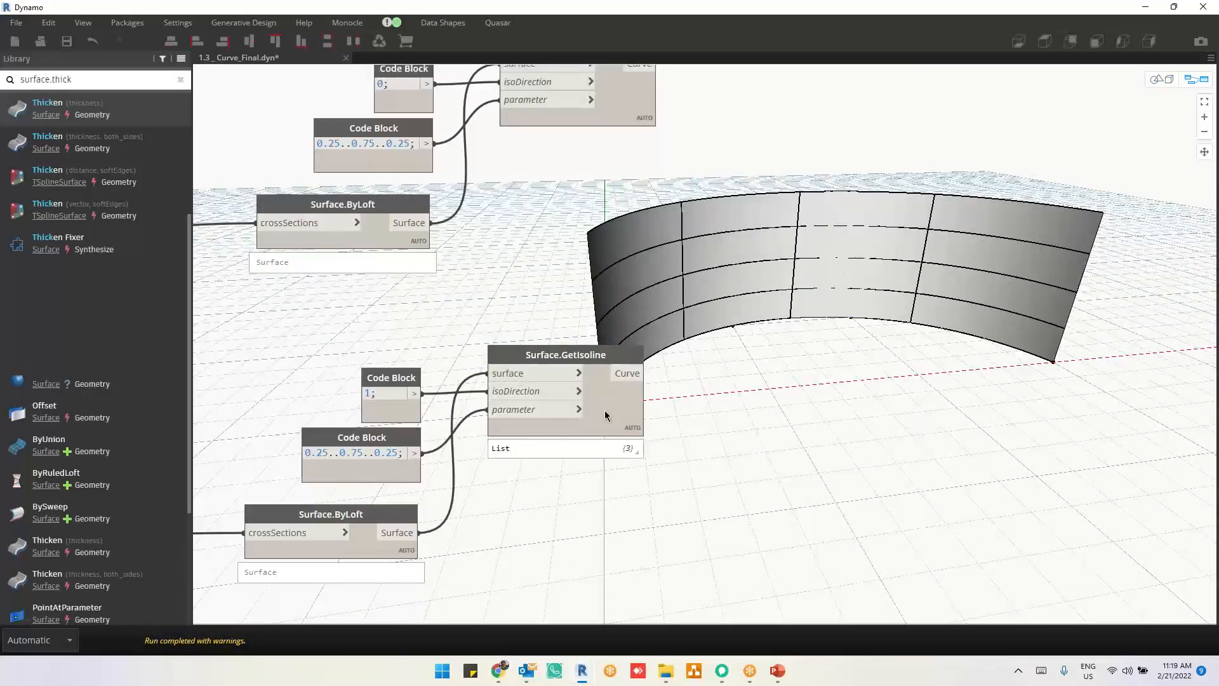
click(626, 453)
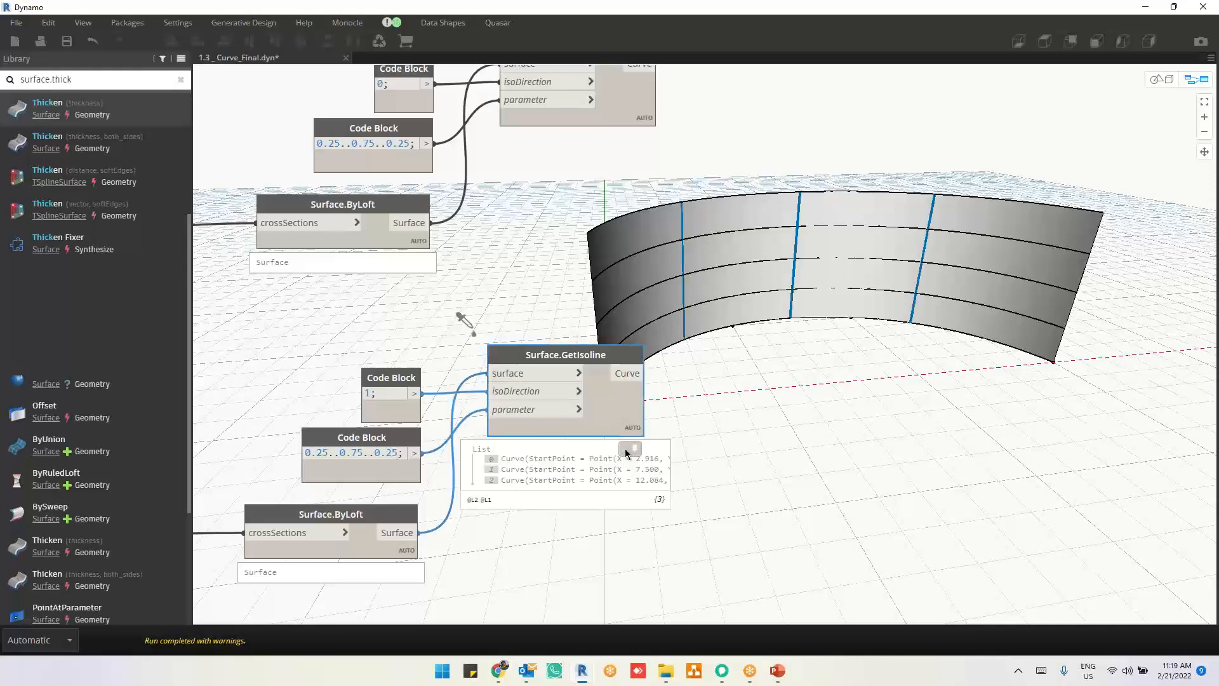
click(626, 452)
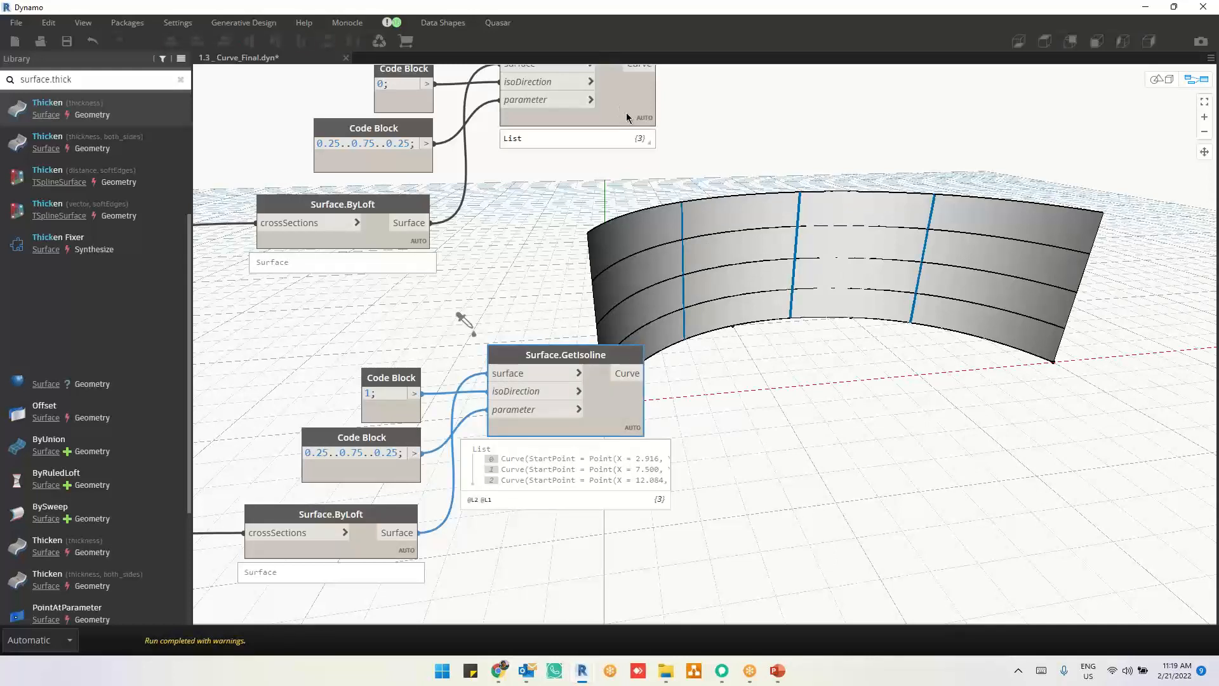
click(636, 132)
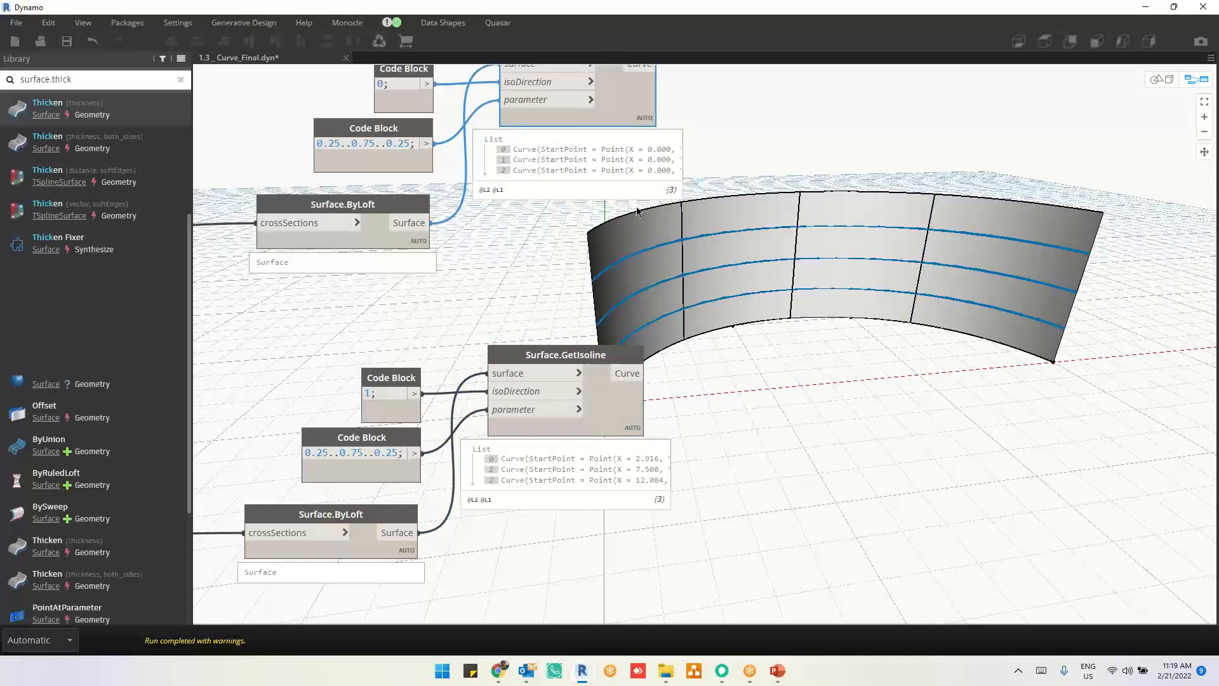
Step: Delete the copied Surface.ByLoft, Surface.GetIsoline and Code Block nodes with isoDirection 1
drag(617, 311, 368, 562)
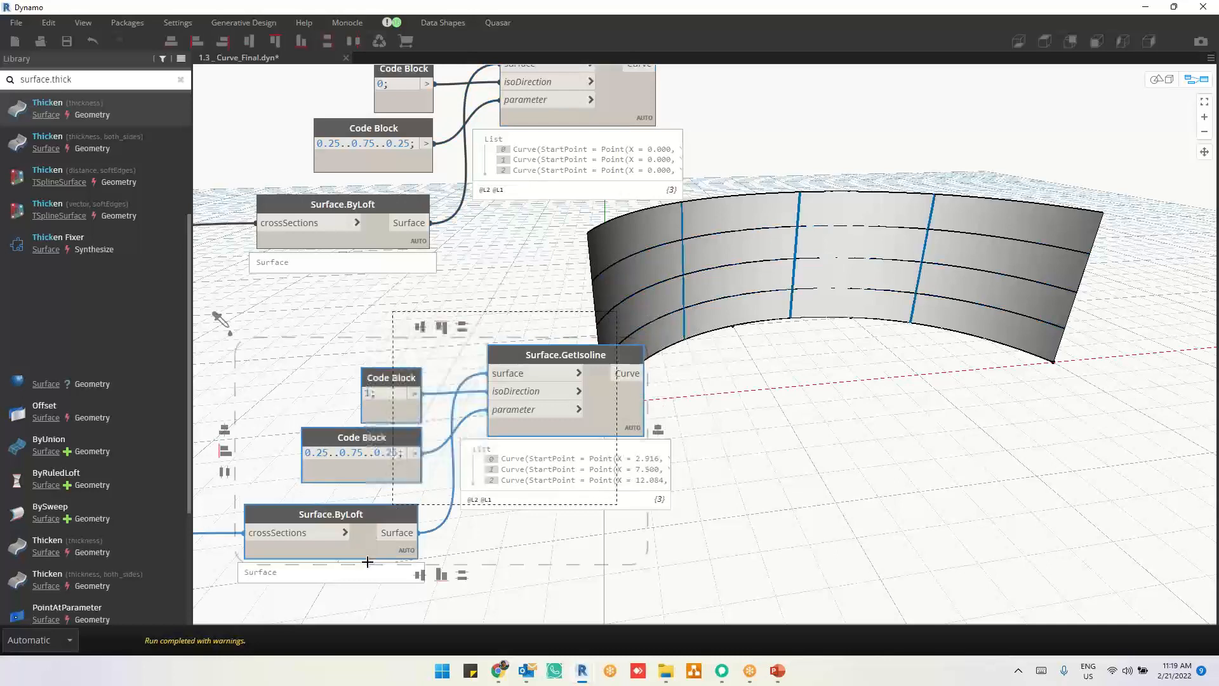
key(Delete)
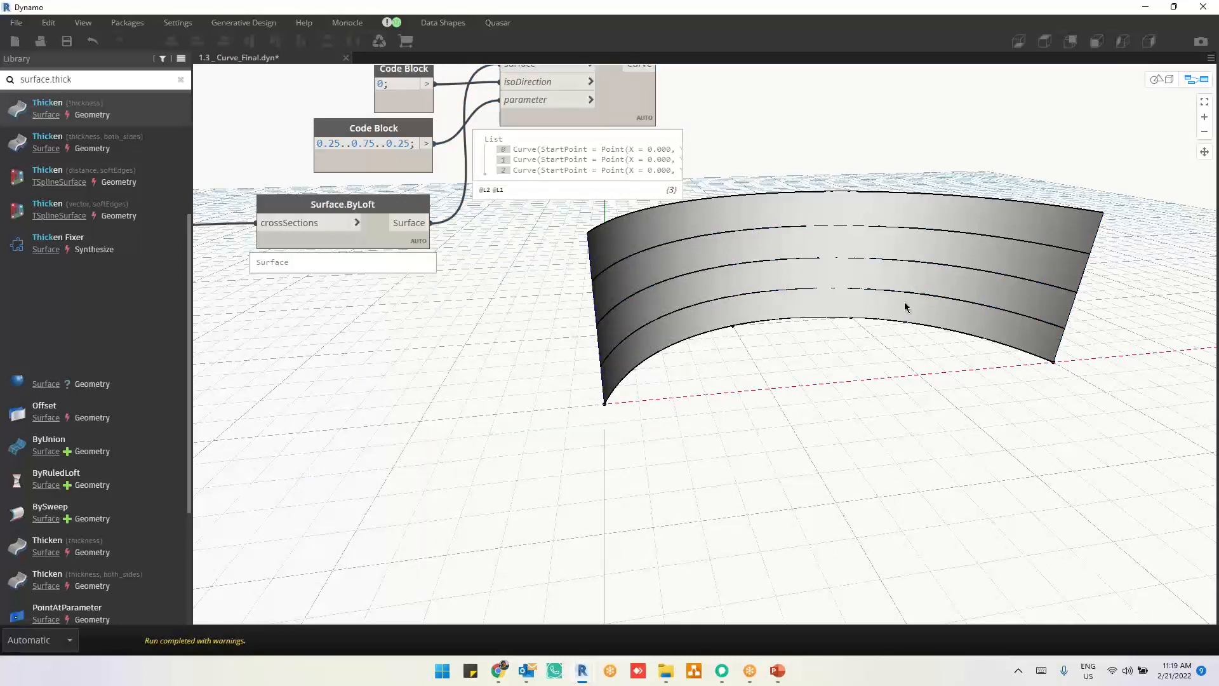
Step: Highlight the isolines of the remaining Surface.GetIsoline node and examine their ends from another angle in the 3D preview
middle_drag(904, 303, 879, 449)
click(593, 235)
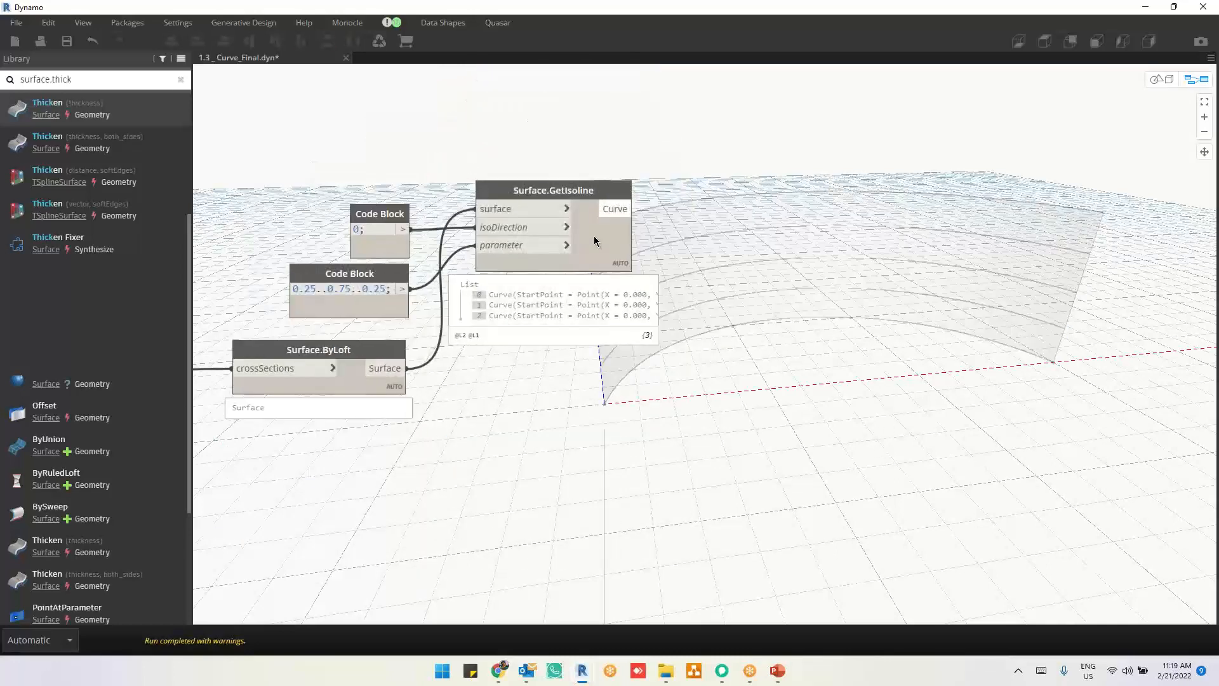
key(ctrl+b)
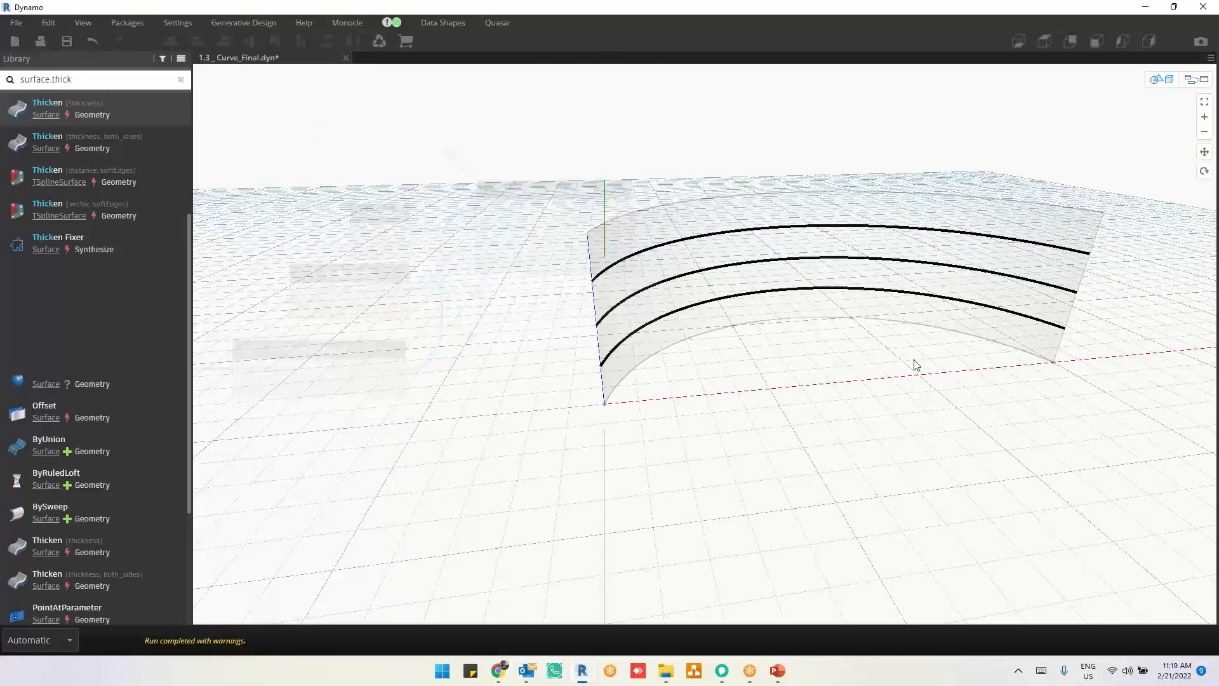
right_drag(913, 359, 882, 362)
key(ctrl+b)
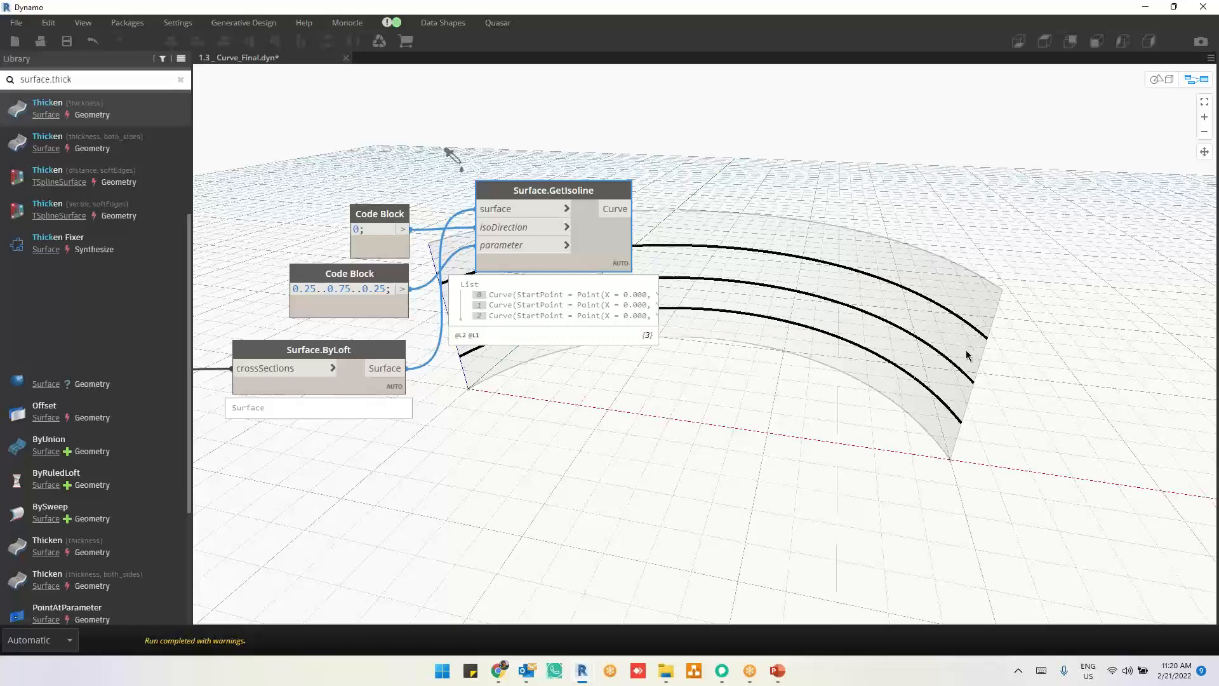
middle_drag(837, 330, 672, 337)
scroll(1048, 329, down, 2)
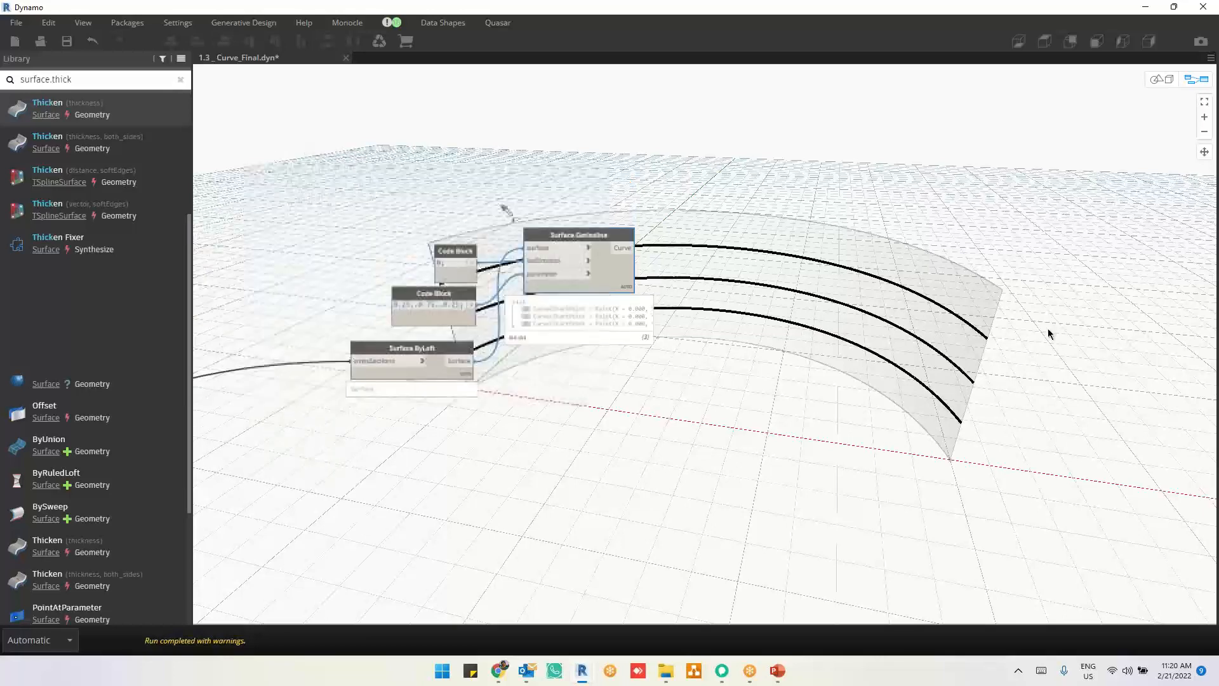
middle_drag(1034, 367, 1028, 446)
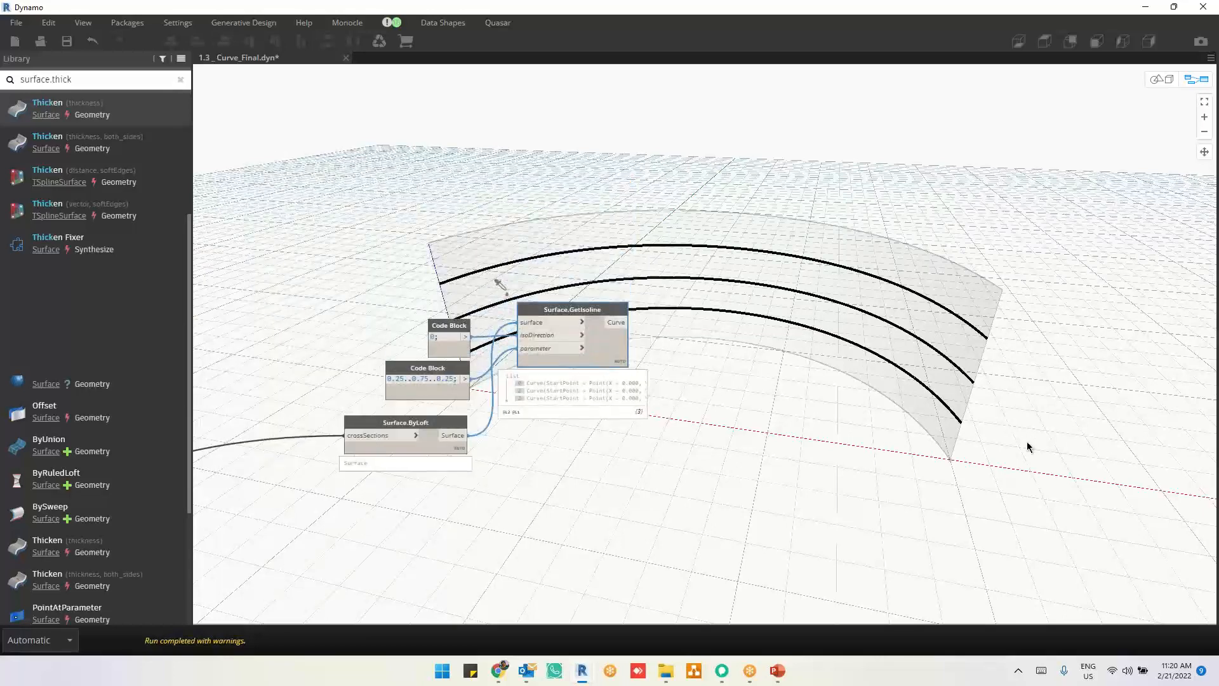
scroll(1027, 446, up, 1)
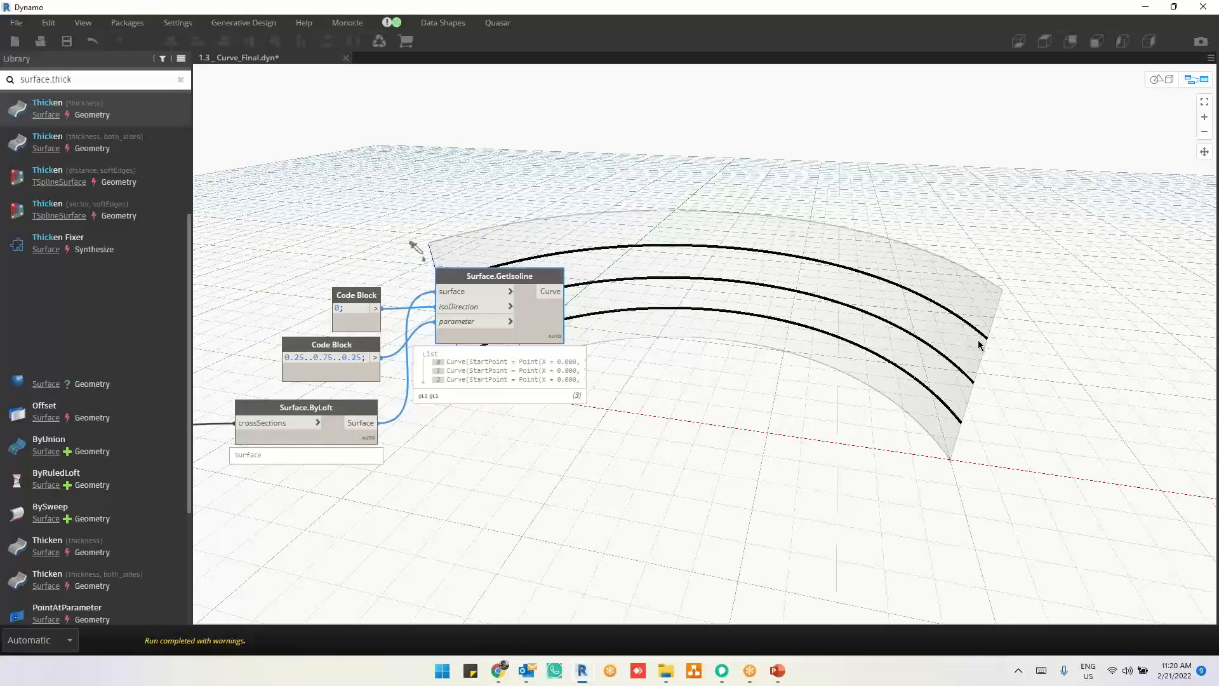
Step: Add a Curve.EndPoint node above Surface.GetIsoline and feed it the Curve output of Surface.GetIsoline
click(864, 130)
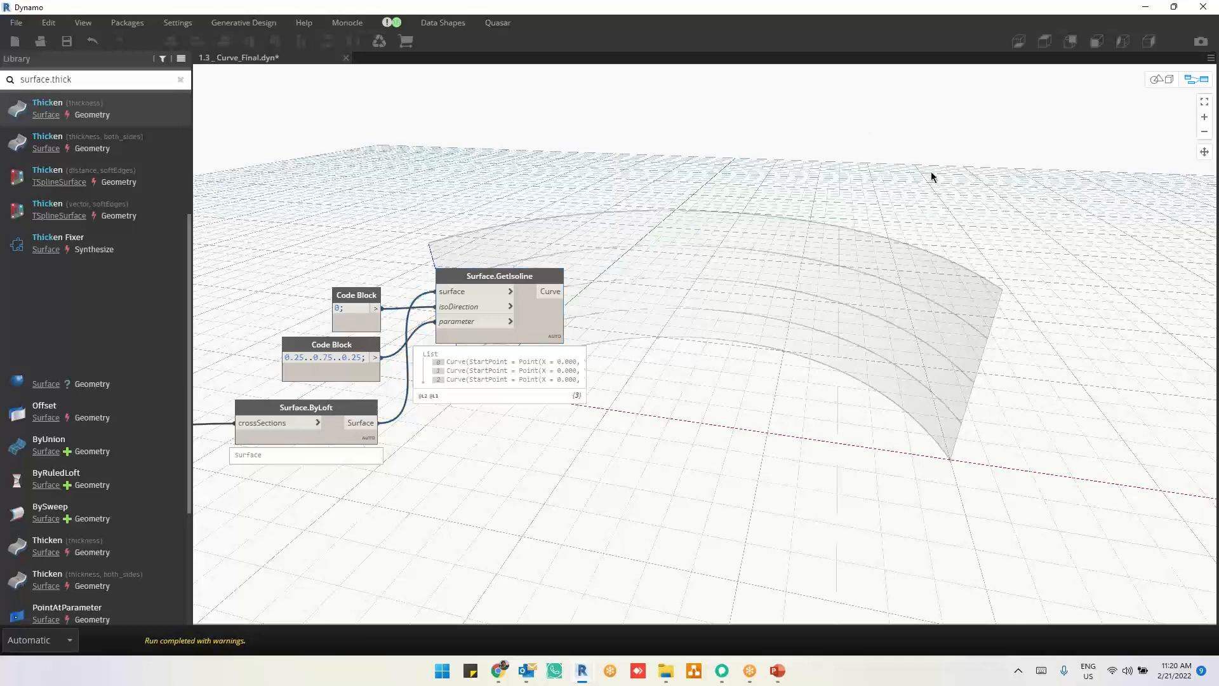
click(550, 321)
right_click(841, 222)
text(cu)
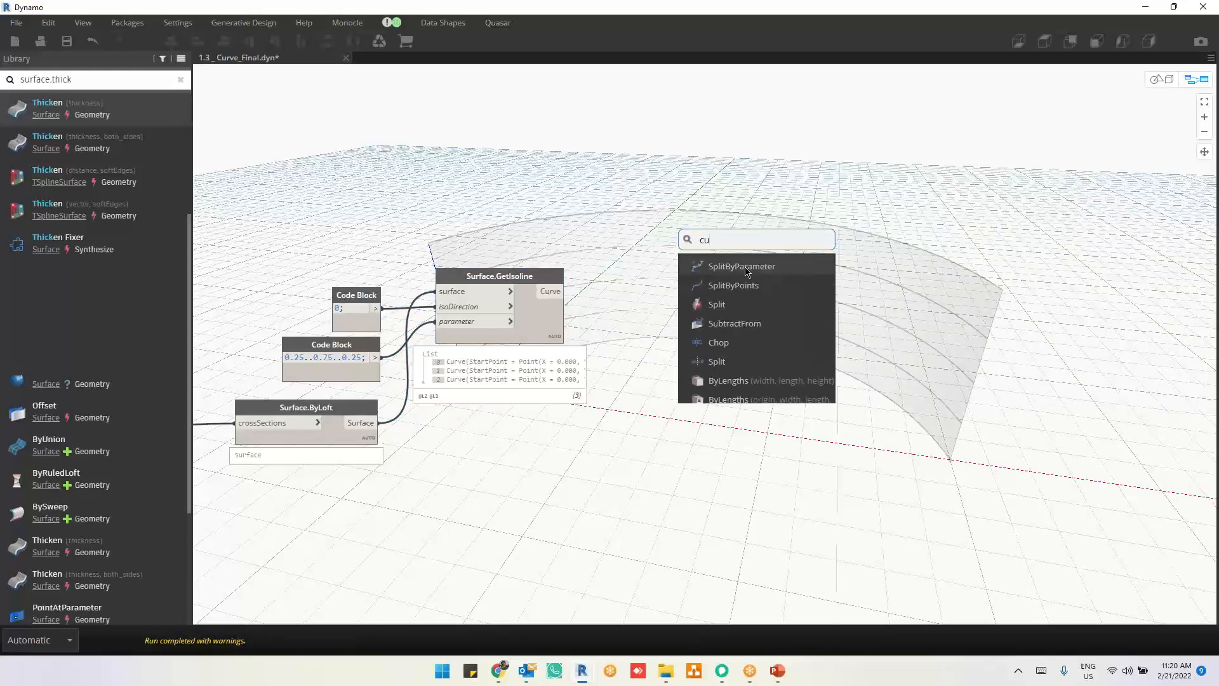
text(rve.end)
click(744, 268)
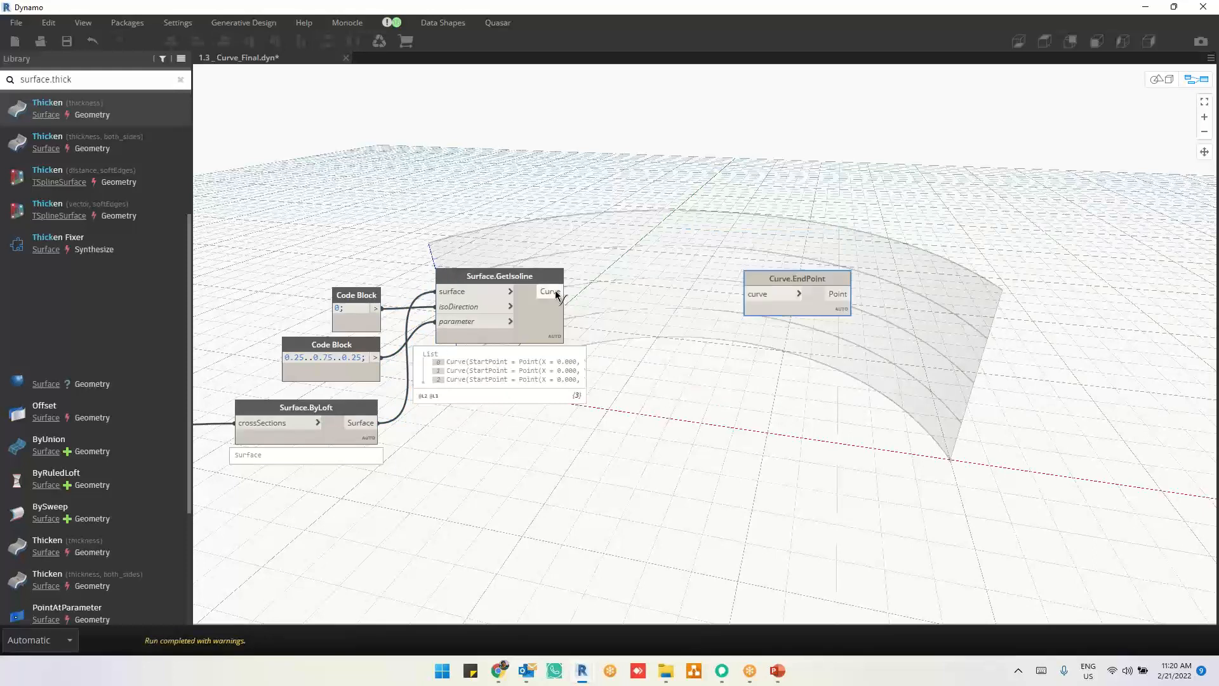
drag(549, 291, 769, 260)
drag(658, 190, 656, 184)
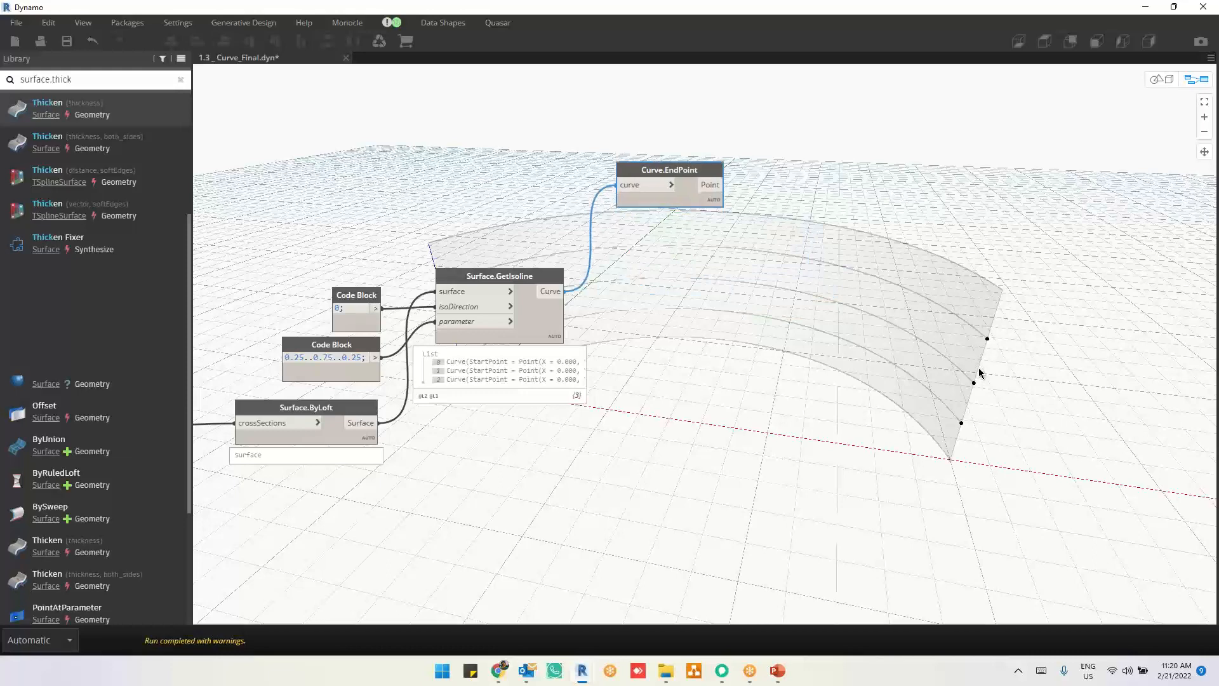
Step: Search for "circle" nodes to add one beside Curve.EndPoint
scroll(909, 176, up, 3)
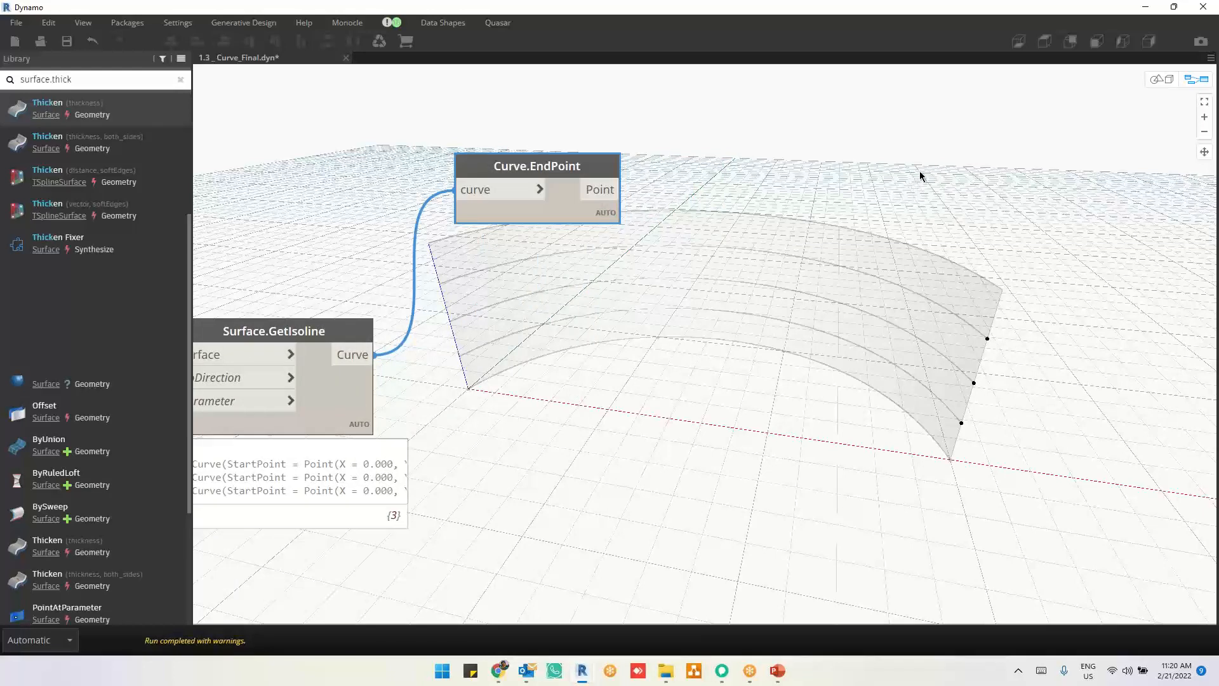
right_click(912, 177)
click(921, 165)
right_click(920, 162)
text(c)
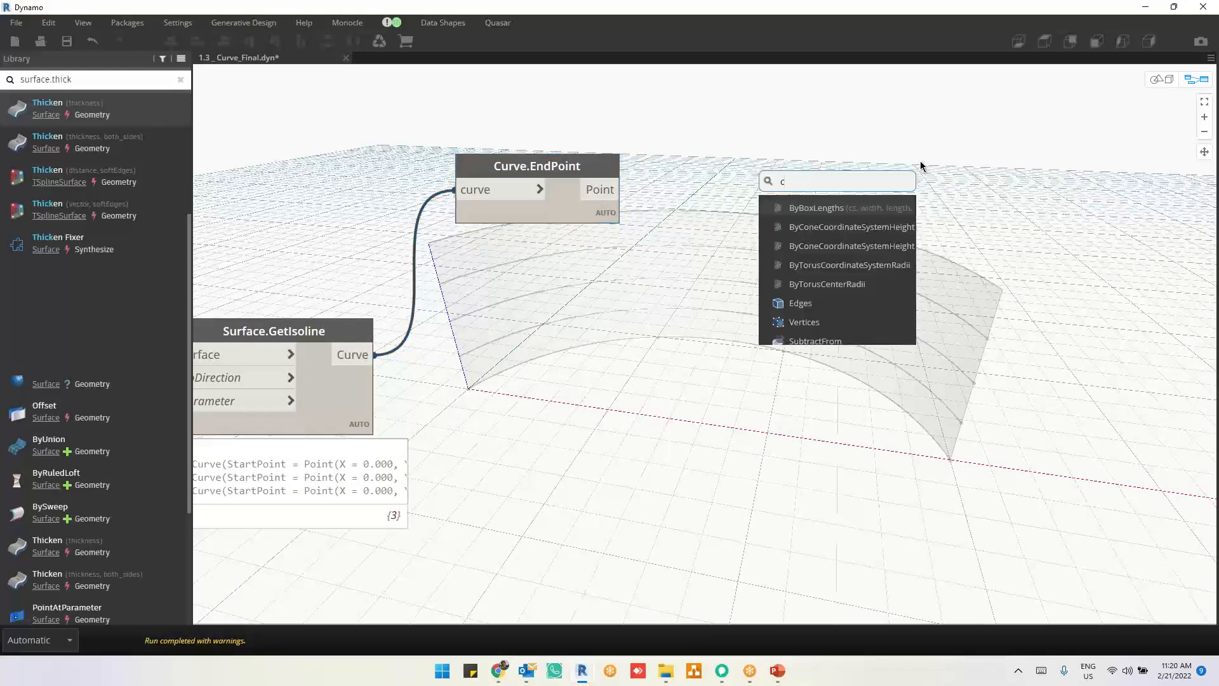
text(ir)
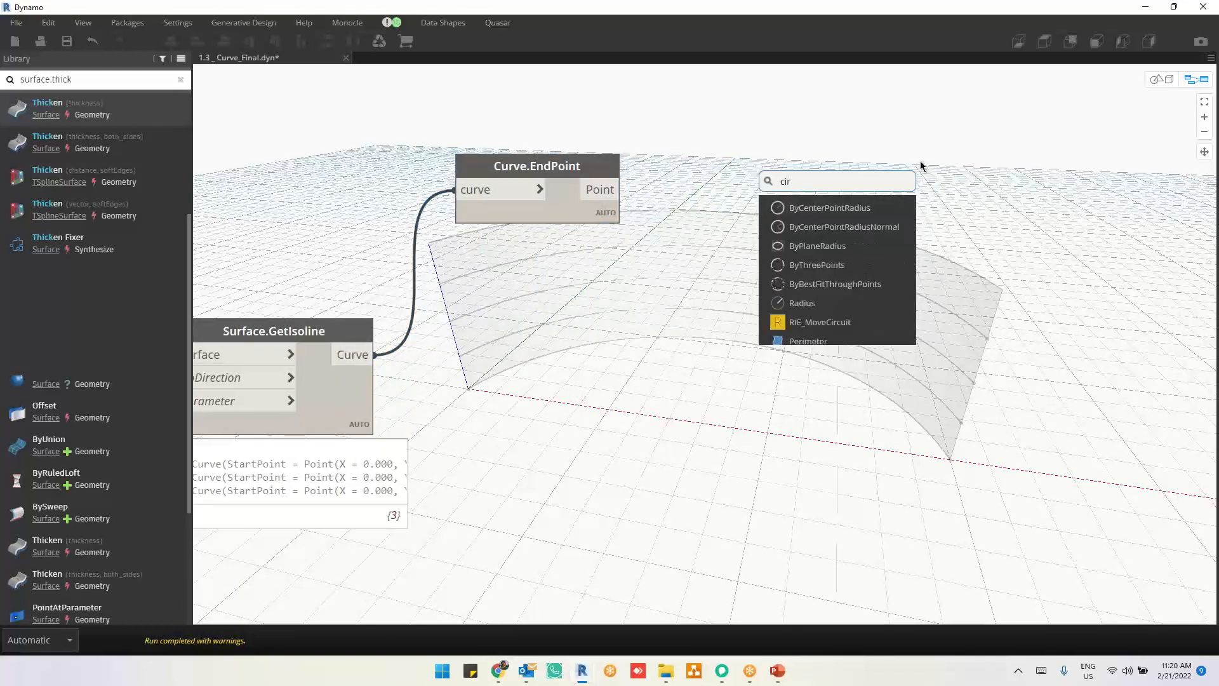
text(cle)
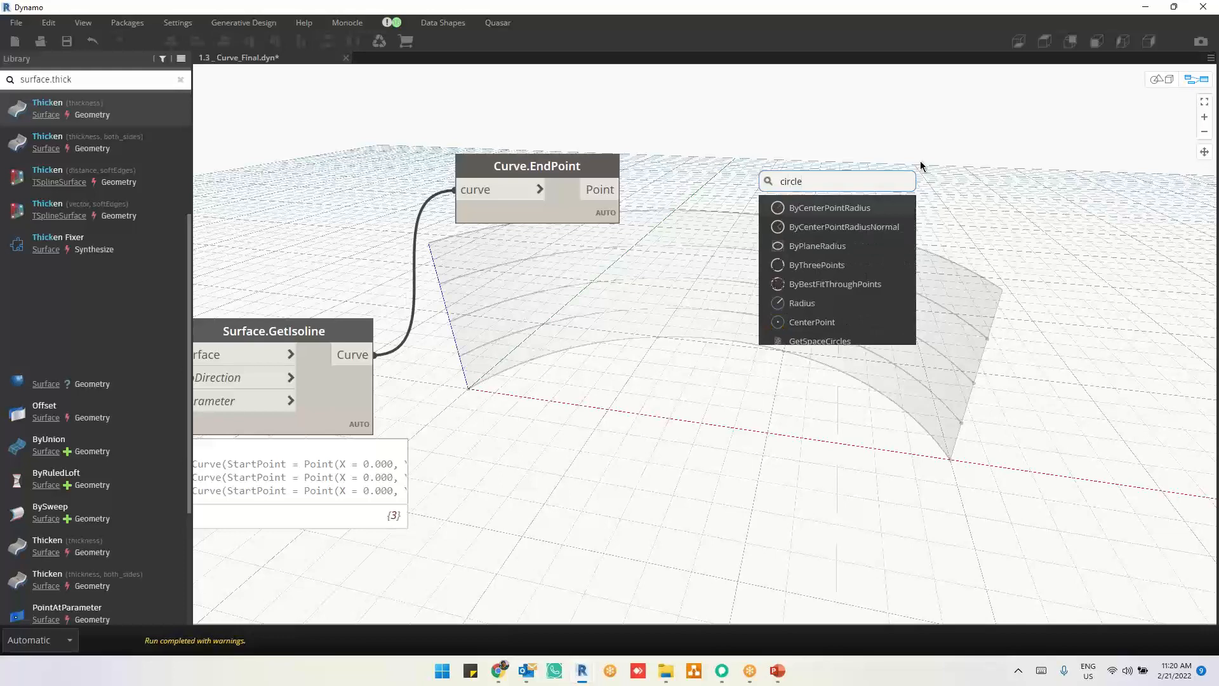
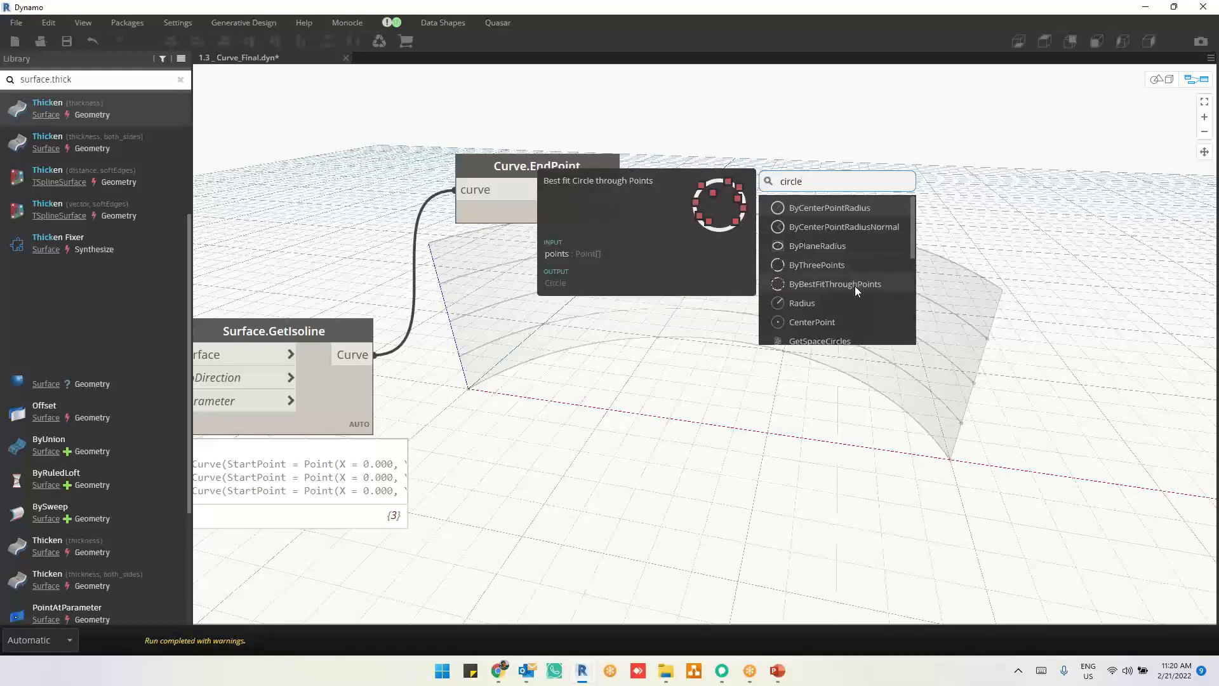
Step: Add a Circle.ByCenterPointRadiusNormal node beyond Curve.EndPoint and feed its centerPoint input from the Point output of Curve.EndPoint
scroll(851, 299, down, 2)
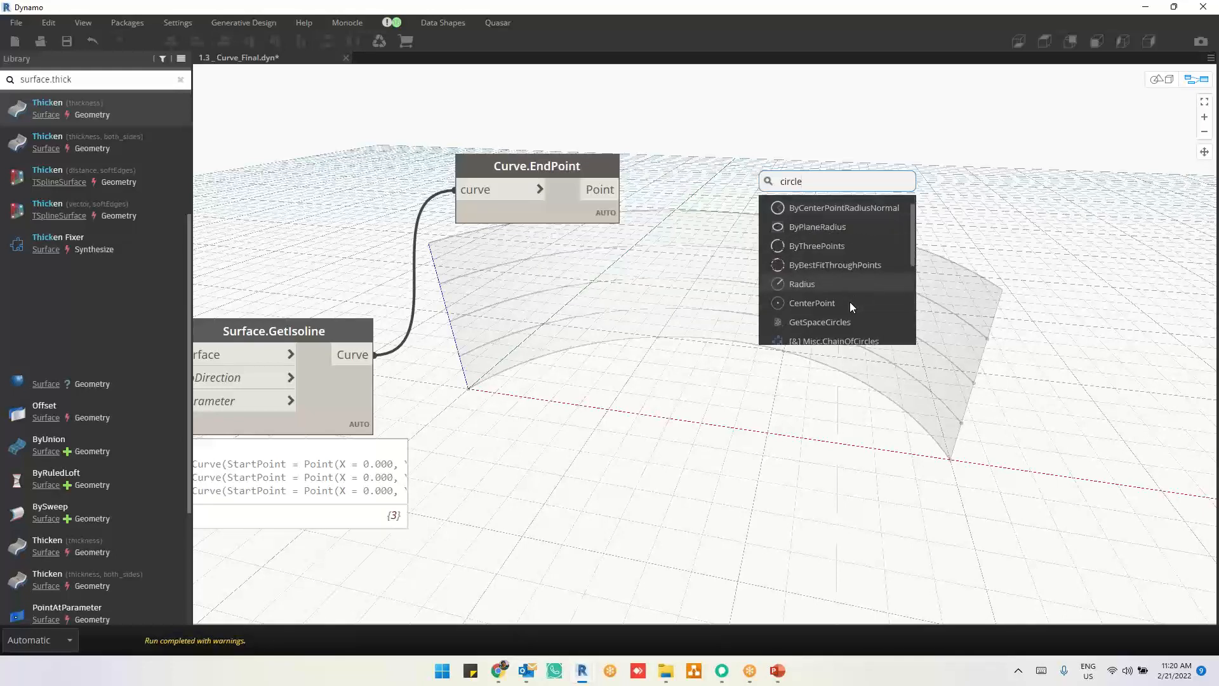
scroll(854, 301, up, 2)
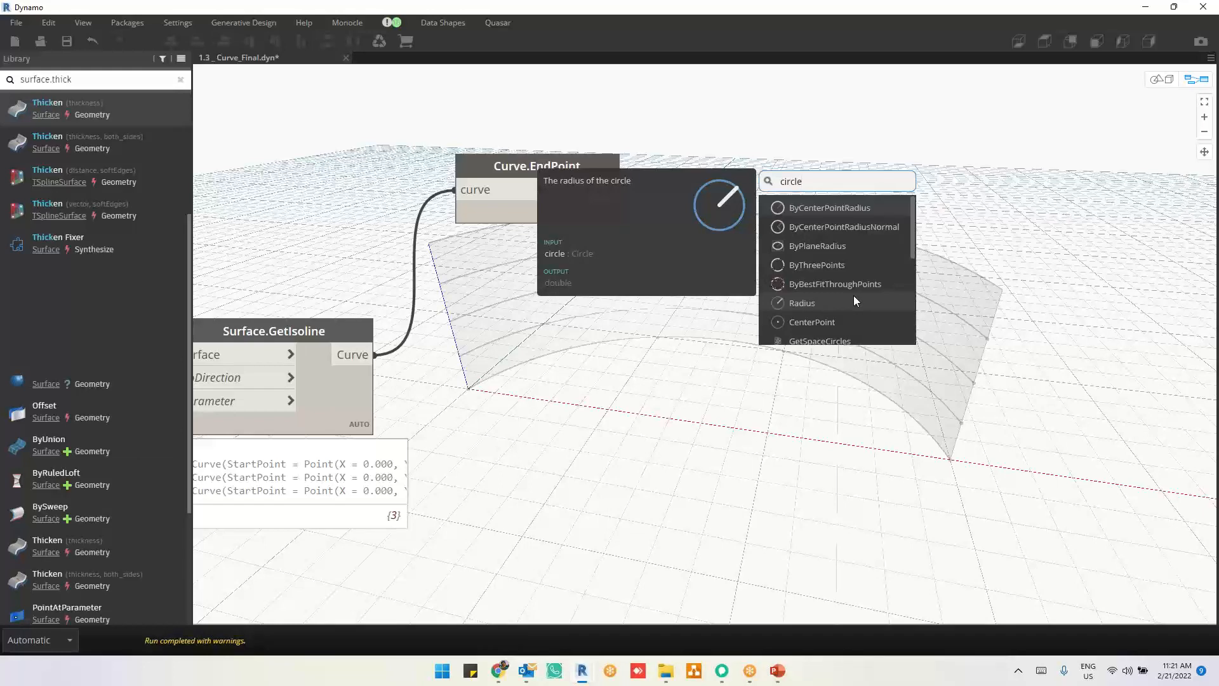
click(862, 229)
drag(875, 241, 1000, 164)
click(615, 189)
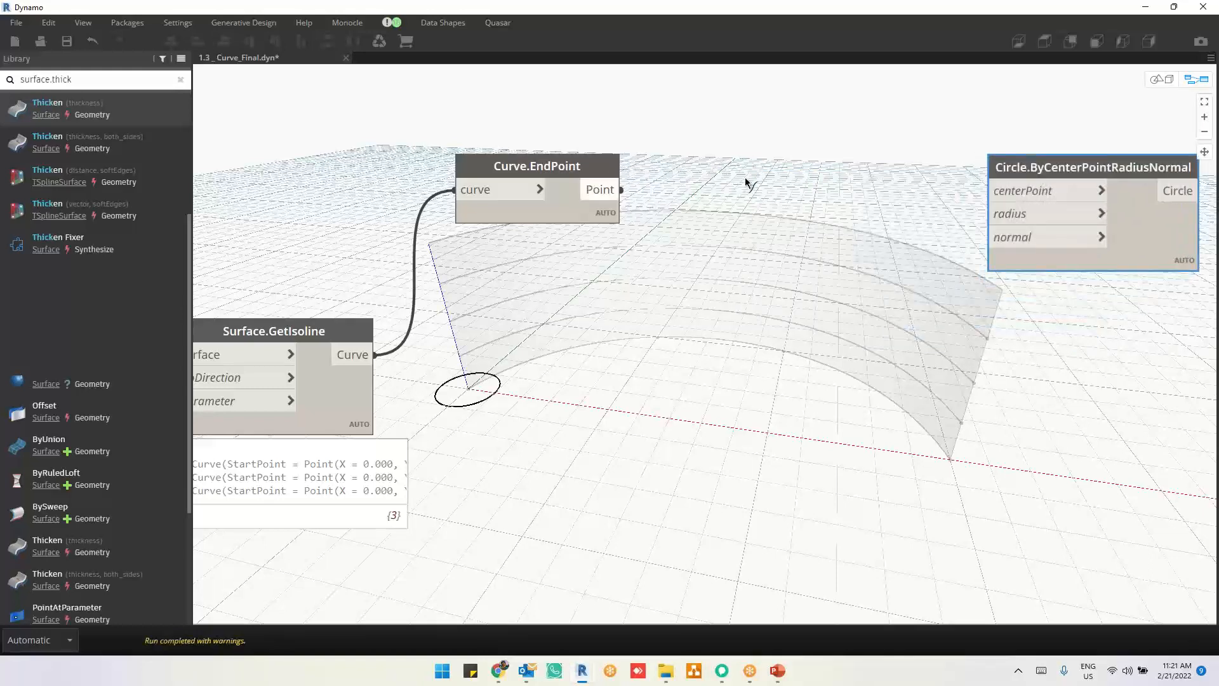
click(1003, 190)
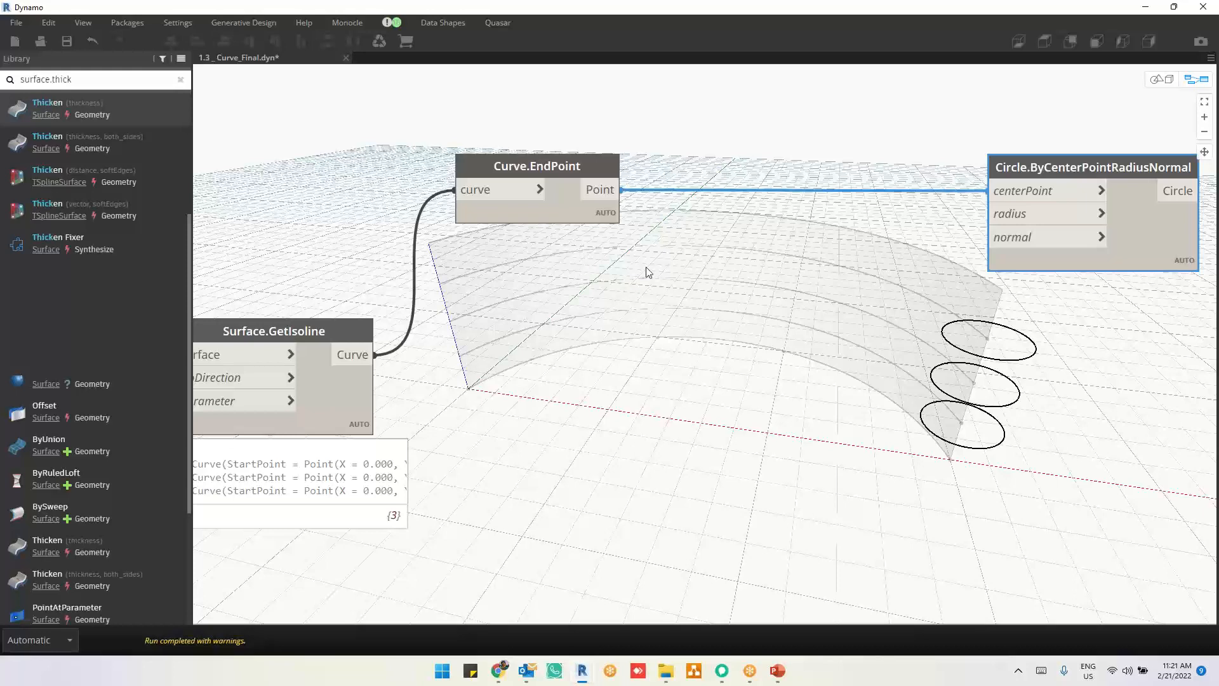
click(906, 217)
double_click(905, 221)
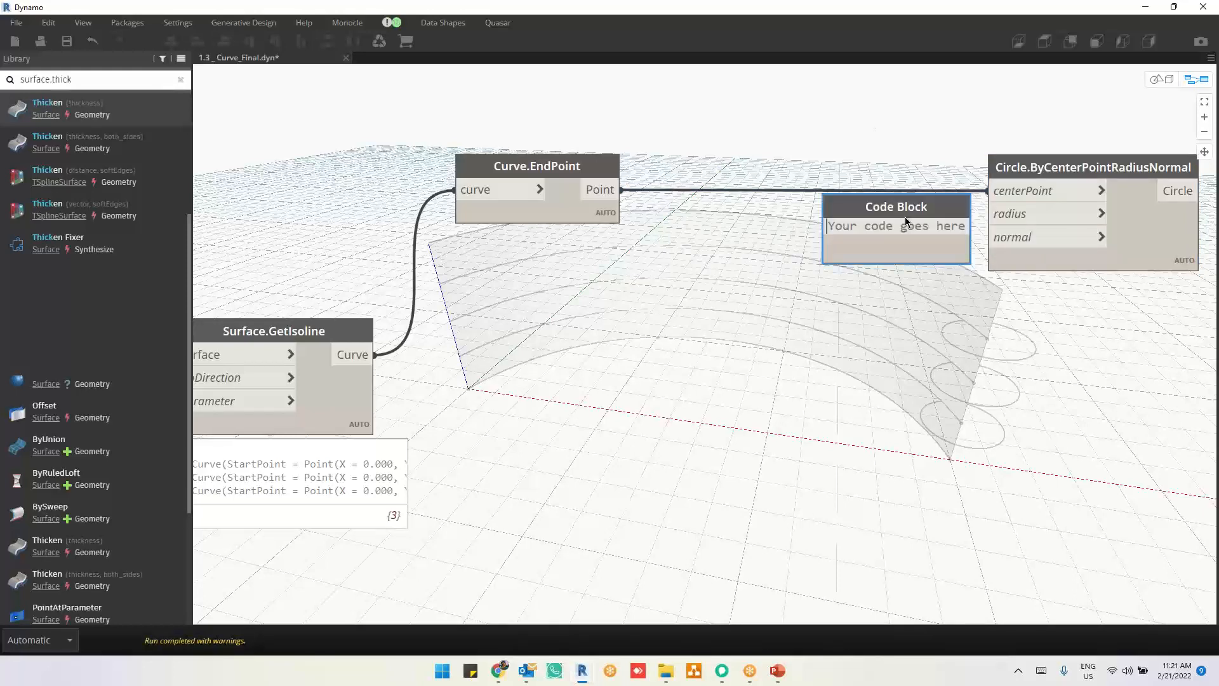
text(0)
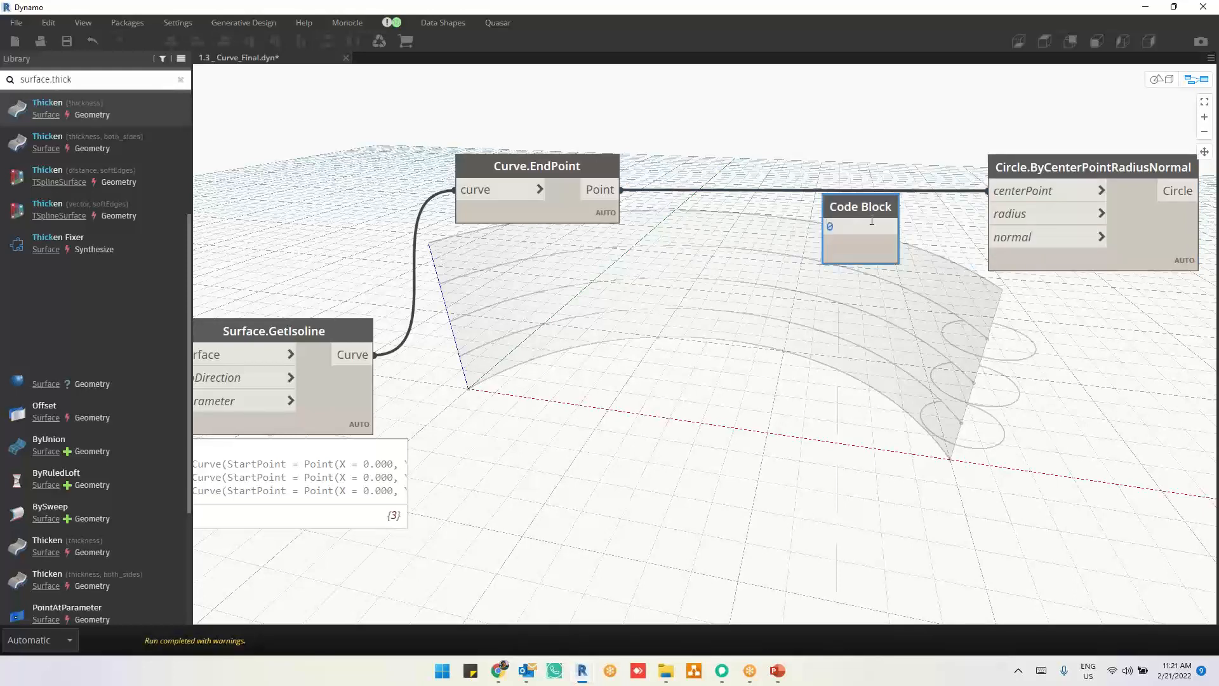
click(856, 209)
key(Delete)
Step: Add a Number Slider between Curve.EndPoint and the circle node and set its maximum to 1
right_click(711, 217)
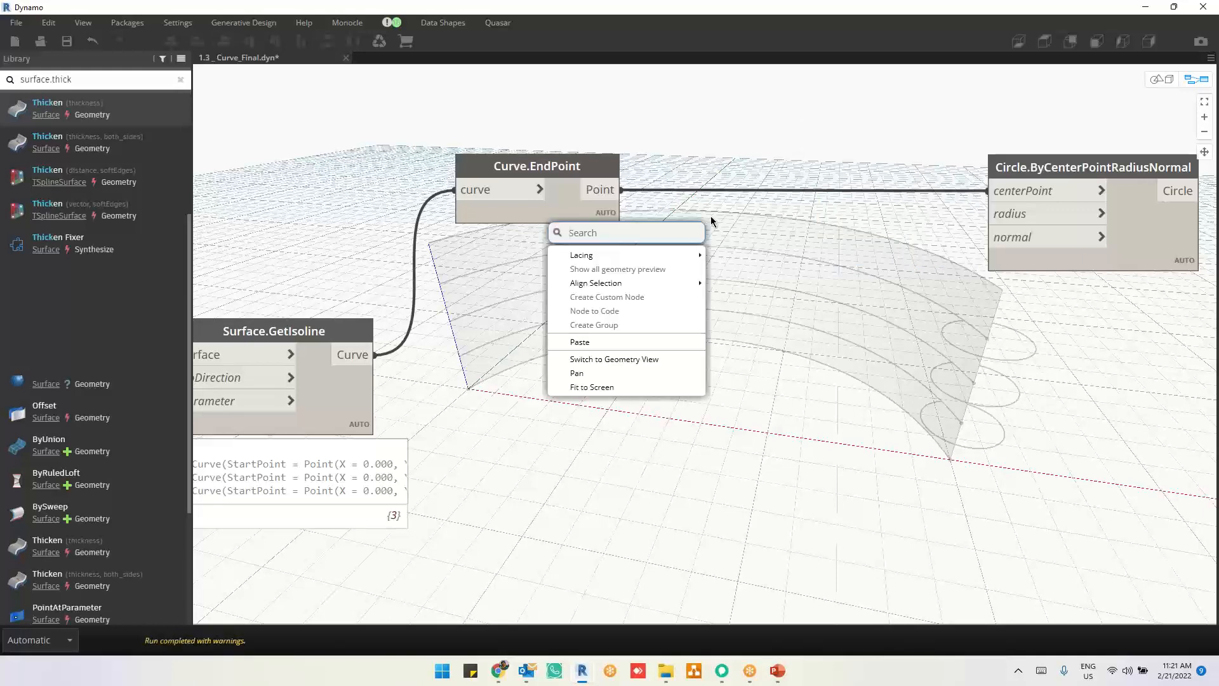
text(slider)
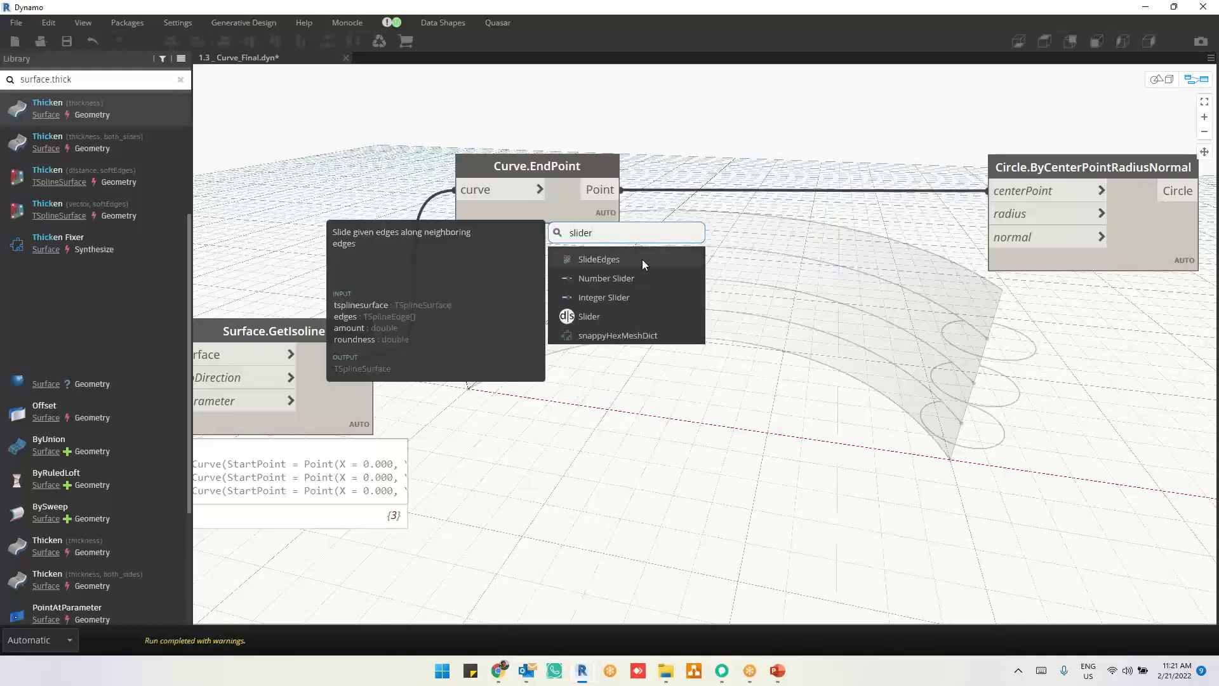
click(640, 278)
drag(742, 287, 739, 175)
click(669, 207)
double_click(730, 263)
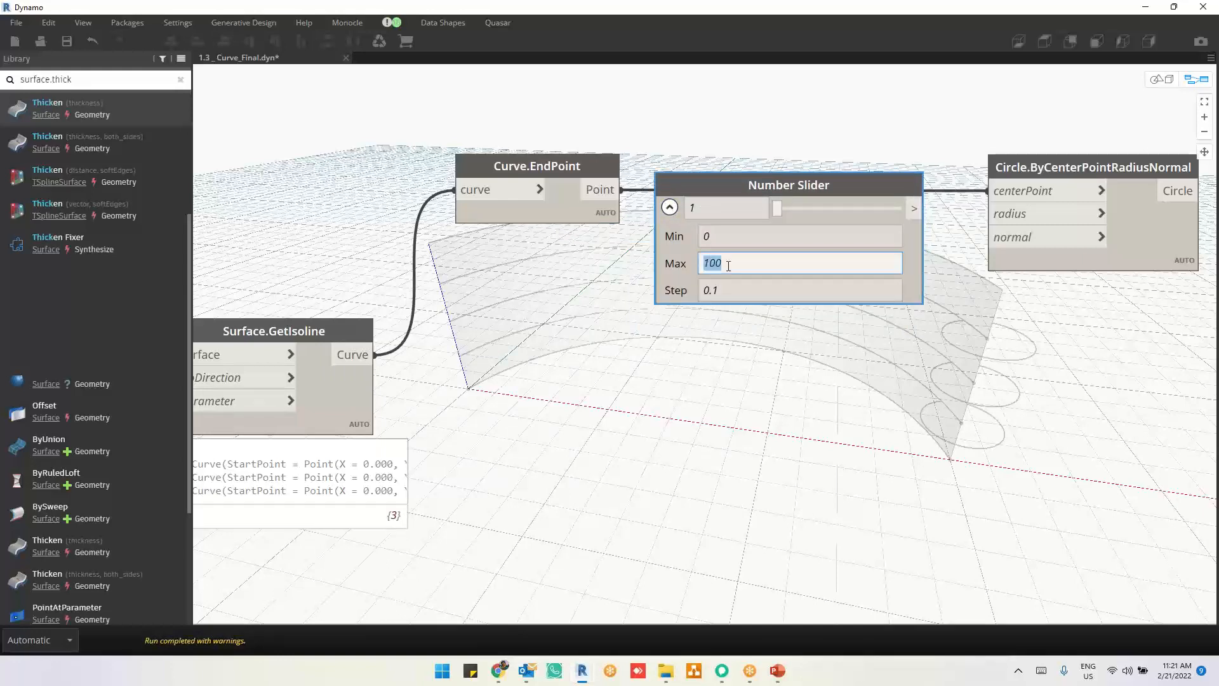
text(1)
key(Tab)
click(783, 368)
click(670, 207)
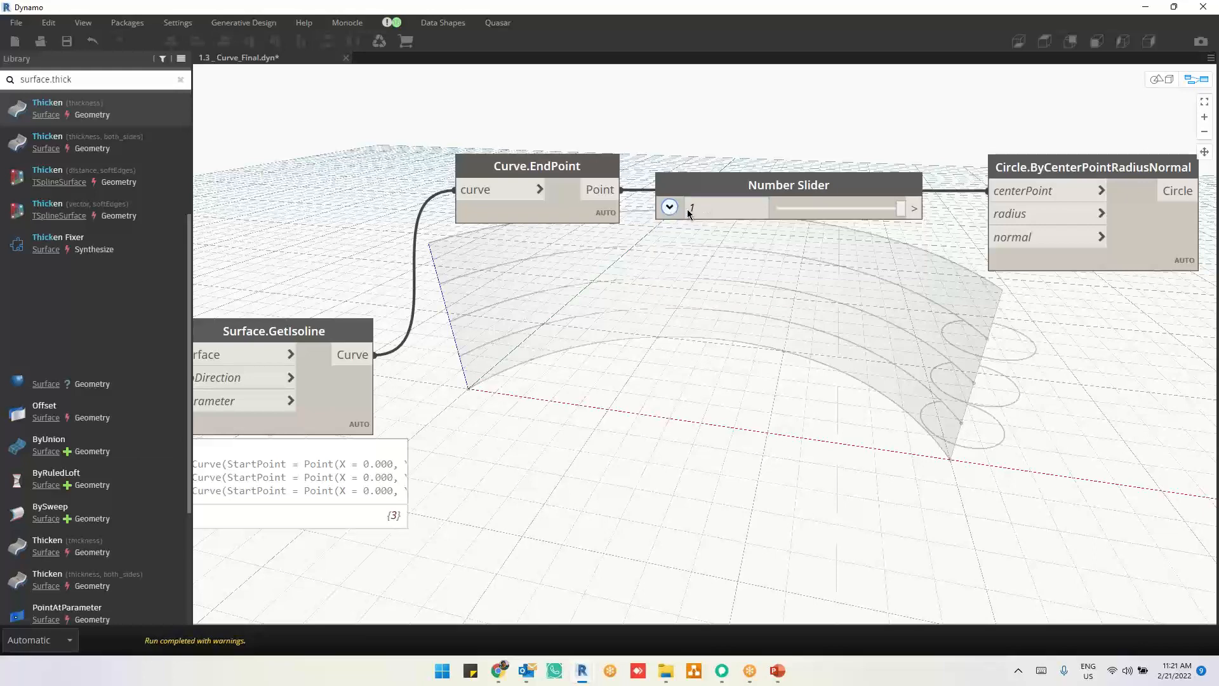
Step: Connect the Number Slider to the radius input of Circle.ByCenterPointRadiusNormal and set the slider to 0.3
drag(900, 209, 788, 209)
drag(914, 208, 988, 214)
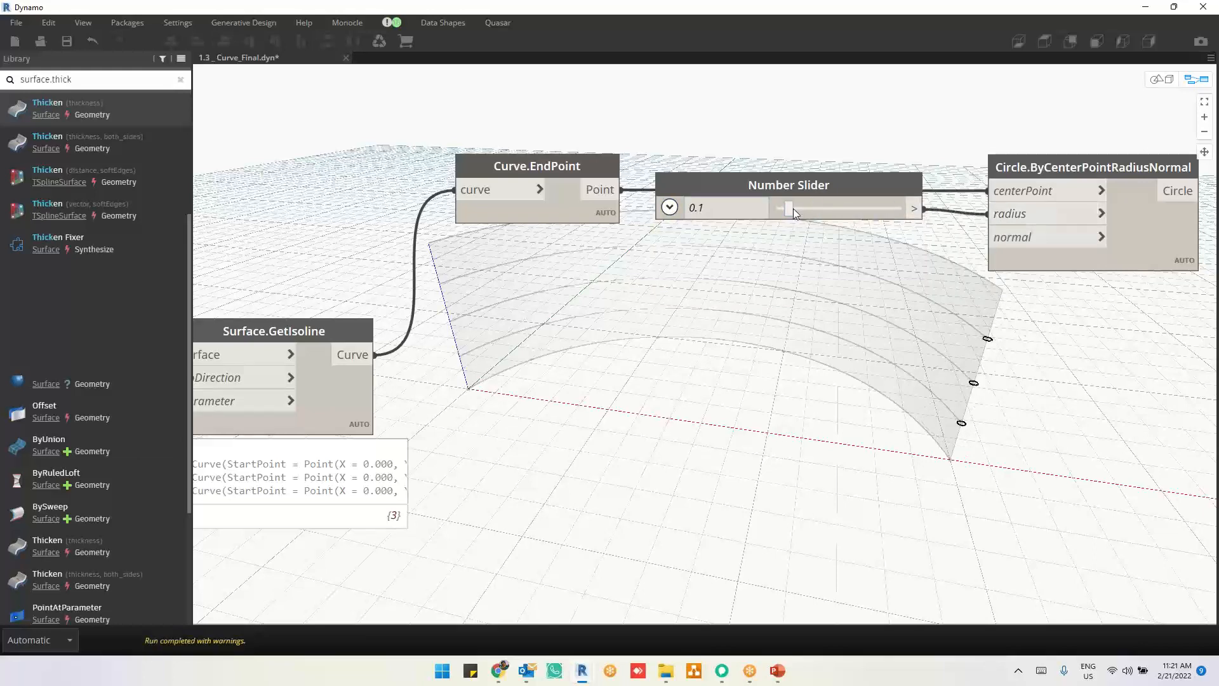
drag(789, 207, 814, 208)
right_click(894, 299)
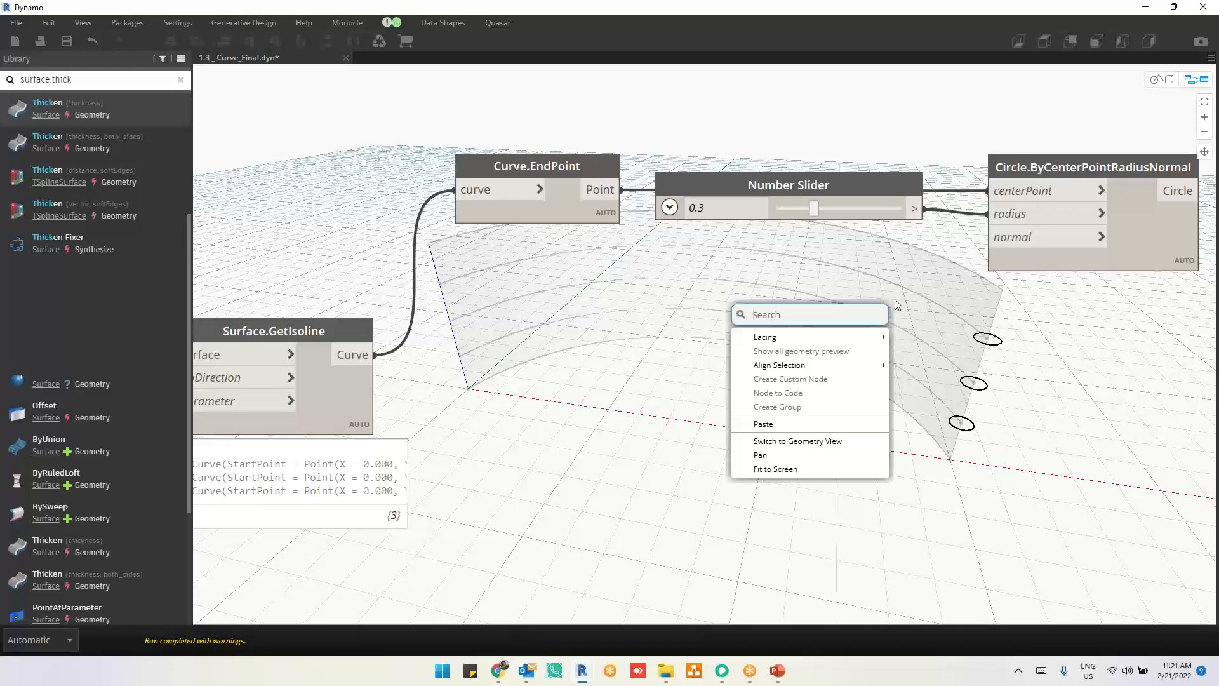
click(896, 296)
right_click(816, 298)
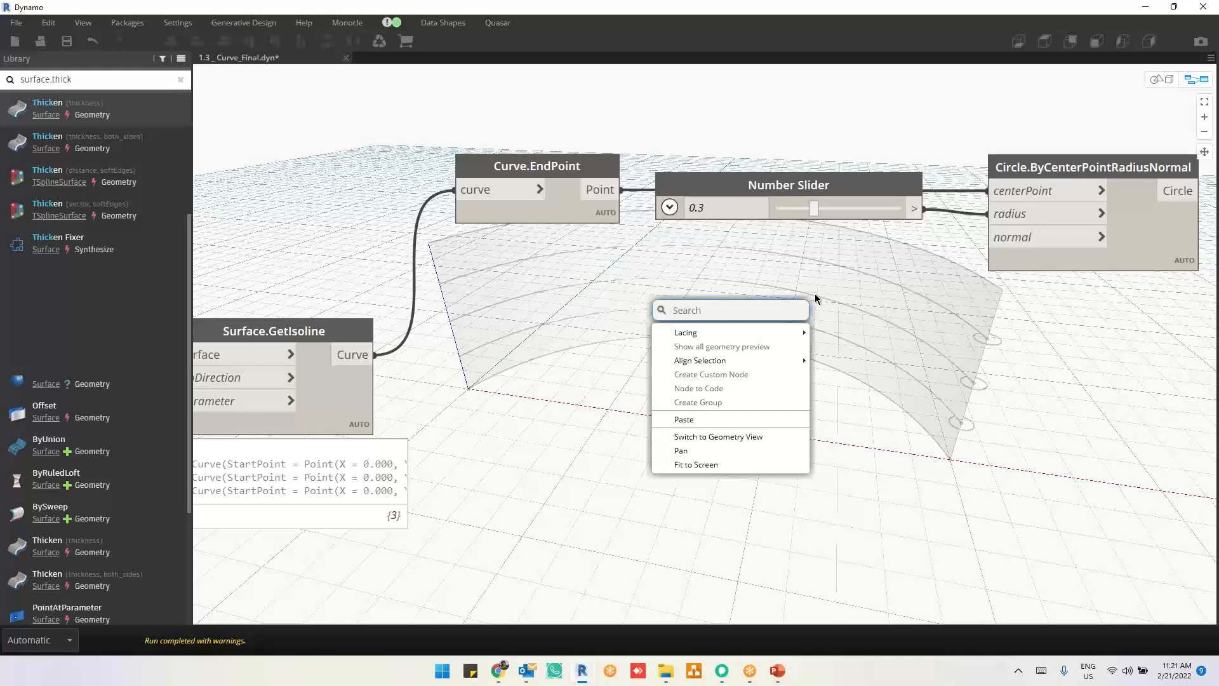
click(910, 292)
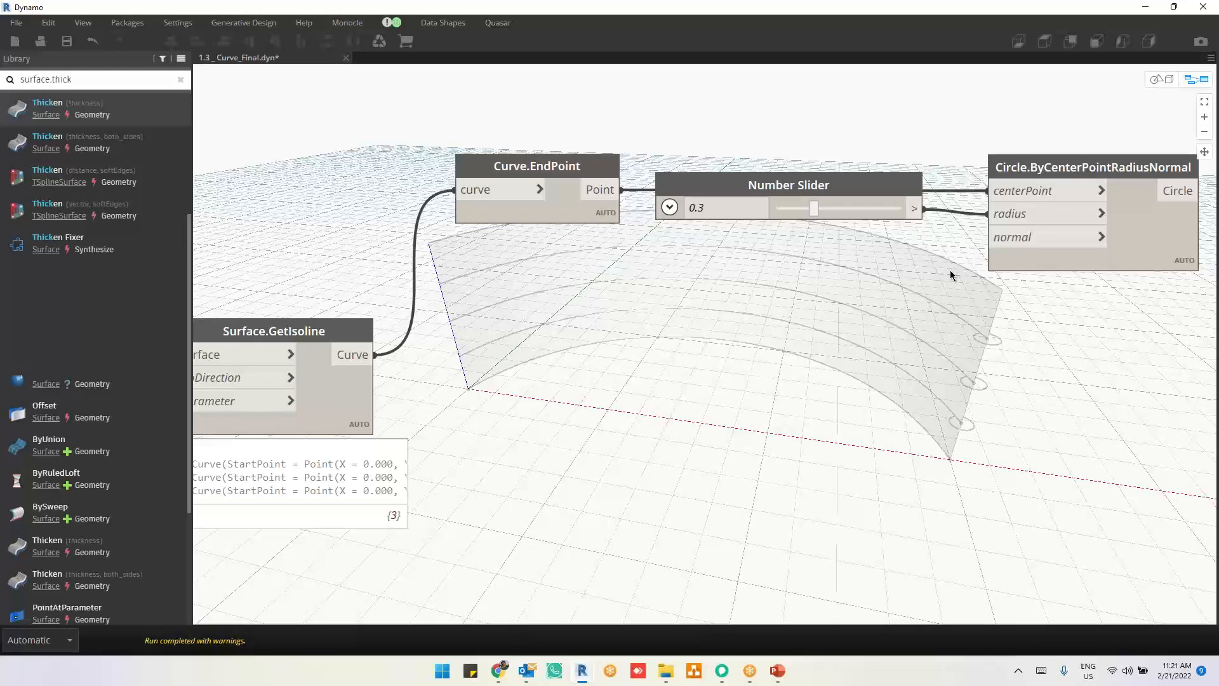
right_click(862, 272)
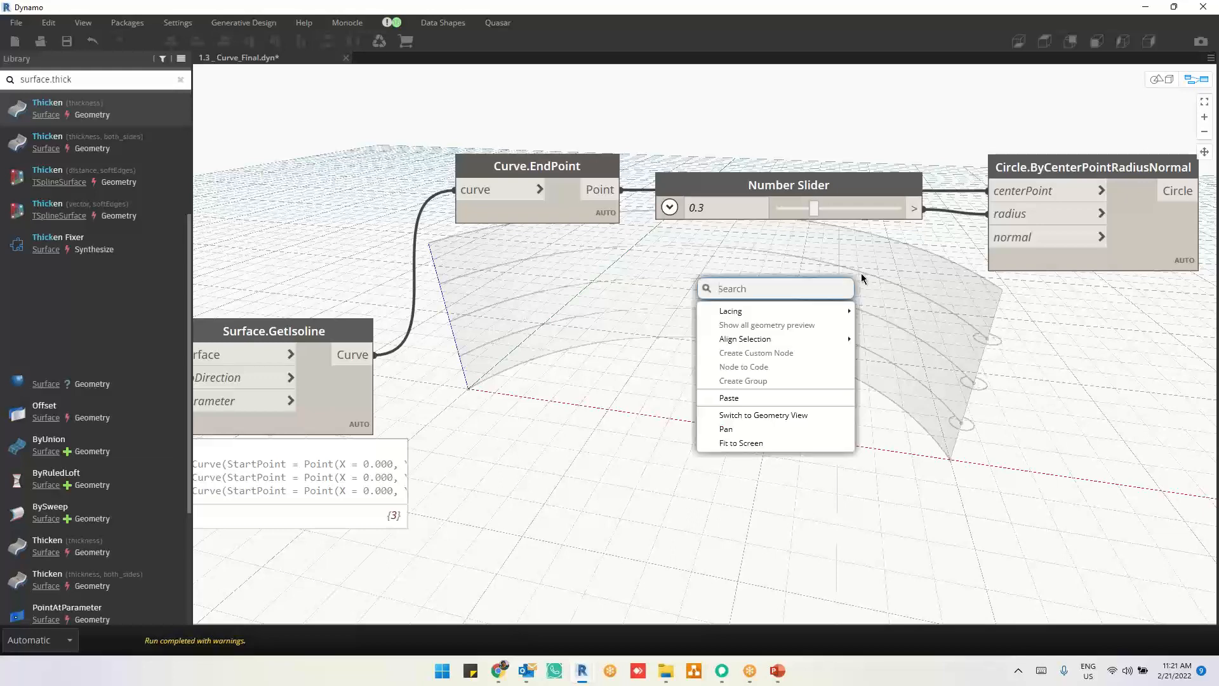
click(868, 270)
Step: Add a Vector.ByCoordinates (x, y, z) node below the Number Slider and connect its Vector output to the circle node's normal input
mouse_move(1017, 242)
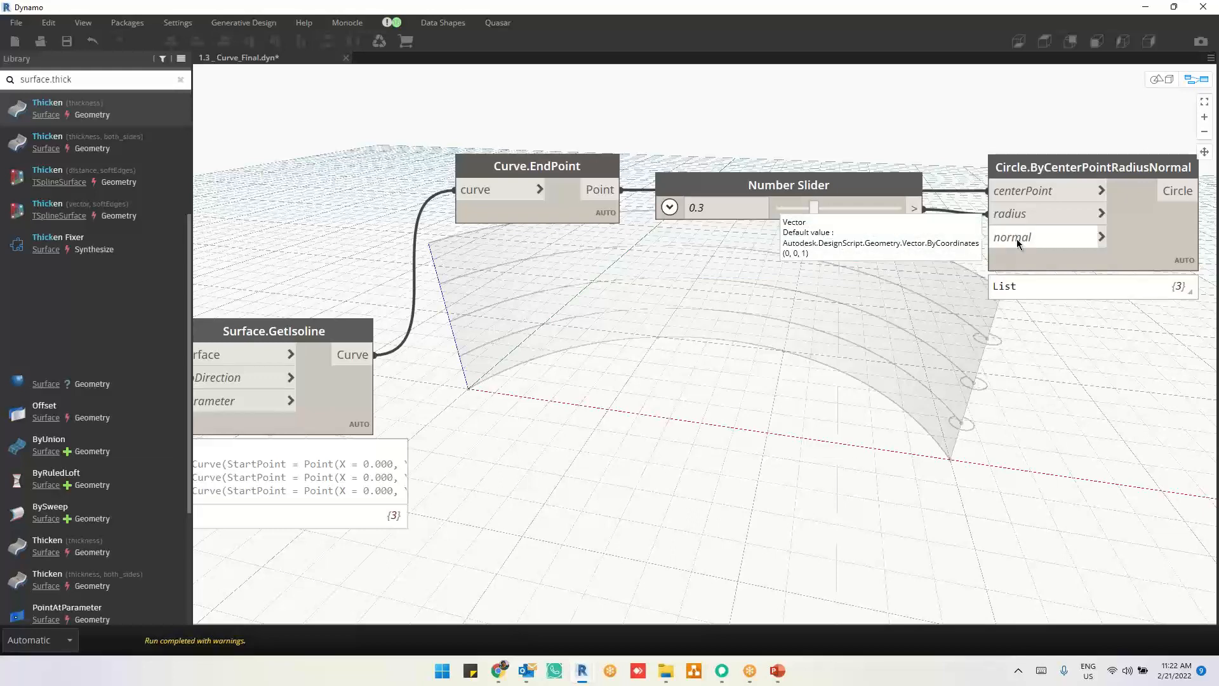
right_click(692, 361)
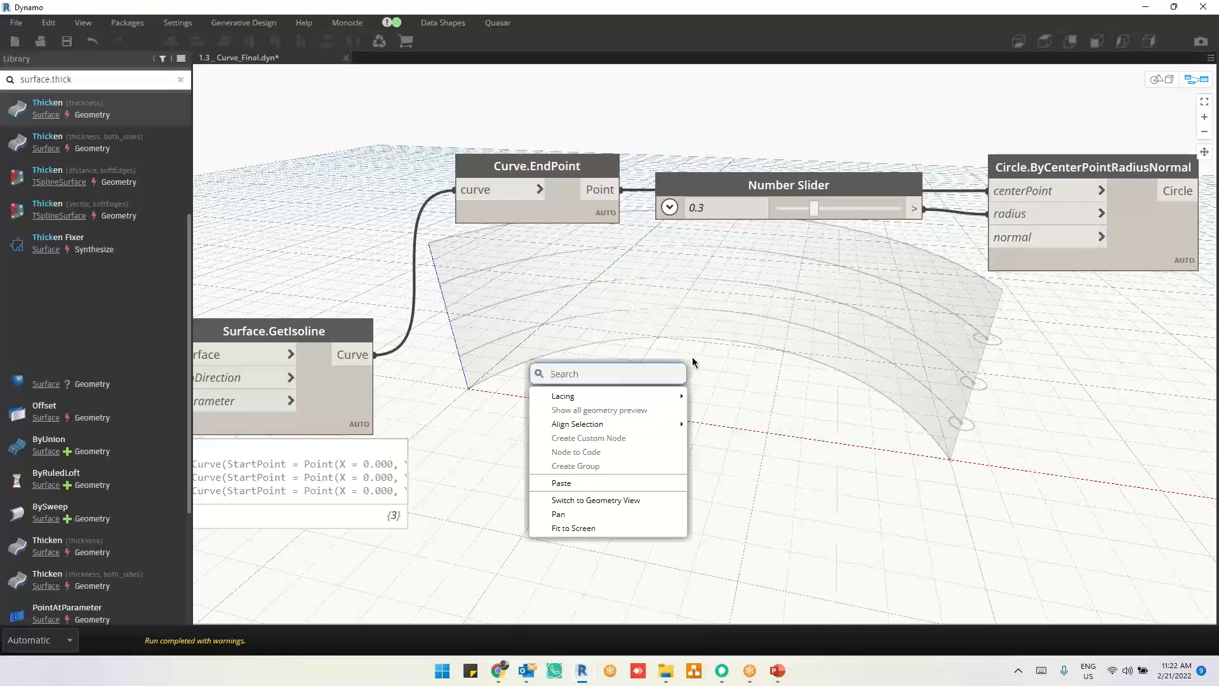
right_click(738, 356)
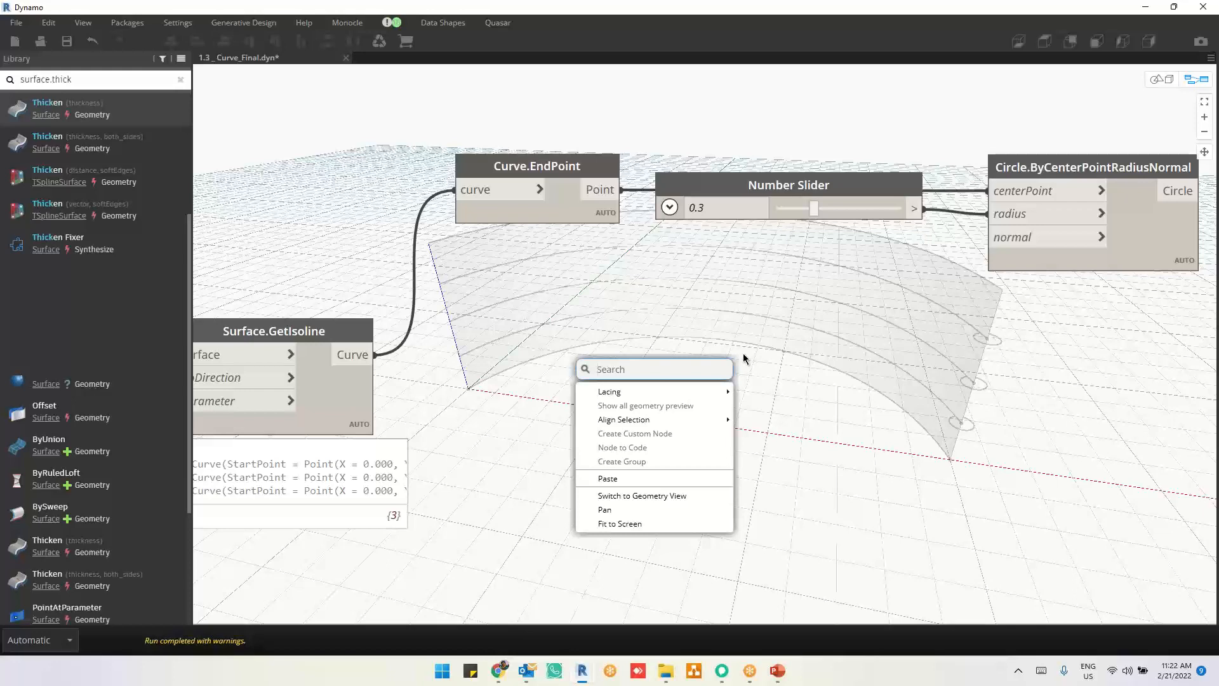
right_click(756, 334)
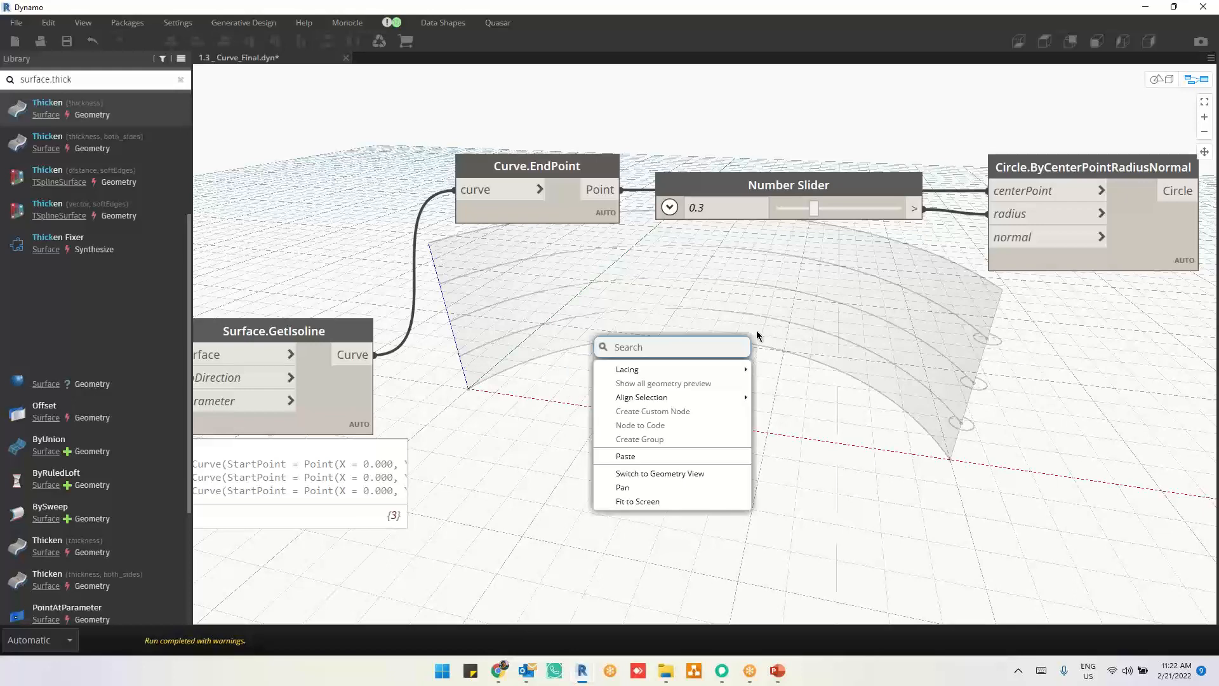
text(v)
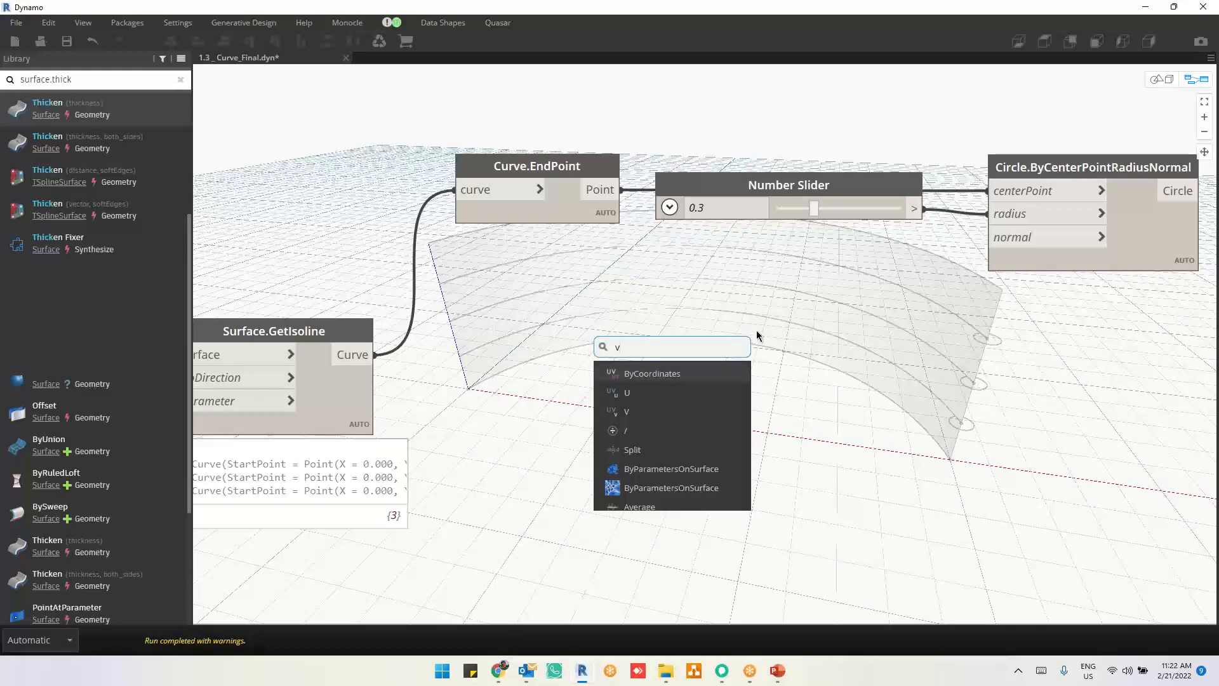
text(ector.by)
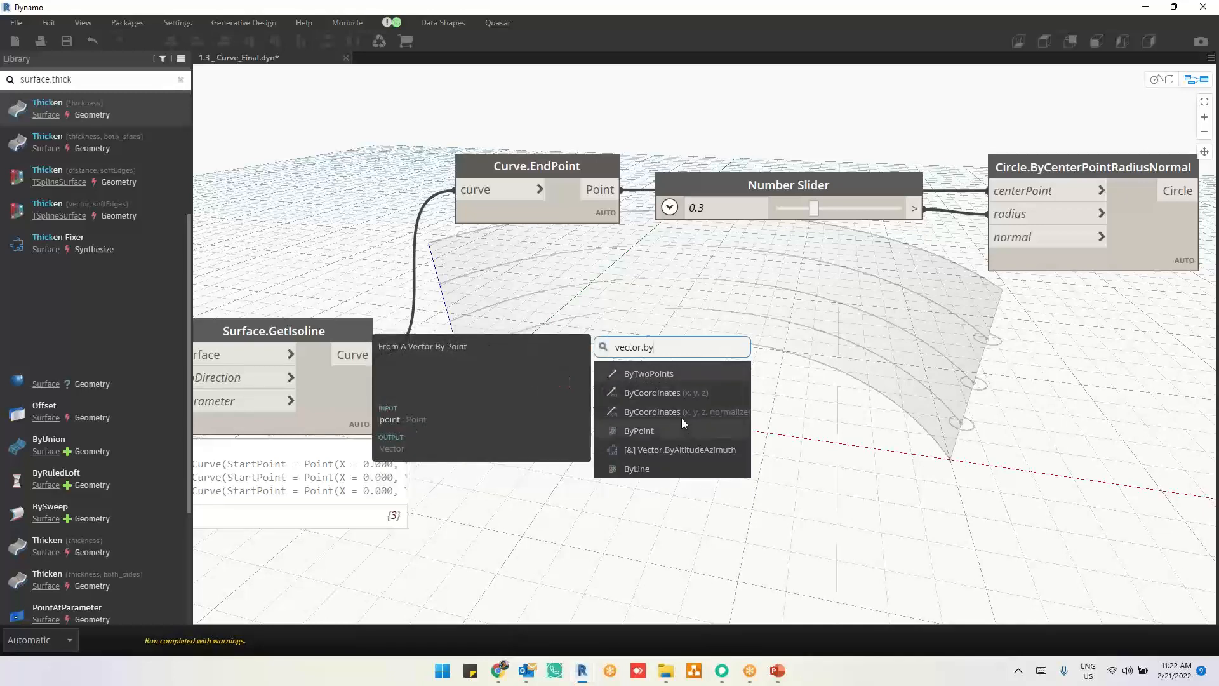
key(BackSpace)
key(BackSpace)
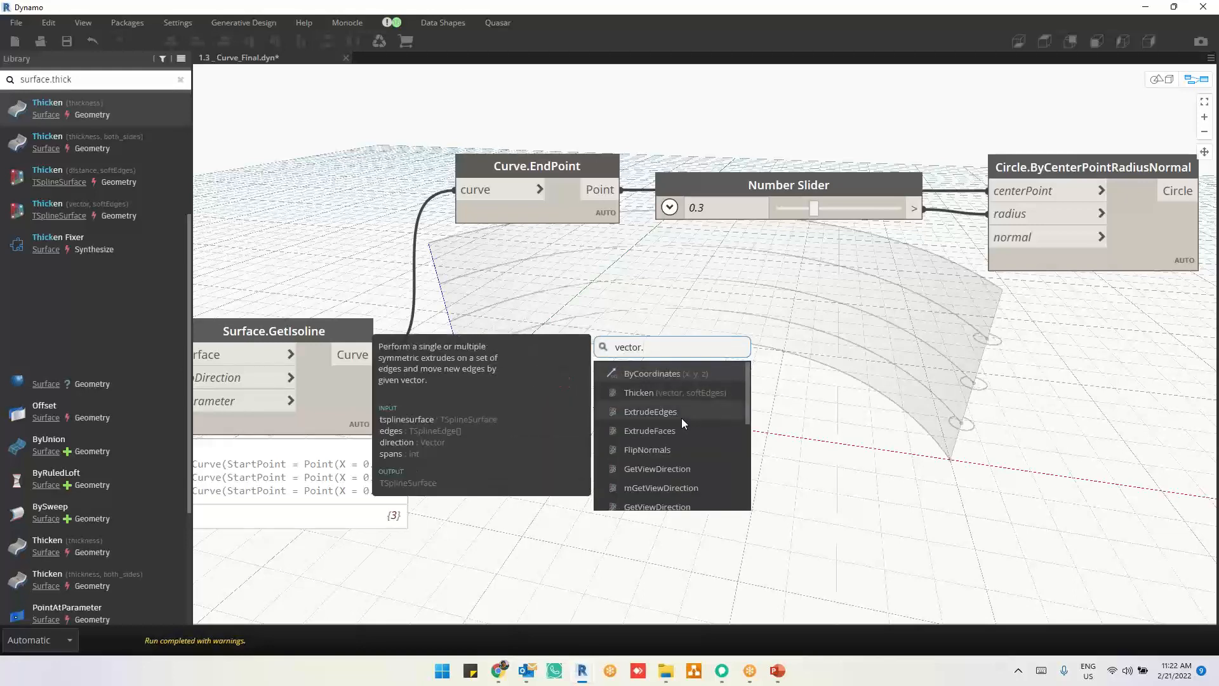
click(681, 375)
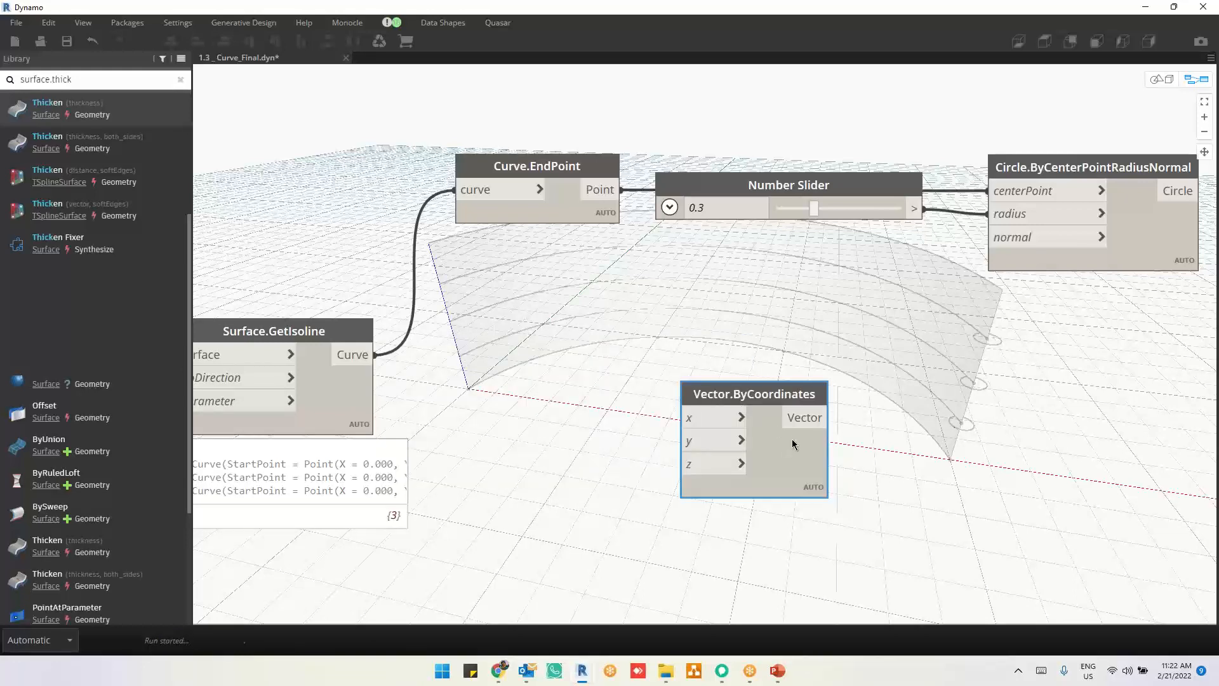
drag(791, 439, 830, 345)
click(855, 327)
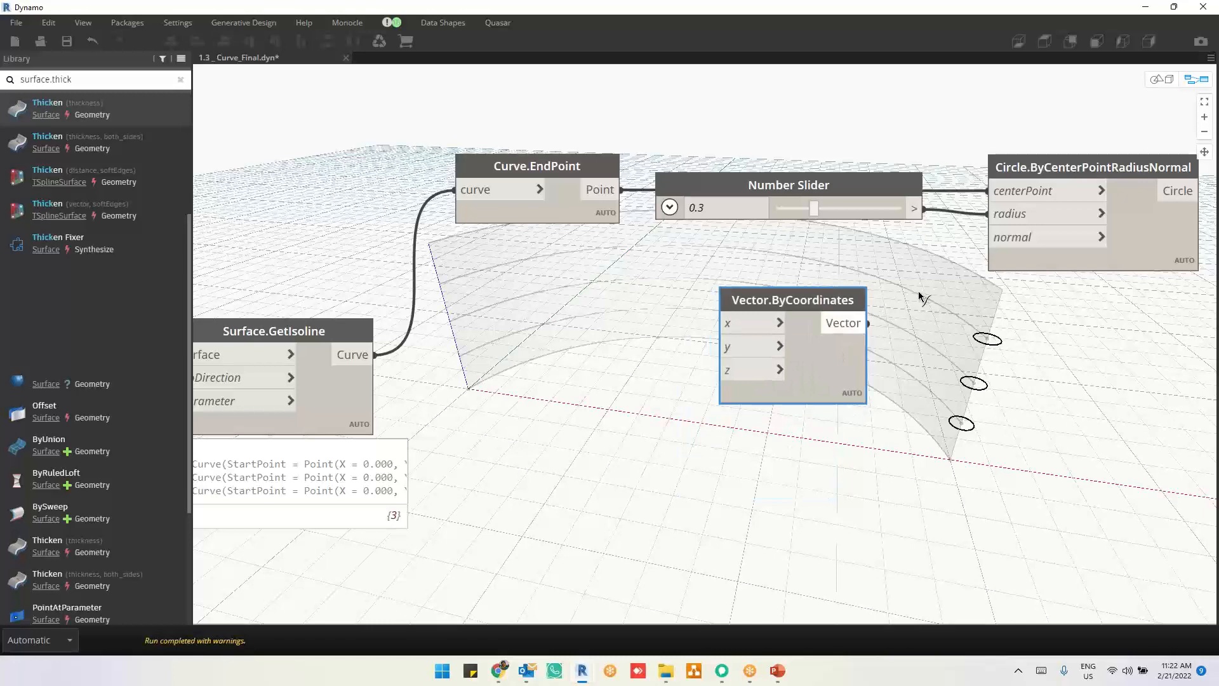
click(991, 243)
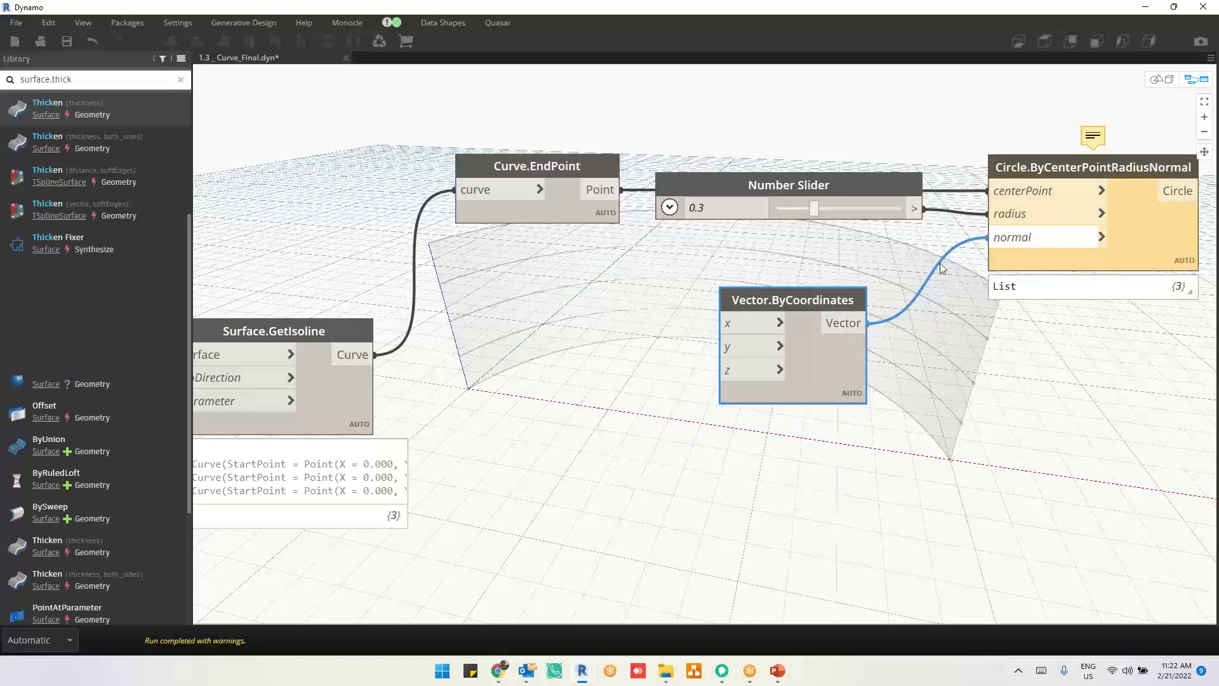
Step: Add a Code Block with the value 1 beside Vector.ByCoordinates and connect it to the y input
double_click(596, 360)
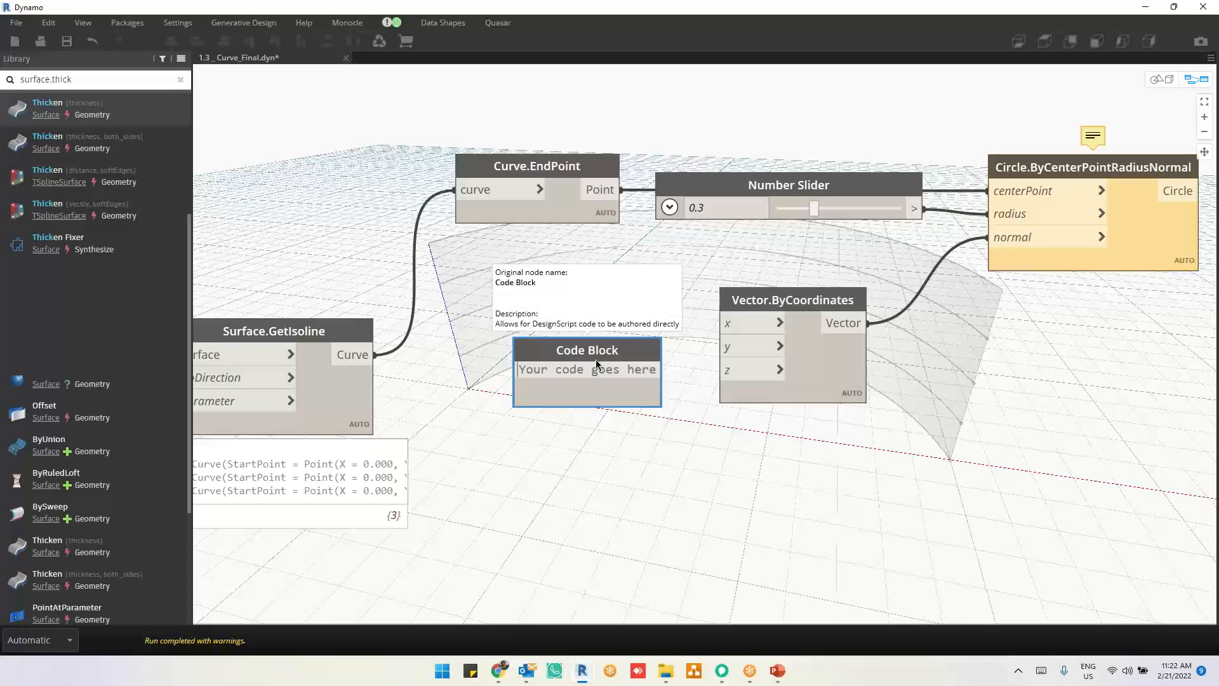
text(1;)
click(583, 371)
click(768, 370)
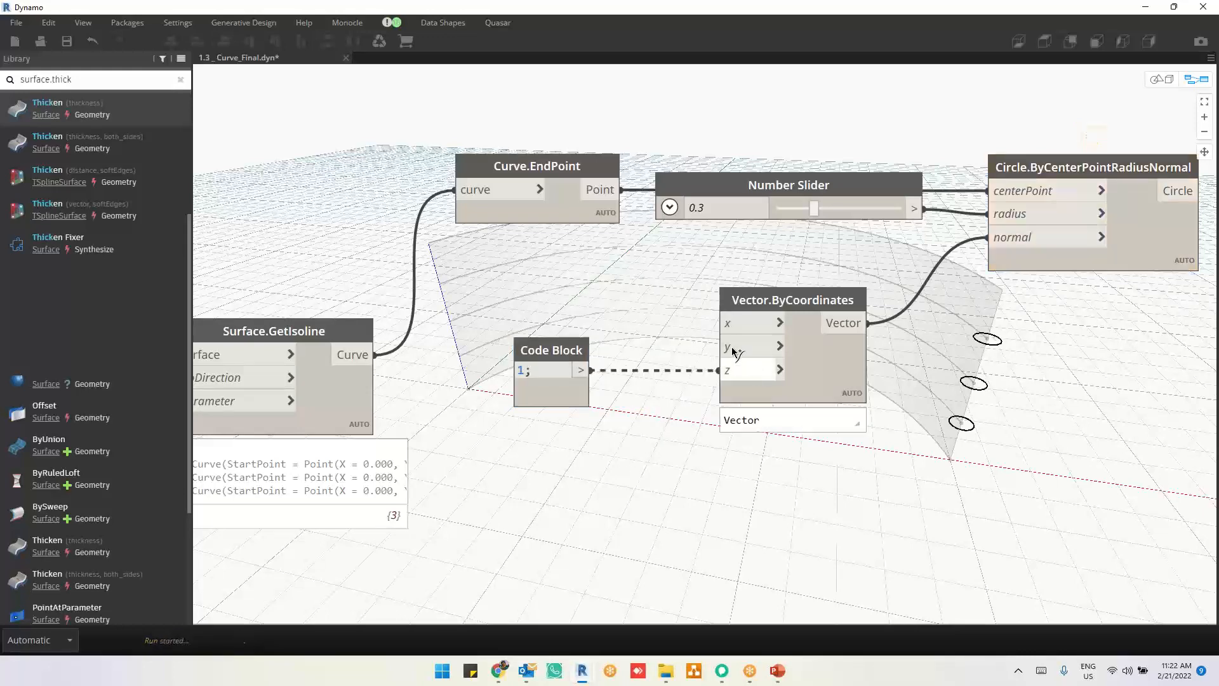
click(751, 368)
click(734, 349)
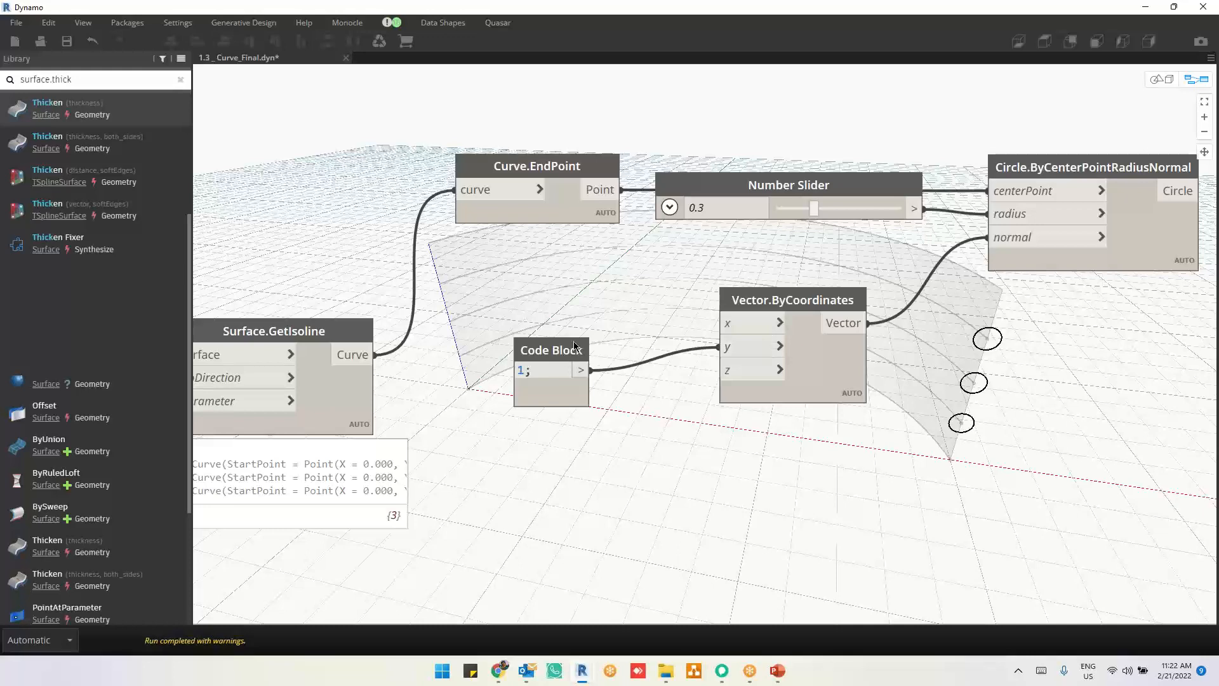
Step: Try the Code Block on the x input of Vector.ByCoordinates instead of y and examine the circles' orientation from another angle
drag(564, 346, 576, 316)
click(730, 347)
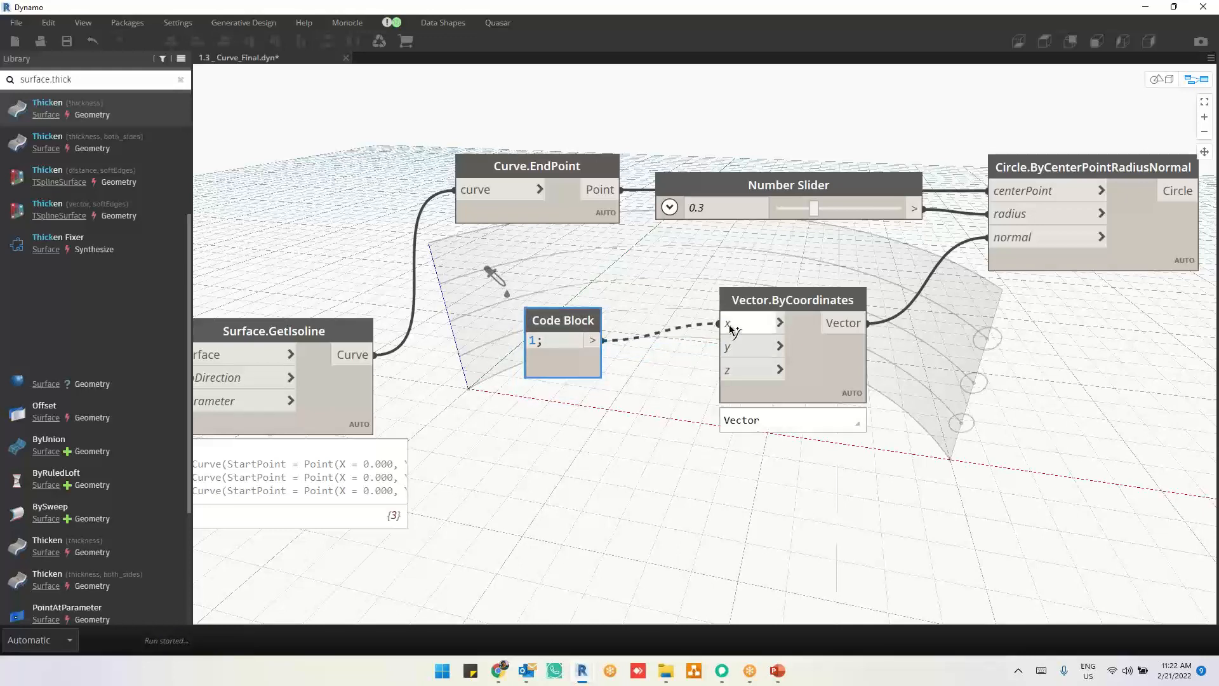
click(730, 326)
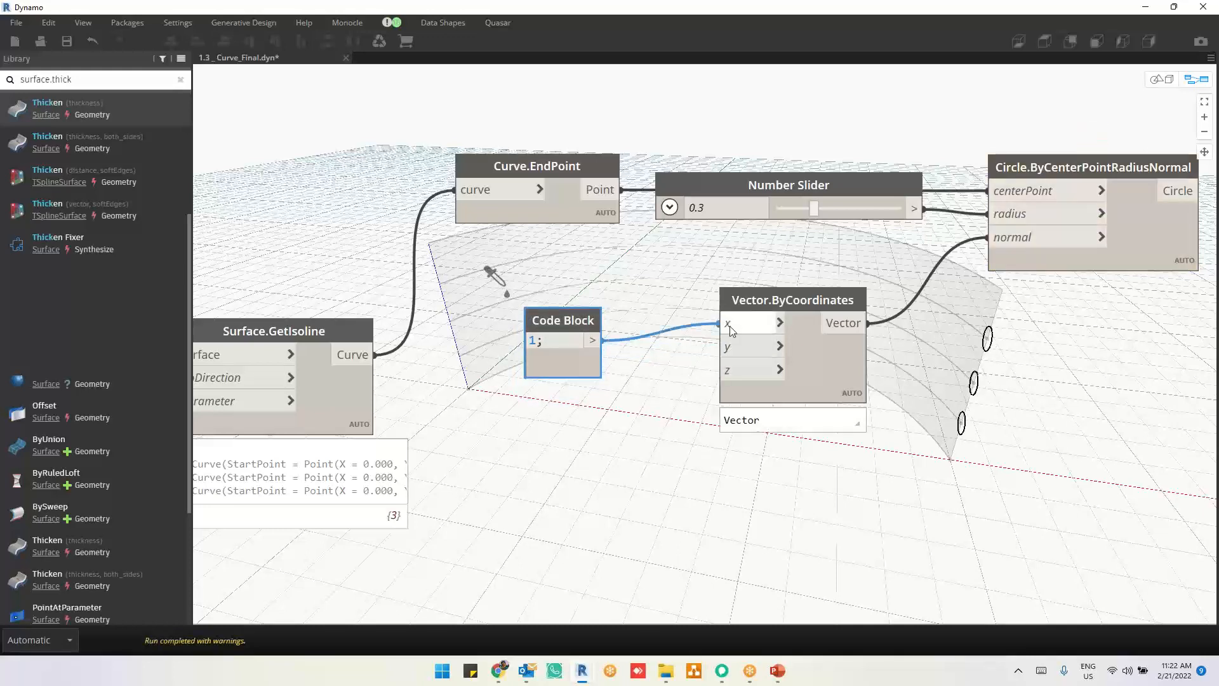
key(ctrl+b)
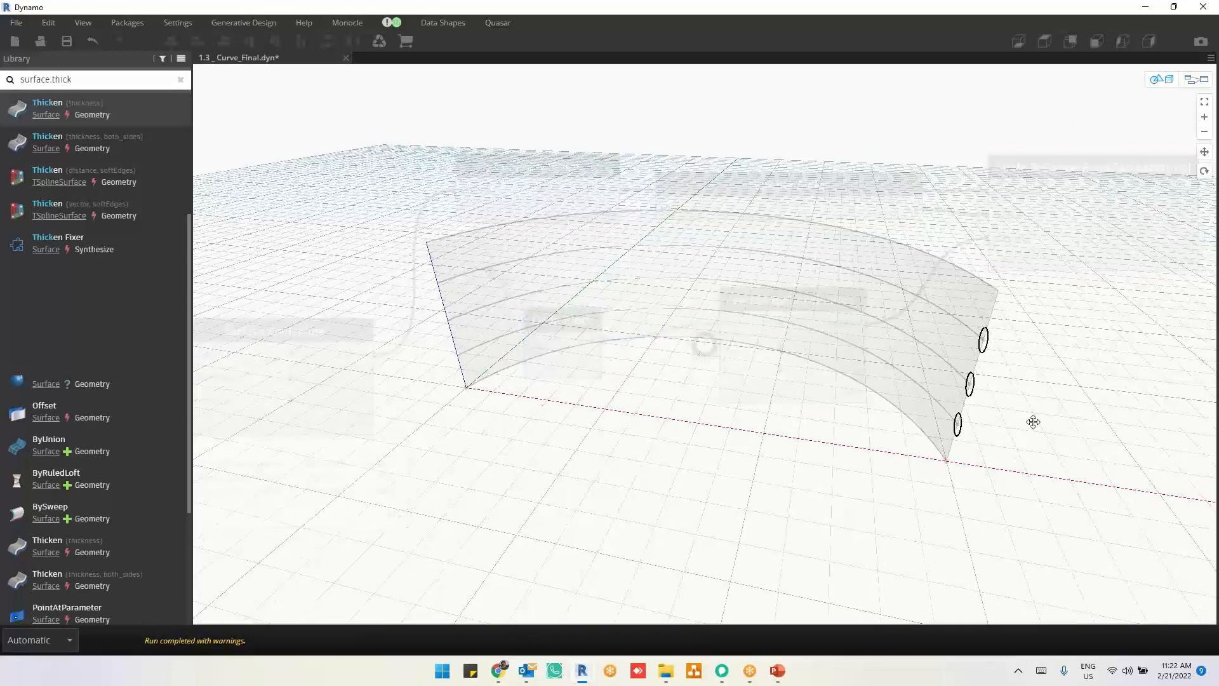
right_drag(1033, 422, 1029, 422)
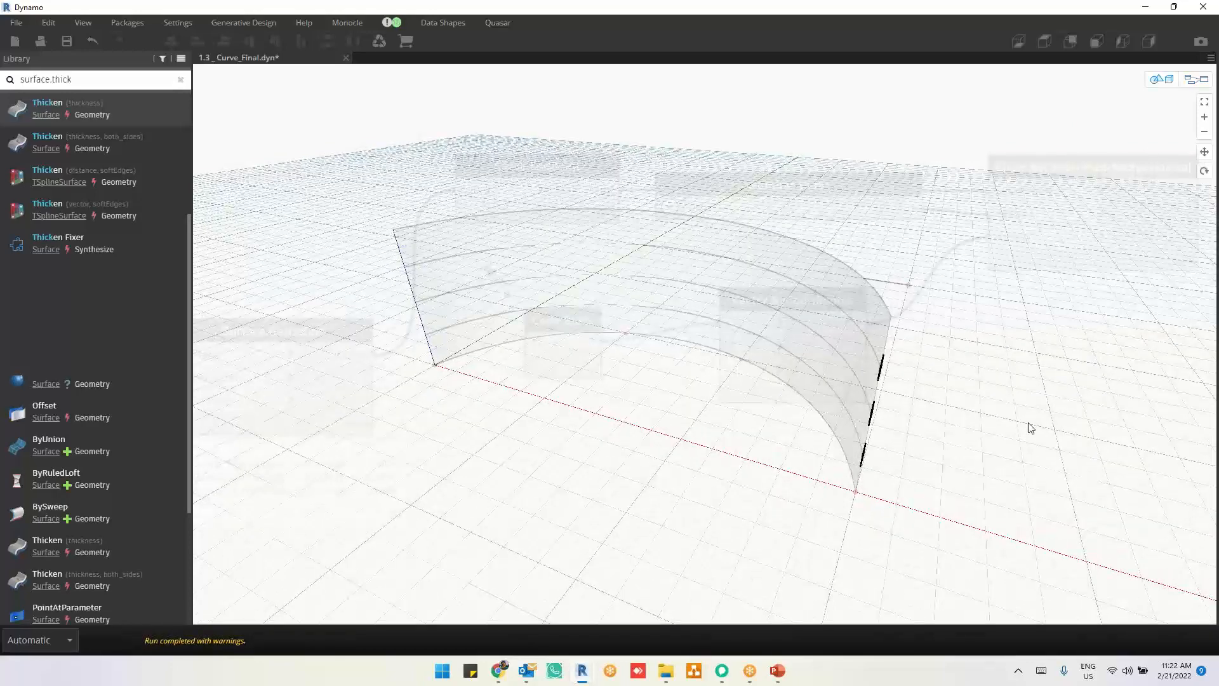
key(ctrl+b)
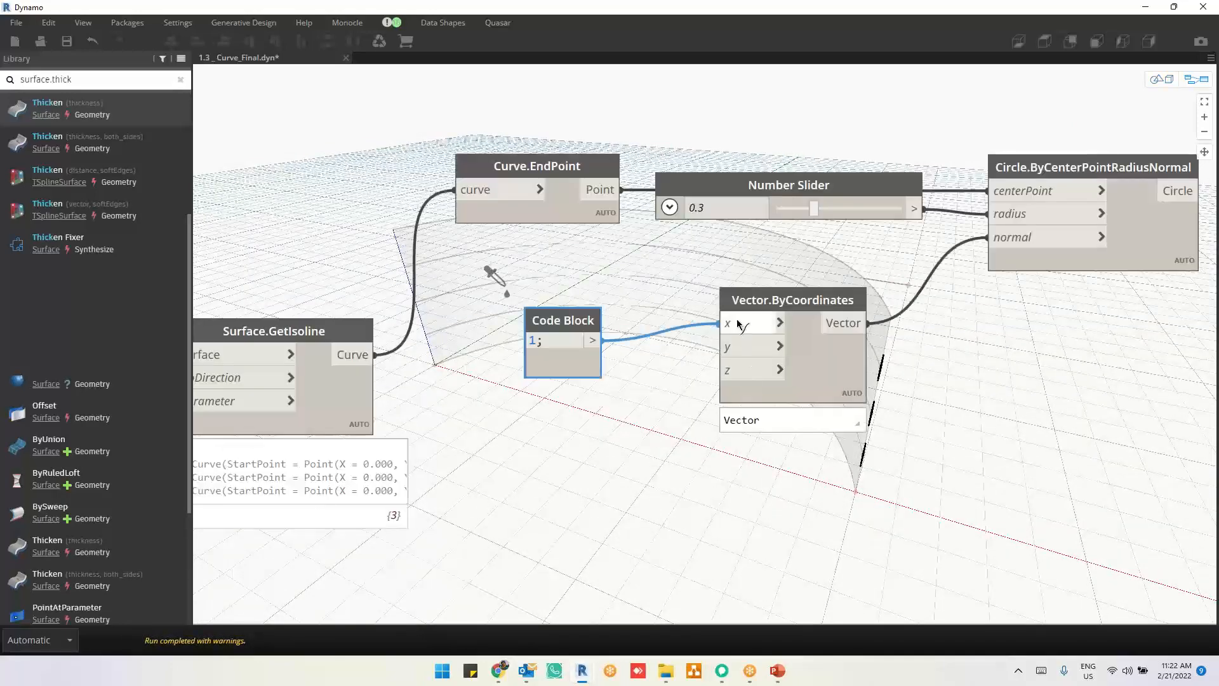
Step: Reconnect the Code Block from the x input to the y input of Vector.ByCoordinates
drag(738, 321, 737, 343)
middle_drag(954, 367, 911, 327)
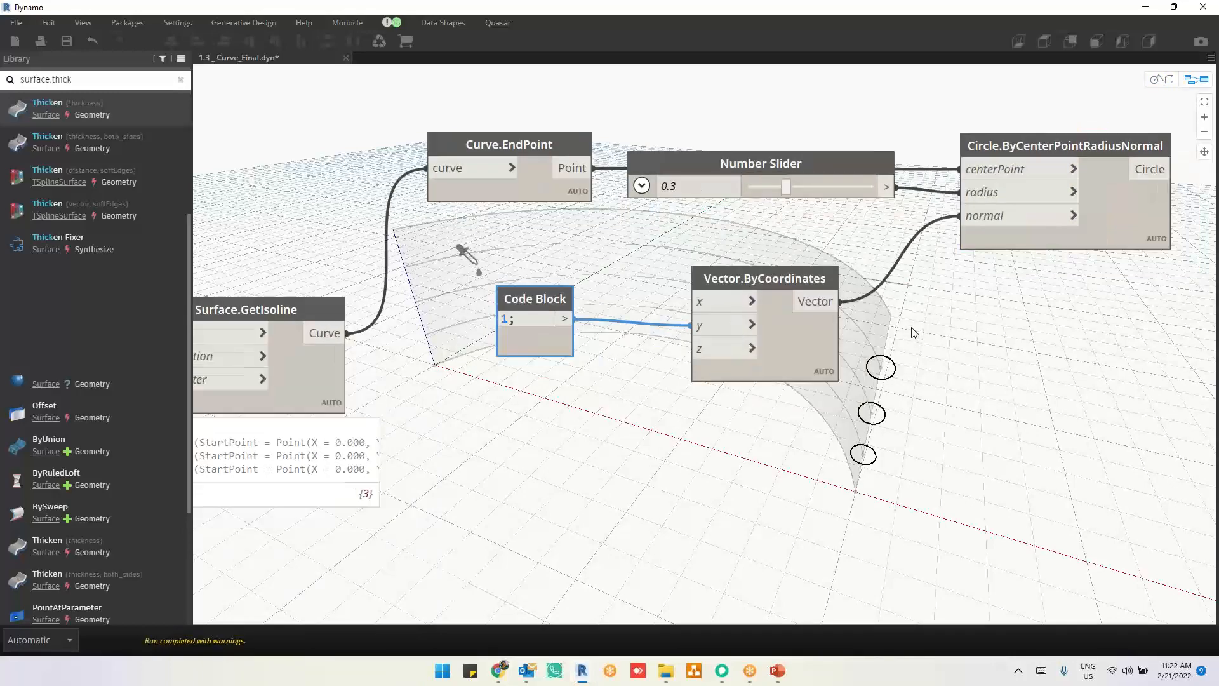
scroll(1035, 334, down, 1)
middle_drag(1036, 333, 768, 362)
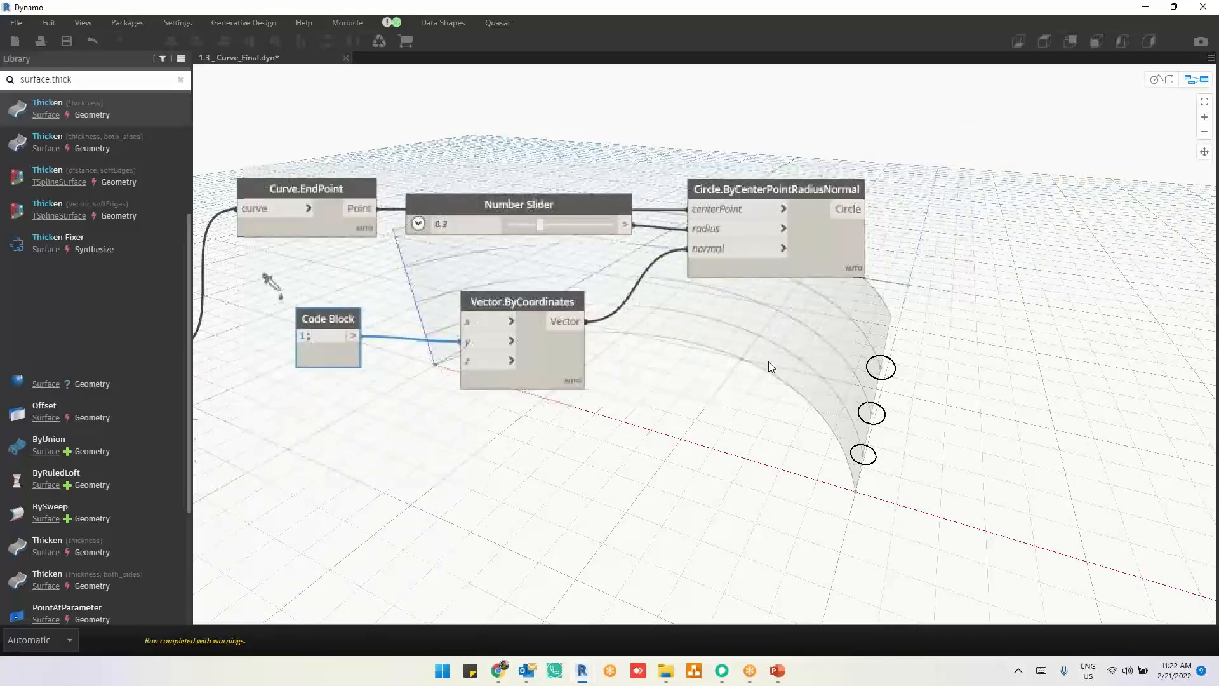
Step: Add a Curve.SweepAsSolid node beside the Circle.ByCenterPointRadiusNormal node
click(829, 242)
scroll(1004, 381, down, 1)
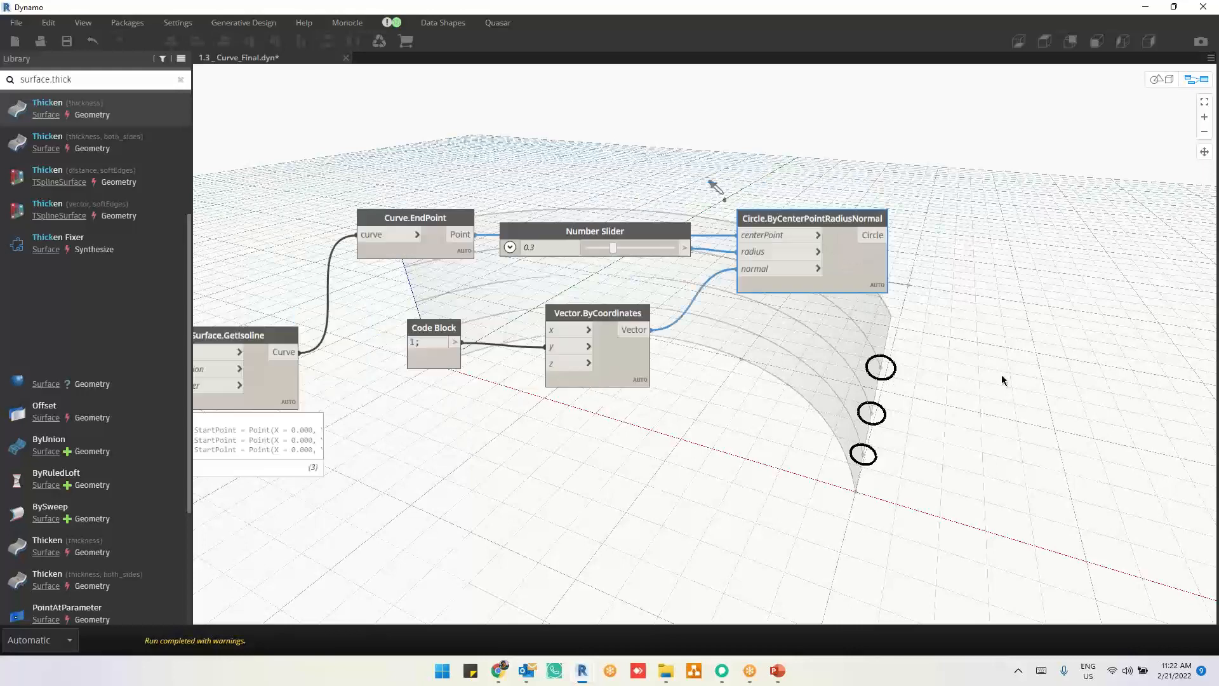
click(280, 385)
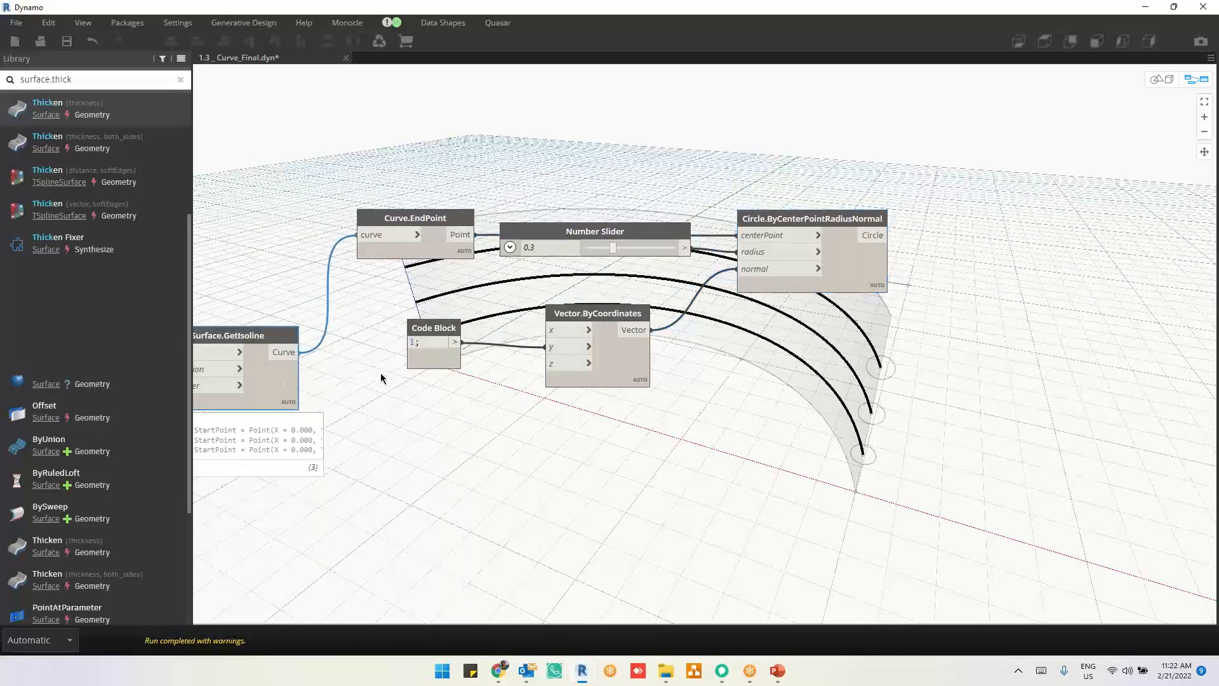
right_click(1140, 309)
text(s)
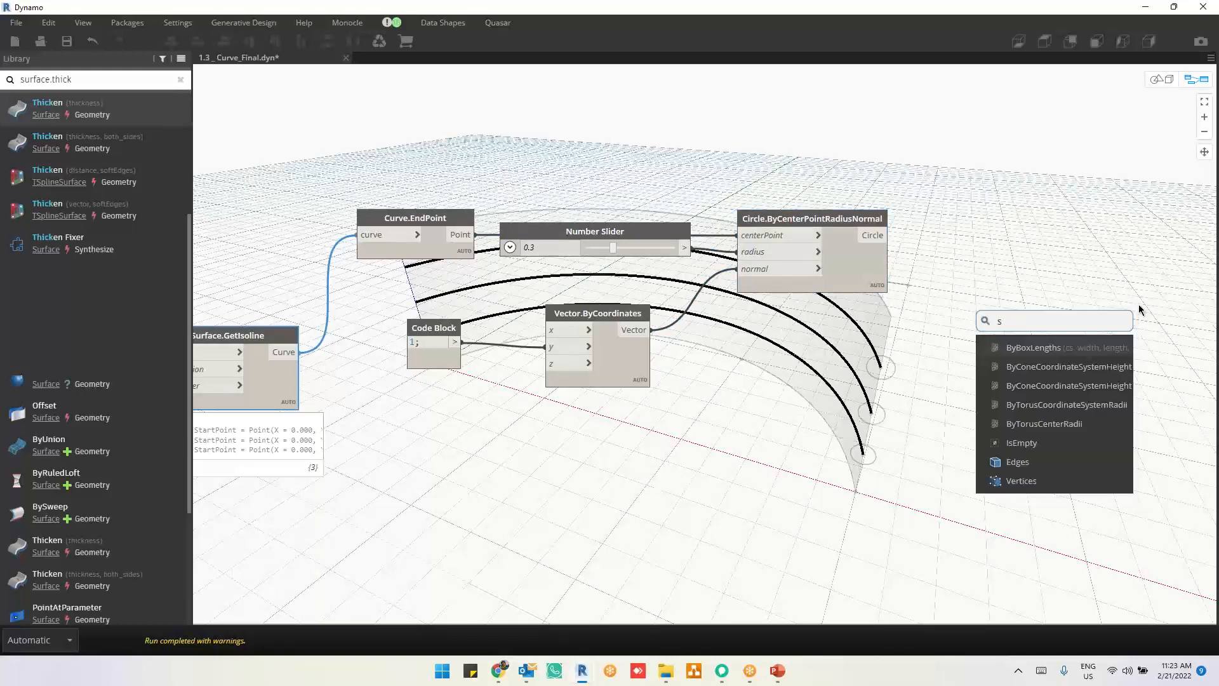
text(eep)
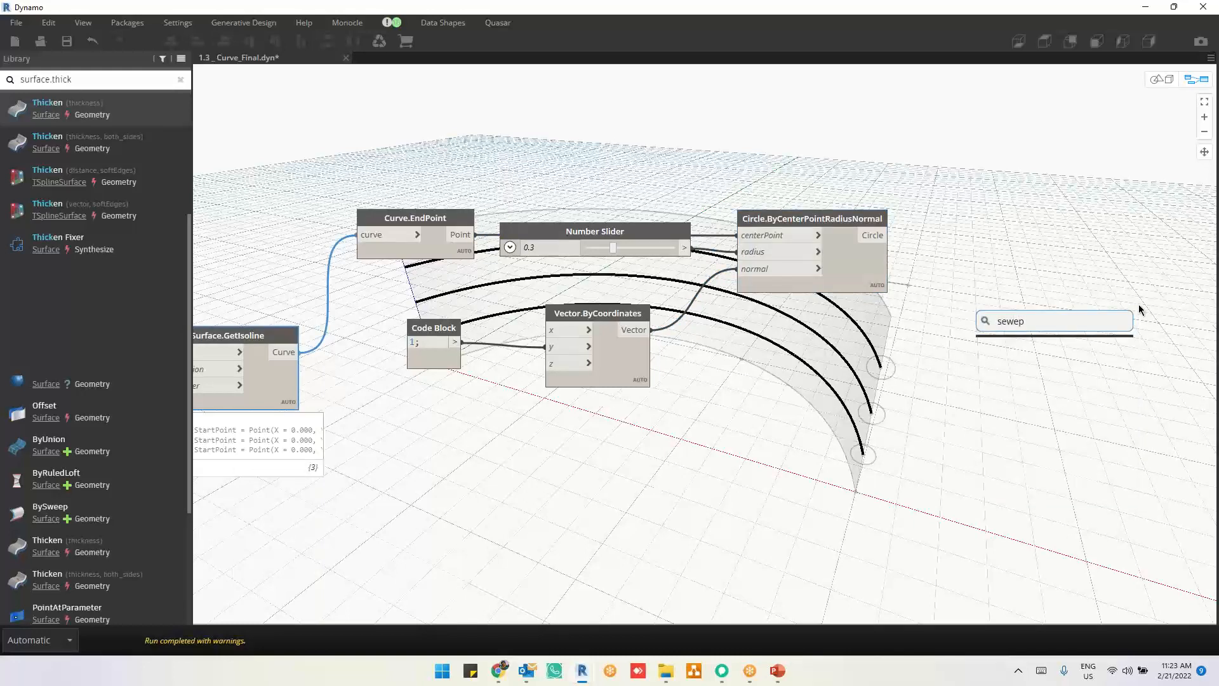
key(BackSpace)
text(w)
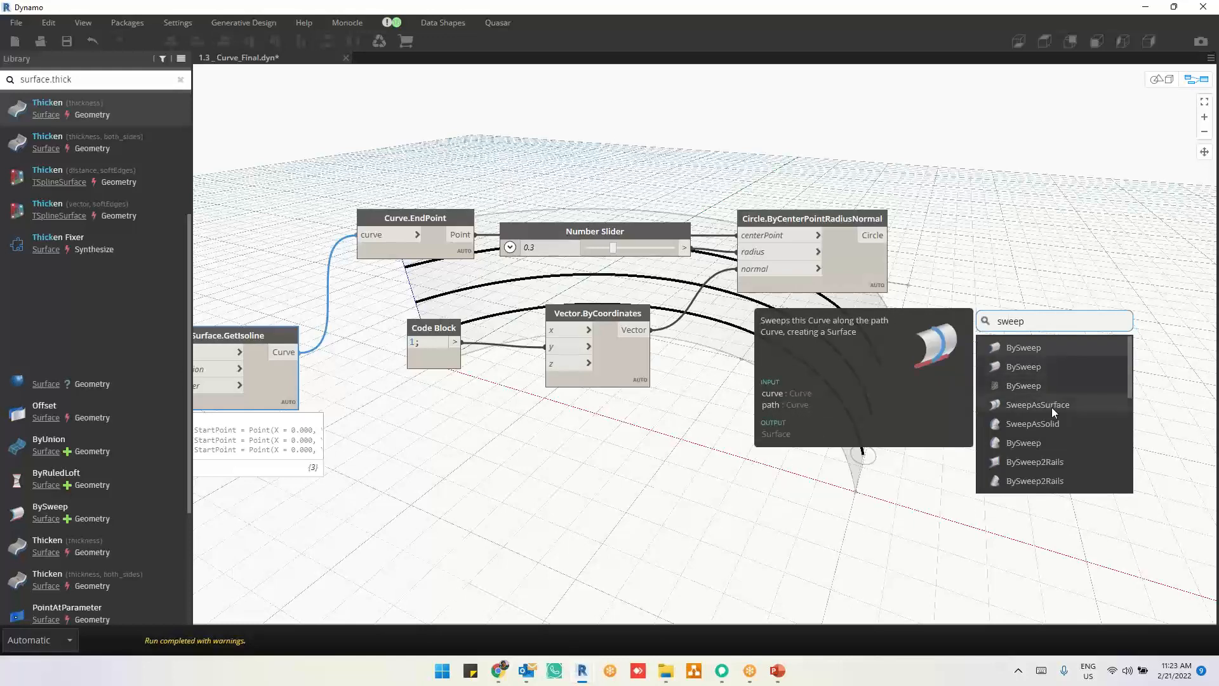
scroll(1051, 424, down, 1)
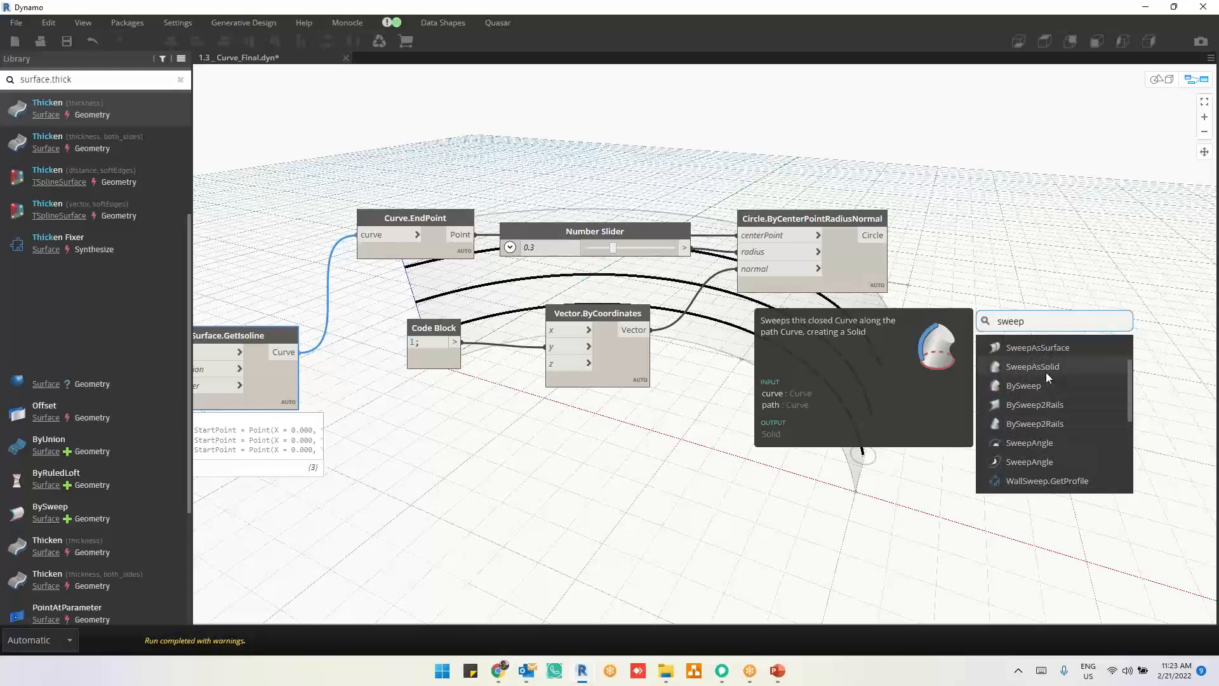
click(1046, 369)
drag(1051, 385, 1060, 263)
Step: Connect the Circle output to the curve input of Curve.SweepAsSolid and Surface.GetIsoline's Curve output to its path input, and examine the swept solids
drag(889, 236, 1041, 312)
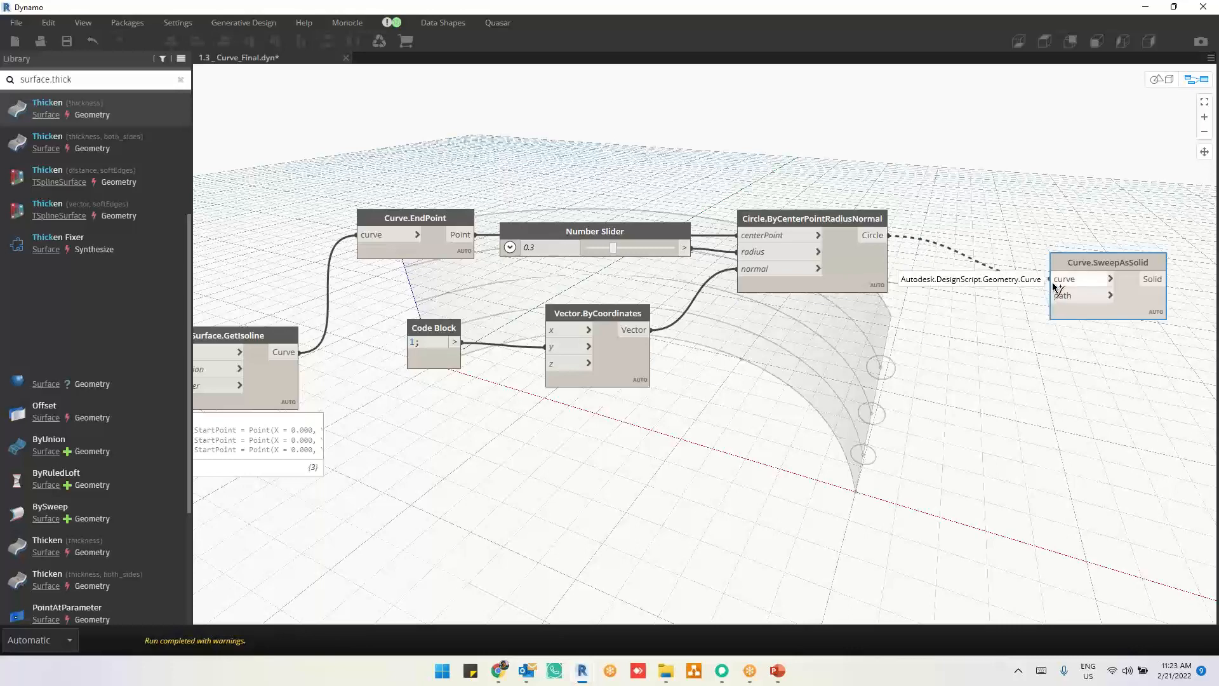
click(1054, 287)
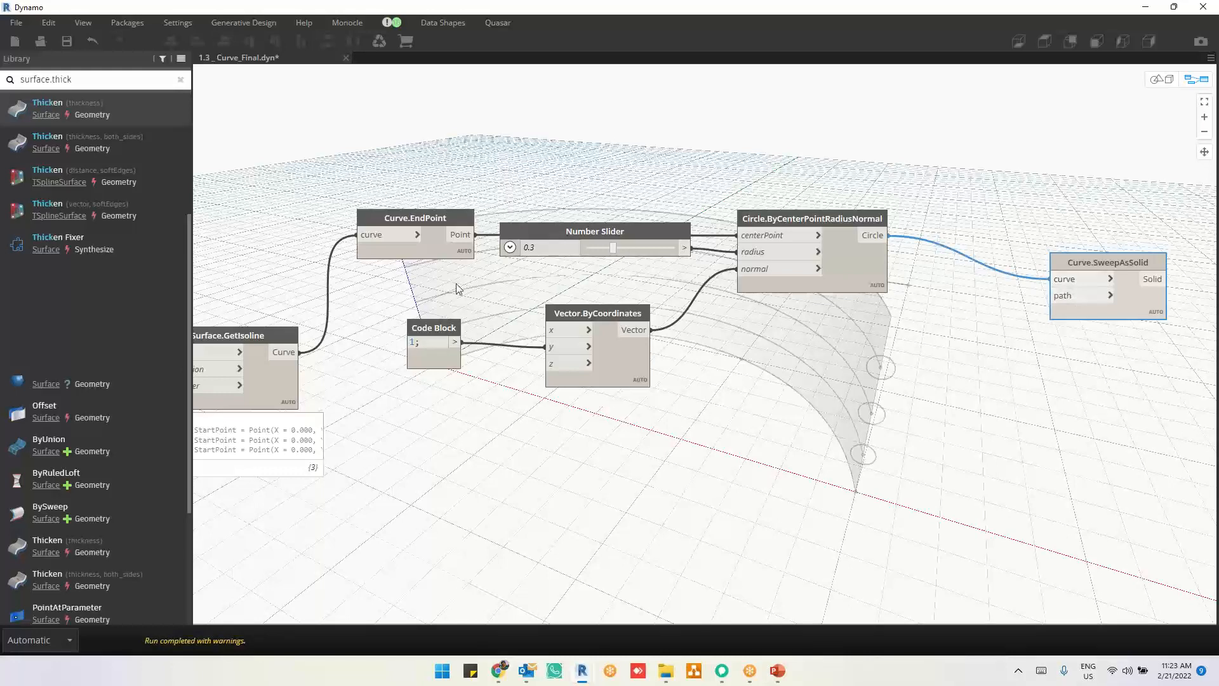
click(296, 352)
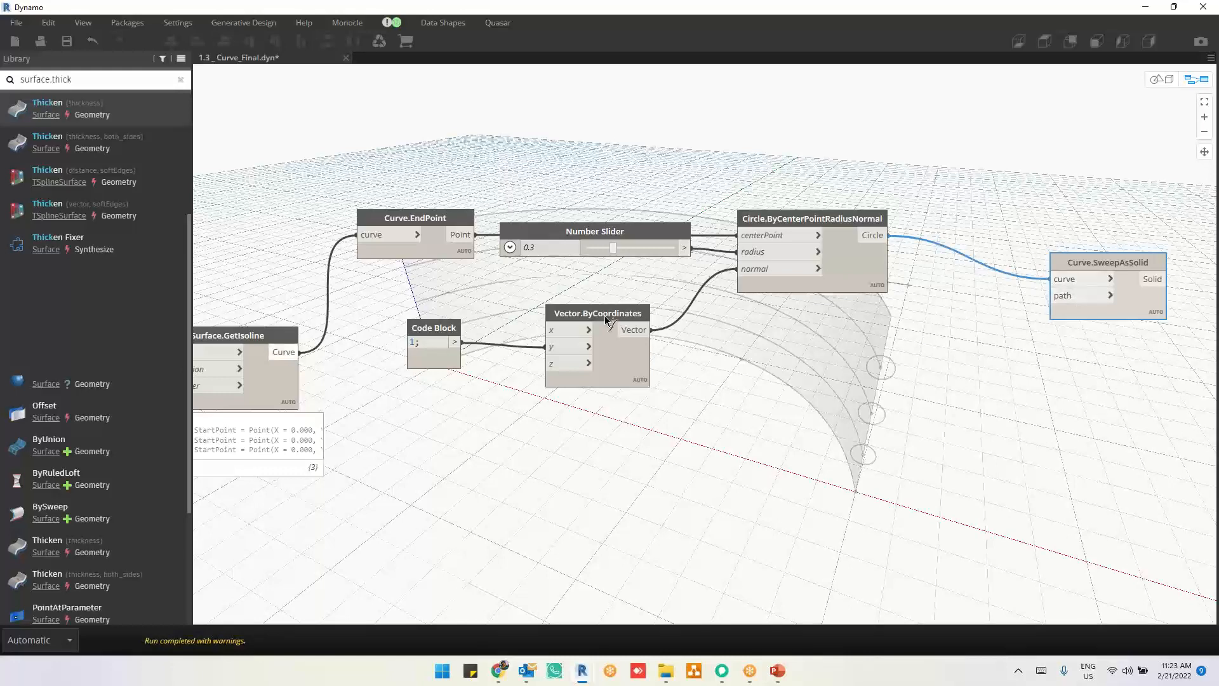
click(1067, 300)
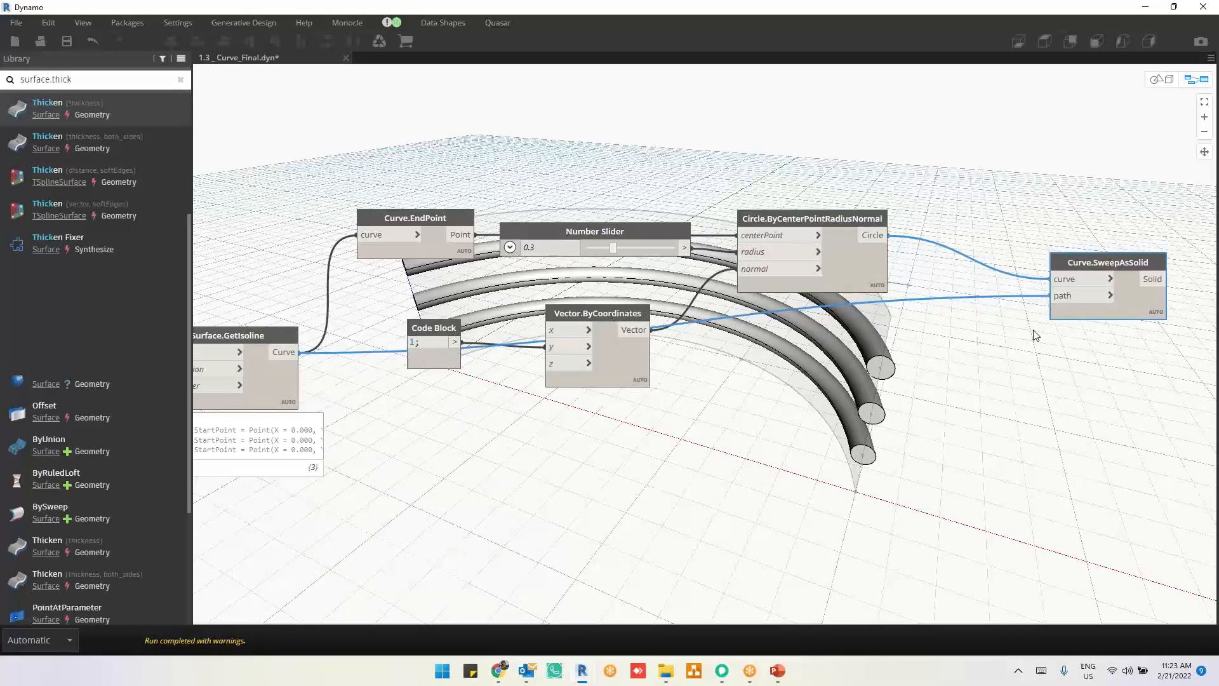
key(ctrl+b)
right_drag(760, 374, 779, 360)
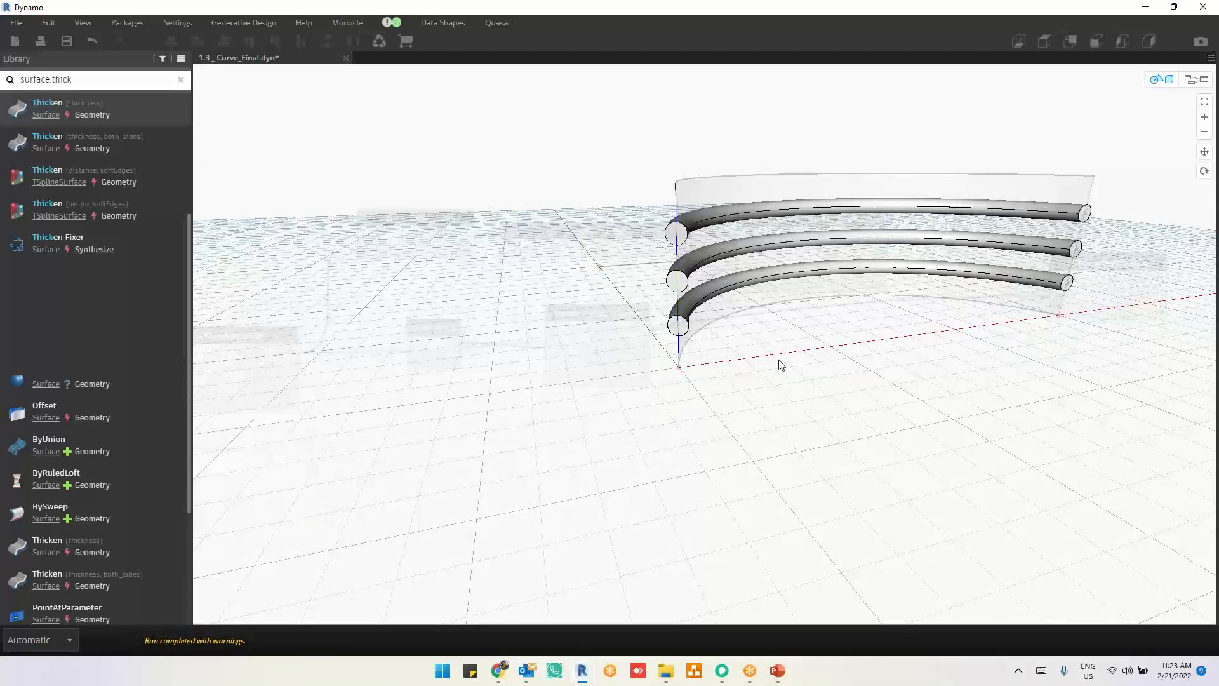
key(ctrl+b)
Step: Try a radius of 0.4 on the Number Slider for the swept solids and return it to 0.3
scroll(824, 198, up, 3)
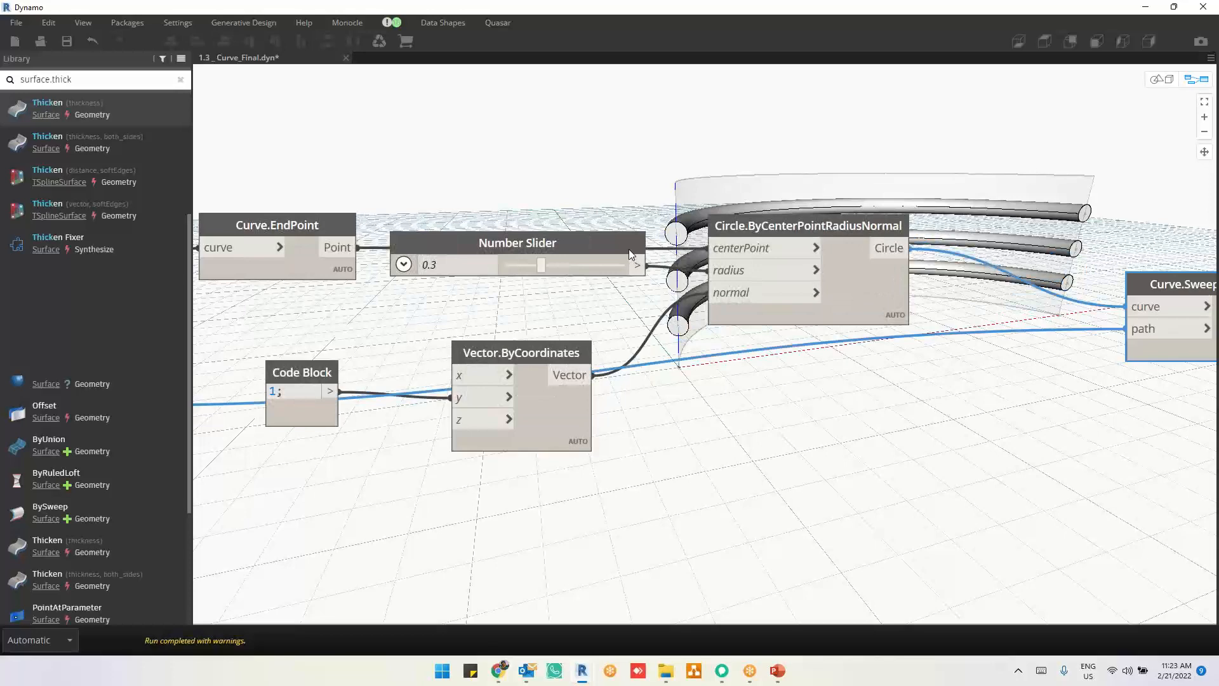
drag(628, 249, 628, 260)
click(670, 187)
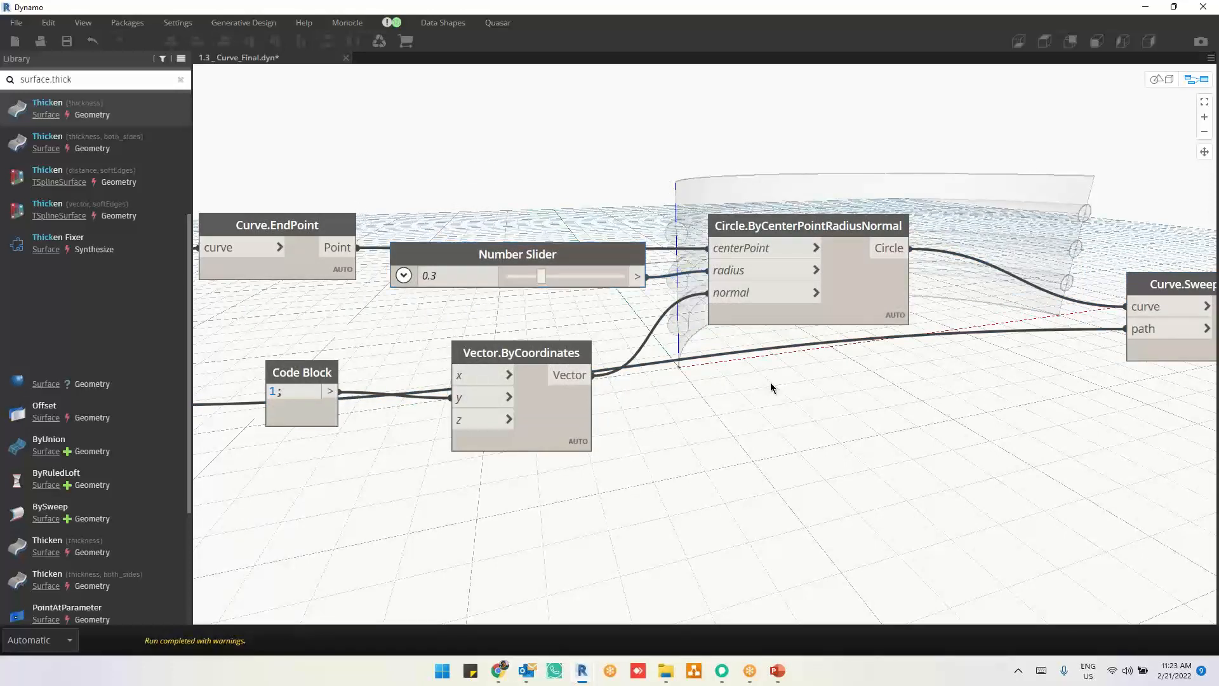
mouse_move(537, 276)
mouse_down()
mouse_move(523, 277)
mouse_move(553, 280)
mouse_up()
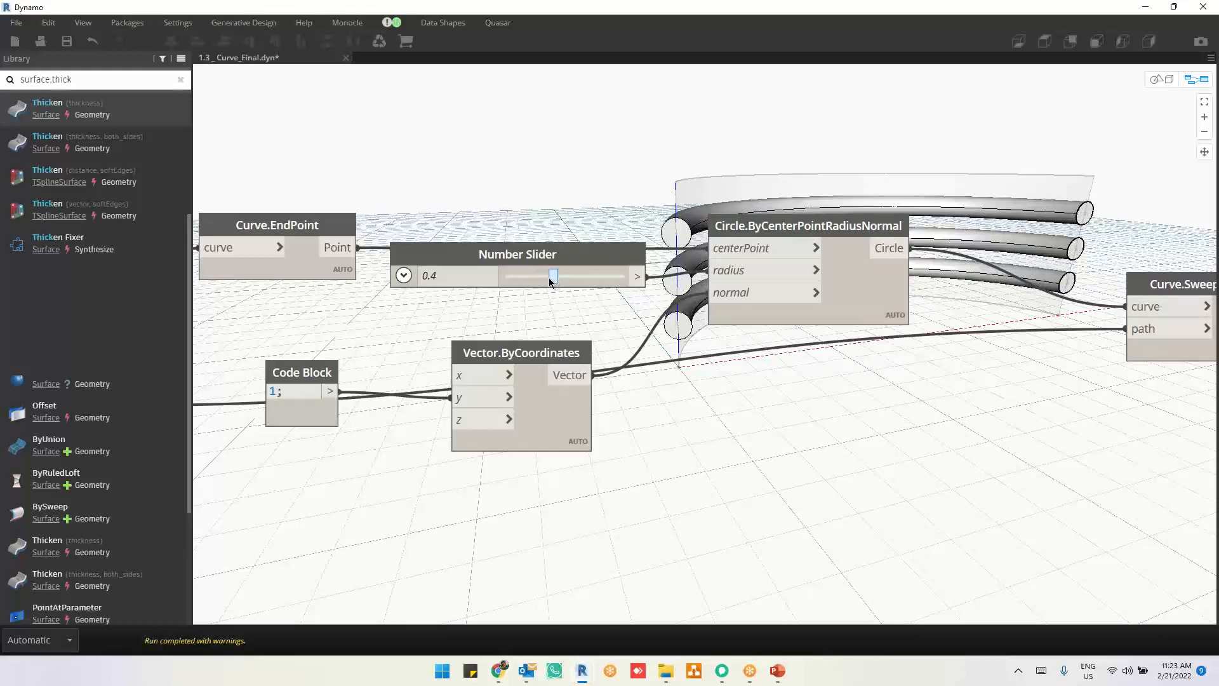
click(545, 282)
Step: Add a Circle.ByPlaneRadius node in the free space below the Circle.ByCenterPointRadiusNormal node
scroll(736, 470, down, 2)
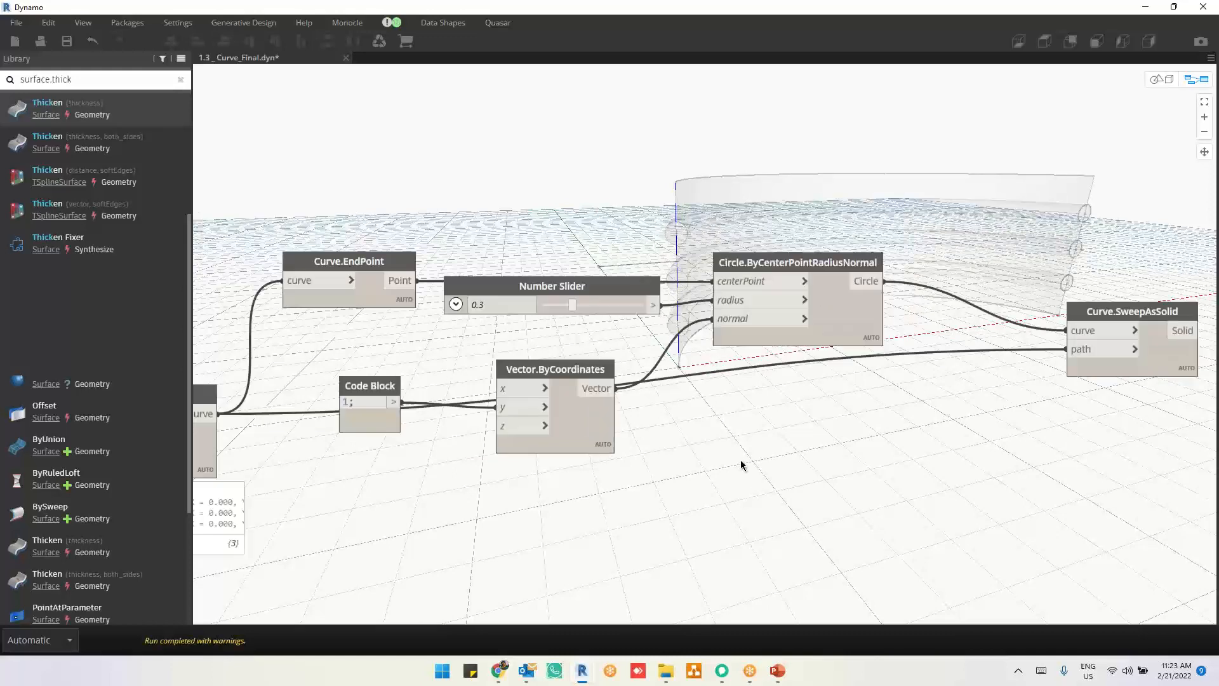
middle_drag(774, 473, 745, 319)
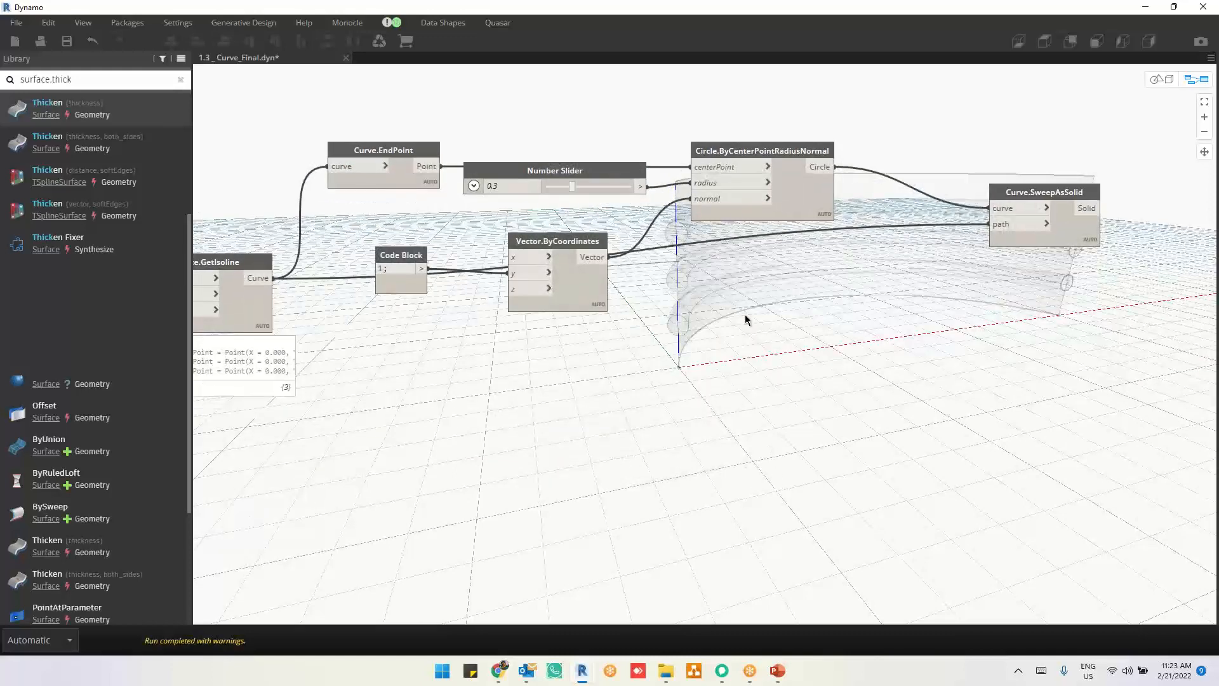
right_click(774, 373)
text(cir)
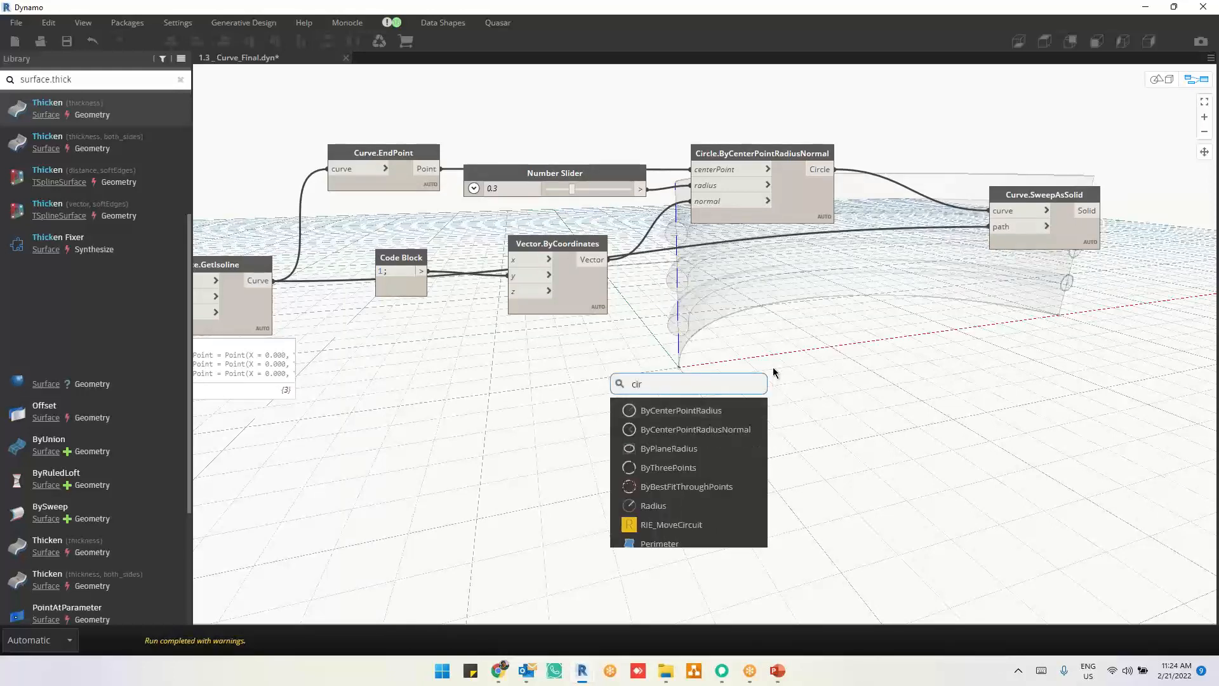
text(clr)
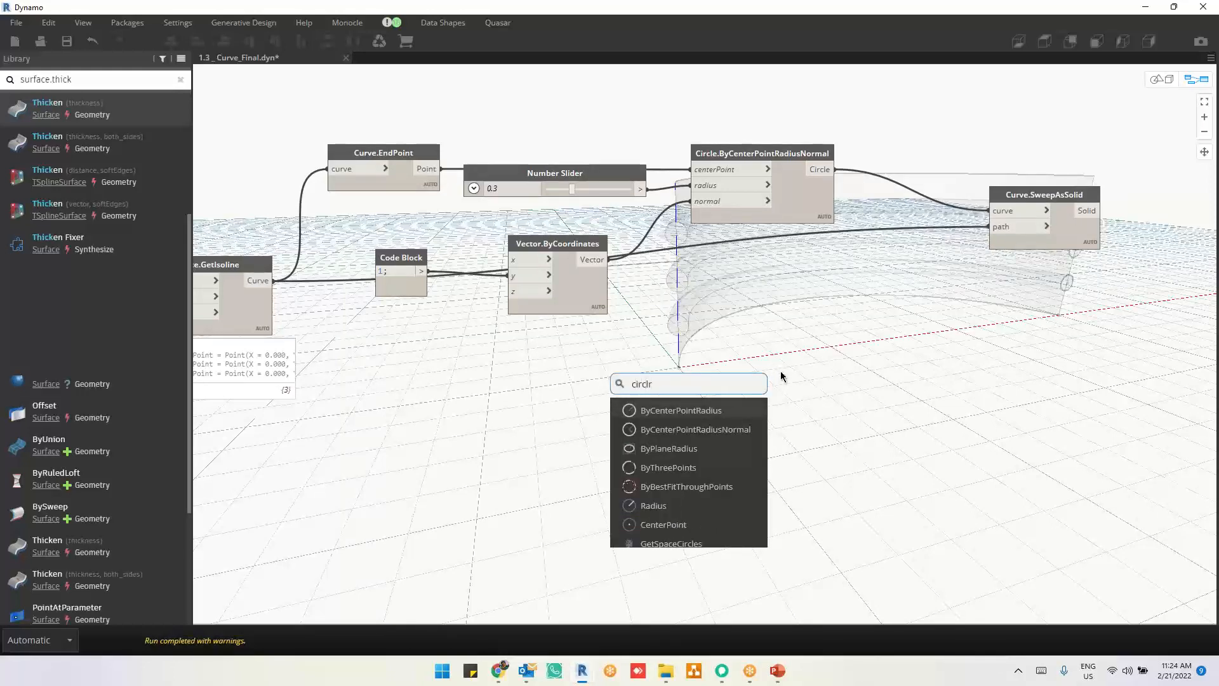
key(BackSpace)
text(e.)
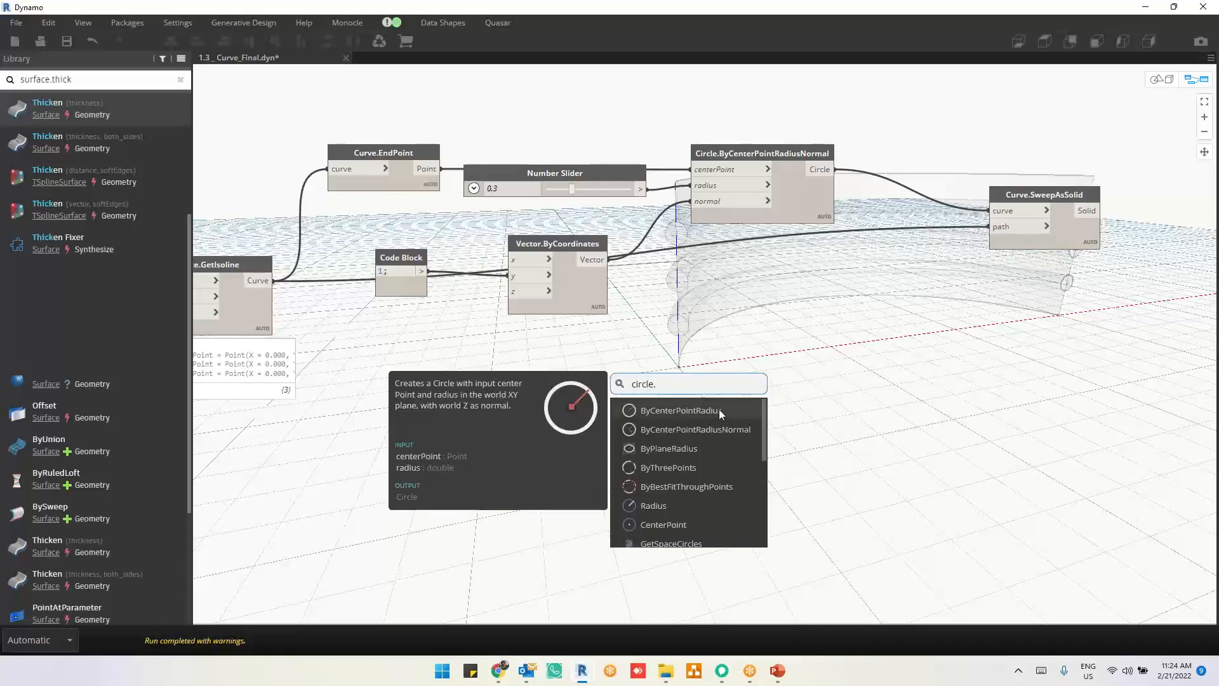
click(704, 447)
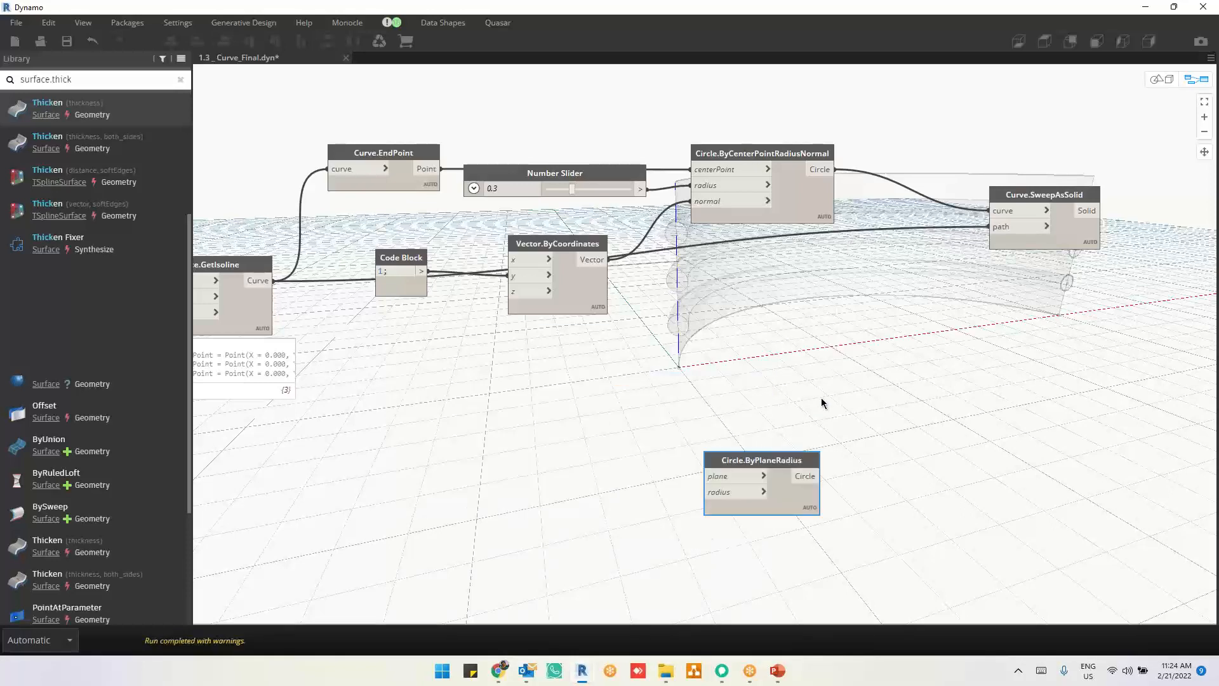
drag(784, 457, 821, 374)
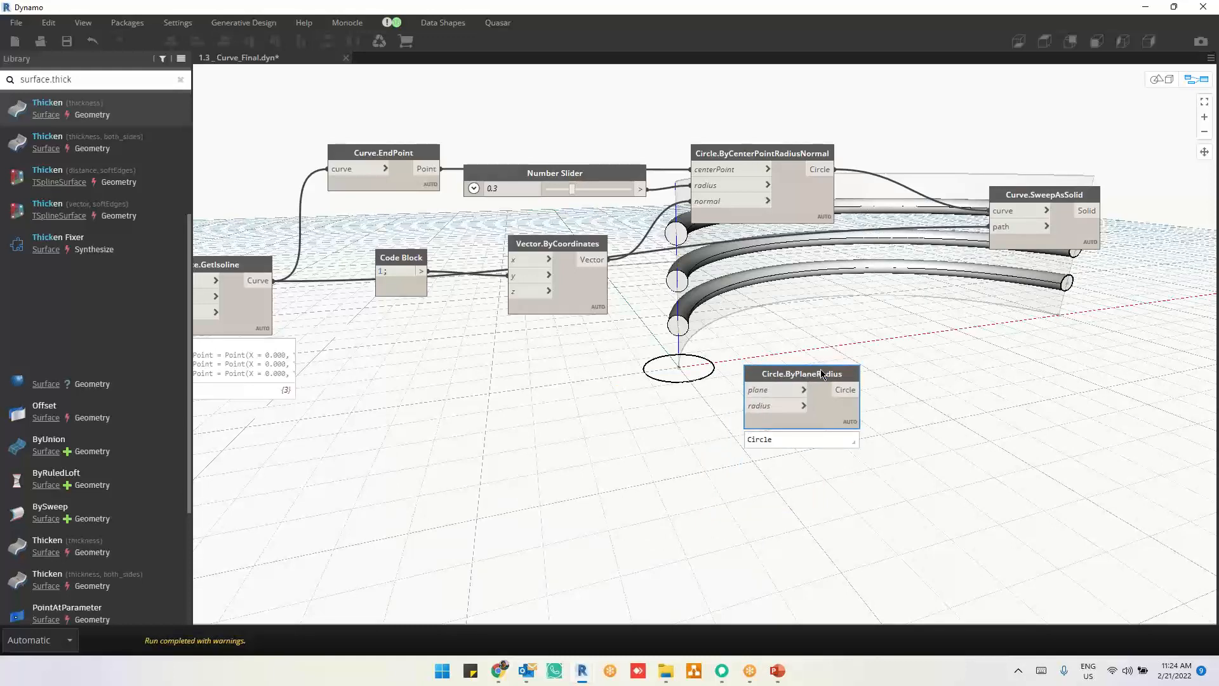
drag(778, 375, 779, 461)
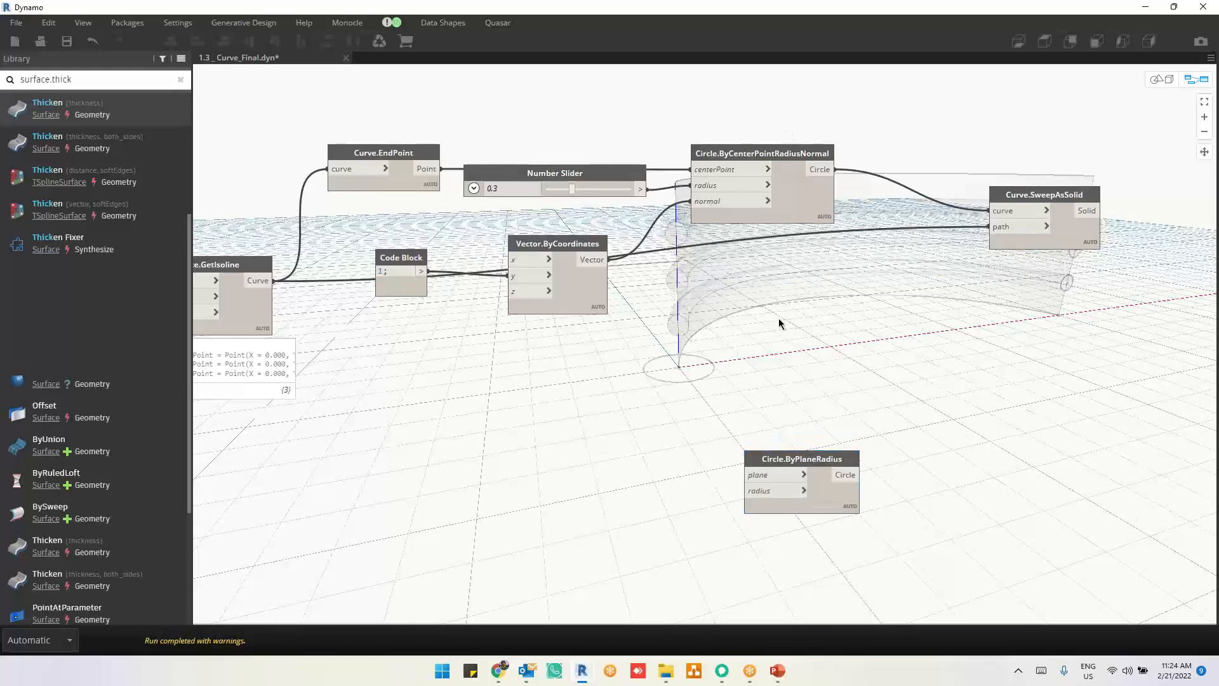
mouse_move(776, 460)
mouse_down()
mouse_move(751, 460)
mouse_move(766, 462)
mouse_up()
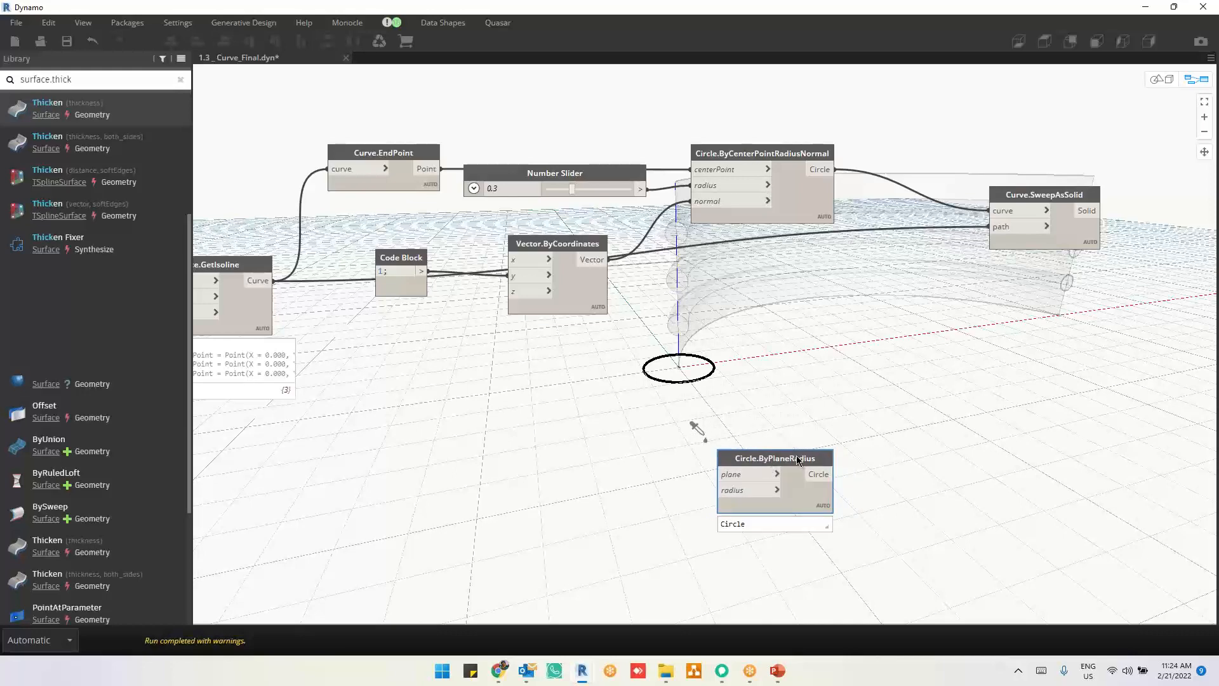
Step: Examine the geometry of the Curve.EndPoint and Surface.GetIsoline nodes in the background preview
mouse_move(799, 460)
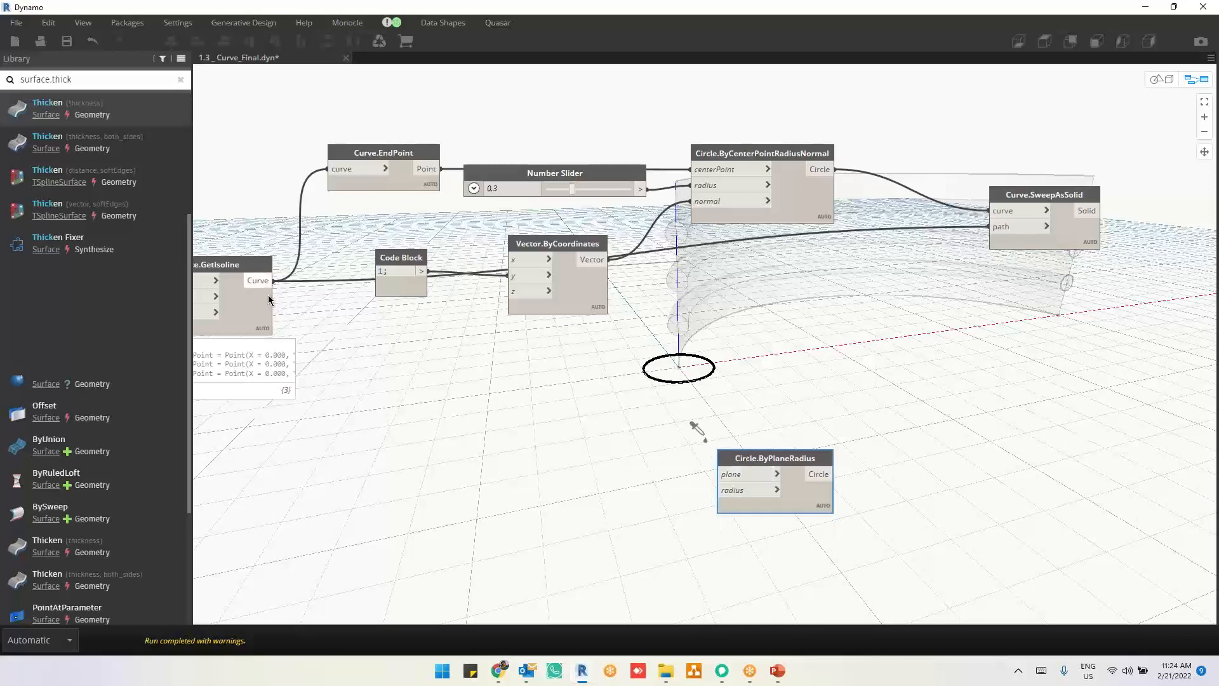
click(416, 181)
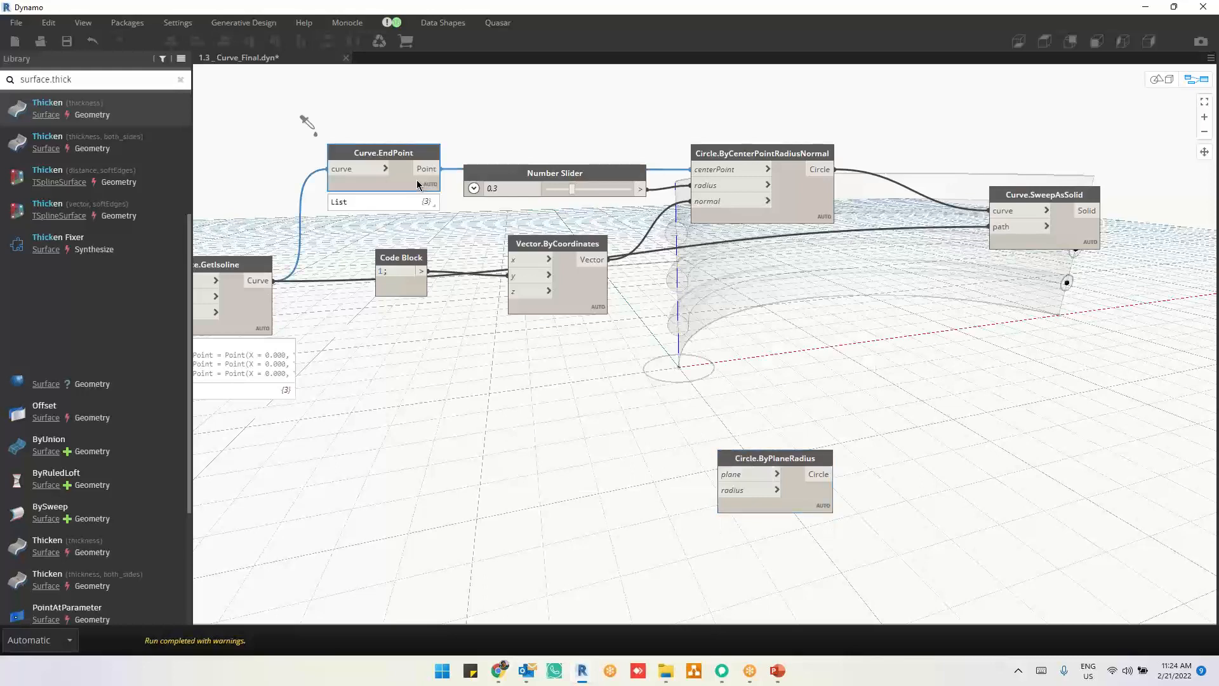
click(245, 308)
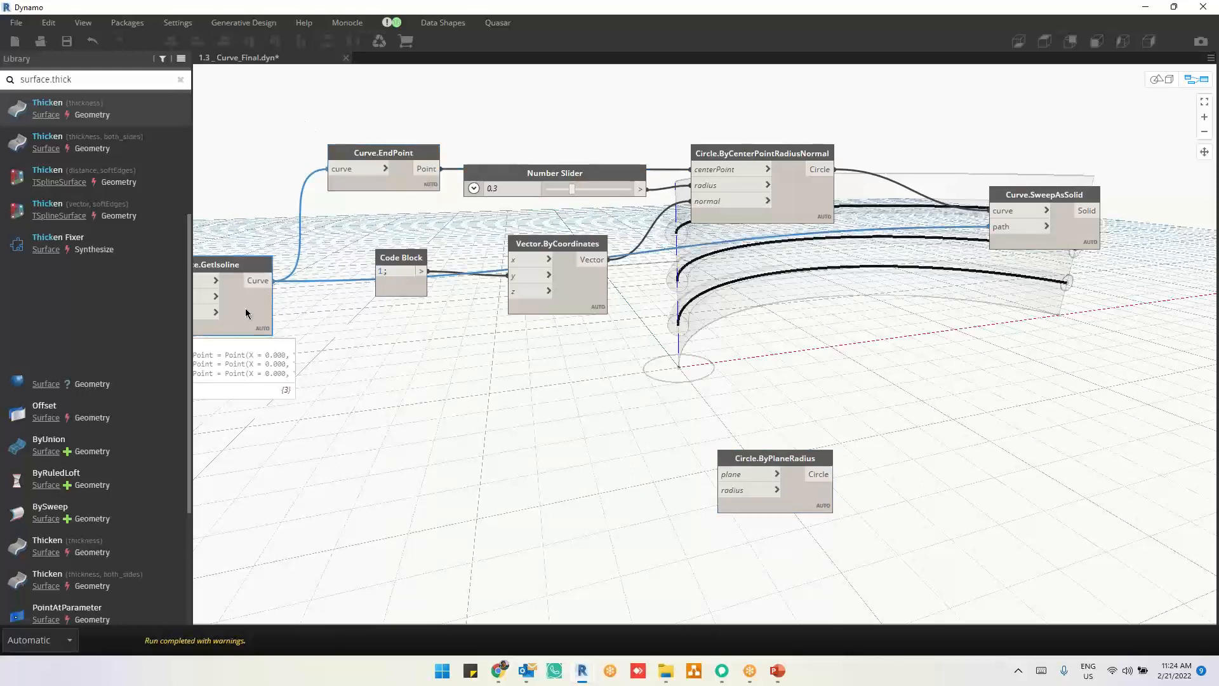
middle_drag(828, 396, 930, 352)
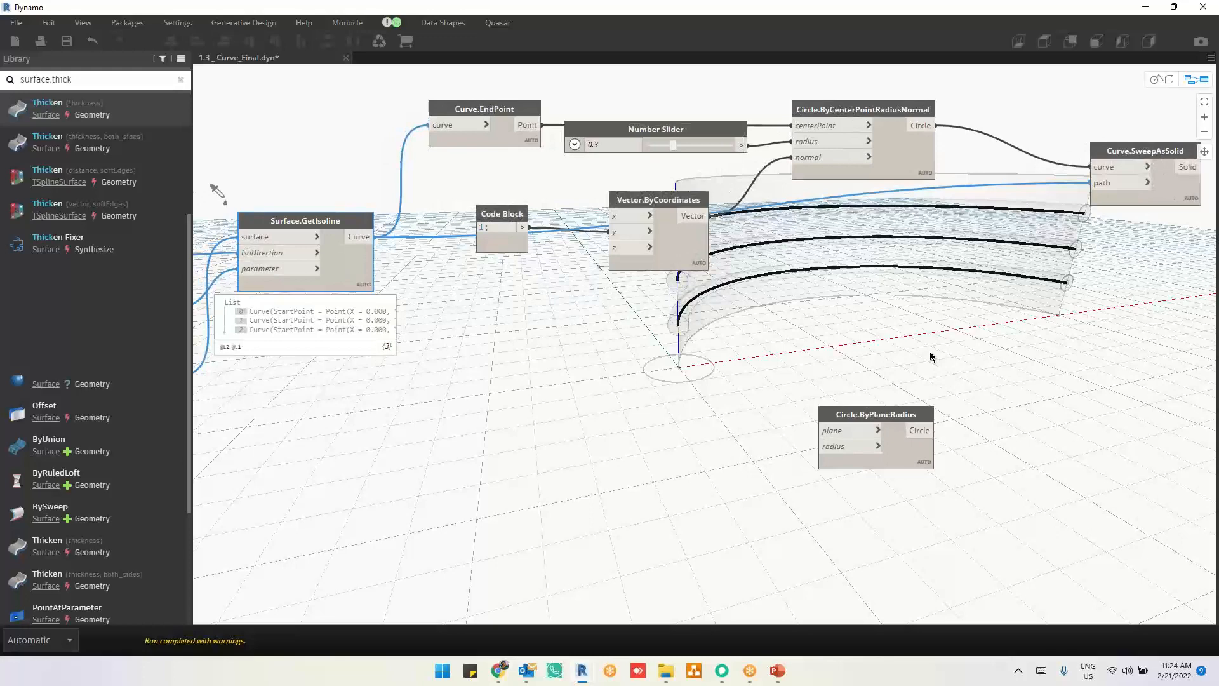
scroll(930, 357, down, 1)
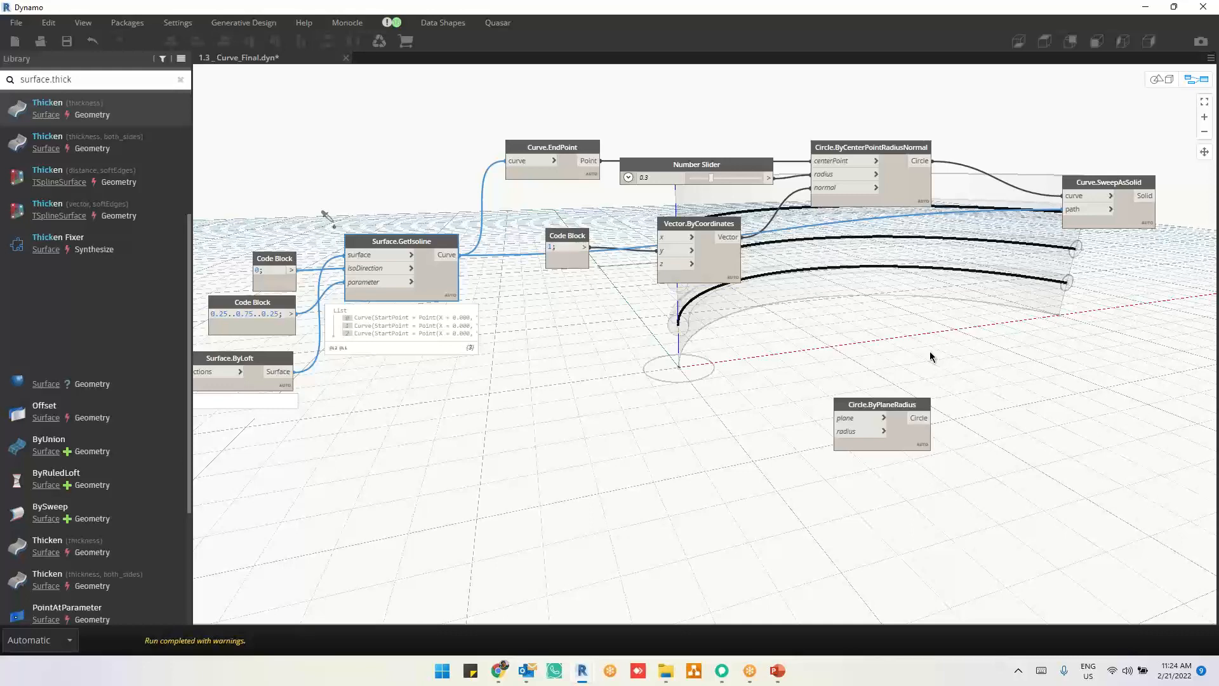
right_click(712, 402)
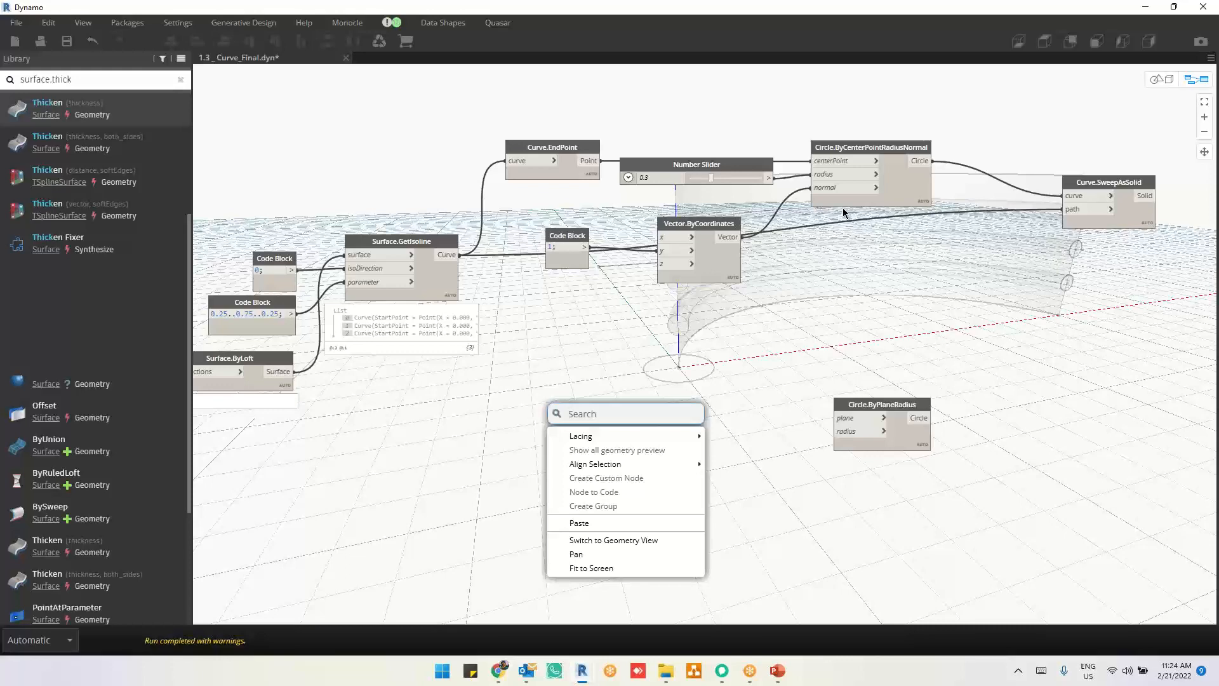
click(435, 291)
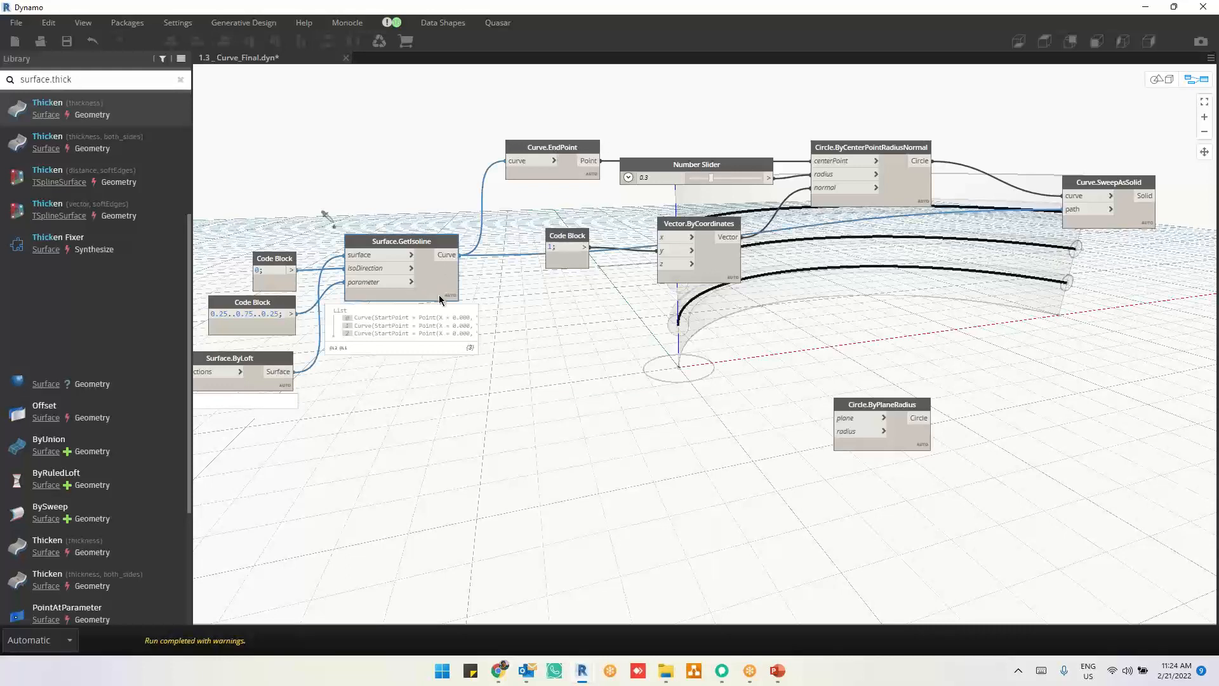
Step: Add a Curve.PlaneAtParameter node beside Circle.ByPlaneRadius and connect Surface.GetIsoline's Curve output to its curve input
click(624, 392)
right_click(624, 392)
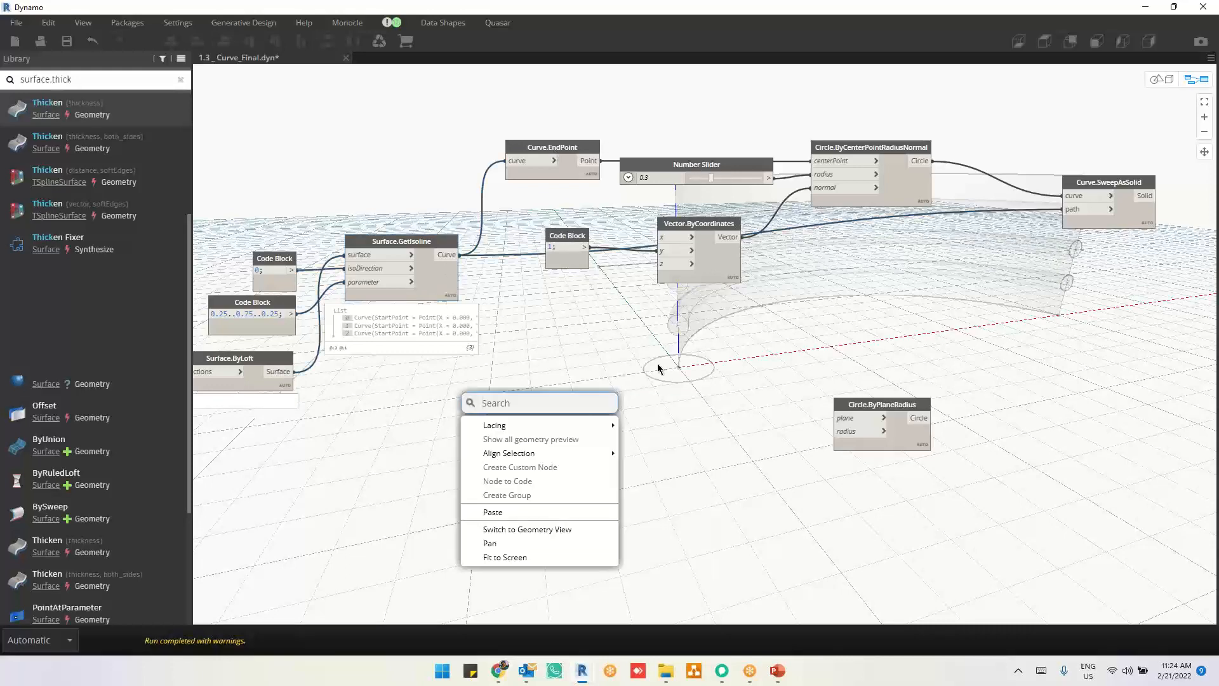
text(pl)
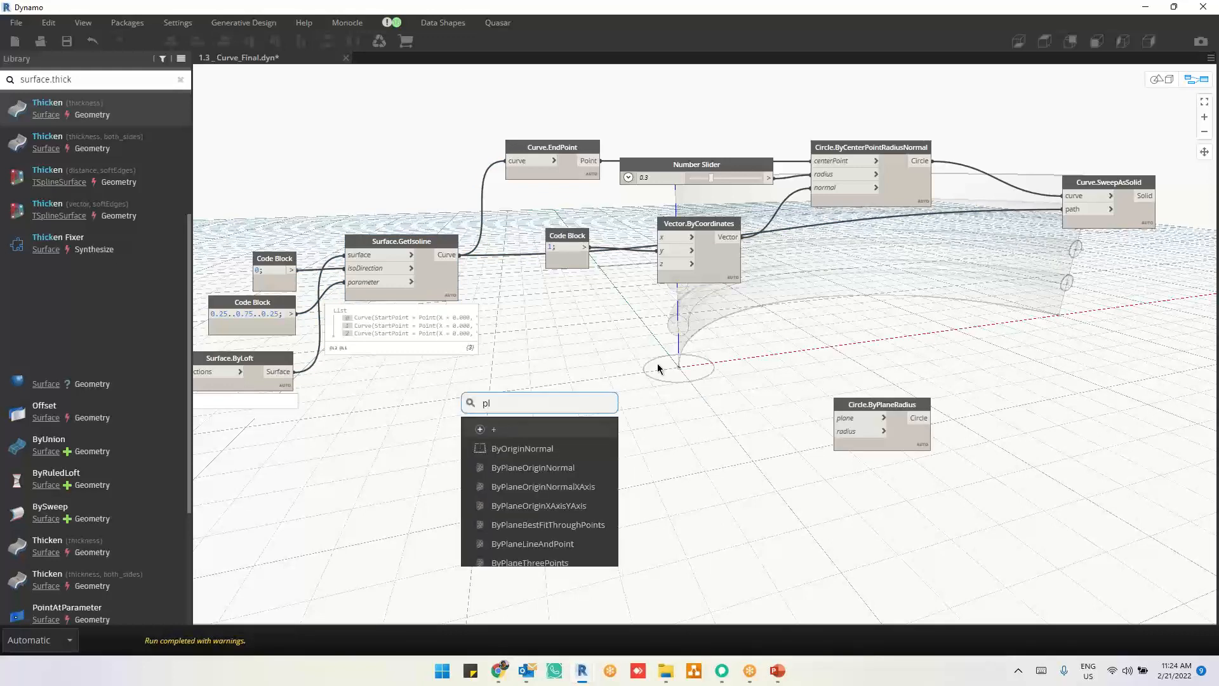
text(aneat)
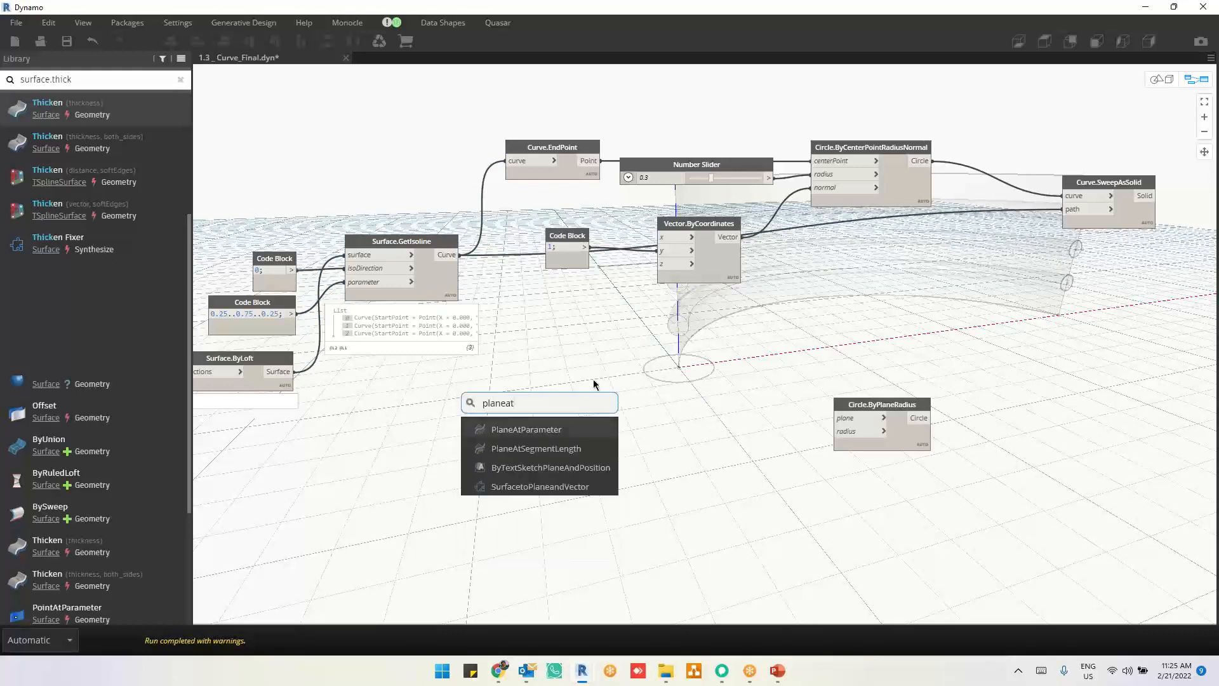
click(537, 426)
drag(597, 429, 672, 400)
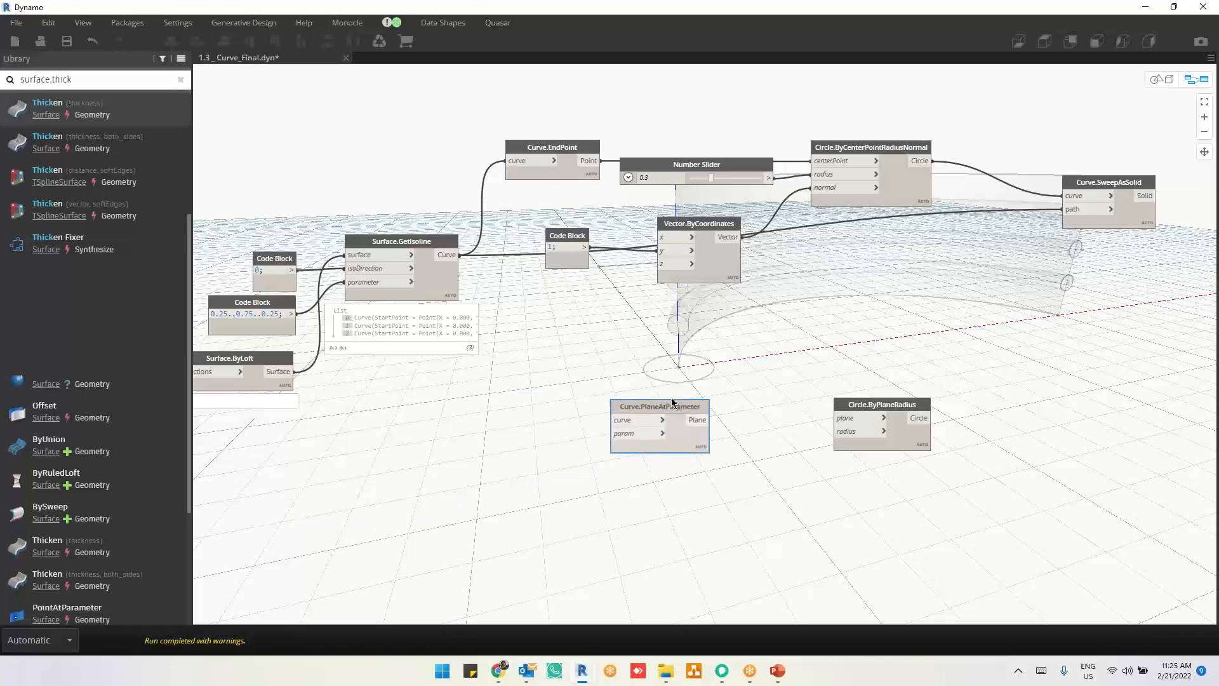
drag(459, 255, 616, 420)
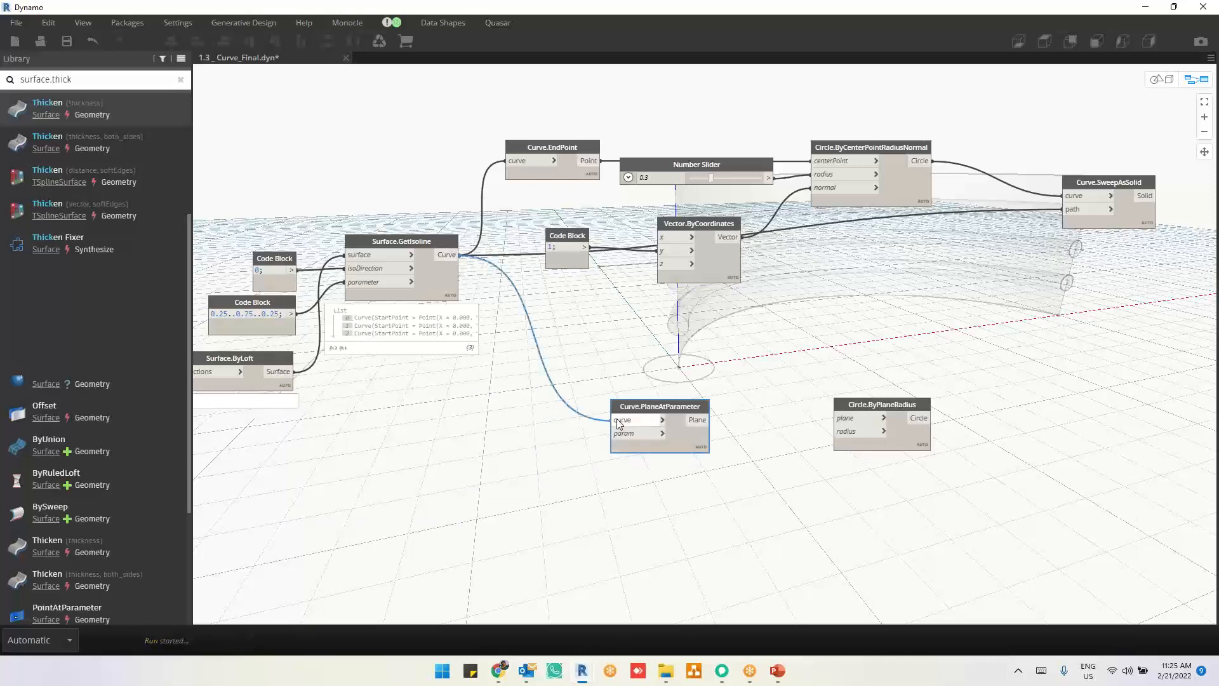
Step: Connect the 0.25..0.75..0.25 Code Block to the param input of Curve.PlaneAtParameter and examine the planes in the background preview
drag(292, 314, 624, 437)
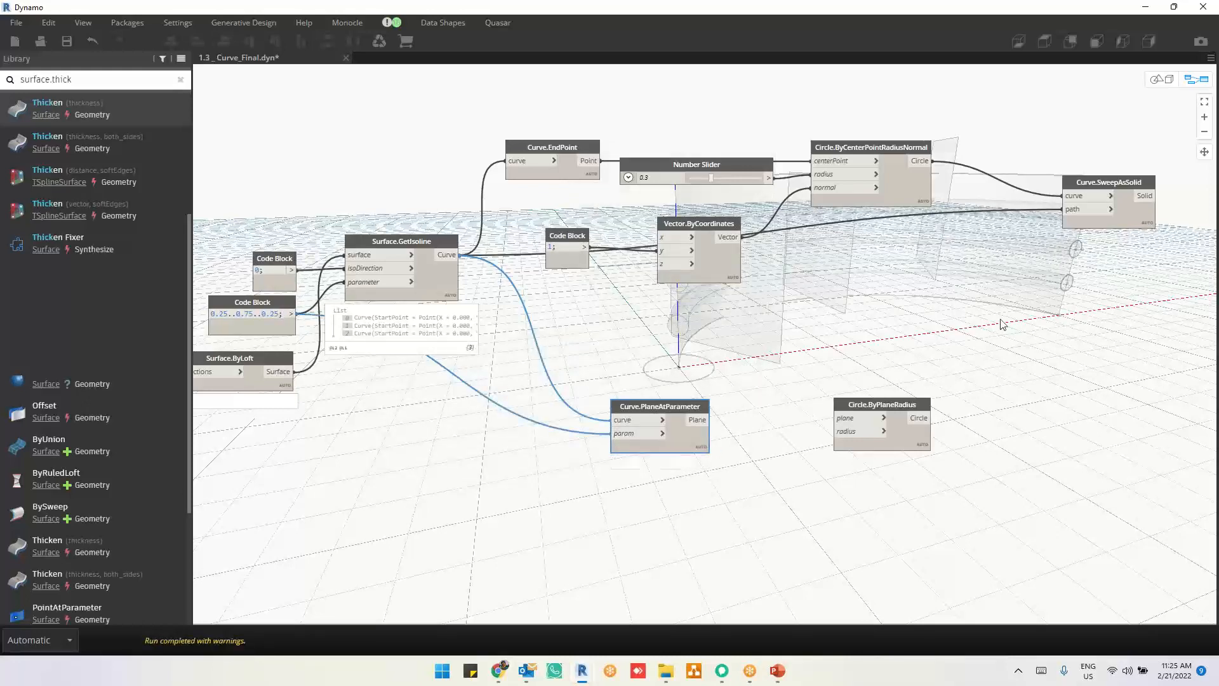
middle_drag(1018, 316, 922, 454)
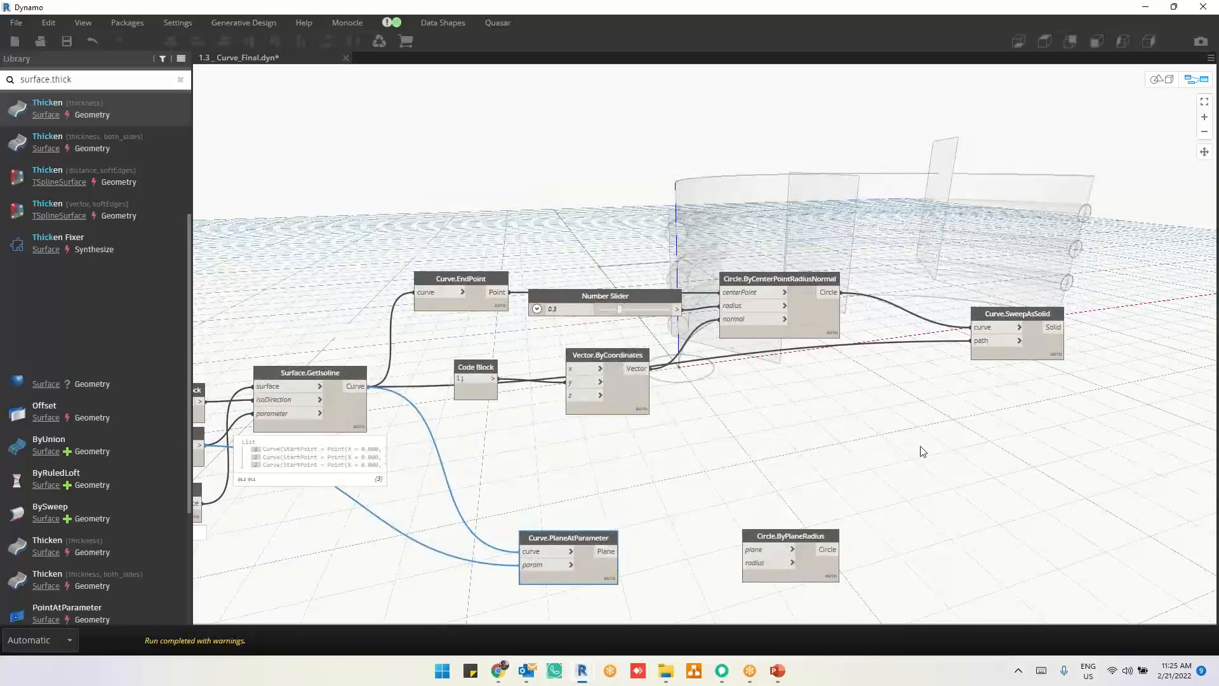
key(ctrl+b)
right_drag(904, 389, 855, 393)
key(ctrl+b)
scroll(678, 476, up, 4)
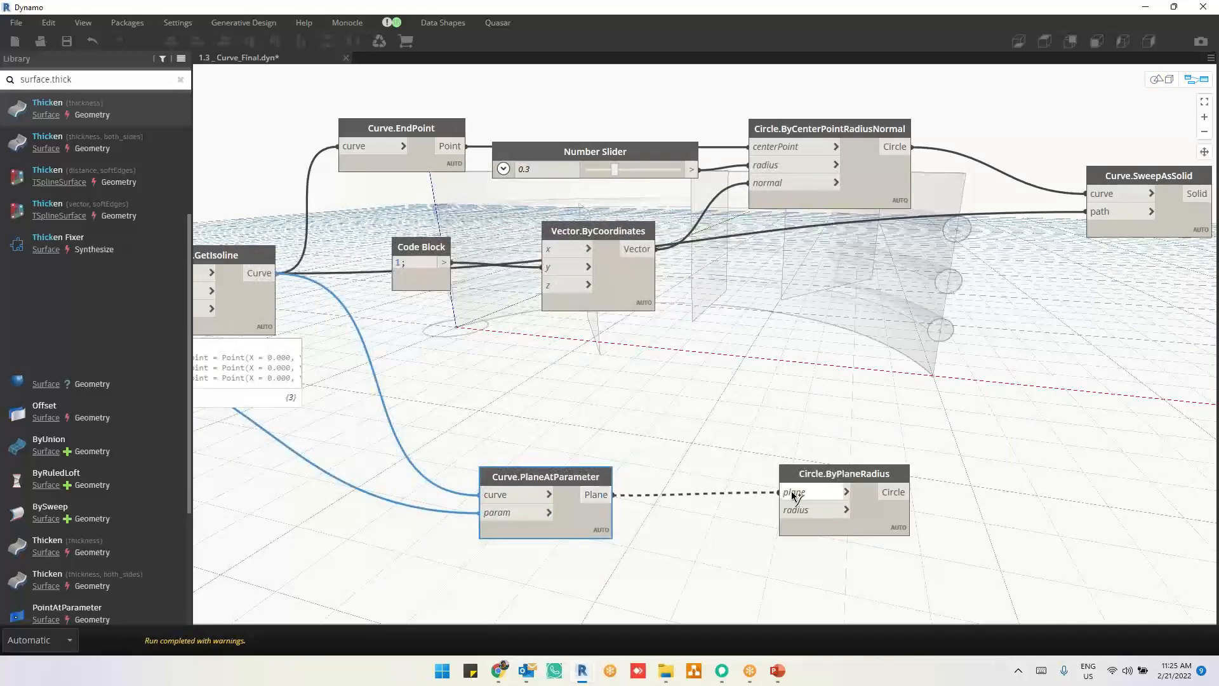
Step: Connect Curve.PlaneAtParameter's Plane output and the Number Slider to the plane and radius inputs of Circle.ByPlaneRadius
click(780, 492)
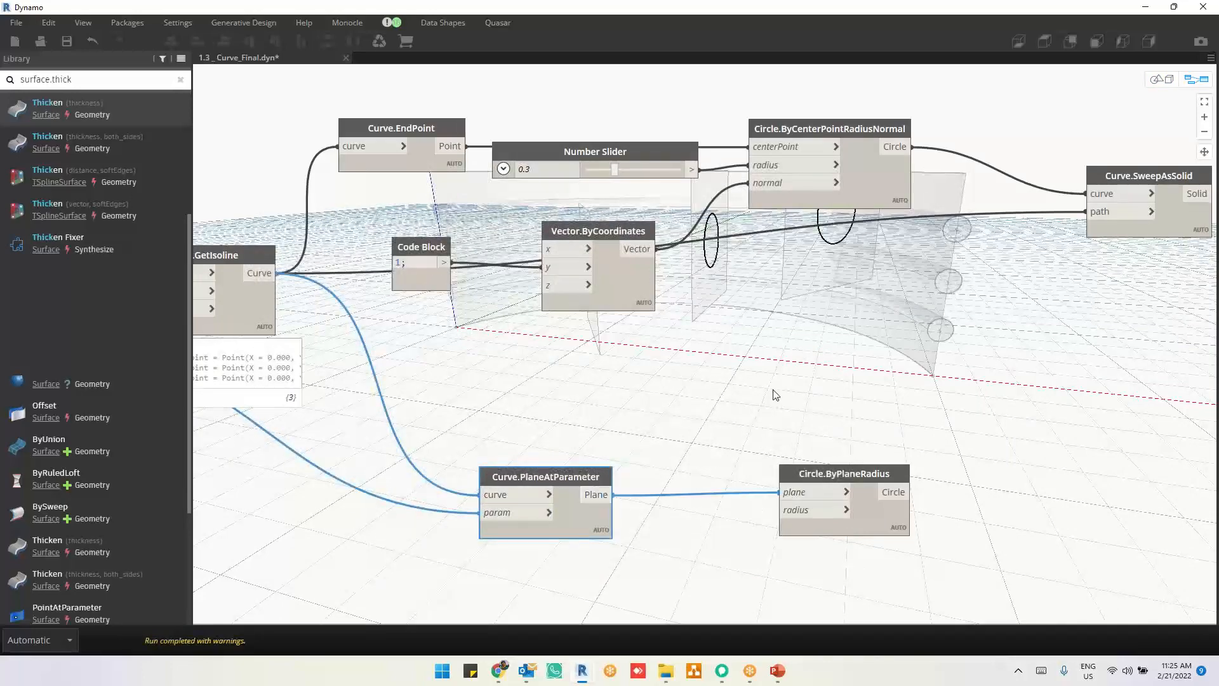
middle_drag(776, 395, 726, 439)
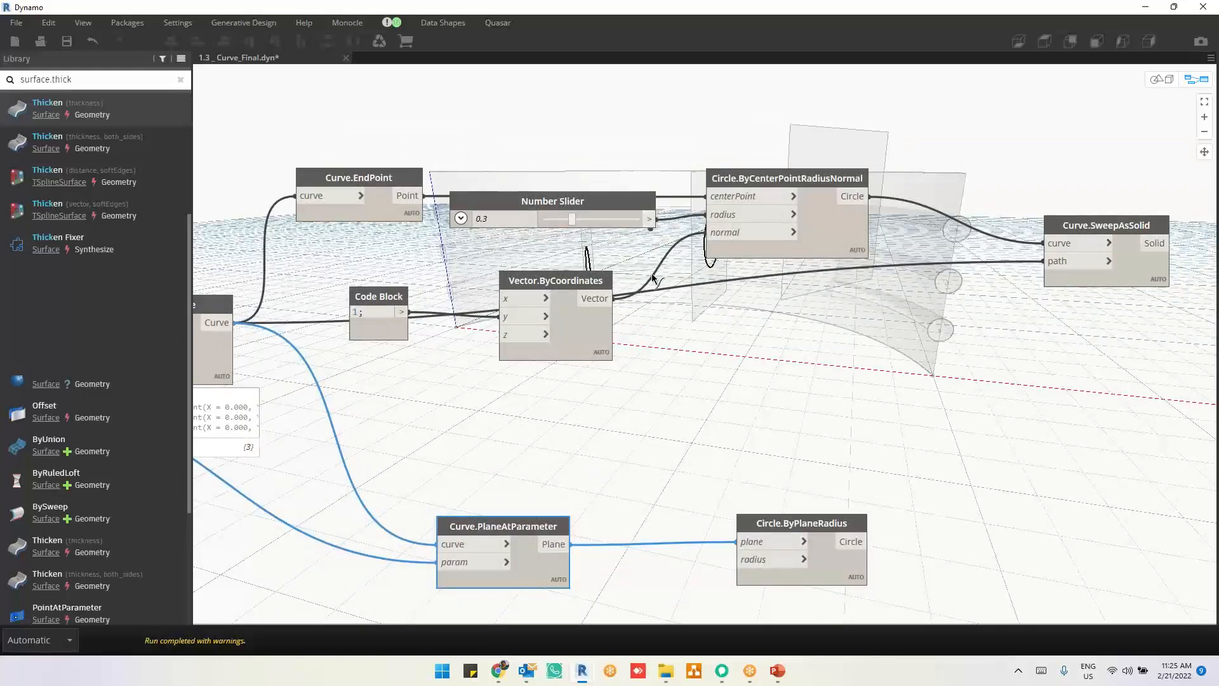
drag(654, 219, 737, 559)
Step: Duplicate the Curve.SweepAsSolid node and connect Circle.ByPlaneRadius's Circle output to the copy's curve input
middle_drag(826, 444, 731, 407)
click(1011, 216)
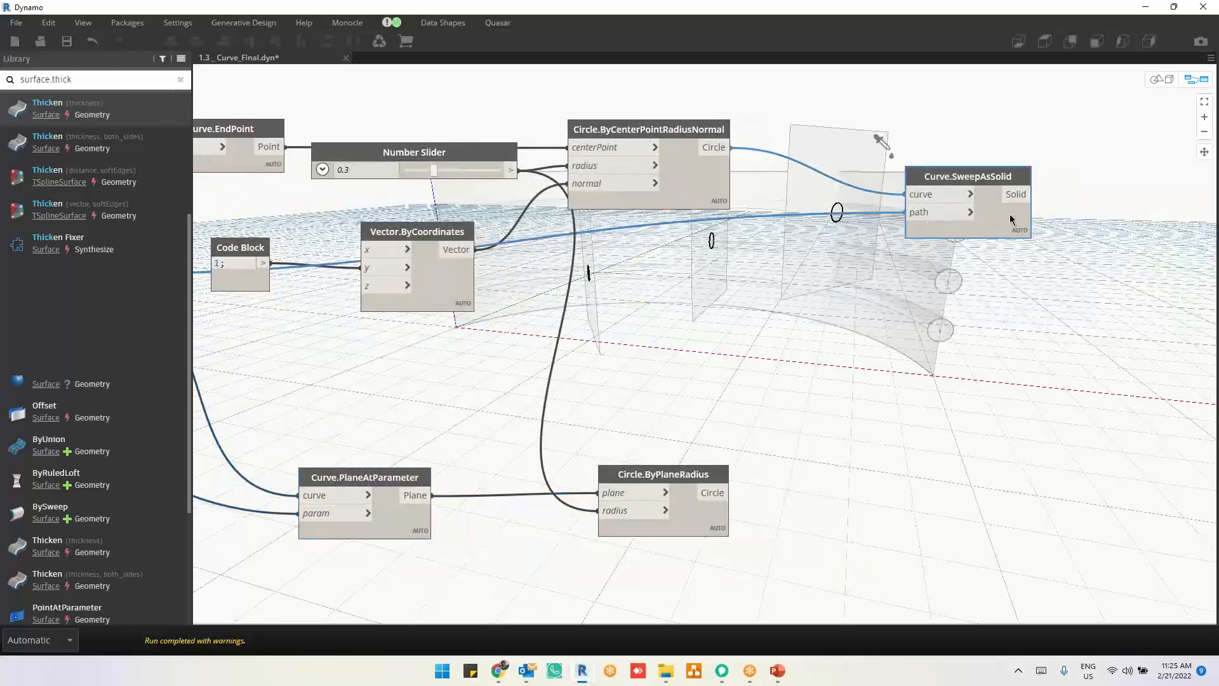
key(ctrl+c)
key(ctrl+v)
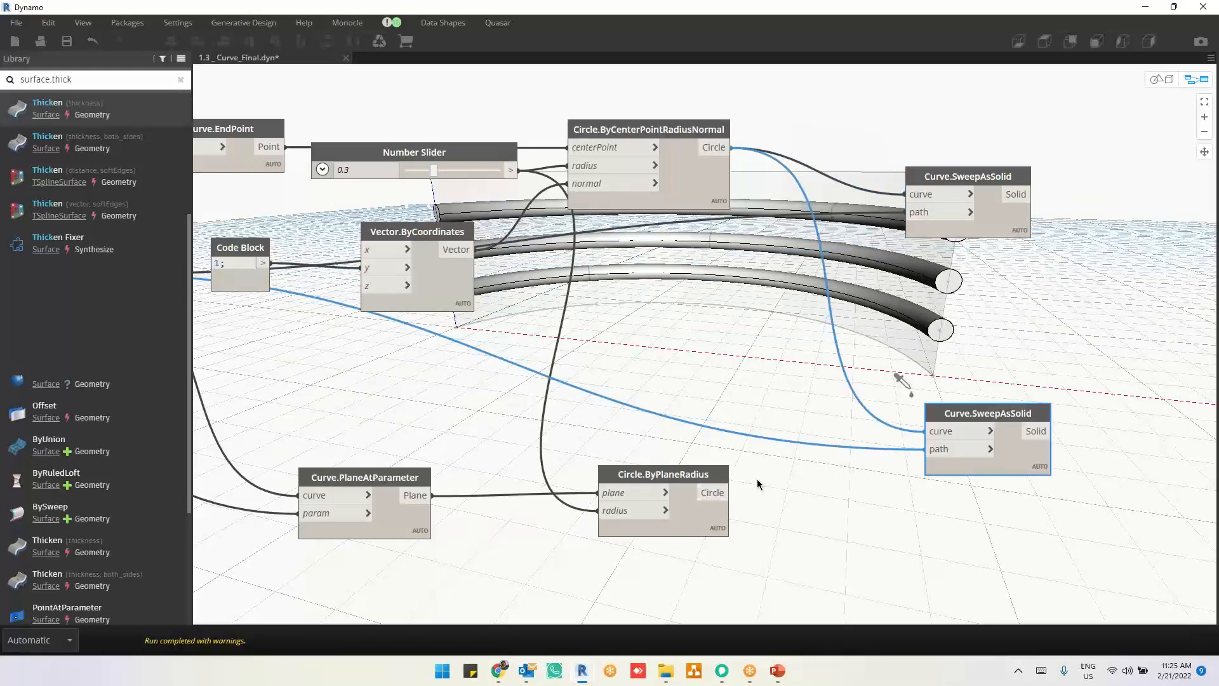
click(731, 493)
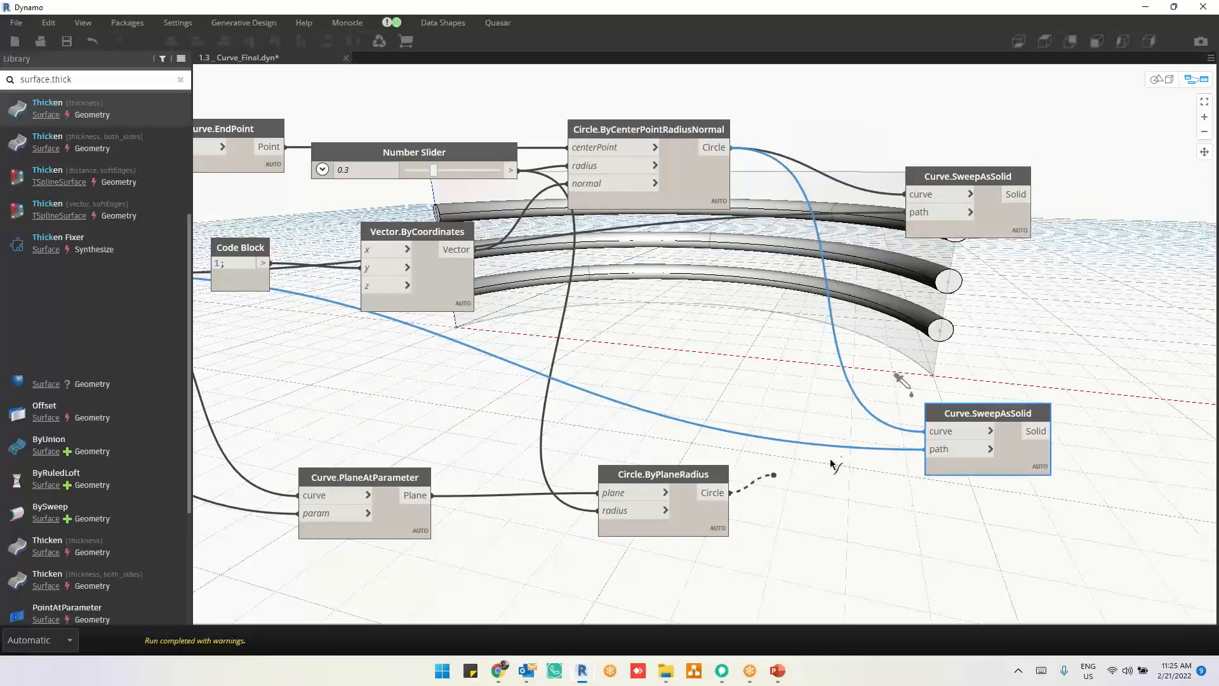
click(932, 433)
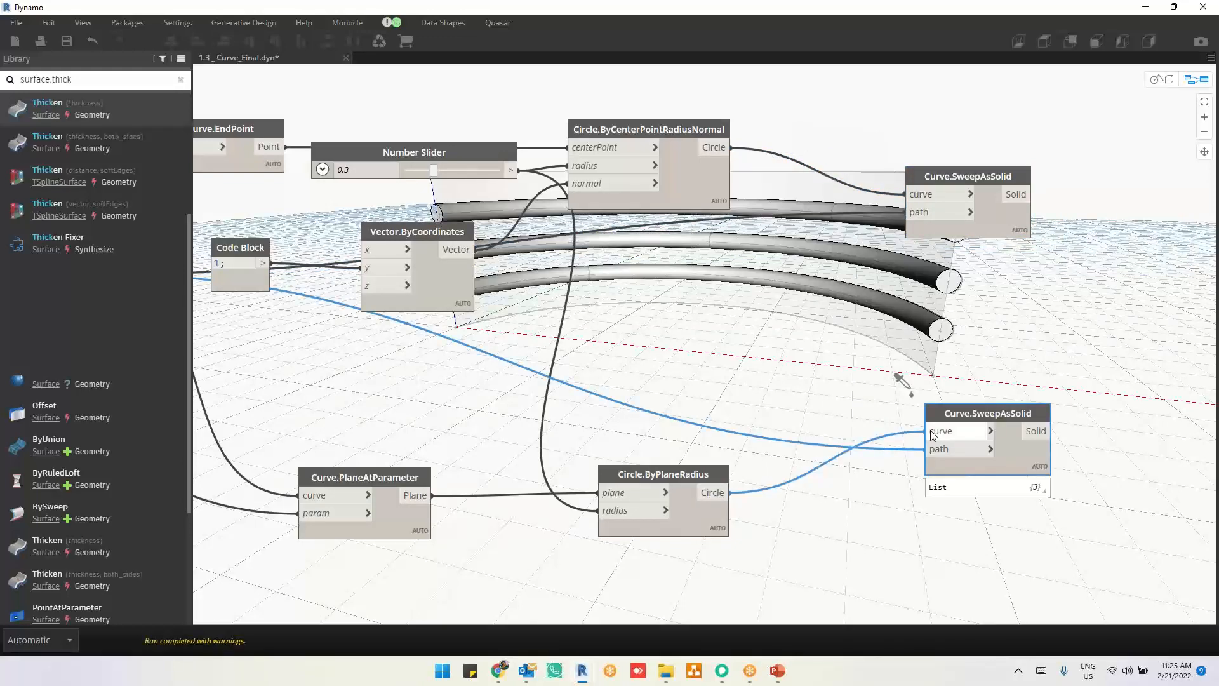
Step: Place the duplicated Curve.SweepAsSolid node below the original and compare the swept solids of both nodes in the preview
middle_drag(806, 354, 795, 468)
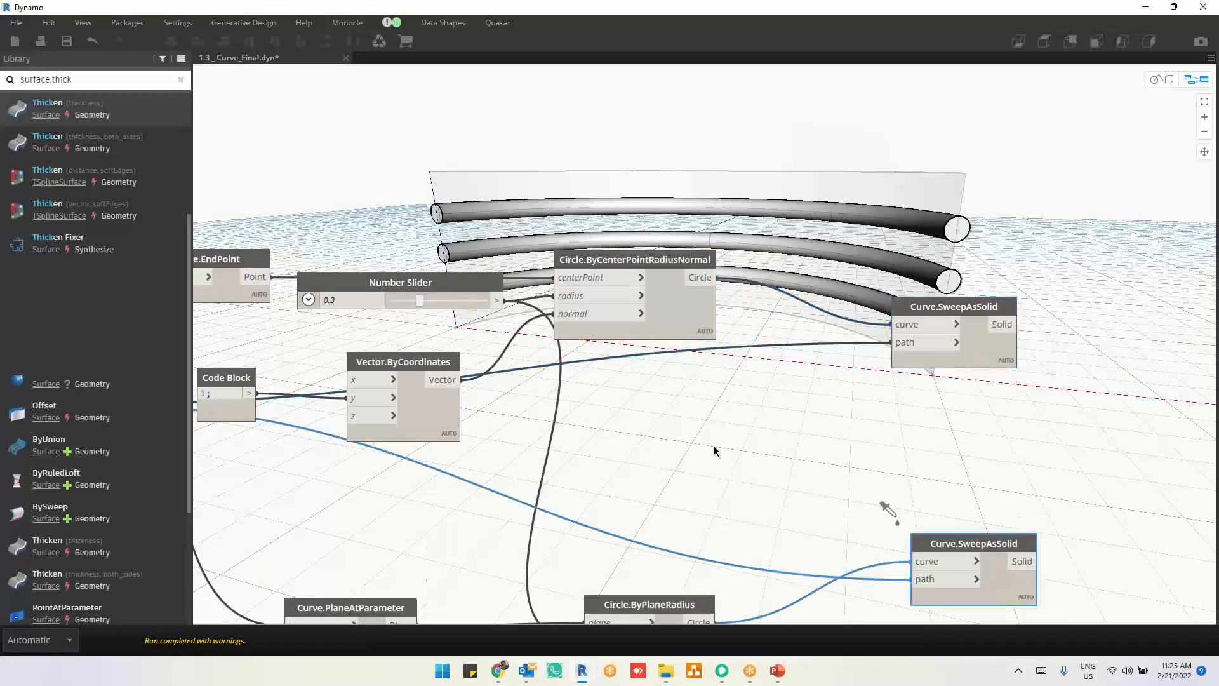
middle_drag(927, 457, 426, 345)
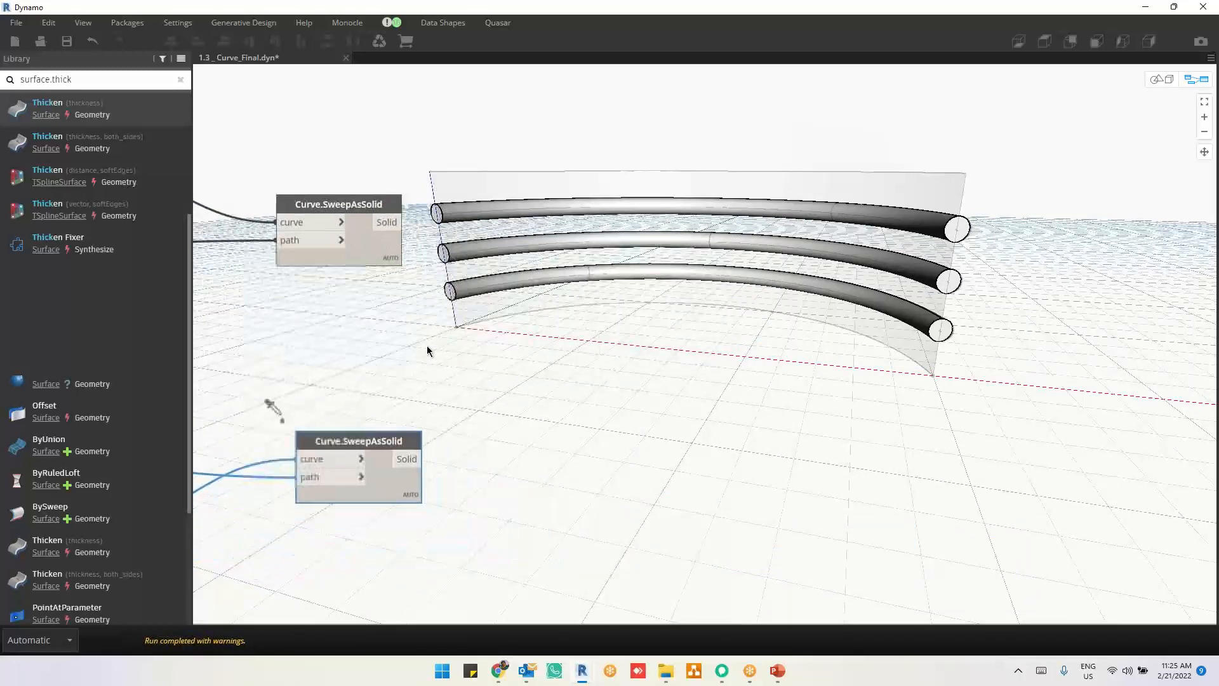
drag(348, 469, 312, 394)
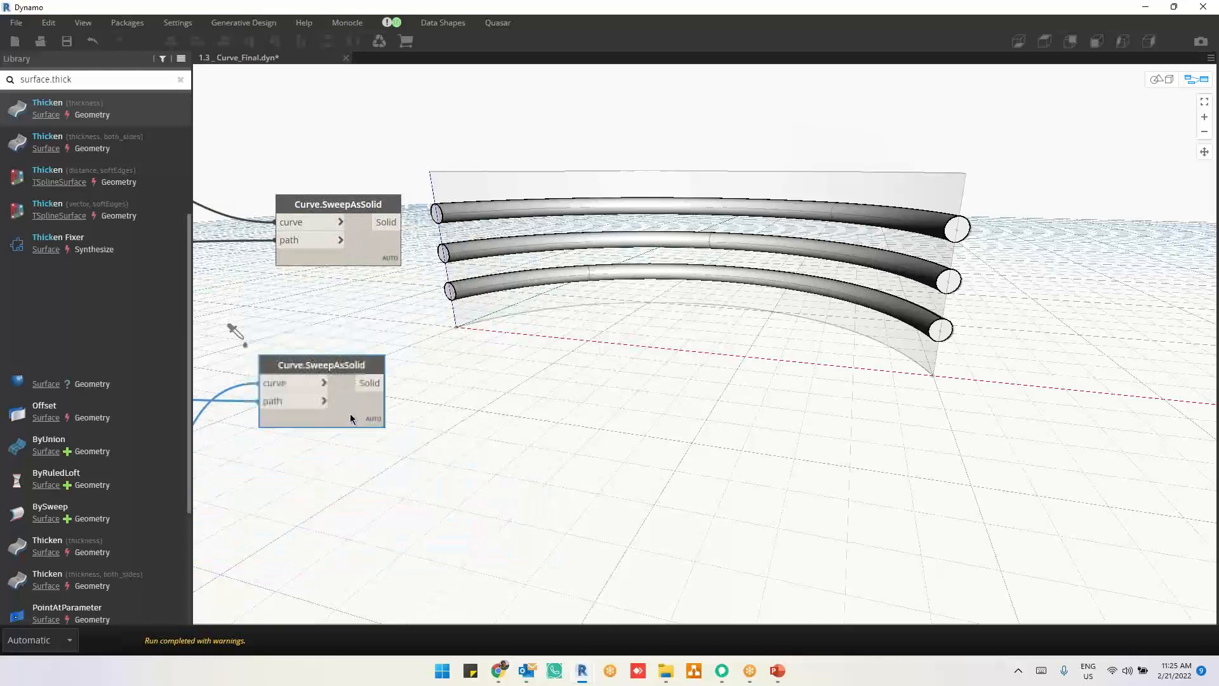
click(345, 246)
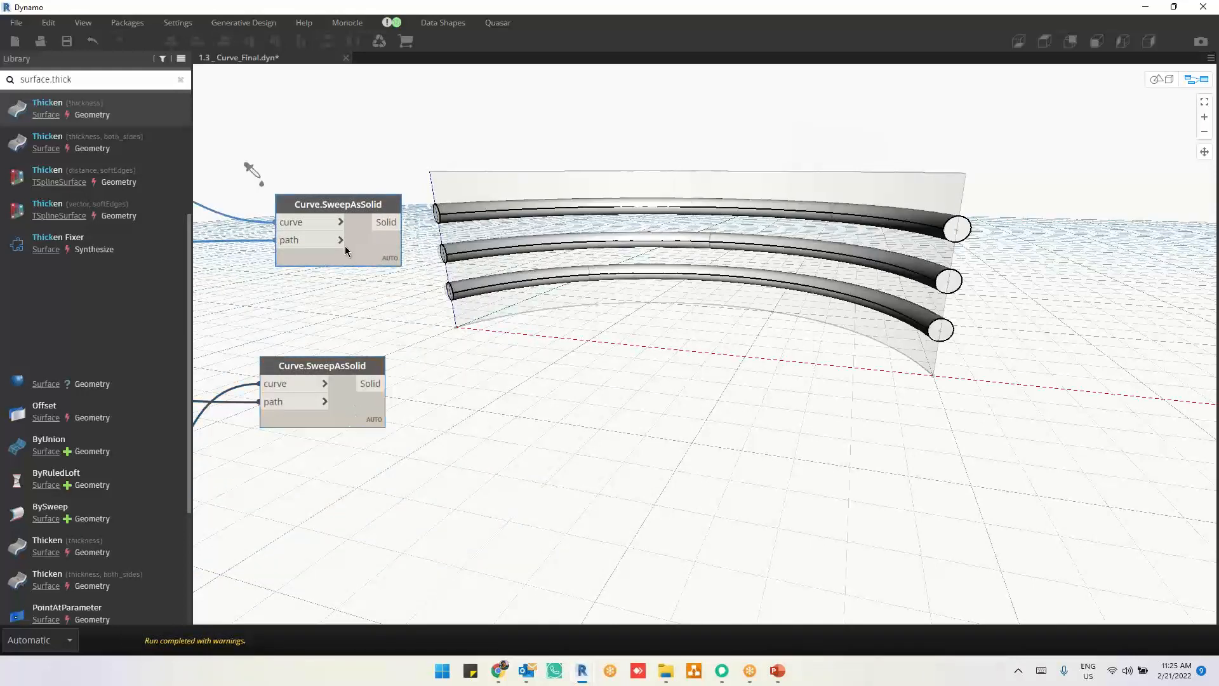
click(357, 406)
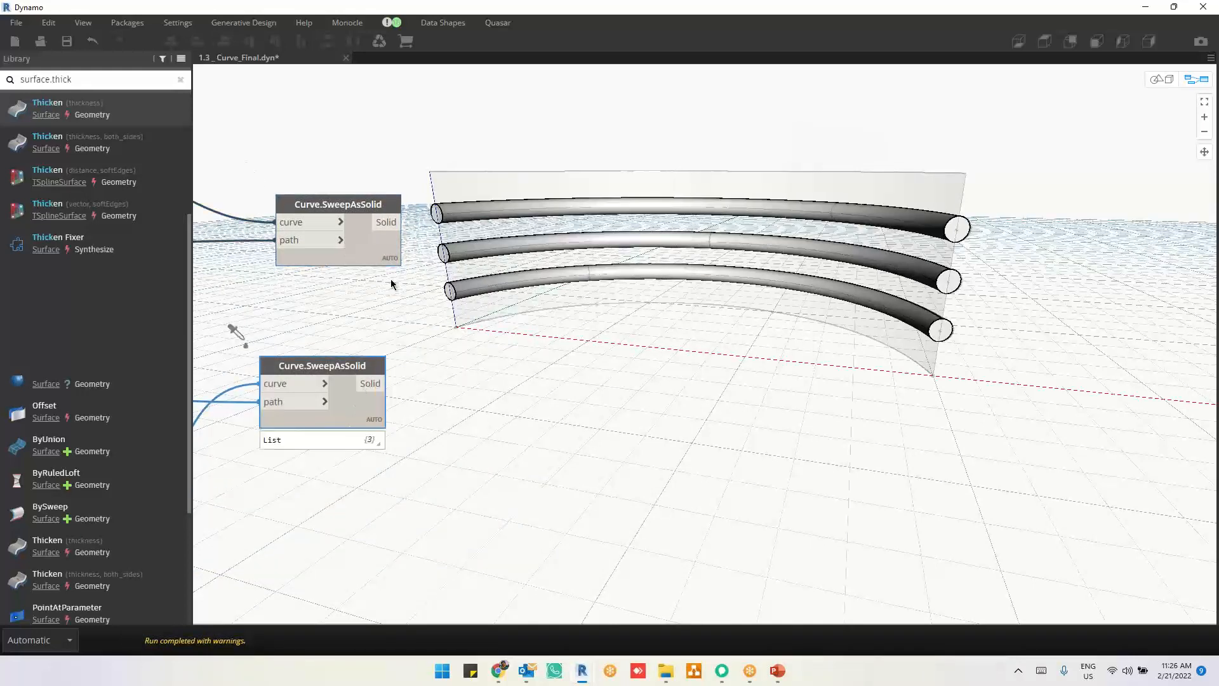
click(372, 250)
click(370, 419)
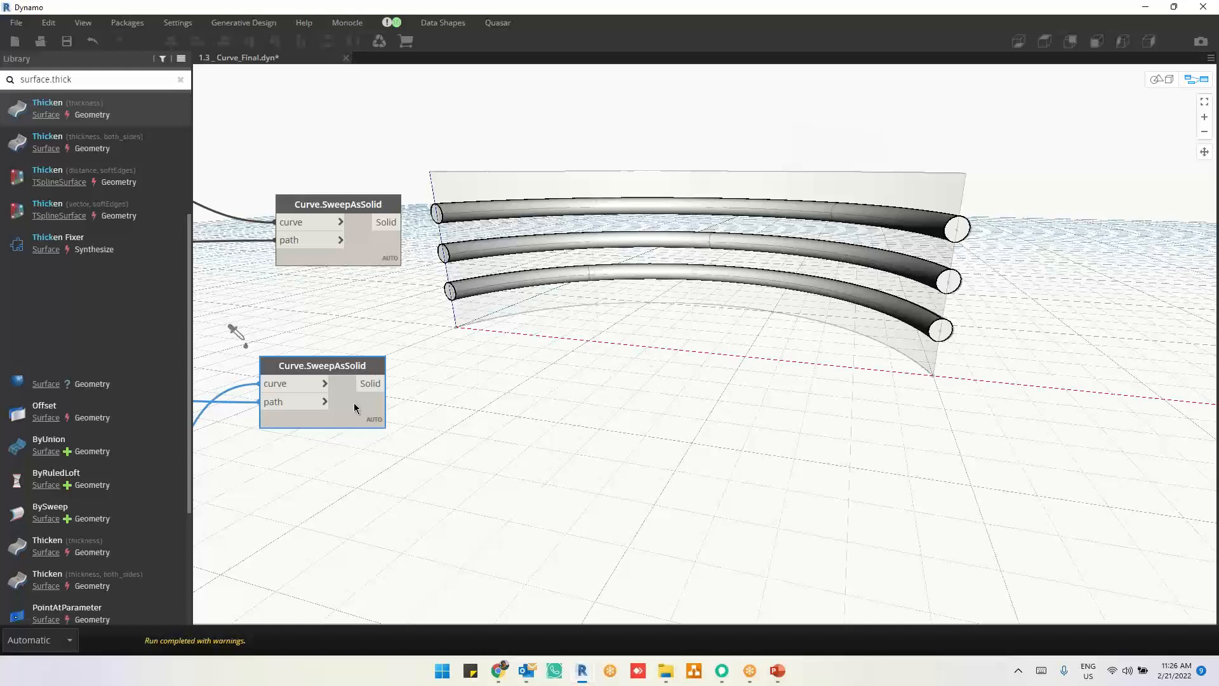
drag(354, 408, 363, 409)
click(385, 442)
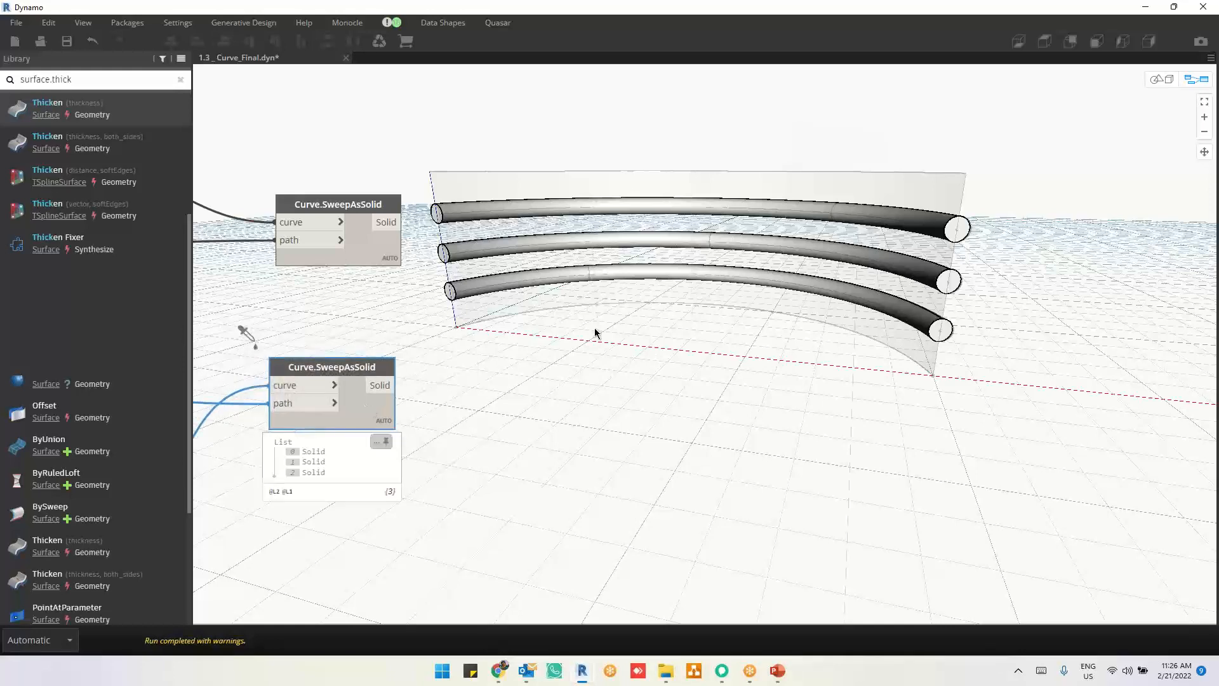
Step: Add a Solid.DifferenceAll node in the free space beyond the two Curve.SweepAsSolid nodes
click(642, 290)
right_click(641, 290)
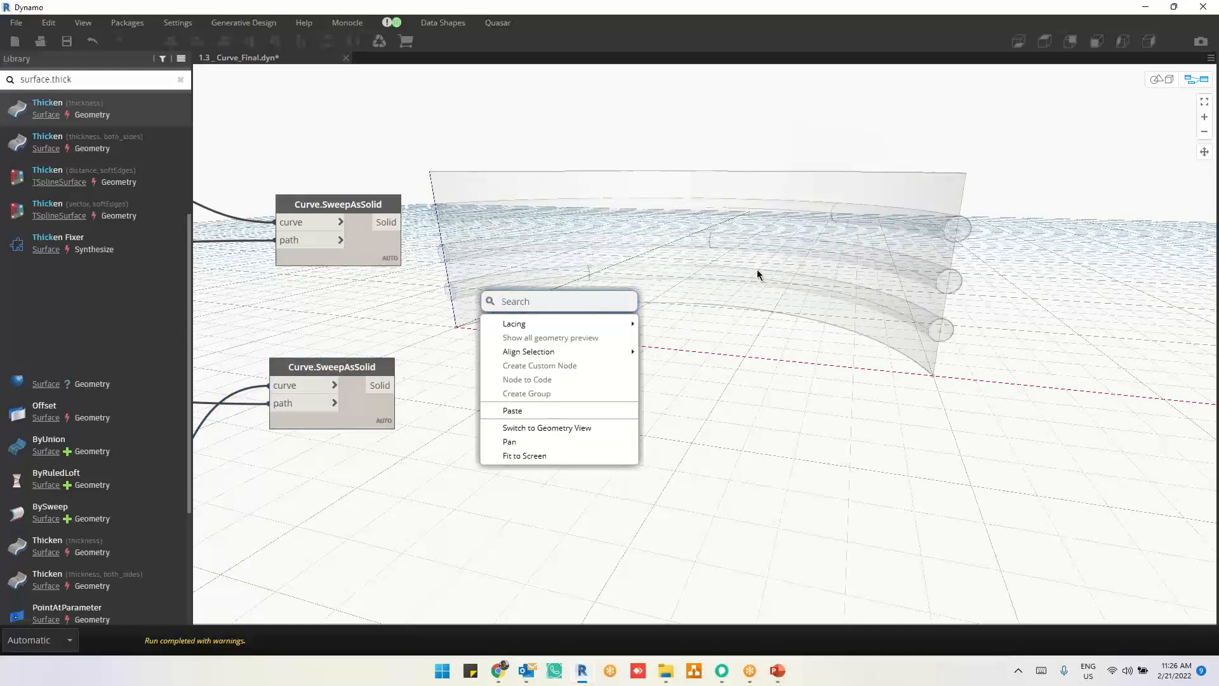
text(so)
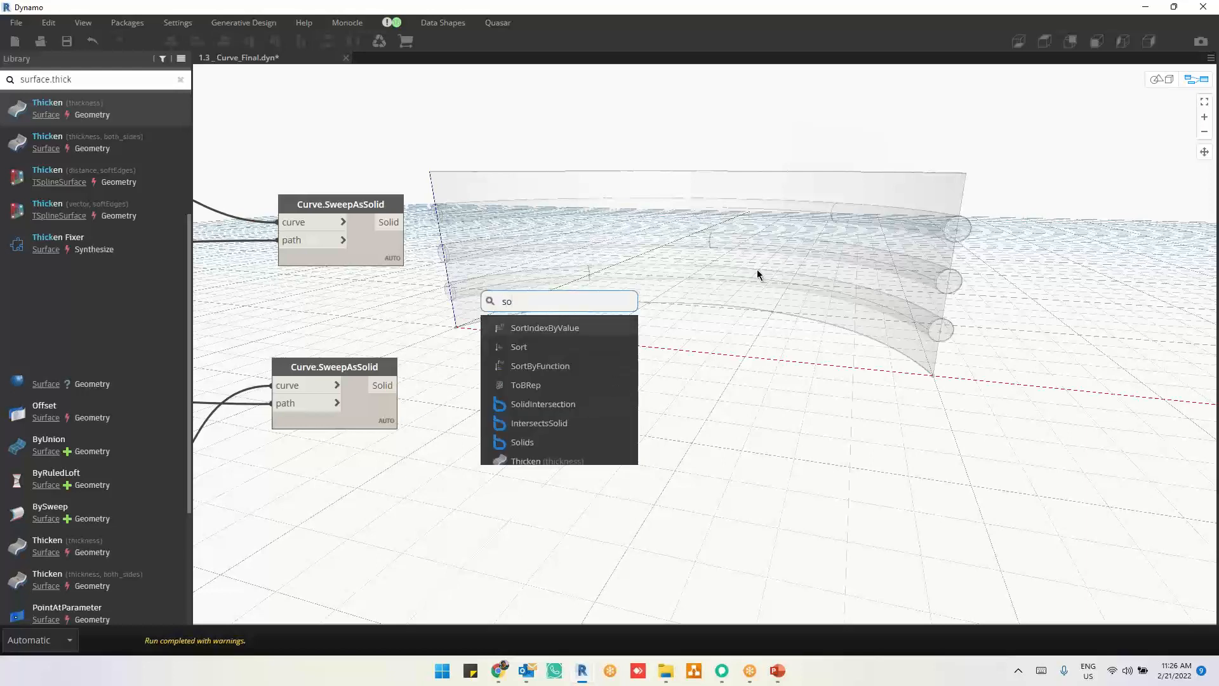
text(lid.)
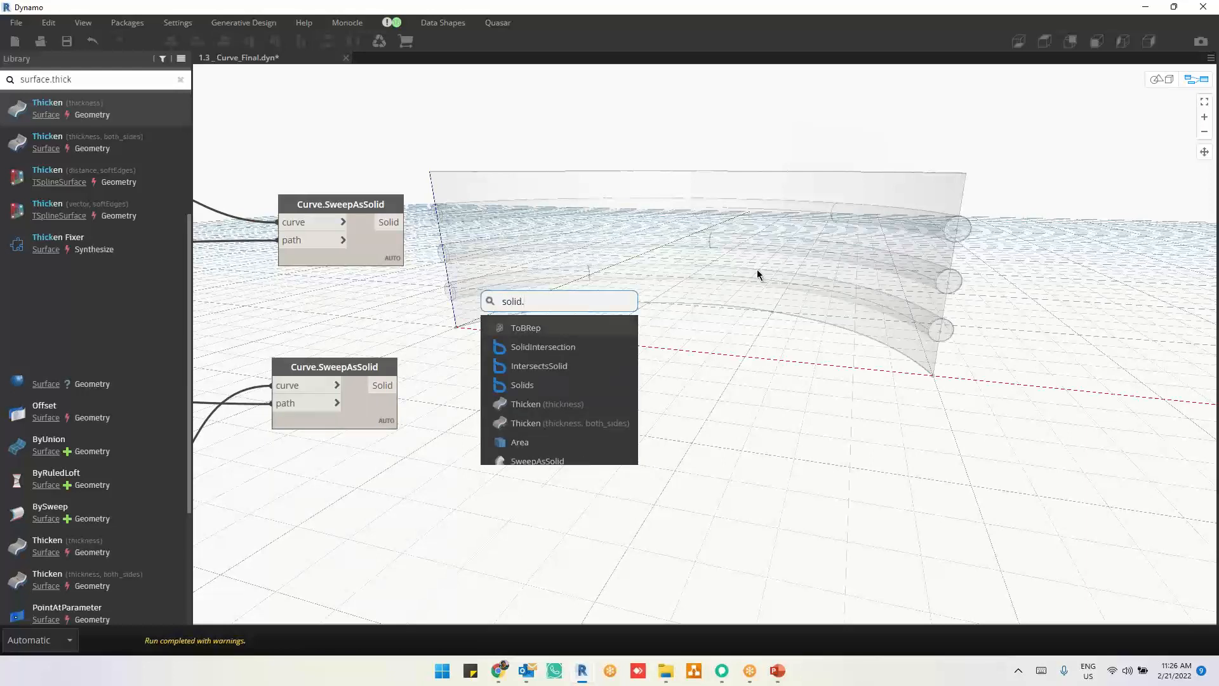
text(dire)
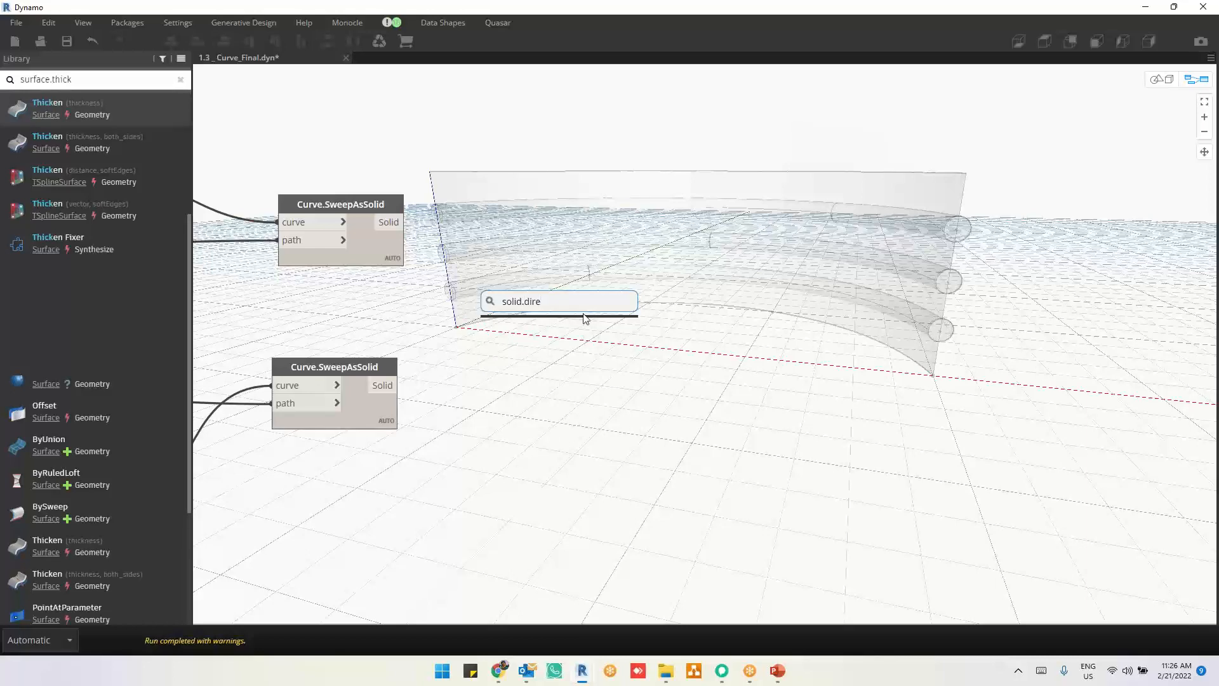
key(BackSpace)
key(BackSpace)
text(fe)
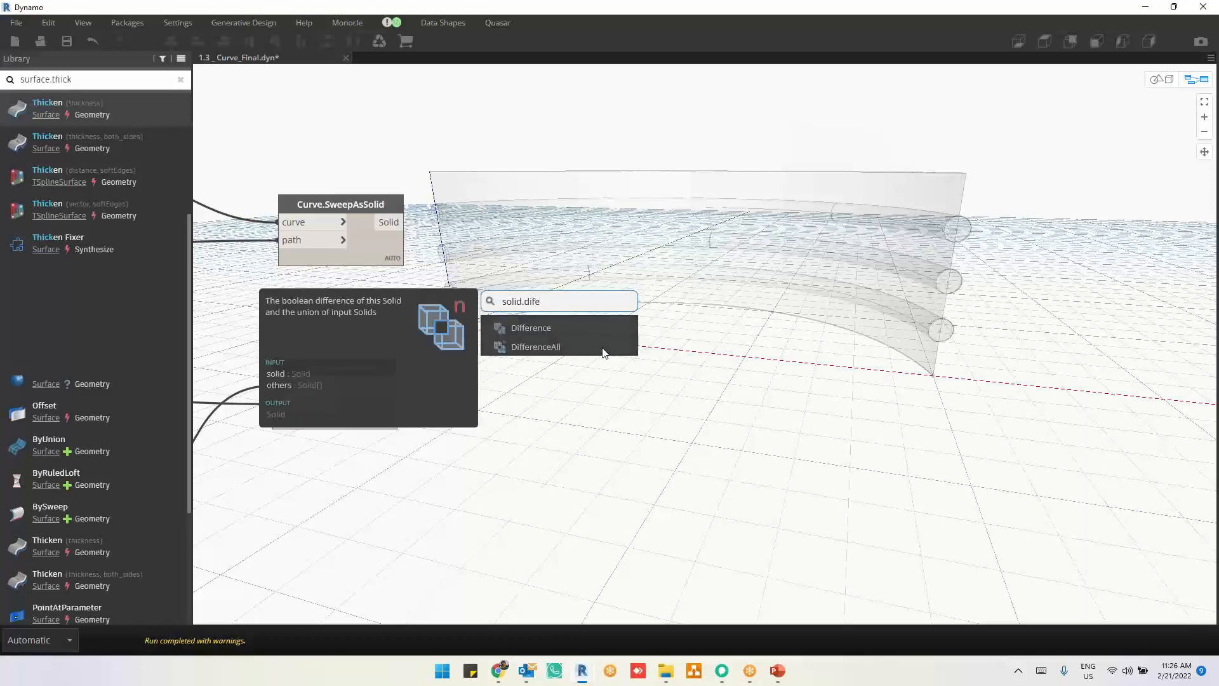
click(604, 353)
drag(699, 349, 988, 303)
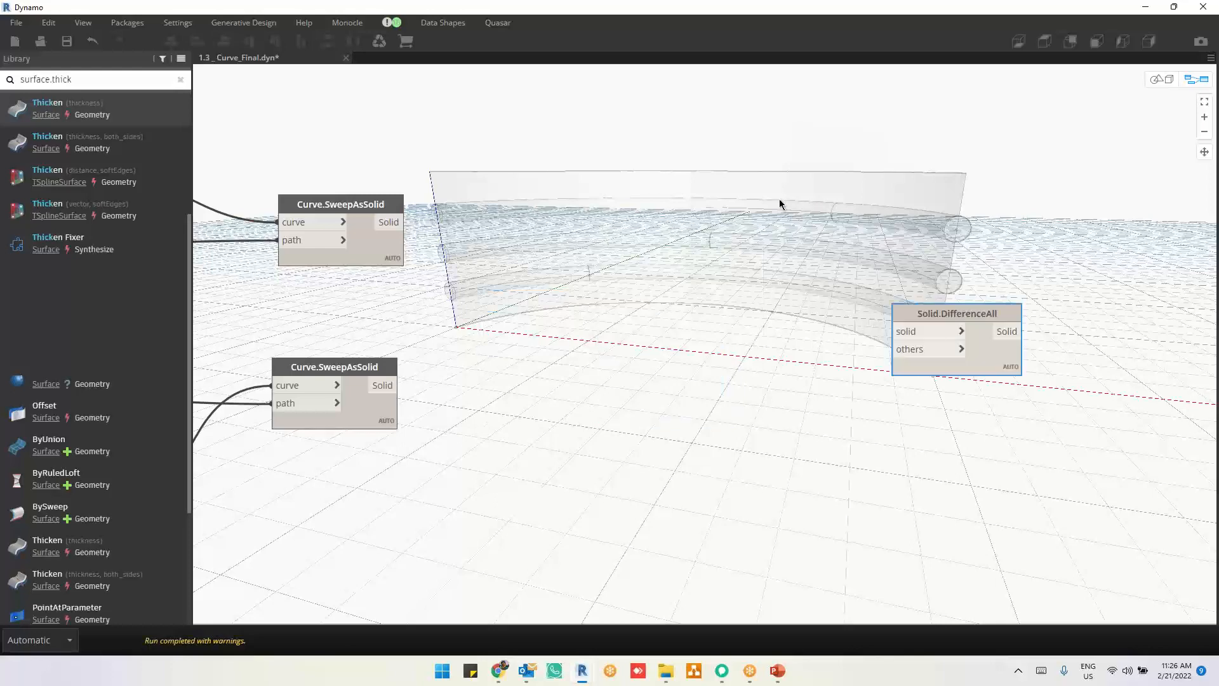
Step: Try joining the outputs of both Curve.SweepAsSolid nodes with a Solid.Union node, and delete that node
right_click(779, 199)
text(soli)
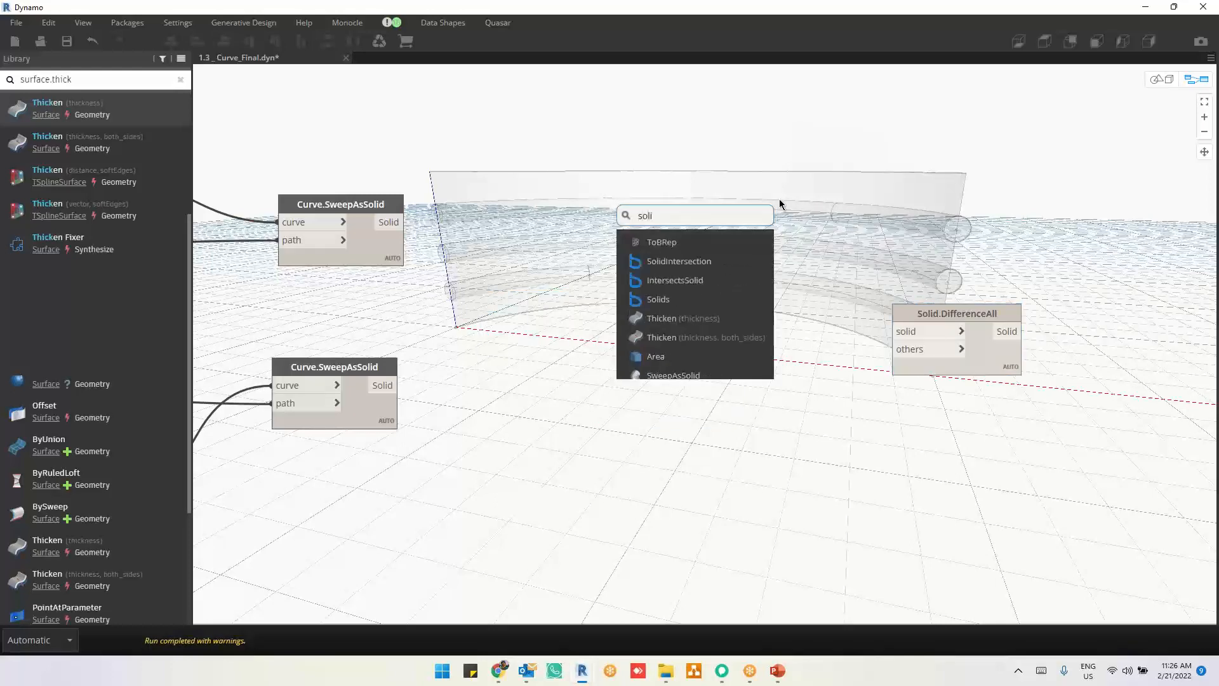
text(d.u)
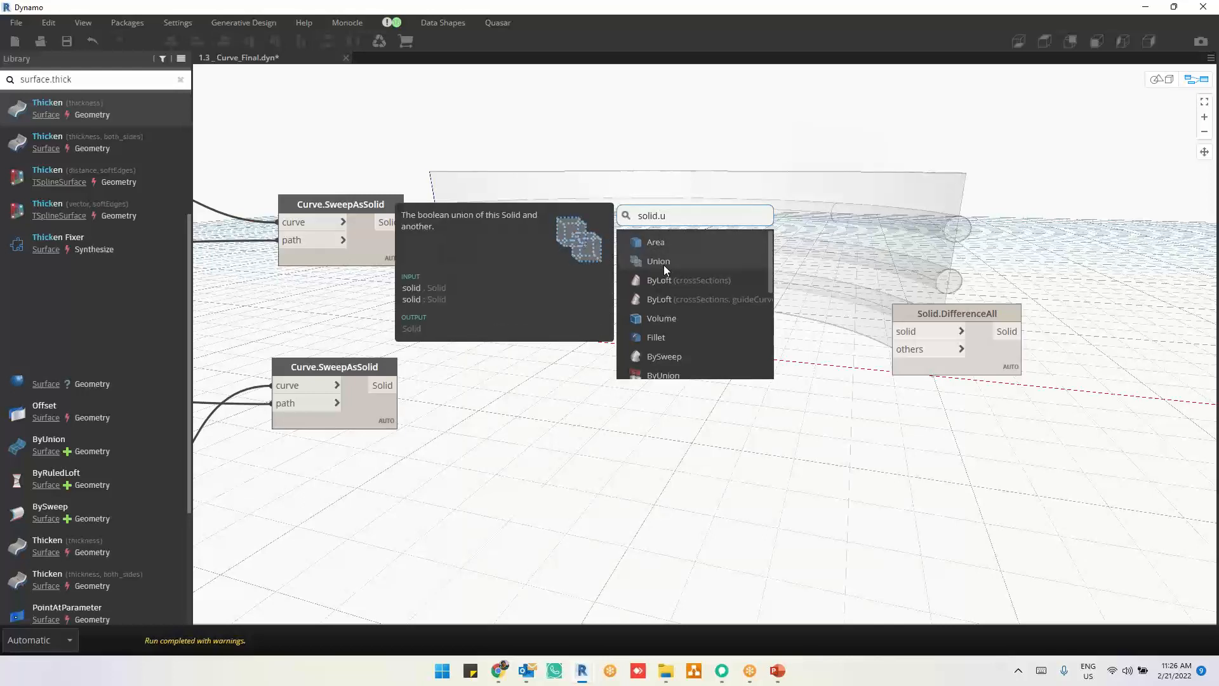
click(664, 264)
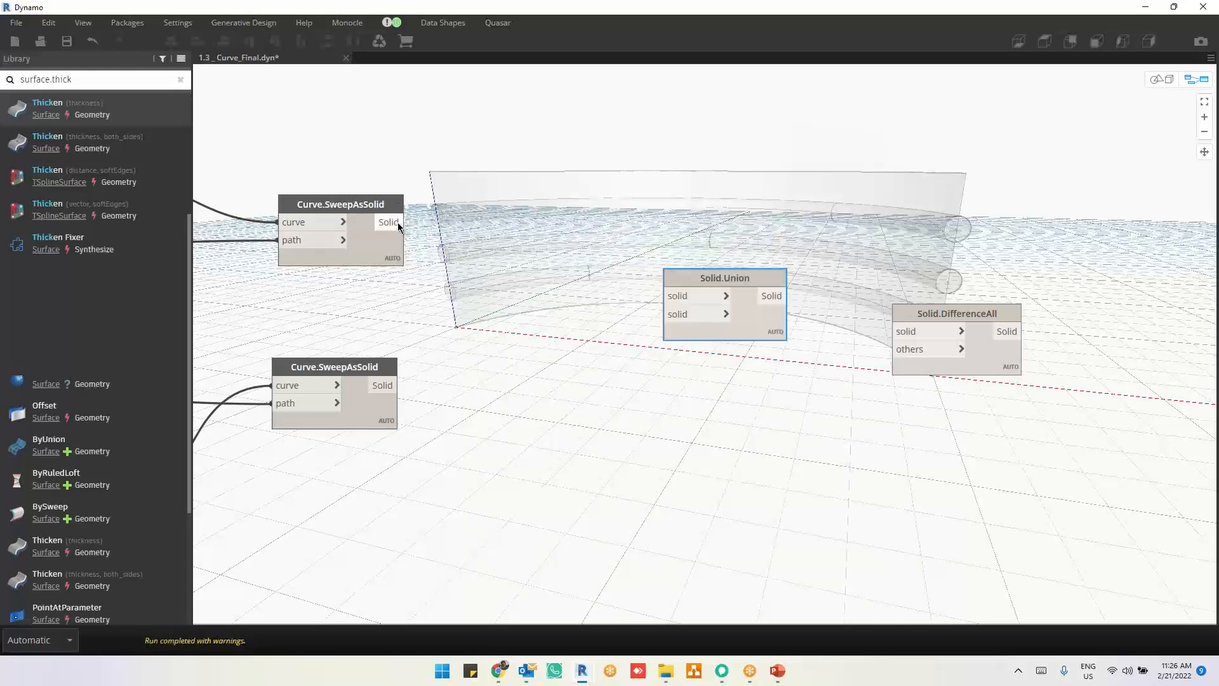
drag(398, 224, 665, 296)
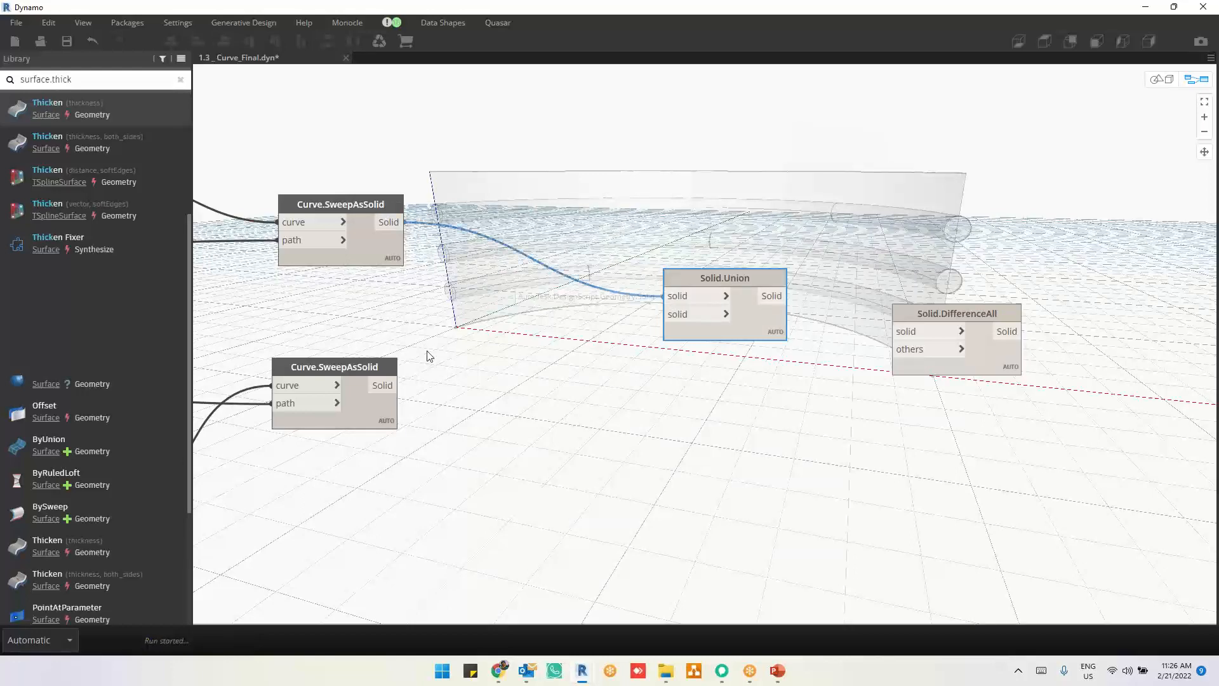
drag(389, 386, 700, 318)
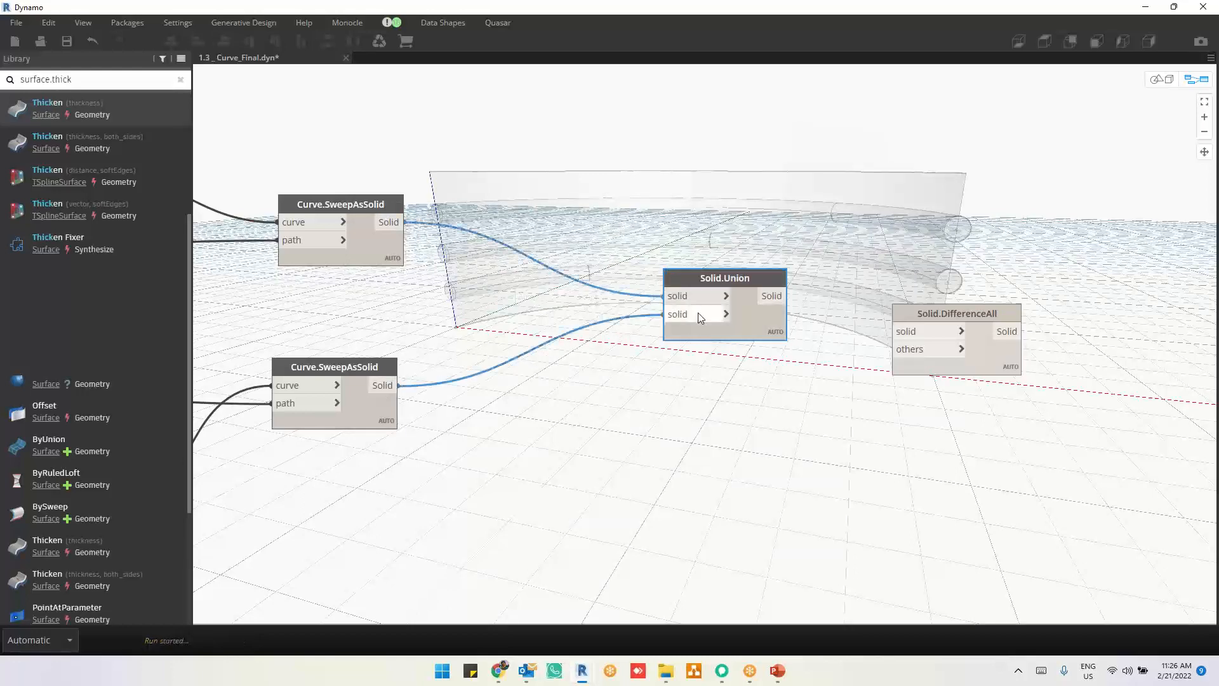
mouse_move(776, 356)
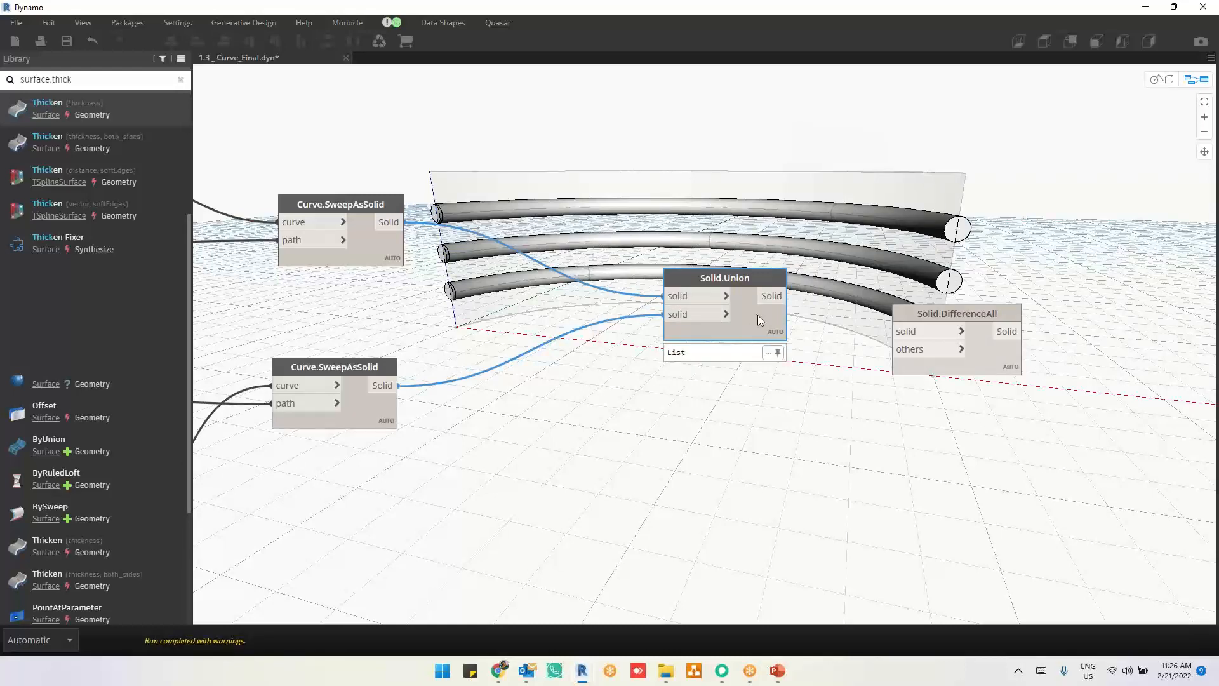
key(Delete)
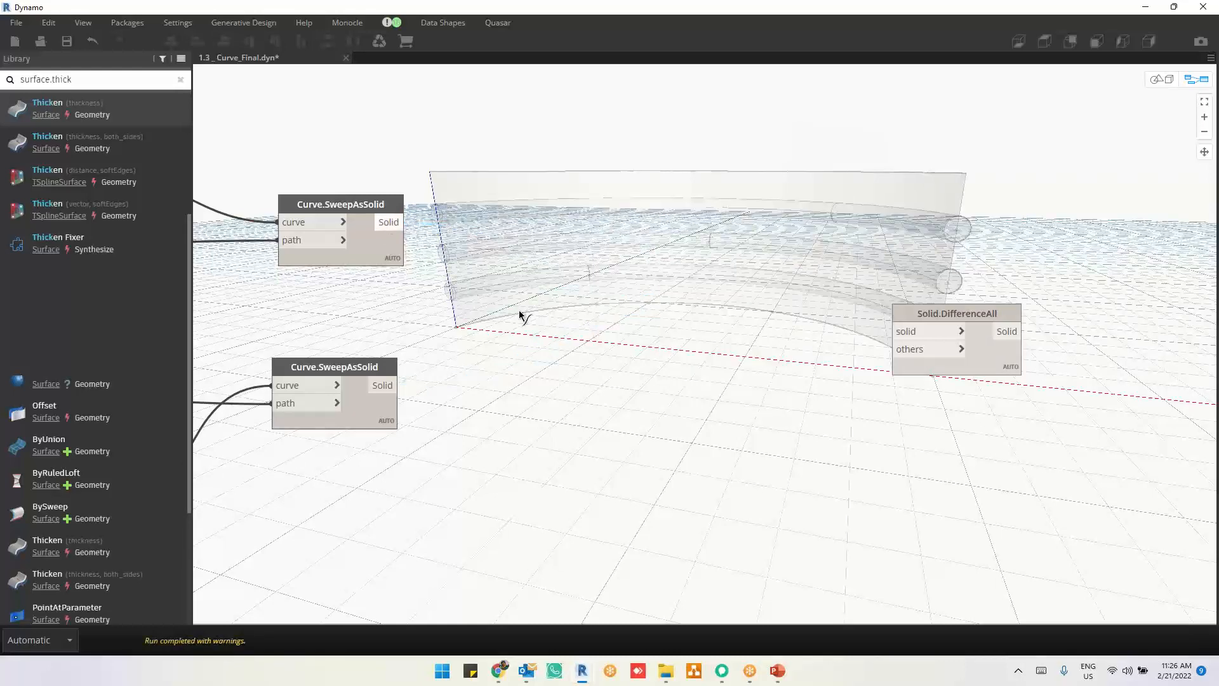
Step: Connect the original Curve.SweepAsSolid to Solid.DifferenceAll's solid input and the copy to others, and move the node close to them
mouse_move(405, 222)
mouse_down()
mouse_move(821, 354)
mouse_move(911, 335)
mouse_up()
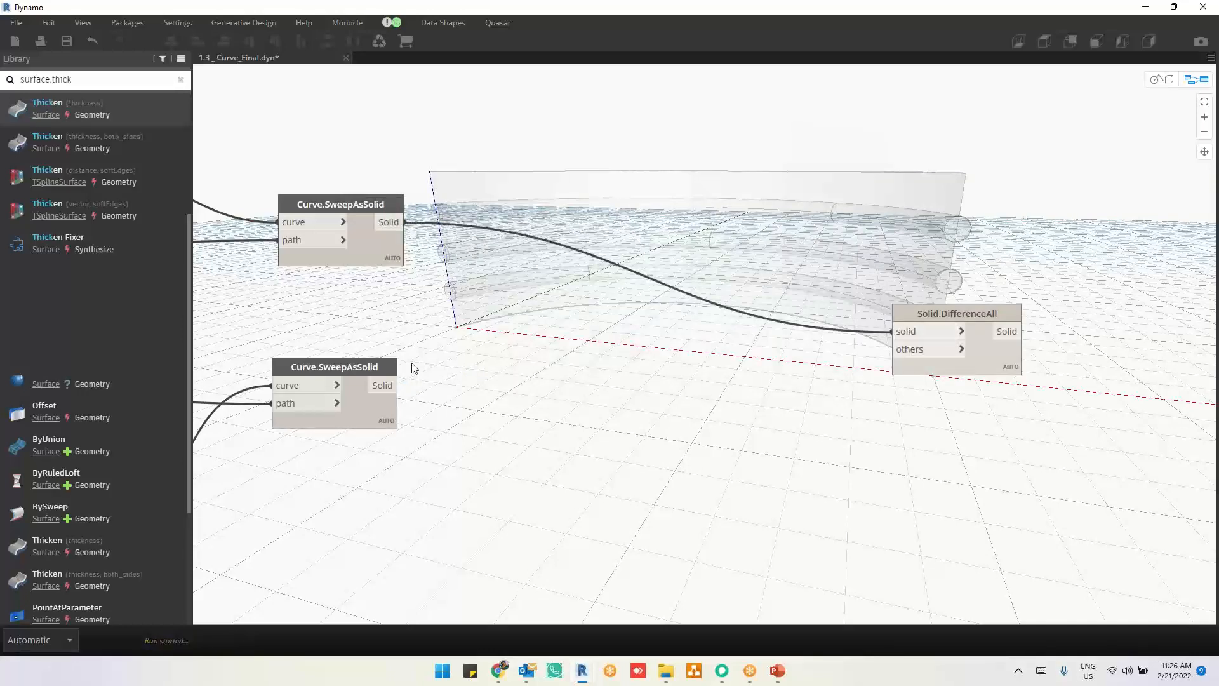
drag(399, 386, 901, 354)
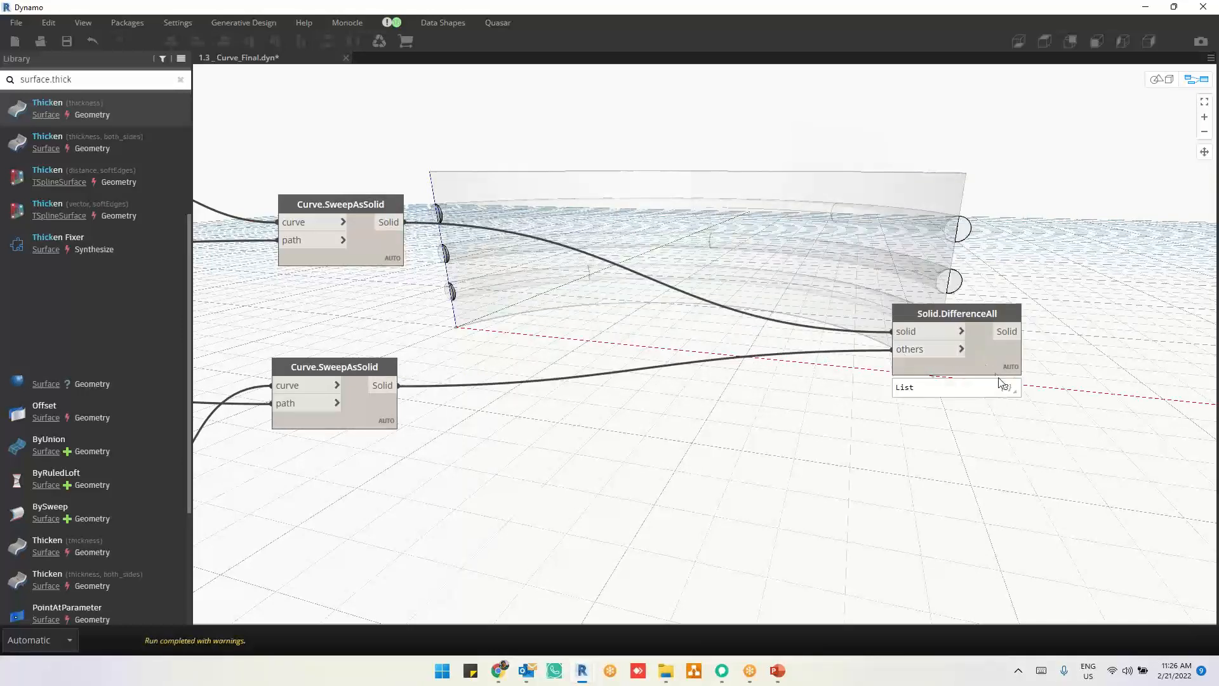
click(994, 360)
drag(992, 359, 620, 435)
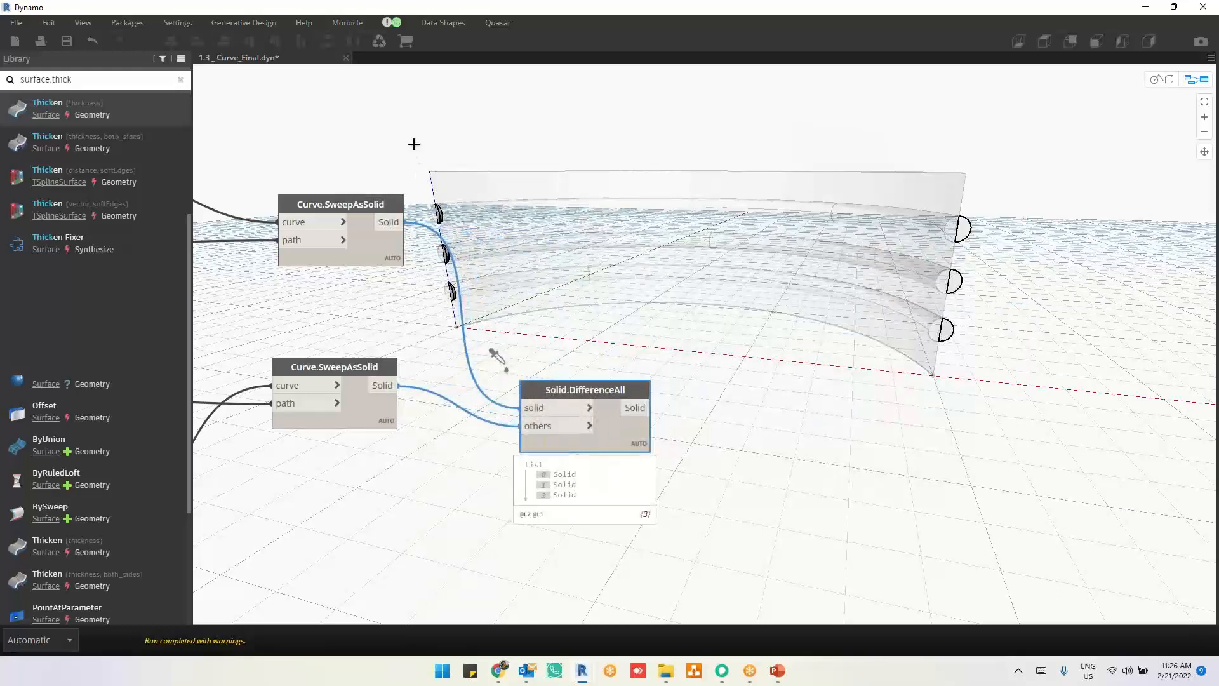
Step: Hide the geometry preview of both Curve.SweepAsSolid nodes
drag(414, 145, 281, 536)
right_click(661, 185)
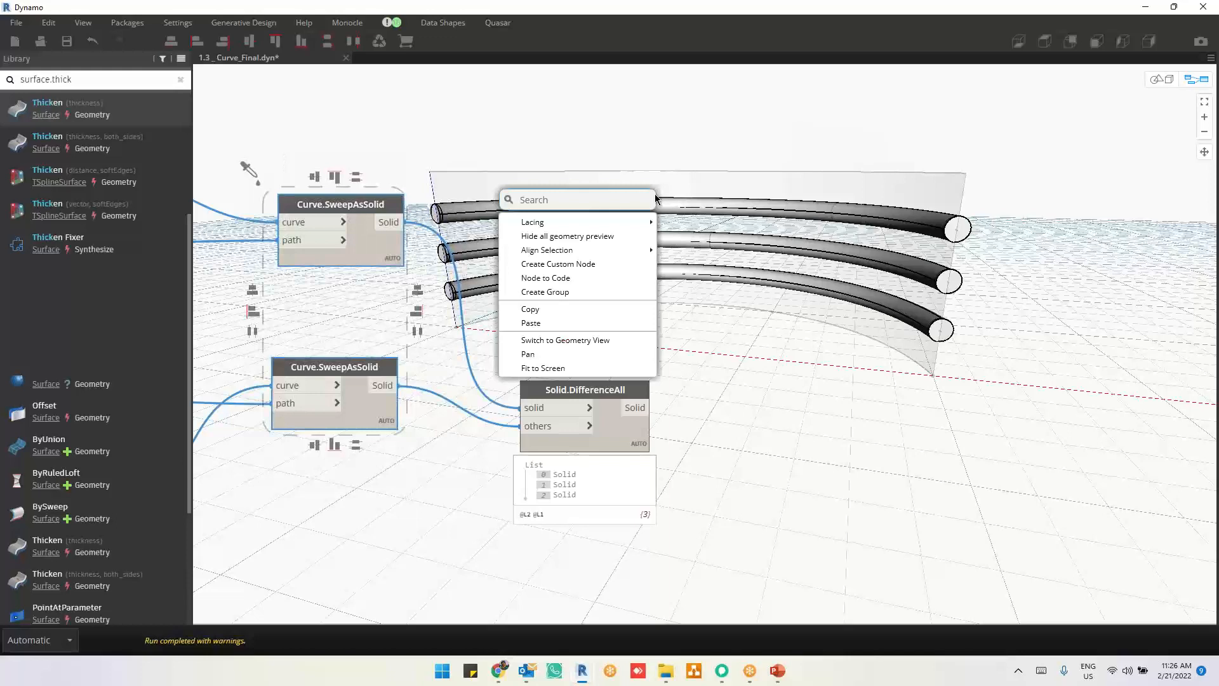
click(626, 237)
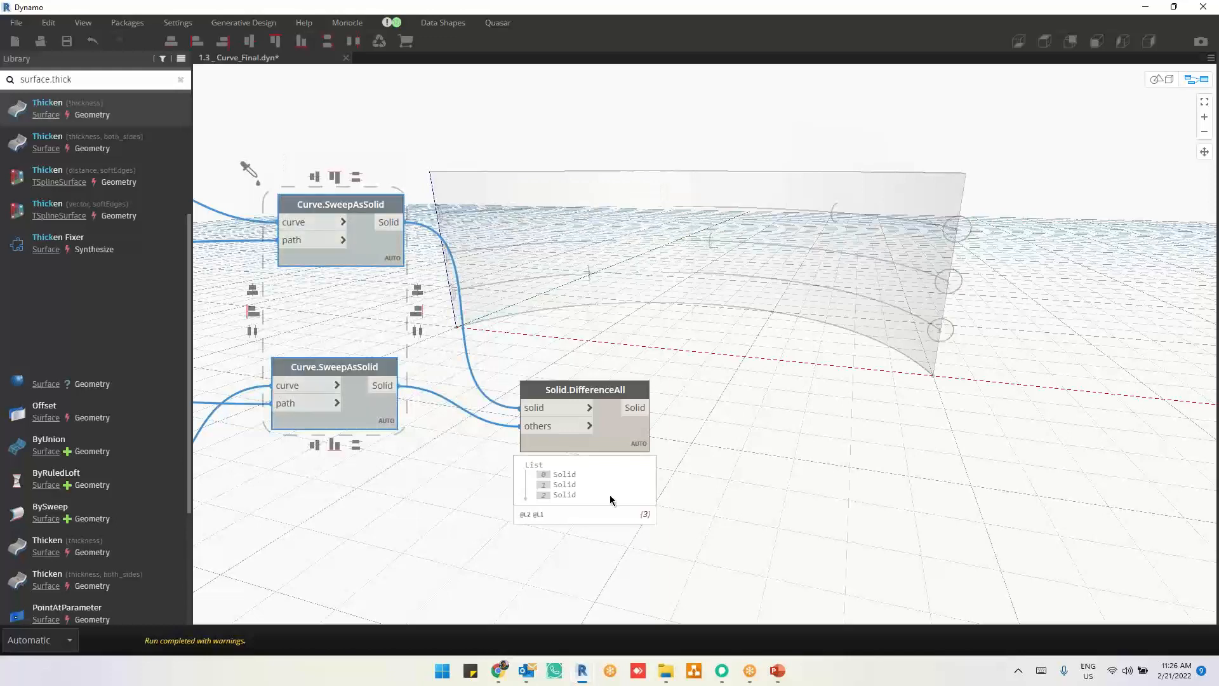
Step: Move Solid.DifferenceAll up between the two Curve.SweepAsSolid nodes and inspect its resulting solids from other angles
drag(615, 433, 609, 324)
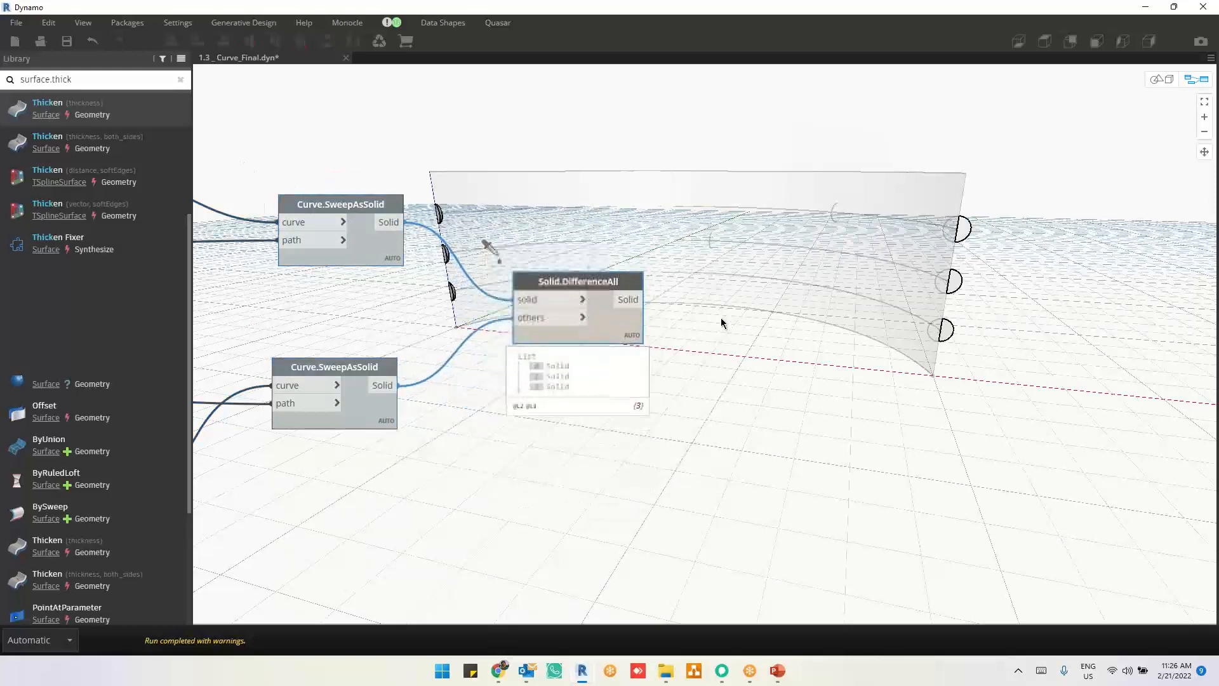
key(ctrl+b)
middle_drag(580, 253, 604, 279)
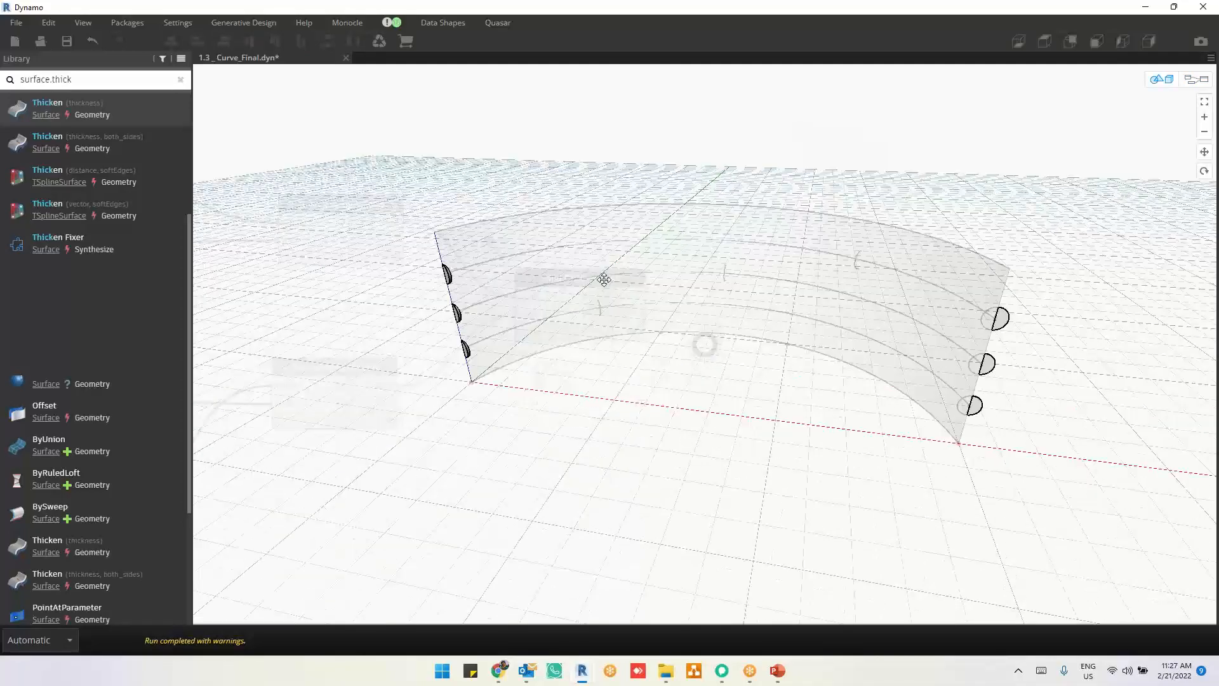
right_drag(604, 279, 606, 260)
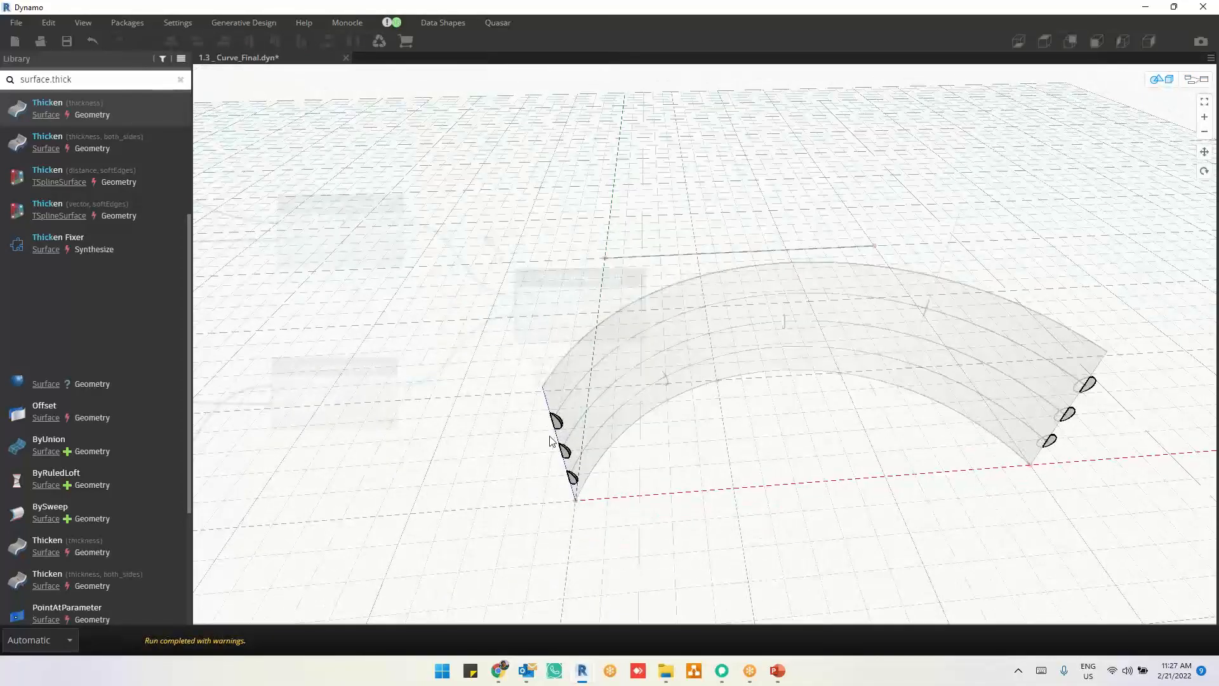
Step: Examine the Solid.DifferenceAll results up close at both ends of the lofted surface
scroll(550, 440, up, 8)
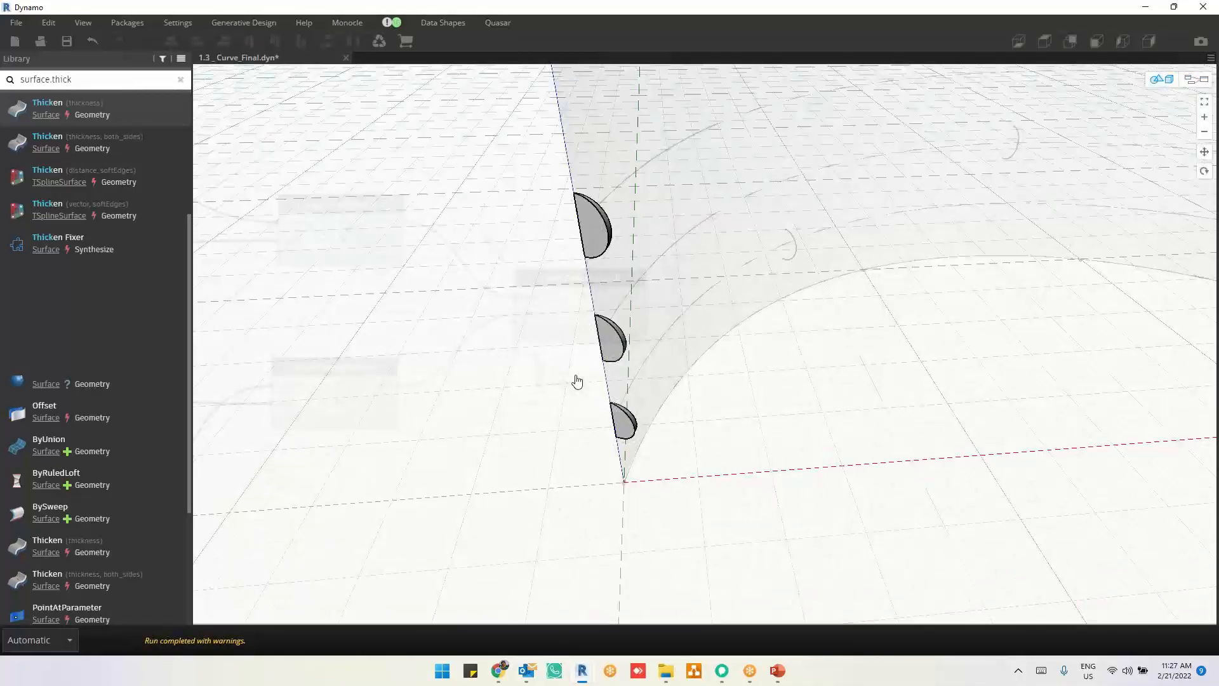
scroll(667, 379, down, 5)
right_drag(728, 377, 637, 375)
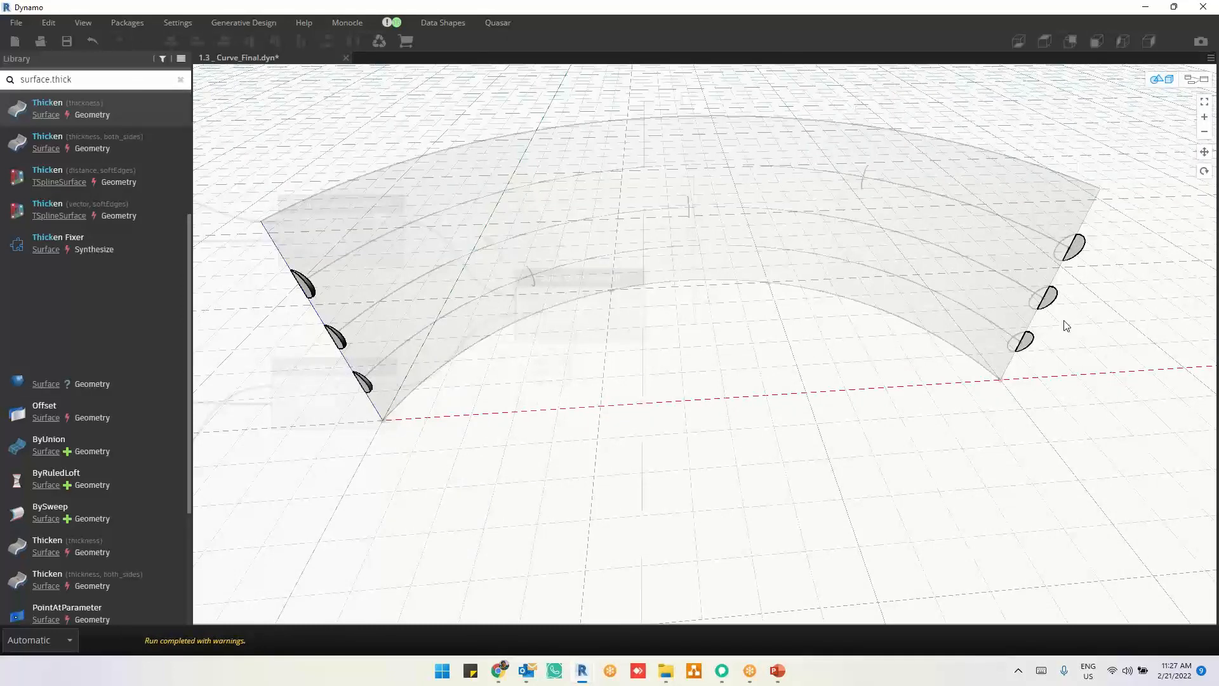
key(ctrl+b)
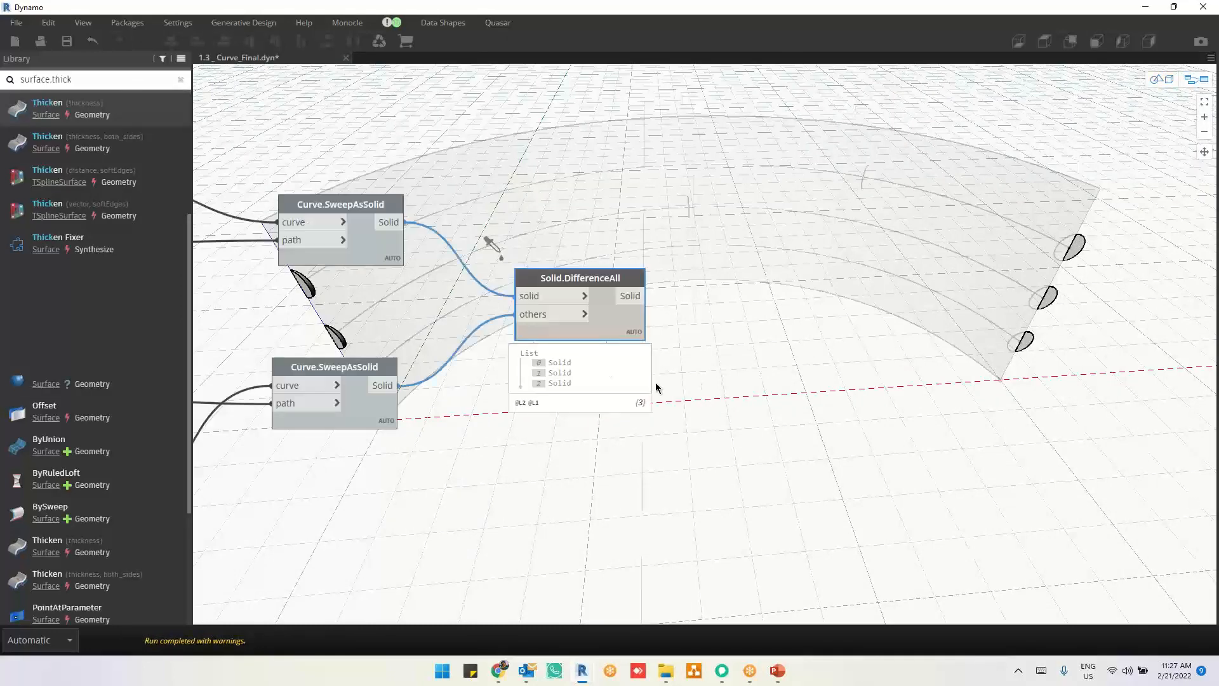
Step: Swap the Solid.DifferenceAll inputs, connecting the Curve.SweepAsSolid copy to solid and the original to others, and inspect the resulting geometry from another angle
click(534, 311)
click(530, 300)
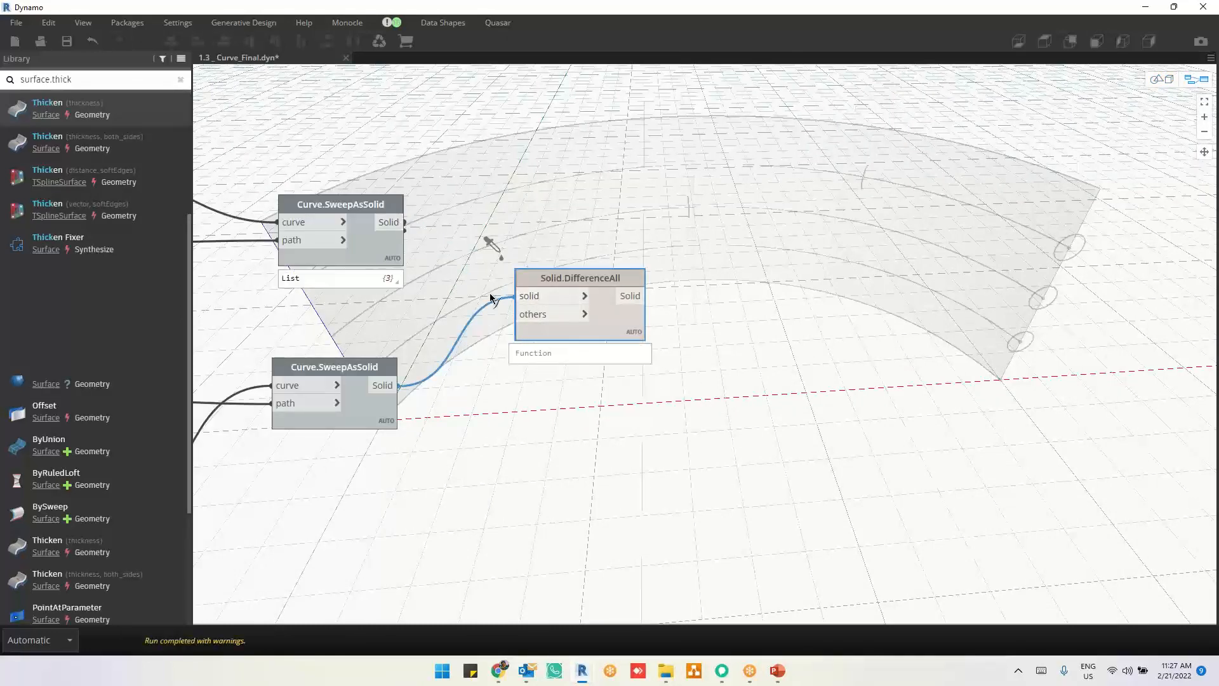
click(522, 317)
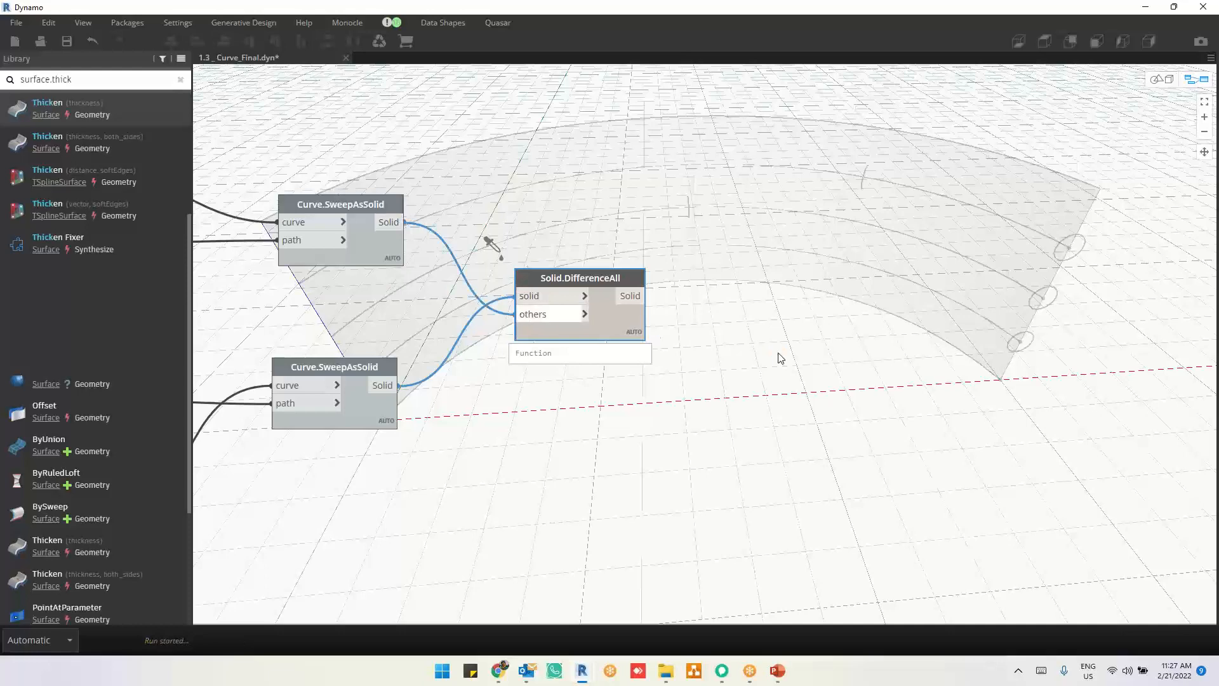
middle_drag(778, 354, 677, 546)
key(ctrl+b)
right_drag(928, 355, 1017, 341)
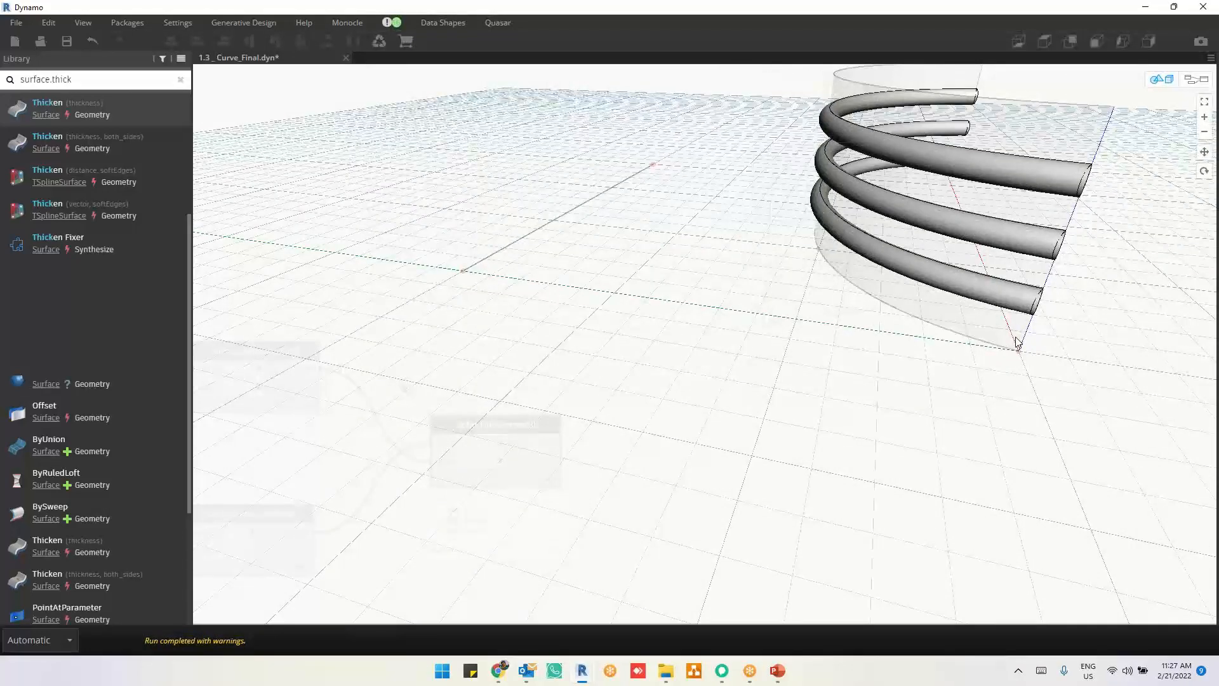
key(ctrl+b)
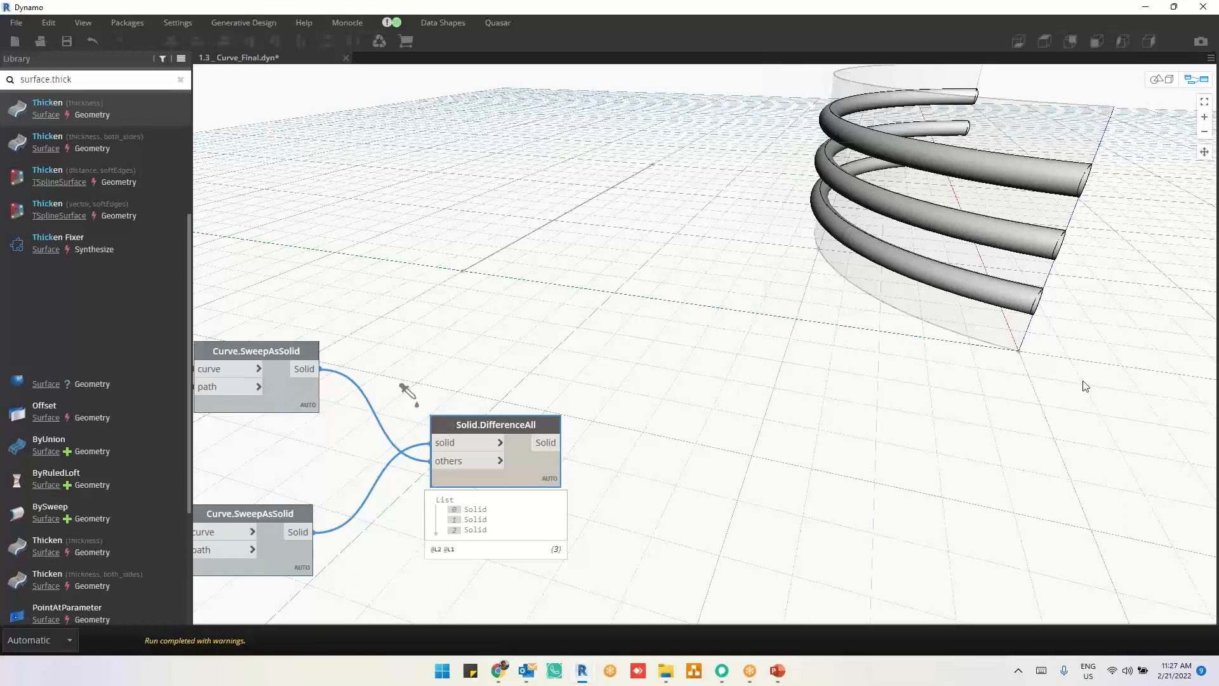
Step: Compare the circles from Circle.ByCenterPointRadiusNormal and Circle.ByPlaneRadius by highlighting each node's geometry in turn
scroll(1086, 385, down, 4)
middle_drag(625, 508, 756, 447)
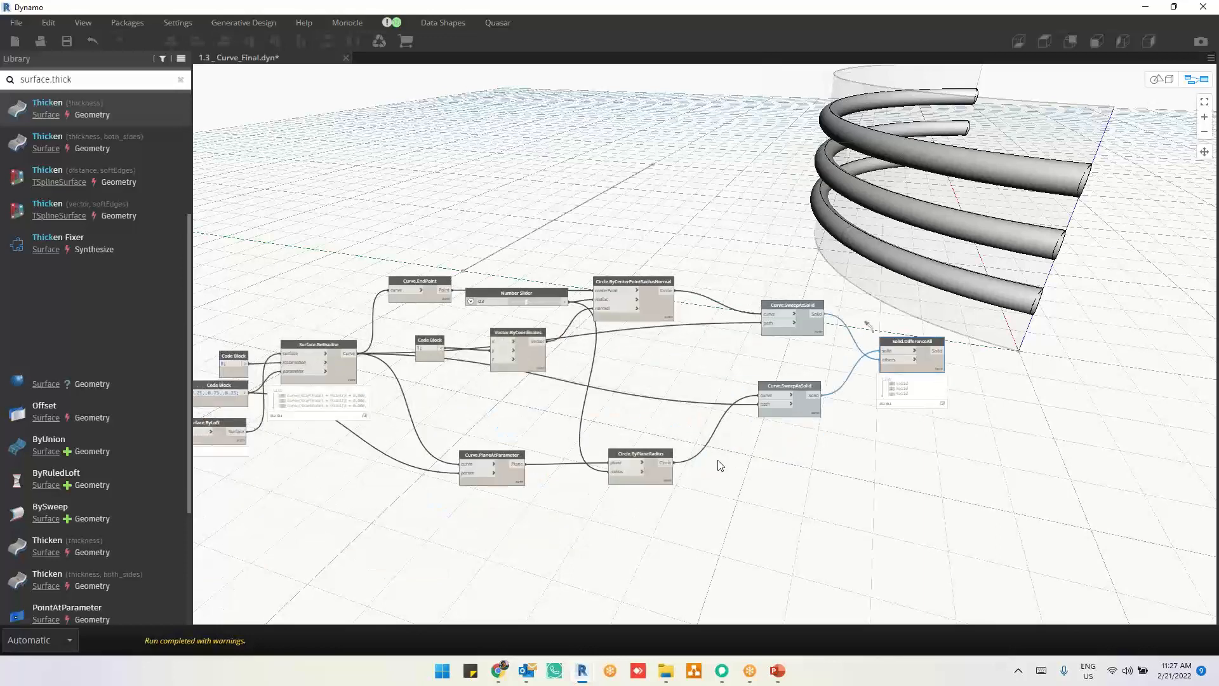
scroll(623, 280, up, 3)
click(617, 221)
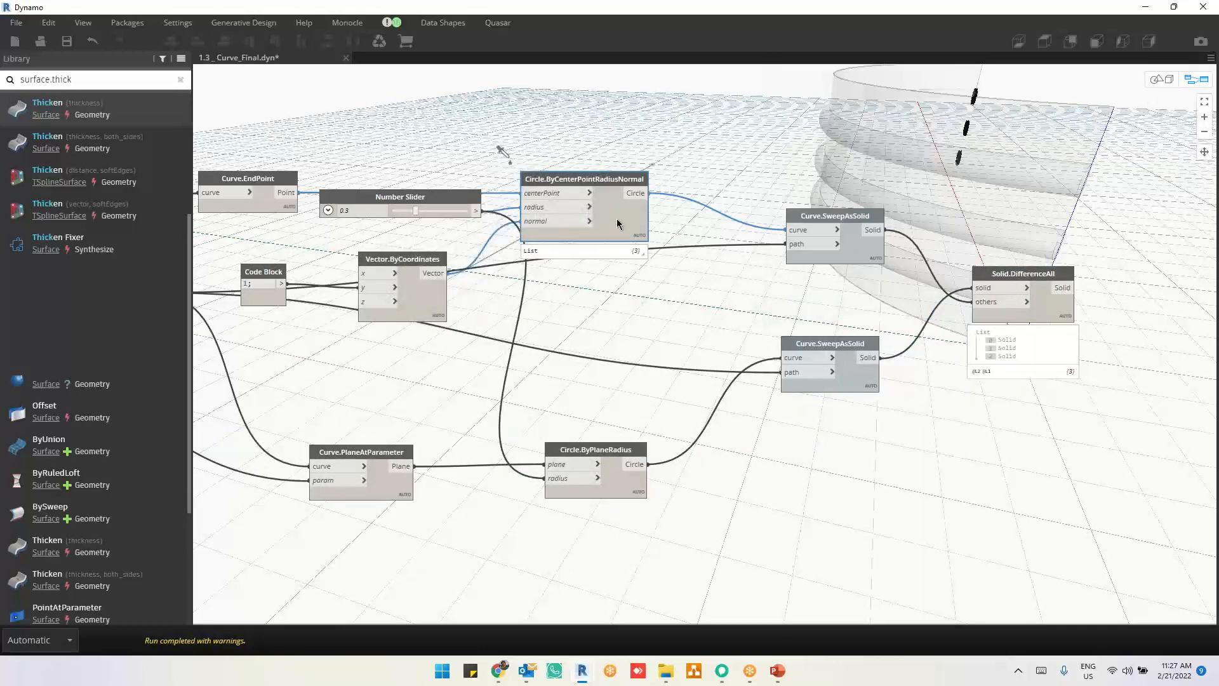
click(605, 485)
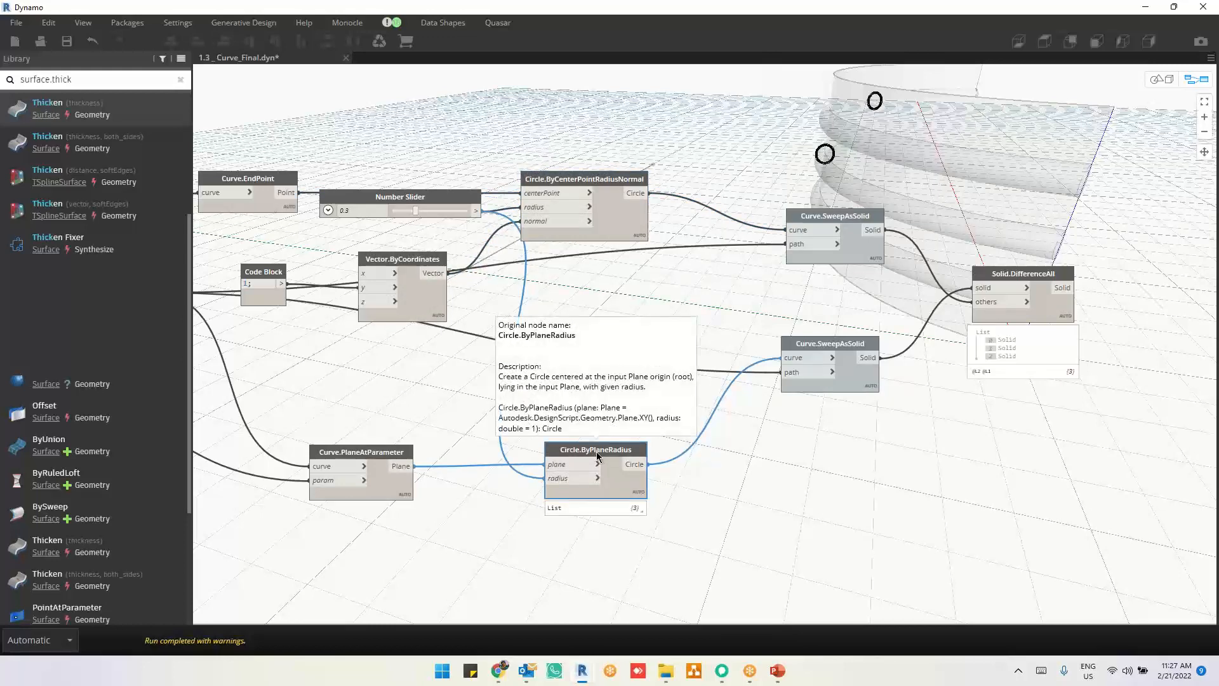
click(692, 318)
Step: Review the Surface.Thicken examples and the group with Curve.PlaneAtParameter, CoordinateSystem.ByPlane and Curve.HorizontalFrameAtParameter
scroll(695, 311, down, 3)
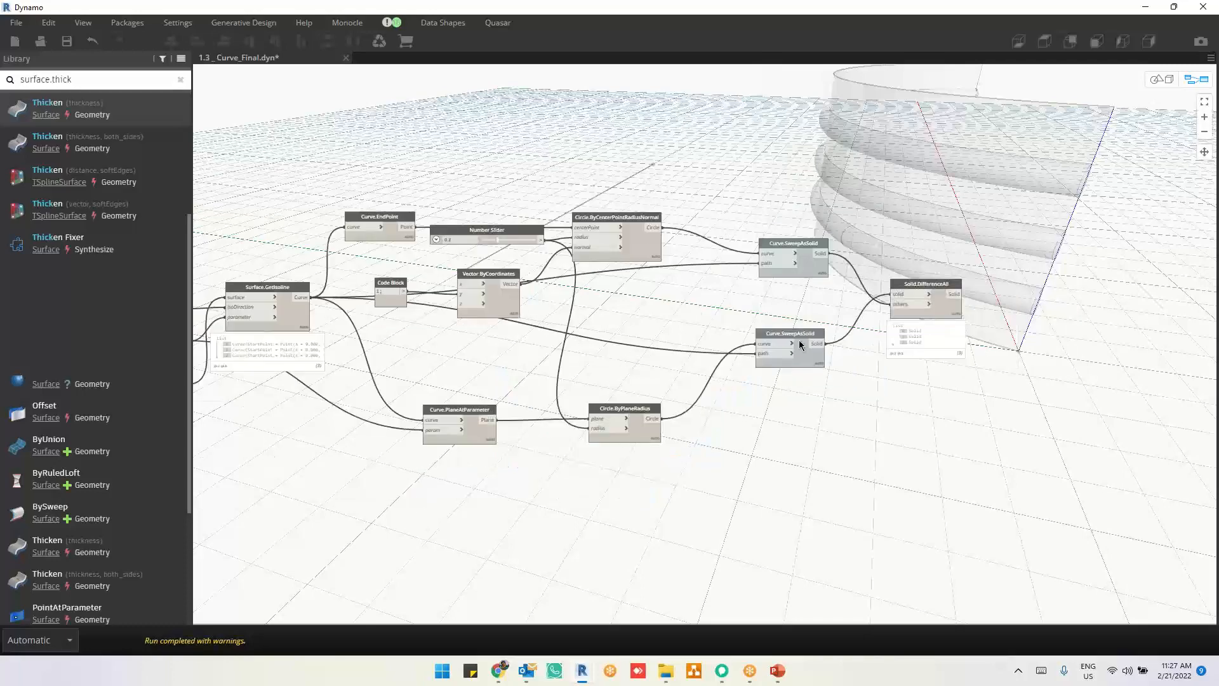
middle_drag(395, 490, 898, 303)
middle_drag(519, 306, 818, 126)
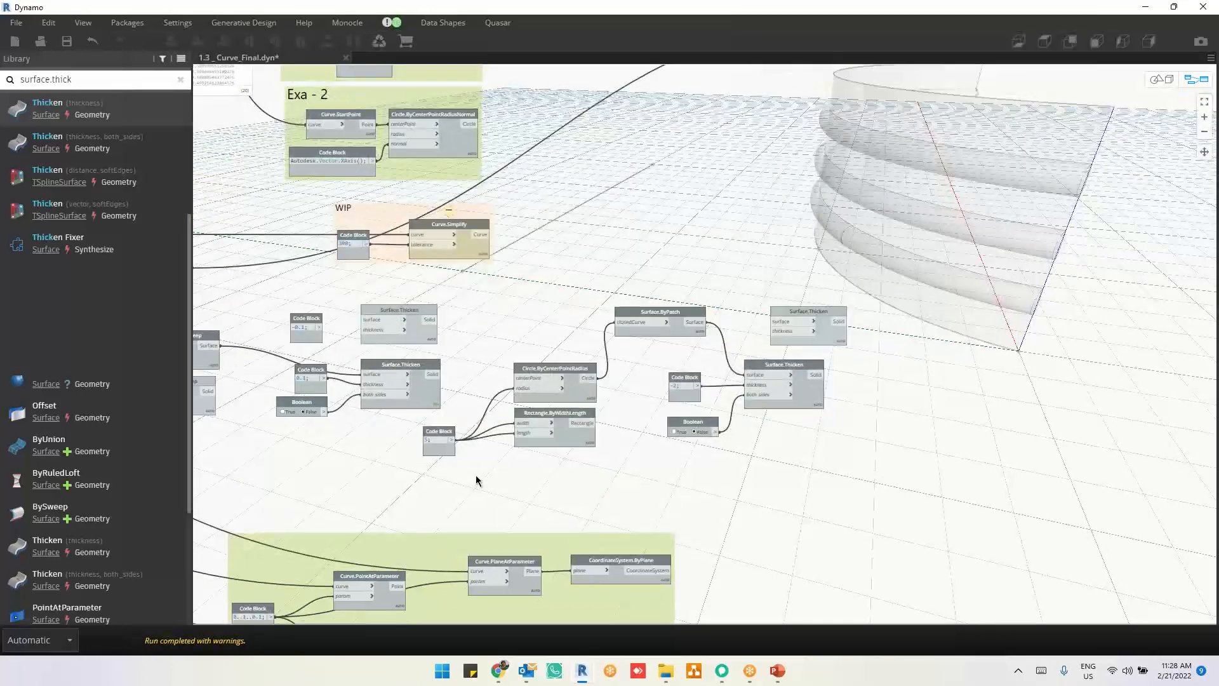
scroll(476, 482, up, 3)
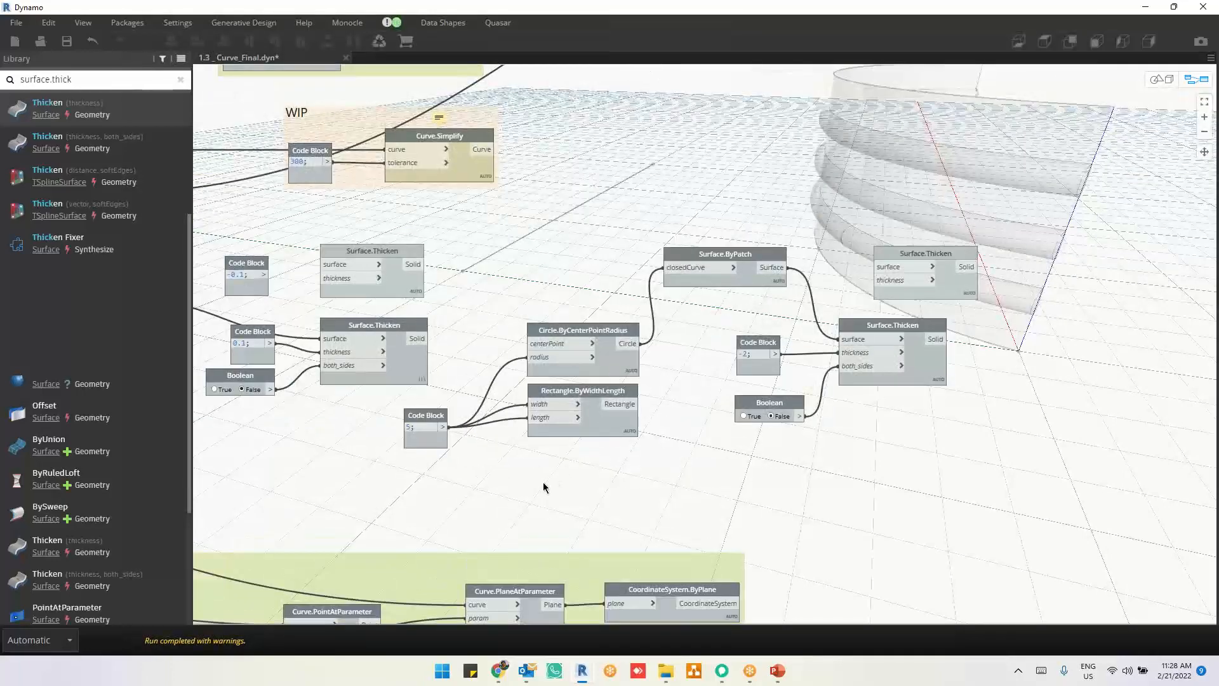
middle_drag(741, 444, 1012, 284)
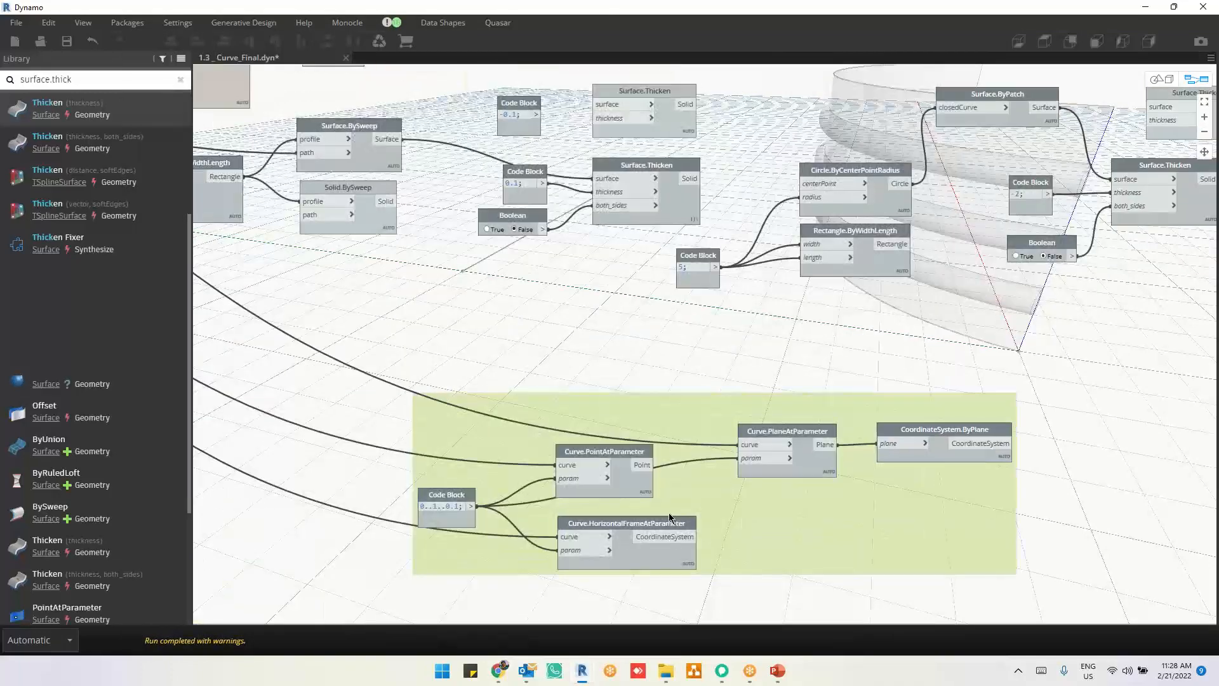
middle_drag(717, 587, 760, 475)
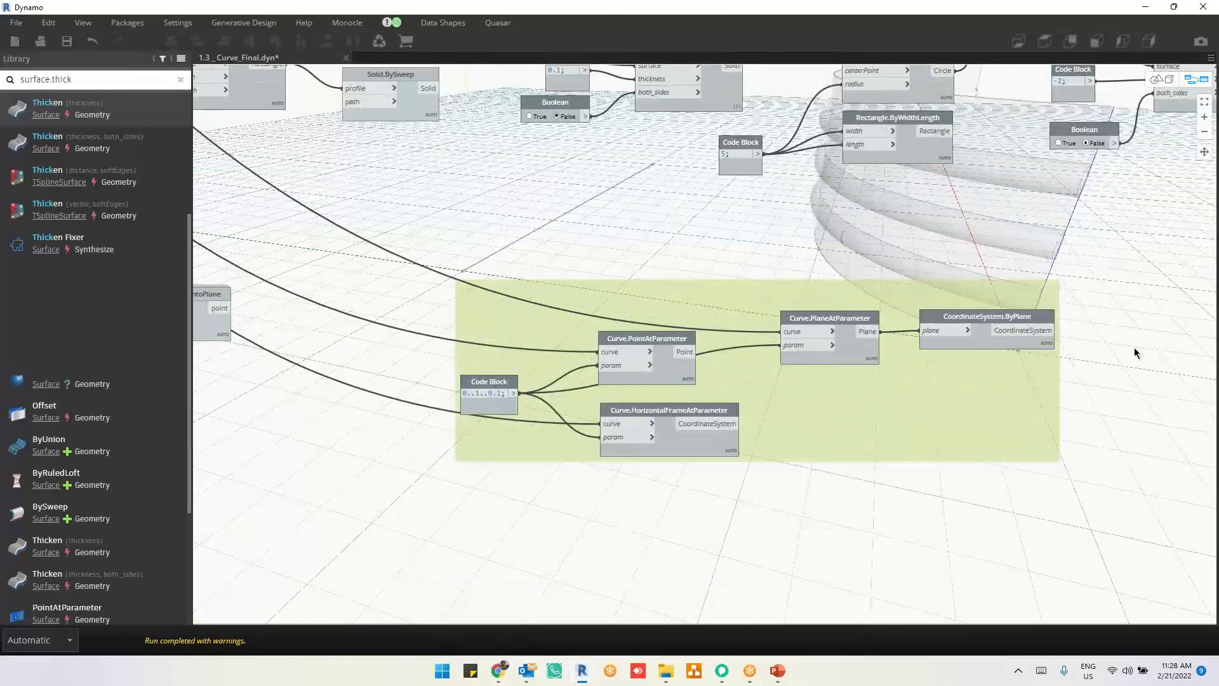
scroll(1051, 444, up, 3)
scroll(1051, 448, up, 3)
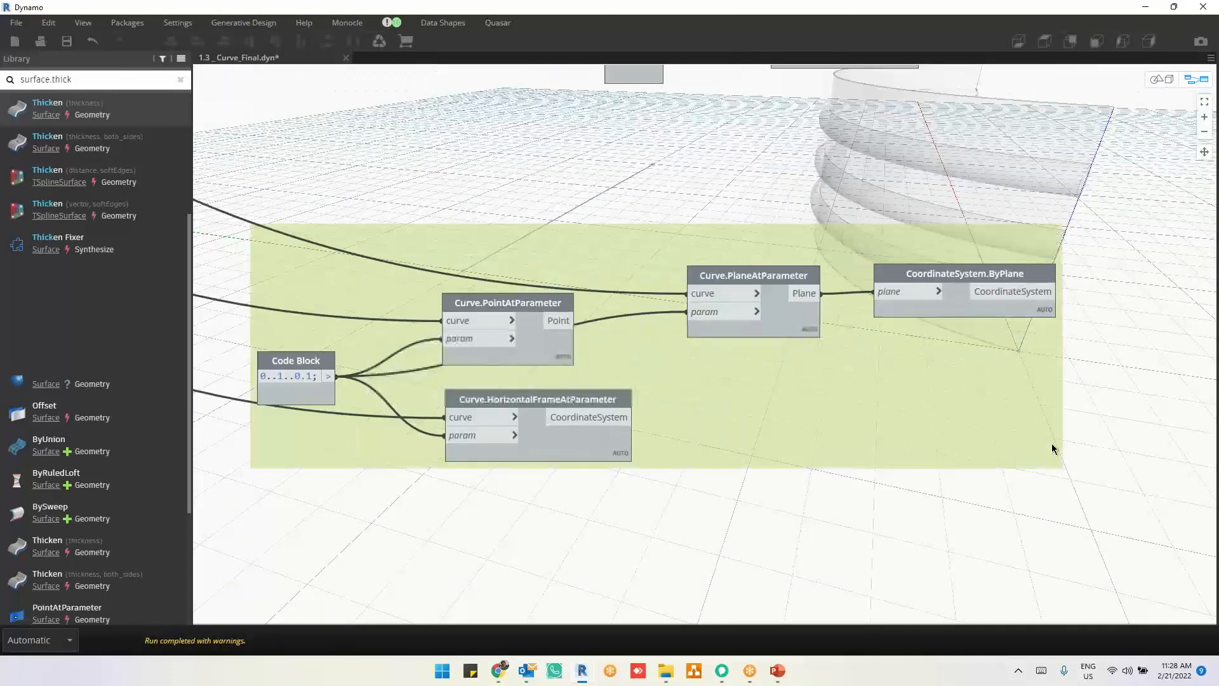
click(960, 311)
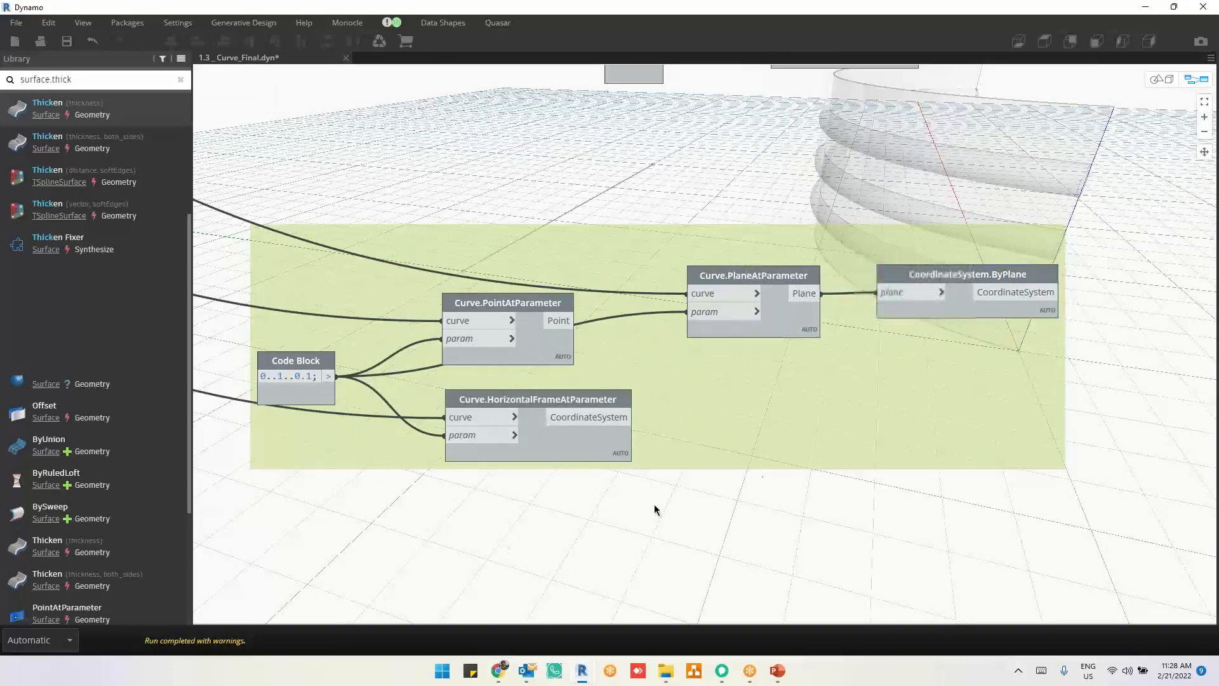
middle_drag(658, 511, 829, 448)
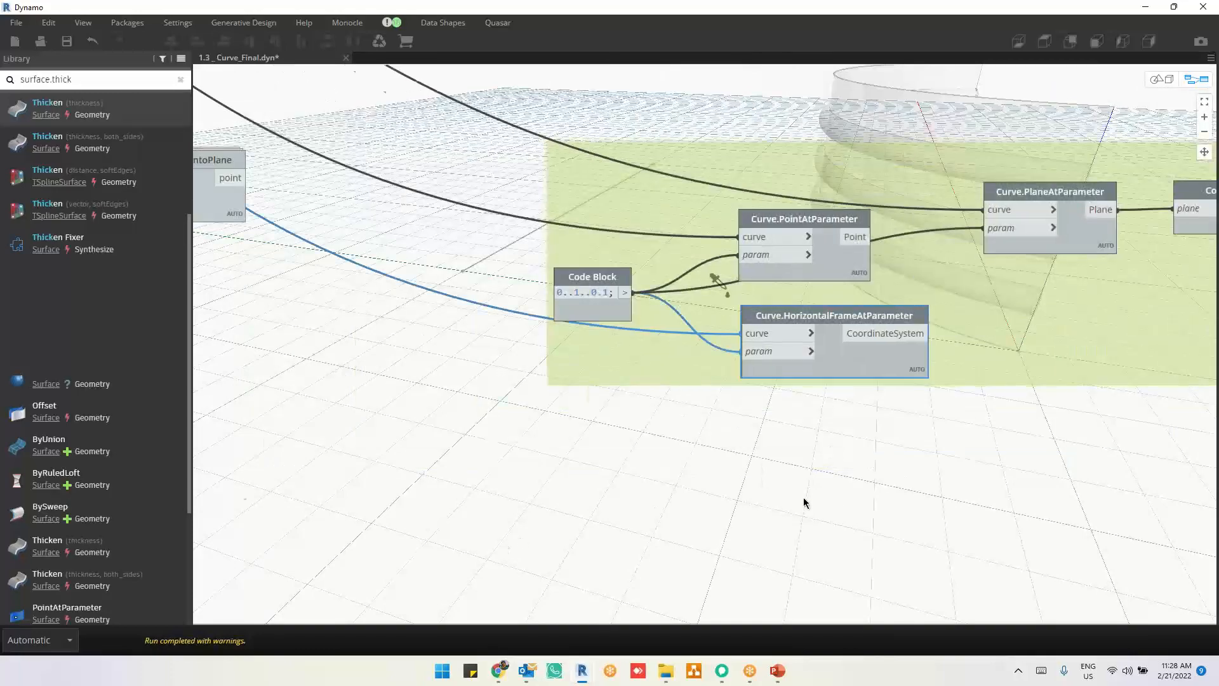
scroll(805, 500, down, 5)
scroll(874, 418, up, 5)
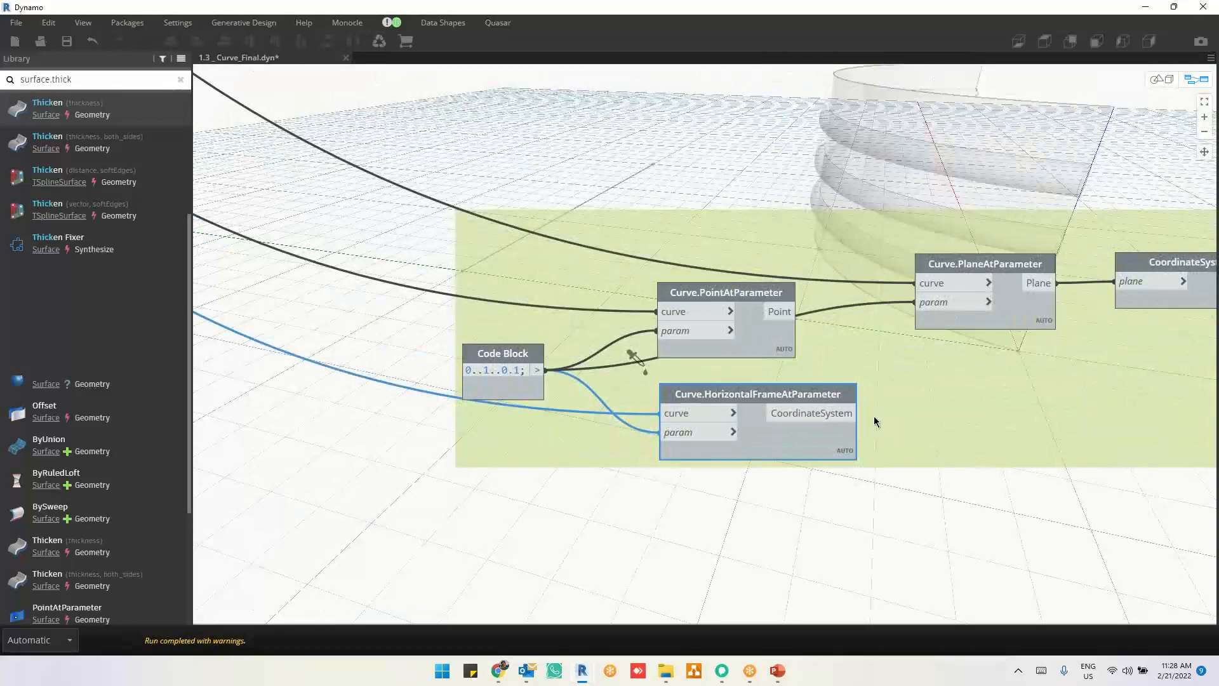
scroll(762, 502, down, 5)
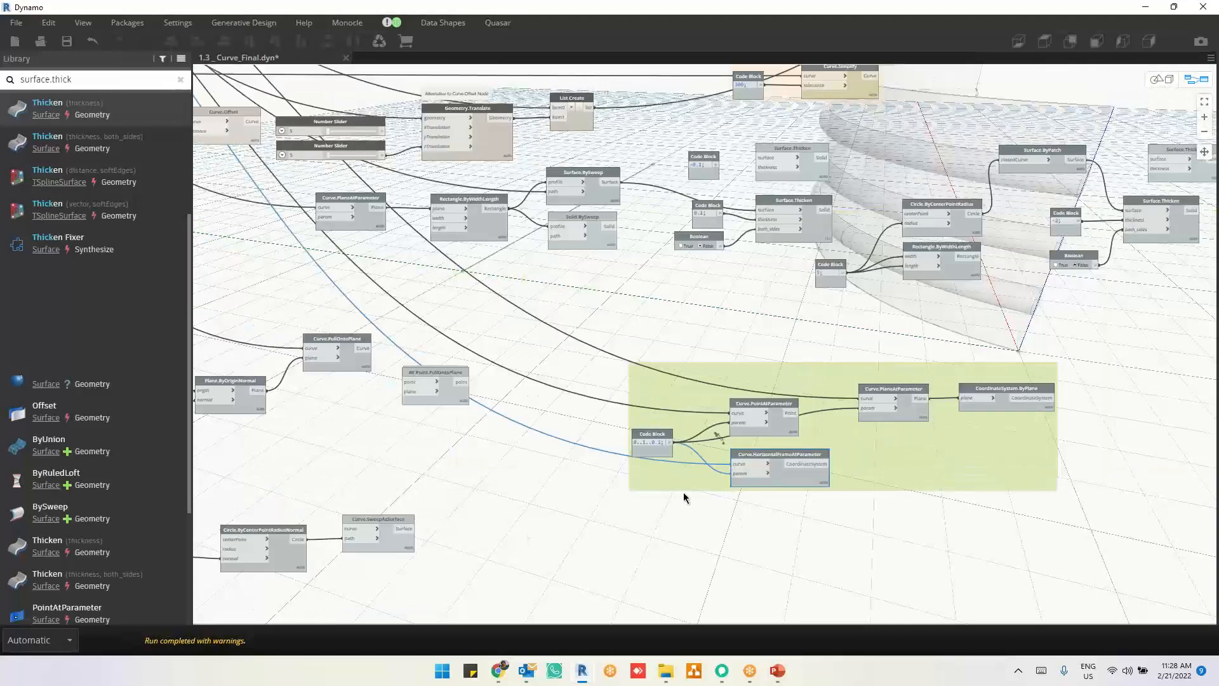
Step: Review the Curve.CoordinateSystemAtSegmentLength and Curve.PlaneAtSegmentLength examples, and examine the Curve.TangentAtParameter node
middle_drag(683, 493, 879, 449)
scroll(379, 365, up, 5)
middle_drag(579, 393, 726, 200)
middle_drag(712, 473, 696, 282)
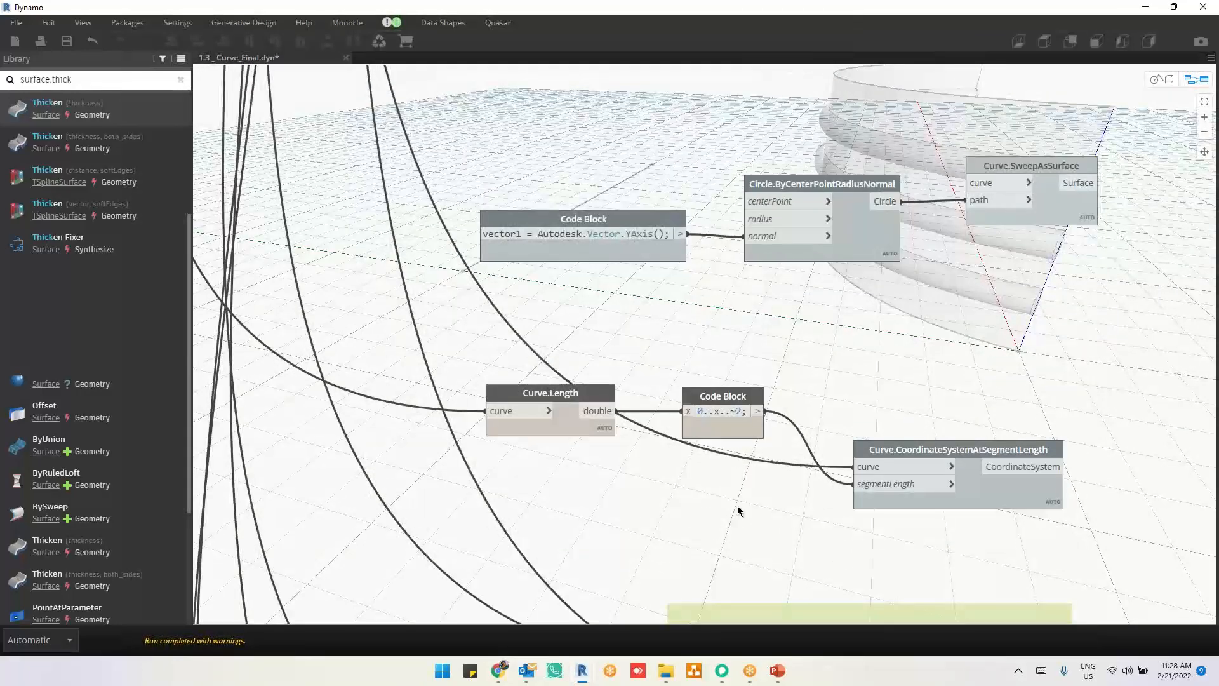
middle_drag(738, 510, 730, 280)
middle_drag(696, 553, 693, 307)
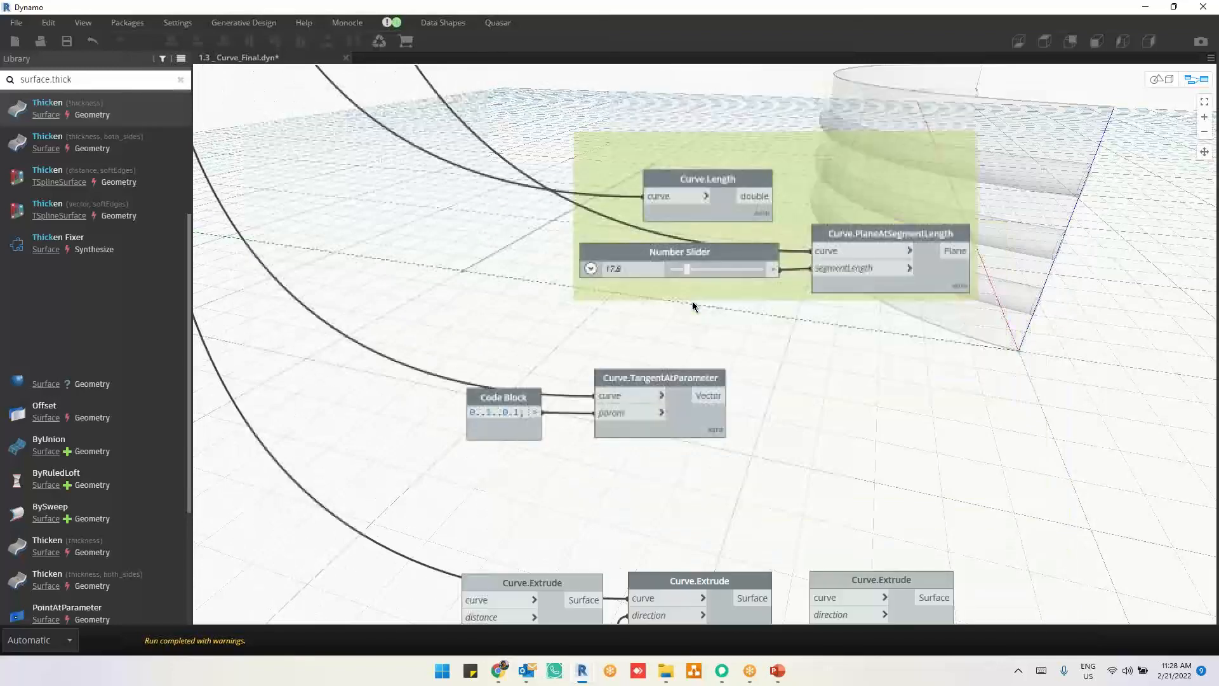
click(684, 427)
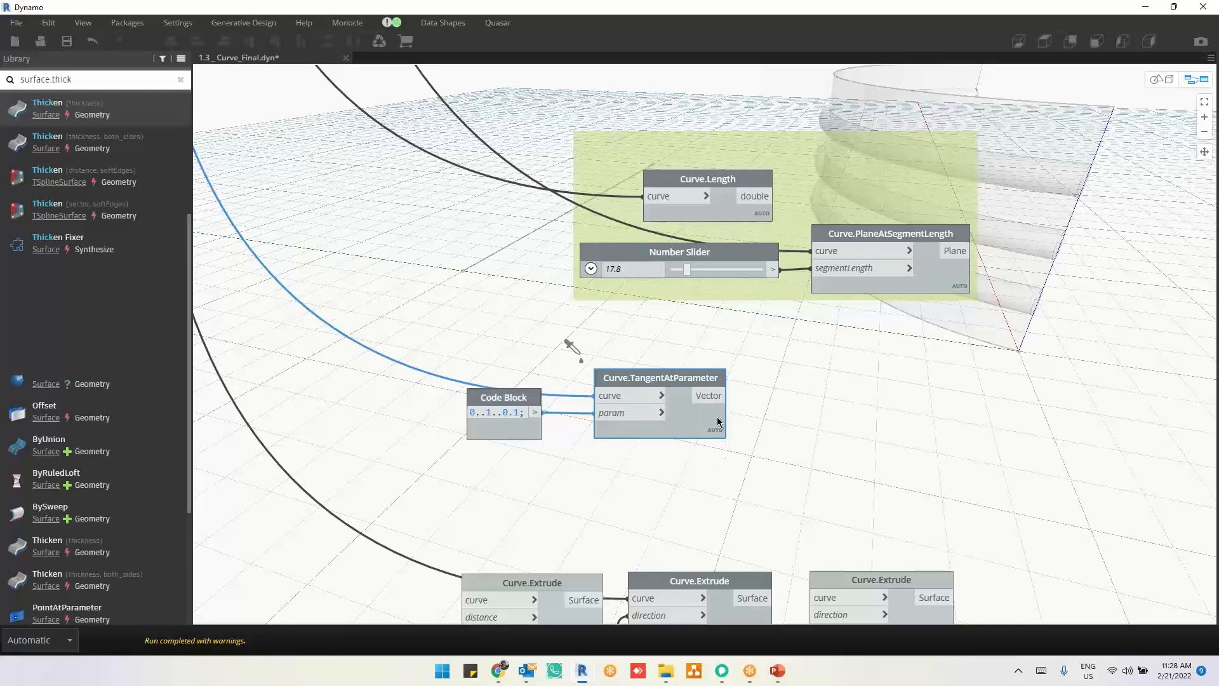
middle_drag(759, 502, 759, 448)
scroll(760, 448, up, 2)
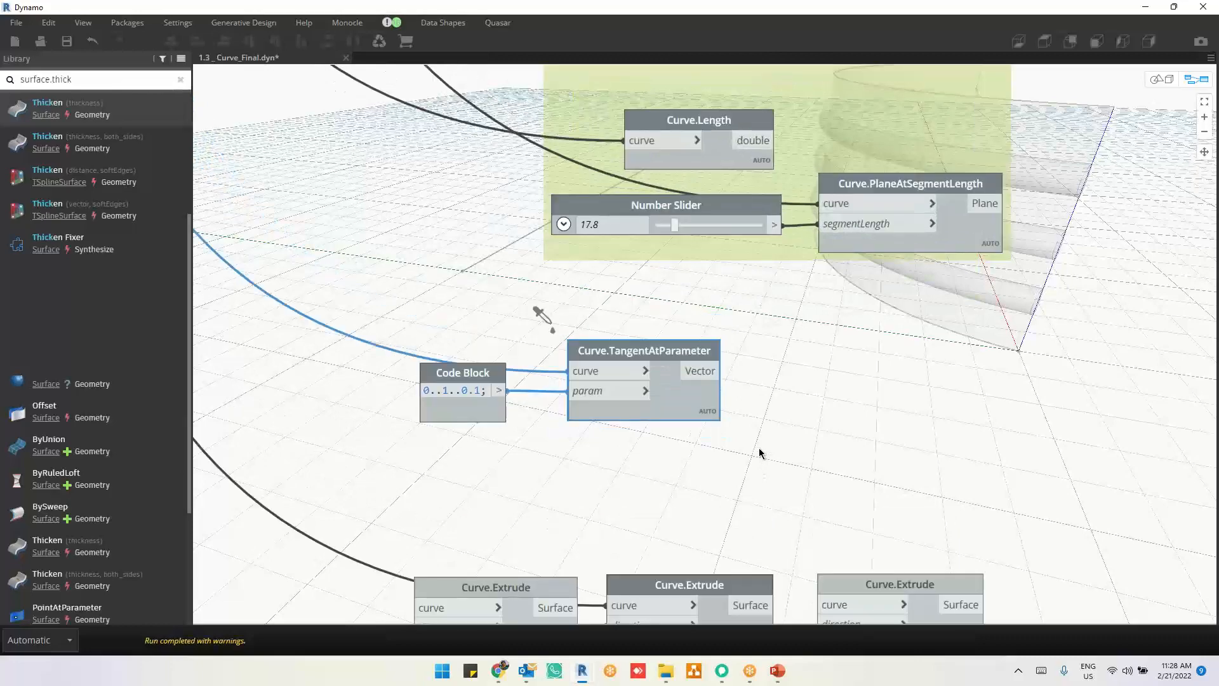
scroll(760, 448, up, 2)
middle_drag(779, 433, 747, 390)
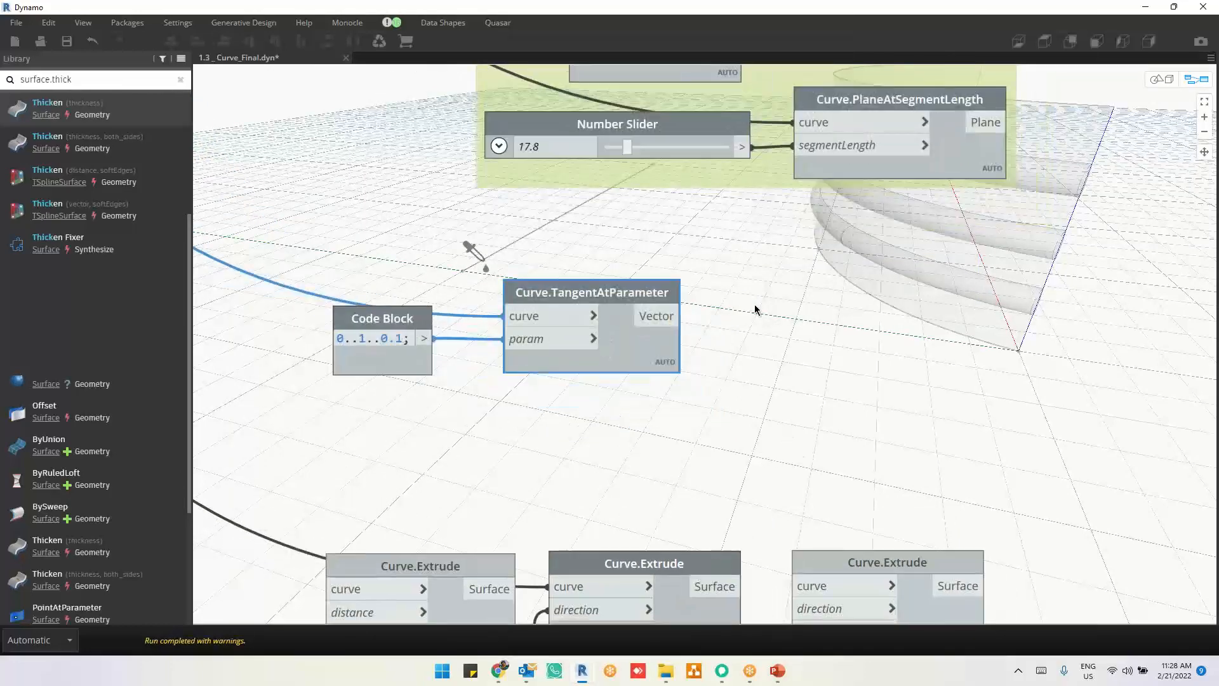
Step: Add a code block beside Curve.TangentAtParameter listing pointatparam, planeatparam and tangentatparam on separate lines
double_click(809, 278)
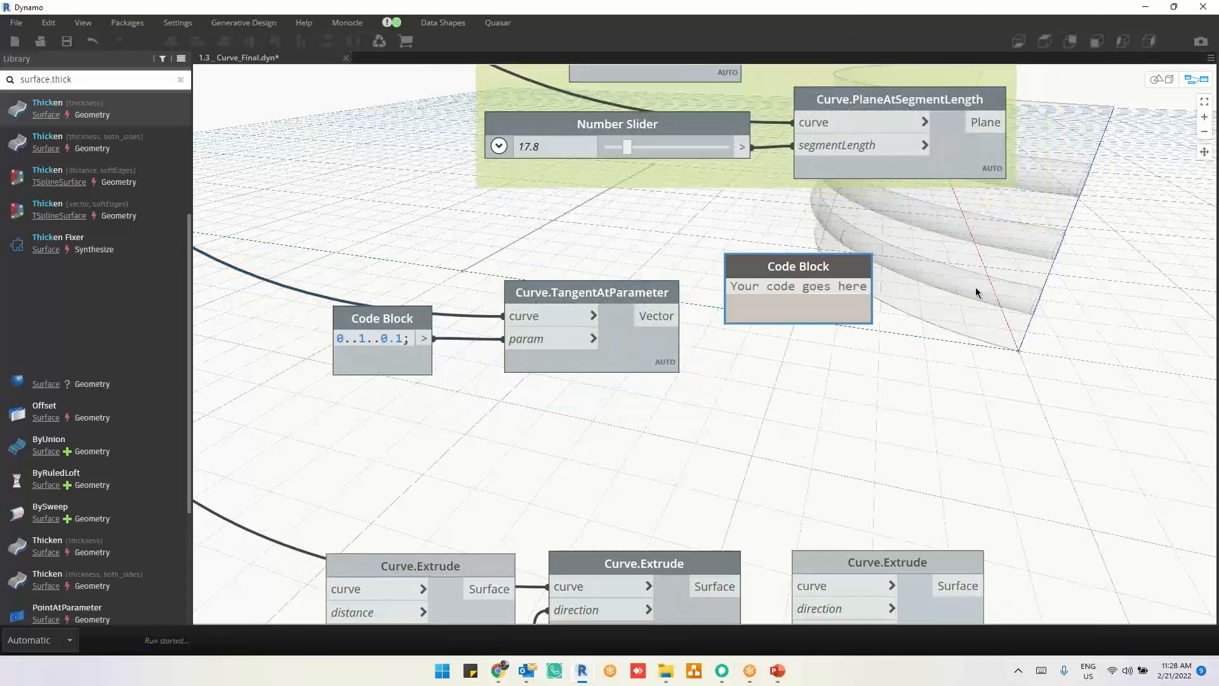
text(pointat)
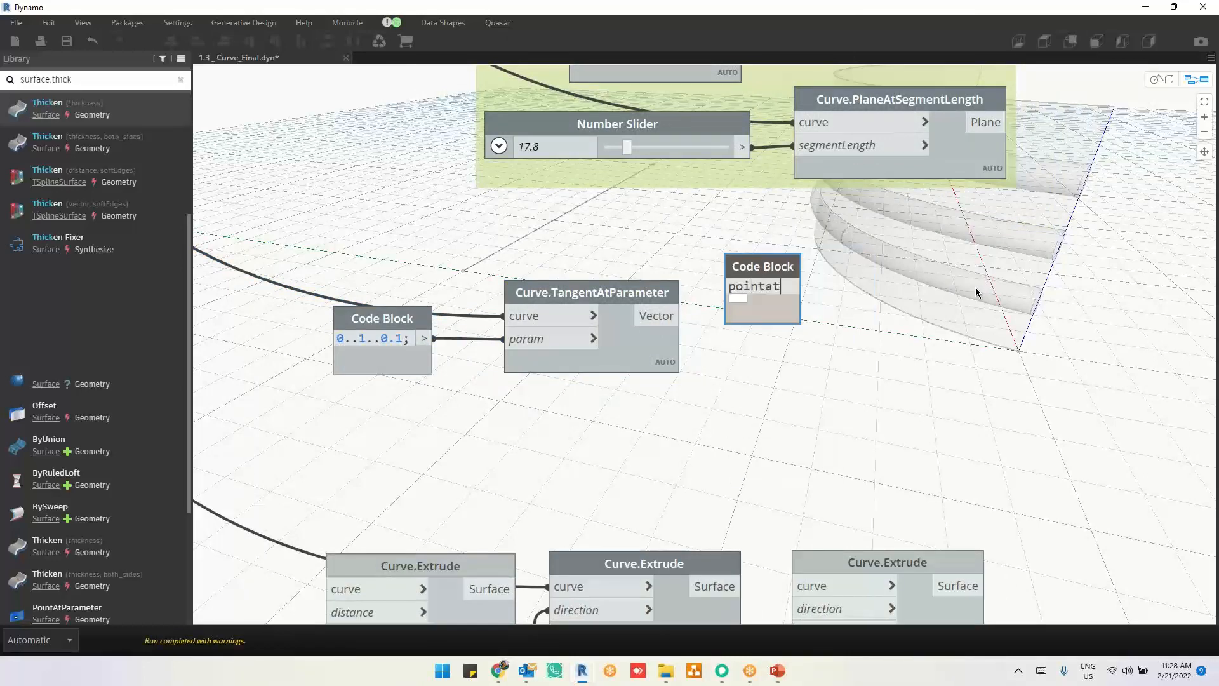
text(param)
key(Return)
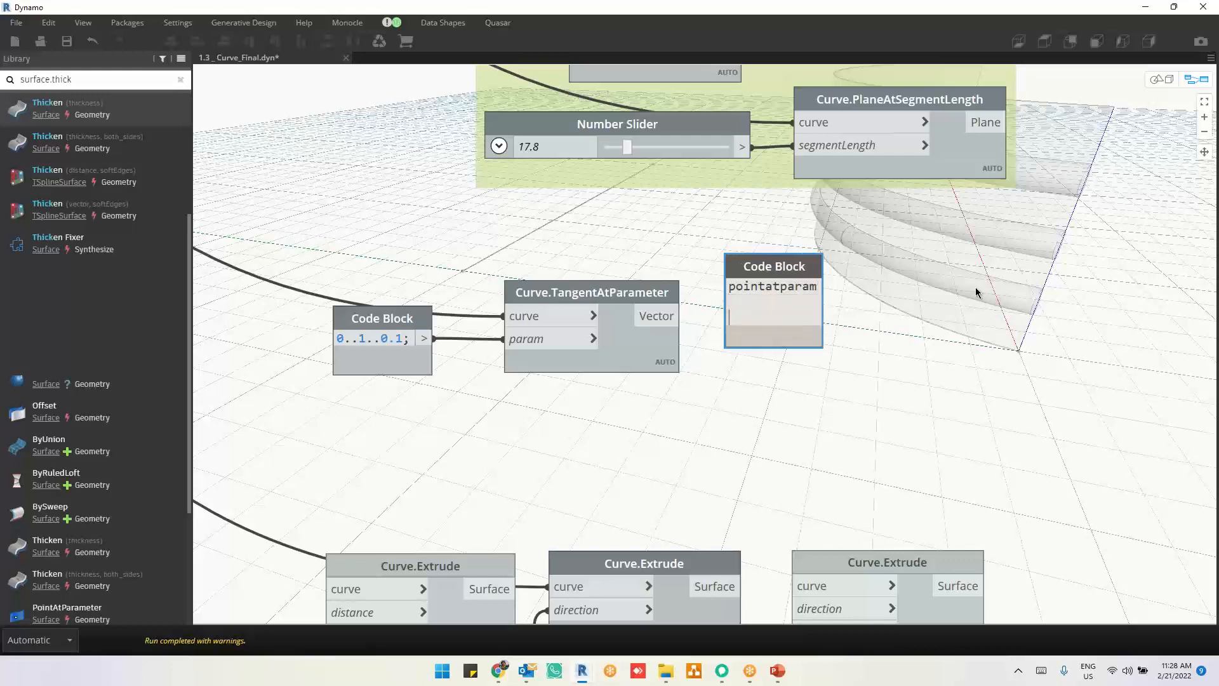
text(planeatparam)
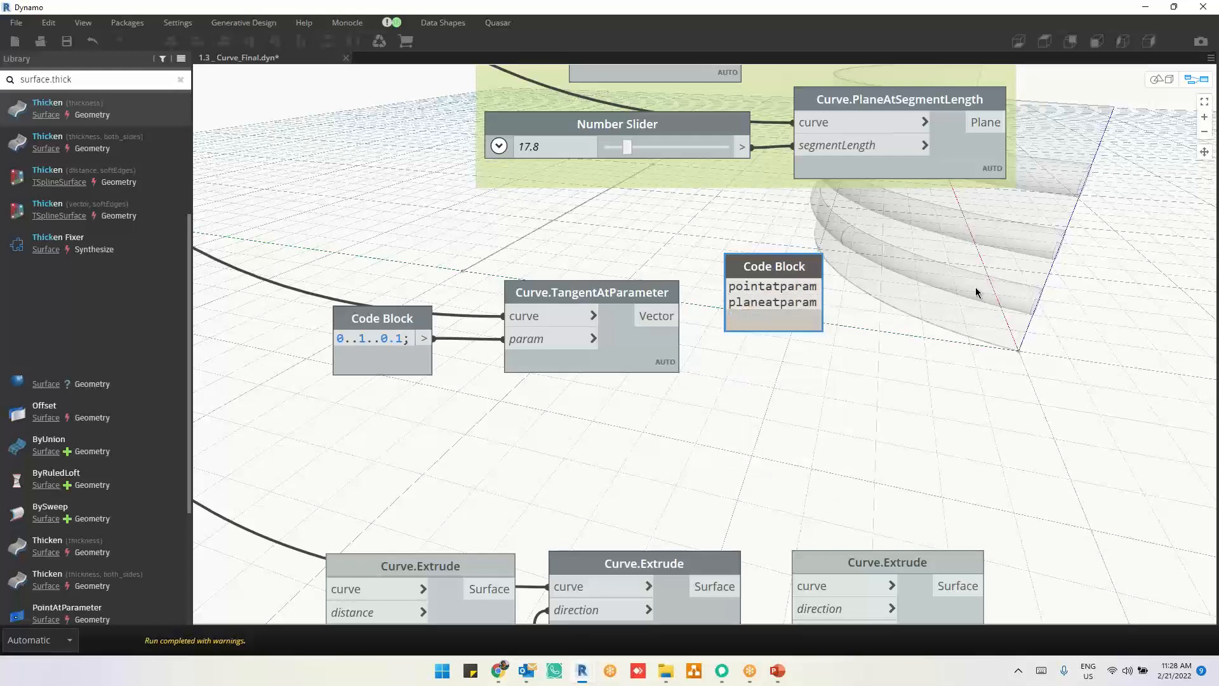
key(Return)
text(tangentatparam)
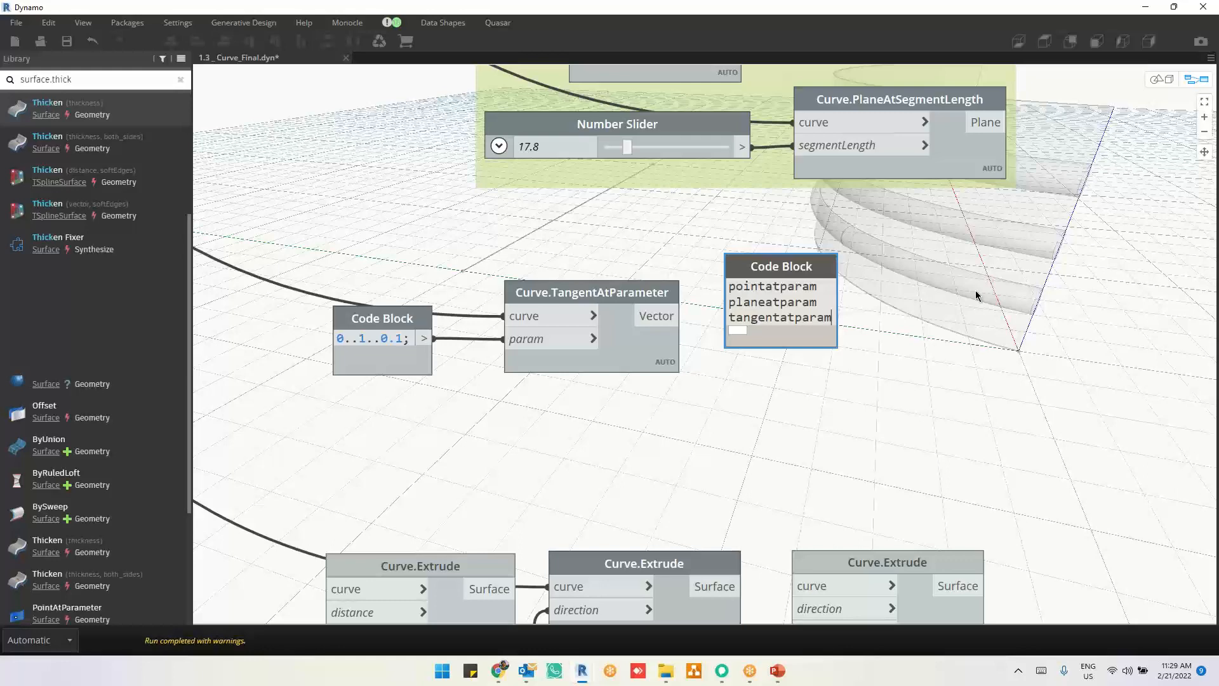
Step: Highlight the planeatparam, tangentatparam and pointatparam lines in turn, and delete that code block
double_click(772, 303)
double_click(773, 318)
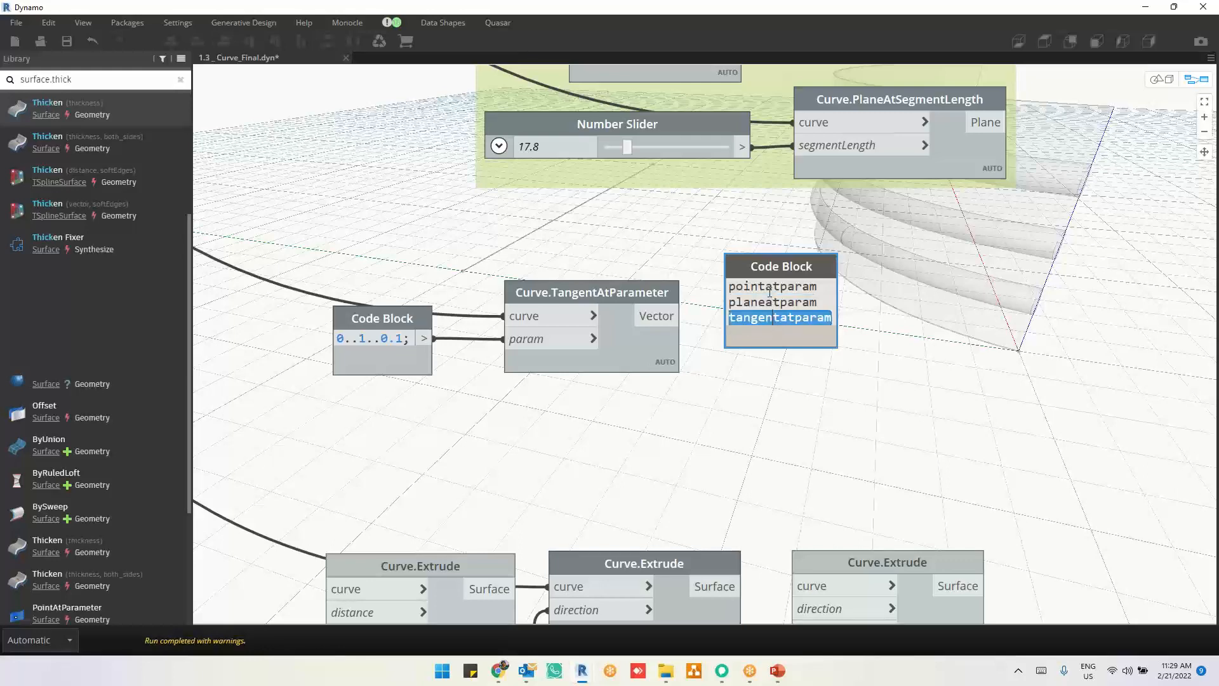
double_click(770, 286)
click(771, 412)
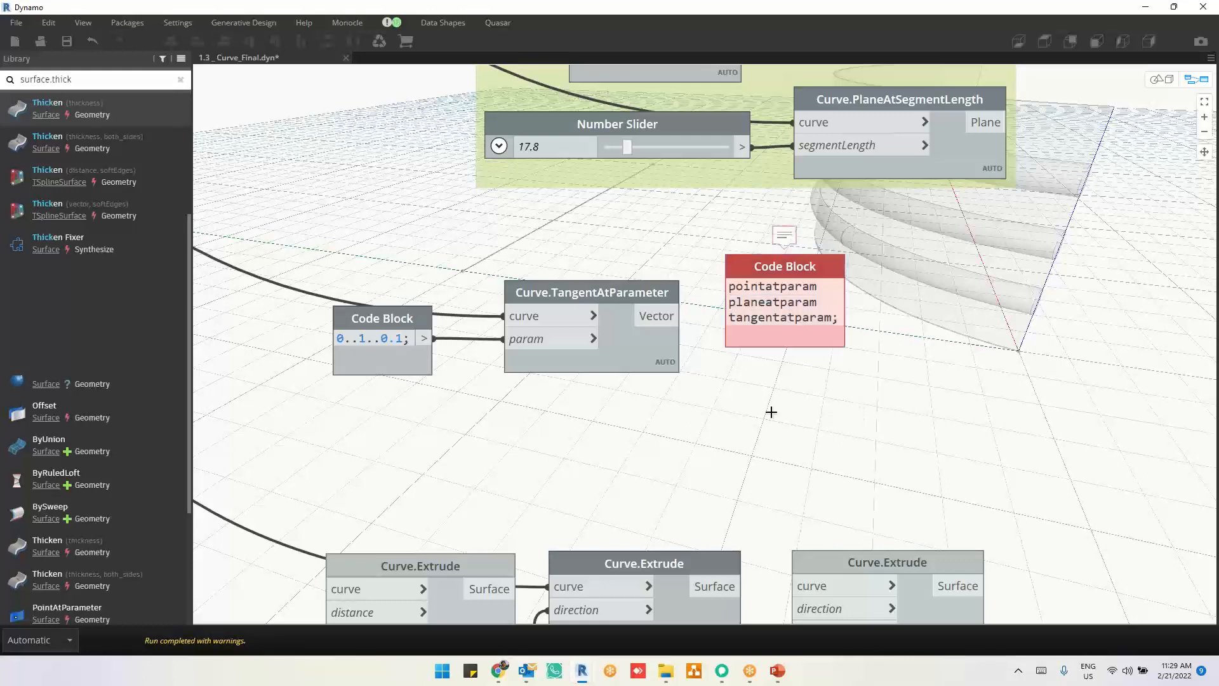
key(Delete)
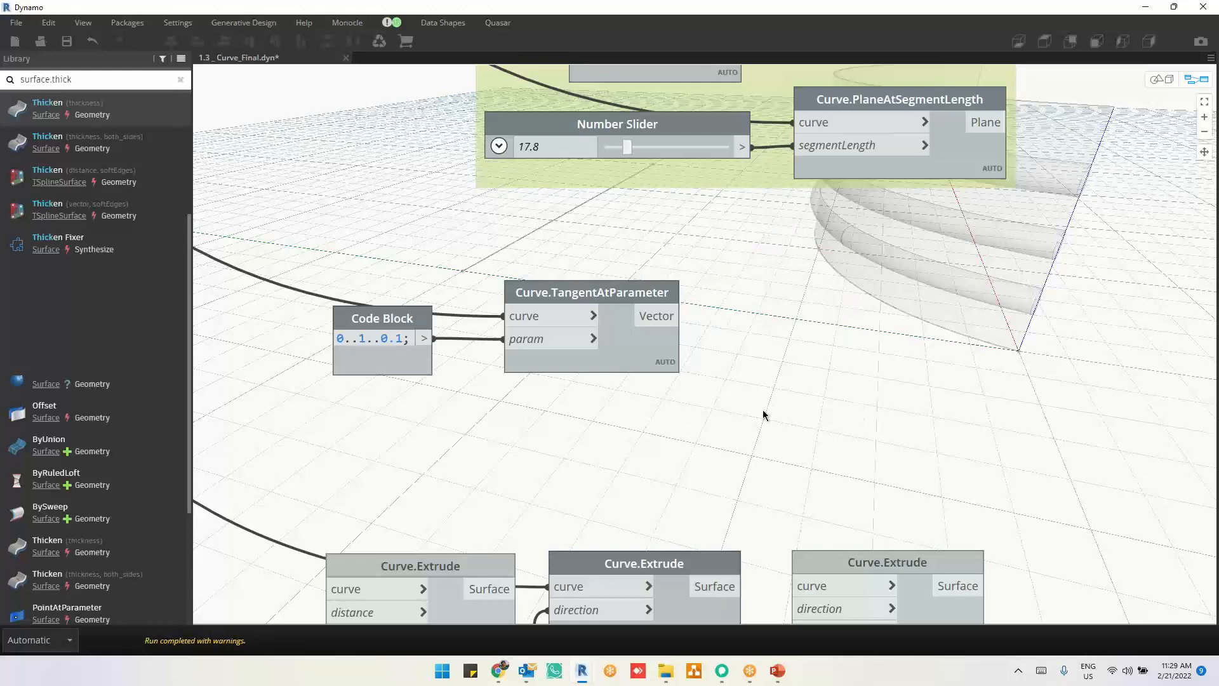
Step: Go to the Curve.Extrude examples and select the node with curve, direction and distance inputs
scroll(766, 416, down, 2)
middle_drag(765, 361, 767, 352)
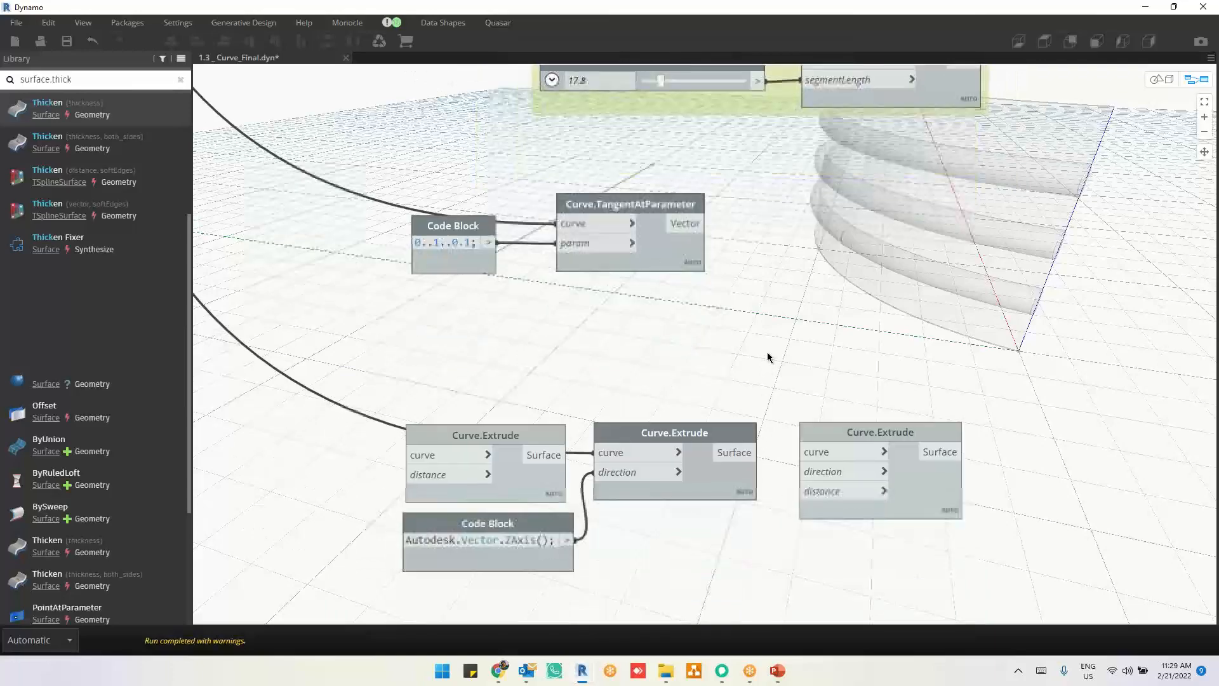
middle_drag(1064, 413, 1034, 412)
click(880, 501)
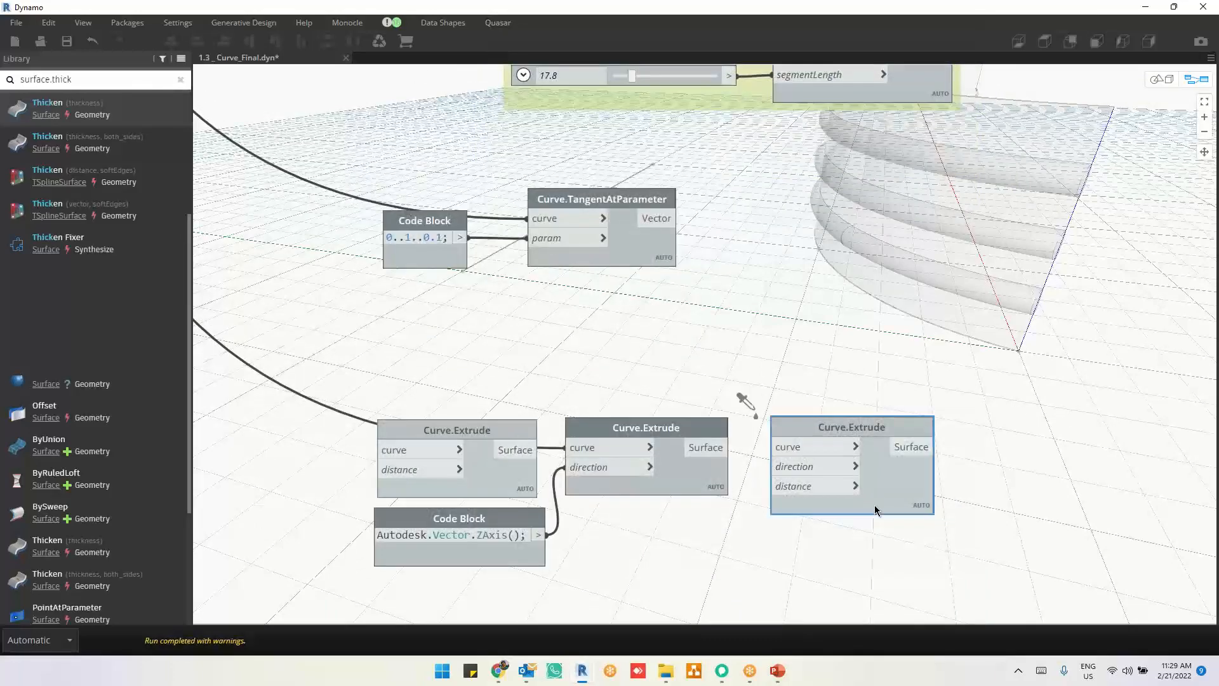
Step: Go back to the Geometry.Translate example and delete the List Create node that combines the original and translated curves
middle_drag(807, 551, 806, 465)
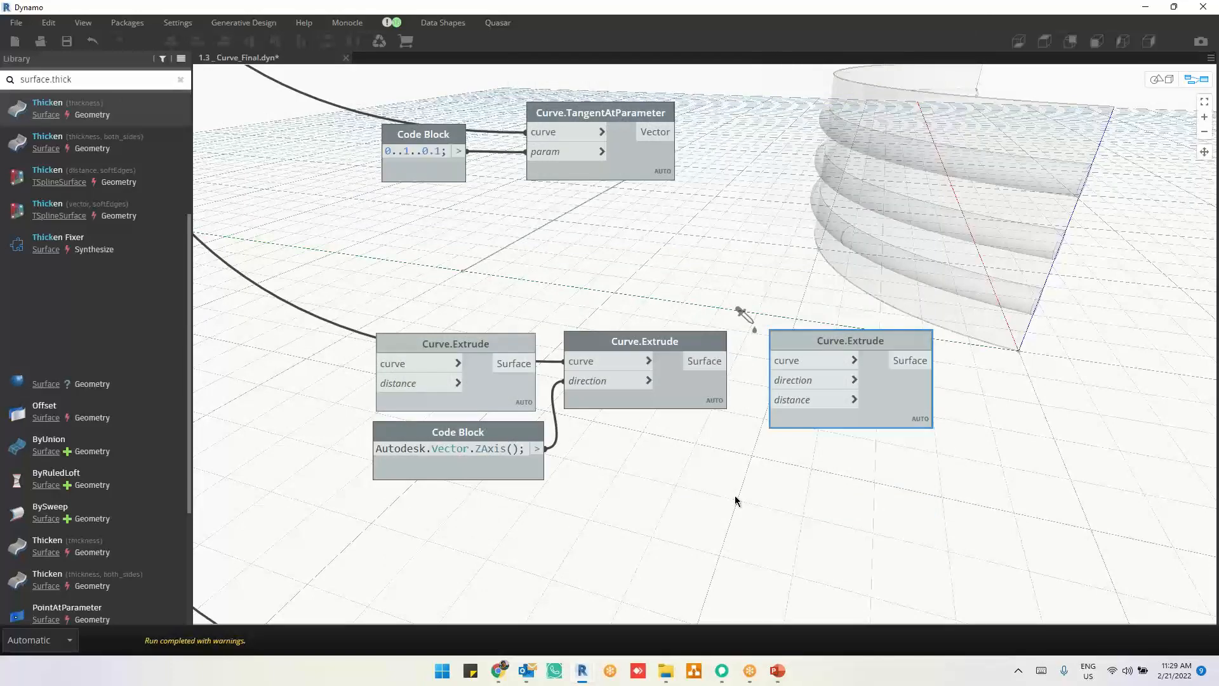
middle_drag(831, 416, 831, 513)
scroll(831, 513, down, 2)
scroll(912, 400, down, 10)
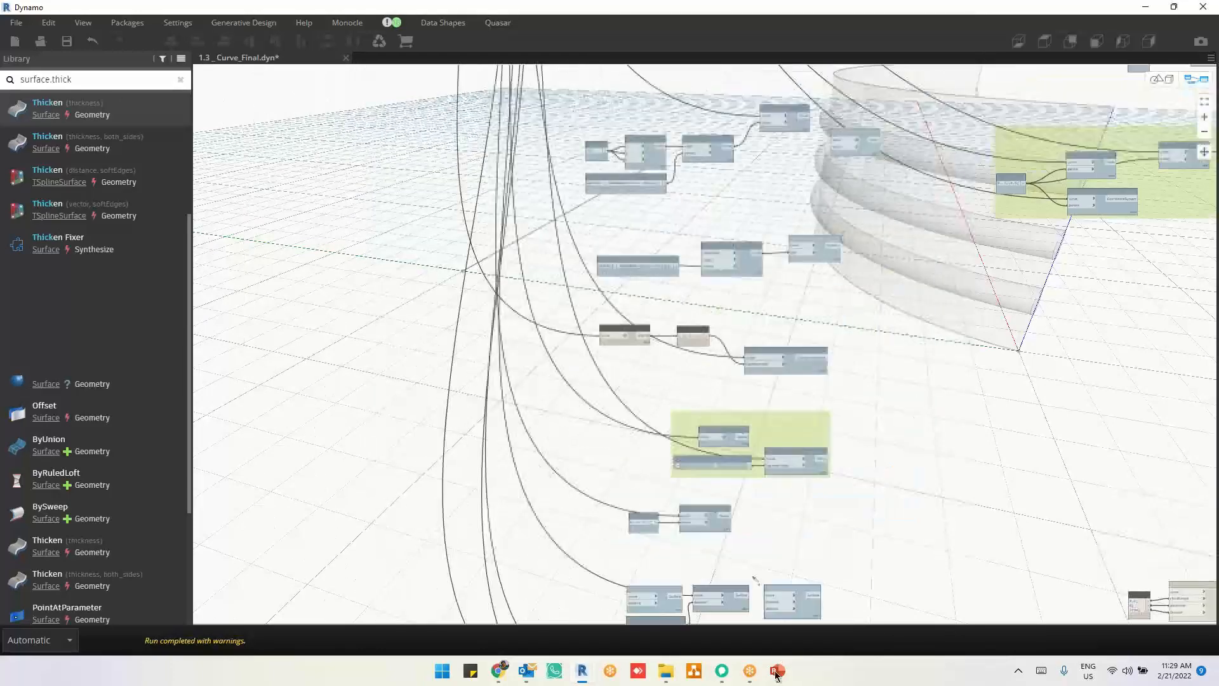
middle_drag(989, 234, 949, 298)
middle_drag(1043, 408, 822, 485)
middle_drag(1051, 209, 949, 353)
scroll(1018, 273, up, 6)
mouse_move(764, 395)
middle_down()
mouse_move(1029, 288)
mouse_move(1042, 268)
middle_up()
middle_drag(710, 426, 1096, 301)
middle_drag(508, 460, 978, 375)
mouse_move(534, 461)
middle_down()
mouse_move(634, 427)
mouse_move(808, 397)
middle_up()
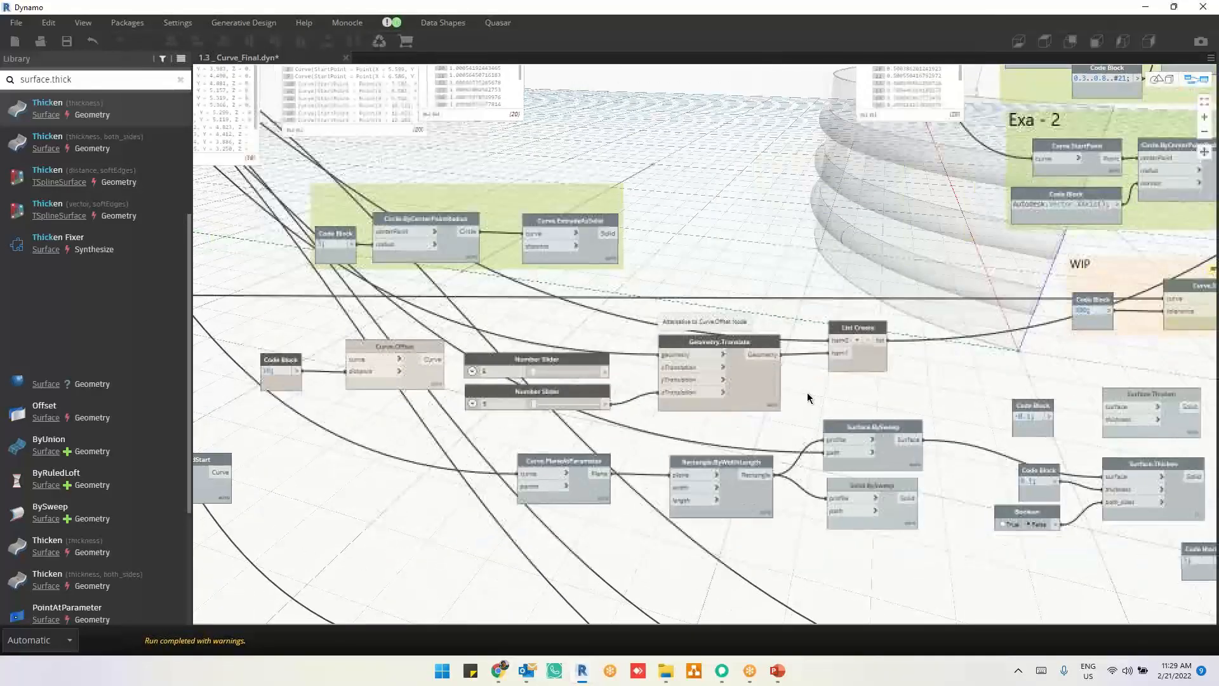
scroll(806, 395, up, 2)
click(876, 354)
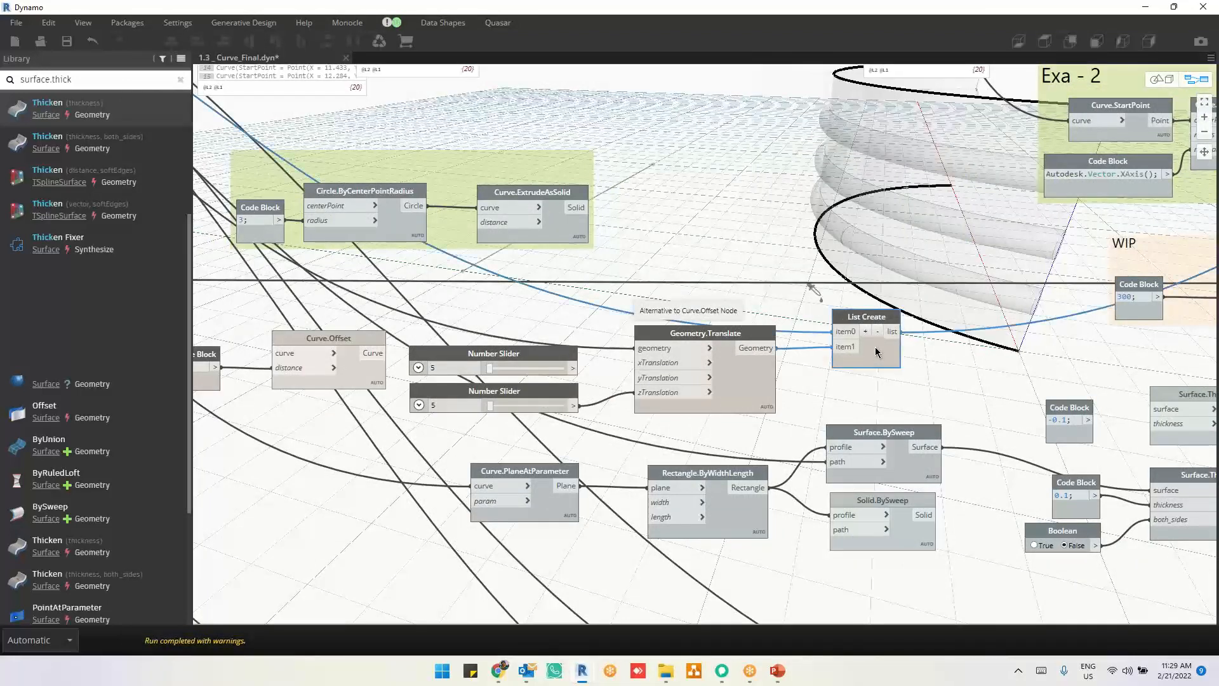
key(Delete)
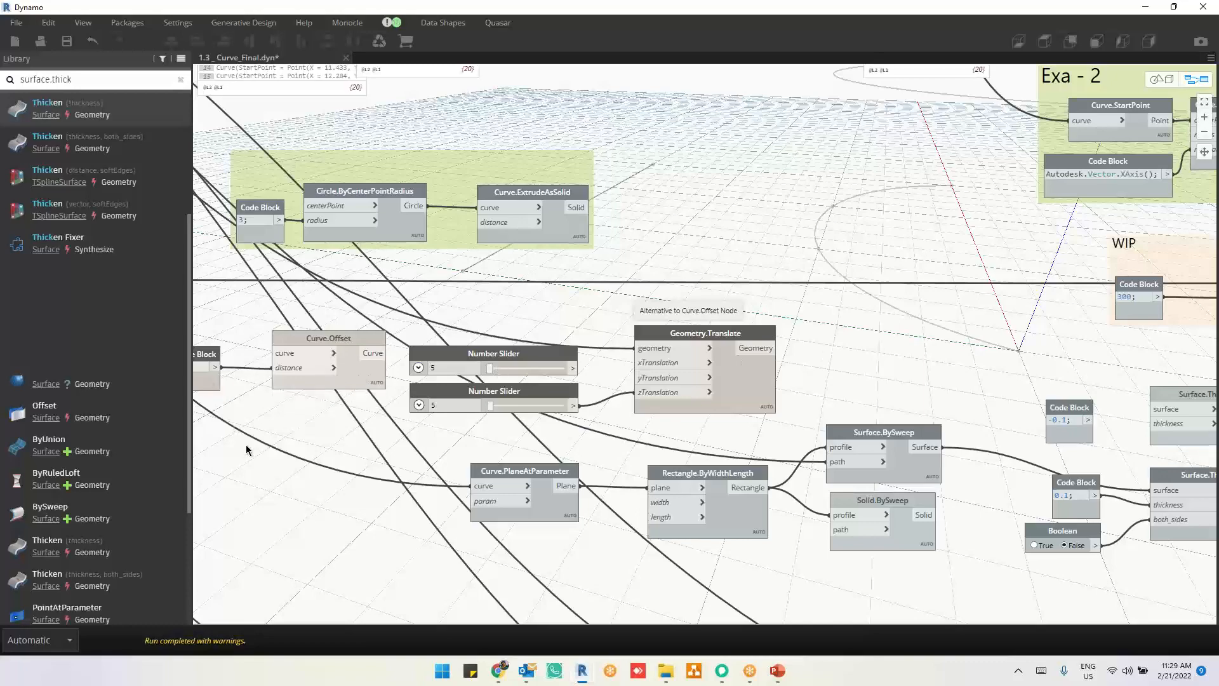
Step: Move the curve wire from Geometry.Translate's geometry input to the curve input of Curve.Offset
middle_drag(355, 453, 702, 298)
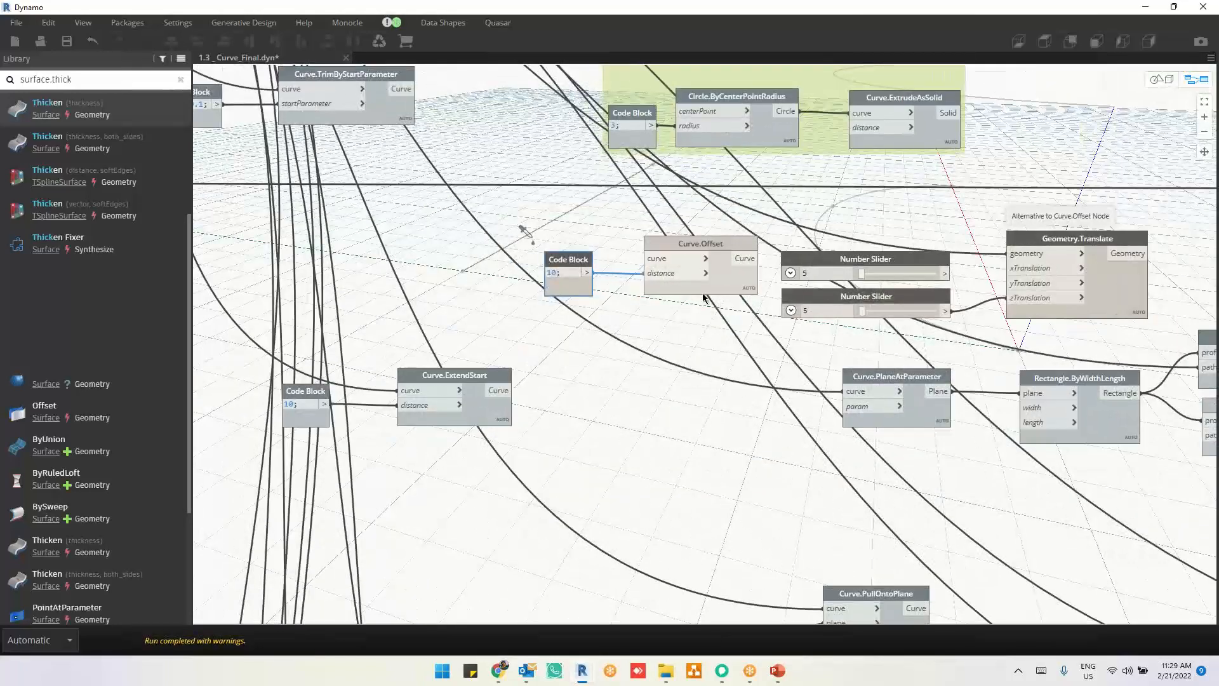
click(709, 291)
scroll(630, 380, down, 2)
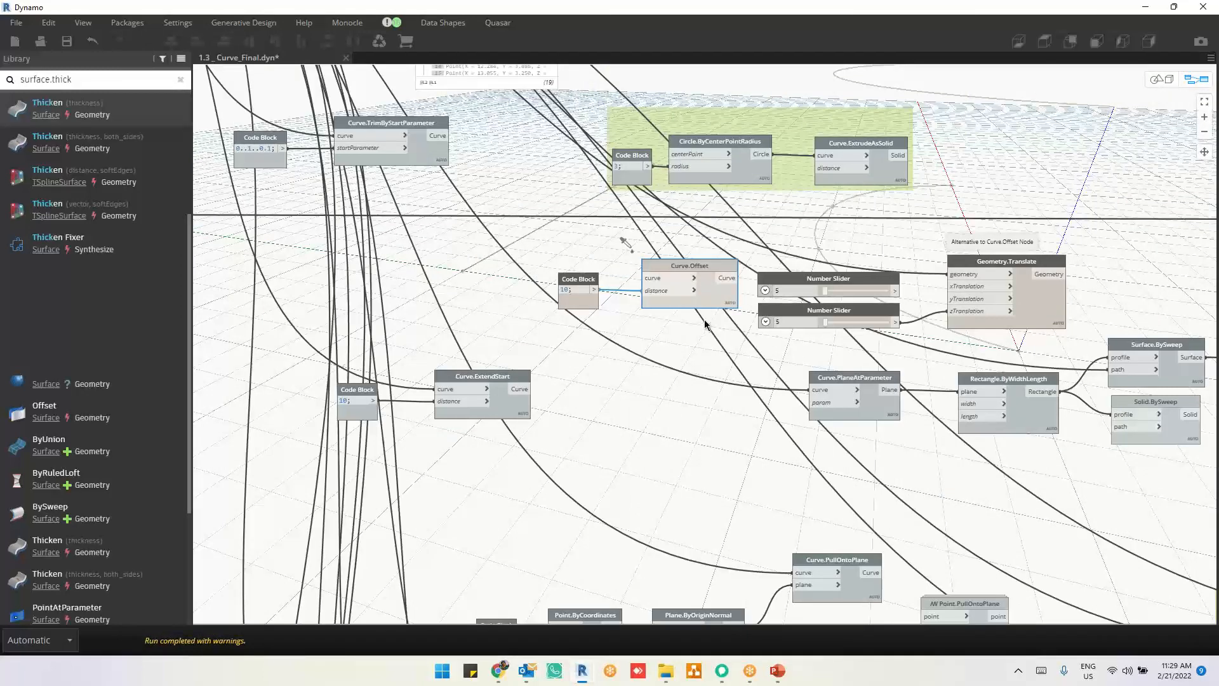
drag(953, 280, 665, 286)
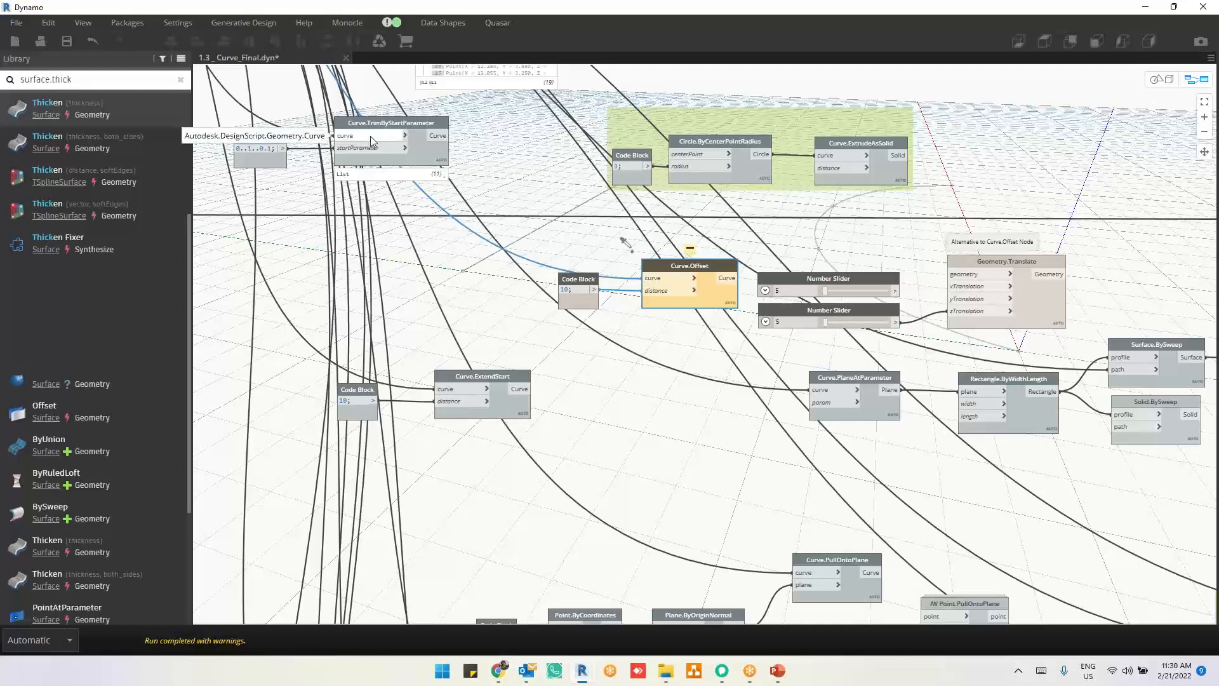
Step: Move the wire from Curve.Offset's curve input to the curve input of the Curve.Extrude node with curve and distance inputs
scroll(700, 254, up, 2)
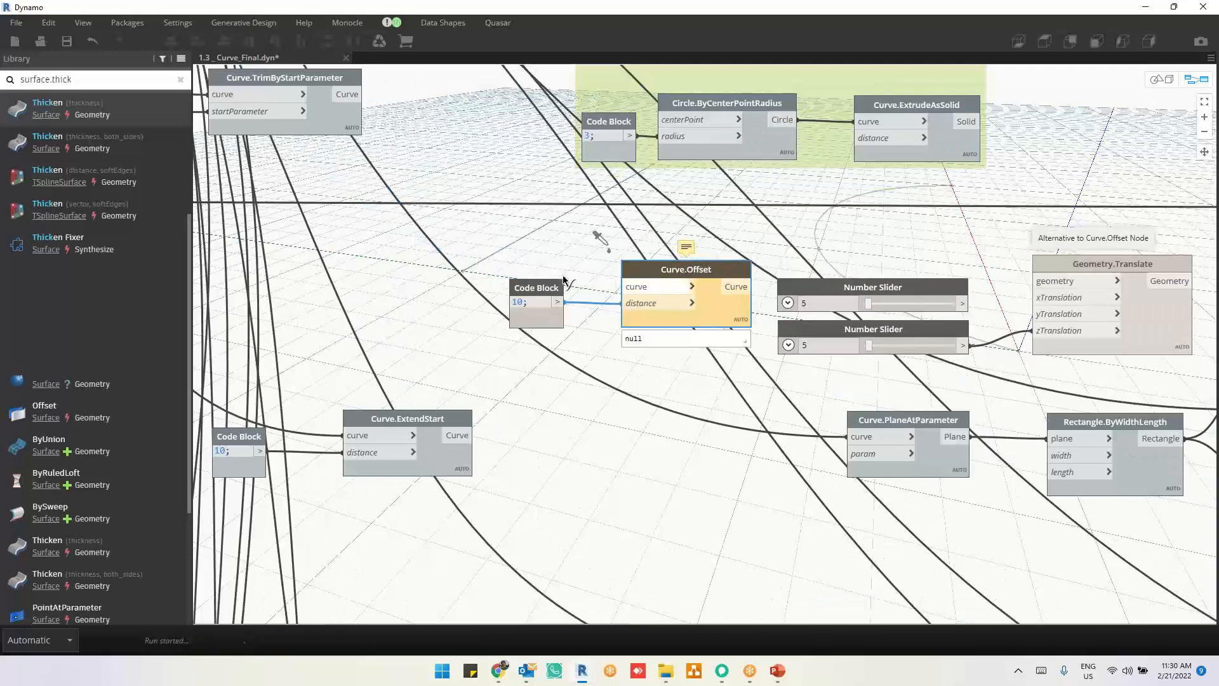
scroll(544, 242, down, 6)
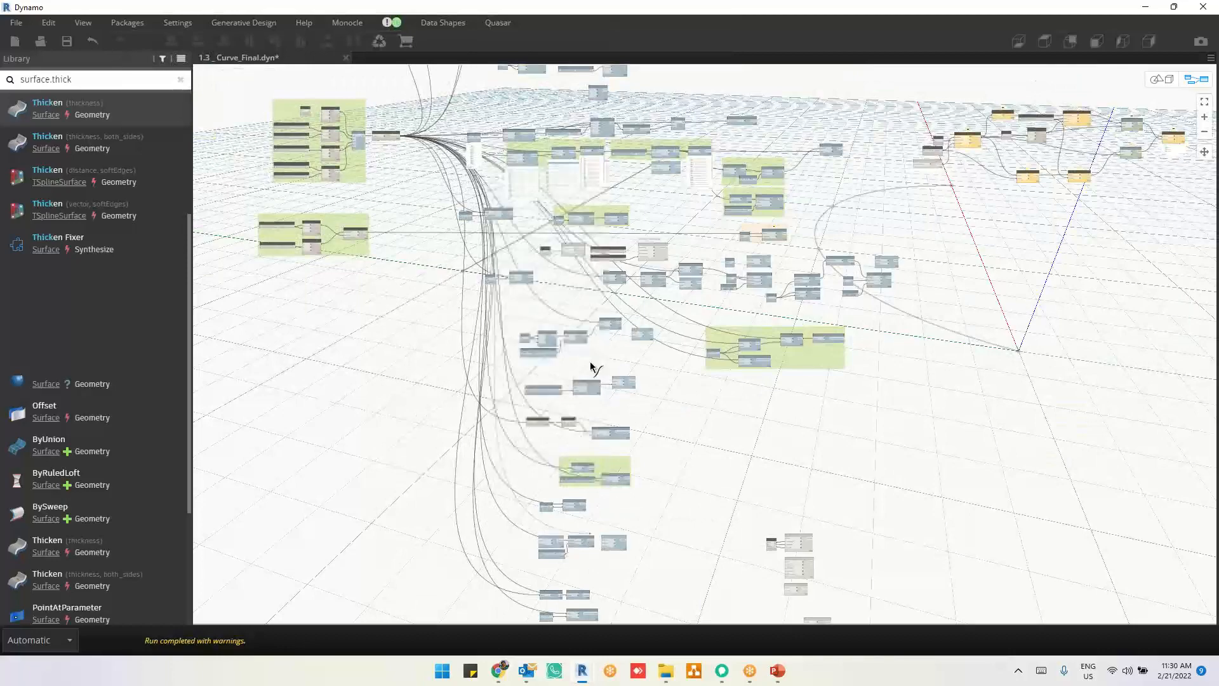
scroll(547, 394, up, 5)
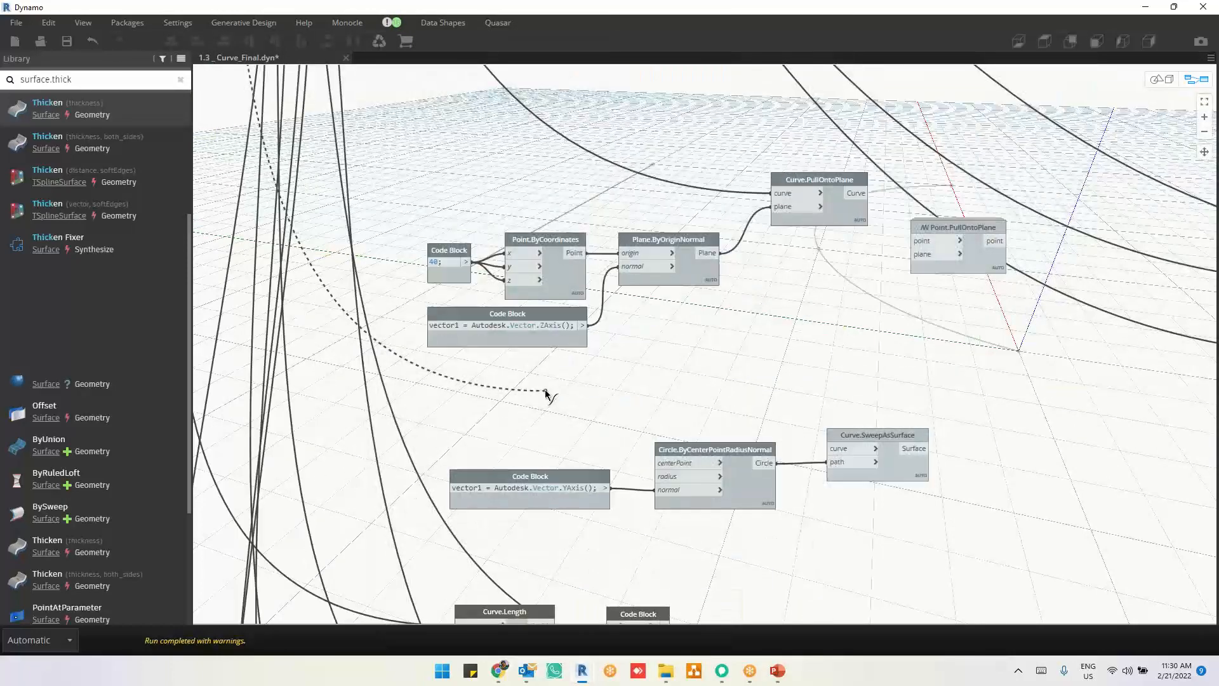
scroll(549, 400, down, 5)
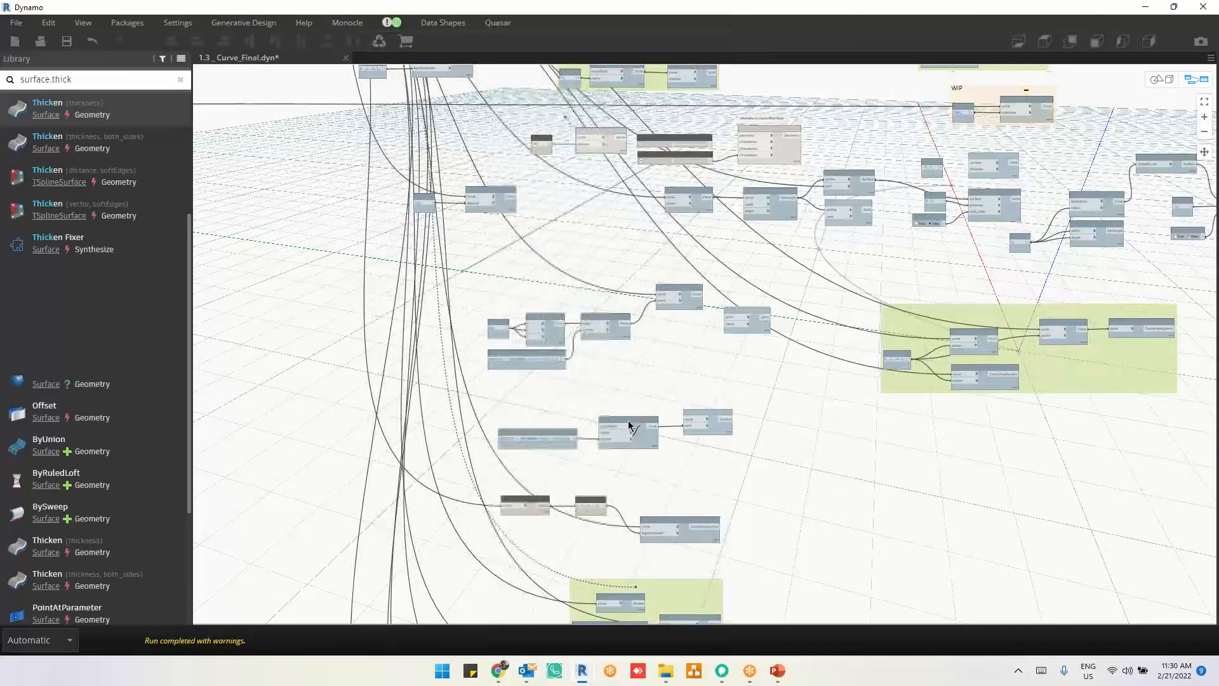
scroll(631, 426, up, 4)
middle_drag(605, 609, 612, 461)
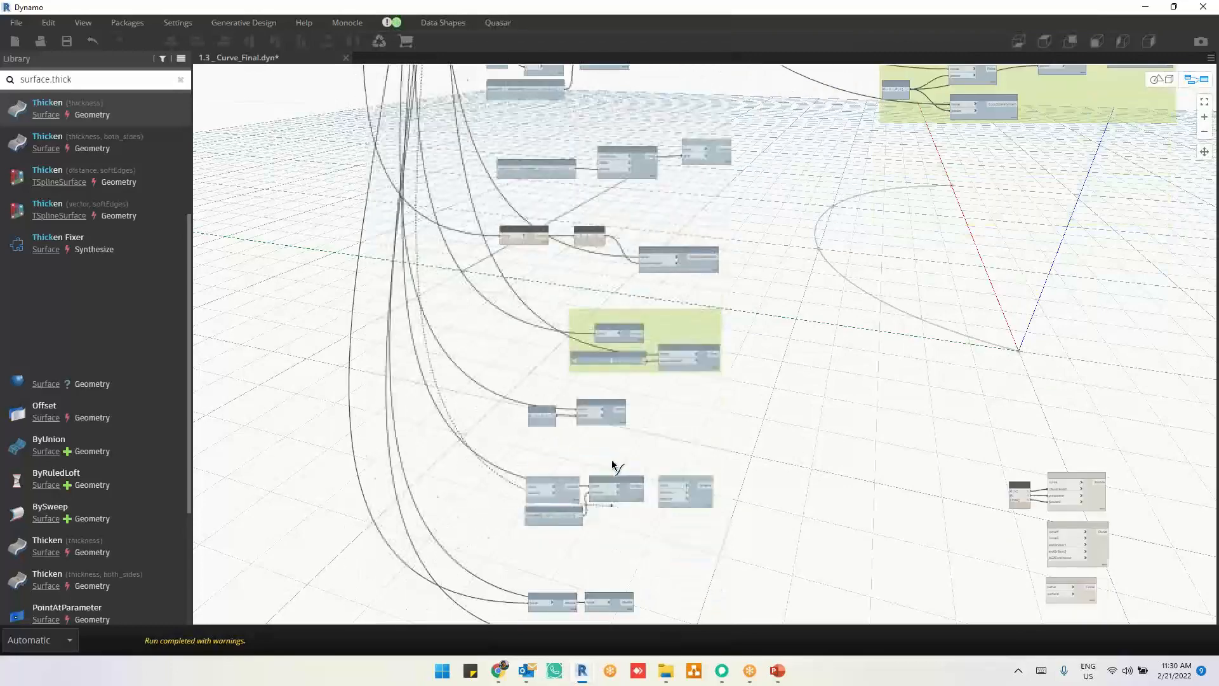
scroll(547, 444, up, 5)
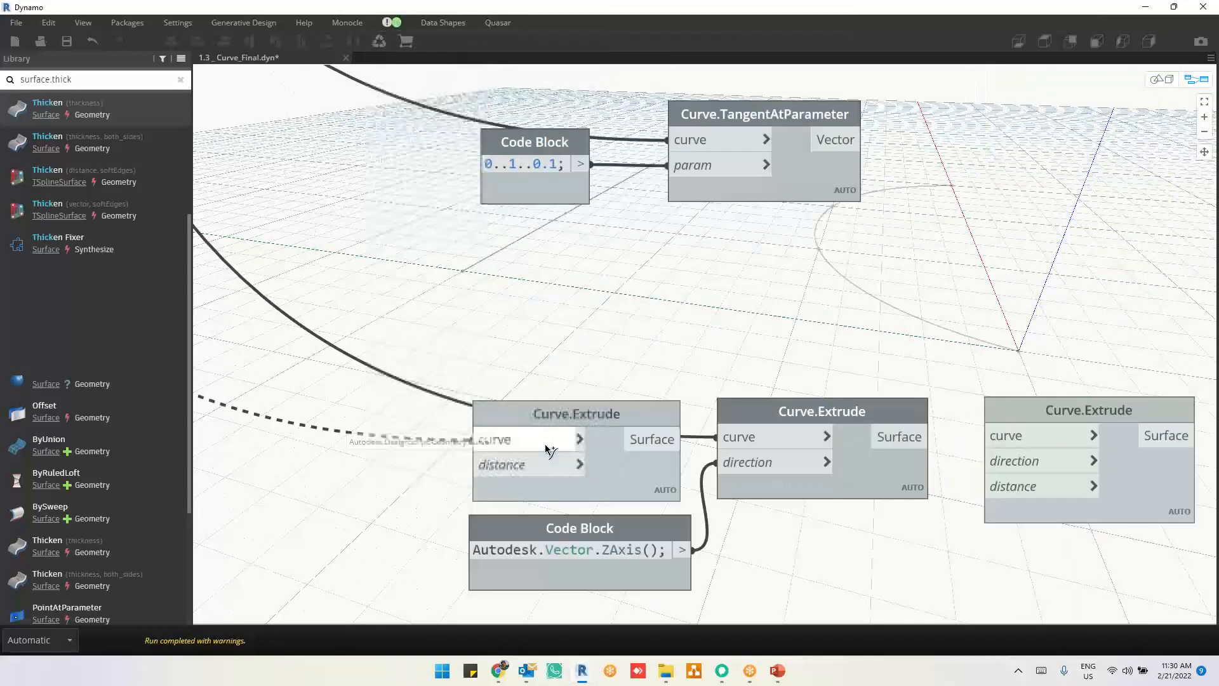
click(504, 444)
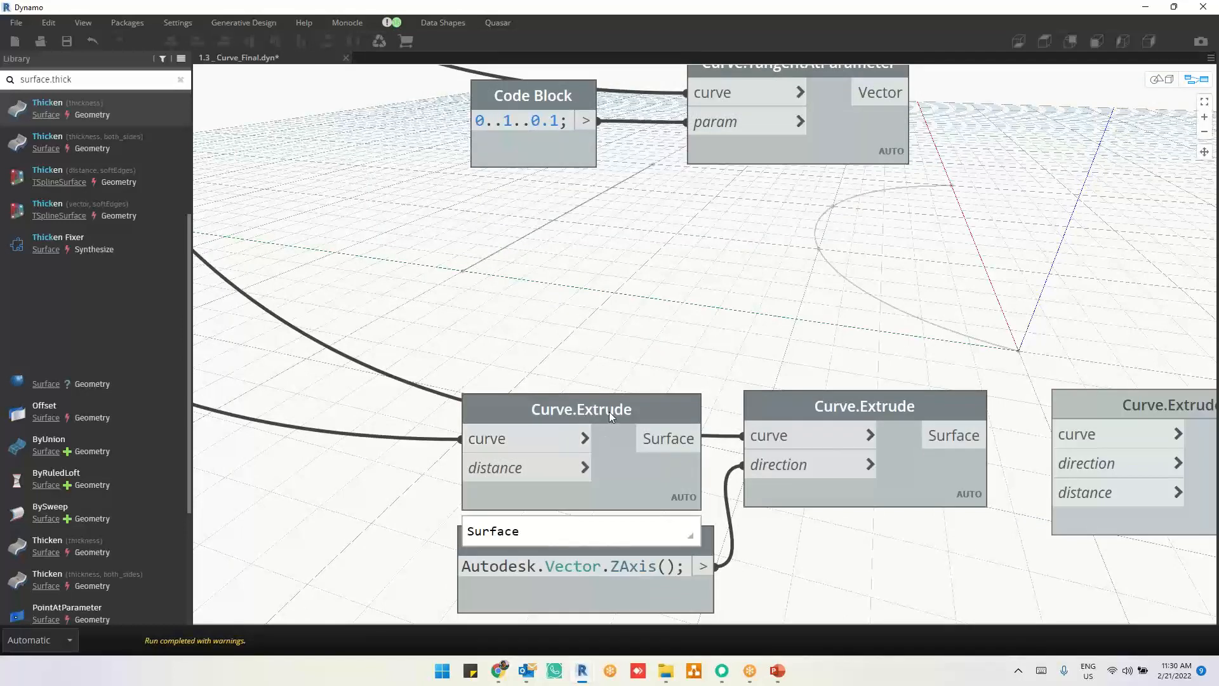
Step: Turn on the geometry preview of the Curve.Extrude node with curve and distance inputs
click(613, 470)
right_click(612, 471)
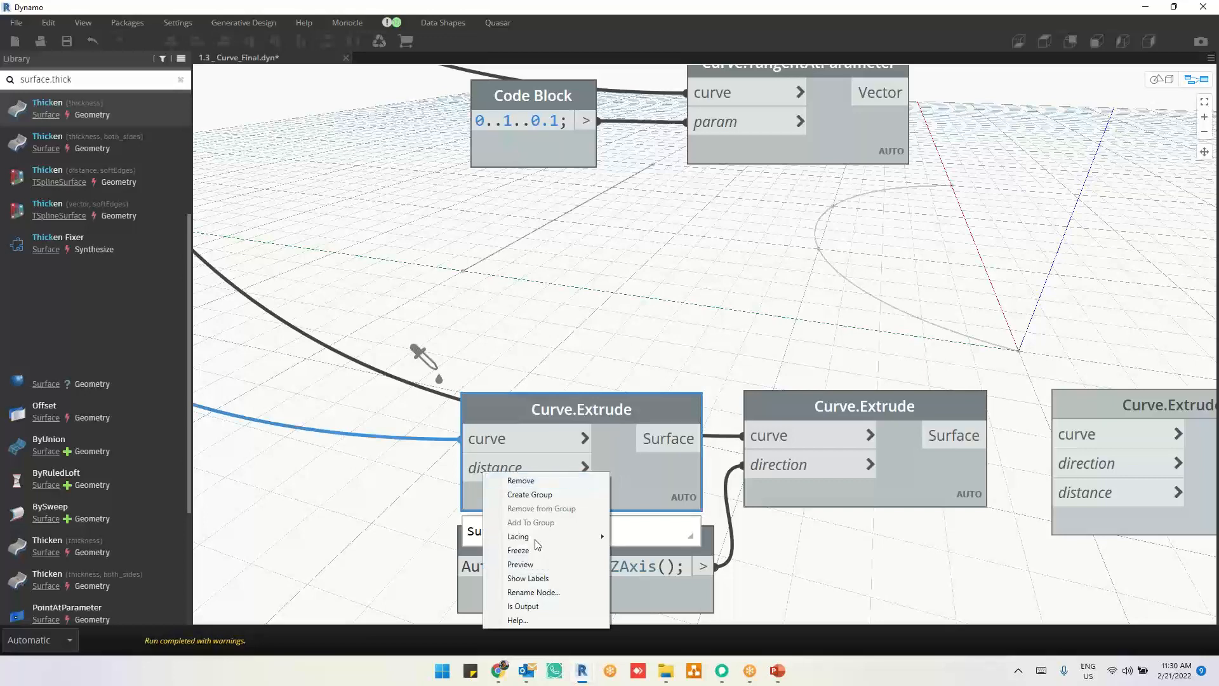
click(531, 565)
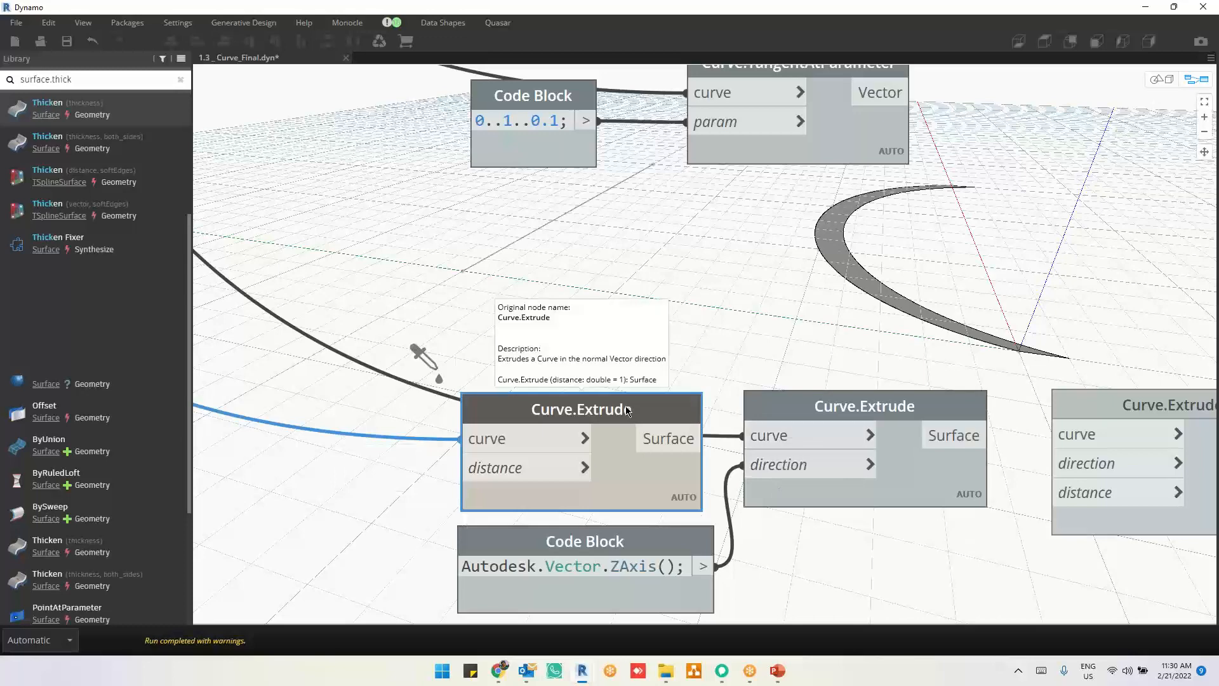
Step: Compare the inputs of the other Curve.Extrude nodes, and place the curve, direction and distance variant closer to the direction variant
mouse_move(829, 409)
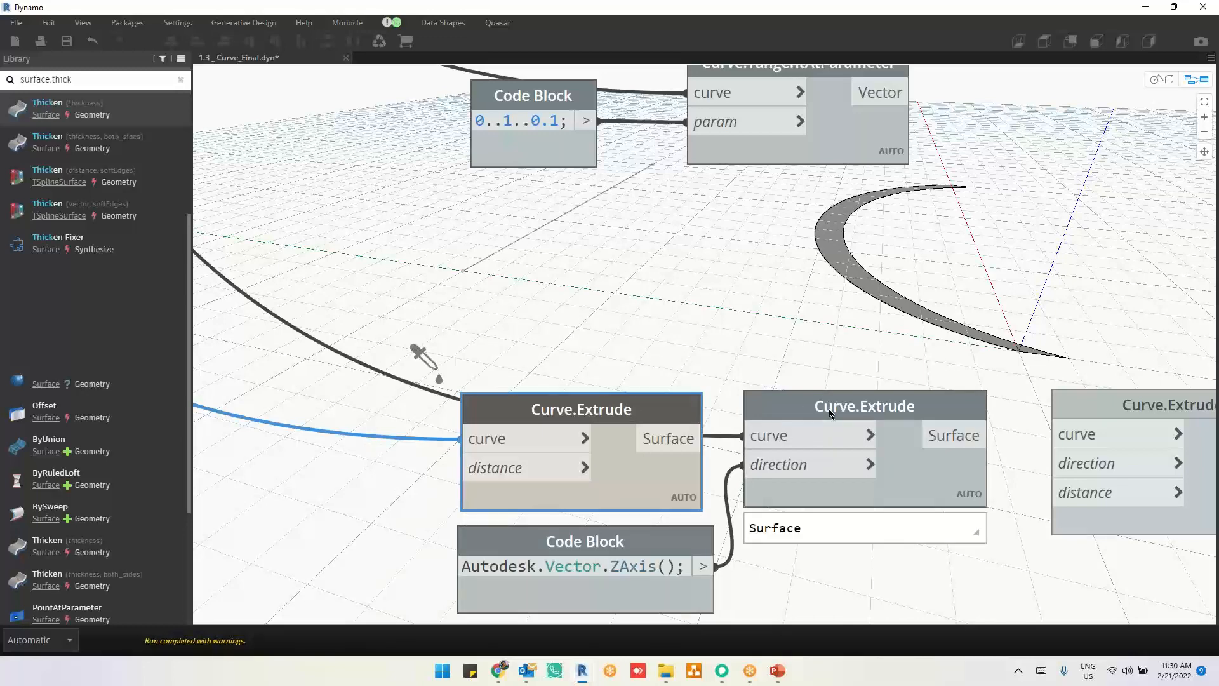
middle_drag(967, 560, 908, 530)
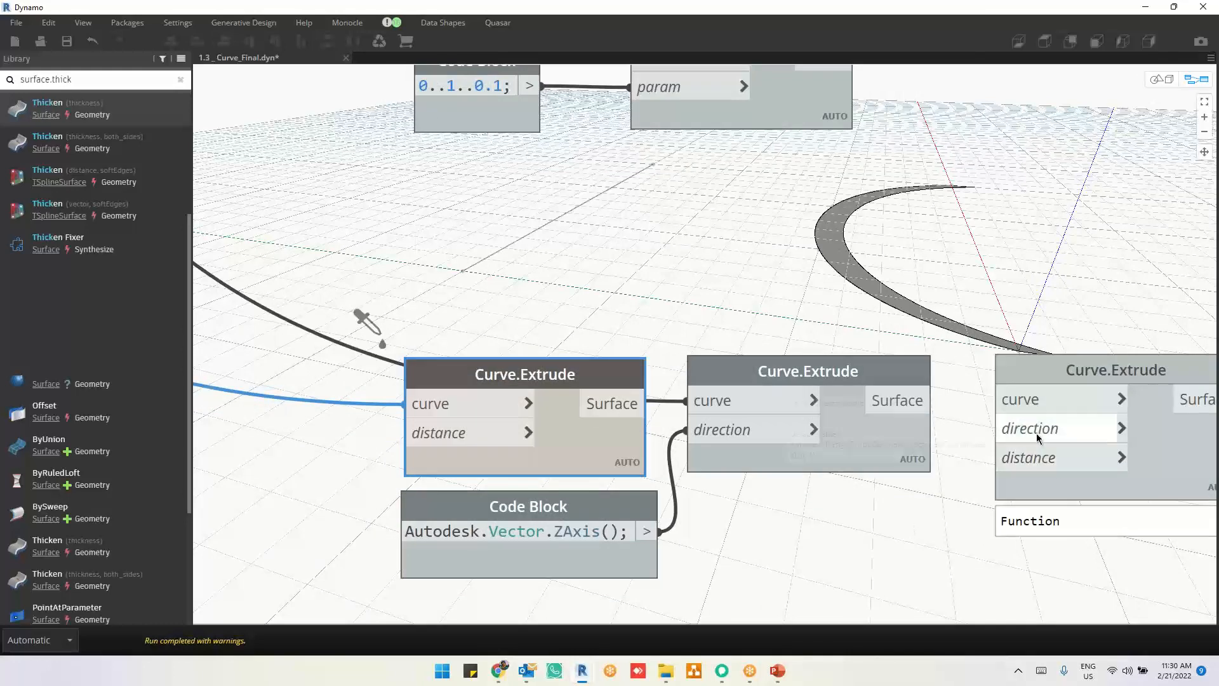
mouse_move(1027, 464)
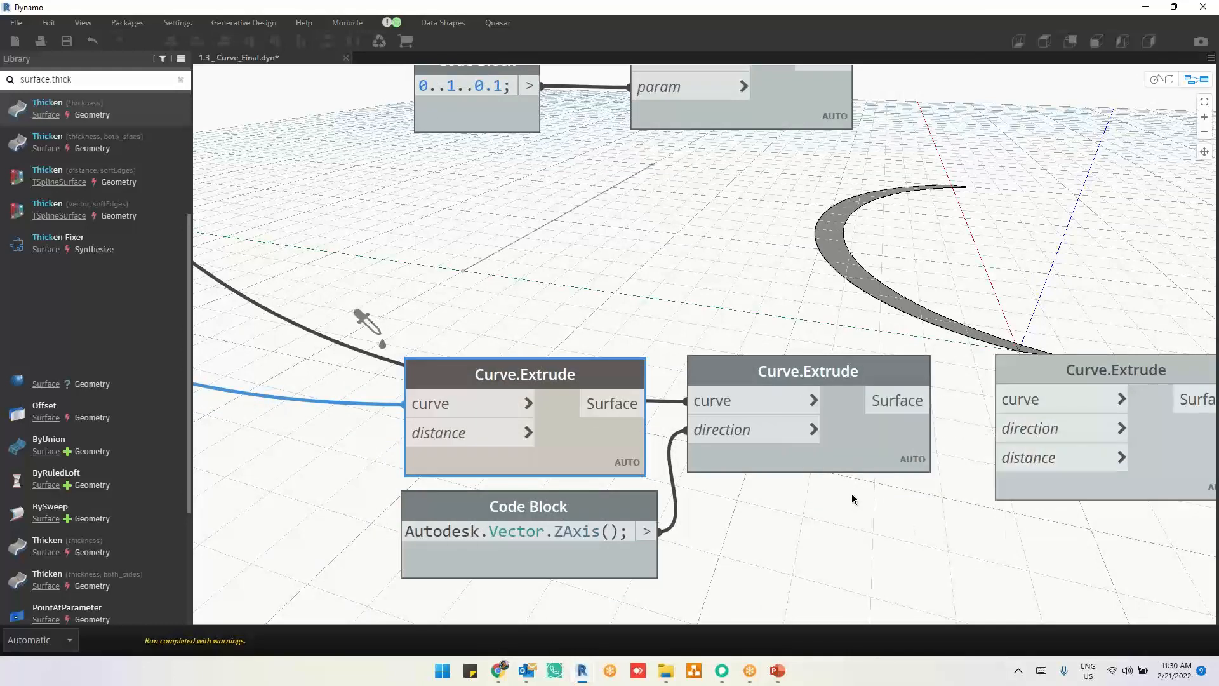
middle_drag(854, 512, 851, 493)
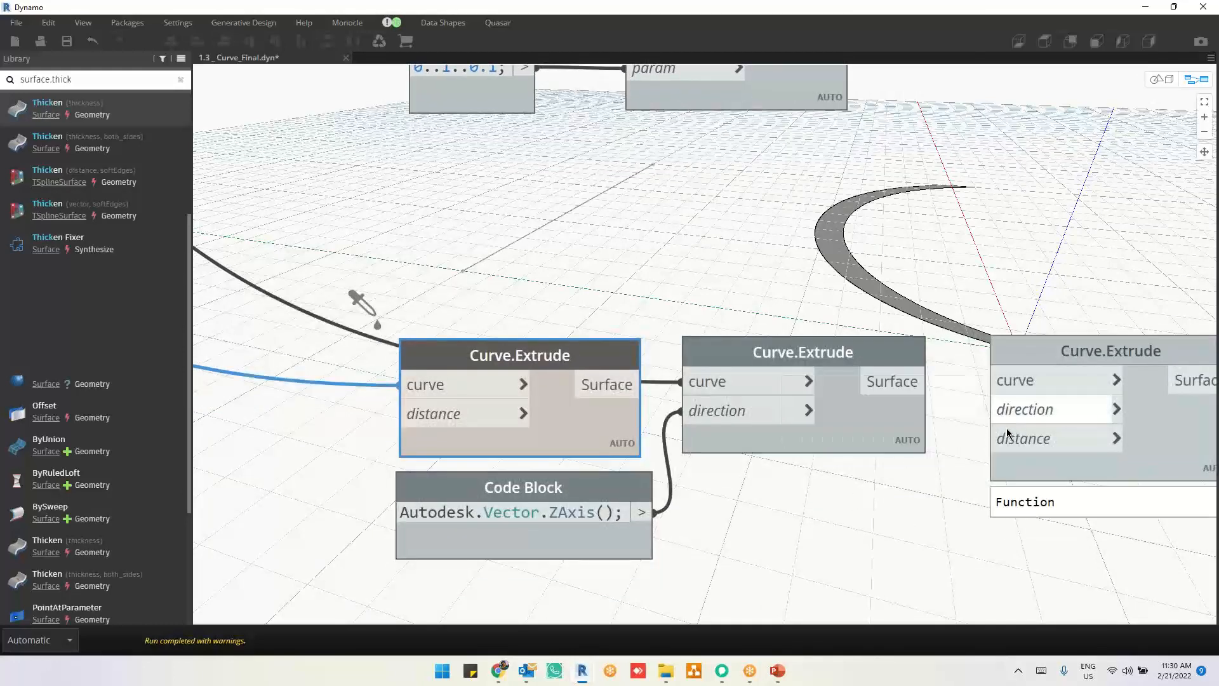
mouse_move(1005, 441)
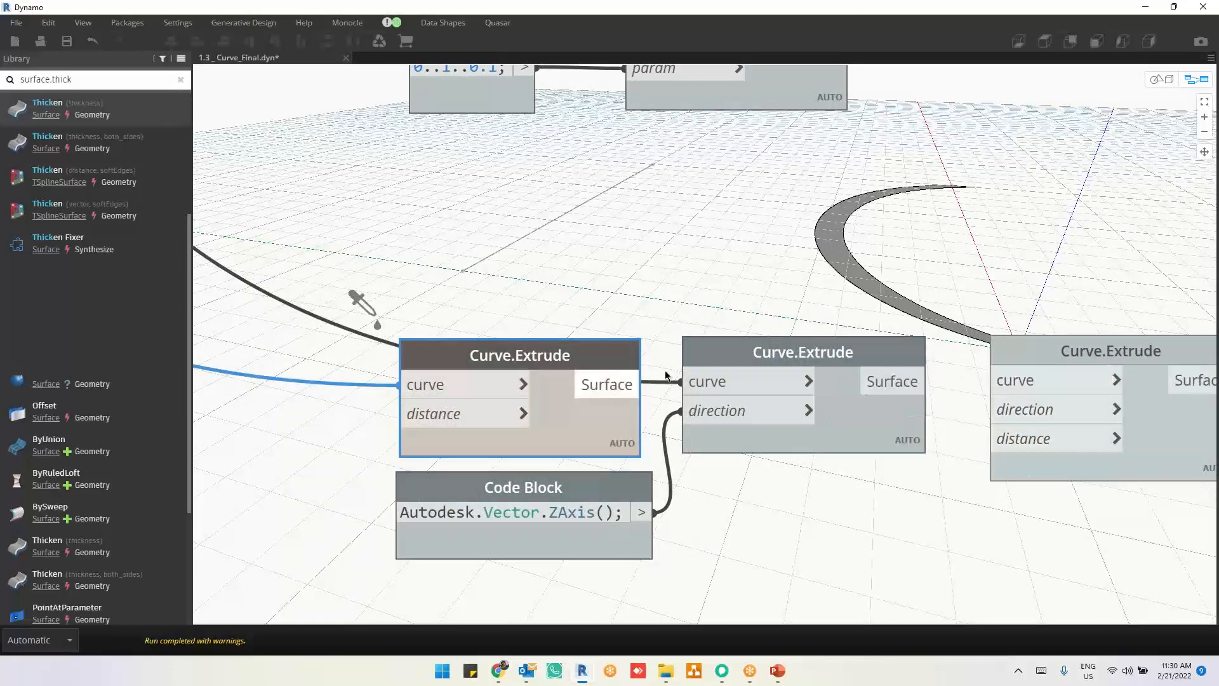
drag(1038, 362, 1009, 363)
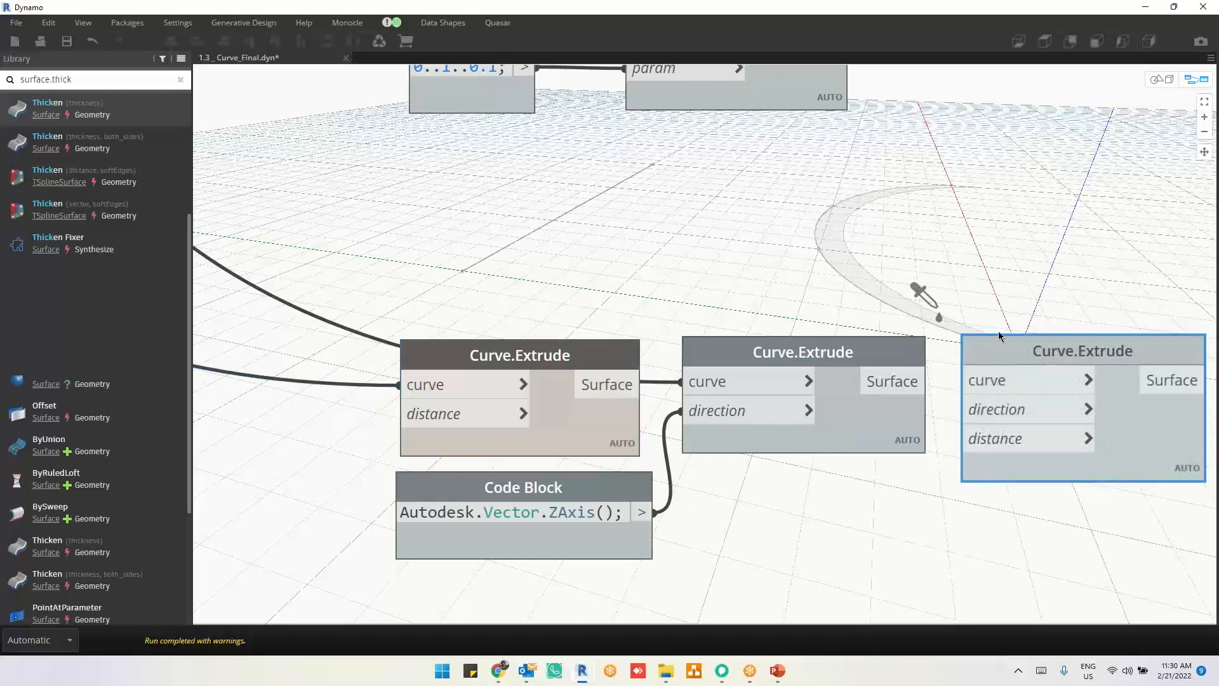
click(972, 260)
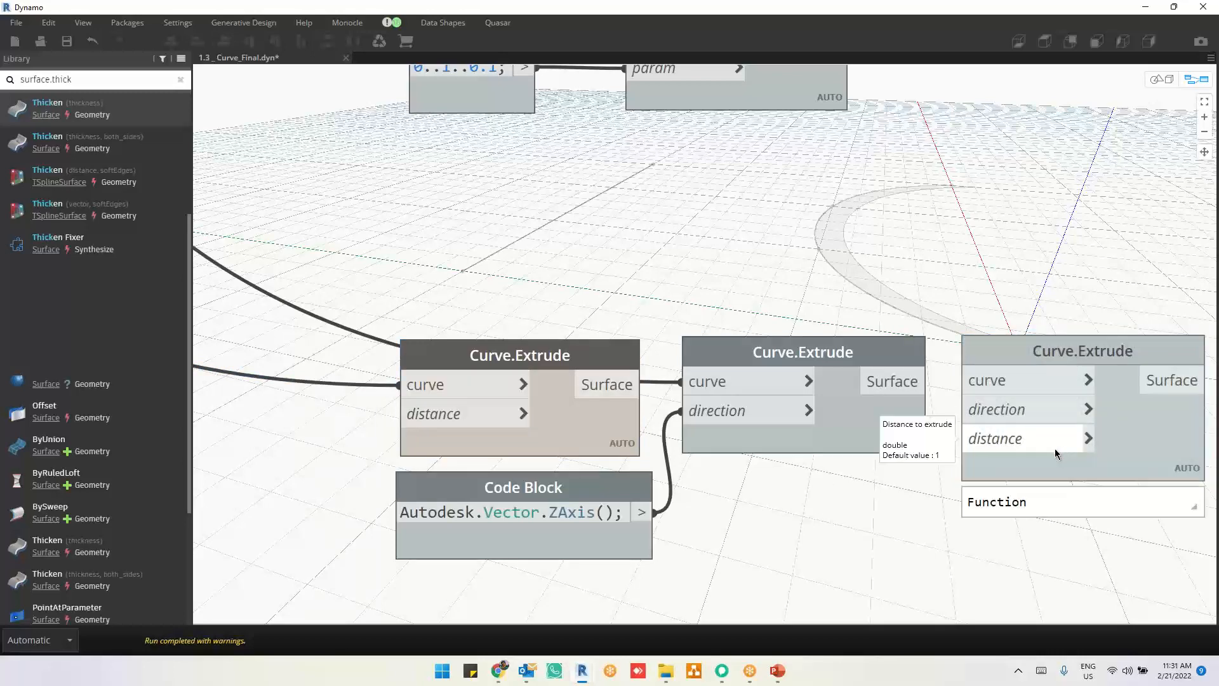
Step: Disconnect the curve wire from the Curve.Extrude node with curve and distance inputs
scroll(798, 416, down, 3)
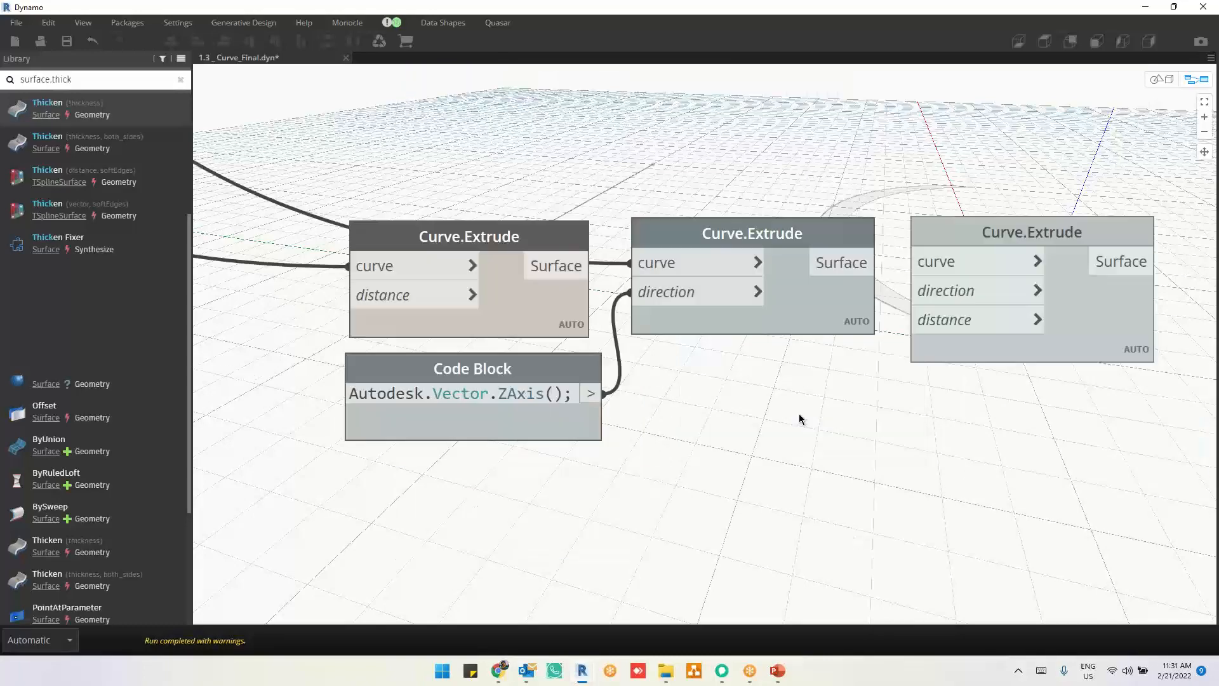
scroll(794, 445, down, 2)
scroll(749, 604, up, 5)
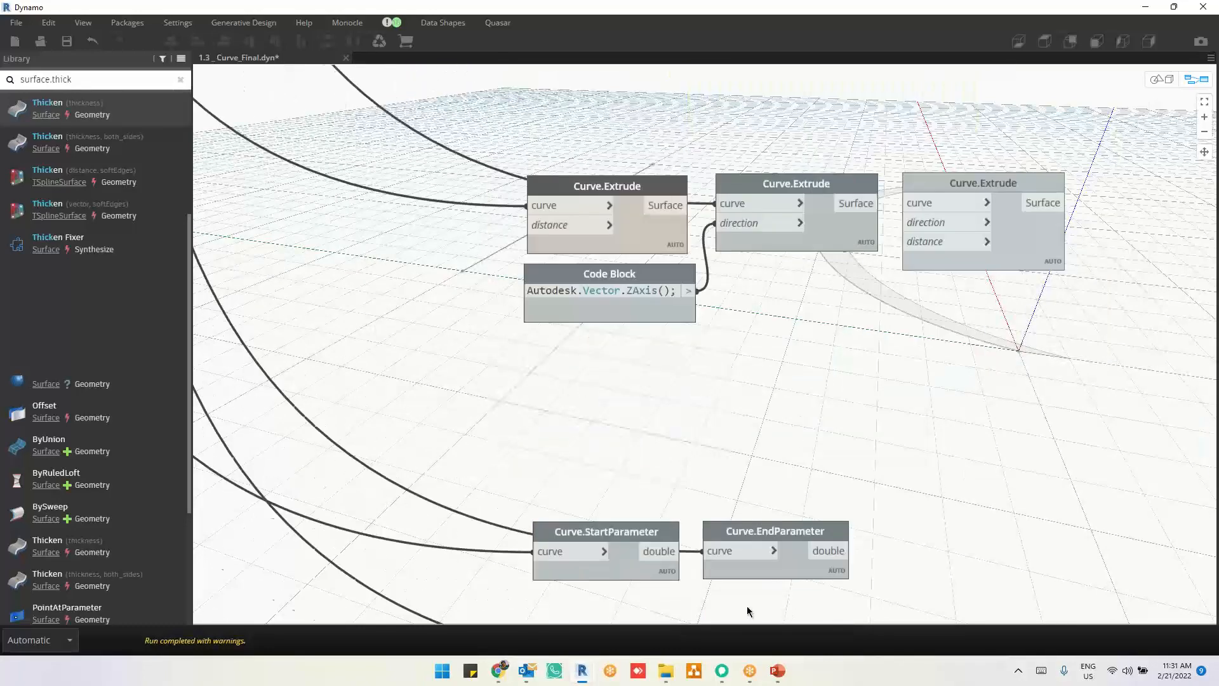
middle_drag(737, 545, 713, 591)
scroll(857, 386, down, 3)
middle_drag(667, 304, 677, 331)
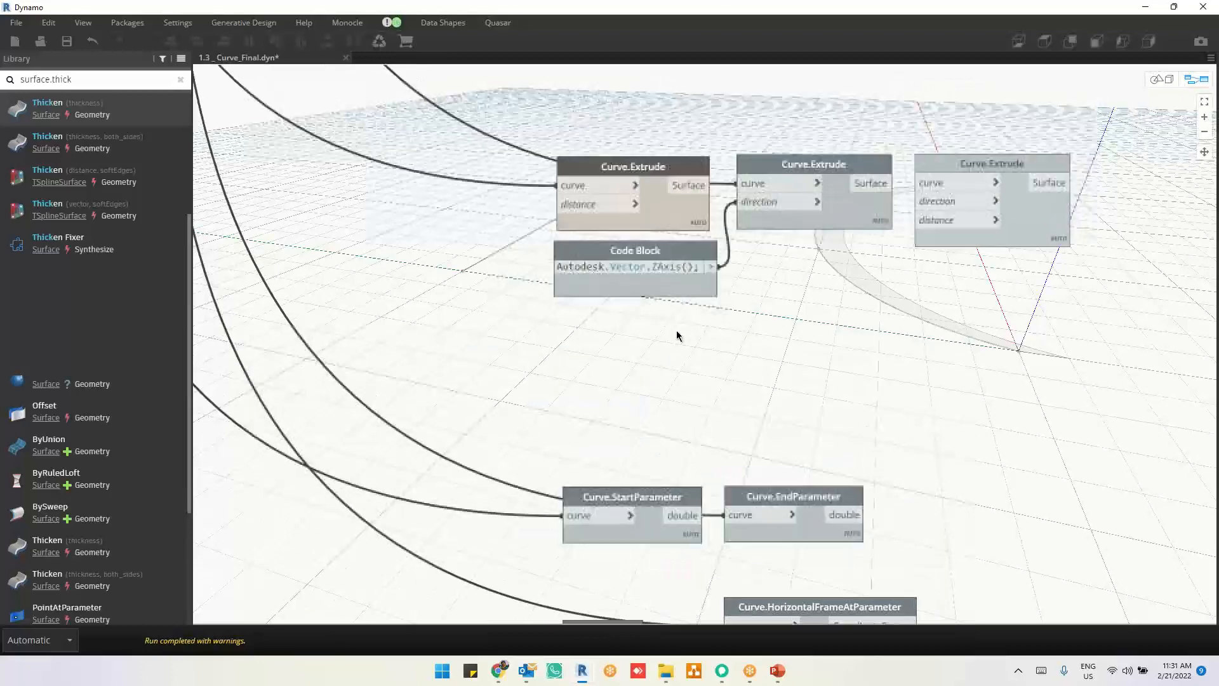
click(576, 191)
click(736, 134)
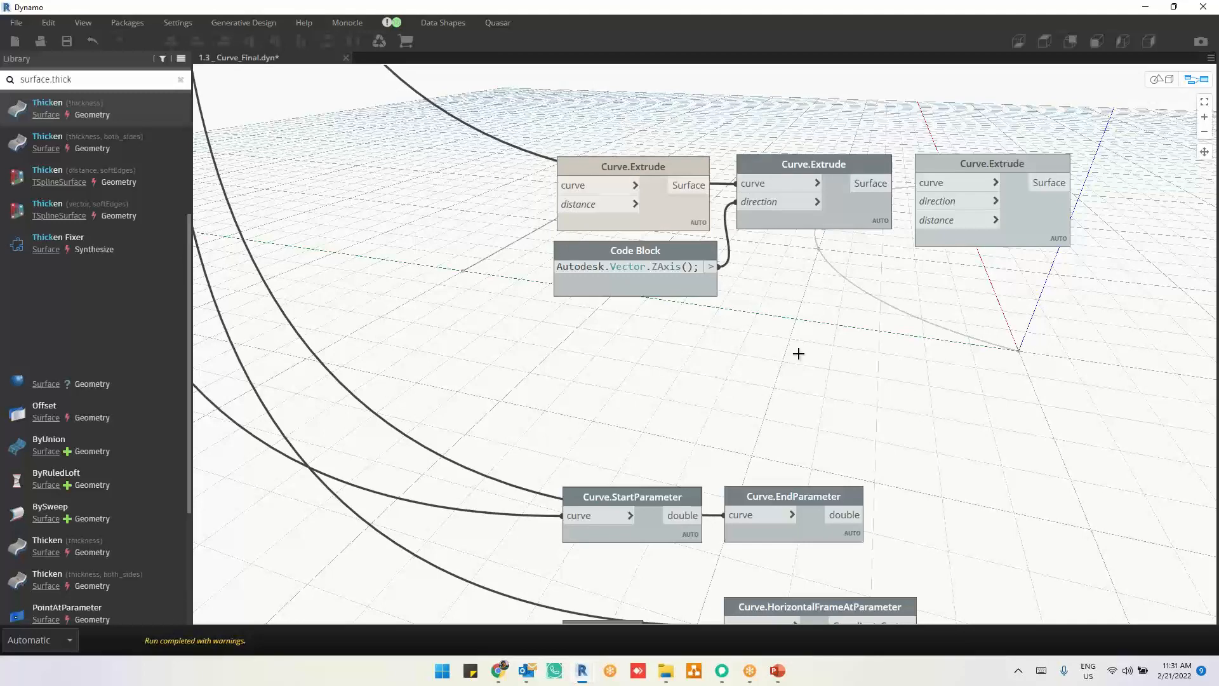
Step: Turn on the preview of the Curve.Extrude node with curve and direction inputs, and check its direction input description
right_click(851, 295)
click(760, 344)
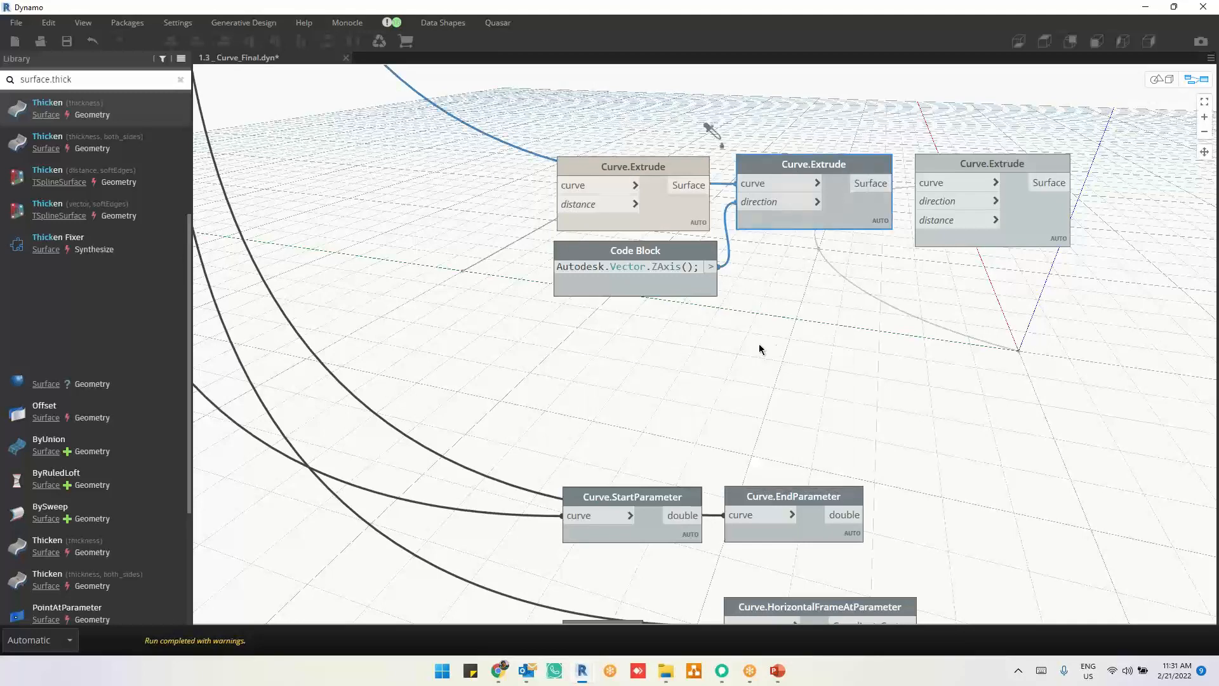
middle_drag(794, 362, 732, 461)
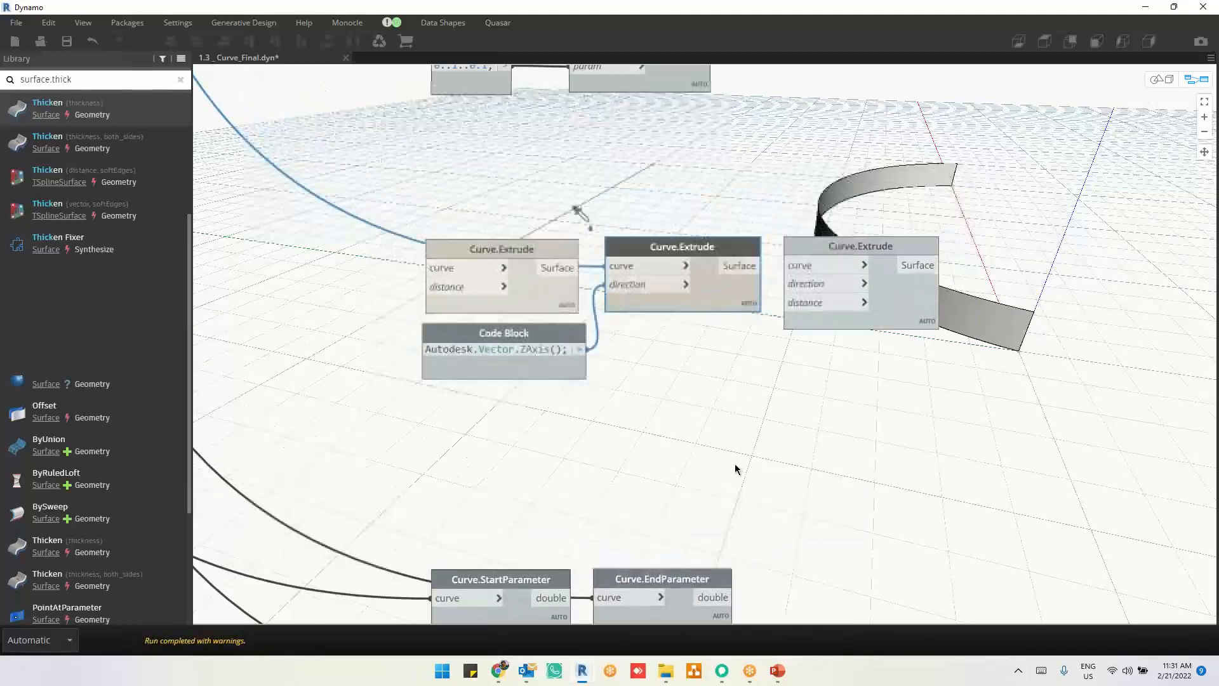
scroll(694, 270, up, 3)
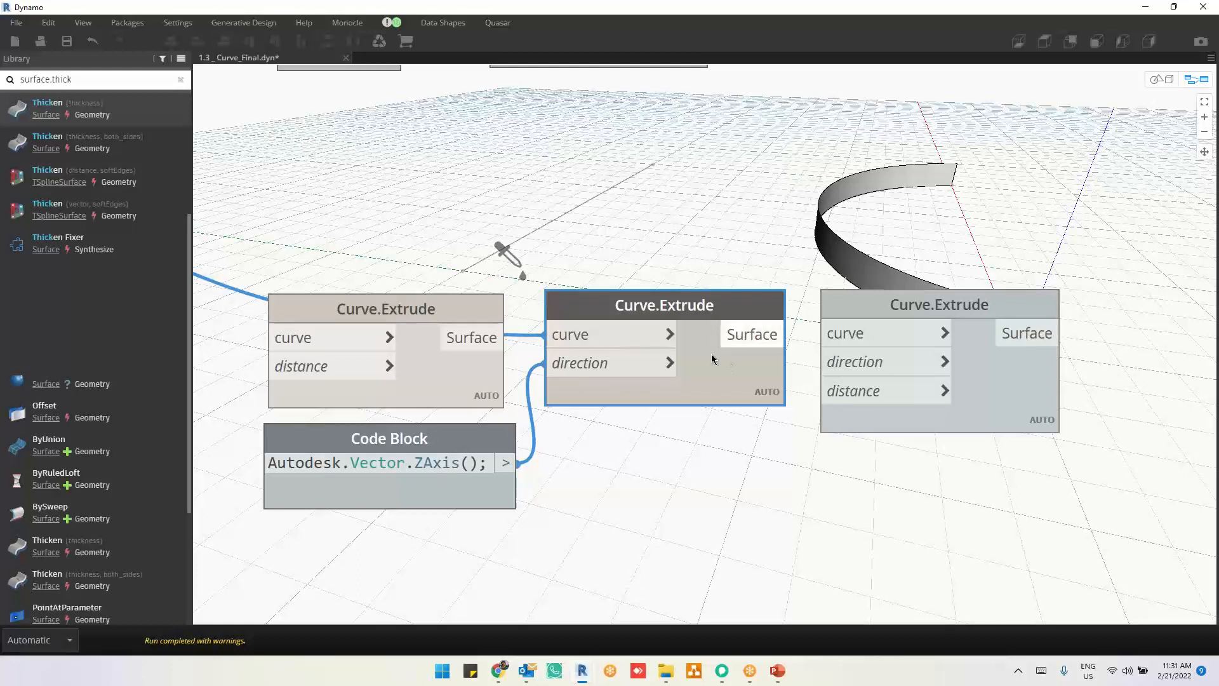
mouse_move(613, 404)
mouse_move(660, 380)
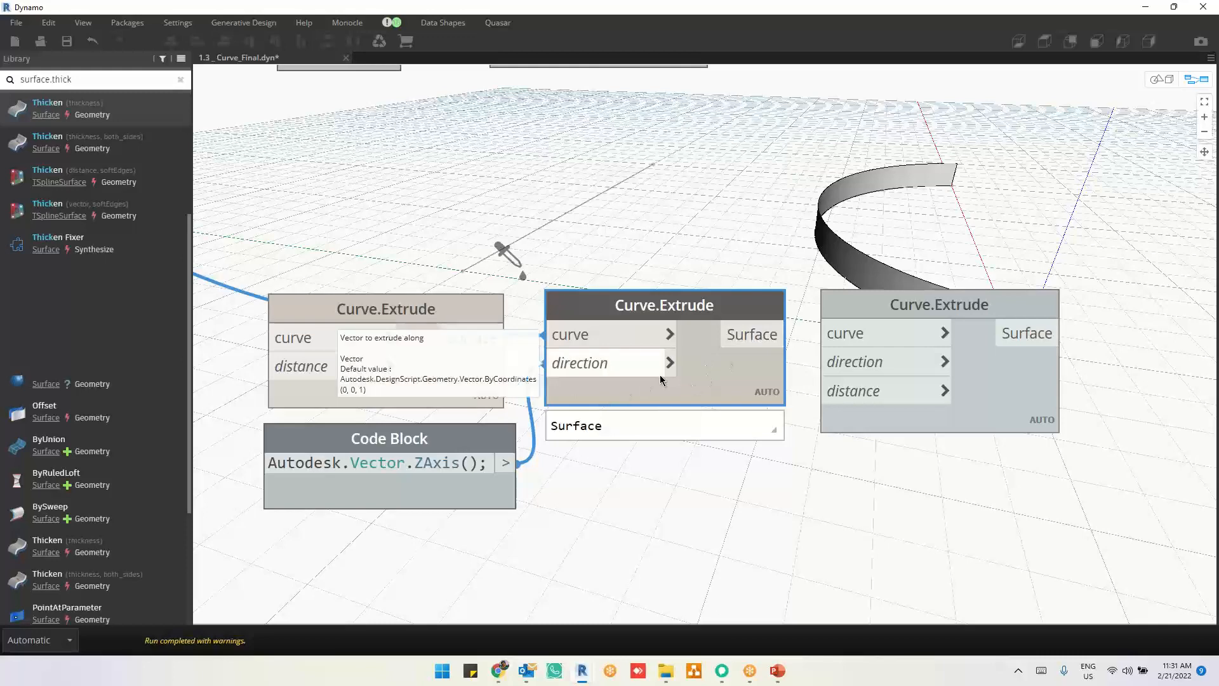
Step: Reroute the curve and Z-axis direction wires to the Curve.Extrude node with curve, direction and distance inputs
click(960, 389)
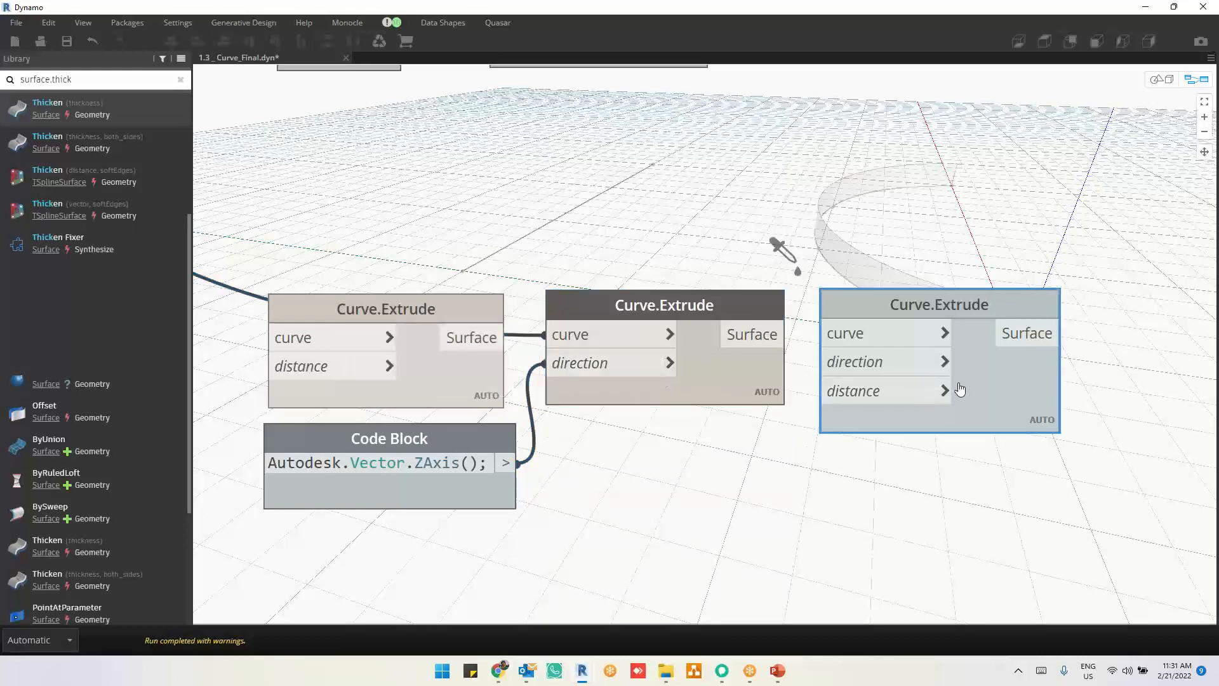
click(647, 336)
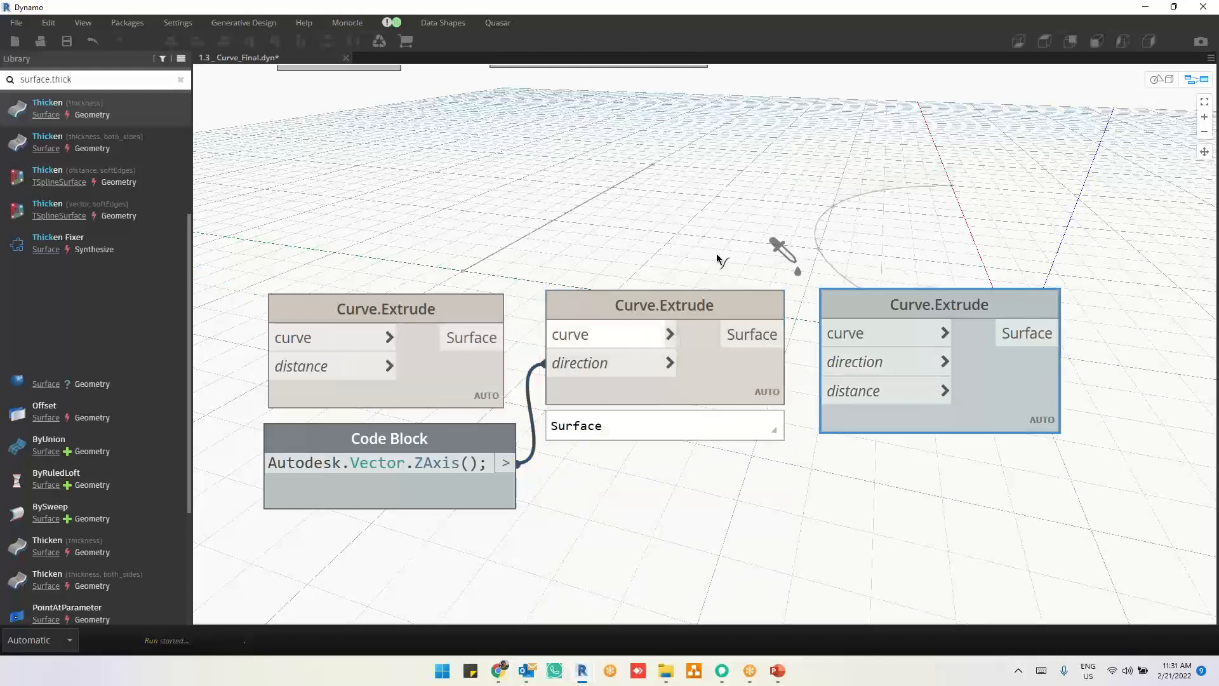
click(826, 333)
click(635, 363)
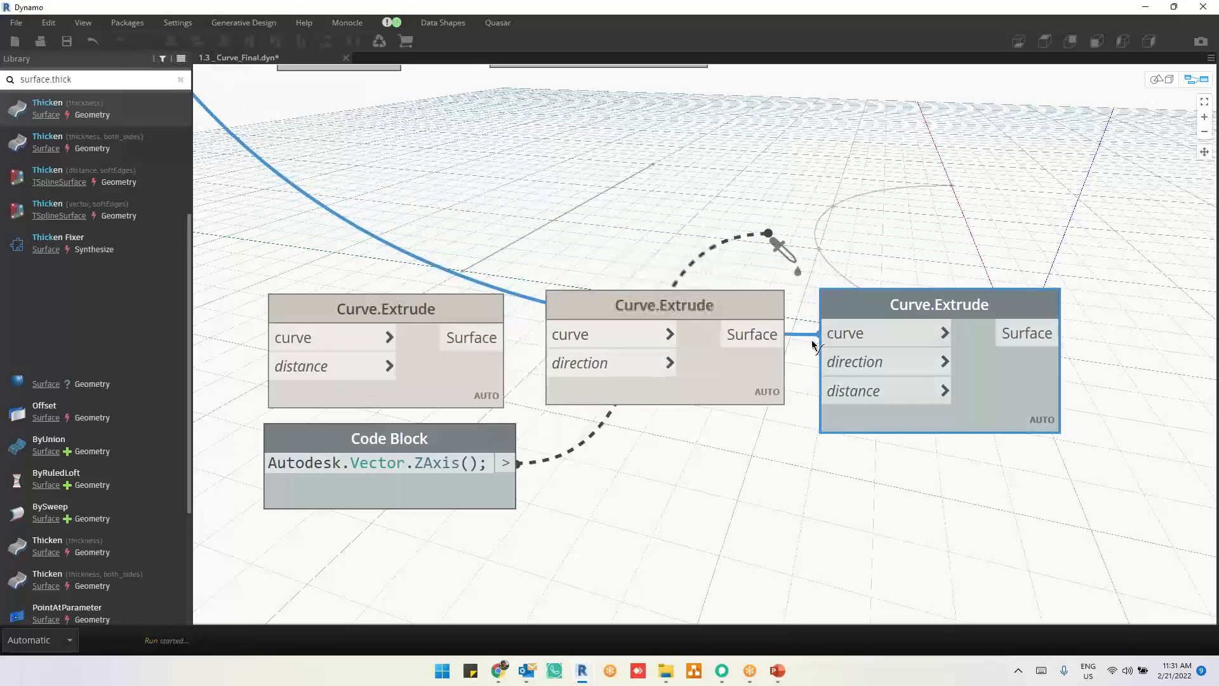
click(835, 368)
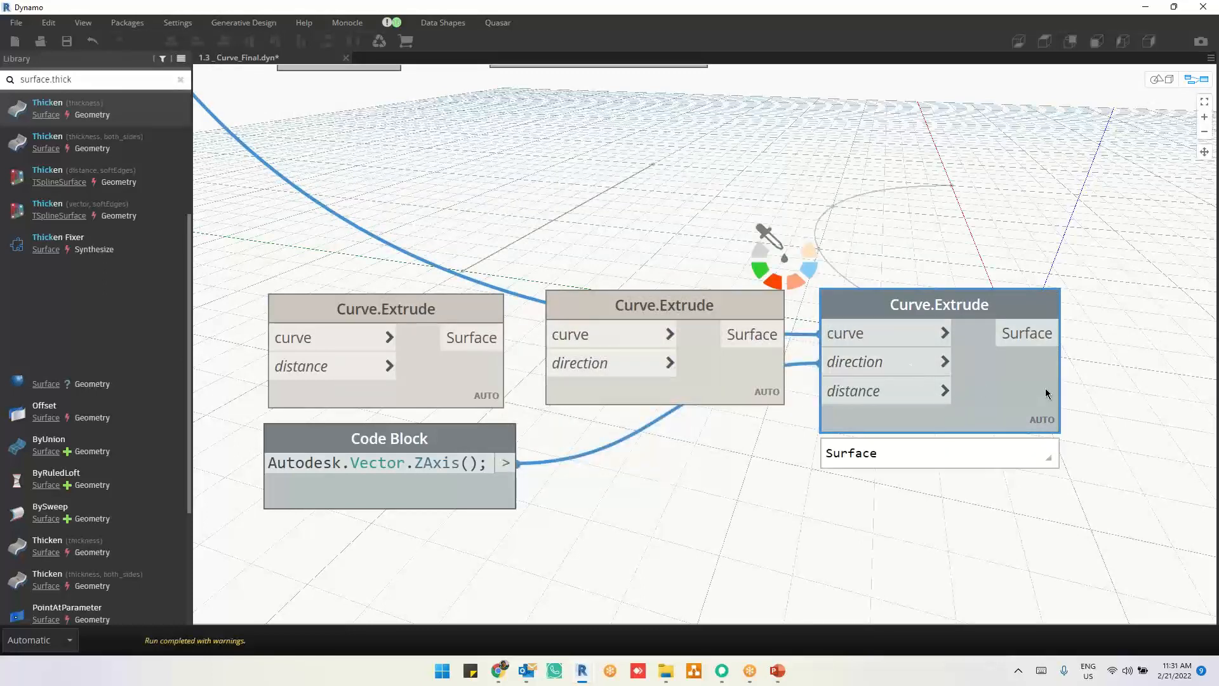
Step: Space the three-input Curve.Extrude node farther from the direction variant and turn on its geometry preview
drag(1056, 364, 1106, 365)
right_click(870, 242)
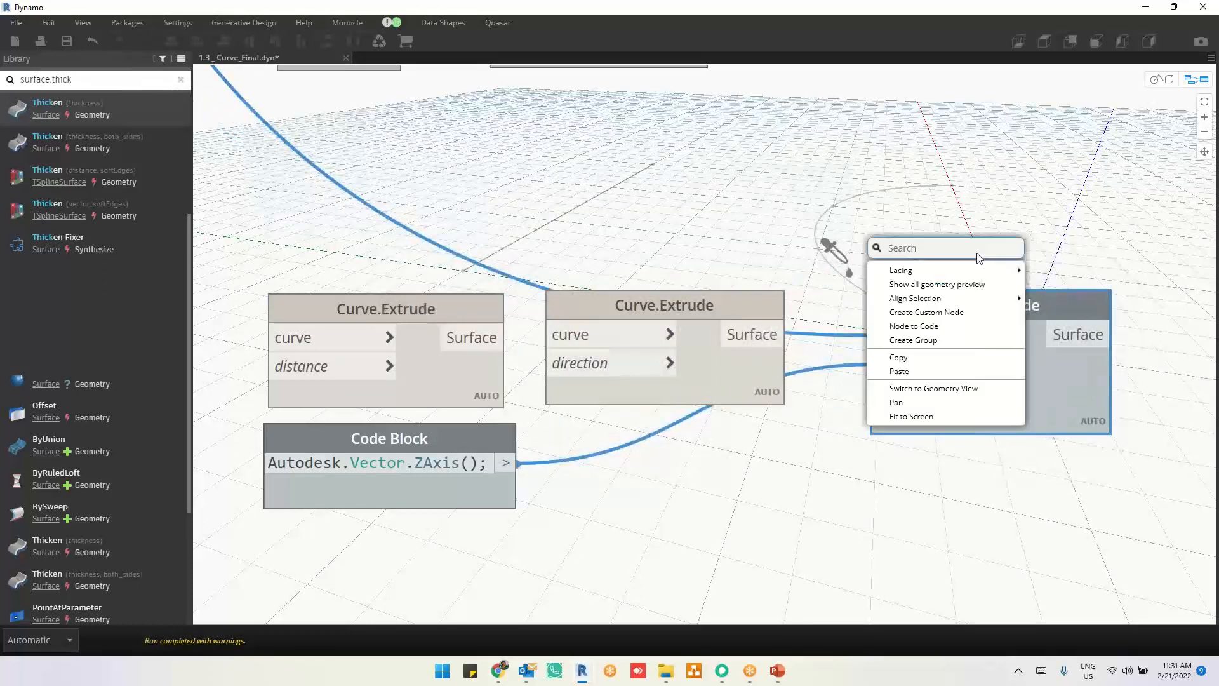
click(927, 284)
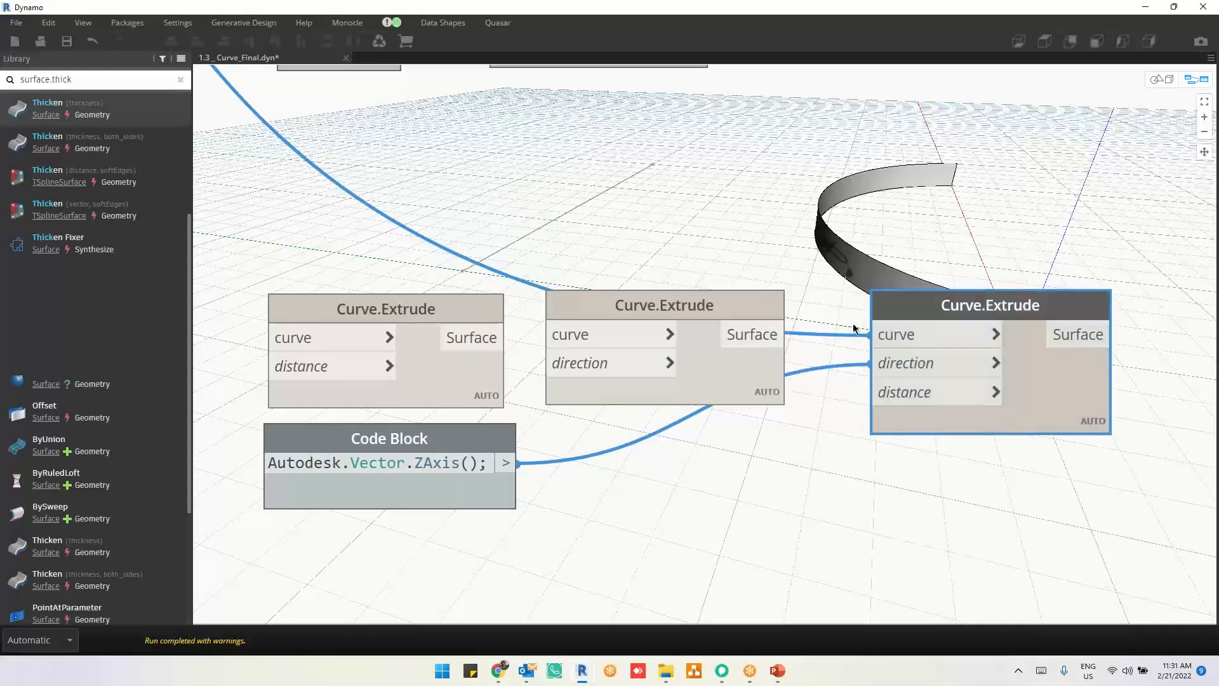
Step: Feed the distance input of the Curve.Extrude node from a new code block of 10, and change that value to 4
double_click(752, 451)
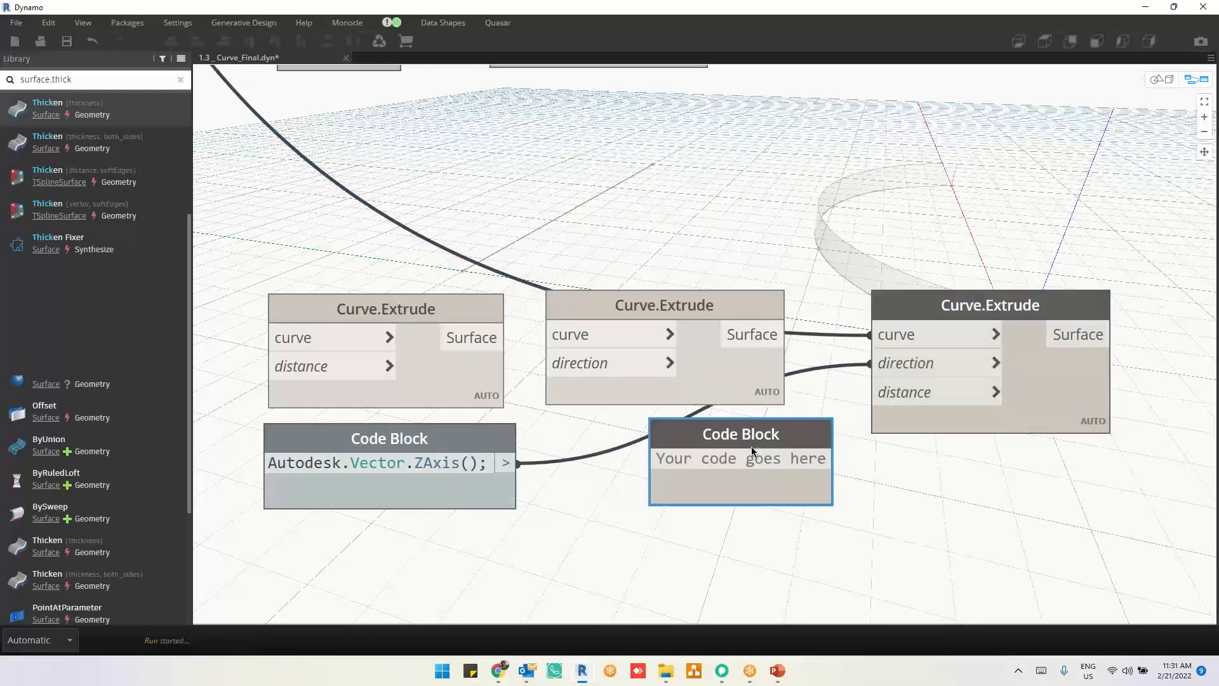
text(10)
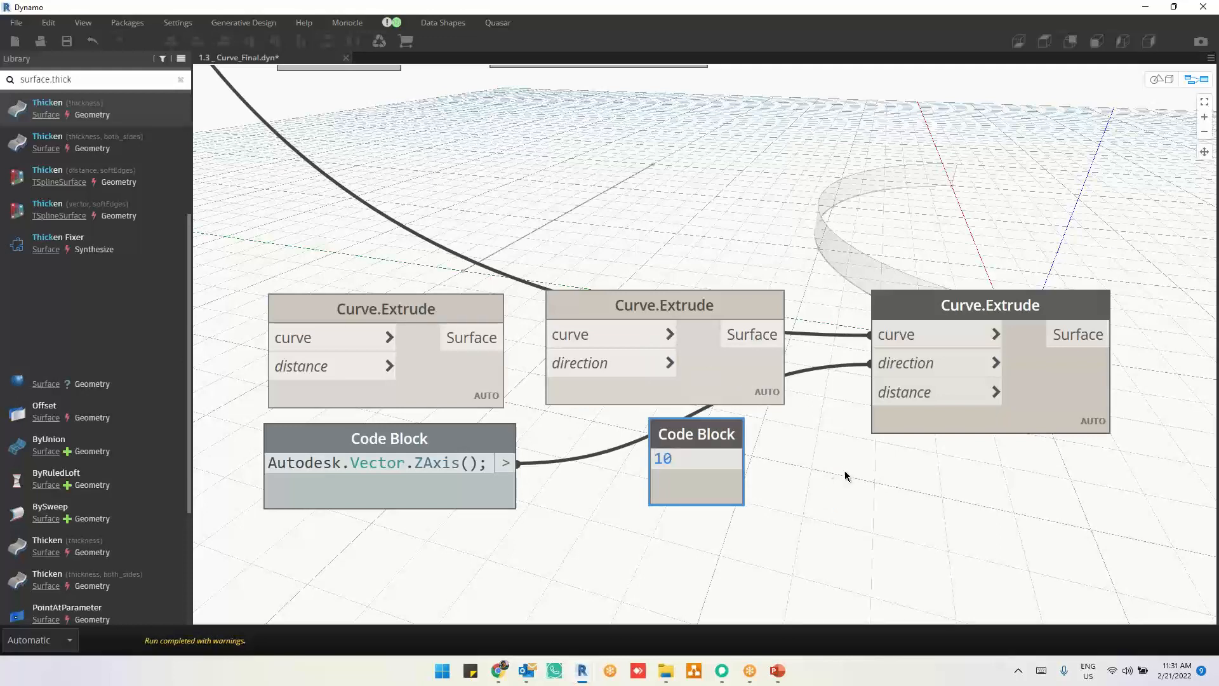
click(749, 458)
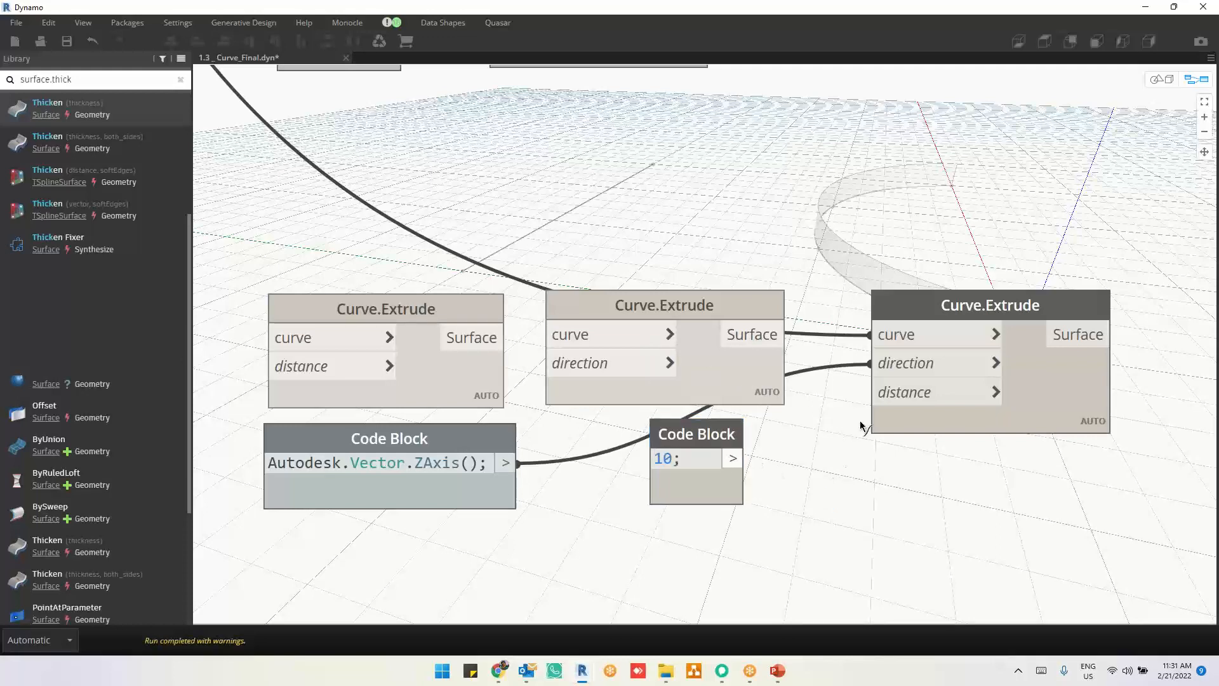
click(885, 404)
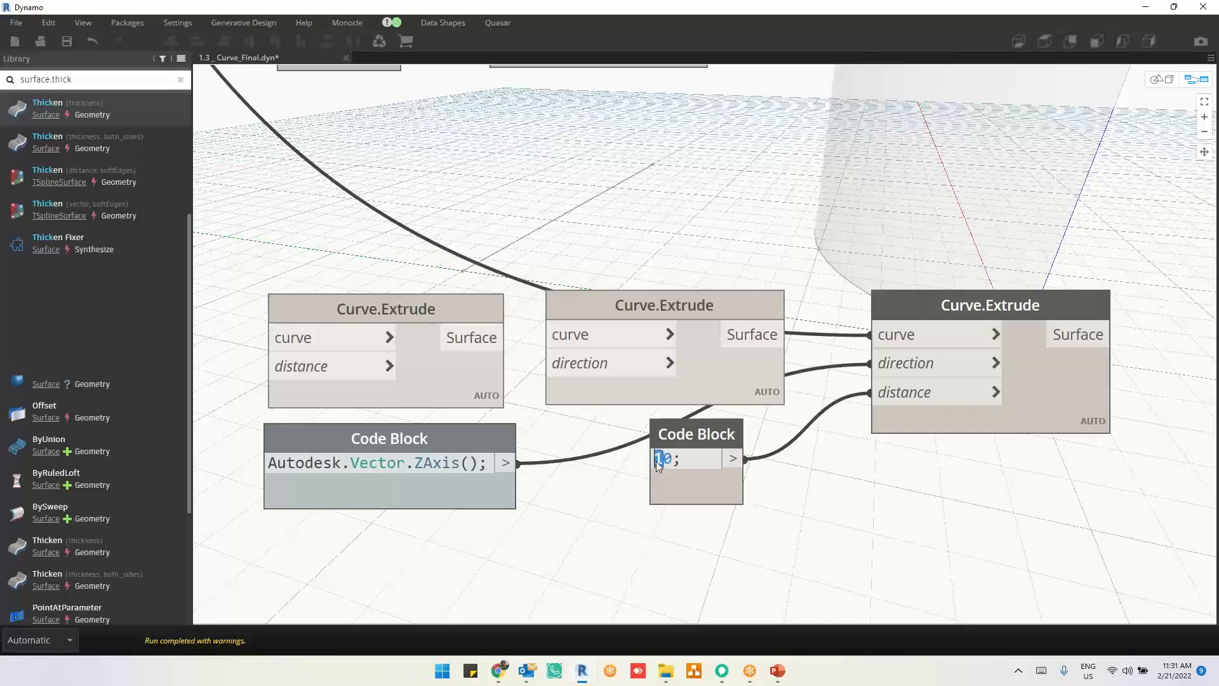
text(4;)
click(956, 532)
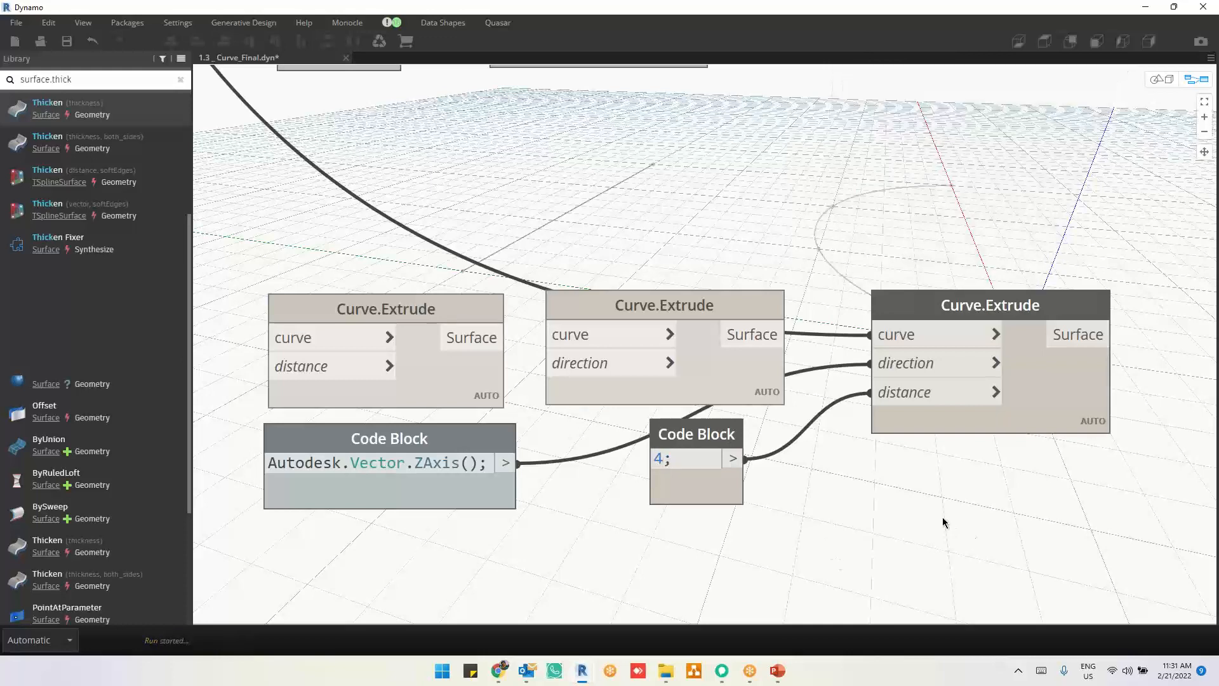
Step: Connect the Surface output of the three-input Curve.Extrude node to the surface input of the Surface.GetIsoline node
scroll(883, 517, down, 3)
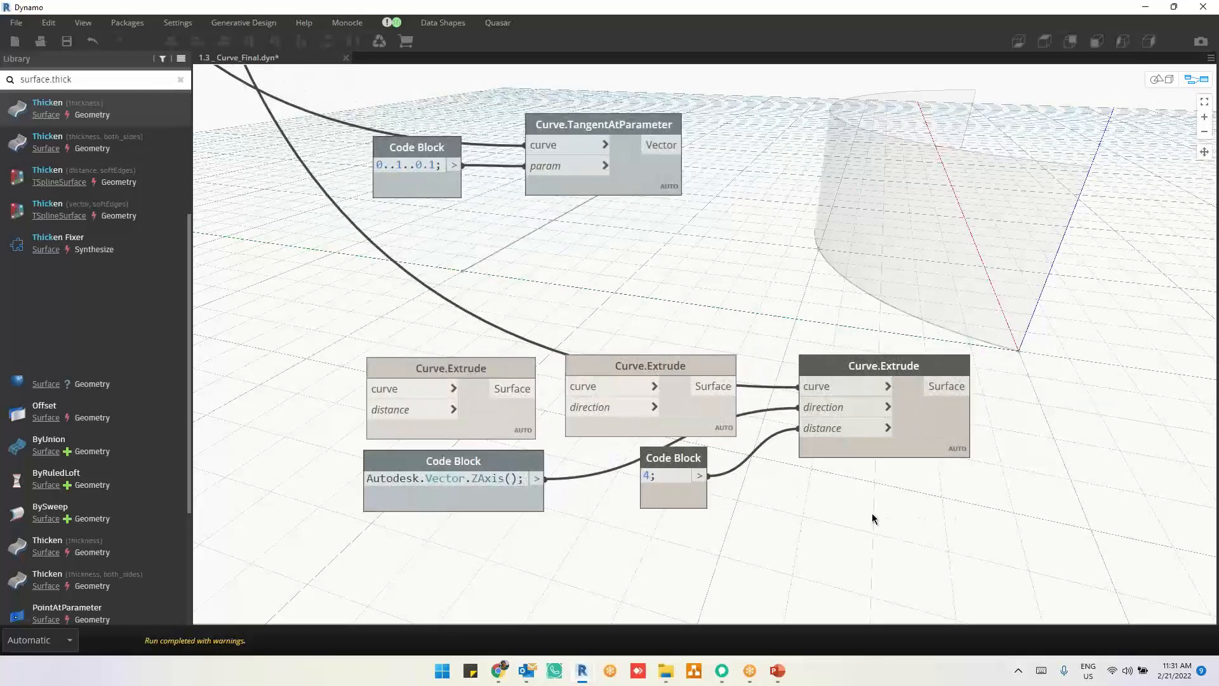
drag(952, 397, 841, 581)
scroll(770, 563, down, 5)
middle_drag(848, 291, 742, 537)
middle_drag(992, 333, 630, 539)
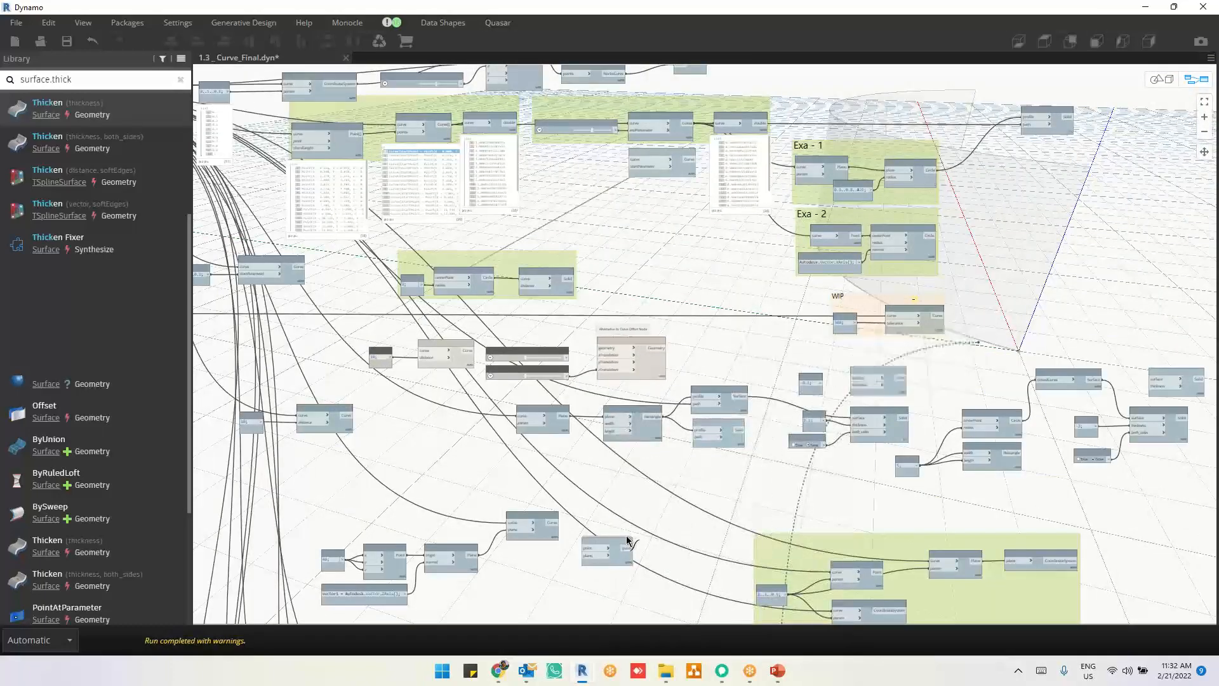
scroll(851, 372, up, 5)
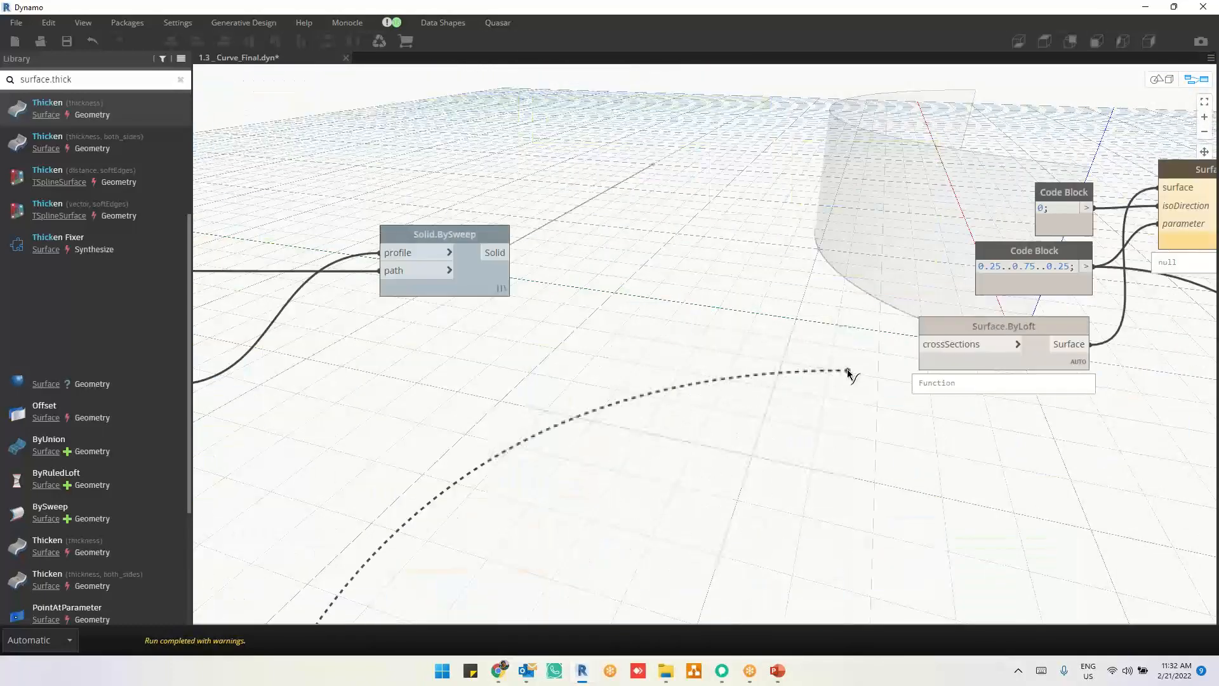
middle_drag(711, 419, 525, 439)
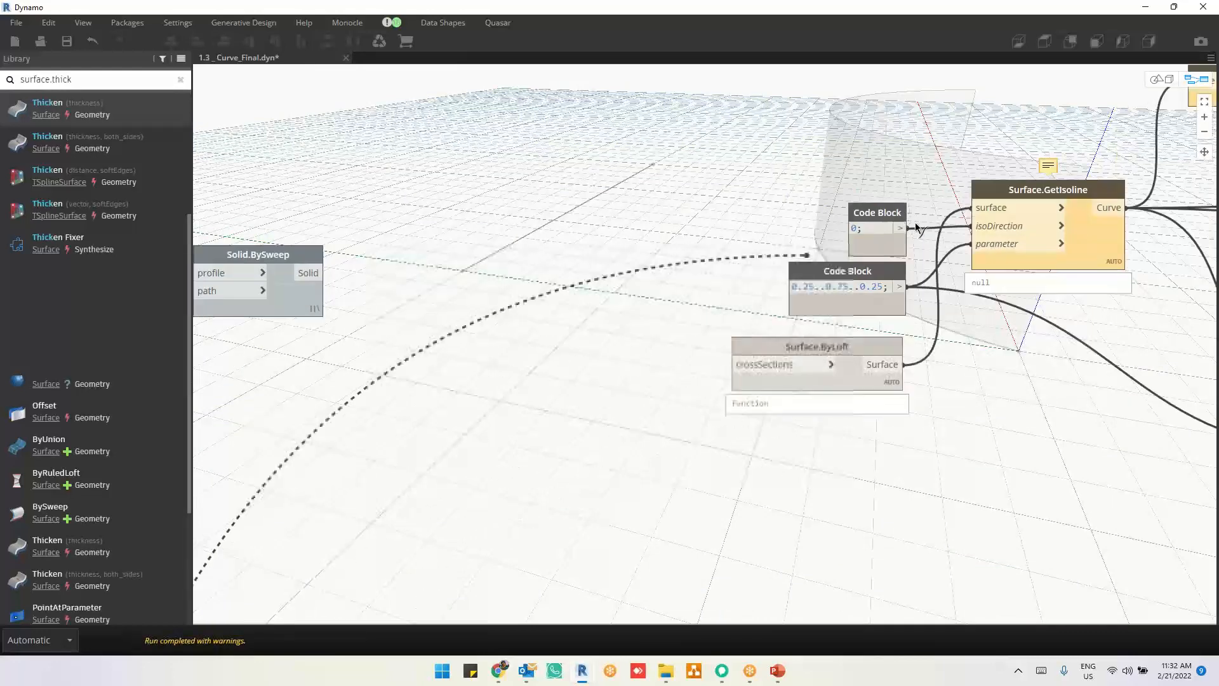
click(977, 209)
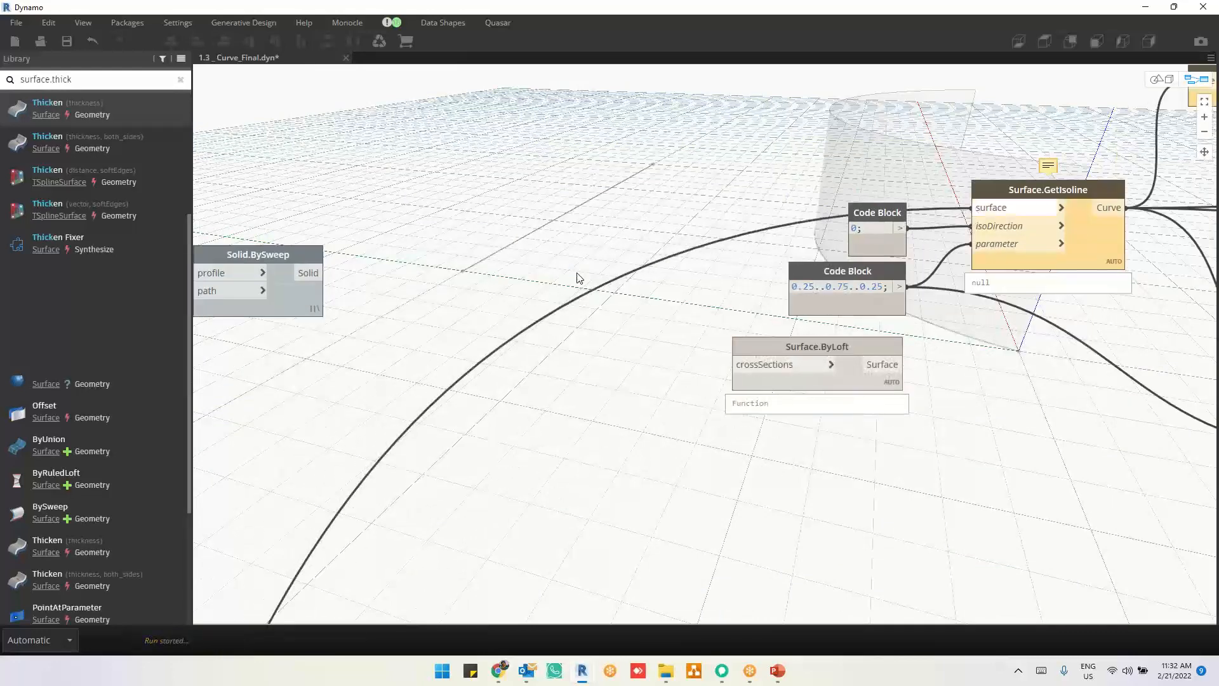
Step: Review the wired curve node examples down to the Curve.StartParameter, Curve.EndParameter and Curve.HorizontalFrameAtParameter nodes
scroll(519, 302, down, 3)
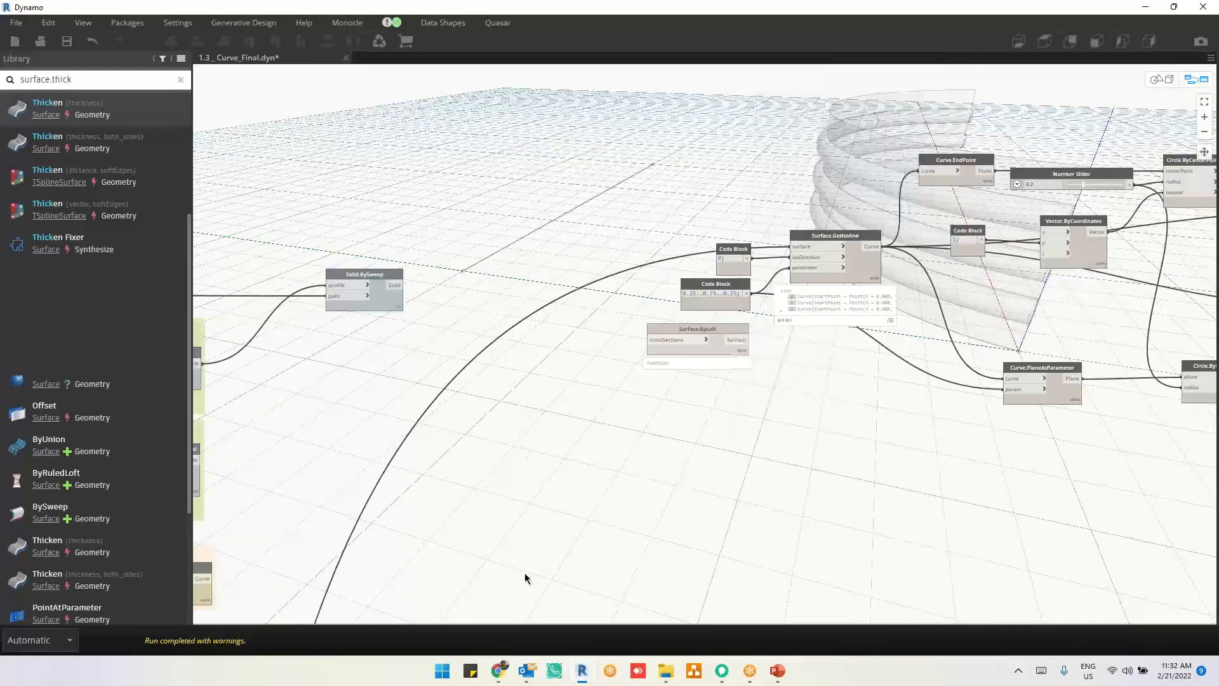
middle_drag(657, 365, 890, 195)
scroll(890, 194, down, 1)
middle_drag(715, 359, 832, 200)
scroll(833, 200, down, 2)
middle_drag(762, 447, 912, 372)
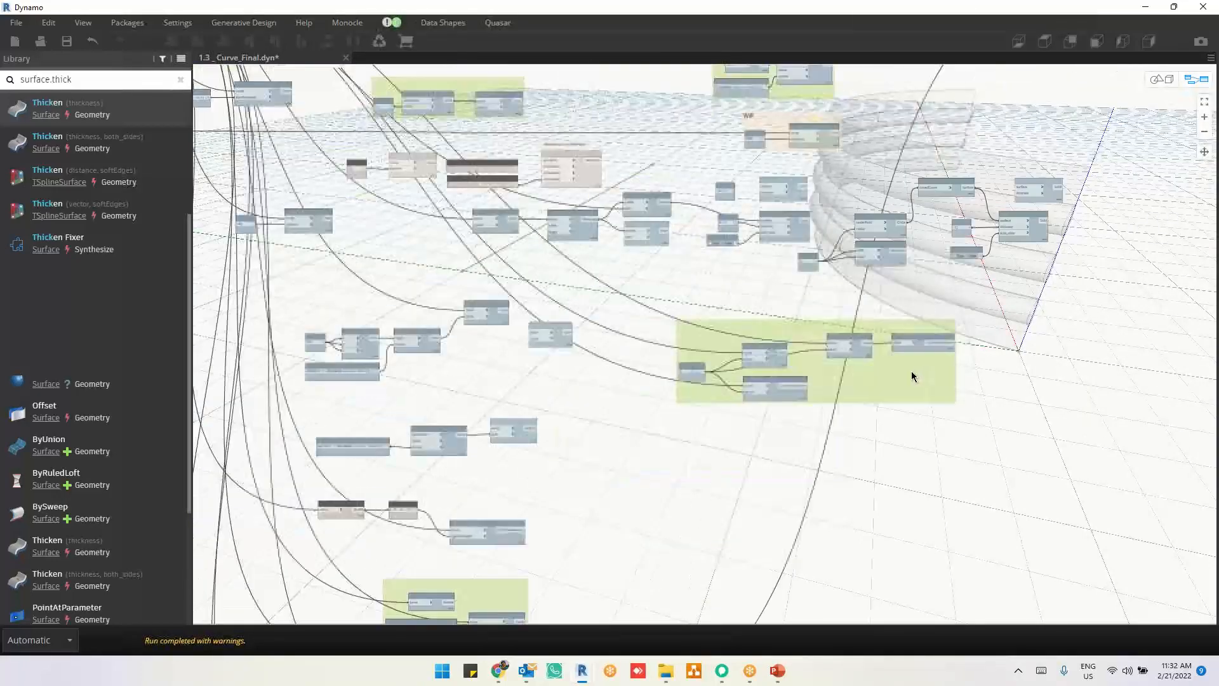
middle_drag(692, 506, 803, 316)
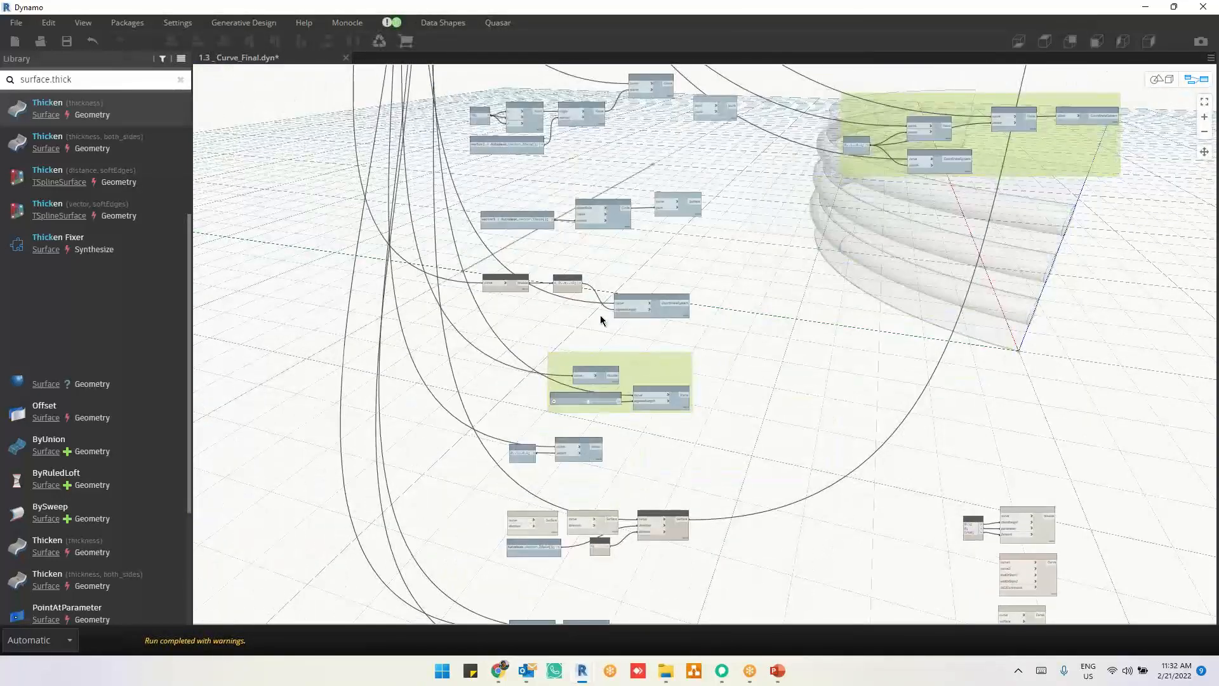
scroll(600, 315, up, 2)
middle_drag(814, 182, 815, 116)
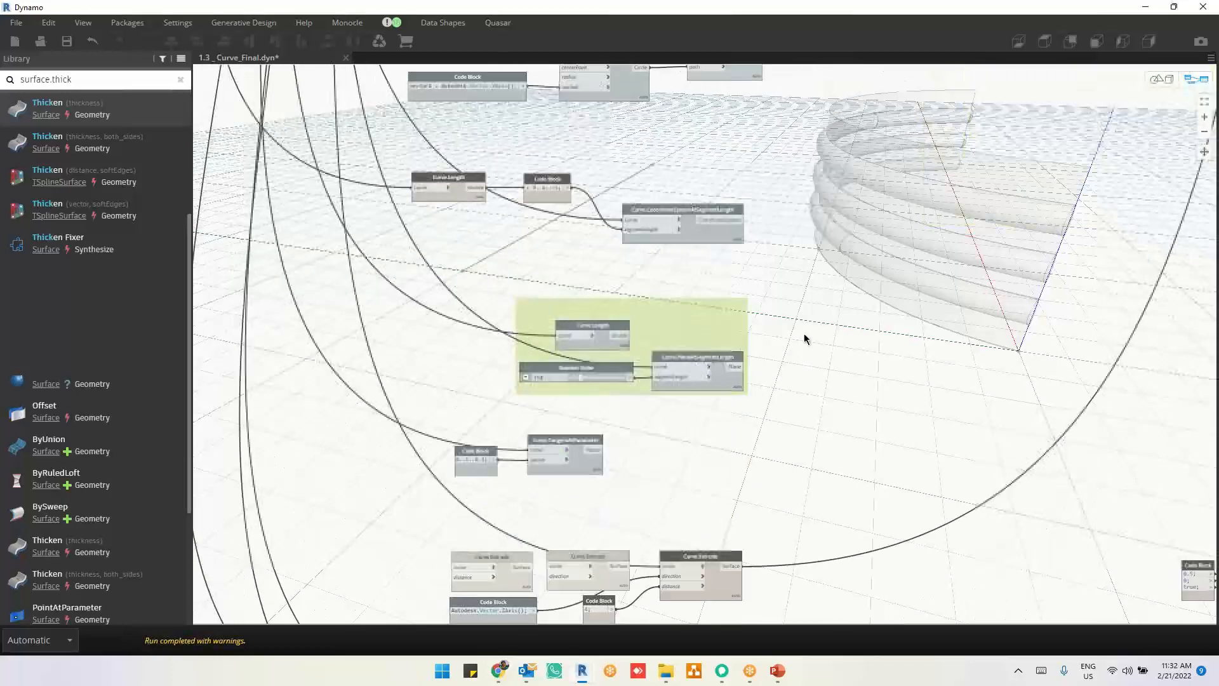
middle_drag(804, 333, 798, 279)
middle_drag(603, 224, 805, 246)
scroll(805, 247, up, 1)
mouse_move(833, 428)
middle_down()
mouse_move(724, 242)
mouse_move(736, 250)
mouse_move(708, 137)
middle_up()
scroll(492, 346, up, 3)
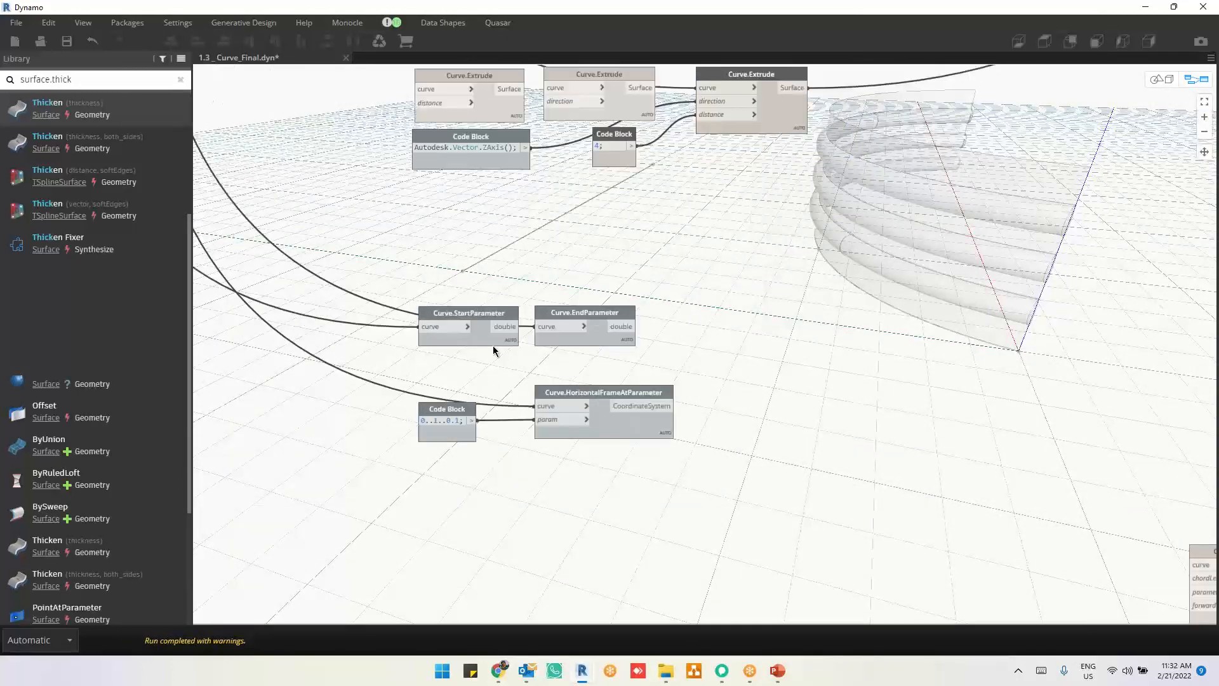
Step: Move the Curve.ParameterAtPoint and Curve.Reverse nodes out of the column of unconnected Curve nodes
scroll(573, 380, down, 2)
scroll(926, 457, down, 5)
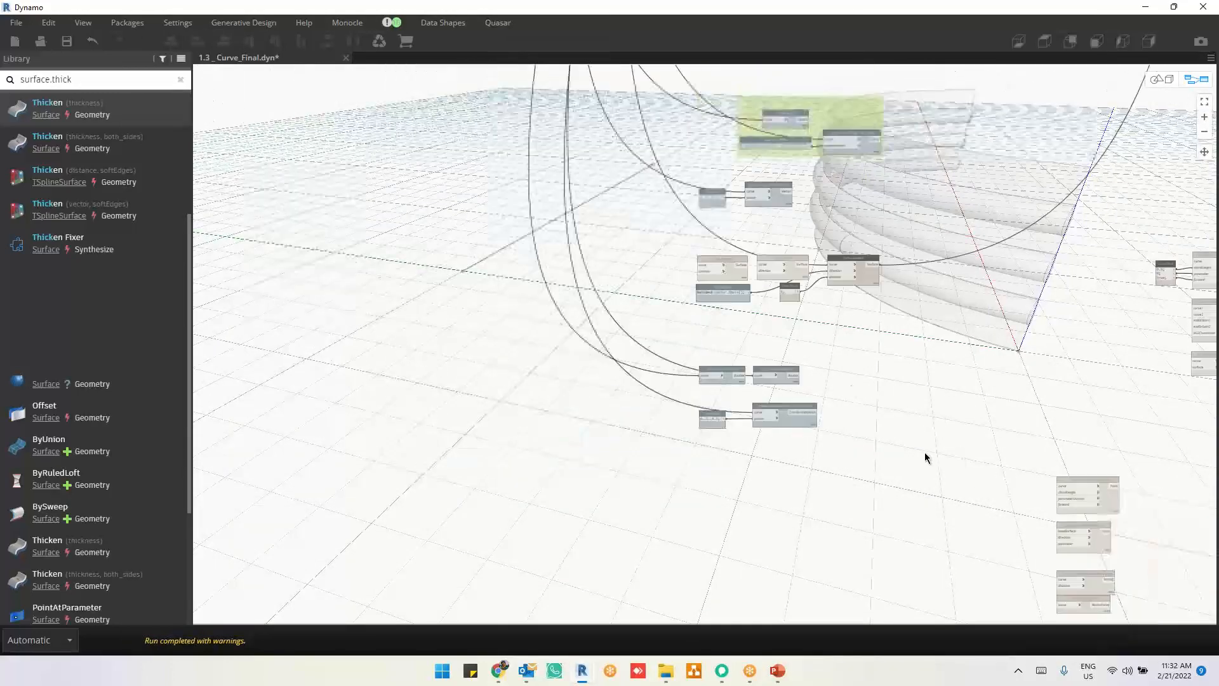
scroll(1105, 449, up, 4)
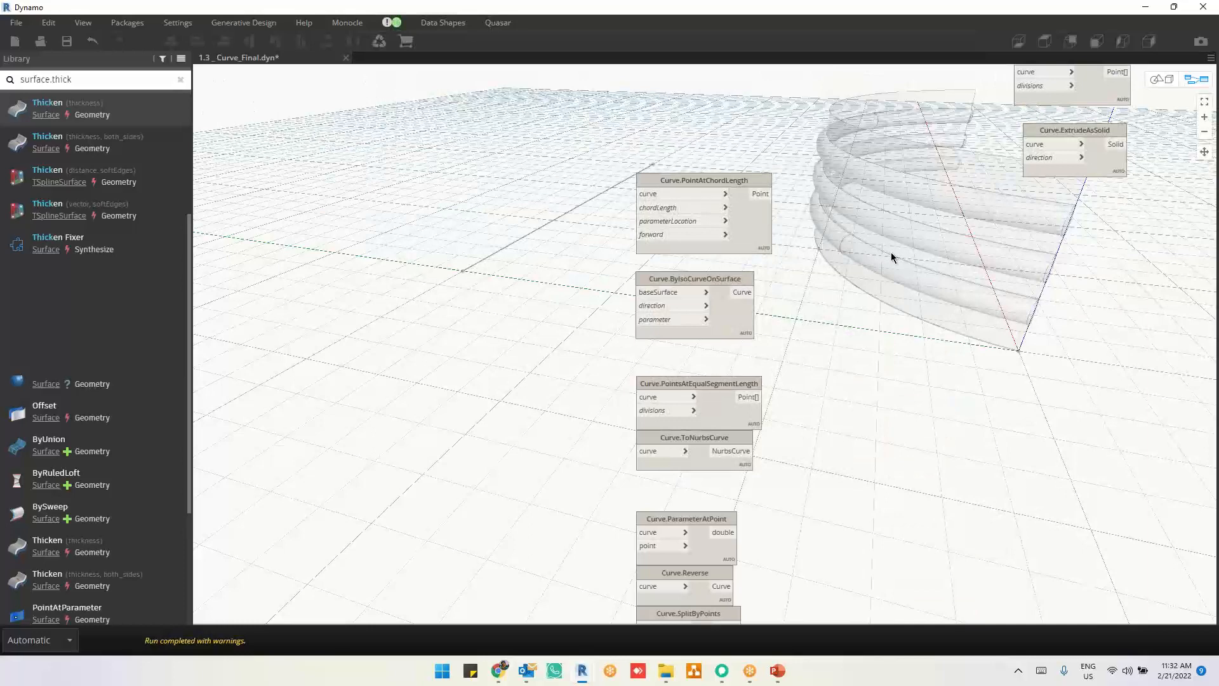
middle_drag(879, 406, 845, 295)
mouse_move(804, 480)
middle_down()
mouse_move(807, 388)
mouse_move(803, 407)
middle_up()
drag(701, 357, 936, 320)
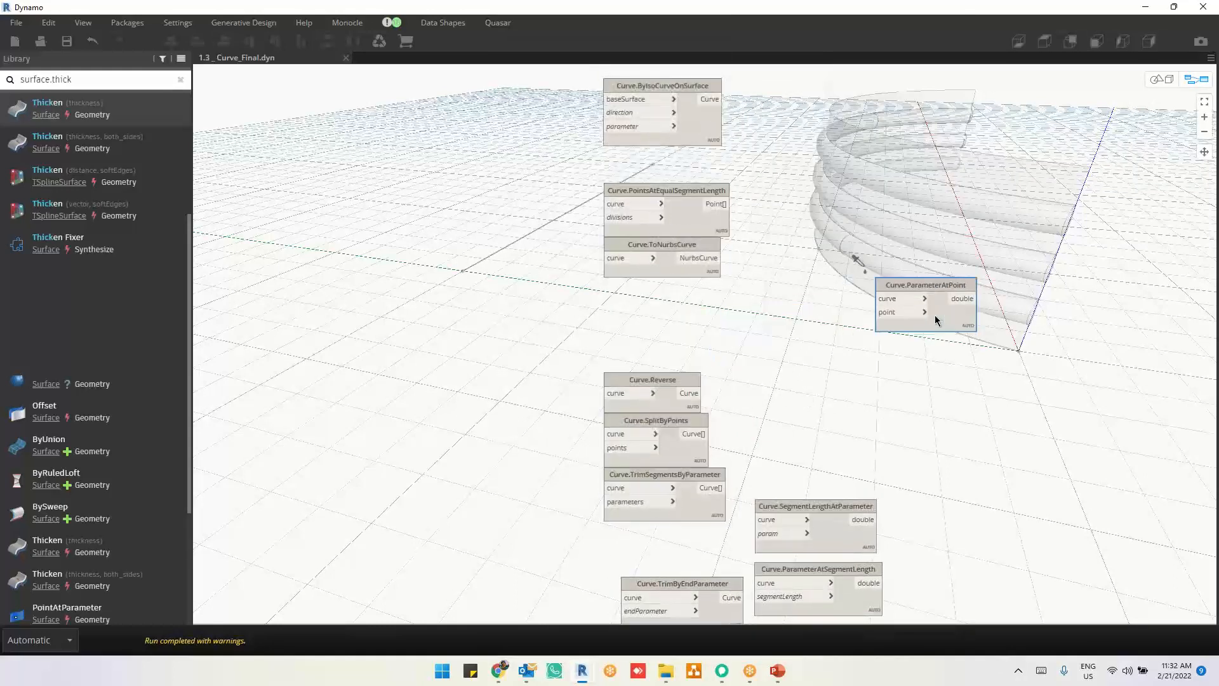
drag(713, 329, 1020, 190)
scroll(701, 409, up, 5)
click(855, 440)
scroll(857, 426, up, 1)
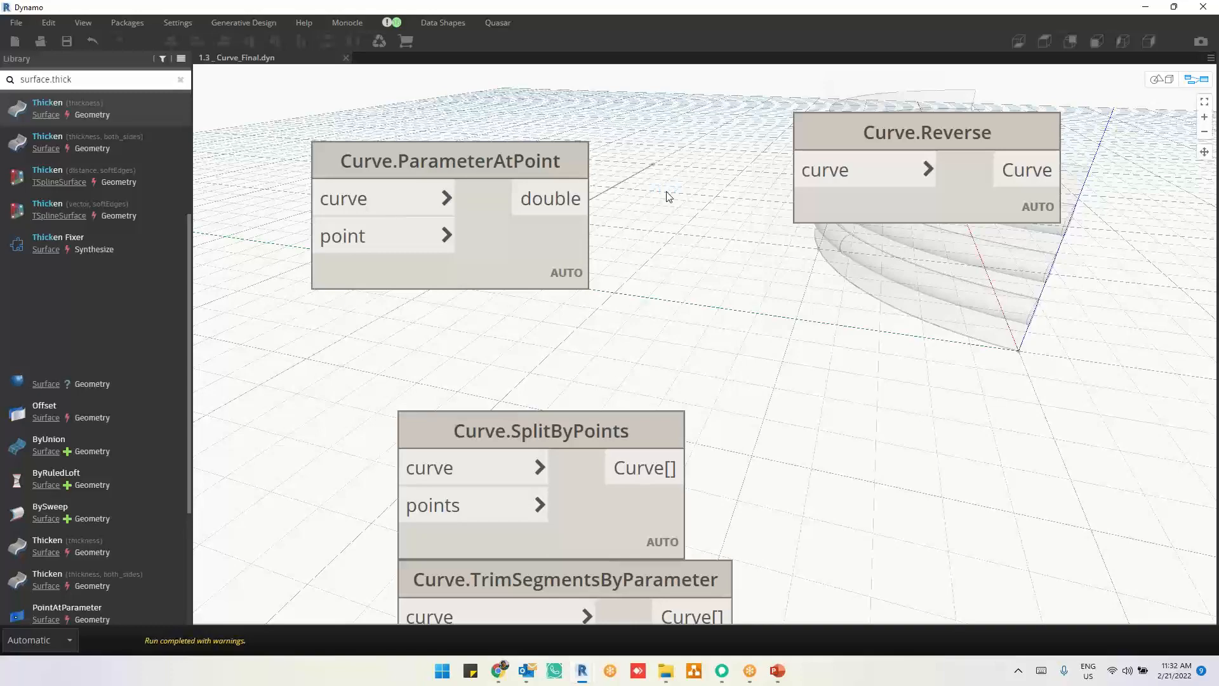
Step: In the 1.3.2_NurbsCurve graph, set the NurbsCurve.IsRational, Degree and IsPeriodic nodes aside in a separate column
scroll(546, 362, up, 5)
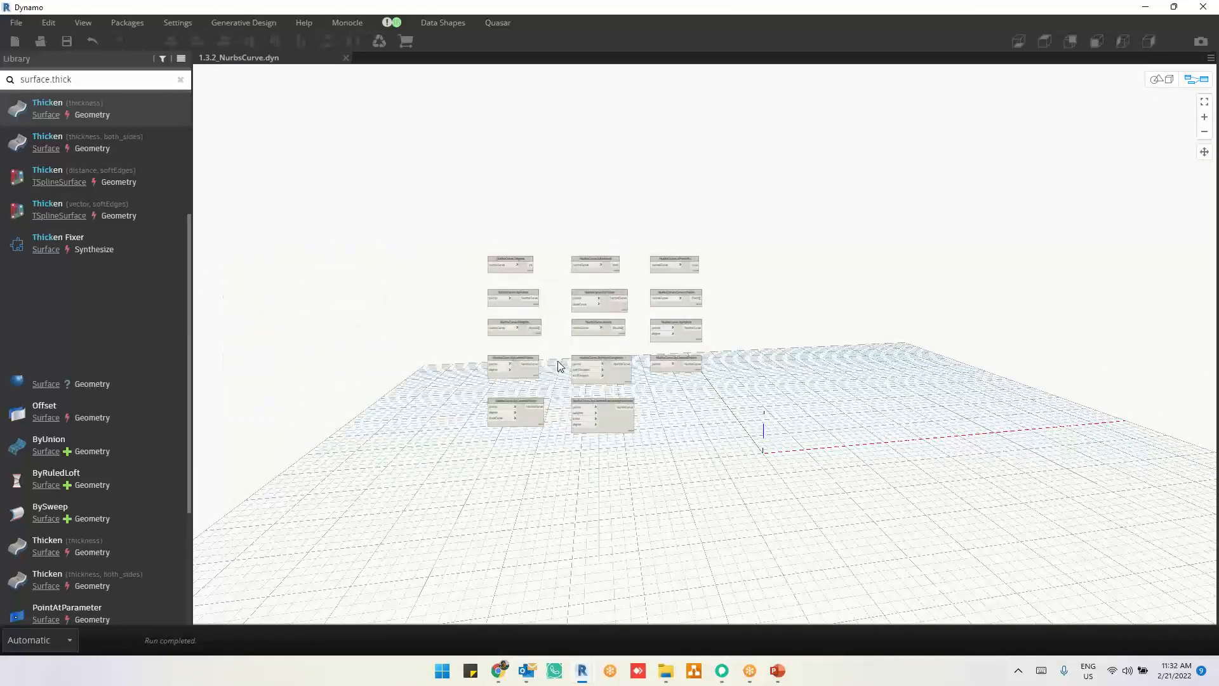
scroll(539, 159, up, 3)
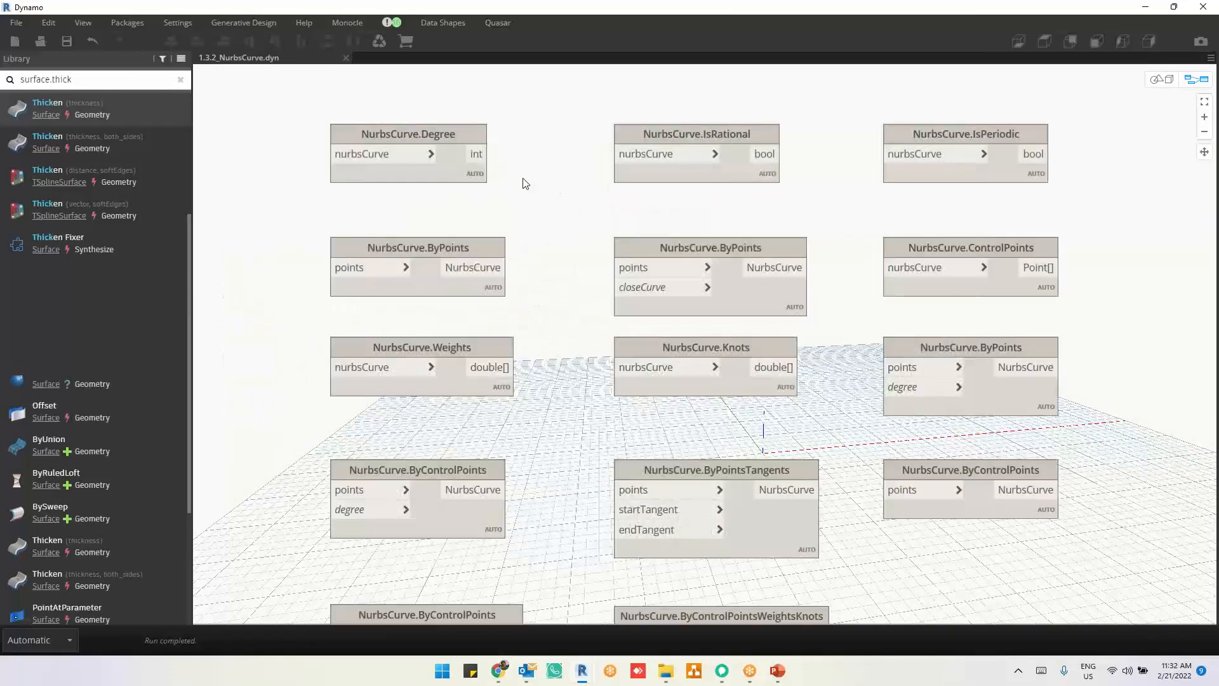
click(456, 171)
scroll(558, 240, down, 3)
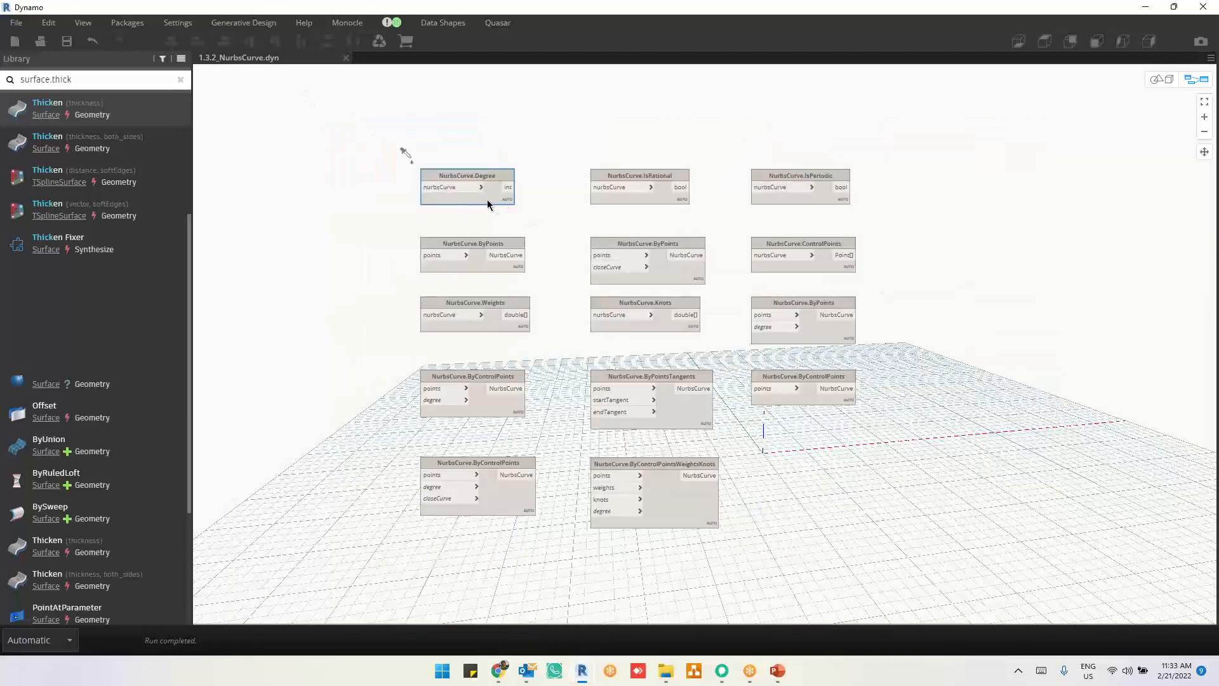
drag(489, 201, 1020, 187)
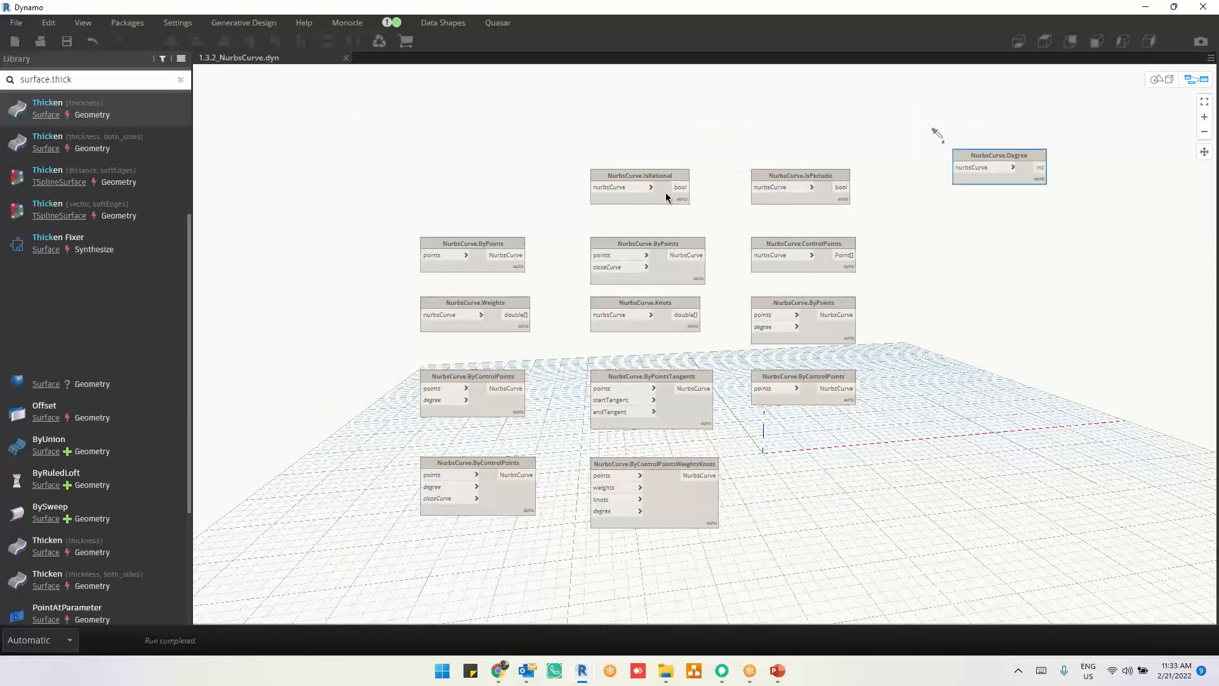
drag(669, 198, 1032, 132)
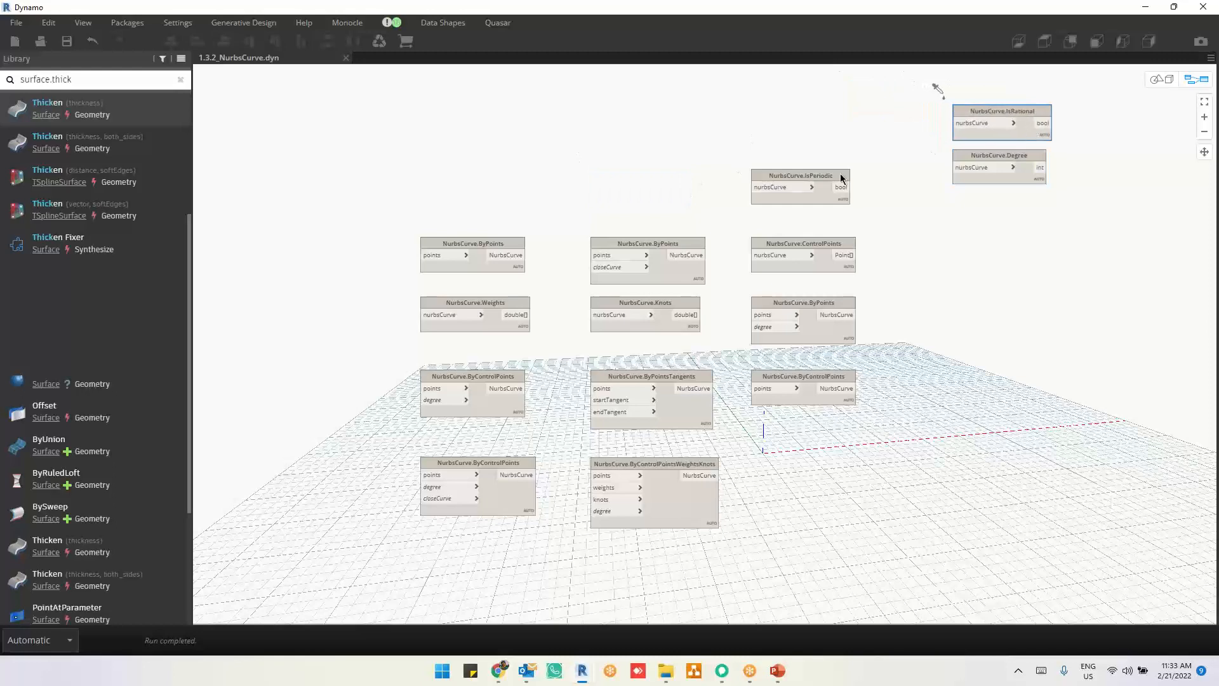
drag(806, 171, 995, 199)
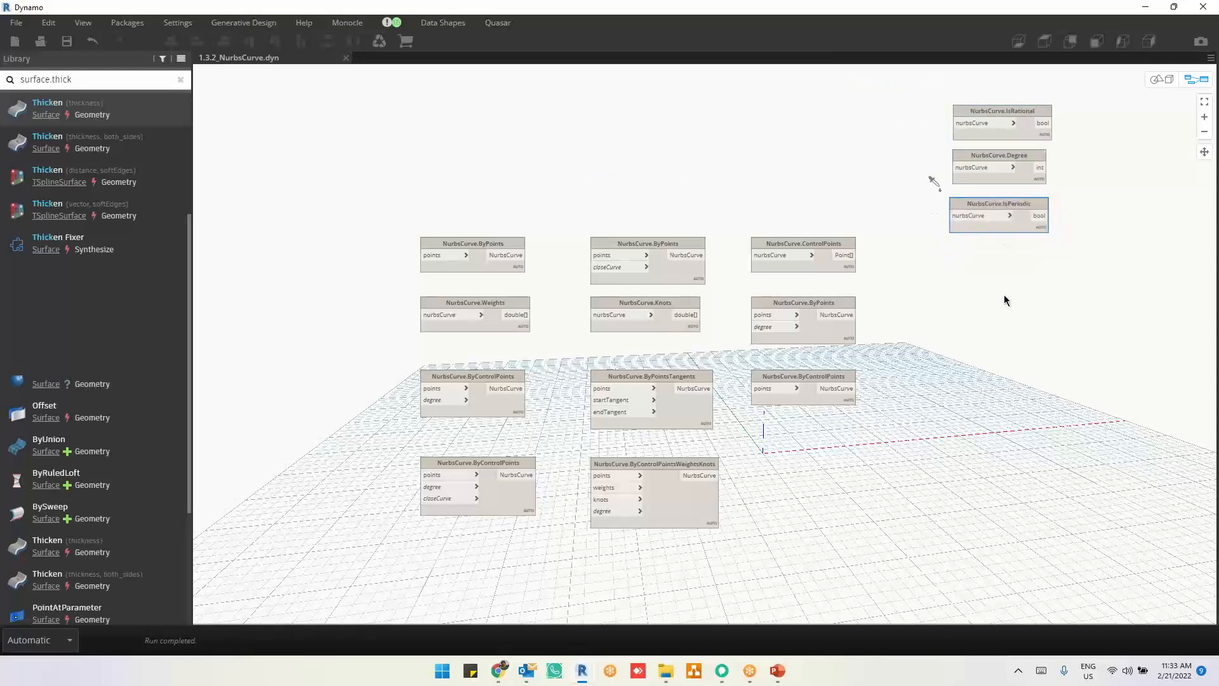
Step: Move the NurbsCurve.ControlPoints node away from the other nodes into an empty area of the workspace above them
click(995, 290)
scroll(995, 289, up, 3)
mouse_move(735, 253)
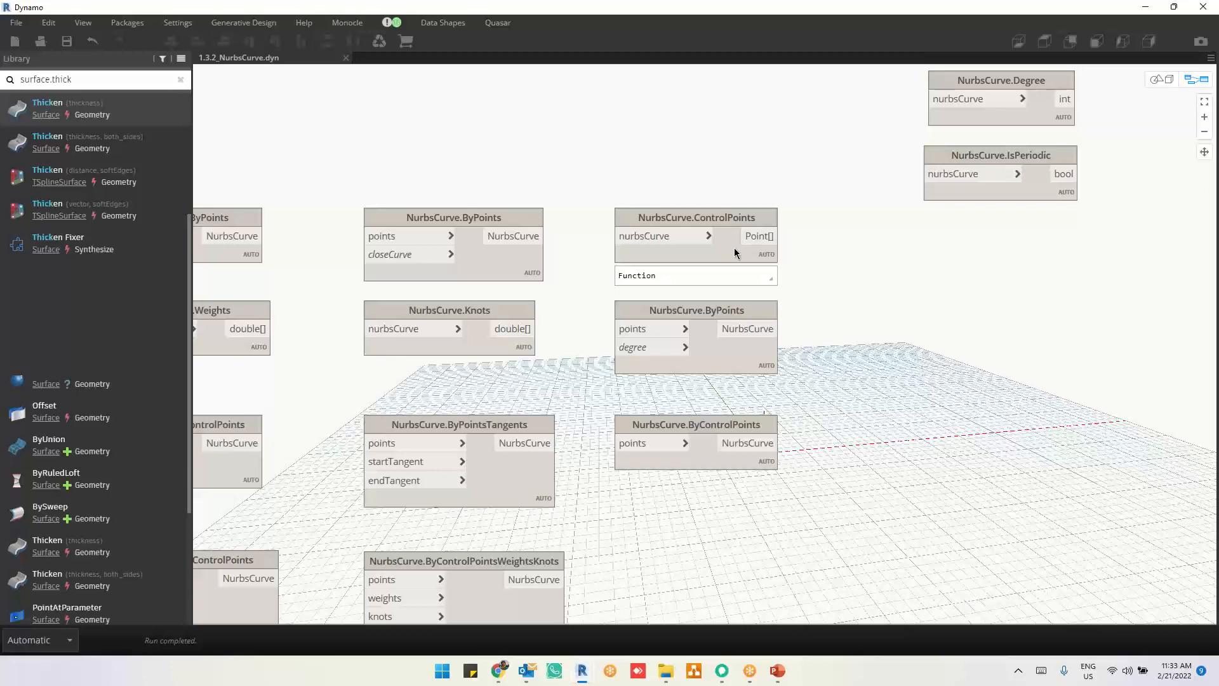
middle_drag(860, 350, 796, 458)
drag(685, 356, 627, 89)
middle_drag(718, 361, 773, 641)
drag(685, 465, 726, 264)
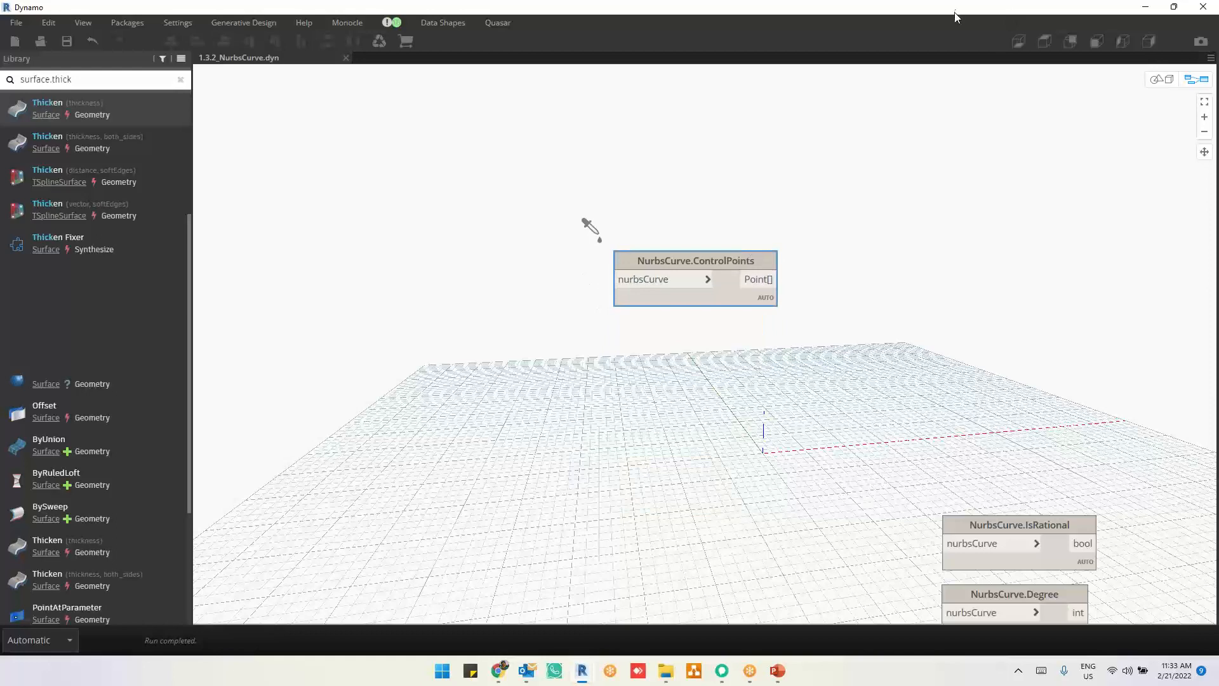
Step: Reveal the Revit plan beside the graph, add a Select Model Element node and pick the spline in the Level 2 view
drag(957, 17, 879, 240)
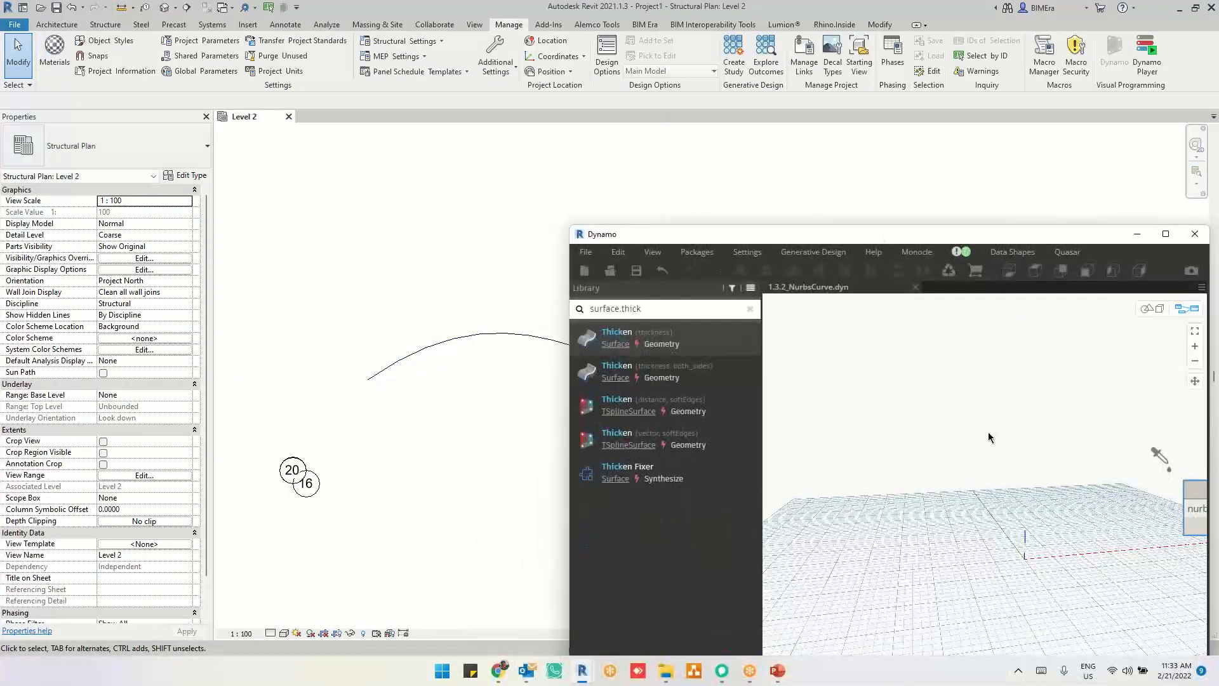
right_click(949, 478)
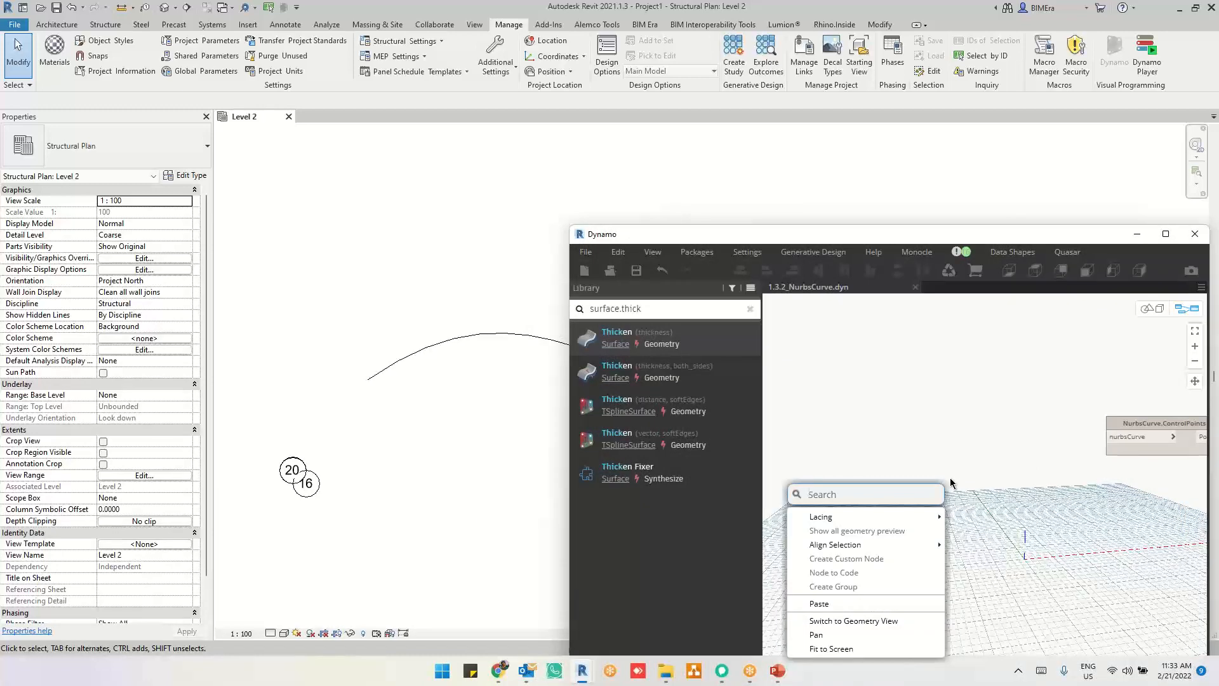
text(s)
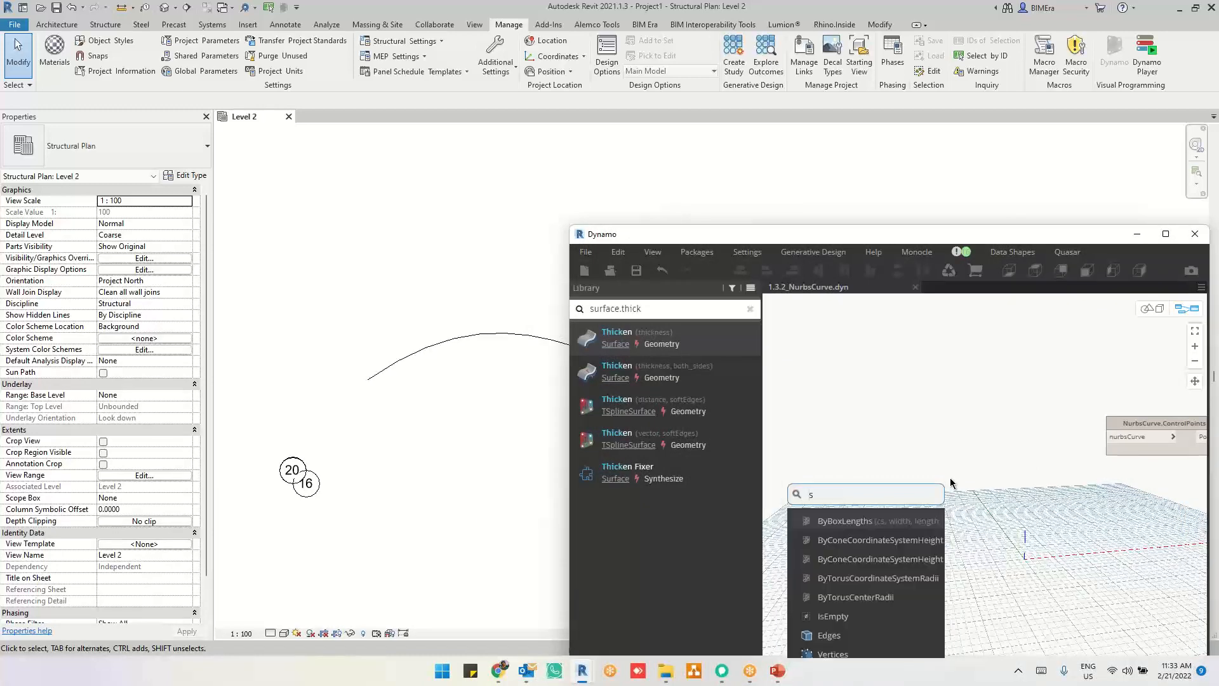
text(elect model)
click(890, 526)
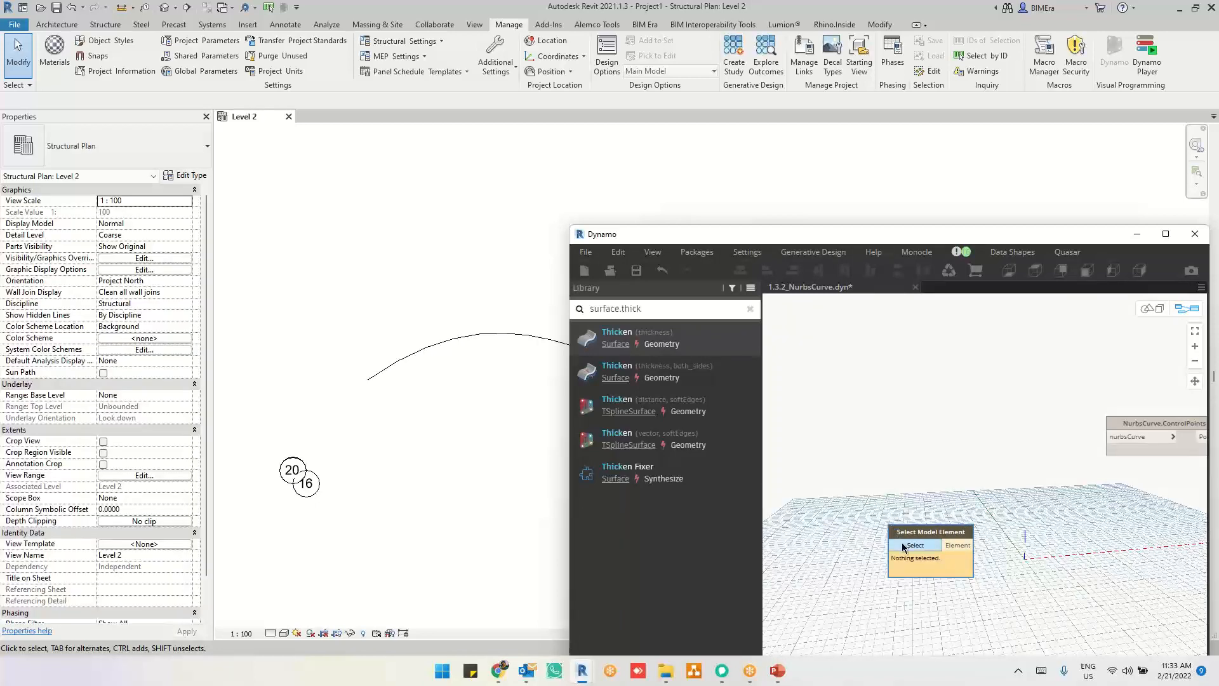
click(915, 545)
click(552, 343)
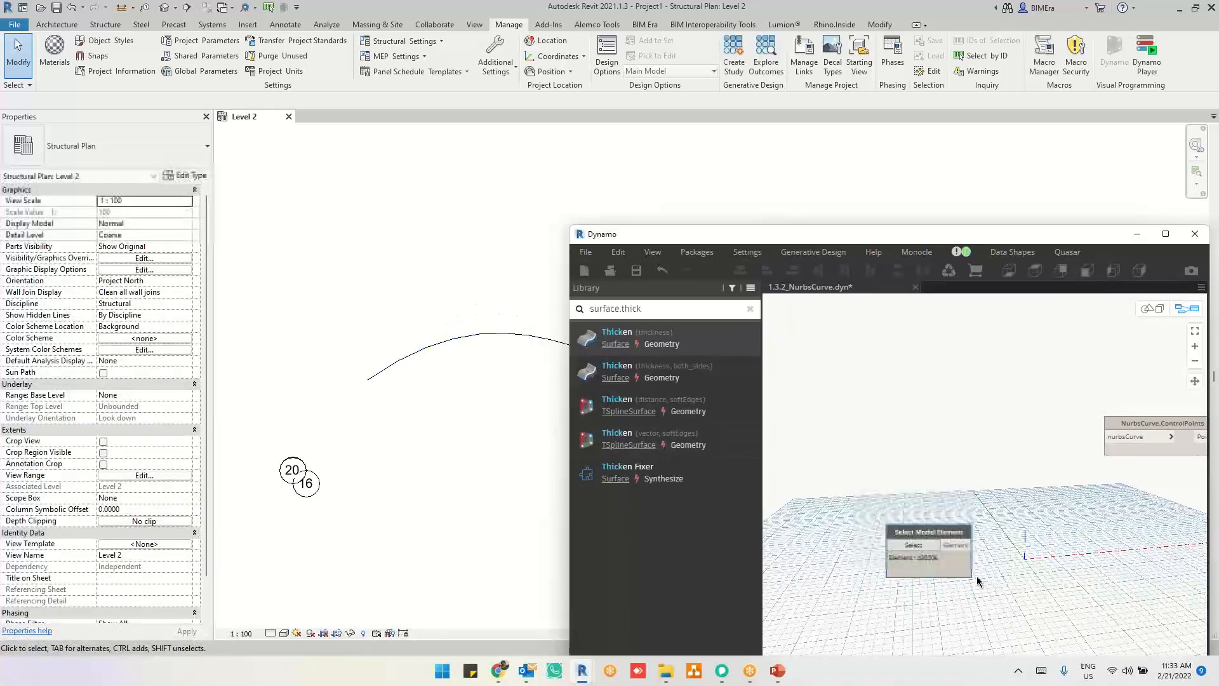
drag(965, 569, 914, 543)
right_click(988, 474)
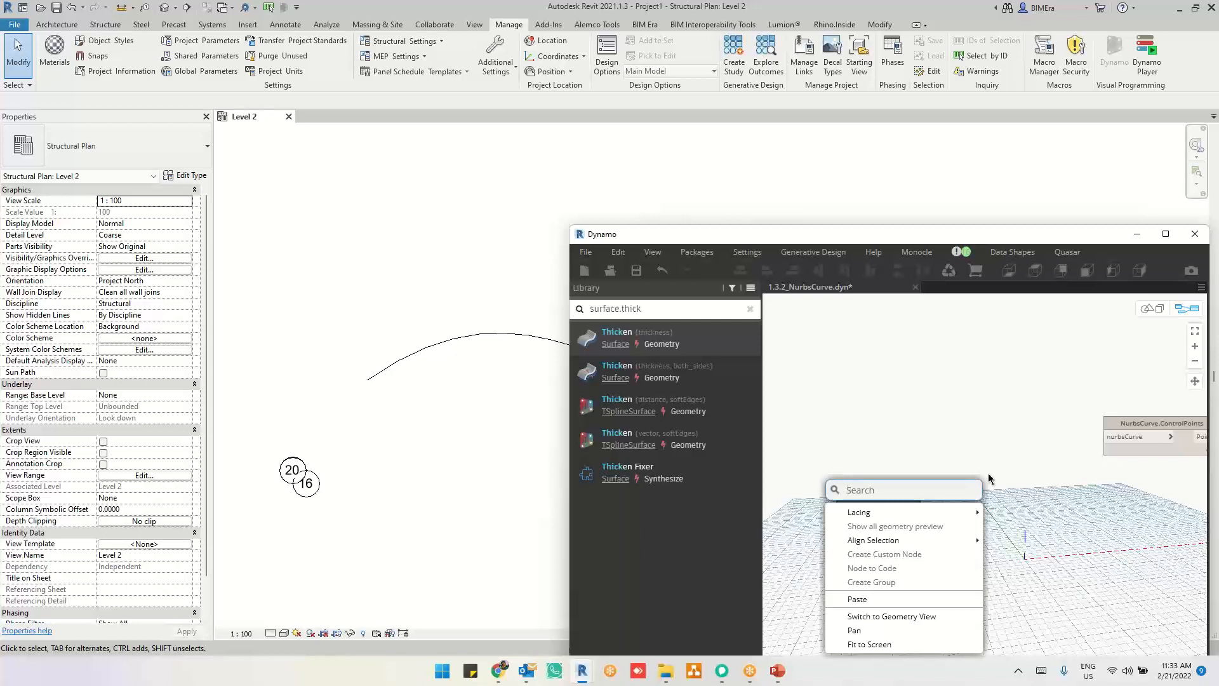
text(e)
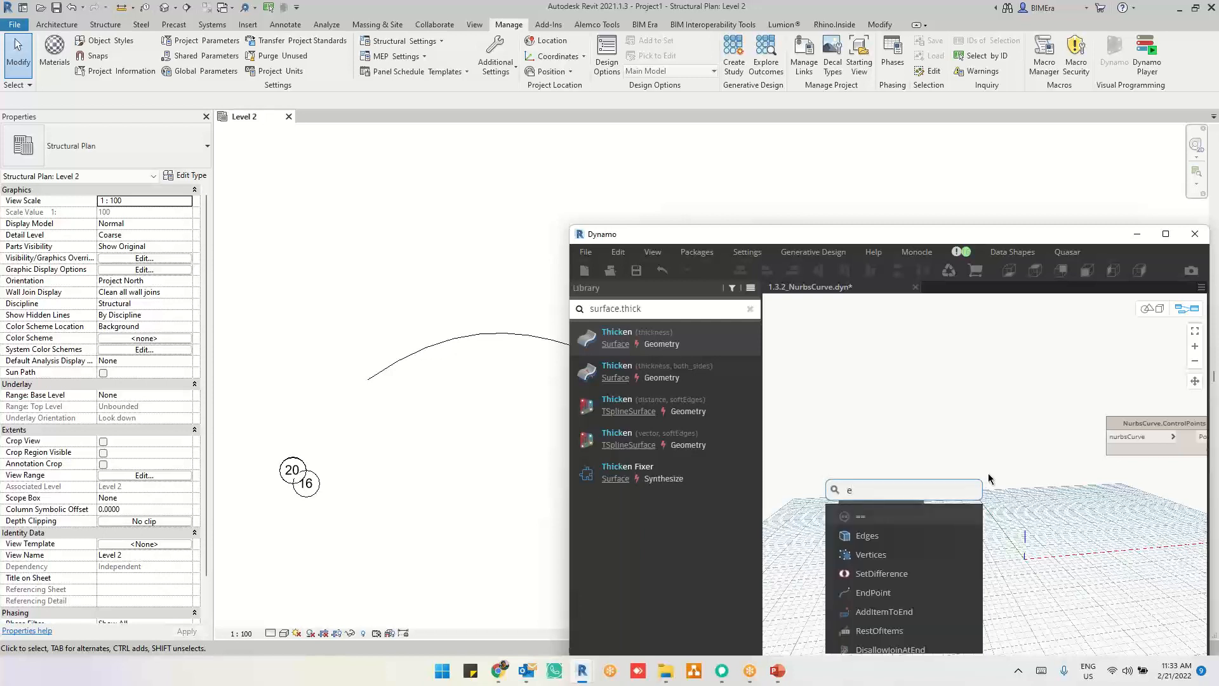
text(lement.curve)
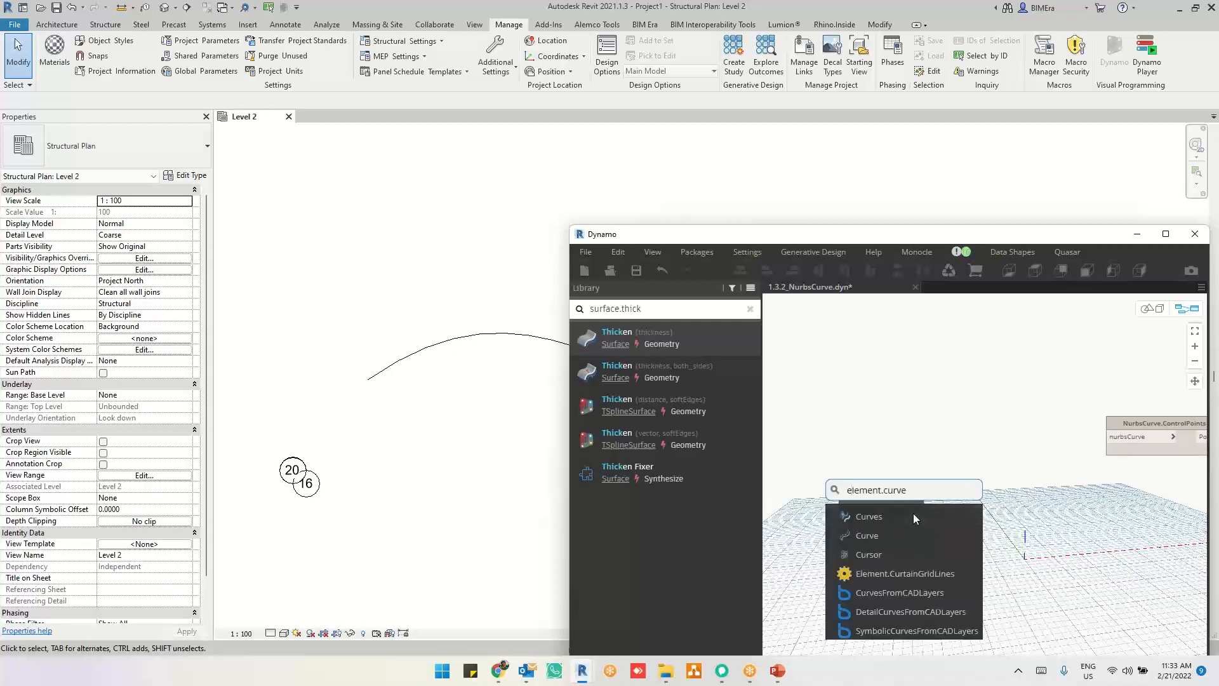
click(913, 514)
Step: Add an Element.Curves node, connect the Select Model Element output to its element input and restore Dynamo to full screen
right_click(1015, 518)
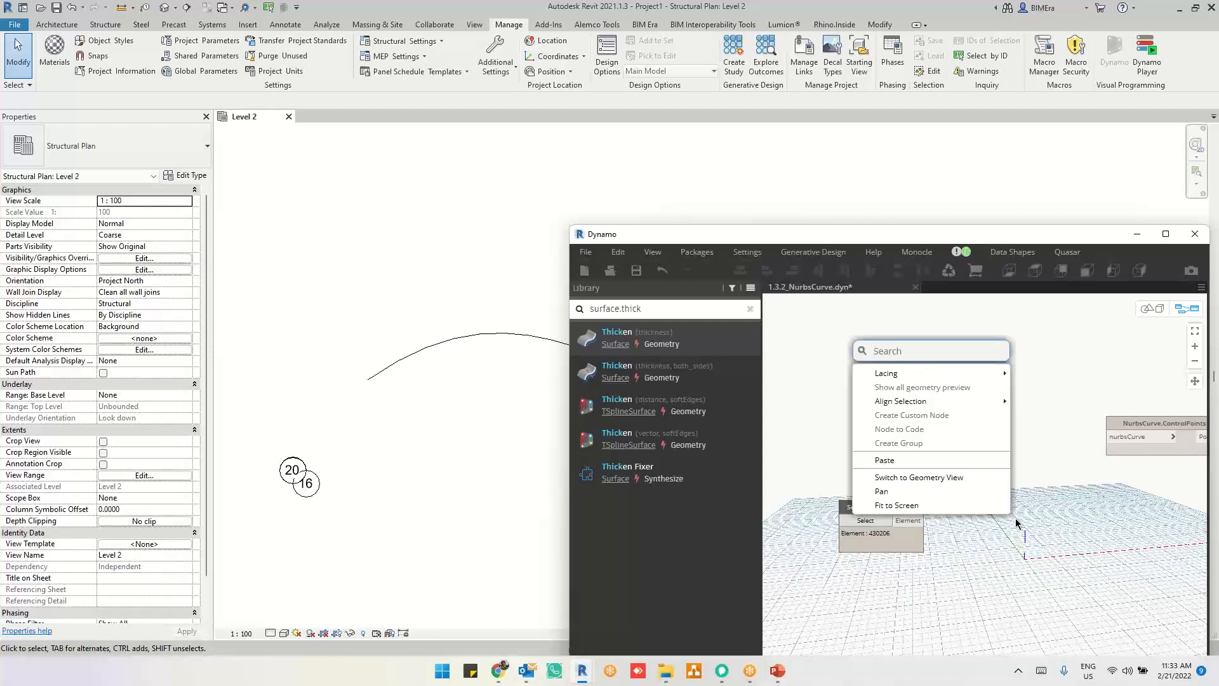
text(el)
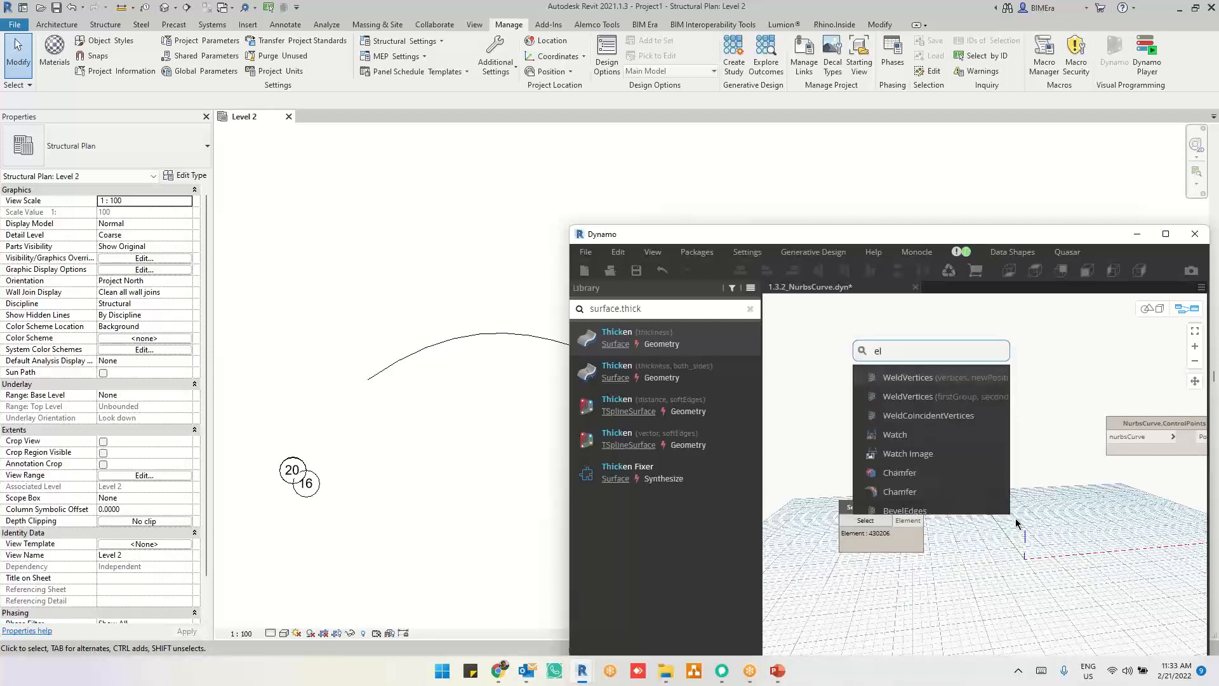
text(ement.curve)
click(939, 378)
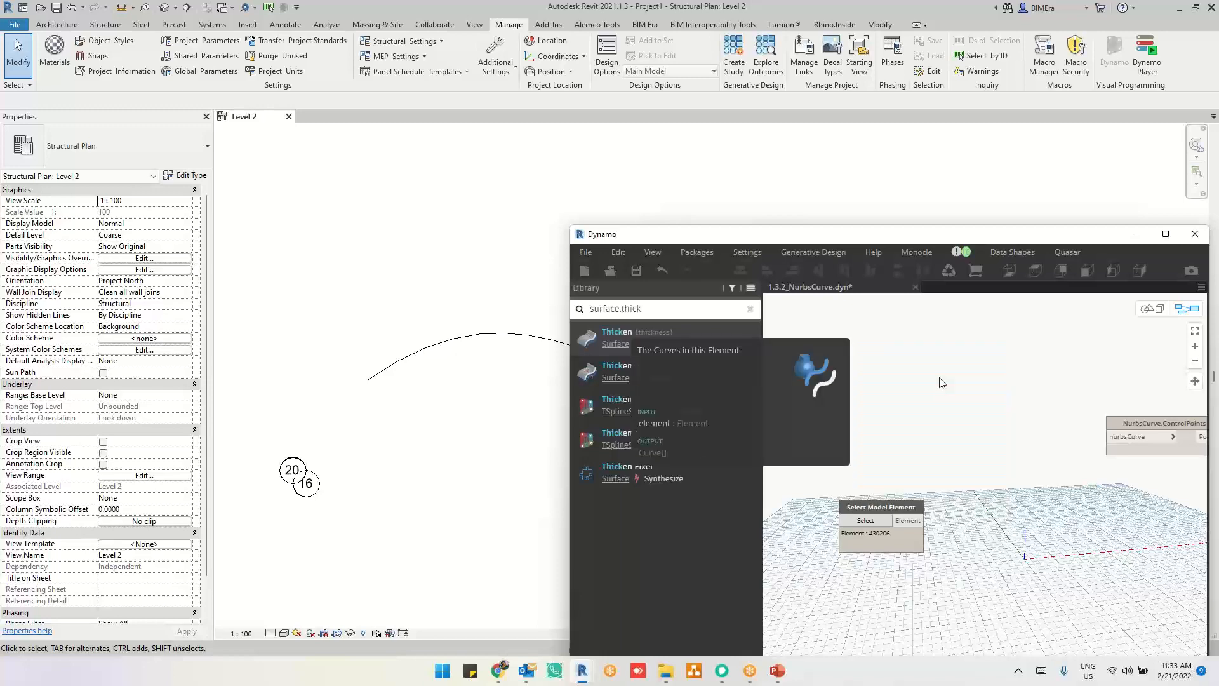
drag(959, 389, 1041, 538)
drag(908, 520, 982, 513)
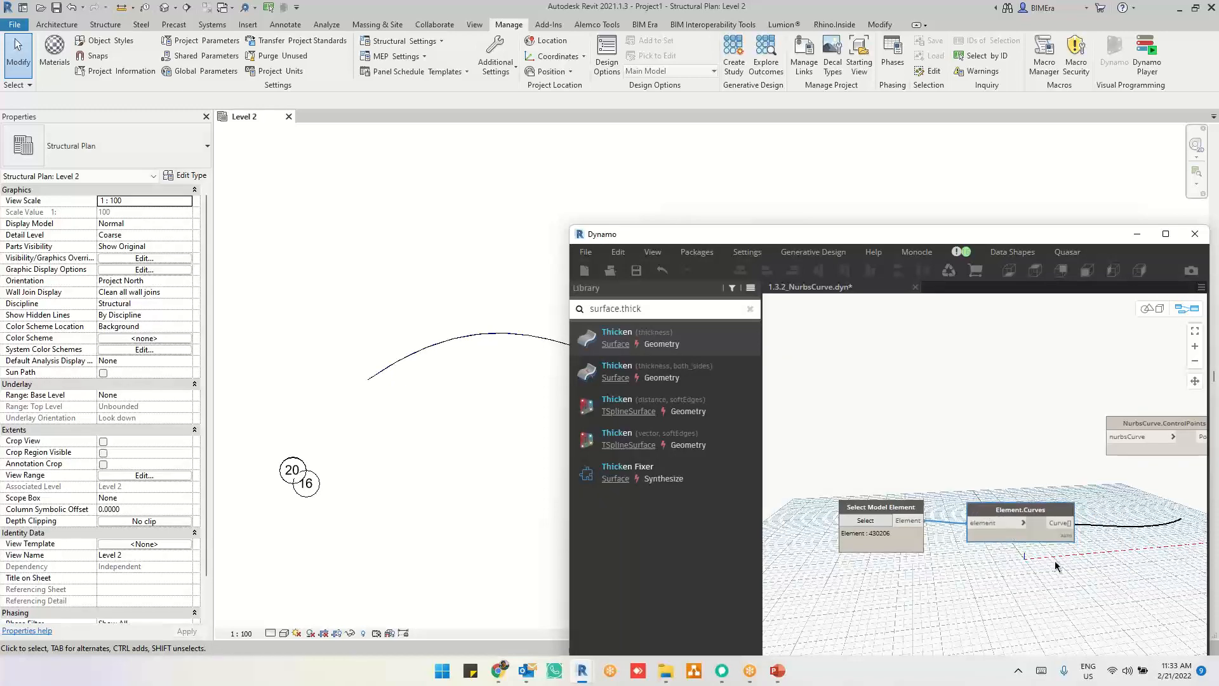
middle_drag(1054, 563, 923, 527)
double_click(976, 239)
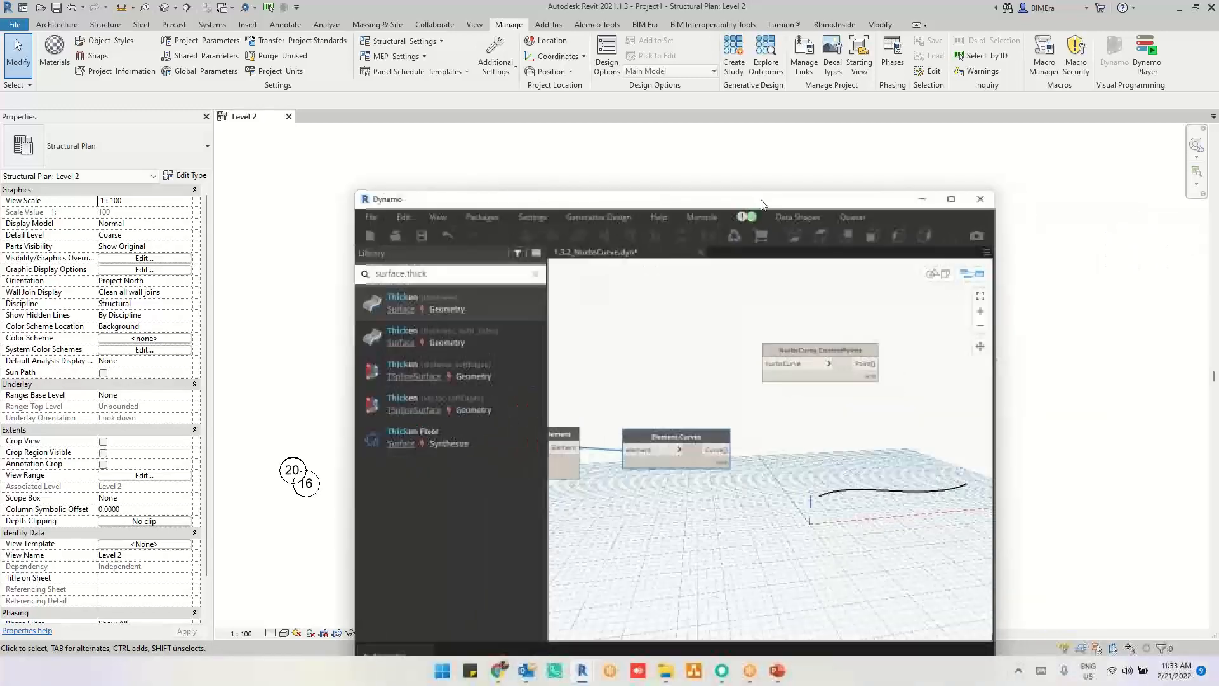
scroll(276, 244, up, 3)
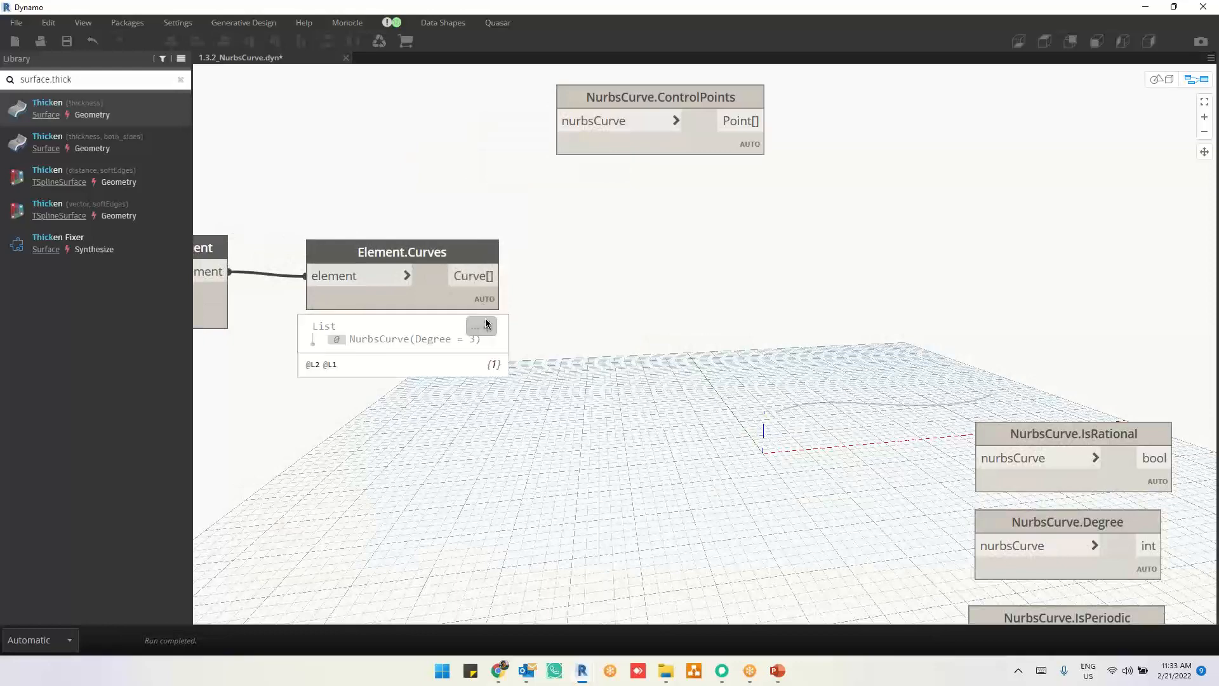
right_click(697, 256)
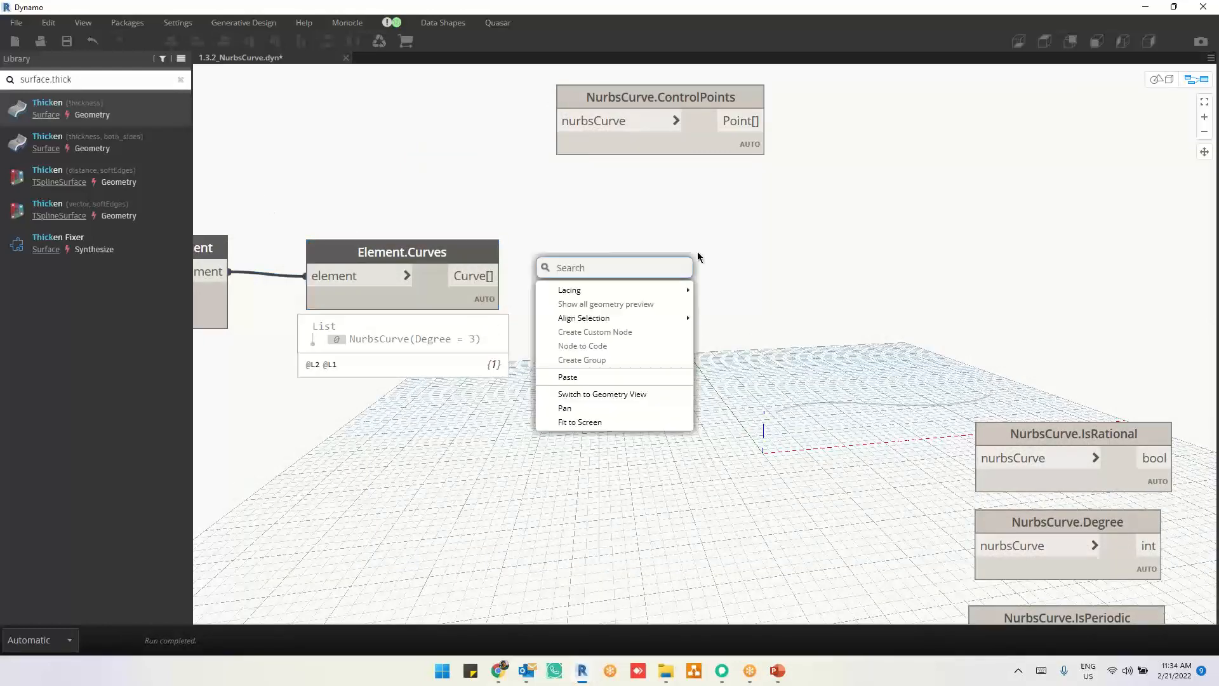
text(lis)
key(Escape)
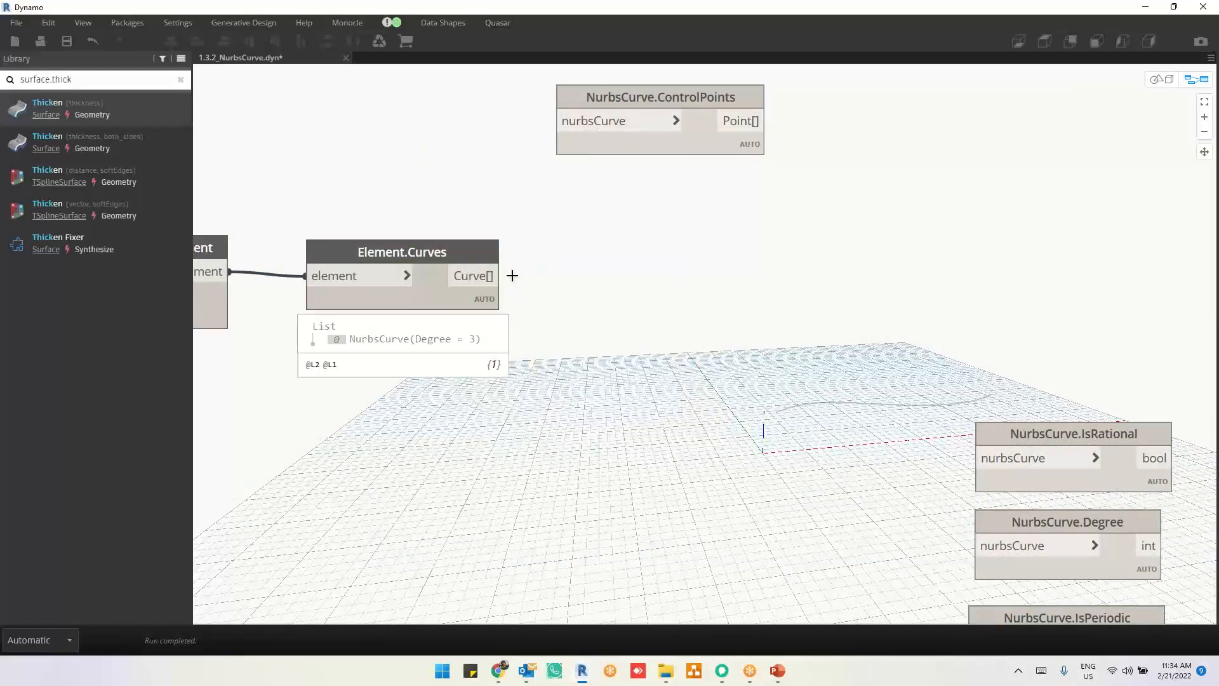
Step: Connect the Element.Curves output to NurbsCurve.ControlPoints and inspect its point list and the points around the curve in the 3D preview
mouse_move(491, 277)
mouse_down()
mouse_move(537, 155)
mouse_move(560, 131)
mouse_up()
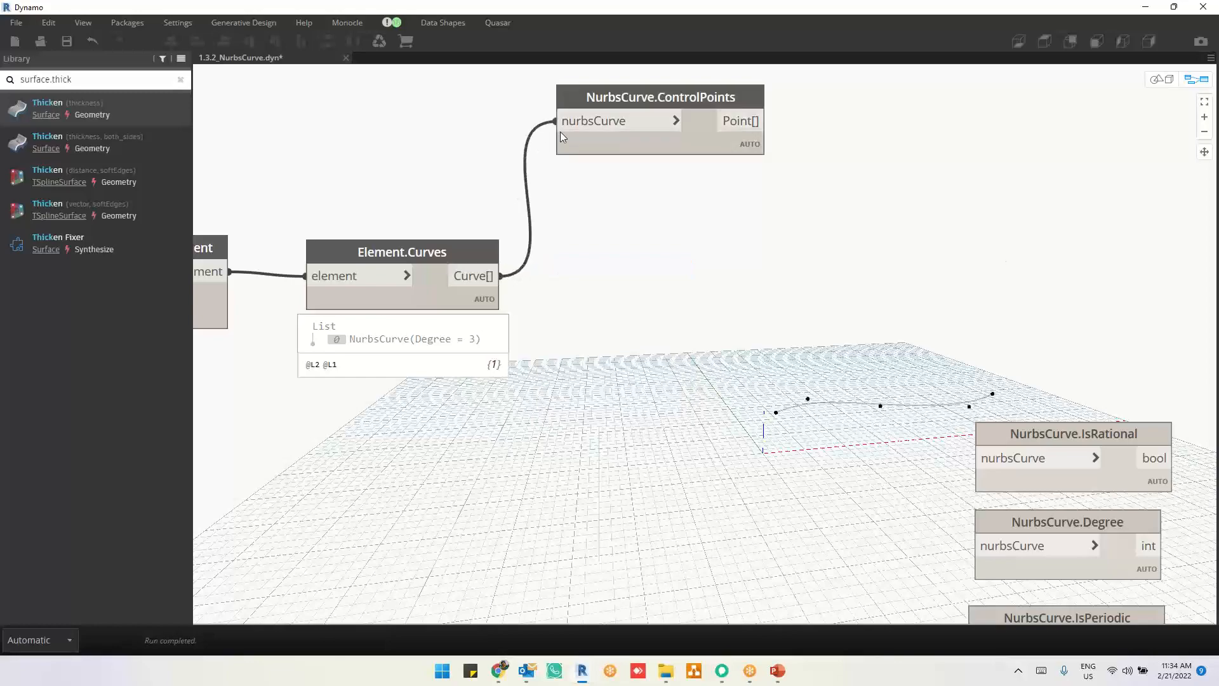
click(737, 180)
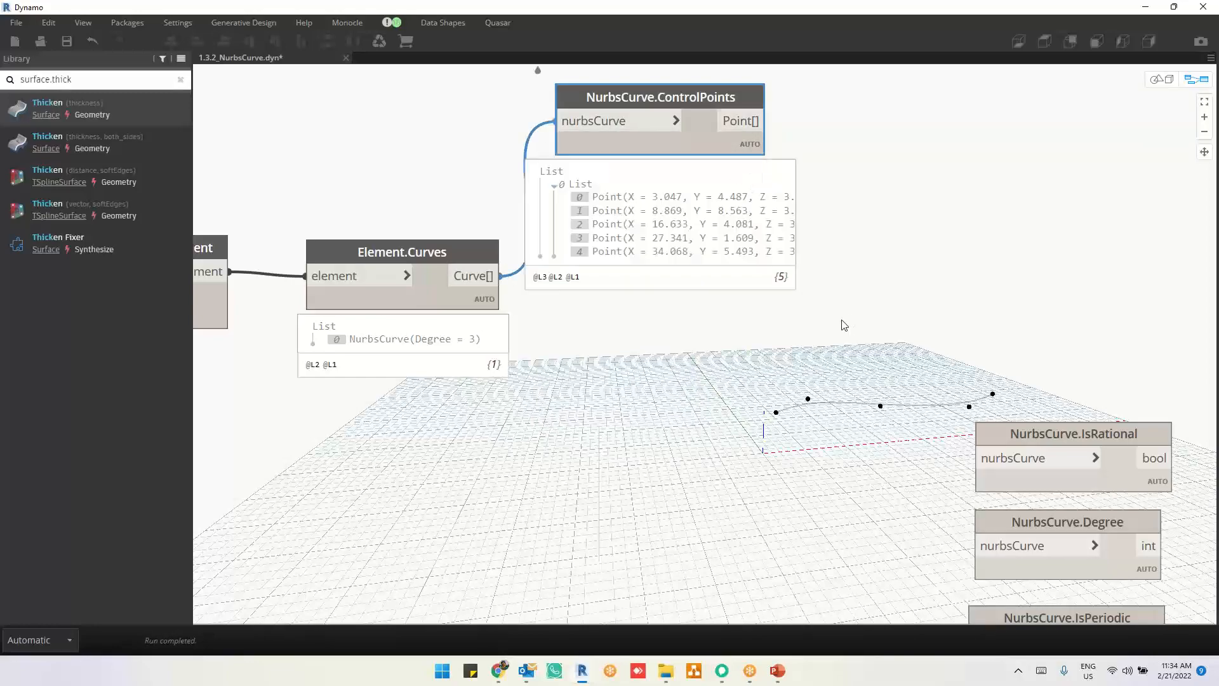
key(ctrl+b)
mouse_move(780, 393)
right_down()
mouse_move(795, 419)
mouse_move(781, 375)
right_up()
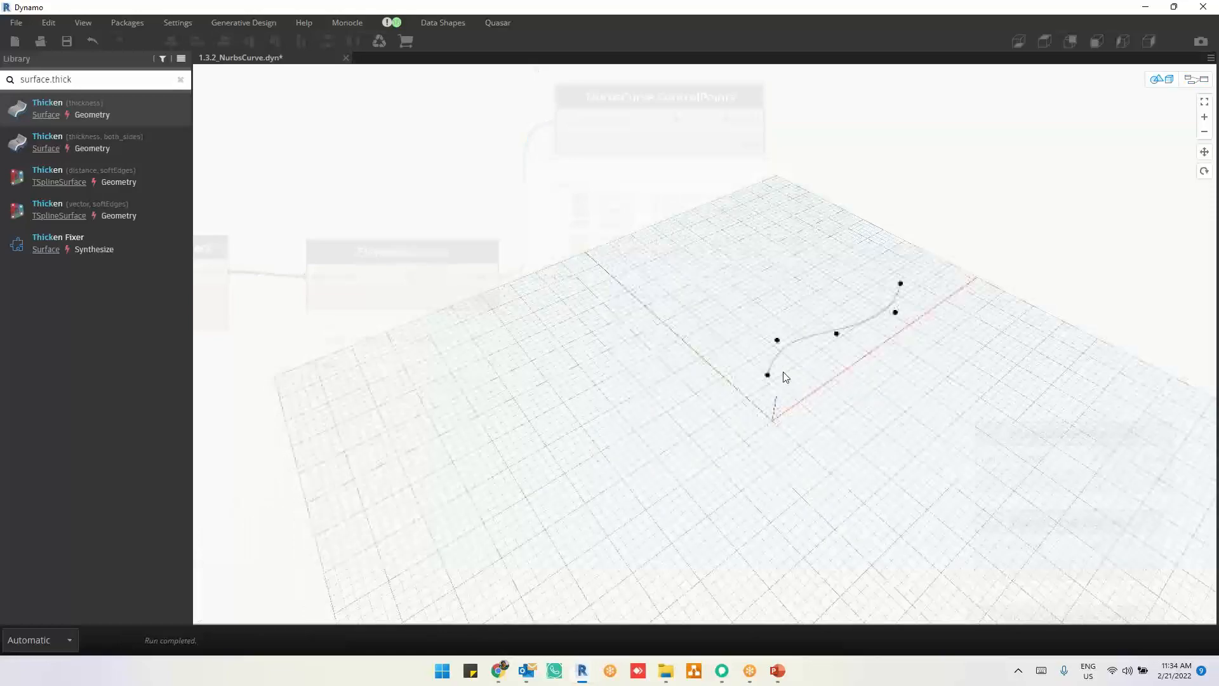
key(ctrl+b)
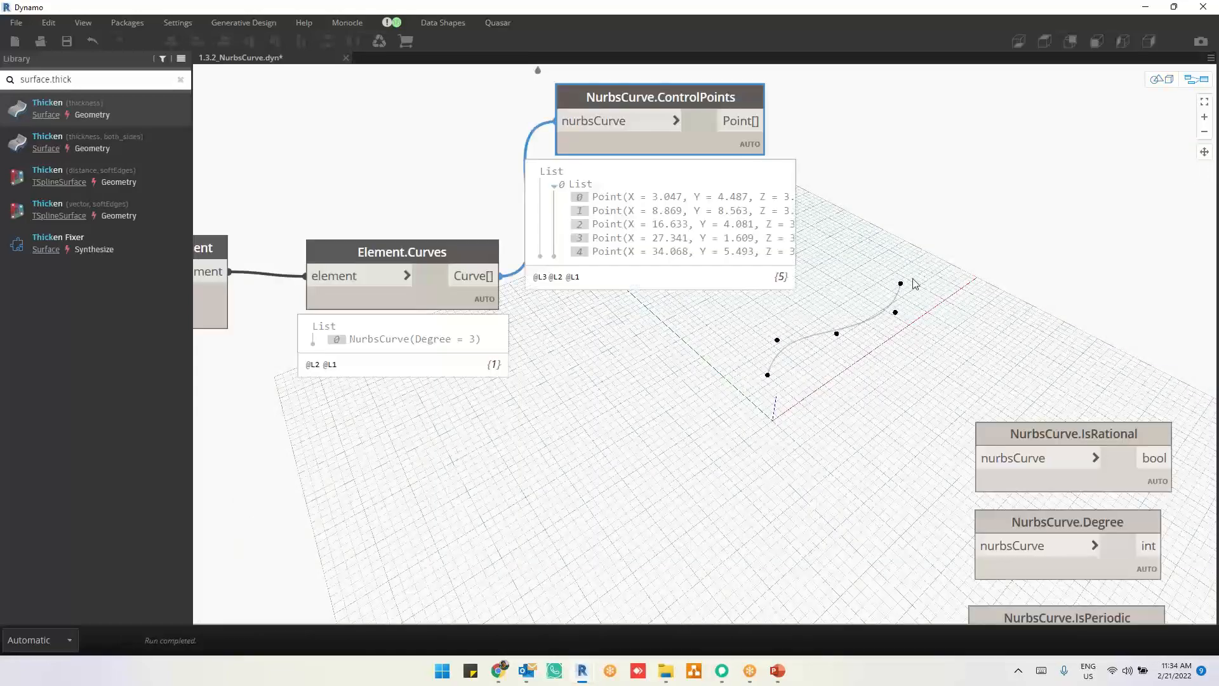
Step: Place the NurbsCurve.ByPoints node with the closeCurve input near NurbsCurve.ControlPoints and connect the control points to its points input
scroll(914, 283, down, 5)
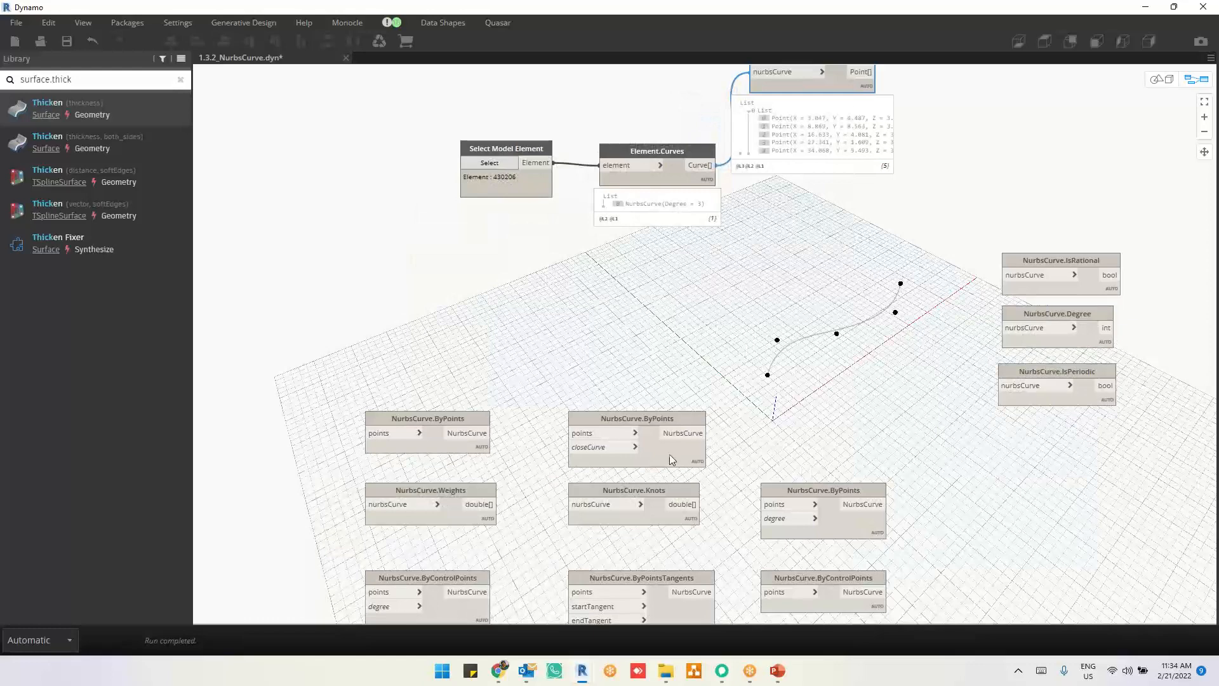
drag(701, 420, 1115, 119)
middle_drag(940, 247, 923, 282)
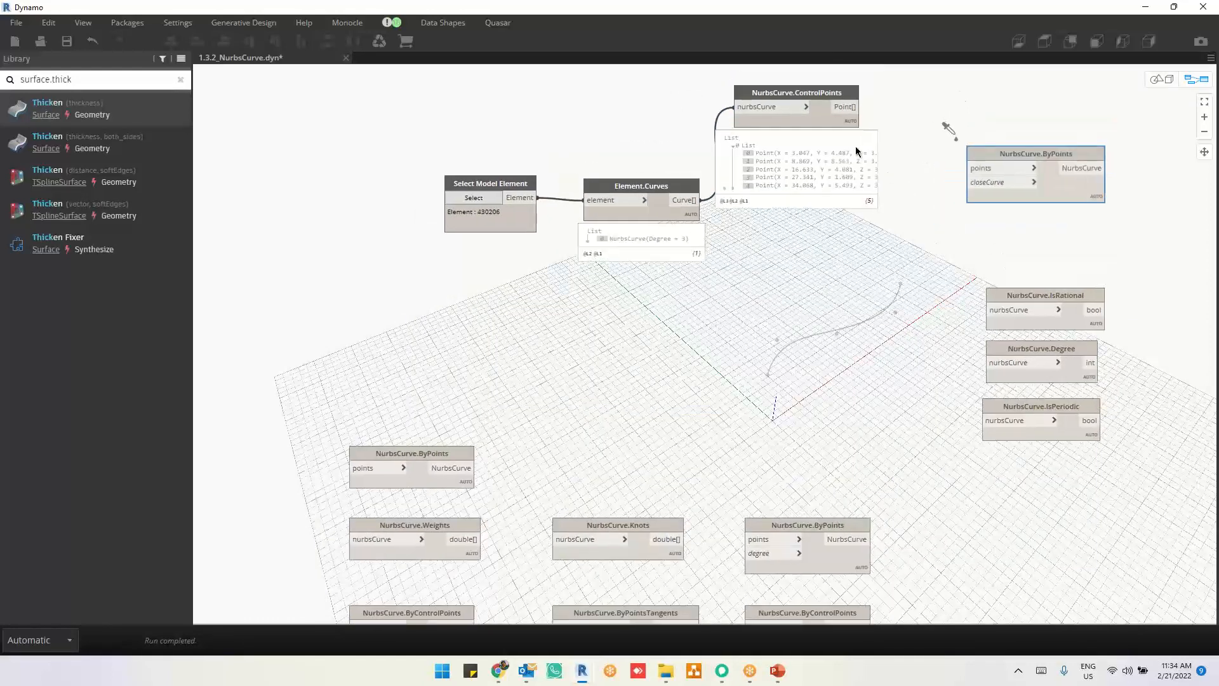
drag(858, 107, 970, 175)
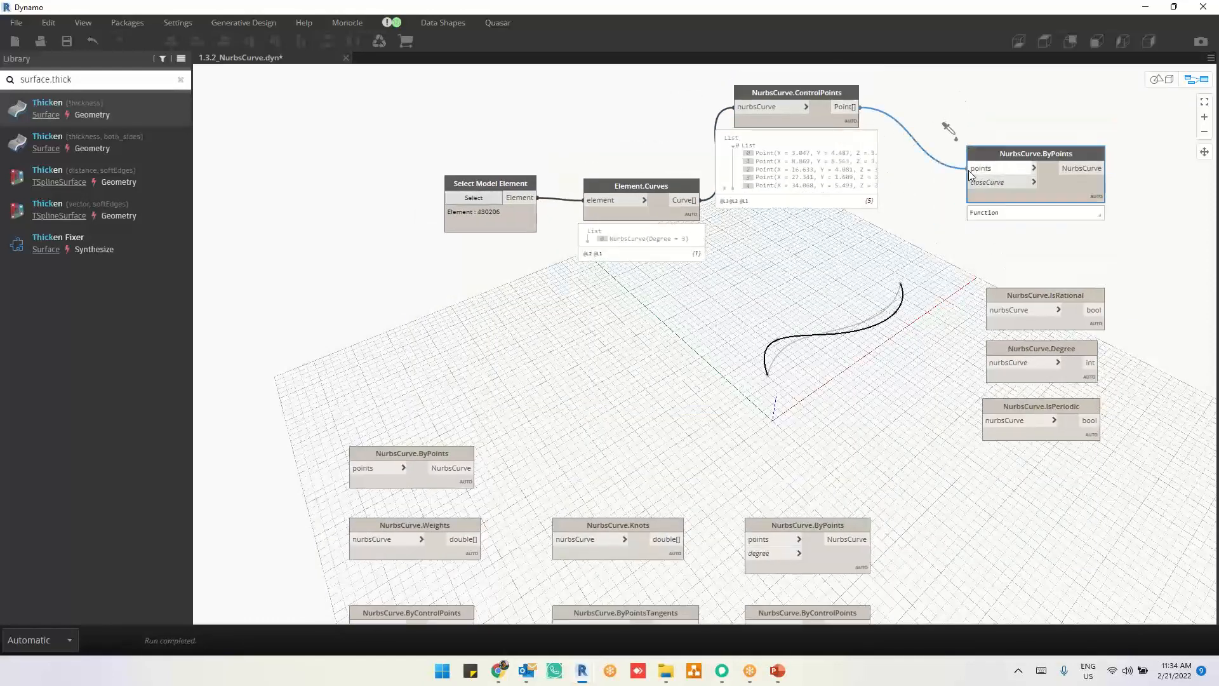
Step: Compare the original curve, its control points and the curve interpolated by NurbsCurve.ByPoints by highlighting each node's geometry
click(658, 218)
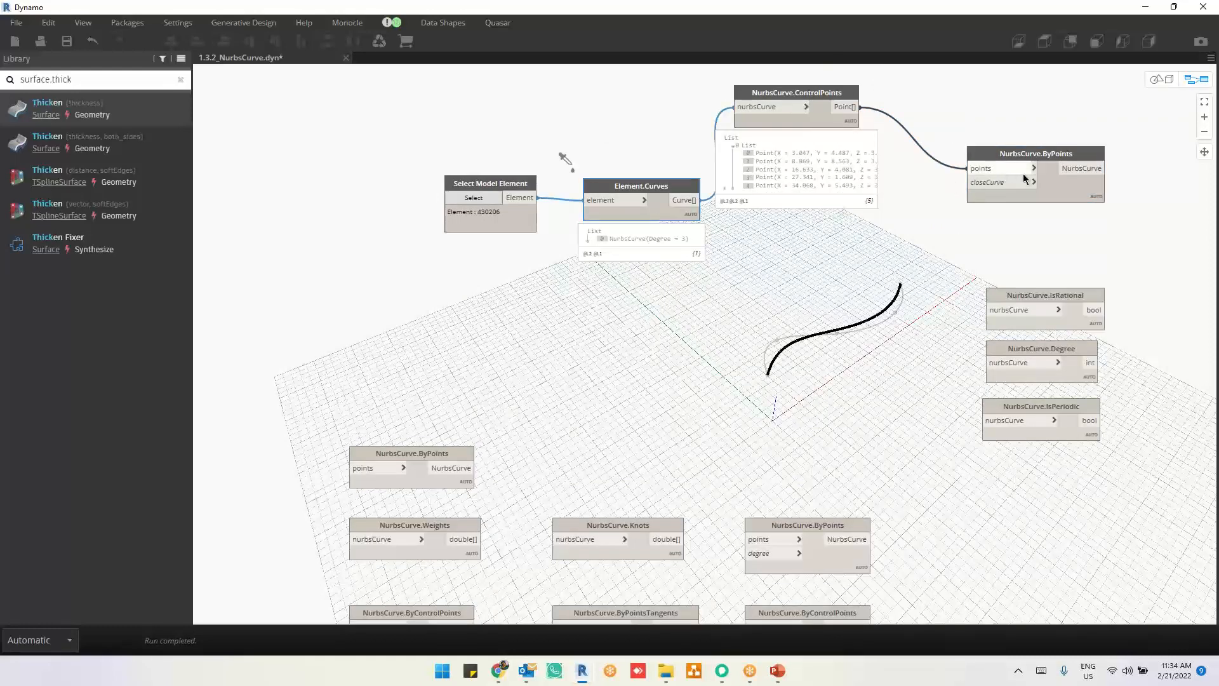
click(1062, 193)
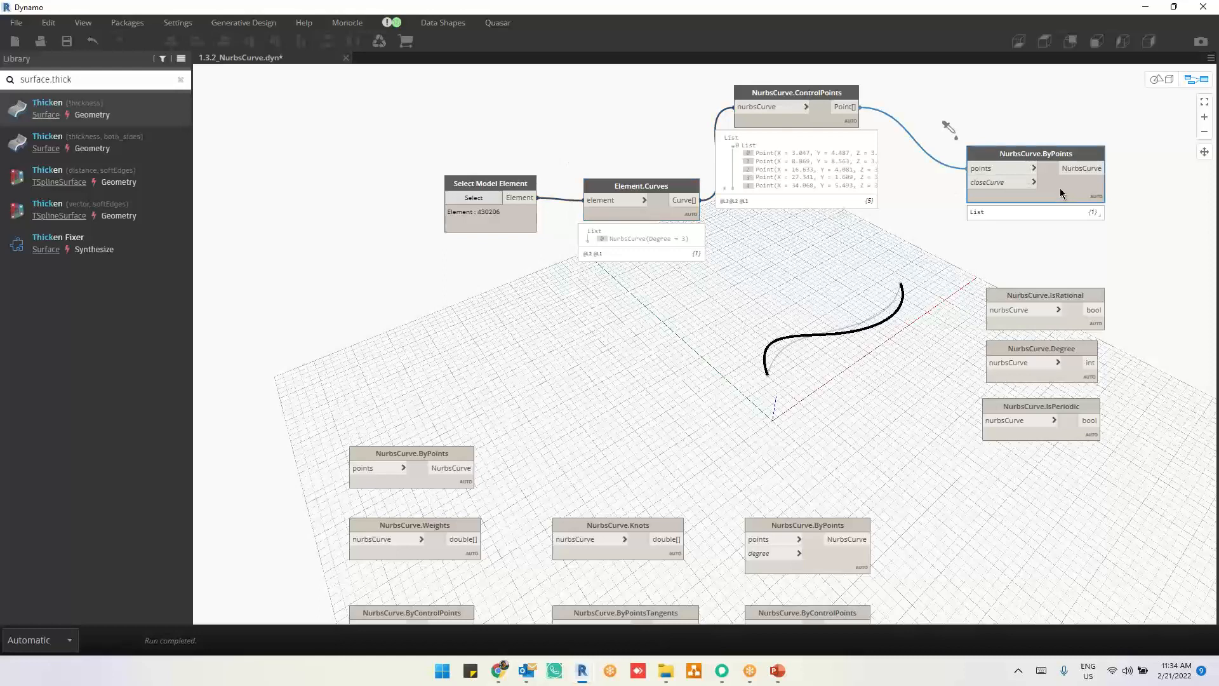
click(813, 122)
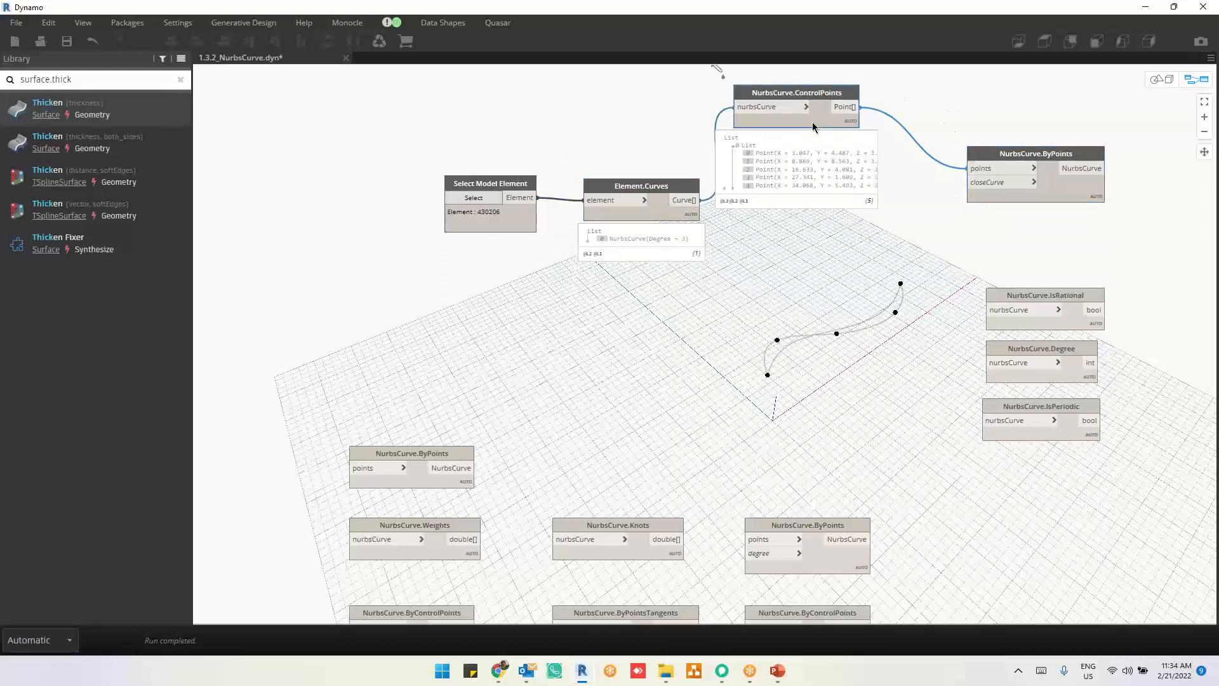
click(662, 217)
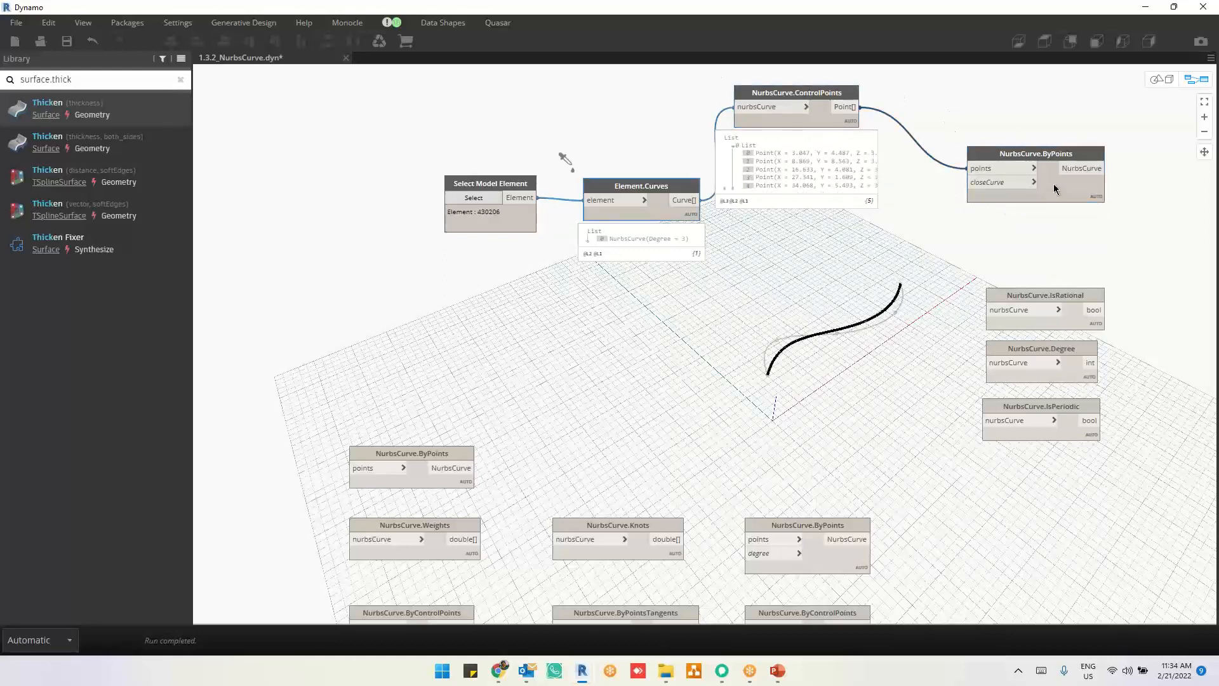
Step: Align the connected NurbsCurve.ByPoints node with NurbsCurve.ControlPoints and place the points-only NurbsCurve.ByPoints node directly below it
drag(1054, 189, 1005, 127)
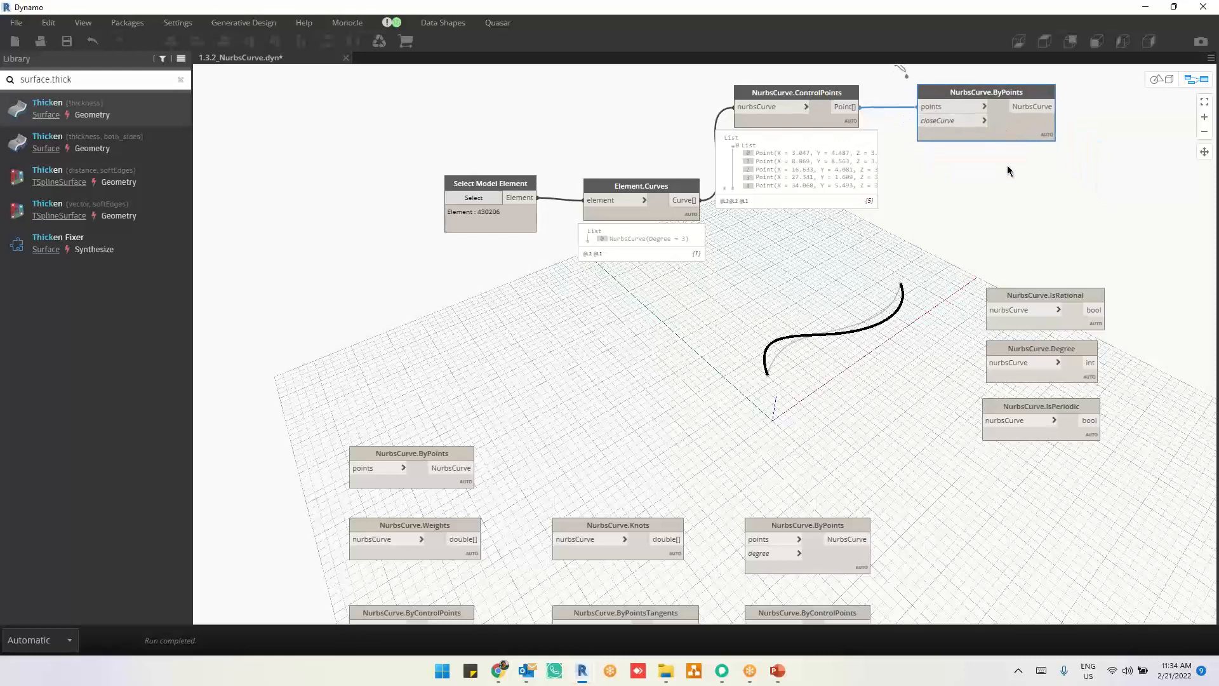
click(1012, 191)
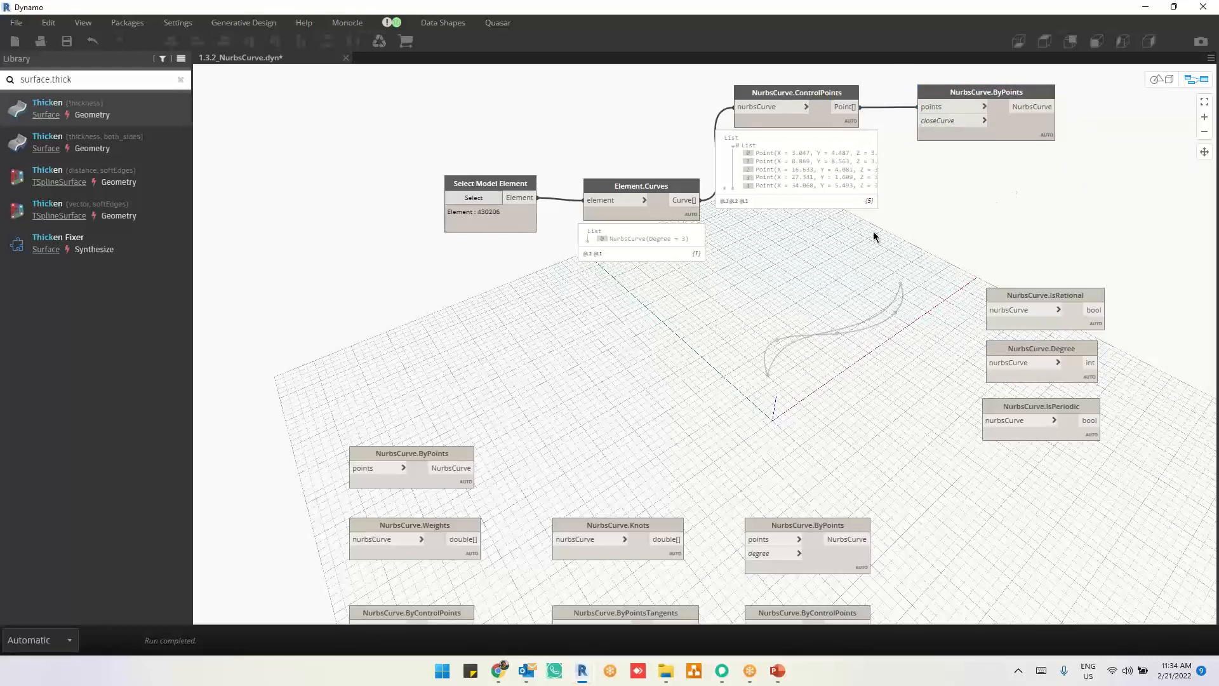
middle_drag(878, 447, 884, 384)
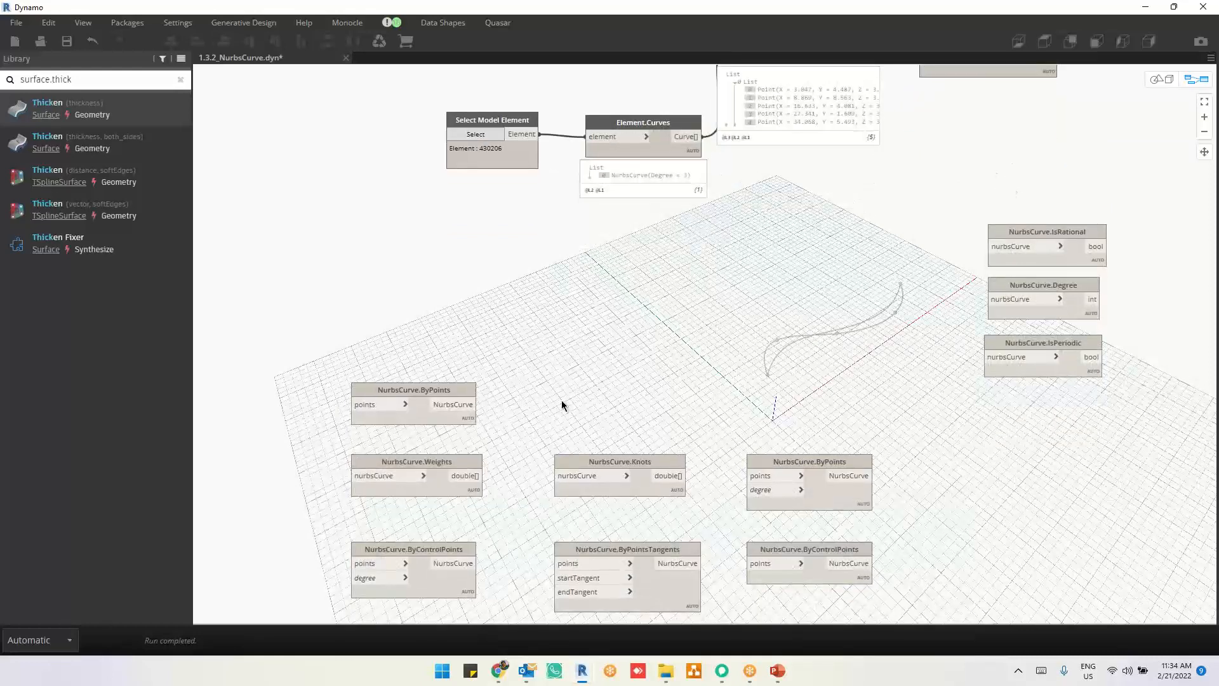
mouse_move(431, 393)
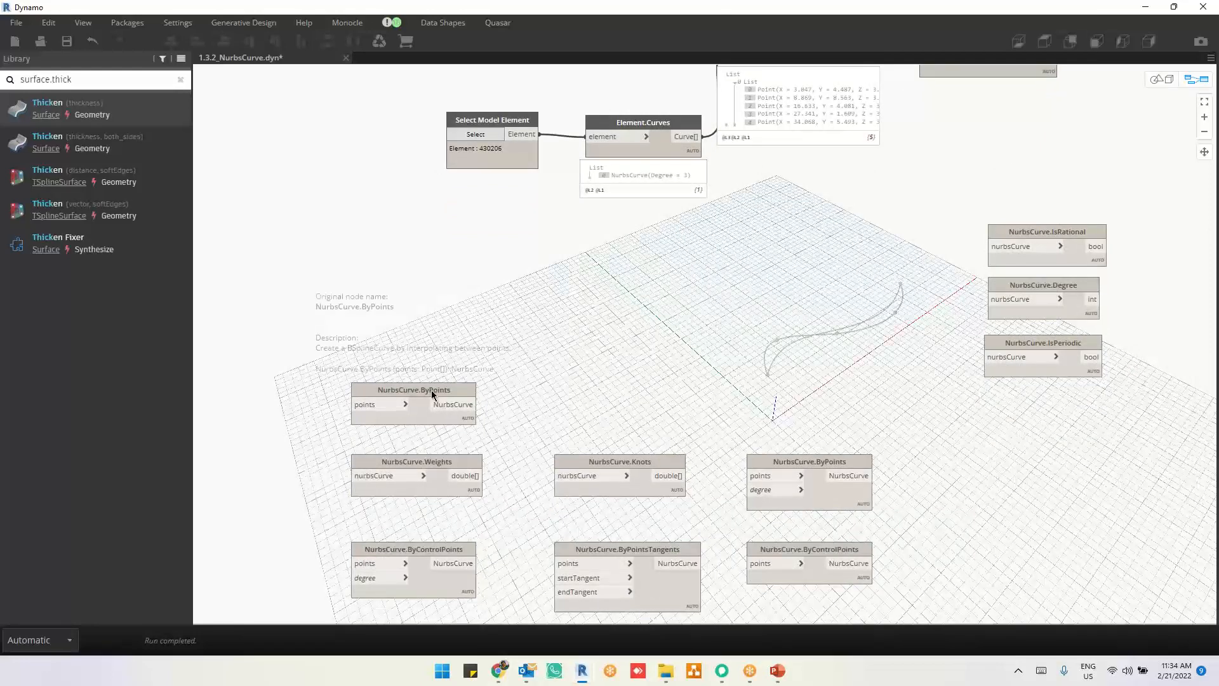
drag(431, 392, 962, 202)
middle_drag(800, 272, 770, 386)
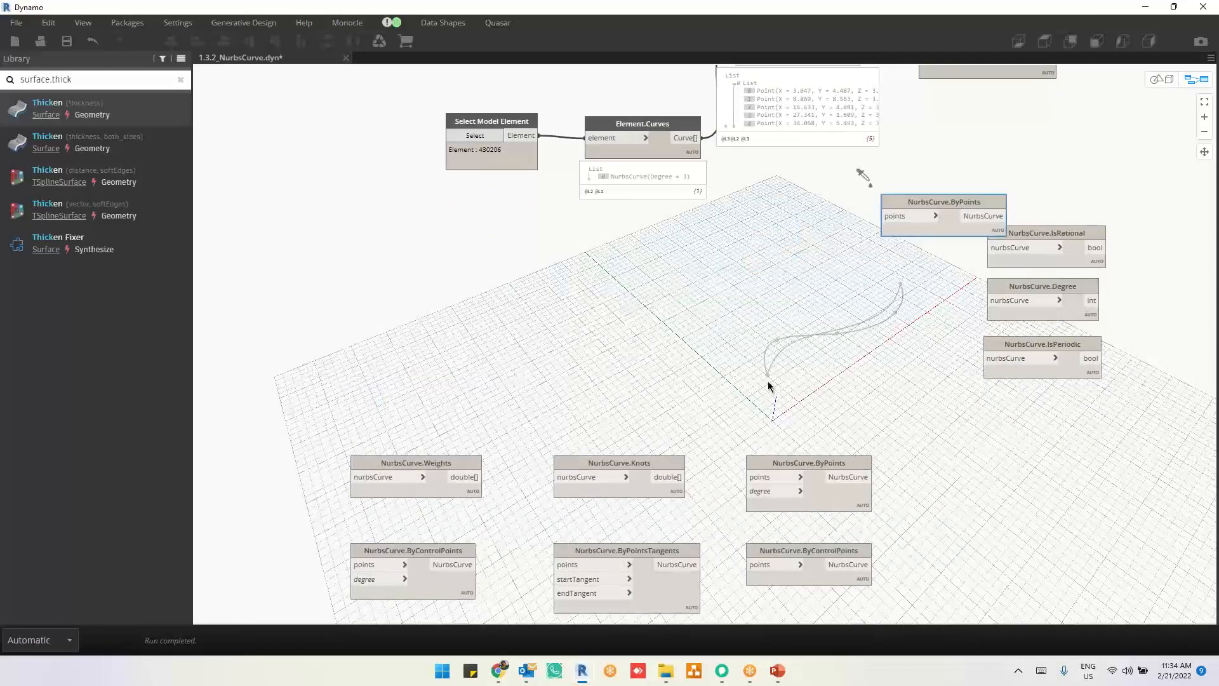
drag(879, 328, 920, 243)
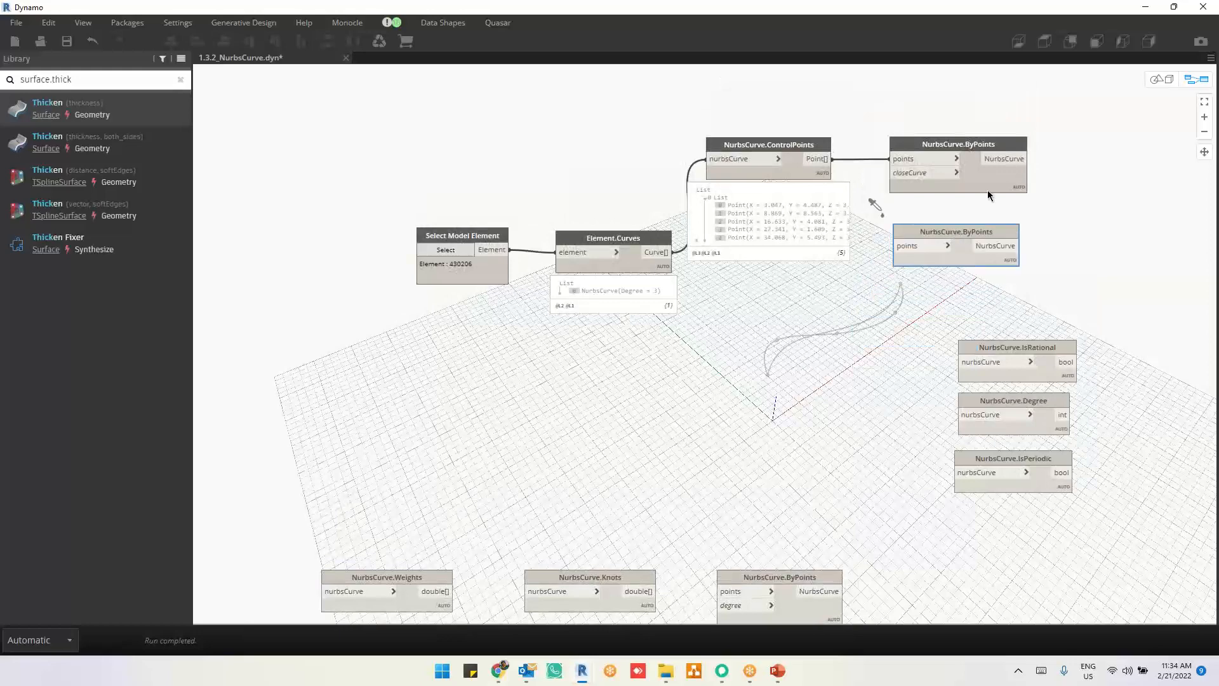
Step: Move the two NurbsCurve.ByPoints nodes farther away from NurbsCurve.ControlPoints to make room between them
scroll(1085, 158, up, 2)
scroll(1085, 158, up, 2)
drag(861, 295, 1064, 307)
drag(903, 192, 1083, 192)
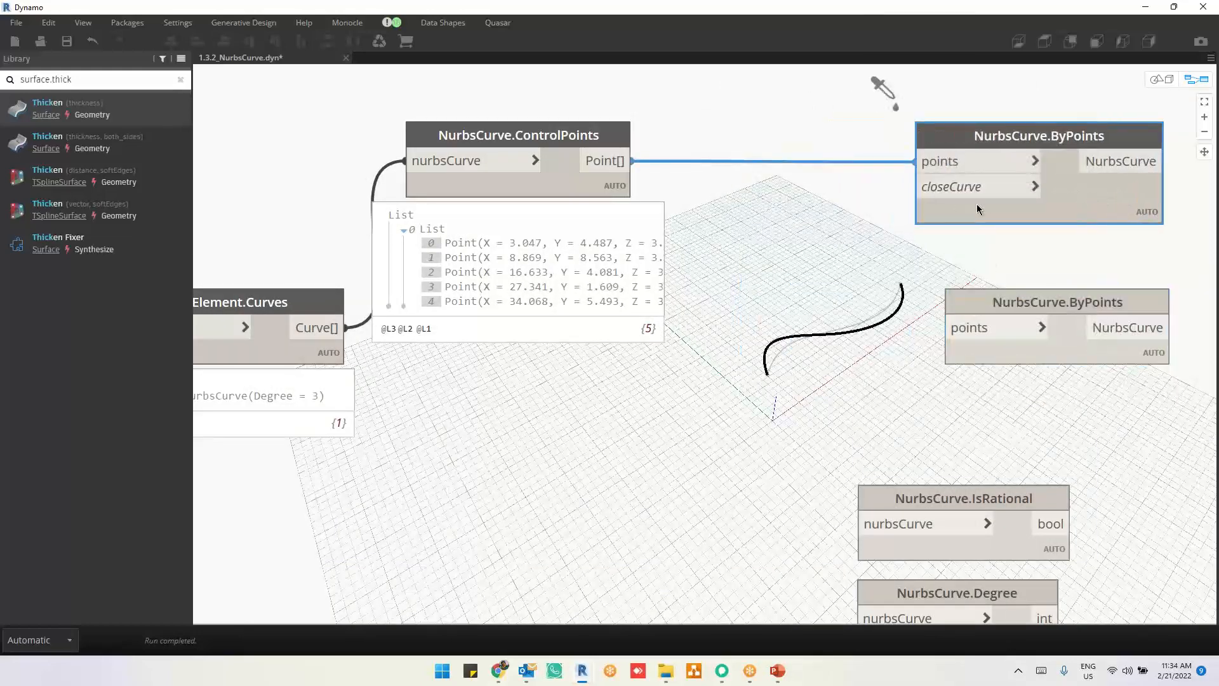
Step: Add a Boolean node set to True, connect it to the closeCurve input of NurbsCurve.ByPoints, and inspect the resulting curve in 3D
right_click(810, 209)
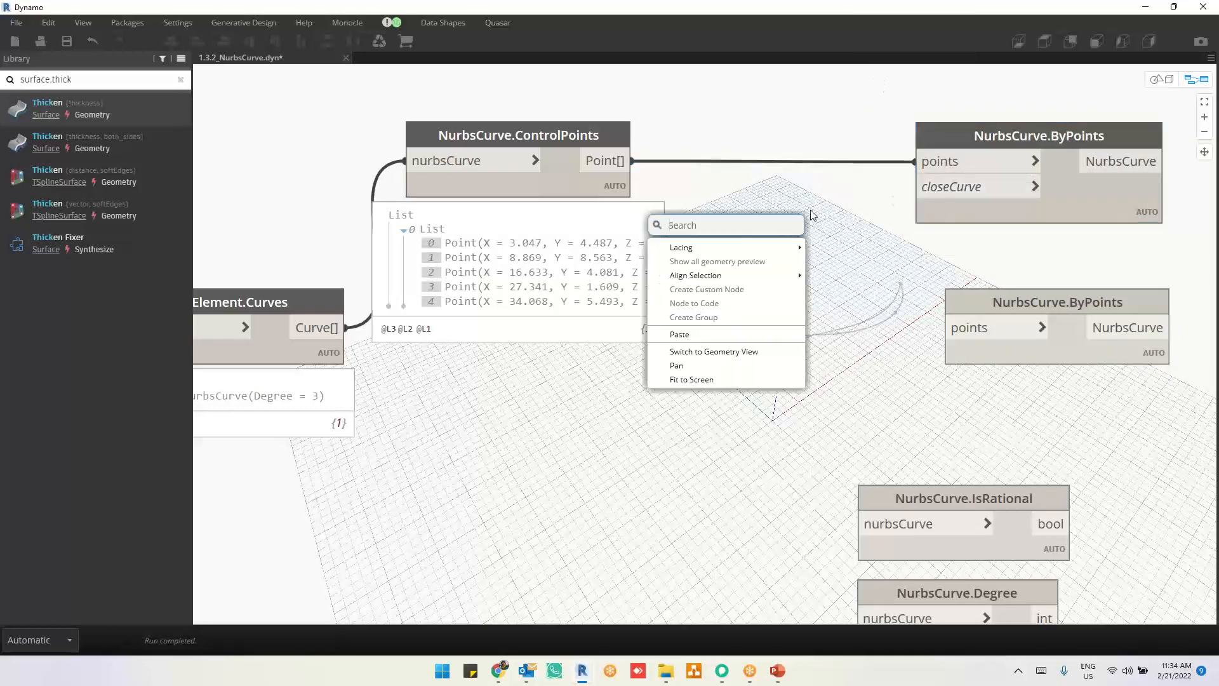
text(boole)
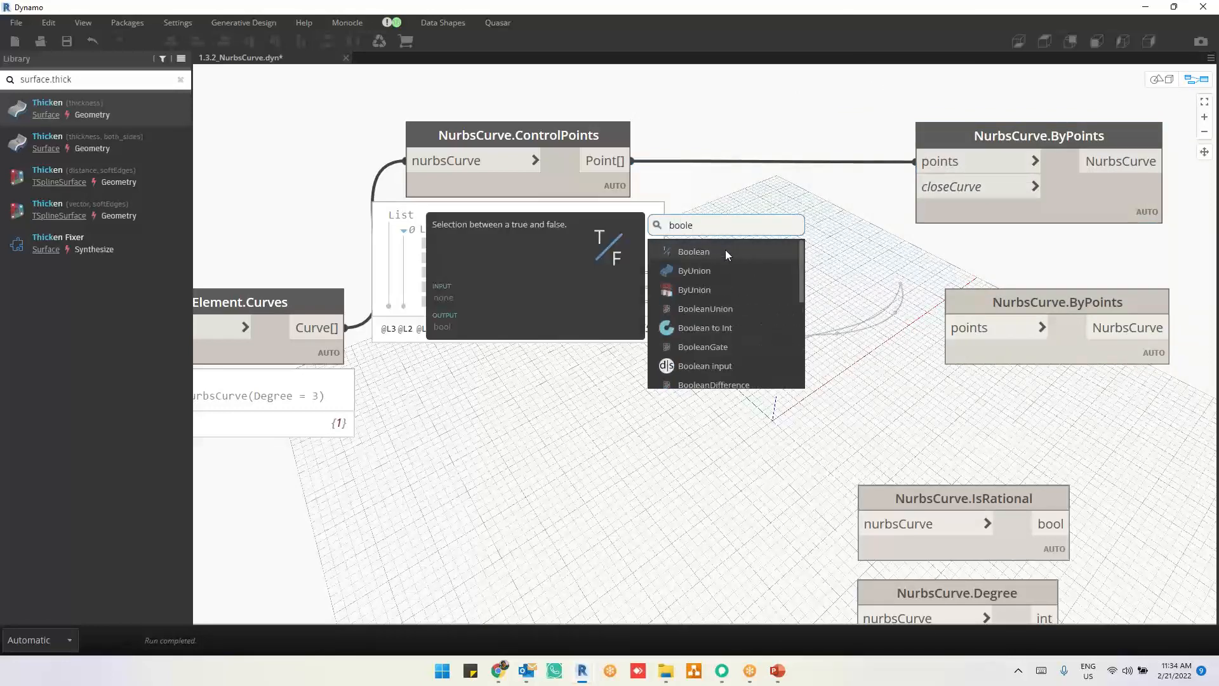
click(726, 252)
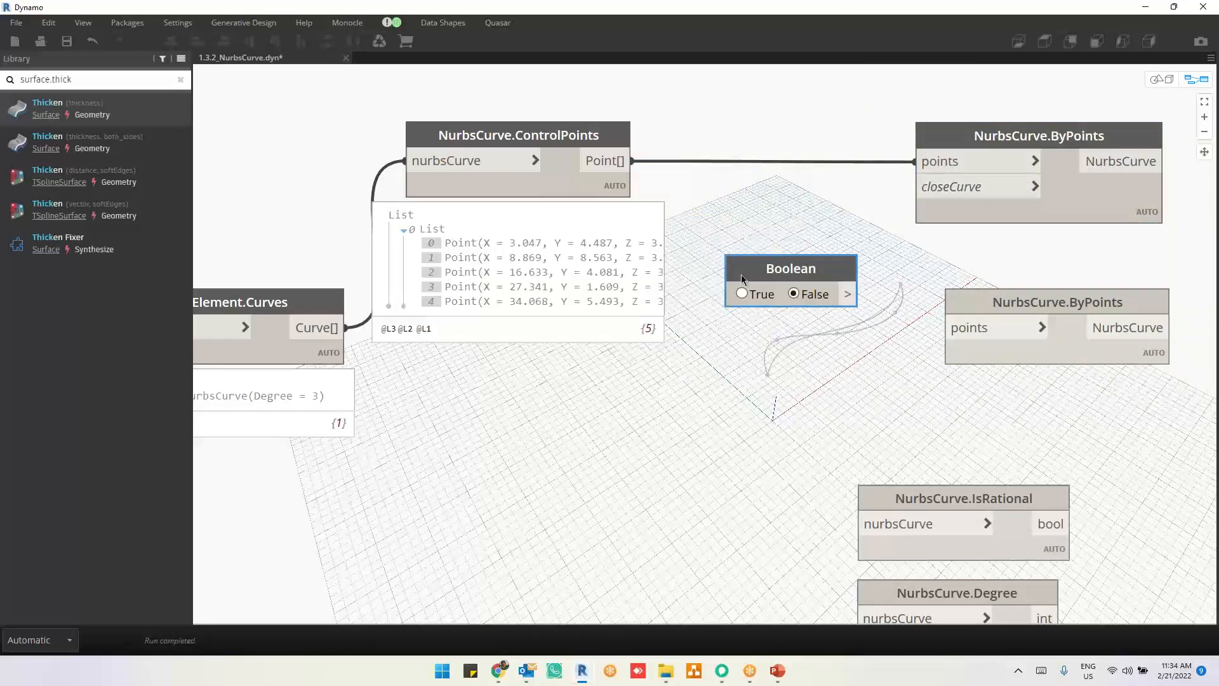
drag(849, 293, 914, 187)
key(ctrl+b)
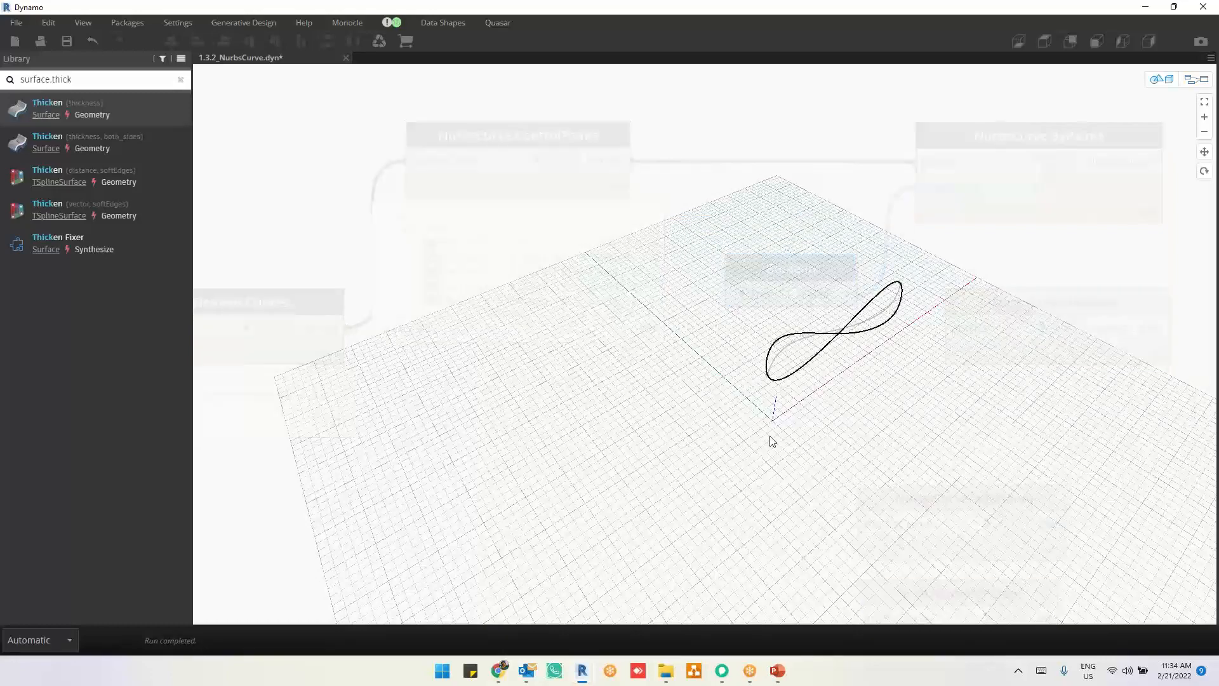
right_drag(770, 437, 789, 411)
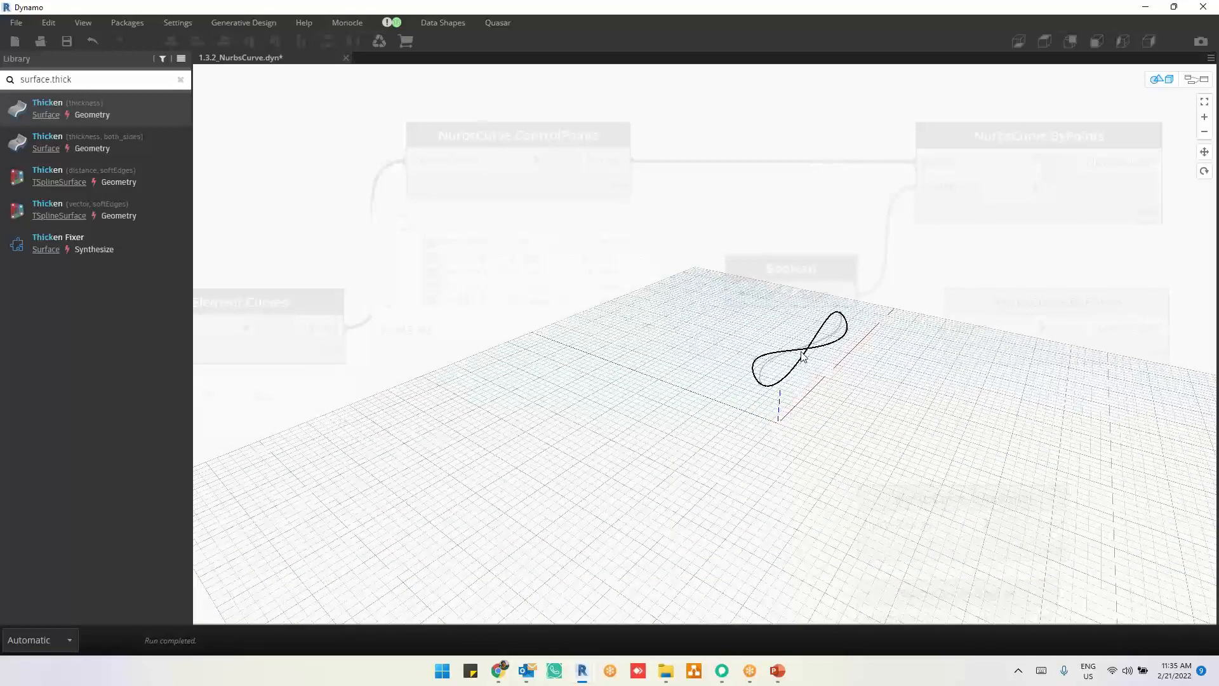
key(ctrl+b)
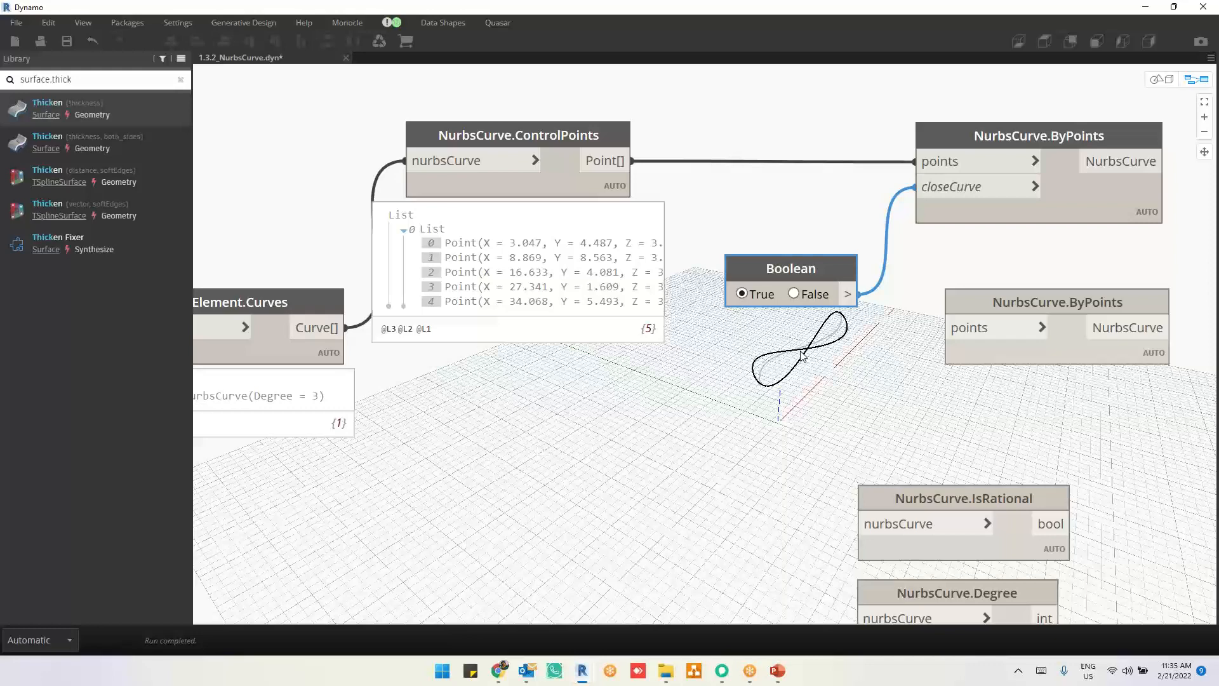
Step: Switch to Chrome, search for "dubai infinity bridge" and view an enlarged photo from the image results
click(508, 665)
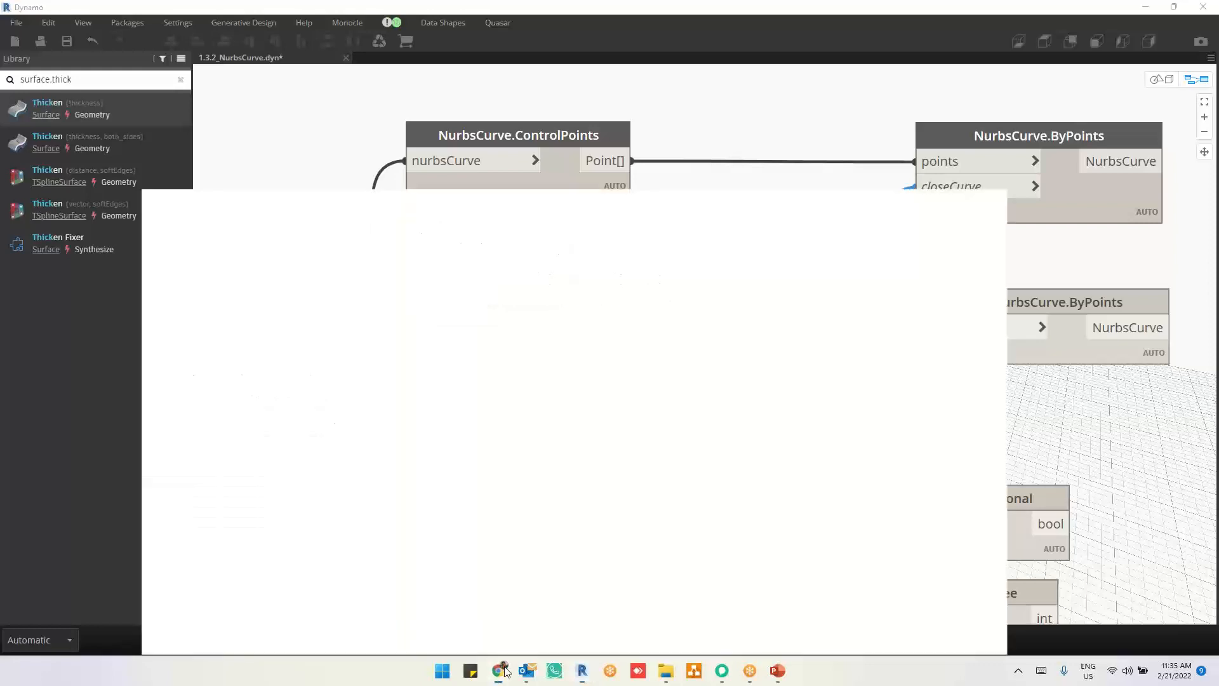
click(477, 37)
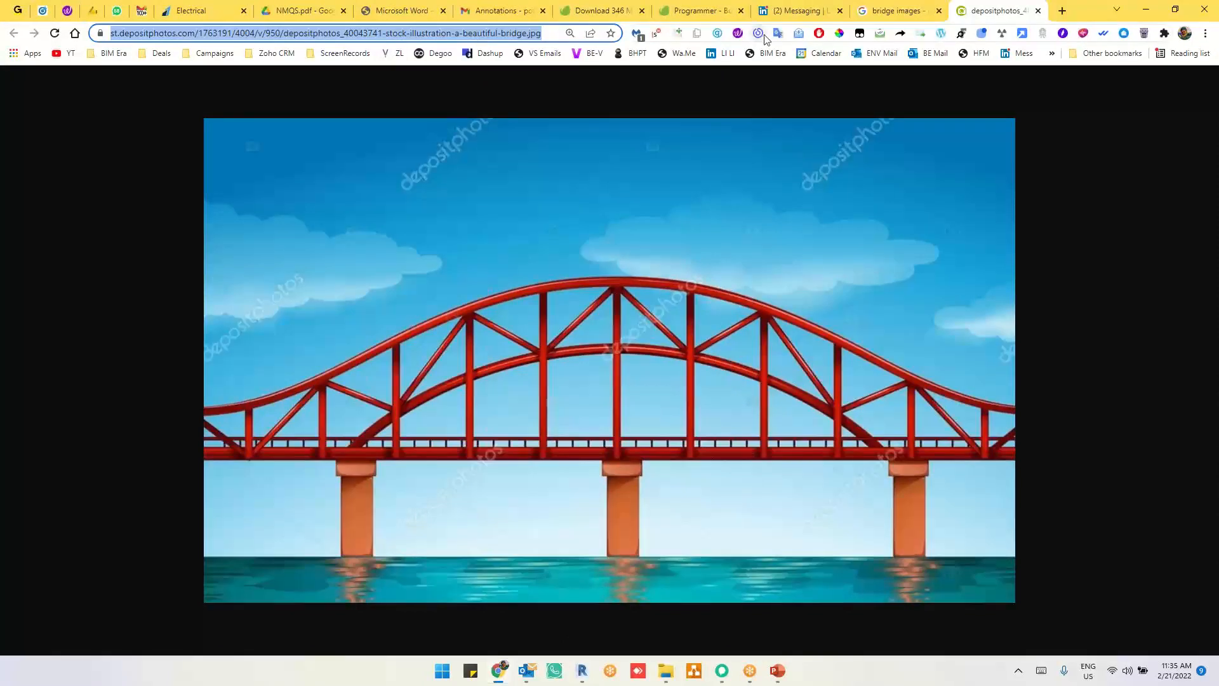
text(dubai infi)
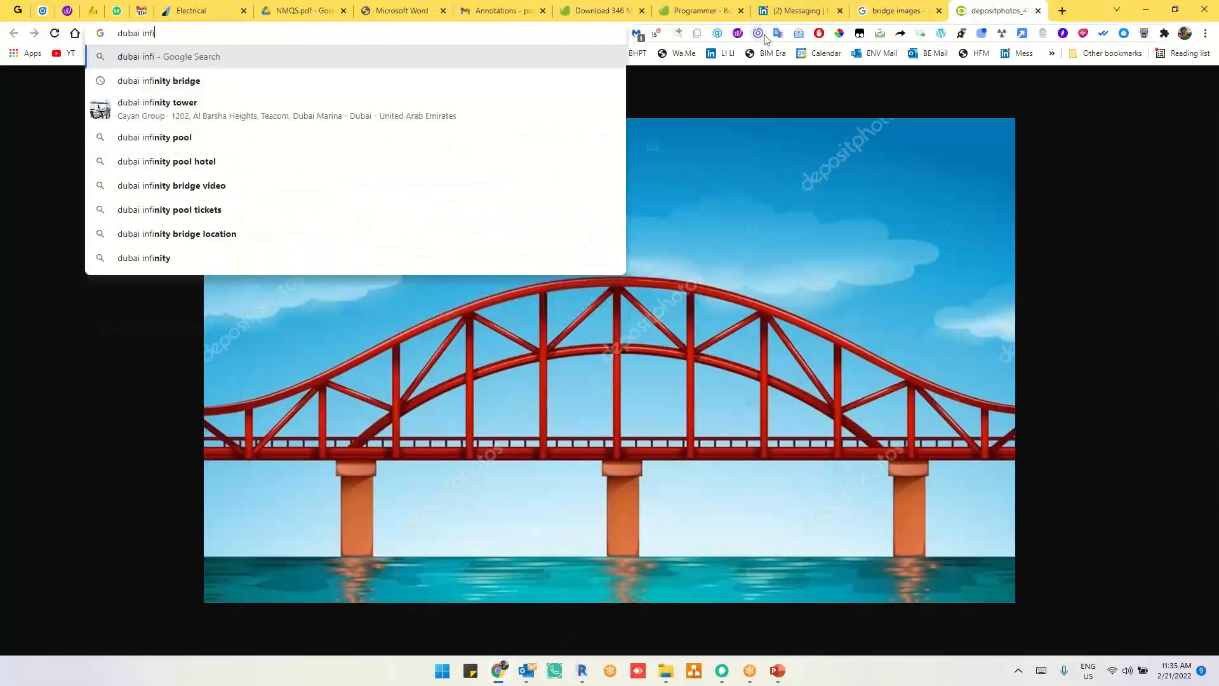
key(Down)
key(Return)
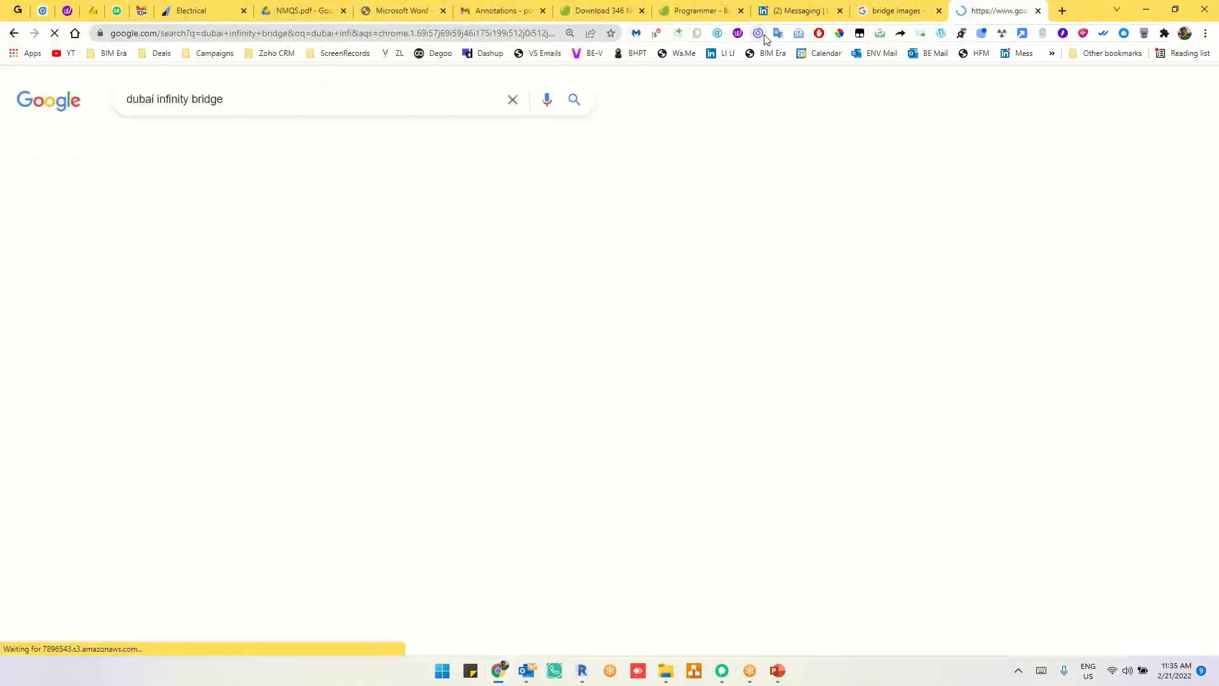
click(202, 314)
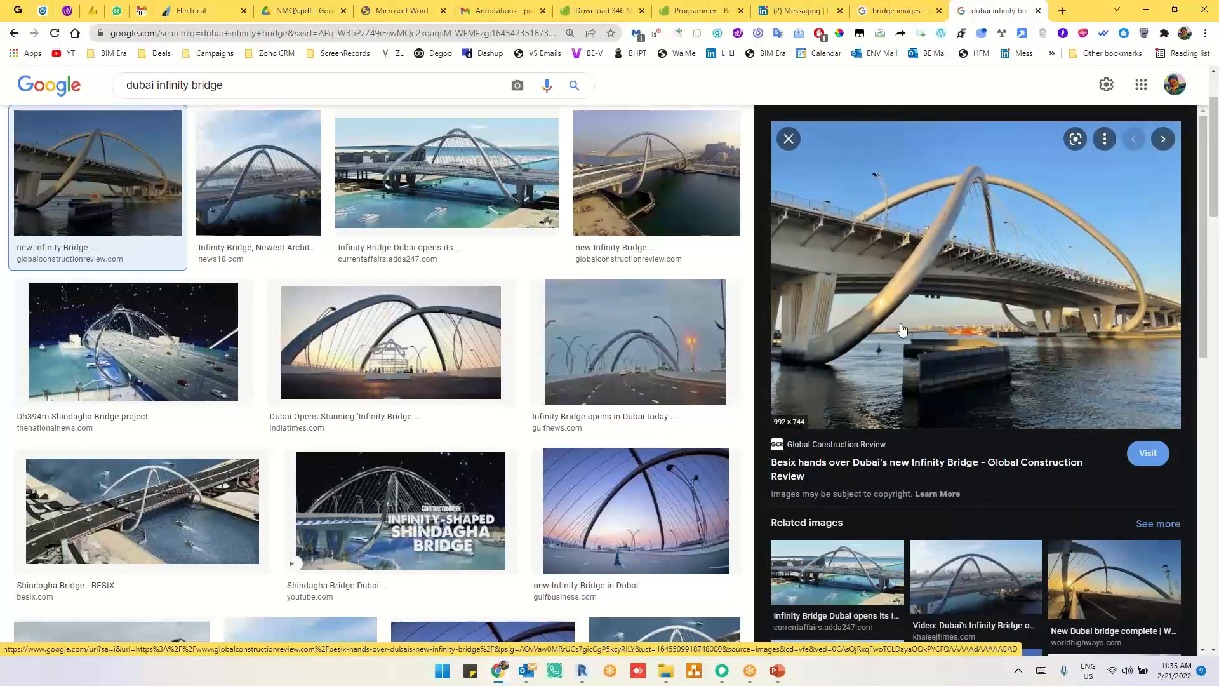
click(1146, 10)
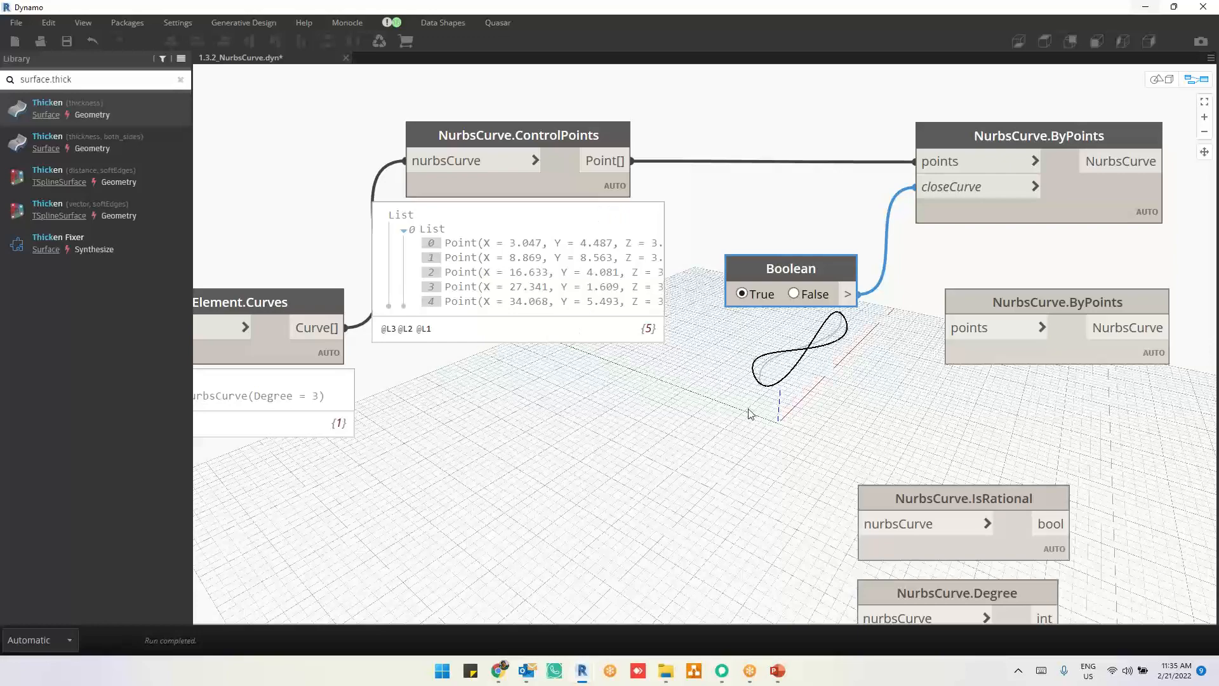
Step: Compare the closed curve in the Dynamo graph and the Revit Level 2 plan with the Infinity Bridge photo in Chrome
middle_drag(748, 412, 810, 412)
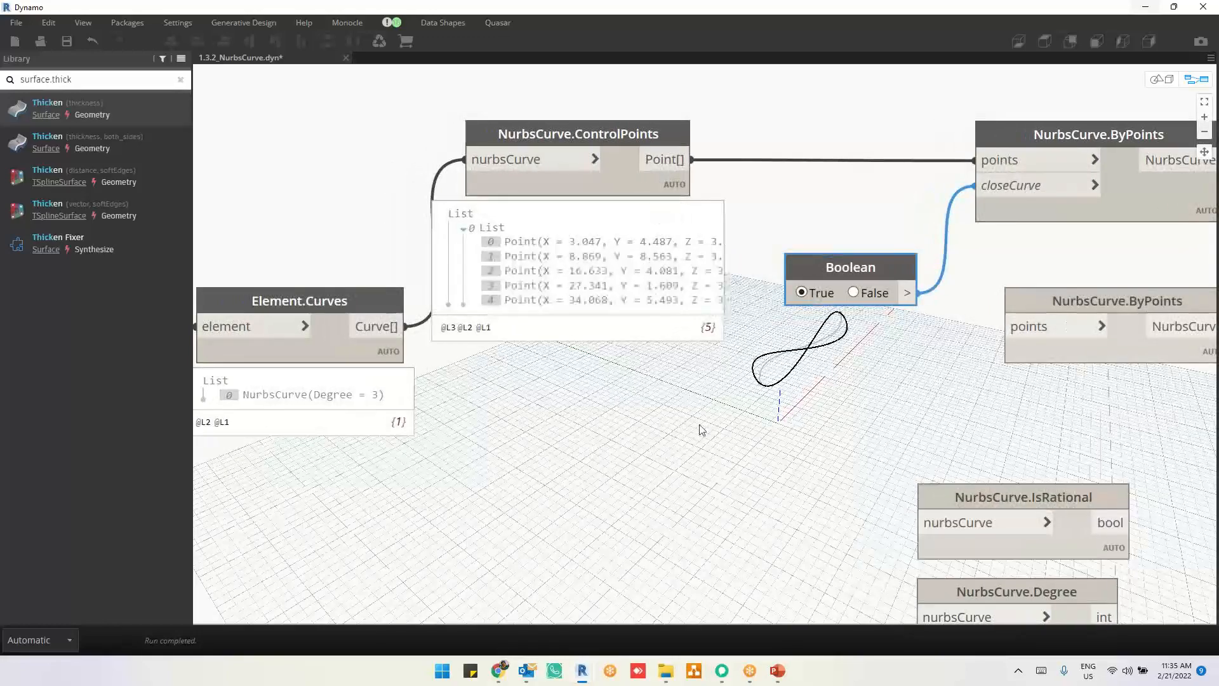
middle_drag(564, 425, 795, 426)
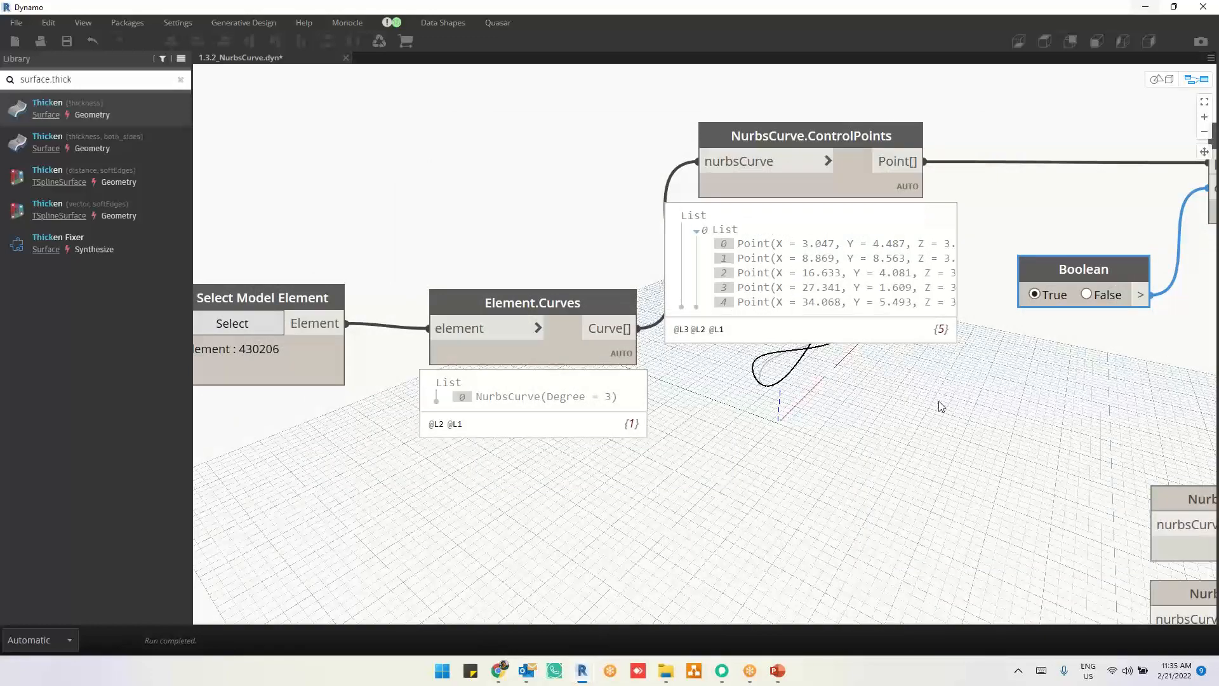
middle_drag(939, 401, 767, 419)
click(1145, 8)
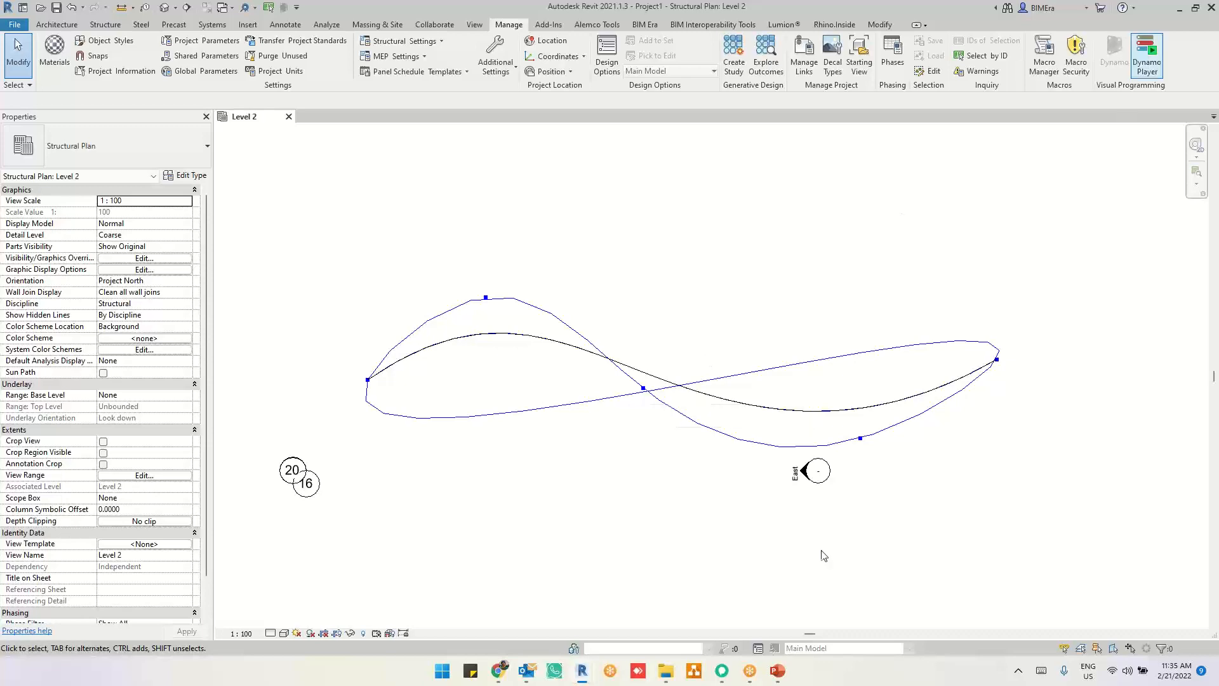
click(499, 675)
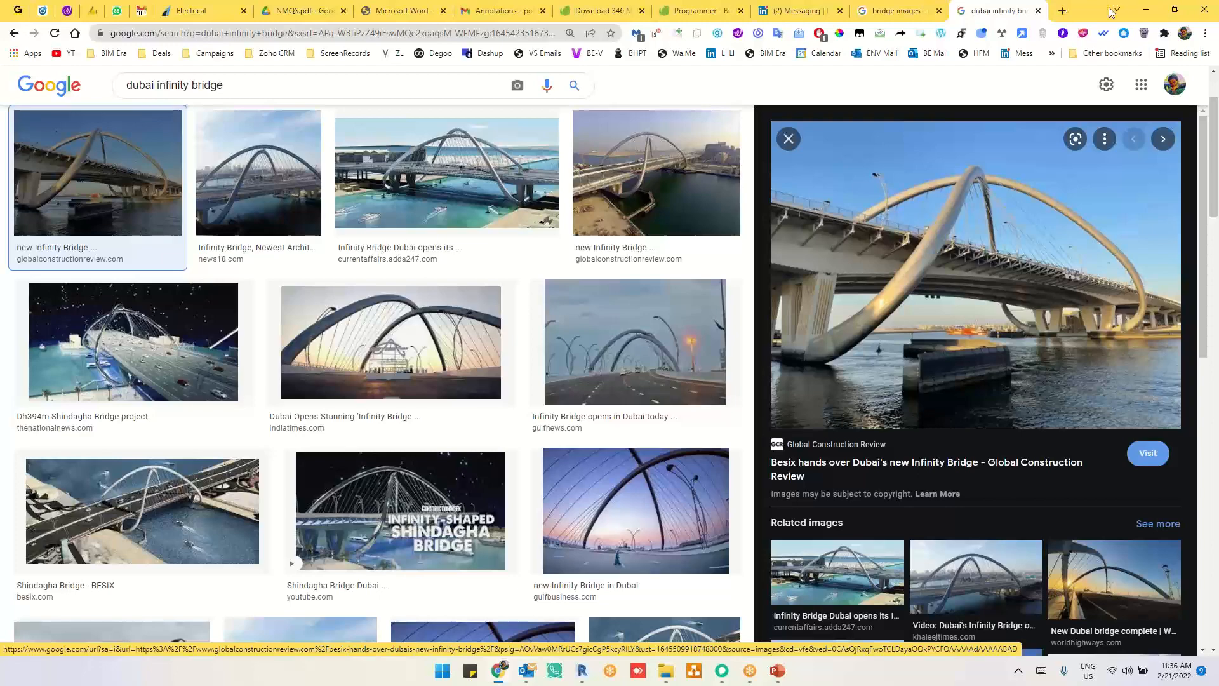
click(1136, 21)
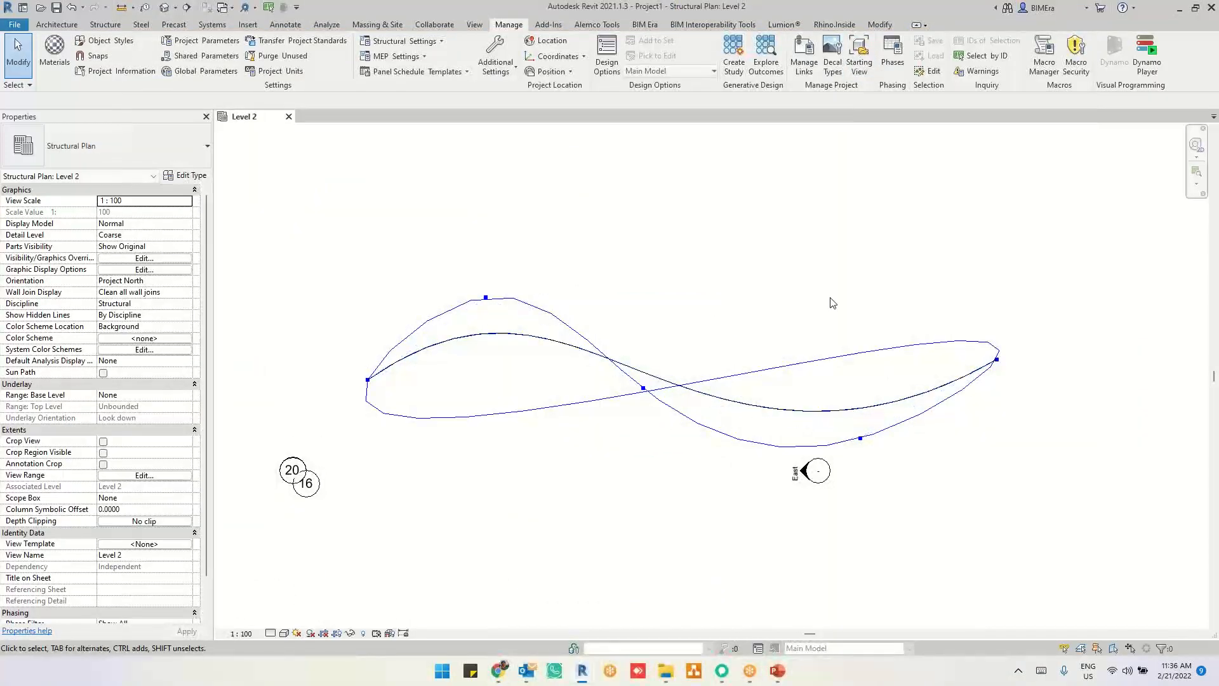
key(alt+Tab)
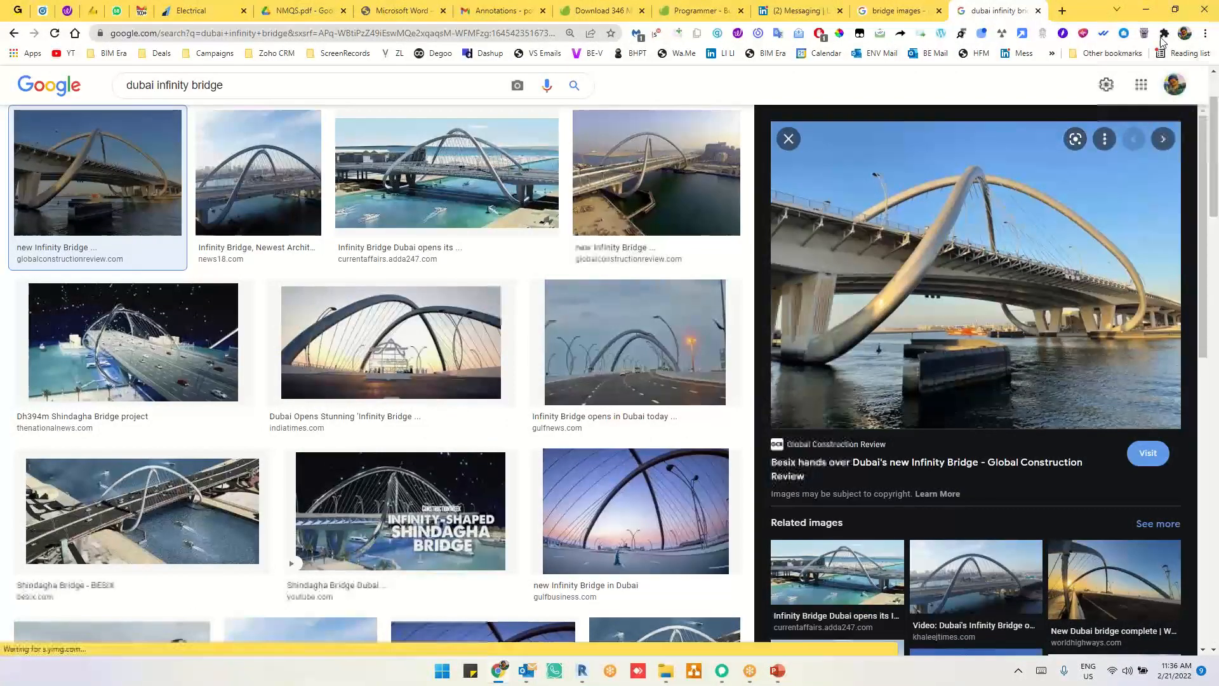
click(1146, 10)
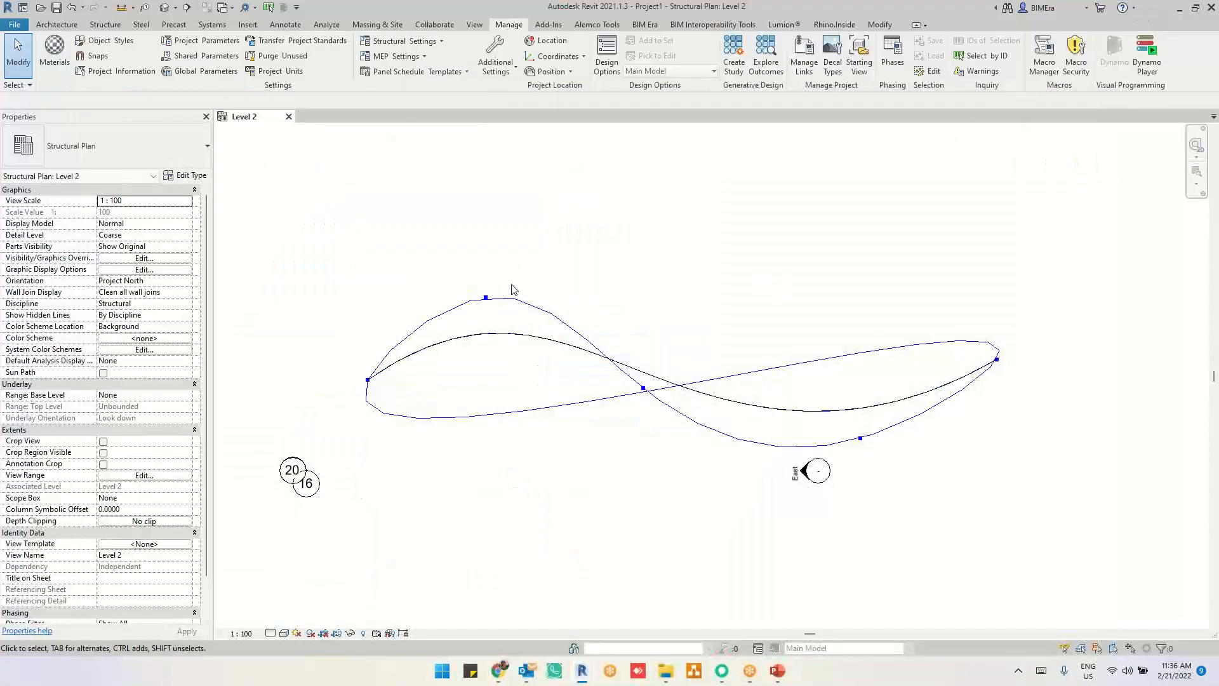
key(alt+Tab)
click(780, 264)
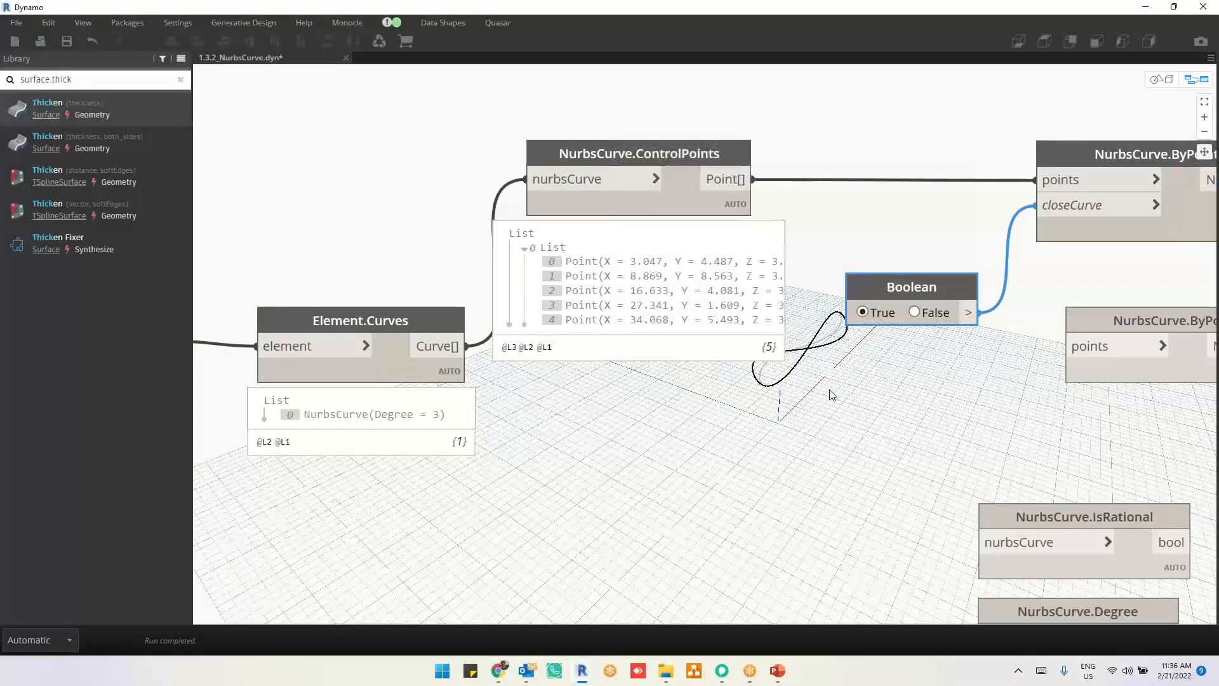
Step: Review the unconnected NurbsCurve property nodes IsRational, Degree, IsPeriodic, Weights and Knots, and the ByControlPoints variants
mouse_move(935, 395)
middle_down()
mouse_move(699, 330)
mouse_move(682, 307)
middle_up()
middle_drag(1039, 457, 1010, 342)
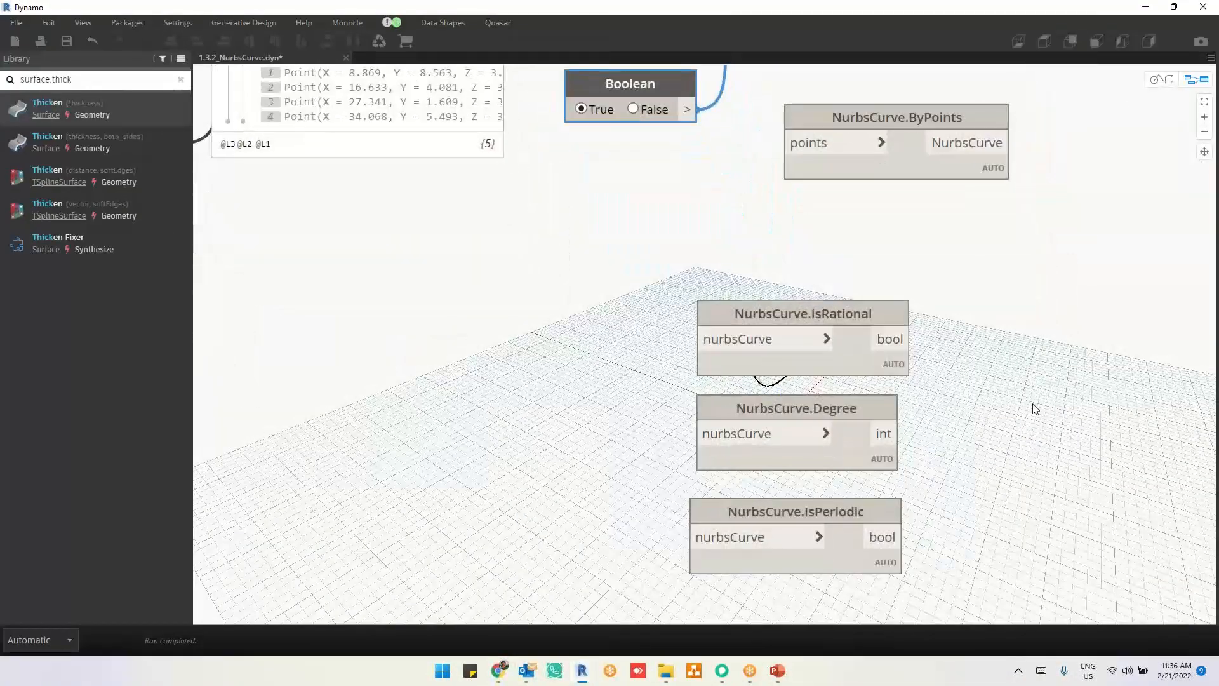
middle_drag(1035, 408, 1083, 327)
scroll(1079, 327, down, 3)
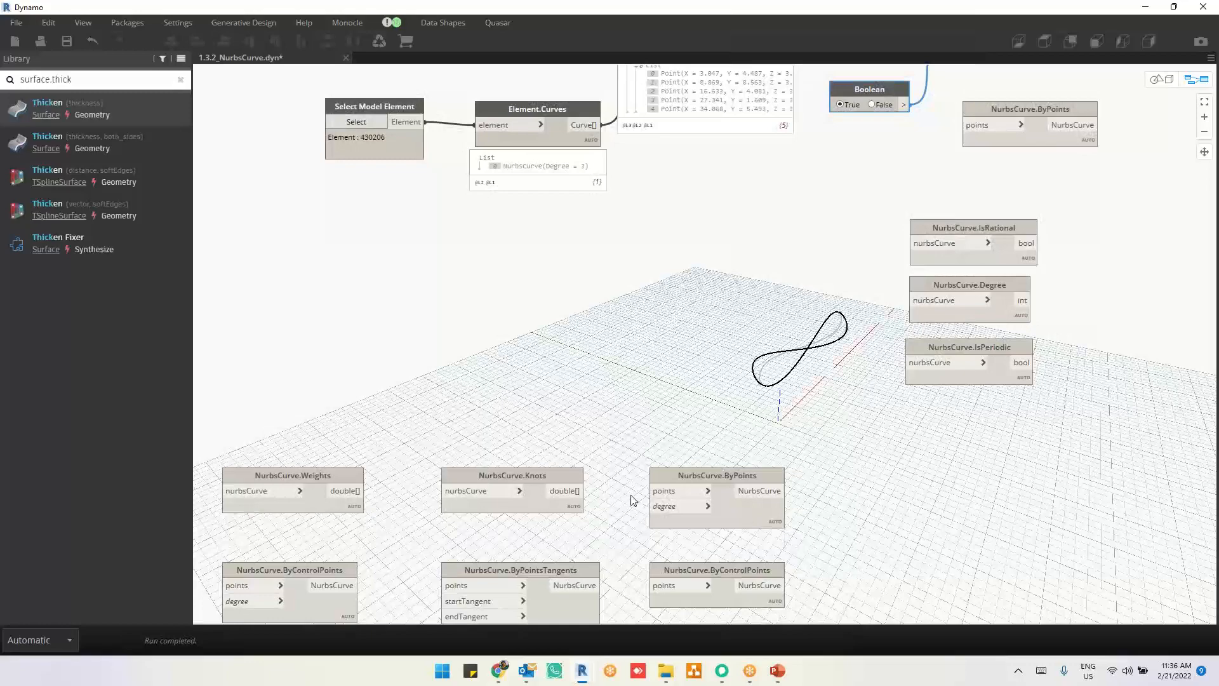
middle_drag(522, 504, 809, 365)
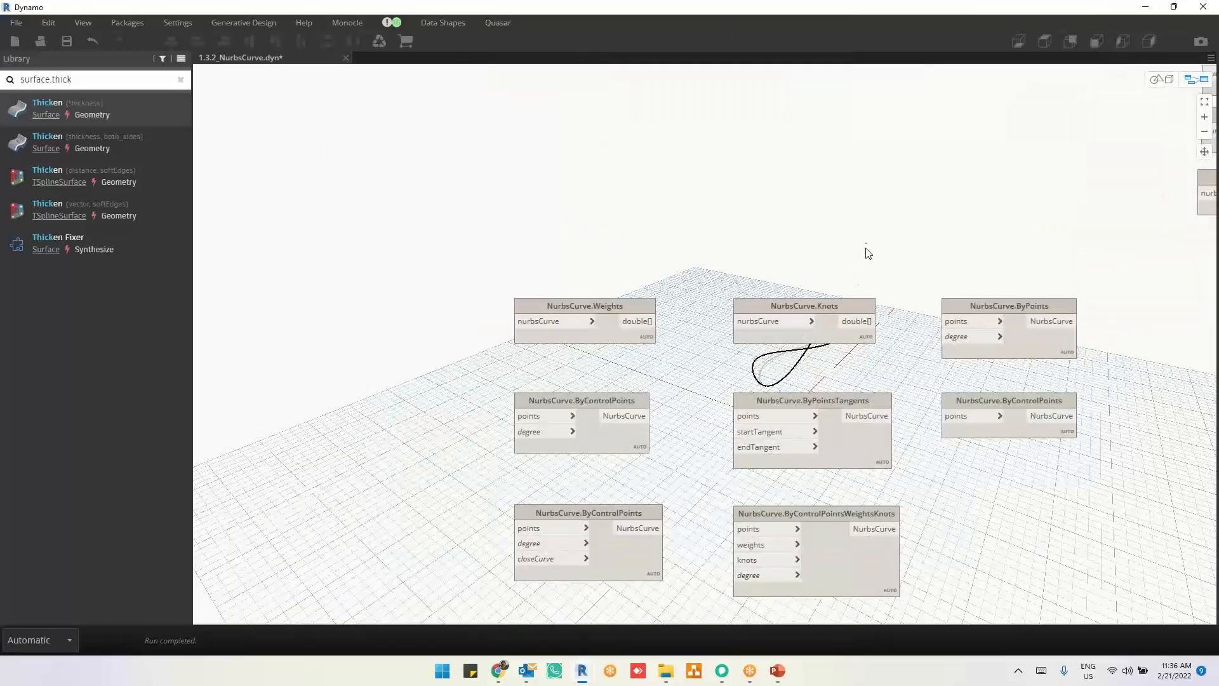
drag(865, 250, 727, 379)
scroll(620, 381, up, 2)
drag(525, 357, 493, 305)
middle_drag(683, 404, 769, 317)
click(688, 353)
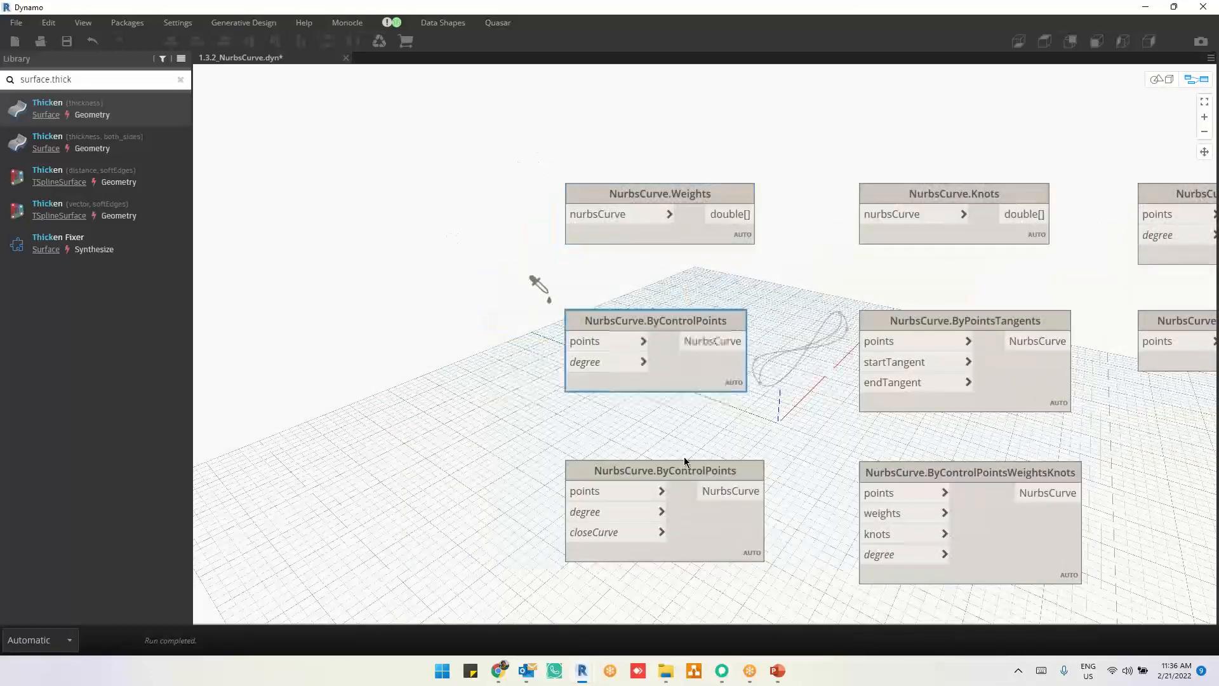
Step: Examine the inputs of the NurbsCurve.ByPointsTangents and NurbsCurve.ByControlPointsWeightsKnots nodes
middle_drag(692, 454, 558, 413)
drag(958, 242, 705, 410)
scroll(707, 410, down, 1)
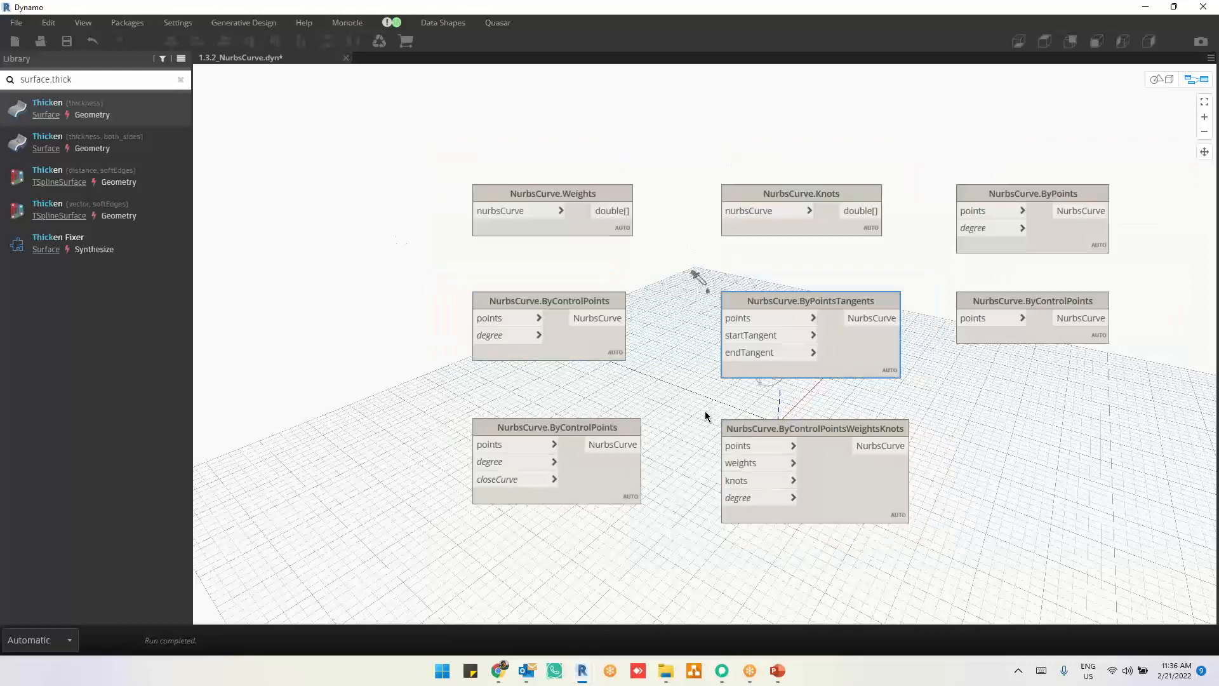
middle_drag(917, 328, 889, 435)
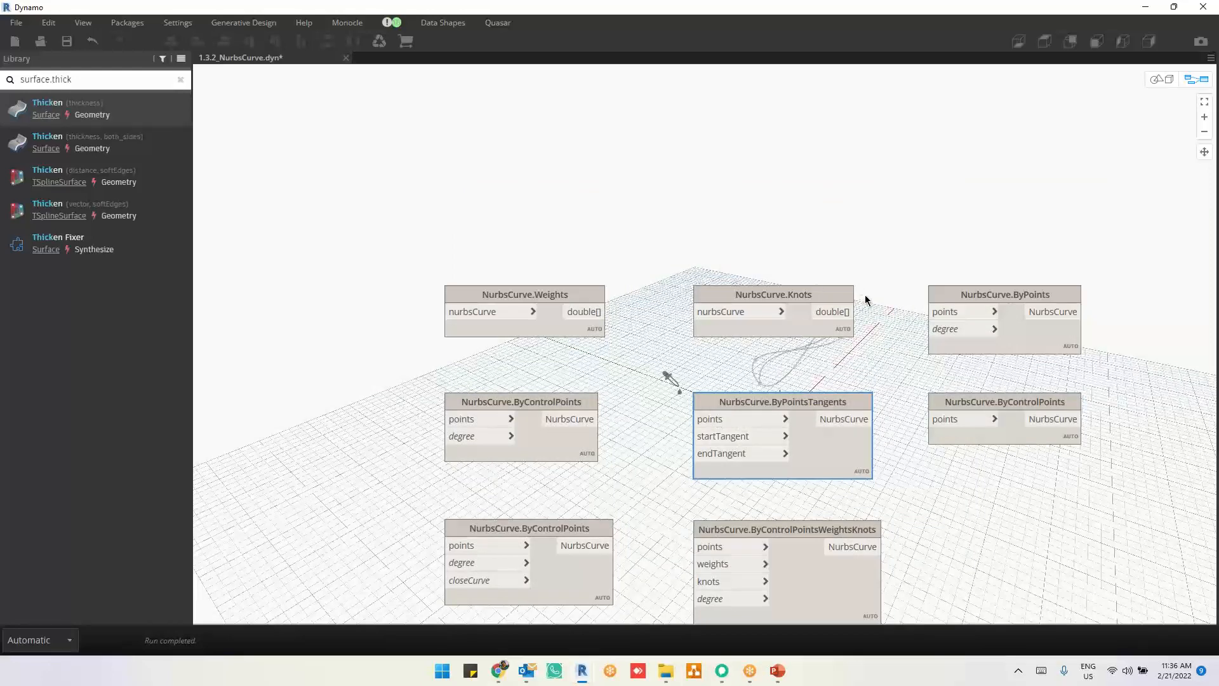
mouse_move(830, 455)
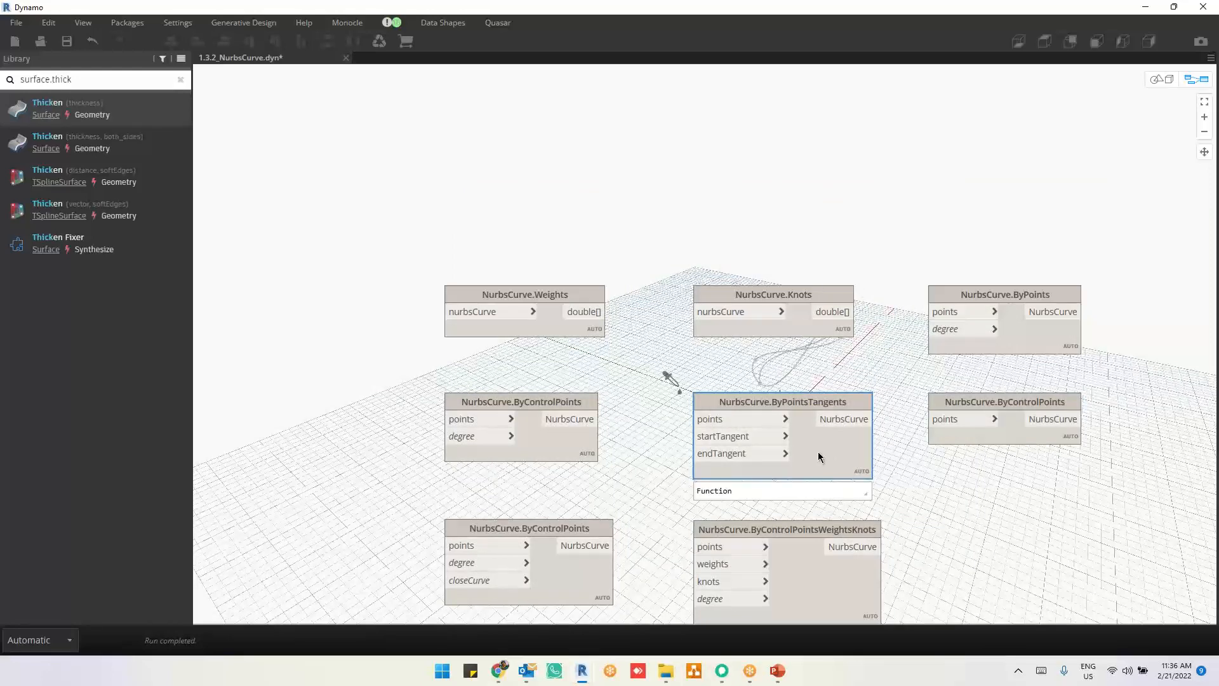
scroll(762, 486, up, 4)
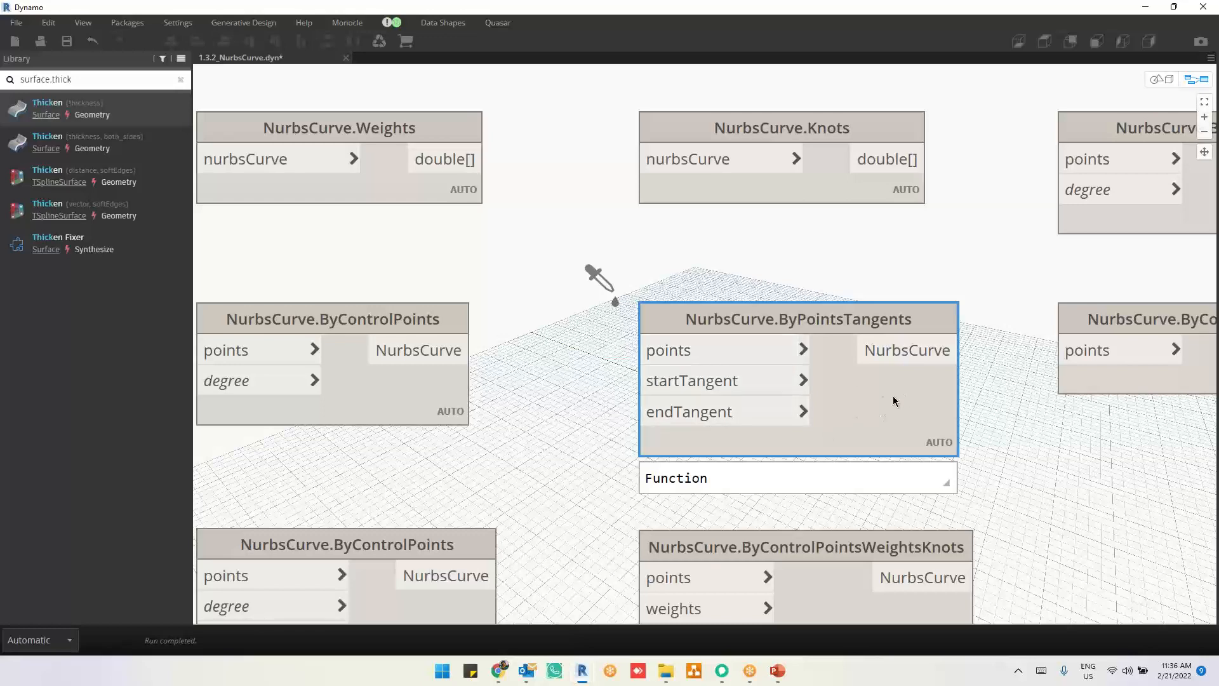
scroll(871, 398, down, 3)
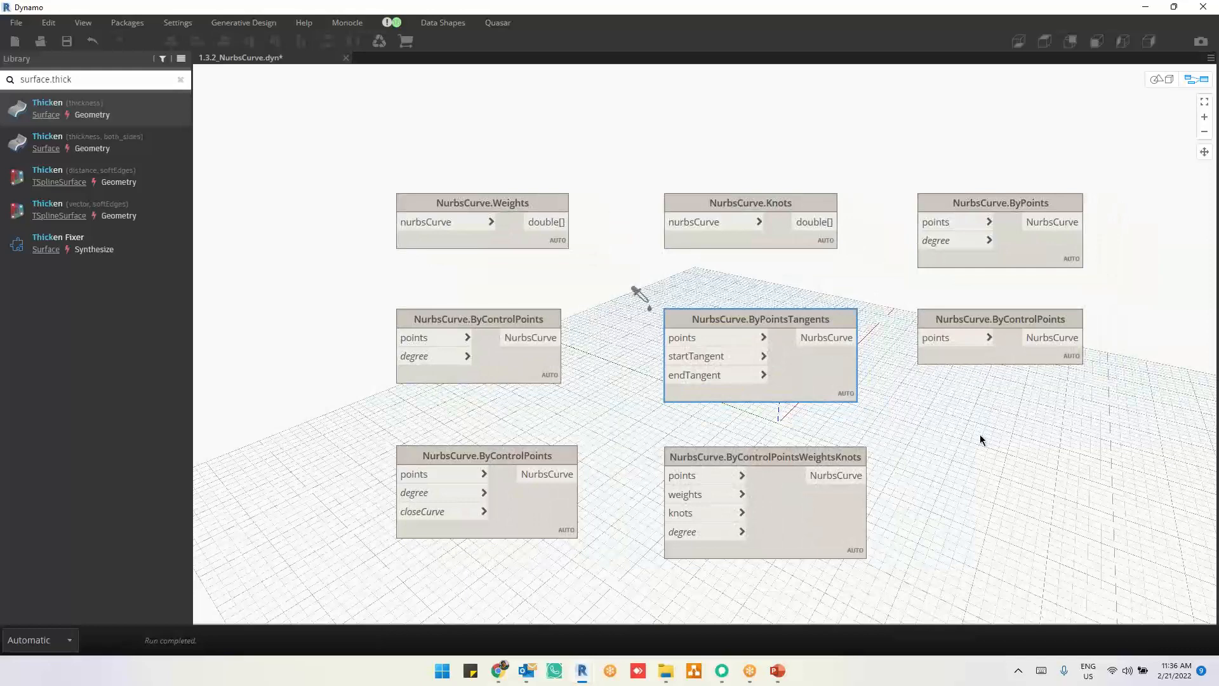
click(810, 510)
click(1018, 466)
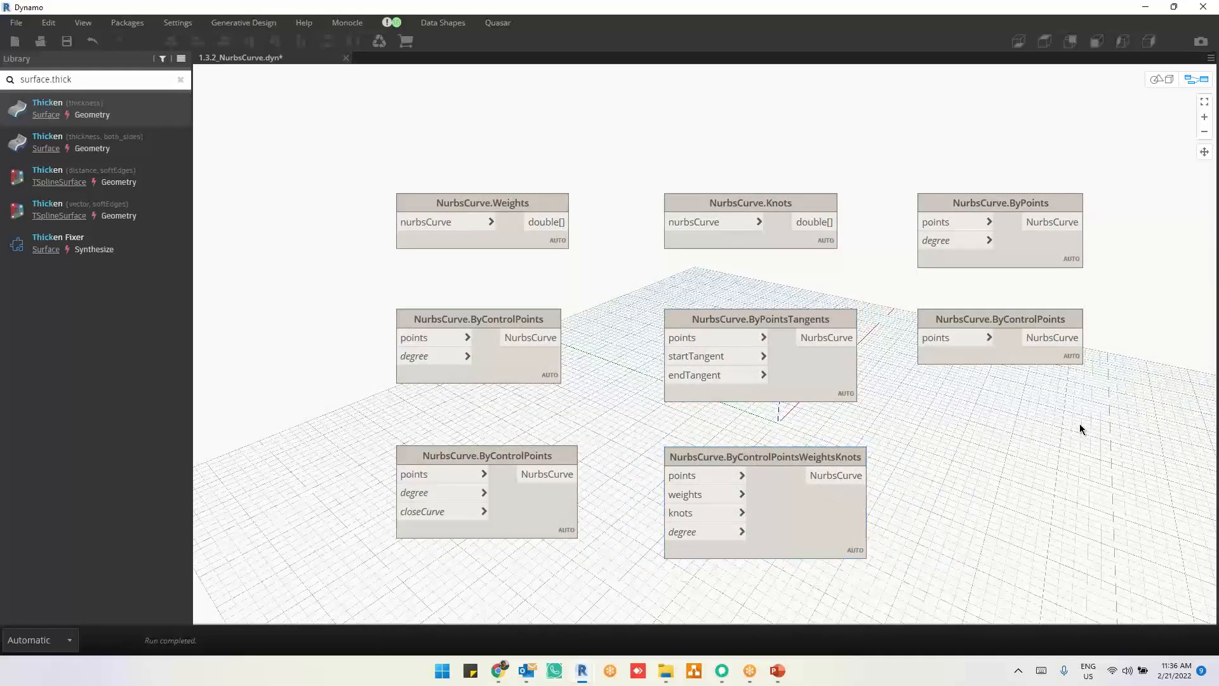
Step: Close the 1.3.2_NurbsCurve.dyn graph without saving its changes and open 1.4_Arc.dyn
scroll(694, 276, down, 2)
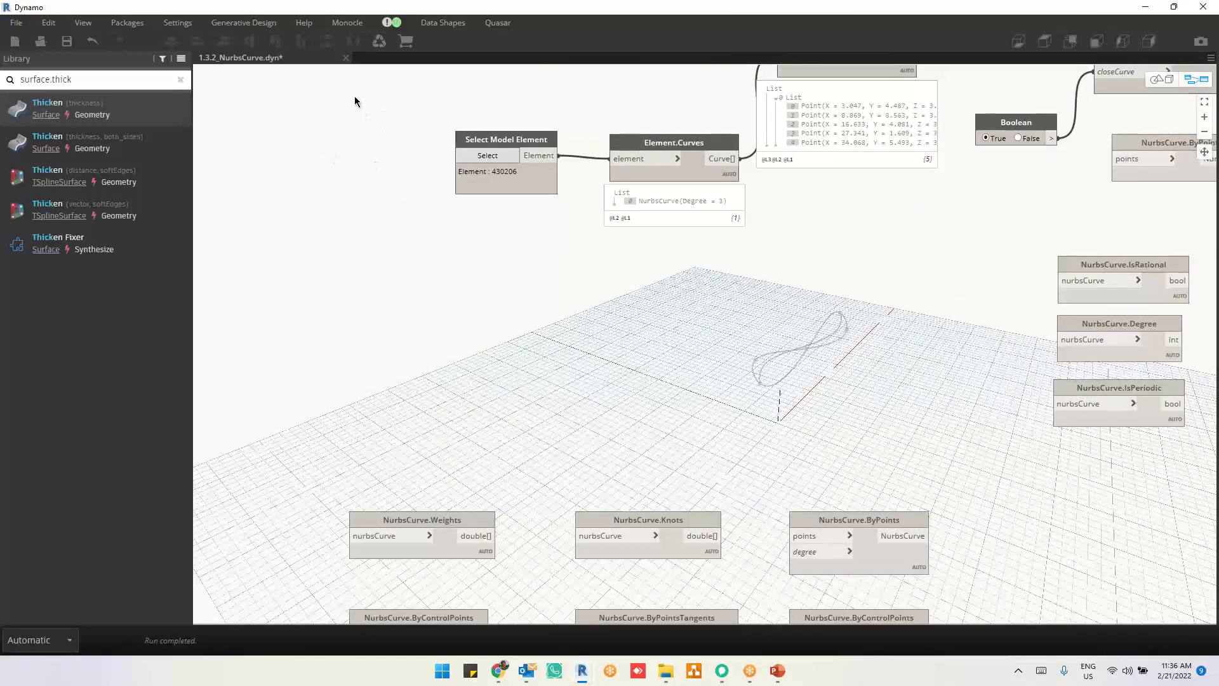
click(345, 58)
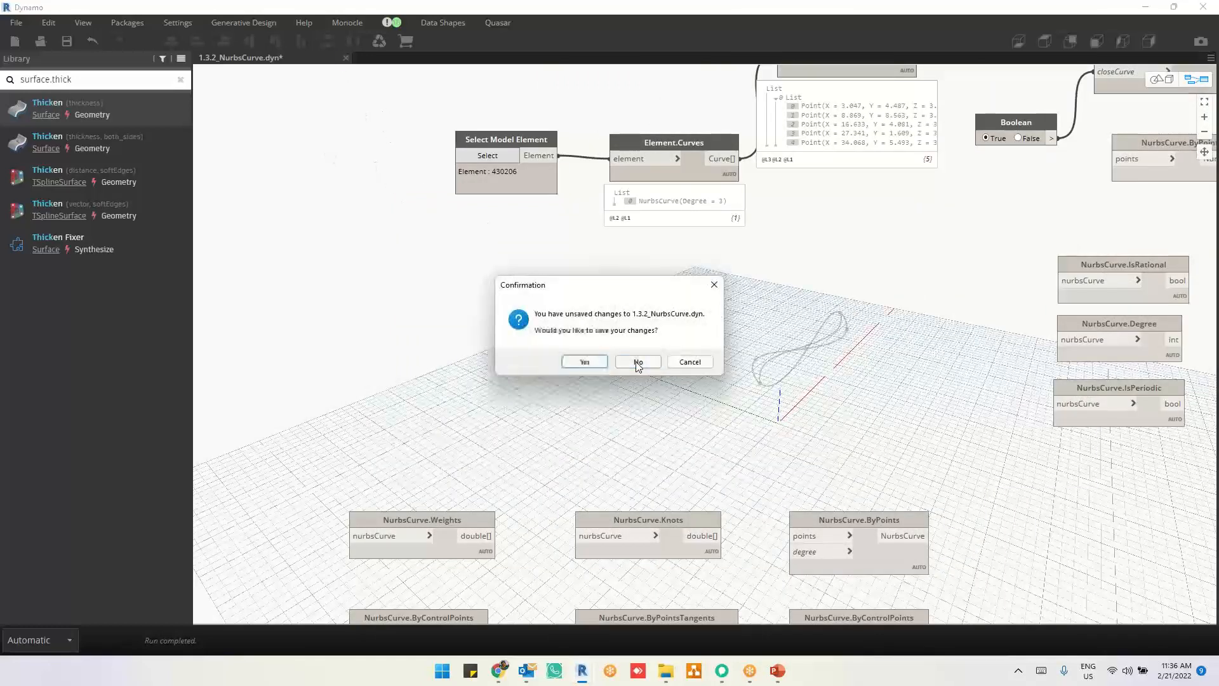
click(635, 363)
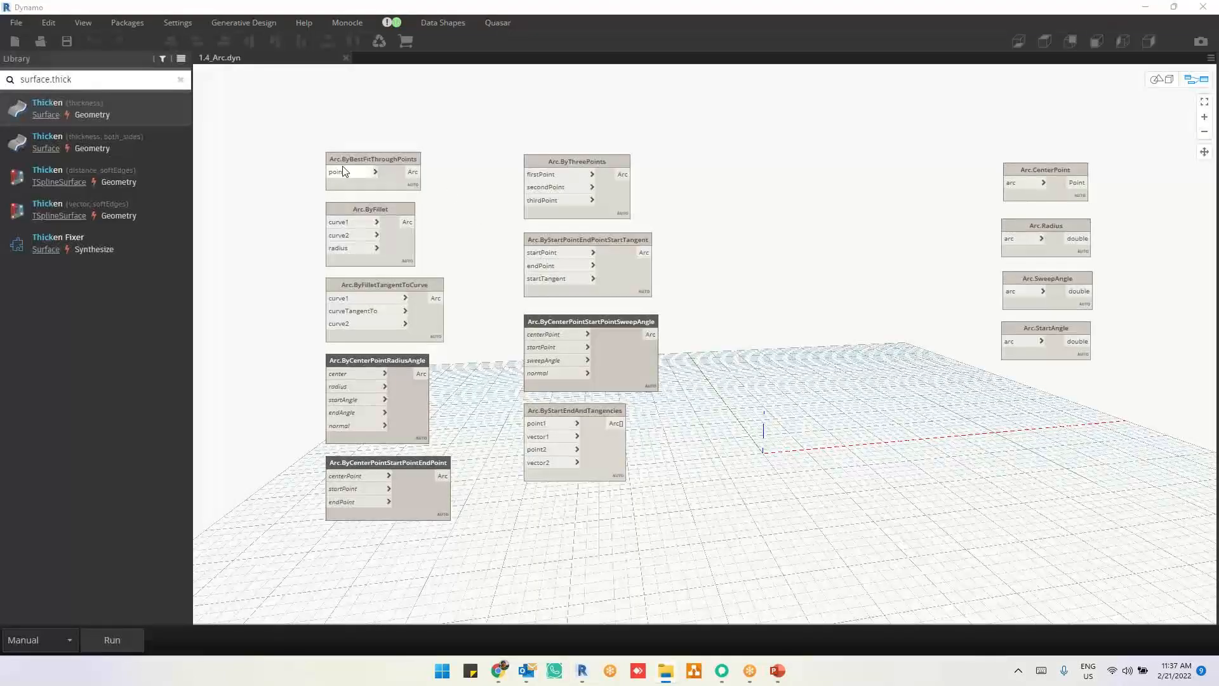
Step: Move the Arc.ByThreePoints node into the free space above the other arc creation nodes
scroll(343, 209, up, 3)
scroll(641, 374, down, 3)
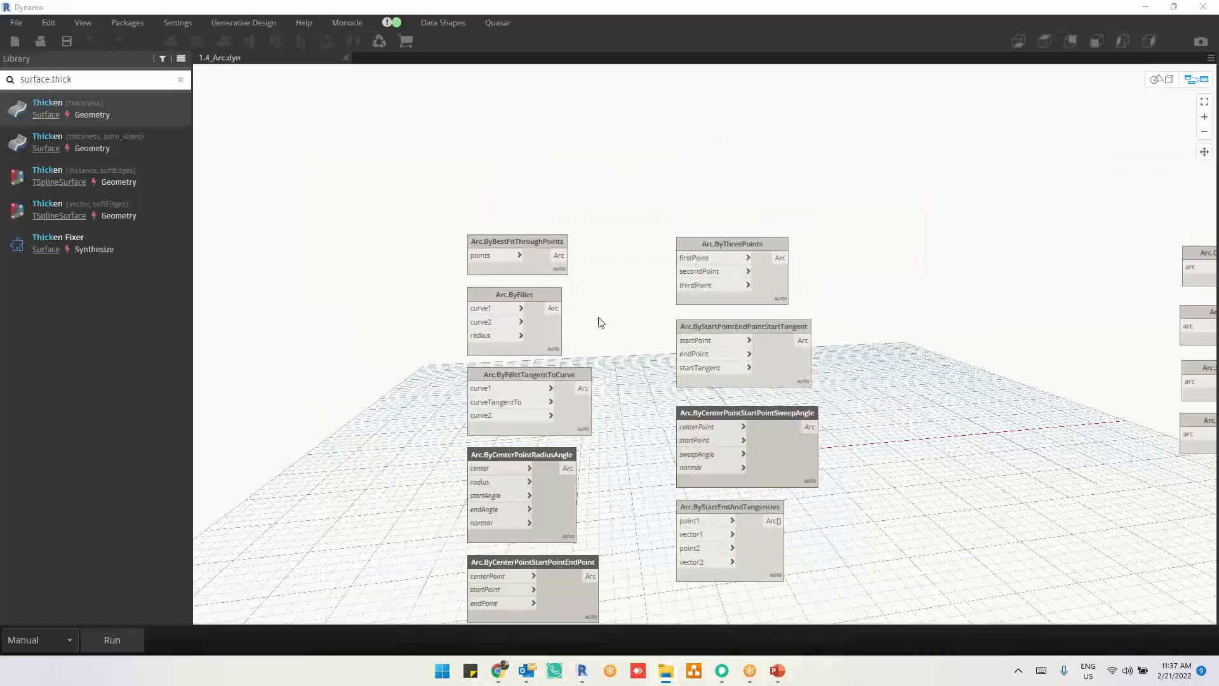
middle_drag(599, 320, 699, 420)
drag(879, 392, 890, 171)
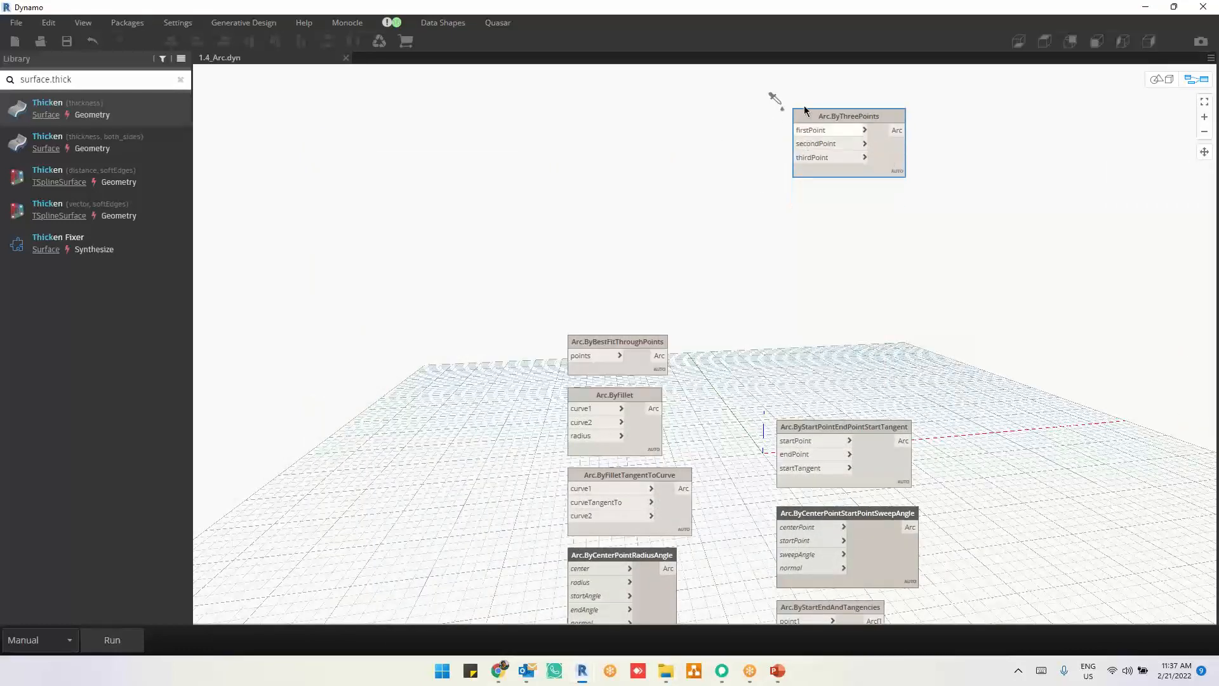
scroll(774, 292, up, 4)
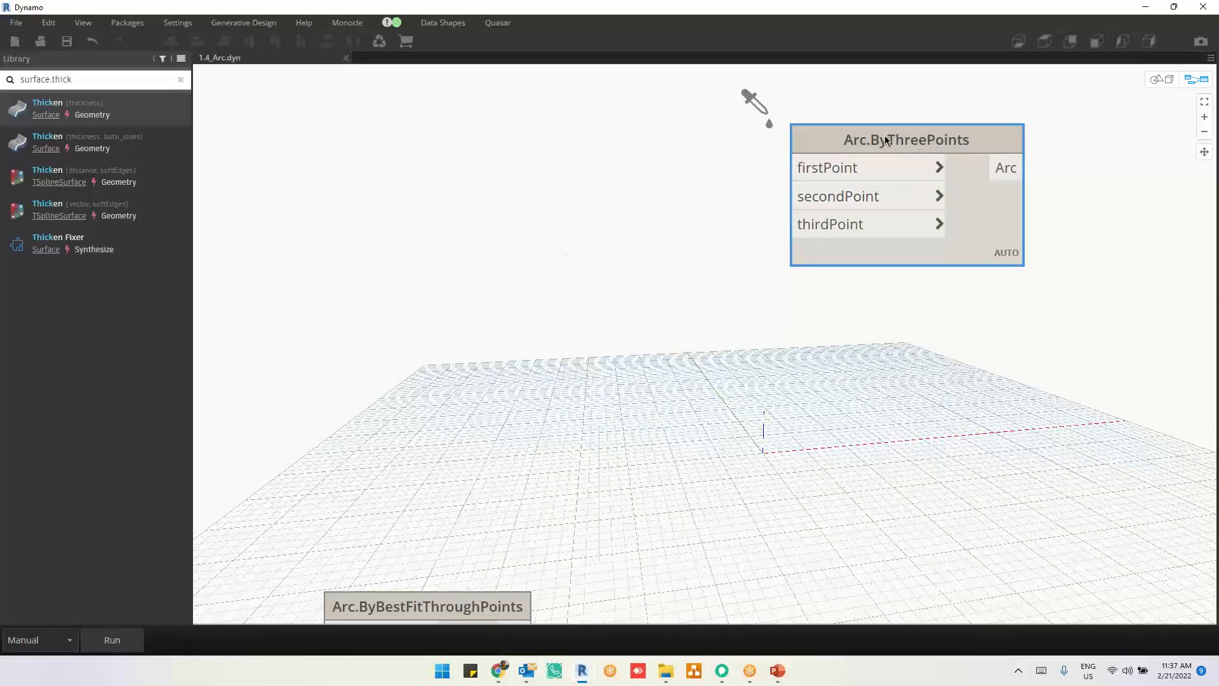
drag(883, 139, 845, 138)
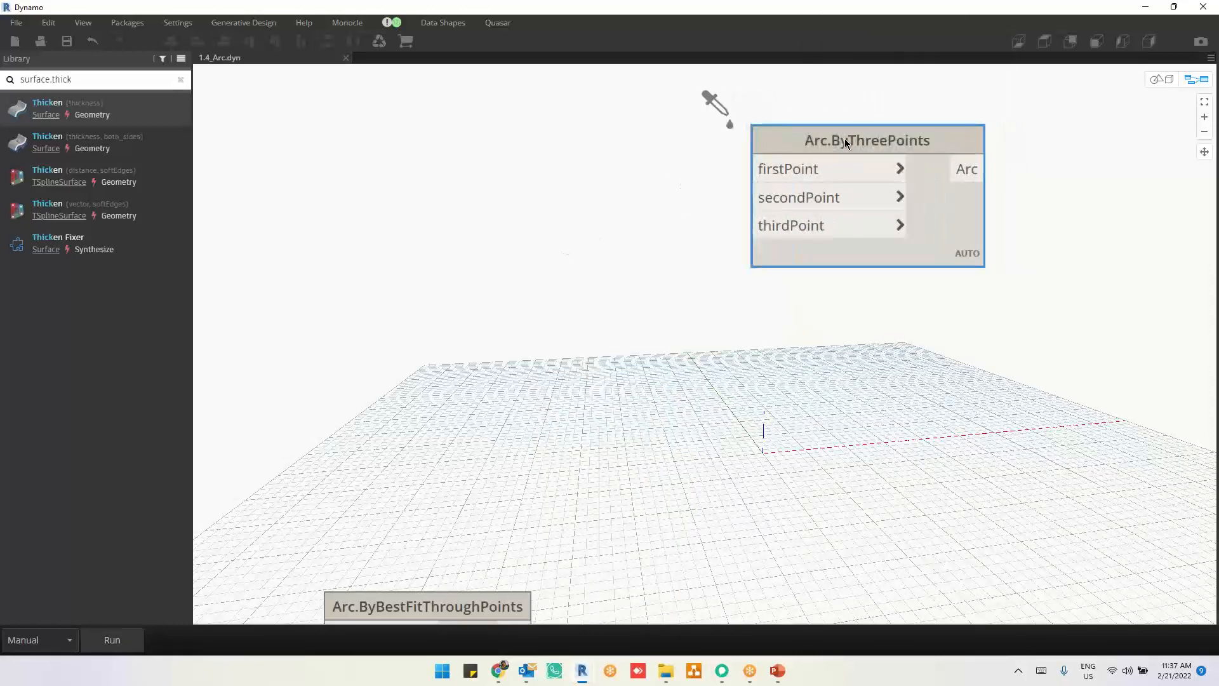
Step: Place the Arc.ByStartPointEndPointStartTangent node directly below Arc.ByThreePoints, clear of the remaining arc nodes
scroll(609, 283, down, 1)
middle_drag(753, 432, 751, 287)
scroll(757, 315, down, 2)
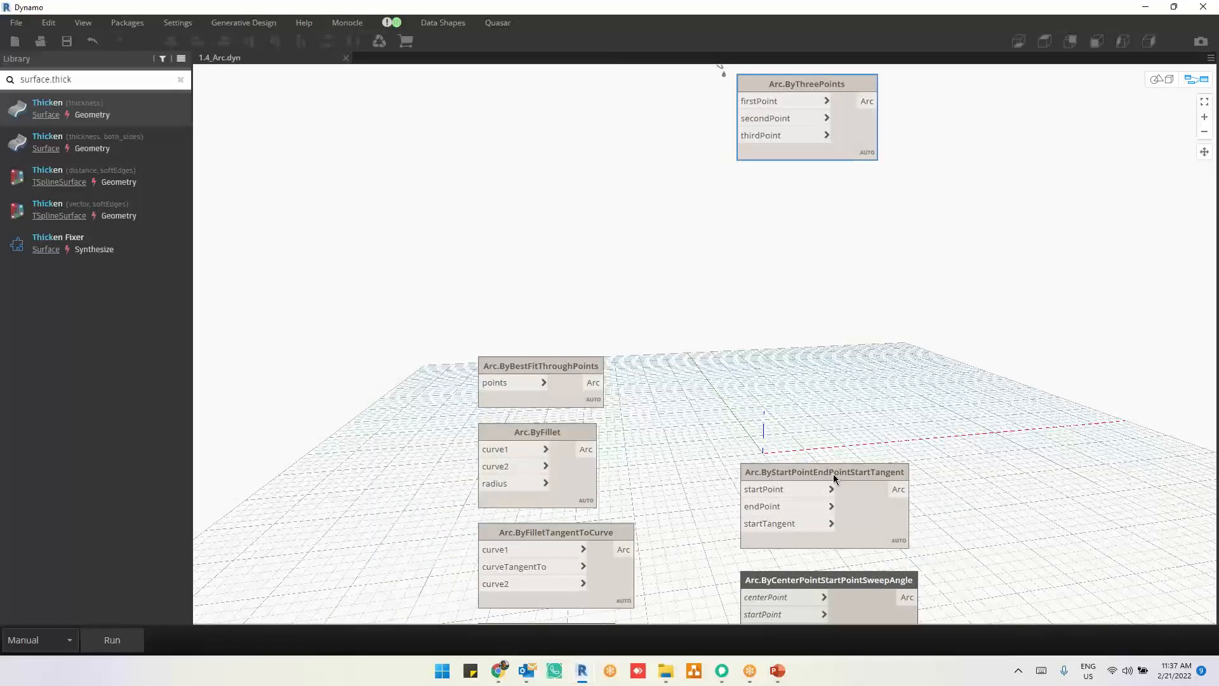
drag(785, 472, 784, 232)
scroll(783, 326, up, 2)
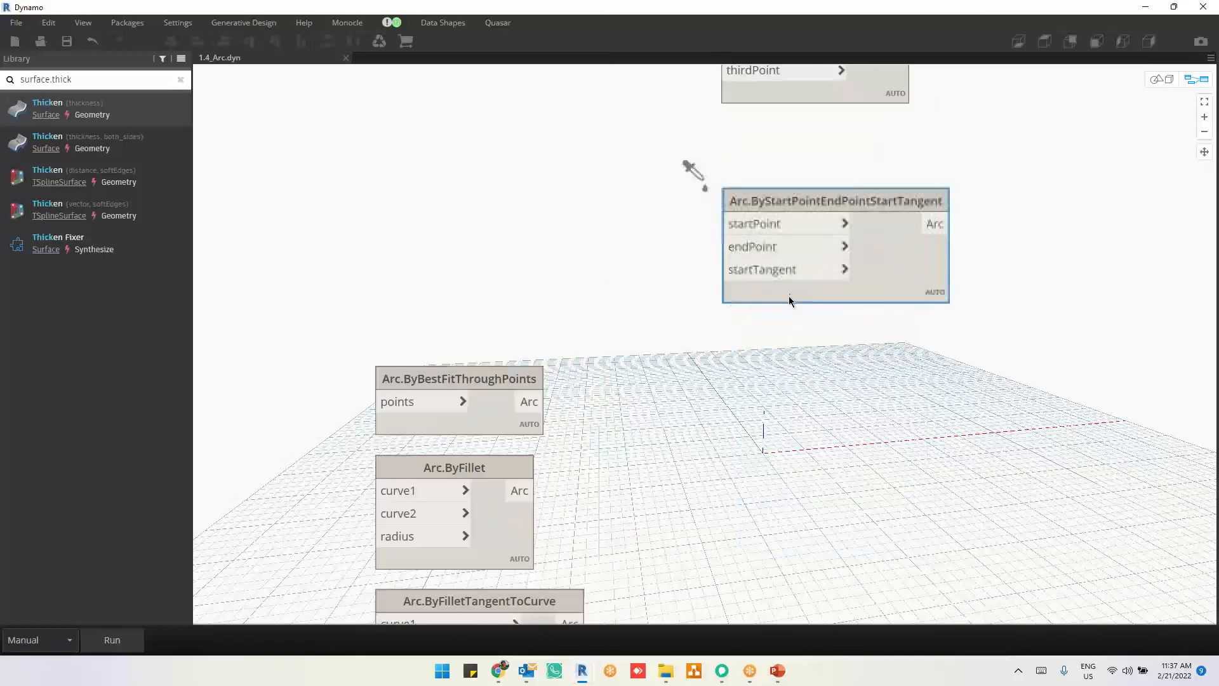
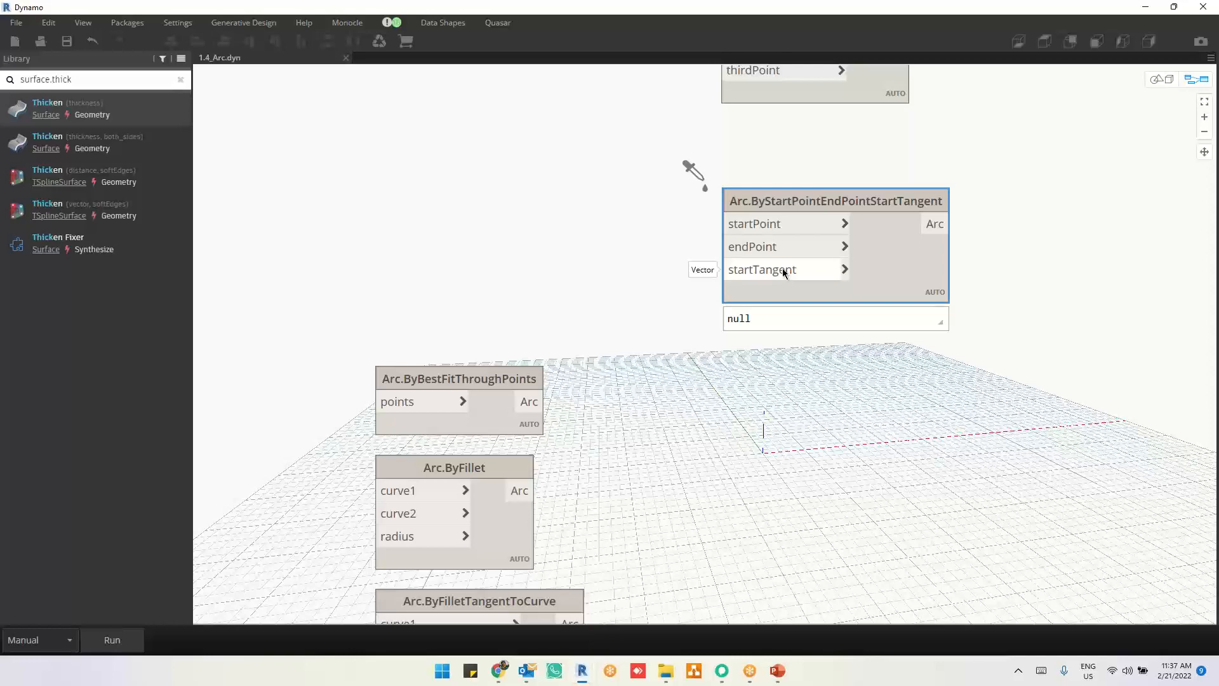
Step: Move the Arc.ByBestFitThroughPoints node up, away from Arc.ByFillet, and read its description
drag(484, 416, 484, 289)
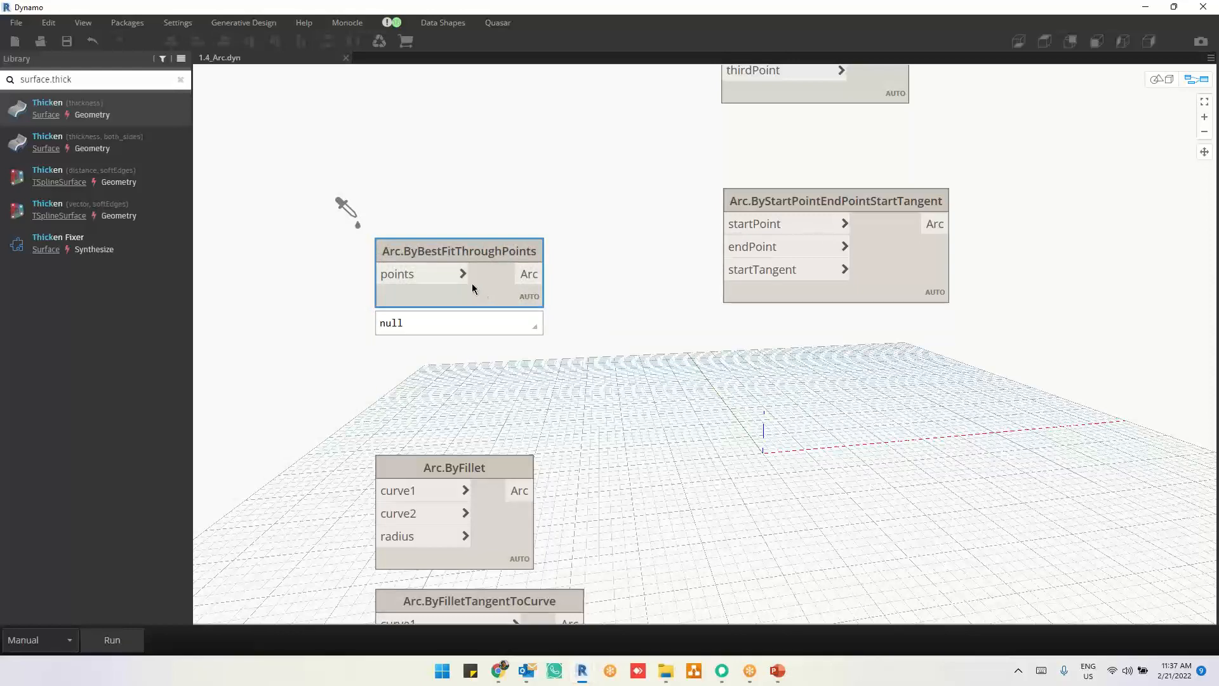
mouse_move(428, 255)
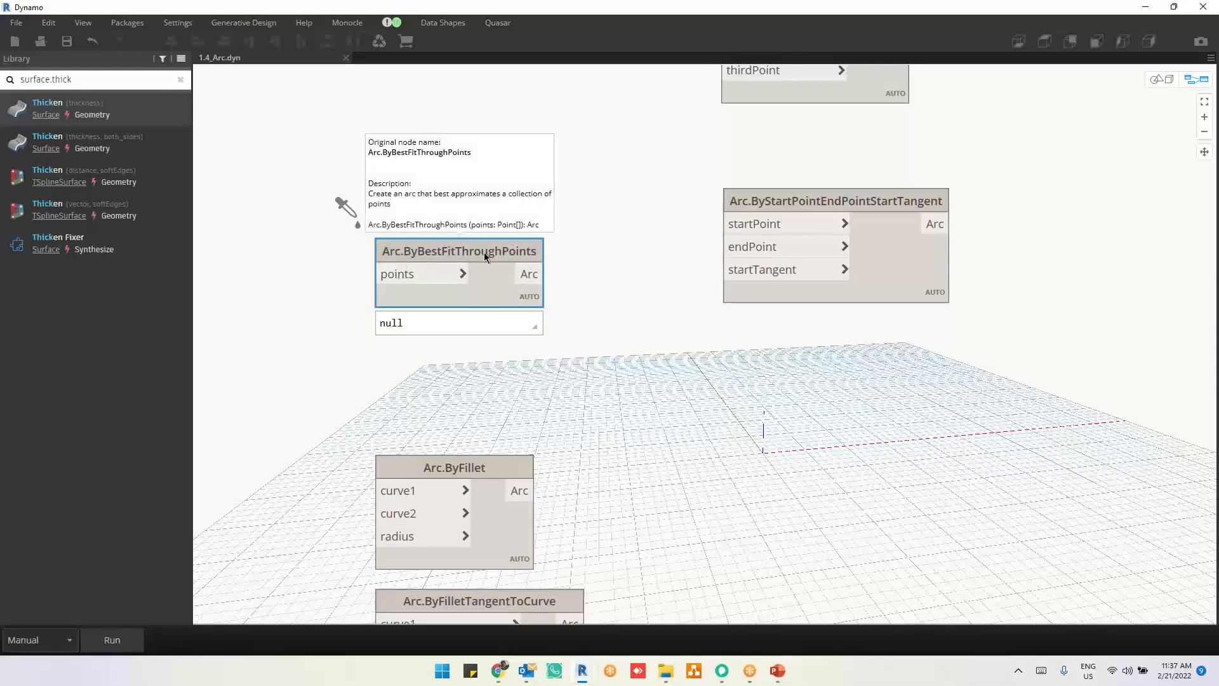
scroll(384, 204, up, 3)
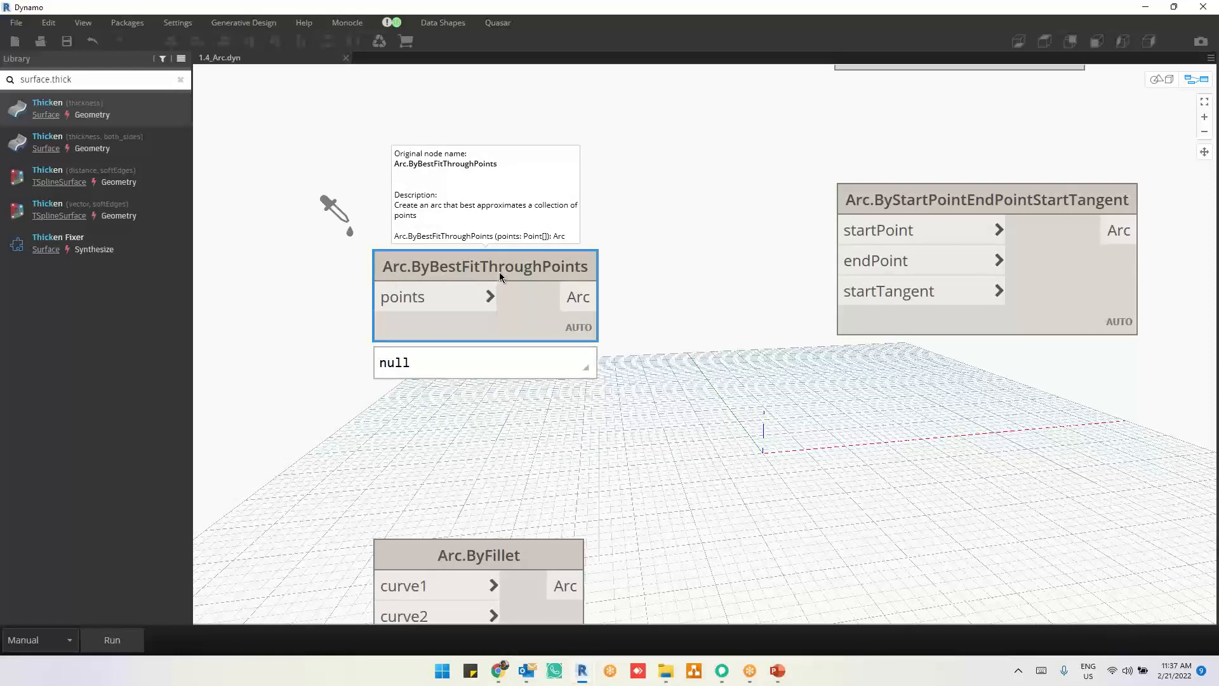
Step: Sketch two perpendicular lines joined by a rounded corner as a pen annotation beside the Arc.ByFillet node
middle_drag(539, 443, 596, 260)
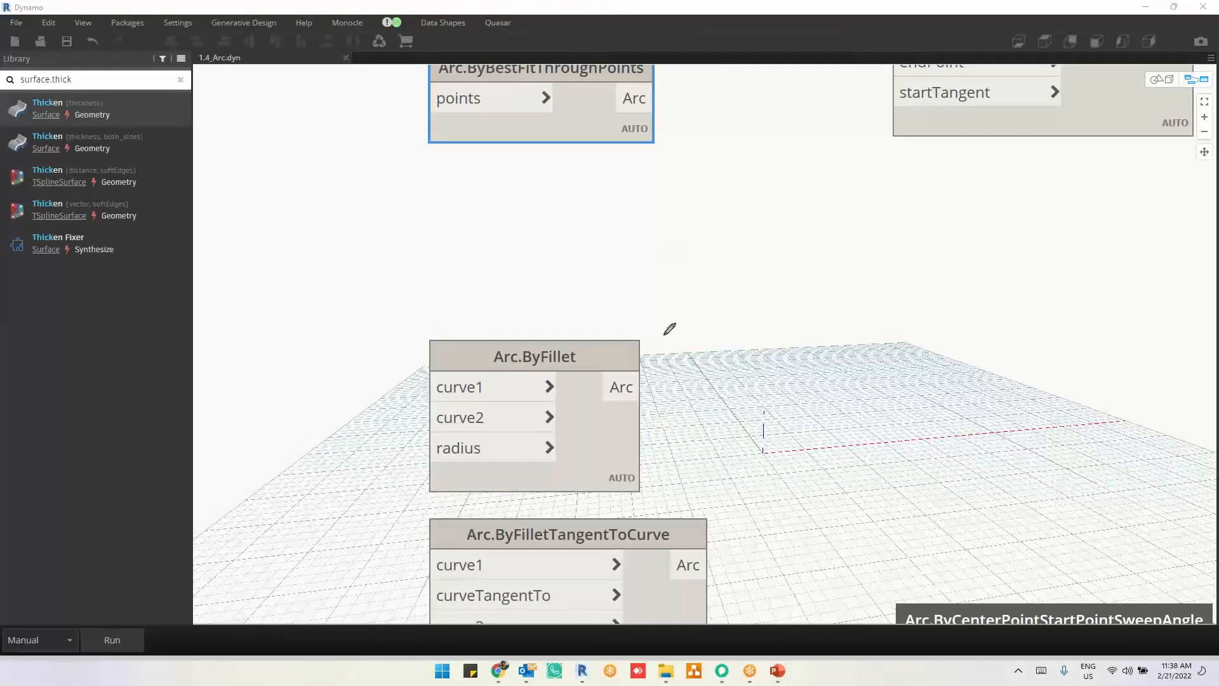
mouse_move(662, 335)
mouse_down()
mouse_move(834, 335)
mouse_move(878, 309)
mouse_move(874, 149)
mouse_up()
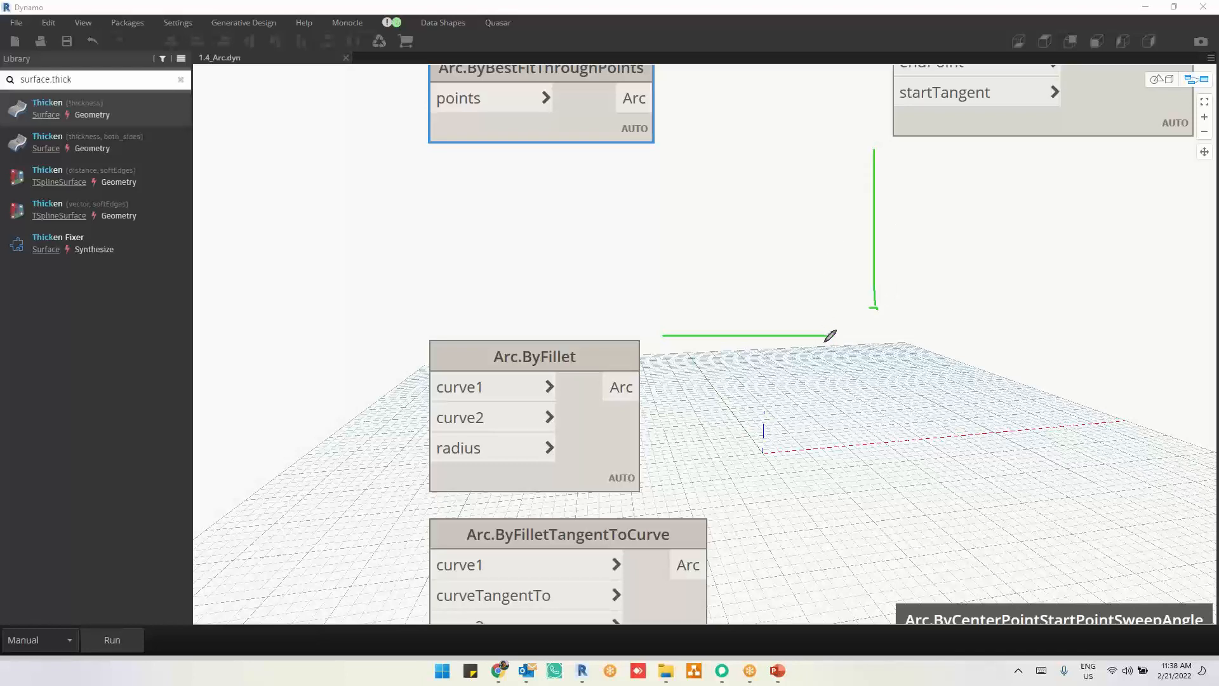
drag(837, 335, 877, 298)
Step: Annotate Arc.ByFillet's radius input, draw arrows linking the sketched lines to curve1 and curve2, and clear all annotations
drag(439, 450, 311, 455)
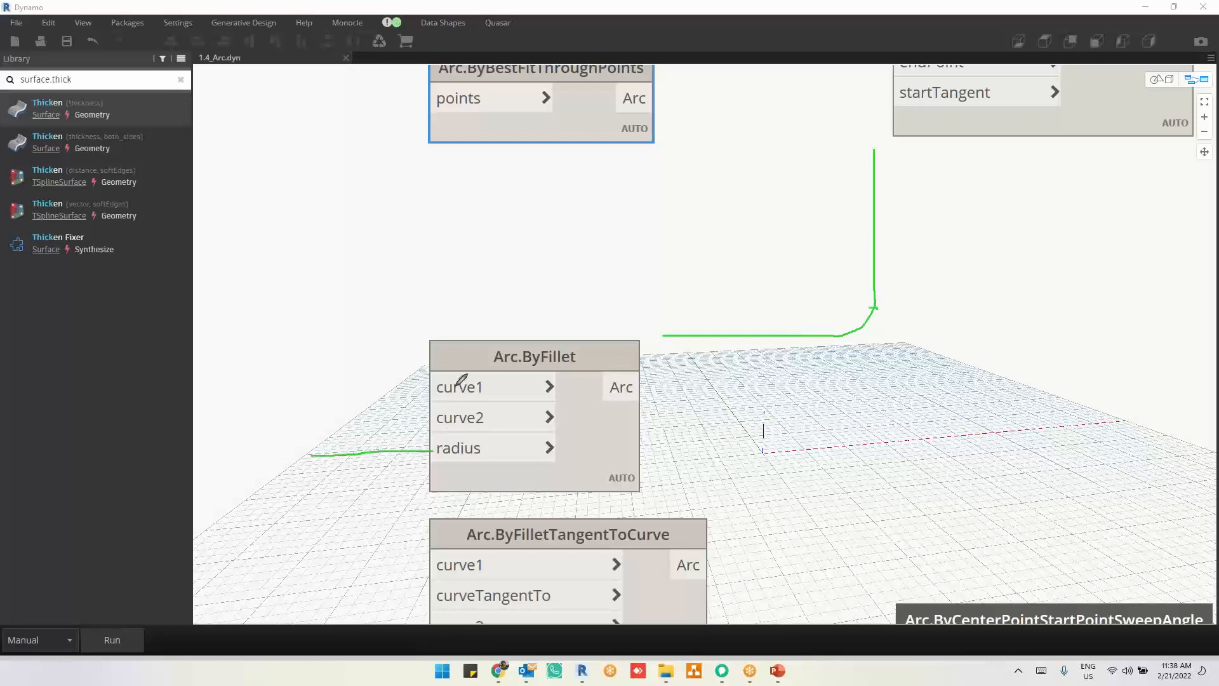
mouse_move(435, 385)
mouse_down()
mouse_move(497, 276)
mouse_move(678, 325)
mouse_up()
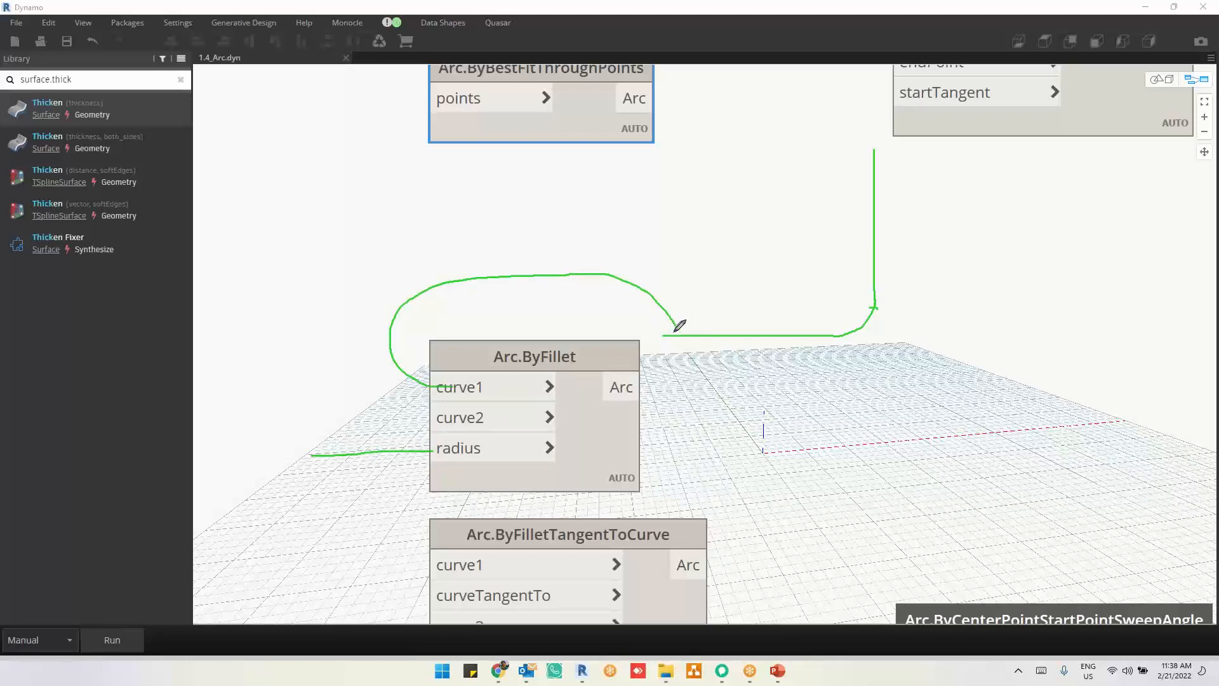
mouse_move(446, 375)
mouse_down()
mouse_move(462, 370)
mouse_move(457, 400)
mouse_up()
mouse_move(860, 221)
mouse_down()
mouse_move(476, 199)
mouse_move(336, 389)
mouse_move(411, 417)
mouse_up()
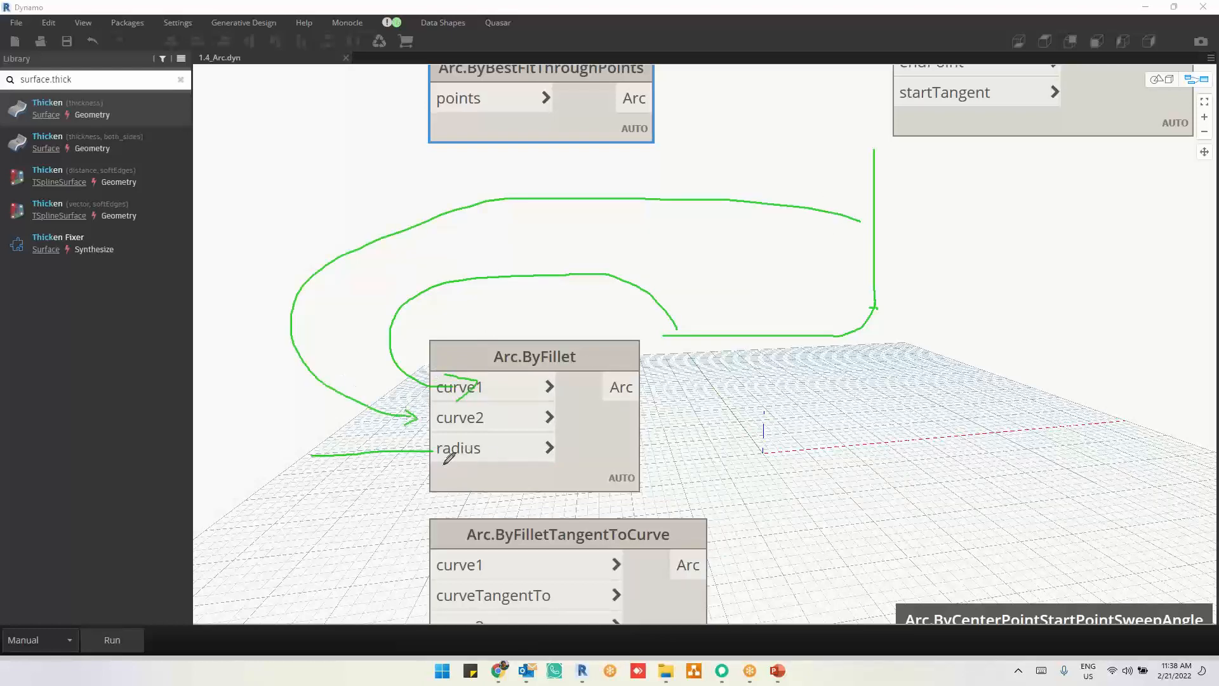
drag(659, 465, 686, 468)
mouse_move(736, 419)
mouse_down()
mouse_move(738, 438)
mouse_move(774, 413)
mouse_move(764, 435)
mouse_up()
drag(671, 488, 704, 477)
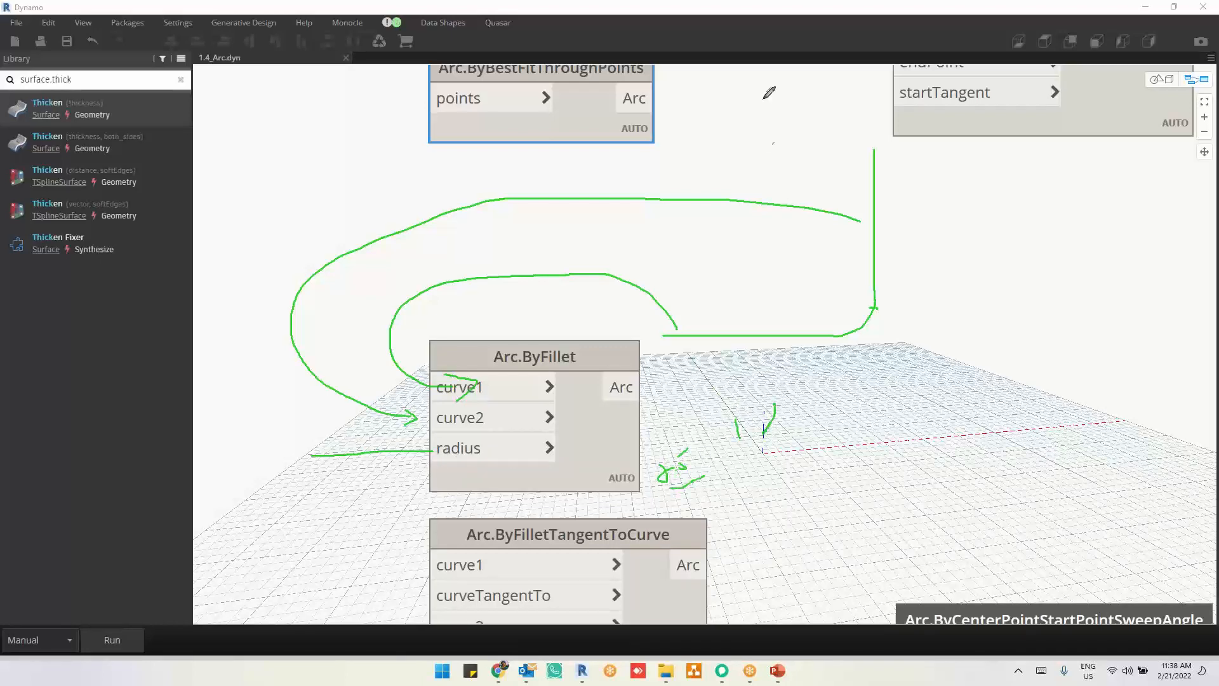
click(725, 95)
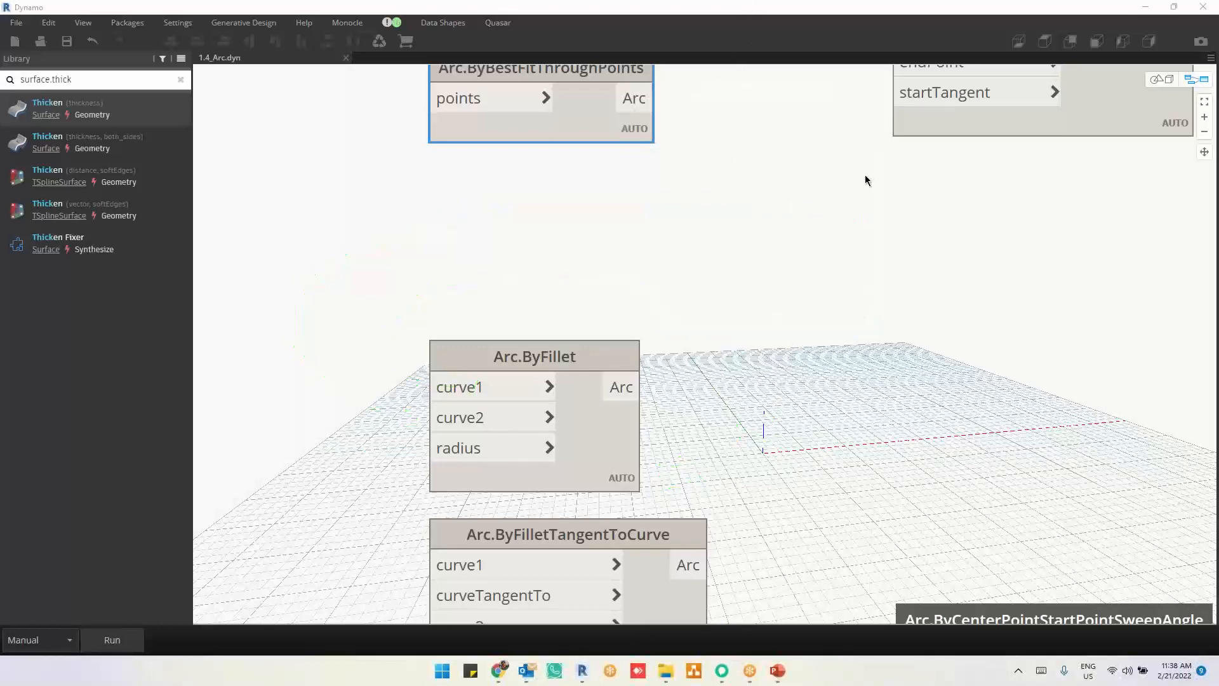
Step: Review the inputs of the Arc.ByFilletTangentToCurve node and move it beside Arc.ByFillet, level with it
middle_drag(749, 390, 697, 262)
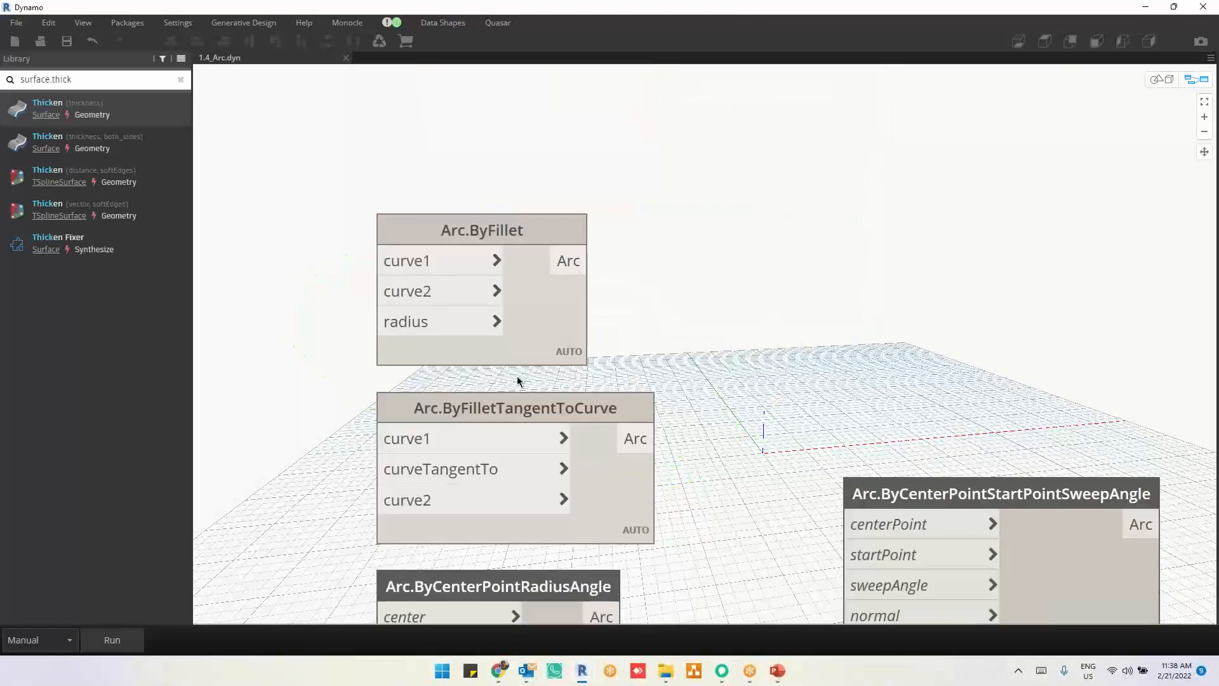
mouse_move(474, 409)
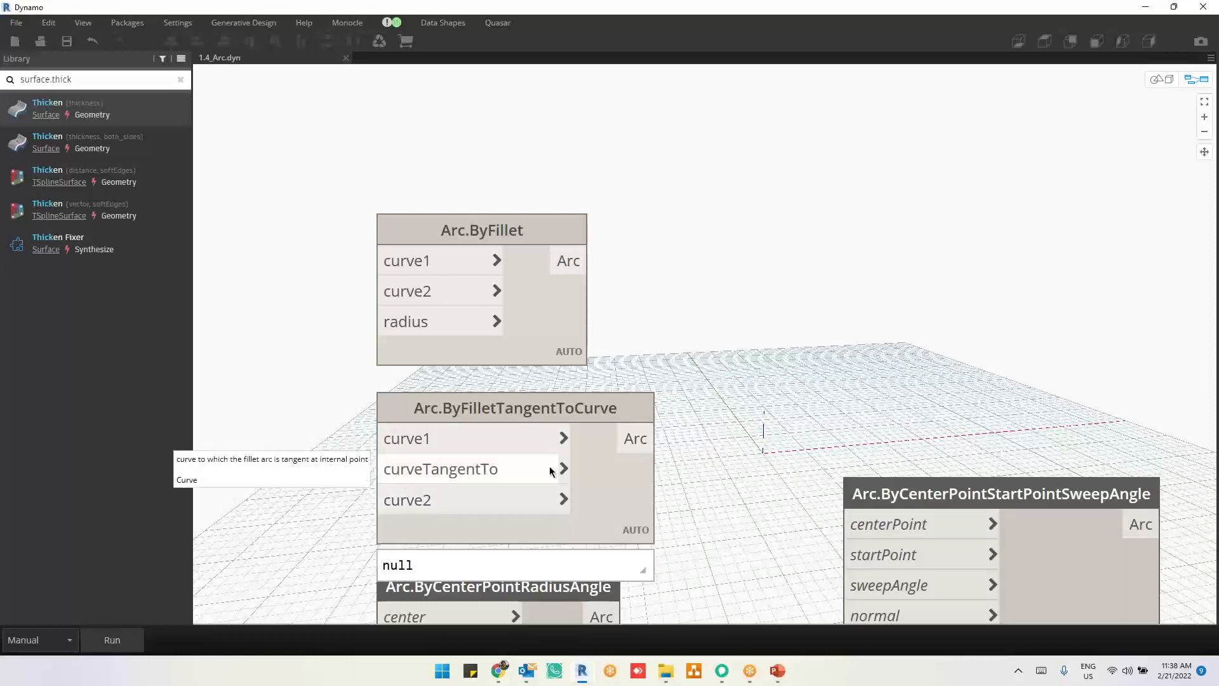
drag(603, 498, 960, 327)
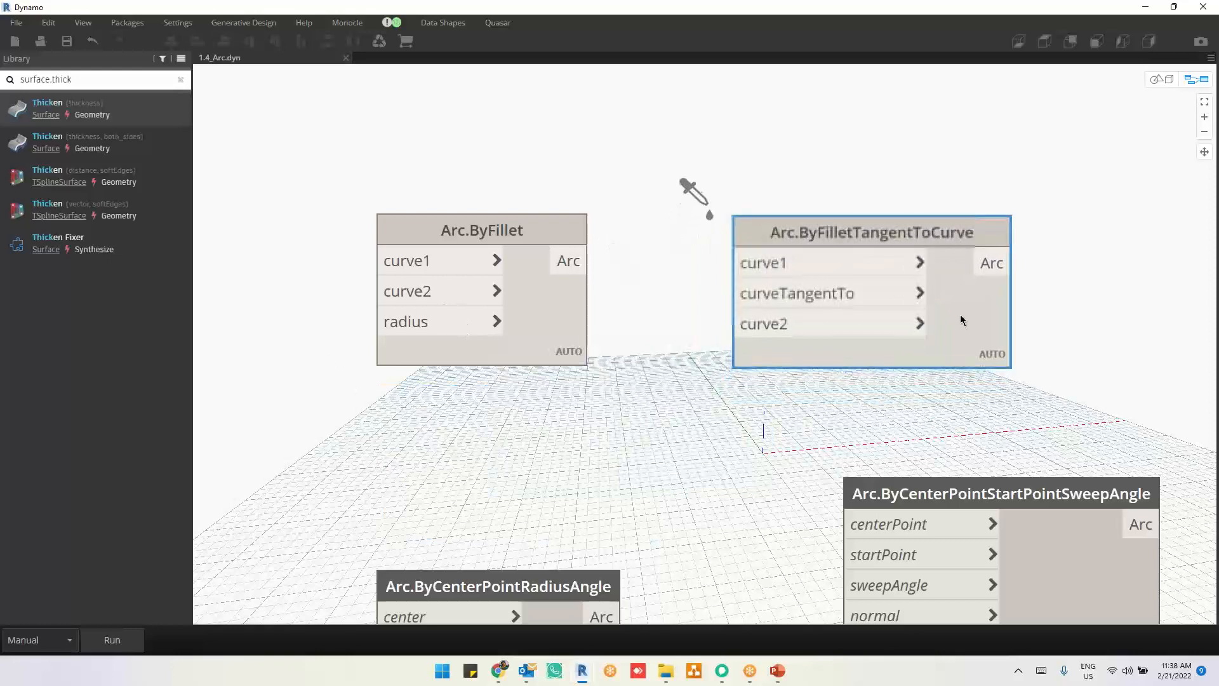
Step: Move the Arc.ByCenterPointStartPointSweepAngle node right, away from Arc.ByStartEndAndTangencies
scroll(547, 355, down, 3)
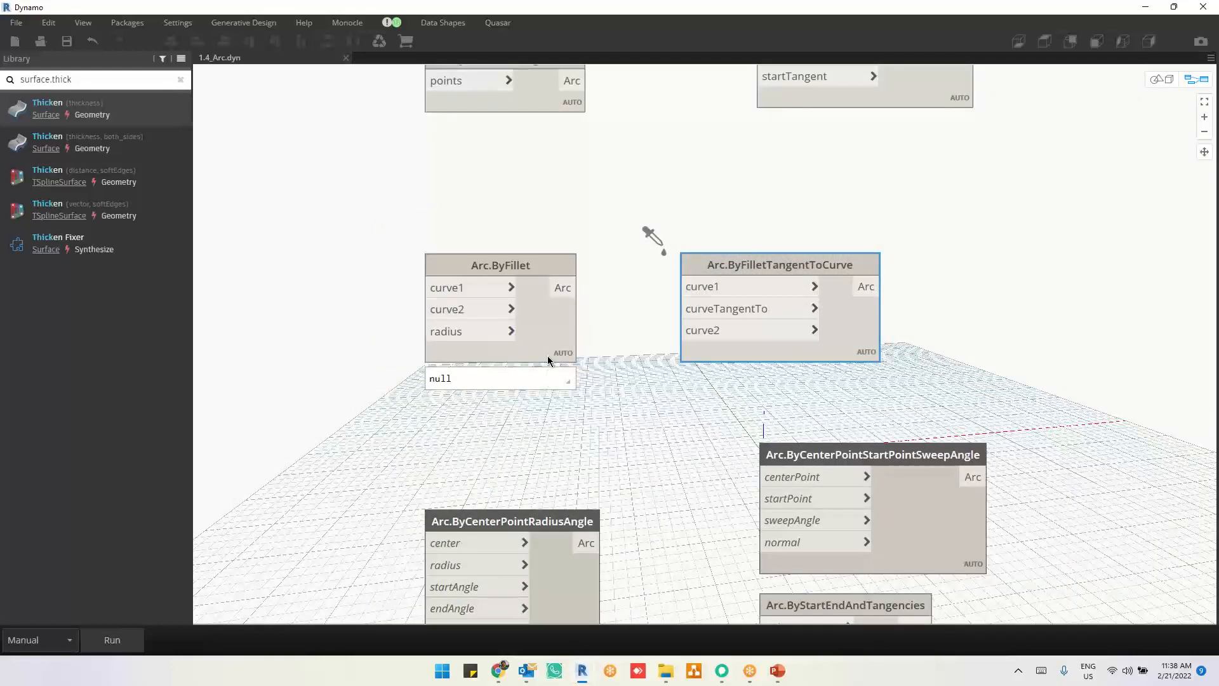
scroll(547, 355, down, 5)
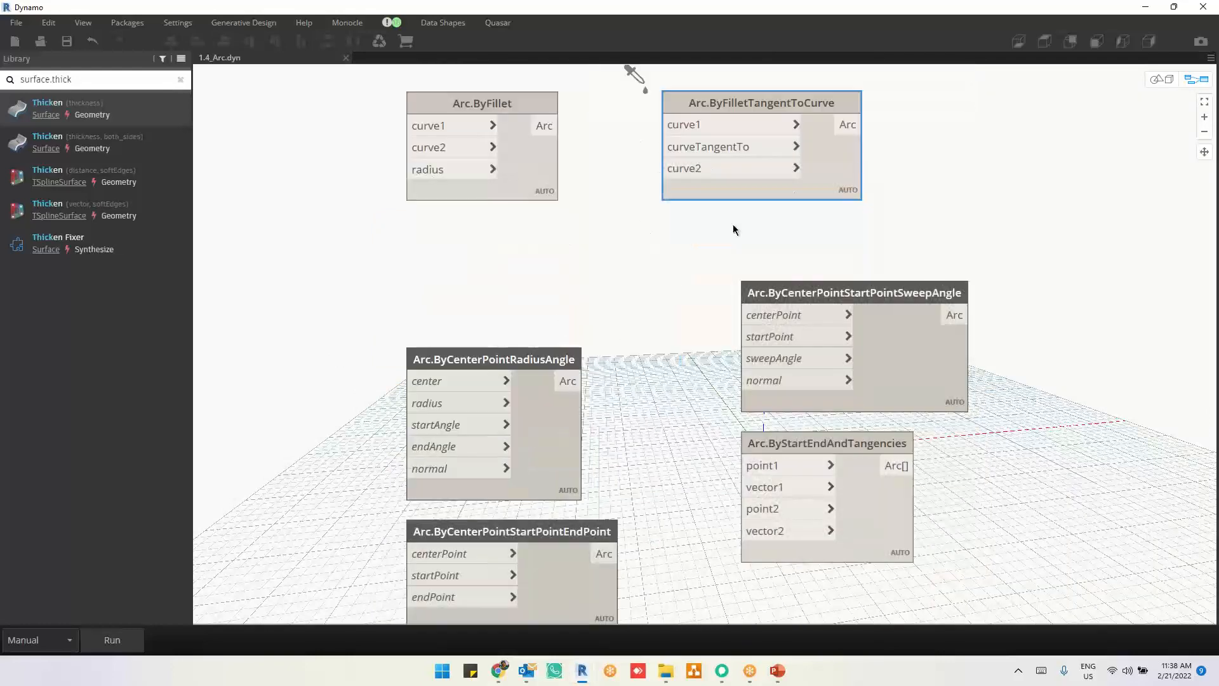
scroll(654, 286, down, 2)
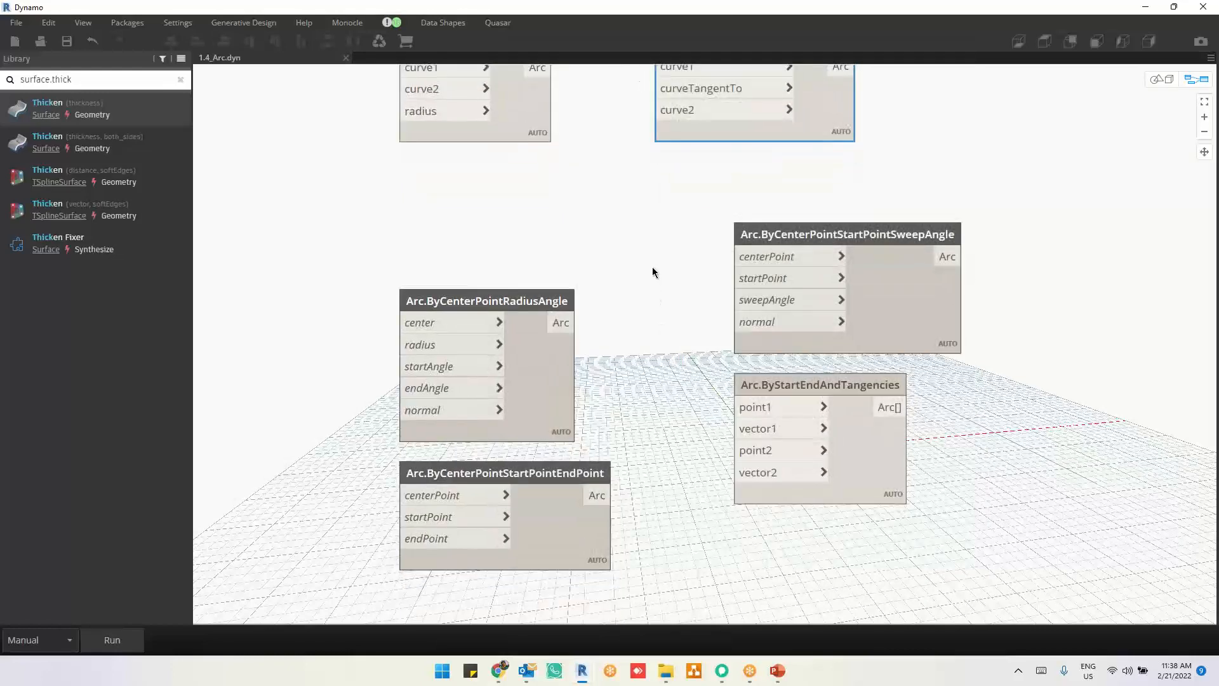
middle_drag(979, 344, 814, 413)
drag(726, 390, 1074, 385)
middle_drag(811, 507, 809, 359)
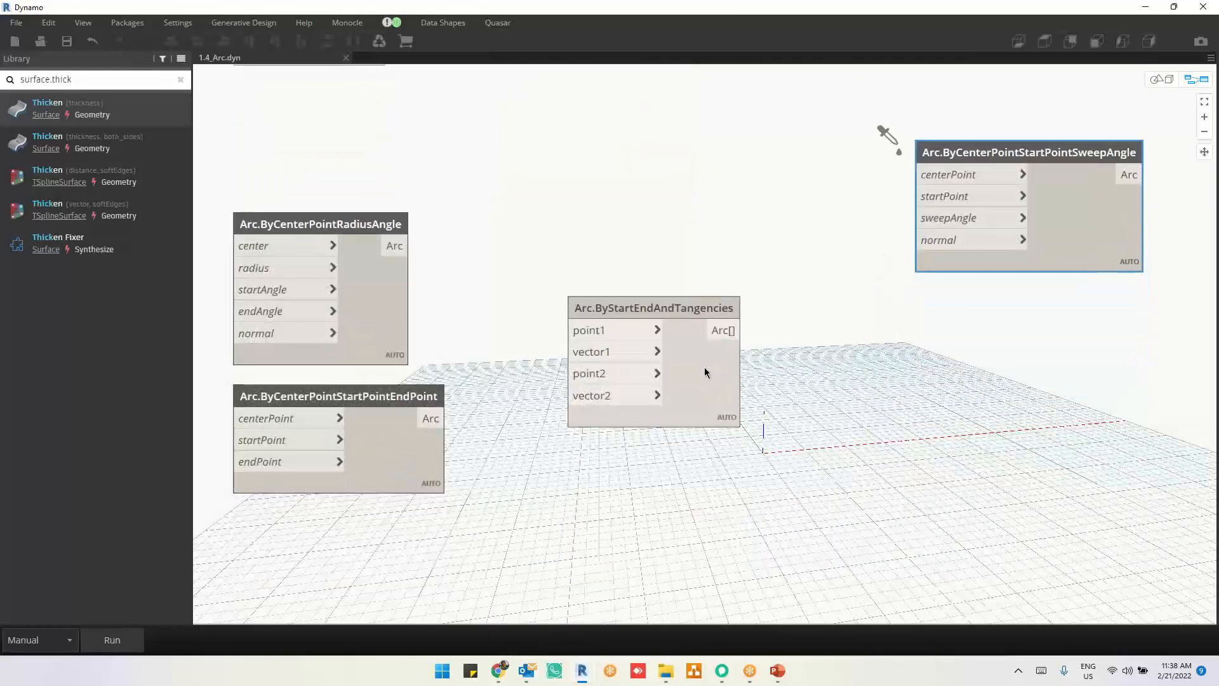
Step: Place the Arc.ByStartEndAndTangencies node below Arc.ByCenterPointStartPointSweepAngle and read the description of Arc.ByCenterPointStartPointEndPoint
mouse_move(642, 307)
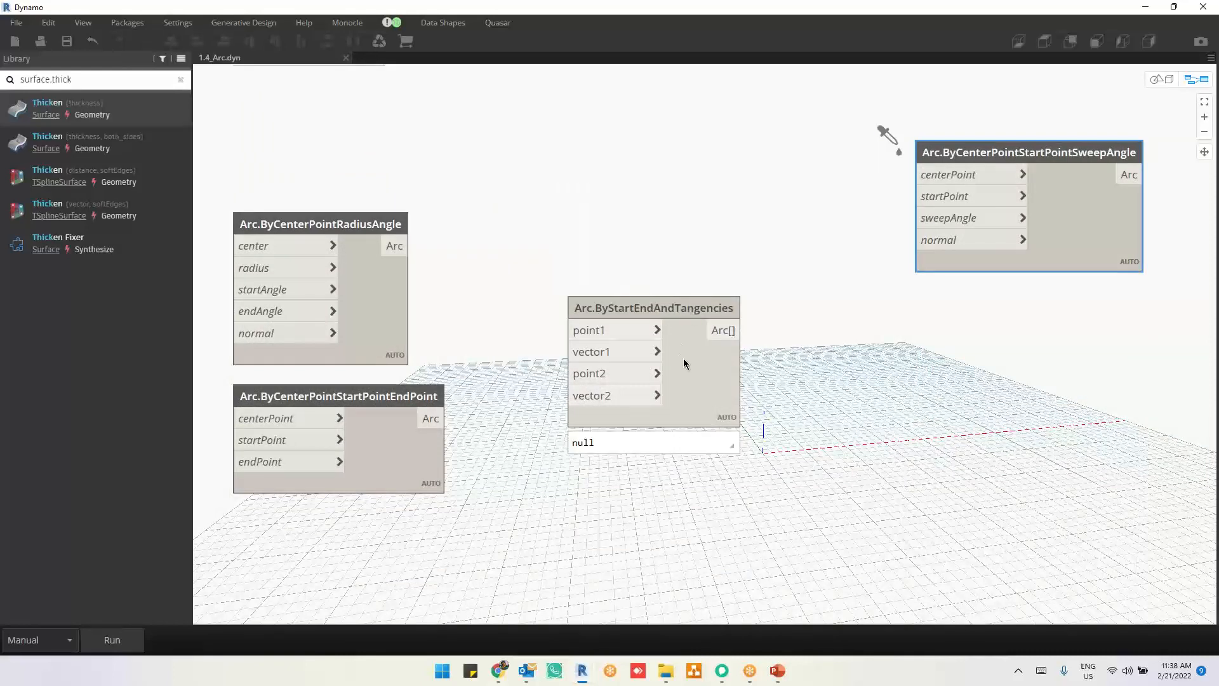
drag(689, 310, 1087, 361)
middle_drag(546, 419, 611, 421)
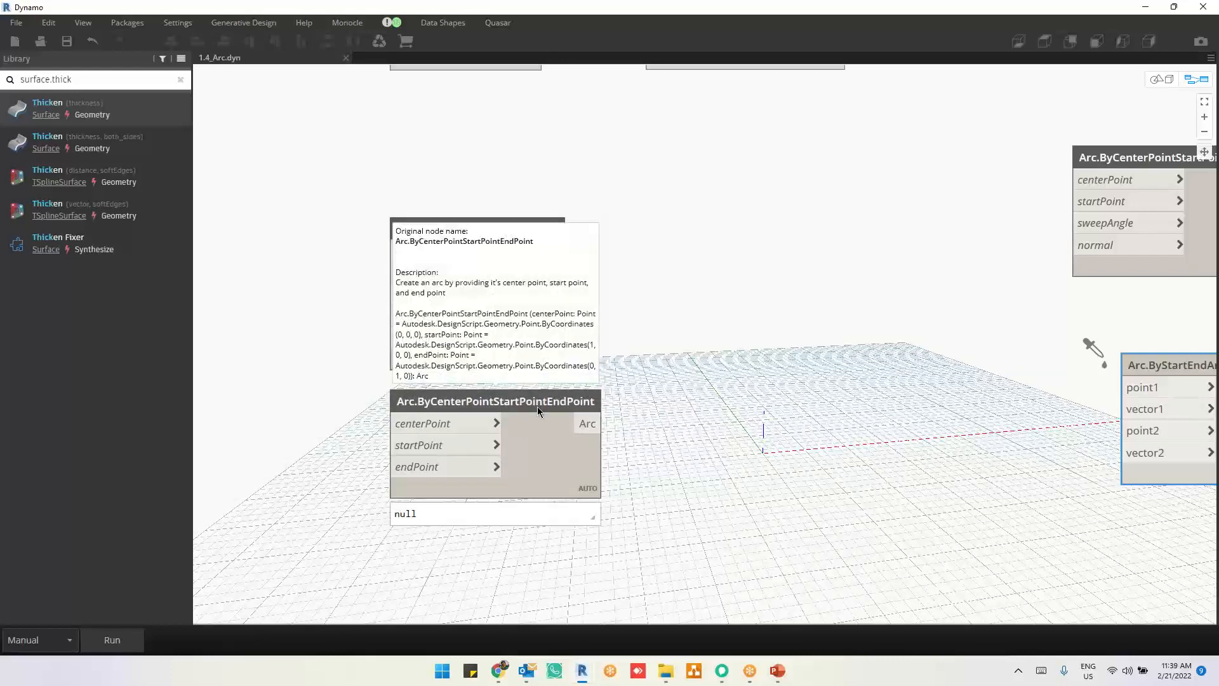
Step: Open the 1.5_Rectangle.dyn graph and move the Rectangle.ByWidthLength node with only width and length inputs above the other nodes
scroll(648, 403, down, 2)
drag(531, 354, 567, 354)
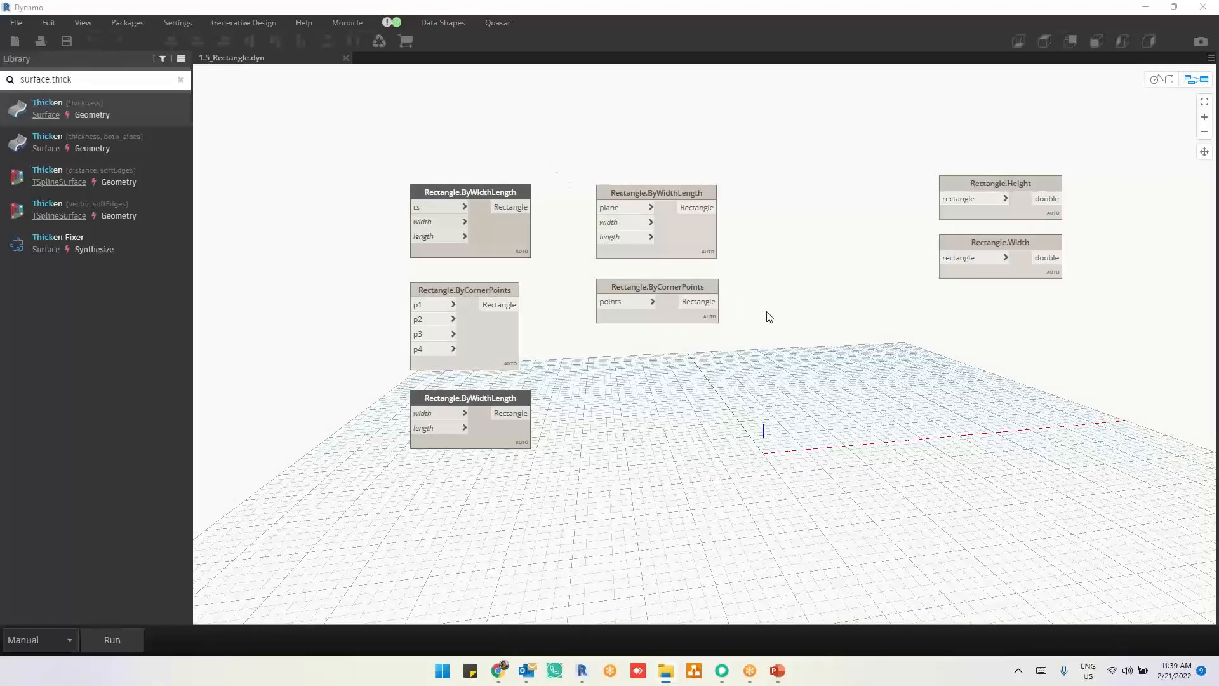
scroll(370, 193, up, 3)
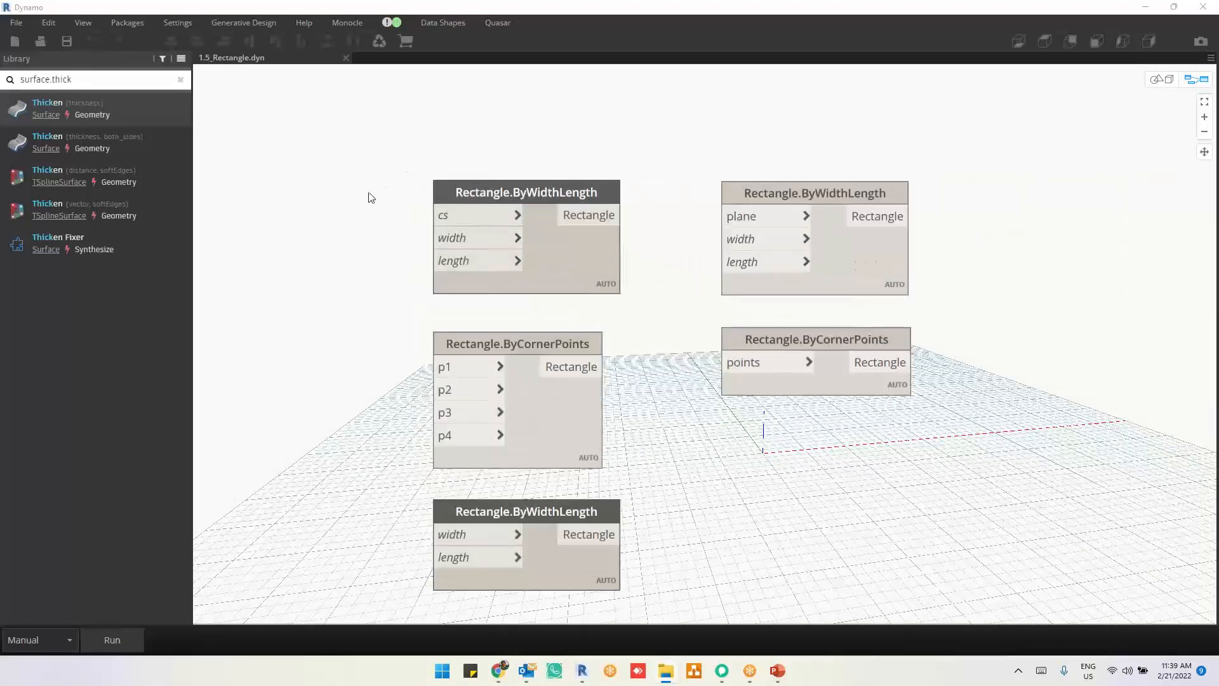
middle_drag(769, 552, 693, 466)
scroll(702, 508, down, 3)
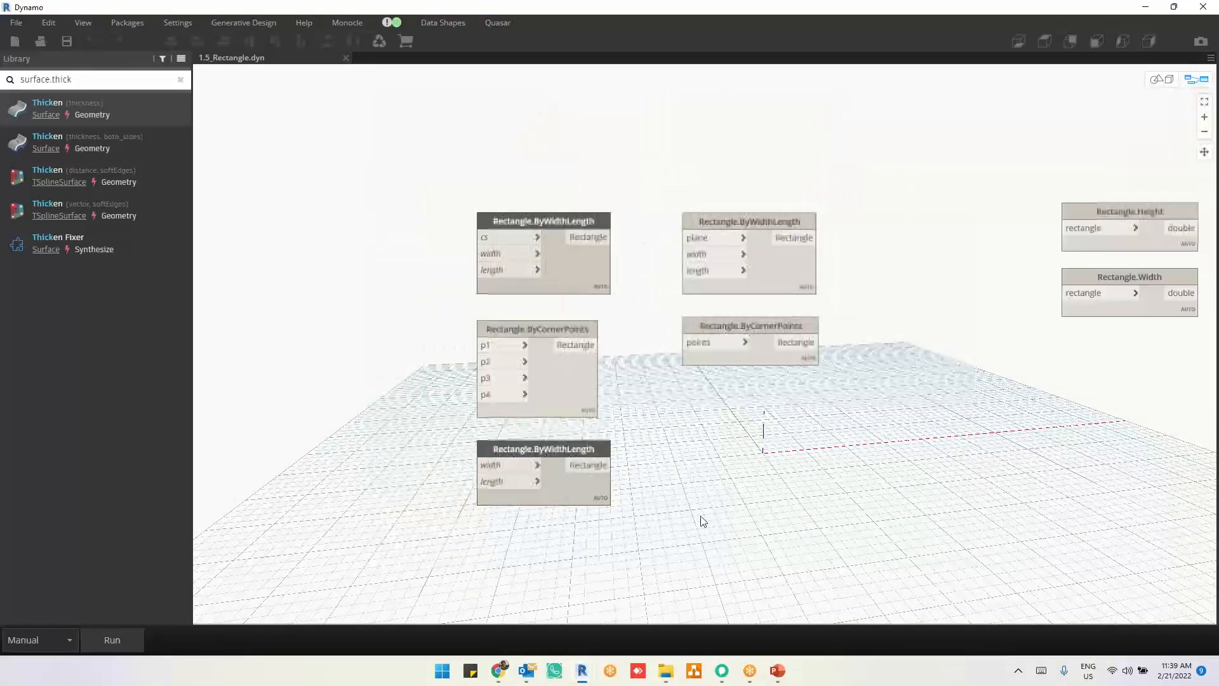
drag(599, 496, 585, 151)
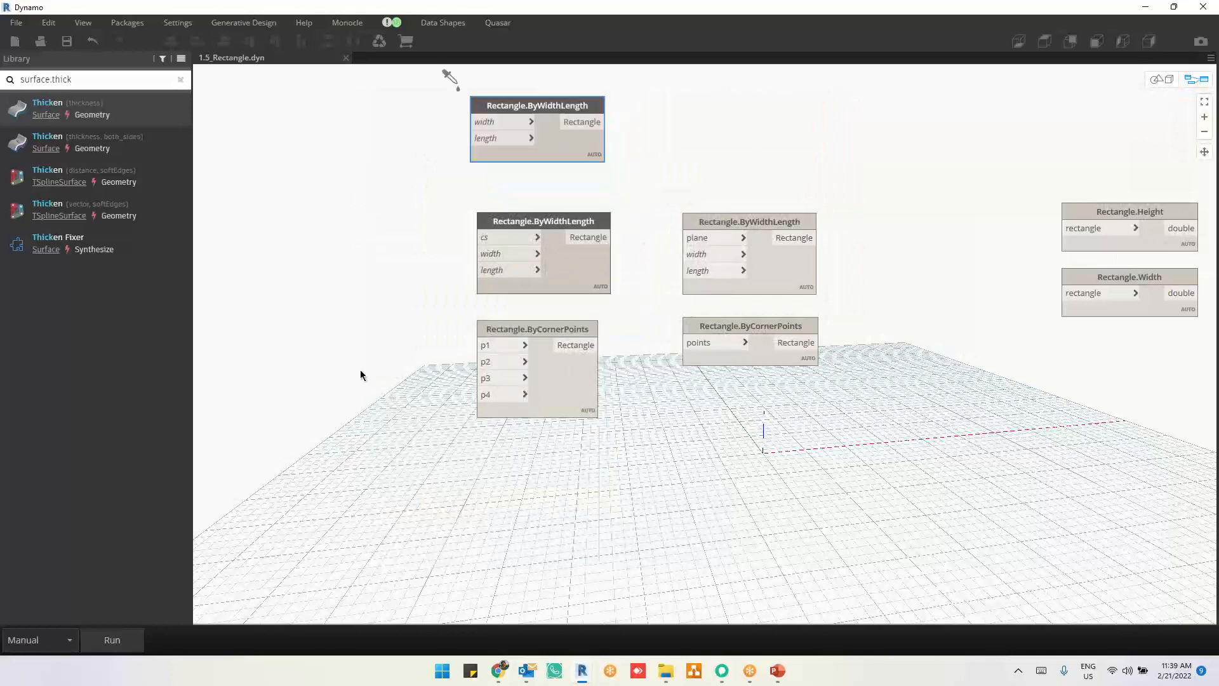
Step: Set the graph's run mode to Automatic and inspect the Rectangle.ByWidthLength node that takes a coordinate system
click(64, 640)
click(41, 595)
click(759, 430)
middle_drag(758, 432, 790, 535)
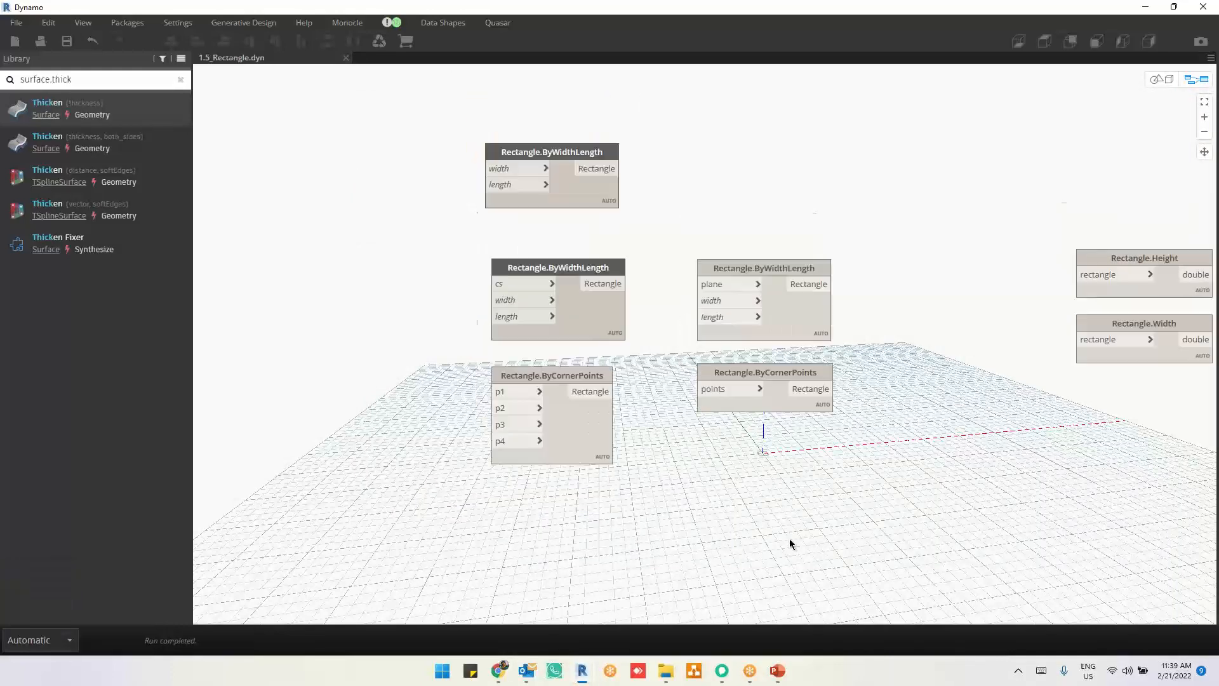
drag(600, 244, 598, 249)
middle_drag(904, 589, 950, 471)
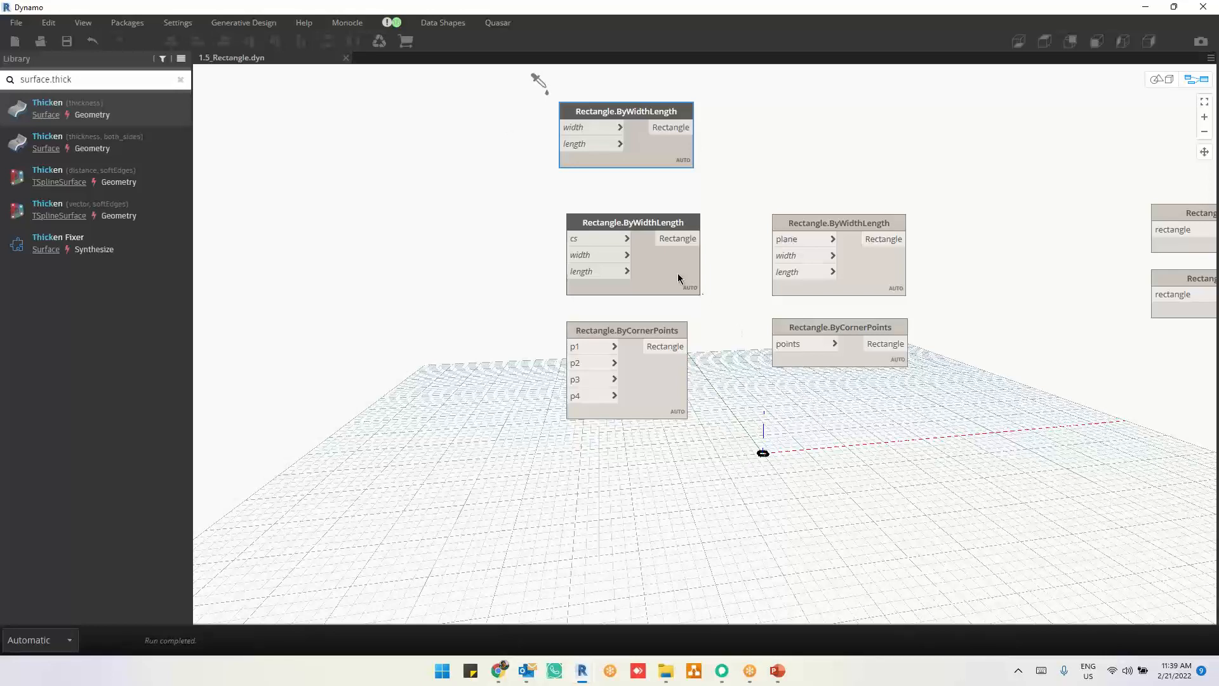
scroll(719, 246, up, 2)
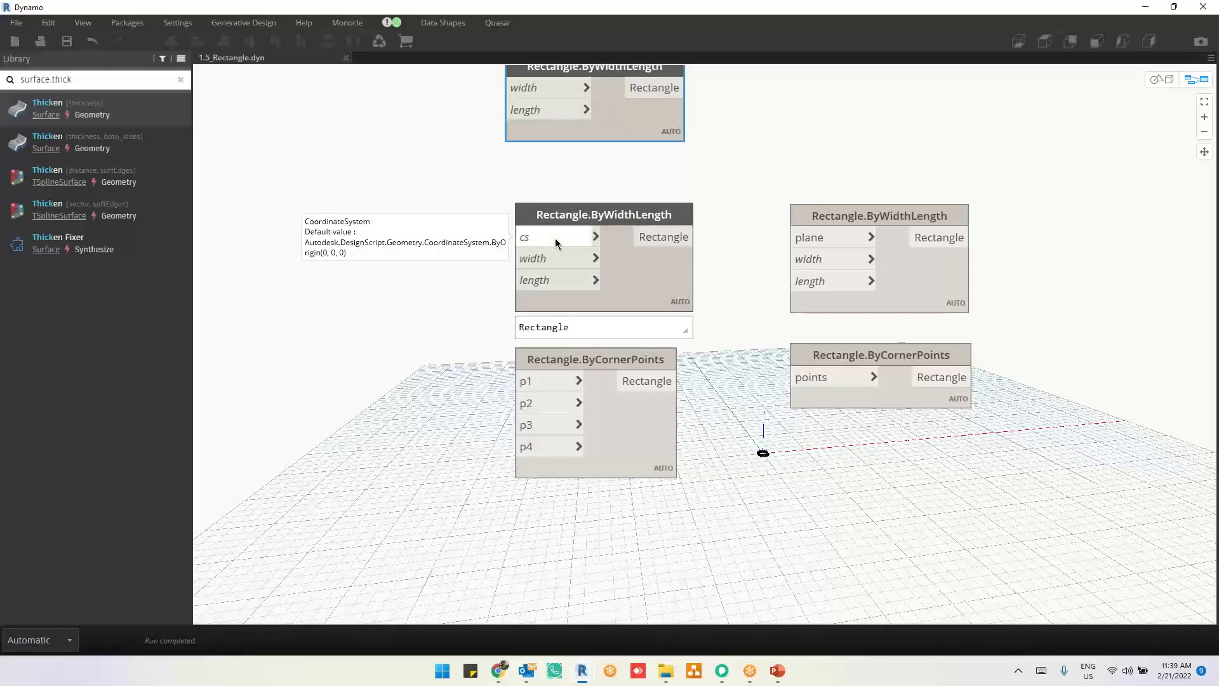
Step: Open the 10_Arrays.dyn graph and examine the node chain from DynamicSimulation through Rectangle.ByWidthLength to Surface.Thicken
click(665, 670)
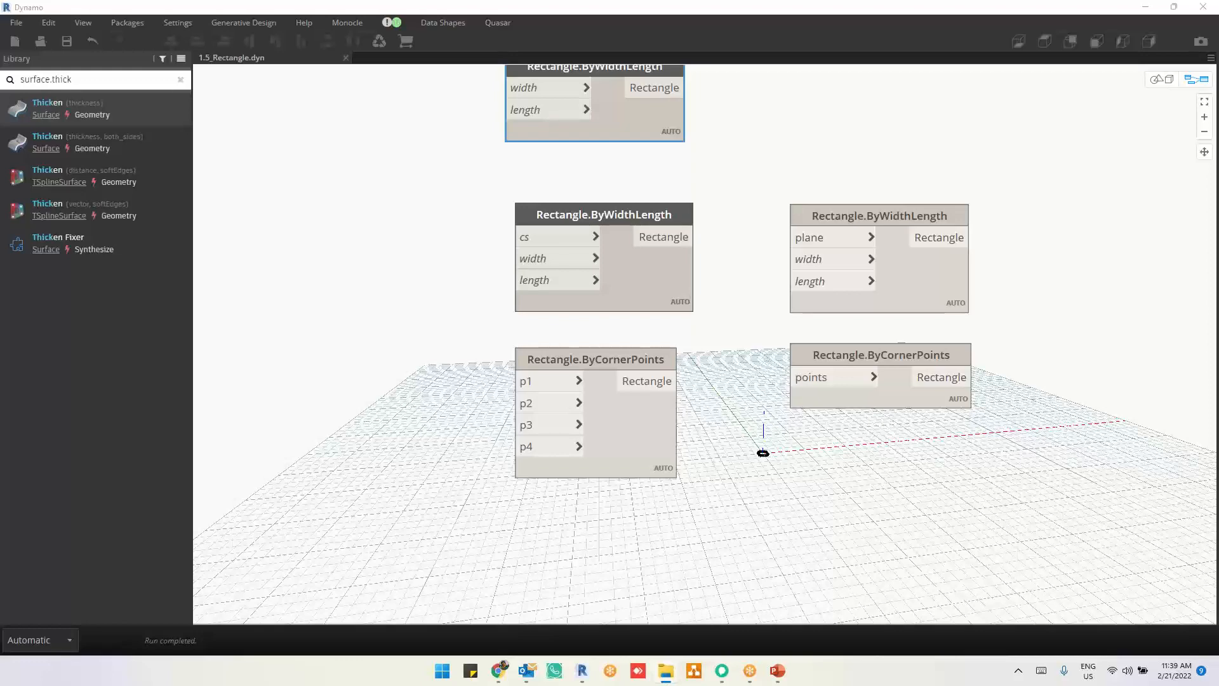
click(915, 141)
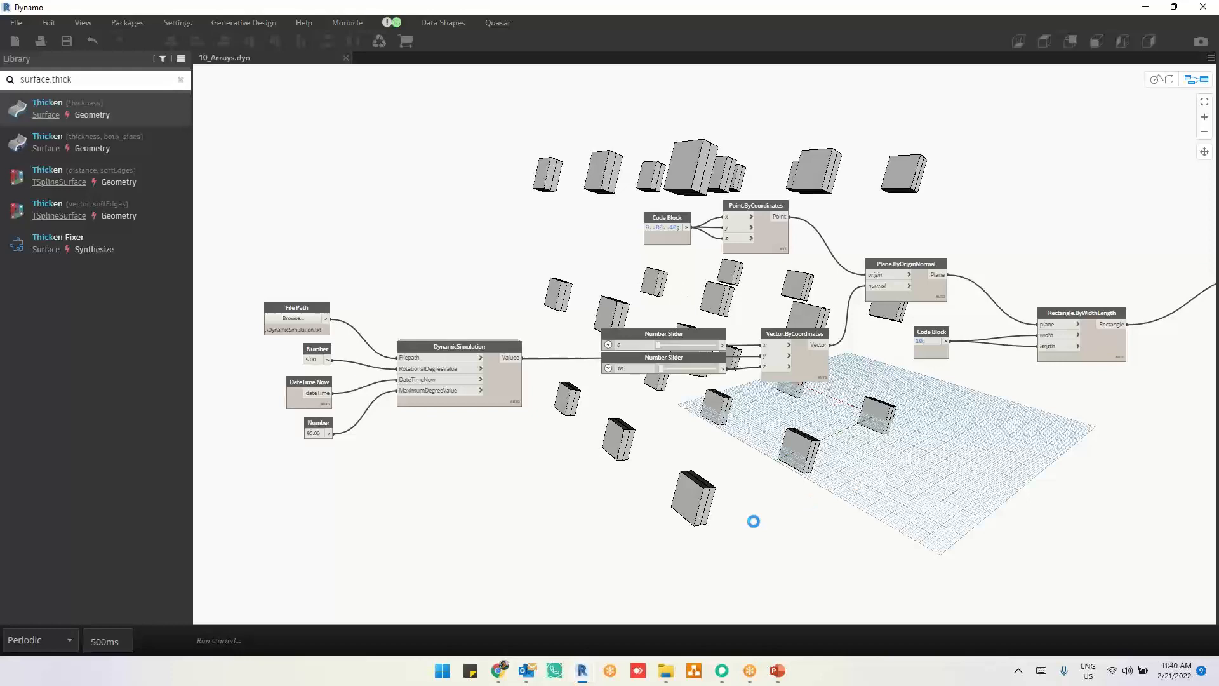
middle_drag(1139, 263, 957, 343)
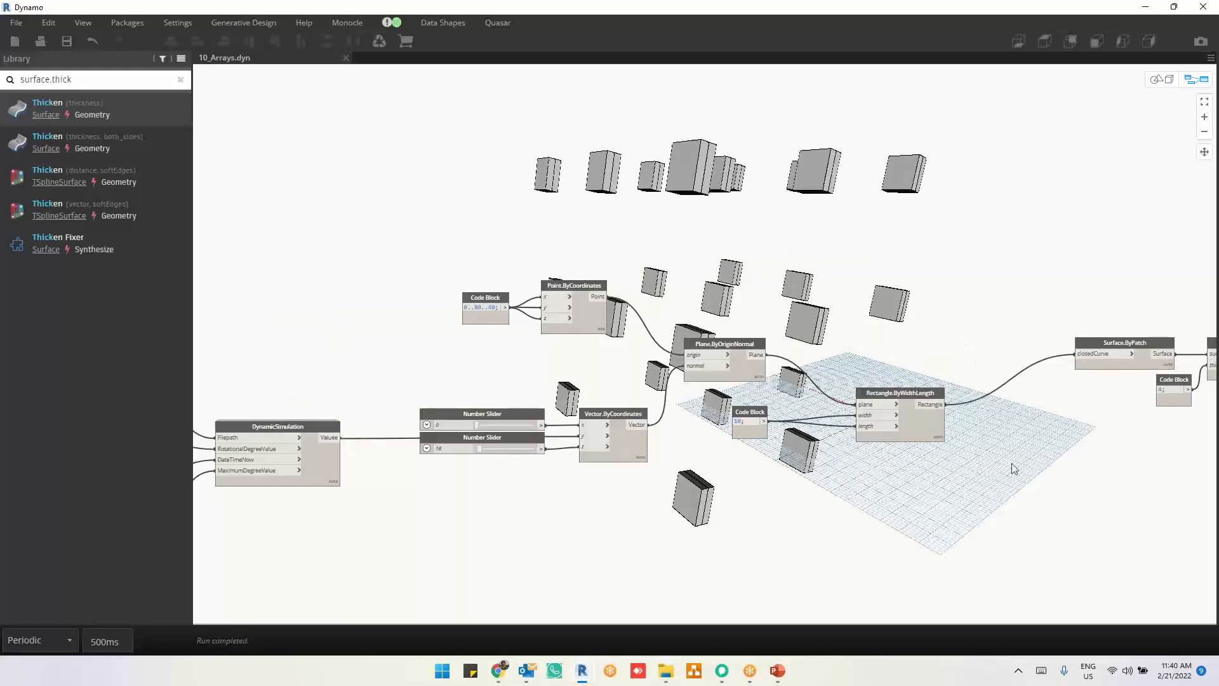
middle_drag(1014, 469, 868, 485)
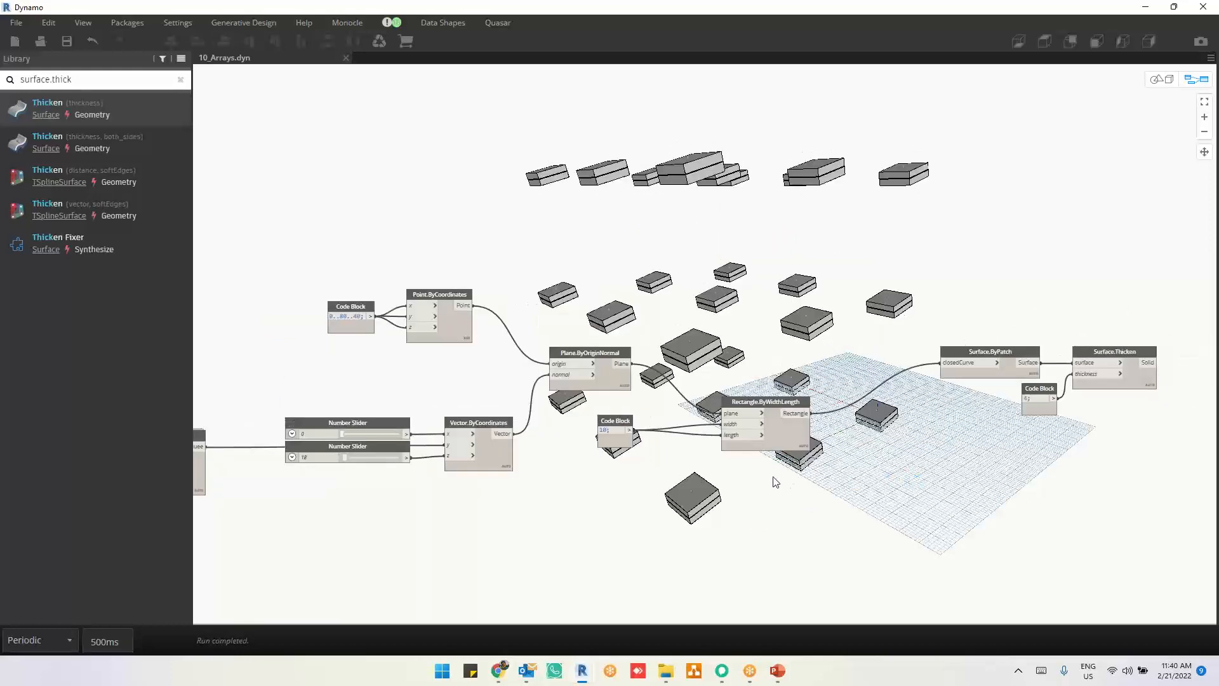
middle_drag(521, 518, 678, 507)
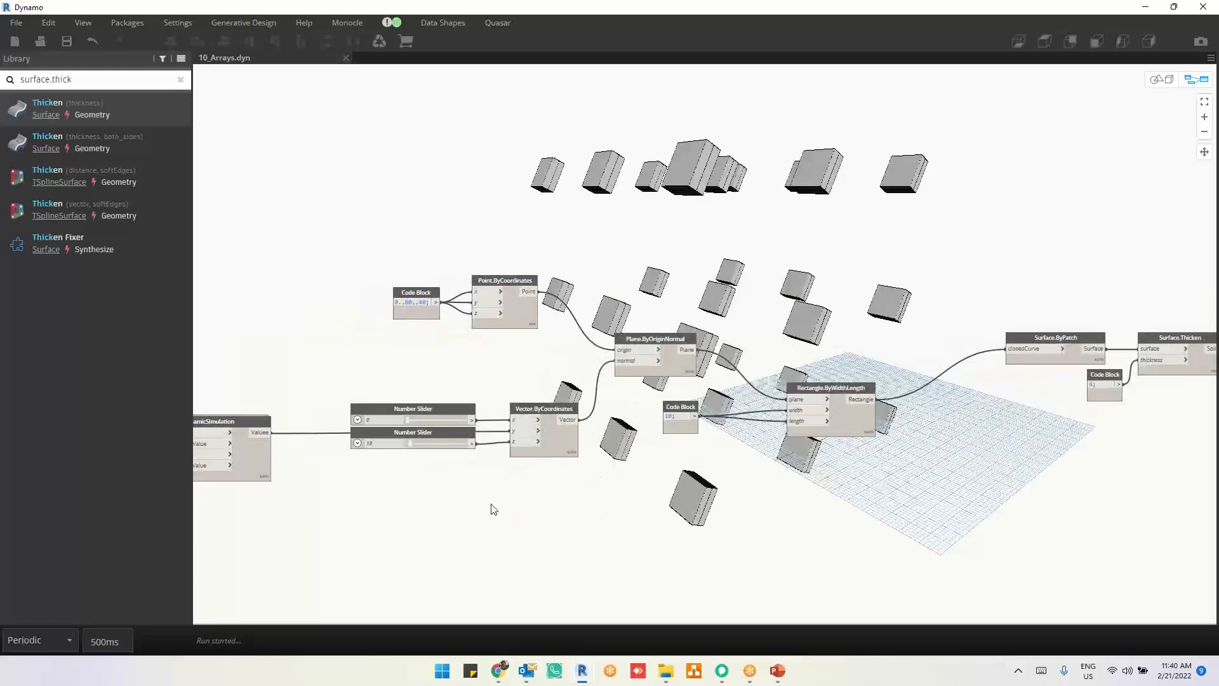
middle_drag(494, 509, 526, 511)
middle_drag(607, 509, 644, 509)
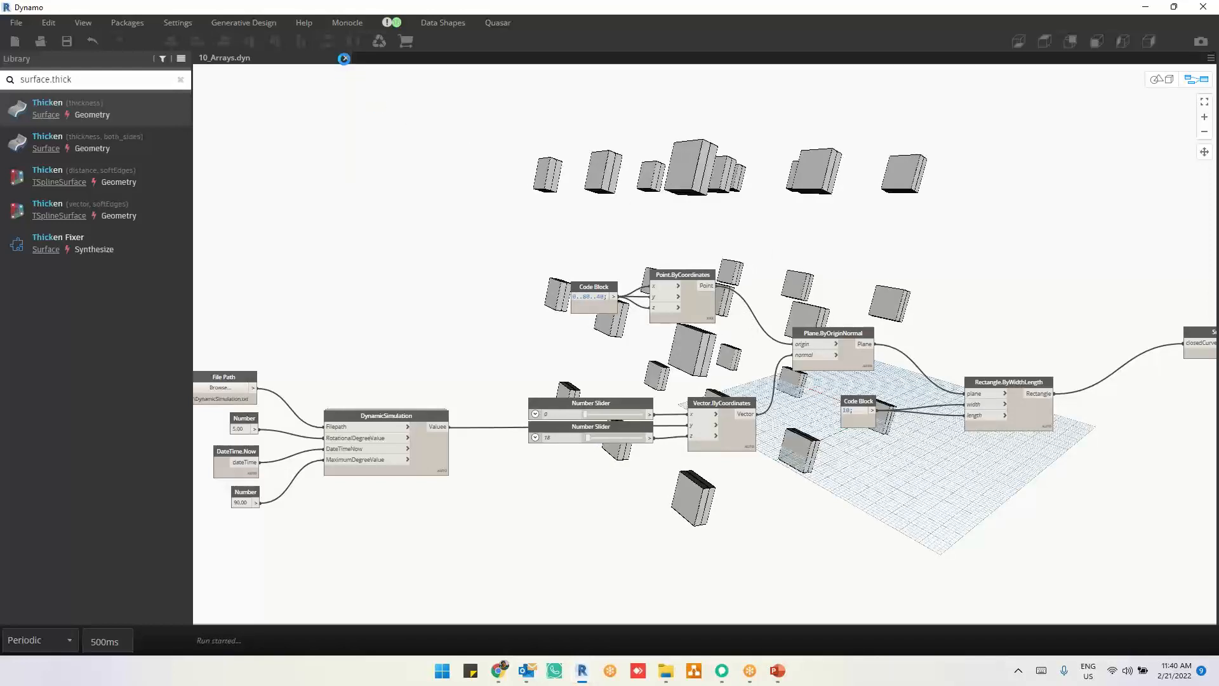
Step: Close the 10_Arrays graph, reopen 1.5_Rectangle.dyn and review the inputs of its Rectangle.ByWidthLength node with cs
click(346, 59)
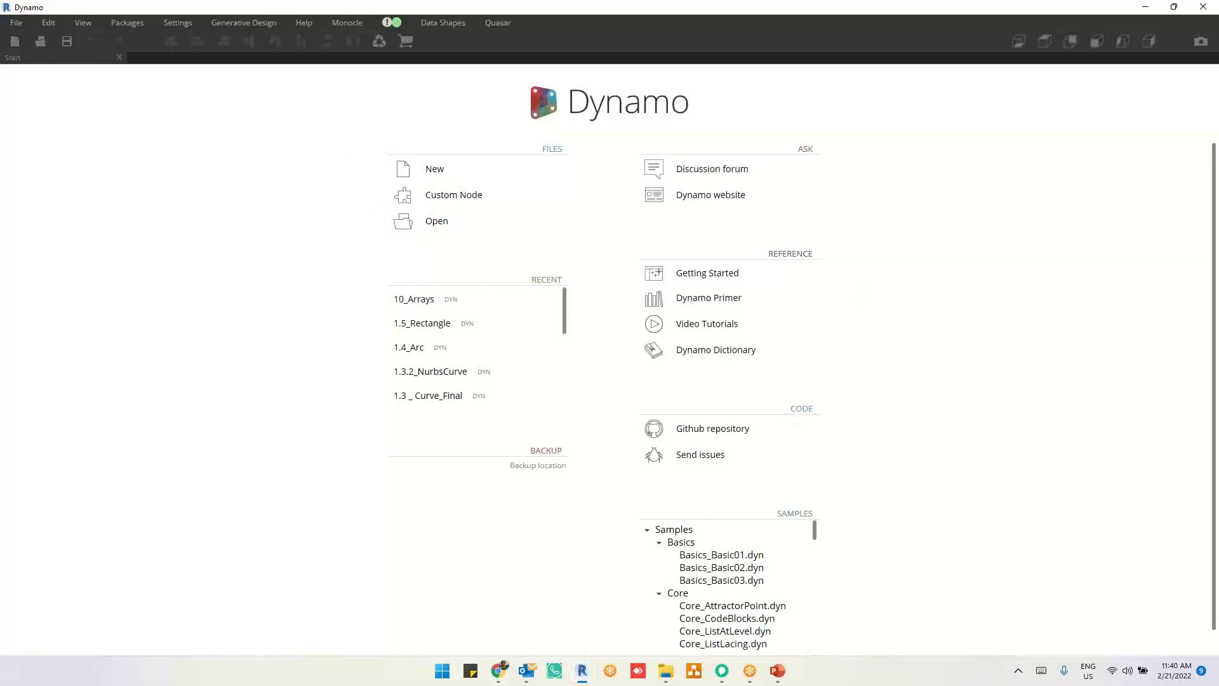
key(super+e)
click(540, 320)
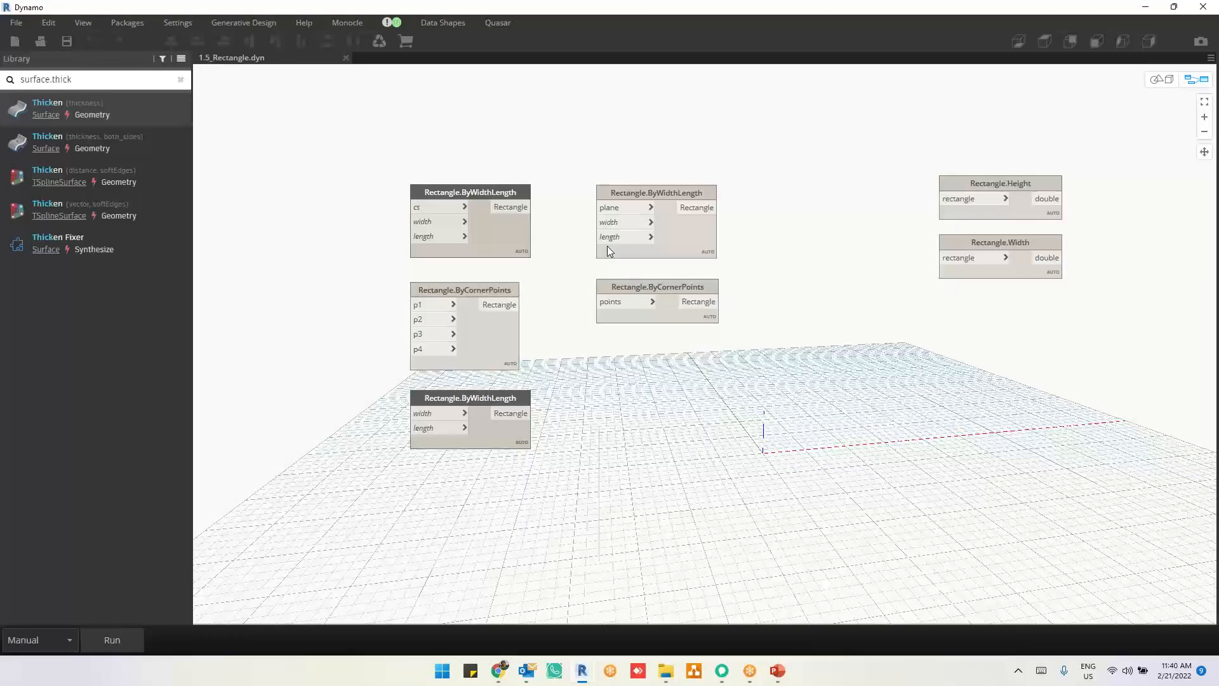
scroll(436, 188, up, 4)
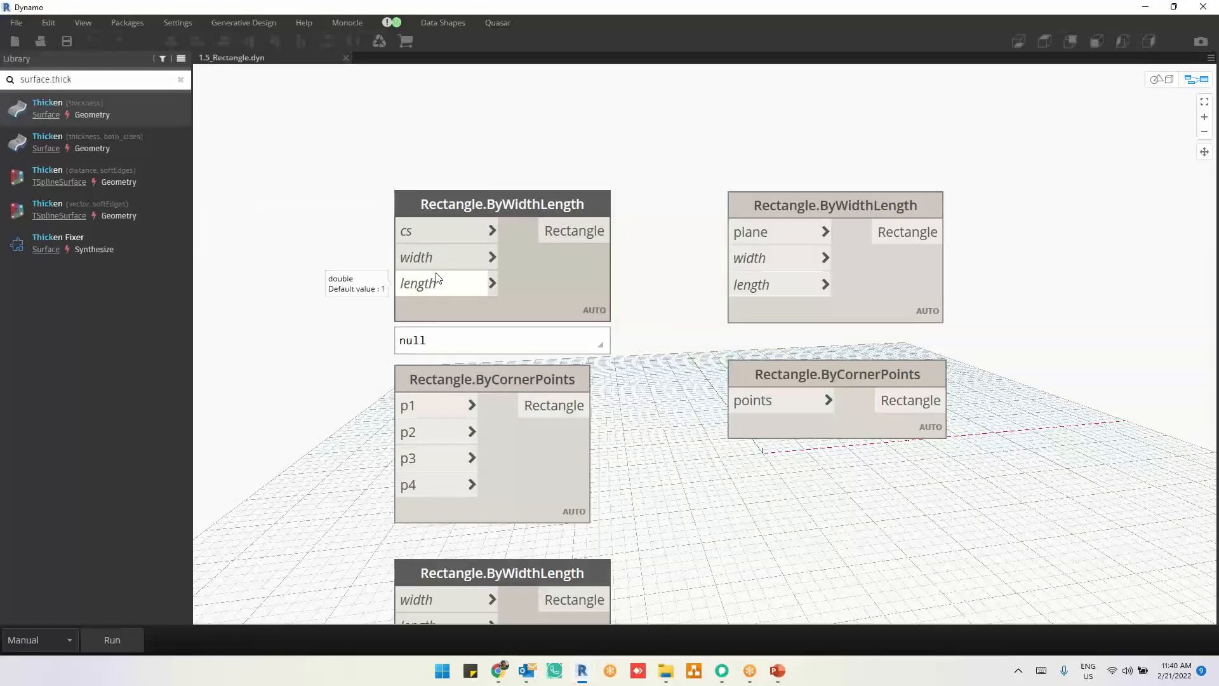
mouse_move(479, 198)
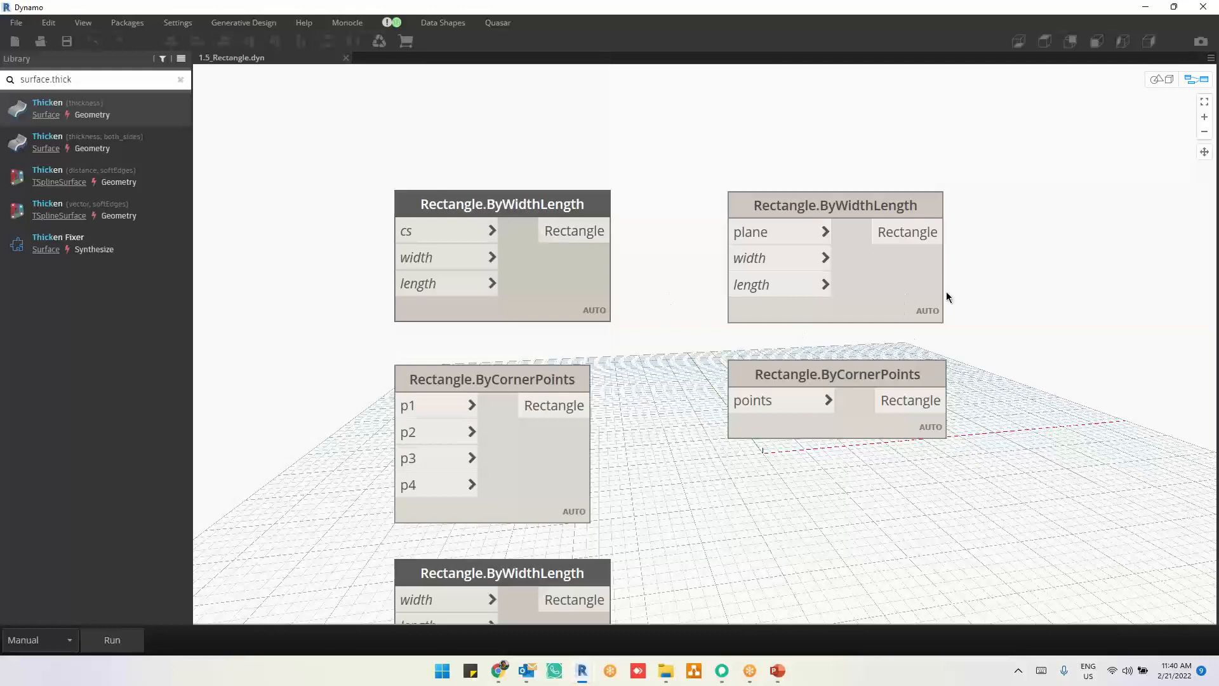
Step: Move the Rectangle.ByWidthLength node with the plane input farther to the side and review its width and length inputs
drag(892, 290, 1067, 288)
middle_drag(922, 379, 664, 402)
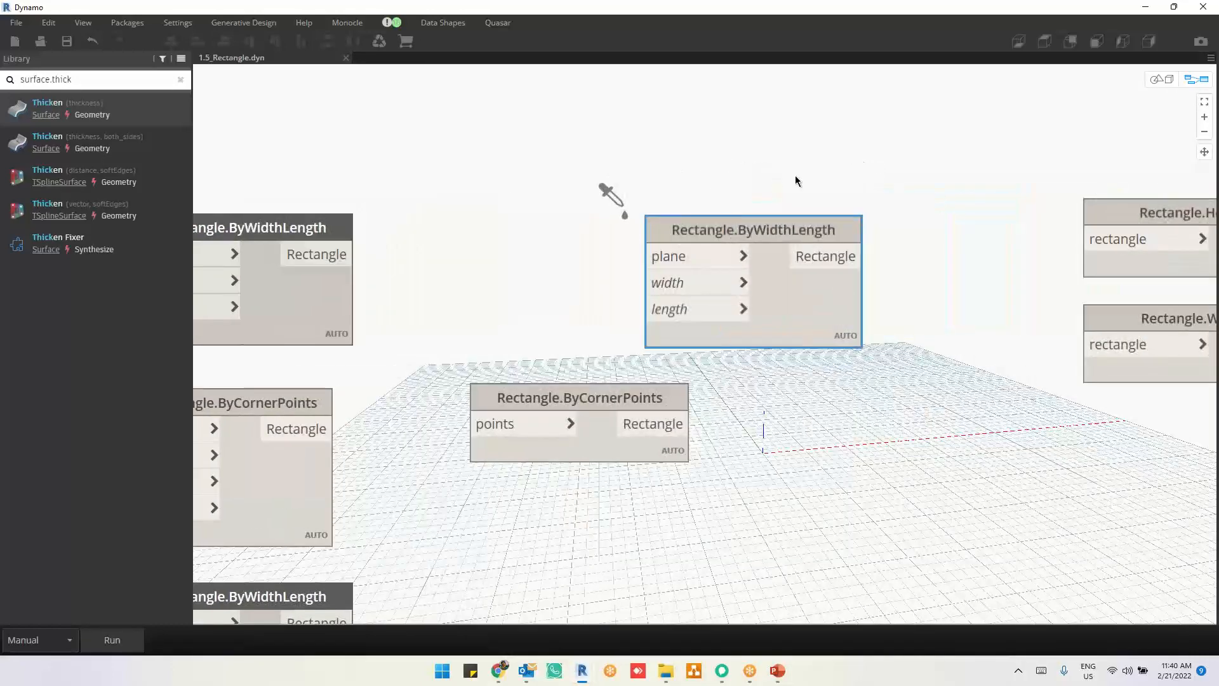
scroll(795, 176, up, 3)
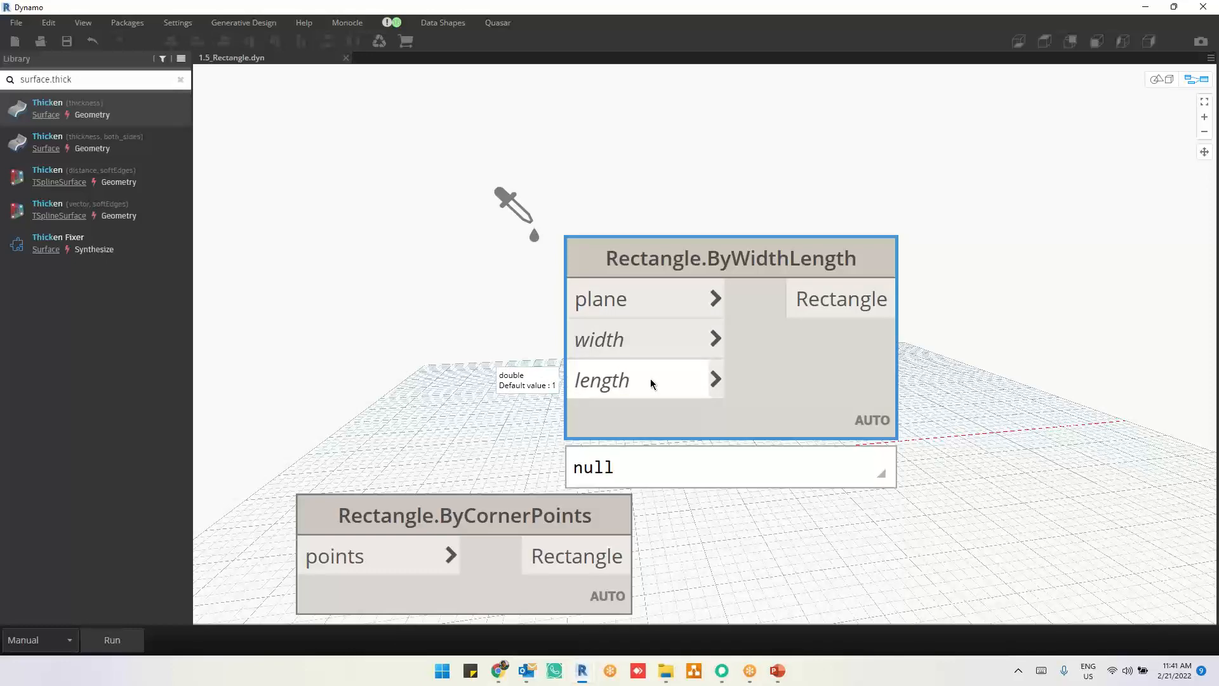
scroll(650, 379, down, 3)
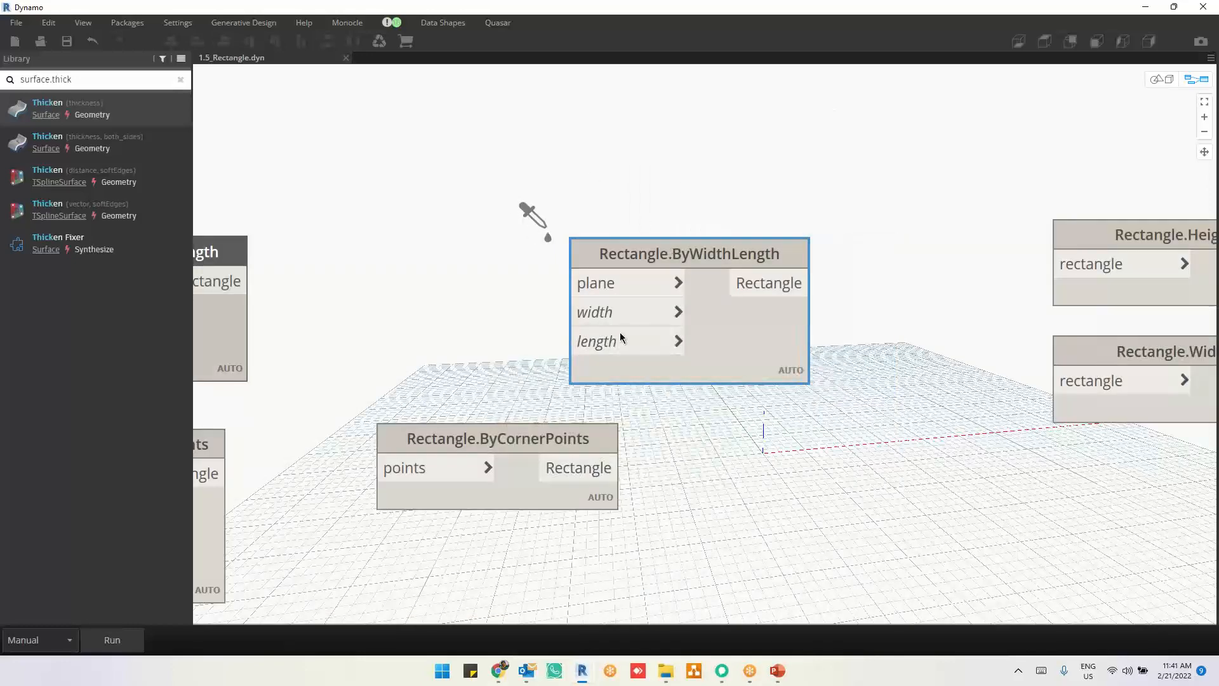
Step: Place the Rectangle.ByCornerPoints node with the points input directly beneath the plane-based Rectangle.ByWidthLength node and review it
drag(587, 438, 773, 454)
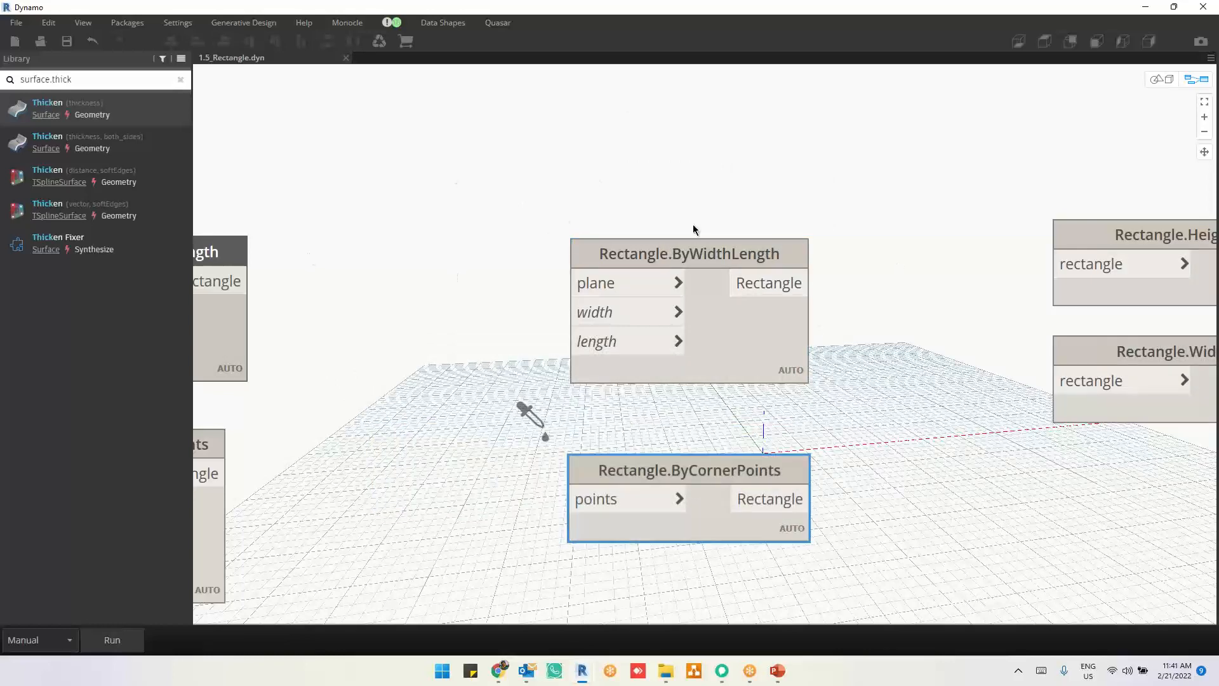
mouse_move(809, 270)
scroll(839, 191, down, 3)
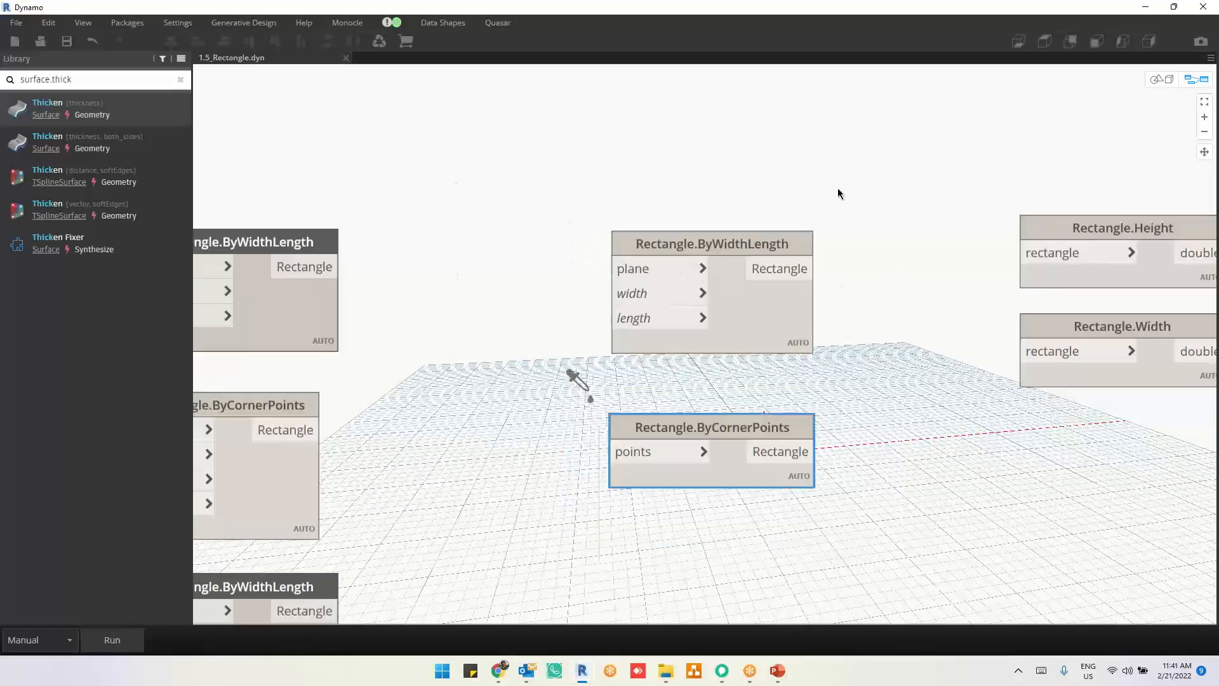
middle_drag(744, 452, 662, 277)
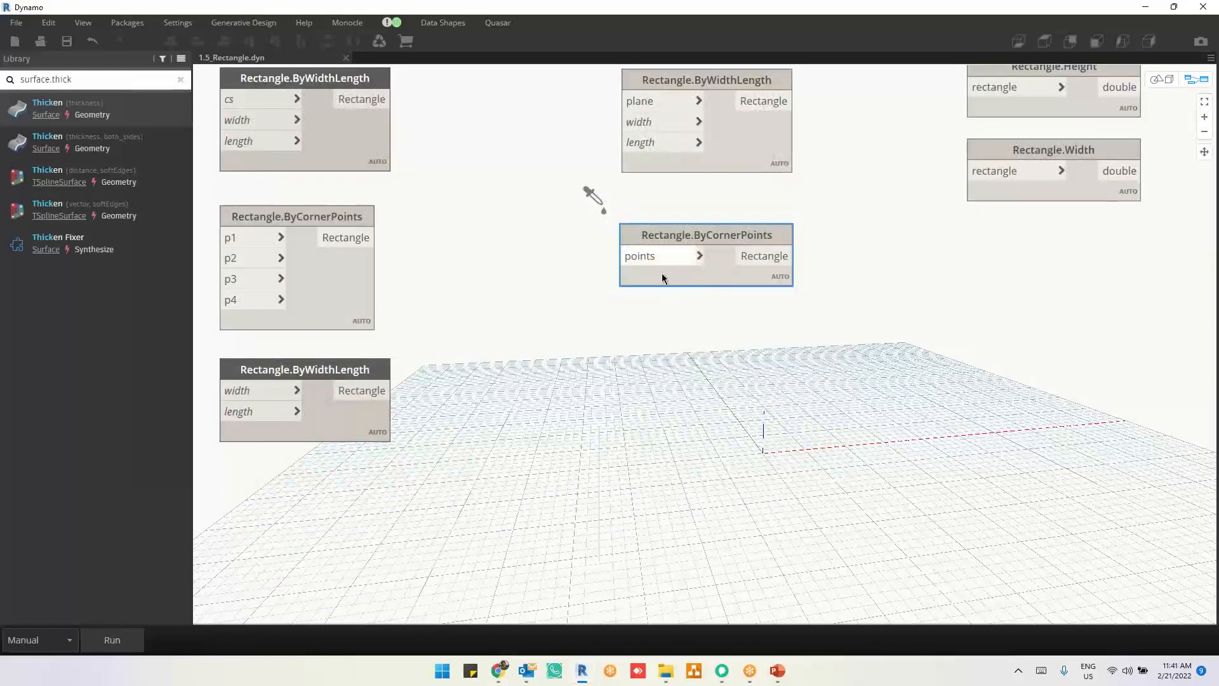
scroll(746, 294, up, 3)
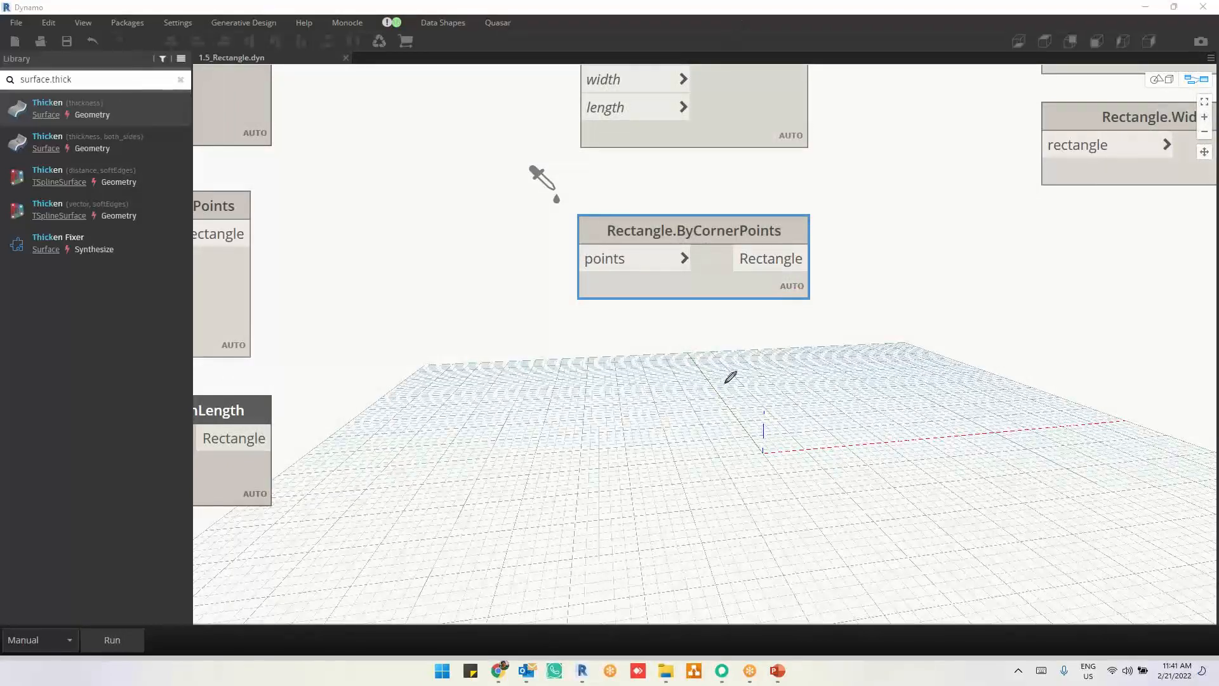
right_click(787, 367)
click(853, 336)
key(ctrl+v)
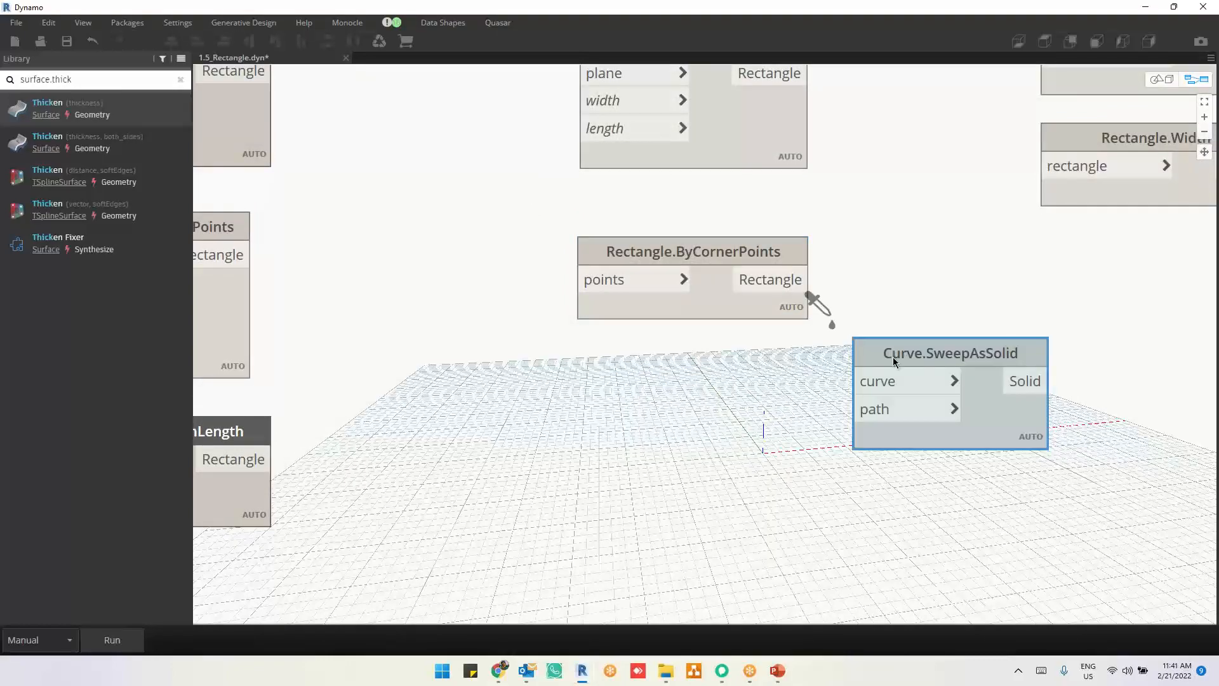
key(Delete)
Step: Annotate the grid with a square and a crossed four-point shape, underline the Rectangle.ByCornerPoints title, and clear the marks
key(ctrl+b)
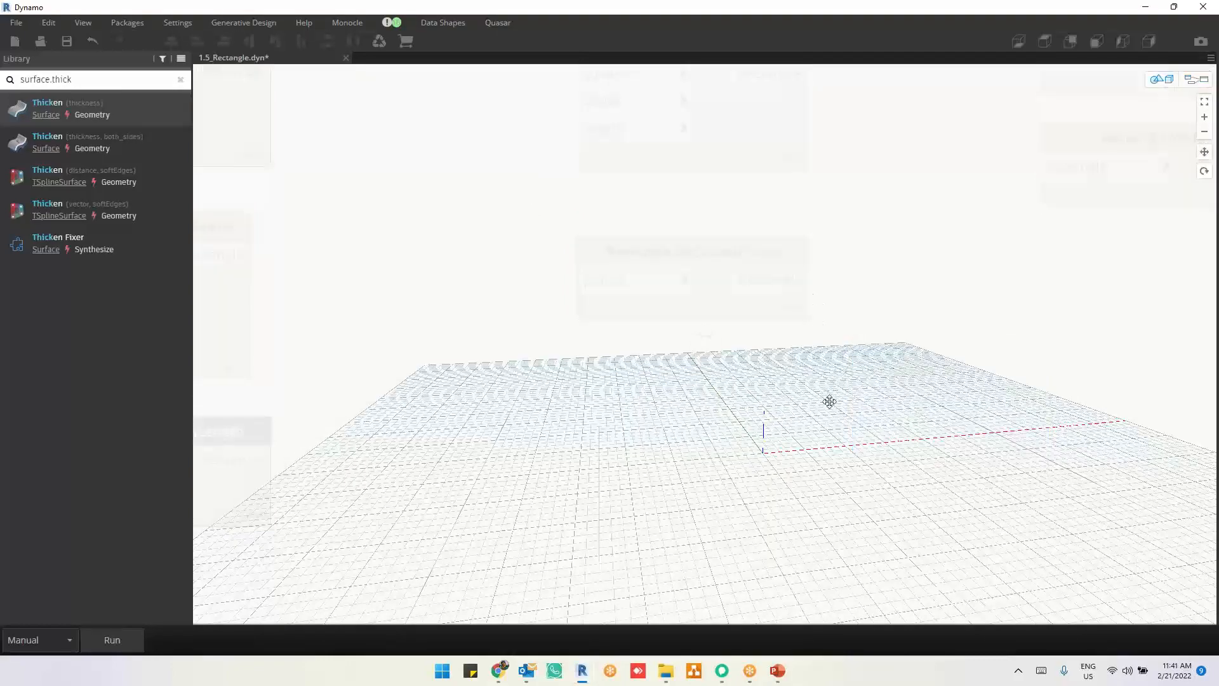
right_drag(830, 400, 821, 444)
key(ctrl+b)
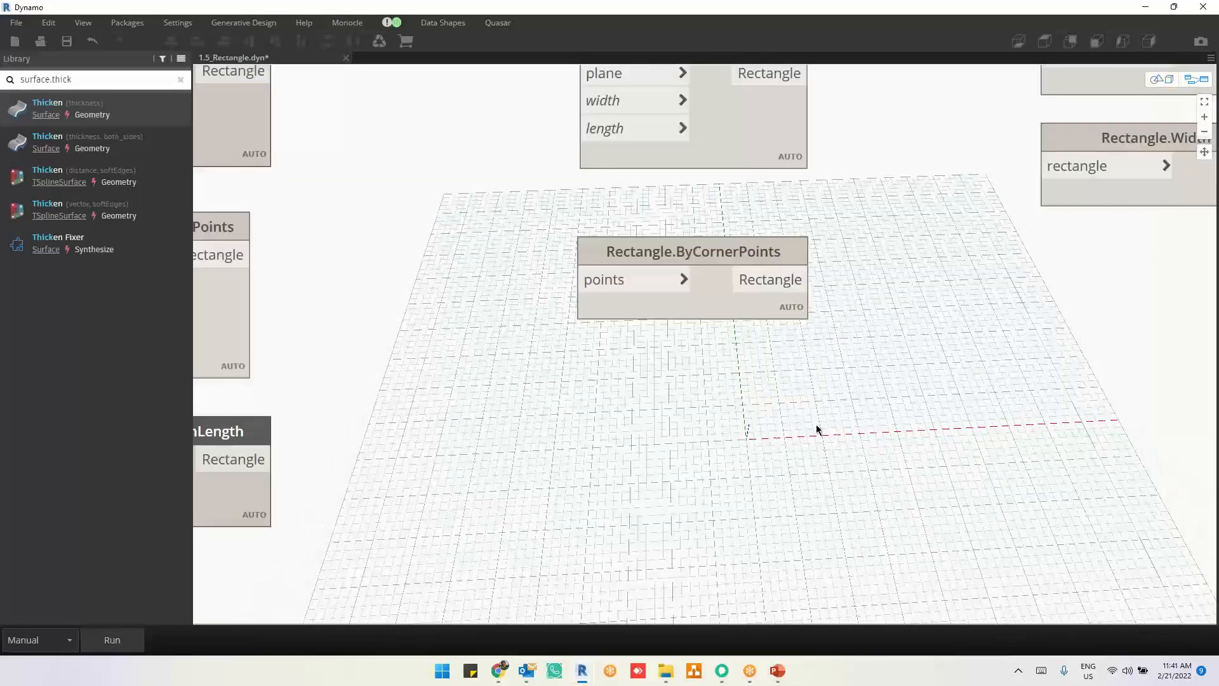
click(735, 33)
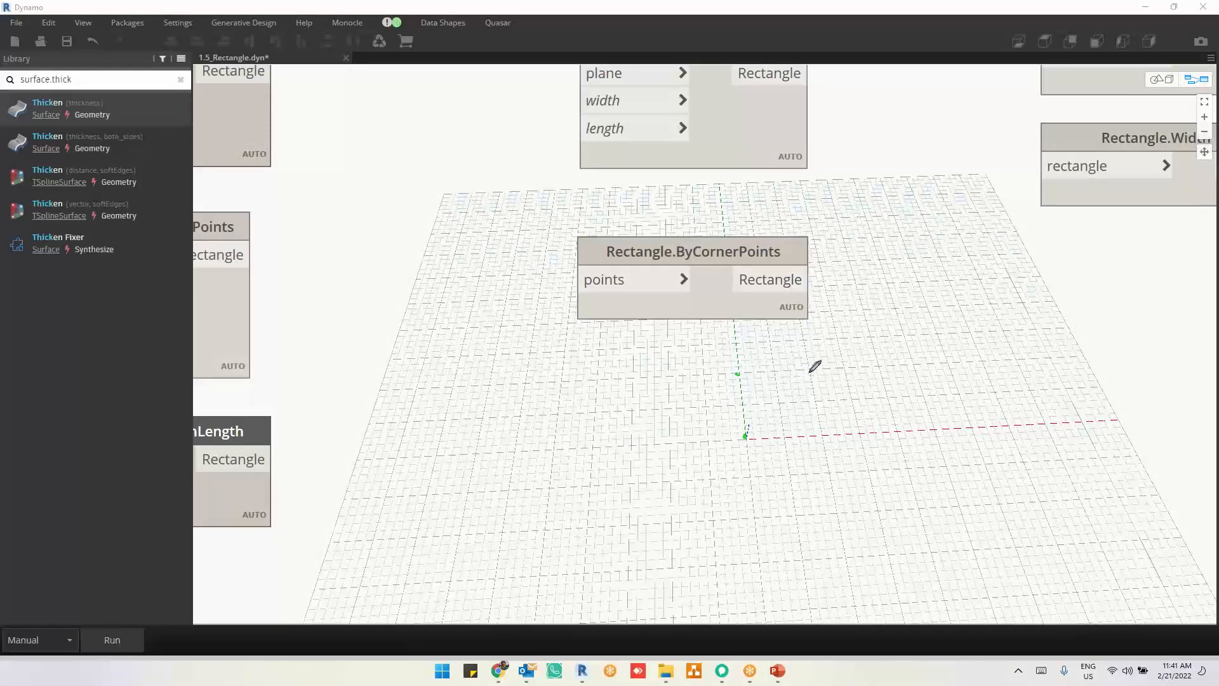
click(818, 435)
mouse_move(746, 435)
mouse_down()
mouse_move(737, 373)
mouse_move(785, 371)
mouse_move(813, 437)
mouse_move(742, 437)
mouse_up()
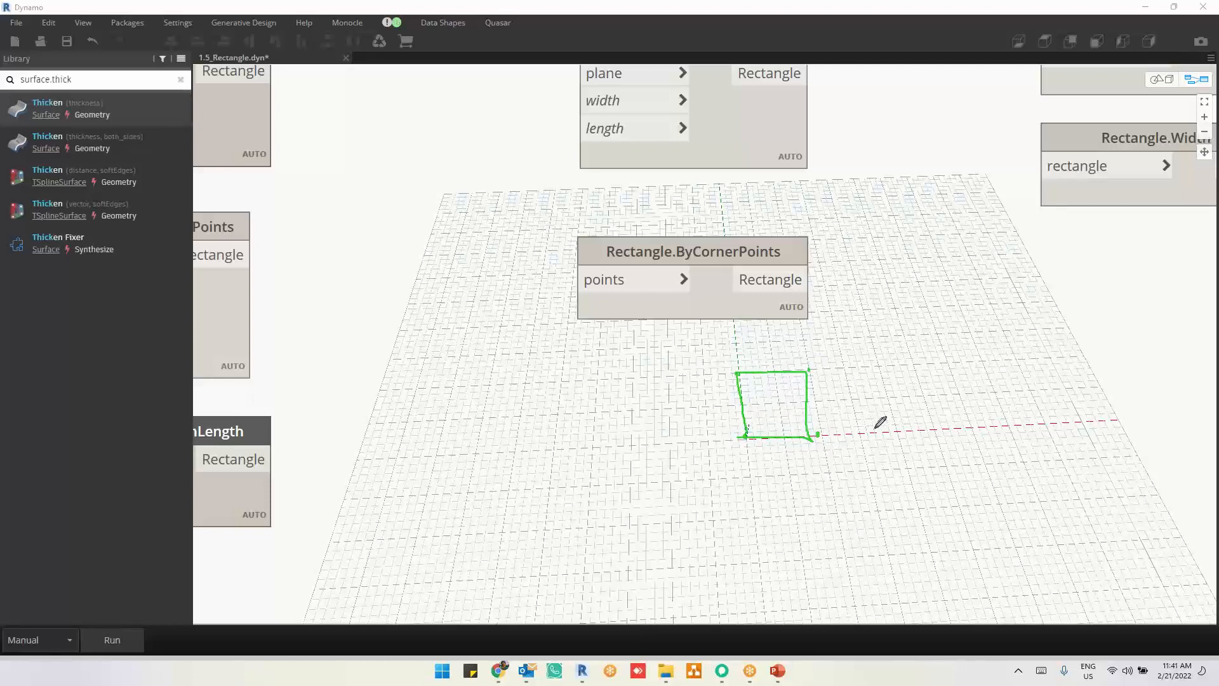
click(896, 432)
click(877, 368)
click(970, 426)
mouse_move(897, 430)
mouse_down()
mouse_move(946, 363)
mouse_move(879, 367)
mouse_move(970, 426)
mouse_up()
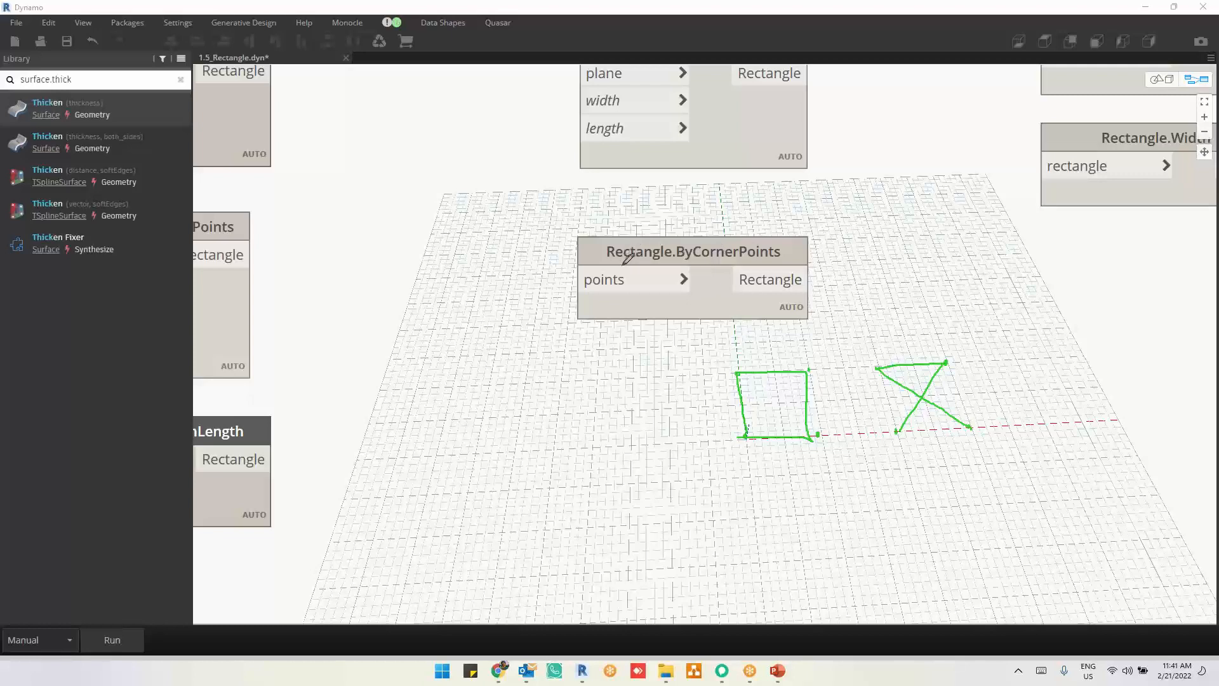
drag(591, 267, 821, 266)
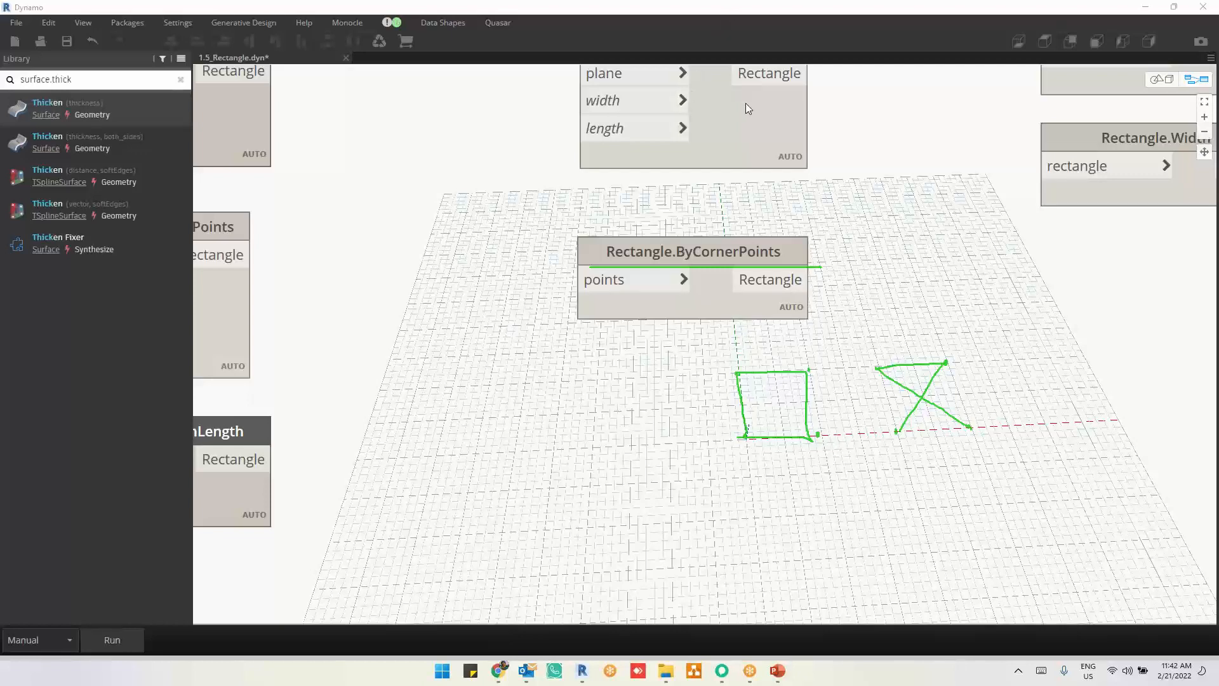
key(Escape)
Step: Close the 1.5_Rectangle.dyn graph without saving its changes and open 1.6_Circle.dyn
scroll(712, 391, down, 3)
middle_drag(933, 366, 956, 438)
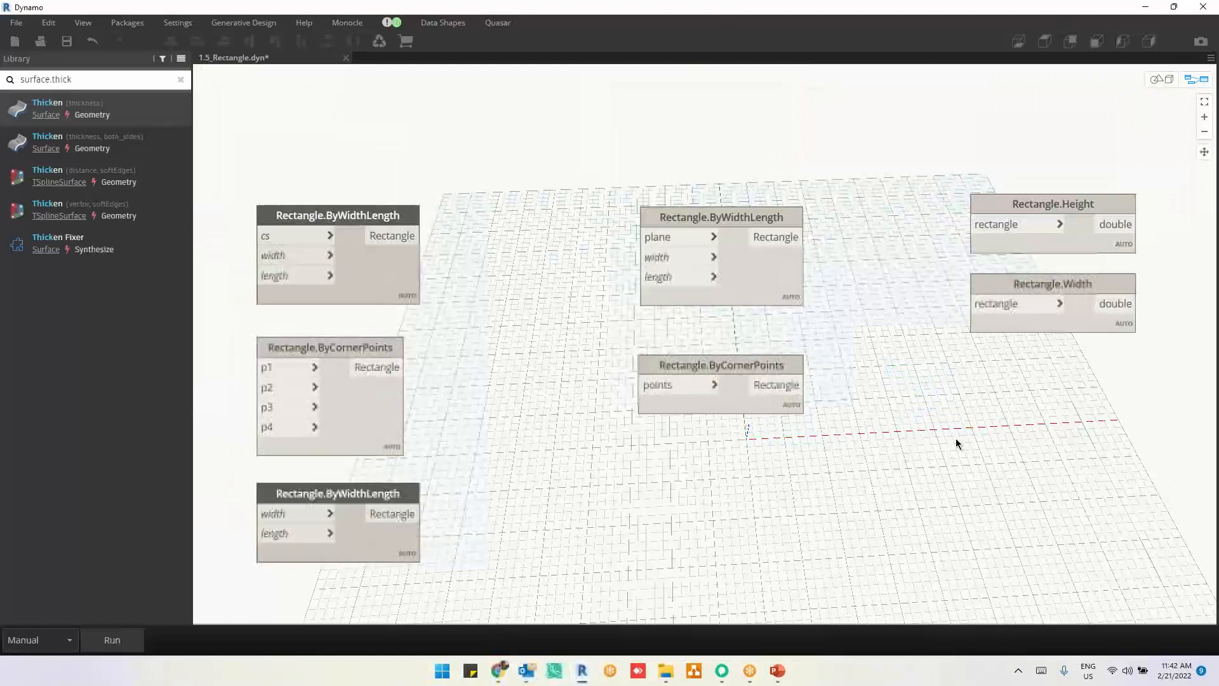
middle_drag(582, 539, 674, 518)
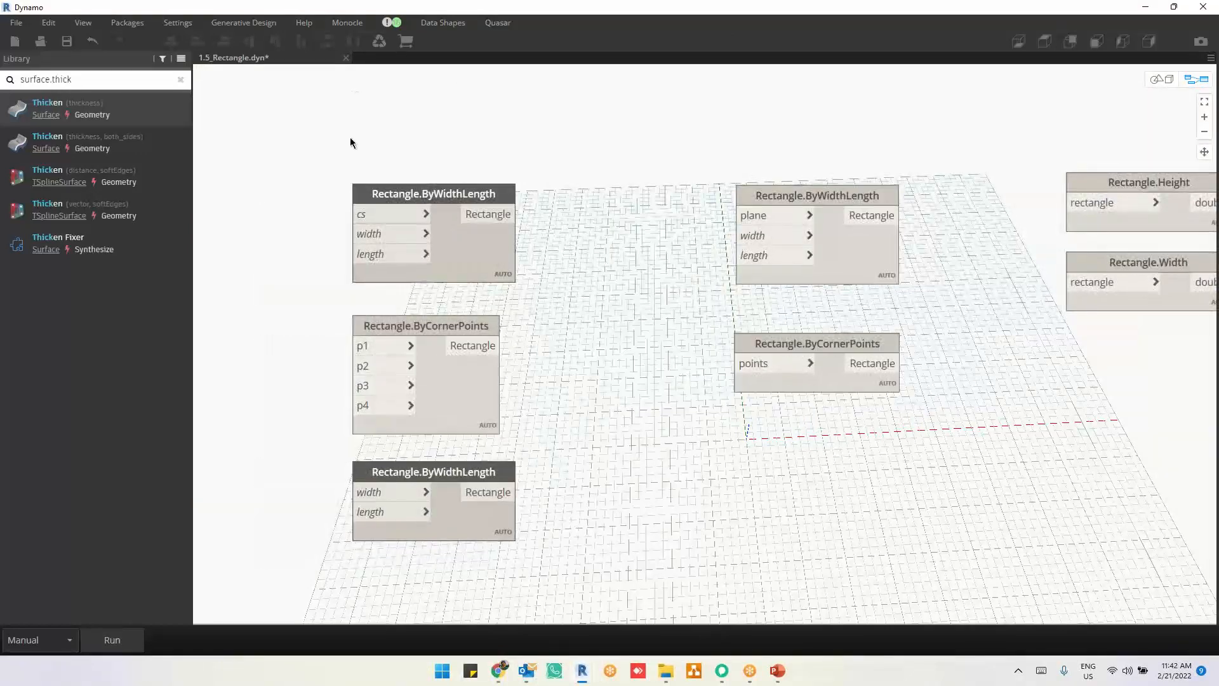
click(346, 58)
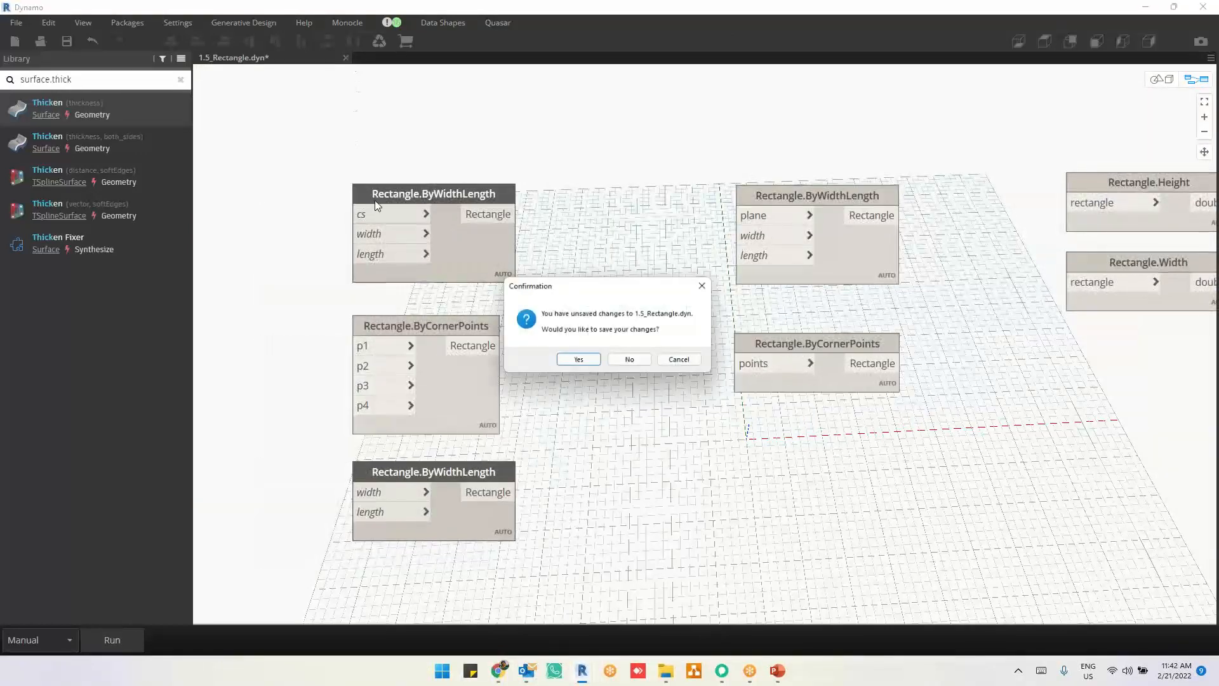
click(631, 359)
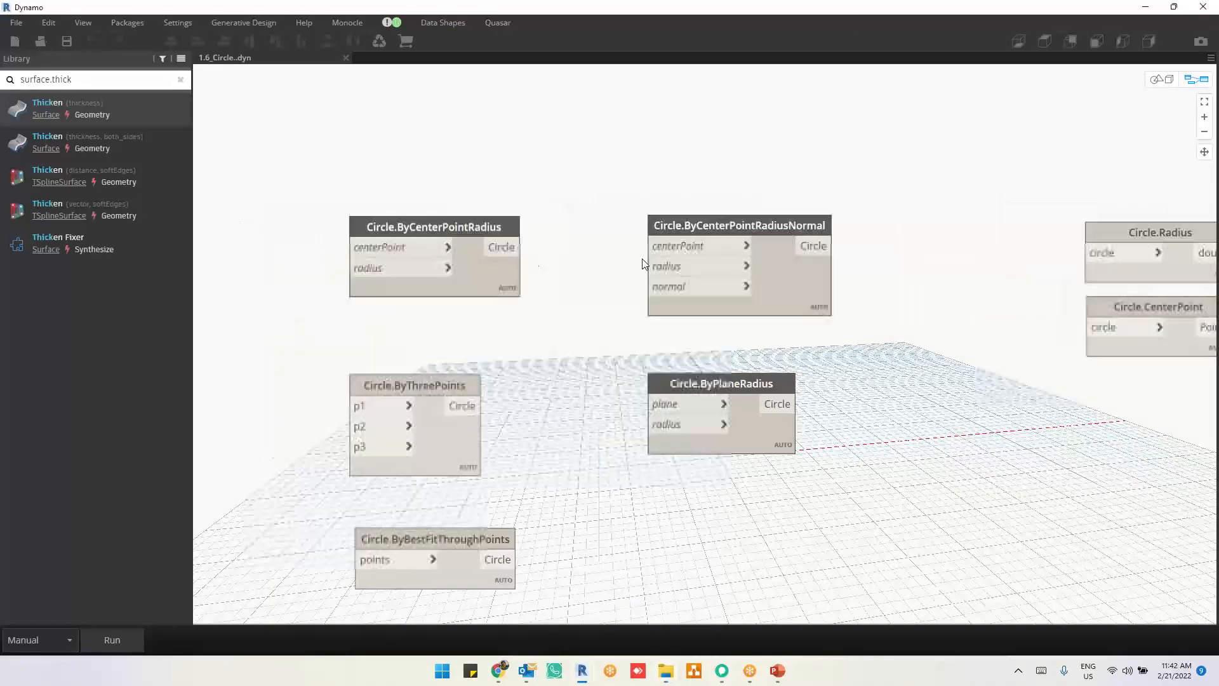
Step: Run the graph to preview the circle from the Circle.ByCenterPointRadius node, and delete that node
click(113, 640)
middle_drag(669, 400, 883, 496)
drag(1018, 379, 759, 237)
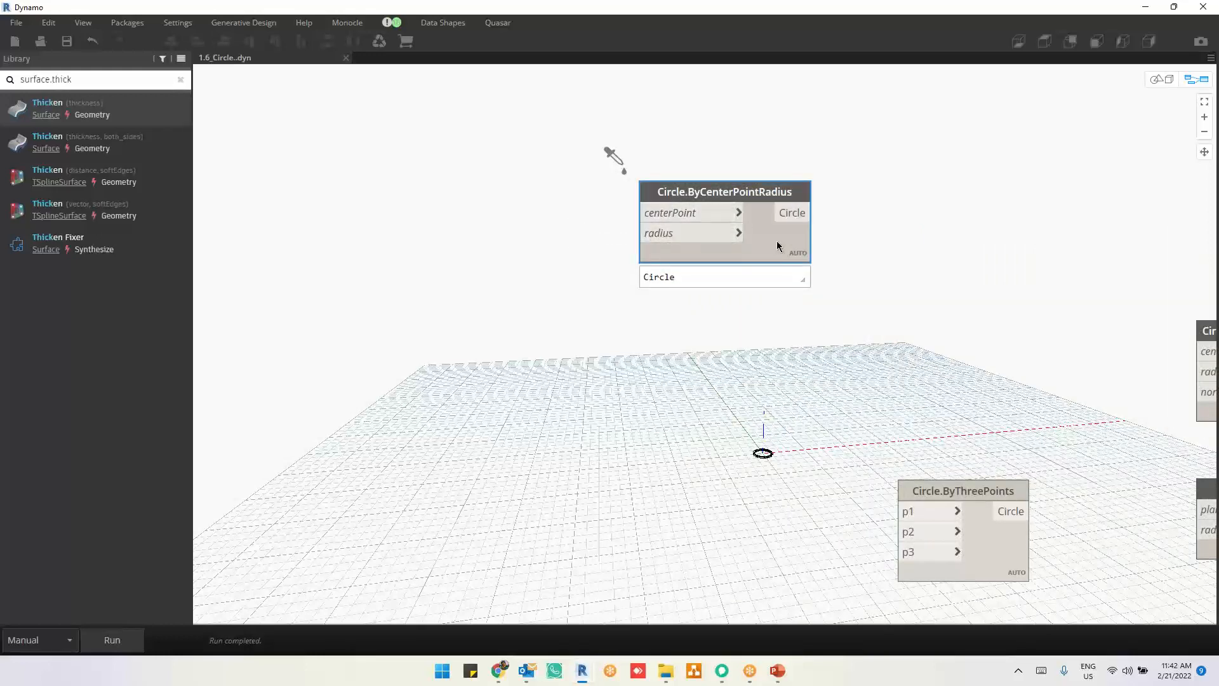
middle_drag(832, 286, 785, 273)
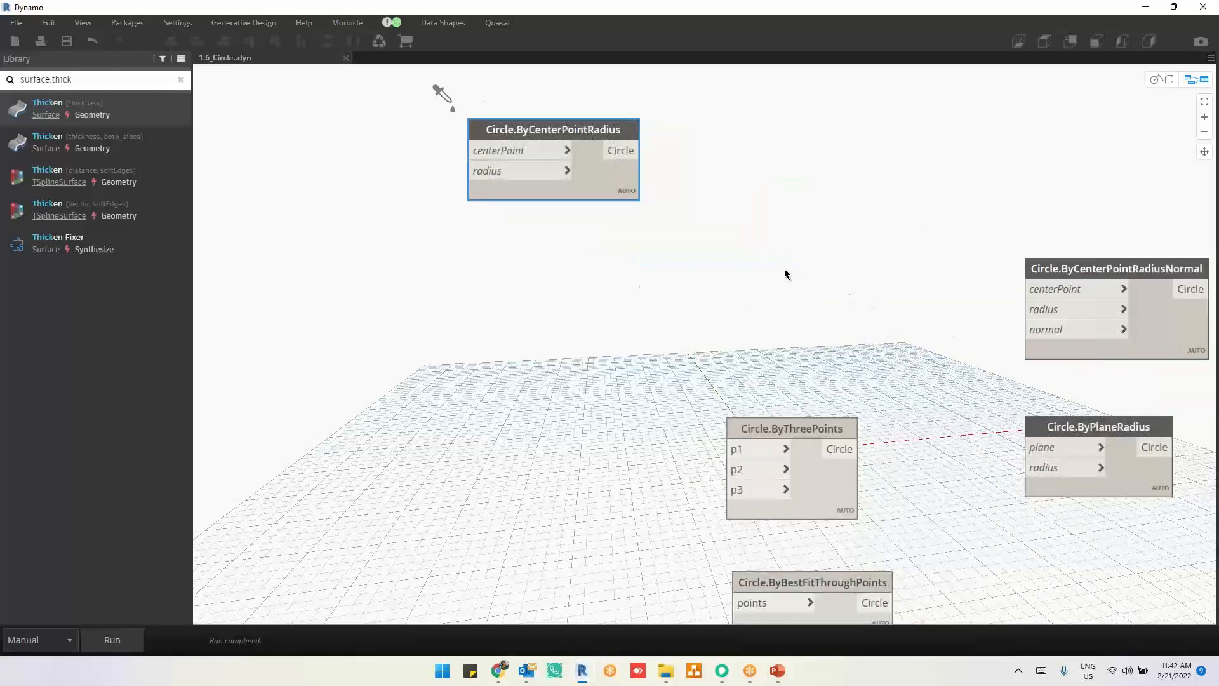
key(Delete)
Step: Move the Circle.ByThreePoints node into the open canvas area and annotate a circle with three labelled points beside it, clearing the marks after explaining
drag(821, 435, 710, 218)
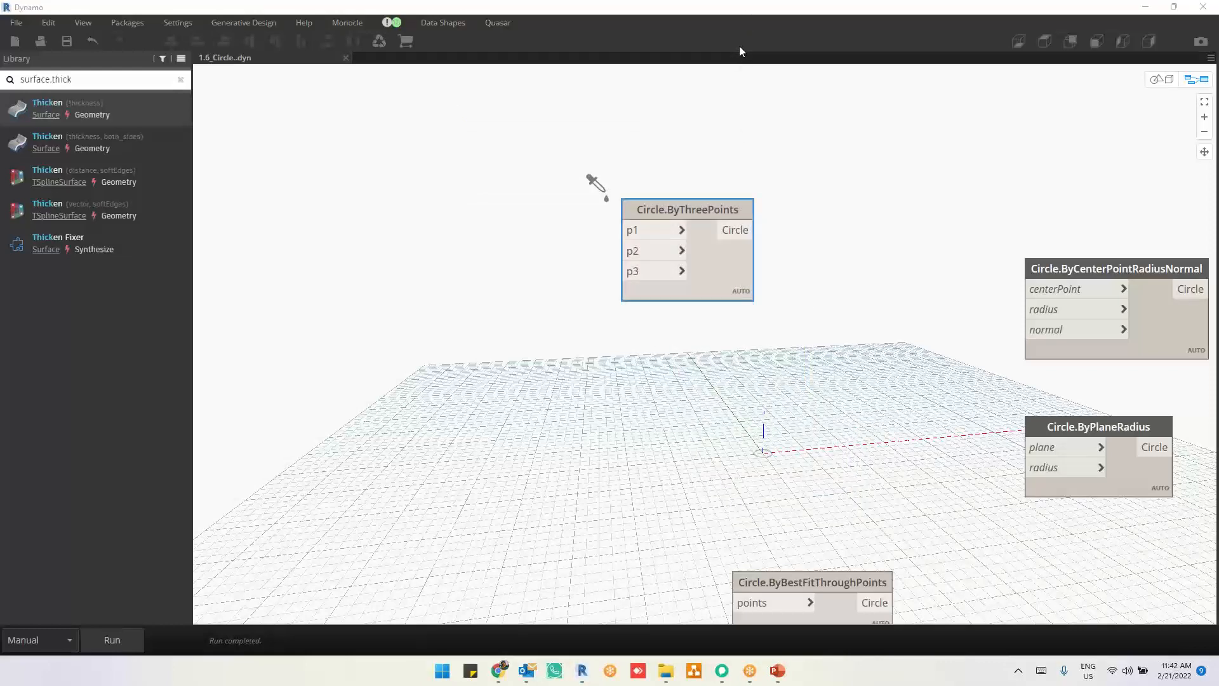
mouse_move(433, 189)
mouse_down()
mouse_move(362, 255)
mouse_move(393, 334)
mouse_move(471, 337)
mouse_move(492, 197)
mouse_move(435, 188)
mouse_up()
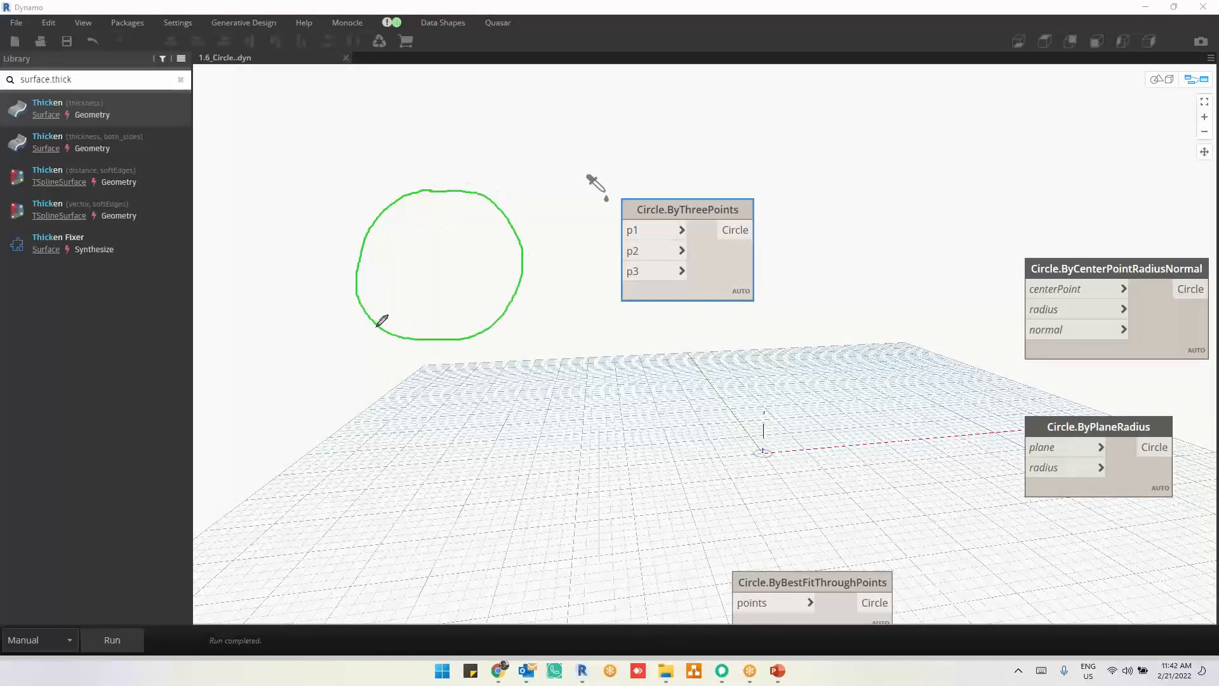
drag(375, 327, 374, 336)
drag(487, 321, 502, 316)
drag(494, 193, 482, 214)
mouse_move(354, 347)
mouse_down()
mouse_move(373, 344)
mouse_move(379, 359)
mouse_up()
drag(495, 335, 508, 346)
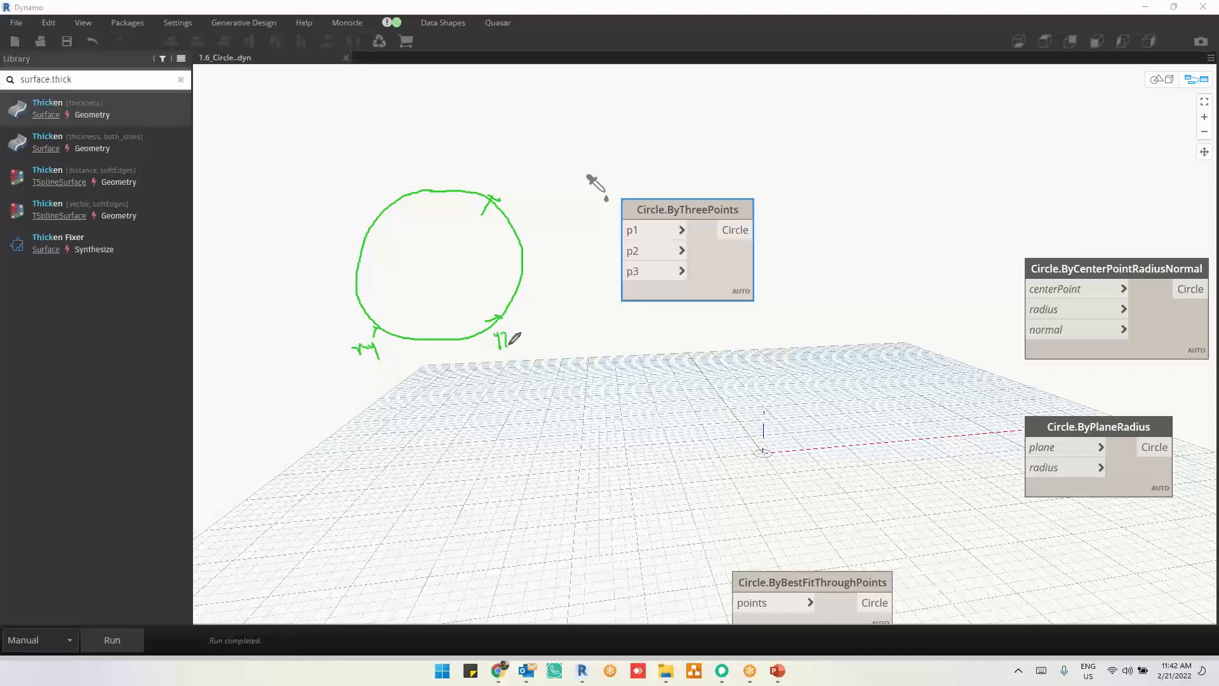
drag(523, 196, 544, 183)
click(748, 99)
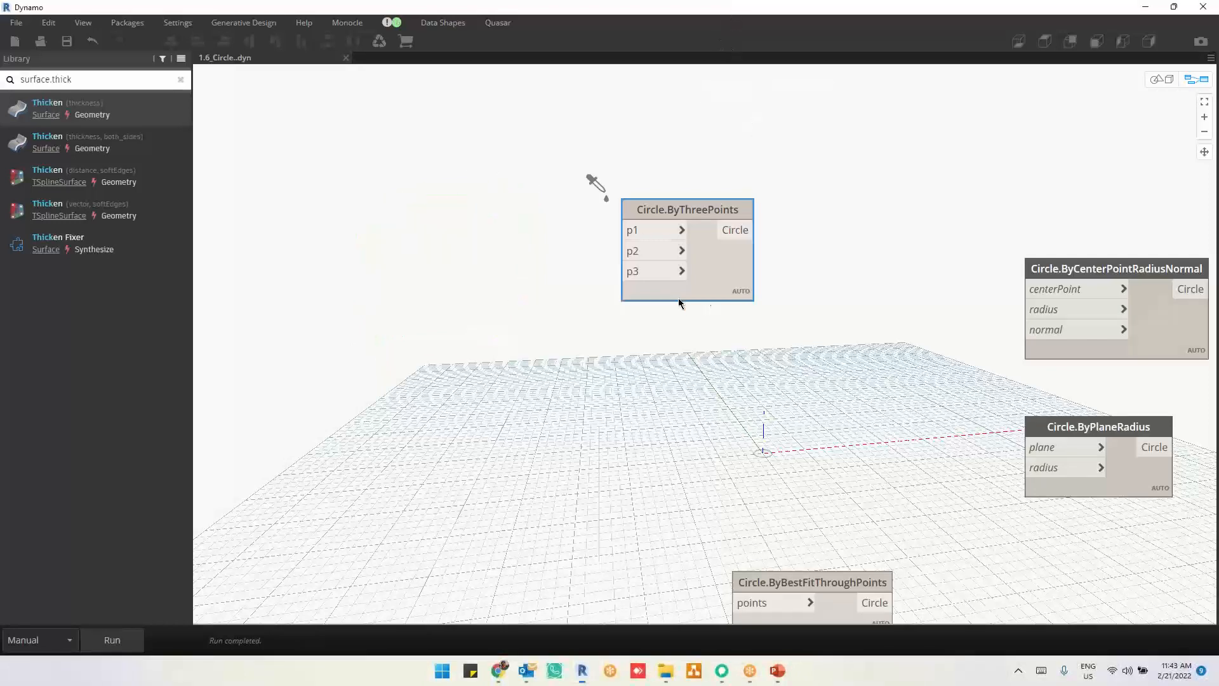
Step: Add a Point.ByCoordinates node with x, y and z inputs and connect its Point output to p1 of Circle.ByThreePoints
middle_drag(713, 303, 852, 304)
right_click(458, 246)
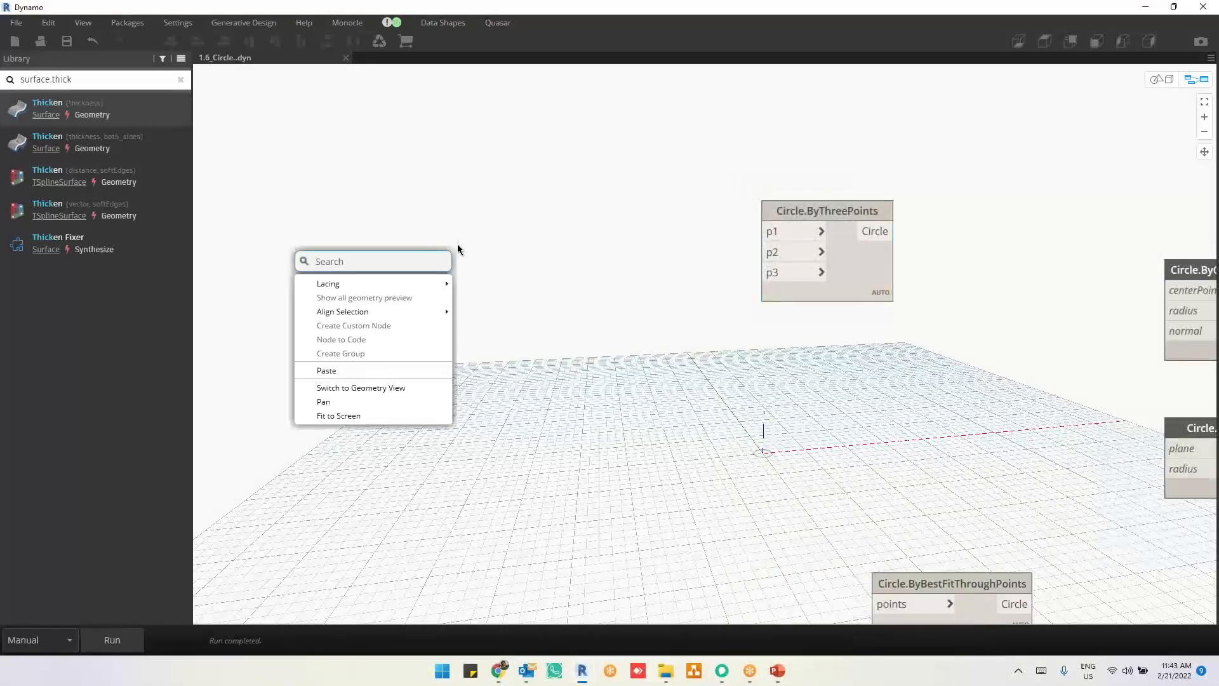
click(475, 226)
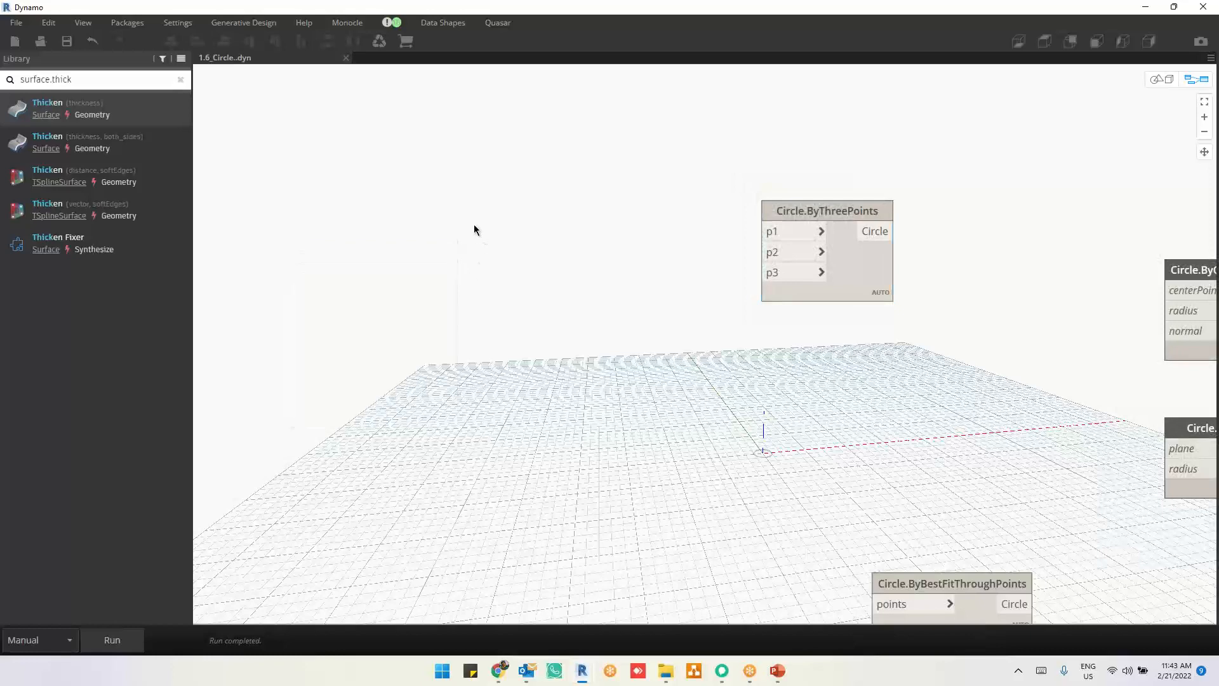
right_click(474, 230)
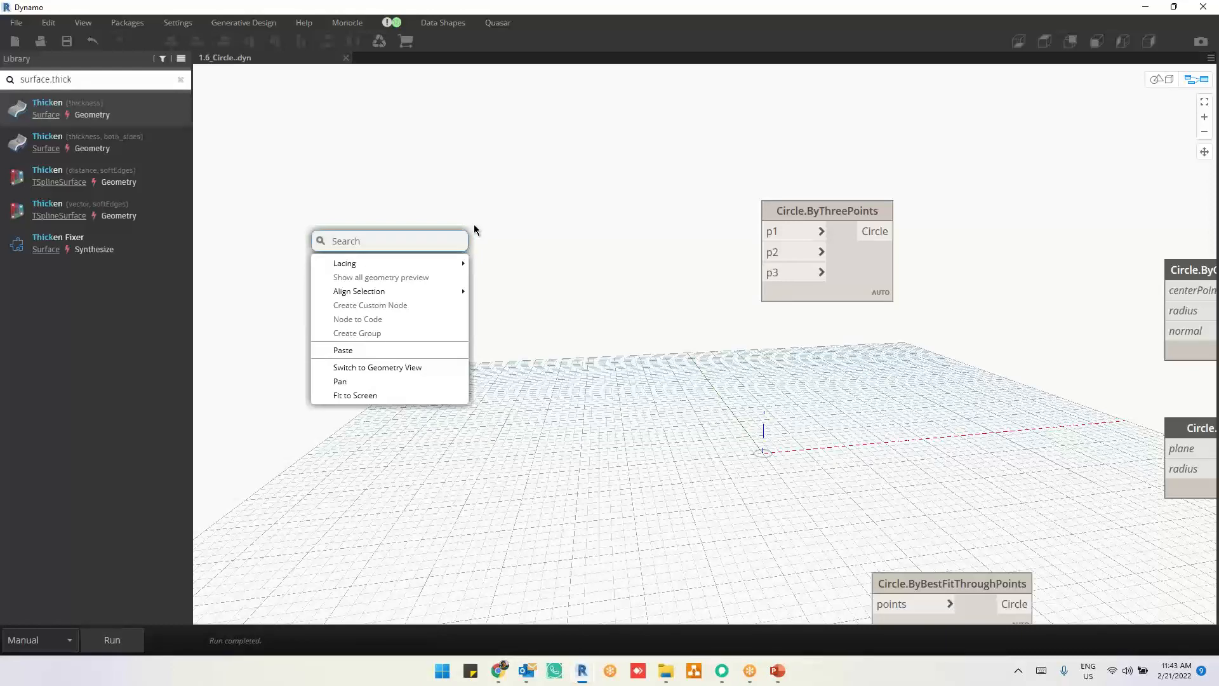
text(point)
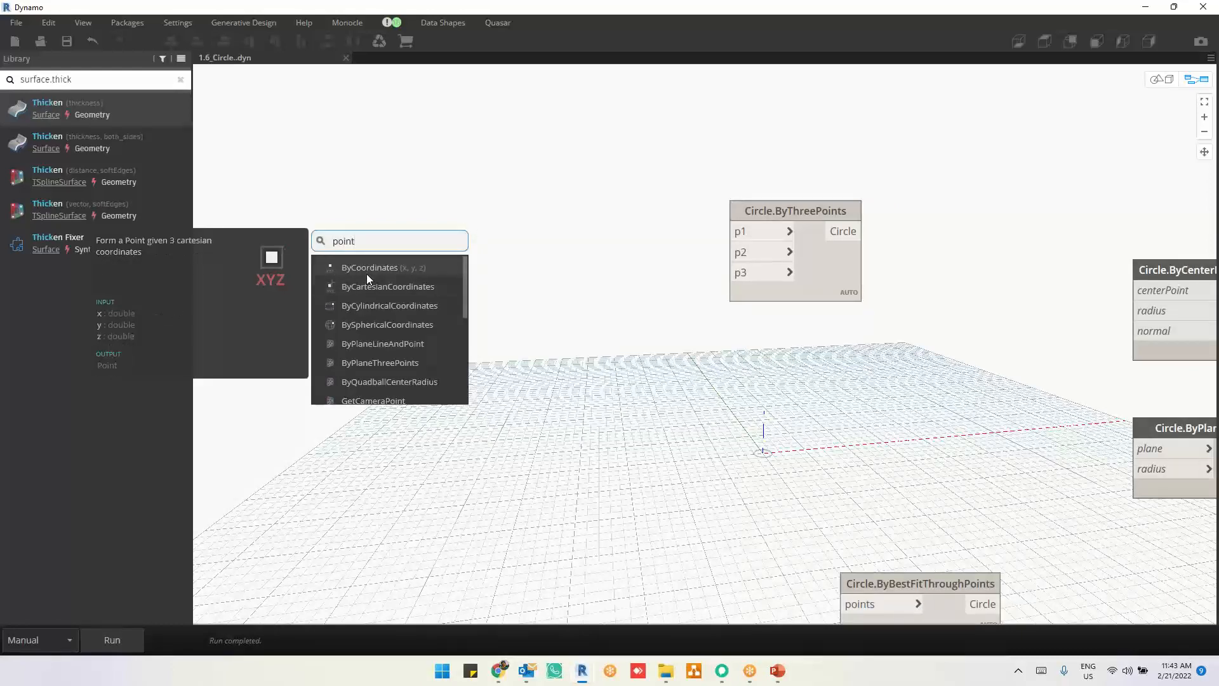
click(367, 273)
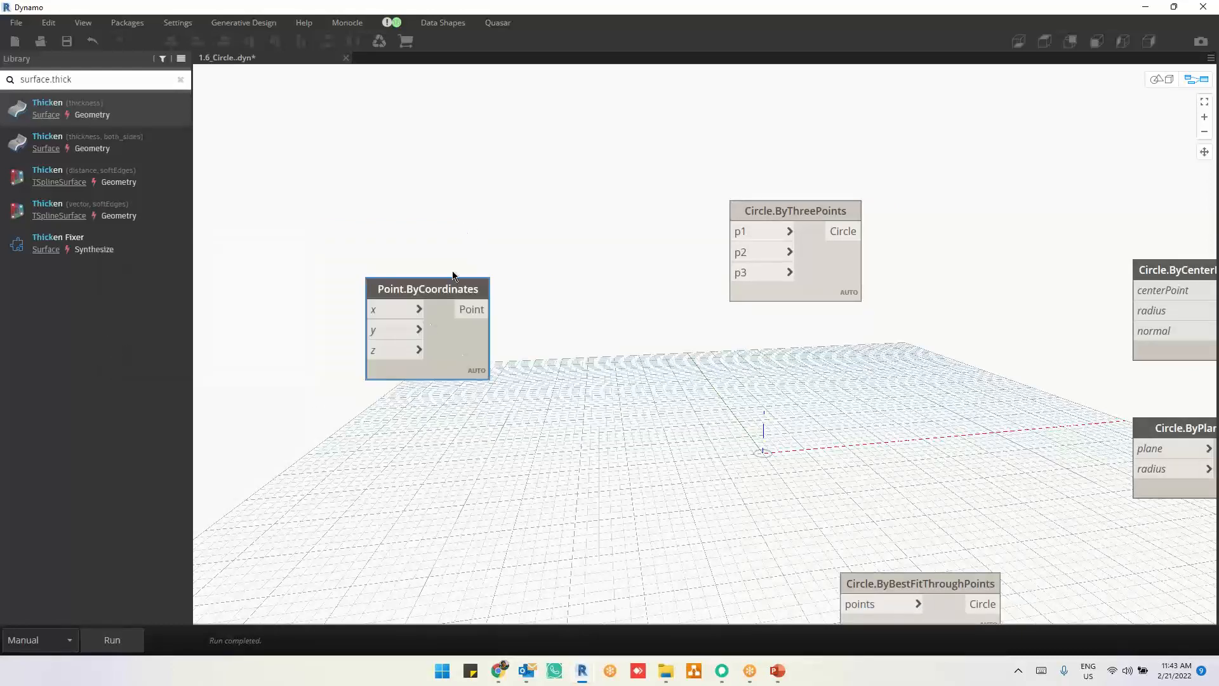
drag(455, 277, 444, 168)
click(473, 179)
click(735, 232)
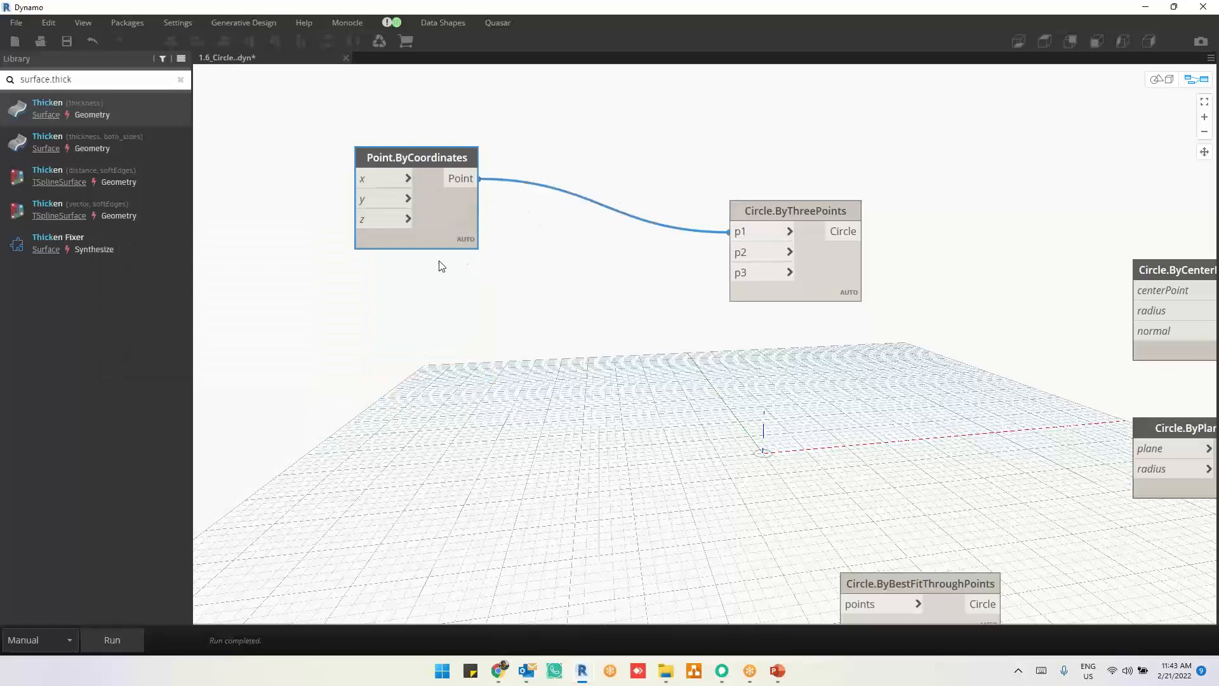
Step: Move the Point.ByCoordinates node above the level of Circle.ByThreePoints and set the graph's run mode to Automatic
drag(498, 219, 541, 198)
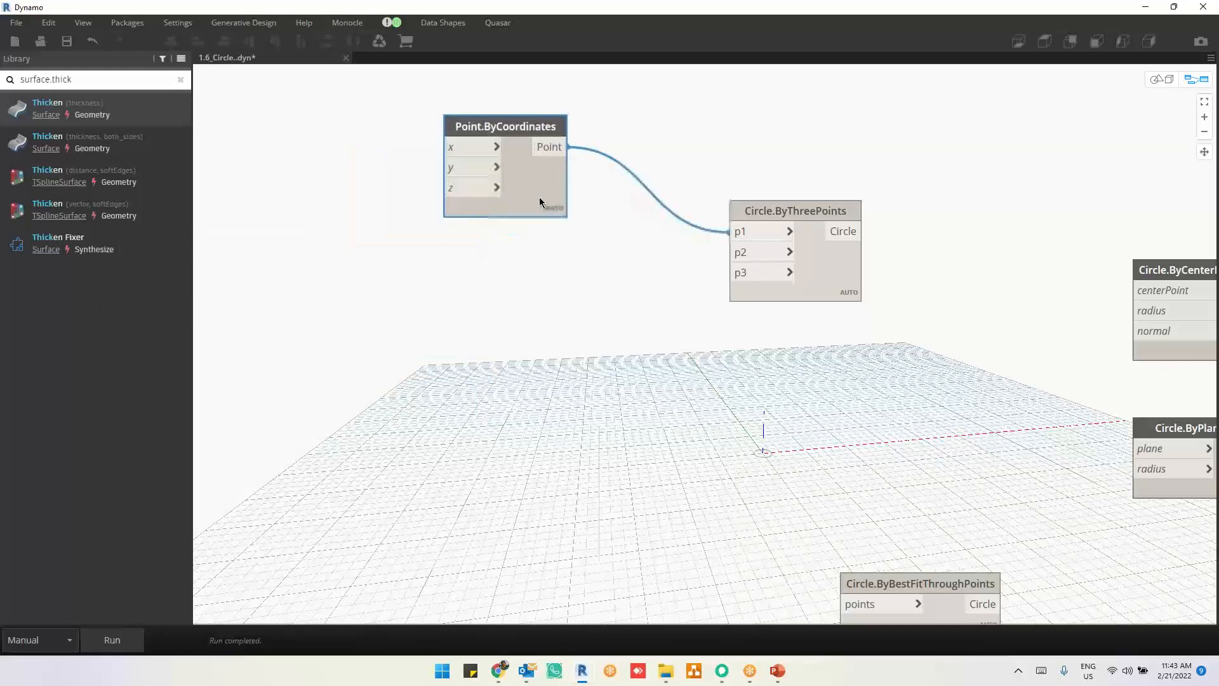
click(39, 649)
click(50, 596)
drag(482, 212, 476, 198)
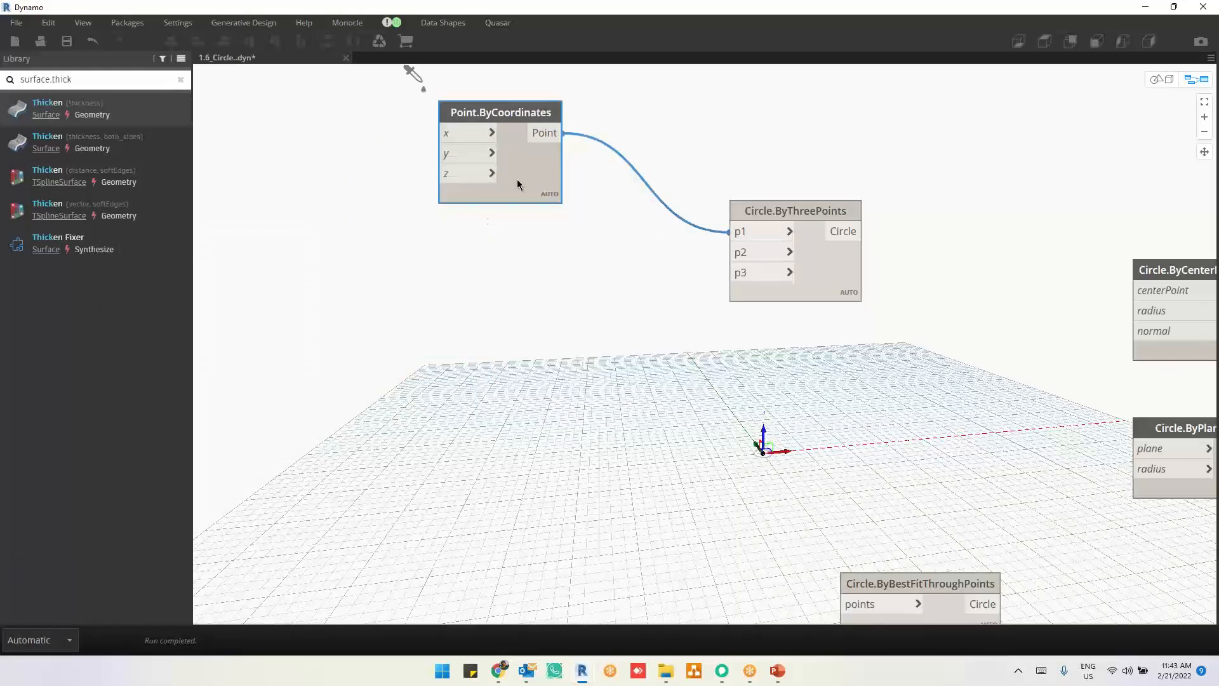
Step: Duplicate the Point.ByCoordinates node below the original and shift the copy's preview point away from the origin in the geometry view
key(ctrl+c)
key(ctrl+v)
drag(679, 200, 592, 255)
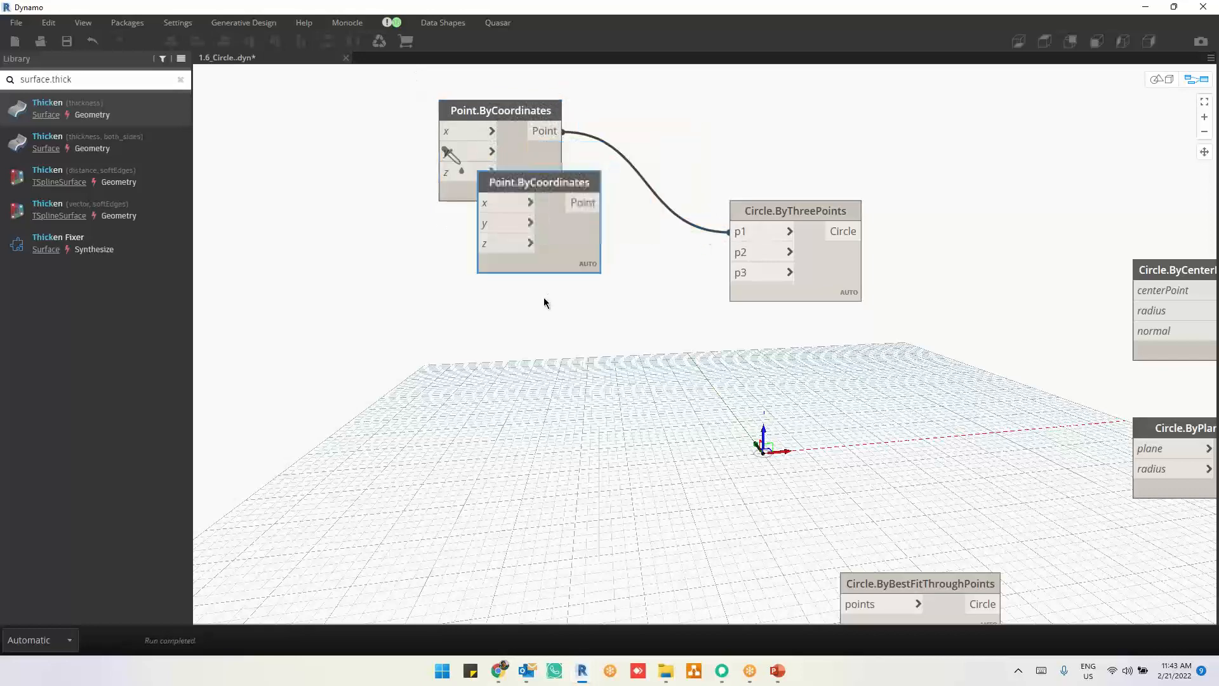
drag(544, 297, 536, 312)
key(ctrl+b)
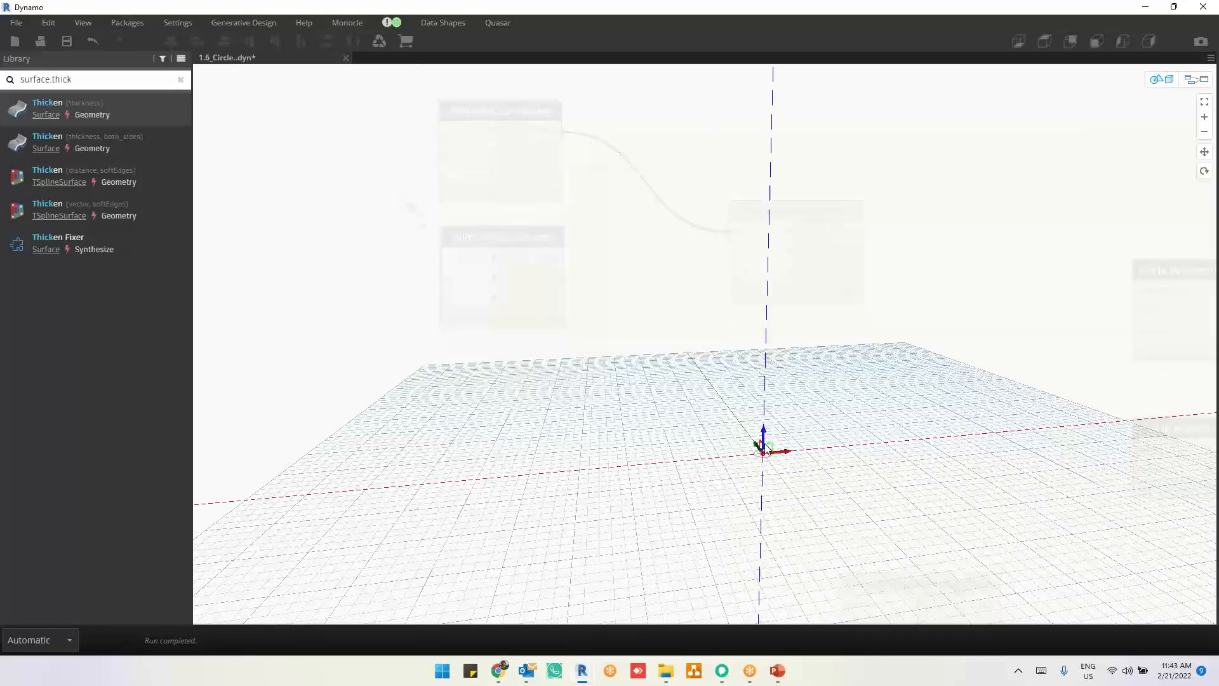
drag(761, 414, 726, 370)
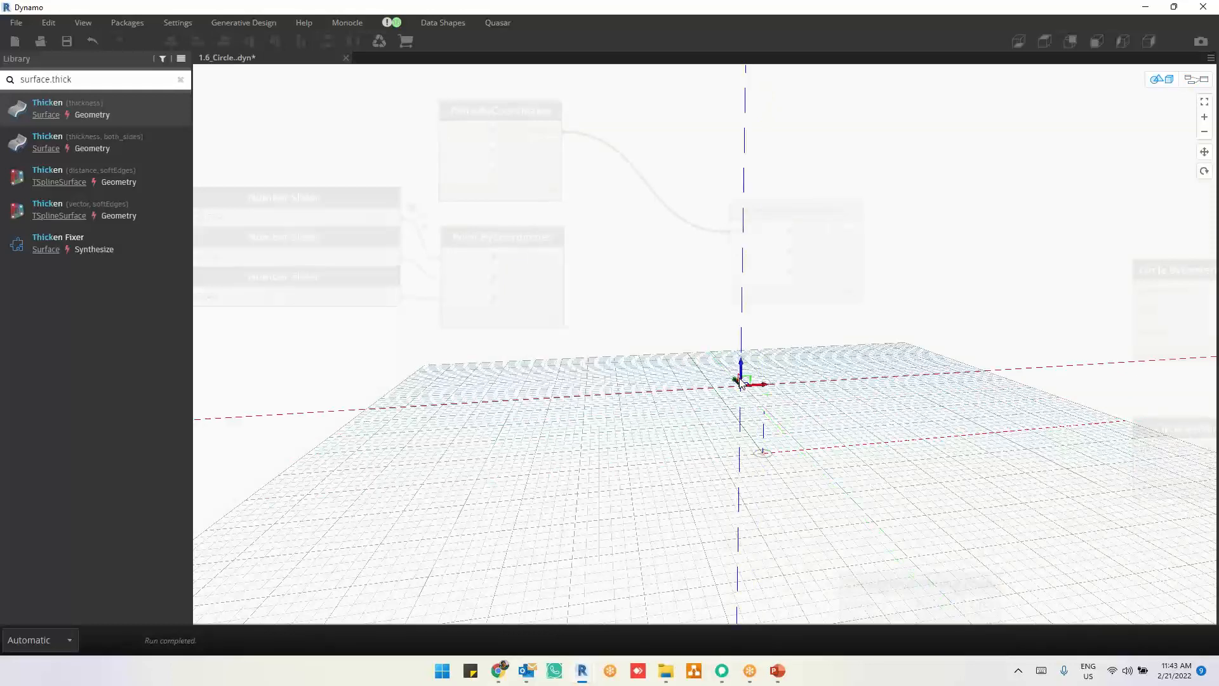
Step: Connect the second point to p2 of Circle.ByThreePoints and place a third Point.ByCoordinates copy below the second
key(ctrl+b)
drag(554, 262, 731, 254)
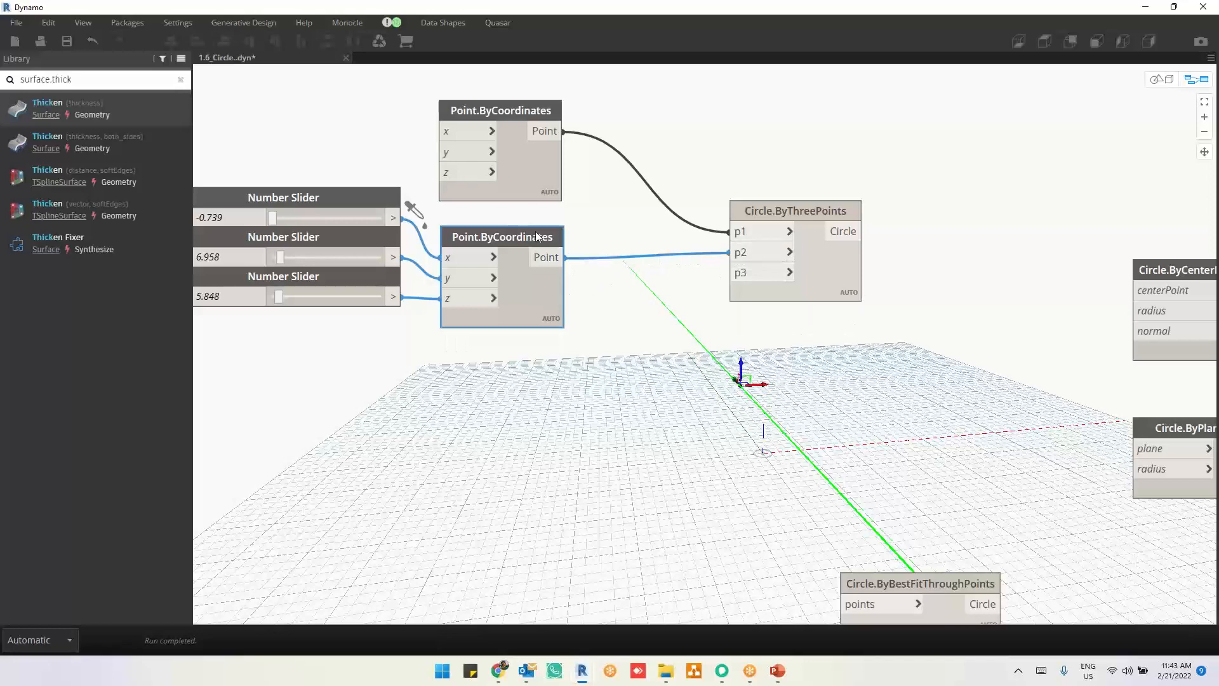
key(ctrl+v)
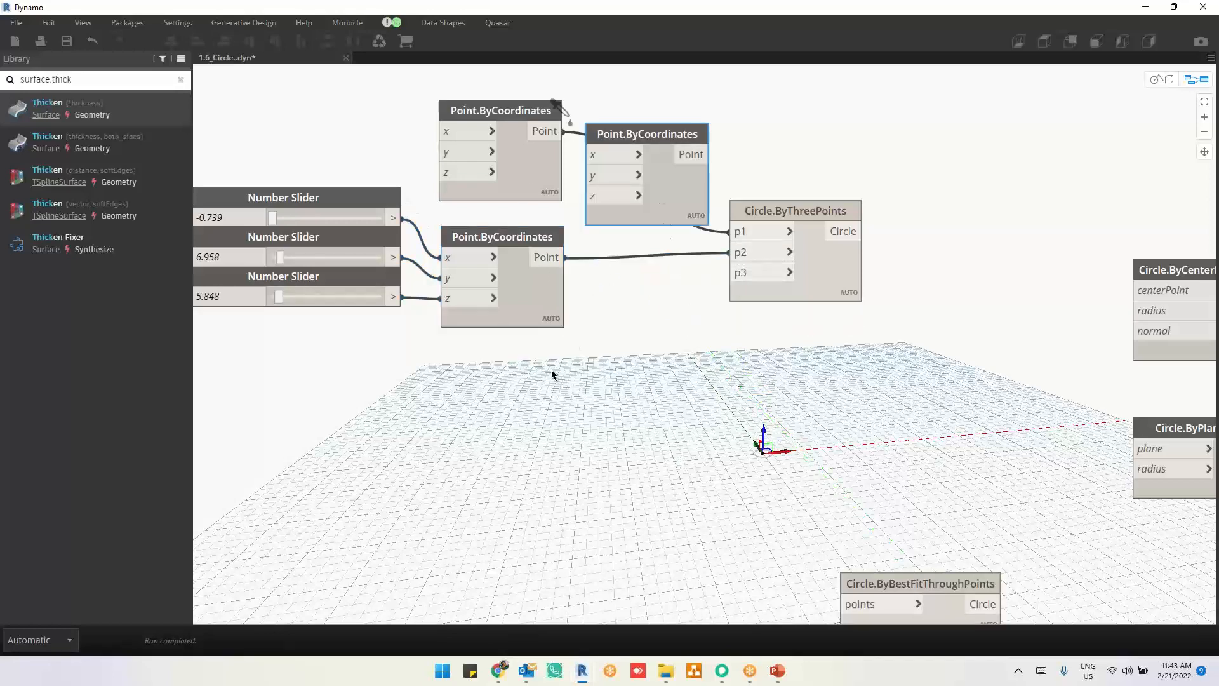
drag(552, 369, 515, 434)
Step: Shift the third point along x and up along z in the geometry view, and connect its output to p3 of Circle.ByThreePoints
key(ctrl+b)
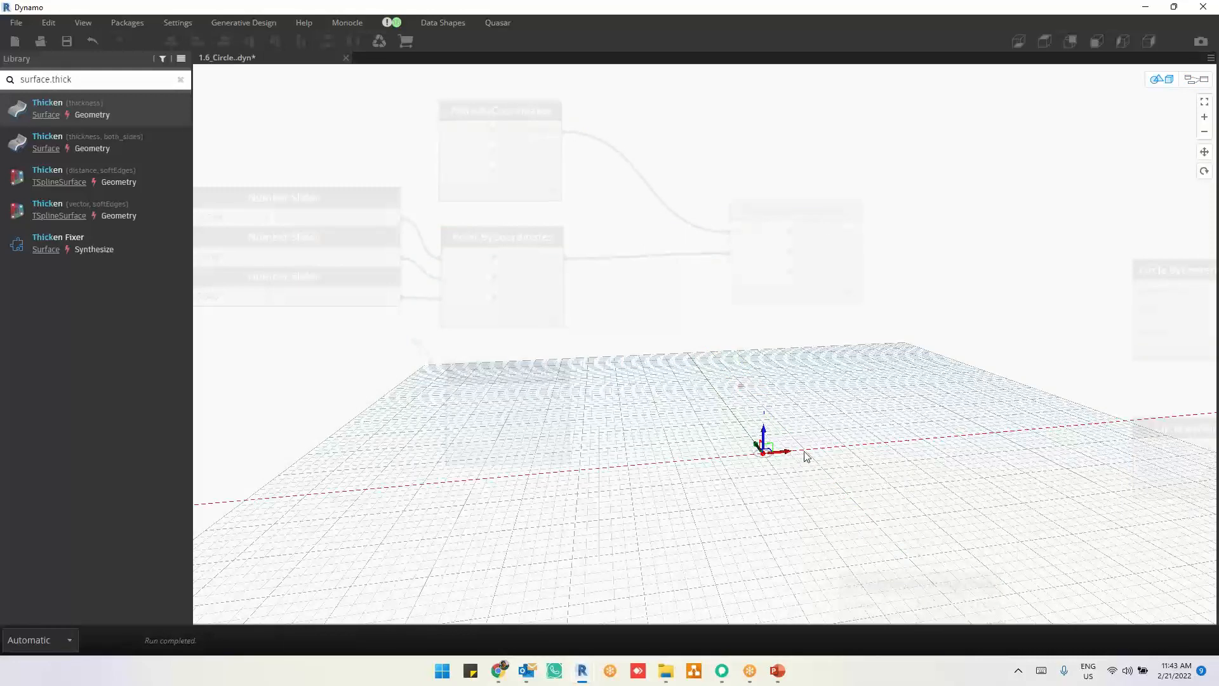
drag(804, 452, 815, 451)
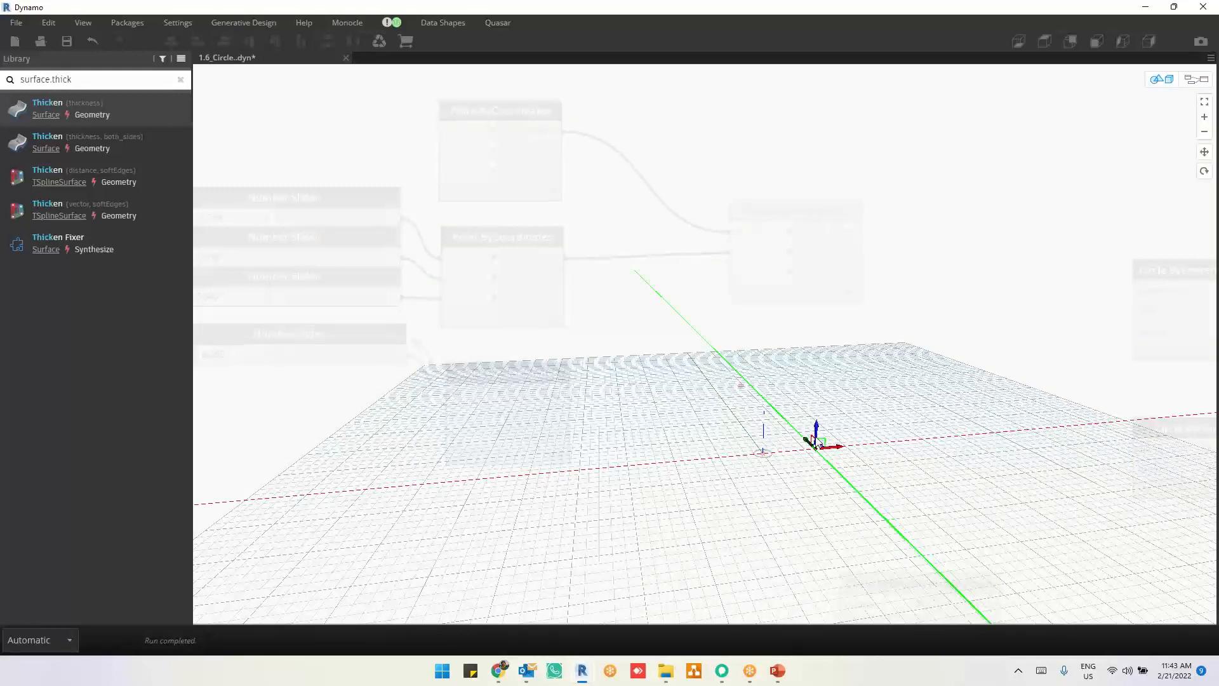
drag(817, 424, 817, 394)
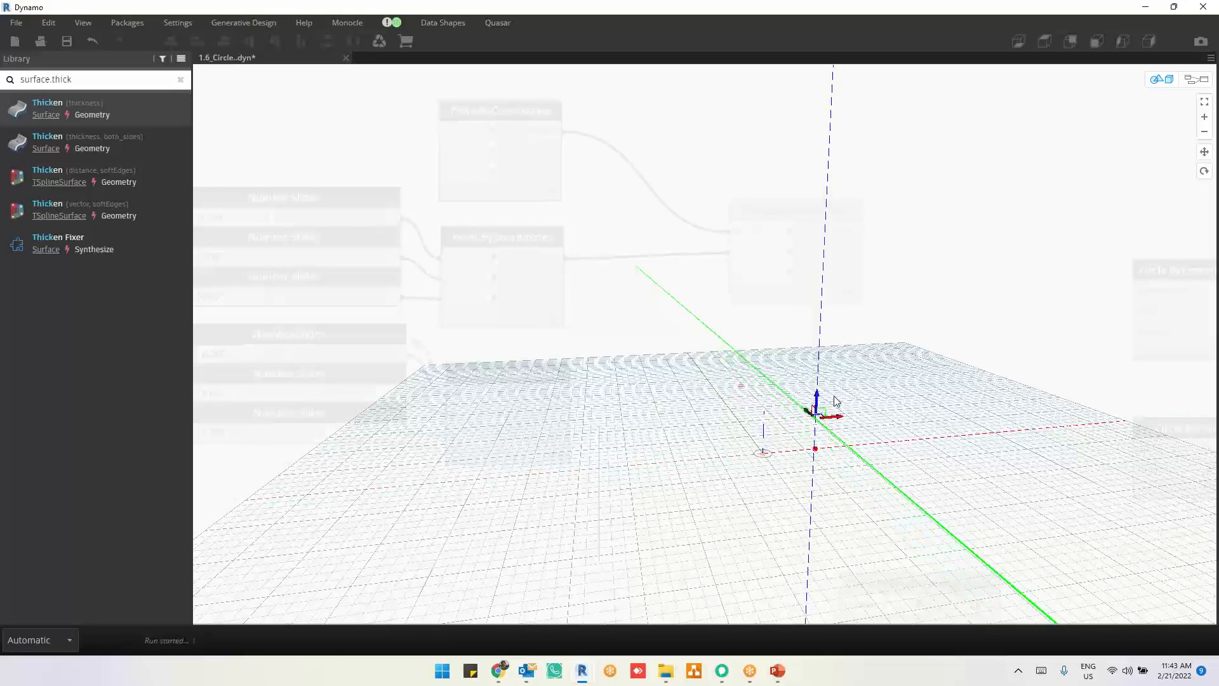
key(ctrl+b)
drag(556, 393, 737, 273)
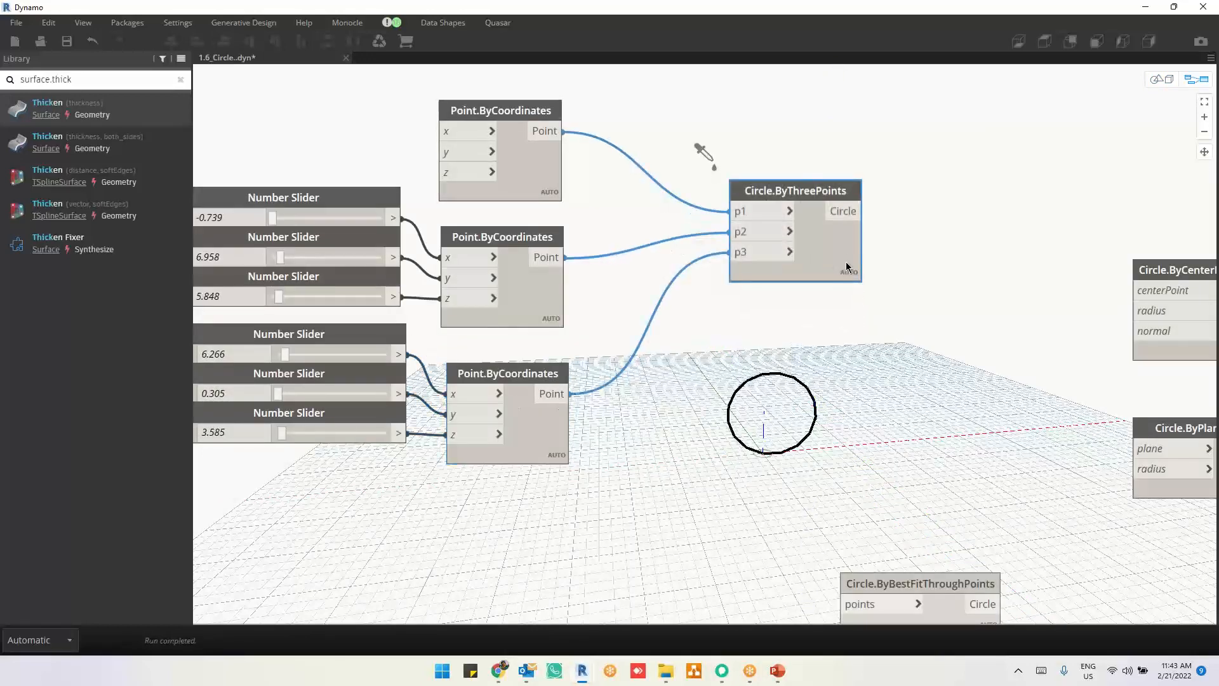
Step: Set the second point's number sliders to x 11.361, y 30.2 and z 17.8
key(ctrl+b)
right_drag(691, 414, 824, 405)
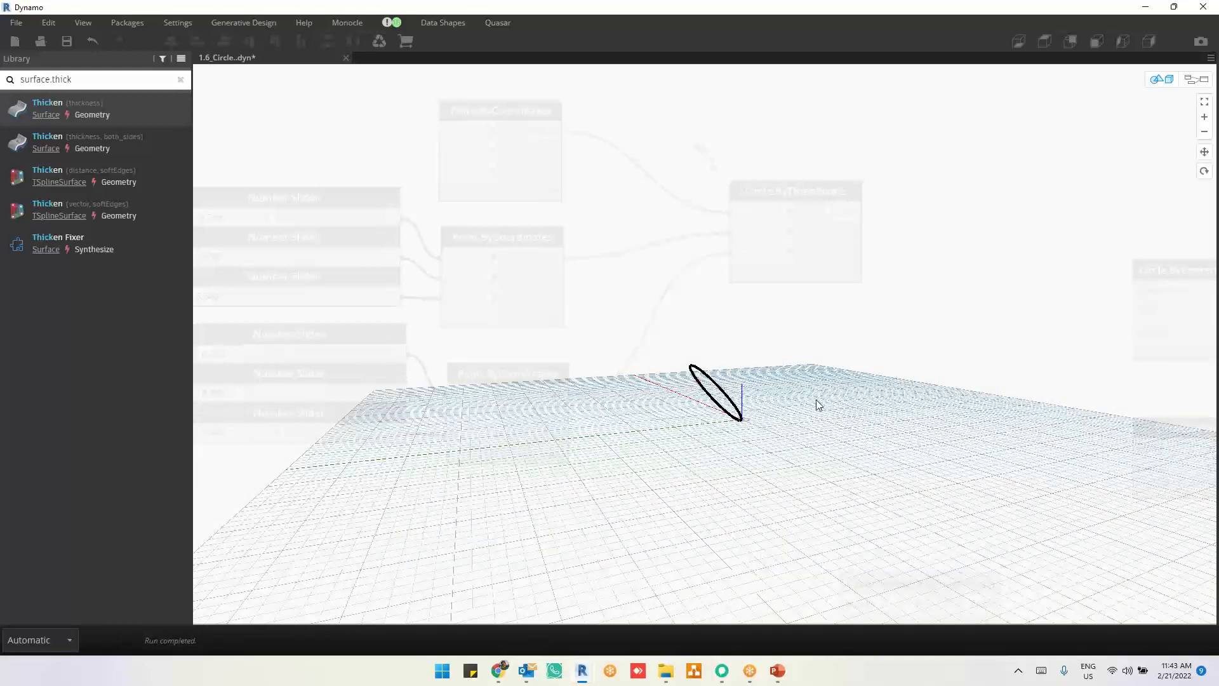
key(ctrl+b)
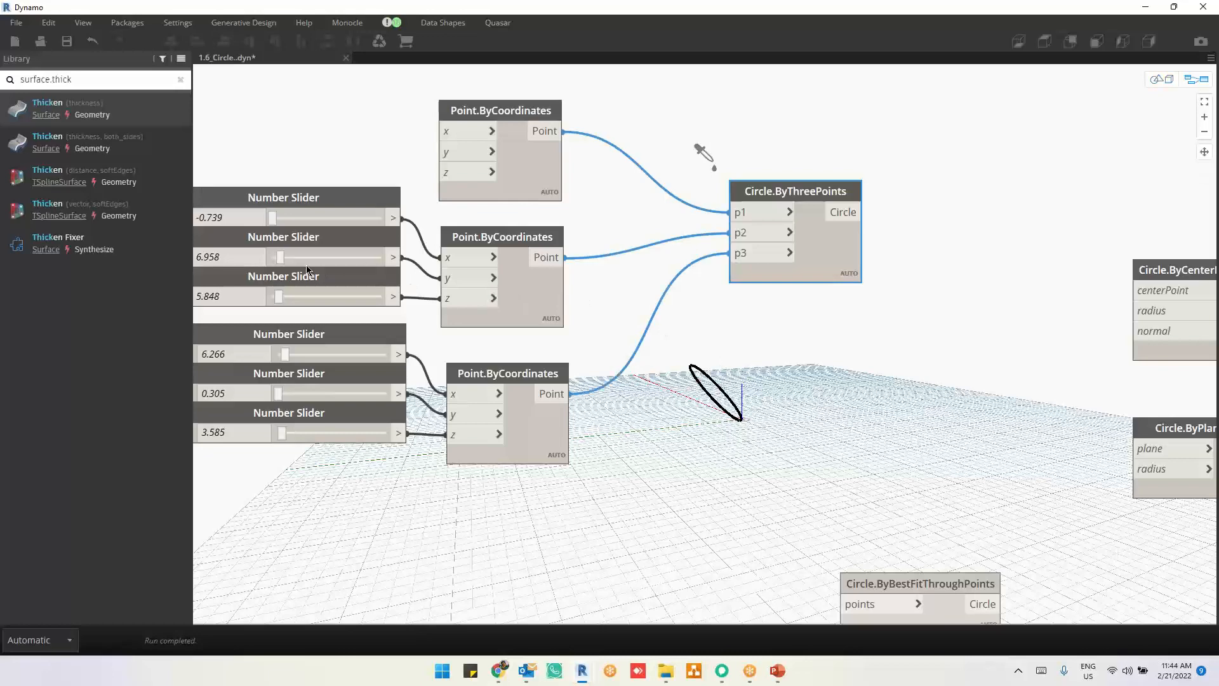
drag(285, 256, 308, 257)
drag(281, 298, 293, 297)
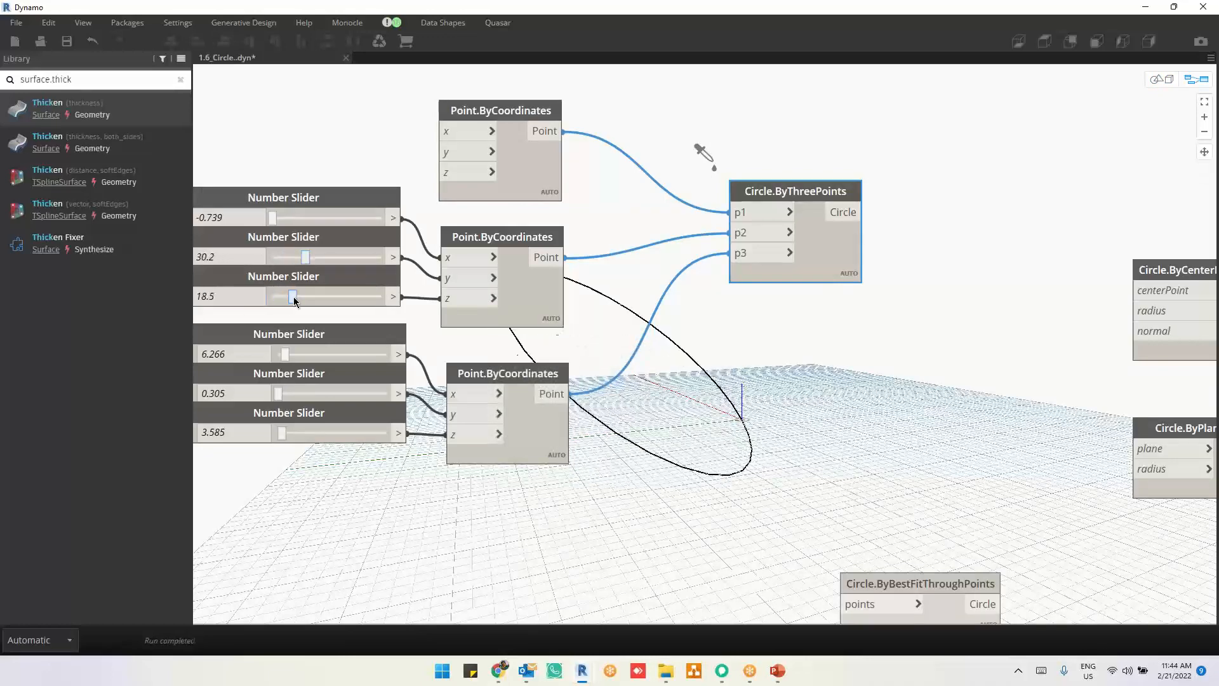
drag(274, 217, 290, 222)
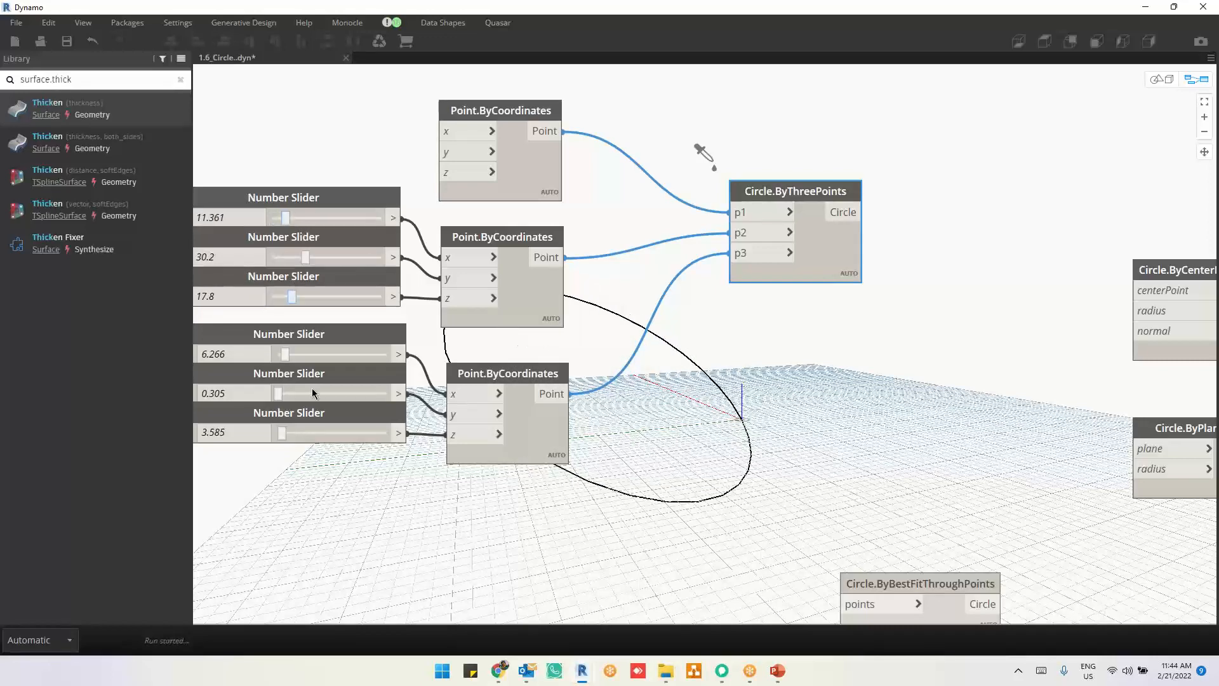
Step: Set the third point's number sliders to x 21.6, y 11.3 and z 11.6, and inspect the three-point circle in the geometry view
drag(285, 354, 302, 354)
drag(278, 396, 289, 393)
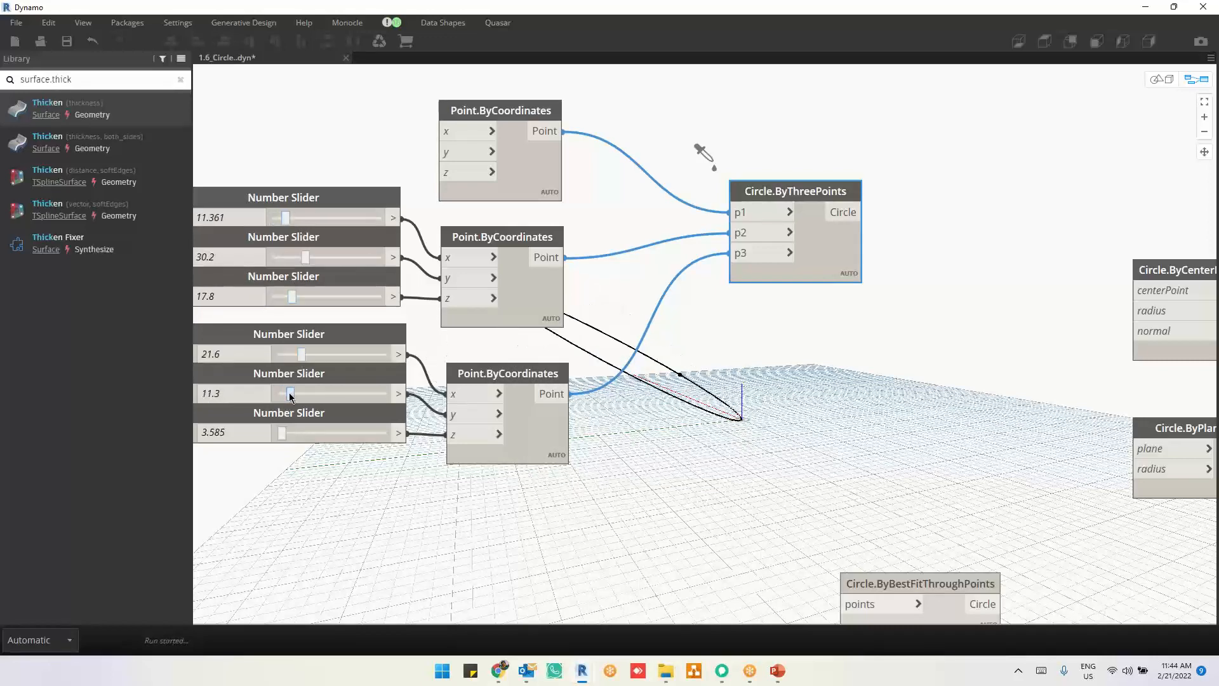
drag(283, 435, 291, 433)
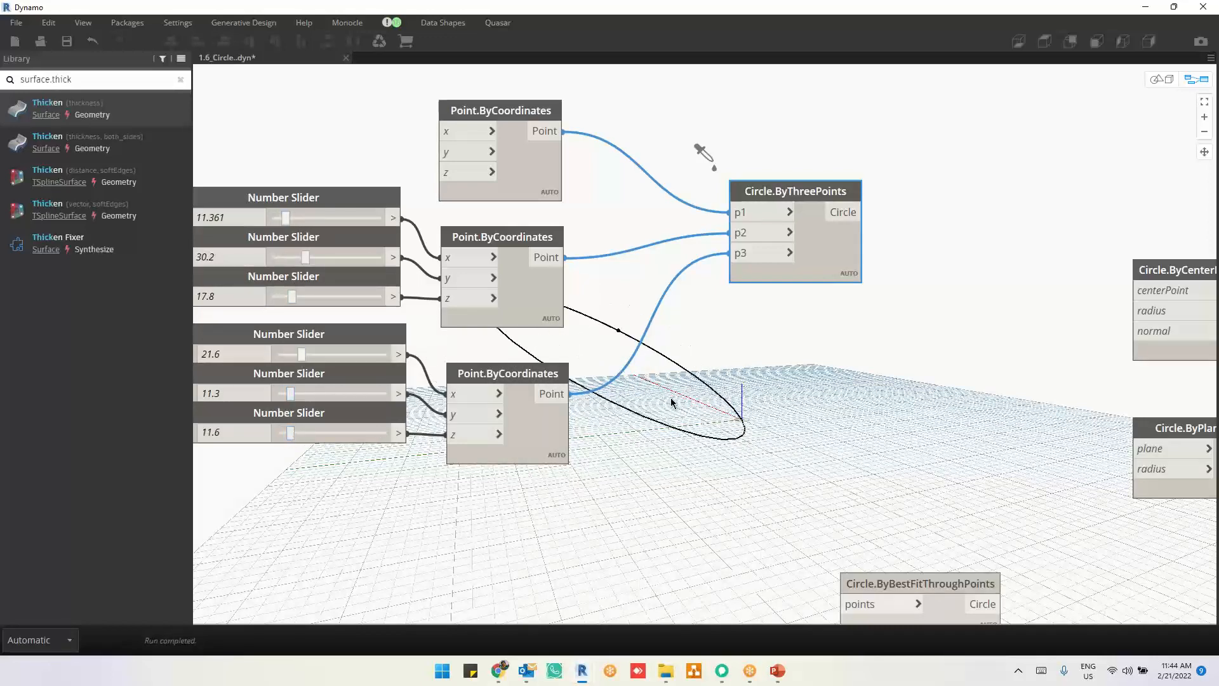
key(ctrl+b)
right_drag(802, 444, 754, 451)
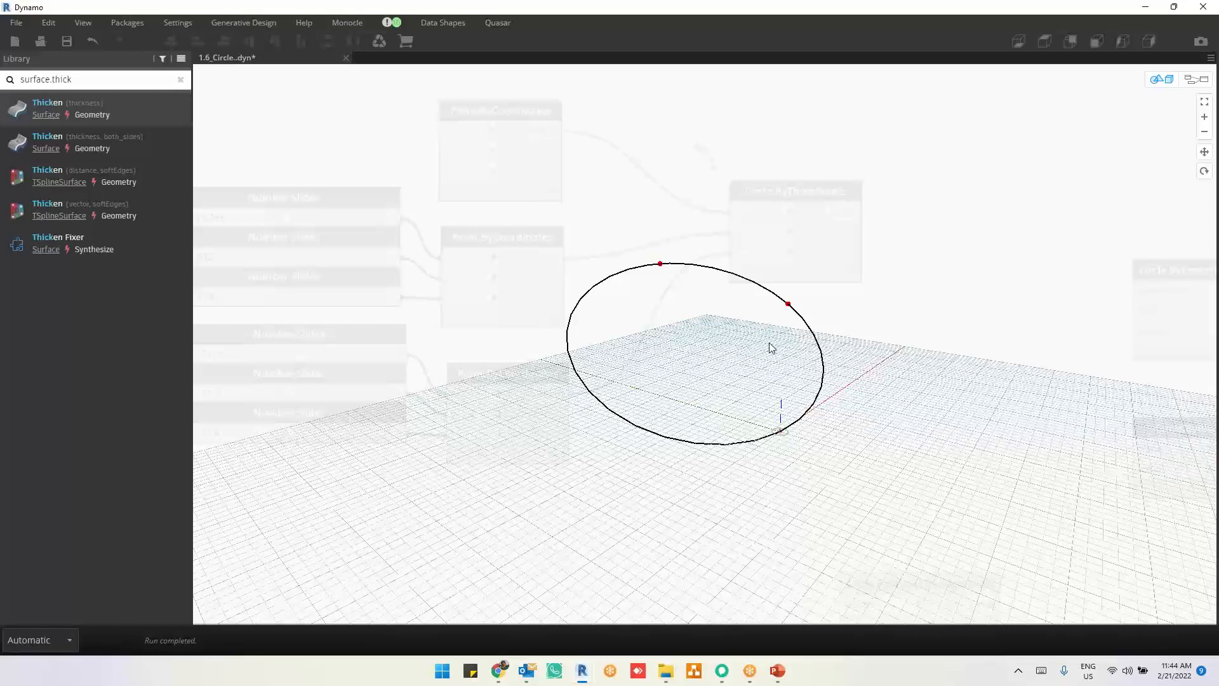
key(ctrl+b)
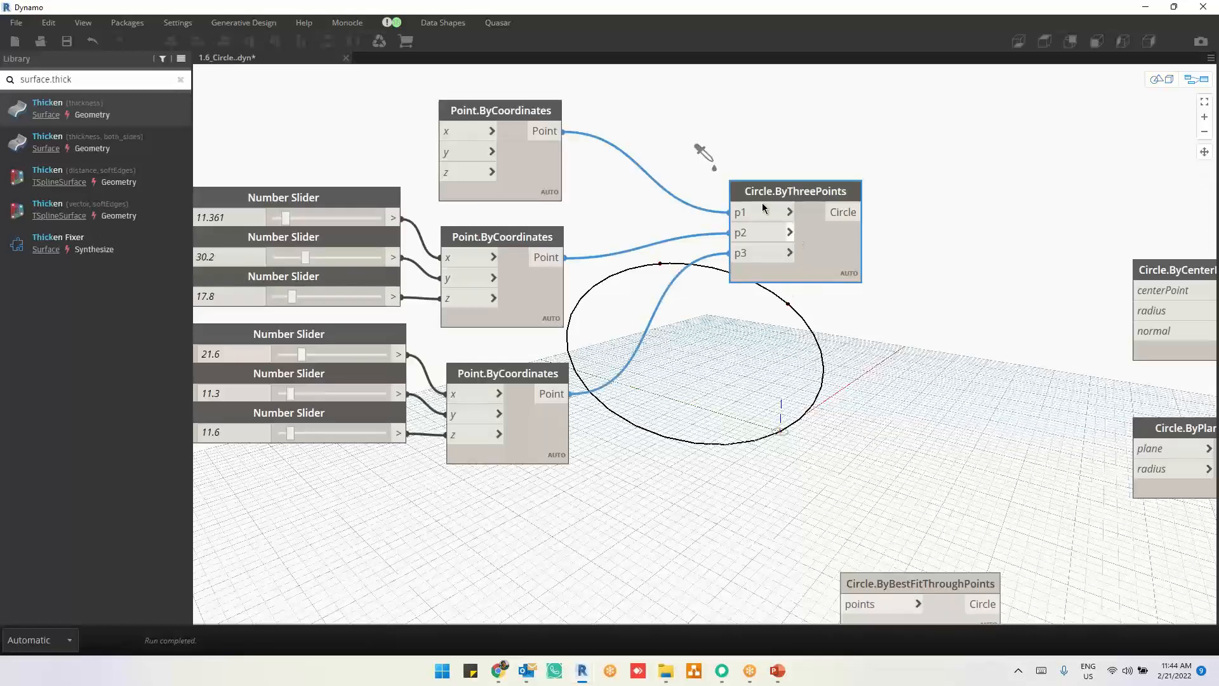
Step: Move Circle.ByCenterPointRadiusNormal upward and connect the first point to its centerPoint and the second point's x slider to its radius
mouse_move(762, 194)
mouse_move(520, 286)
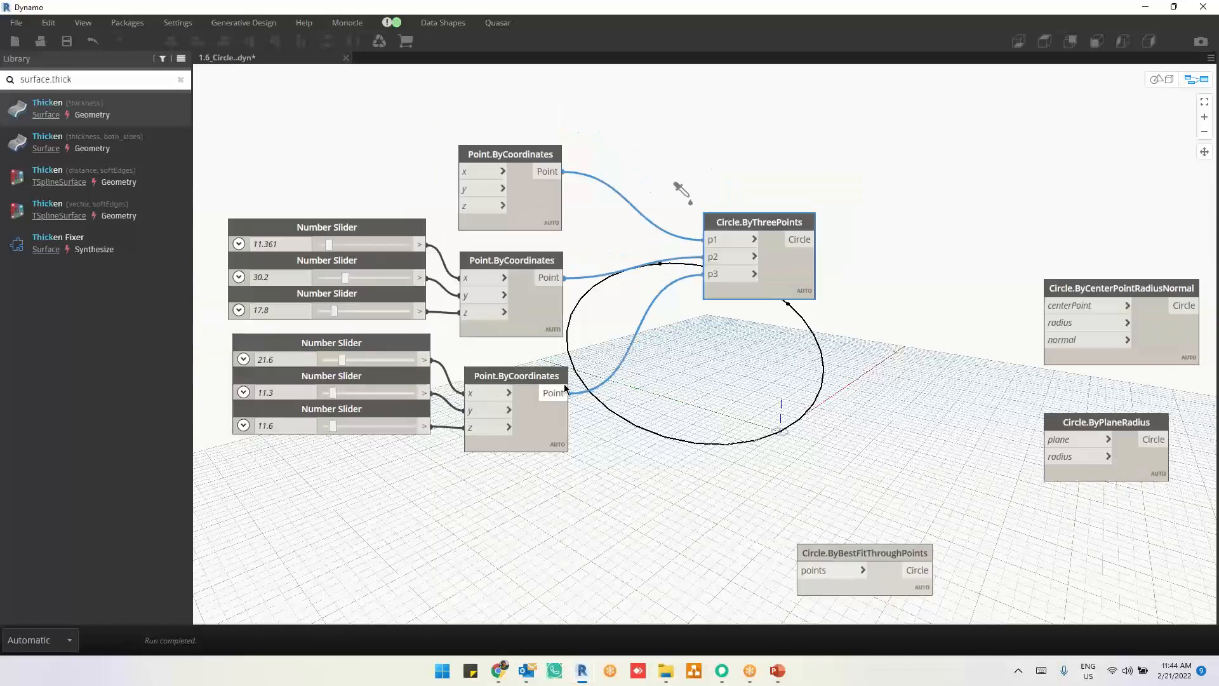
scroll(679, 349, down, 2)
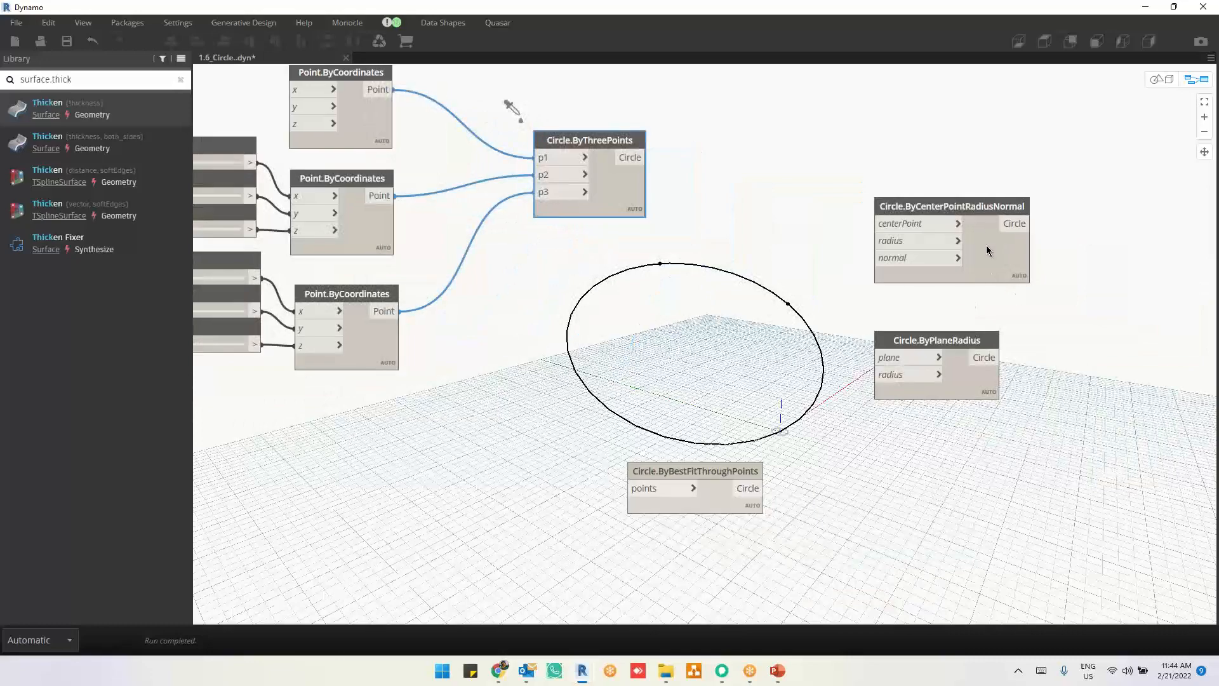
drag(986, 247, 982, 173)
middle_drag(1002, 397, 1048, 536)
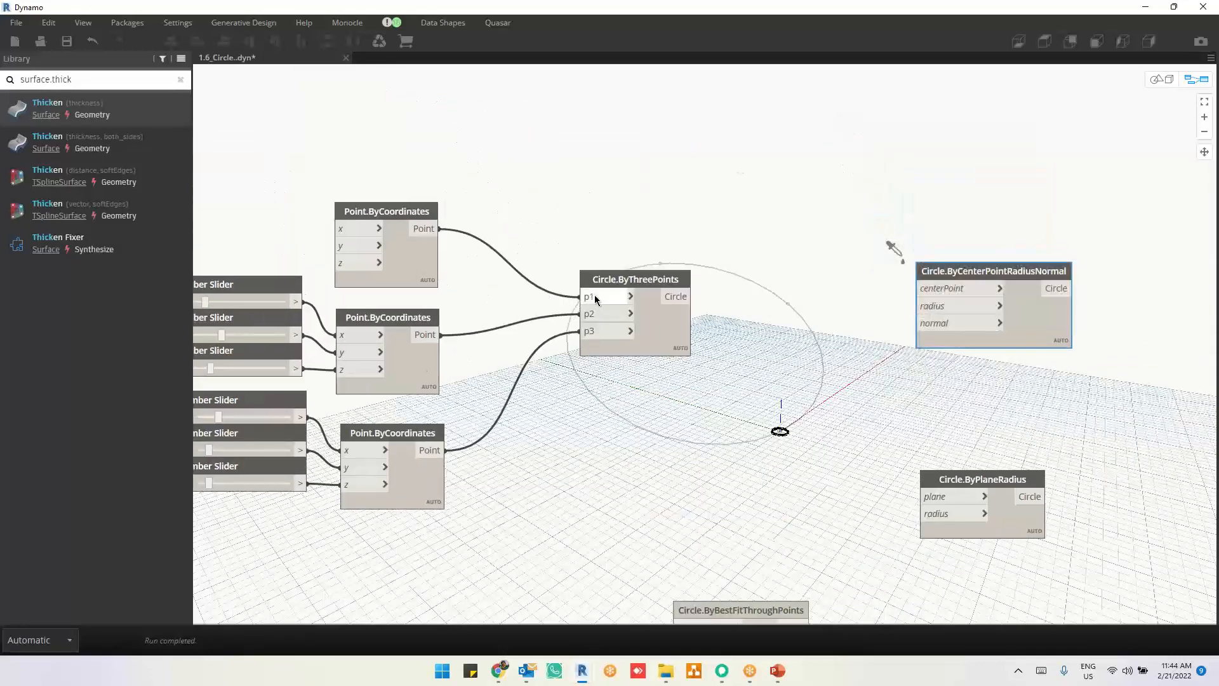
click(440, 228)
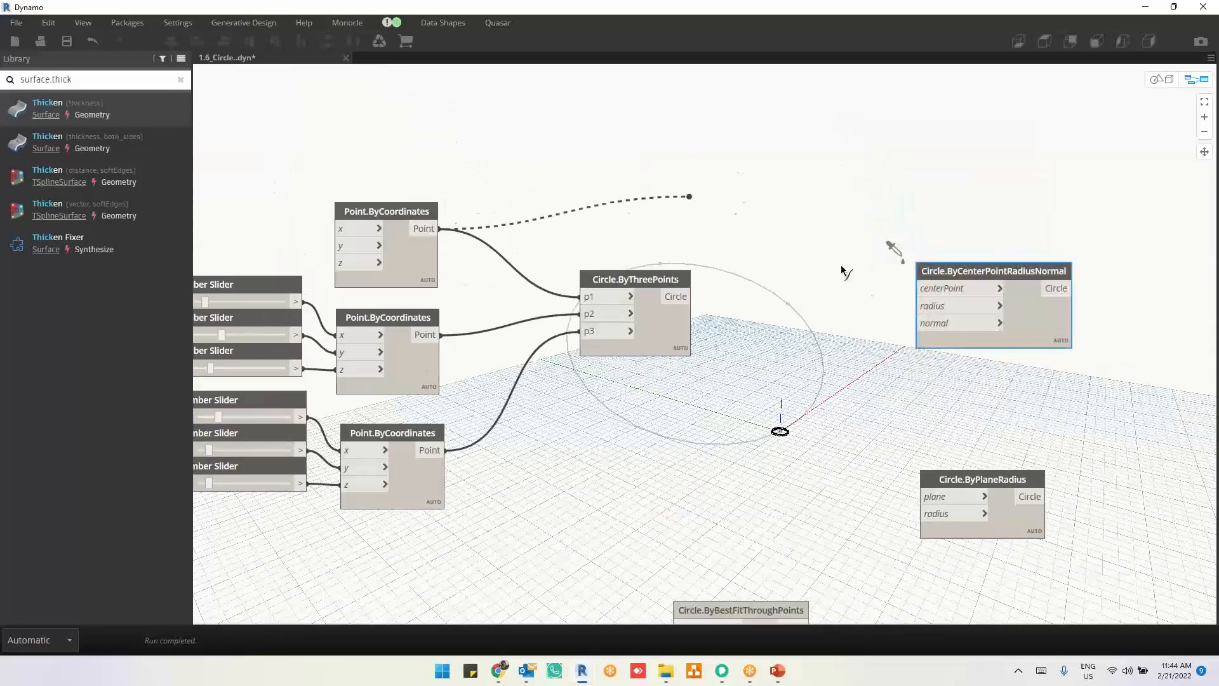
click(919, 288)
drag(972, 272, 1006, 198)
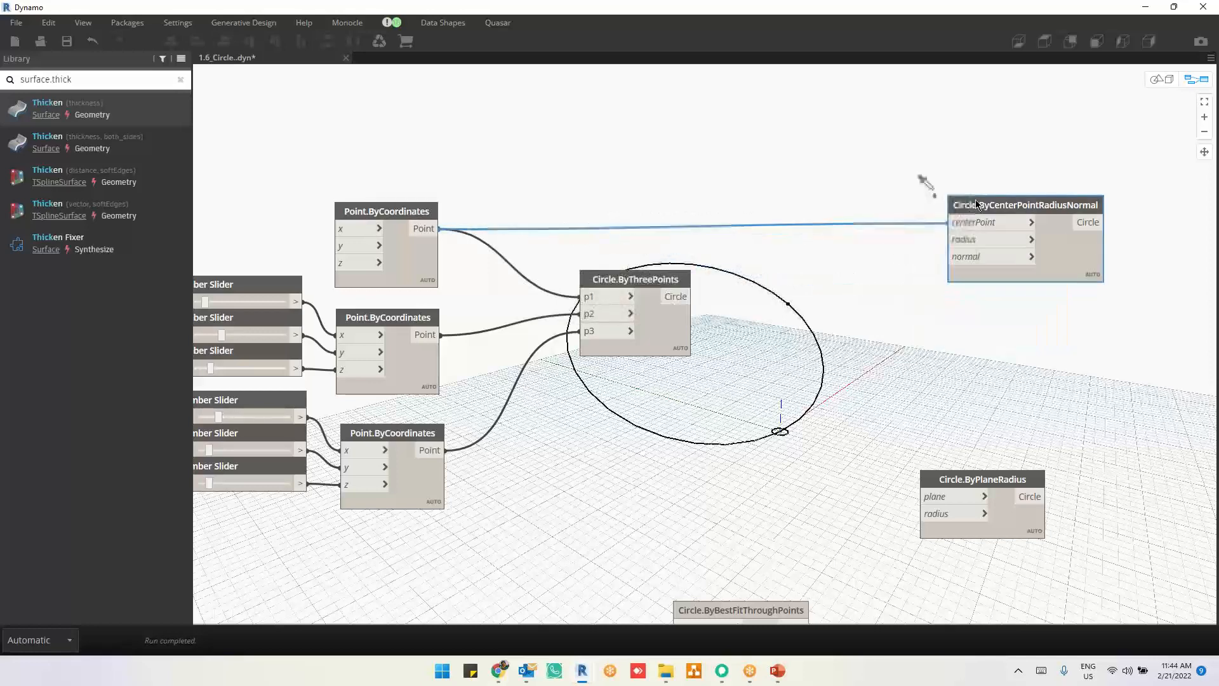
click(298, 303)
click(964, 236)
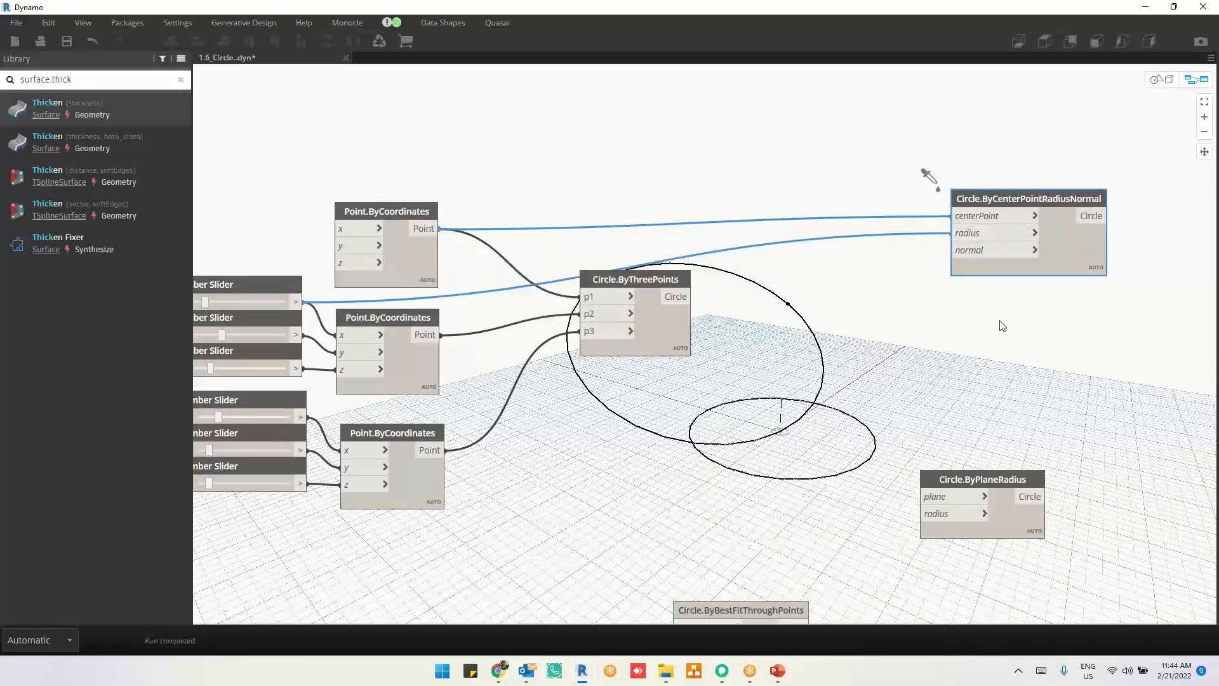
Step: Move Circle.ByCenterPointRadiusNormal farther from the point nodes and check the default vector of its normal input
mouse_move(978, 256)
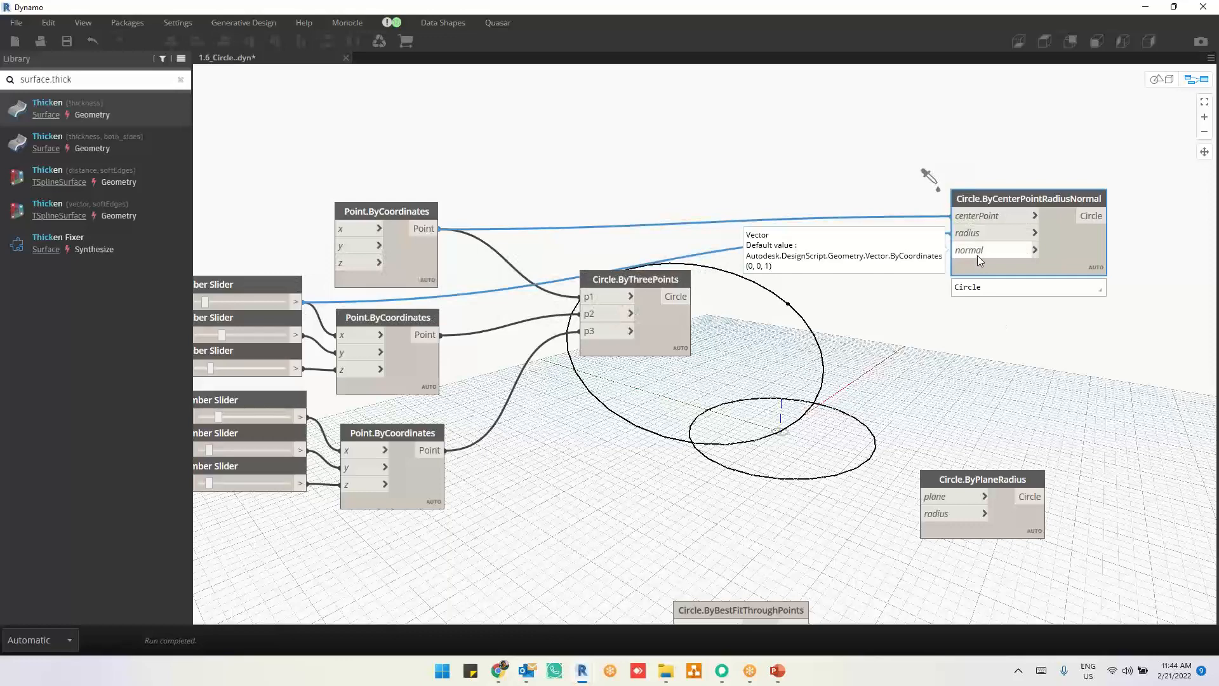
drag(1030, 268, 1179, 261)
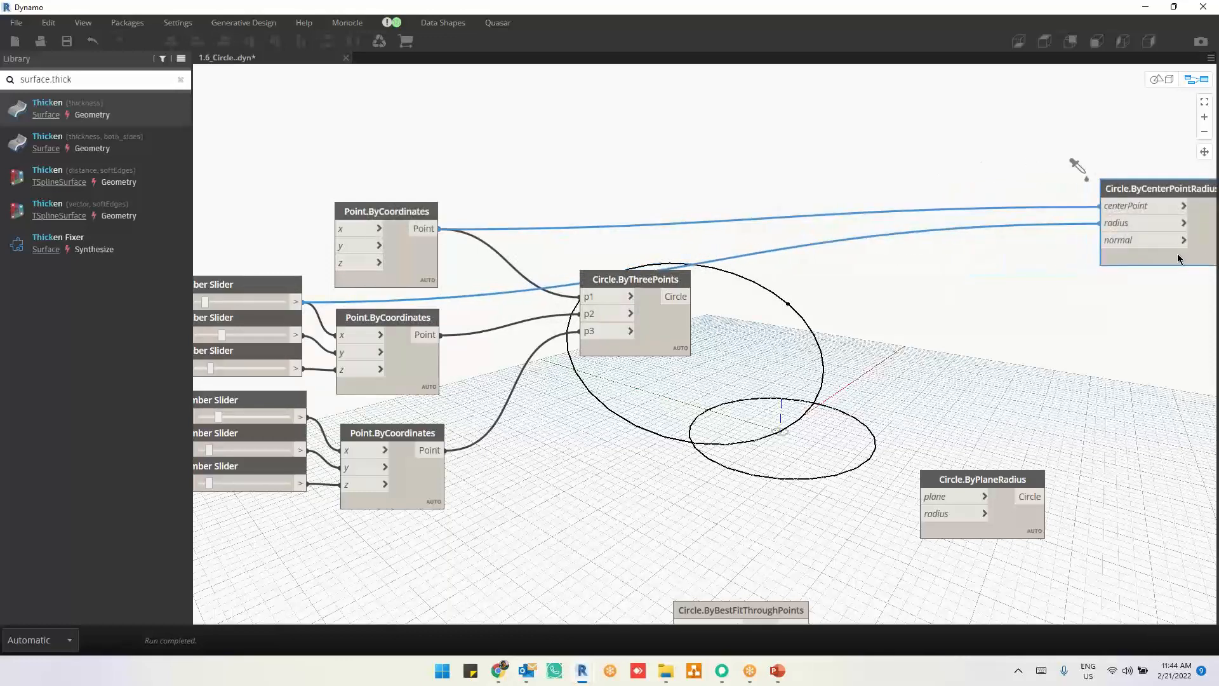
mouse_move(1135, 250)
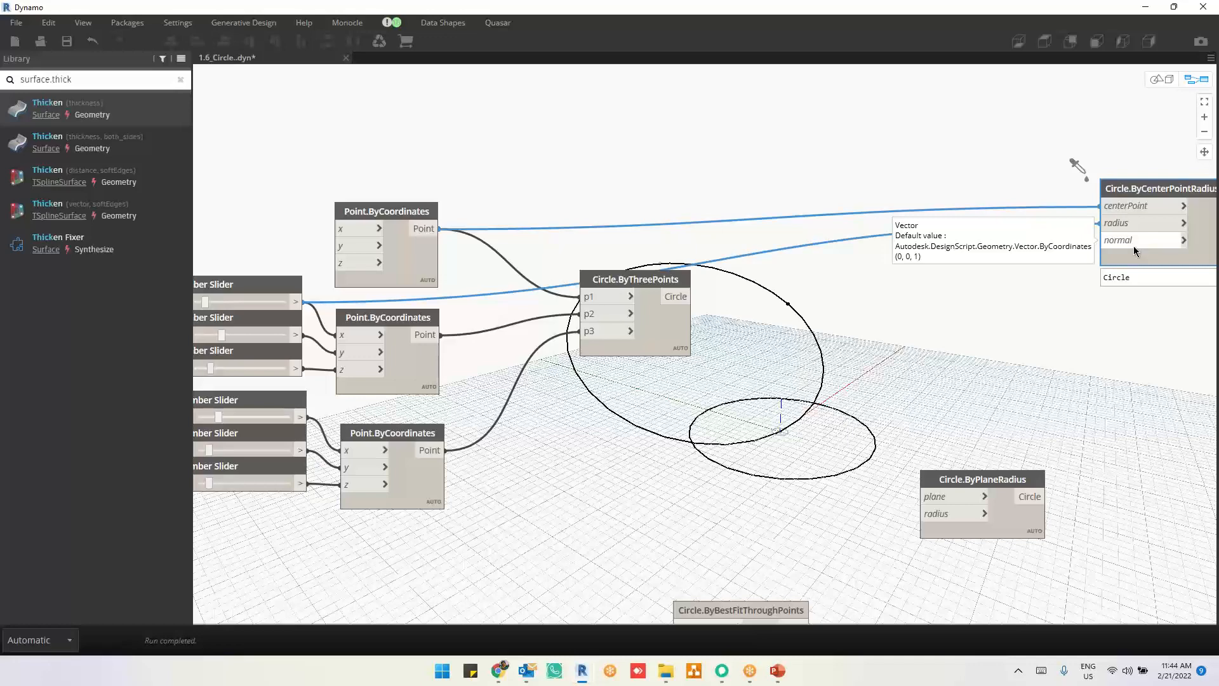
Step: Move Circle.ByPlaneRadius directly below Circle.ByCenterPointRadiusNormal and place Circle.ByBestFitThroughPoints below both
click(1065, 364)
middle_drag(1064, 364, 932, 271)
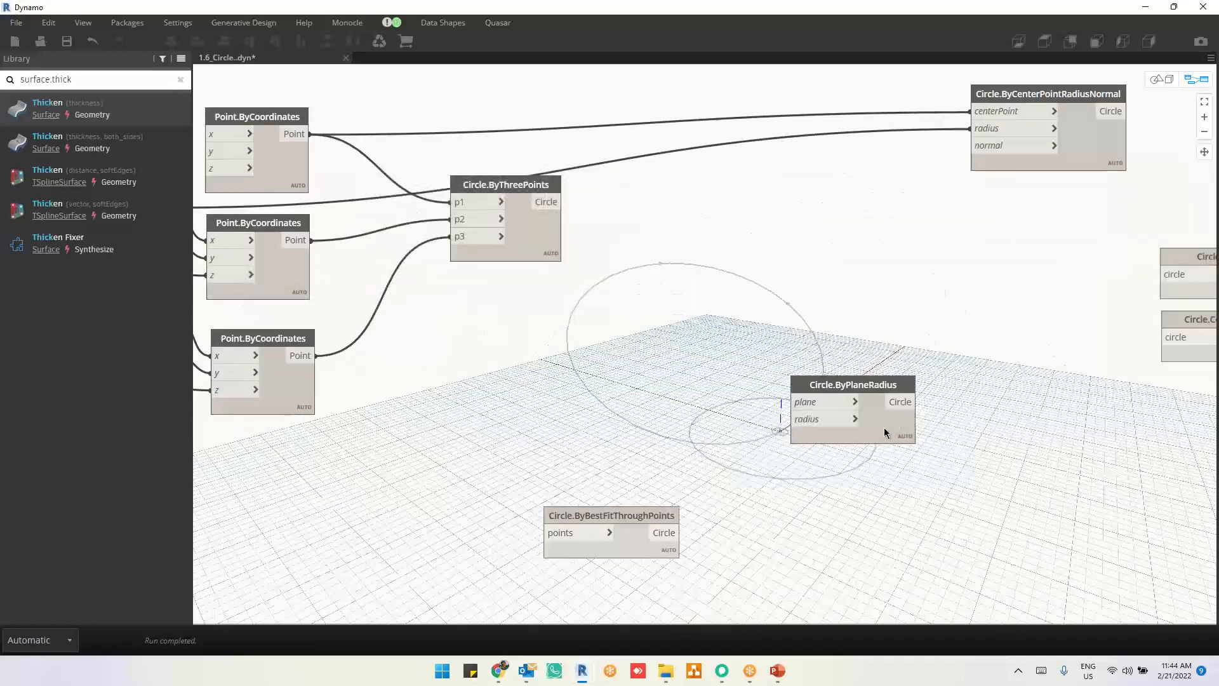
drag(884, 428, 1030, 256)
drag(660, 515, 1068, 273)
middle_drag(1030, 343, 732, 347)
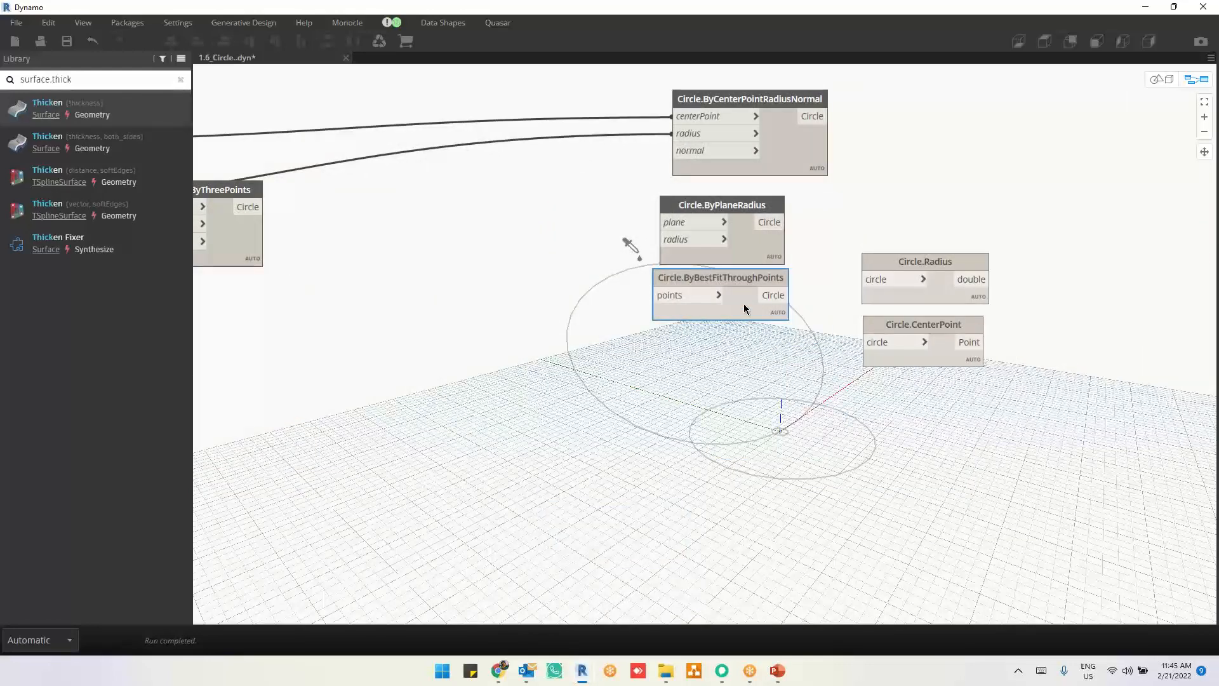
drag(744, 307, 790, 441)
middle_drag(590, 486, 884, 483)
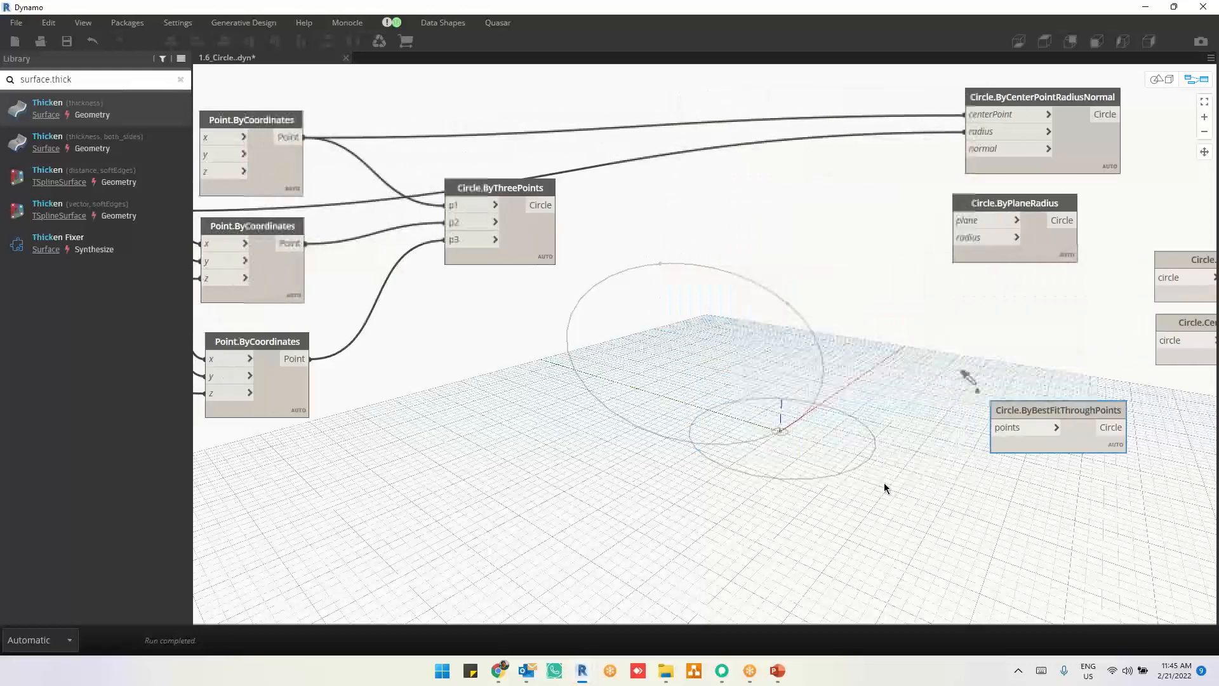
Step: Add a List Create node and place it between the point nodes and Circle.ByBestFitThroughPoints
right_click(770, 374)
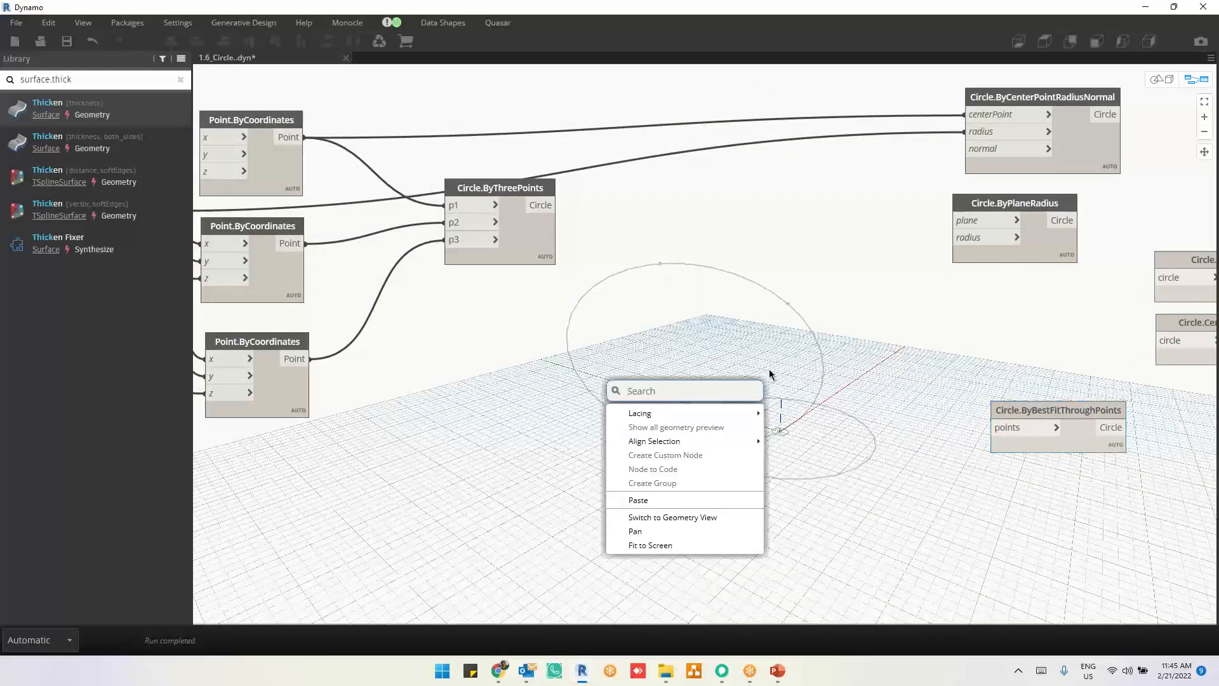
text(lin)
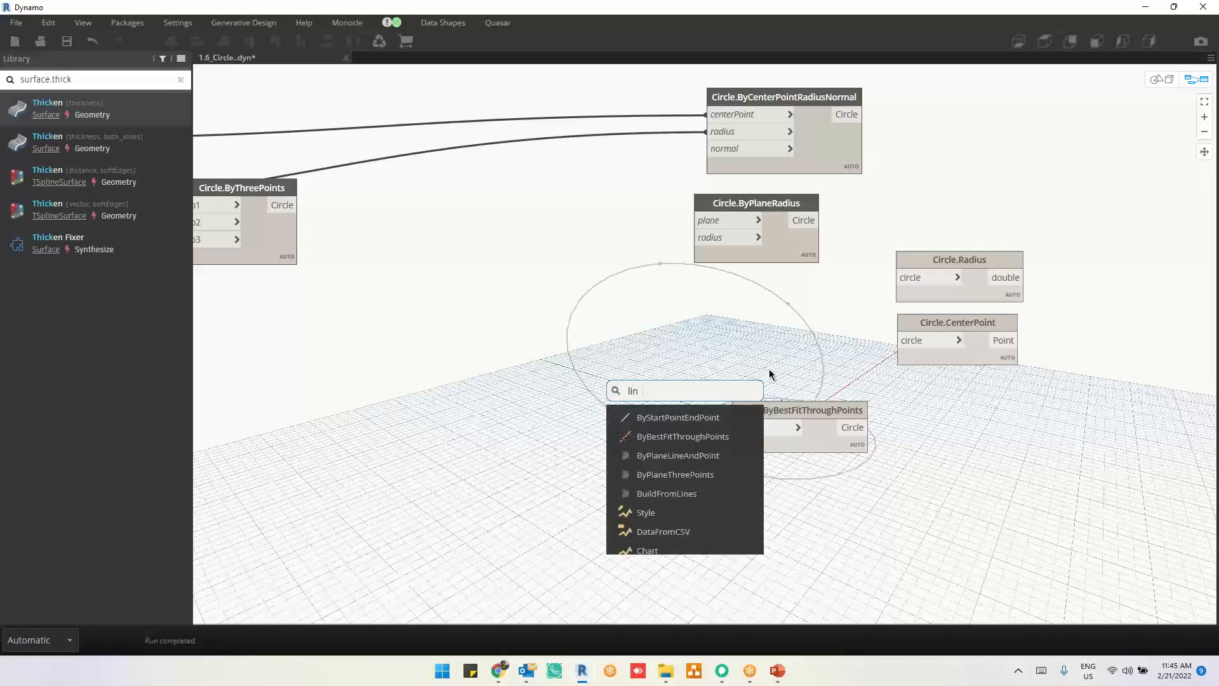
key(BackSpace)
text(st.c)
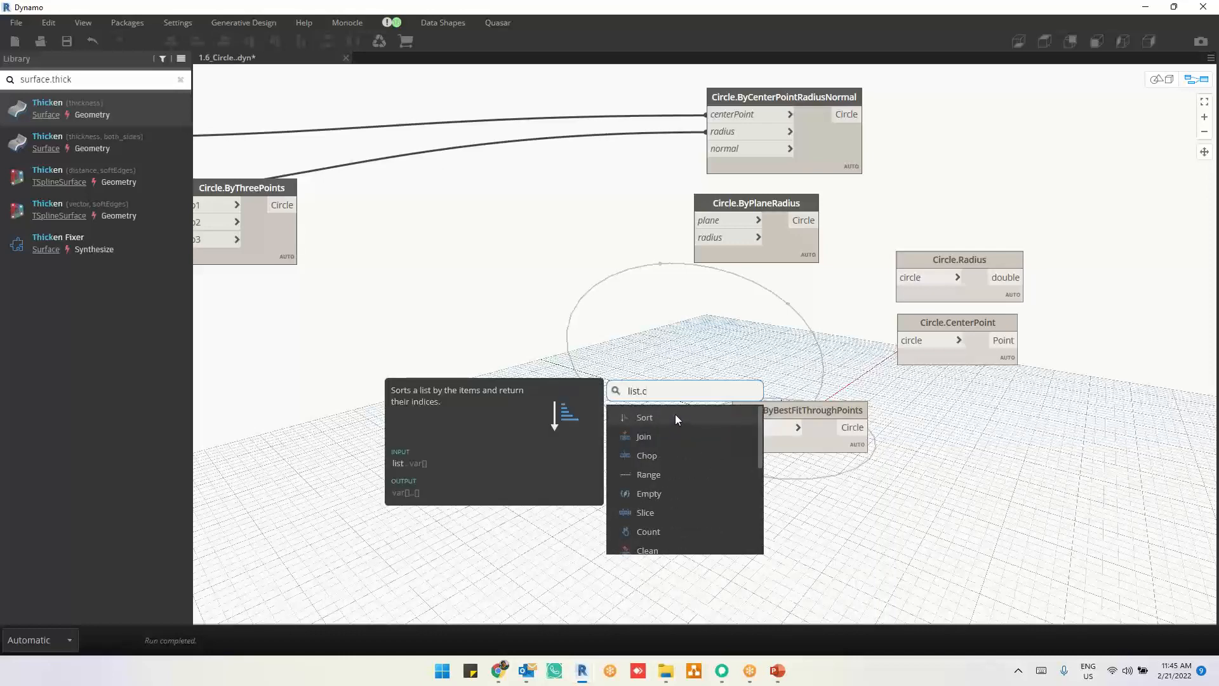
text(reate)
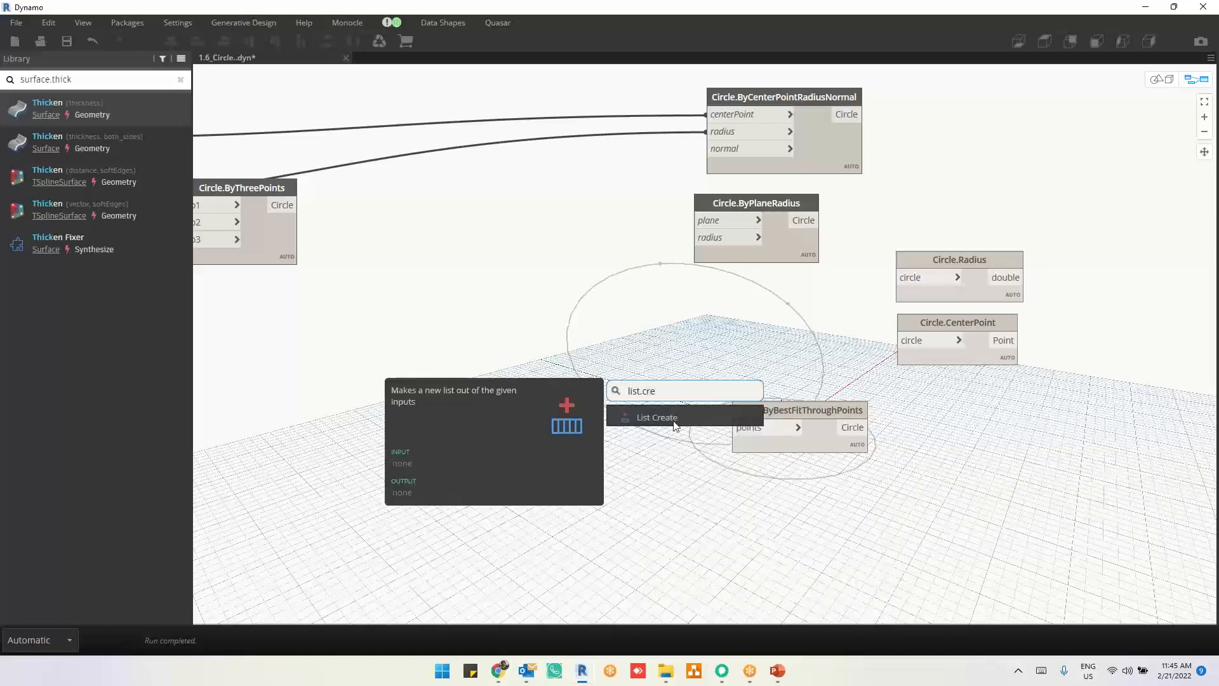
key(Return)
scroll(841, 376, down, 2)
drag(751, 437, 537, 380)
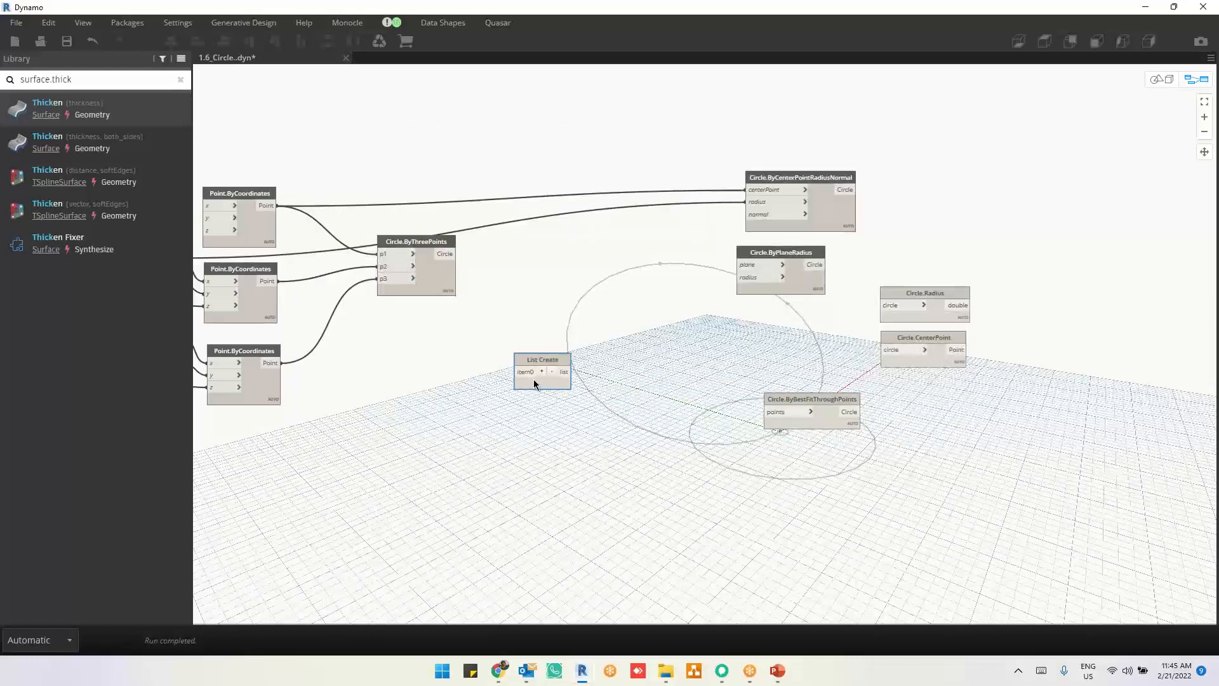
Step: Expand List Create to three items, connect the three points to them, and feed the list into Circle.ByBestFitThroughPoints
click(543, 372)
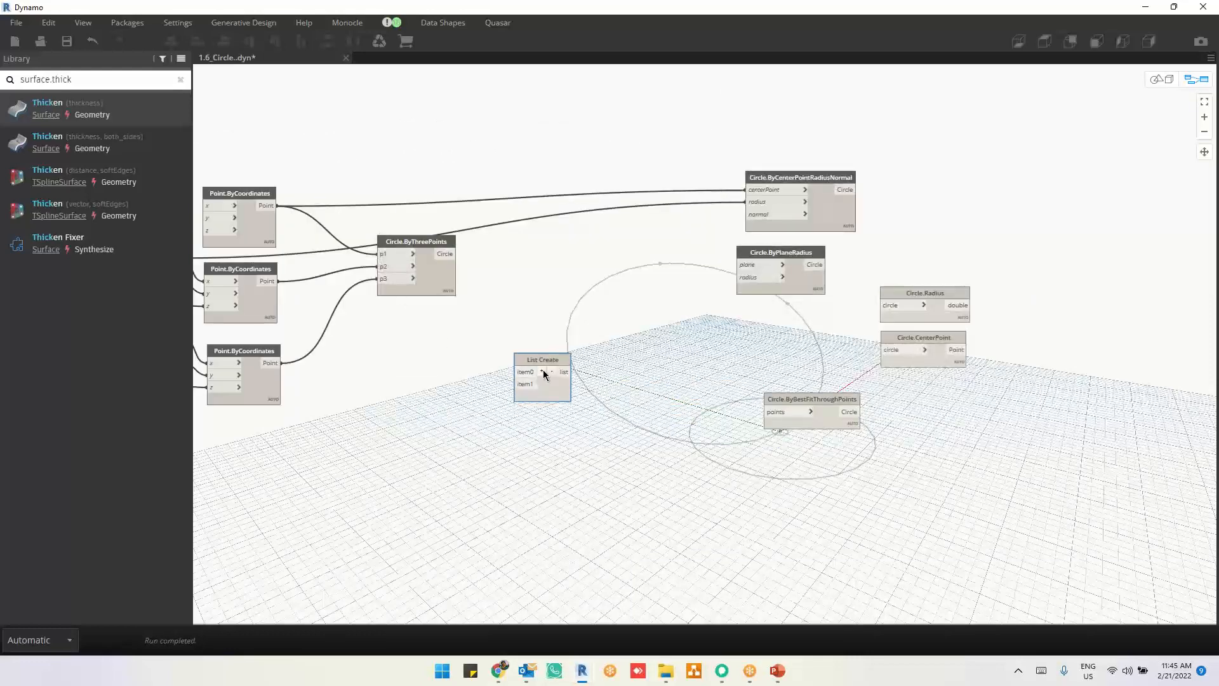
click(543, 373)
drag(381, 254, 516, 372)
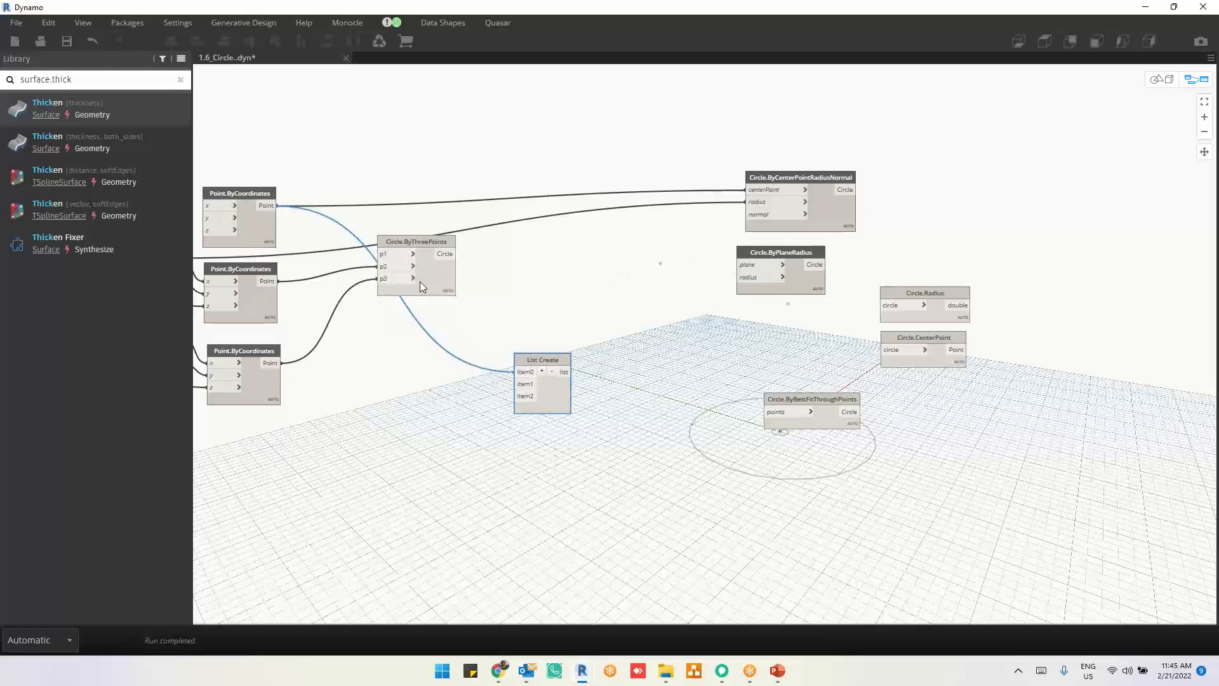
drag(382, 266, 706, 369)
Step: Reconnect the three Point.ByCoordinates outputs to p1, p2 and p3 of Circle.ByThreePoints
drag(277, 206, 379, 254)
drag(279, 280, 379, 266)
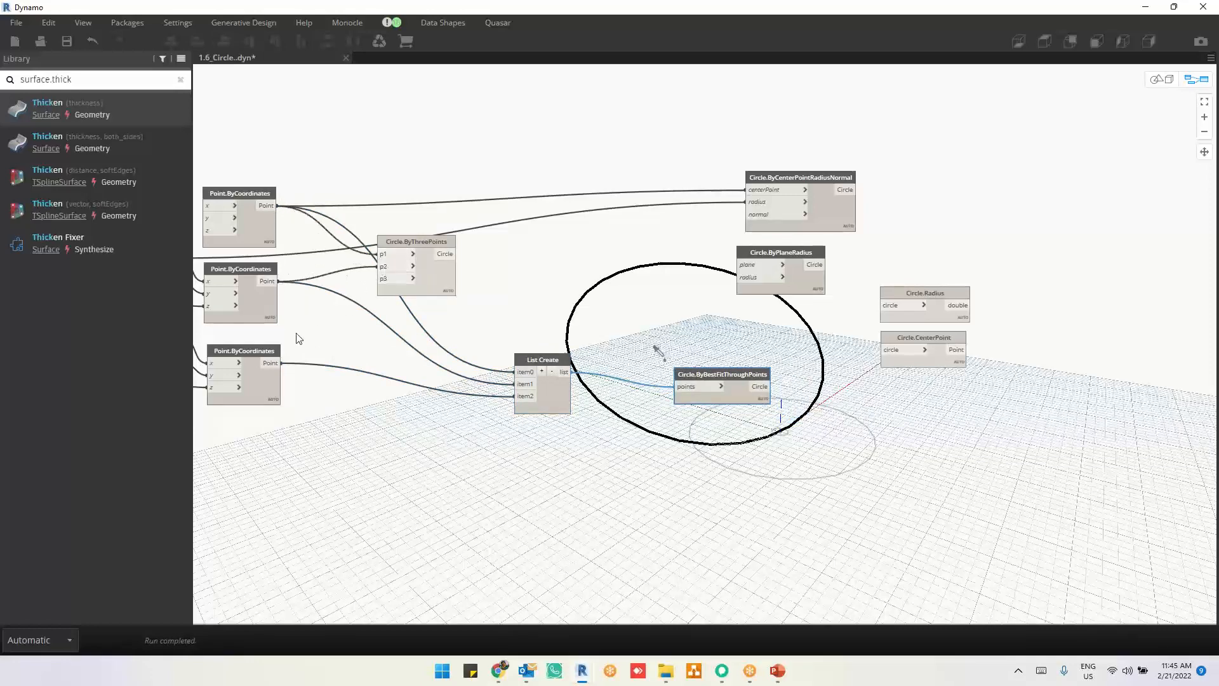
drag(277, 363, 381, 279)
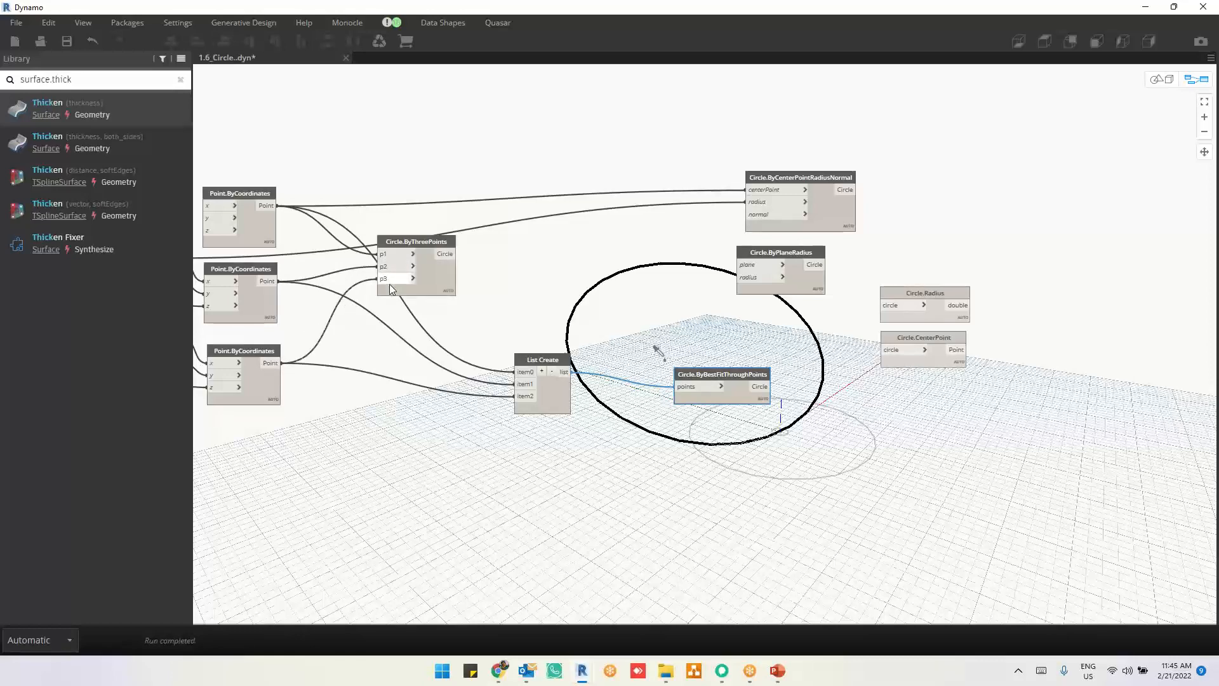
Step: Compare the three-point and best-fit circles, and swap the second and third points between inputs p2 and p3 of Circle.ByThreePoints
click(436, 284)
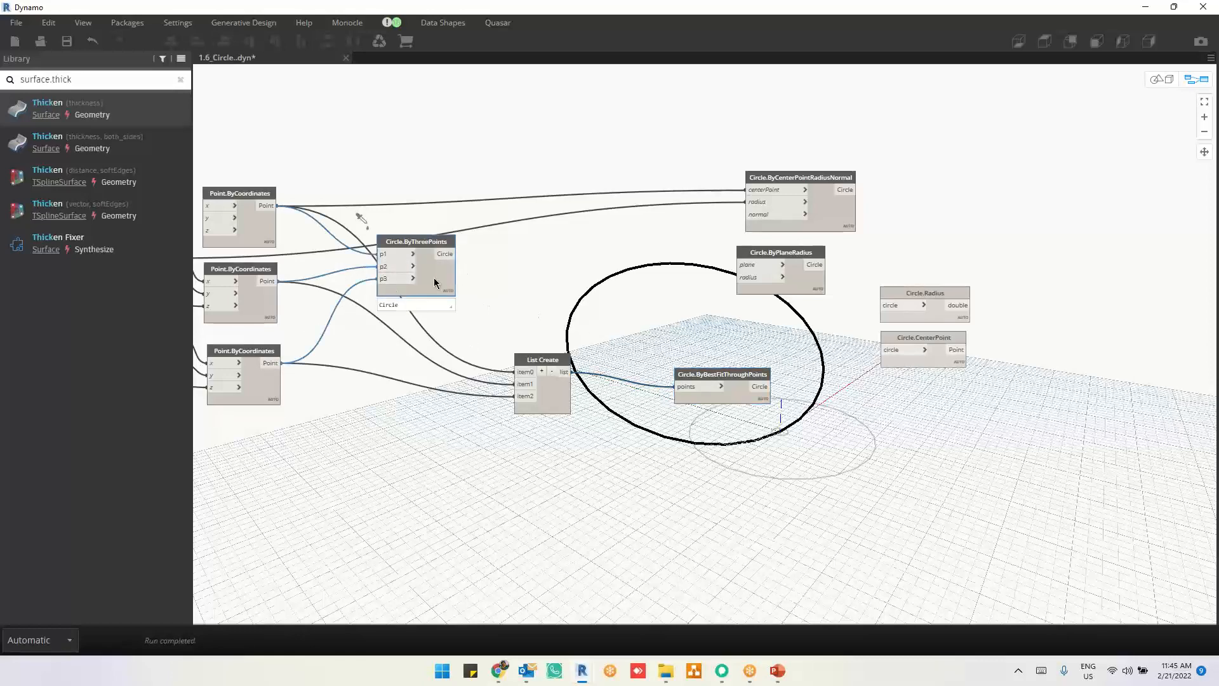
click(740, 398)
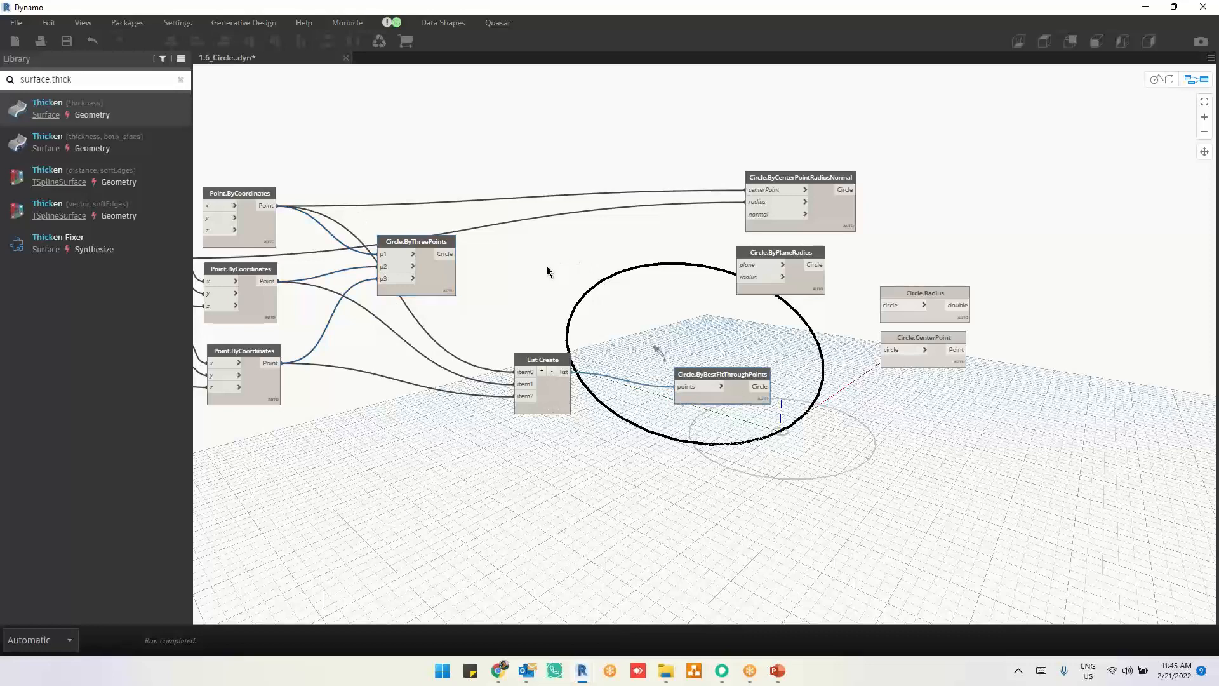
drag(382, 278, 379, 273)
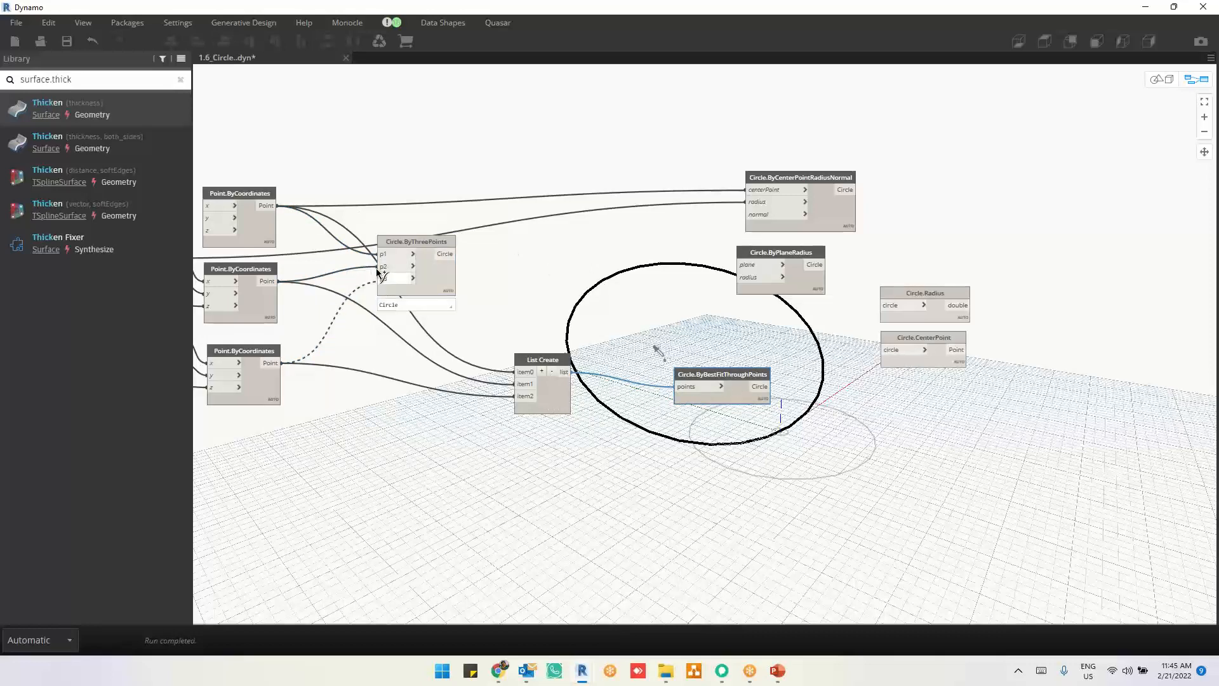
click(378, 268)
click(271, 281)
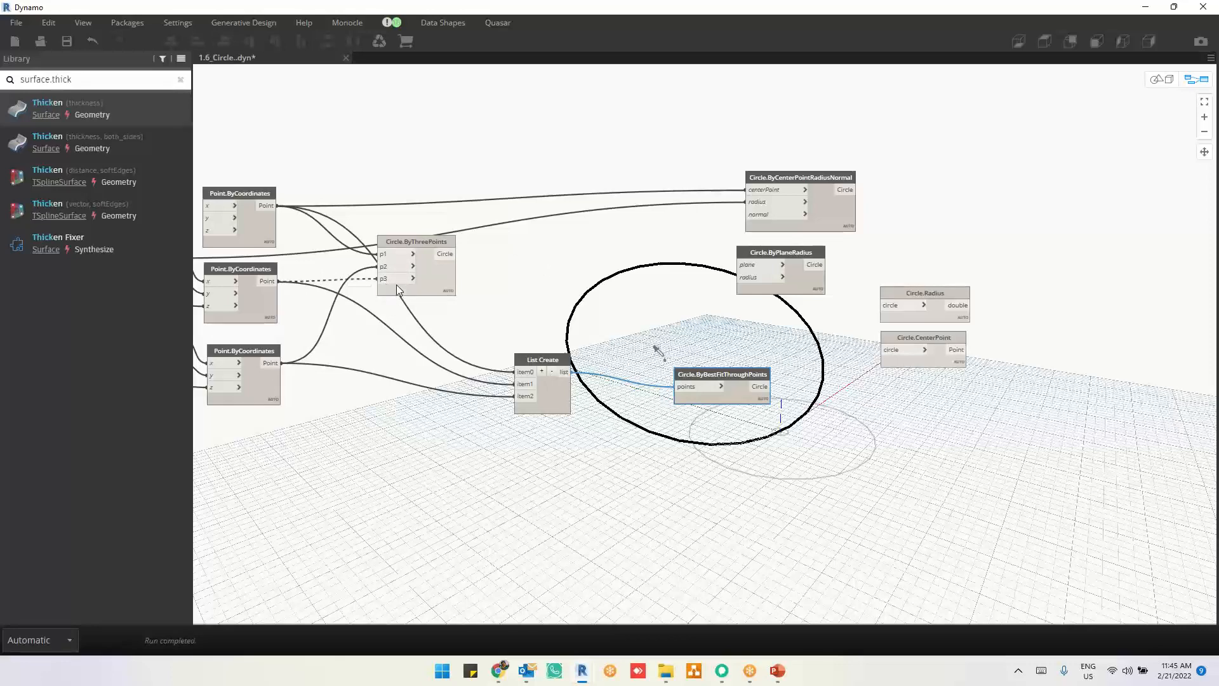
click(399, 285)
click(557, 323)
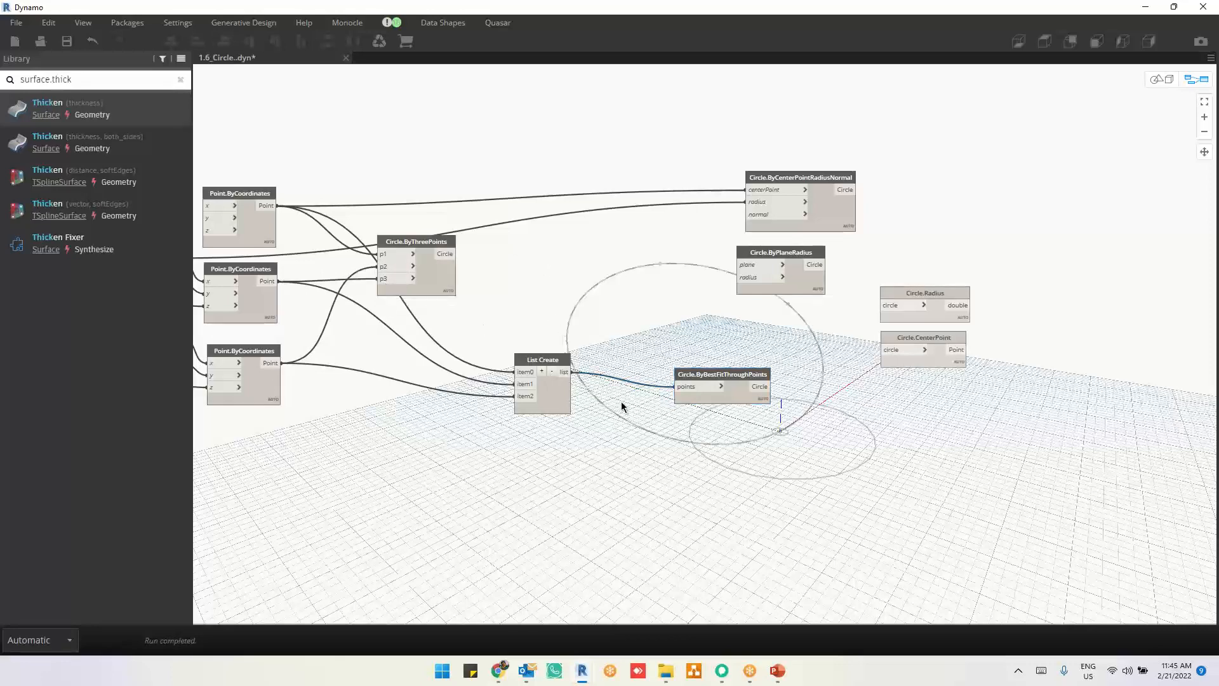
Step: Move Circle.ByBestFitThroughPoints closer to the List Create node and deselect it
drag(724, 395, 656, 378)
click(1115, 293)
scroll(1115, 292, up, 2)
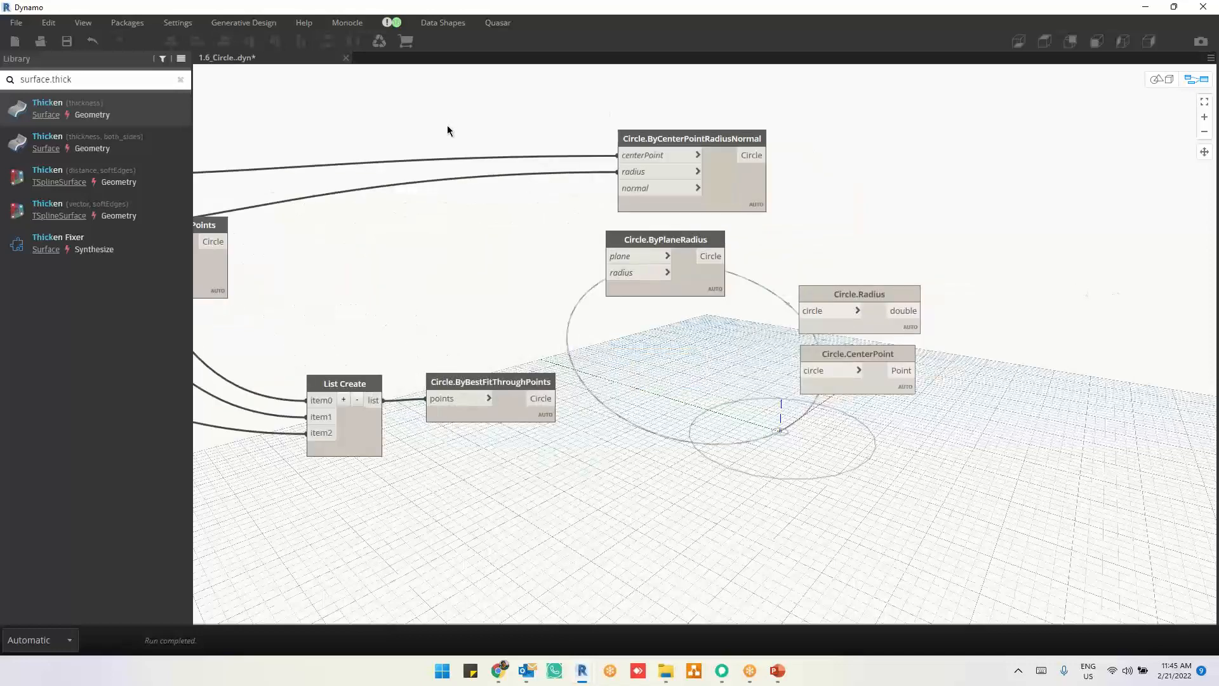
Step: Close the circle graph without saving its changes and open 2.3_Surface.dyn
click(346, 57)
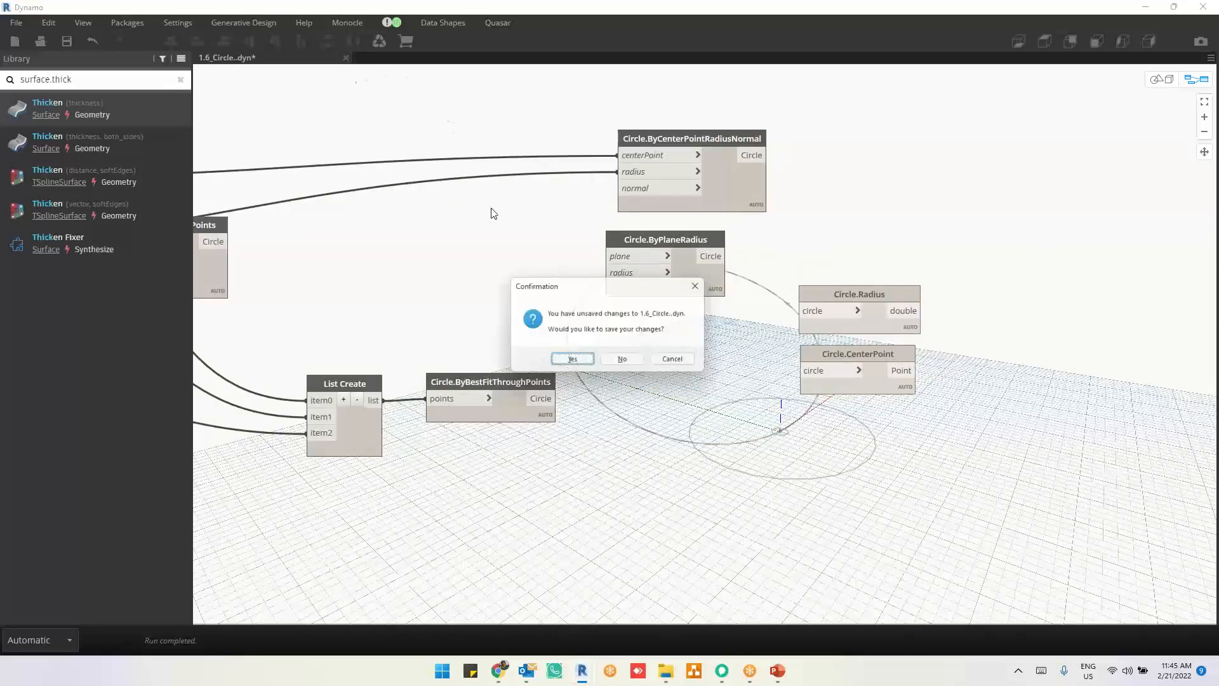
click(625, 364)
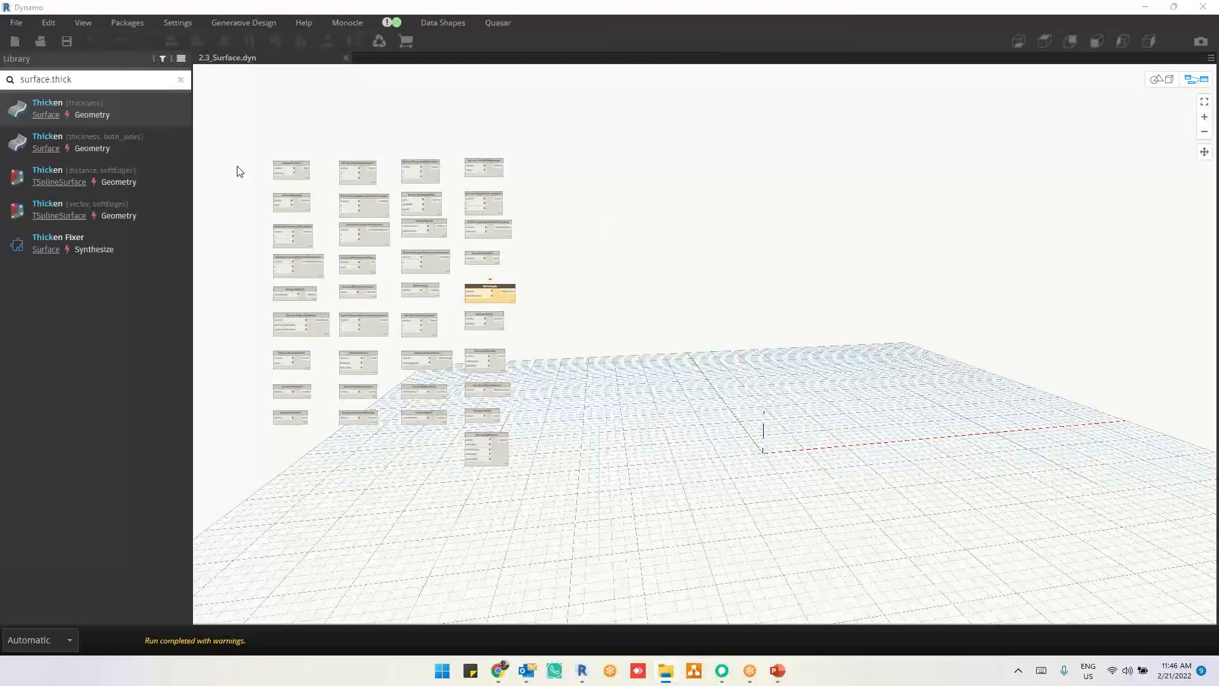
scroll(240, 171, up, 4)
scroll(240, 171, up, 2)
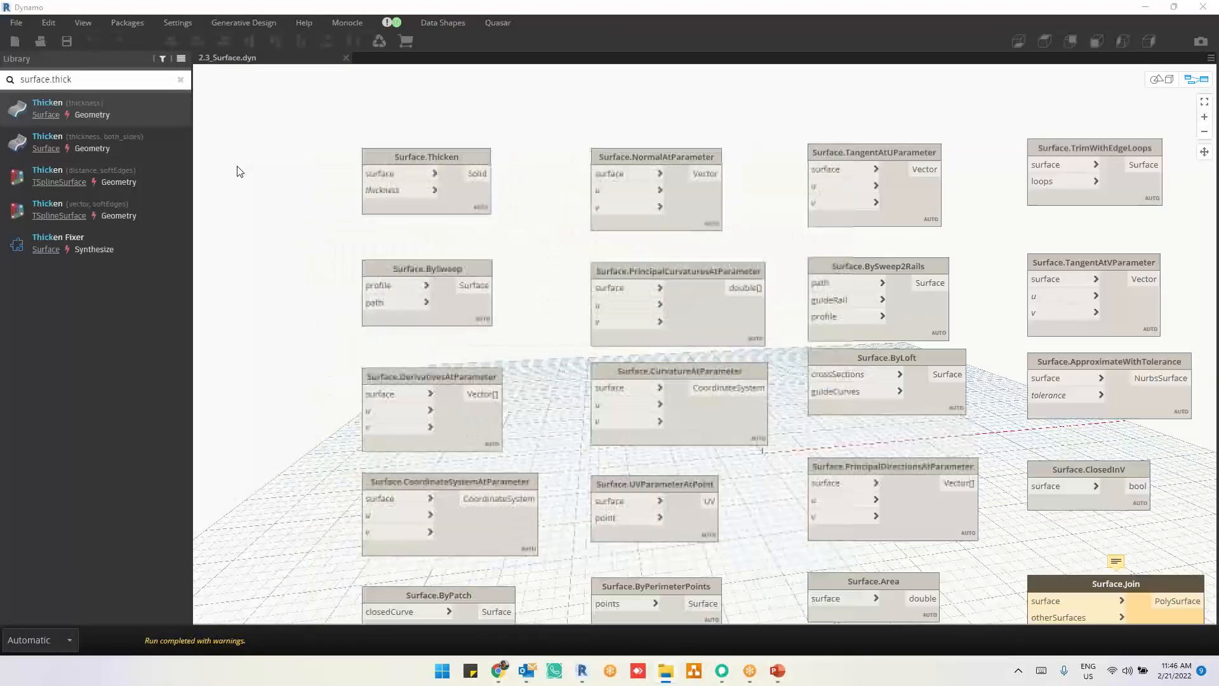
scroll(240, 172, up, 2)
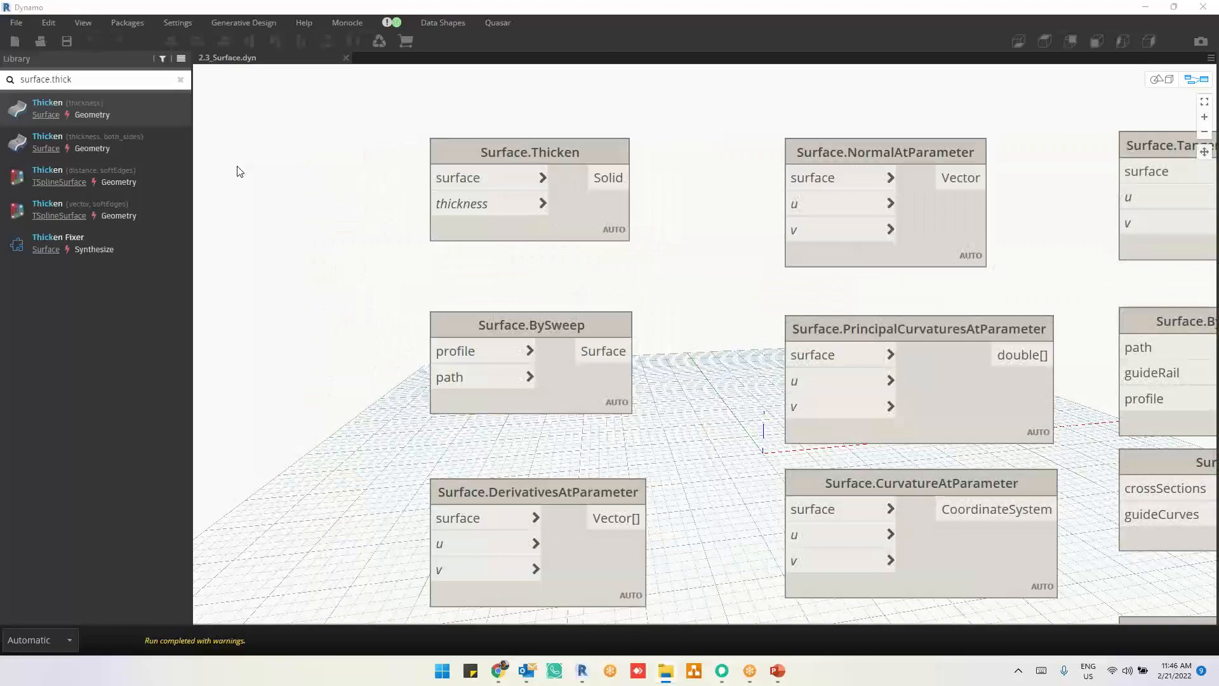
Step: Move Surface.Thicken and Surface.NormalAtParameter side by side into the empty area above the other surface nodes
scroll(238, 172, down, 5)
middle_drag(329, 228, 455, 385)
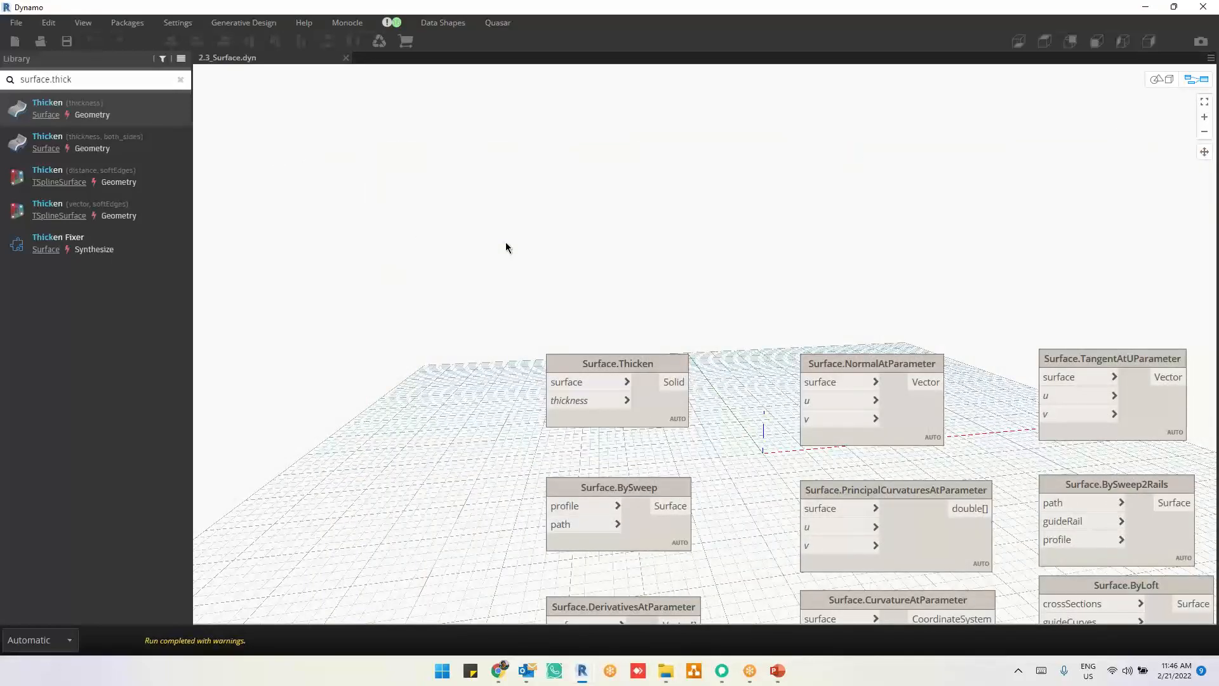
drag(650, 401, 550, 187)
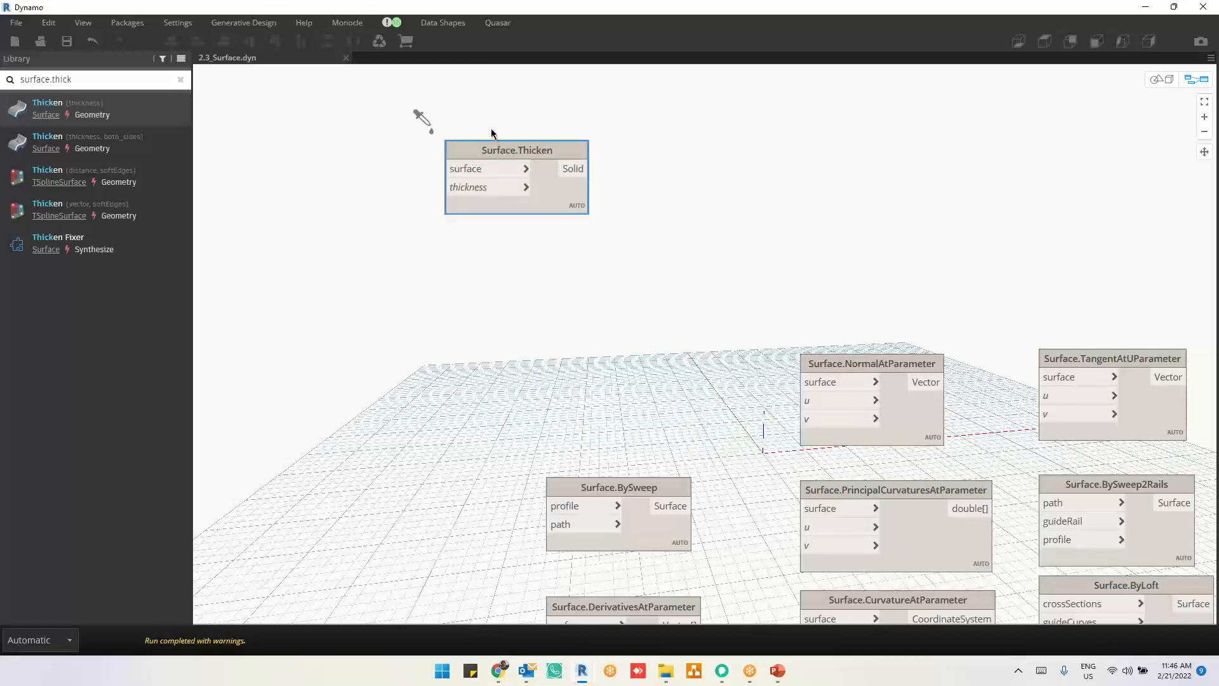
scroll(492, 134, up, 2)
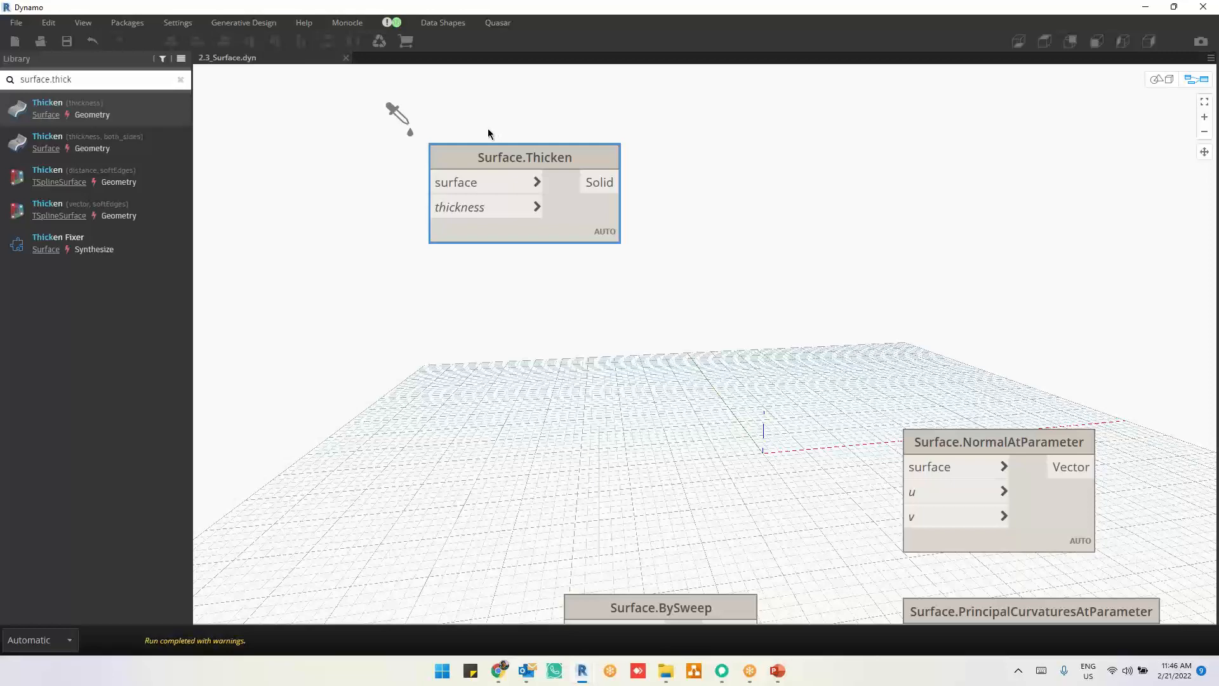
click(745, 423)
scroll(772, 418, down, 2)
middle_drag(772, 418, 713, 354)
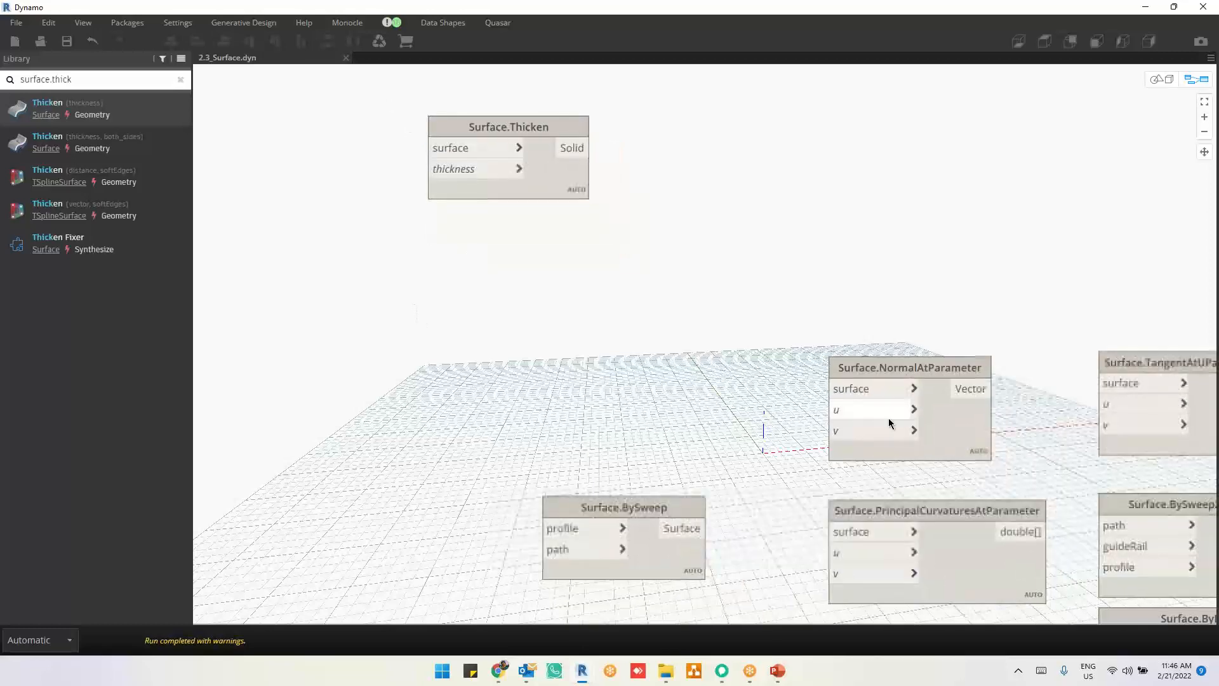
drag(952, 421, 902, 187)
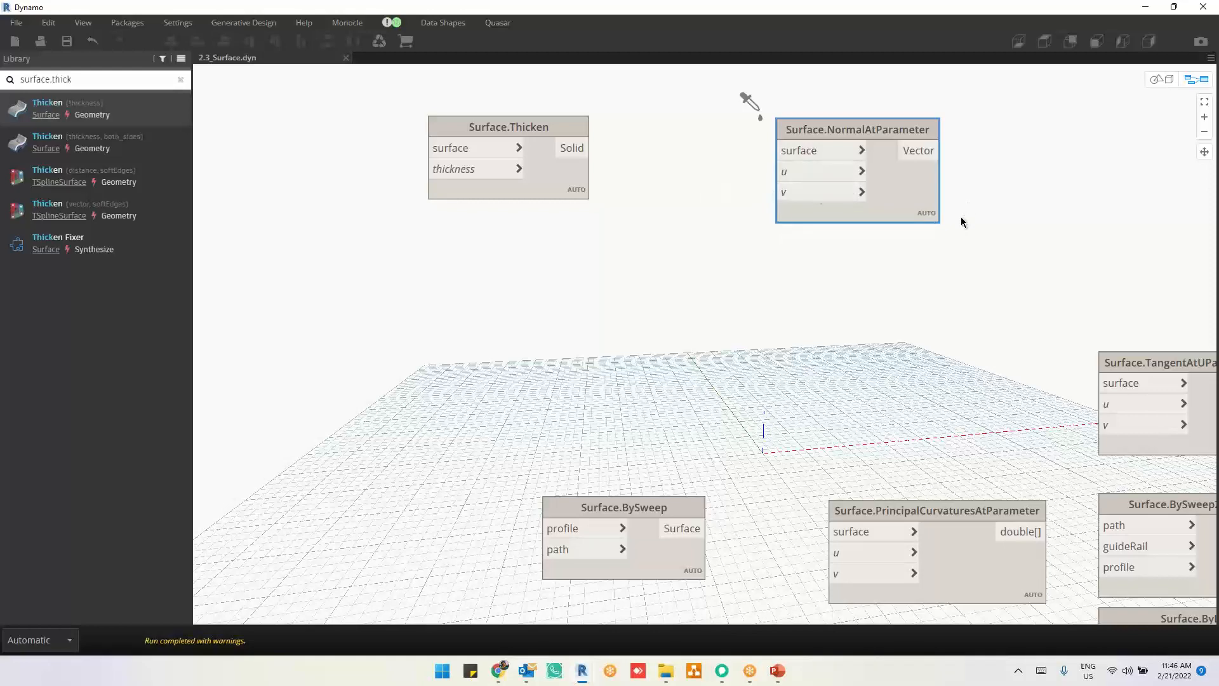
Step: Look over the remaining surface nodes, close the surface graph and open 3.1_Sphere.dyn
scroll(964, 224, down, 1)
middle_drag(1013, 379, 798, 276)
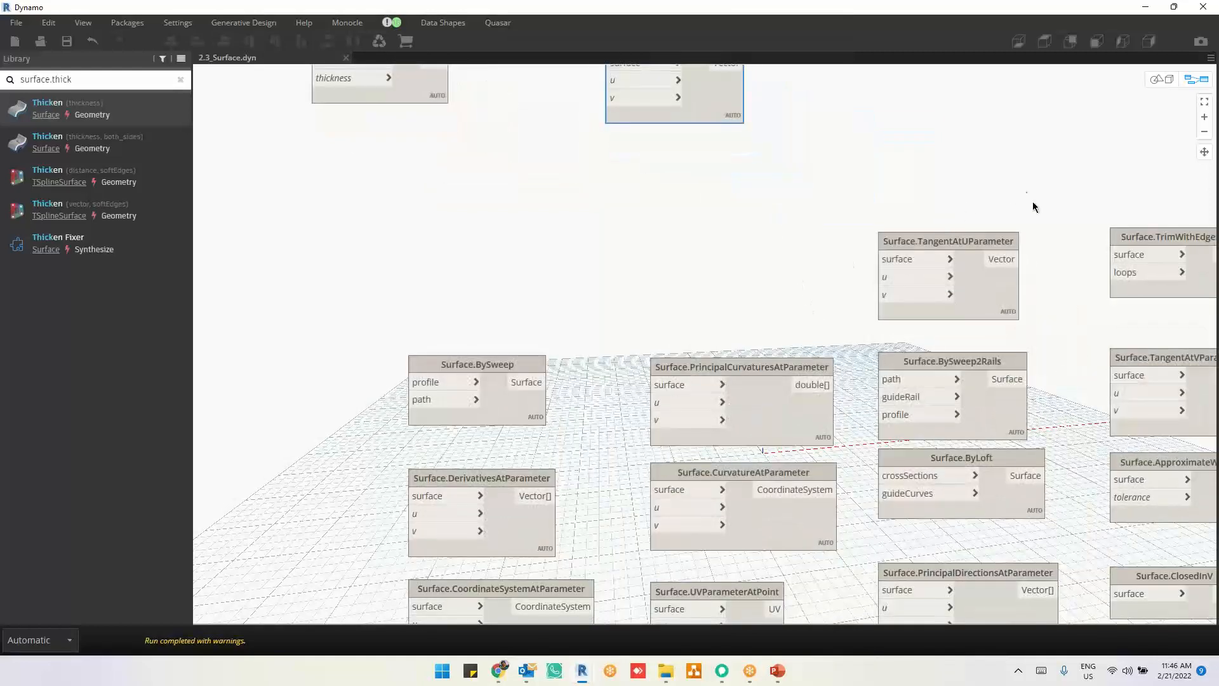
middle_drag(1084, 351, 477, 213)
middle_drag(978, 267, 1172, 173)
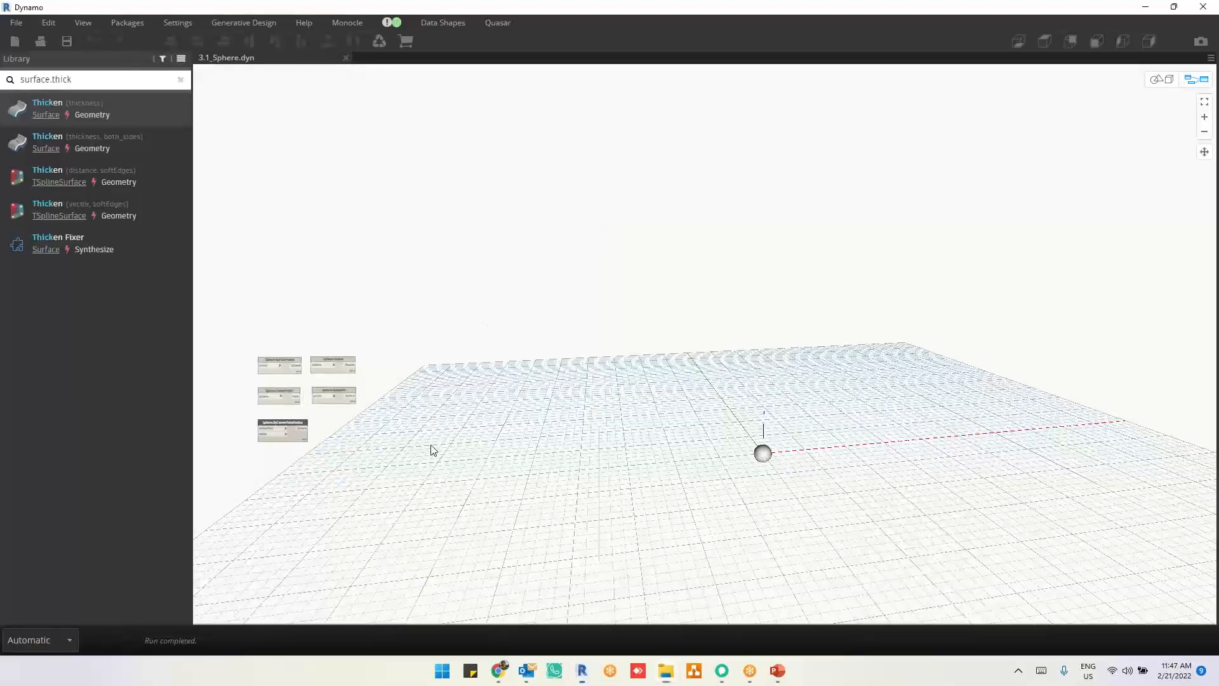
middle_drag(430, 444, 655, 444)
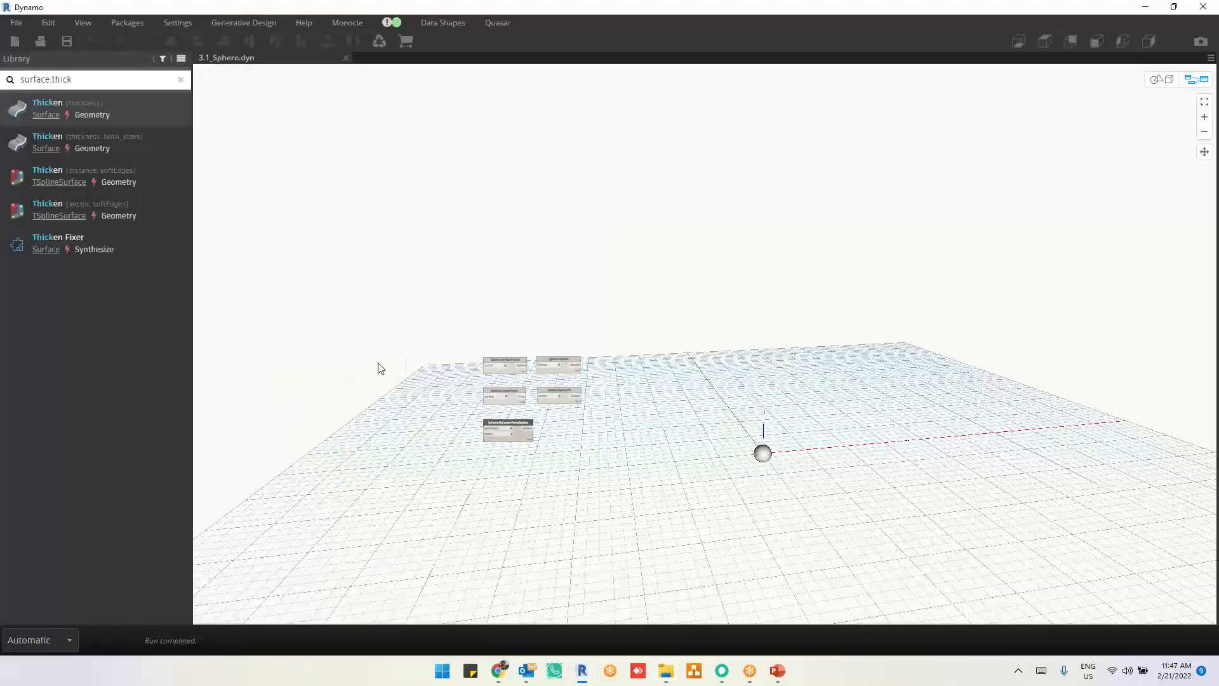
Step: Move Sphere.Radius well away from the sphere creation nodes, beyond the Sphere.ByBestFit column
scroll(379, 363, up, 5)
scroll(912, 506, up, 3)
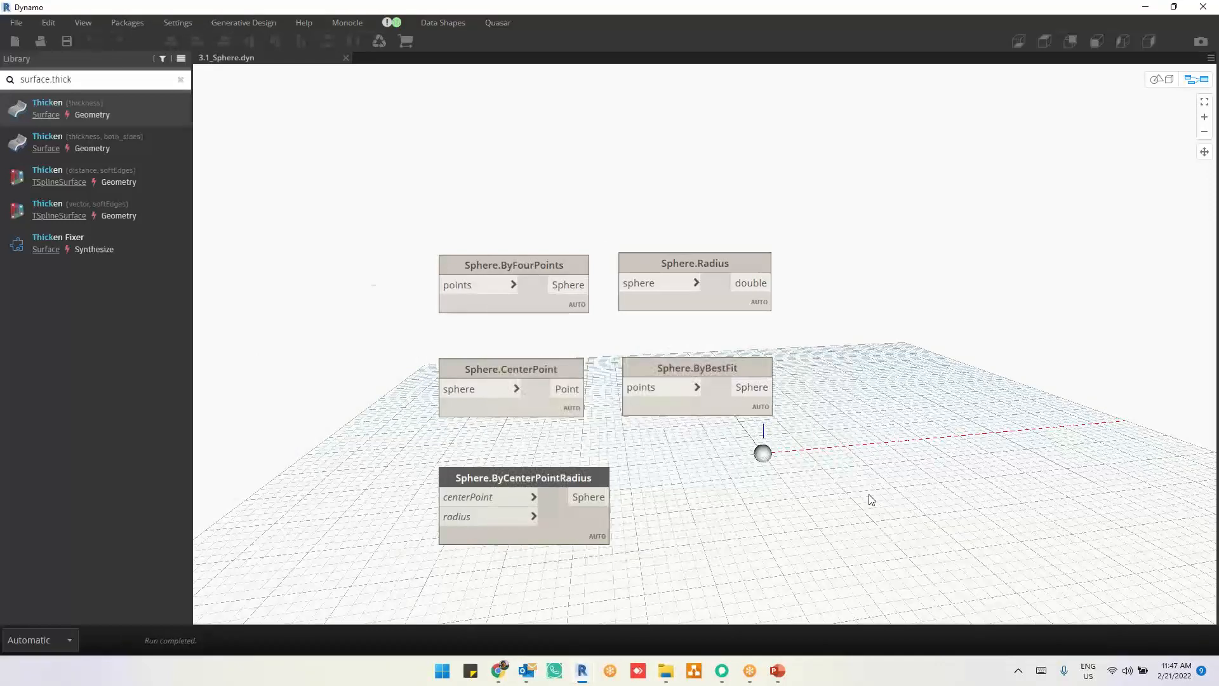
scroll(871, 498, up, 2)
click(374, 188)
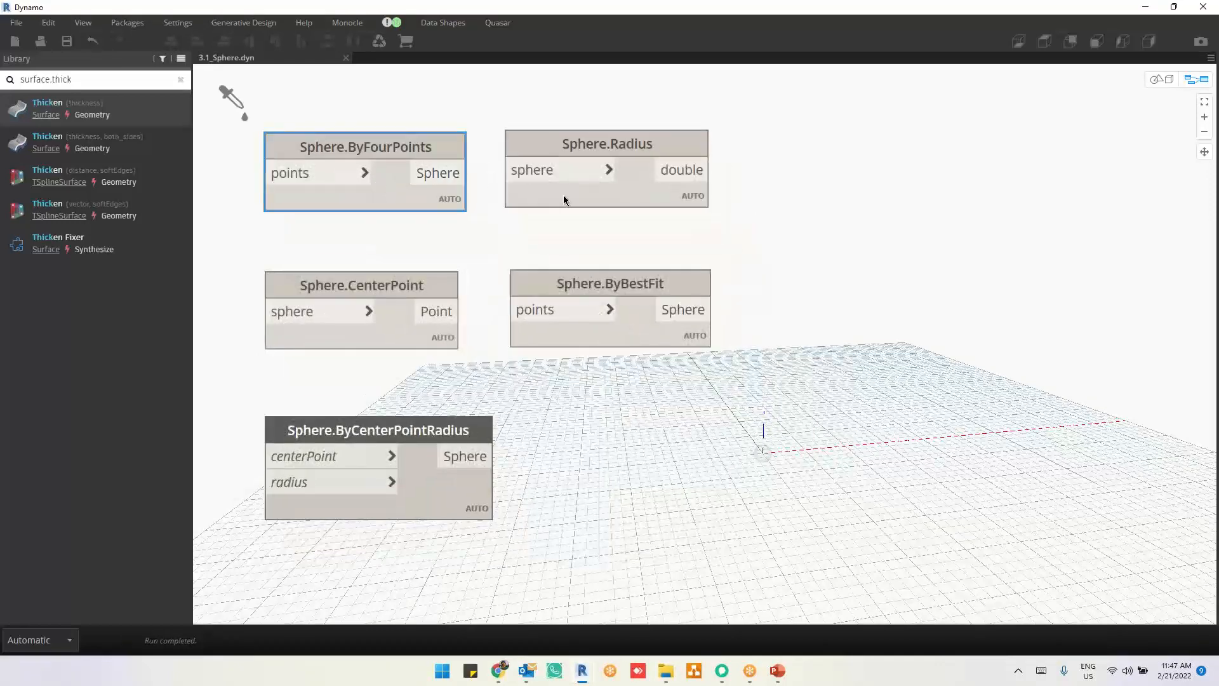
click(589, 185)
click(643, 292)
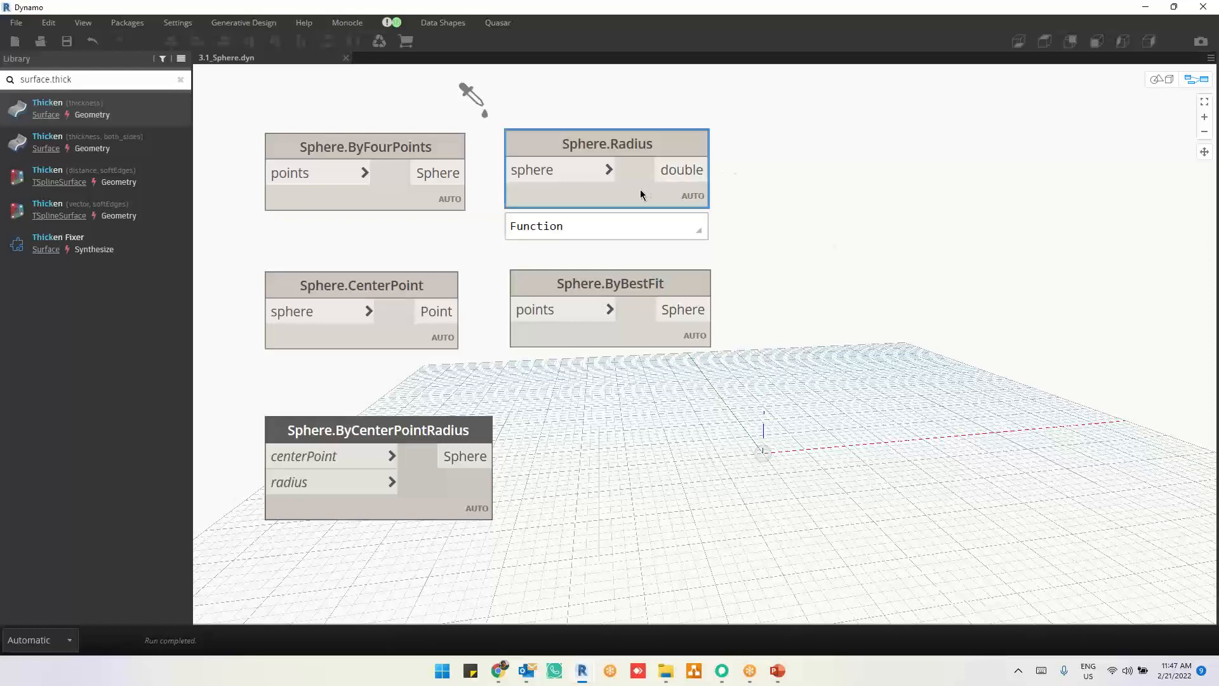
drag(635, 195, 954, 186)
Step: Examine Sphere.ByBestFit, Sphere.ByFourPoints and Sphere.ByCenterPointRadius, including the default value of the latter's radius input
click(637, 302)
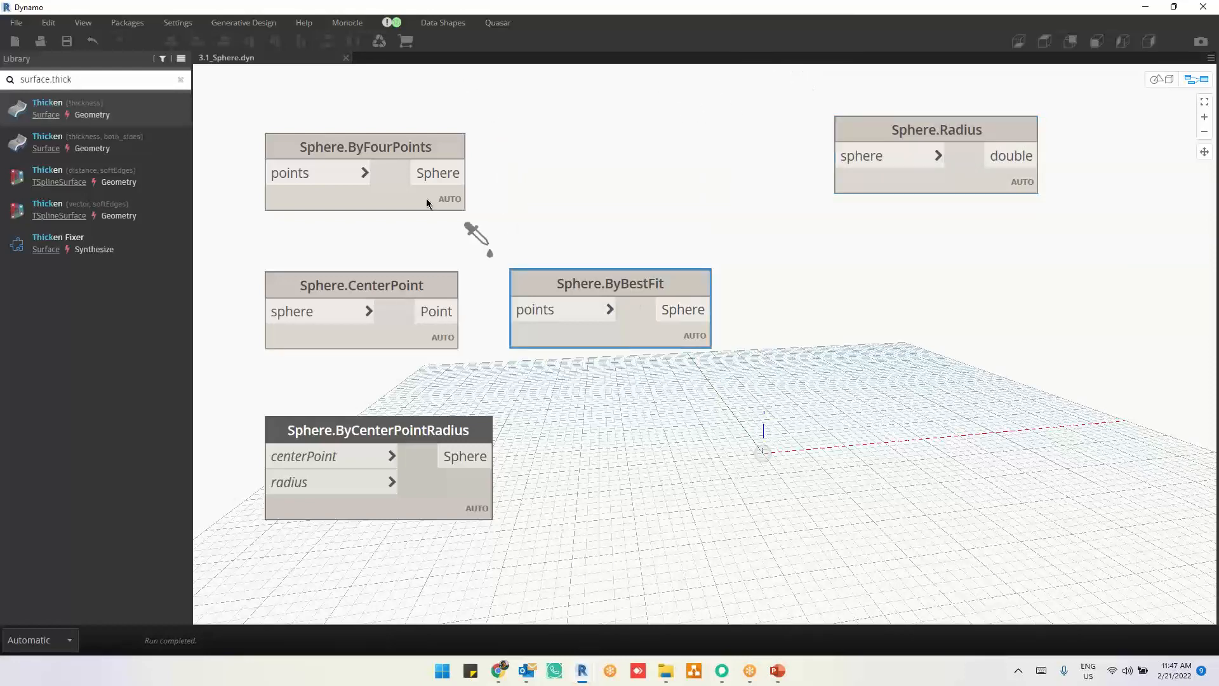
click(398, 197)
click(414, 506)
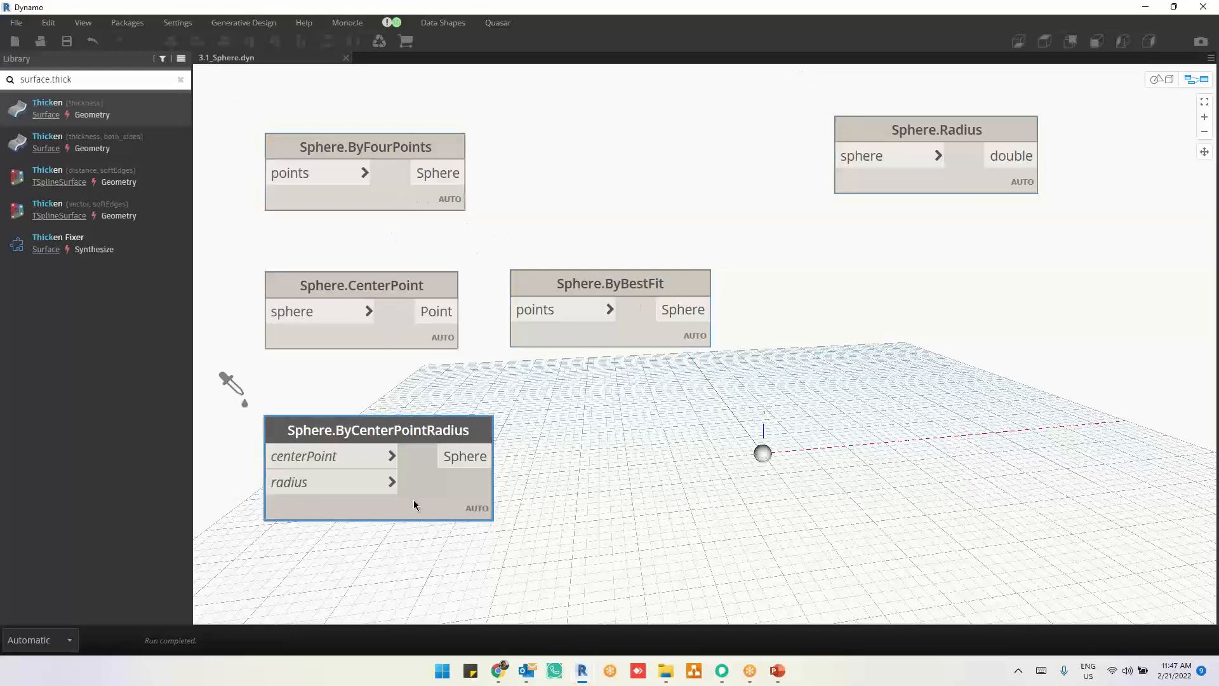
middle_drag(666, 460, 803, 358)
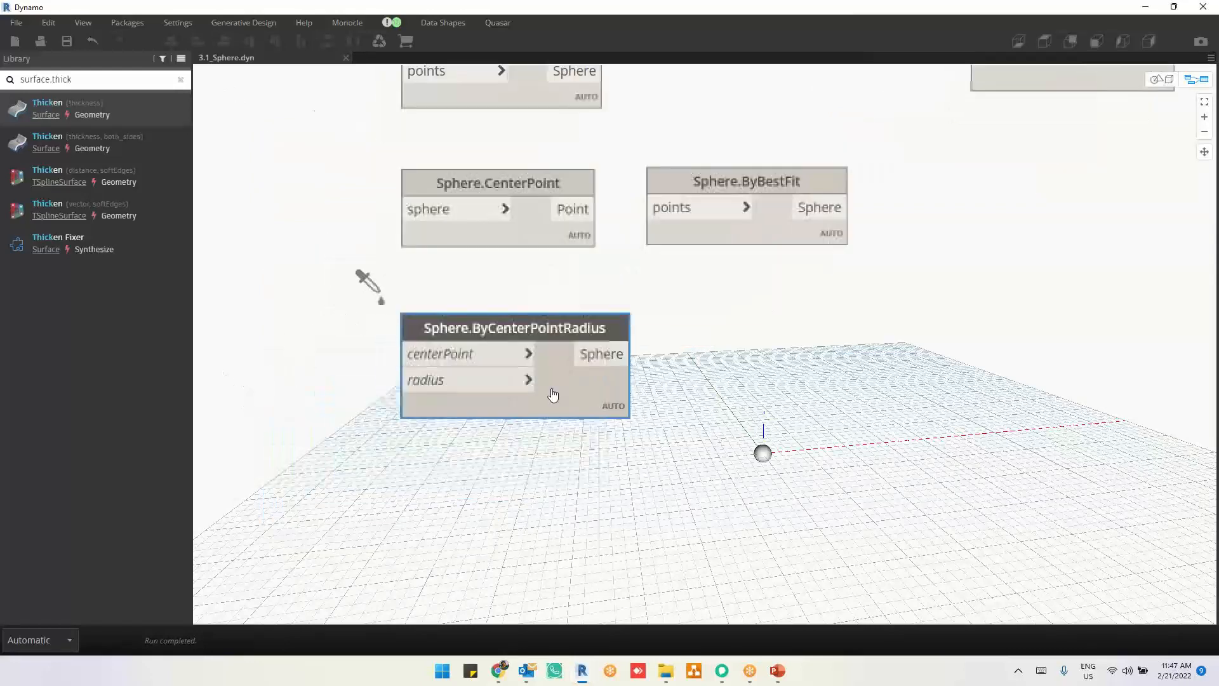
mouse_move(457, 384)
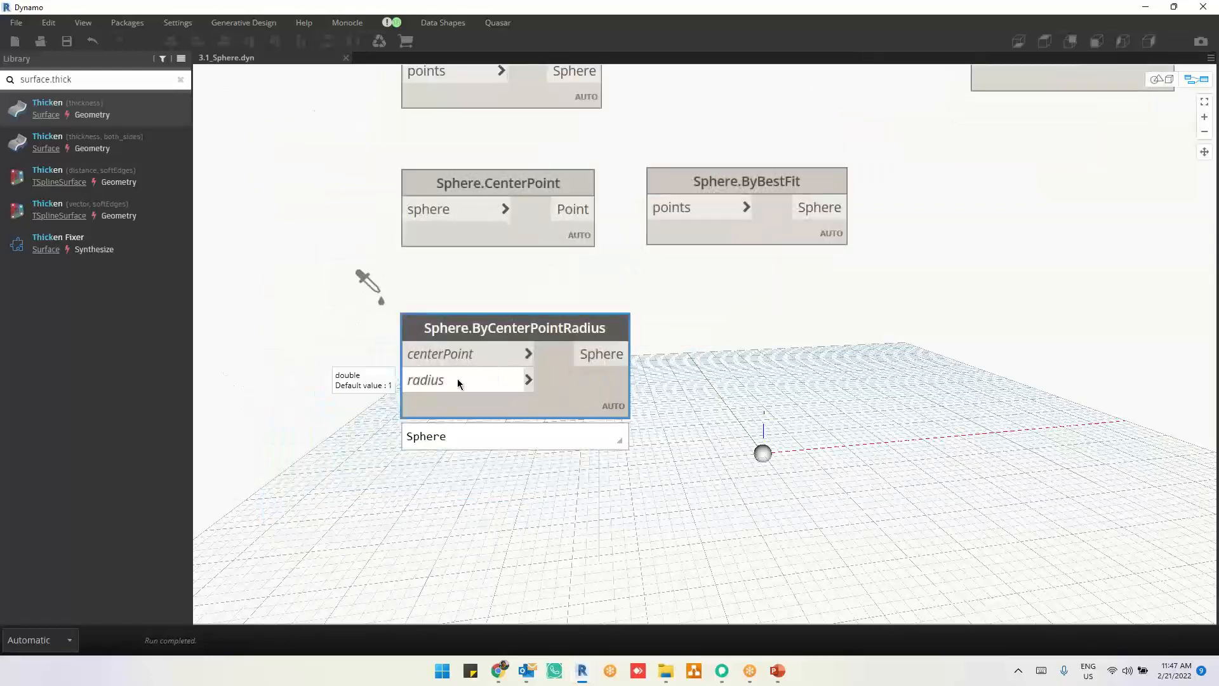
Step: Move Sphere.ByBestFit directly below Sphere.Radius
middle_drag(697, 416, 679, 451)
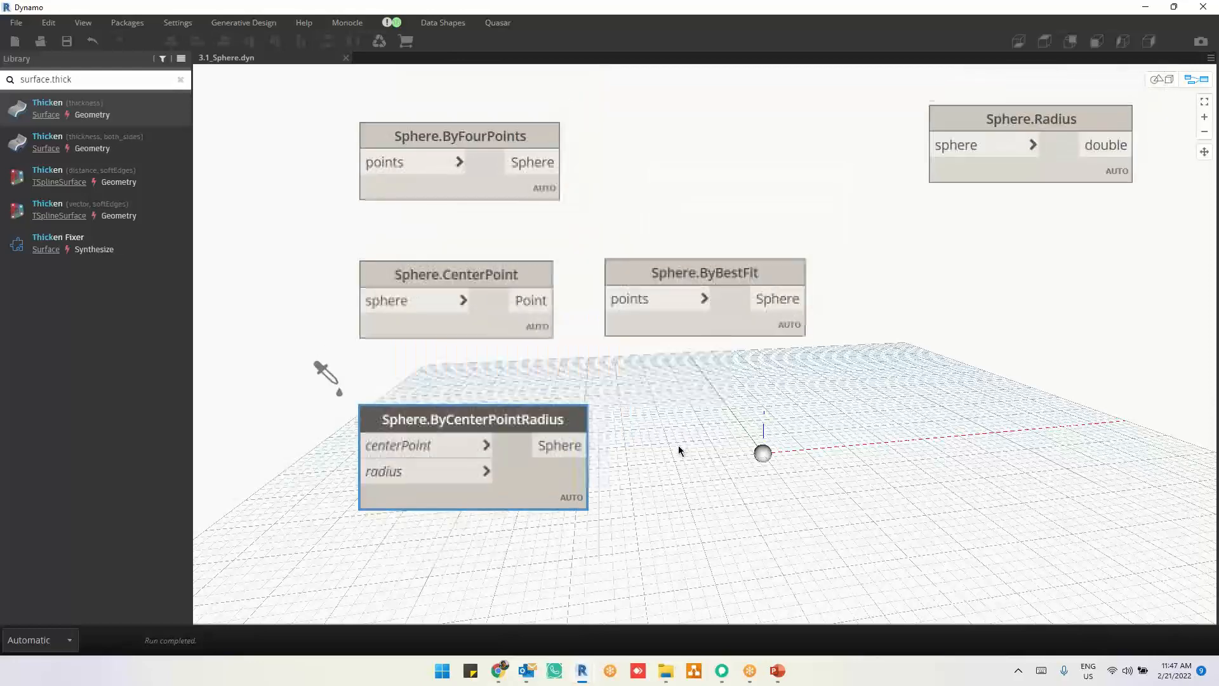
scroll(679, 451, down, 2)
drag(727, 348, 999, 328)
mouse_move(906, 311)
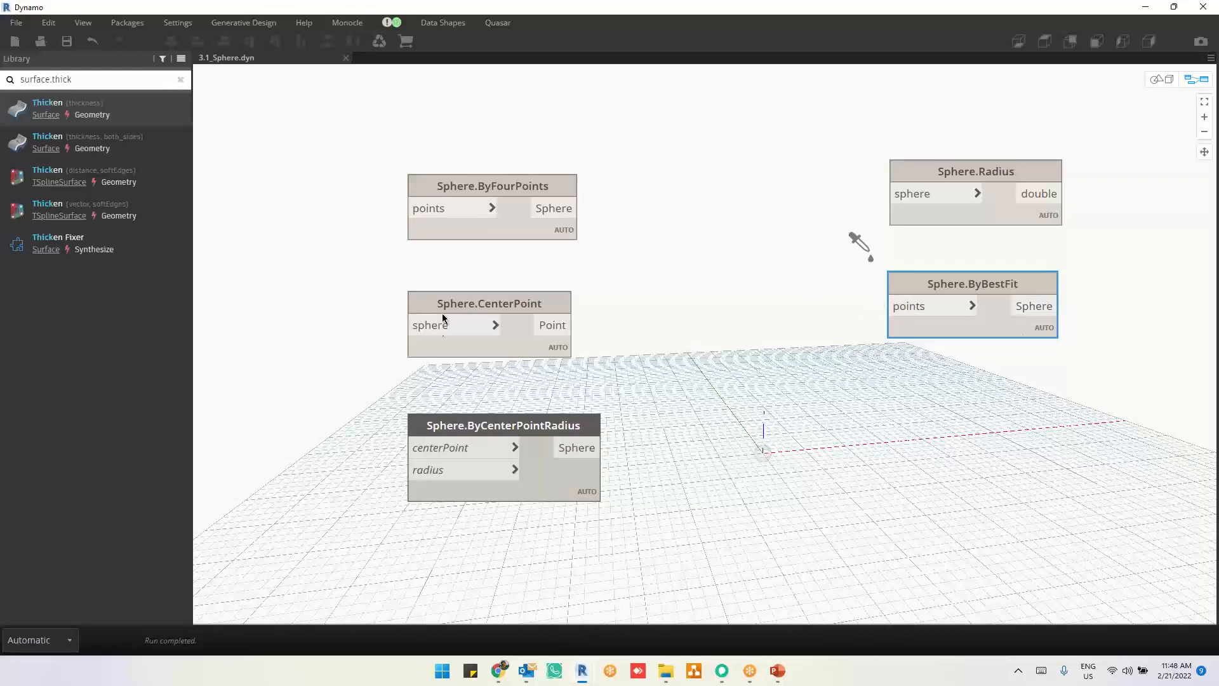
Step: Shift Sphere.CenterPoint slightly sideways, preview its output, and select Sphere.ByFourPoints
drag(483, 307, 489, 307)
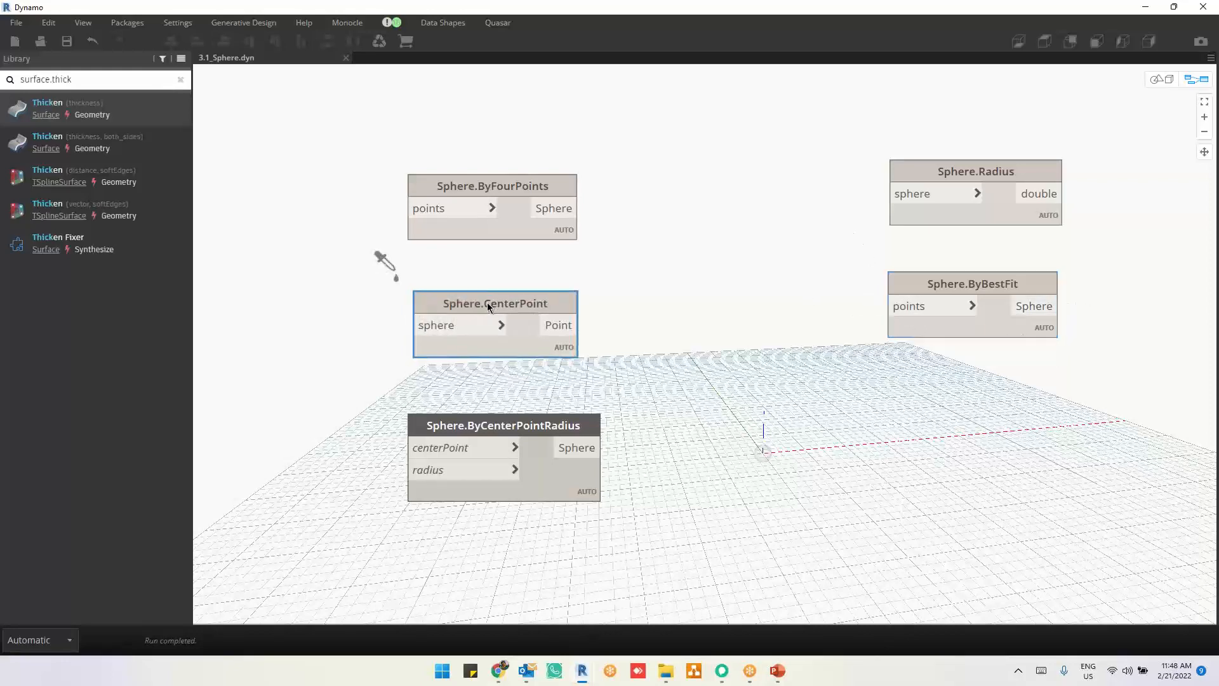
mouse_move(531, 353)
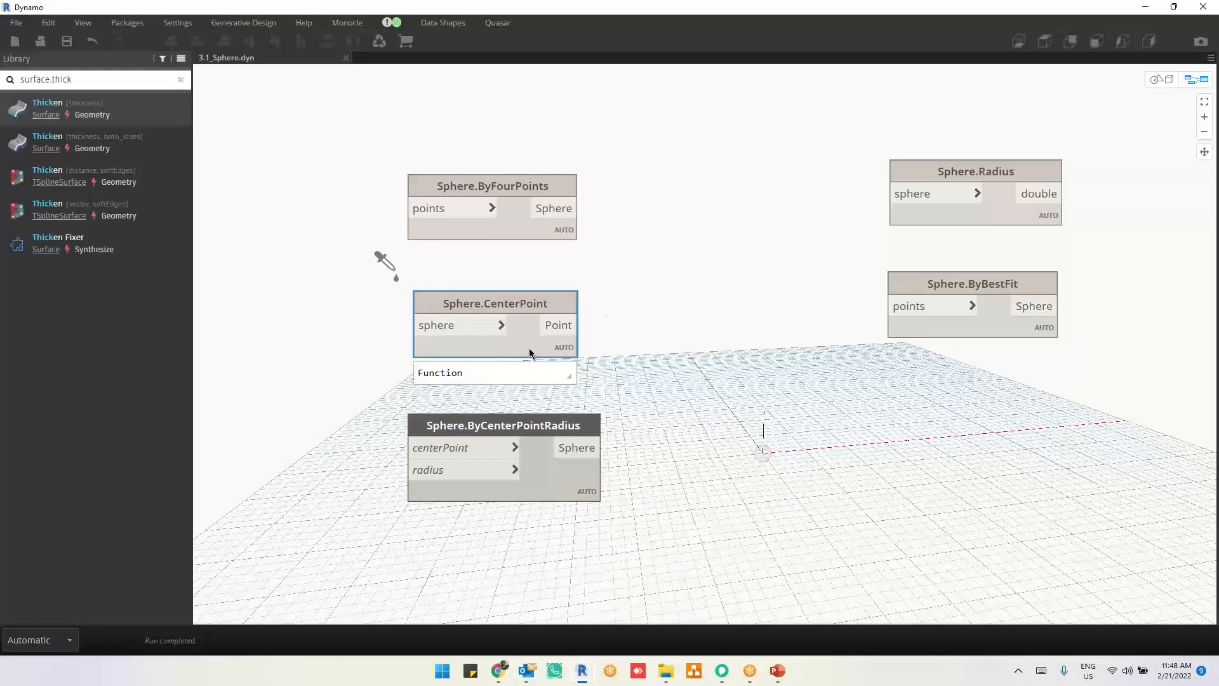
click(517, 226)
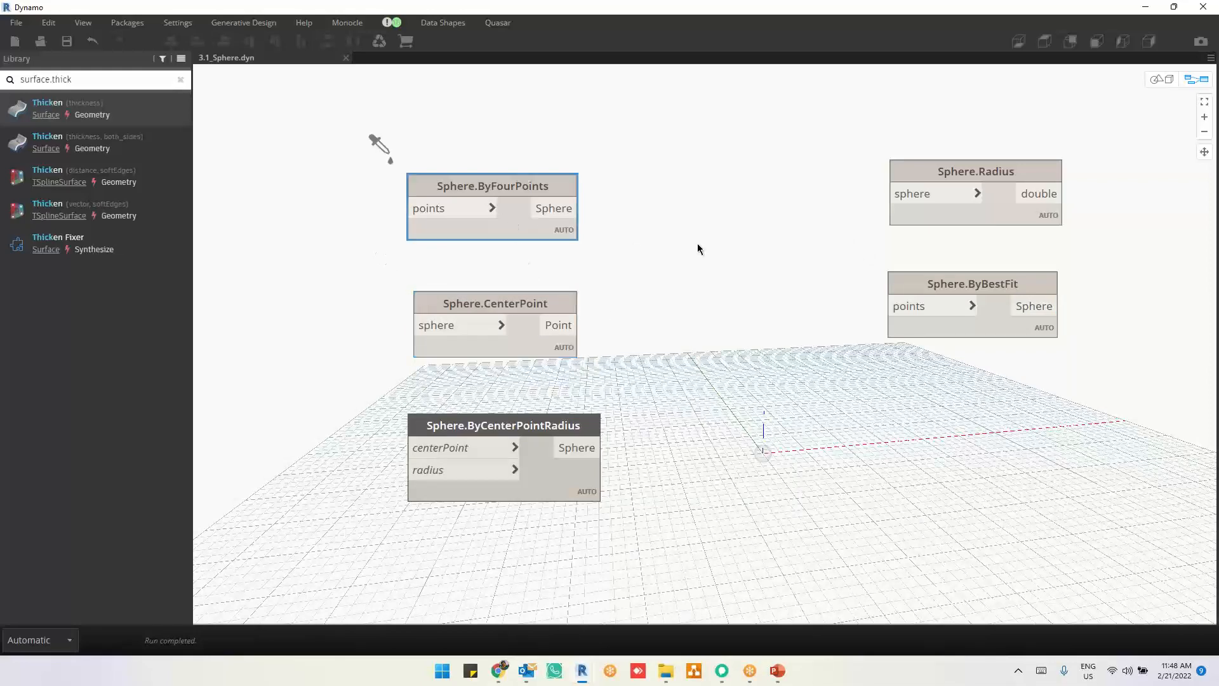
Step: Close the sphere graph and open 3.2_Cylinder.dyn
click(692, 241)
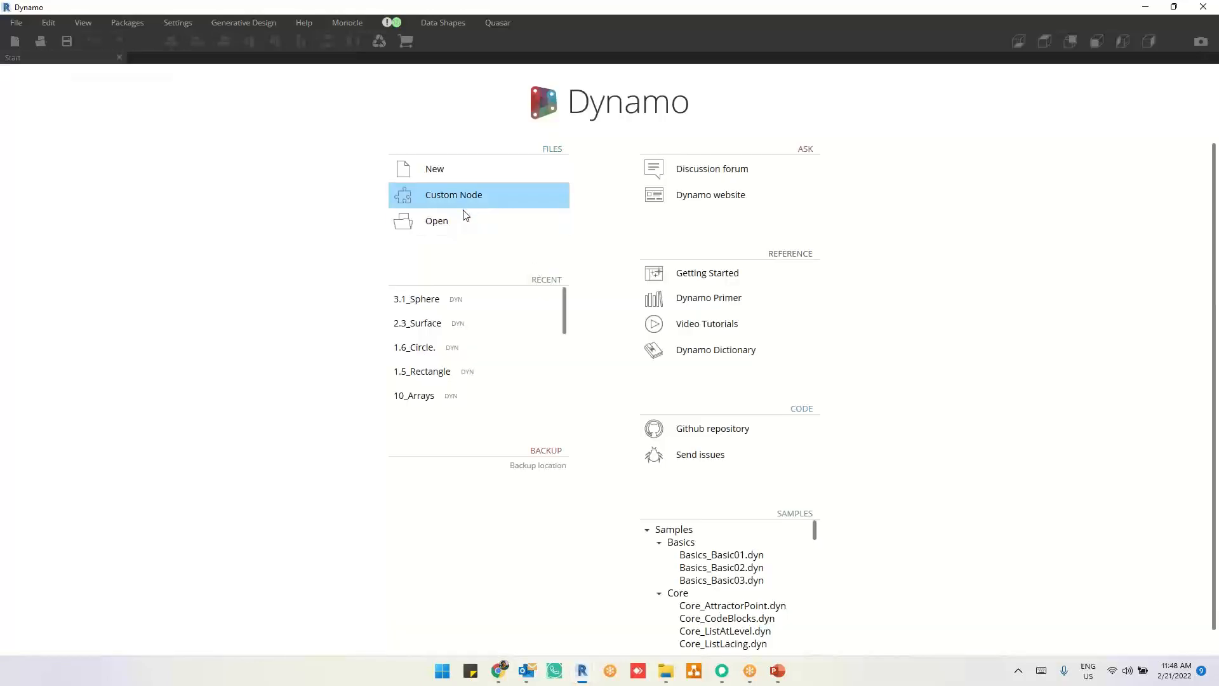
click(462, 229)
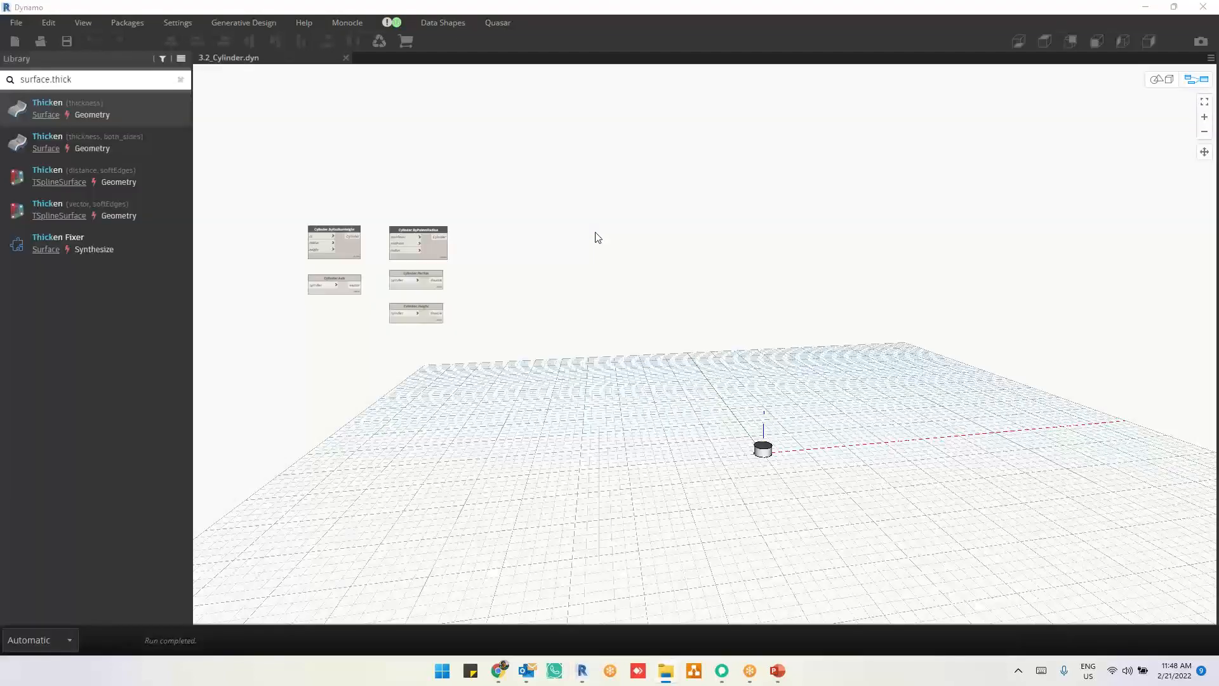
scroll(306, 269, up, 6)
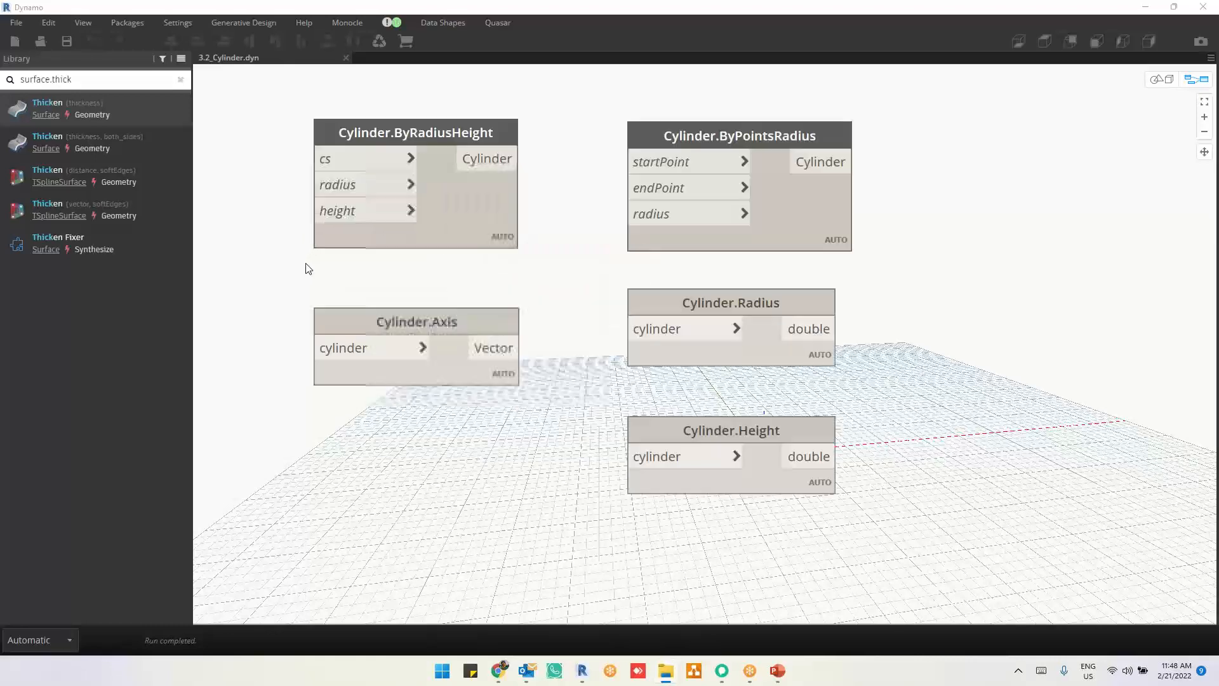
Step: Separate Cylinder.Axis, Cylinder.Radius and Cylinder.Height from the cylinder creation nodes by moving them to the far side of Cylinder.ByPointsRadius
scroll(689, 350, down, 4)
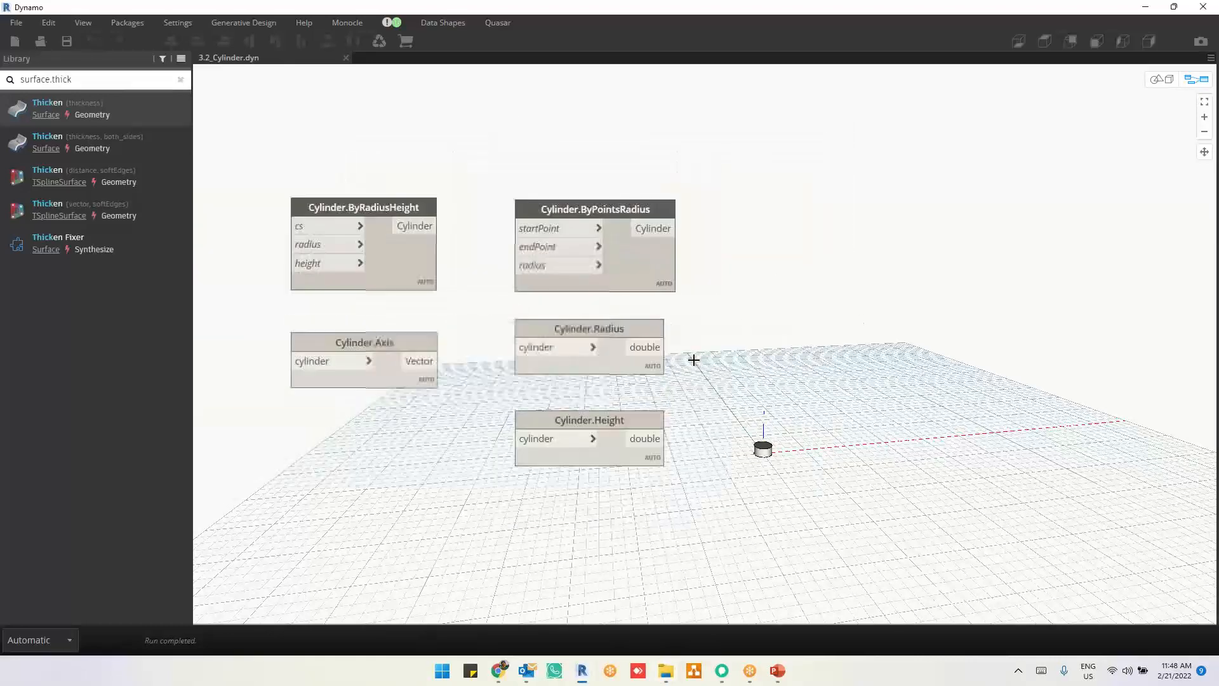
drag(743, 320, 351, 486)
drag(612, 457, 1156, 300)
click(1008, 334)
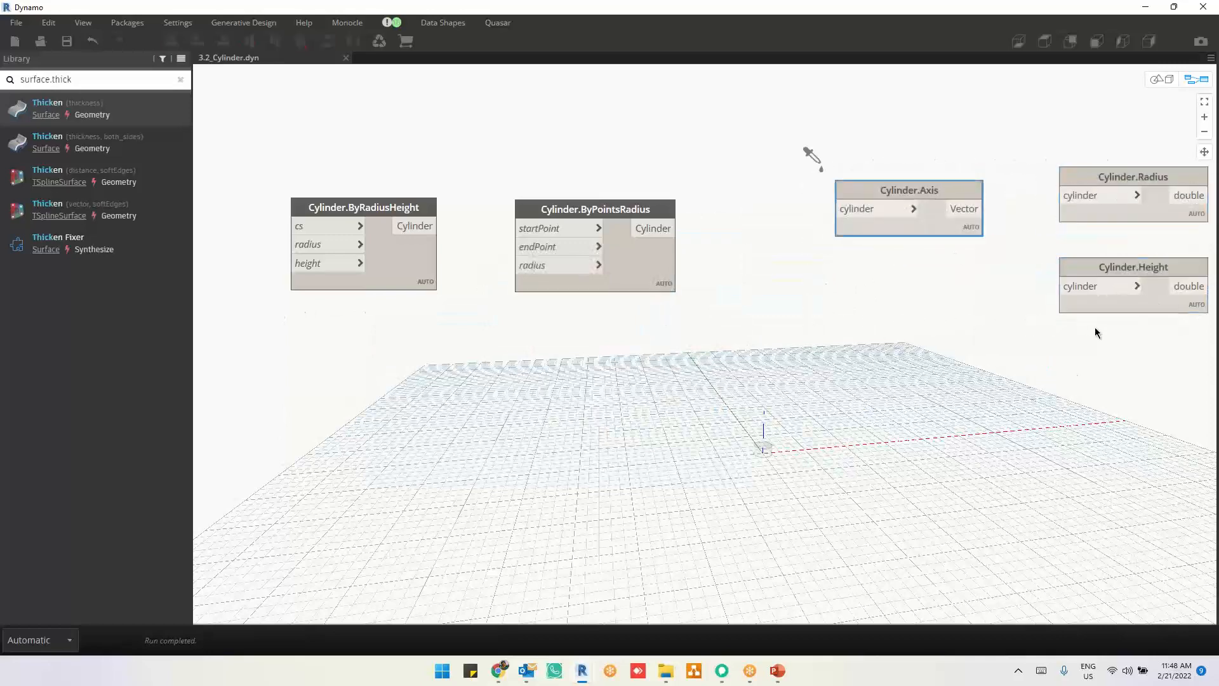
Step: Stack Cylinder.Radius, Cylinder.Height and Cylinder.Axis in one evenly spaced column, with Cylinder.Axis at the end
drag(948, 190, 1171, 364)
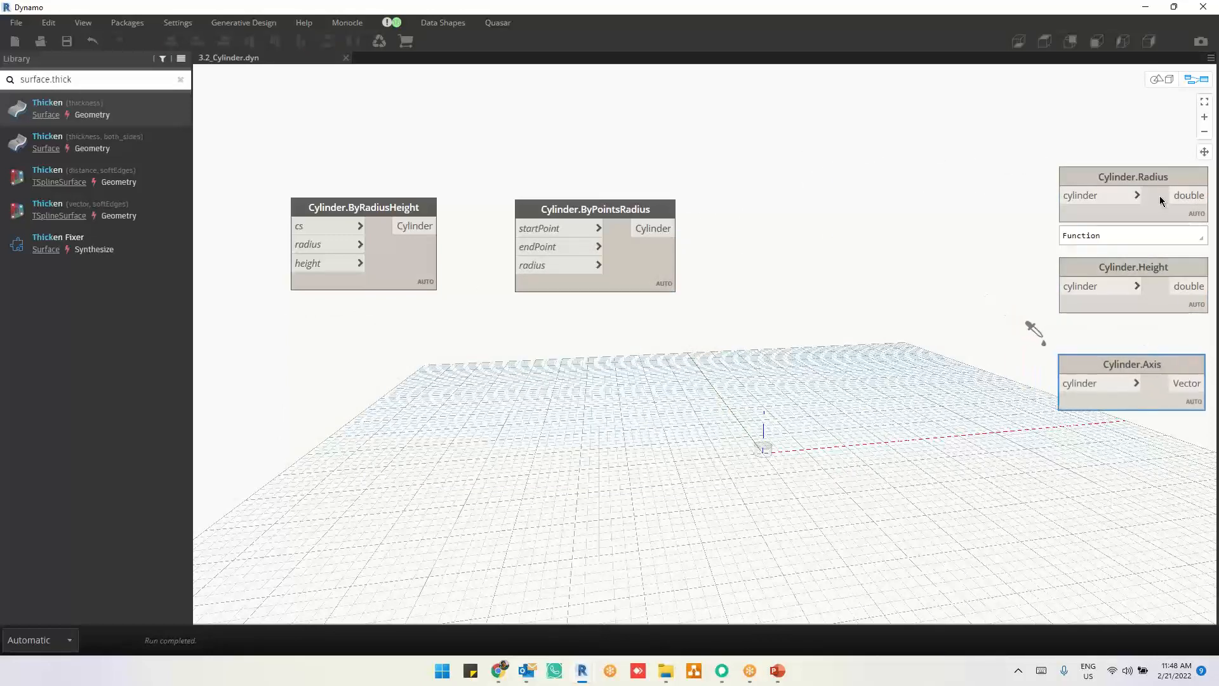
drag(1160, 200, 1157, 185)
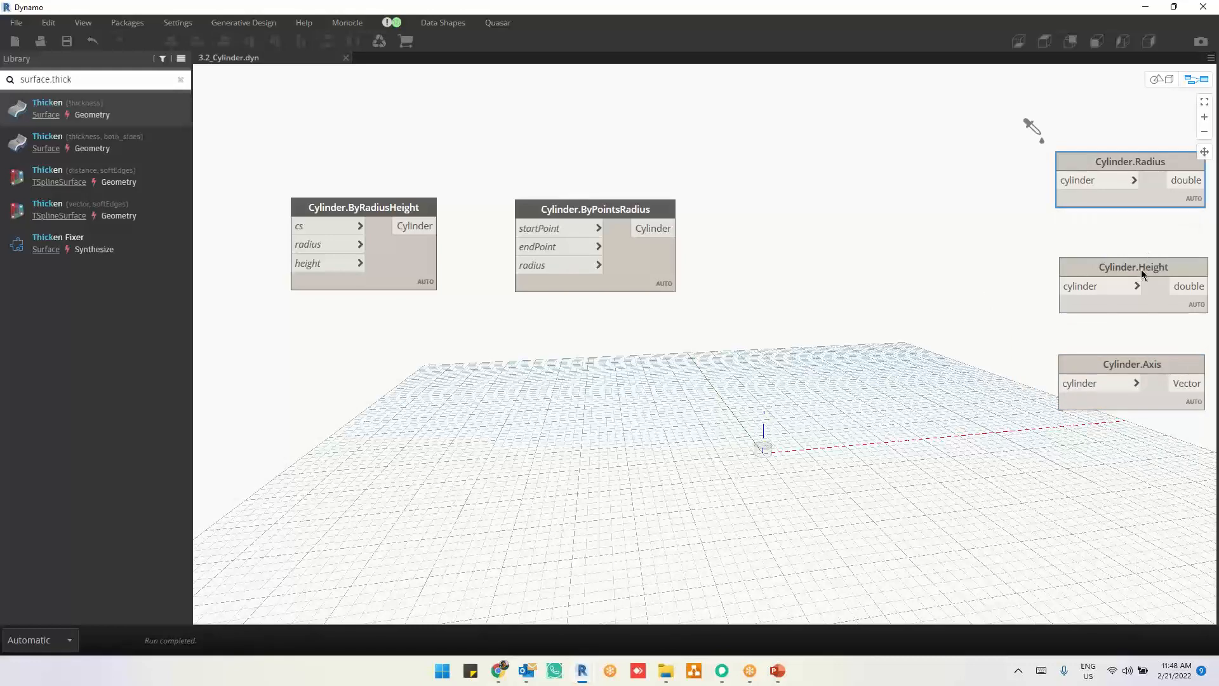
drag(1142, 281, 1141, 274)
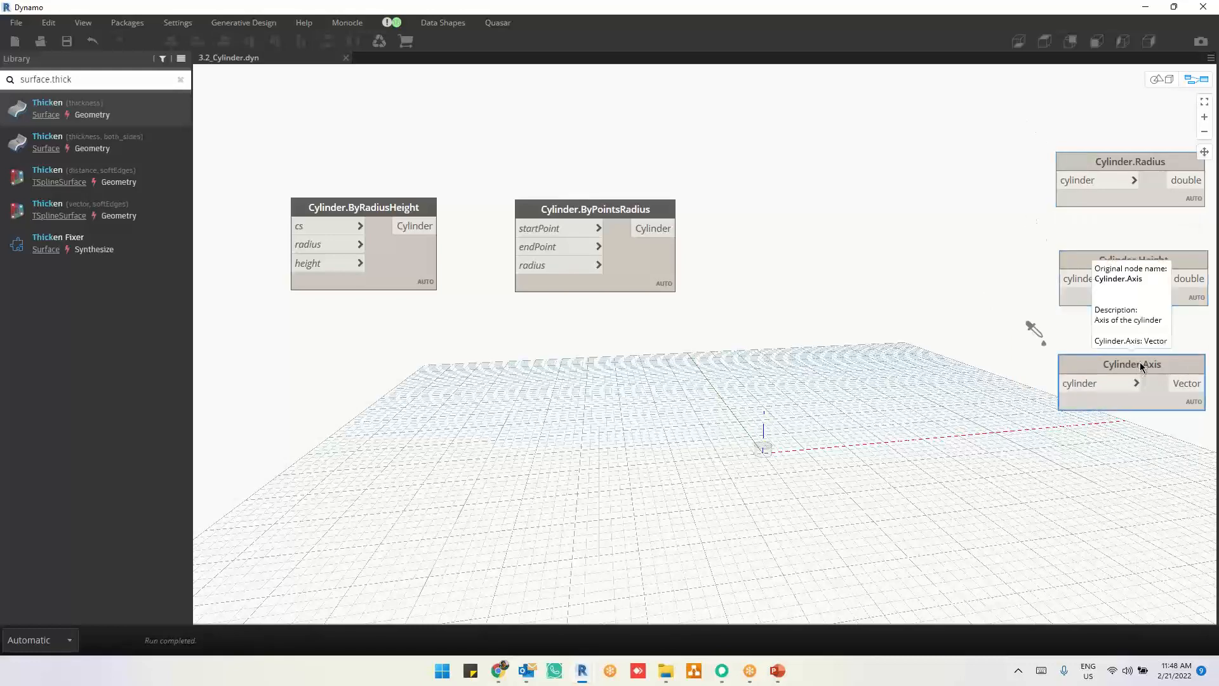
drag(1151, 362, 1154, 356)
mouse_move(1068, 407)
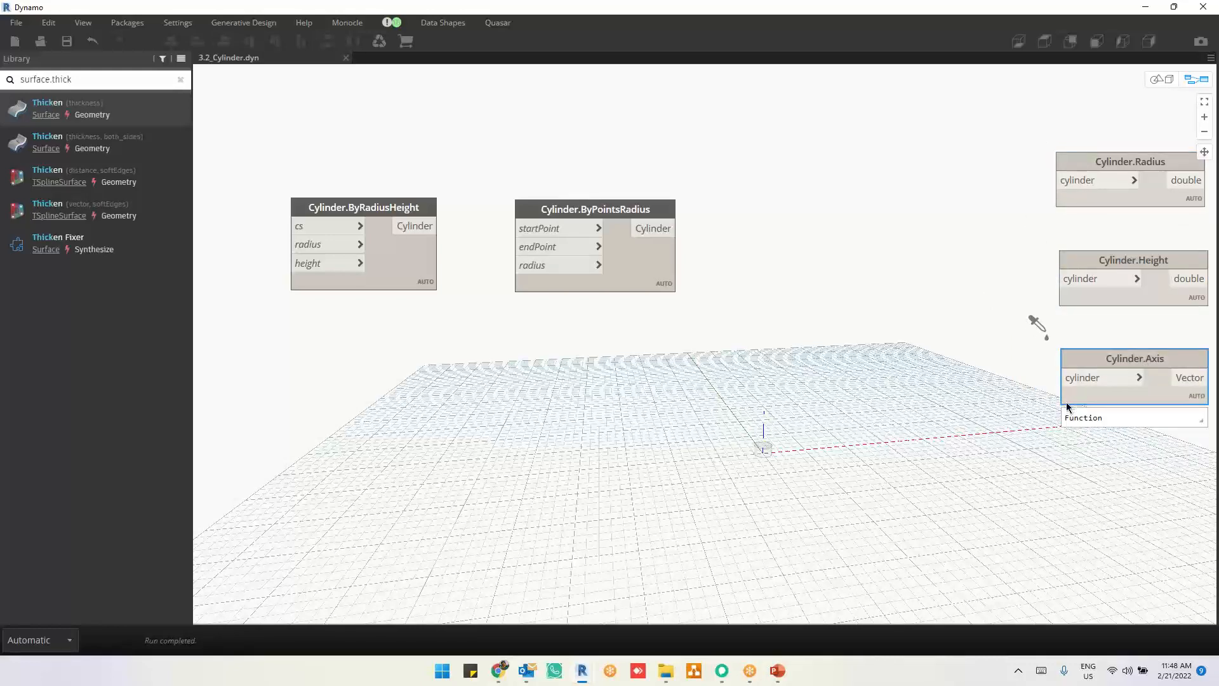
Step: Move Cylinder.ByRadiusHeight up slightly and place Cylinder.ByPointsRadius beneath it
click(290, 218)
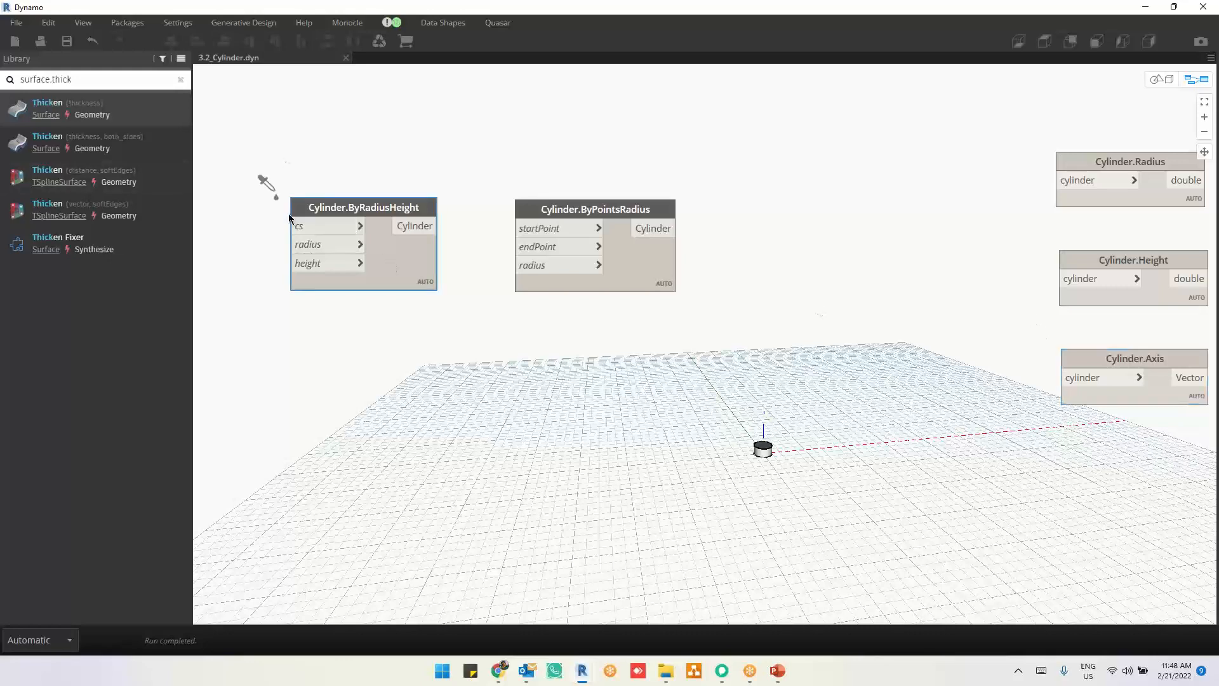
scroll(290, 218, up, 3)
drag(422, 253, 423, 216)
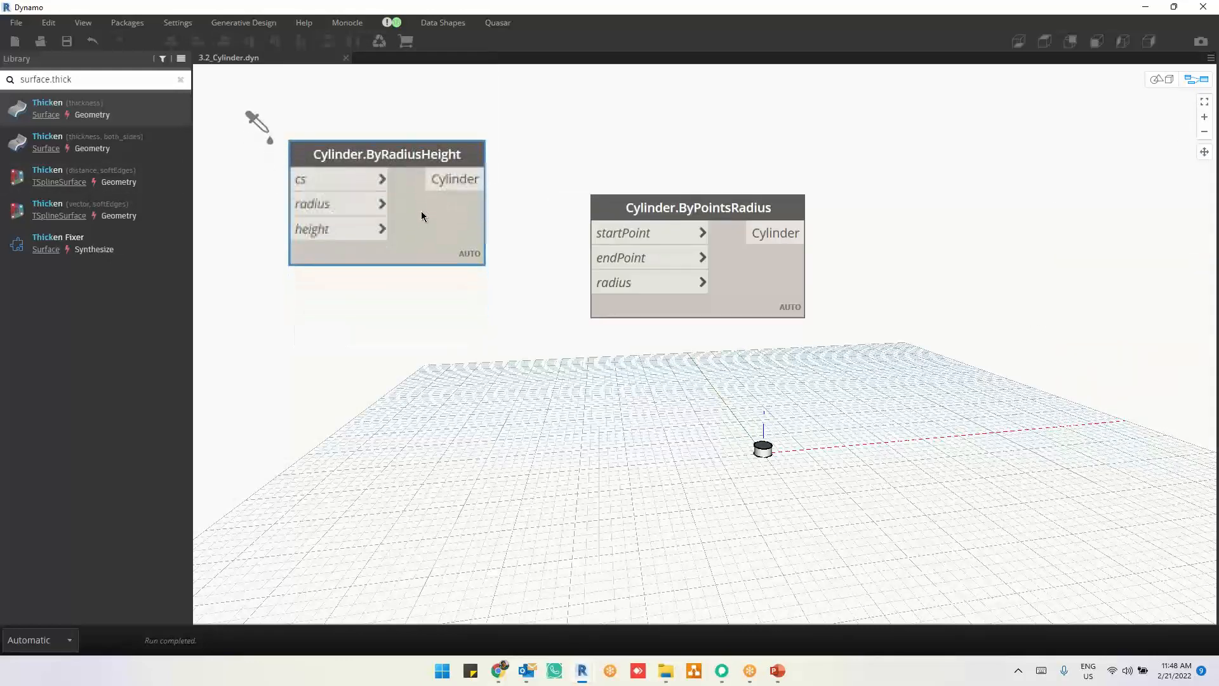
drag(770, 254, 557, 427)
scroll(530, 514, up, 1)
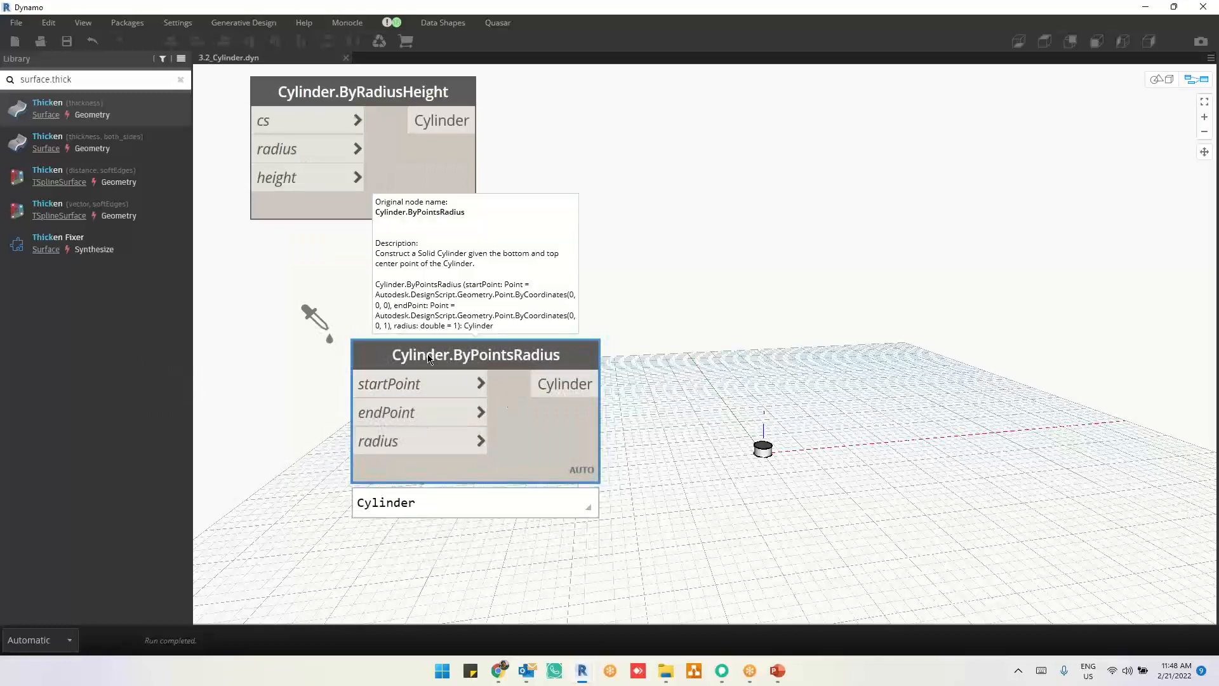
Step: Examine the previewed cylinder in the 3D view, close up from the side and from above, and return to the graph
key(ctrl+b)
scroll(775, 500, up, 5)
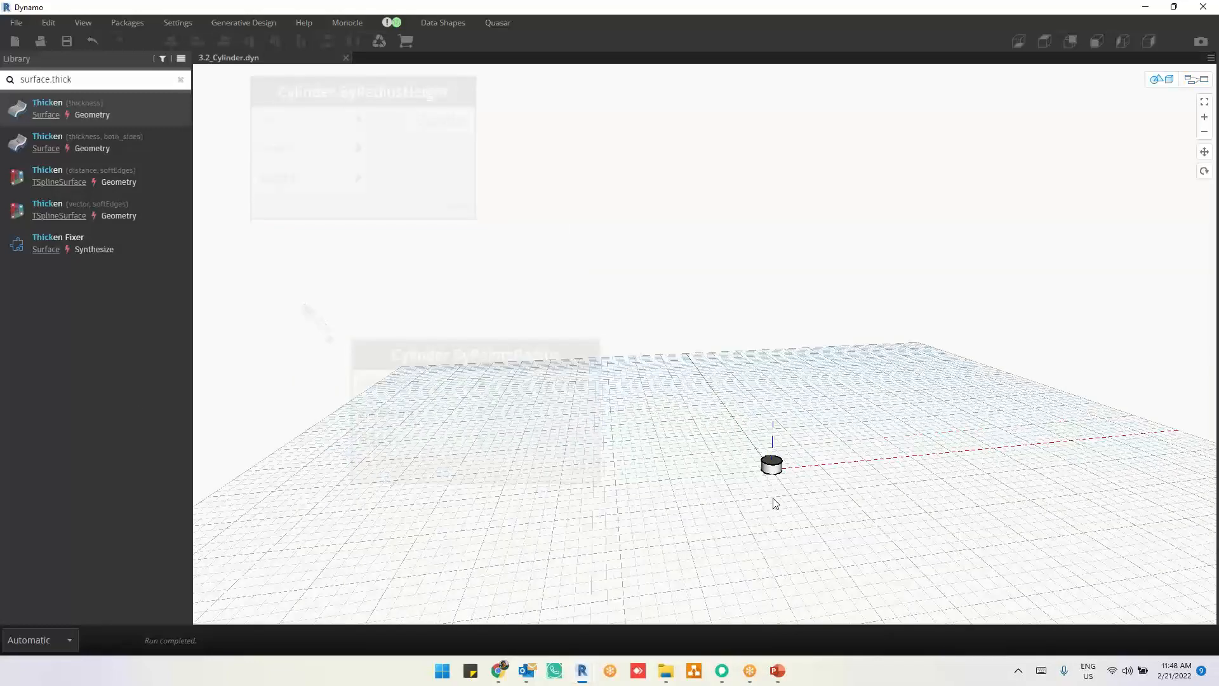
middle_drag(781, 470, 737, 275)
scroll(765, 419, up, 5)
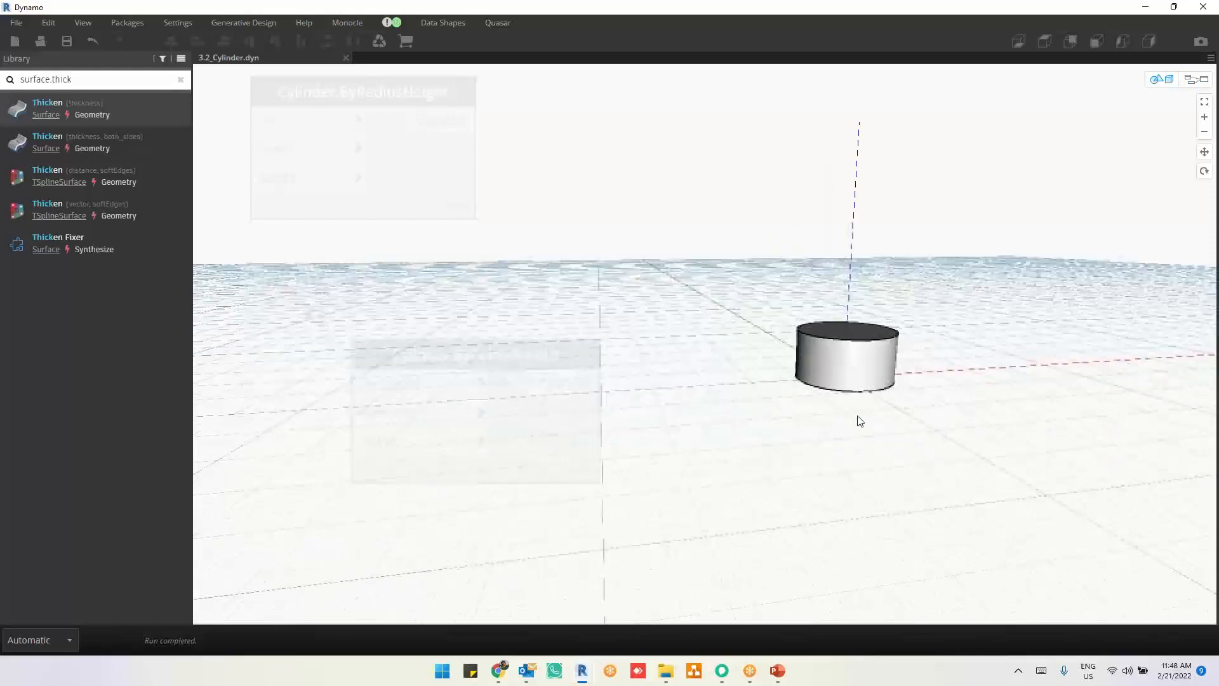
middle_drag(762, 354, 613, 243)
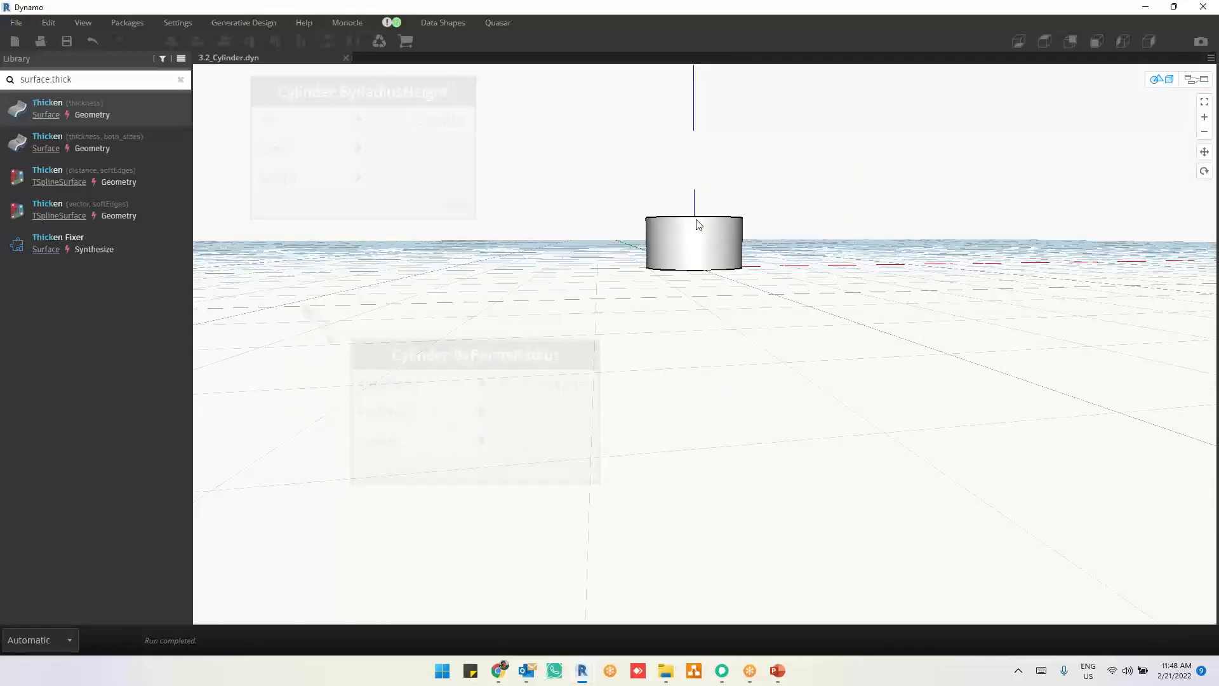
key(ctrl+b)
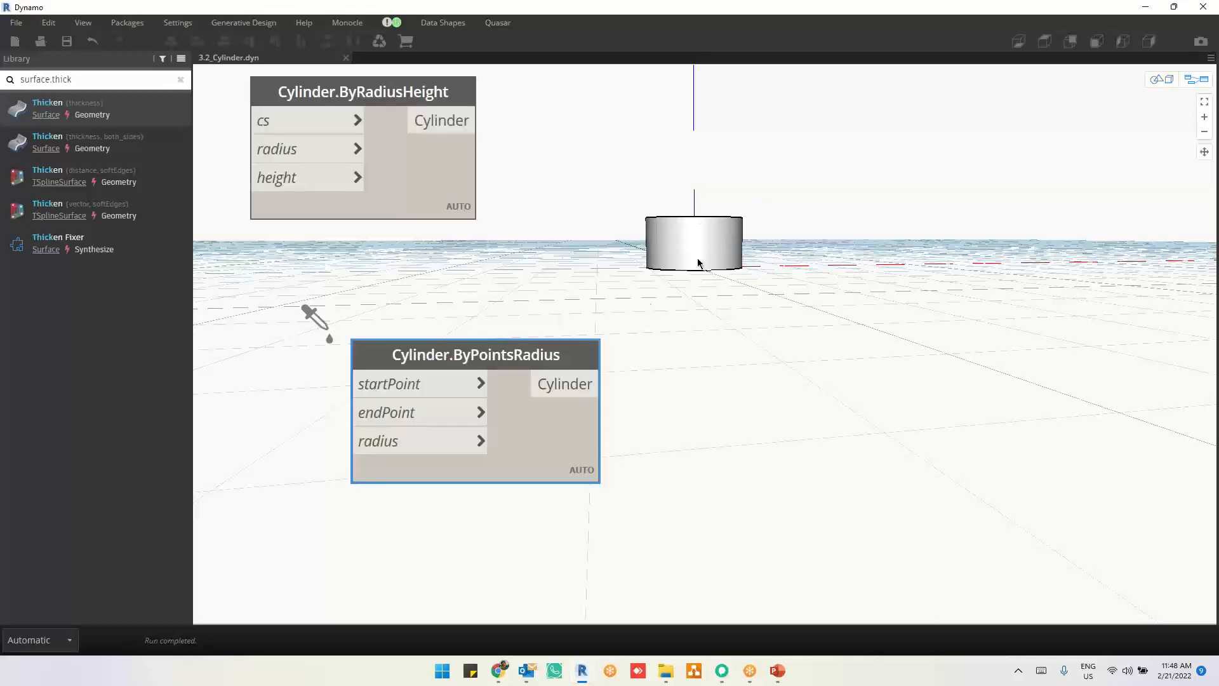
key(ctrl+b)
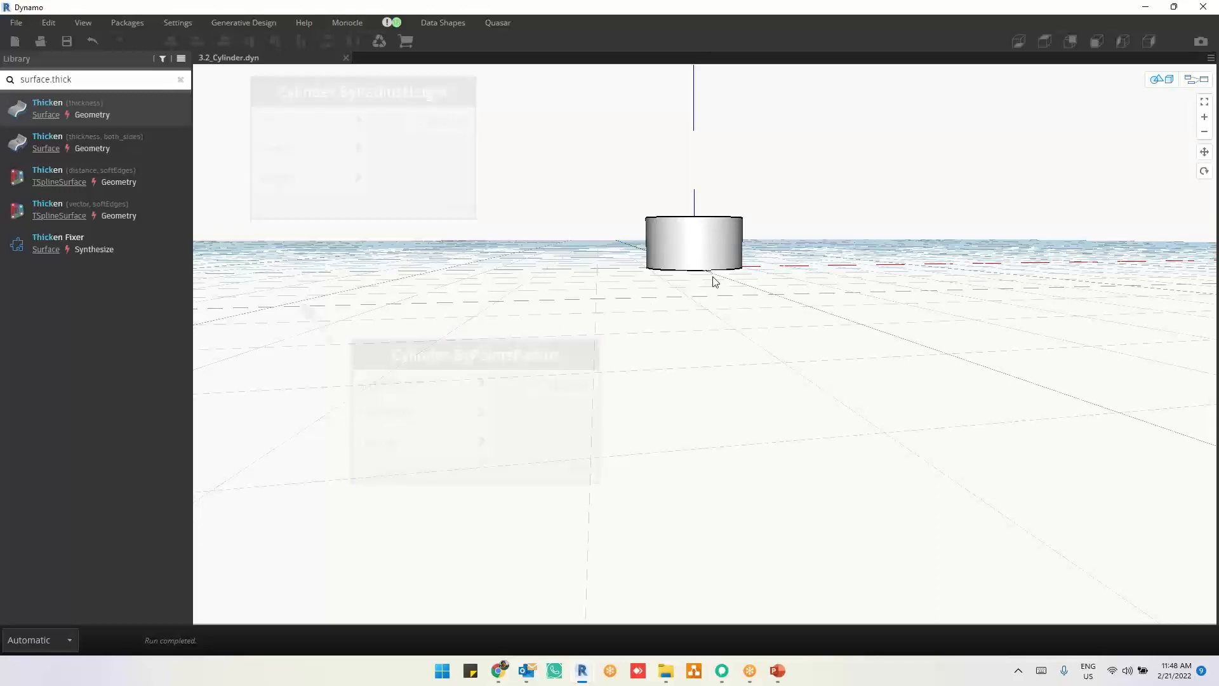
right_drag(713, 277, 705, 321)
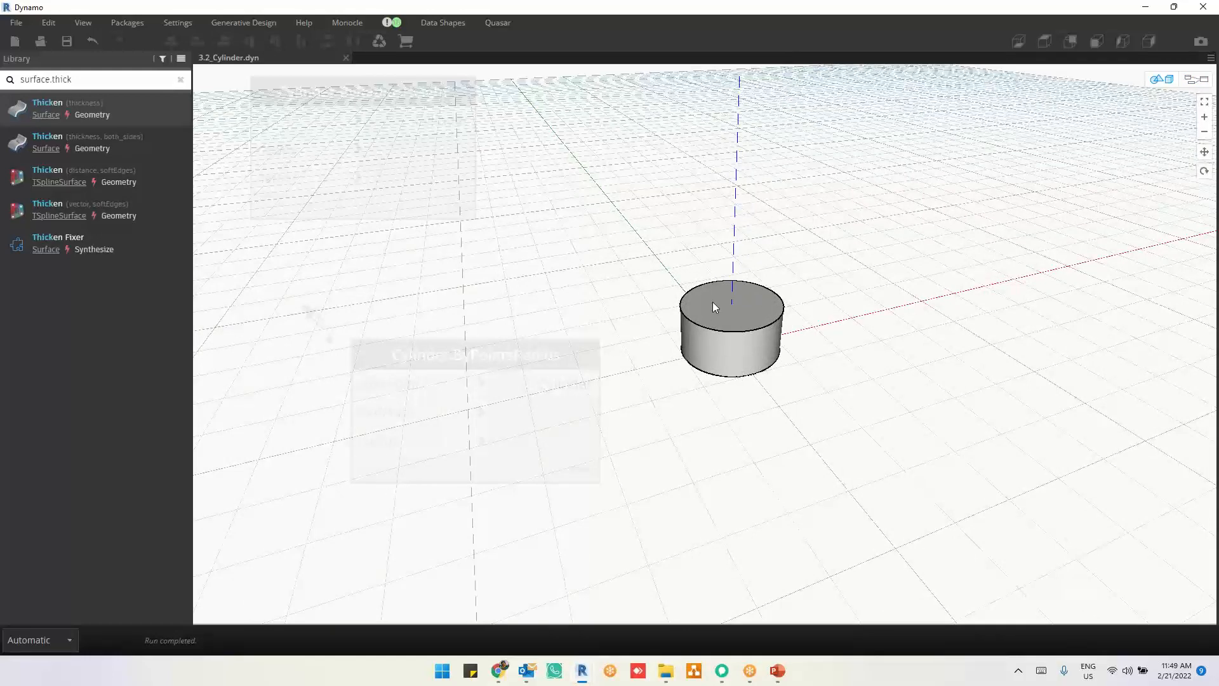
key(ctrl+b)
Step: Move Cylinder.ByRadiusHeight directly above Cylinder.ByPointsRadius, check its cs and height inputs, and clear the selection
drag(535, 226, 560, 227)
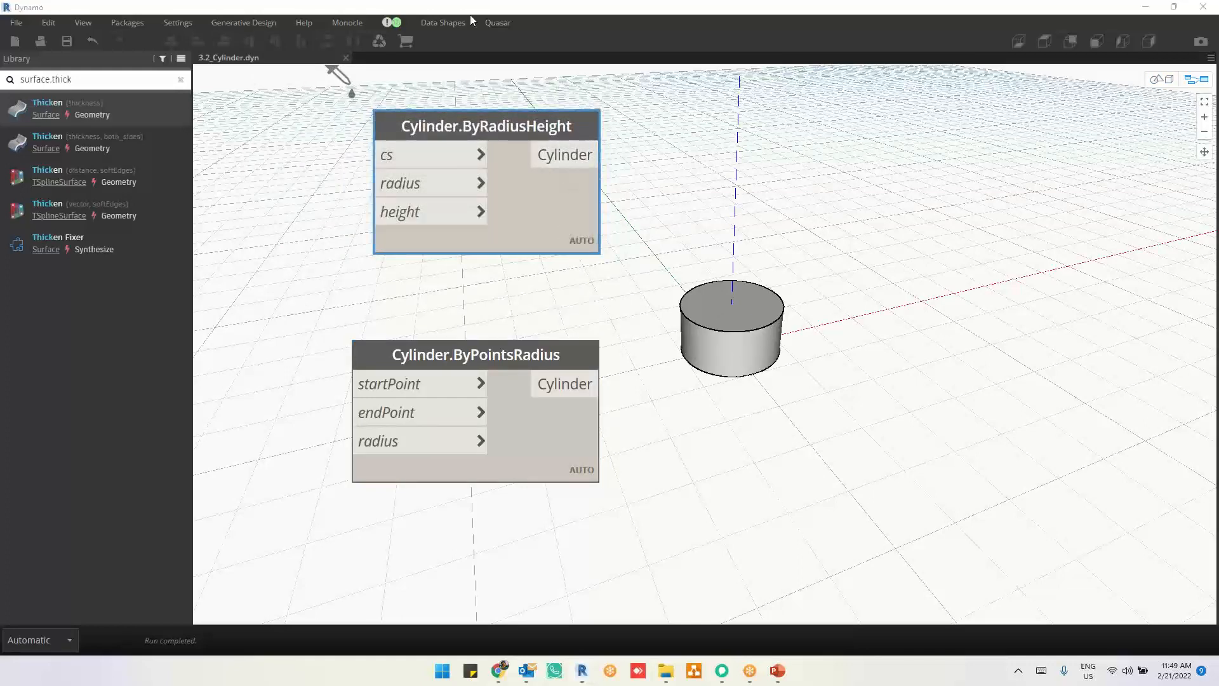
mouse_move(414, 164)
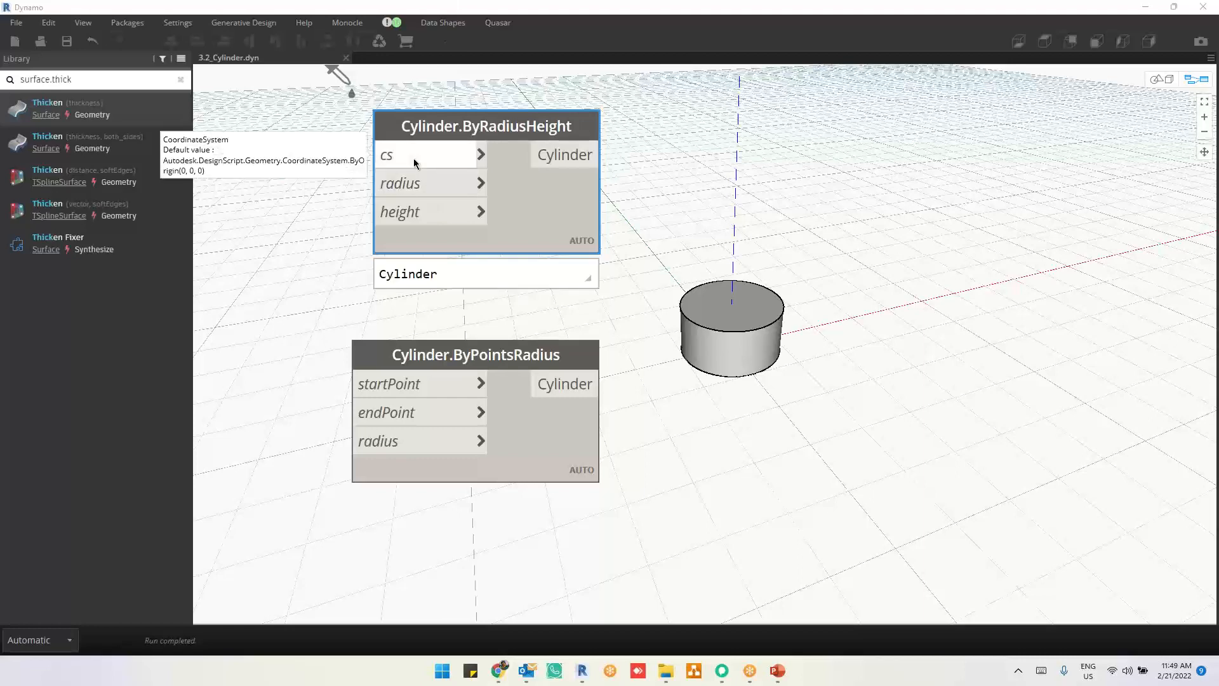
mouse_move(410, 213)
click(744, 324)
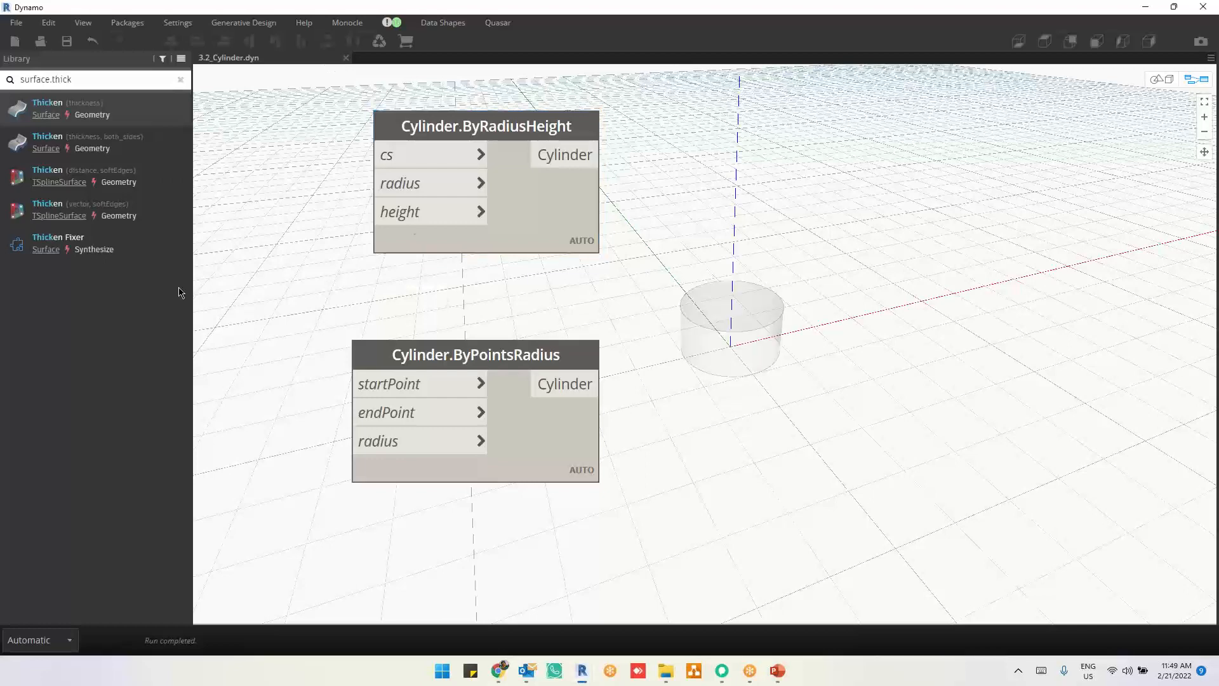
Step: Close the cylinder graph and open 3.3_Cone.dyn
click(346, 58)
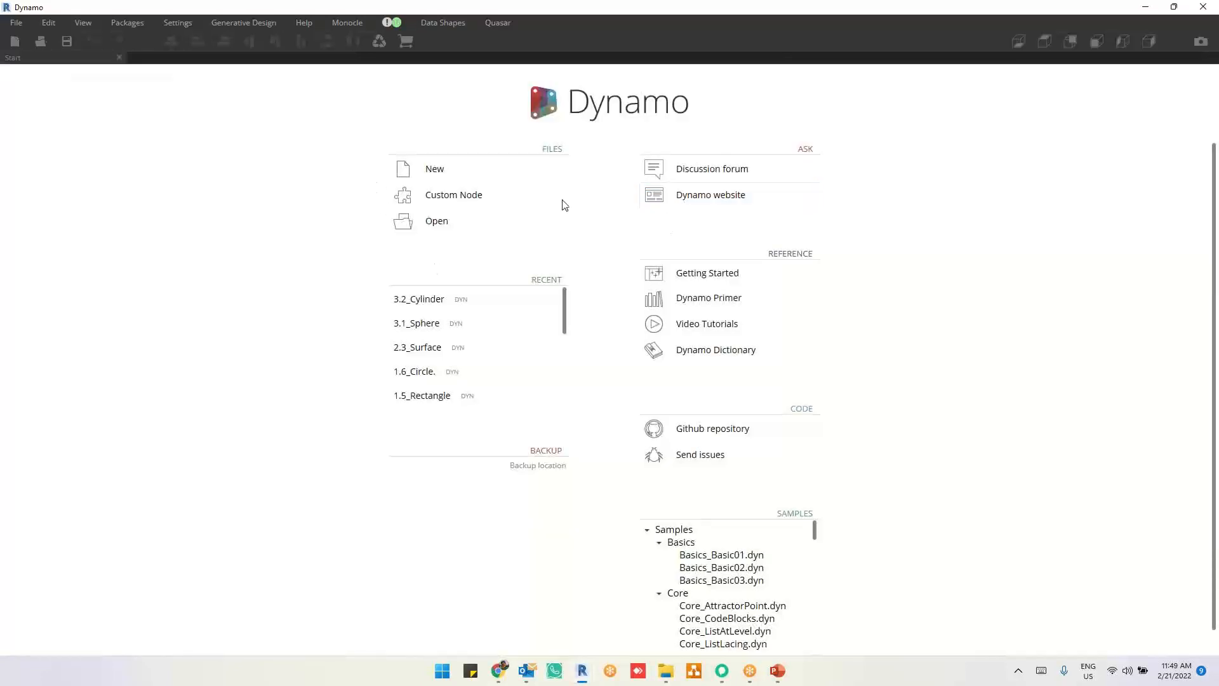
click(475, 226)
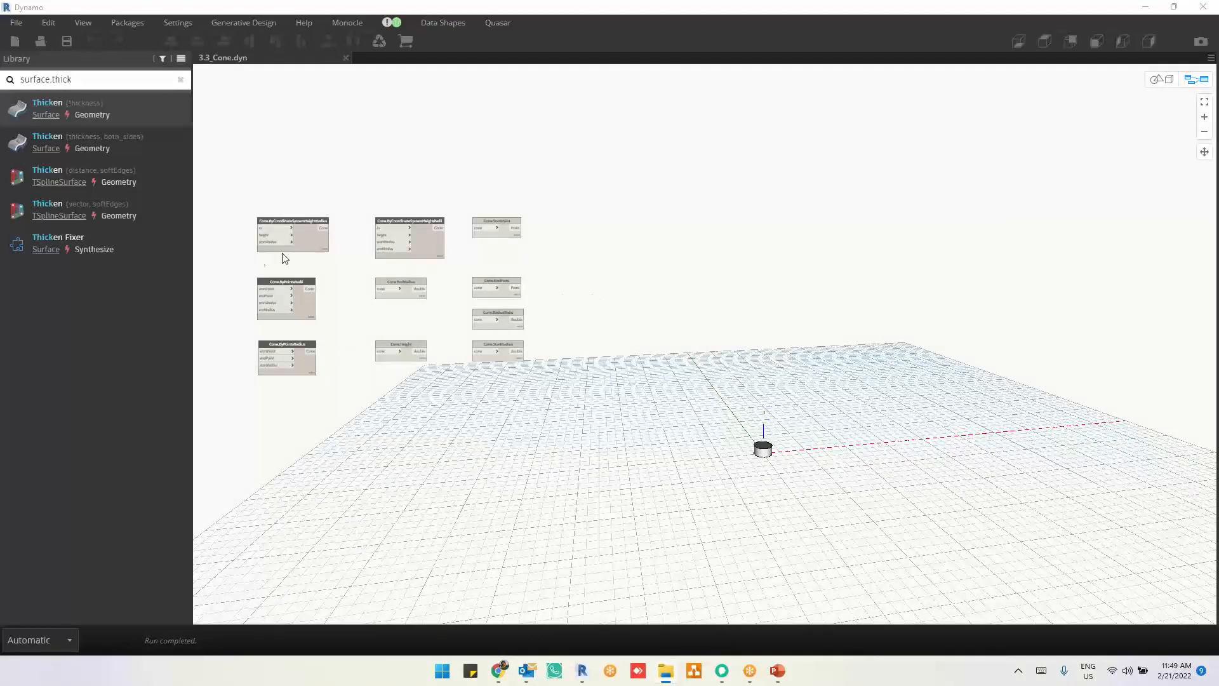
scroll(251, 263, up, 6)
scroll(267, 166, up, 3)
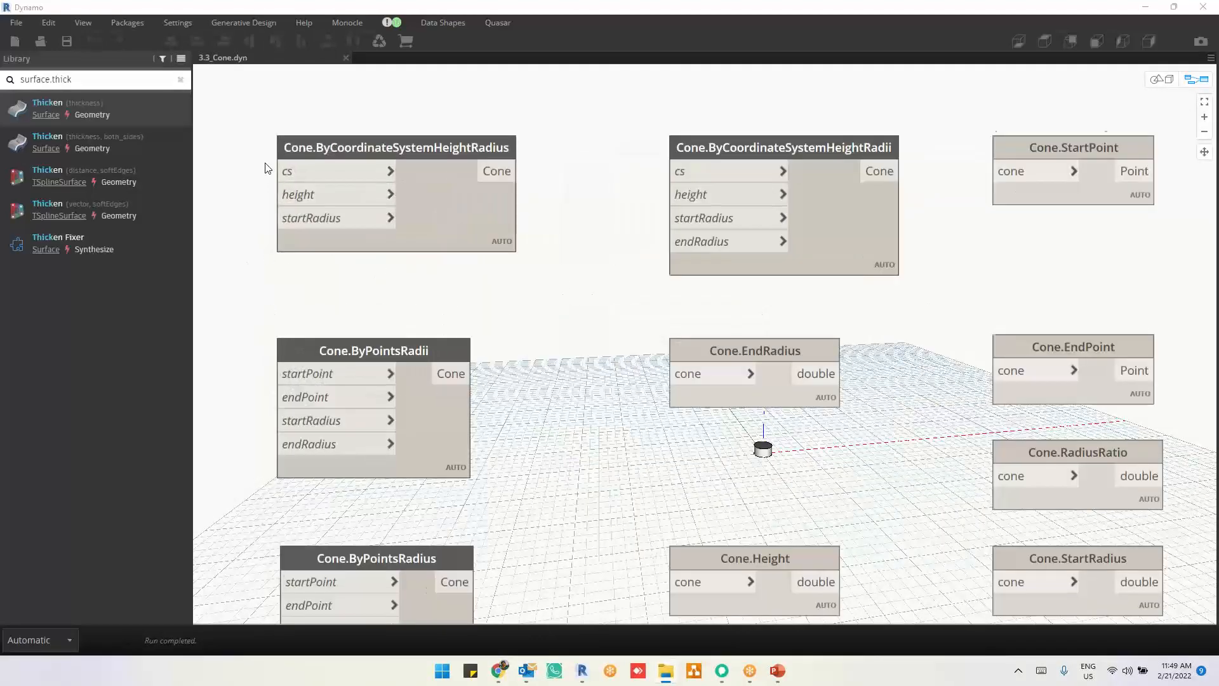
Step: Move Cone.ByPointsRadius out of its column into the empty area in front of Cone.ByCoordinateSystemHeightRadius
scroll(577, 360, down, 3)
middle_drag(637, 498, 619, 300)
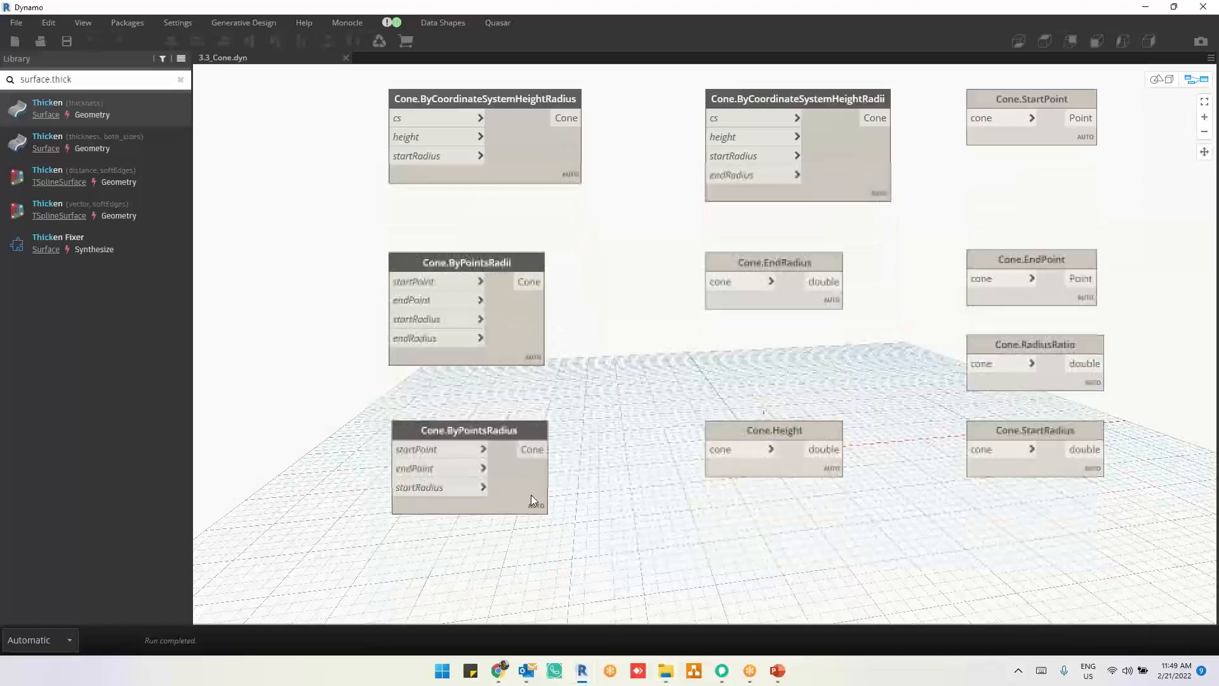
middle_drag(757, 500, 901, 562)
drag(667, 547, 405, 212)
scroll(233, 159, up, 1)
scroll(232, 159, up, 3)
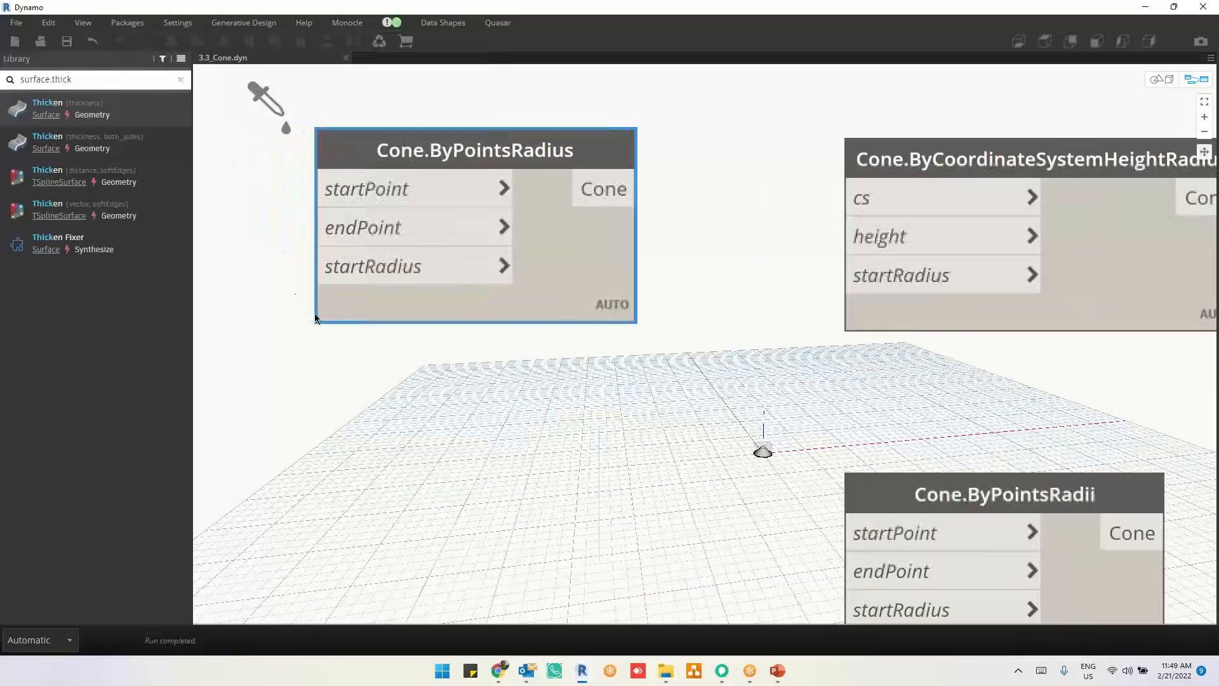
Step: Examine the cone geometry at the origin from a low side angle and highlight the output of Cone.ByPointsRadius
middle_drag(629, 315, 1122, 337)
click(648, 352)
key(ctrl+b)
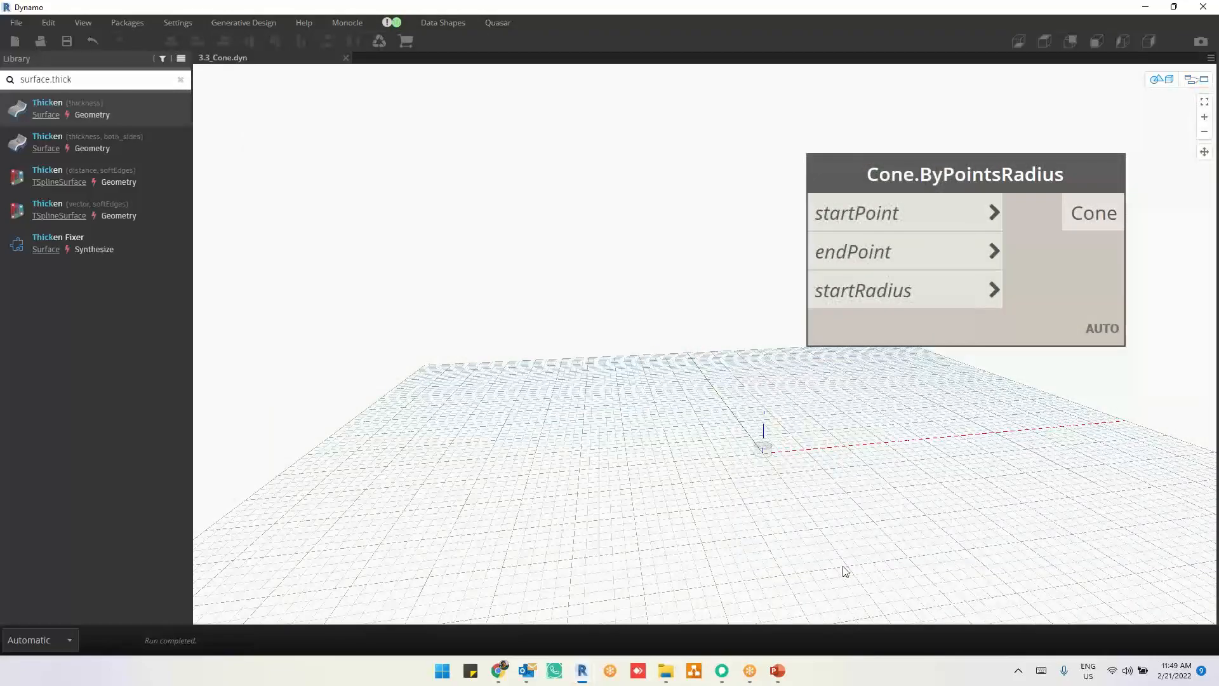
scroll(821, 526, up, 5)
middle_drag(821, 525, 702, 414)
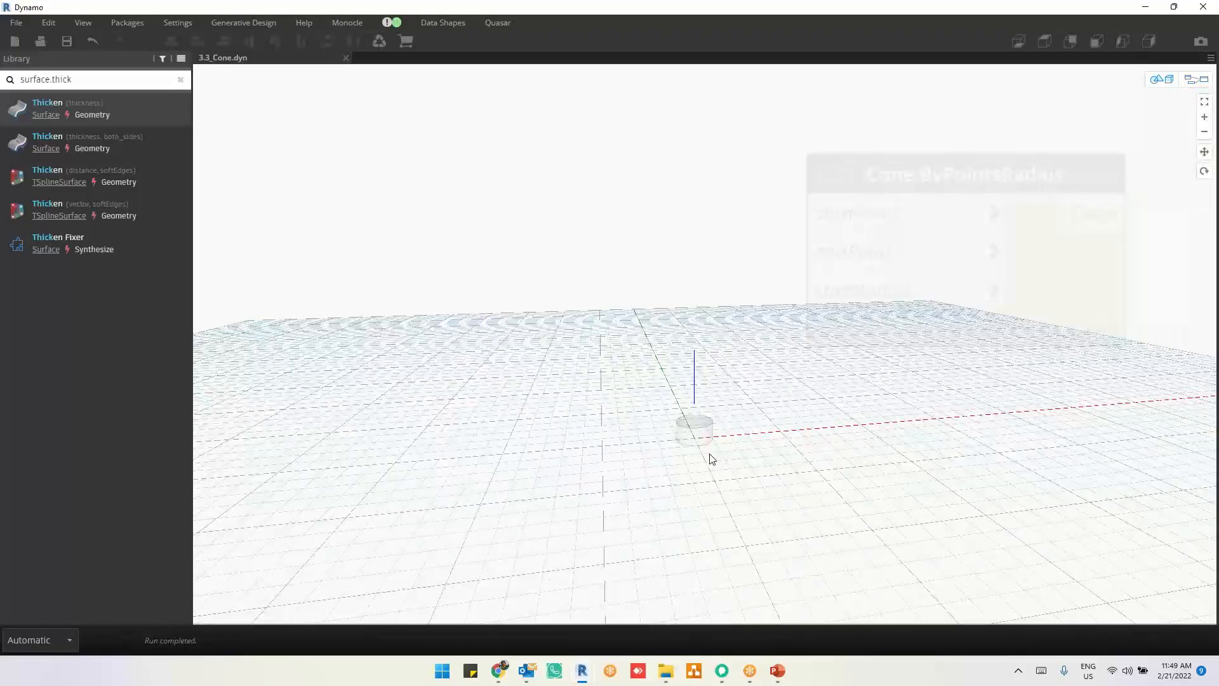
right_drag(708, 453, 720, 435)
scroll(745, 494, up, 5)
middle_drag(744, 494, 673, 392)
right_drag(676, 454, 679, 445)
key(ctrl+b)
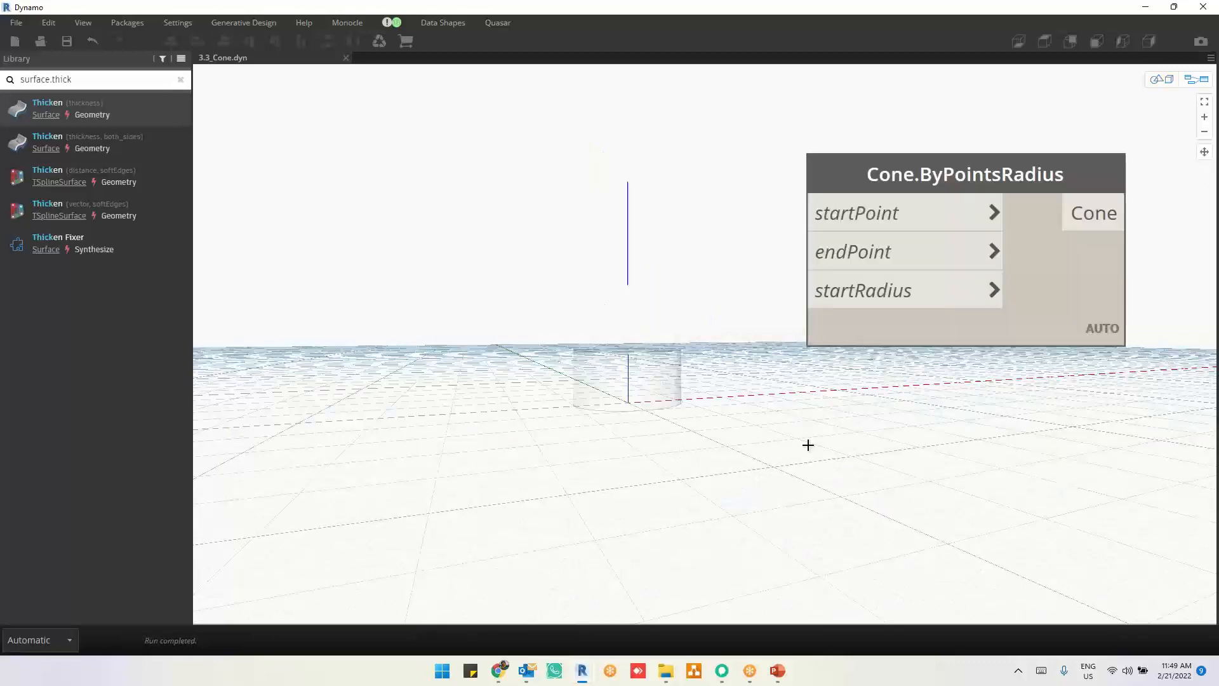
click(1054, 286)
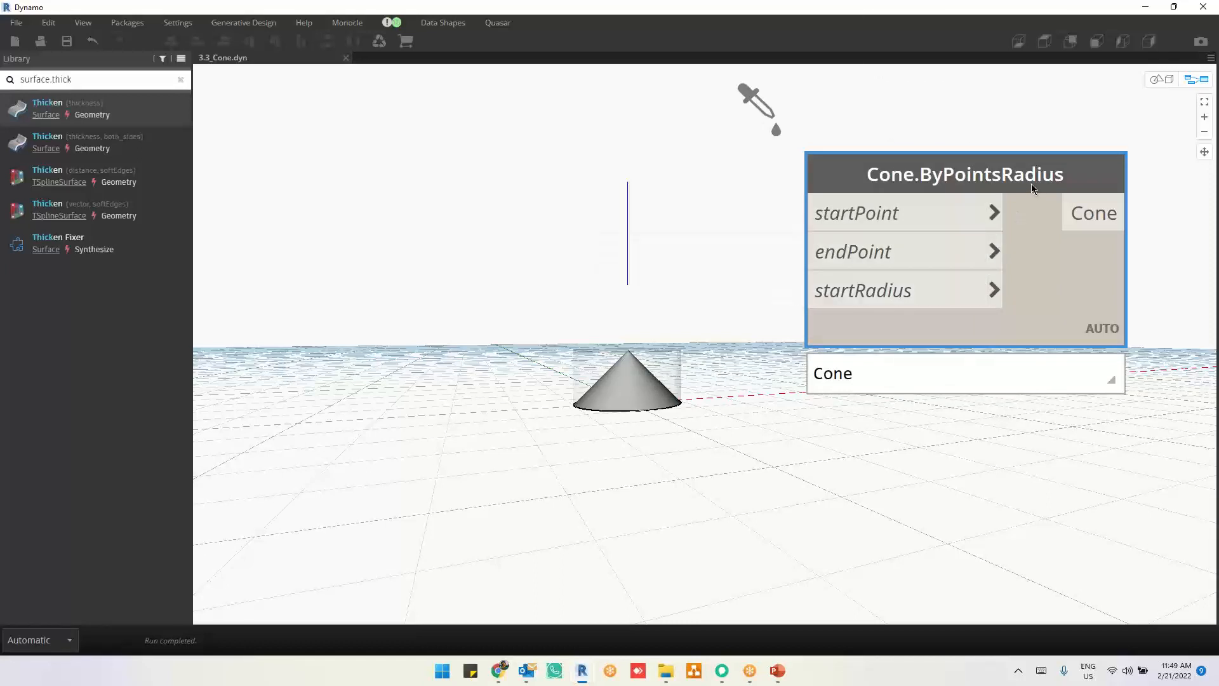
mouse_move(1031, 184)
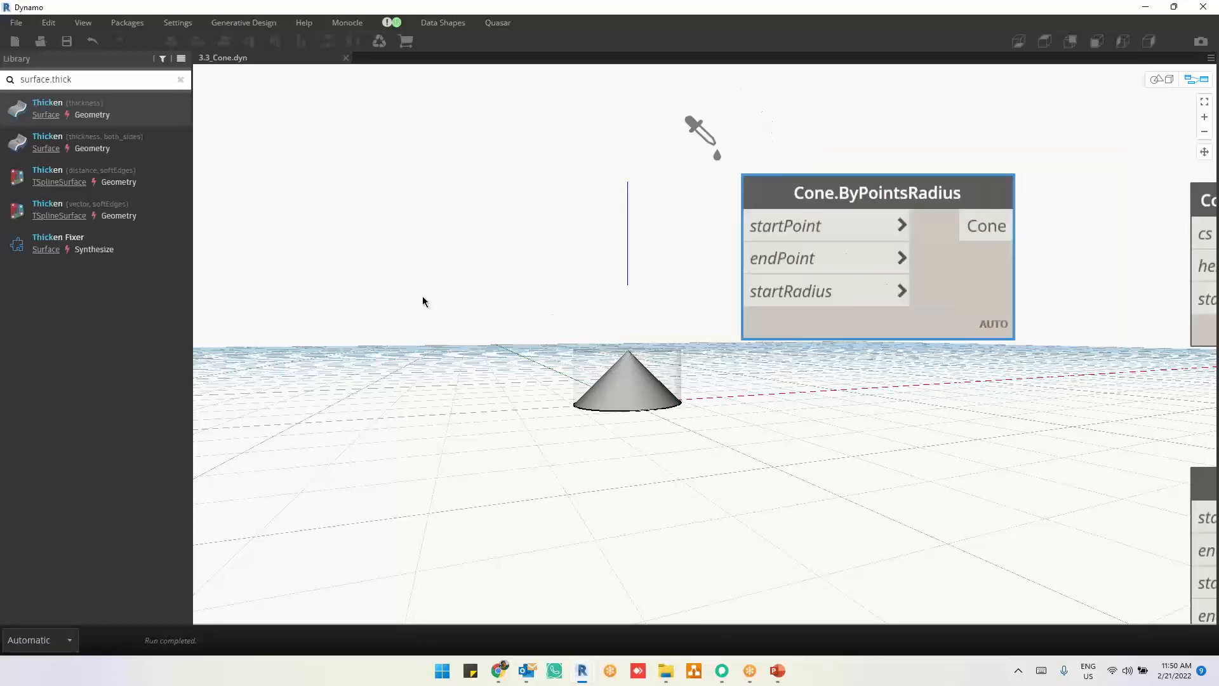
Step: Move Cone.ByPointsRadii directly above Cone.ByPointsRadius and check its endRadius input
scroll(421, 296, down, 5)
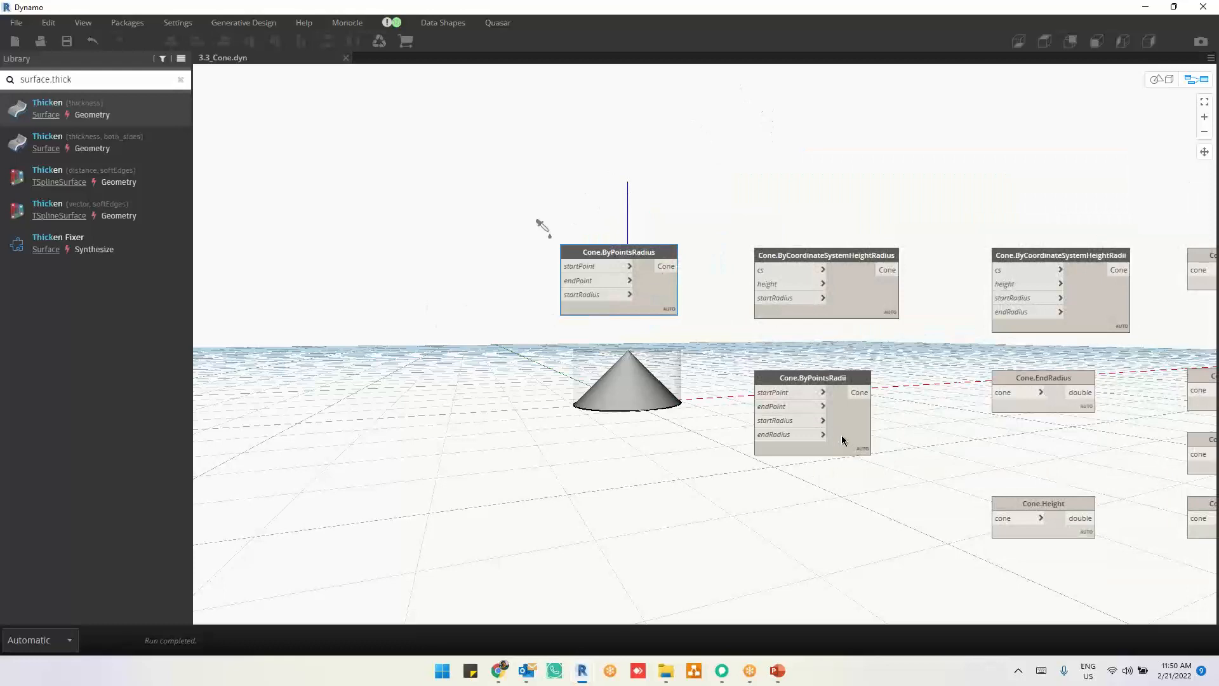
drag(846, 441, 653, 208)
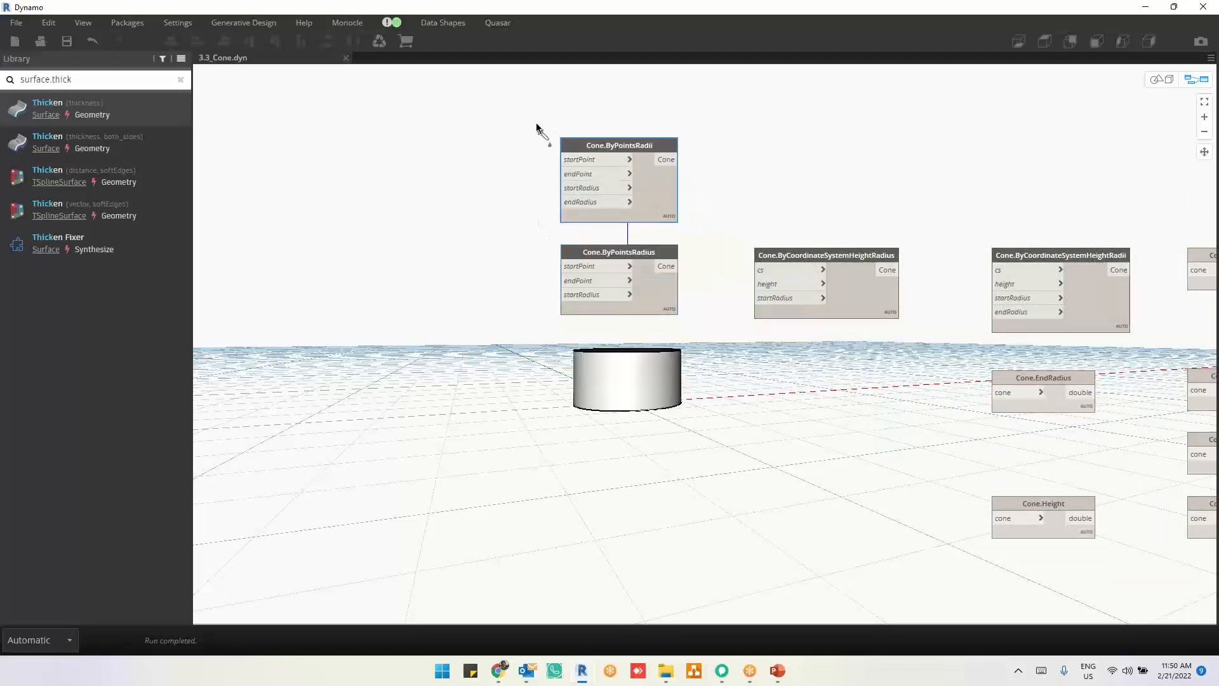
scroll(539, 127, up, 3)
middle_drag(452, 373, 816, 401)
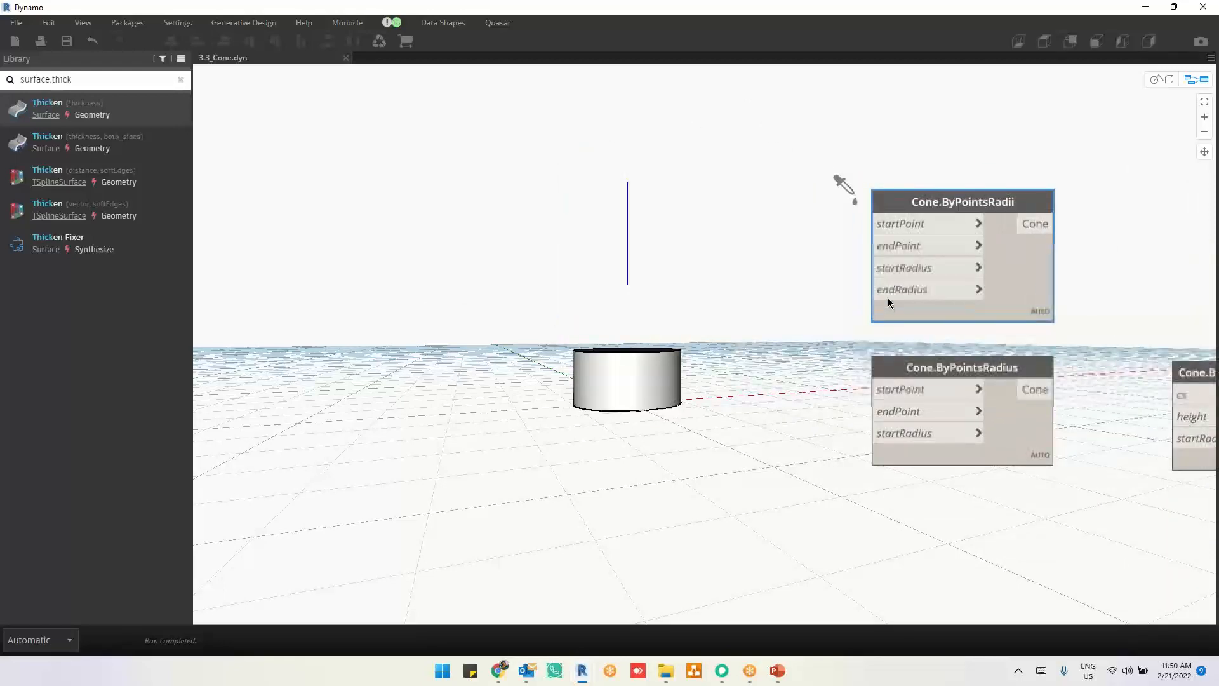
mouse_move(888, 295)
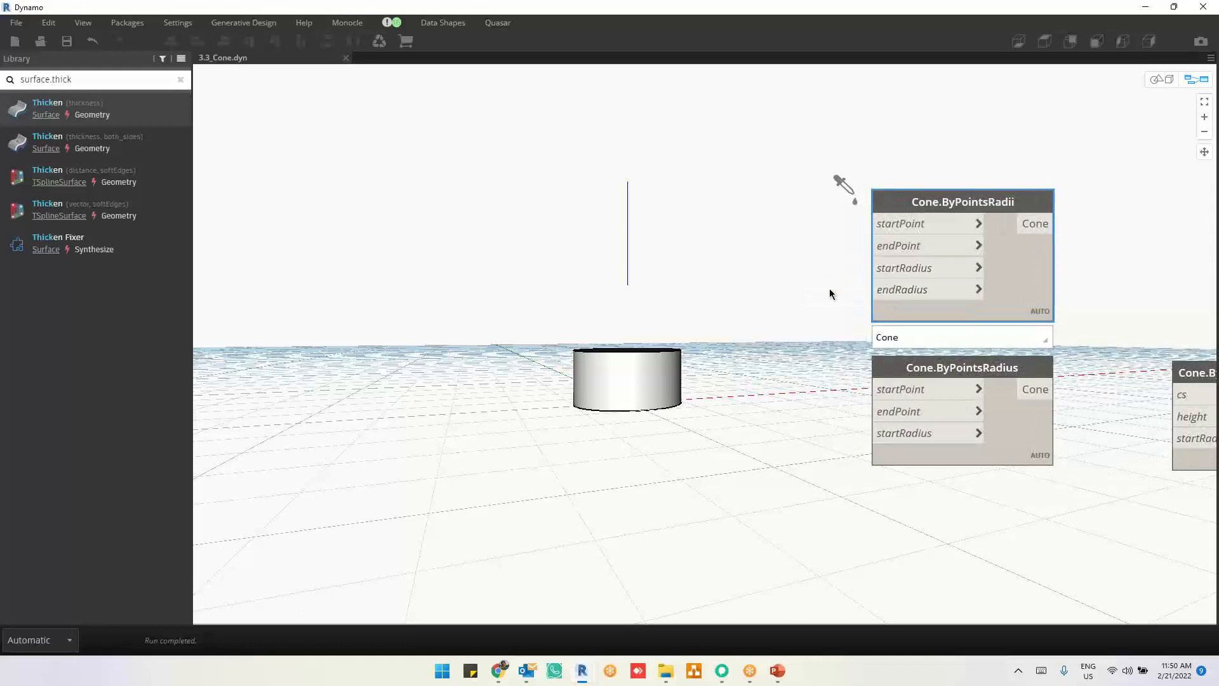
Step: Add a Code Block with the value 0.5 and connect it to the startRadius input of Cone.ByPointsRadii
double_click(760, 287)
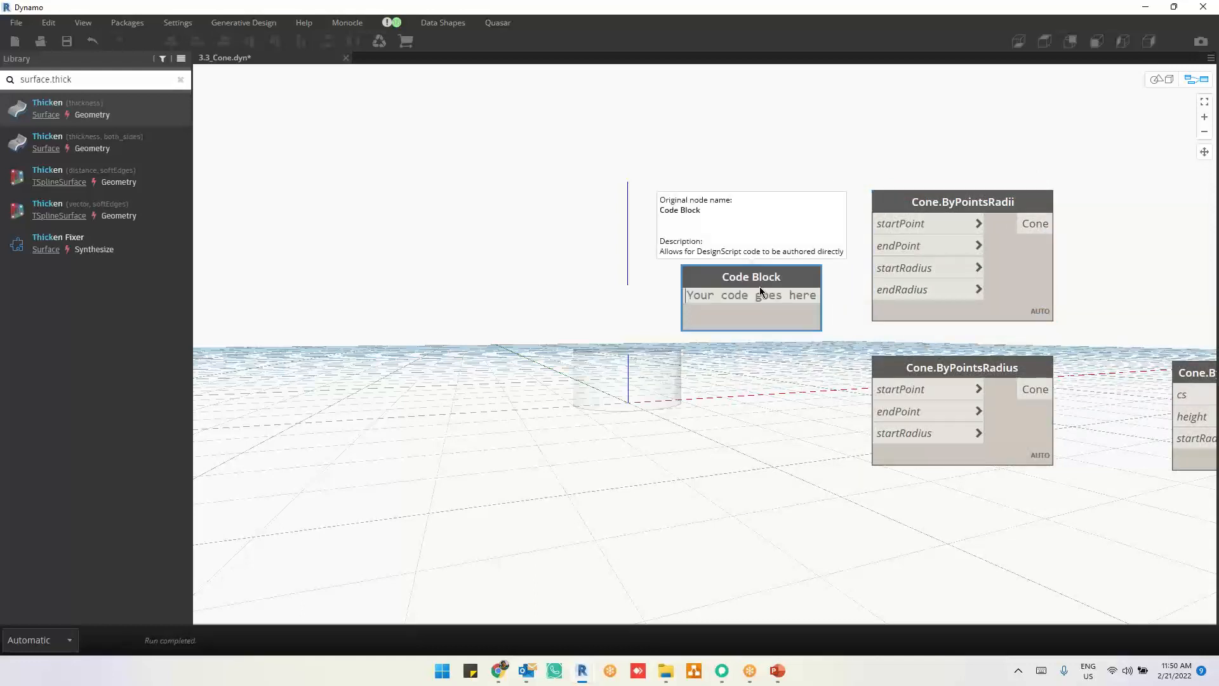
text(0.5)
click(767, 422)
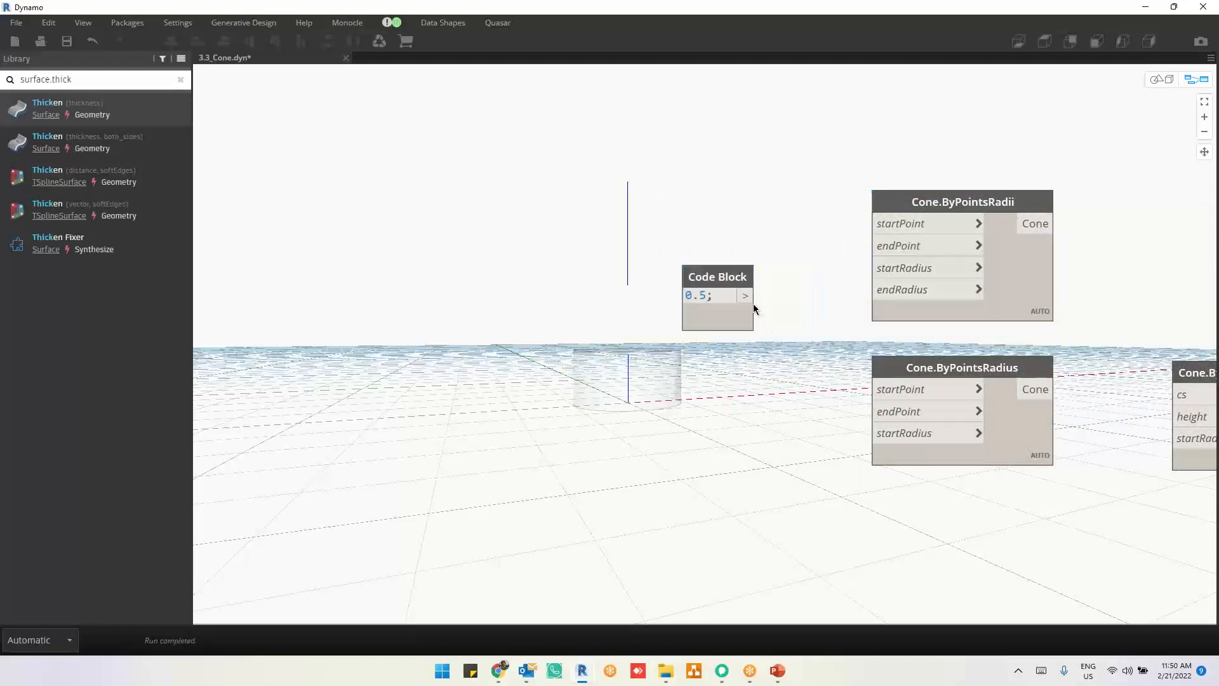
click(746, 295)
click(870, 267)
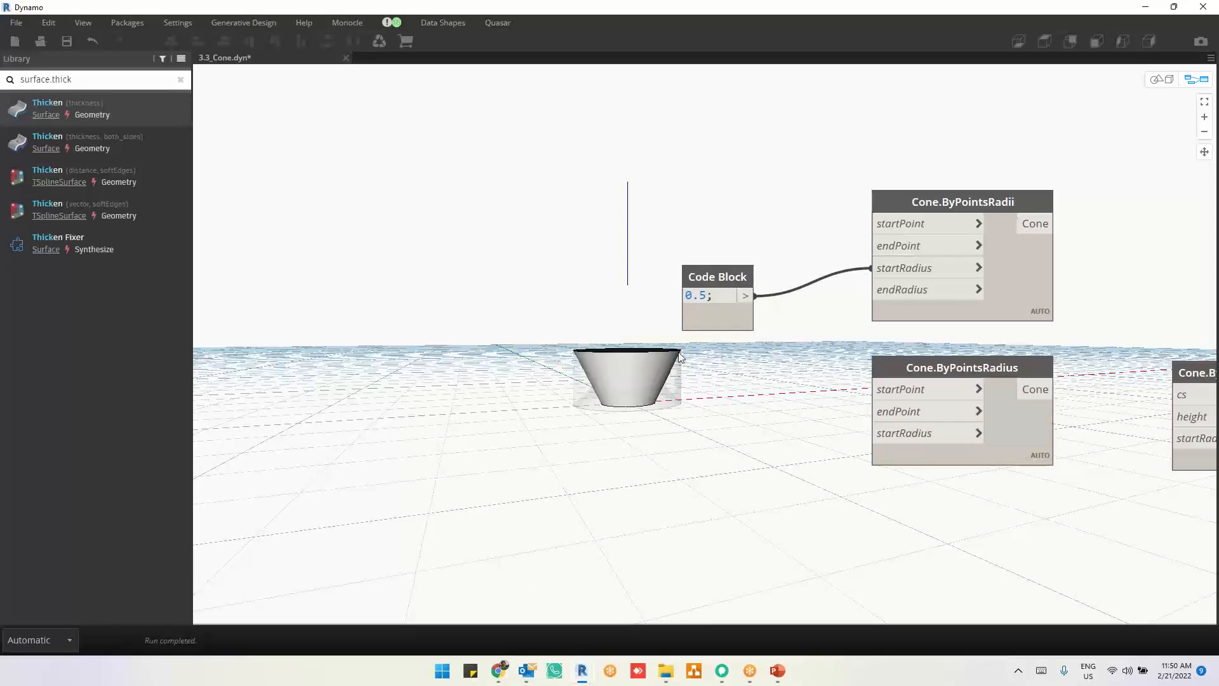
Step: Try the value 0 in the Code Block connected to the startRadius input of Cone.ByPointsRadii
drag(735, 318, 775, 303)
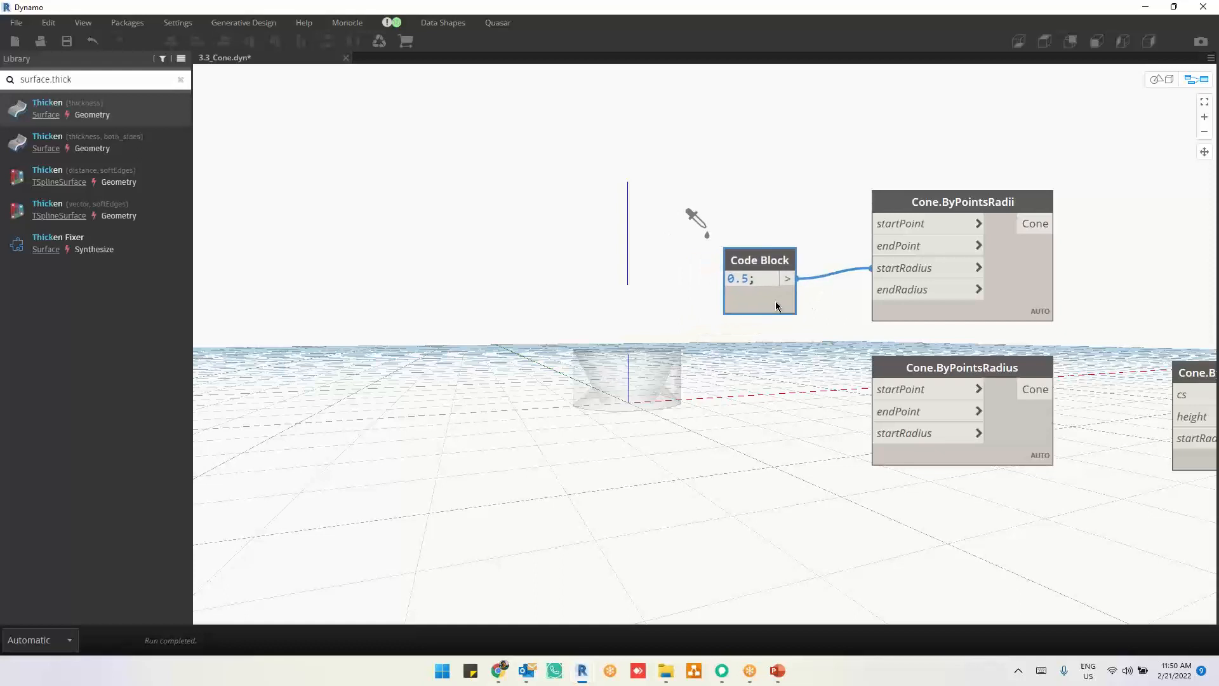
double_click(743, 278)
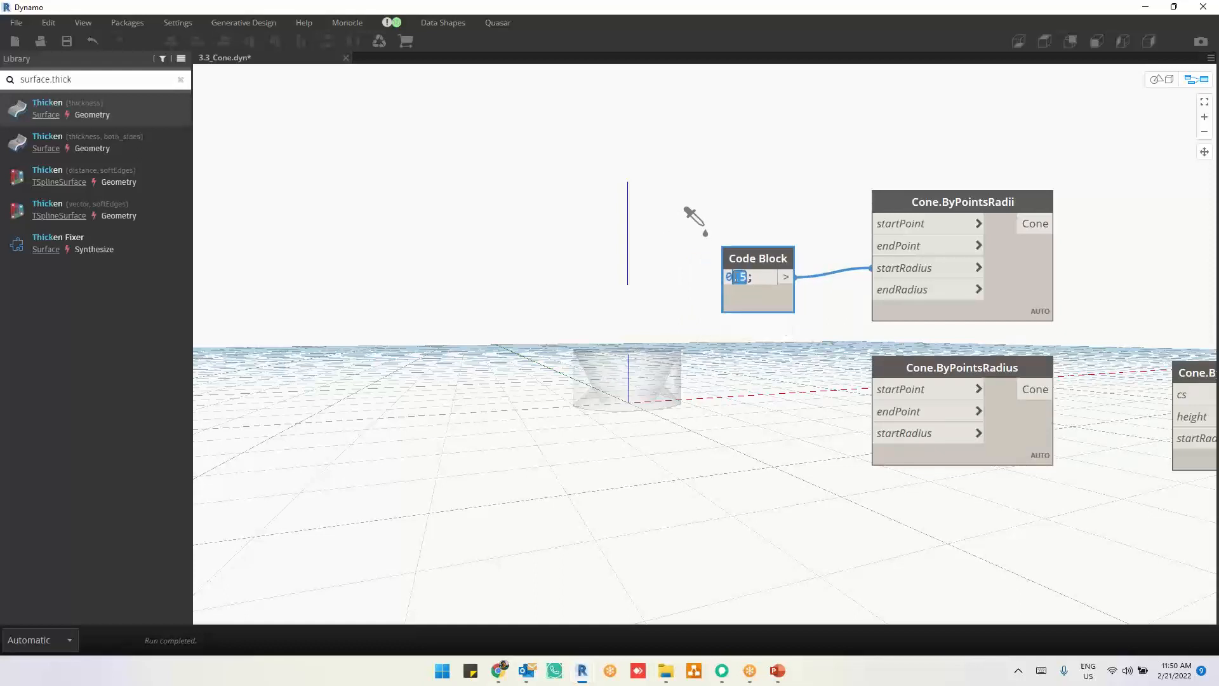
key(BackSpace)
click(741, 410)
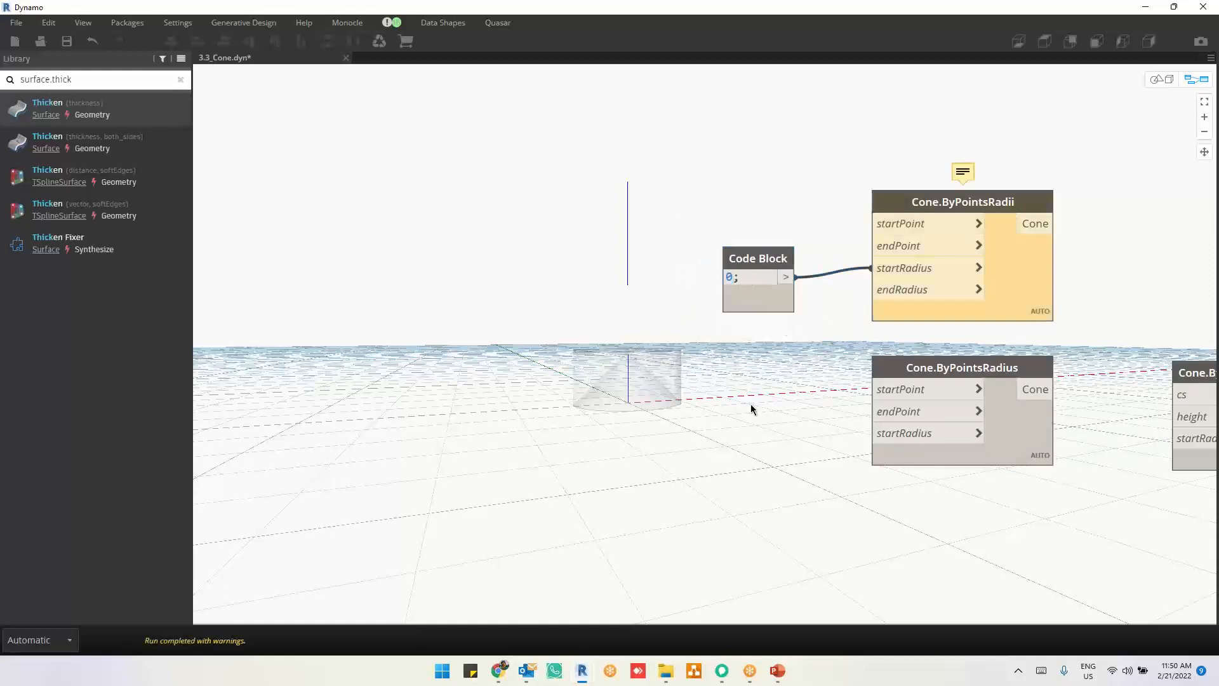
click(1012, 291)
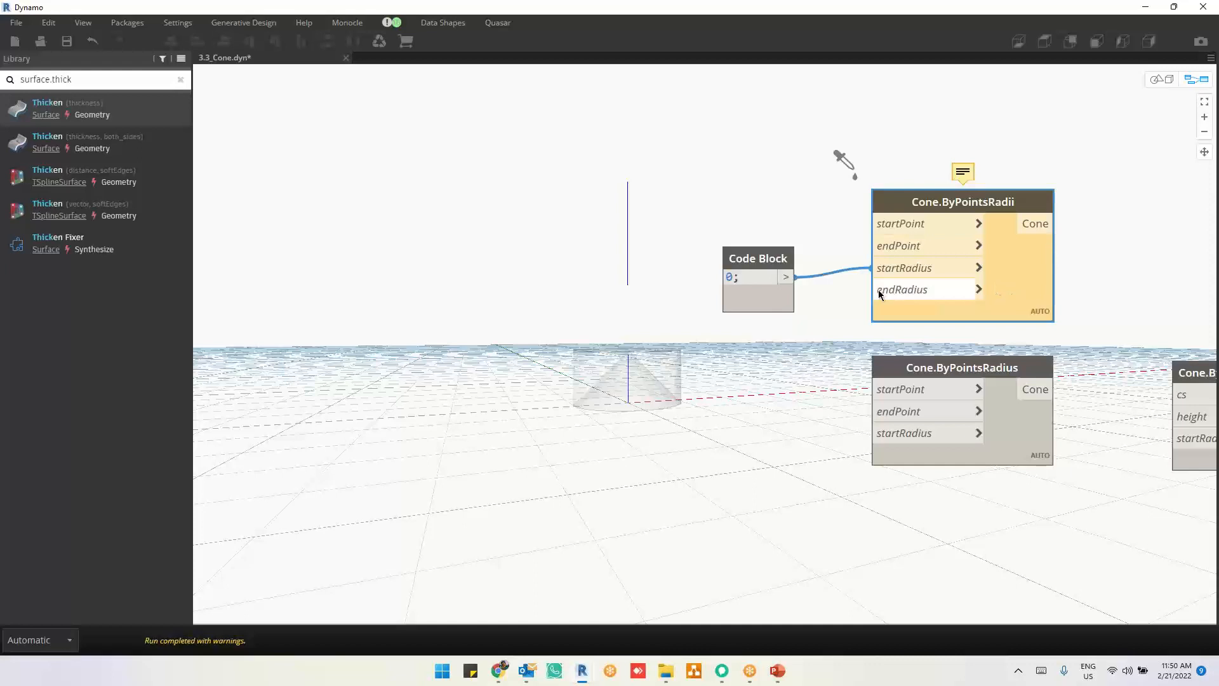
Step: Set the Code Block feeding startRadius to 0.05 and highlight the cones of Cone.ByPointsRadii and Cone.ByPointsRadius for comparison
double_click(738, 277)
text(.05)
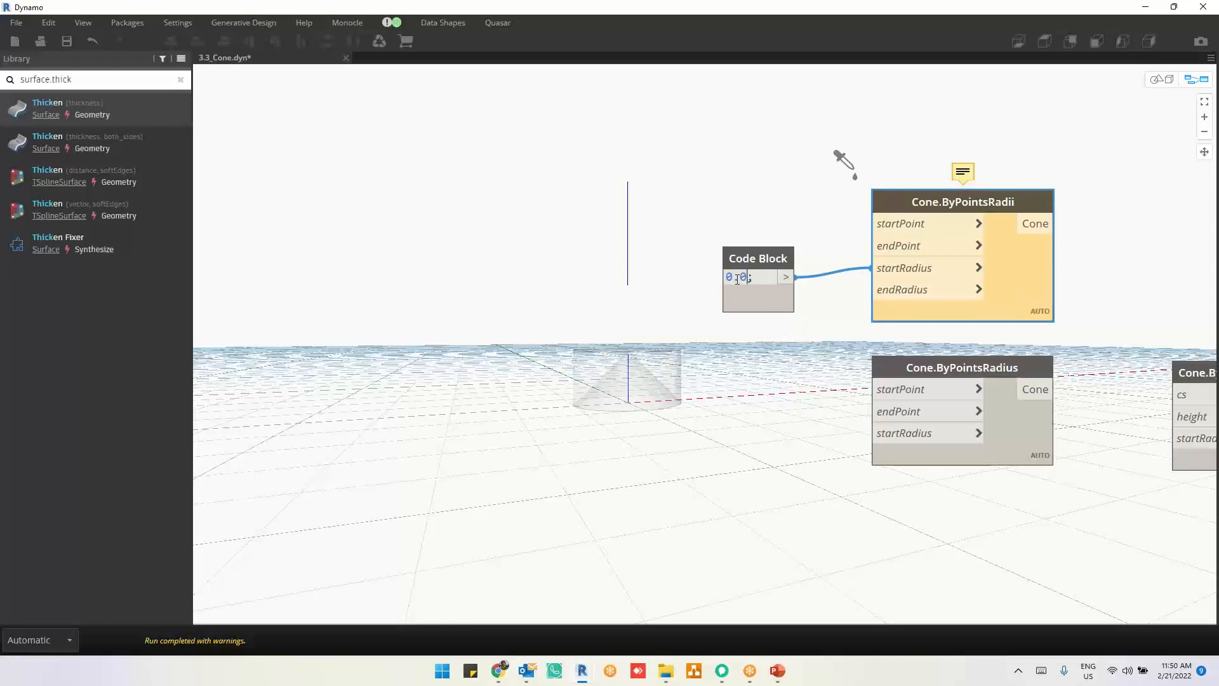
click(711, 427)
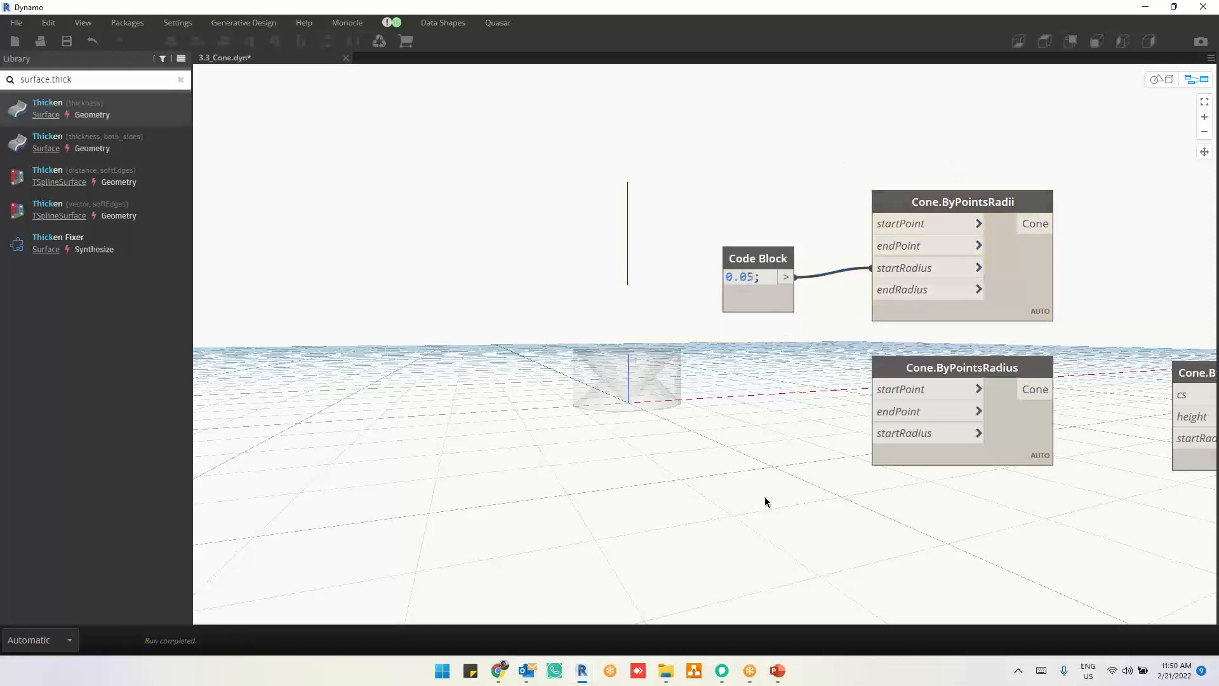
click(996, 295)
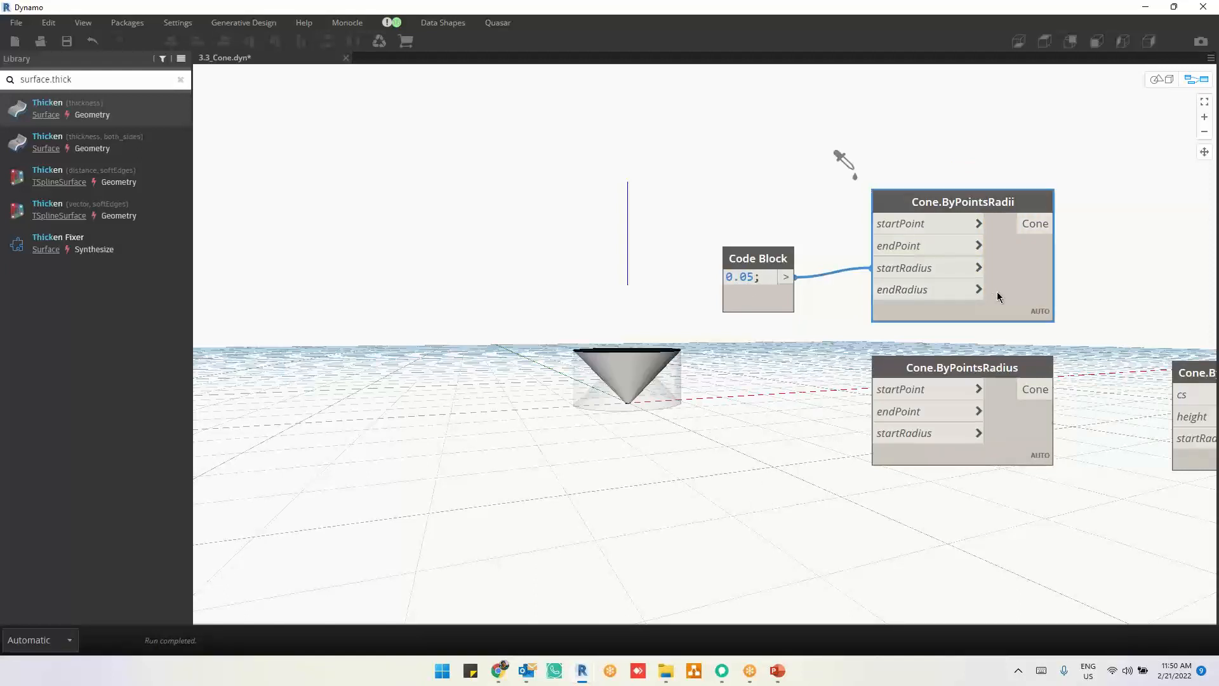
click(1015, 430)
Step: Reconnect the 0.05 Code Block from startRadius to endRadius and compare the Cone.ByPointsRadii geometry with Cone.ByPointsRadius
click(898, 273)
click(900, 289)
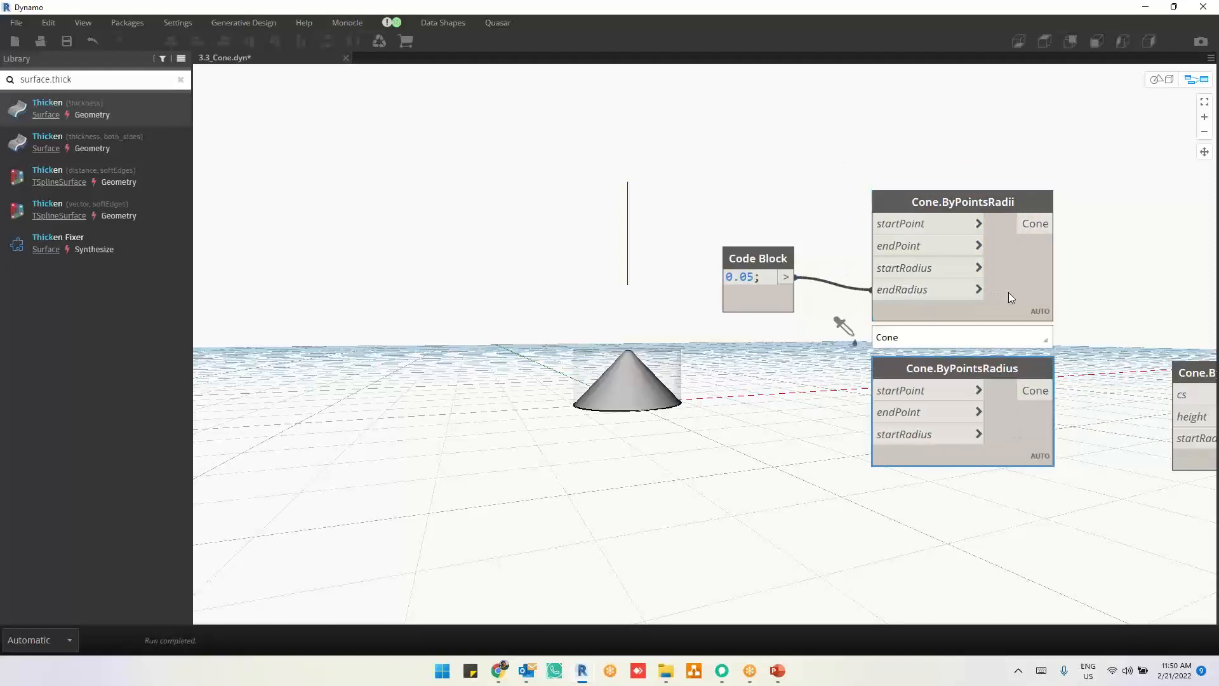
click(1008, 292)
click(1011, 423)
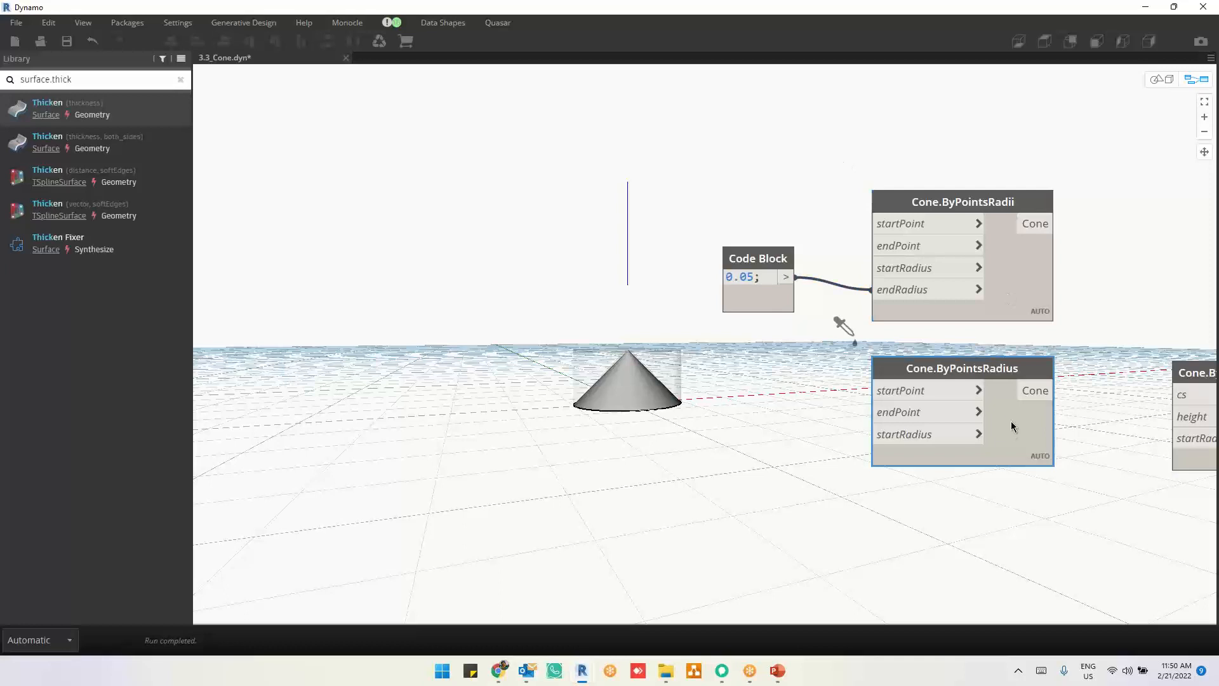
click(1004, 288)
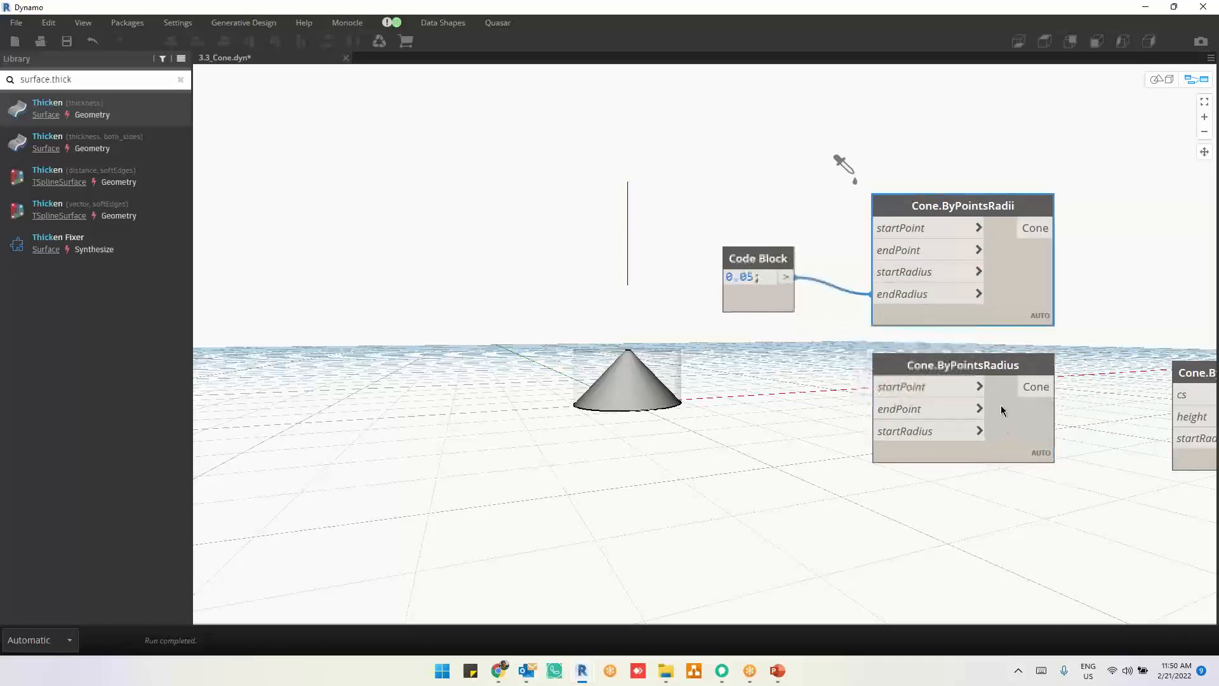
click(992, 411)
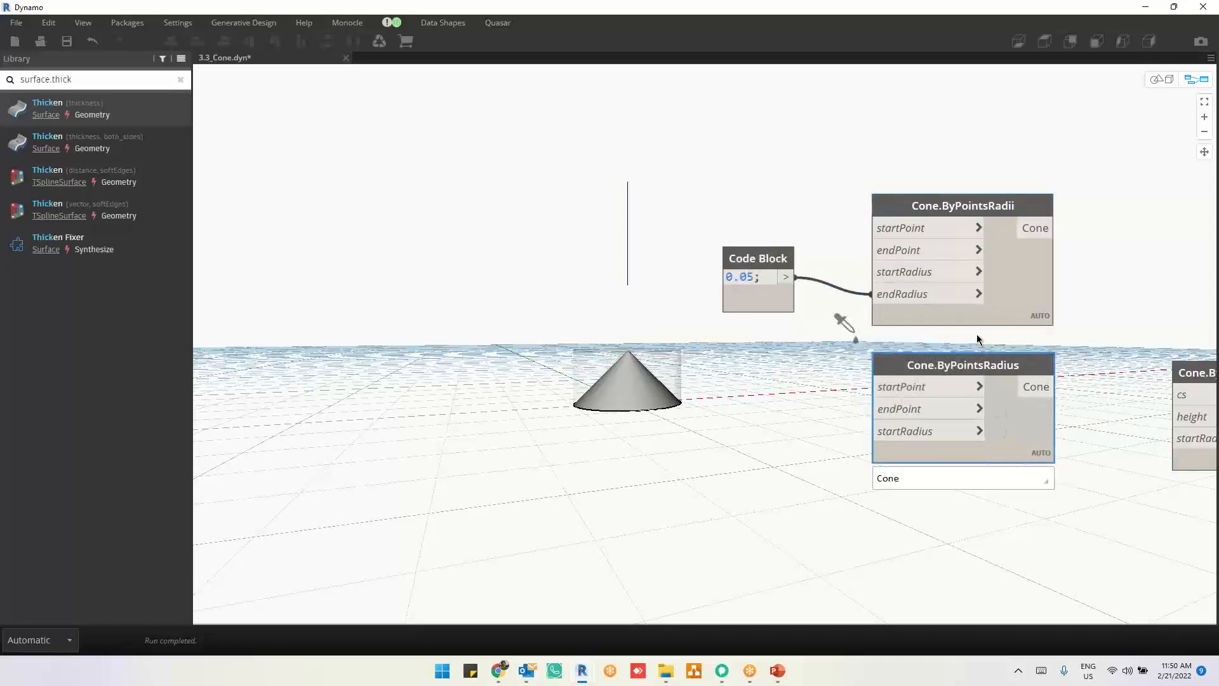
Step: Align the 0.05 Code Block level with the endRadius input of Cone.ByPointsRadii so their wire runs nearly straight
drag(772, 307, 774, 318)
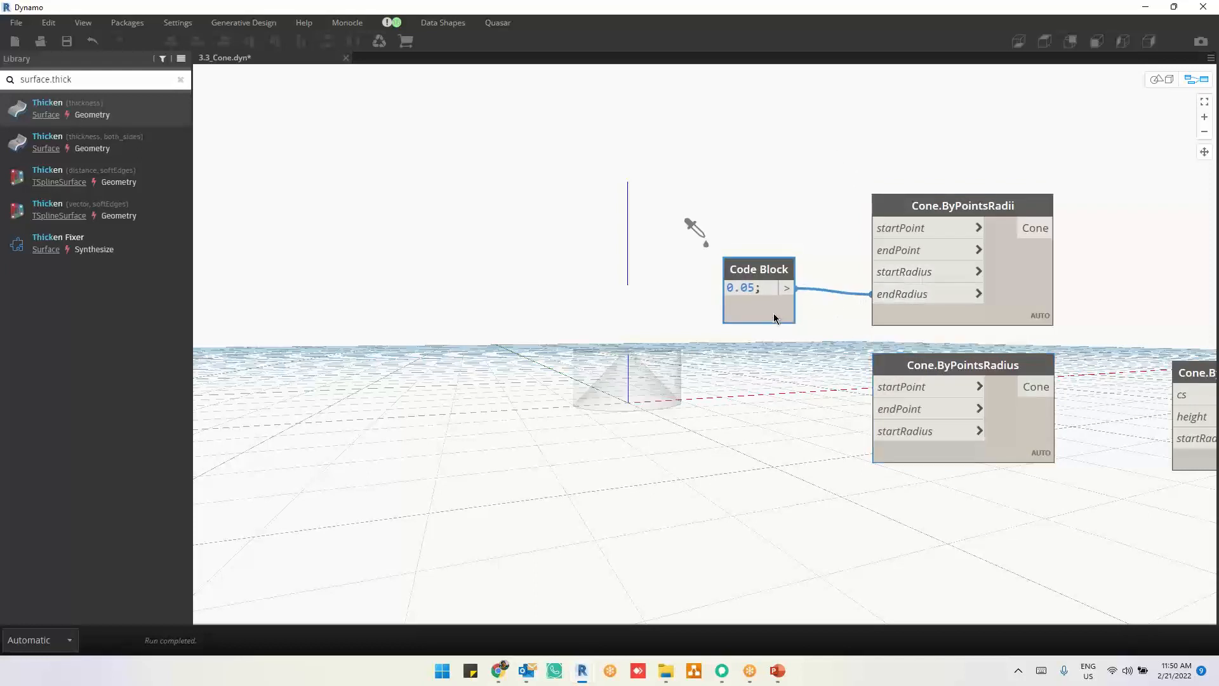
mouse_move(774, 317)
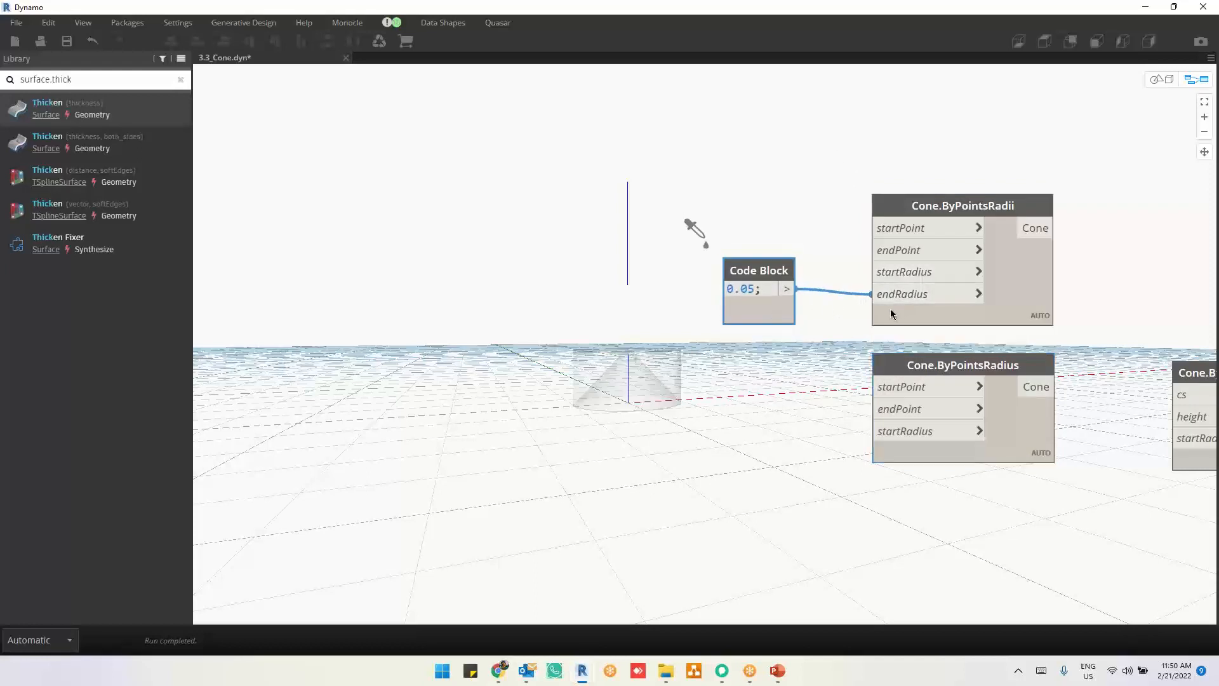
drag(774, 318, 775, 321)
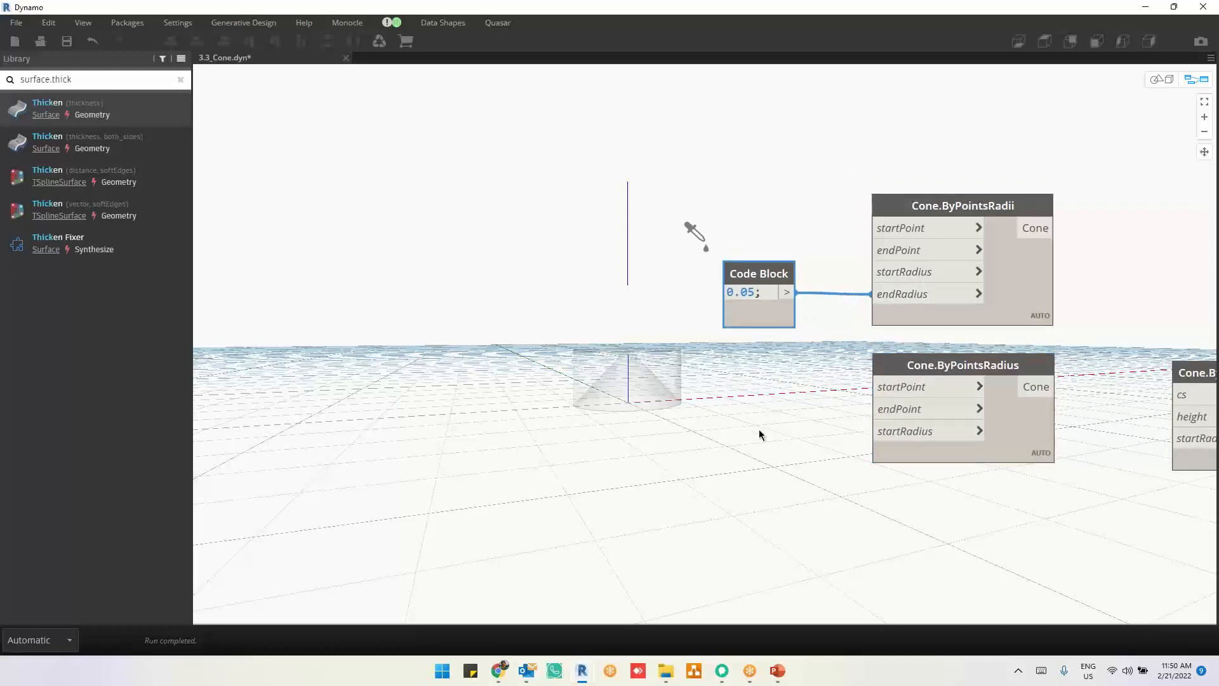
Step: Move Cone.ByCoordinateSystemHeightRadius directly beneath Cone.ByPointsRadius in the creation column
middle_drag(760, 429, 483, 351)
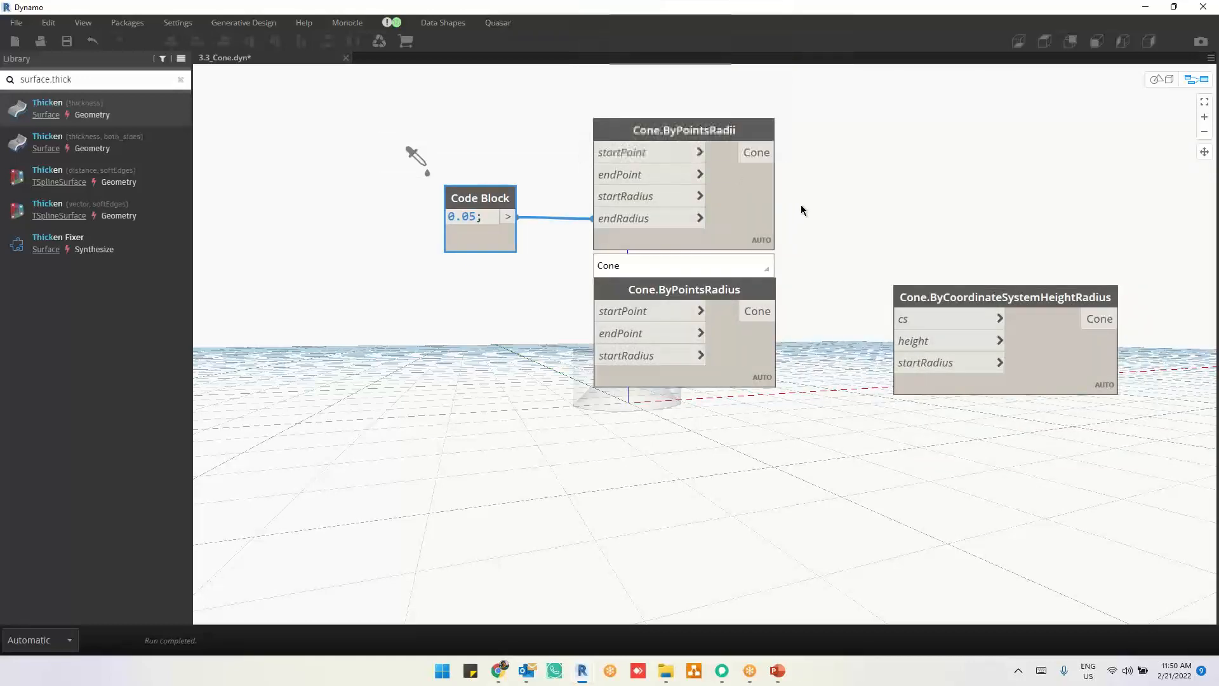
middle_drag(931, 265, 851, 259)
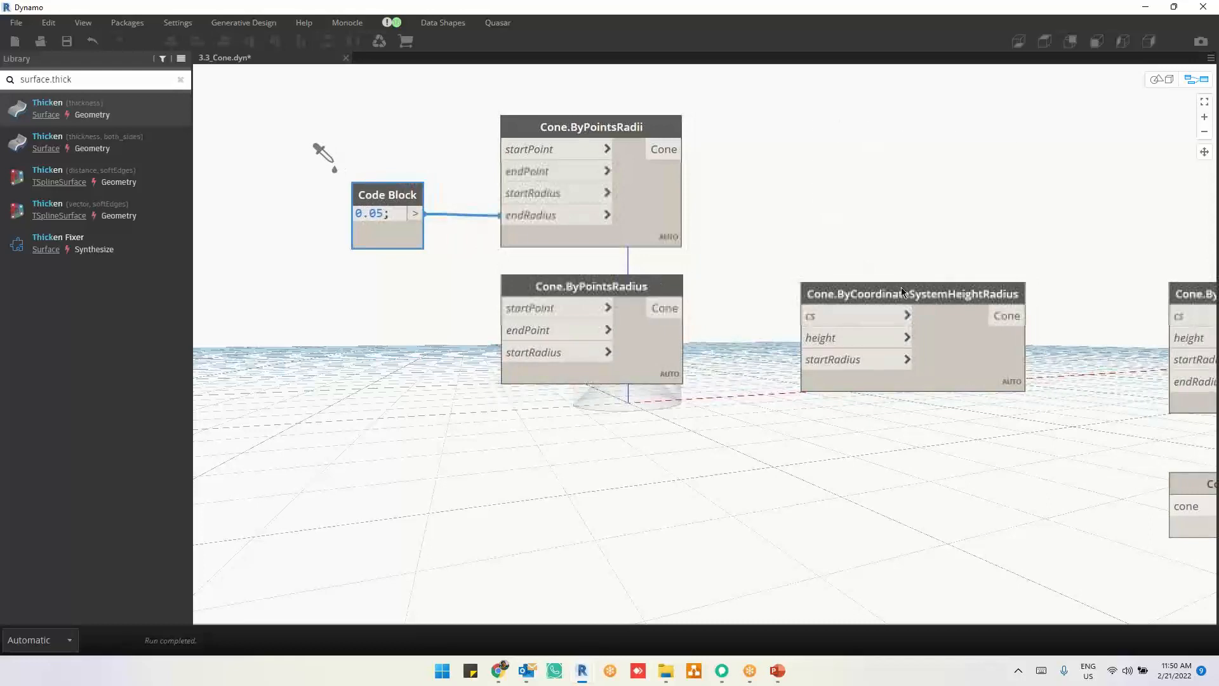
drag(901, 287, 606, 426)
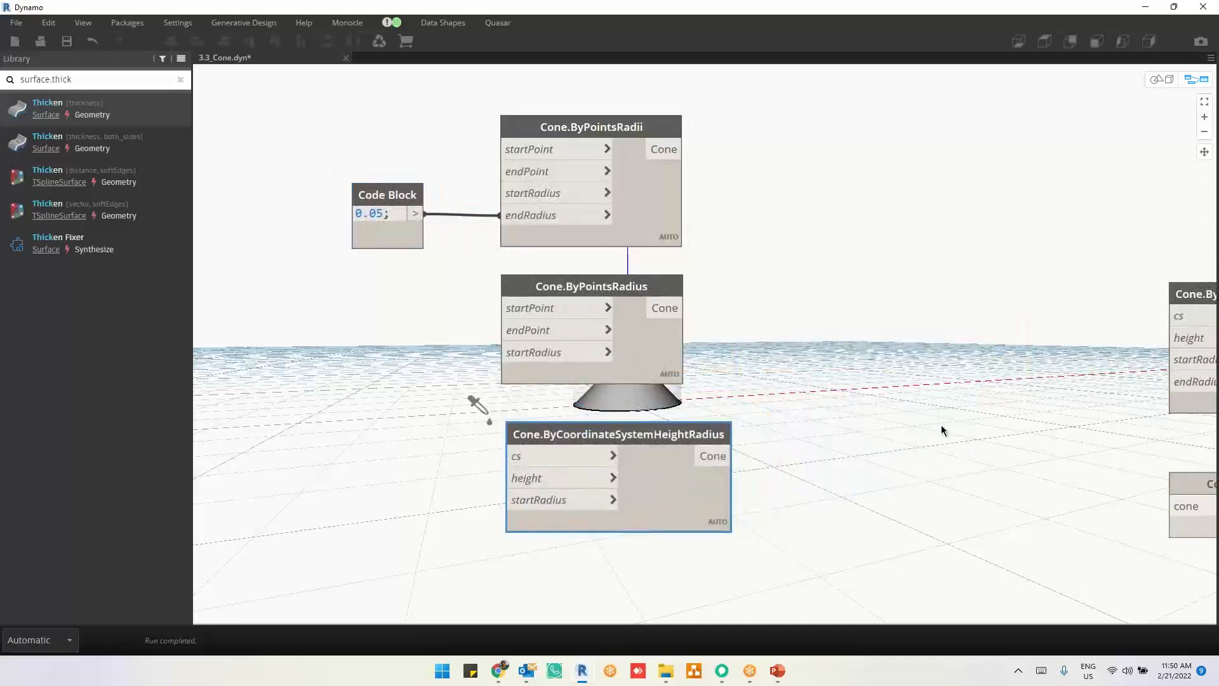
Step: Move the query nodes Cone.EndRadius, Cone.Height, Cone.EndPoint, Cone.RadiusRatio and Cone.StartRadius into a separate column beyond Cone.StartPoint
middle_drag(942, 430, 617, 357)
middle_drag(902, 409, 616, 388)
scroll(756, 333, down, 4)
drag(710, 388, 1012, 275)
drag(734, 482, 1020, 313)
drag(875, 385, 1006, 384)
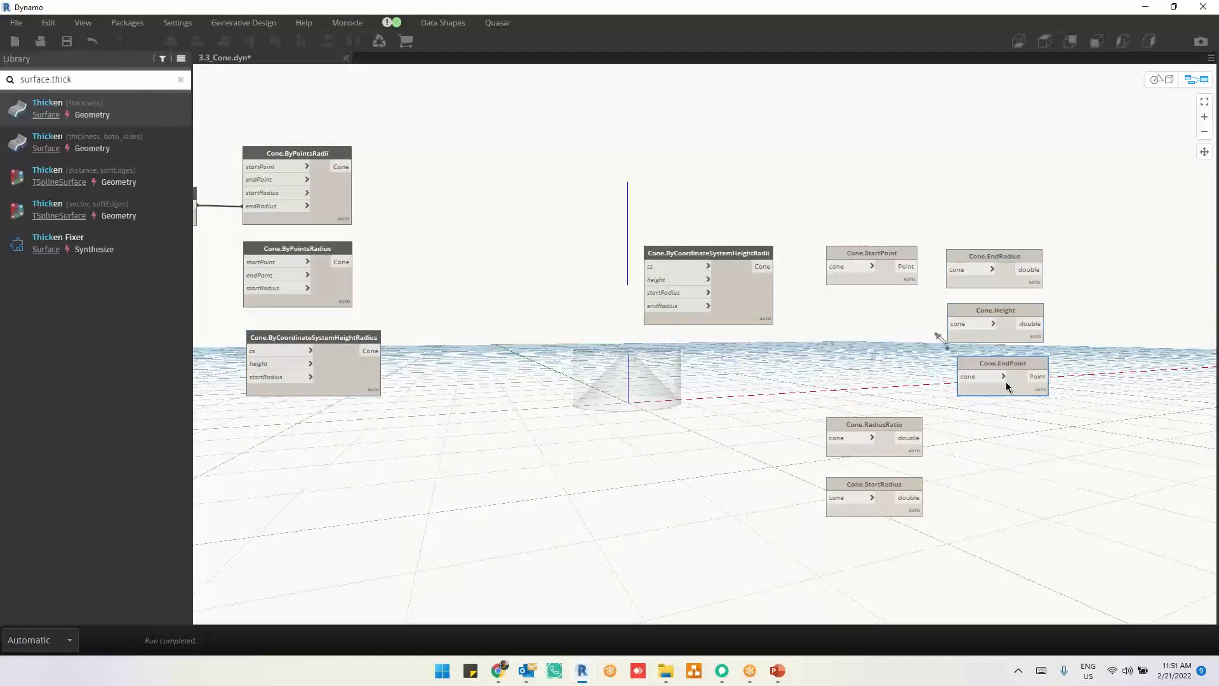
scroll(971, 493, up, 3)
drag(852, 403, 1019, 394)
drag(846, 486, 1014, 465)
Step: Move Cone.ByCoordinateSystemHeightRadii beneath Cone.ByCoordinateSystemHeightRadius to complete the creation column
middle_drag(599, 378, 919, 419)
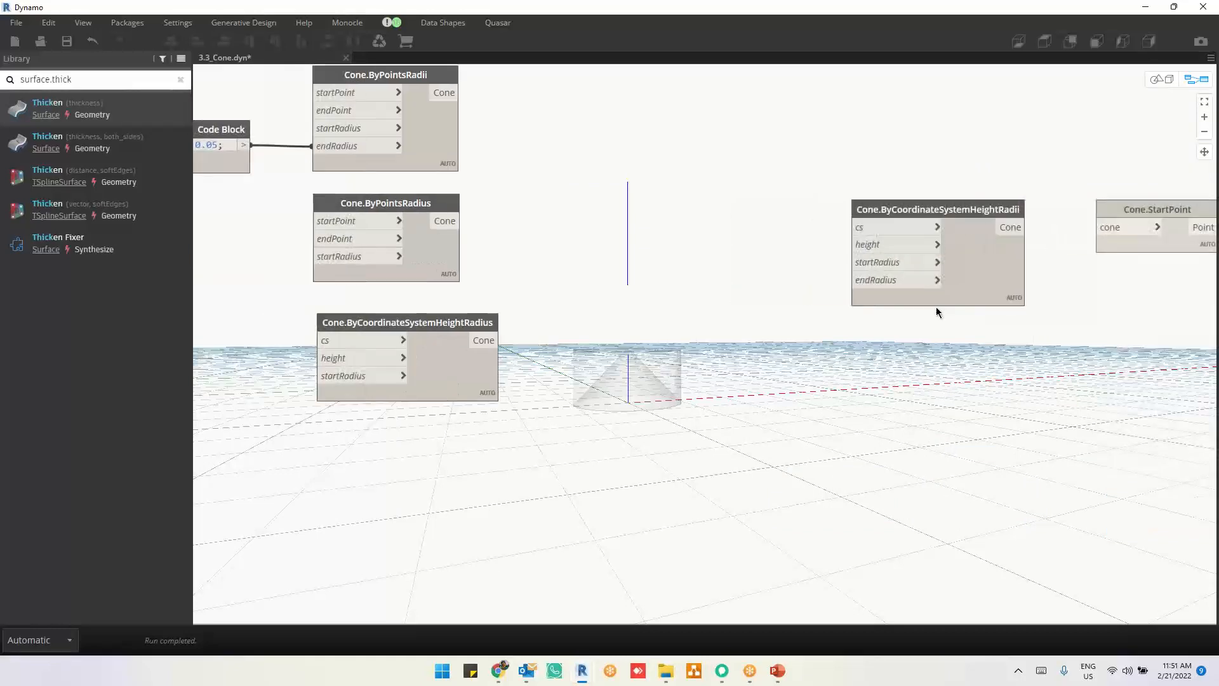
scroll(789, 390, down, 2)
drag(938, 297, 499, 478)
click(667, 438)
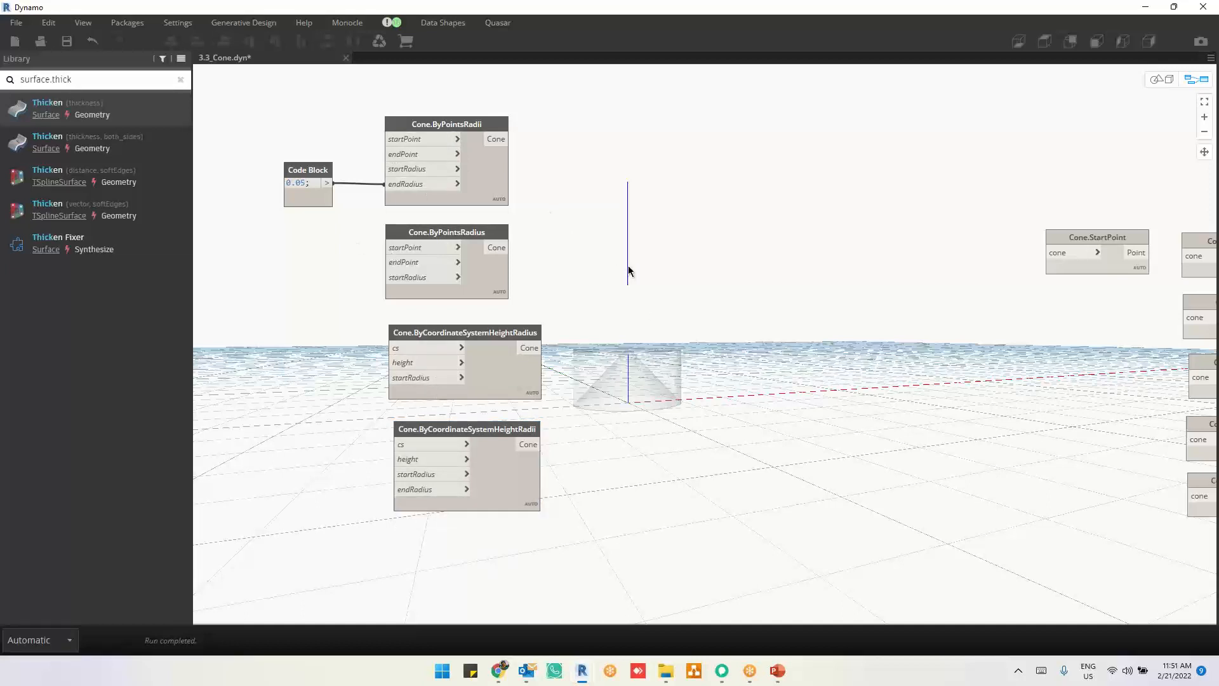
Step: Save and close 3.3_Cone.dyn, and open 3.4_Helix.dyn from the file folder
key(ctrl+s)
click(346, 57)
key(alt+Tab)
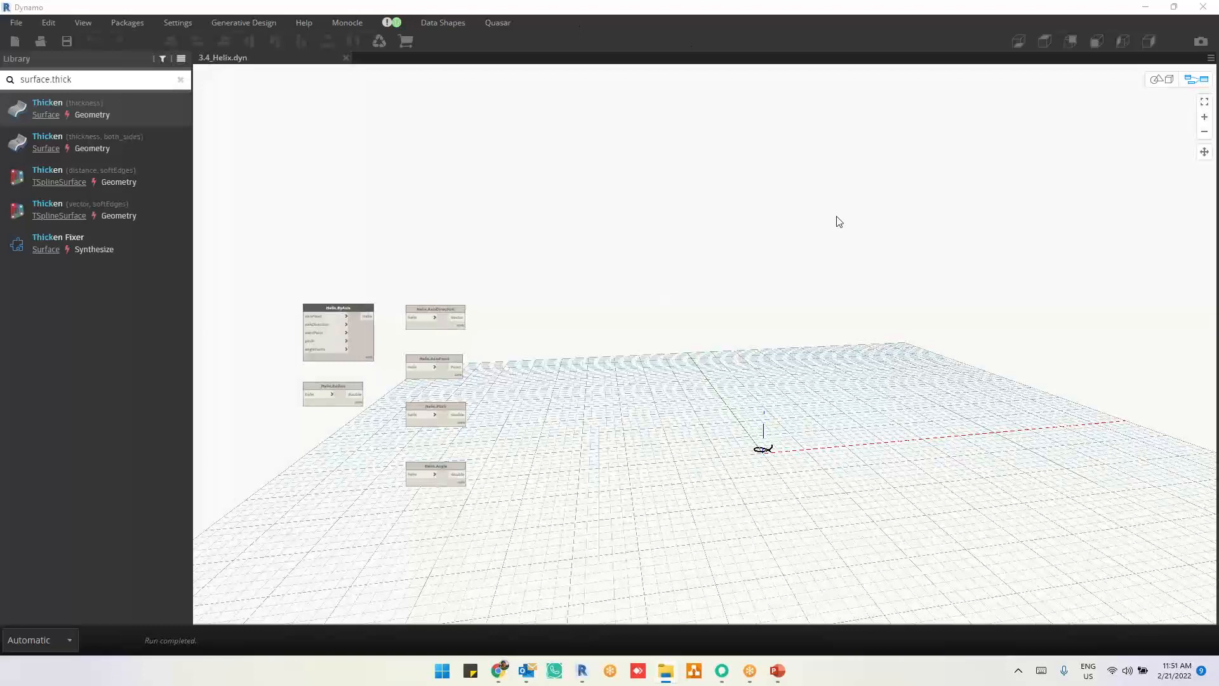
Step: Move Helix.ByAxis away from the query nodes into the empty area beyond them and examine its inputs and output
scroll(291, 416, up, 5)
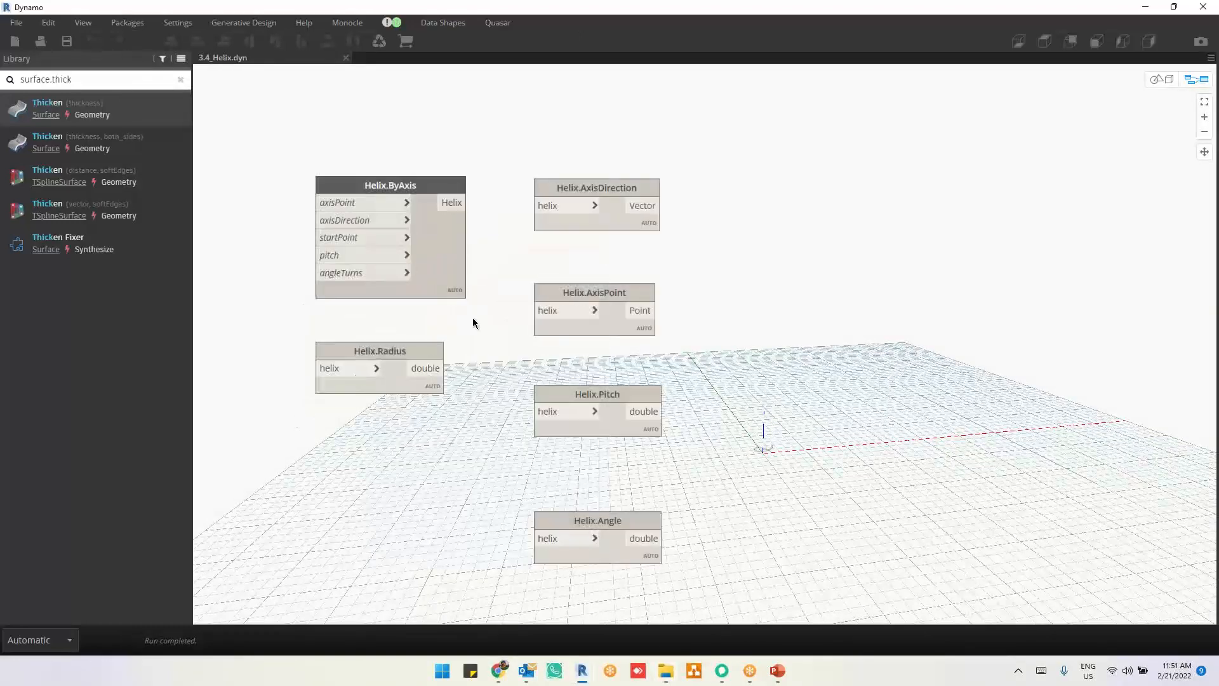
drag(433, 254, 1052, 223)
scroll(1055, 223, up, 3)
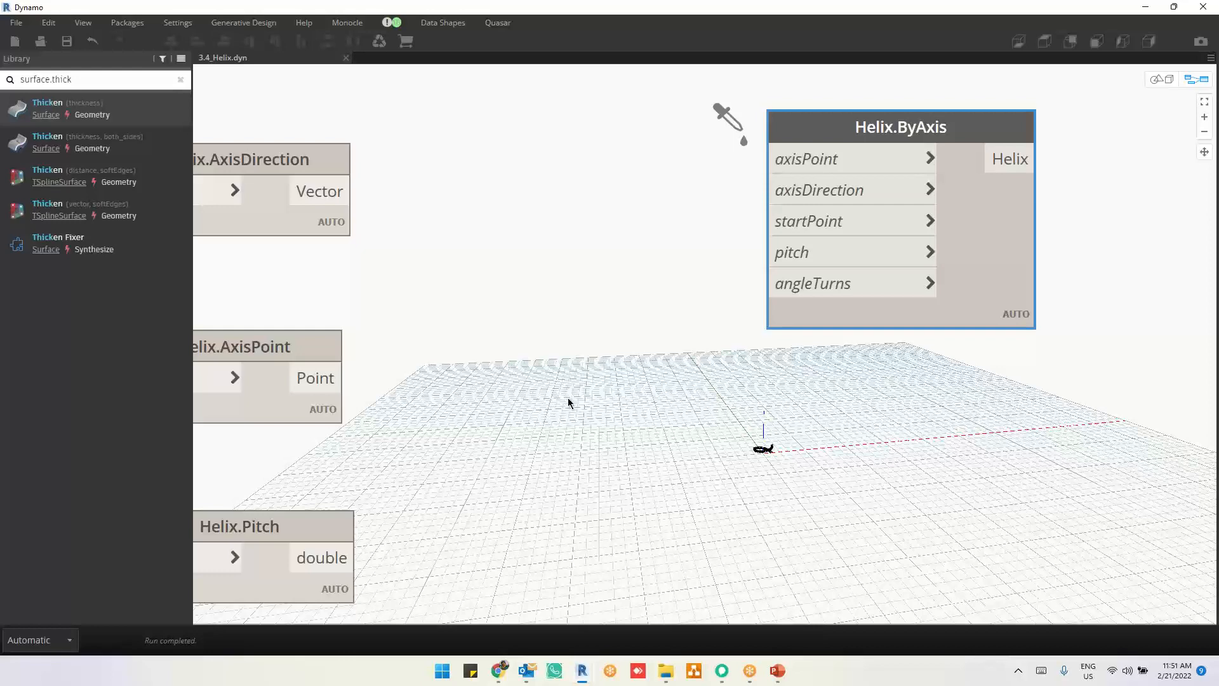
drag(970, 245, 998, 271)
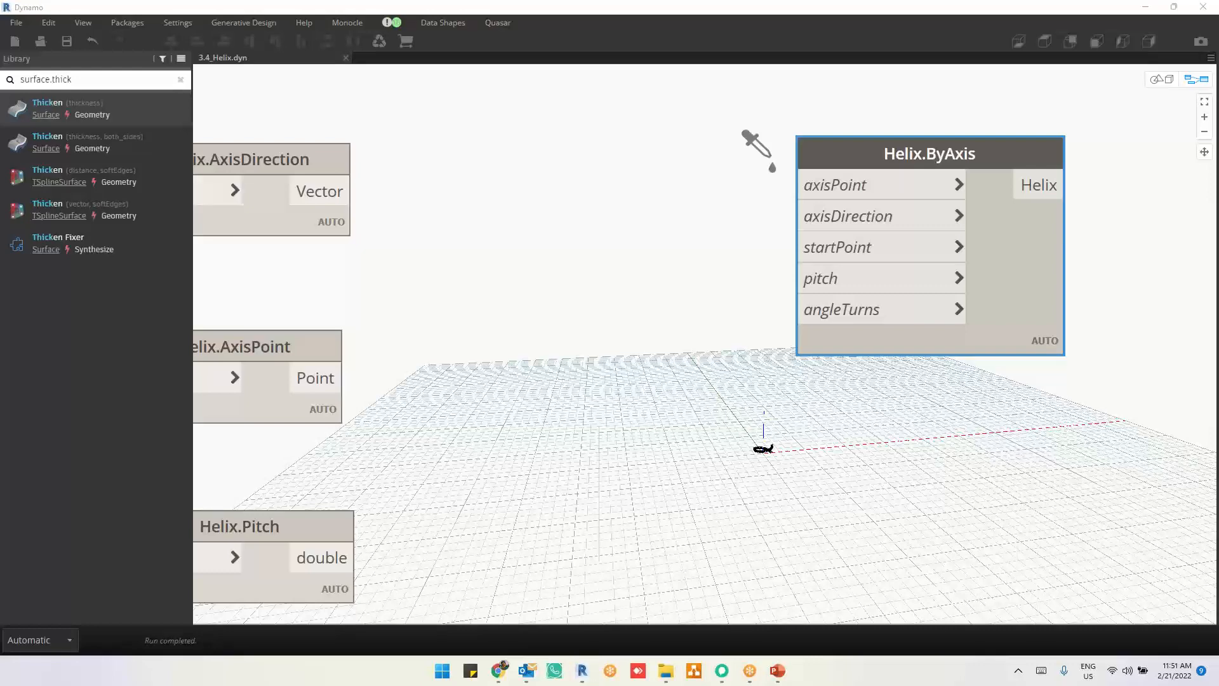
mouse_move(1036, 291)
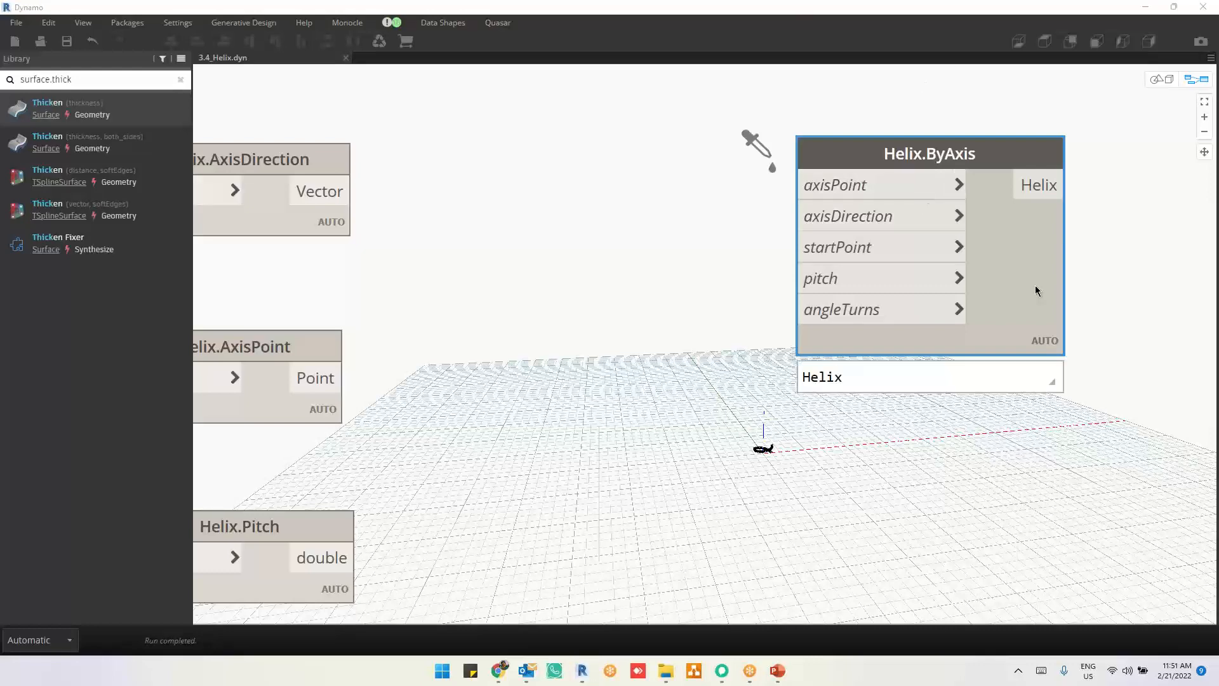
drag(1036, 290, 998, 277)
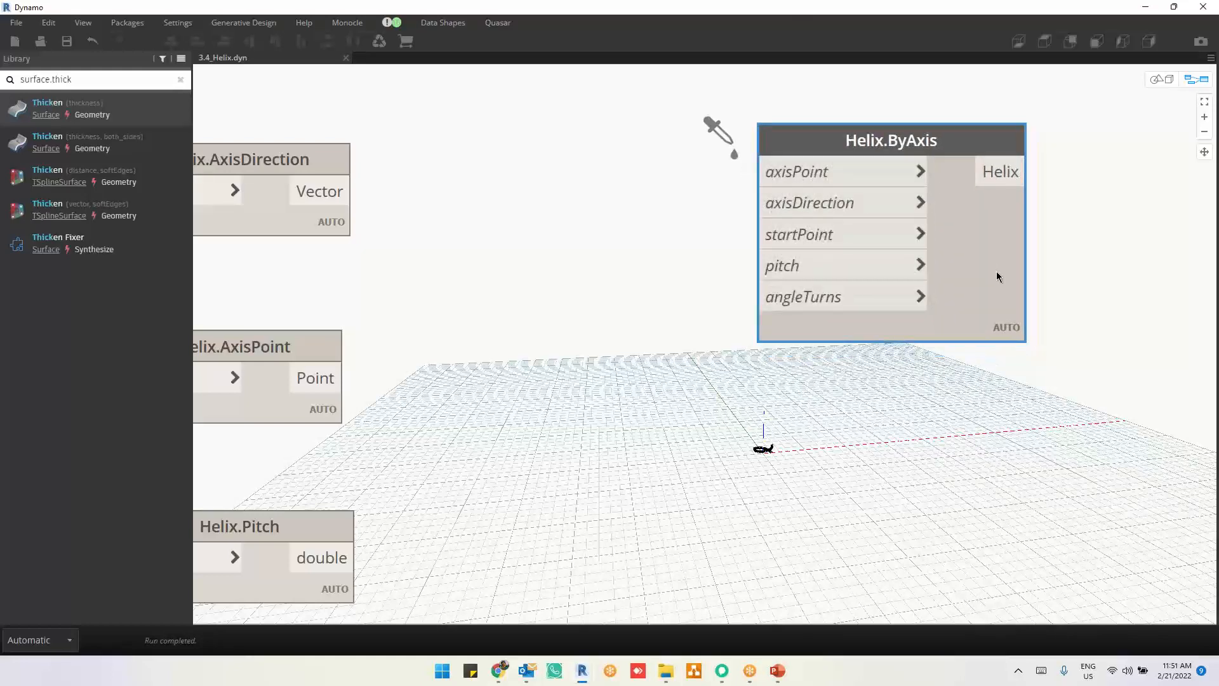
mouse_move(998, 277)
Step: Close 3.4_Helix.dyn and look over the ConvexHull.ByPoints node in 3.6_ConvexHull.dyn
click(347, 57)
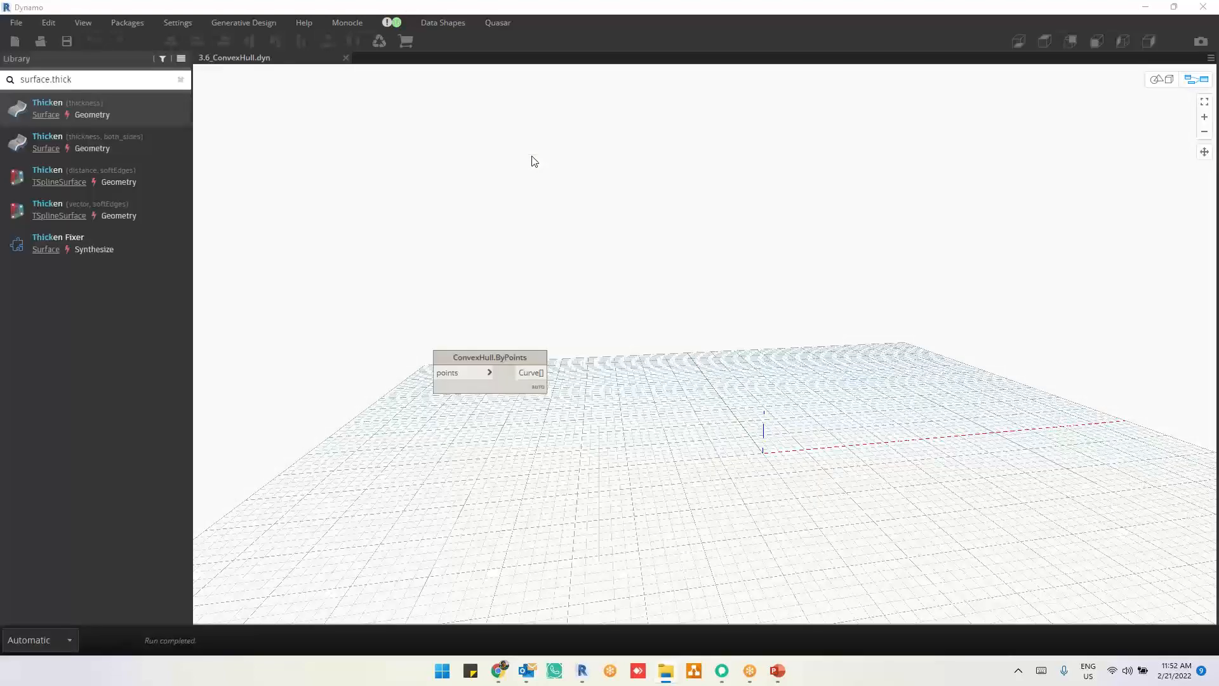
scroll(654, 384, down, 3)
scroll(528, 390, up, 5)
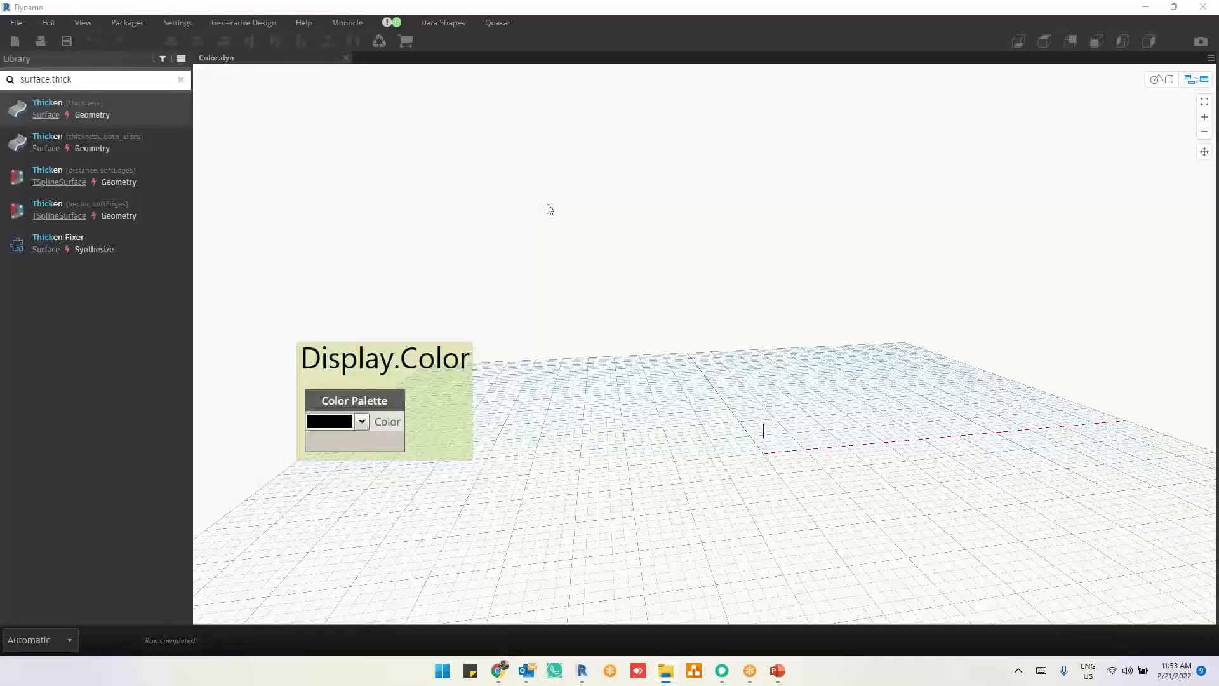
Step: Examine the Color Palette node in Color.dyn fitted to the view, close the Color.png preview, and close Color.dyn
middle_drag(748, 405, 700, 254)
scroll(793, 390, down, 6)
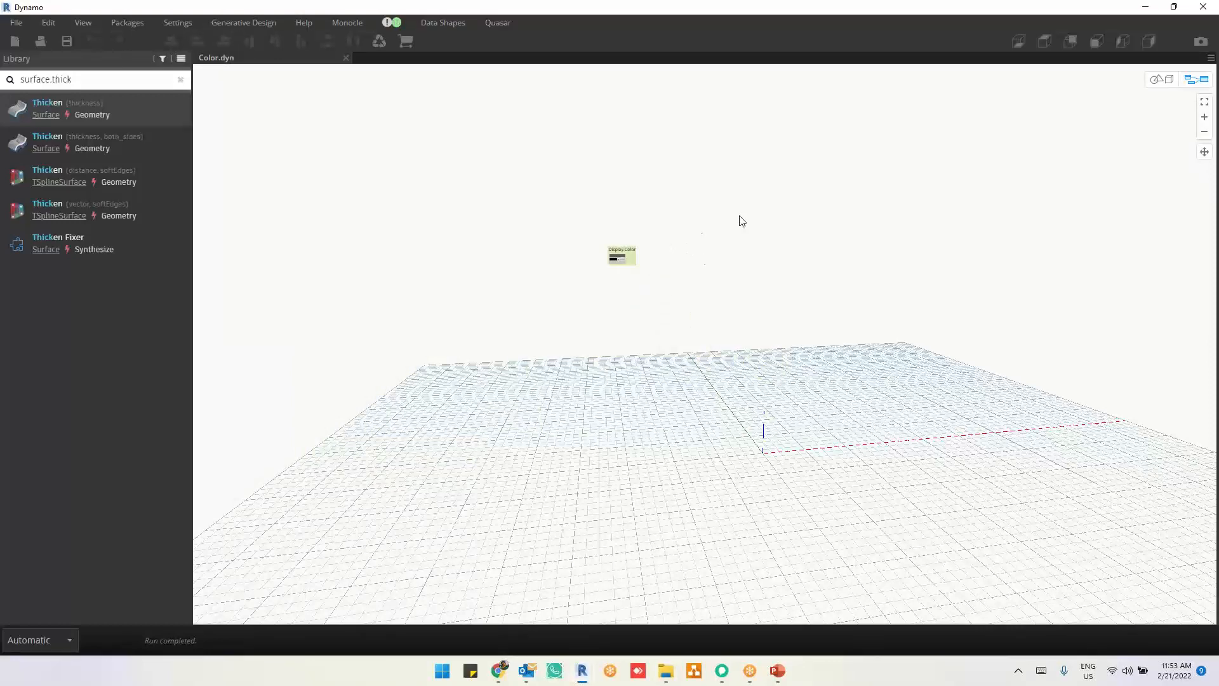
click(1204, 103)
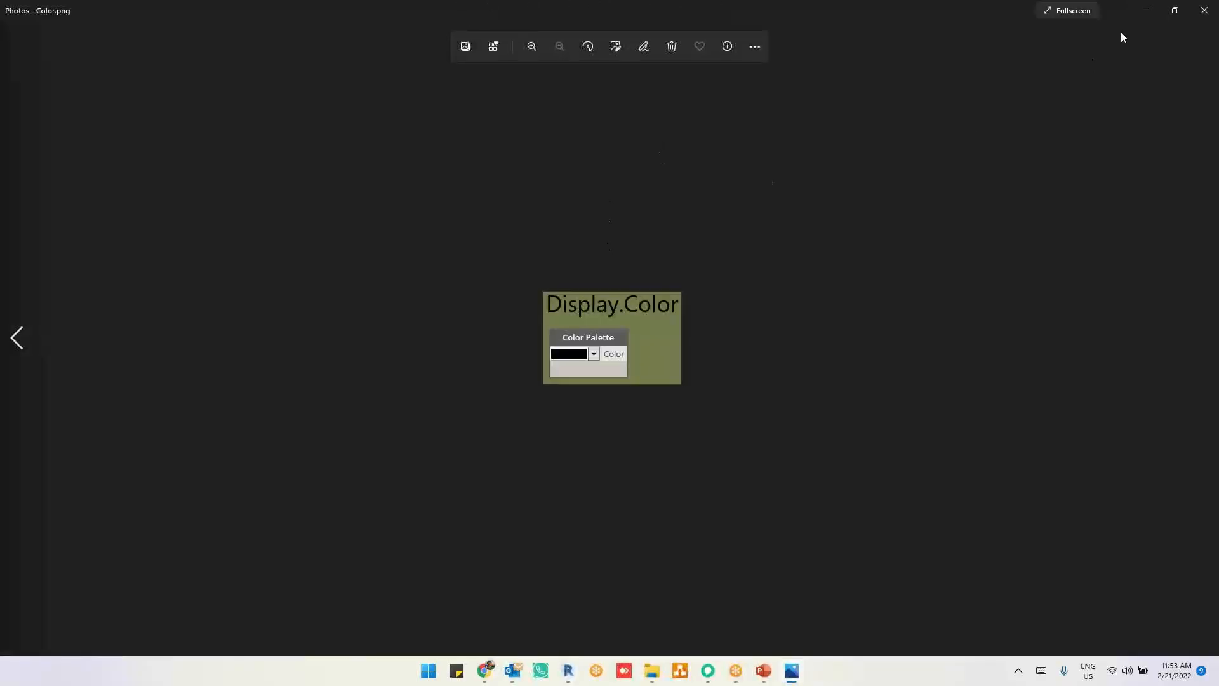
click(1202, 11)
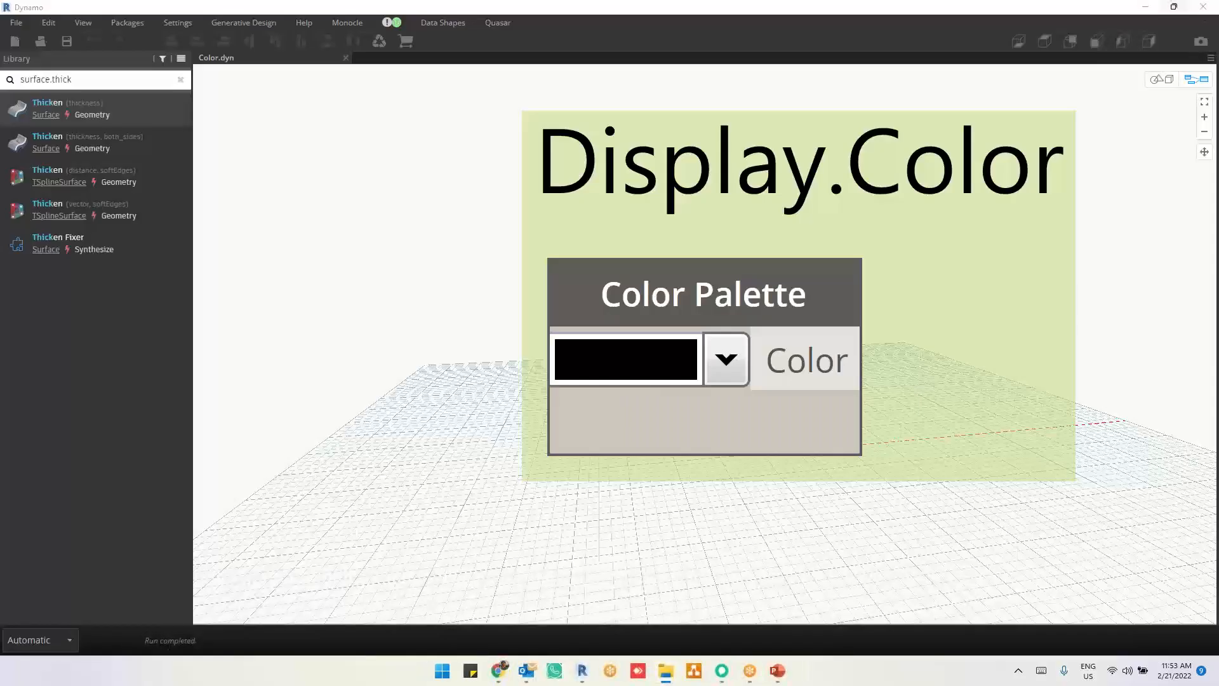
click(346, 58)
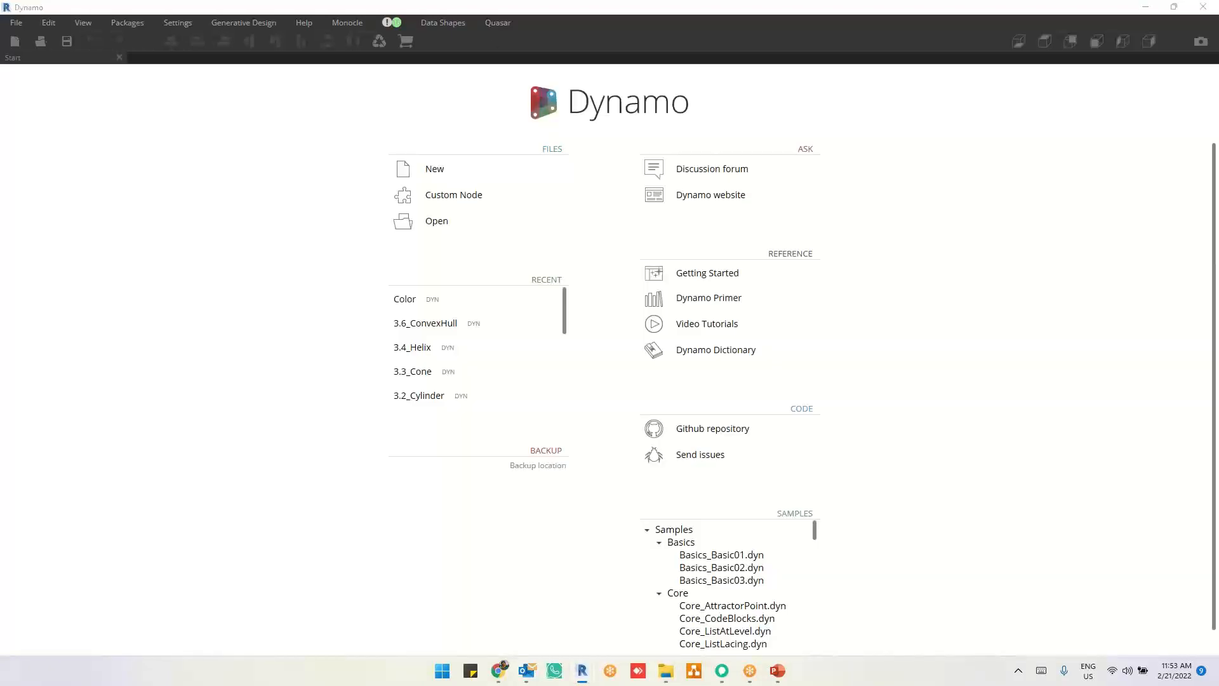
Step: Open Coordinate.system.dyn and look over its CoordinateSystem nodes, starting with Inverse, Scale, Translate and Rotate
drag(546, 192, 549, 197)
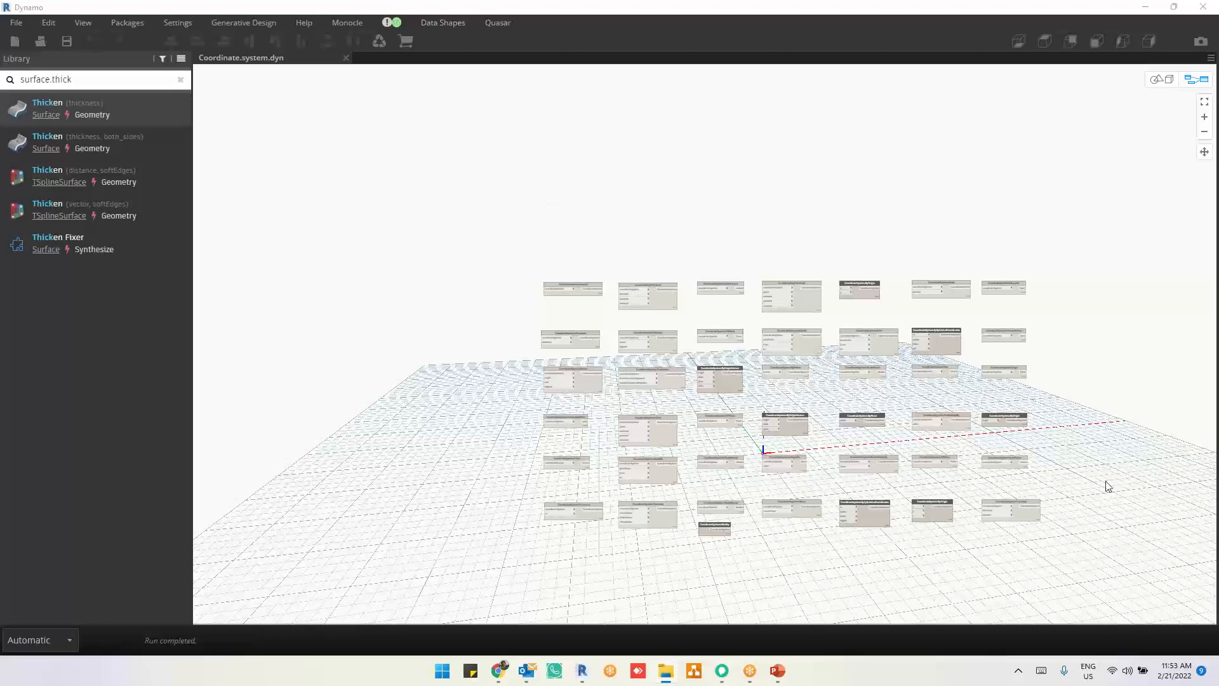
scroll(1041, 434, up, 1)
scroll(1042, 437, up, 2)
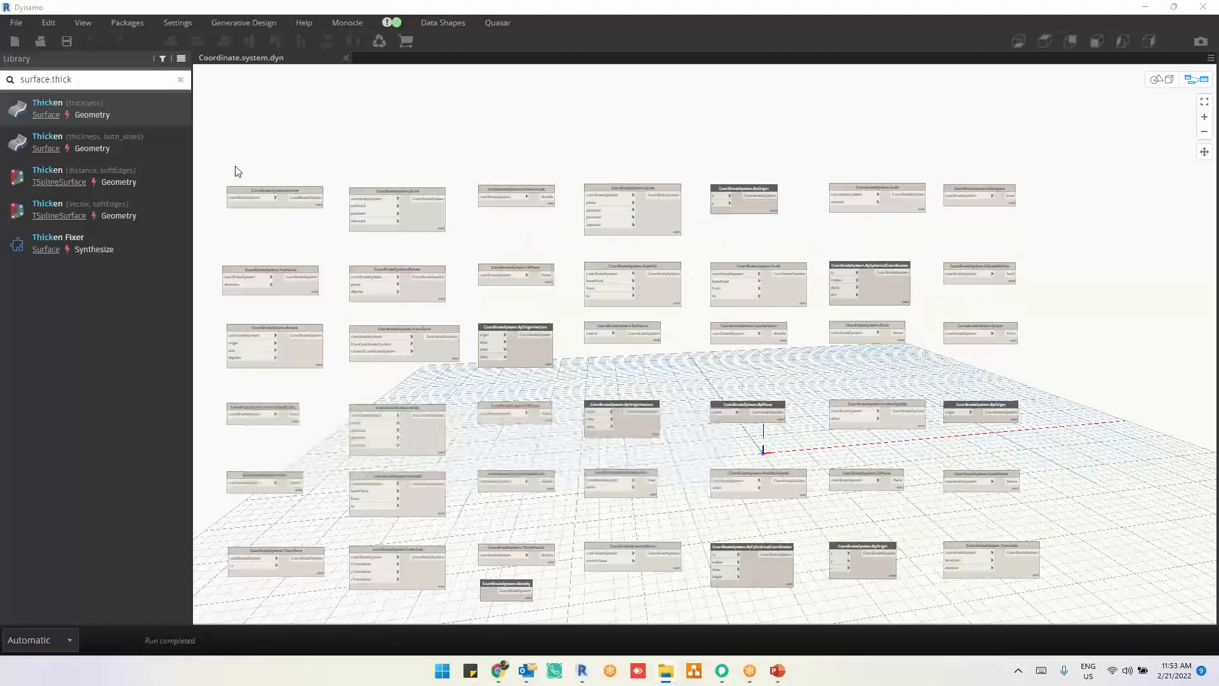
scroll(233, 170, up, 3)
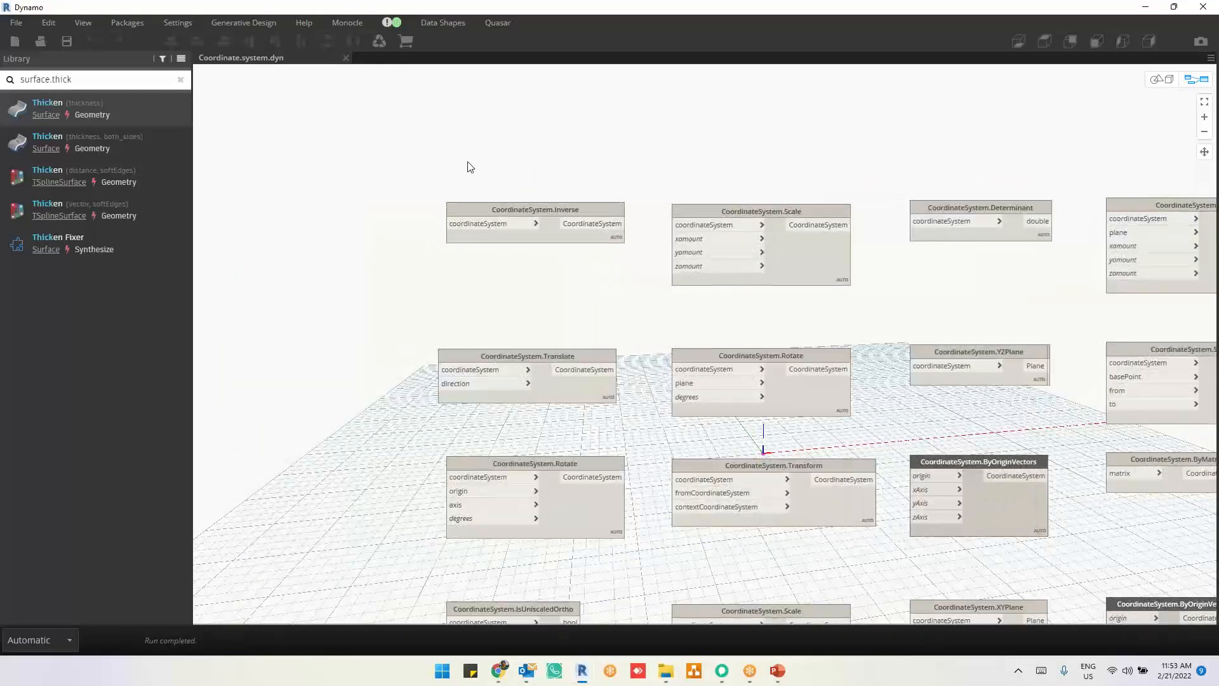
scroll(468, 166, up, 2)
scroll(469, 167, down, 2)
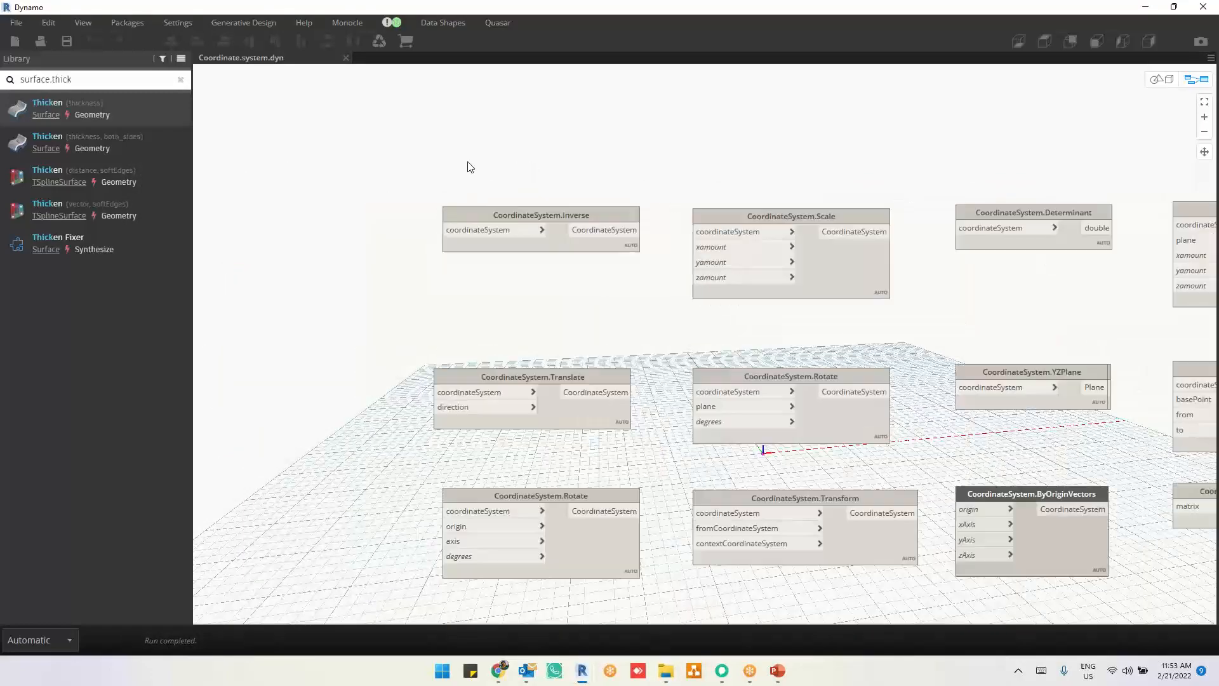
Step: Look over the CoordinateSystem Inverse, Translate, Rotate, Transform and Scale nodes and their input types
scroll(470, 167, up, 2)
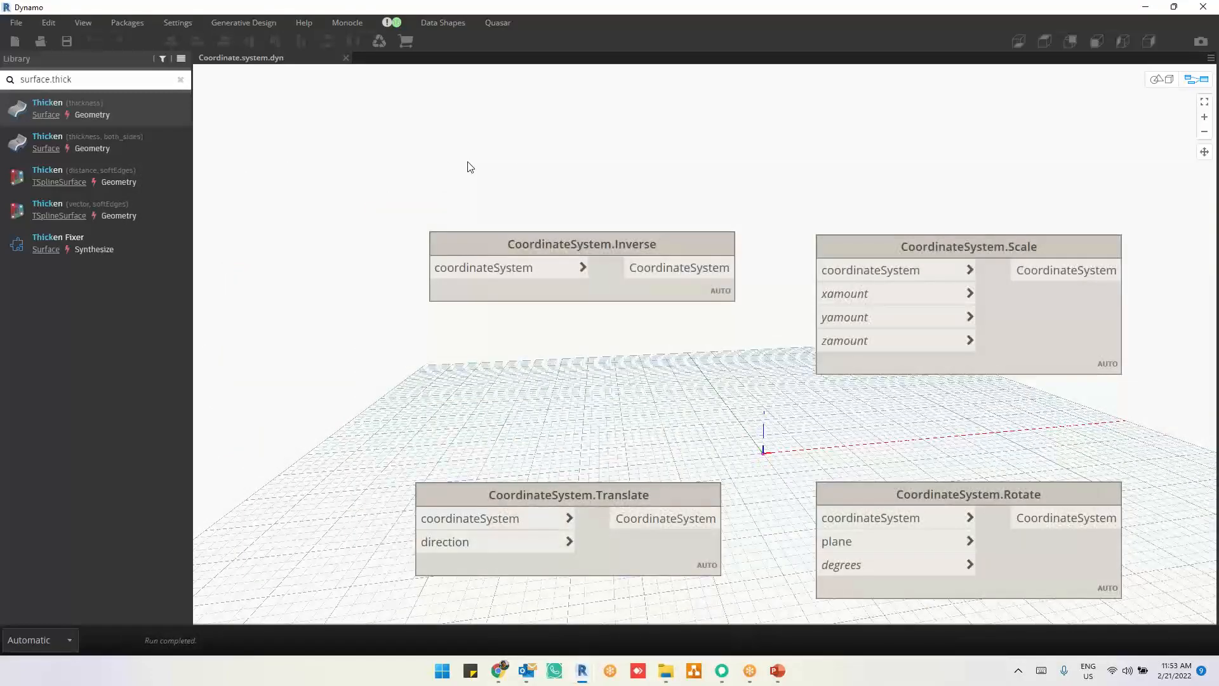
middle_drag(669, 412, 666, 240)
middle_drag(963, 487, 947, 421)
scroll(948, 419, up, 1)
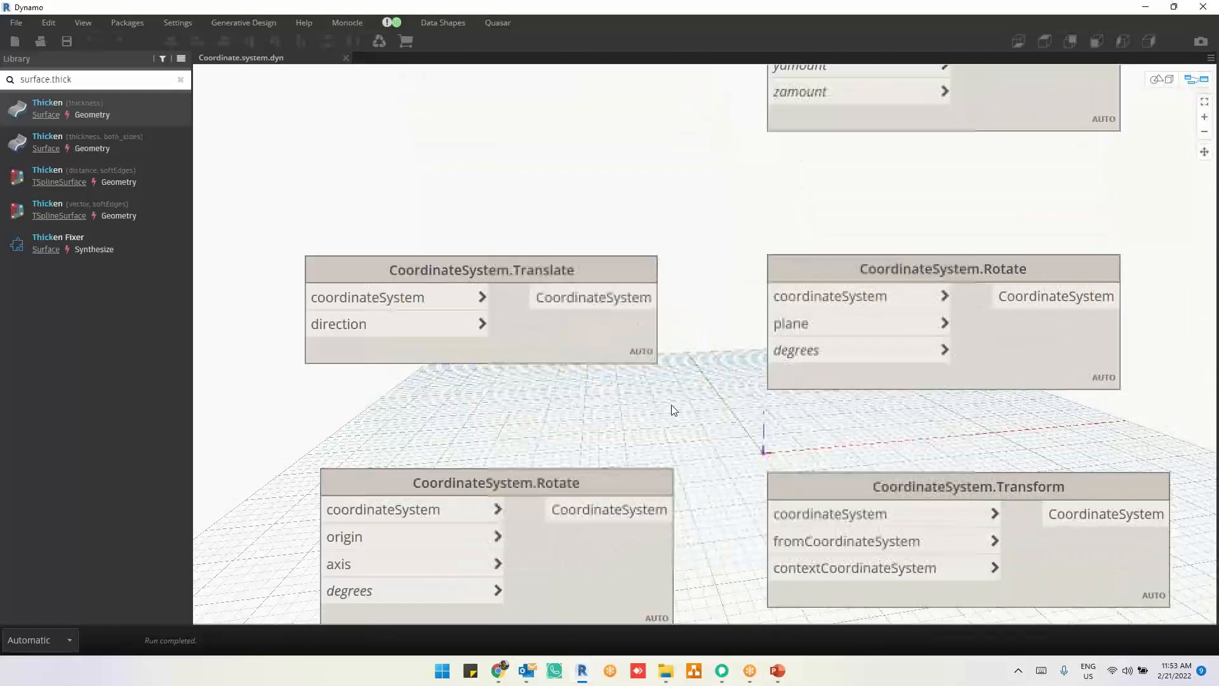
middle_drag(623, 378, 633, 315)
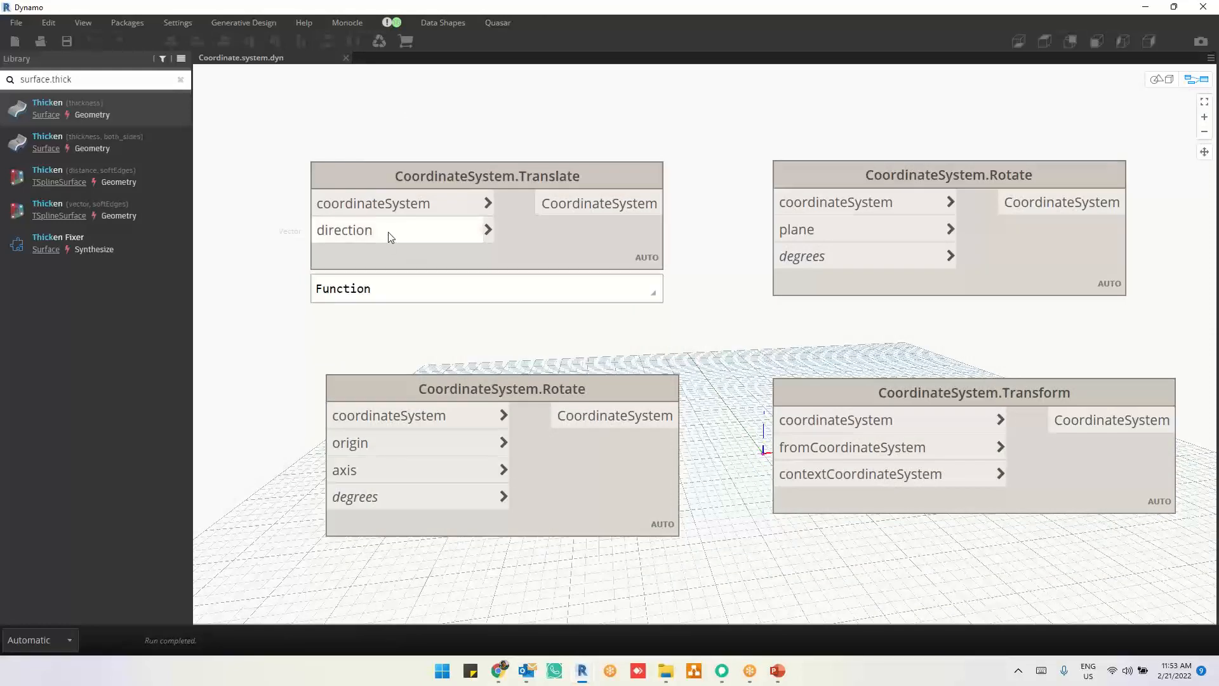
middle_drag(644, 569, 646, 511)
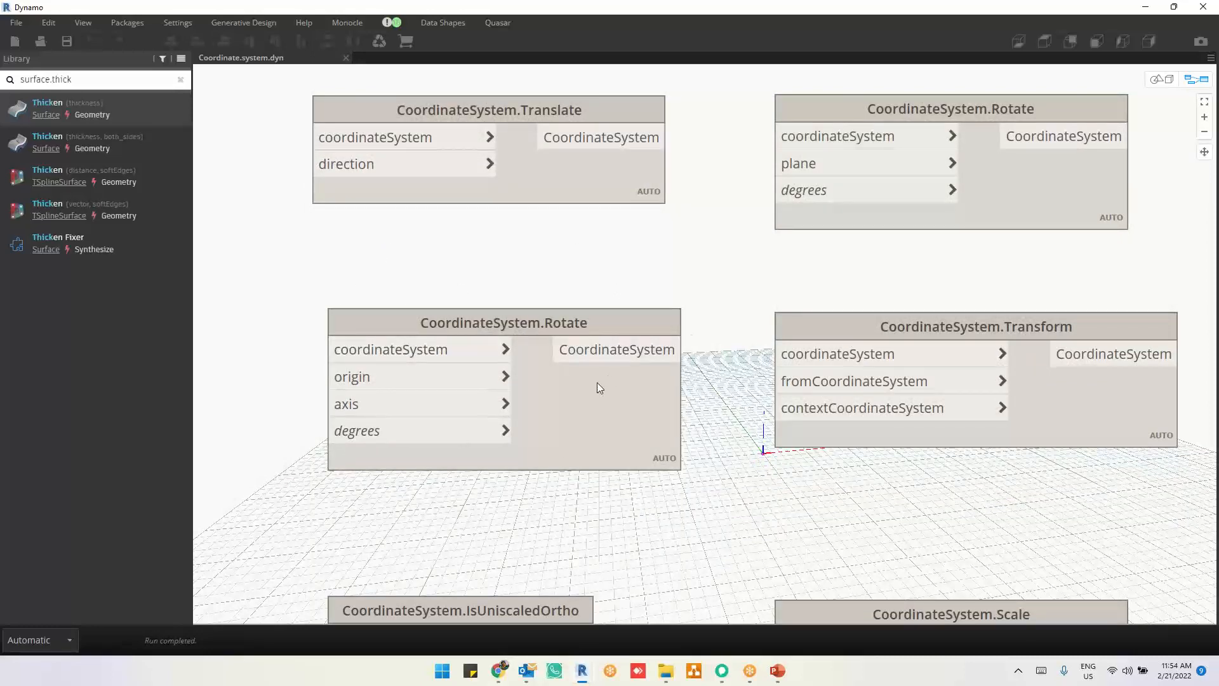
scroll(468, 384, down, 6)
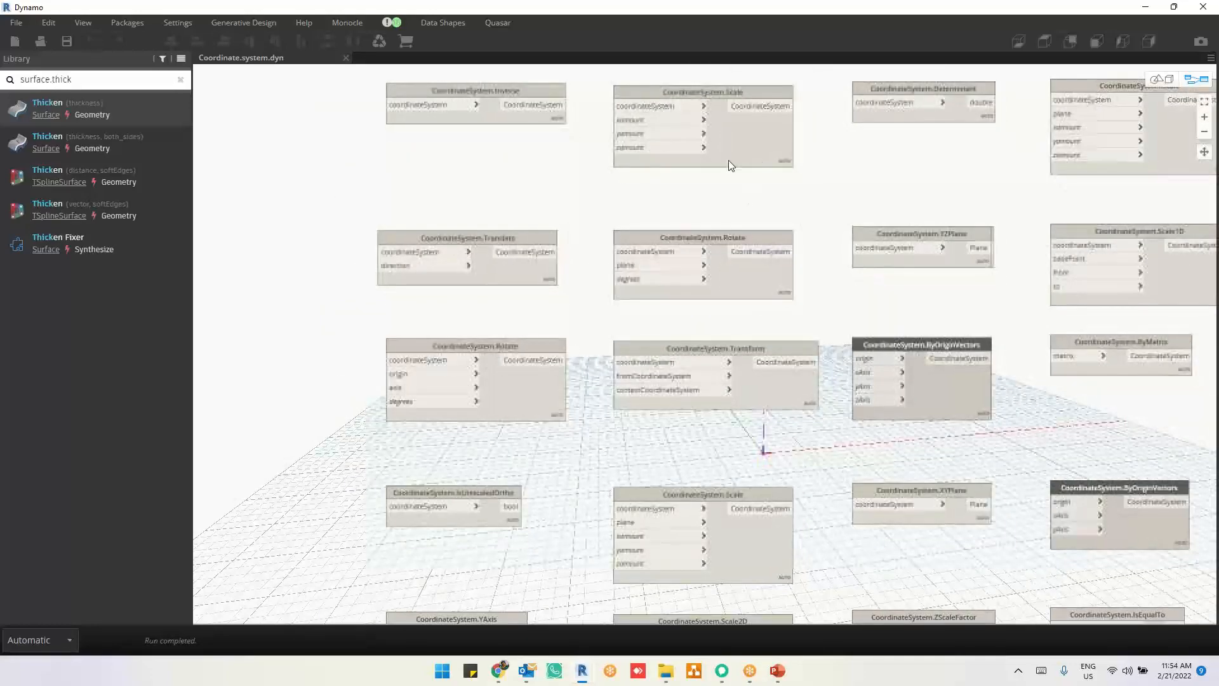
scroll(505, 454, up, 5)
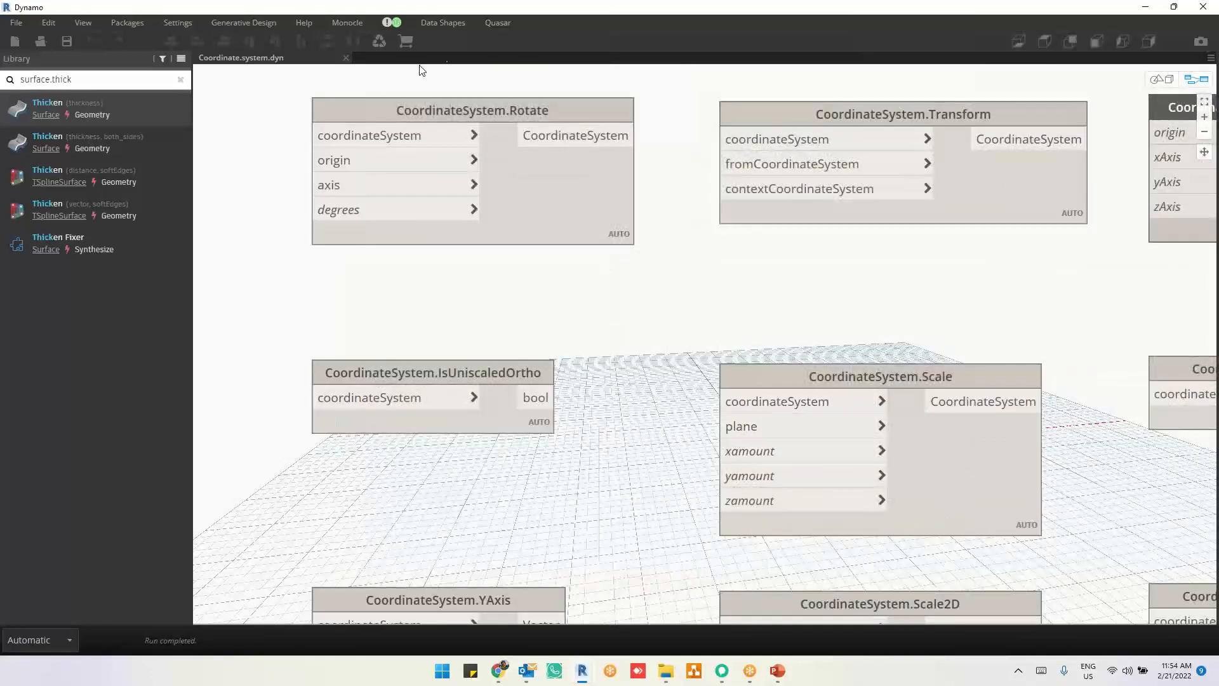
click(346, 59)
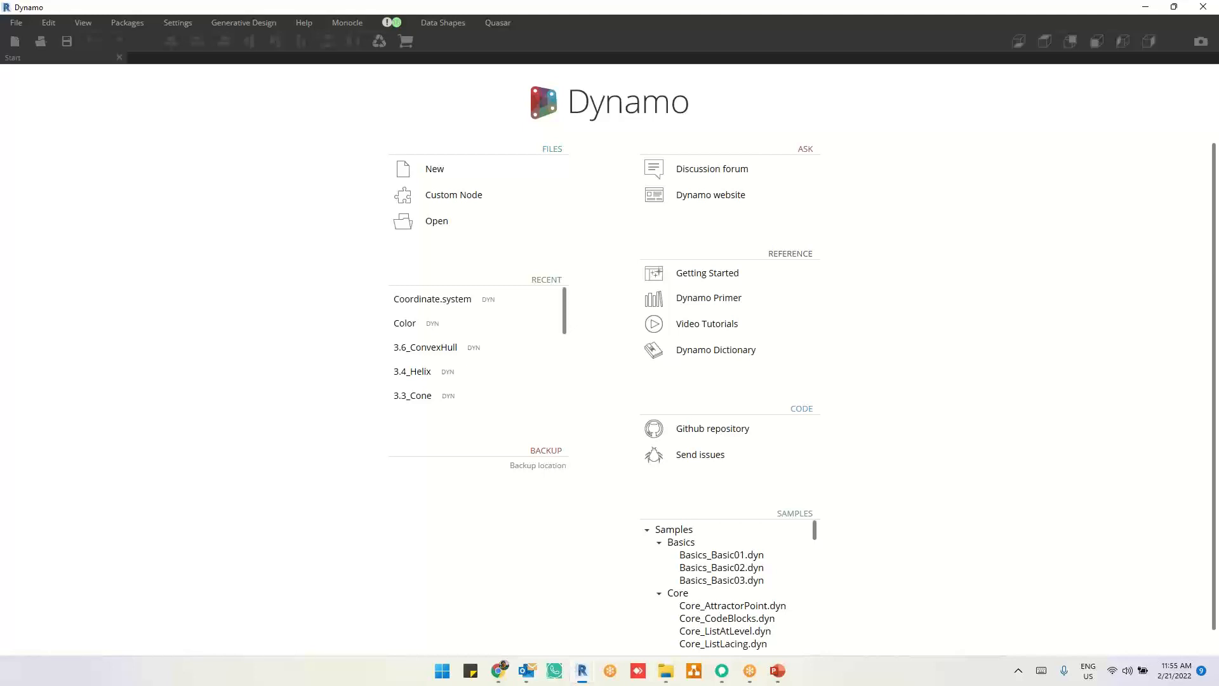
click(531, 178)
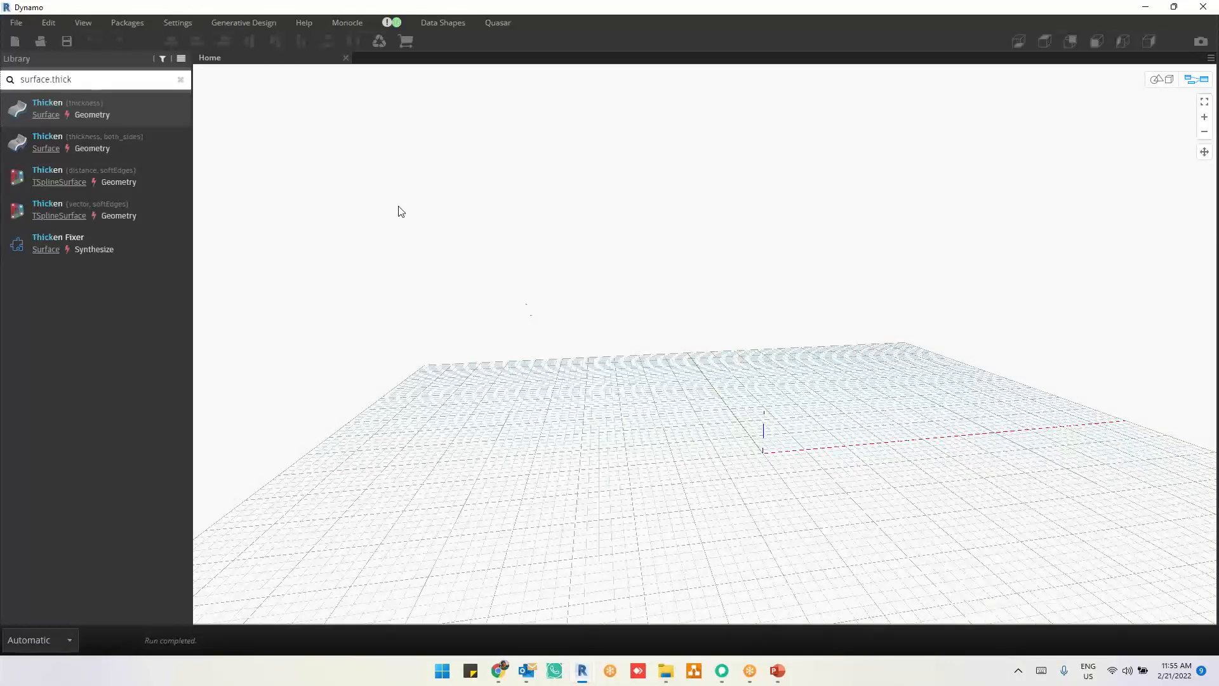
click(346, 58)
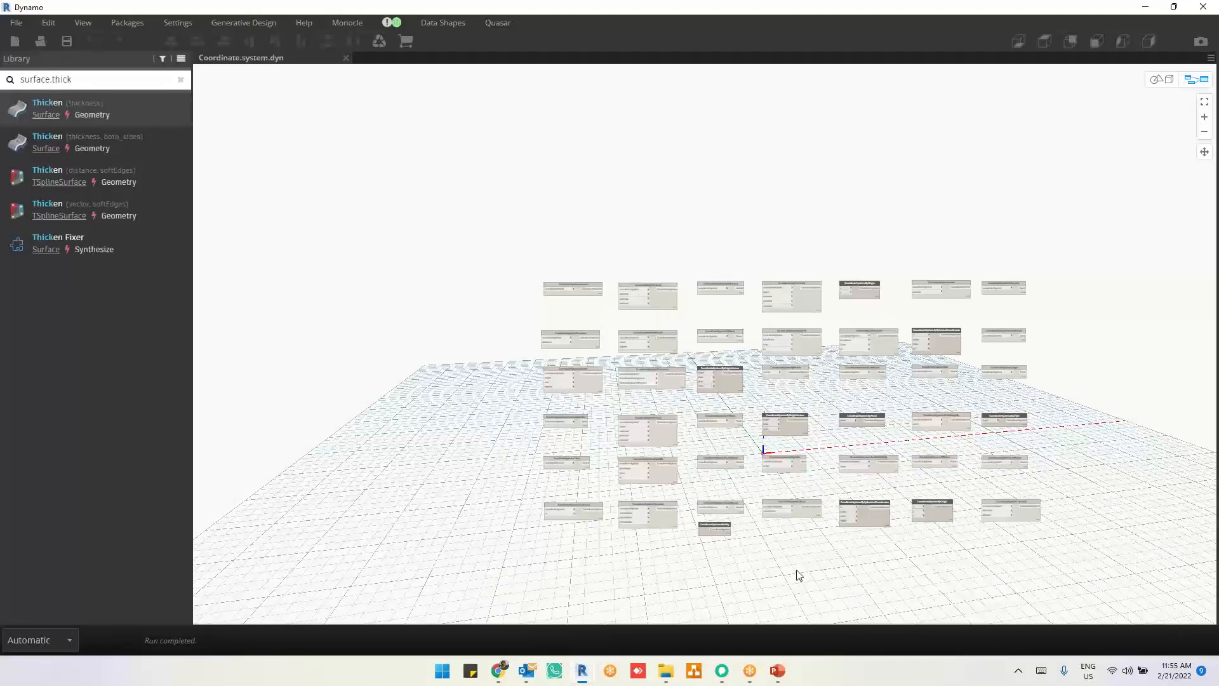
Step: Examine the CoordinateSystem.Transform node with the coordinateSystem and cs inputs in the reopened Coordinate.system.dyn
scroll(599, 496, up, 10)
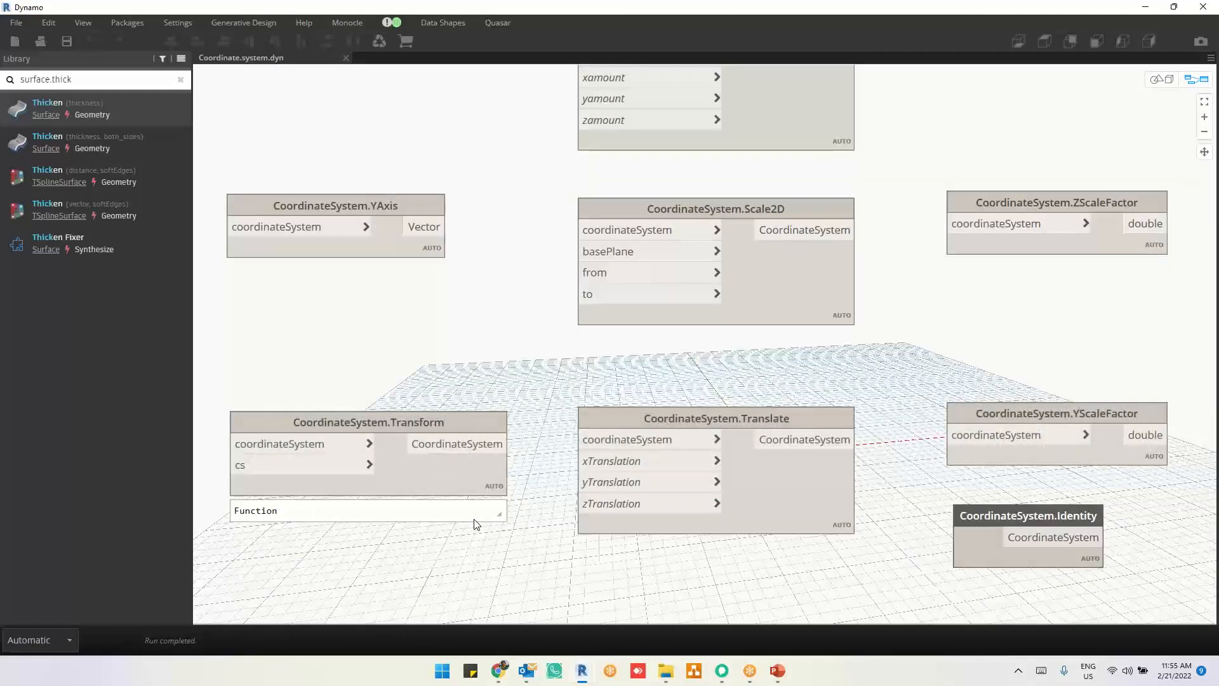
scroll(554, 518, up, 5)
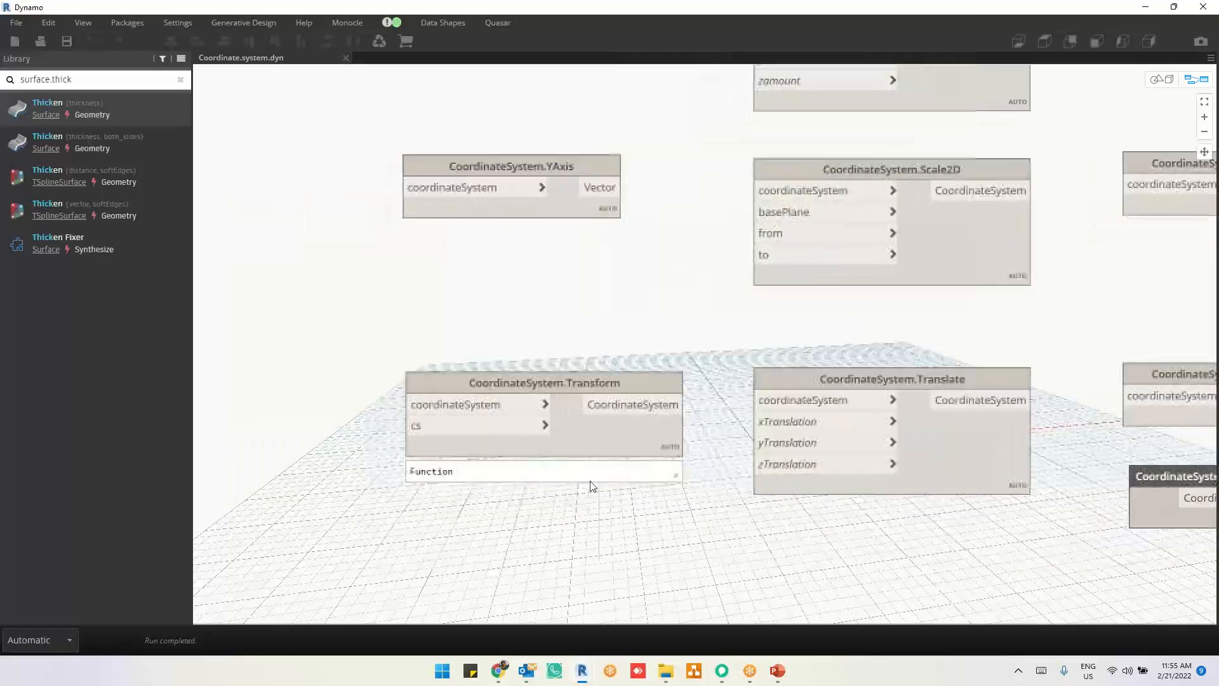
middle_drag(550, 514, 668, 467)
drag(723, 354, 617, 319)
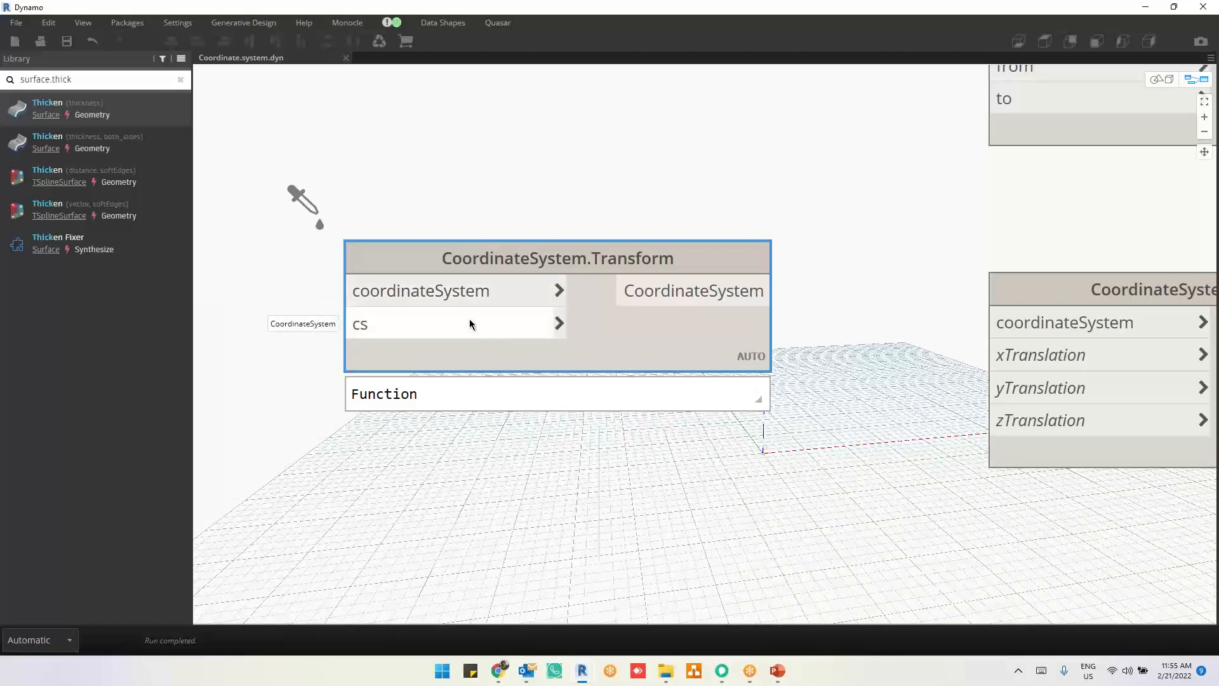
scroll(778, 482, down, 3)
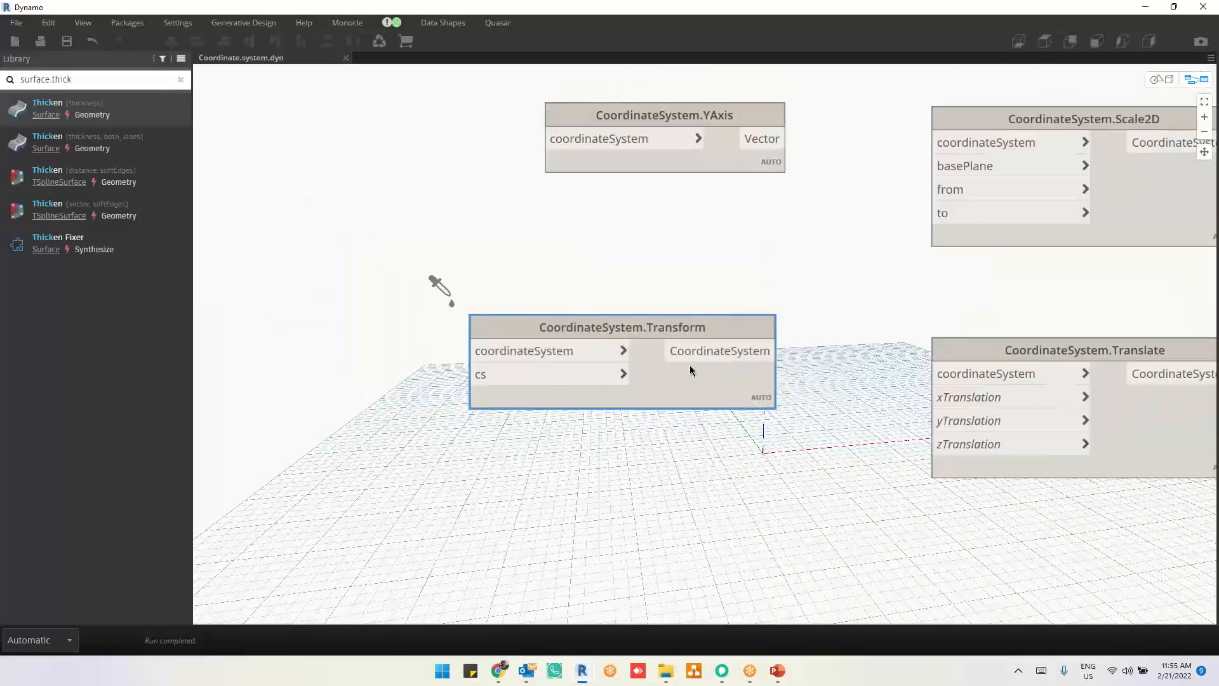
Step: Move the CoordinateSystem.Transform node with the cs input away from the other nodes into empty canvas, examining its inputs
drag(692, 367, 447, 353)
middle_drag(458, 439, 788, 420)
drag(708, 353, 407, 351)
middle_drag(472, 450, 787, 485)
drag(390, 178, 536, 344)
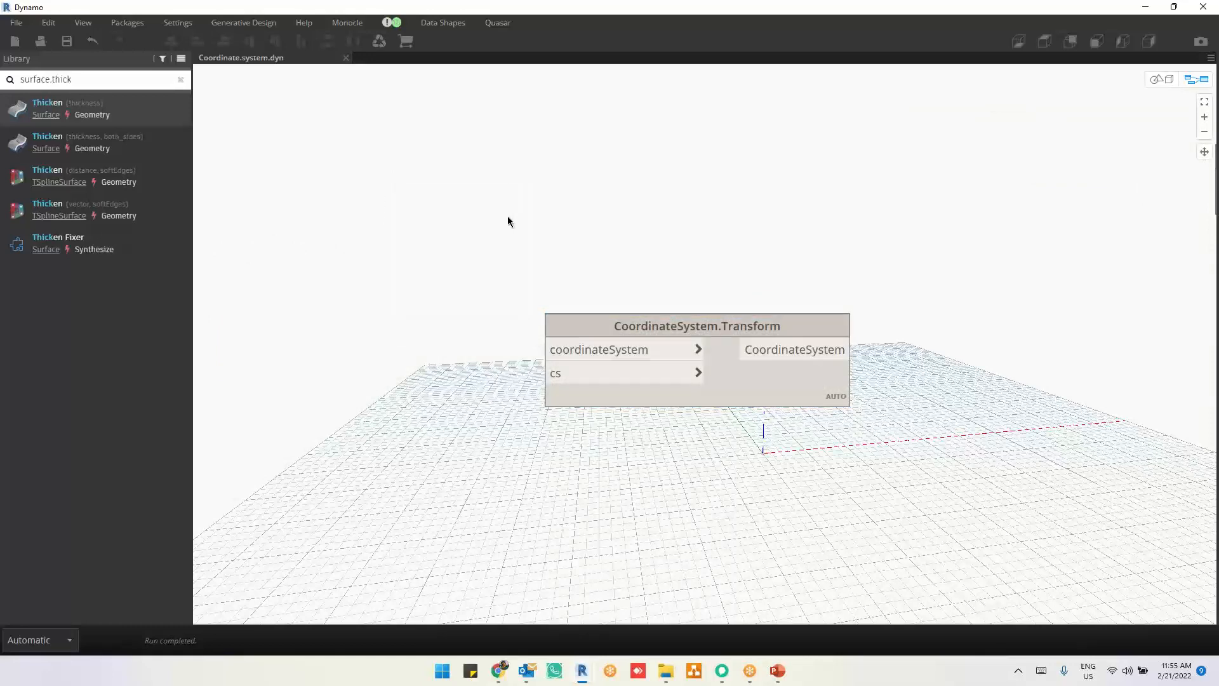
drag(417, 185, 669, 360)
drag(607, 346, 590, 315)
mouse_move(591, 315)
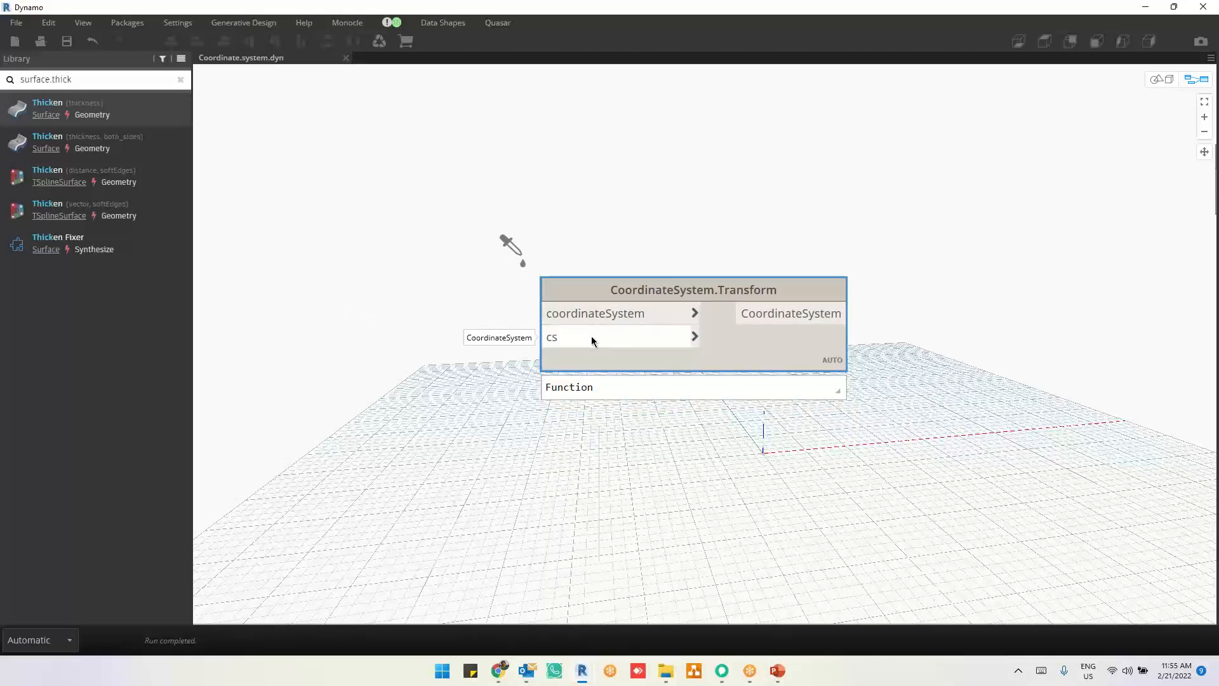
middle_drag(747, 361, 540, 357)
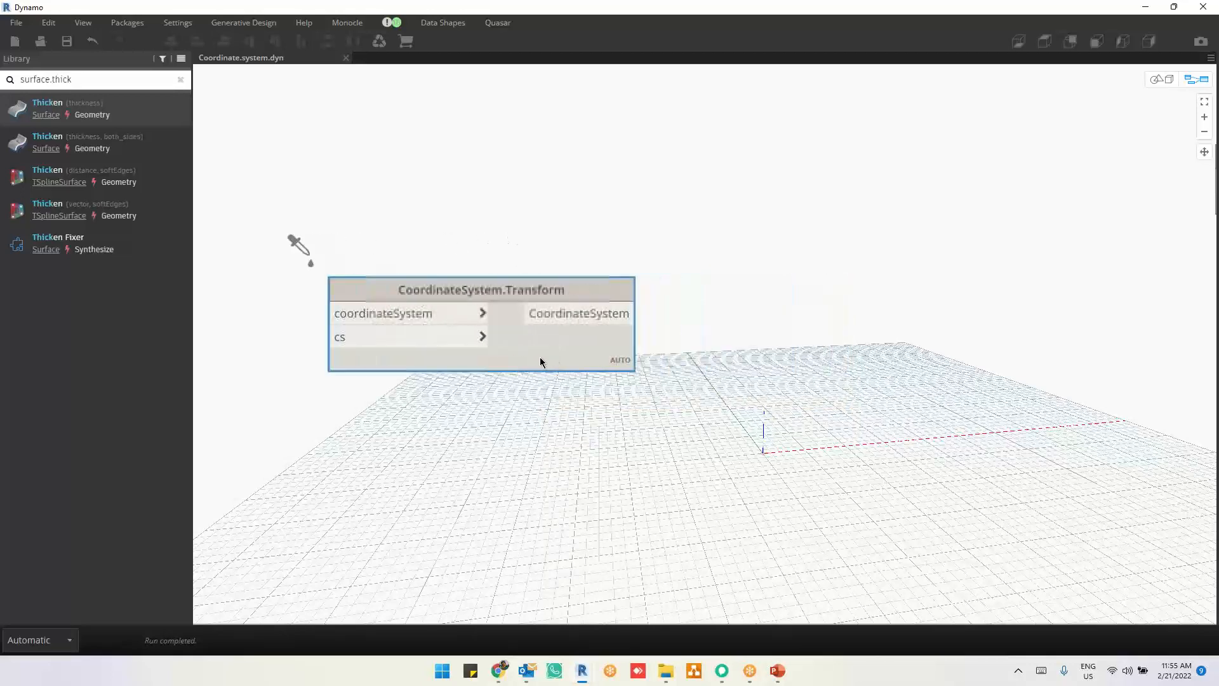
drag(516, 245, 666, 405)
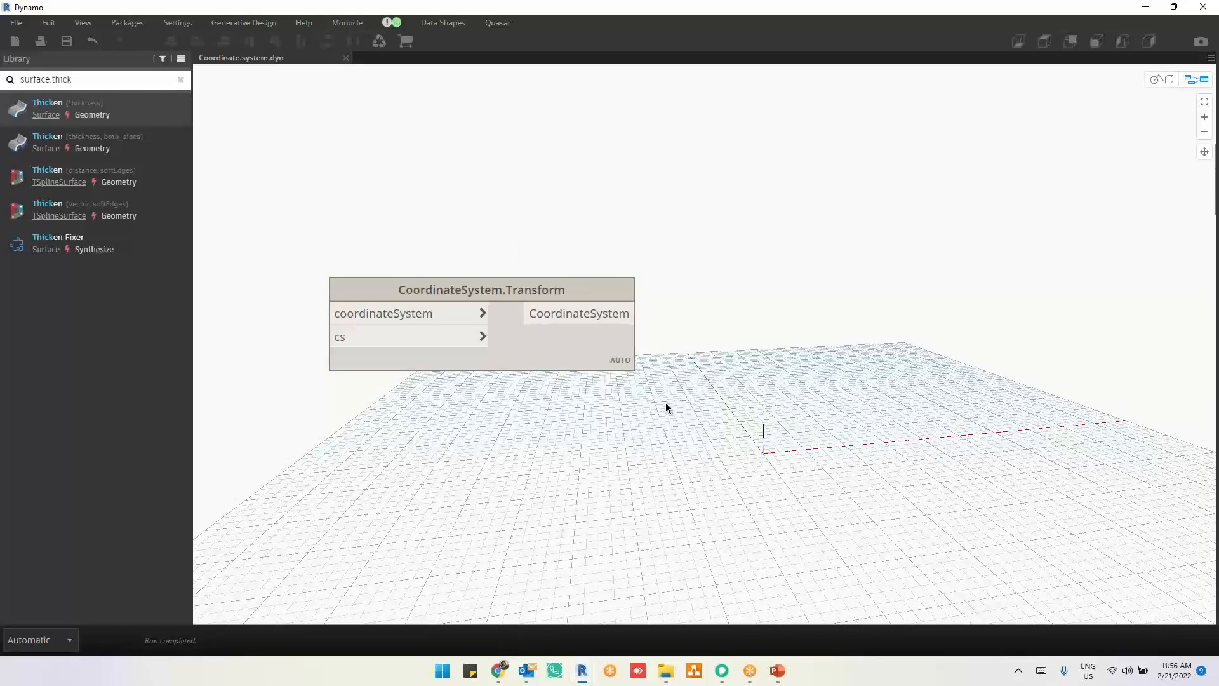
drag(593, 353, 431, 363)
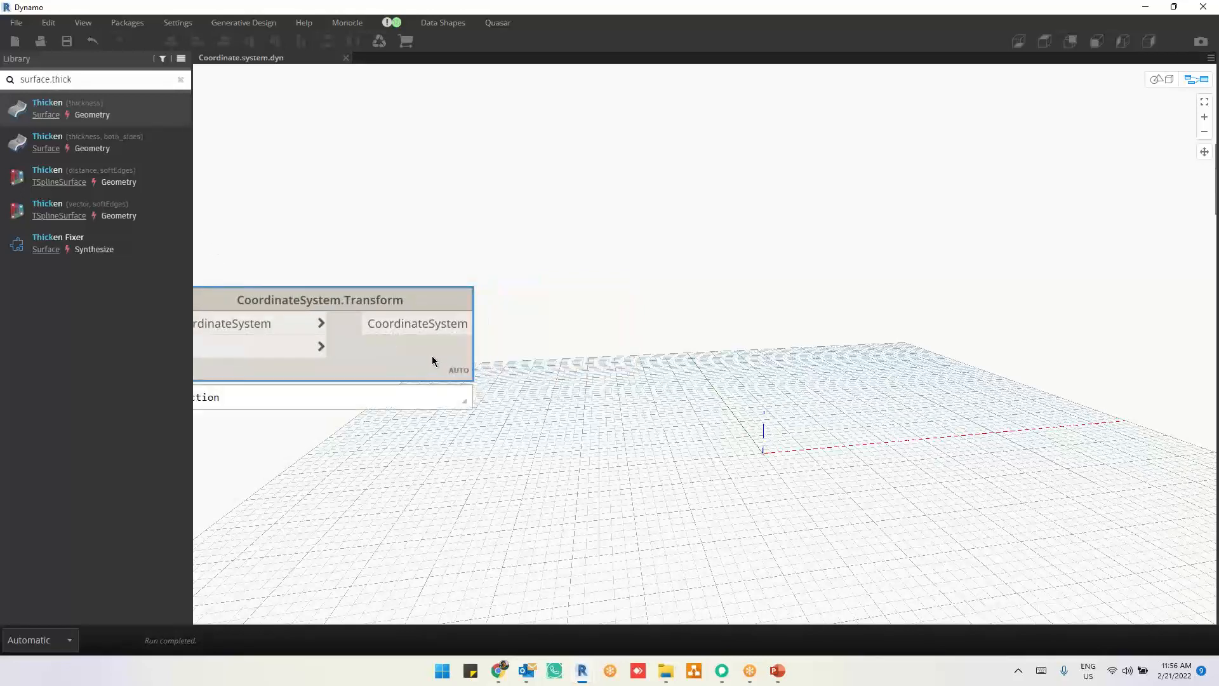
click(423, 324)
scroll(438, 451, down, 3)
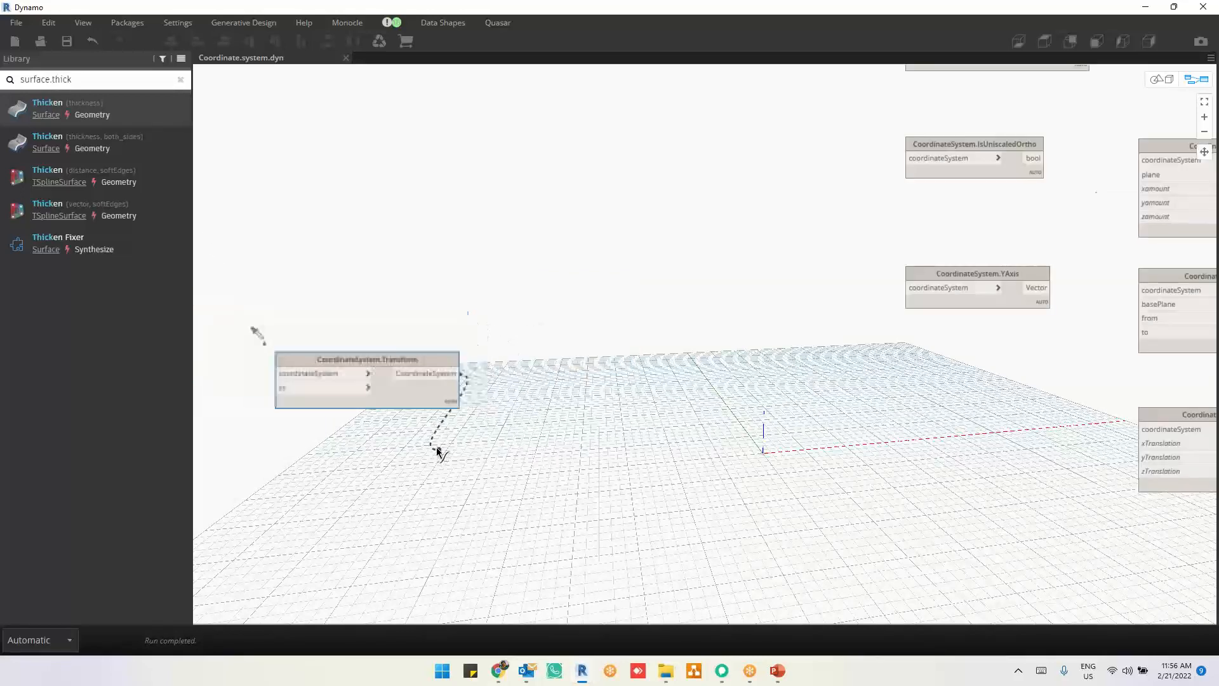
click(437, 448)
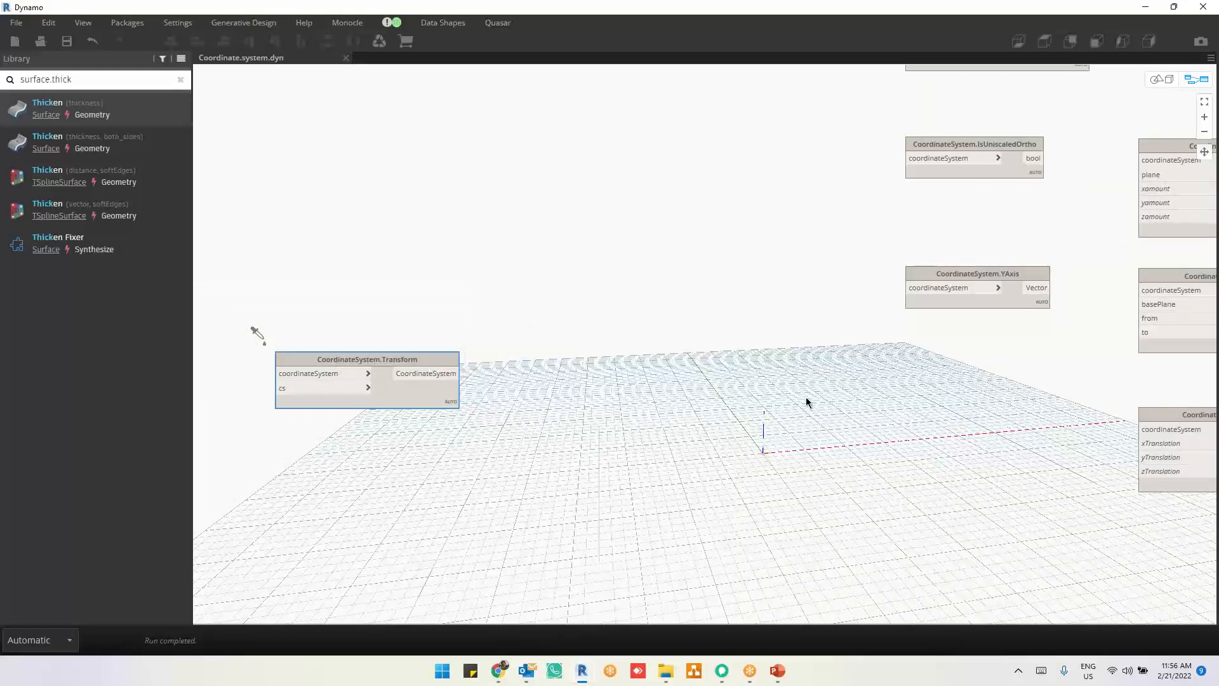
middle_drag(805, 398, 397, 413)
middle_drag(1021, 412, 815, 414)
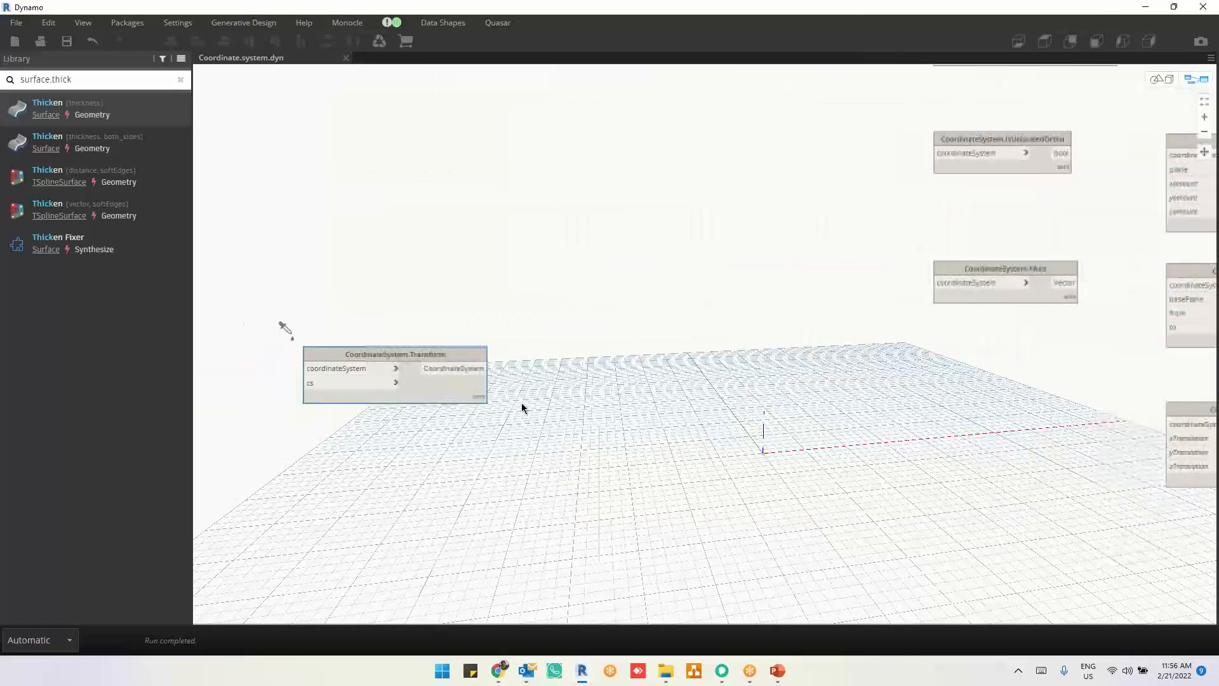
Step: Move CoordinateSystem.Transform partway back towards the other nodes and close Coordinate.system.dyn
drag(437, 396, 711, 381)
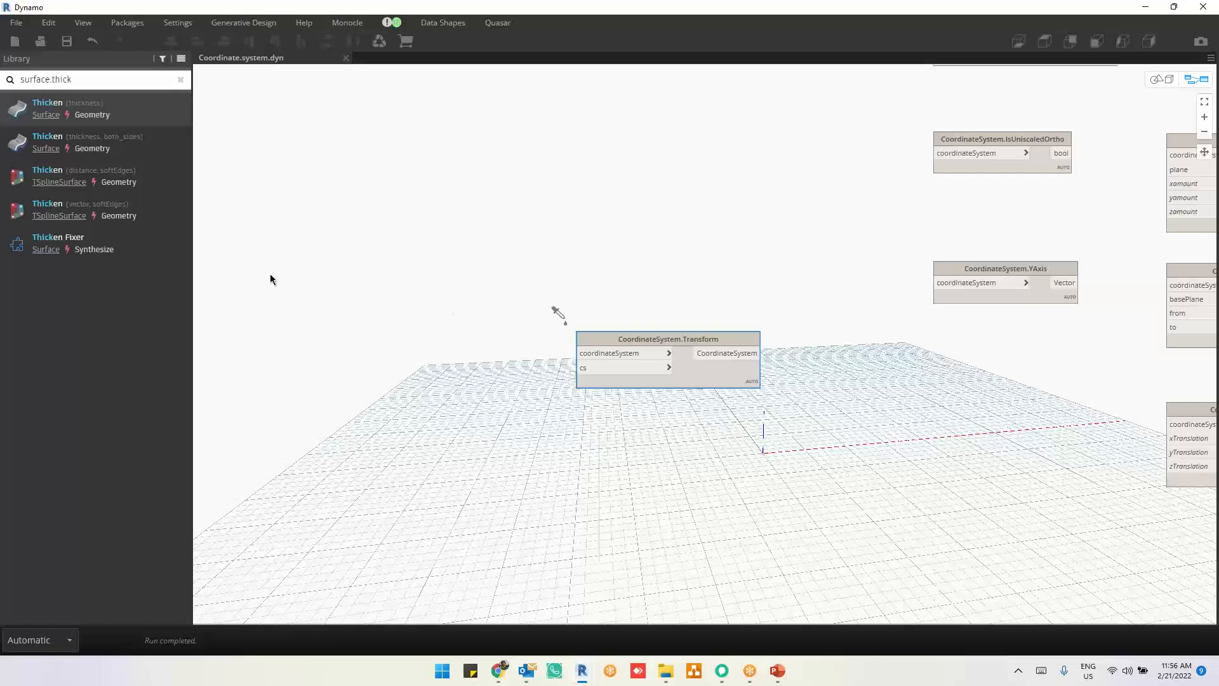
click(346, 58)
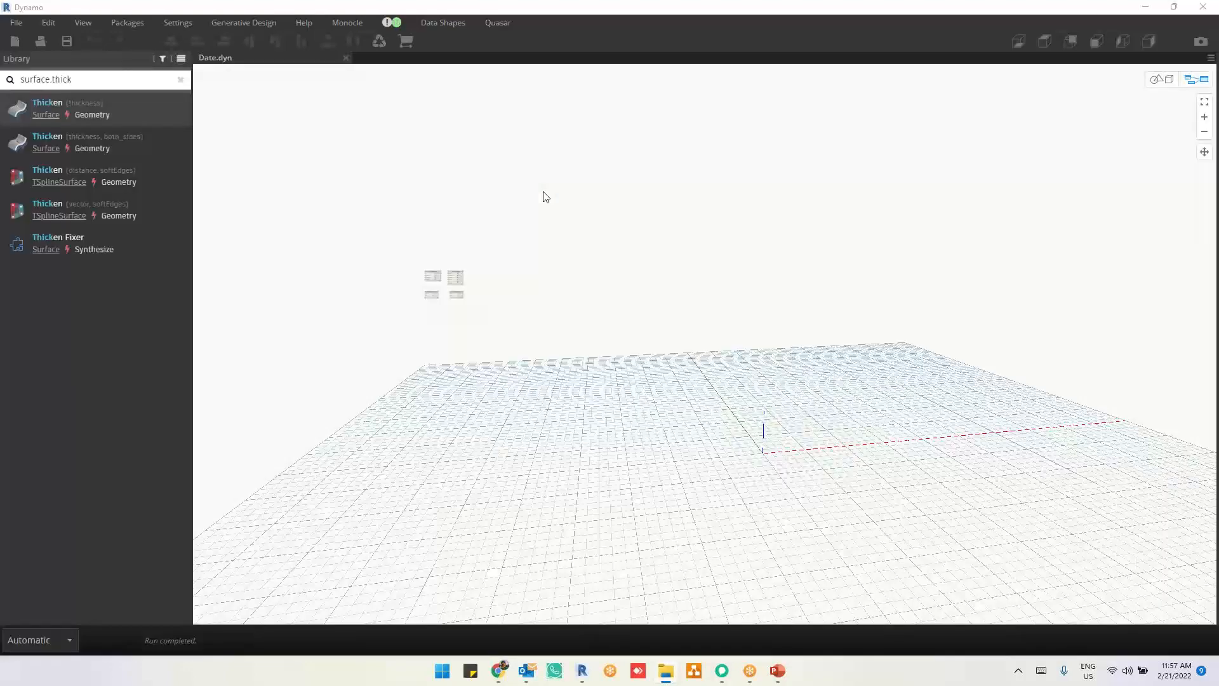
Step: Look over the Data.ImportExcel, Data.ExportExcel, Data.ExportCSV and Data.ImportCSV nodes in Date.dyn
scroll(425, 292, up, 10)
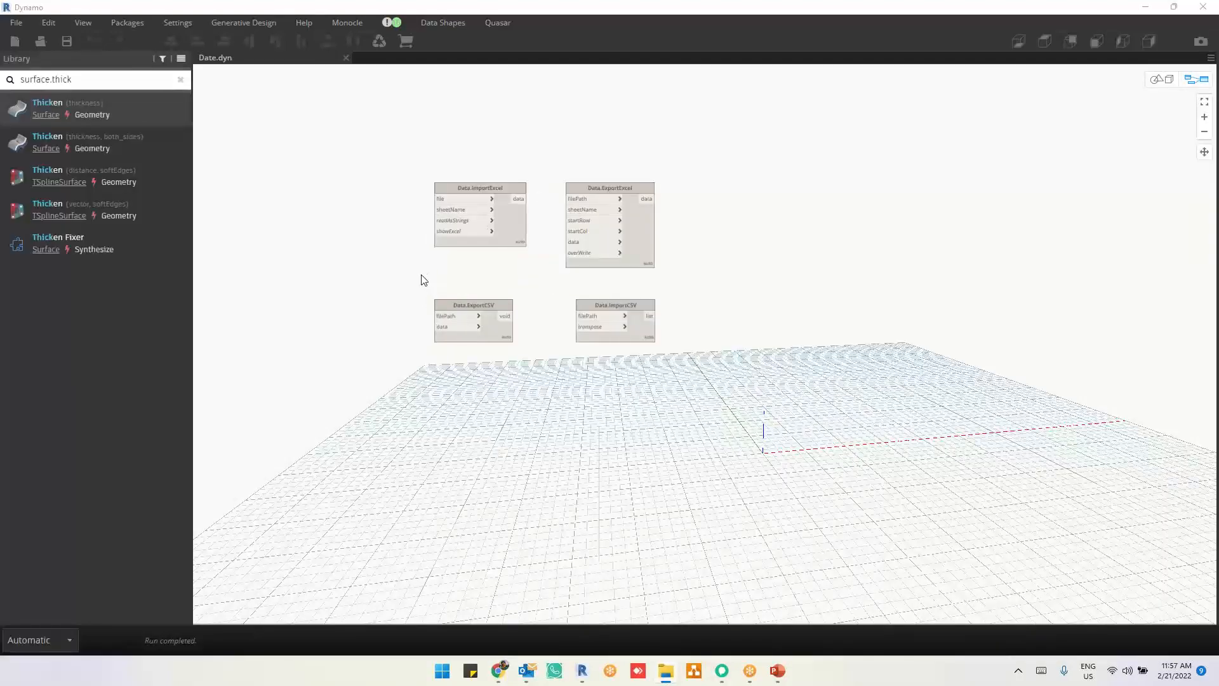
scroll(419, 274, up, 6)
middle_drag(680, 321, 646, 453)
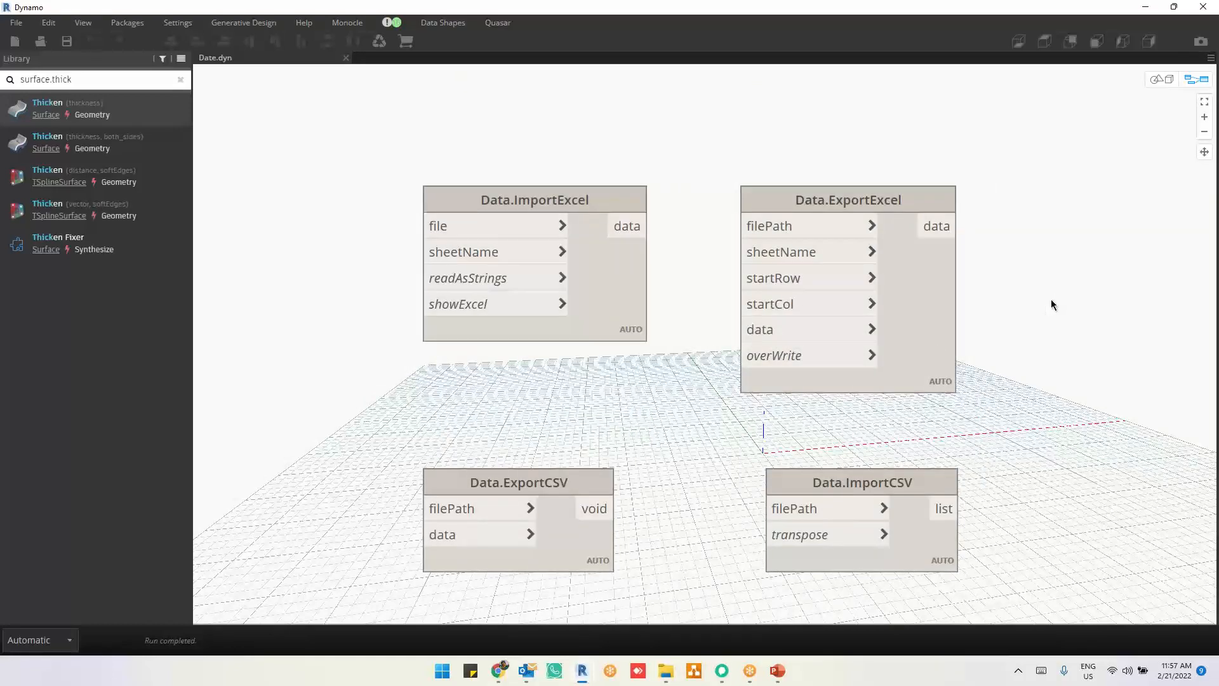
middle_drag(1055, 330, 879, 302)
scroll(946, 290, down, 3)
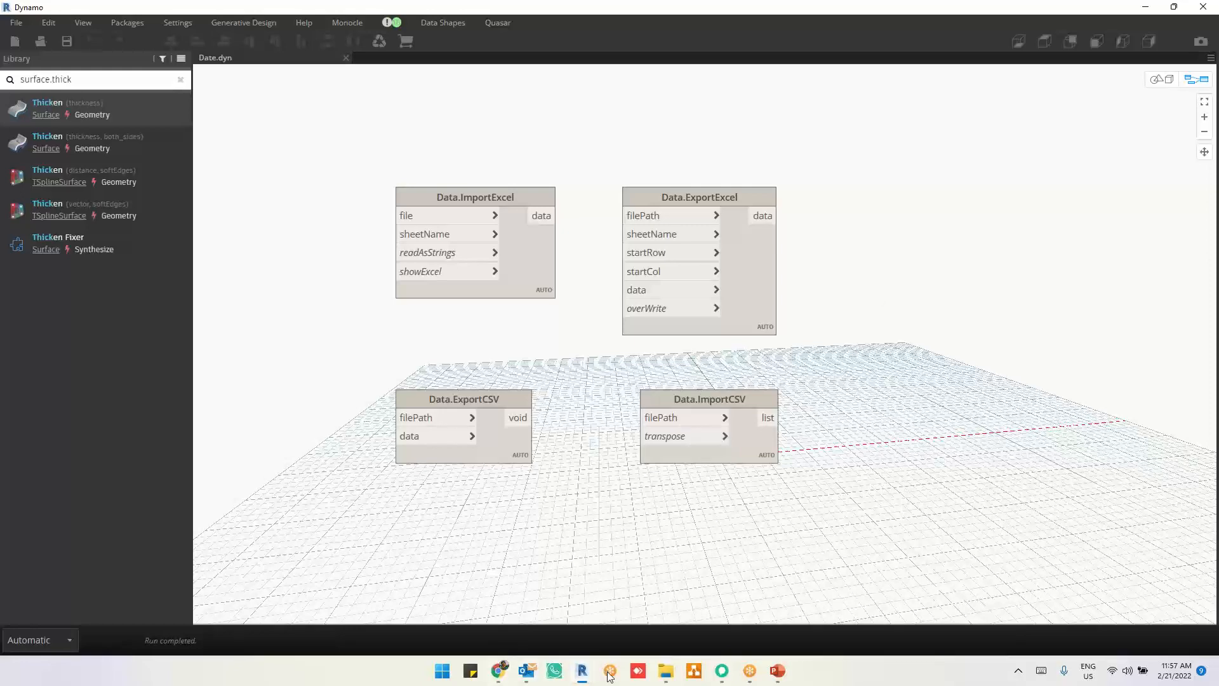
Step: Switch to File Explorer and maximize the Geometry Essential Scripts folder window
click(664, 677)
click(933, 285)
key(alt+Tab)
drag(865, 78, 910, 141)
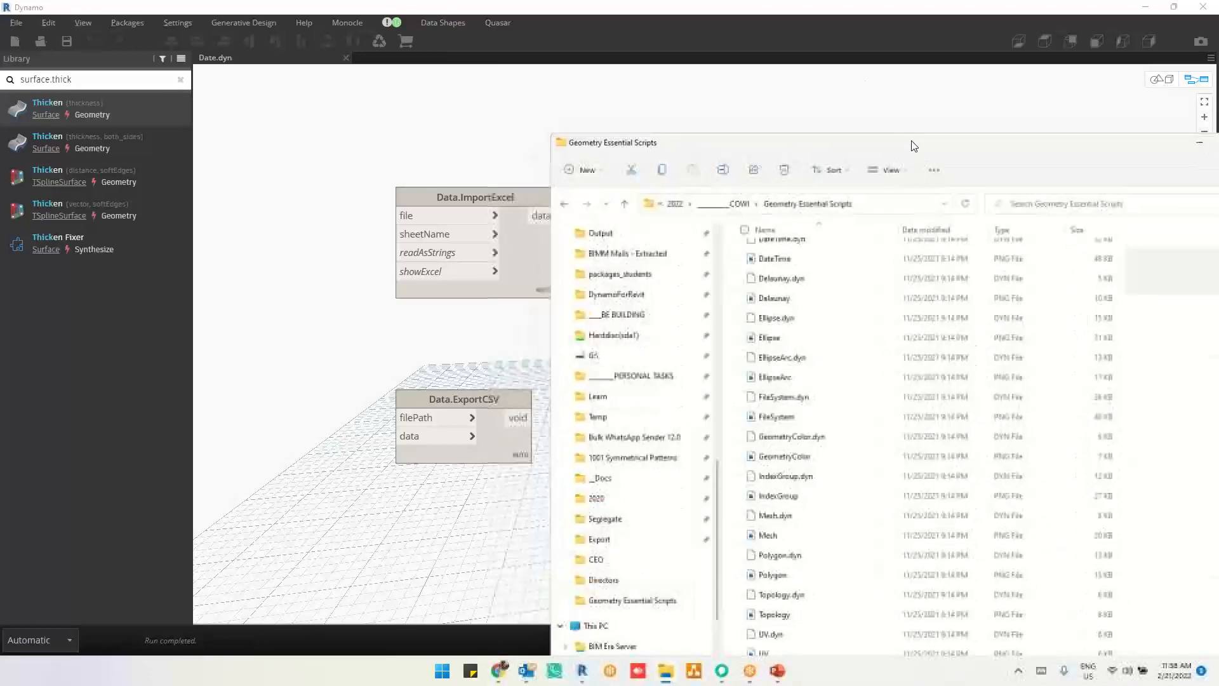
double_click(911, 141)
Step: Select All In One.dyn in the Geometry Essential Scripts folder
scroll(321, 423, up, 6)
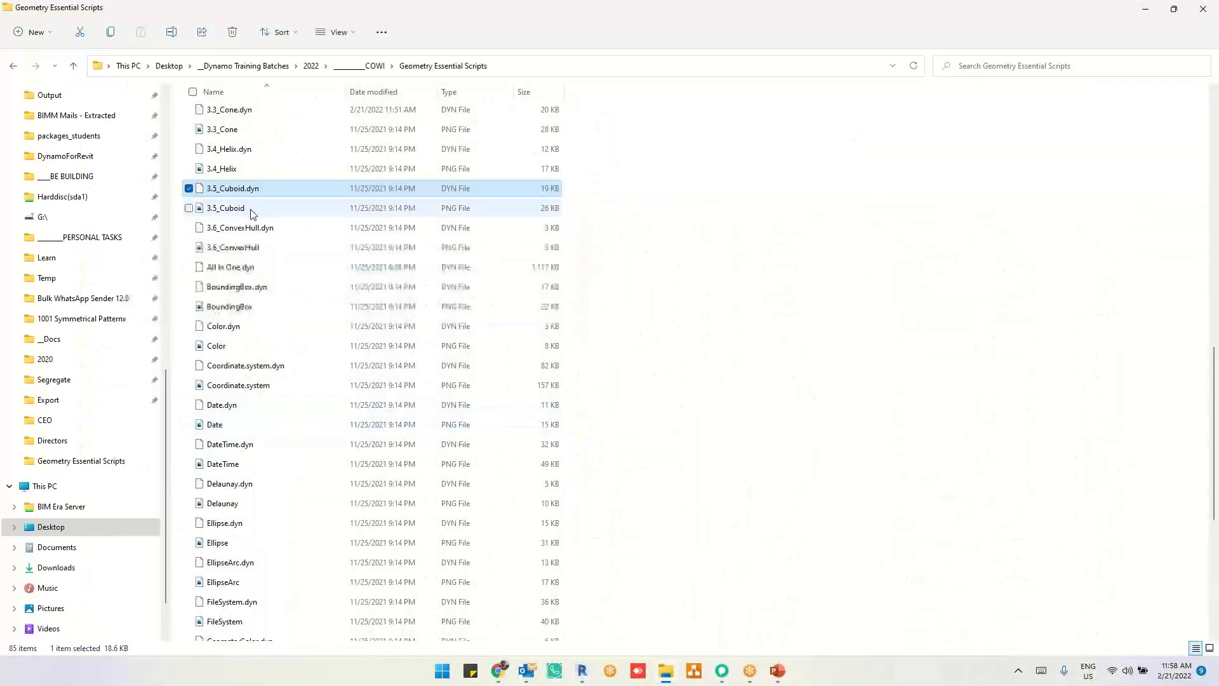
click(250, 212)
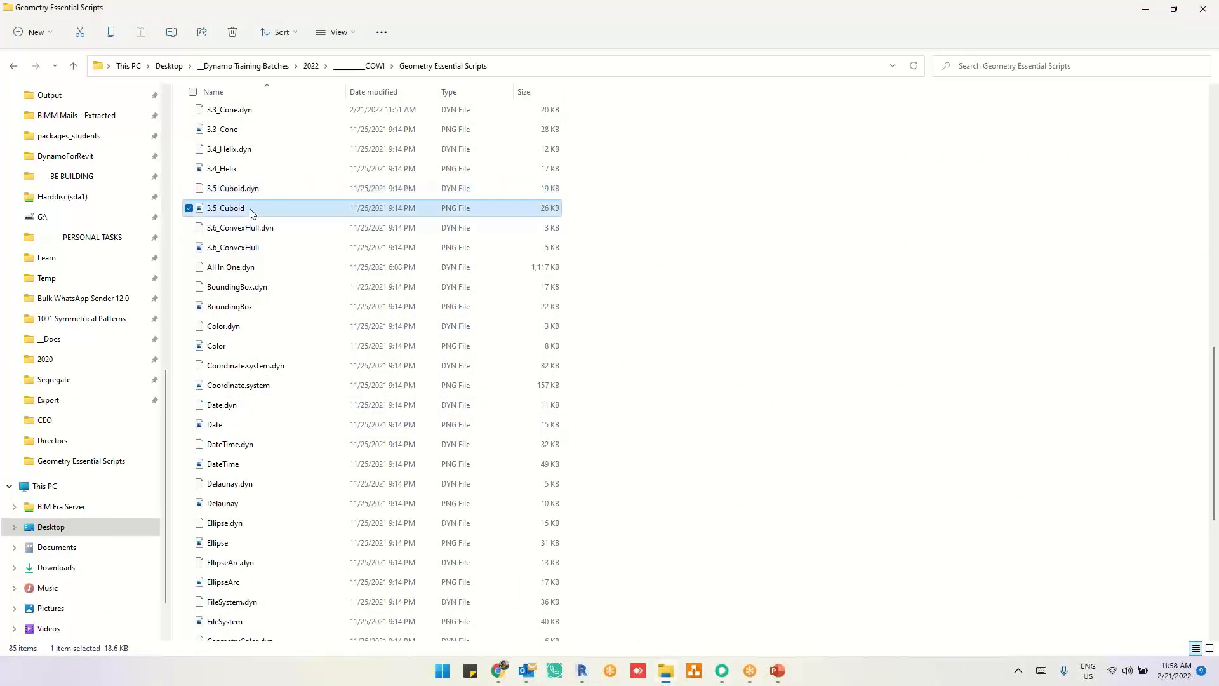
click(252, 274)
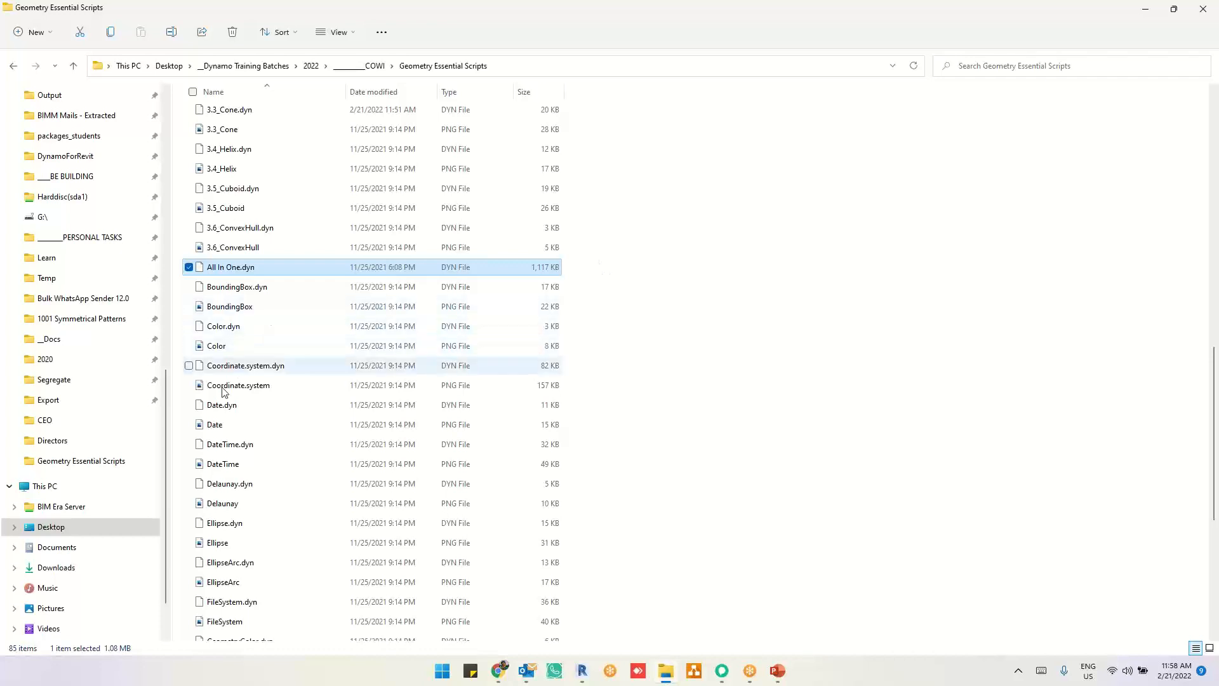
Step: Look through the remaining script files in the folder, from BoundingBox and DateTime to Voronoi and Web
scroll(332, 362, down, 2)
scroll(333, 361, down, 1)
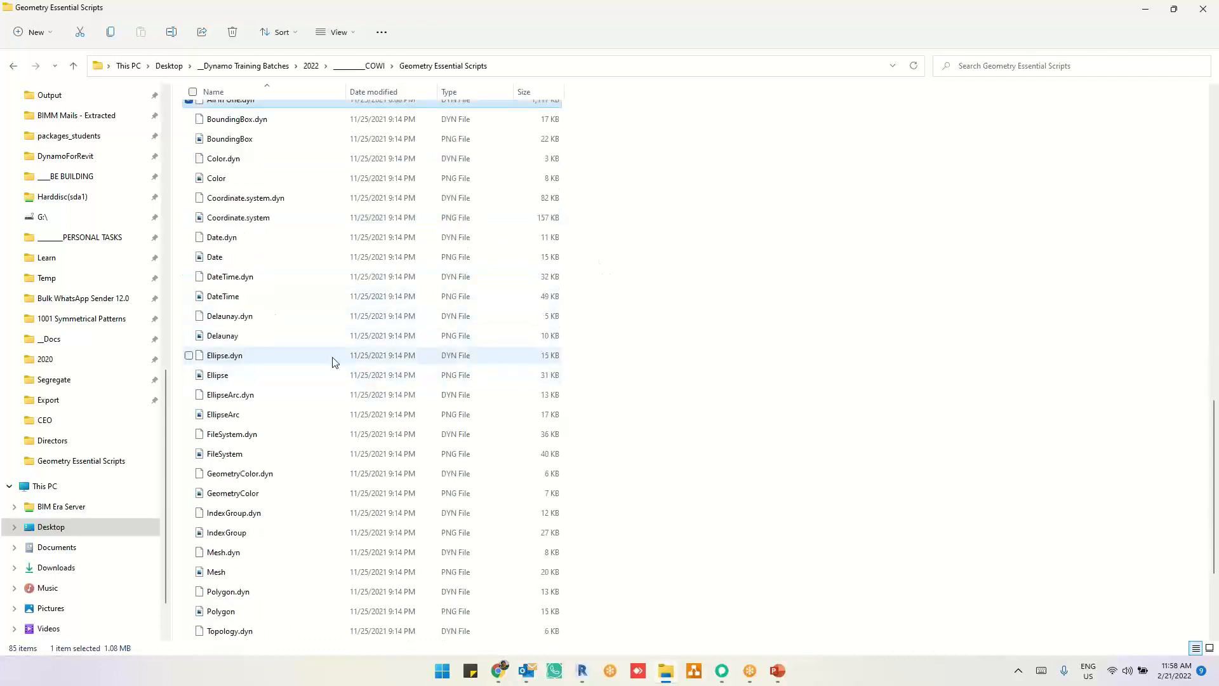
scroll(333, 362, down, 1)
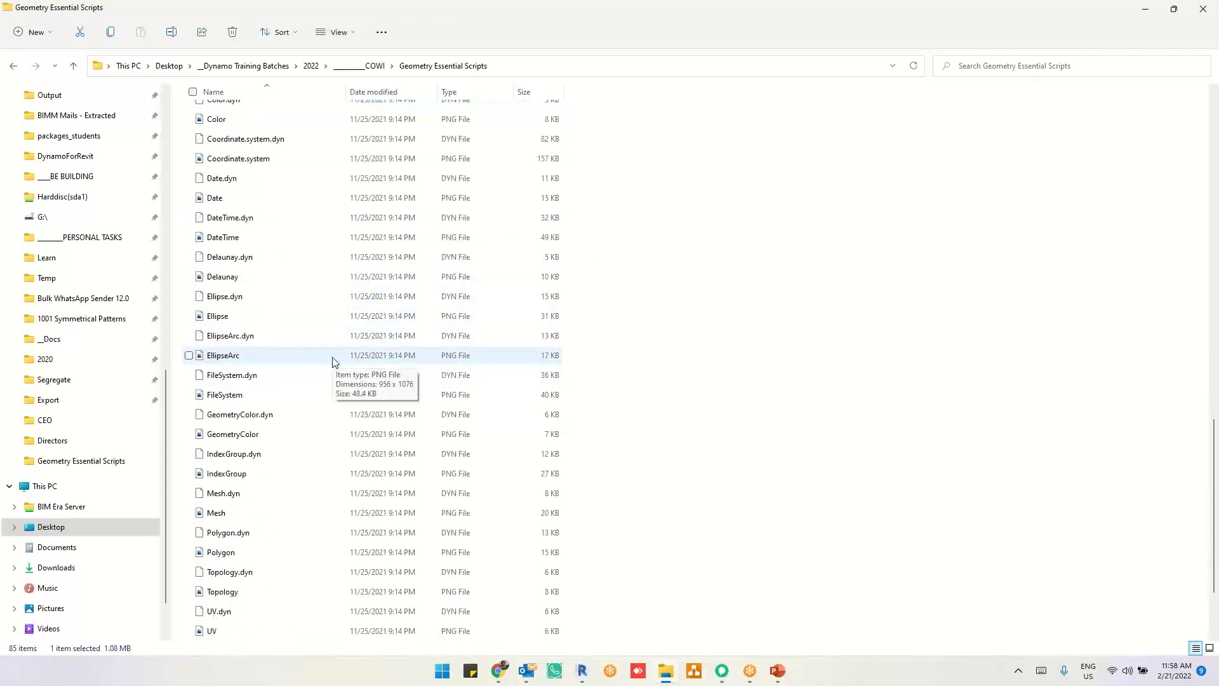
scroll(333, 362, up, 2)
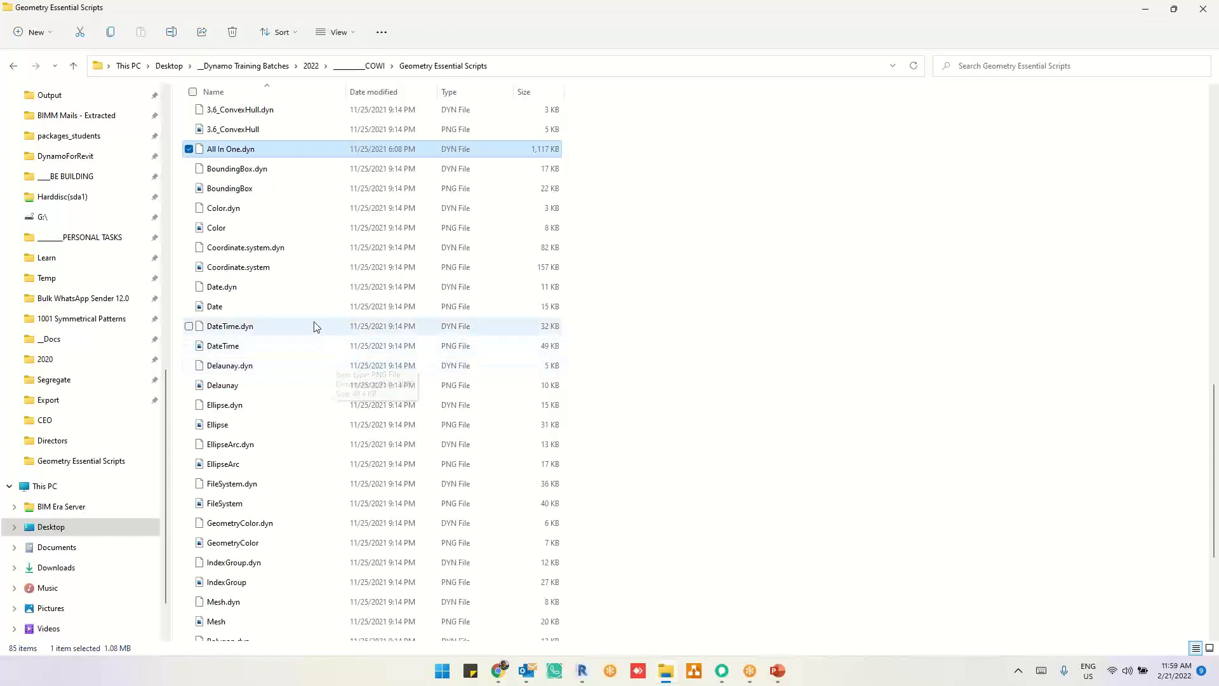
scroll(260, 331, down, 1)
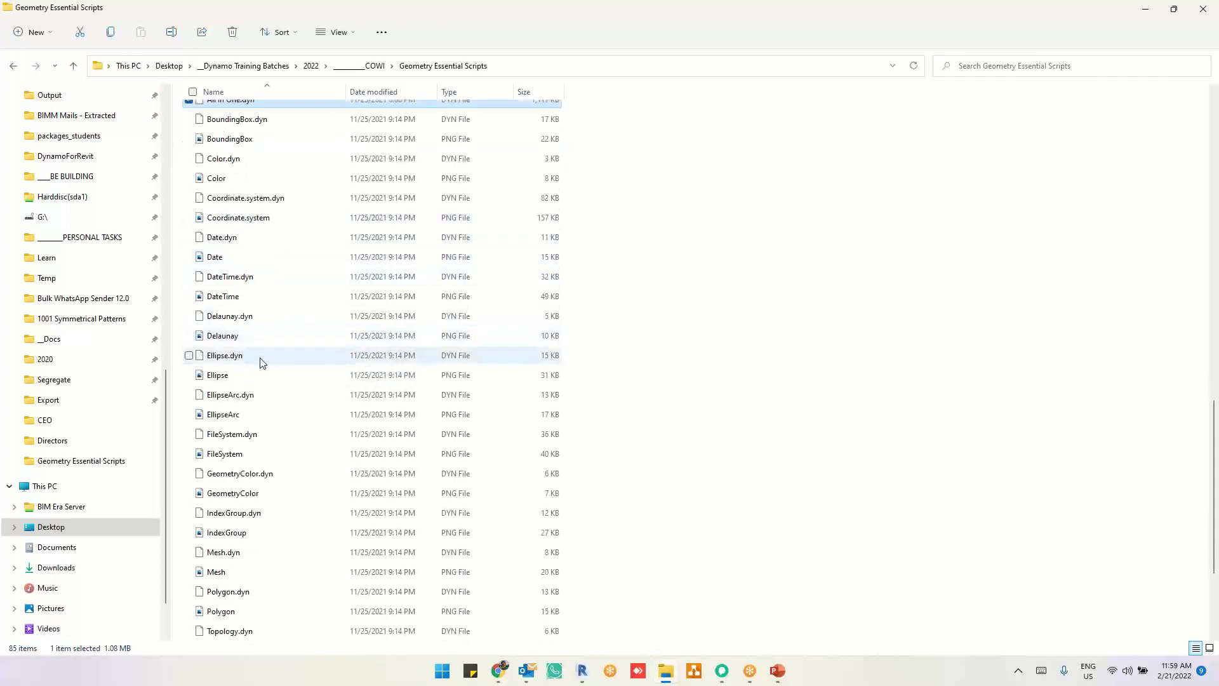
scroll(262, 362, down, 2)
scroll(262, 360, down, 1)
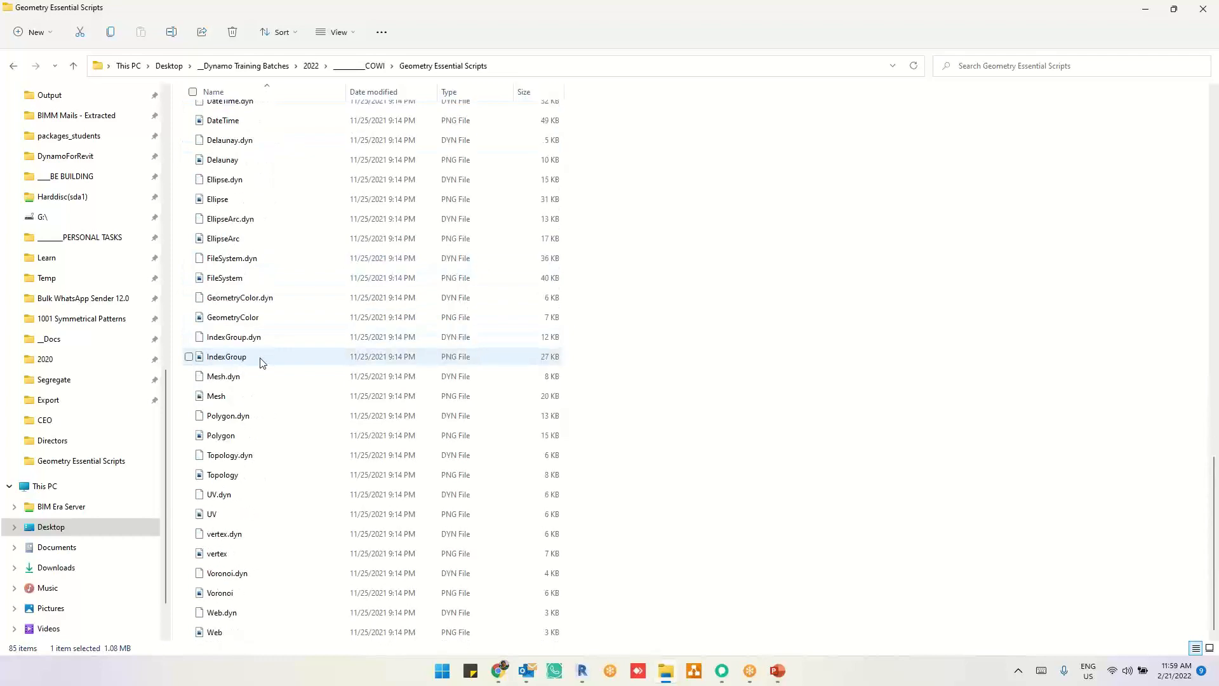
Step: Open UV.dyn from the Geometry Essential Scripts folder in Dynamo, replacing Date.dyn
click(262, 498)
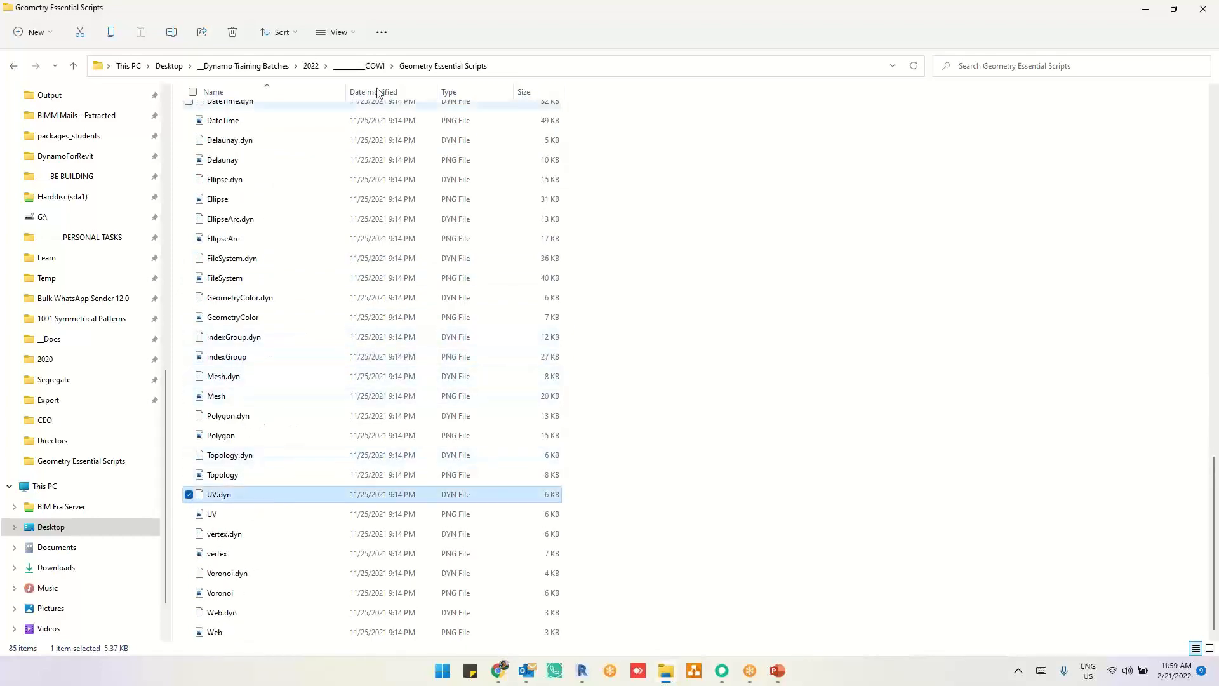
drag(358, 15, 355, 0)
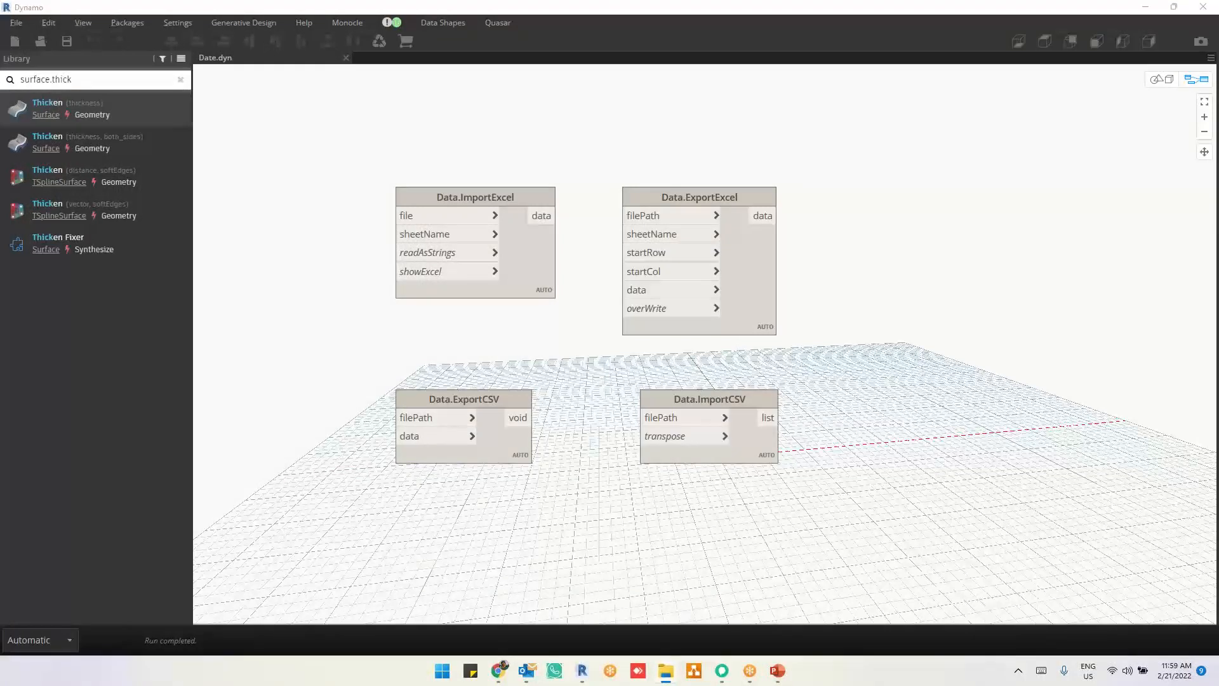
click(673, 341)
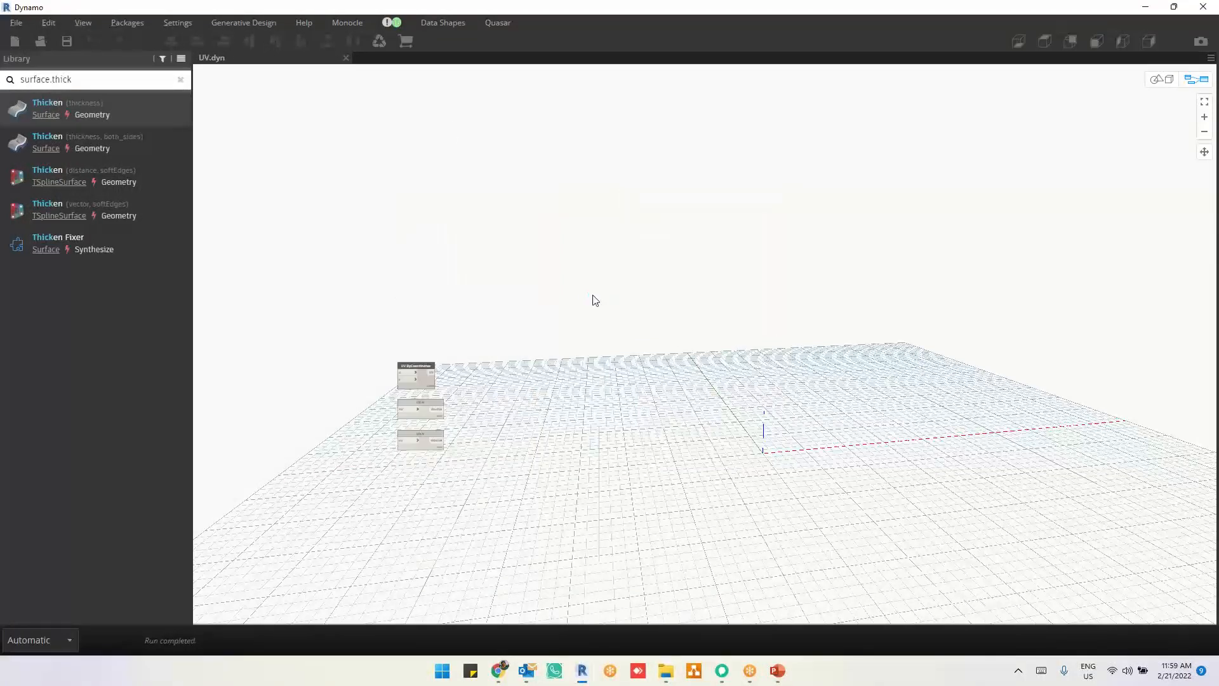
Step: Look over the UV.ByCoordinates, UV.U and UV.V nodes and select all three together
scroll(320, 404, up, 5)
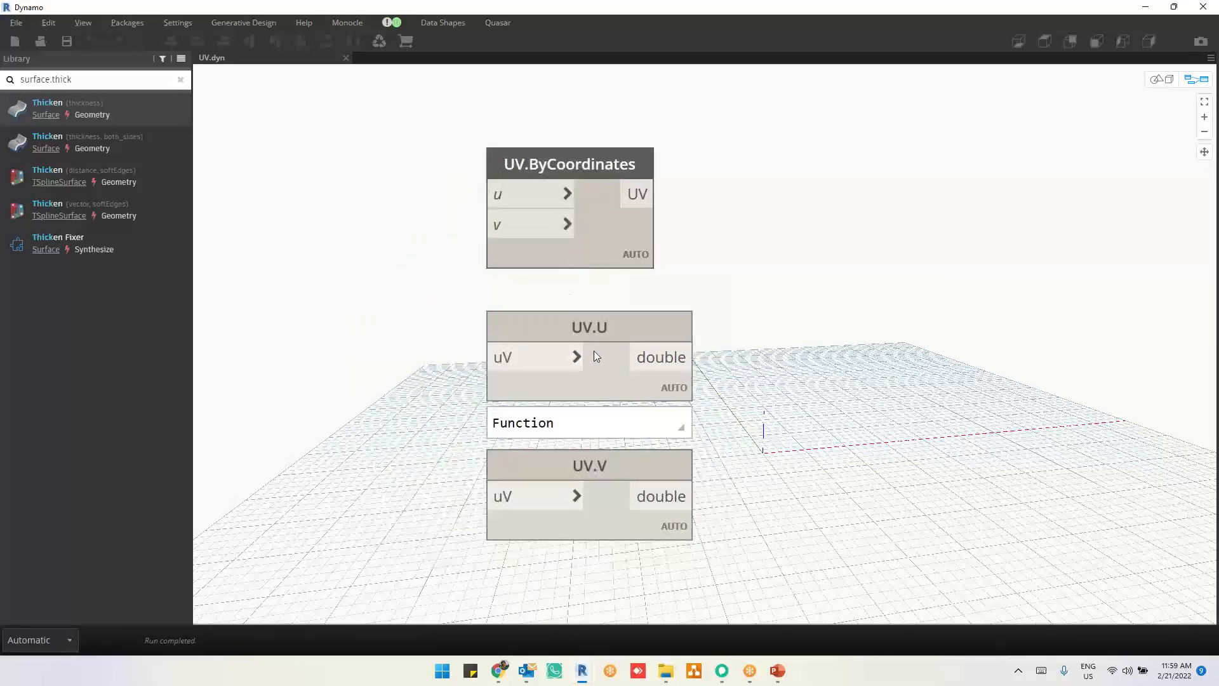
scroll(923, 443, down, 5)
drag(867, 265, 527, 501)
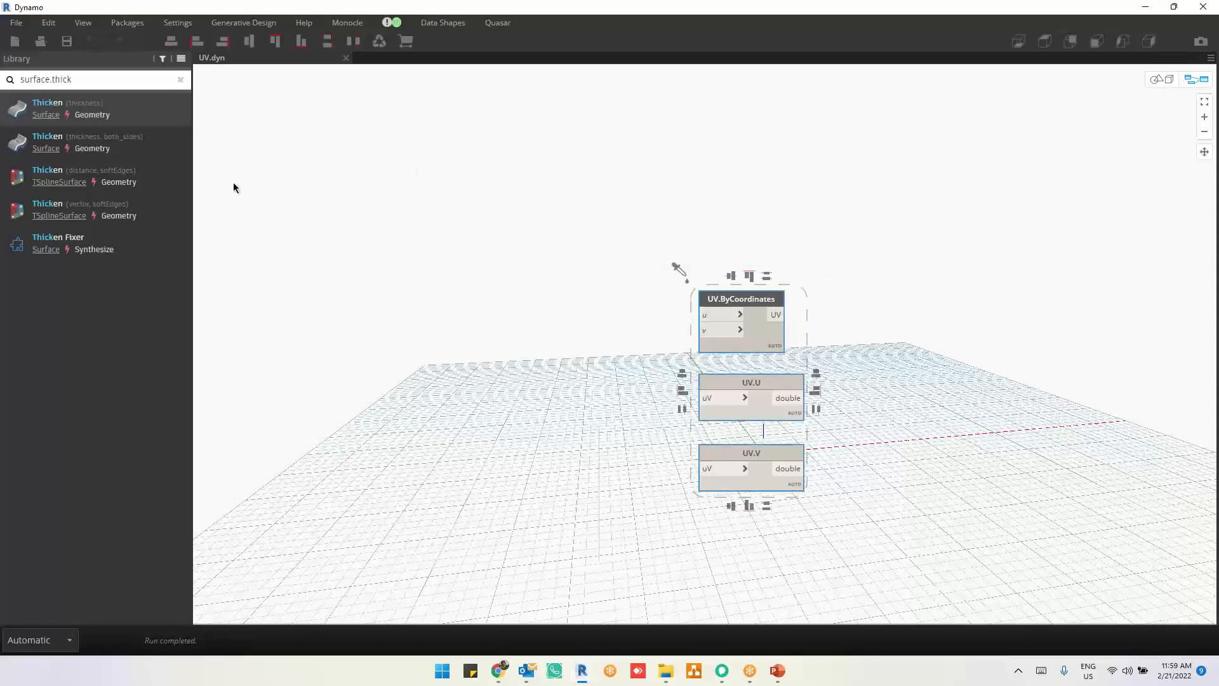
Step: Open vertex.dyn from the File Explorer folder in Dynamo and look over its AdjacentEdges, PointGeometry and AdjacentFaces nodes
key(alt+Tab)
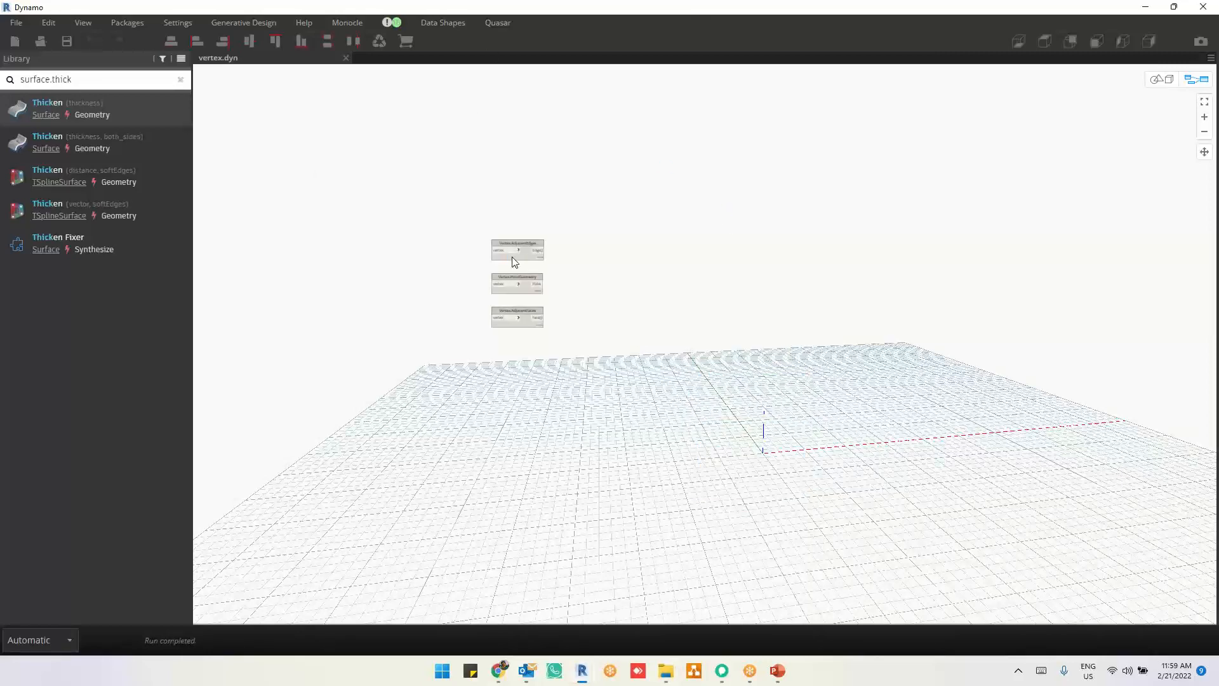
scroll(511, 257, up, 5)
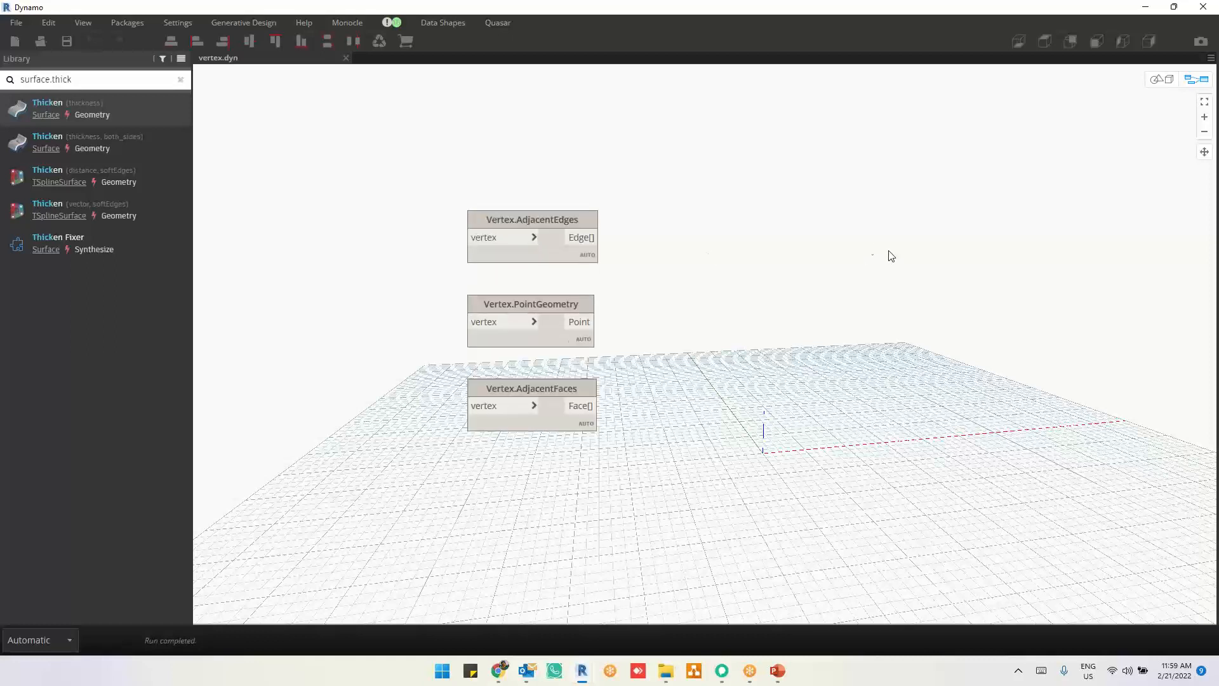